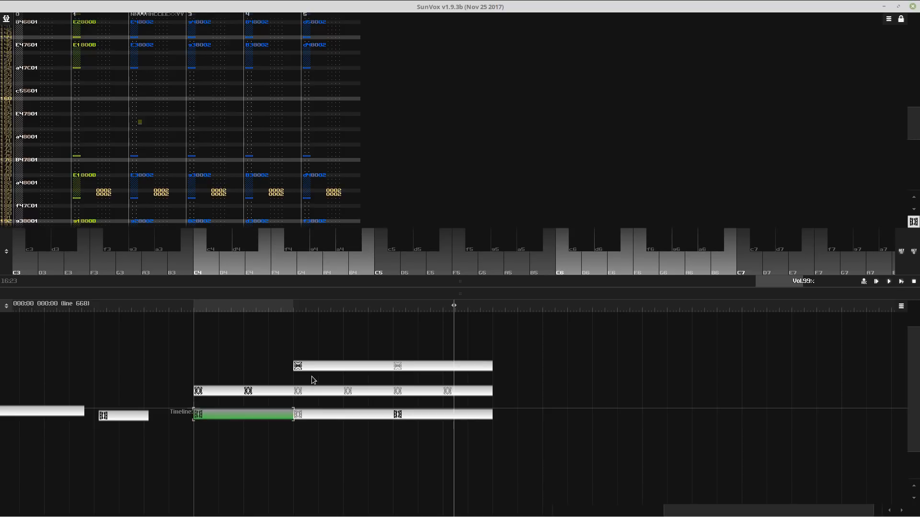
- Delete the second pattern in the top row of the timeline and move the remaining one into its place
{"action": "key", "text": "Return"}
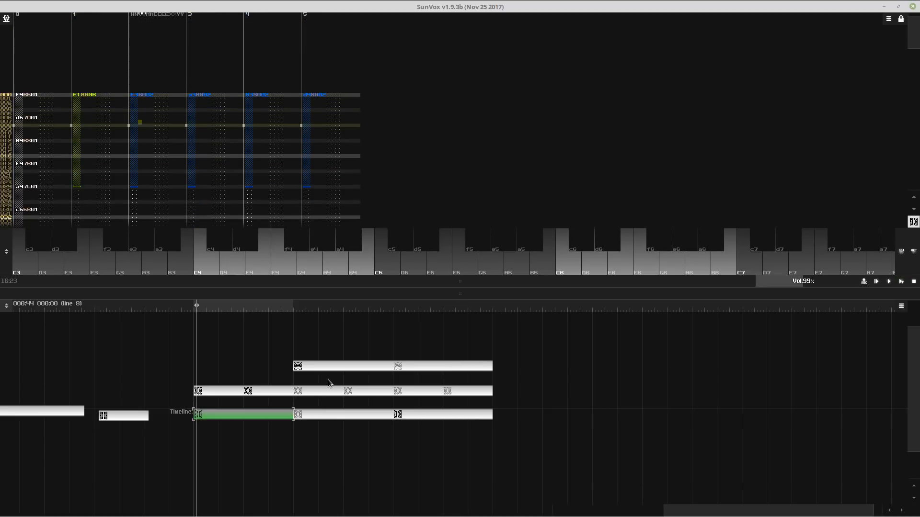
{"action": "left_click_drag", "start_coordinate": [286, 334], "coordinate": [397, 463]}
{"action": "left_click", "coordinate": [413, 367]}
{"action": "key", "text": "Delete"}
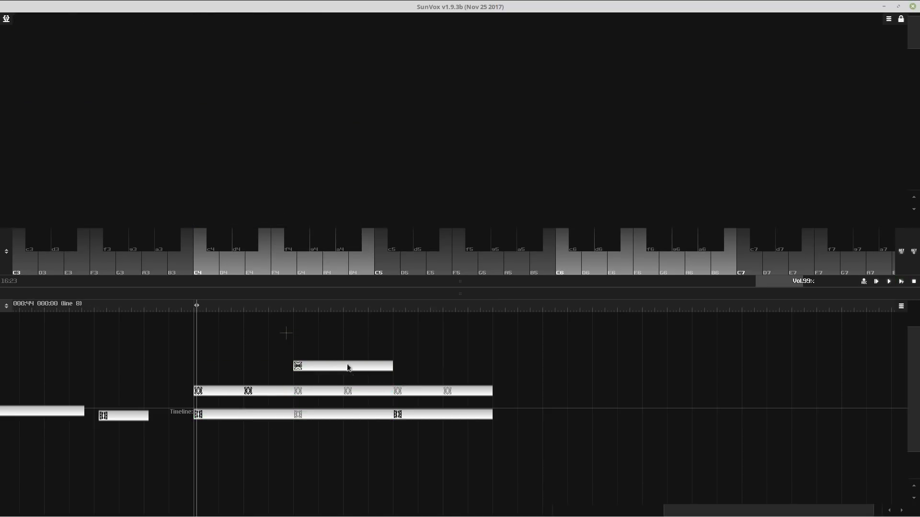
{"action": "left_click_drag", "start_coordinate": [288, 337], "coordinate": [350, 409]}
{"action": "mouse_move", "coordinate": [347, 369]}
{"action": "left_mouse_down"}
{"action": "mouse_move", "coordinate": [467, 365]}
{"action": "mouse_move", "coordinate": [444, 368]}
{"action": "left_mouse_up"}
- Clone the last section's patterns in all three rows directly after the existing ones and play the song
{"action": "left_click_drag", "start_coordinate": [500, 345], "coordinate": [395, 480]}
{"action": "key", "text": "ctrl+d"}
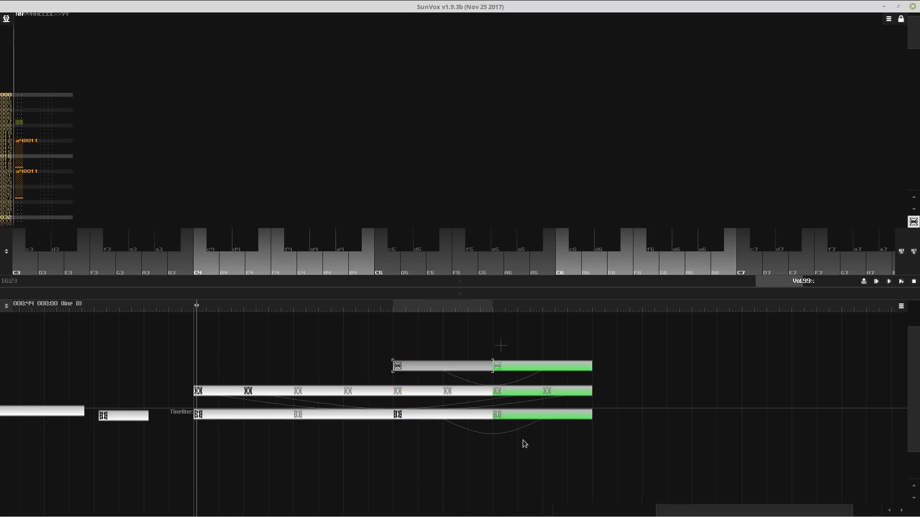
{"action": "left_click", "coordinate": [521, 441]}
{"action": "key", "text": "space"}
{"action": "scroll", "coordinate": [532, 404], "scroll_direction": "up", "scroll_amount": 2}
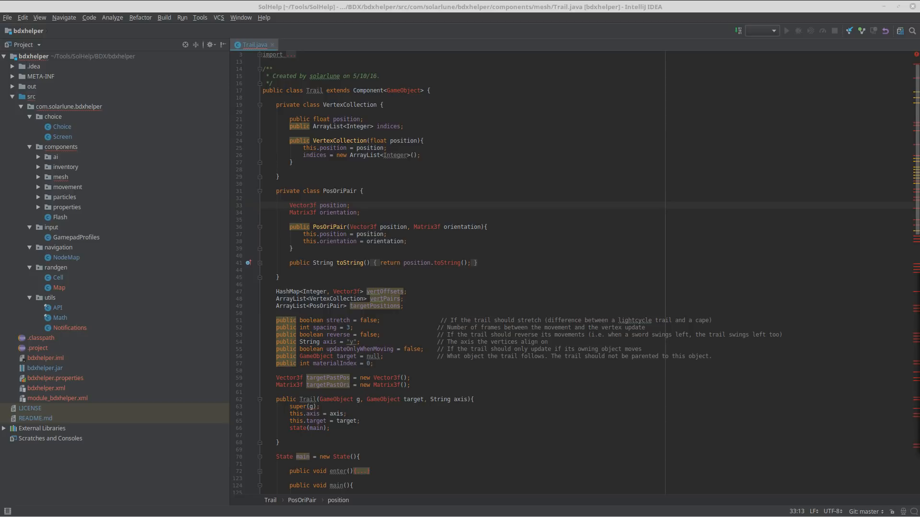
- Switch to IntelliJ IDEA, restore its maximized window to a smaller floating one, and check where the File menu appears
{"action": "left_click", "coordinate": [566, 249]}
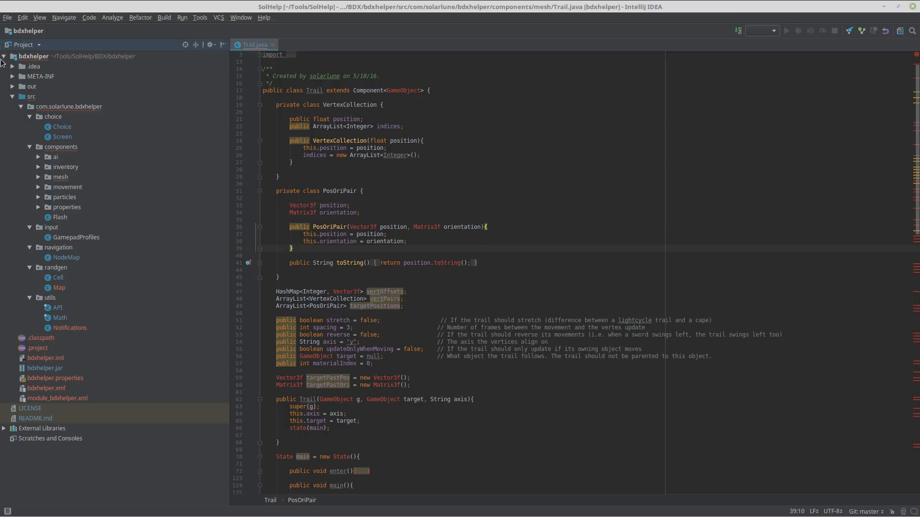
{"action": "left_click", "coordinate": [8, 17]}
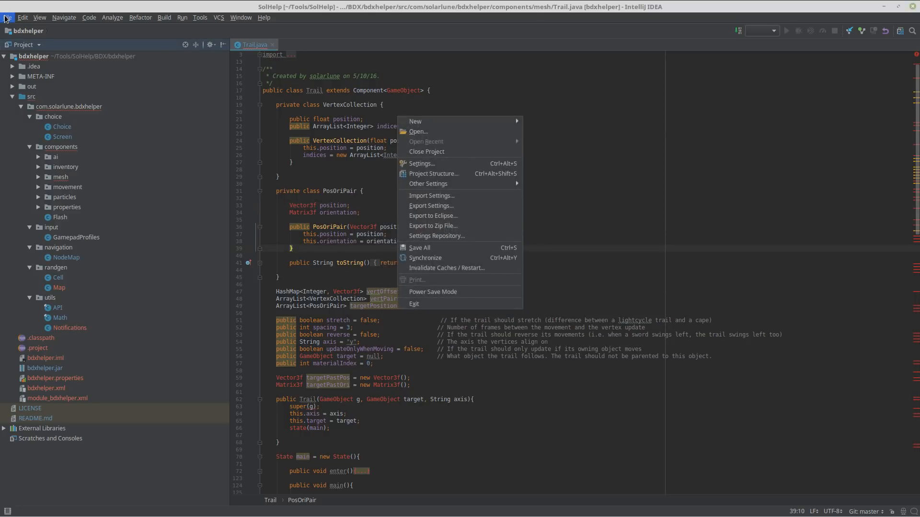
{"action": "left_click", "coordinate": [8, 18]}
{"action": "left_click_drag", "start_coordinate": [33, 11], "coordinate": [220, 103]}
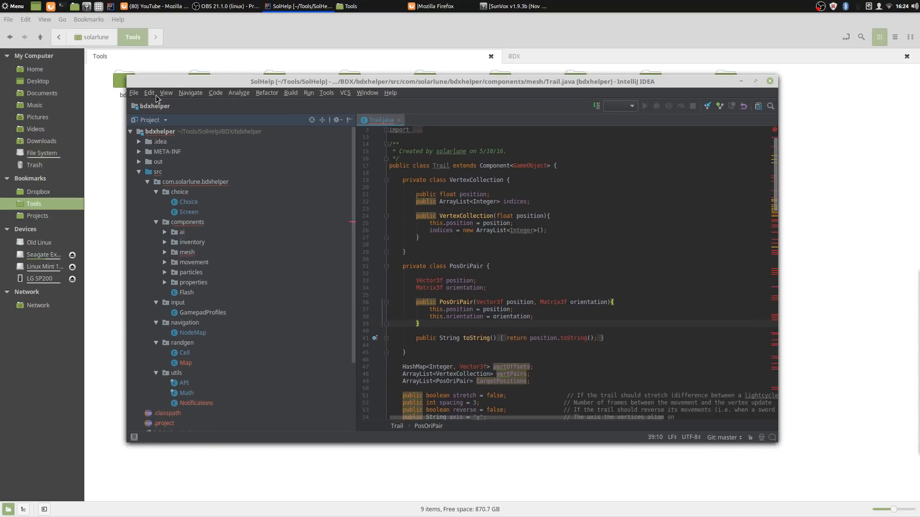
{"action": "left_click", "coordinate": [138, 95]}
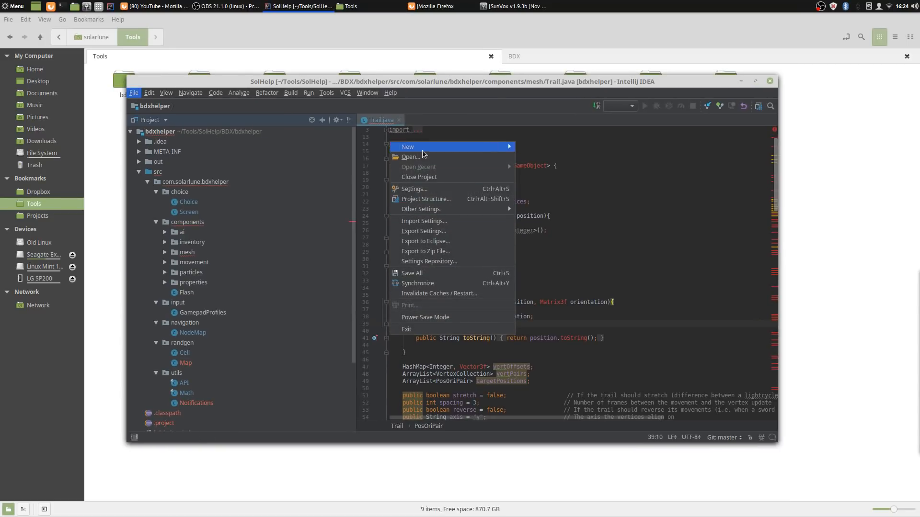
{"action": "left_click", "coordinate": [390, 123]}
- View the IntelliJ IDEA version information and check for IDE and plugin updates
{"action": "left_click", "coordinate": [394, 92]}
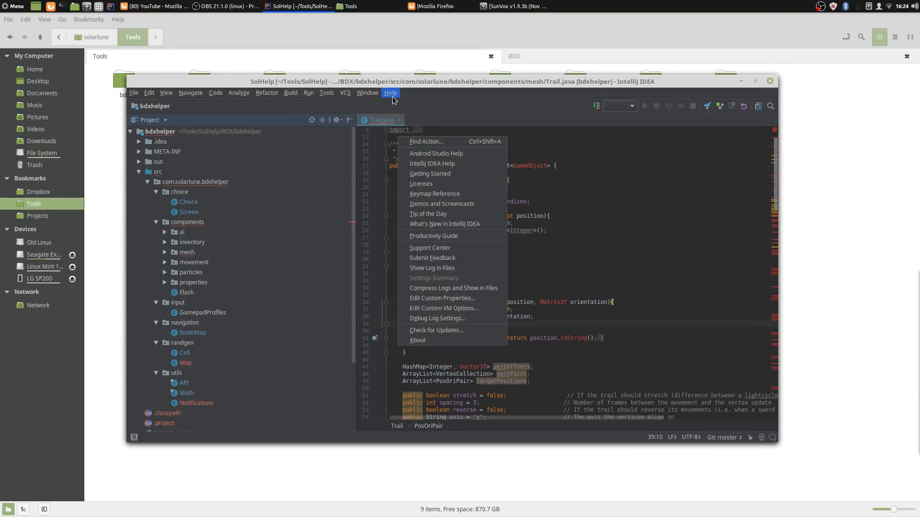
{"action": "left_click", "coordinate": [434, 341]}
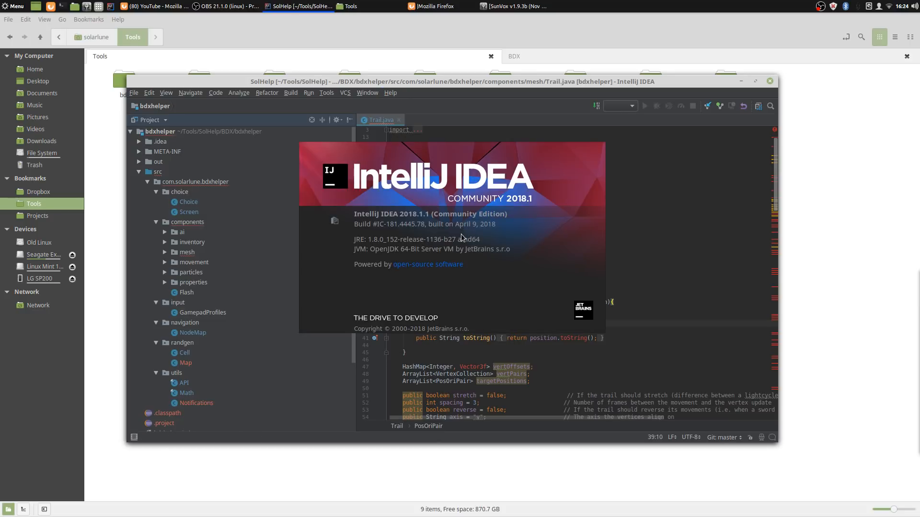
{"action": "left_click", "coordinate": [621, 204]}
{"action": "left_click", "coordinate": [390, 93]}
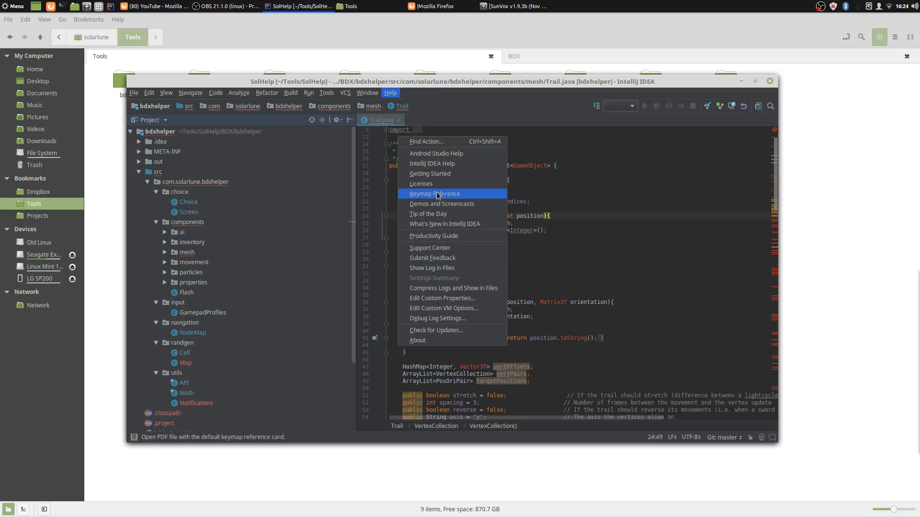
{"action": "left_click", "coordinate": [436, 333]}
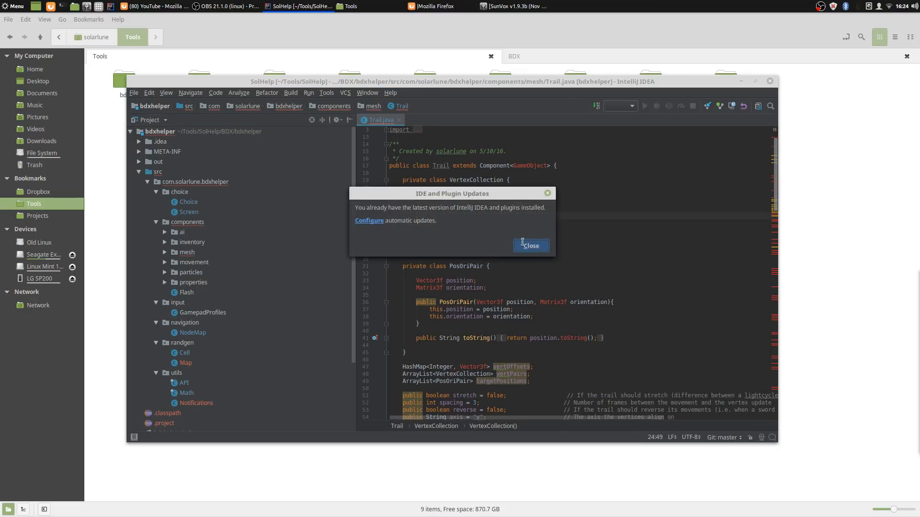
{"action": "left_click", "coordinate": [529, 245]}
- Examine where the File menu and its New submenu appear relative to the window, and dismiss them
{"action": "left_click", "coordinate": [133, 93]}
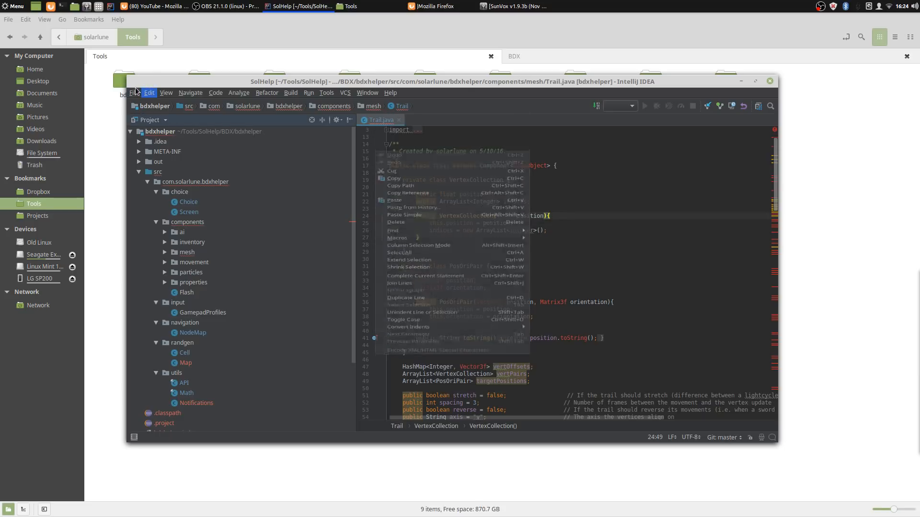
{"action": "mouse_move", "coordinate": [149, 93]}
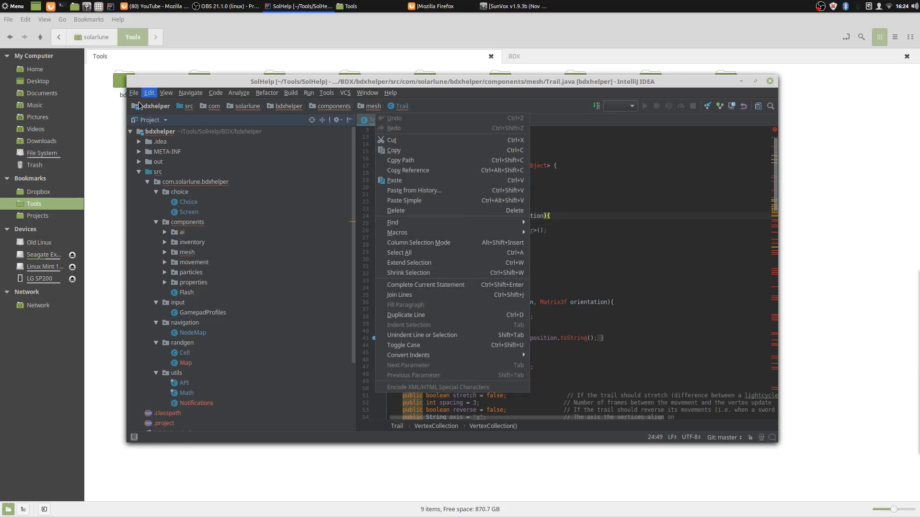
{"action": "mouse_move", "coordinate": [468, 127]}
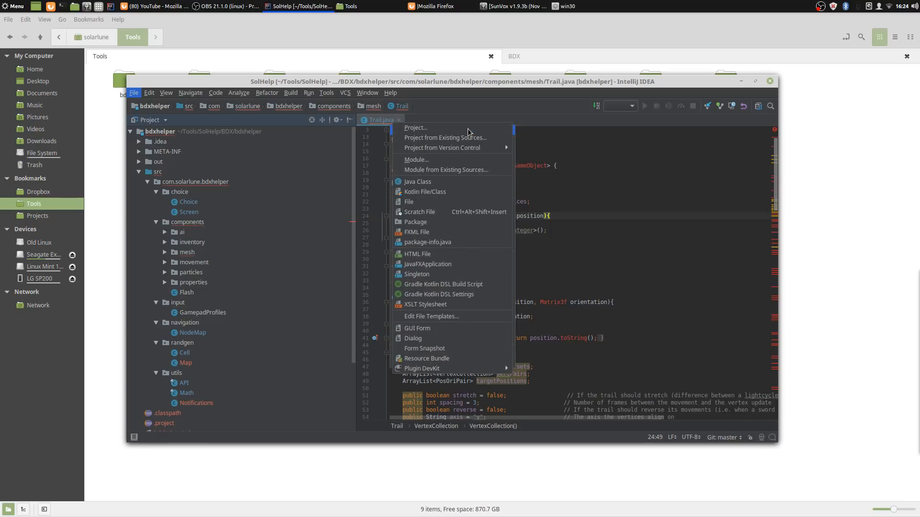
{"action": "left_click", "coordinate": [558, 165]}
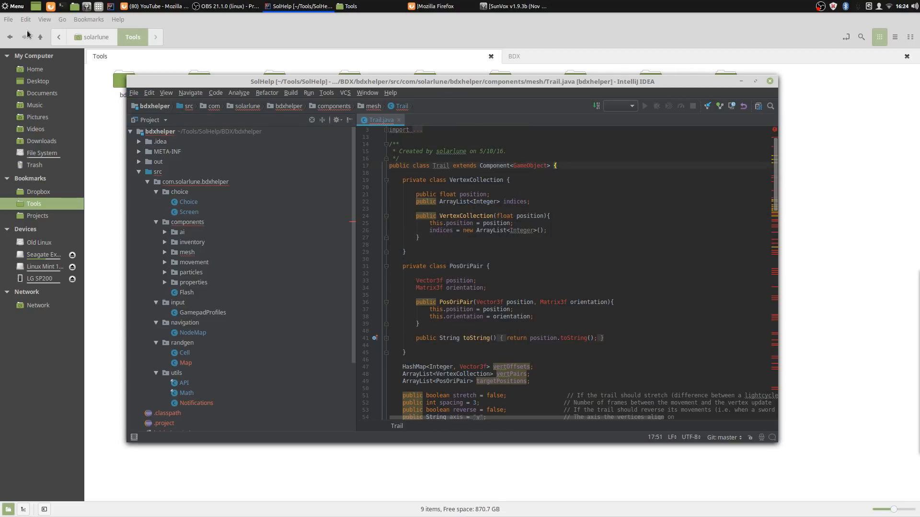
- Open System Settings, search for "window", and bring up the behavior options of the Windows settings
{"action": "left_click", "coordinate": [16, 7]}
{"action": "type", "text": "settl"}
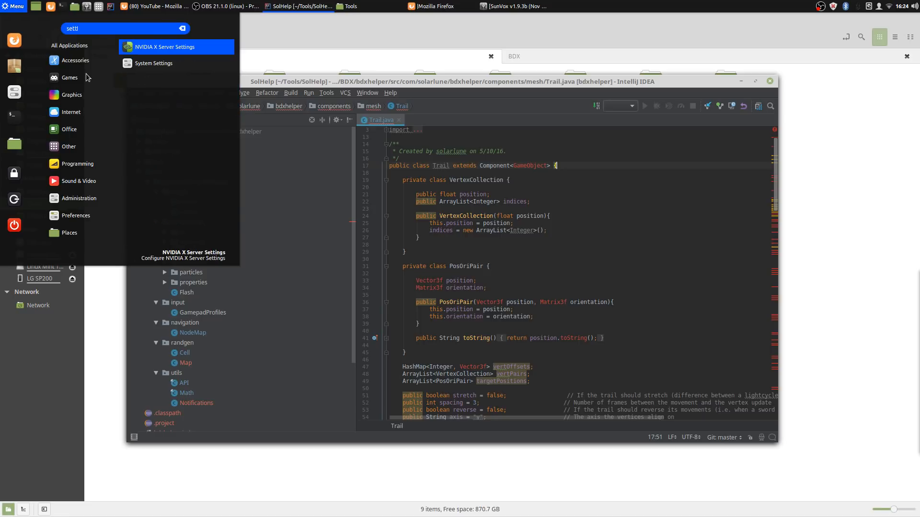
{"action": "key", "text": "Down"}
{"action": "key", "text": "Return"}
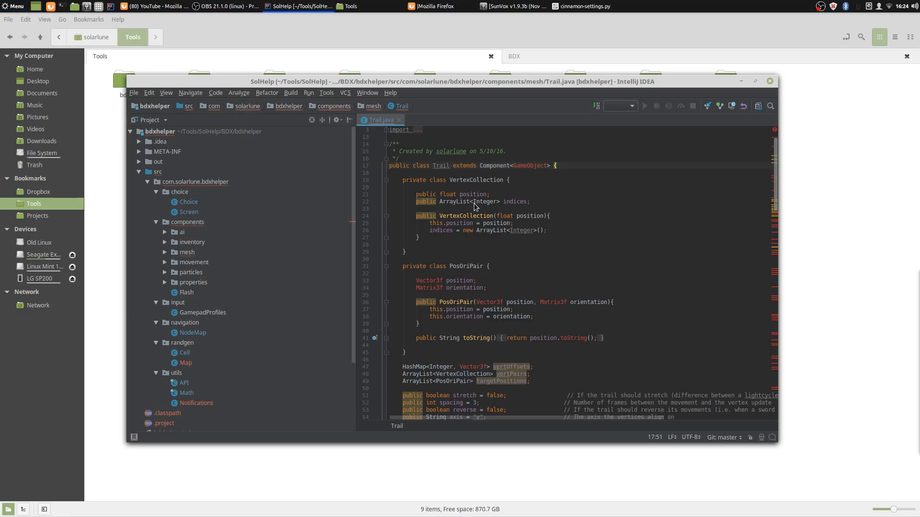
{"action": "type", "text": "window"}
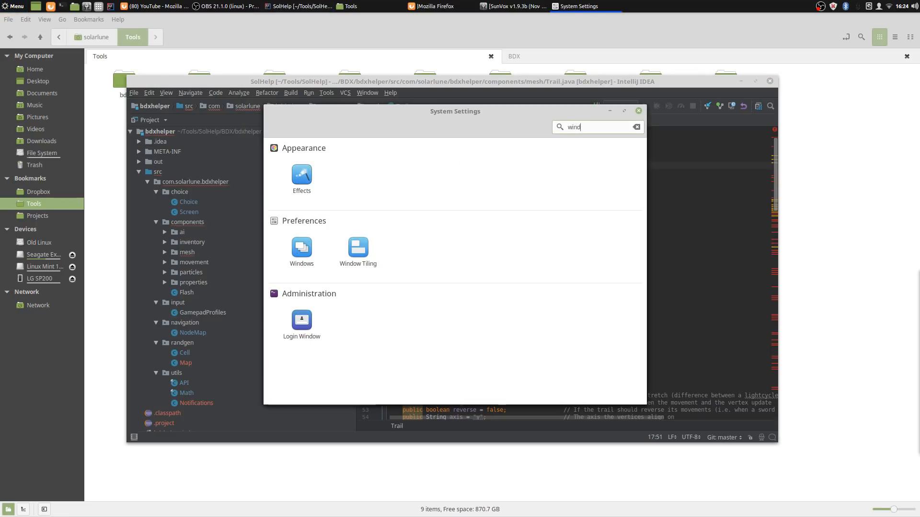
{"action": "left_click", "coordinate": [307, 263]}
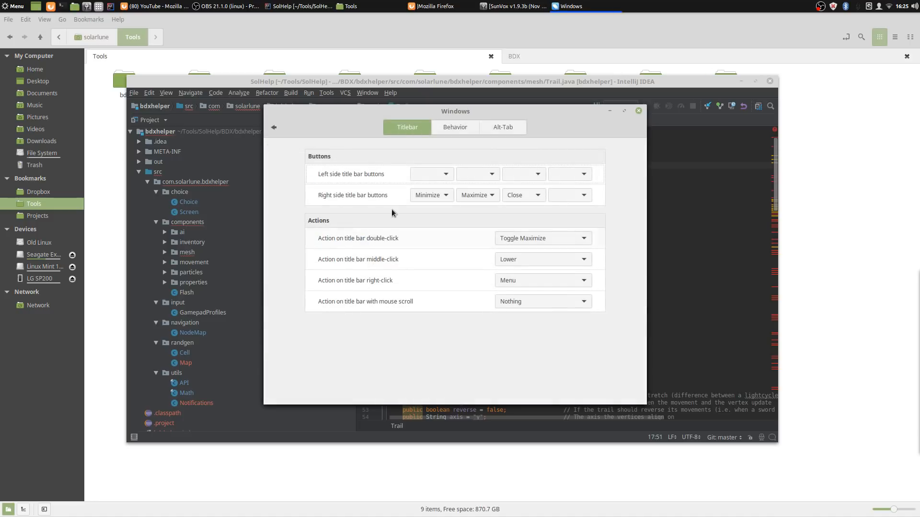
{"action": "left_click", "coordinate": [470, 127]}
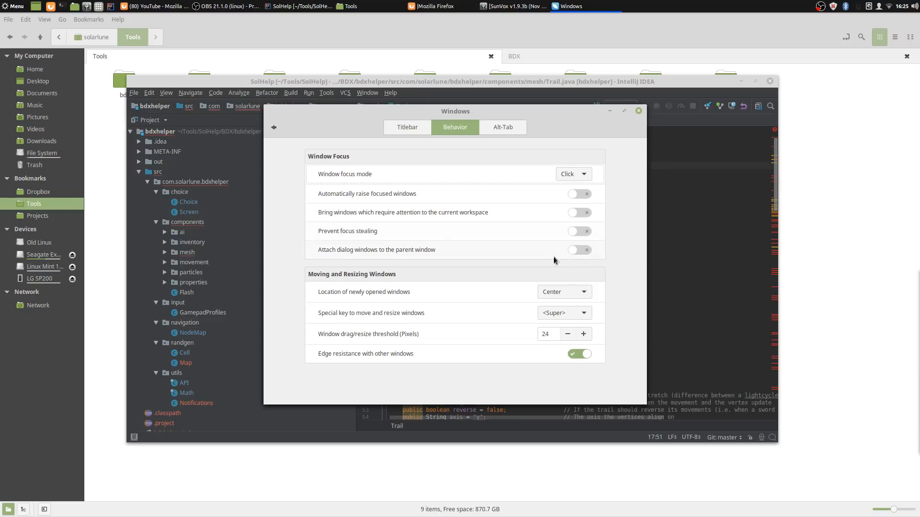
- Try setting the location of newly opened windows to Automatic and test the File menu placement in IntelliJ IDEA
{"action": "left_click", "coordinate": [574, 293]}
{"action": "left_click", "coordinate": [563, 248]}
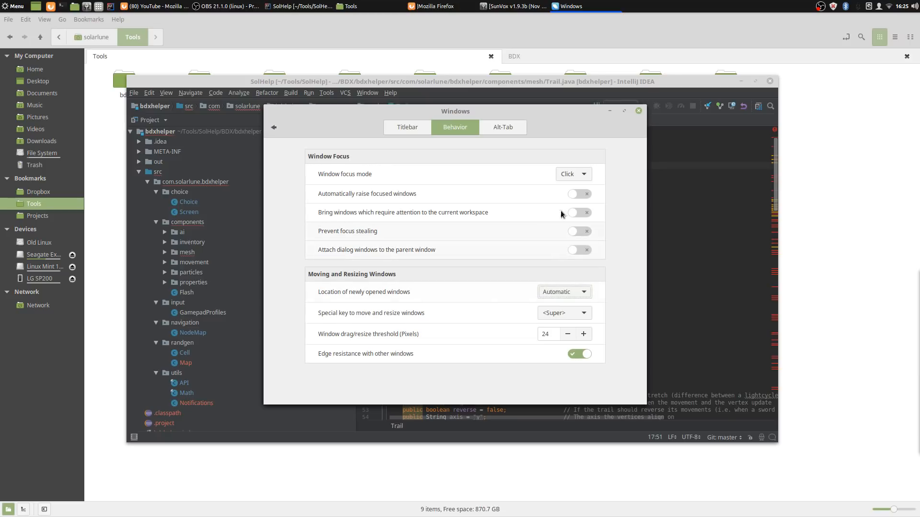
{"action": "left_click_drag", "start_coordinate": [463, 114], "coordinate": [919, 111]}
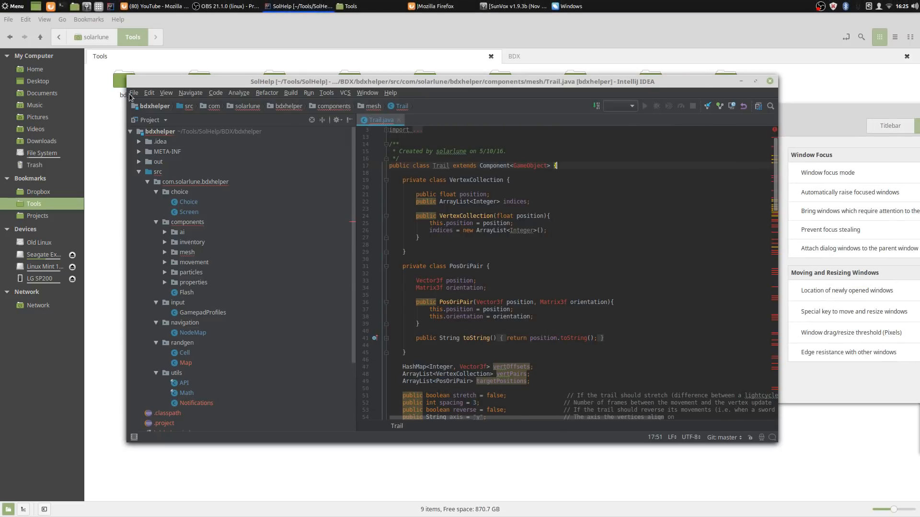
{"action": "left_click", "coordinate": [133, 93]}
{"action": "left_click_drag", "start_coordinate": [811, 111], "coordinate": [388, 112]}
{"action": "left_click", "coordinate": [493, 115]}
{"action": "left_click", "coordinate": [134, 93]}
{"action": "left_click", "coordinate": [460, 137]}
- Reopen the Windows behavior settings and set the location of newly opened windows to Center
{"action": "left_click", "coordinate": [401, 245]}
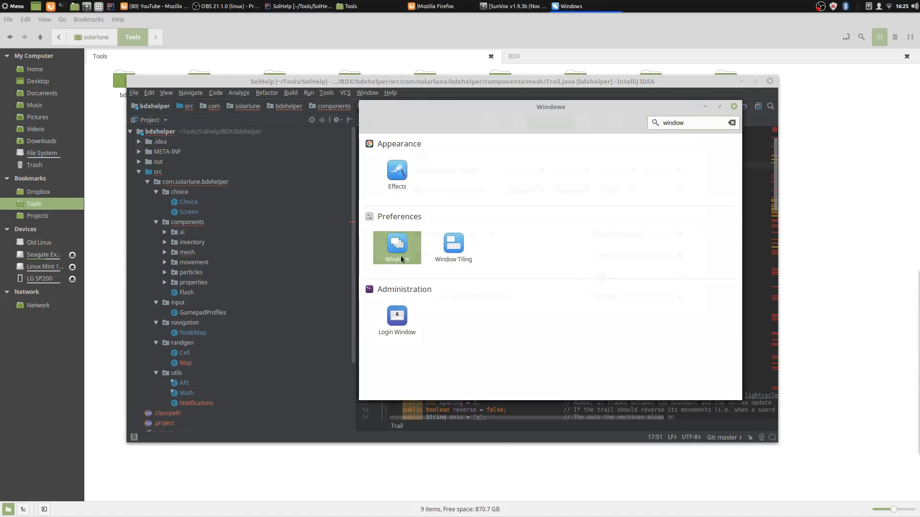
{"action": "left_click", "coordinate": [551, 123]}
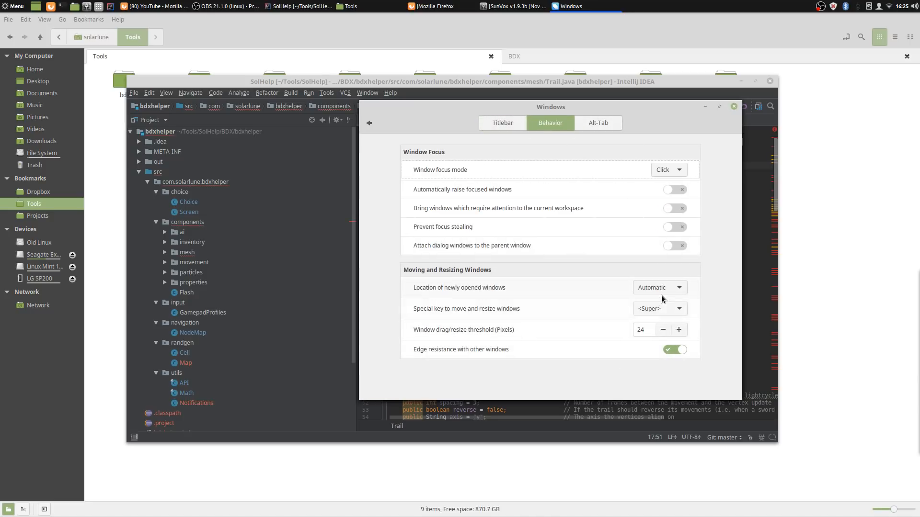
{"action": "left_click", "coordinate": [663, 290]}
{"action": "left_click", "coordinate": [646, 333]}
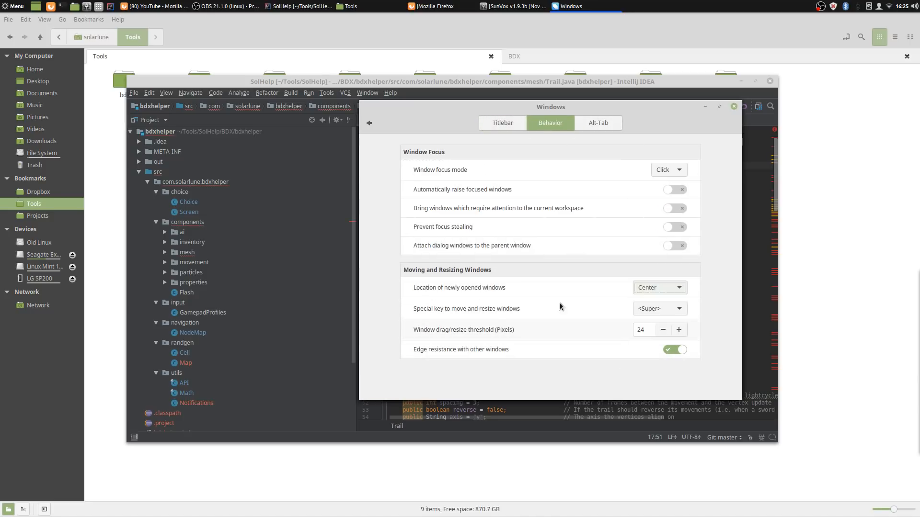
- Examine the Window Tiling settings and return to the settings overview
{"action": "left_click", "coordinate": [370, 123]}
{"action": "left_click", "coordinate": [453, 243]}
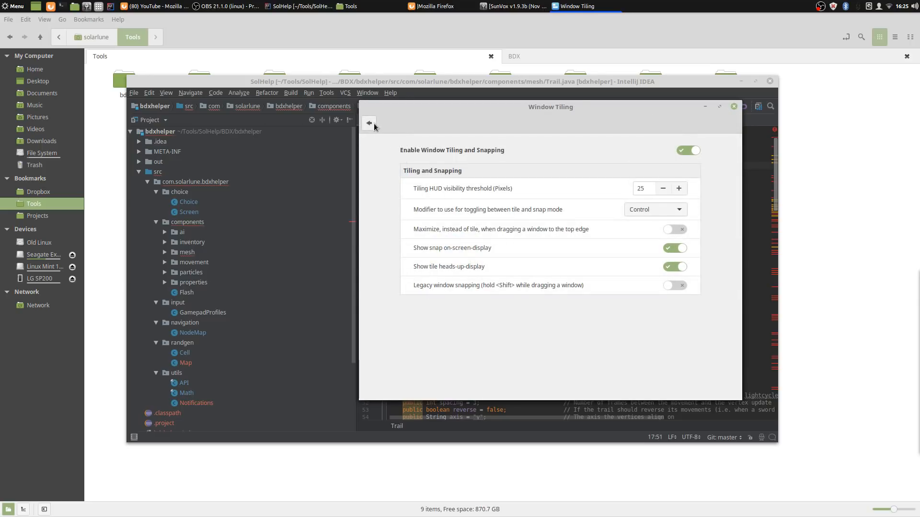
{"action": "left_click", "coordinate": [373, 125]}
- Examine the desktop Effects settings, switching the customized settings on and off again, and close System Settings
{"action": "left_click", "coordinate": [401, 171]}
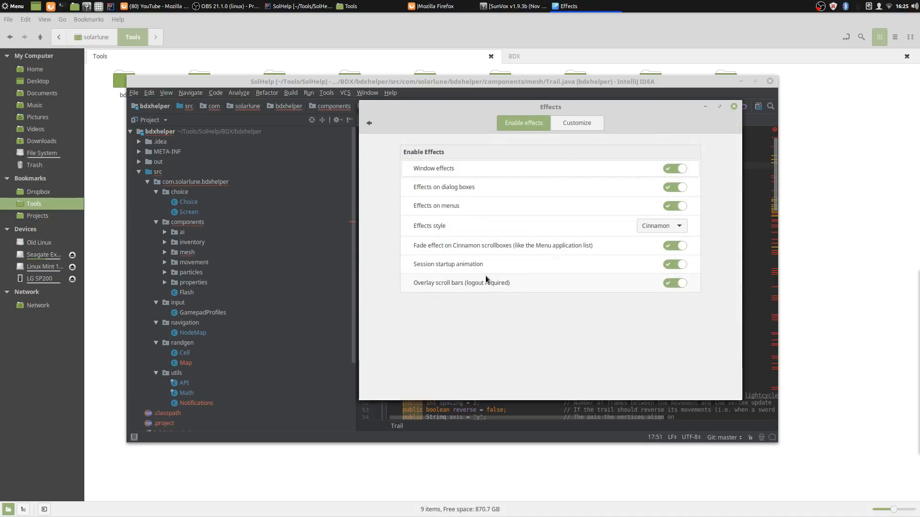
{"action": "left_click", "coordinate": [581, 123]}
{"action": "left_click", "coordinate": [522, 123]}
{"action": "left_click", "coordinate": [576, 123]}
{"action": "left_click", "coordinate": [690, 150]}
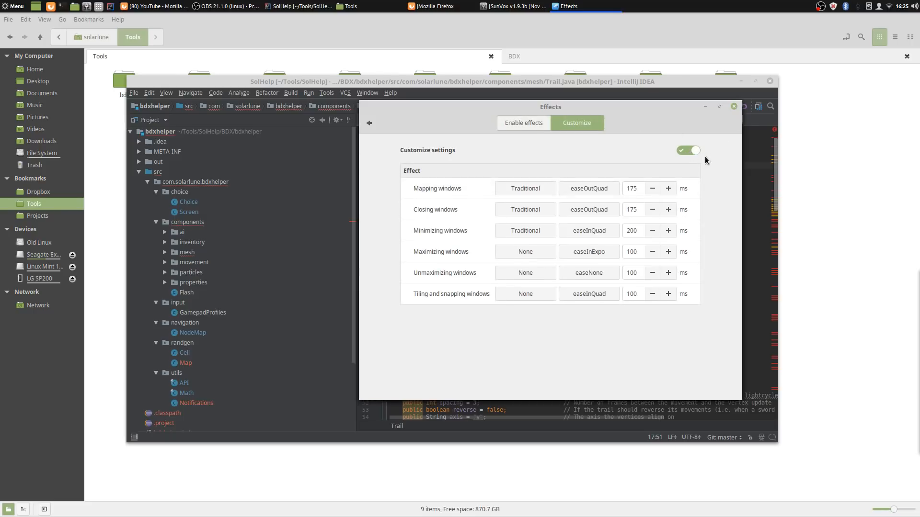
{"action": "left_click", "coordinate": [690, 150]}
{"action": "left_click", "coordinate": [733, 106]}
- Maximize and restore the IntelliJ IDEA window, and bring up and dismiss the Select Methods to Override/Implement dialog
{"action": "double_click", "coordinate": [159, 83]}
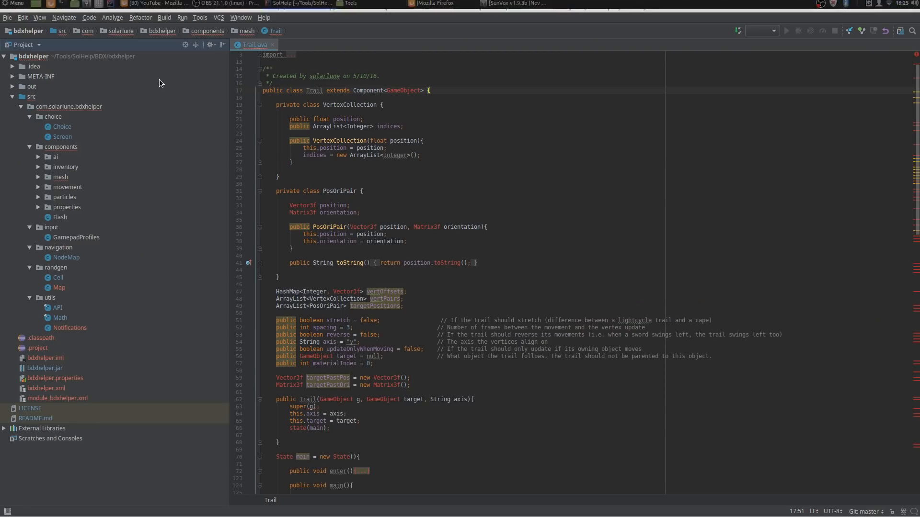
{"action": "double_click", "coordinate": [202, 14]}
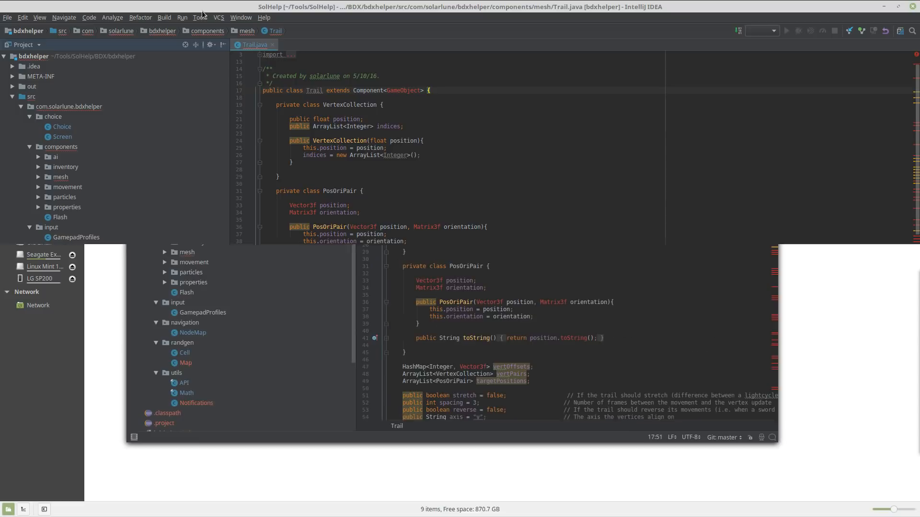
{"action": "left_click", "coordinate": [528, 237]}
{"action": "key", "text": "ctrl+o"}
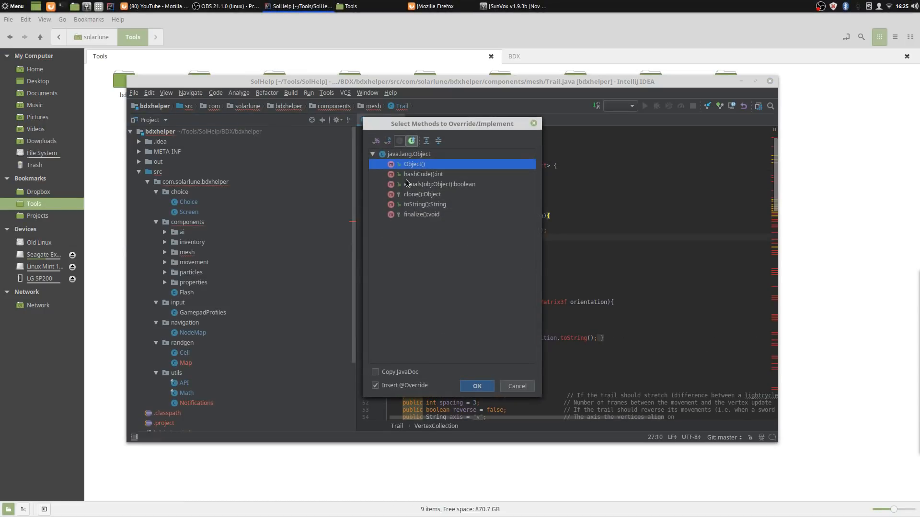
{"action": "left_click", "coordinate": [534, 123]}
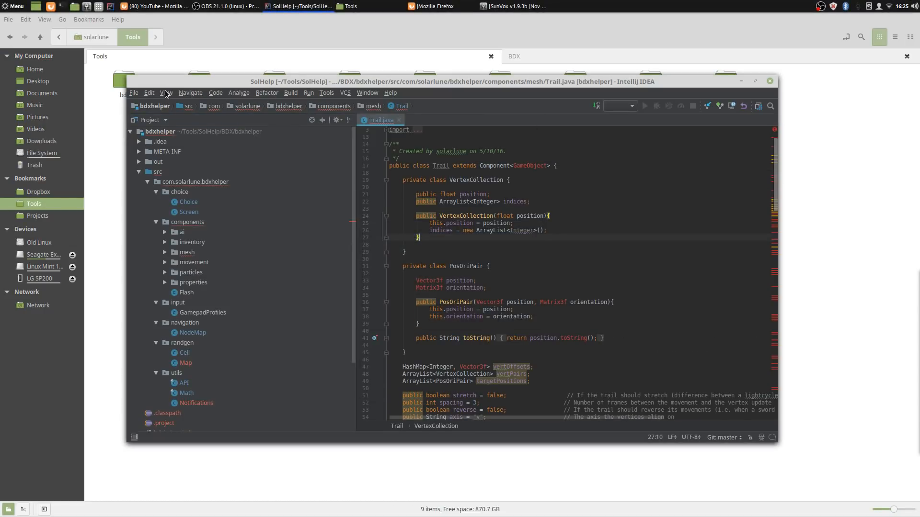
- Check where IntelliJ IDEA's File menu and its New submenu appear, and dismiss them
{"action": "left_click", "coordinate": [133, 93]}
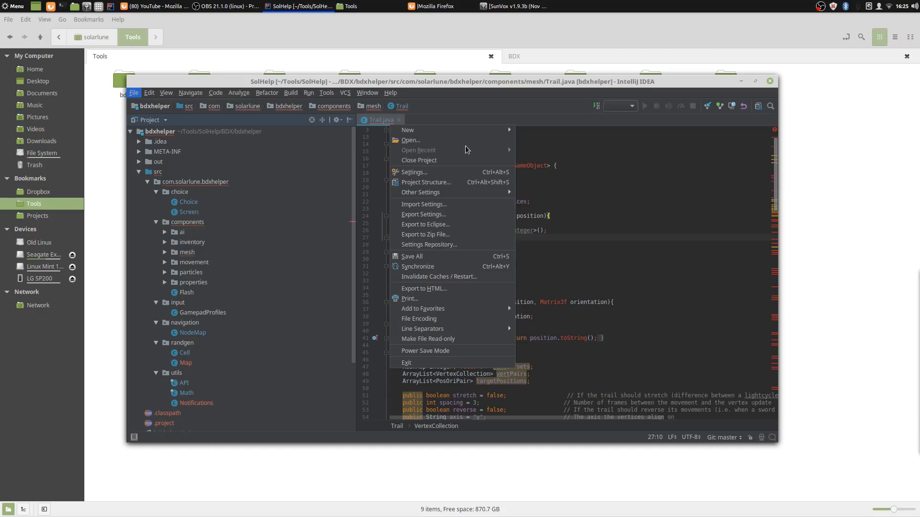
{"action": "mouse_move", "coordinate": [491, 131]}
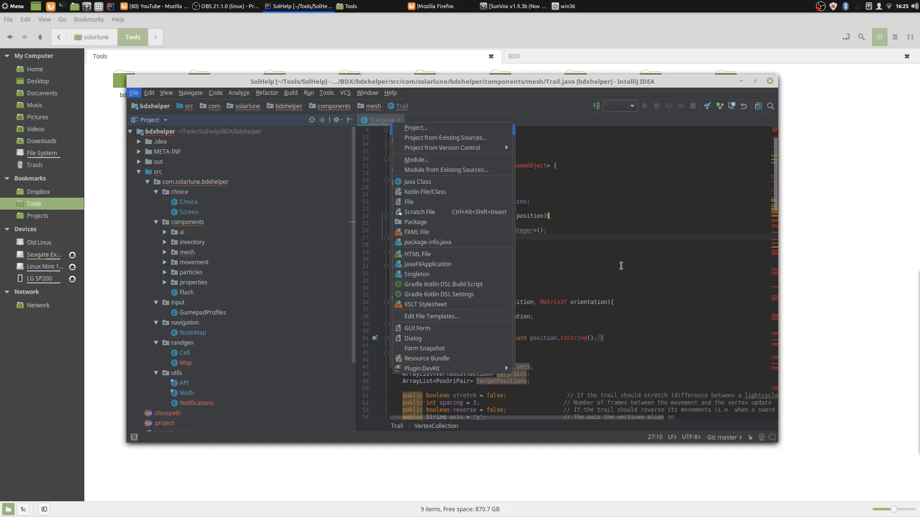
{"action": "left_click", "coordinate": [490, 265]}
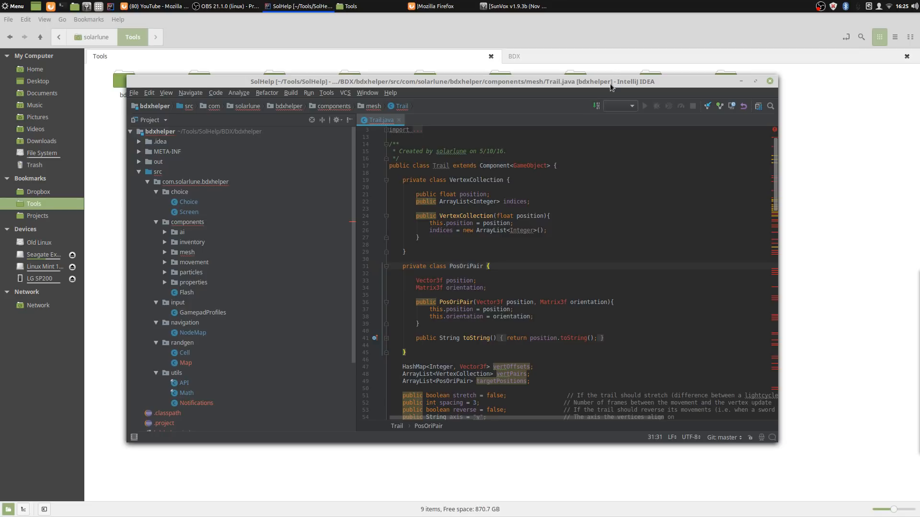
- Move the IntelliJ IDEA window up and to the right, recheck its File menu, and narrow the project tree
{"action": "left_click_drag", "start_coordinate": [610, 84], "coordinate": [646, 58]}
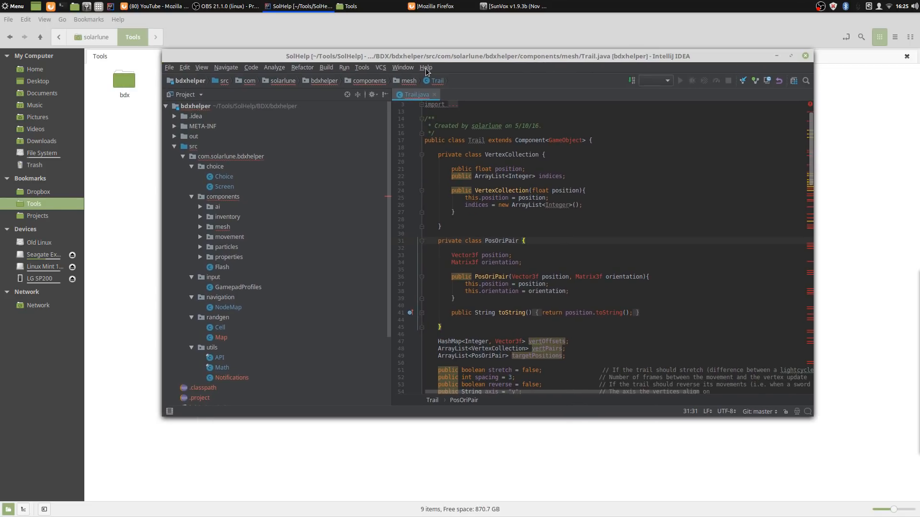
{"action": "left_click", "coordinate": [170, 67]}
{"action": "left_click", "coordinate": [169, 69]}
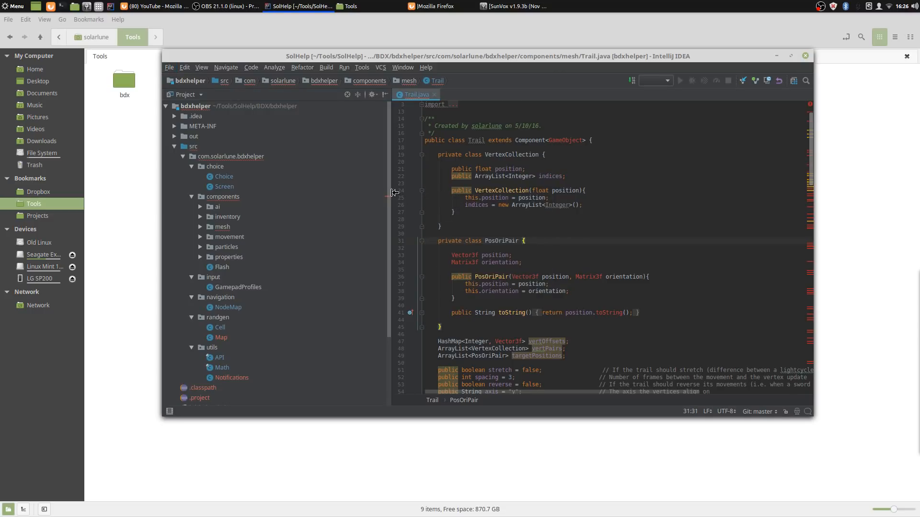
{"action": "left_click_drag", "start_coordinate": [390, 195], "coordinate": [321, 190]}
- Exit IntelliJ IDEA and confirm the exit
{"action": "left_click", "coordinate": [169, 69]}
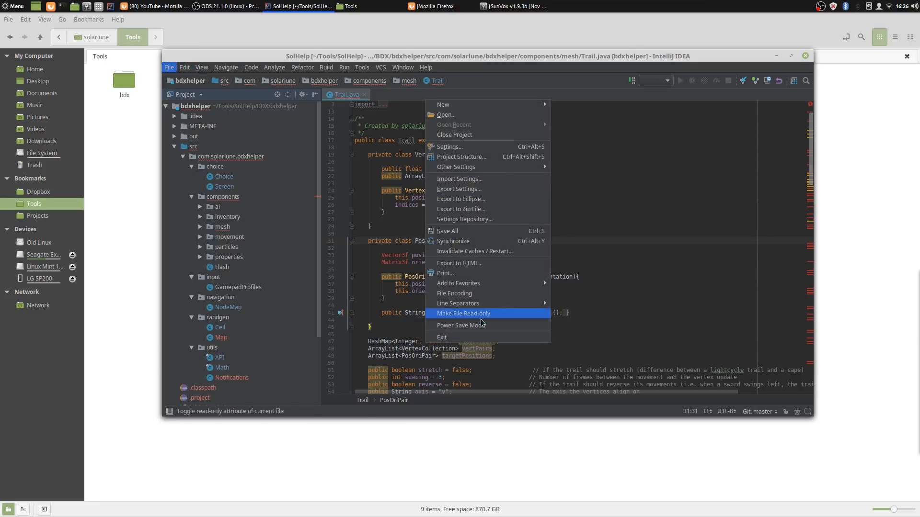
{"action": "left_click", "coordinate": [536, 337]}
{"action": "left_click", "coordinate": [509, 215]}
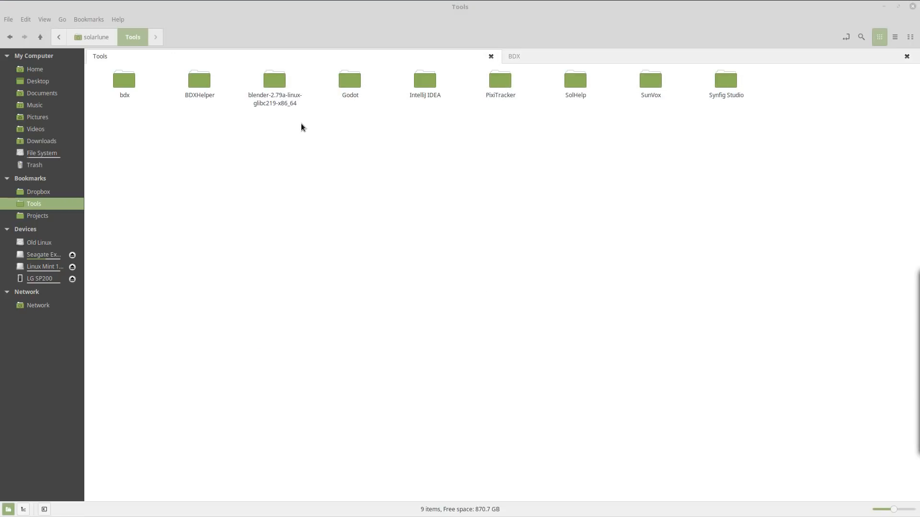
- Restart IntelliJ IDEA by running idea.sh from the bin folder of its installation in Tools, and dismiss the Tip of the Day
{"action": "double_click", "coordinate": [425, 82]}
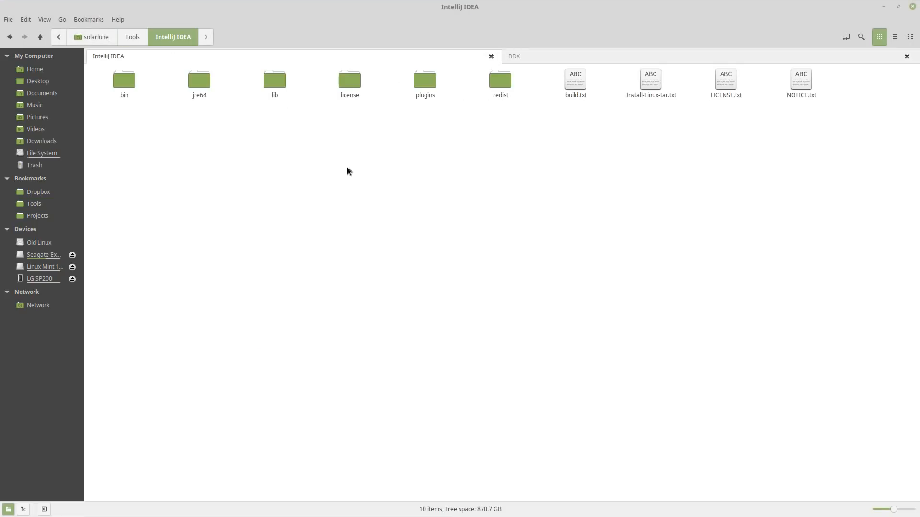
{"action": "double_click", "coordinate": [131, 81]}
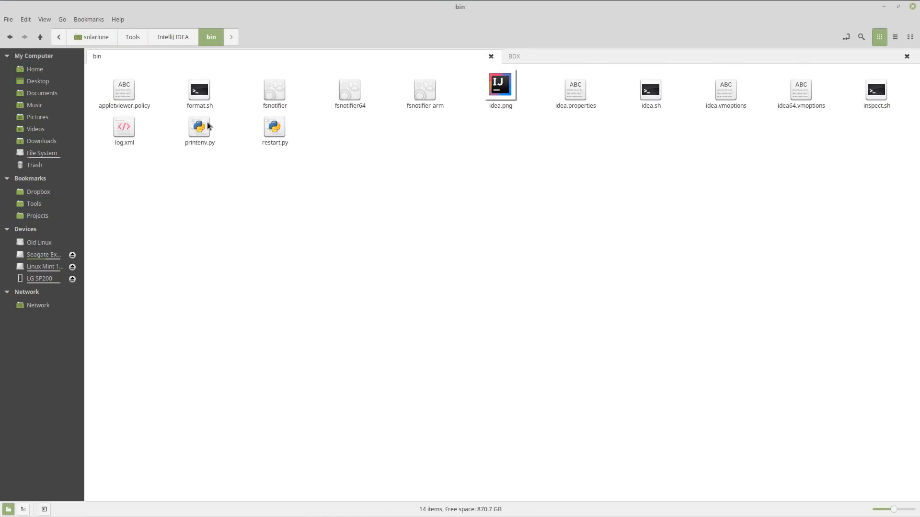
{"action": "double_click", "coordinate": [657, 97]}
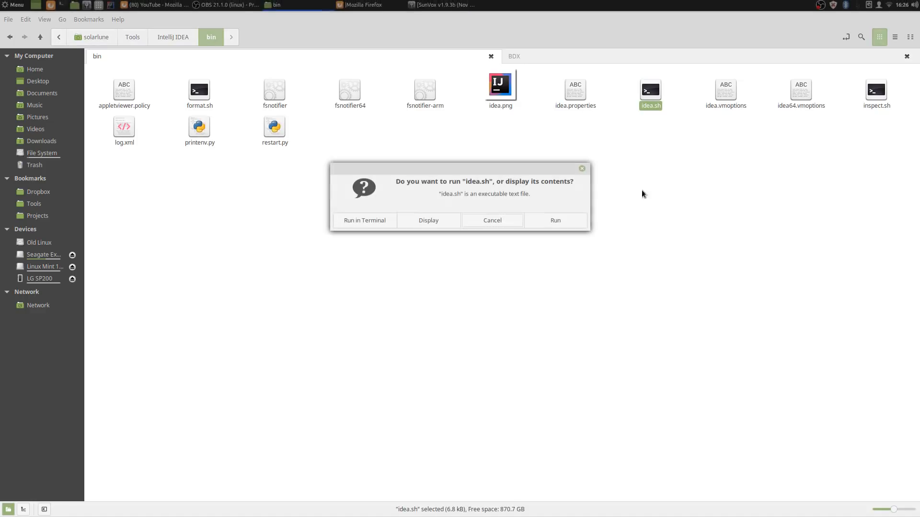
{"action": "left_click", "coordinate": [545, 225]}
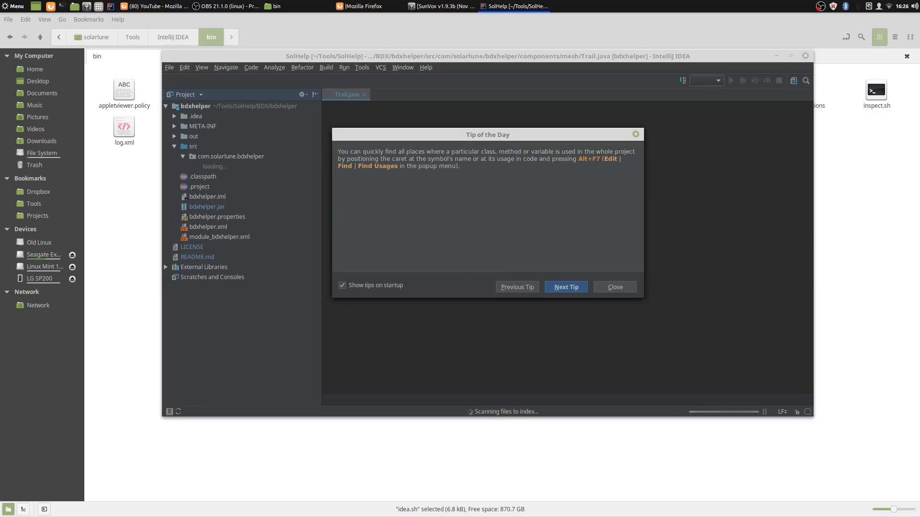
{"action": "left_click", "coordinate": [616, 289]}
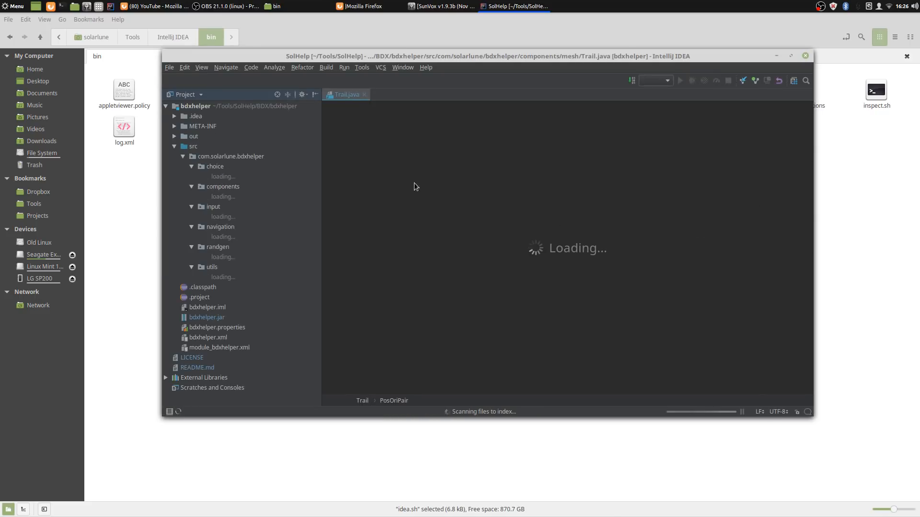
- Recheck the placement of the File menu in the restarted IntelliJ IDEA, and exit the program
{"action": "left_click", "coordinate": [170, 71]}
{"action": "left_click", "coordinate": [170, 71]}
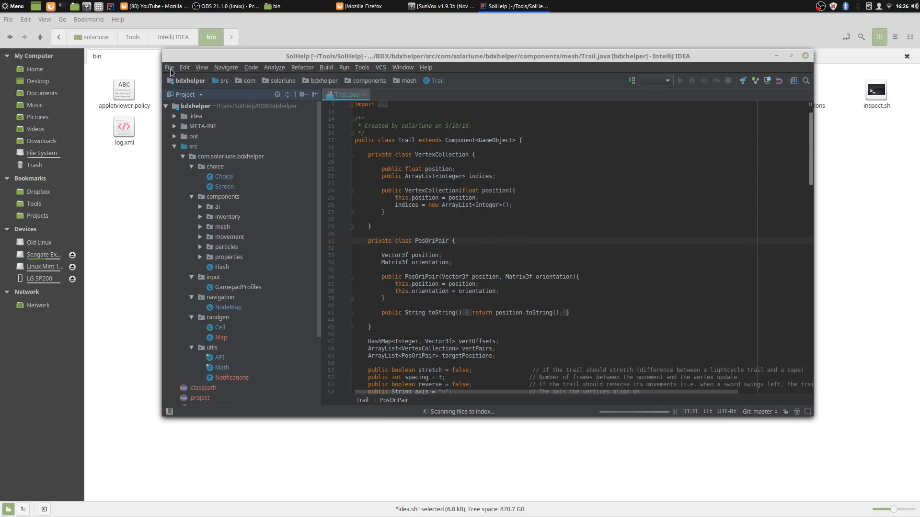
{"action": "left_click", "coordinate": [172, 71]}
{"action": "left_click", "coordinate": [656, 255]}
{"action": "left_click", "coordinate": [805, 56]}
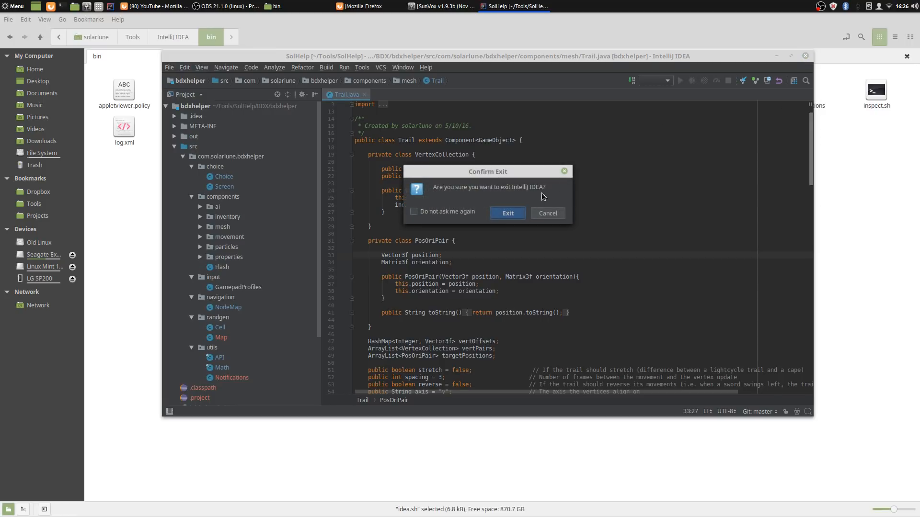
{"action": "left_click", "coordinate": [515, 216]}
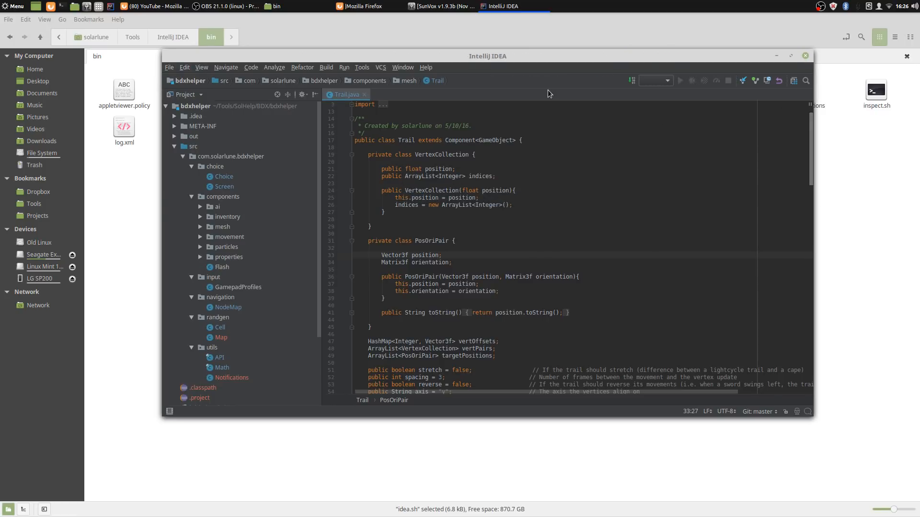
- Search the installed applications for "atom", "code" and "sof"
{"action": "key", "text": "super"}
{"action": "key", "text": "Escape"}
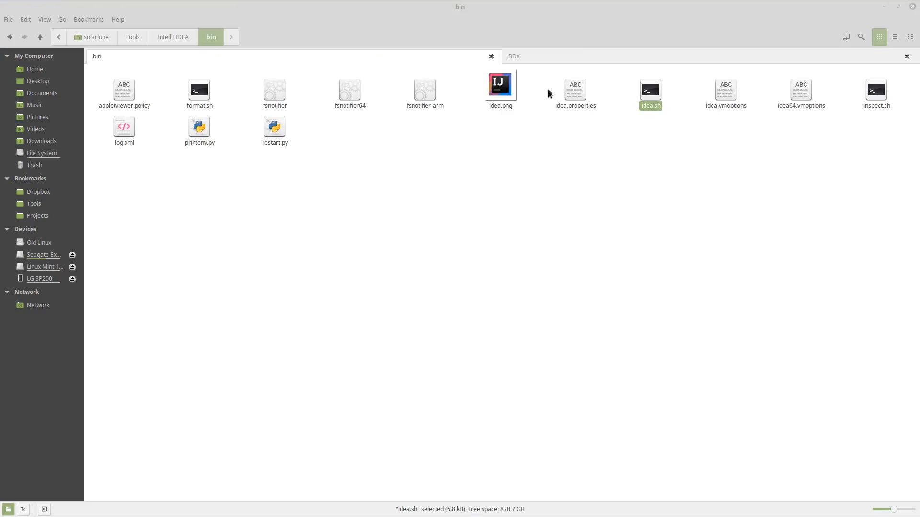
{"action": "key", "text": "super"}
{"action": "type", "text": "tom"}
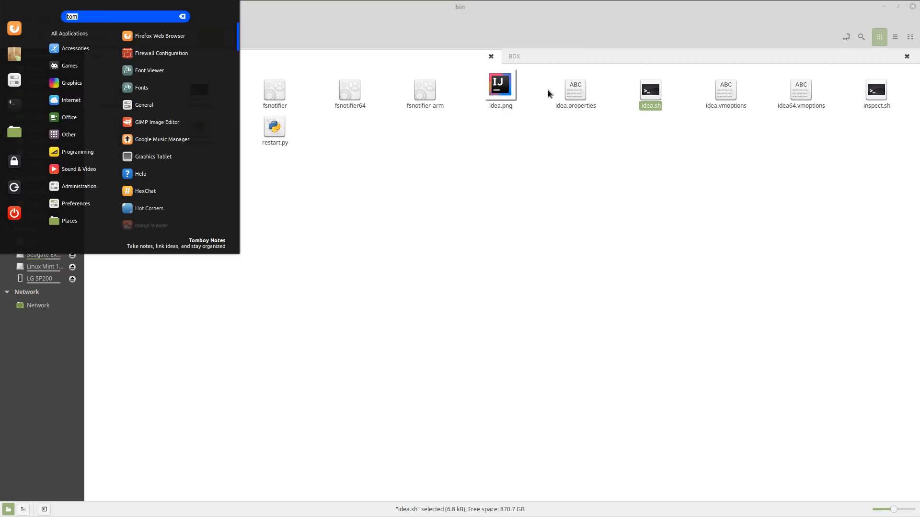
{"action": "type", "text": "latom"}
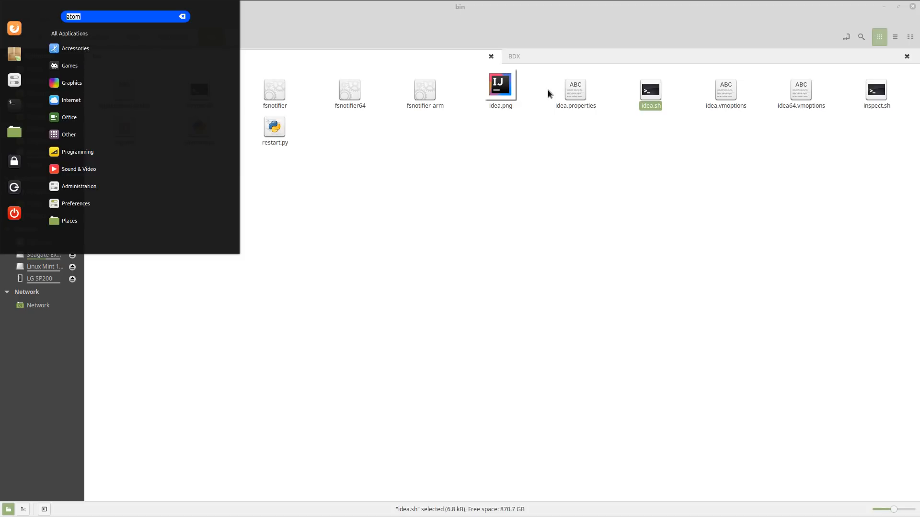
{"action": "type", "text": "codel"}
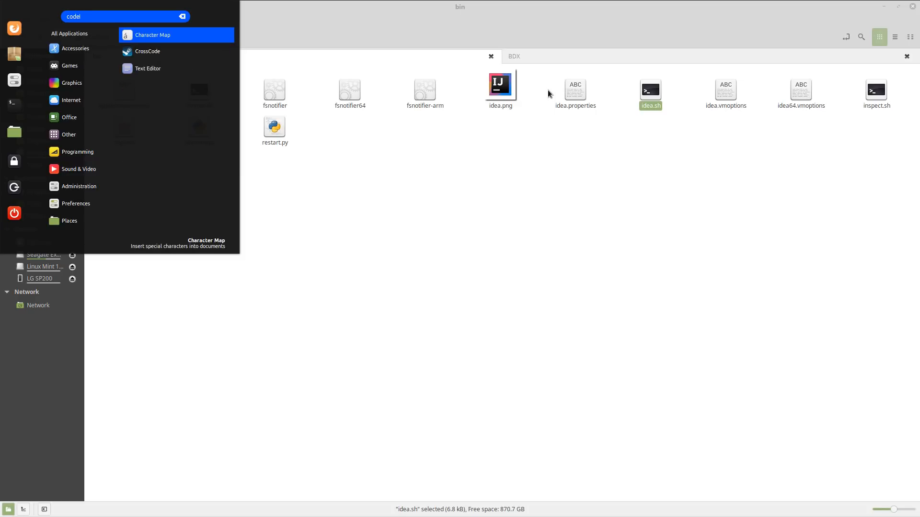
{"action": "key", "text": "Down"}
{"action": "key", "text": "Down"}
{"action": "key", "text": "Up"}
{"action": "key", "text": "Down"}
{"action": "key", "text": "Up"}
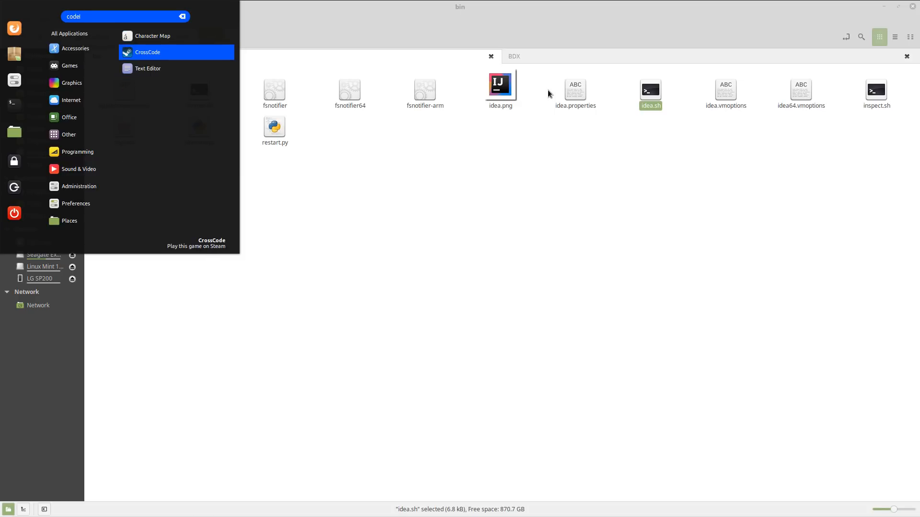
{"action": "key", "text": "Escape"}
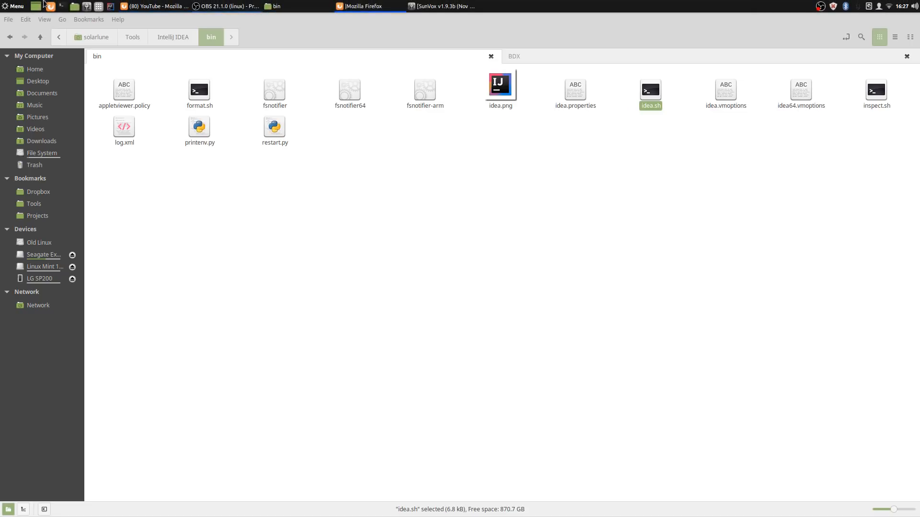
{"action": "key", "text": "super"}
{"action": "type", "text": "sofl"}
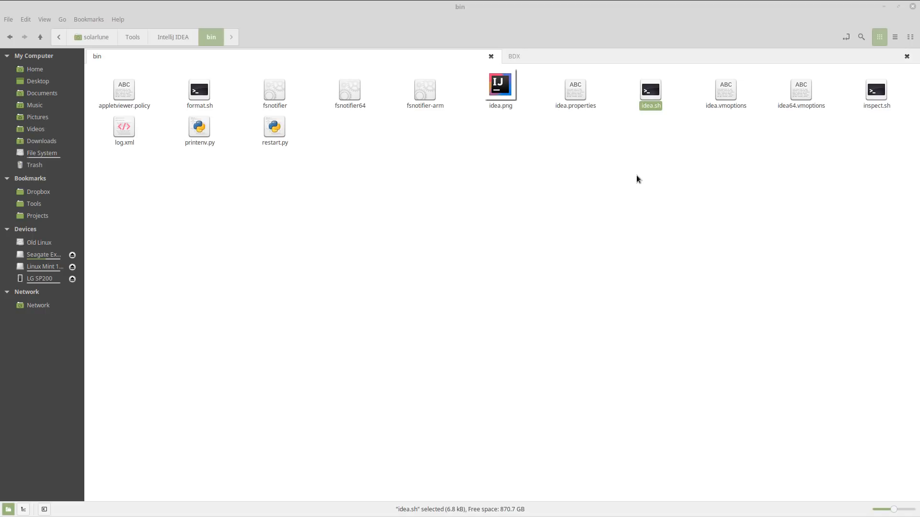
- Switch to SunVox and display its whole module network
{"action": "left_click", "coordinate": [370, 6]}
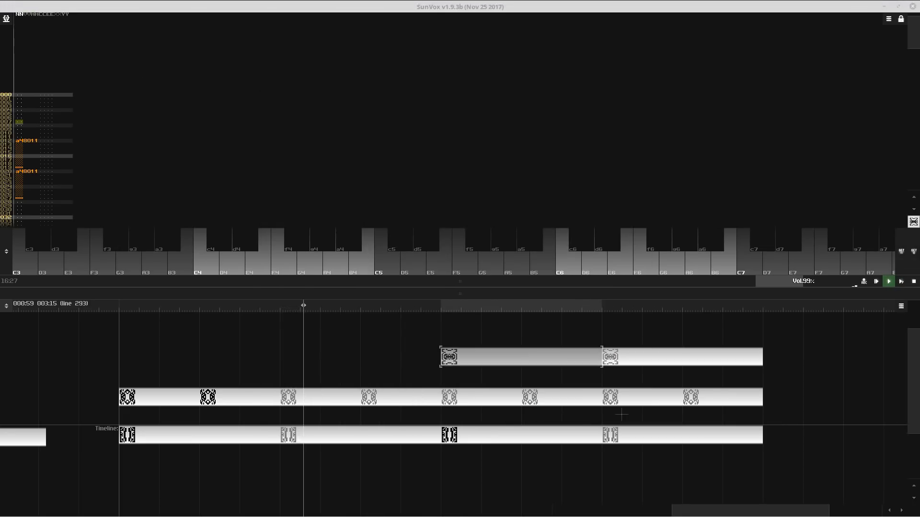
{"action": "key", "text": "F2"}
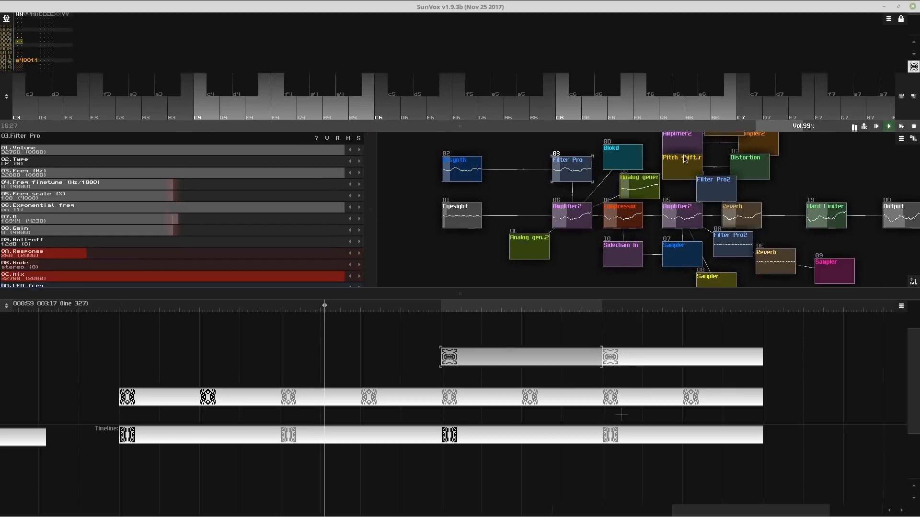
{"action": "scroll", "coordinate": [766, 191], "scroll_direction": "down", "scroll_amount": 4}
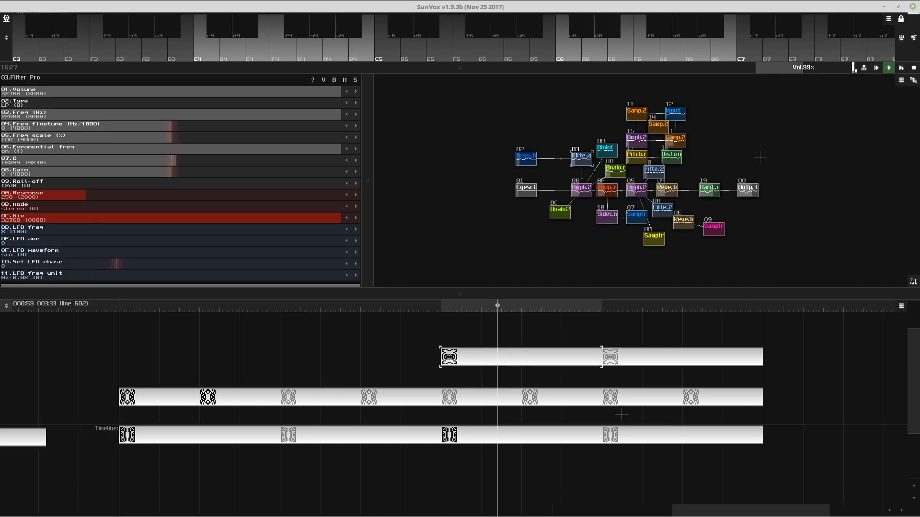
- Search the installed applications for "code", launch Visual Studio Code, and dismiss its usage data notice
{"action": "mouse_move", "coordinate": [360, 3]}
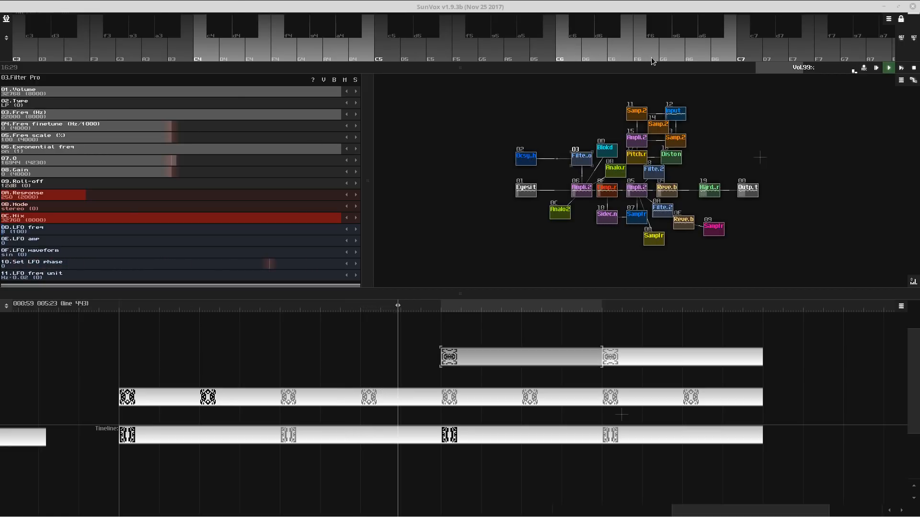
{"action": "key", "text": "super"}
{"action": "key", "text": "Escape"}
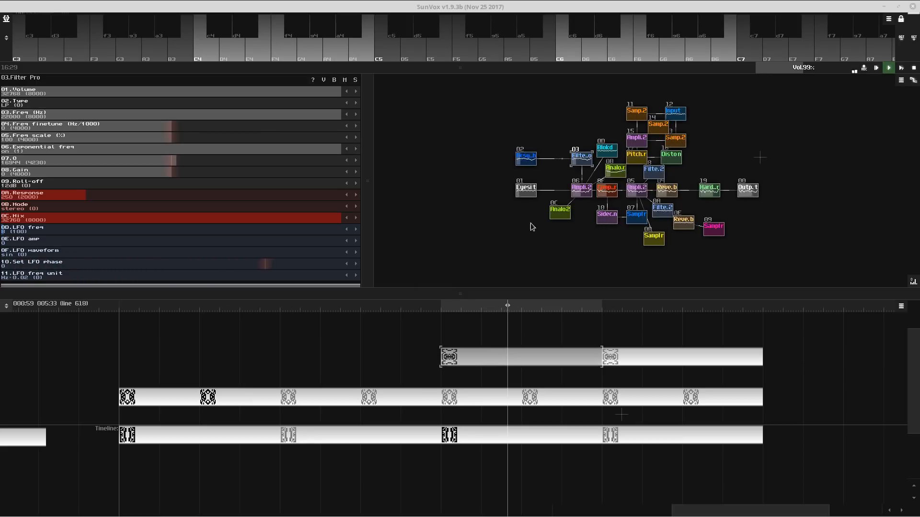
{"action": "key", "text": "super"}
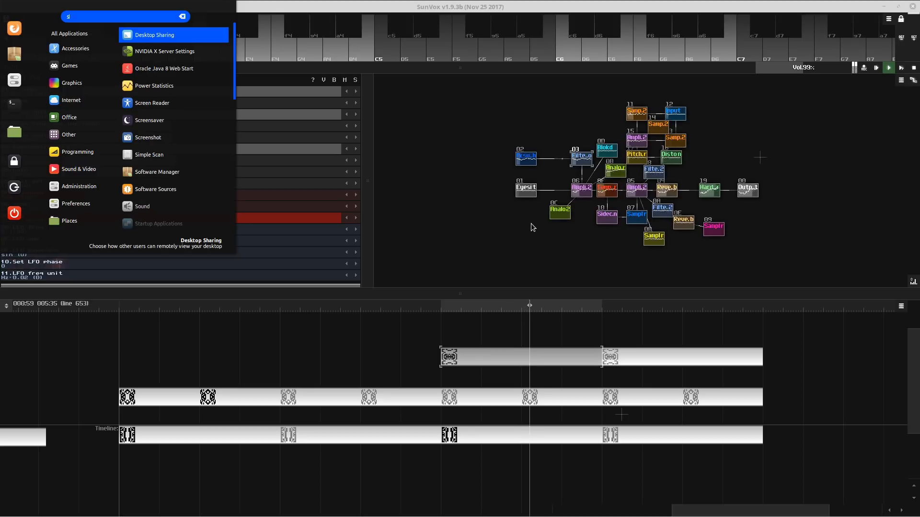
{"action": "type", "text": "code"}
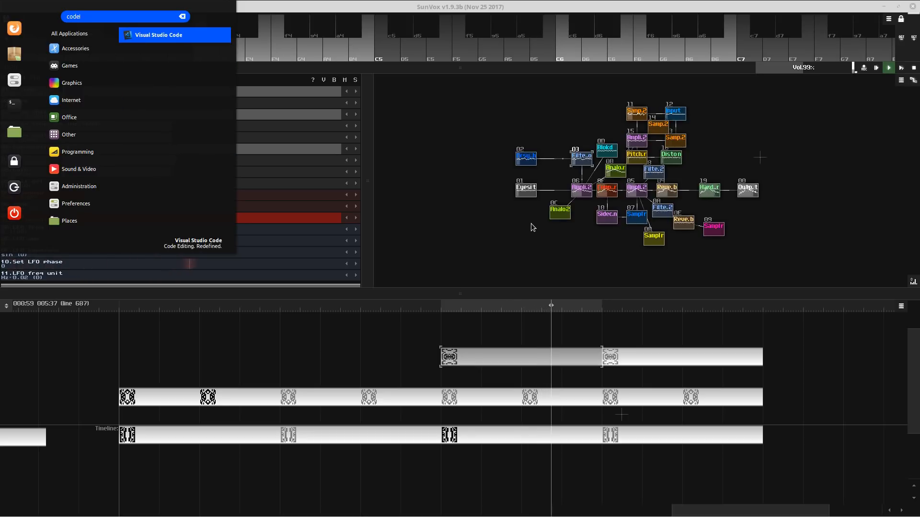
{"action": "key", "text": "Return"}
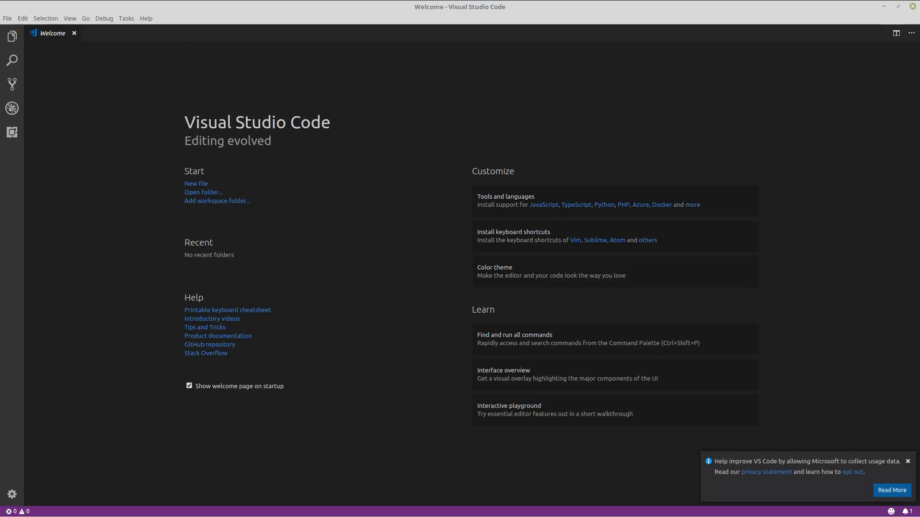
{"action": "left_click", "coordinate": [907, 462]}
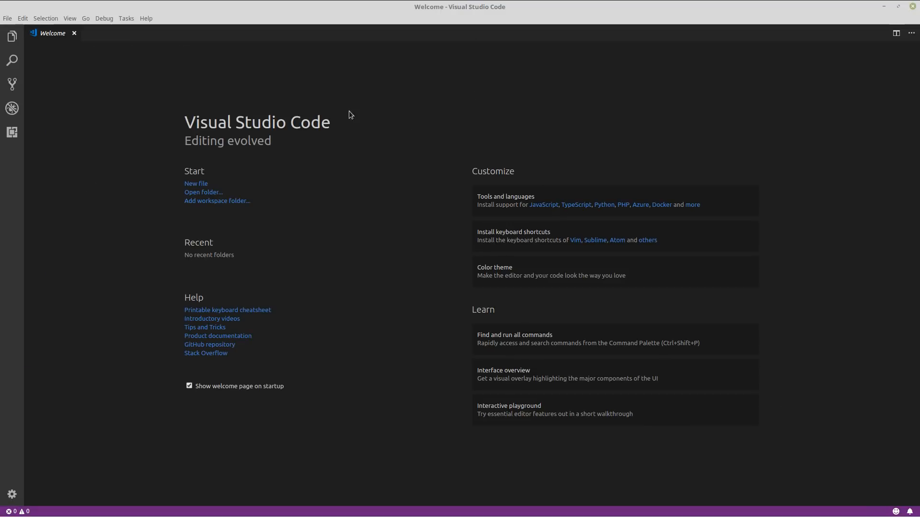
{"action": "left_click", "coordinate": [4, 21]}
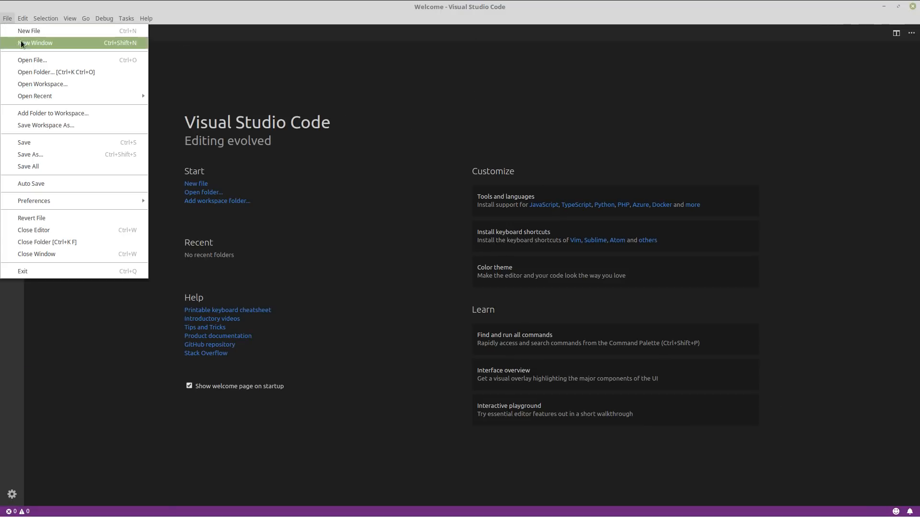
{"action": "left_click", "coordinate": [29, 73]}
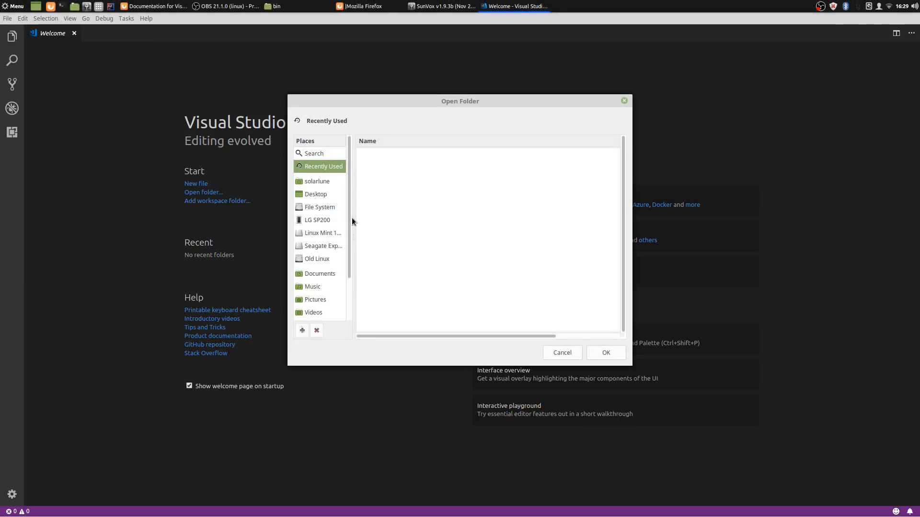
{"action": "left_click_drag", "start_coordinate": [353, 189], "coordinate": [380, 188]}
{"action": "scroll", "coordinate": [321, 288], "scroll_direction": "down", "scroll_amount": 2}
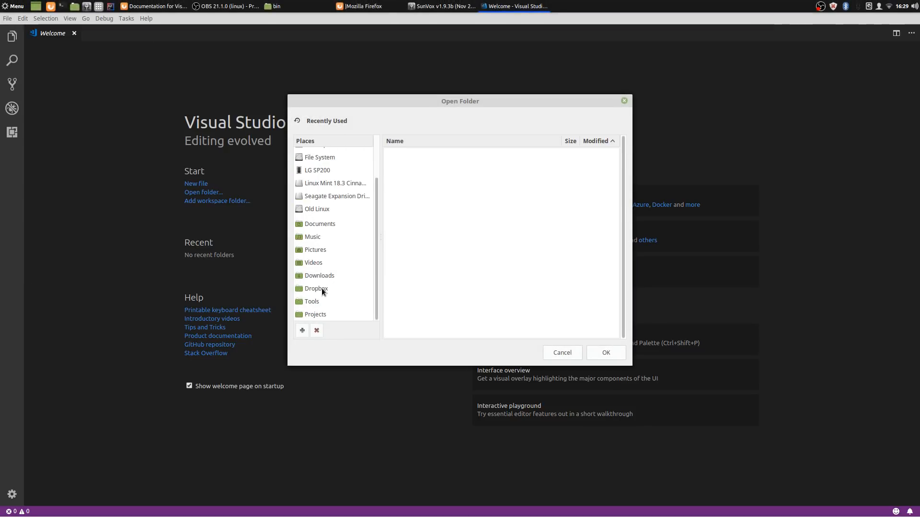
{"action": "left_click", "coordinate": [314, 301]}
{"action": "double_click", "coordinate": [407, 154]}
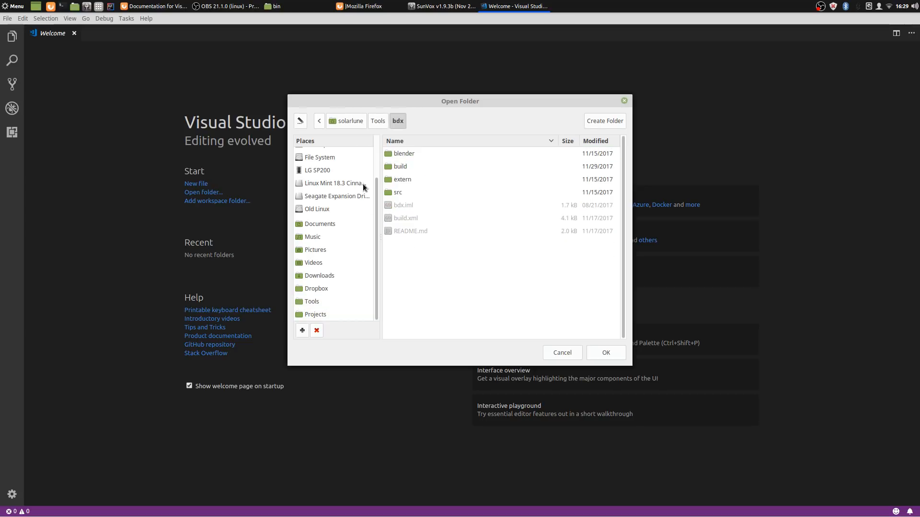
{"action": "left_click", "coordinate": [378, 121]}
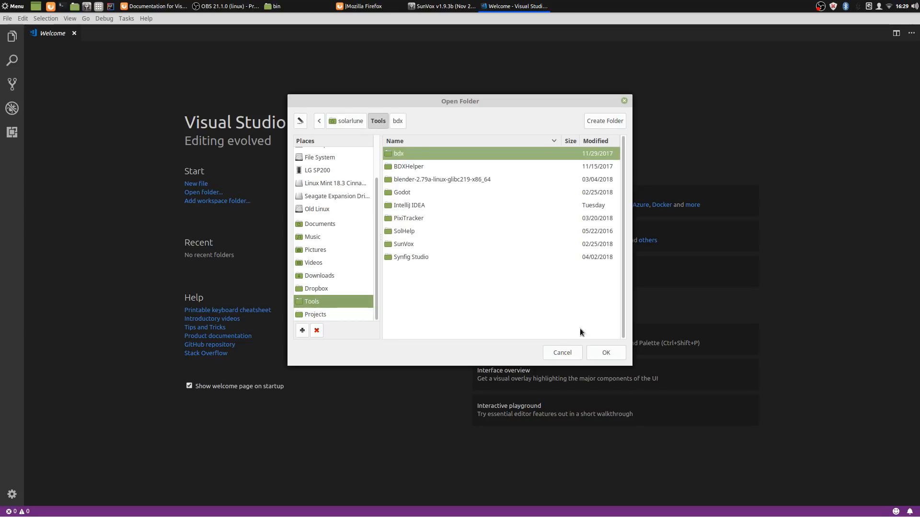
{"action": "left_click", "coordinate": [561, 354]}
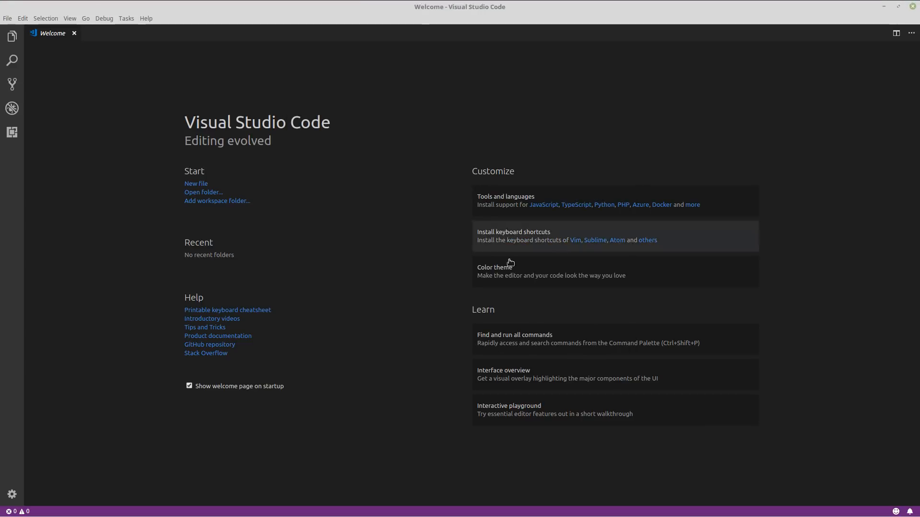
{"action": "mouse_move", "coordinate": [254, 3]}
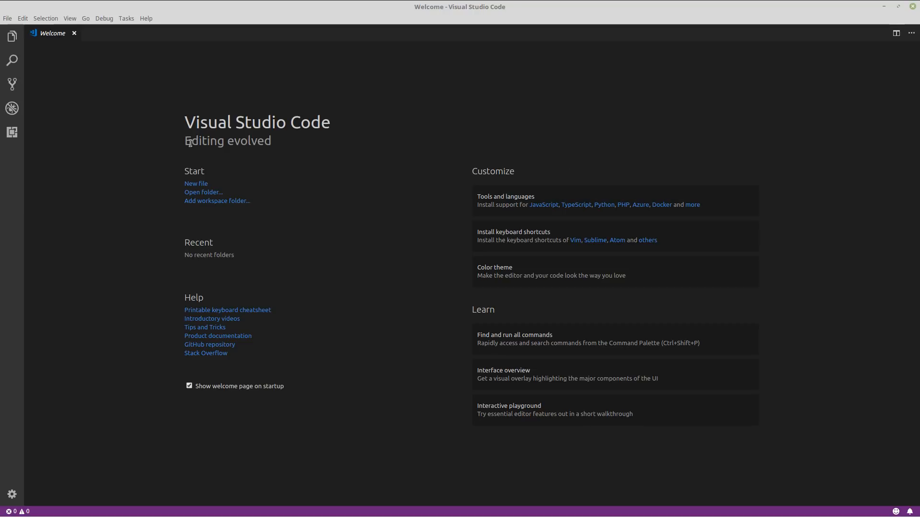
{"action": "left_click_drag", "start_coordinate": [194, 10], "coordinate": [919, 192]}
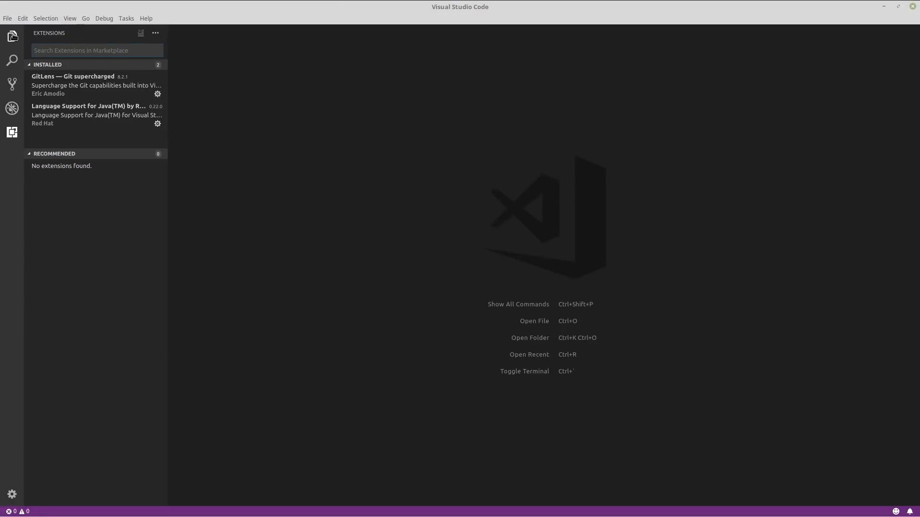
- Open the bdx folder from the Tools directory as the project folder in the file explorer
{"action": "left_click", "coordinate": [12, 36]}
{"action": "left_click", "coordinate": [7, 19]}
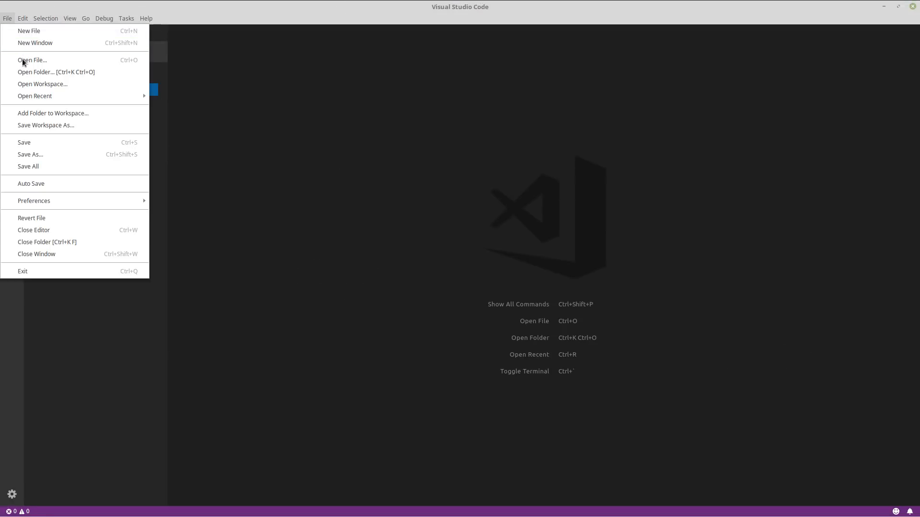
{"action": "left_click", "coordinate": [25, 71]}
{"action": "scroll", "coordinate": [322, 238], "scroll_direction": "down", "scroll_amount": 3}
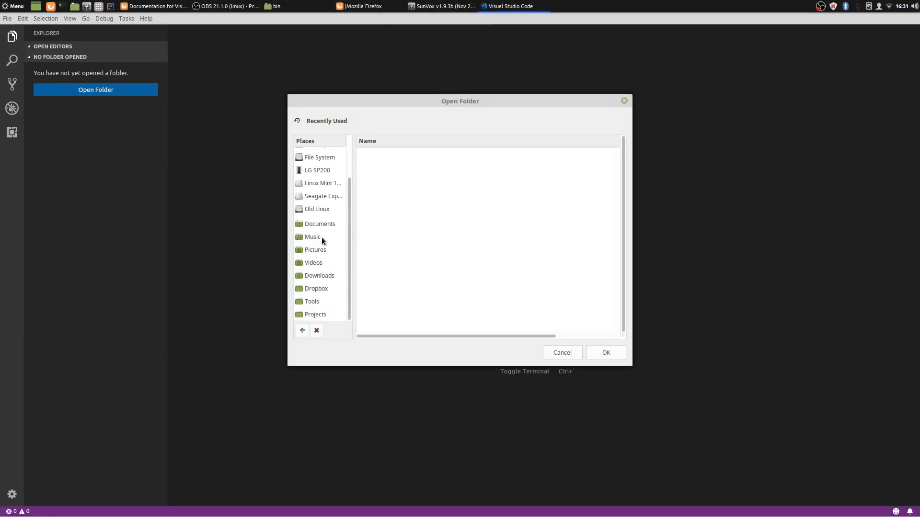
{"action": "left_click", "coordinate": [315, 312]}
{"action": "double_click", "coordinate": [391, 183]}
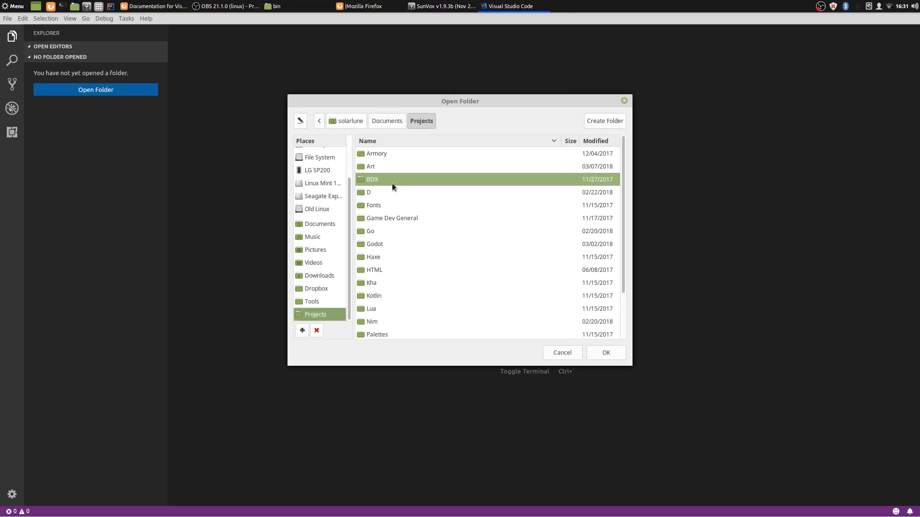
{"action": "left_click", "coordinate": [315, 304]}
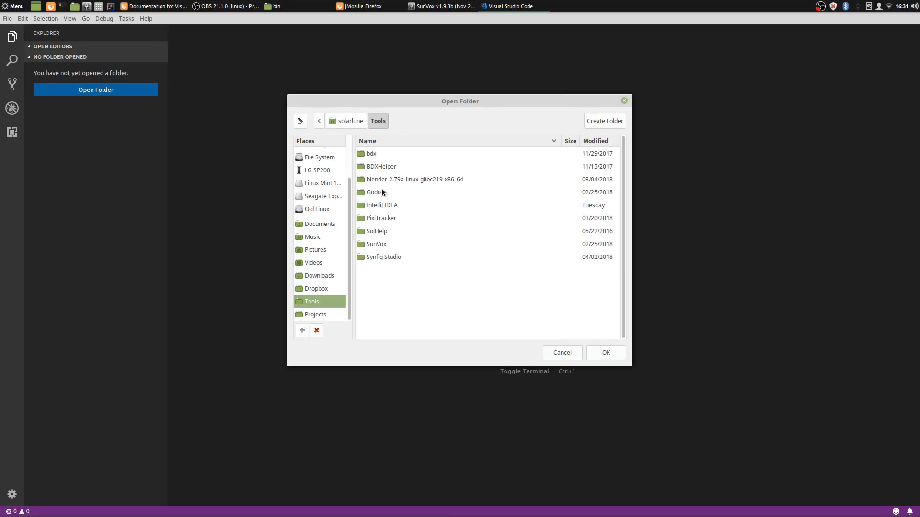
{"action": "double_click", "coordinate": [382, 154]}
{"action": "left_click", "coordinate": [605, 356]}
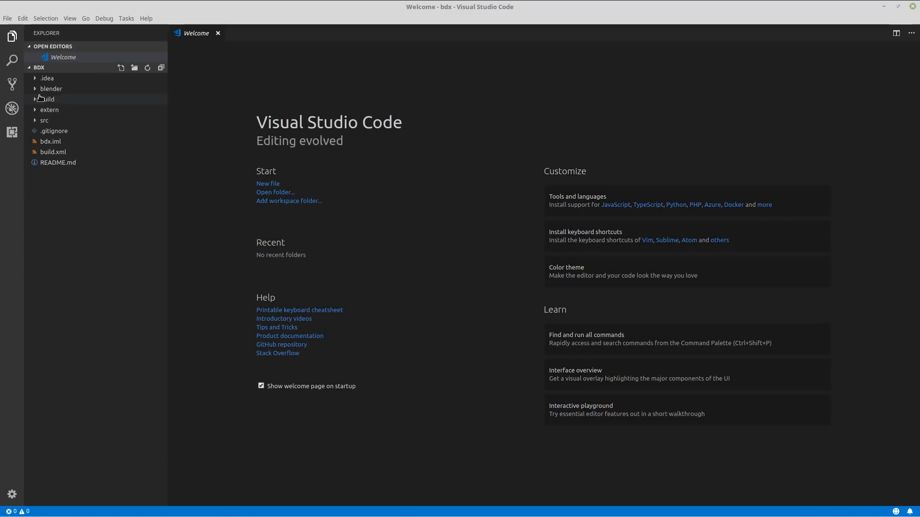
- Expand the src folder down to com/nilunder/bdx and open Bdx.java
{"action": "left_click", "coordinate": [39, 121]}
{"action": "left_click", "coordinate": [65, 142]}
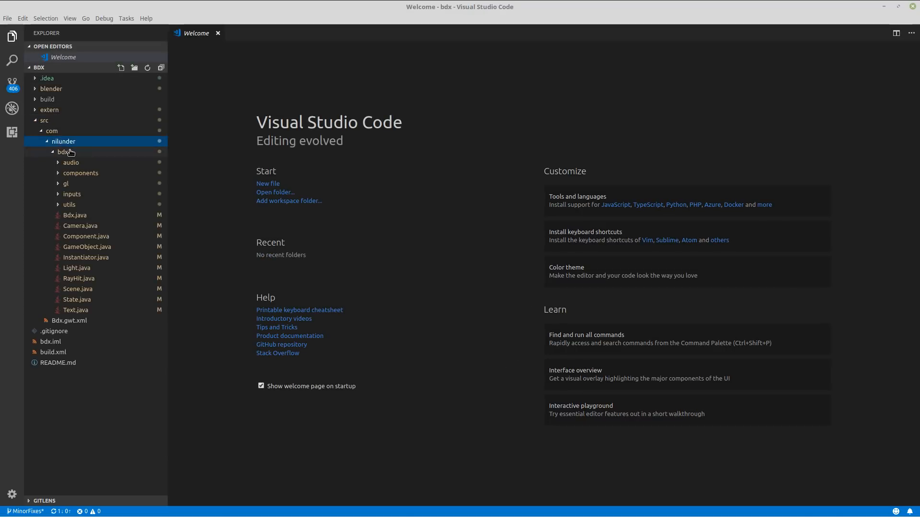
{"action": "left_click", "coordinate": [99, 217]}
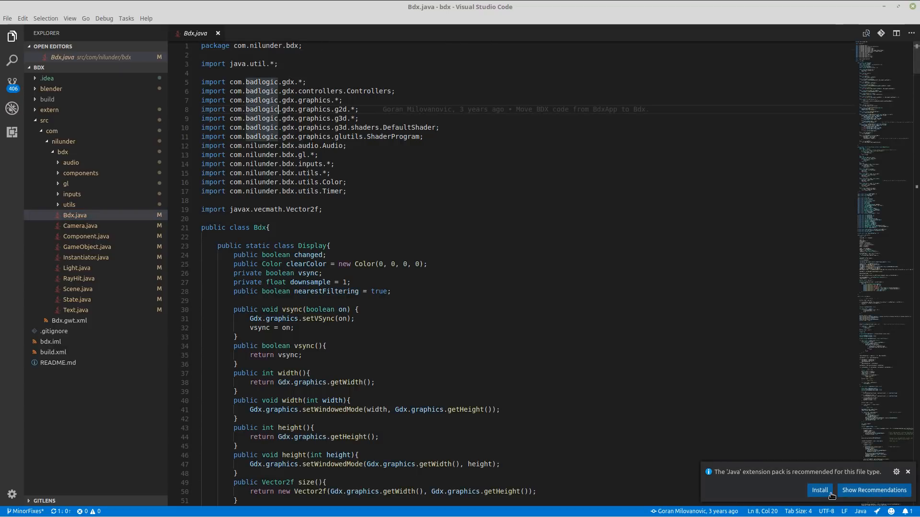
- Install the recommended Java Extension Pack, reload the editor to activate it, and look through the installed extensions
{"action": "left_click", "coordinate": [831, 494]}
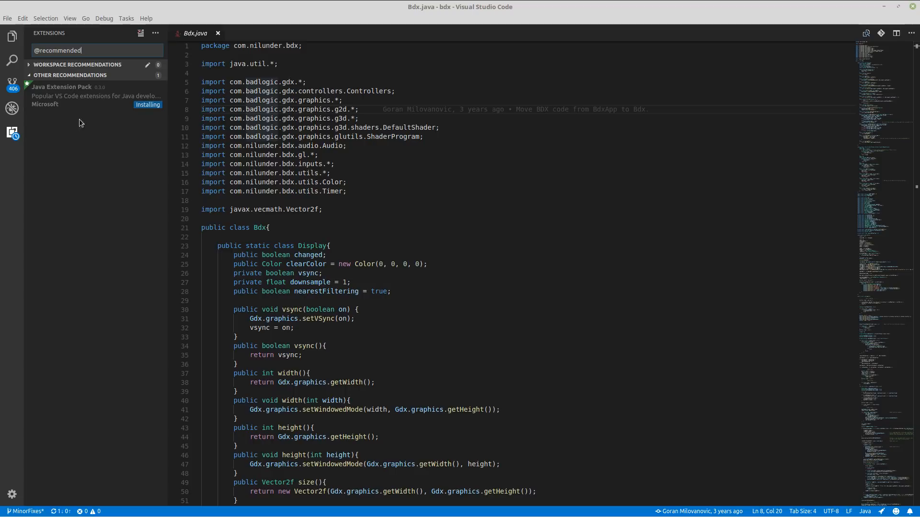
{"action": "left_click", "coordinate": [27, 67]}
{"action": "left_click", "coordinate": [27, 67]}
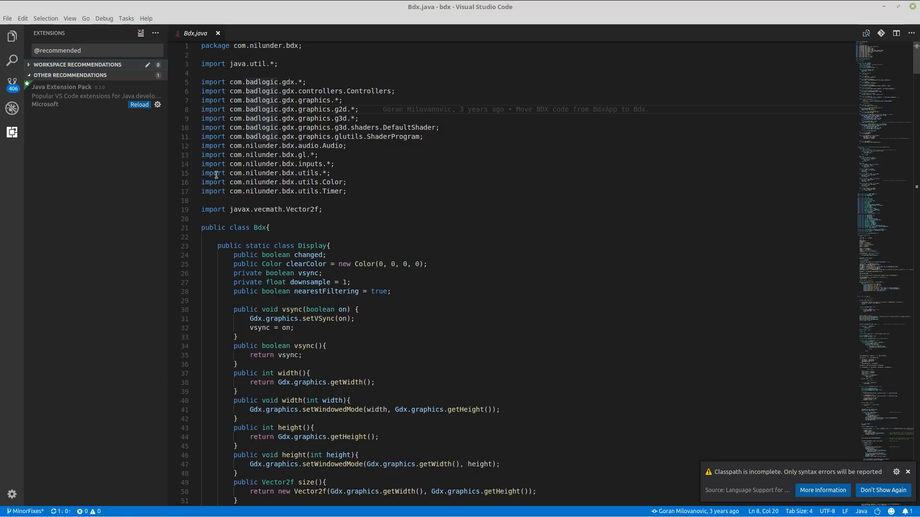
{"action": "left_click", "coordinate": [140, 105]}
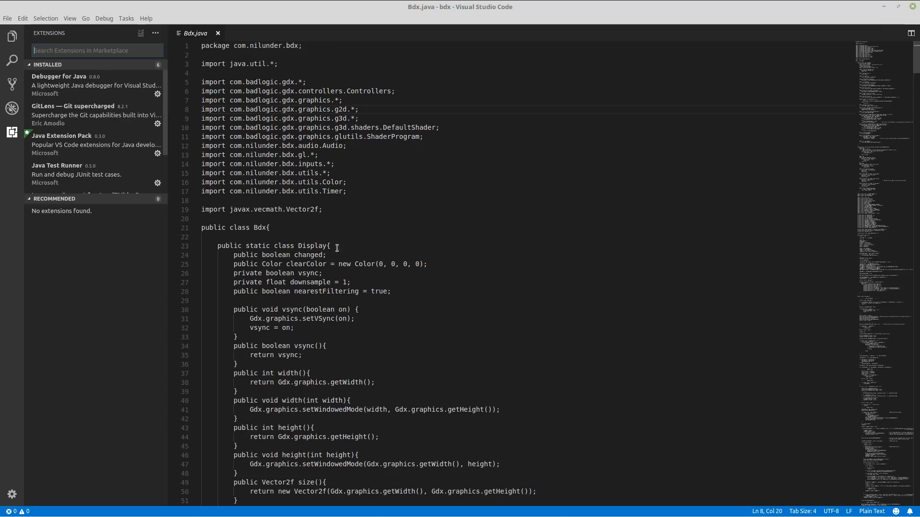
{"action": "scroll", "coordinate": [111, 146], "scroll_direction": "down", "scroll_amount": 2}
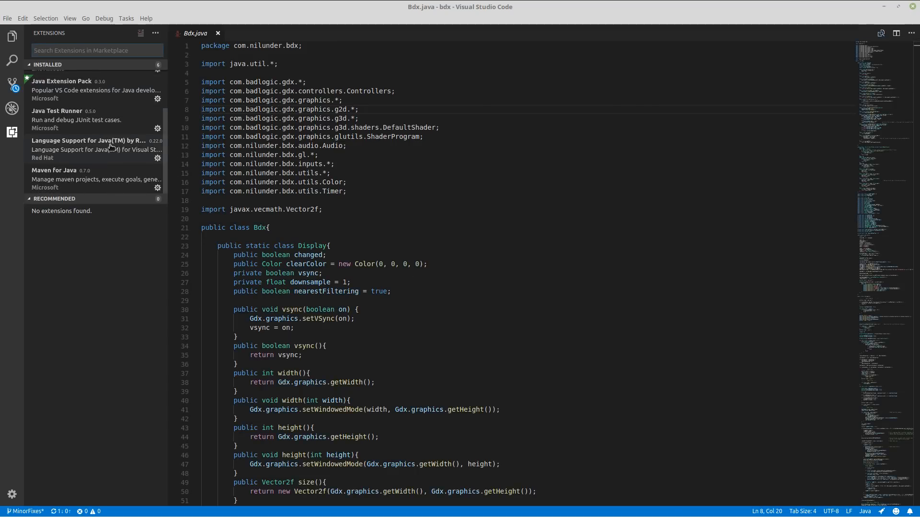
{"action": "scroll", "coordinate": [115, 147], "scroll_direction": "up", "scroll_amount": 2}
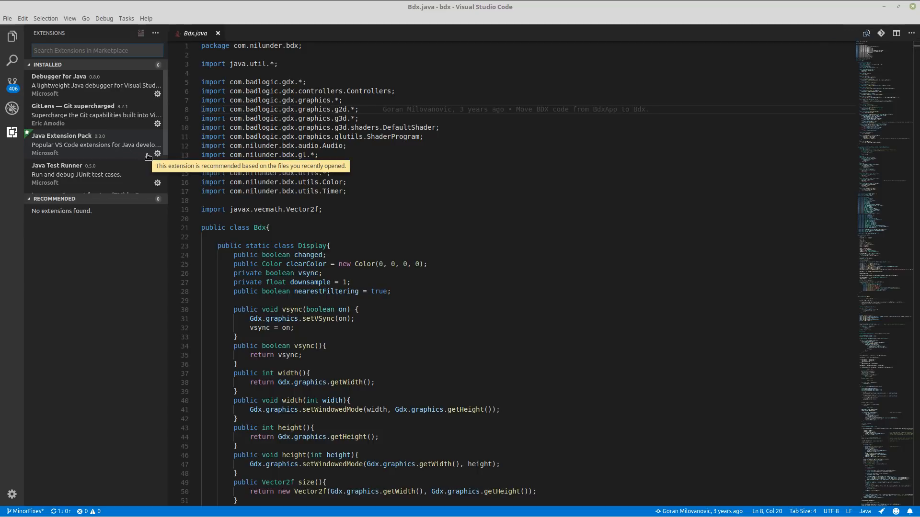
- Inspect the commit annotations on the graphics import lines of Bdx.java
{"action": "left_click", "coordinate": [335, 155]}
{"action": "left_click", "coordinate": [387, 127]}
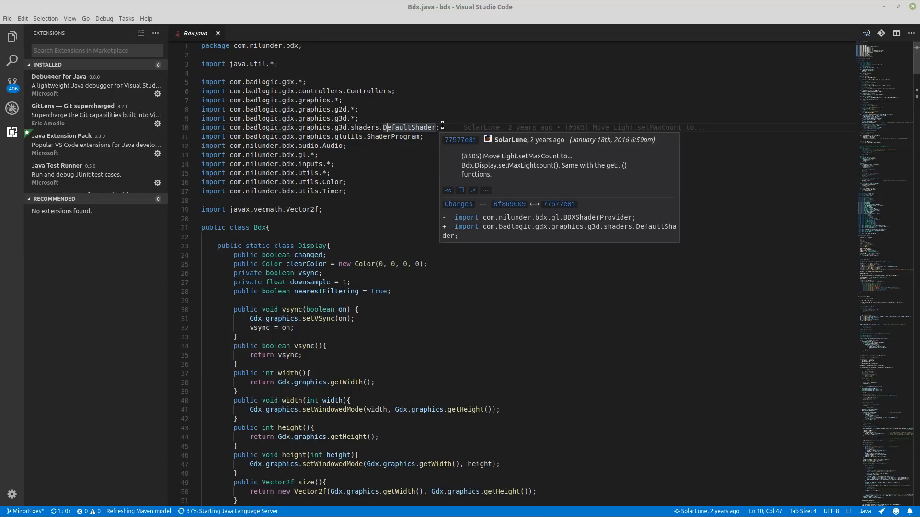
{"action": "left_click", "coordinate": [469, 122]}
{"action": "left_click", "coordinate": [334, 120]}
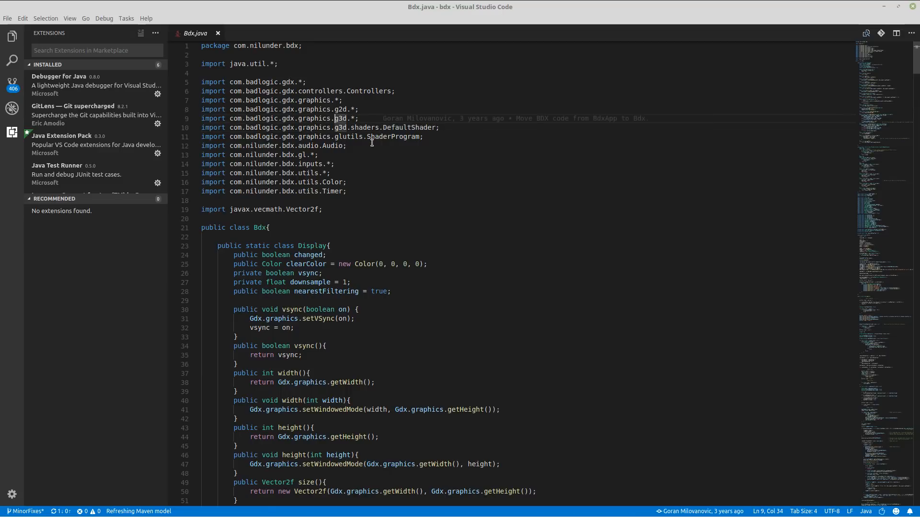
{"action": "scroll", "coordinate": [427, 118], "scroll_direction": "down", "scroll_amount": 1}
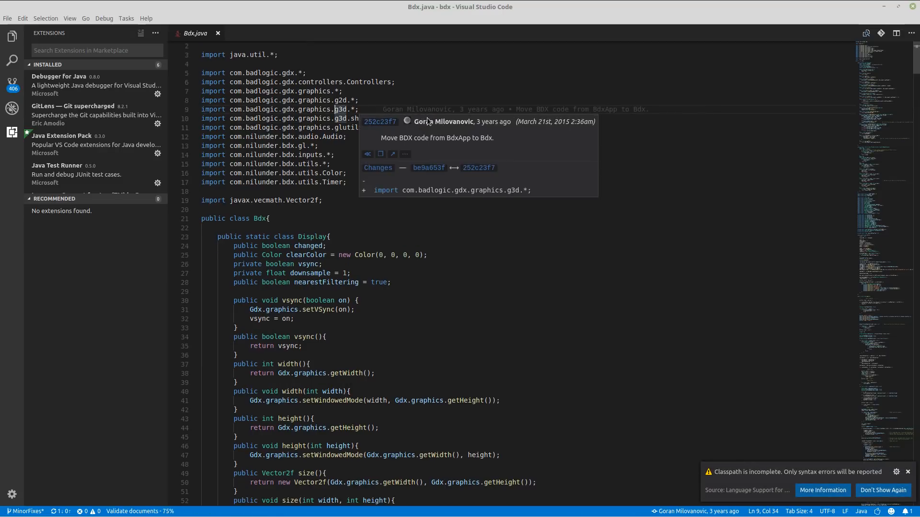
{"action": "mouse_move", "coordinate": [432, 106]}
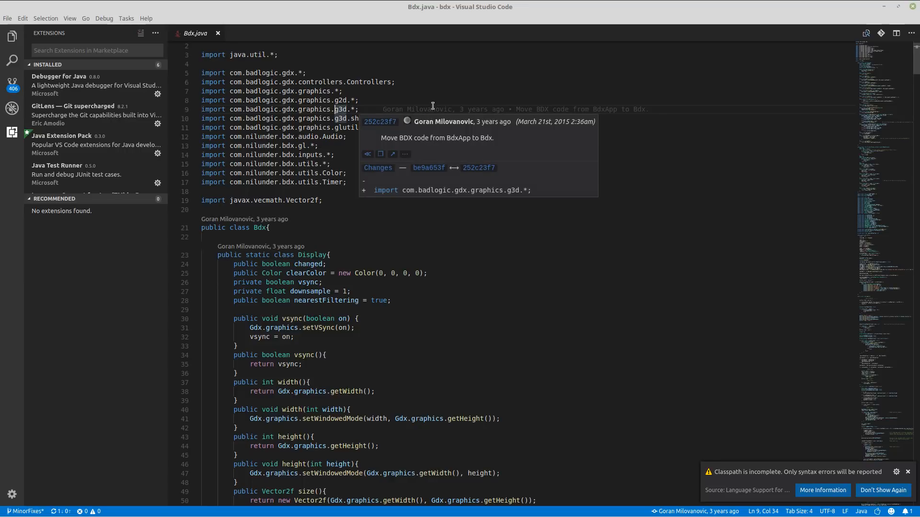
- Open the additional information on the incomplete classpath warning, and return to the project's file tree
{"action": "left_click", "coordinate": [835, 490]}
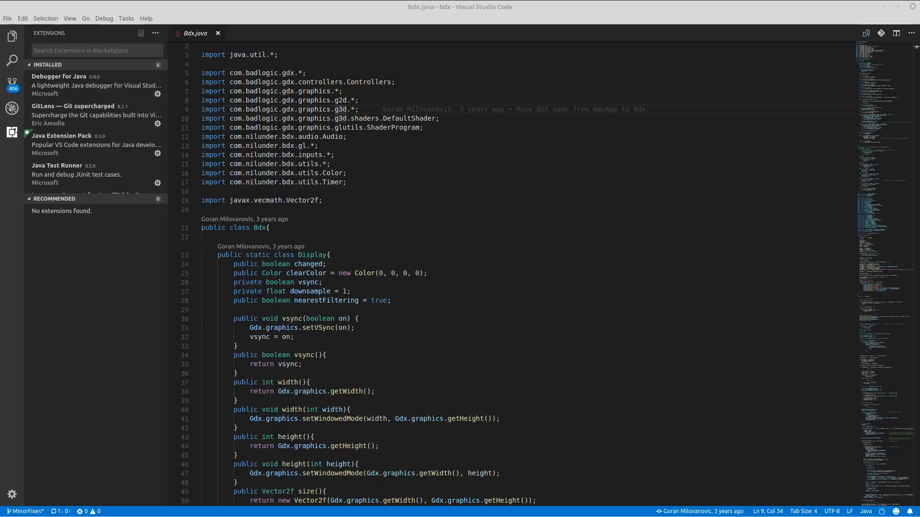
{"action": "left_click", "coordinate": [12, 36]}
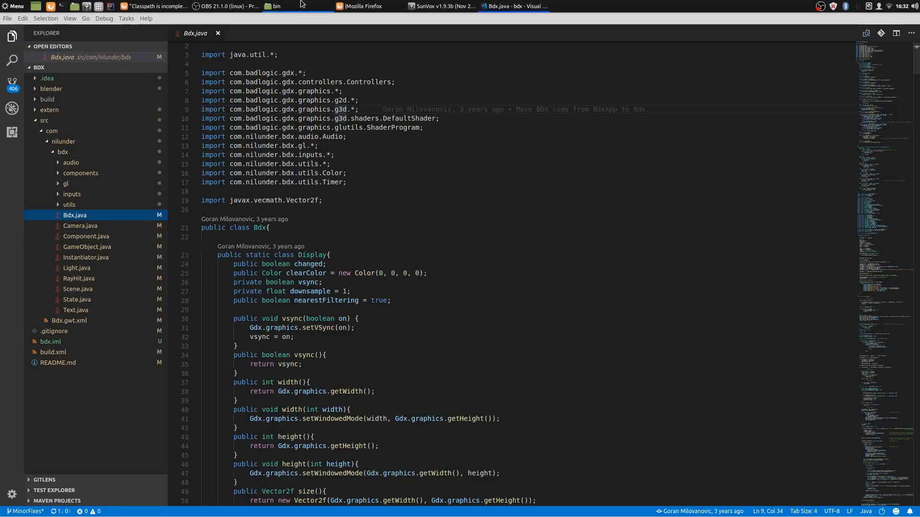
- Search the installed applications for "blender", launch Blender, and dismiss its splash screen
{"action": "key", "text": "super"}
{"action": "type", "text": "blender"}
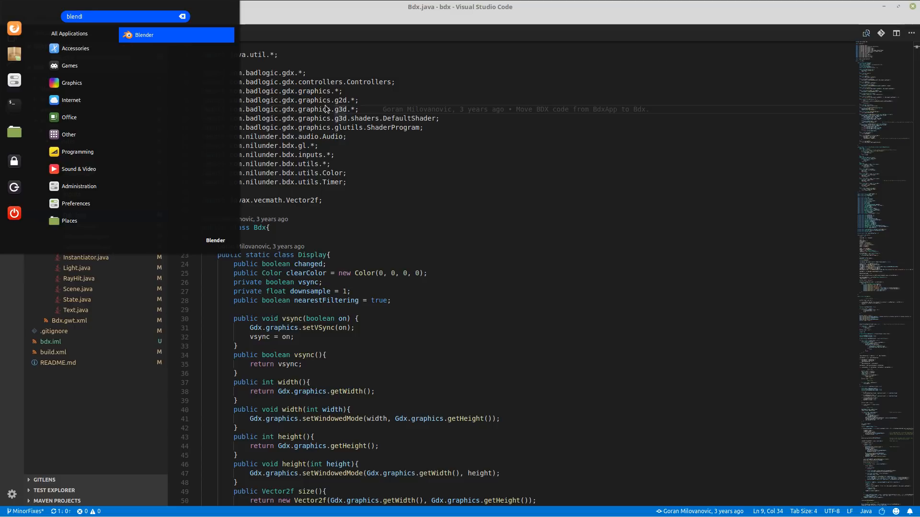
{"action": "key", "text": "Return"}
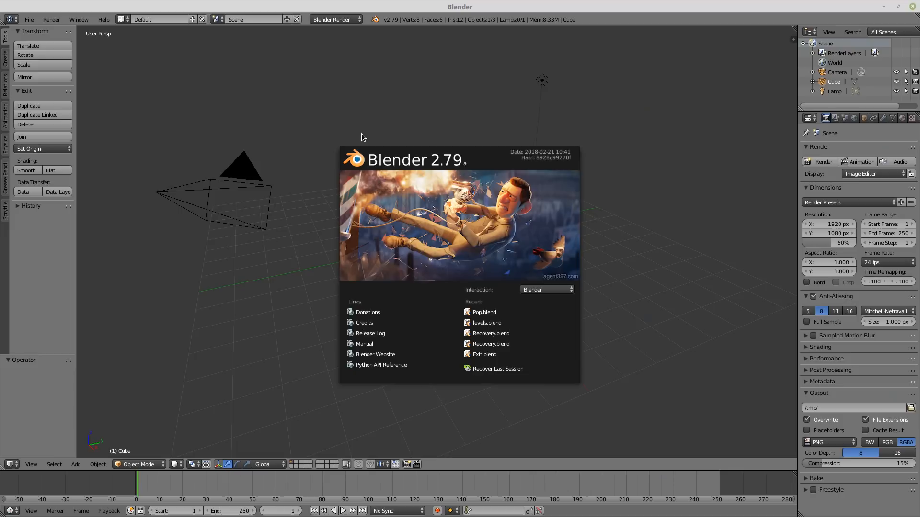
{"action": "left_click", "coordinate": [217, 109]}
- Search the add-ons in the user preferences for "bdx", turn off the Community support level, and quit Blender
{"action": "left_click", "coordinate": [29, 19]}
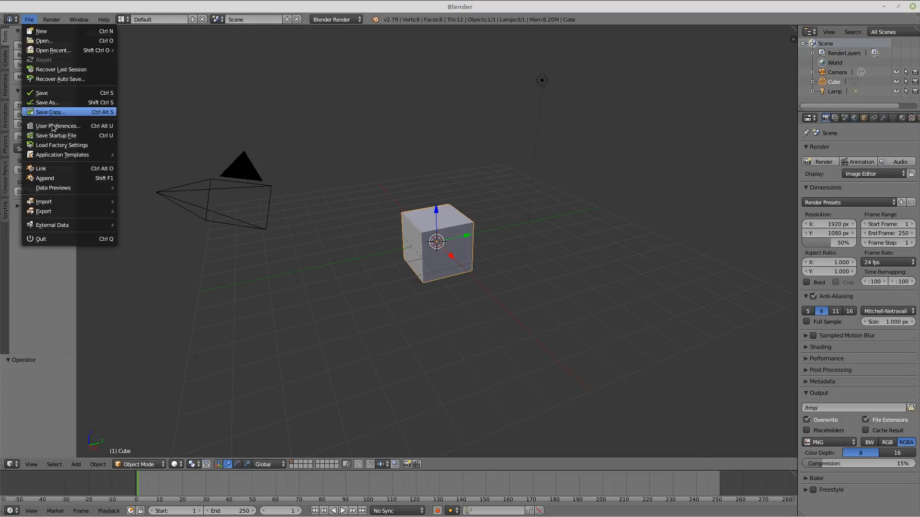
{"action": "left_click", "coordinate": [53, 127]}
{"action": "left_click", "coordinate": [327, 173]}
{"action": "type", "text": "bdx"}
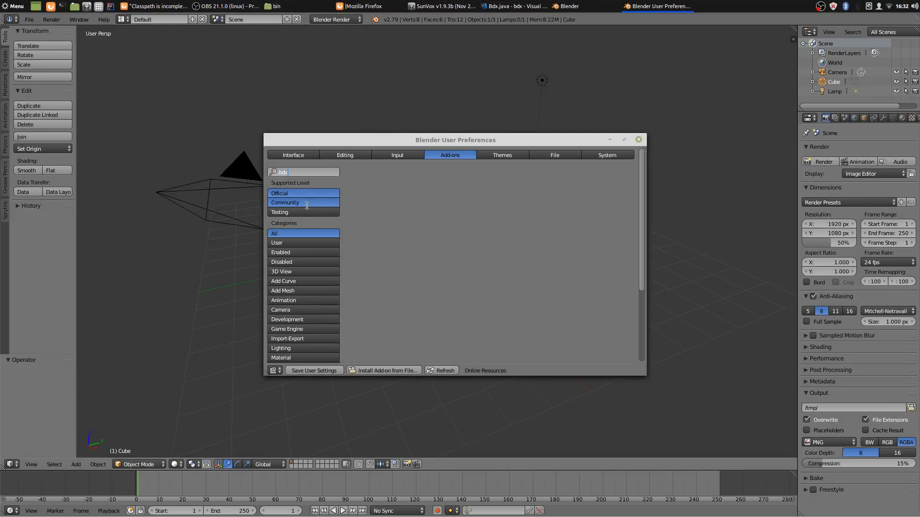
{"action": "left_click", "coordinate": [297, 203]}
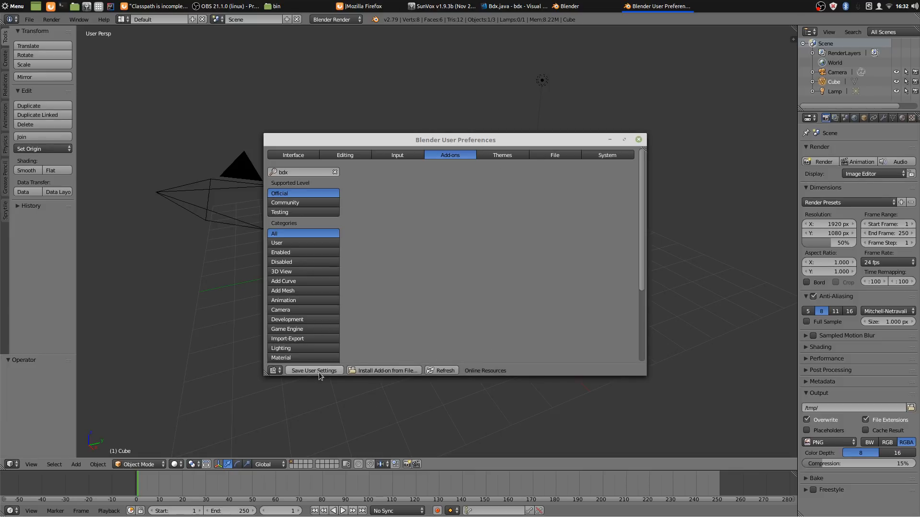
{"action": "left_click", "coordinate": [638, 139]}
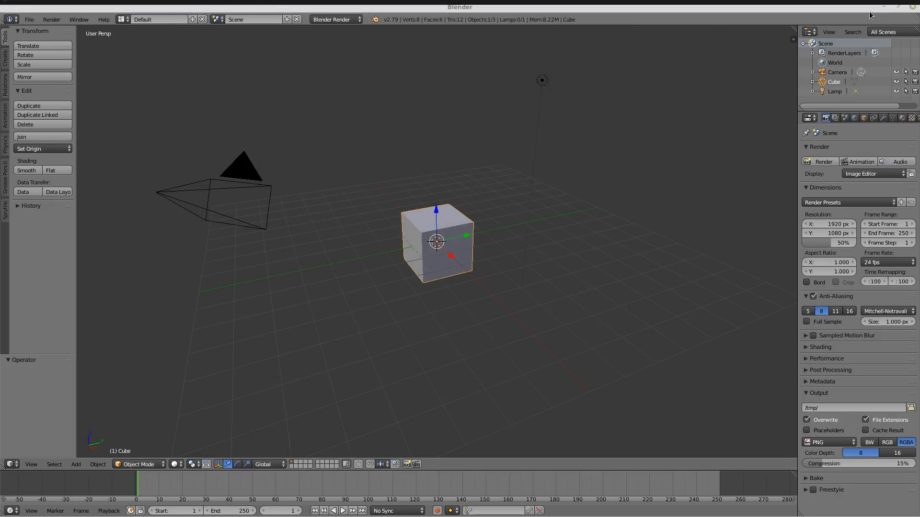
{"action": "left_click", "coordinate": [912, 7]}
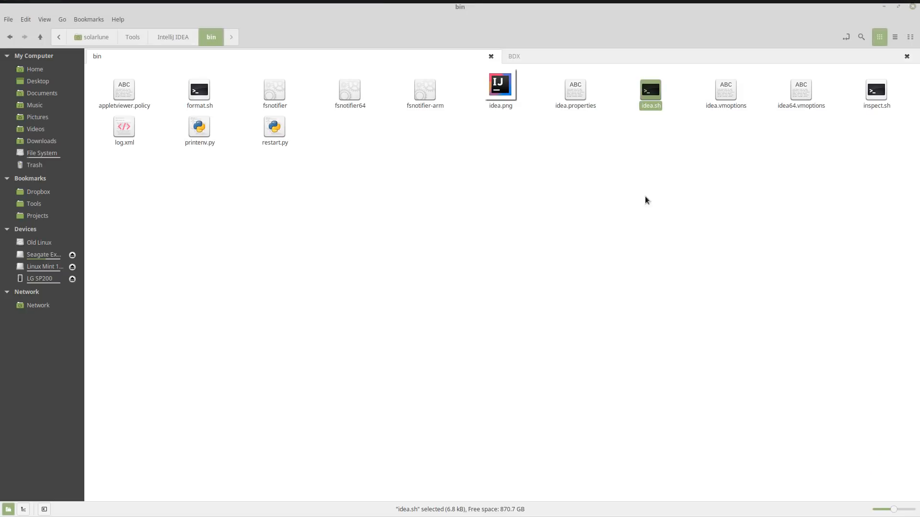
- Restore the file manager's bin window to its smaller size and move it off this screen, leaving the code editor in view
{"action": "double_click", "coordinate": [582, 10]}
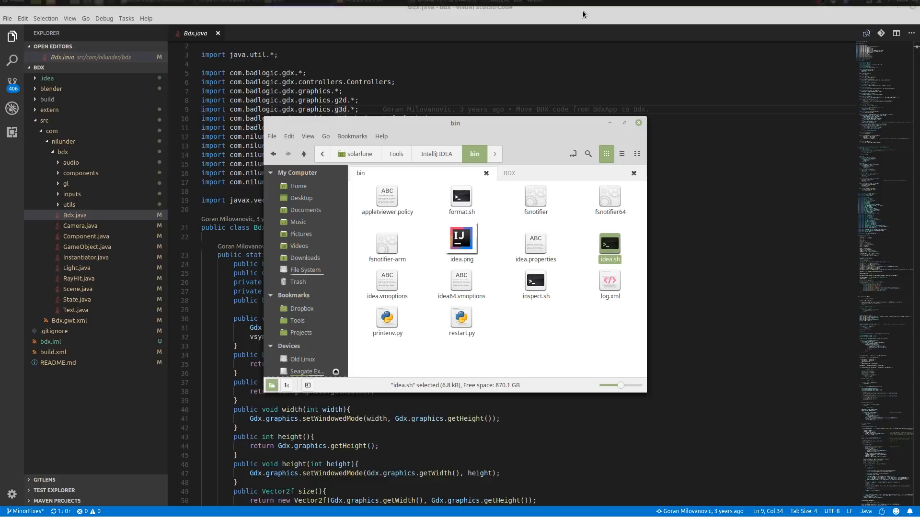
{"action": "left_click_drag", "start_coordinate": [523, 118], "coordinate": [919, 187]}
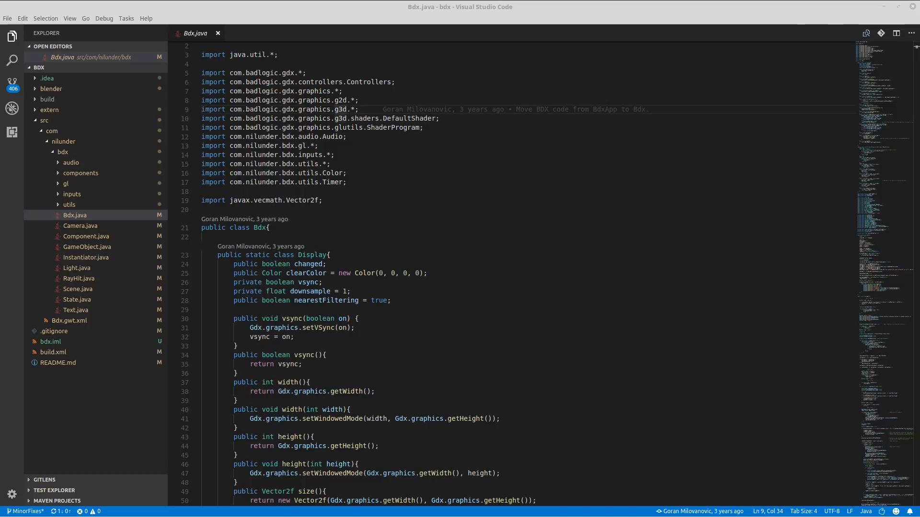
- Bring the file manager back onto this screen, maximize its window, and show the IntelliJ IDEA bin folder
{"action": "left_click_drag", "start_coordinate": [919, 168], "coordinate": [522, 86]}
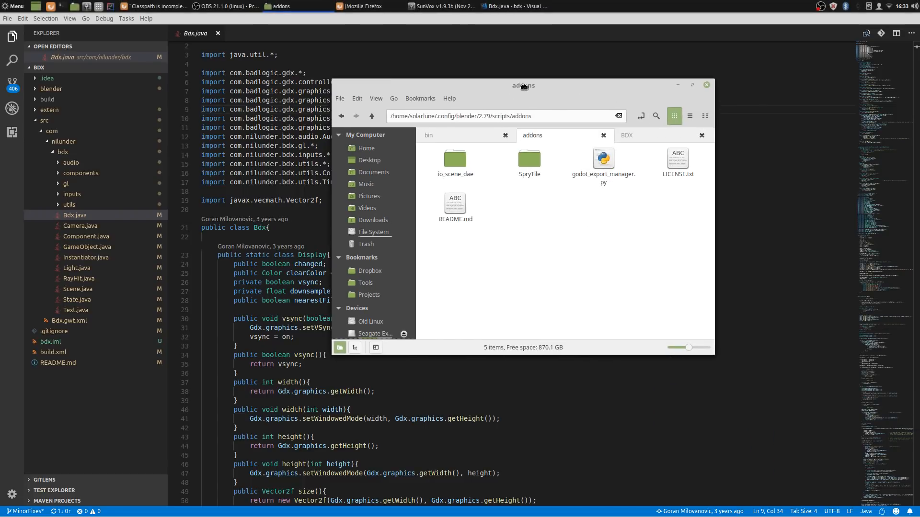
{"action": "left_click", "coordinate": [693, 87]}
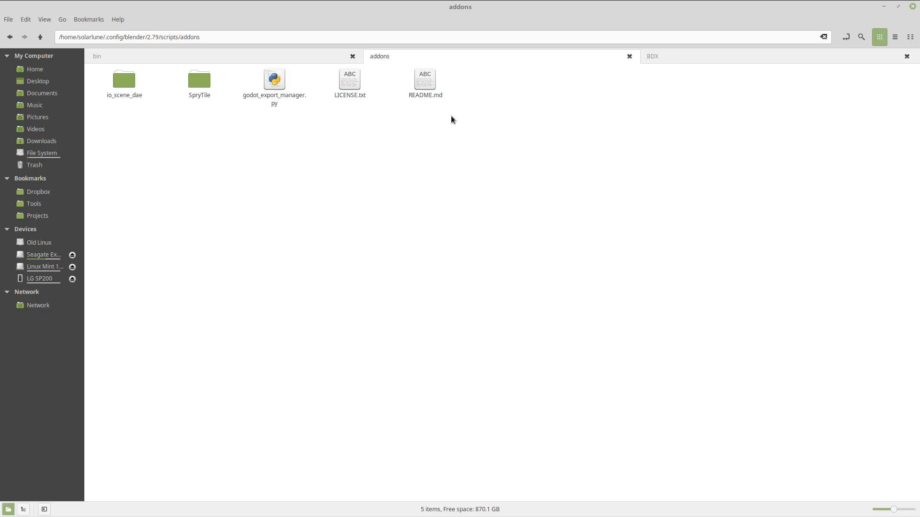
{"action": "left_click", "coordinate": [654, 67]}
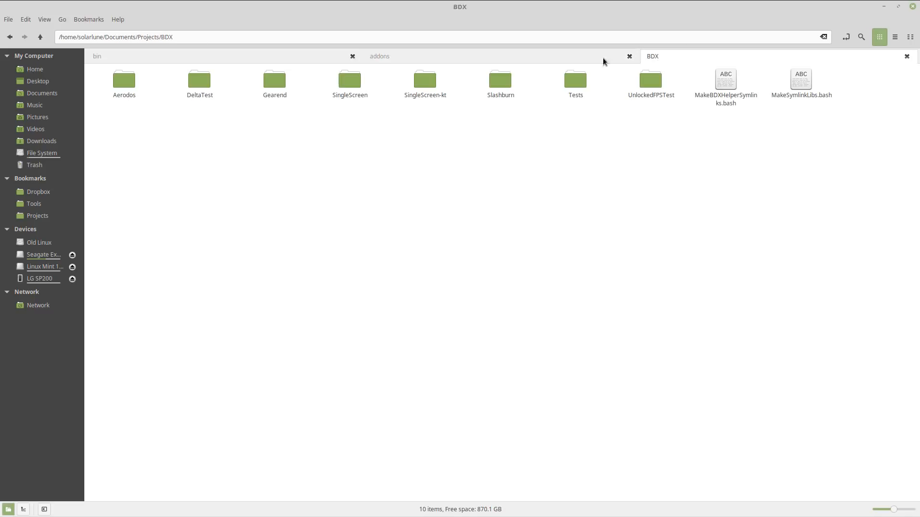
{"action": "left_click", "coordinate": [186, 59]}
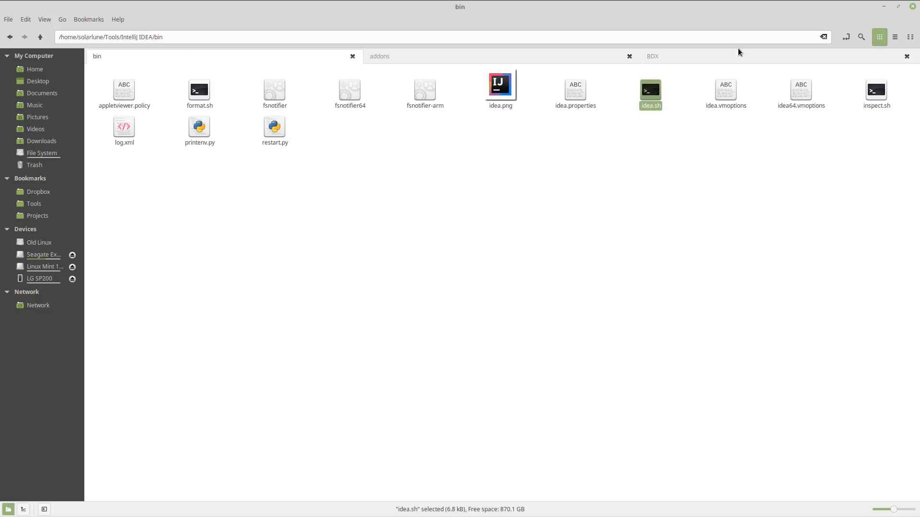
- Go up from the IntelliJ IDEA bin folder to Tools and open the bdx folder
{"action": "left_click", "coordinate": [41, 37]}
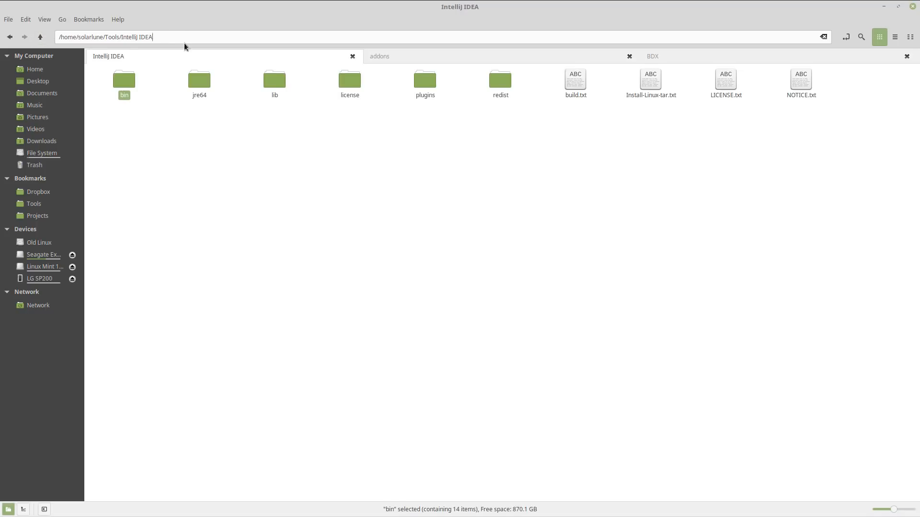
{"action": "key", "text": "Escape"}
{"action": "left_click", "coordinate": [216, 134]}
{"action": "left_click", "coordinate": [132, 37]}
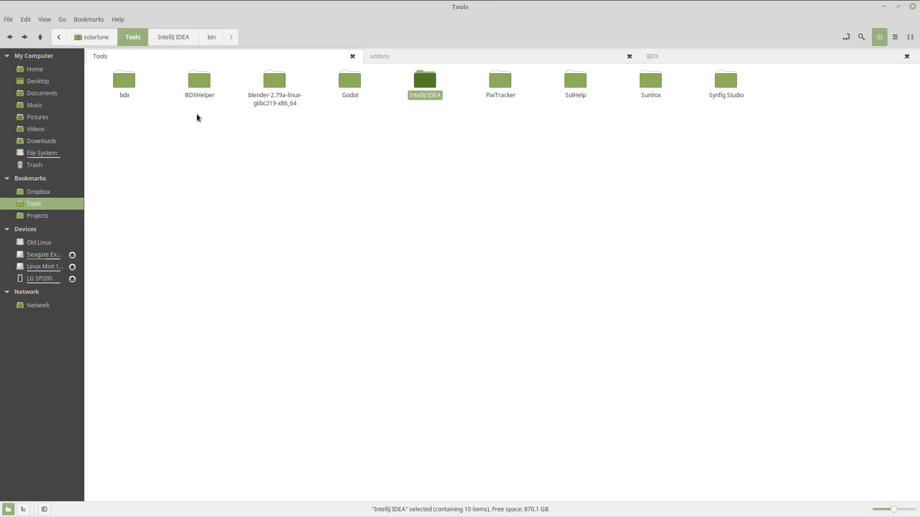
{"action": "left_click", "coordinate": [103, 87]}
{"action": "double_click", "coordinate": [133, 87]}
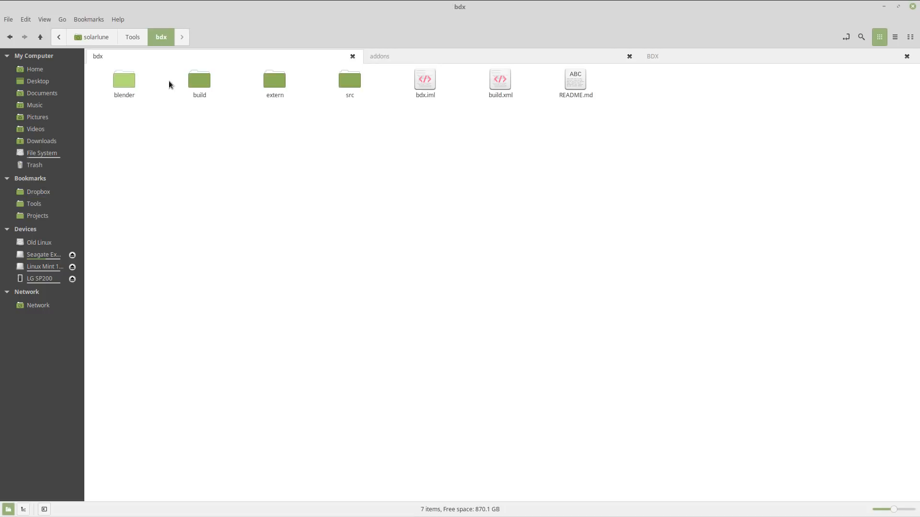
- Open the Tools/bdx/blender/bdx folder and get its full path for use in a link command
{"action": "left_click", "coordinate": [127, 36]}
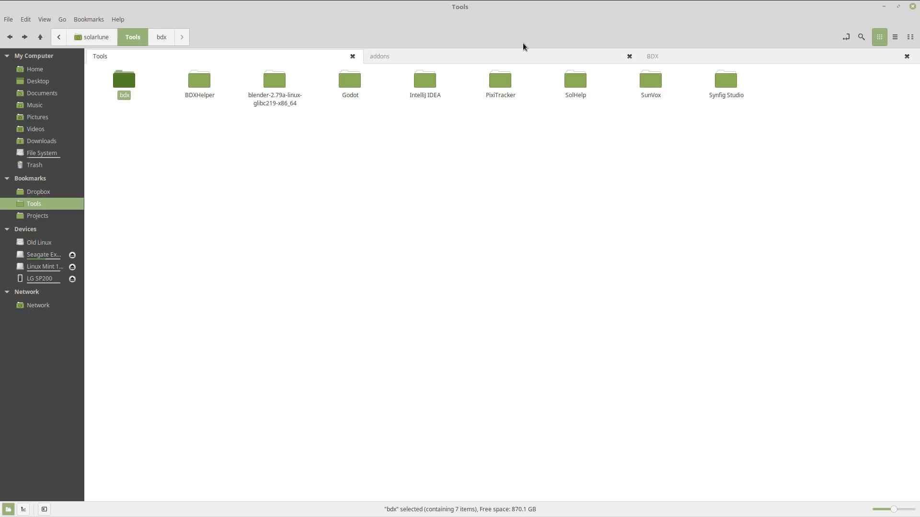
{"action": "key", "text": "ctrl+l"}
{"action": "key", "text": "Escape"}
{"action": "double_click", "coordinate": [125, 89]}
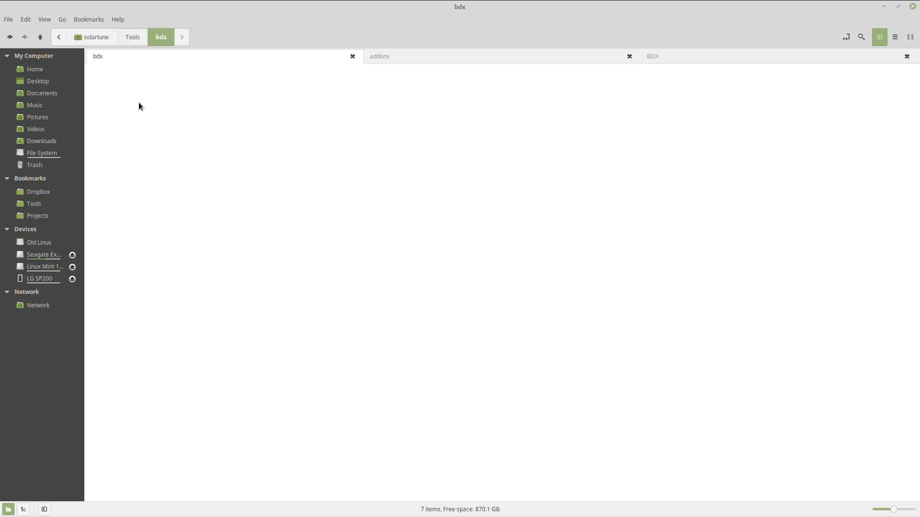
{"action": "double_click", "coordinate": [127, 90]}
{"action": "double_click", "coordinate": [117, 89]}
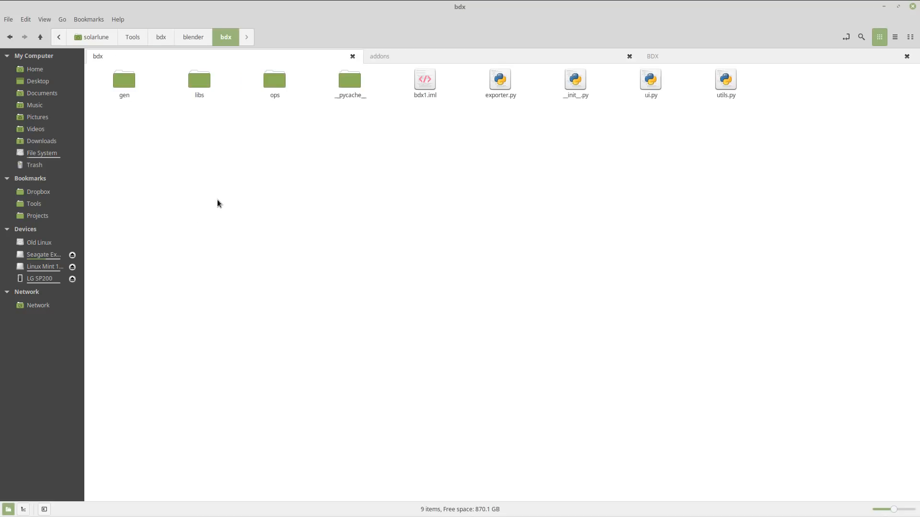
{"action": "key", "text": "ctrl+l"}
{"action": "key", "text": "Escape"}
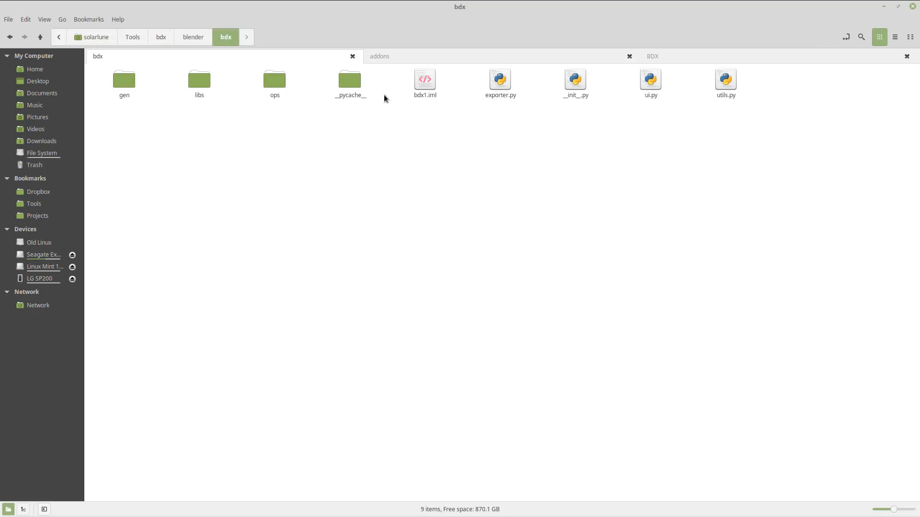
- Switch to Blender 2.79's scripts/addons folder and open a terminal there
{"action": "left_click", "coordinate": [433, 59]}
{"action": "left_click", "coordinate": [315, 59]}
{"action": "left_click", "coordinate": [407, 58]}
{"action": "right_click", "coordinate": [455, 202]}
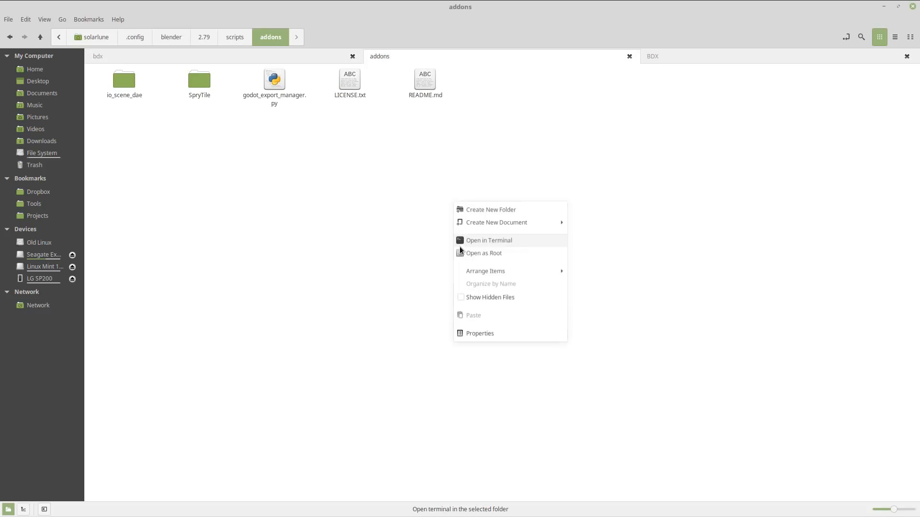
{"action": "left_click", "coordinate": [489, 242]}
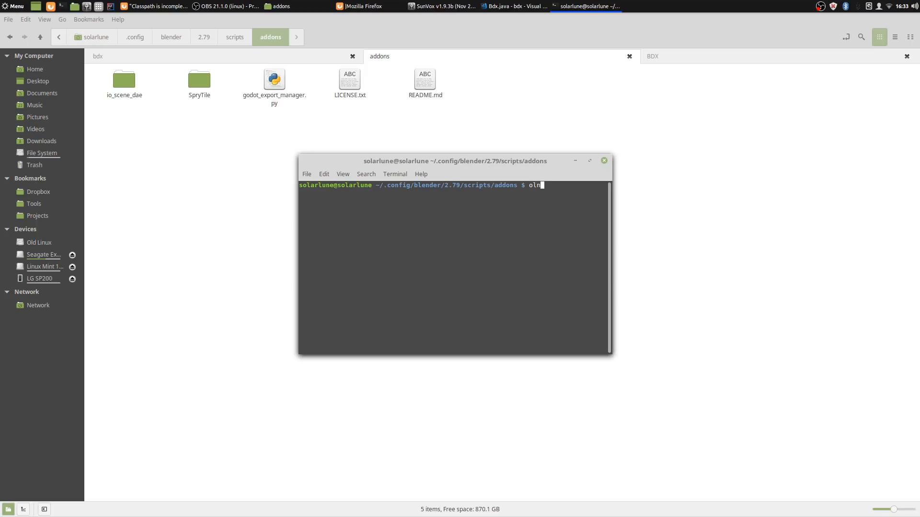
- Try to hard-link the Tools/bdx/blender/bdx directory into the addons folder with ln -d
{"action": "type", "text": "ln"}
{"action": "key", "text": "Return"}
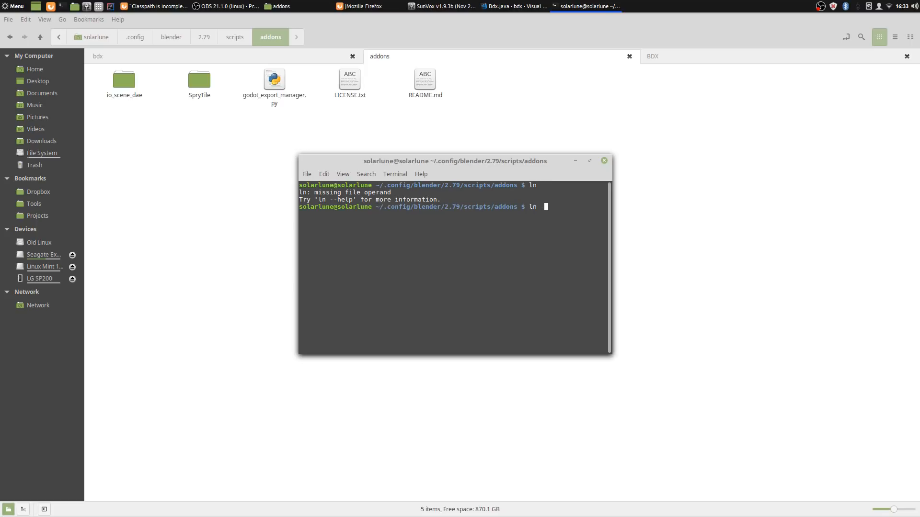
{"action": "type", "text": "ln -d"}
{"action": "type", "text": "/home/solarlune/Tools/bdx/blender/bdx"}
{"action": "key", "text": "Return"}
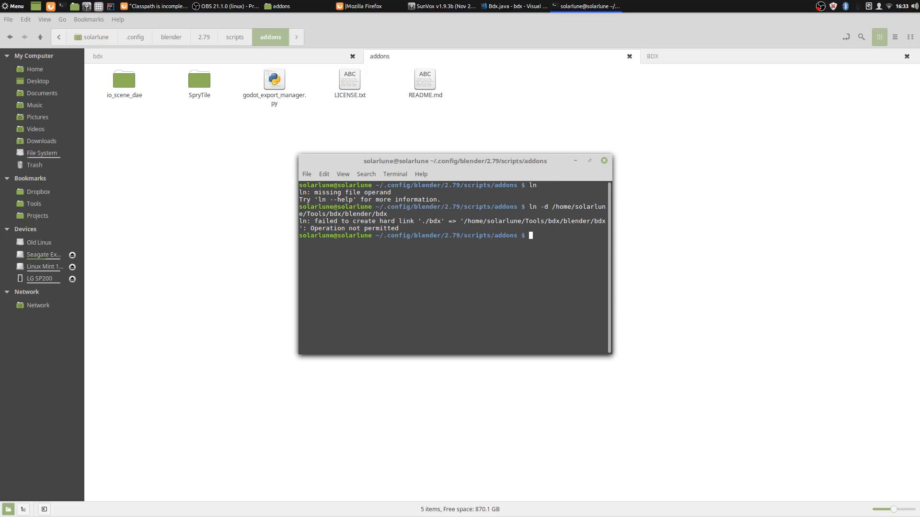
- Create a symbolic link to the Tools/bdx/blender/bdx directory in the addons folder with ln -d -s
{"action": "key", "text": "Up"}
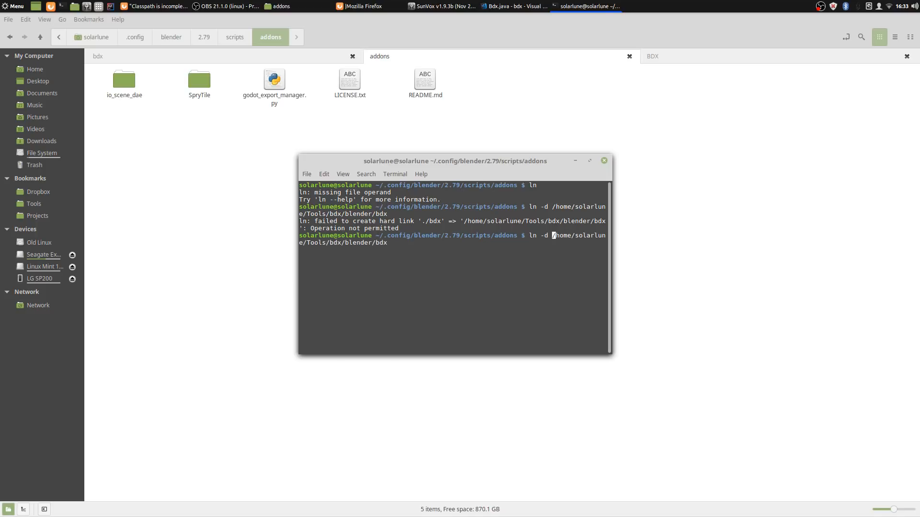
{"action": "type", "text": "-s"}
{"action": "key", "text": "Return"}
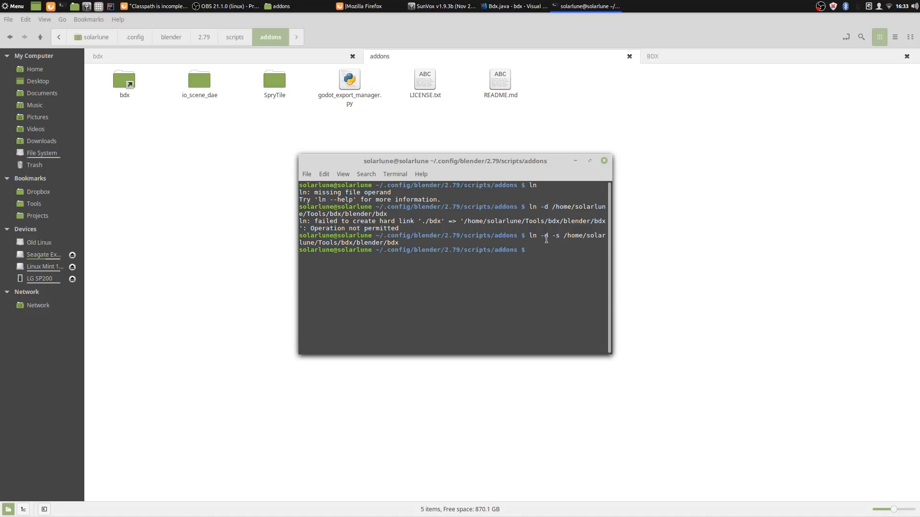
- Check the contents of the linked bdx folder, return to addons, and close the terminal
{"action": "left_click_drag", "start_coordinate": [533, 171], "coordinate": [542, 161]}
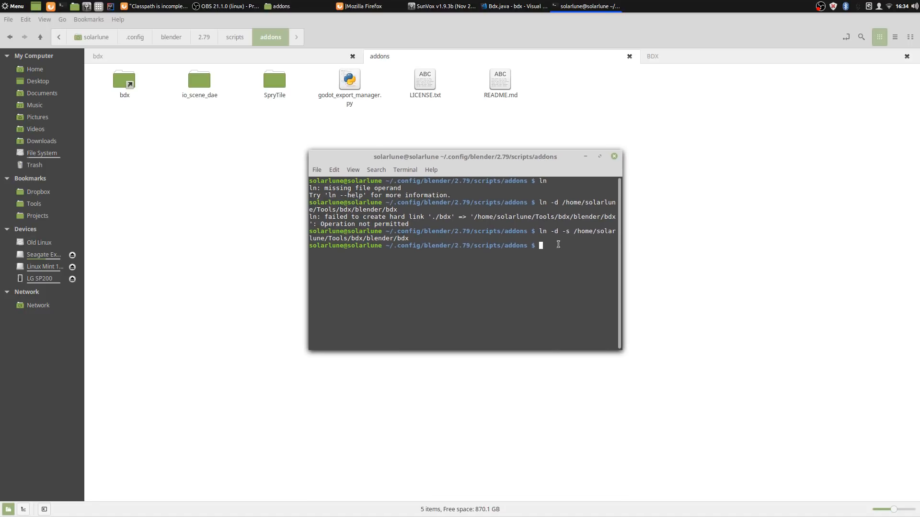
{"action": "double_click", "coordinate": [116, 76]}
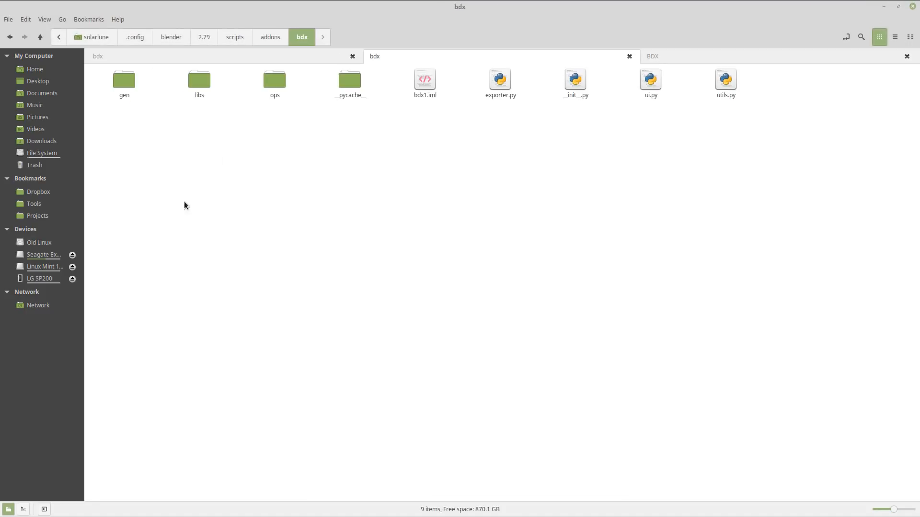
{"action": "key", "text": "BackSpace"}
{"action": "left_click", "coordinate": [559, 250]}
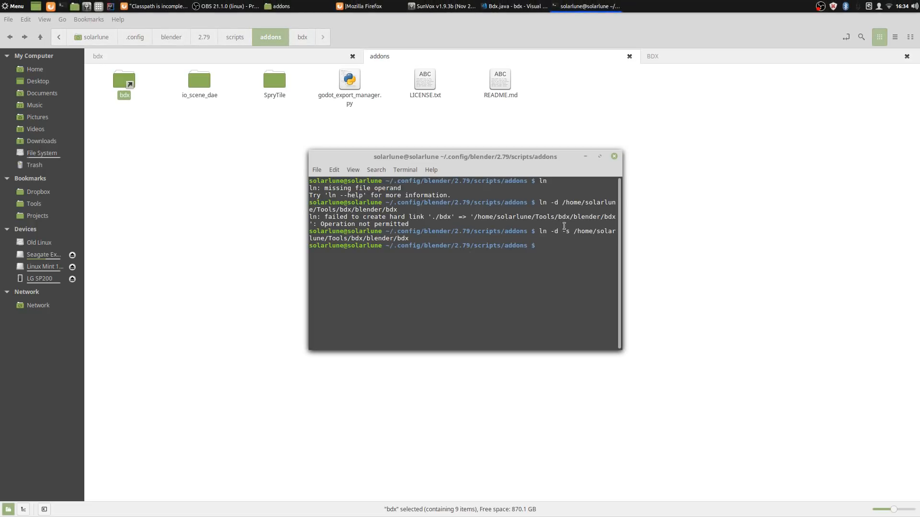
{"action": "left_click", "coordinate": [613, 158]}
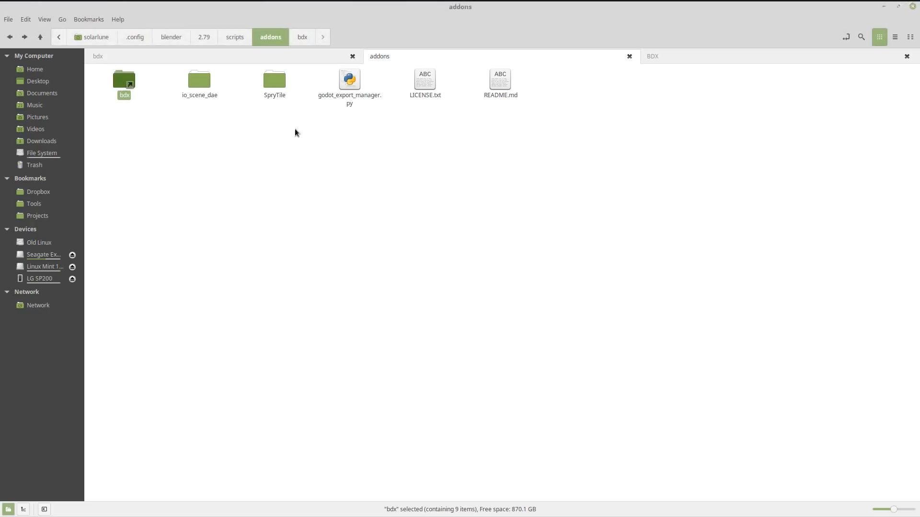
- Examine the libs and gen folders inside Tools/bdx/blender/bdx, and go back up to the blender folder
{"action": "left_click", "coordinate": [267, 61]}
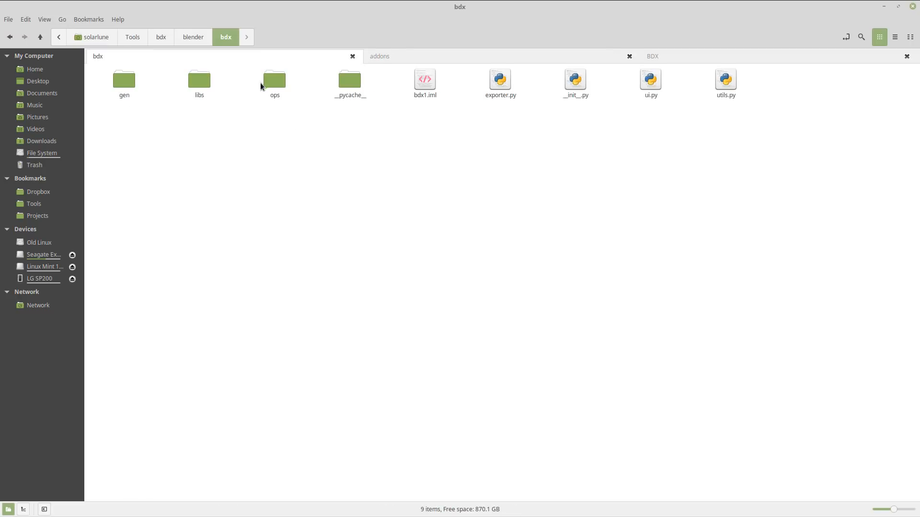
{"action": "double_click", "coordinate": [197, 86]}
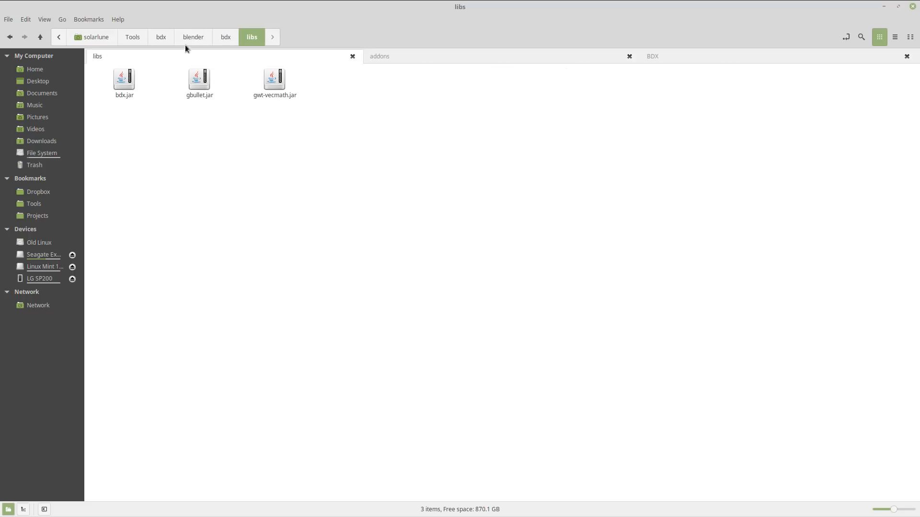
{"action": "left_click", "coordinate": [221, 36]}
{"action": "key", "text": "Left"}
{"action": "key", "text": "Return"}
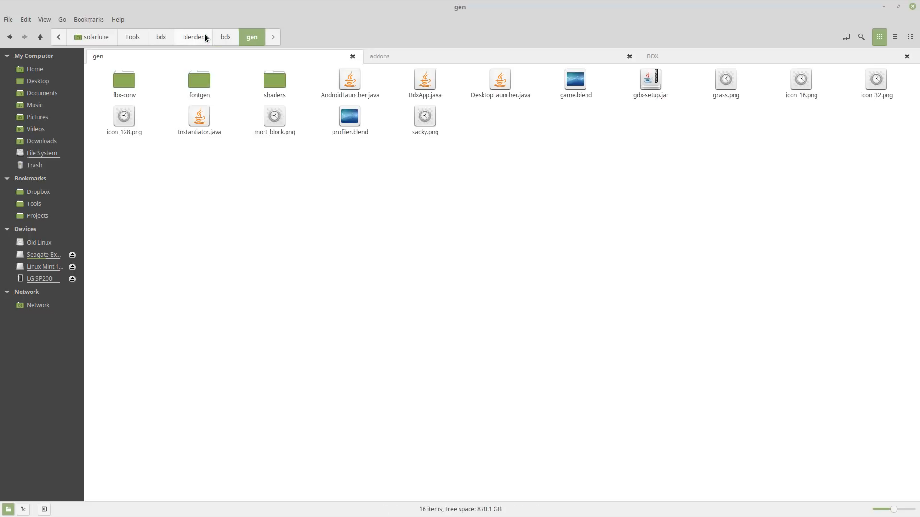
{"action": "key", "text": "BackSpace"}
{"action": "left_click", "coordinate": [194, 37]}
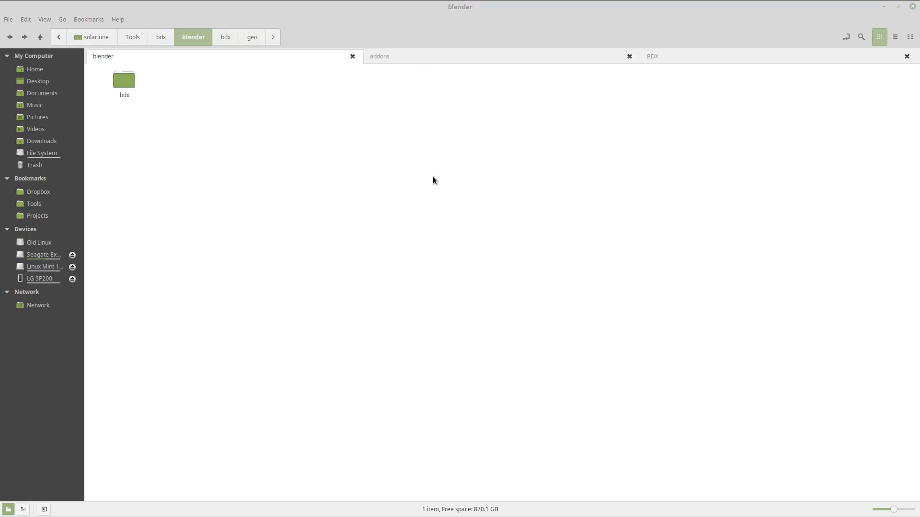
- Switch to Visual Studio Code, search the extension marketplace for "ant", browse the results, and return to the file explorer
{"action": "key", "text": "alt+Tab"}
{"action": "key", "text": "alt+Tab"}
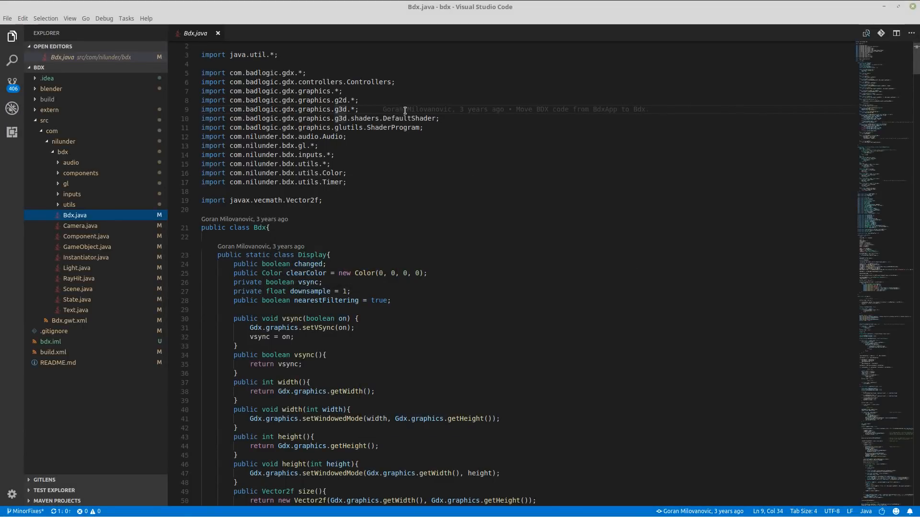
{"action": "left_click", "coordinate": [414, 102]}
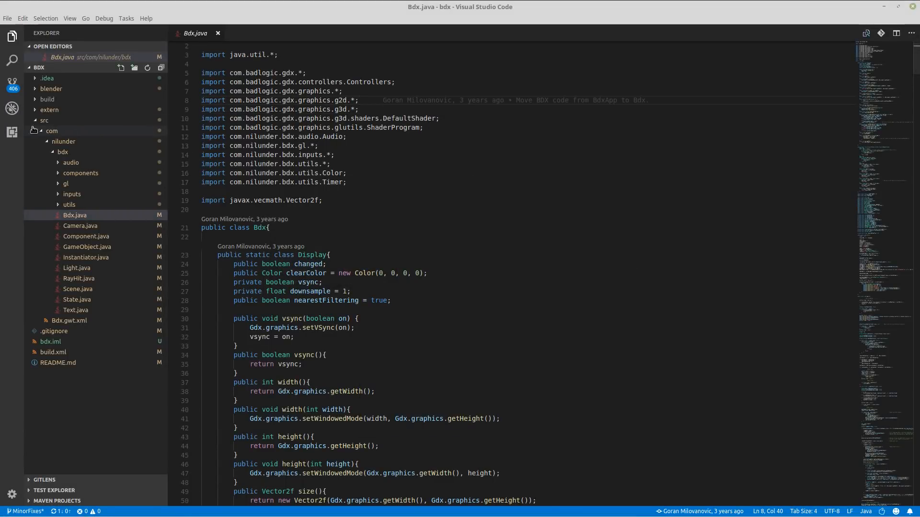
{"action": "left_click", "coordinate": [14, 133]}
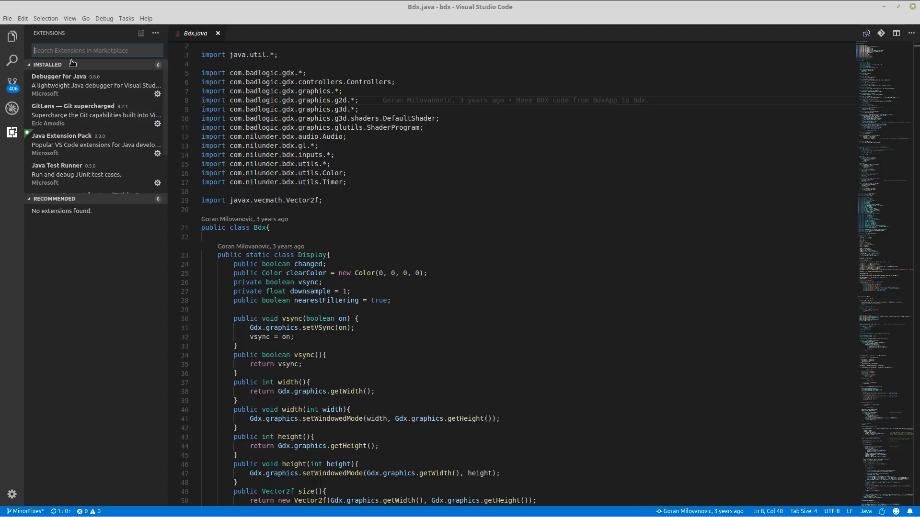
{"action": "type", "text": "ant"}
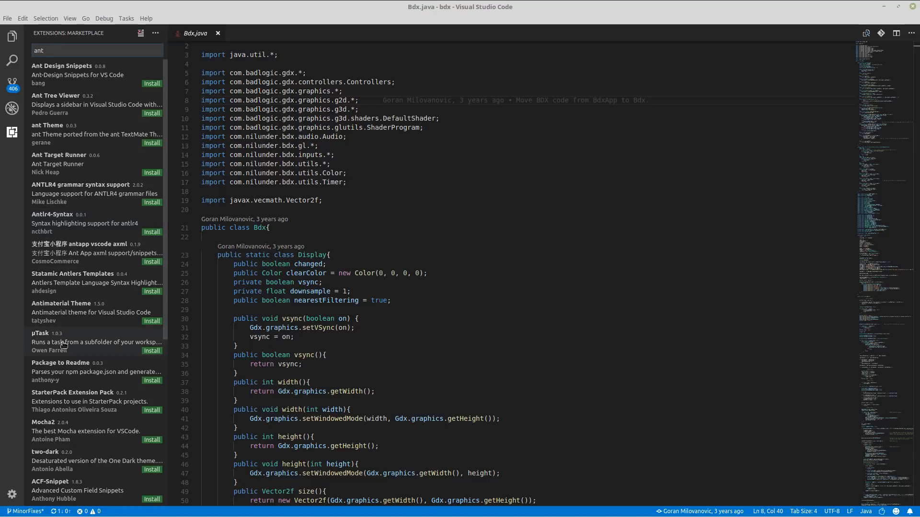
{"action": "scroll", "coordinate": [87, 407], "scroll_direction": "down", "scroll_amount": 5}
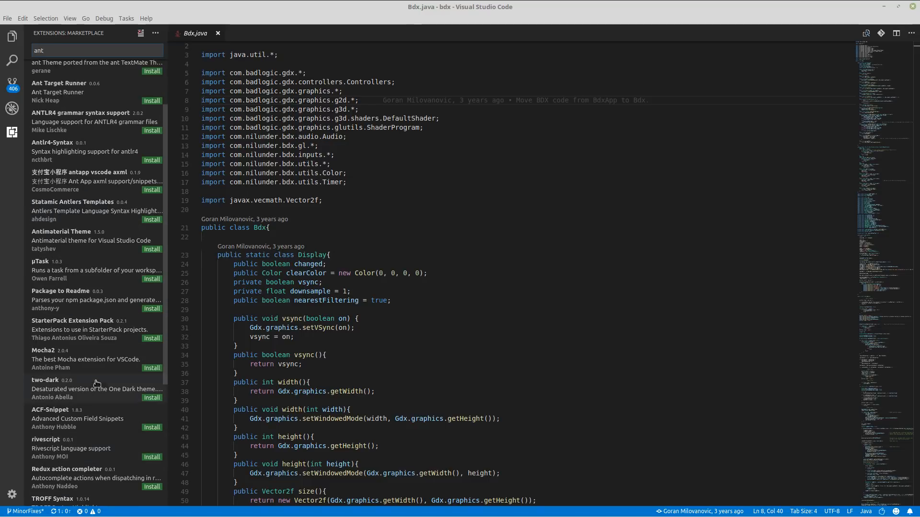
{"action": "scroll", "coordinate": [92, 346], "scroll_direction": "down", "scroll_amount": 1}
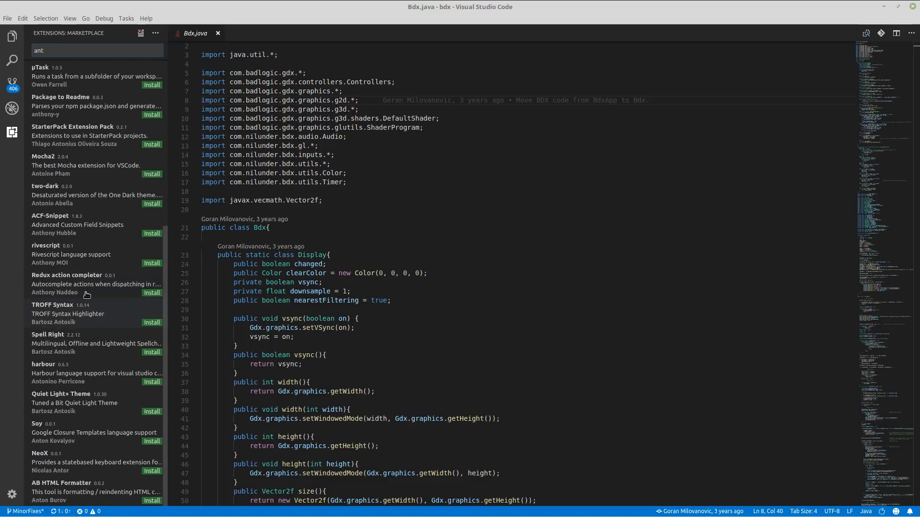
{"action": "scroll", "coordinate": [87, 294], "scroll_direction": "up", "scroll_amount": 6}
{"action": "left_click", "coordinate": [12, 36]}
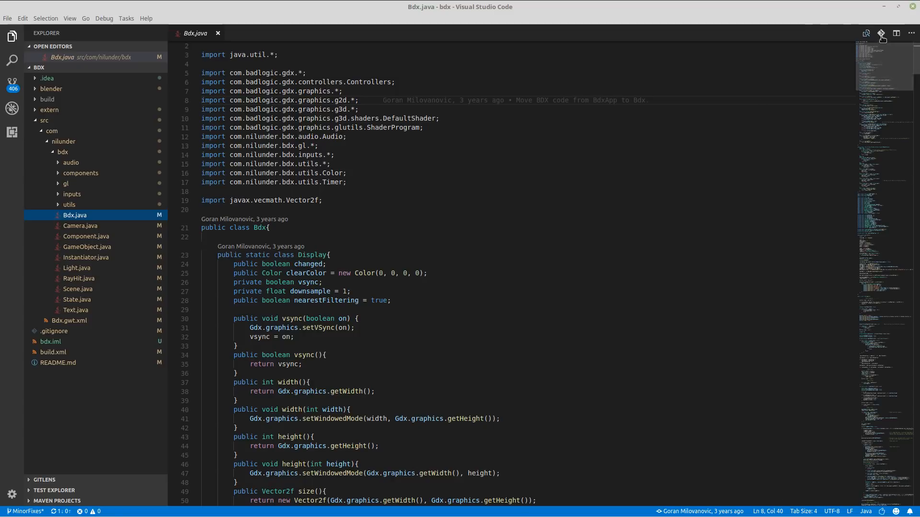
- Search the extension marketplace for "terminal" and read the details of the Terminal extension
{"action": "left_click", "coordinate": [12, 133]}
{"action": "type", "text": "terminal"}
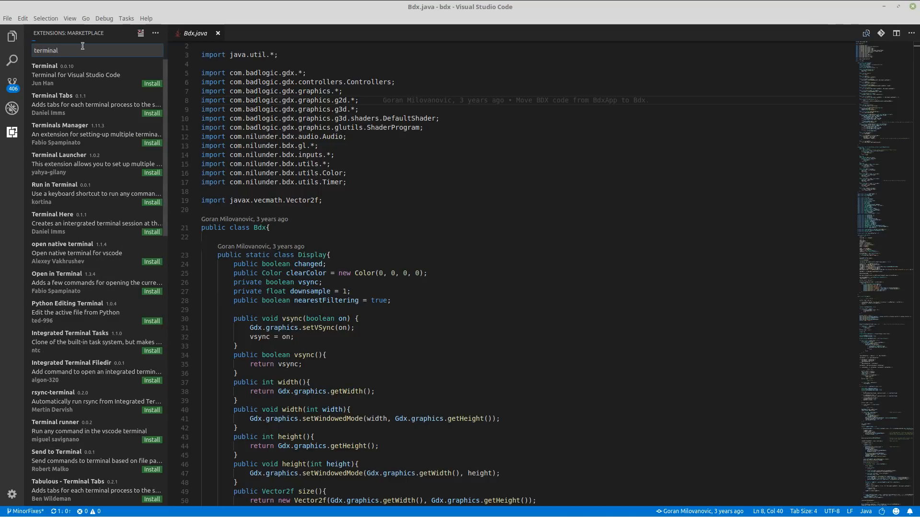
{"action": "left_click", "coordinate": [136, 80]}
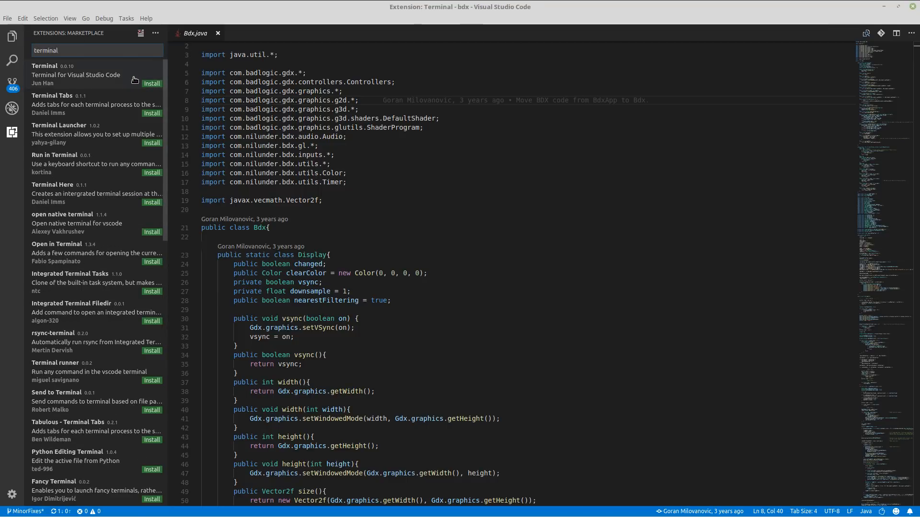
{"action": "scroll", "coordinate": [287, 411], "scroll_direction": "down", "scroll_amount": 5}
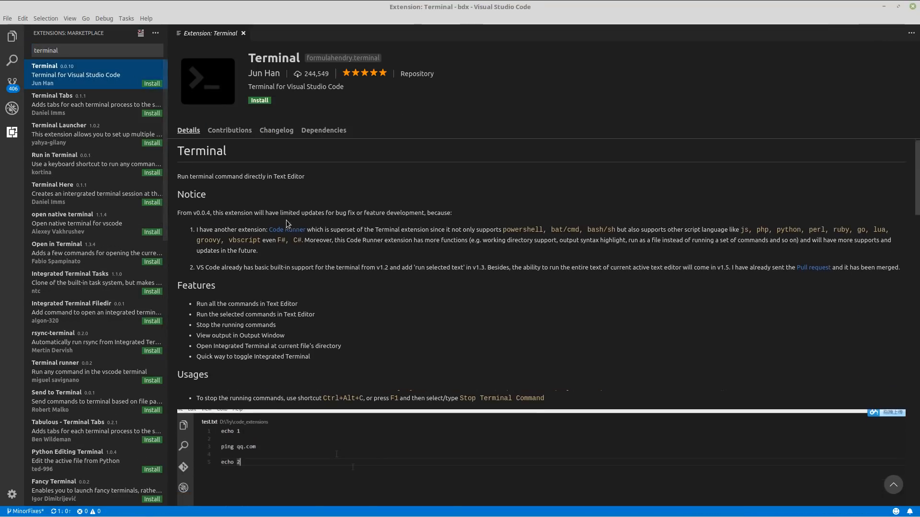
- Read through the rest of the Terminal extension's description and skim the other terminal extensions in the search results
{"action": "scroll", "coordinate": [308, 386], "scroll_direction": "down", "scroll_amount": 6}
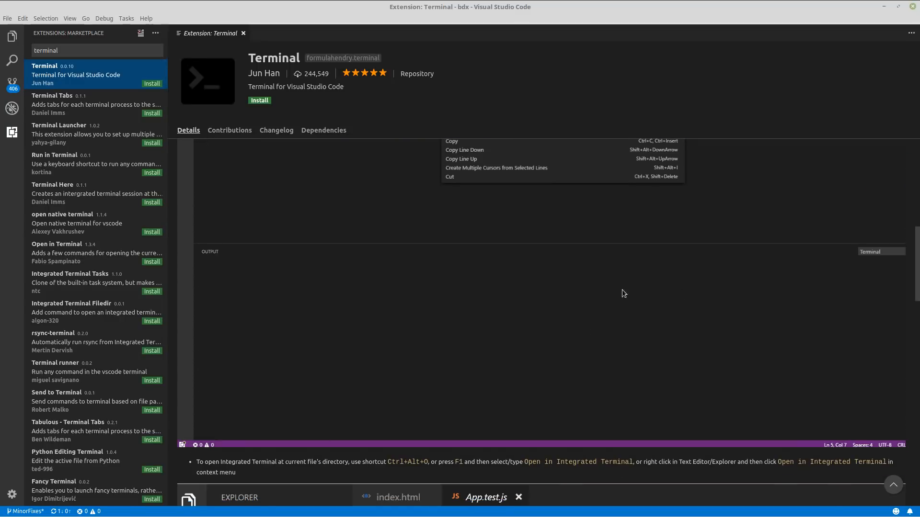
{"action": "scroll", "coordinate": [308, 209], "scroll_direction": "down", "scroll_amount": 3}
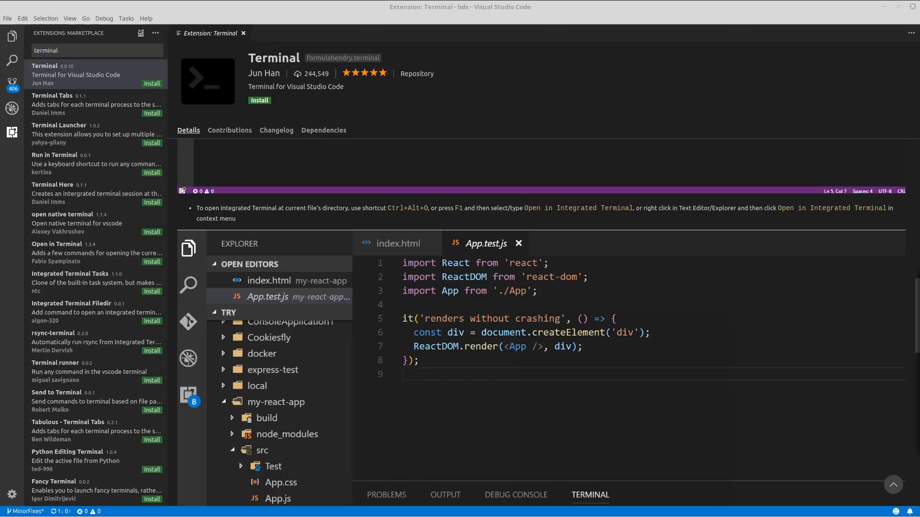
{"action": "scroll", "coordinate": [346, 166], "scroll_direction": "down", "scroll_amount": 1}
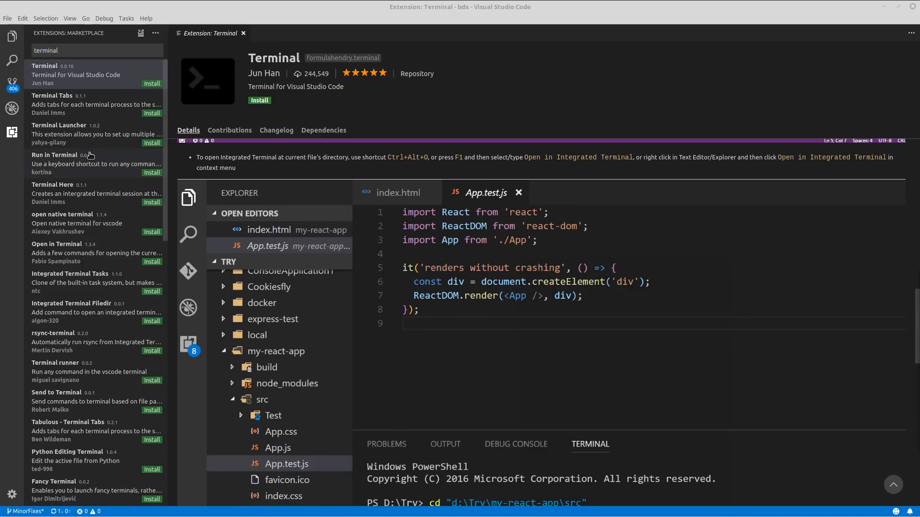
{"action": "scroll", "coordinate": [87, 158], "scroll_direction": "down", "scroll_amount": 4}
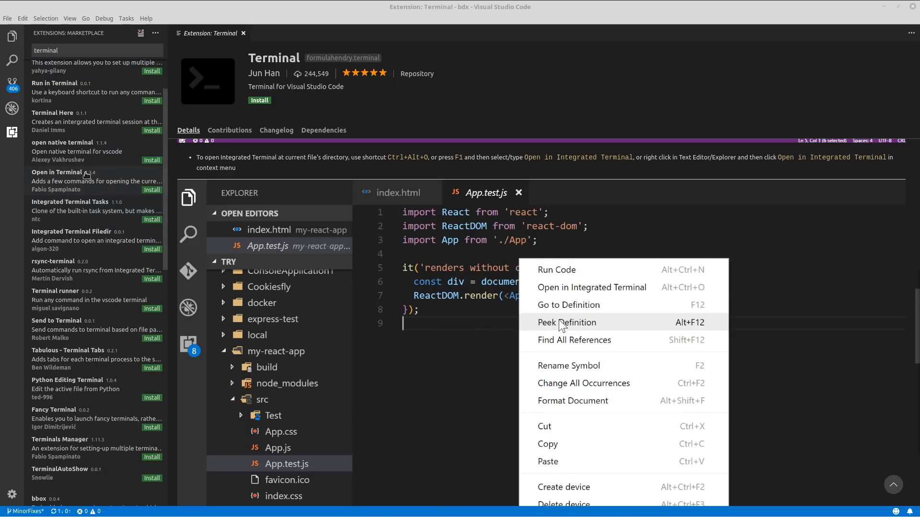
{"action": "scroll", "coordinate": [85, 174], "scroll_direction": "up", "scroll_amount": 4}
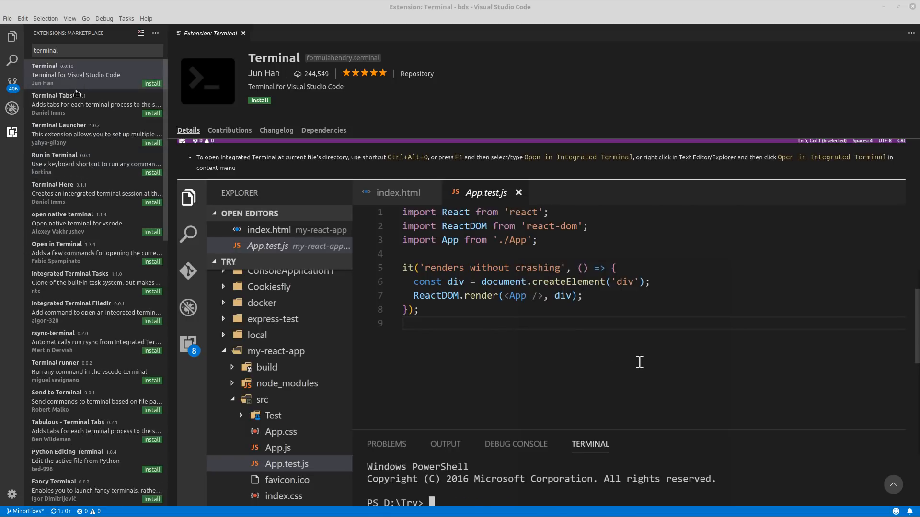
- Compare the details of the Terminal Tabs, Terminal Launcher, Terminal Here and Run in Terminal extensions
{"action": "left_click", "coordinate": [105, 117]}
{"action": "left_click", "coordinate": [91, 129]}
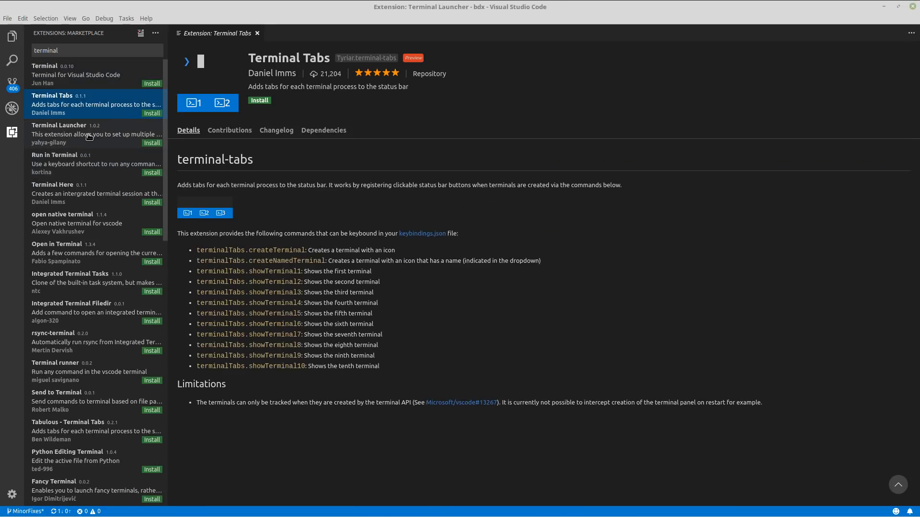
{"action": "left_click", "coordinate": [92, 201]}
{"action": "left_click", "coordinate": [91, 173]}
- Install the Terminal extension, reload the window to activate it, and return to the file explorer
{"action": "left_click", "coordinate": [95, 73]}
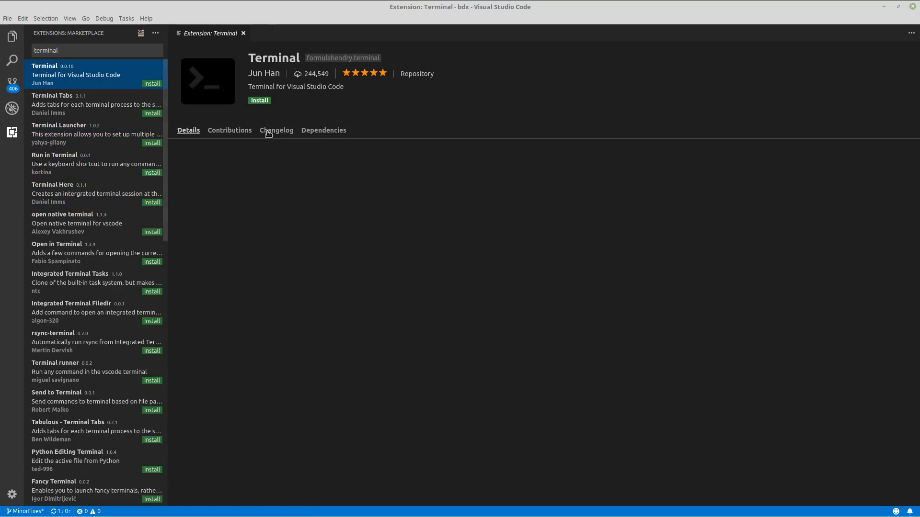
{"action": "left_click", "coordinate": [261, 100]}
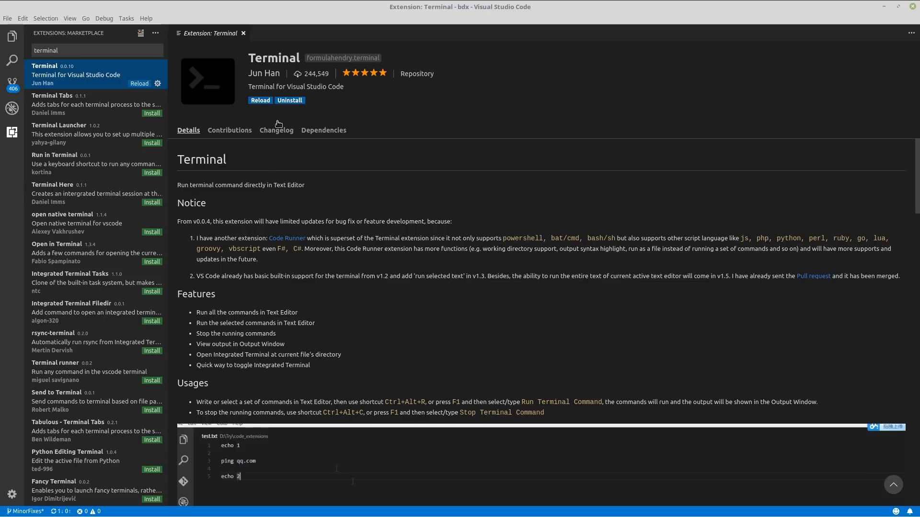
{"action": "left_click", "coordinate": [263, 101]}
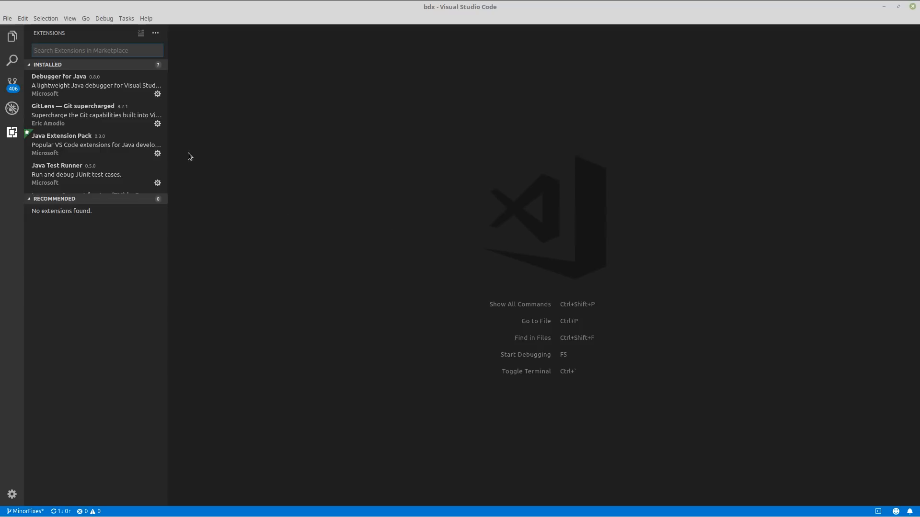
{"action": "left_click", "coordinate": [13, 38]}
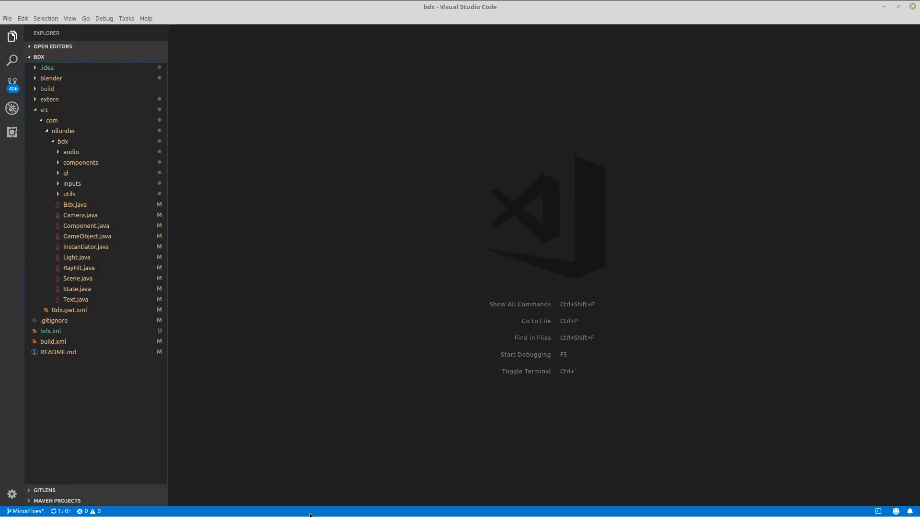
- Look through the branches and tags available for checkout, and dismiss the list without switching branches
{"action": "left_click", "coordinate": [15, 511]}
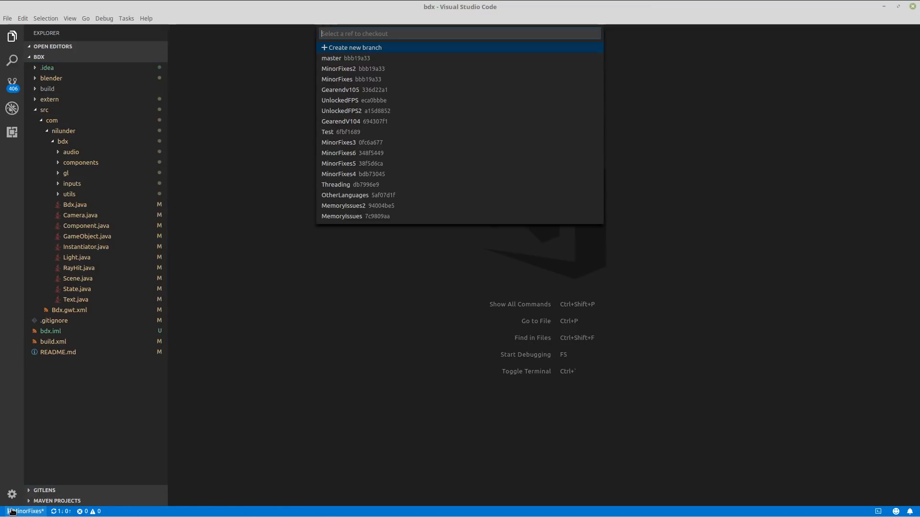
{"action": "scroll", "coordinate": [463, 102], "scroll_direction": "down", "scroll_amount": 10}
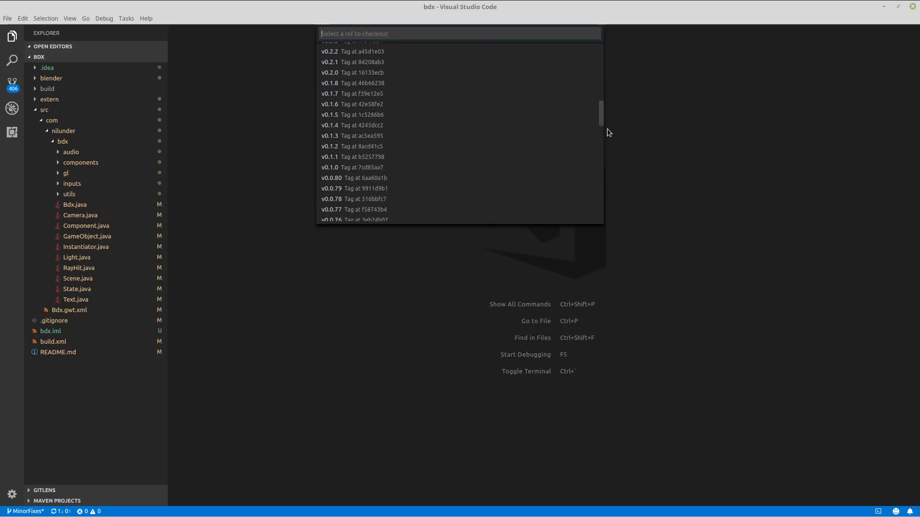
{"action": "left_click_drag", "start_coordinate": [602, 119], "coordinate": [596, 49]}
{"action": "left_click", "coordinate": [248, 373]}
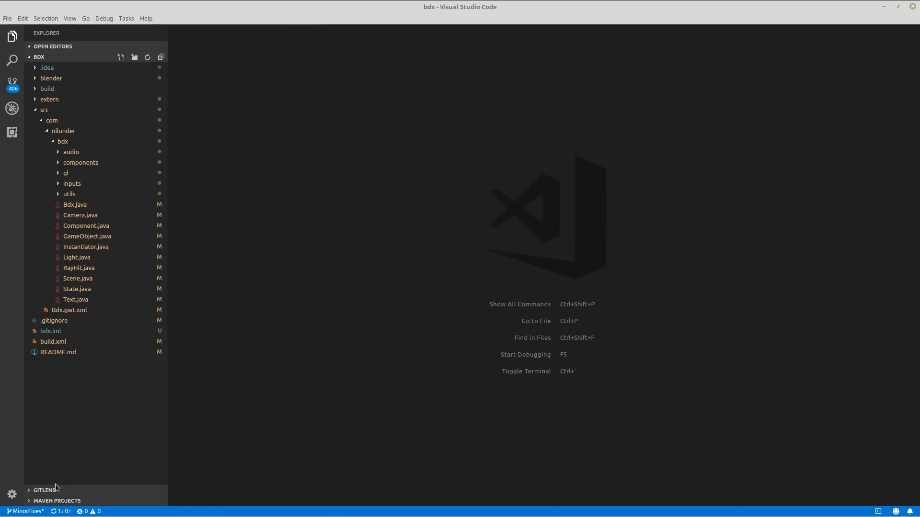
{"action": "left_click", "coordinate": [11, 495]}
{"action": "key", "text": "Escape"}
- Expand the GitLens section, enlarge it over the file tree, and widen the sidebar so the full branch names fit
{"action": "left_click", "coordinate": [31, 491]}
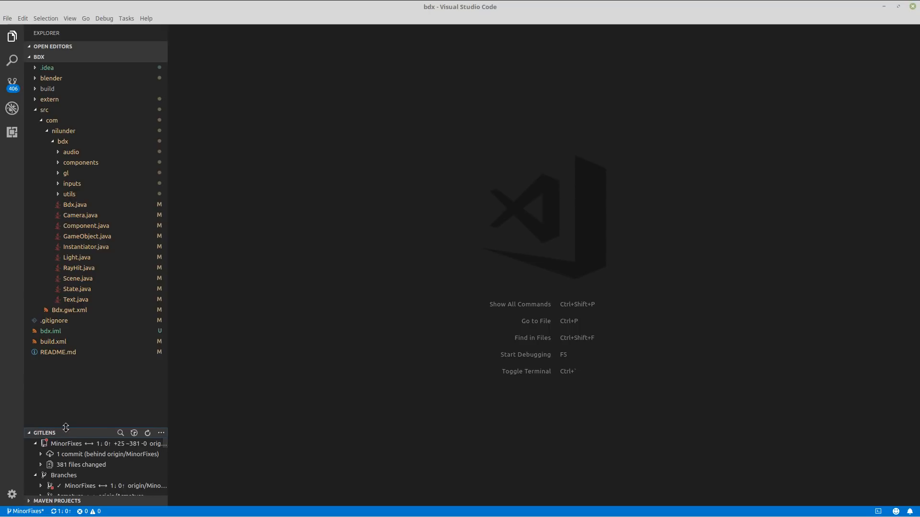
{"action": "left_click_drag", "start_coordinate": [66, 427], "coordinate": [67, 231]}
{"action": "scroll", "coordinate": [87, 301], "scroll_direction": "down", "scroll_amount": 10}
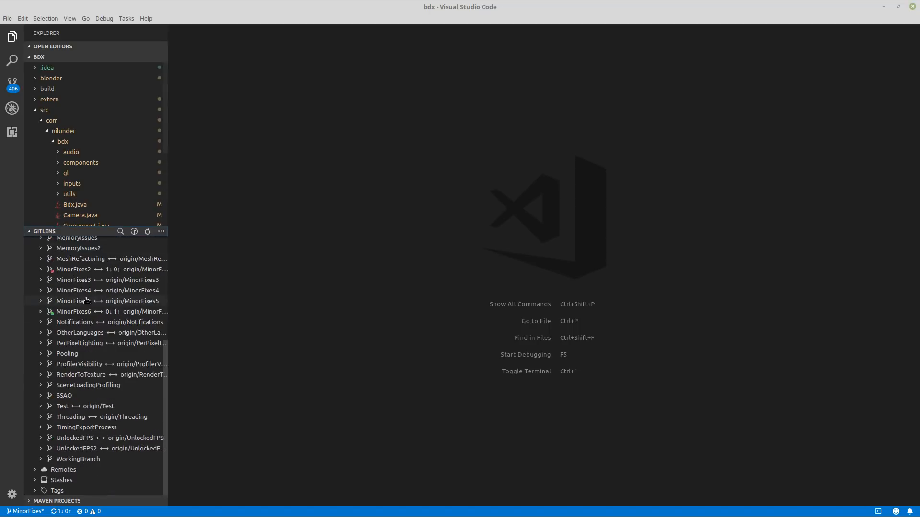
{"action": "scroll", "coordinate": [69, 354], "scroll_direction": "up", "scroll_amount": 7}
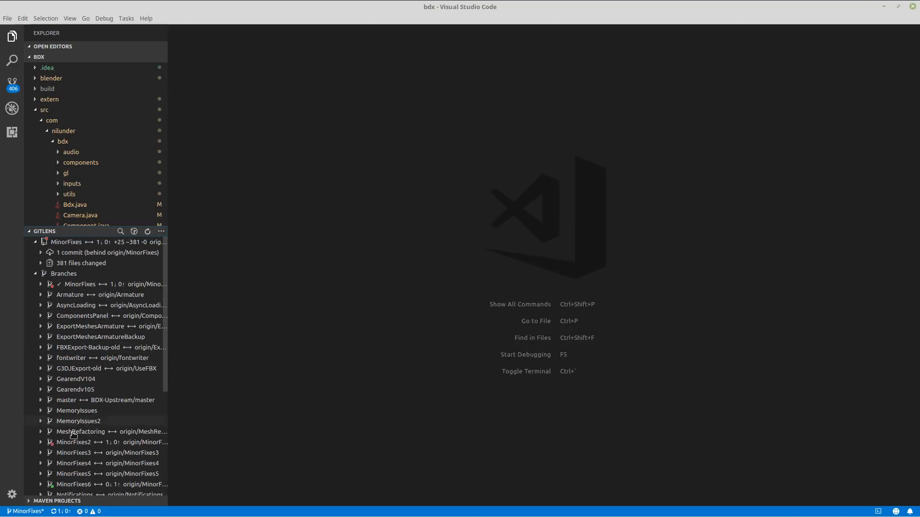
{"action": "scroll", "coordinate": [73, 434], "scroll_direction": "down", "scroll_amount": 6}
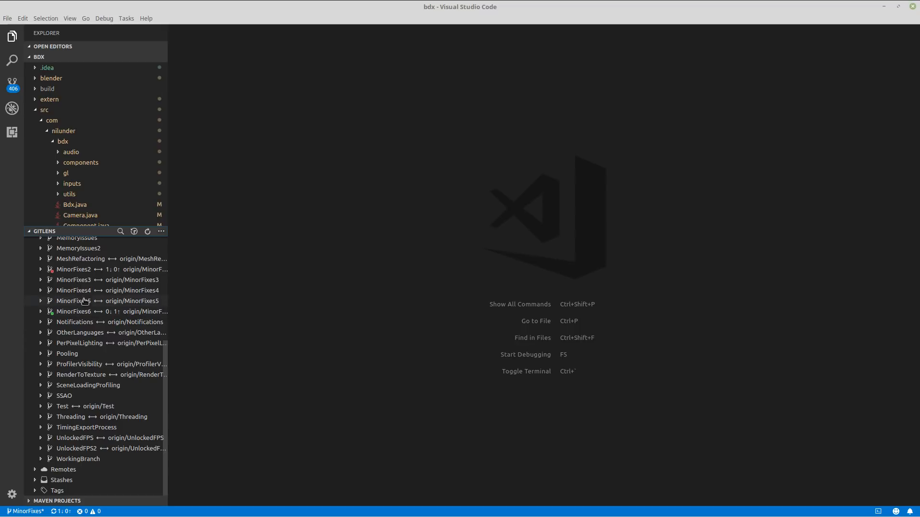
{"action": "left_click_drag", "start_coordinate": [168, 283], "coordinate": [294, 273]}
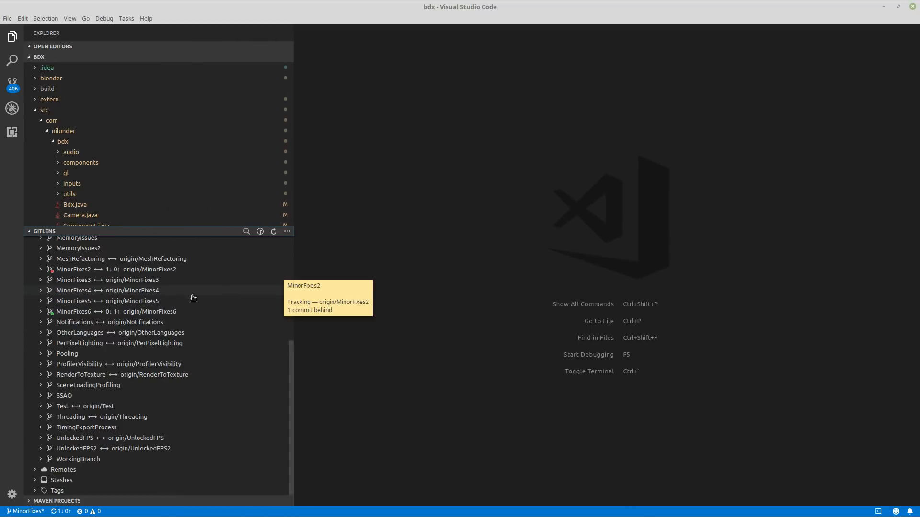
- Look through the GitLens branch list and inspect the commit by which MinorFixes is behind origin/MinorFixes
{"action": "scroll", "coordinate": [106, 333], "scroll_direction": "up", "scroll_amount": 2}
{"action": "scroll", "coordinate": [105, 345], "scroll_direction": "up", "scroll_amount": 3}
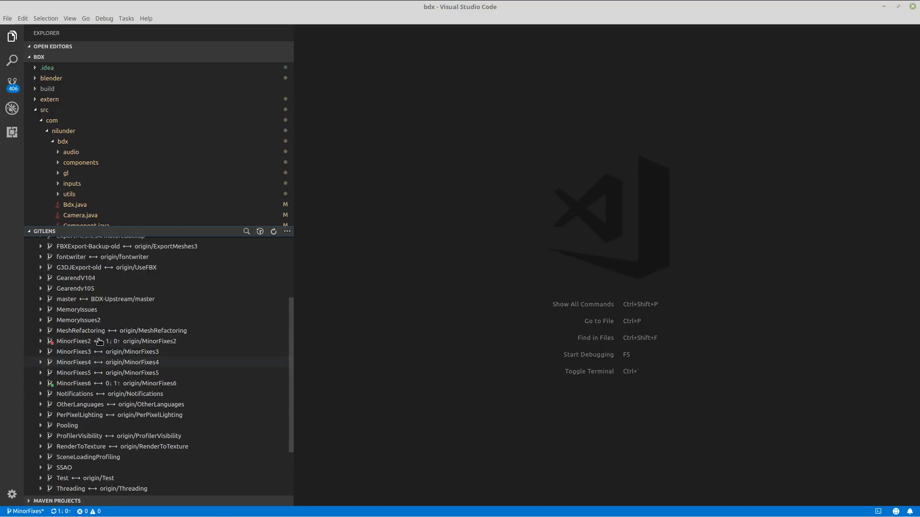
{"action": "scroll", "coordinate": [100, 361], "scroll_direction": "up", "scroll_amount": 2}
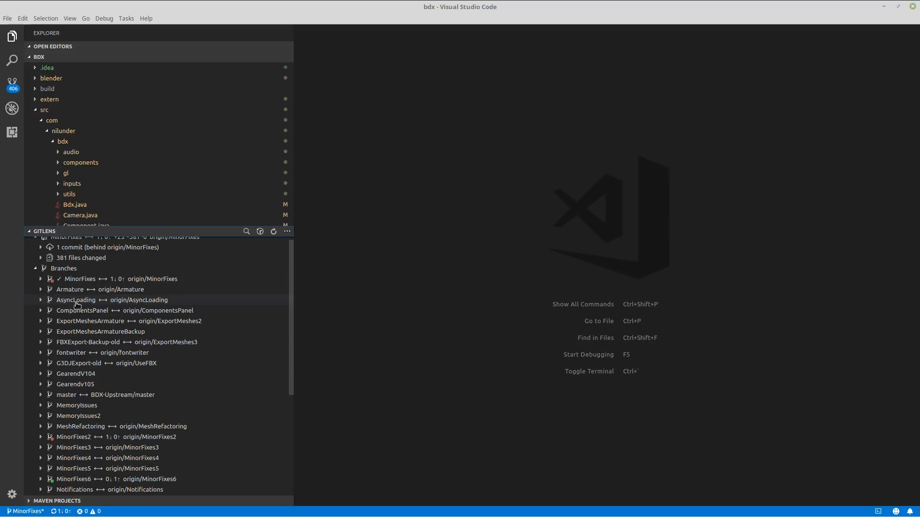
{"action": "scroll", "coordinate": [77, 305], "scroll_direction": "down", "scroll_amount": 4}
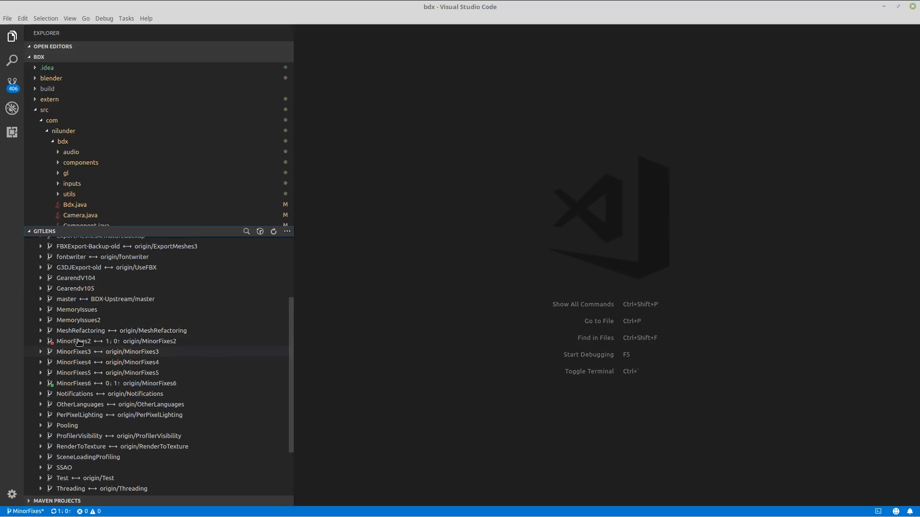
{"action": "scroll", "coordinate": [78, 297], "scroll_direction": "up", "scroll_amount": 4}
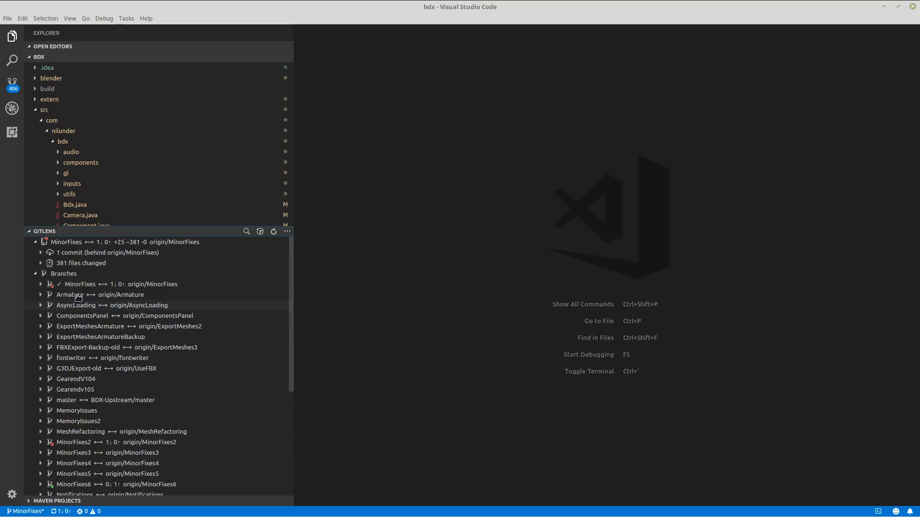
{"action": "left_click", "coordinate": [72, 244]}
{"action": "left_click", "coordinate": [79, 254]}
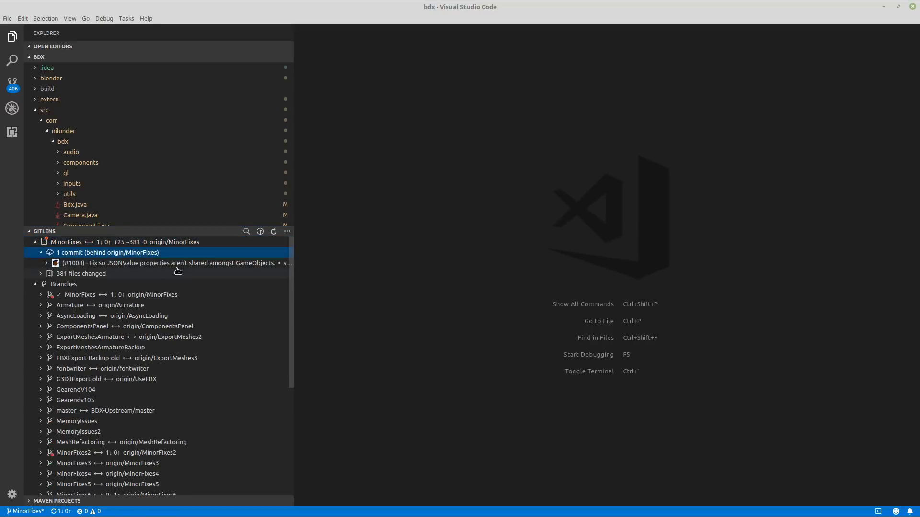
{"action": "mouse_move", "coordinate": [180, 265]}
- Inspect the commit histories of the MinorFixes2 and MinorFixes3 branches, collapsing each one again
{"action": "scroll", "coordinate": [200, 282], "scroll_direction": "down", "scroll_amount": 5}
{"action": "left_click", "coordinate": [116, 309]}
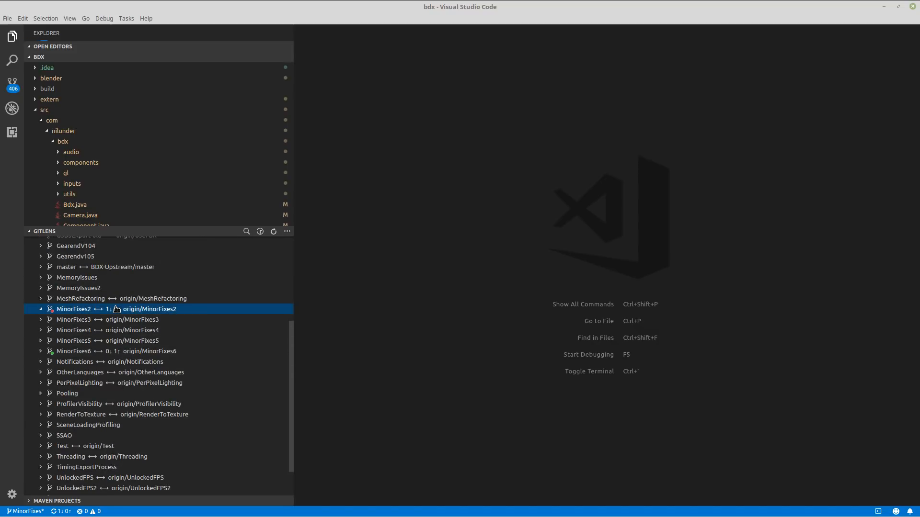
{"action": "mouse_move", "coordinate": [135, 335]}
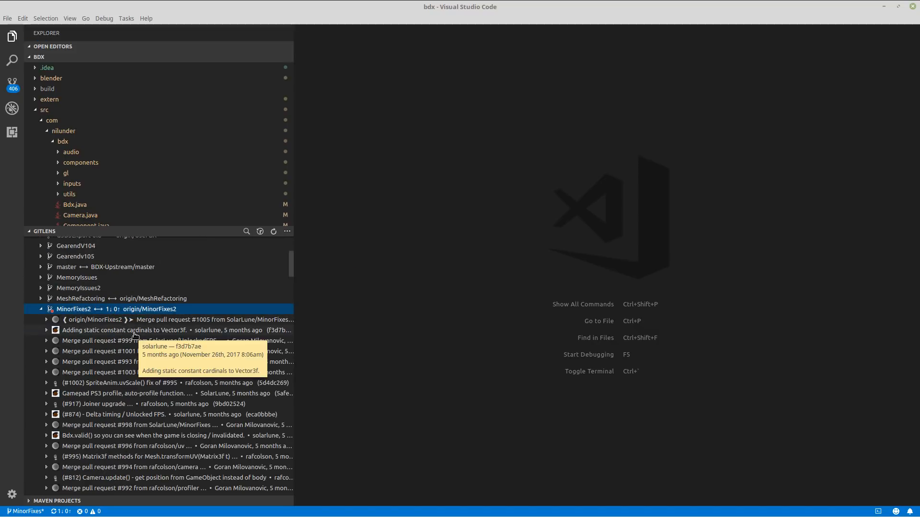
{"action": "left_click", "coordinate": [41, 310]}
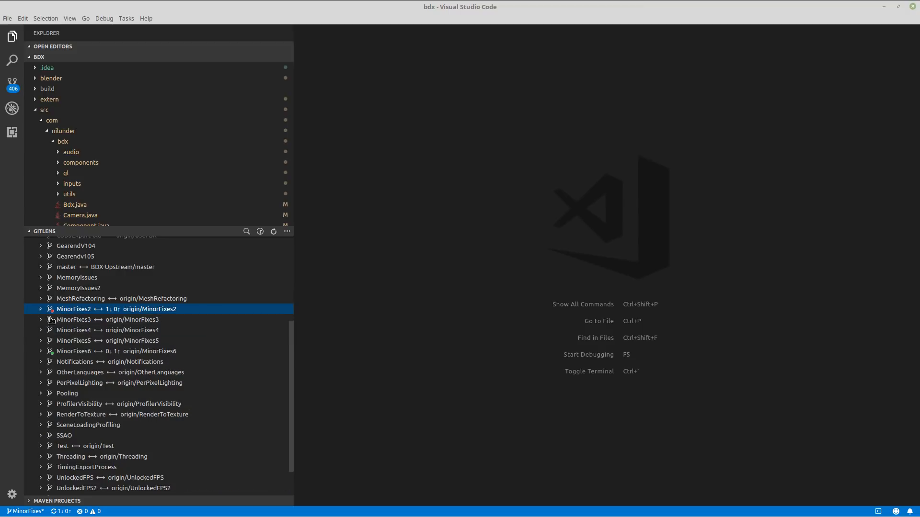
{"action": "left_click", "coordinate": [42, 320]}
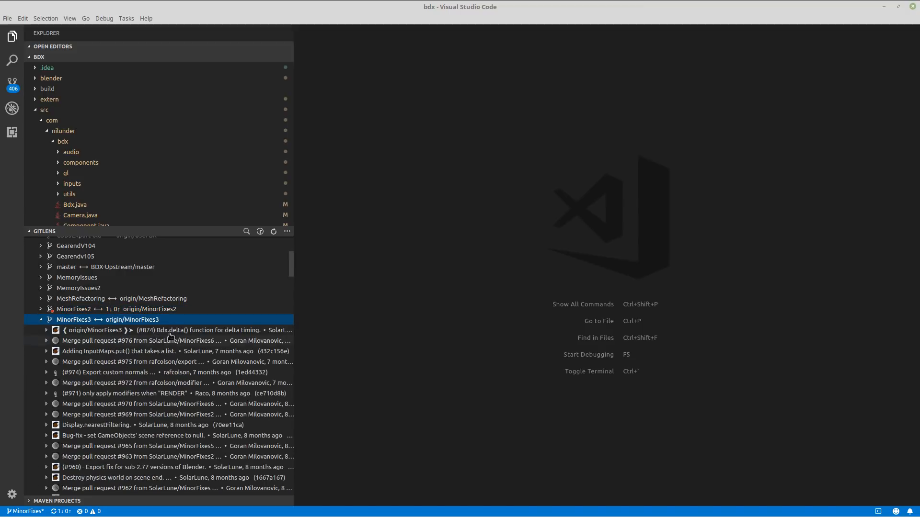
{"action": "left_click", "coordinate": [41, 319]}
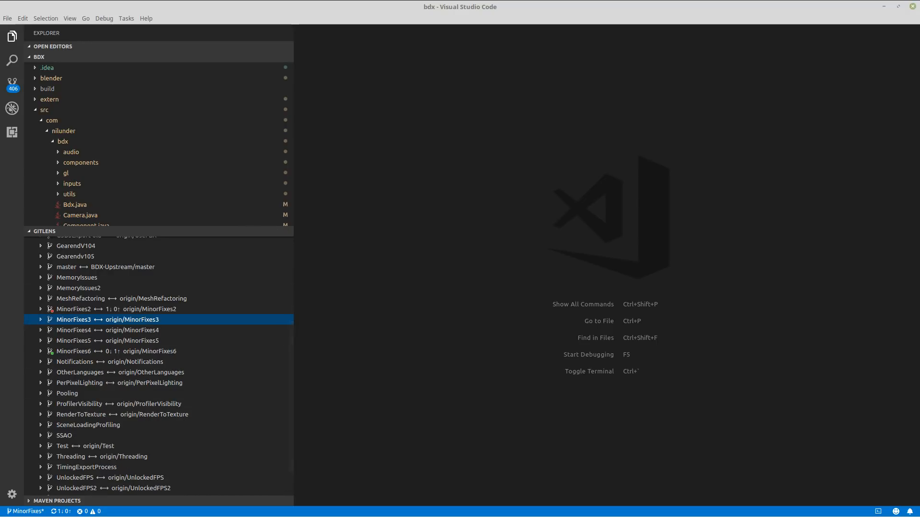
- Collapse the MinorFixes status and Branches entries in GitLens, and shrink the section to show the whole file tree
{"action": "scroll", "coordinate": [146, 290], "scroll_direction": "up", "scroll_amount": 2}
{"action": "scroll", "coordinate": [84, 334], "scroll_direction": "up", "scroll_amount": 4}
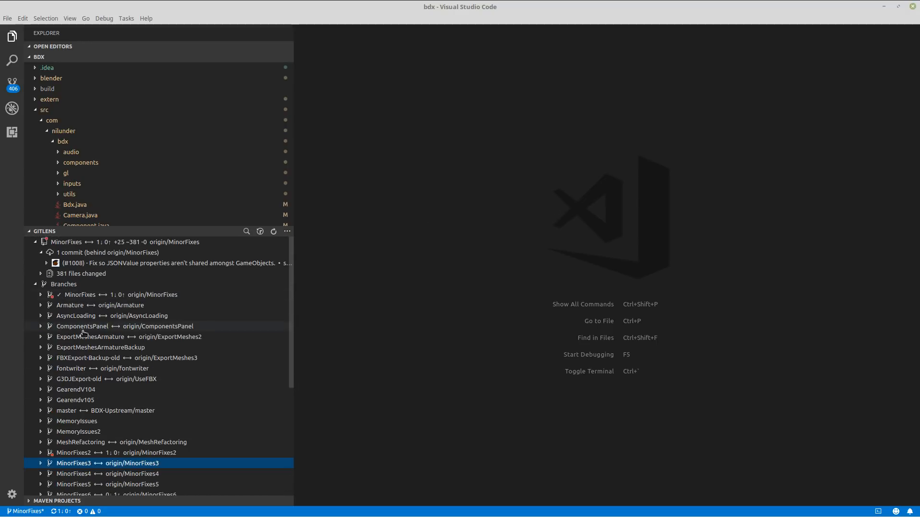
{"action": "left_click", "coordinate": [36, 243]}
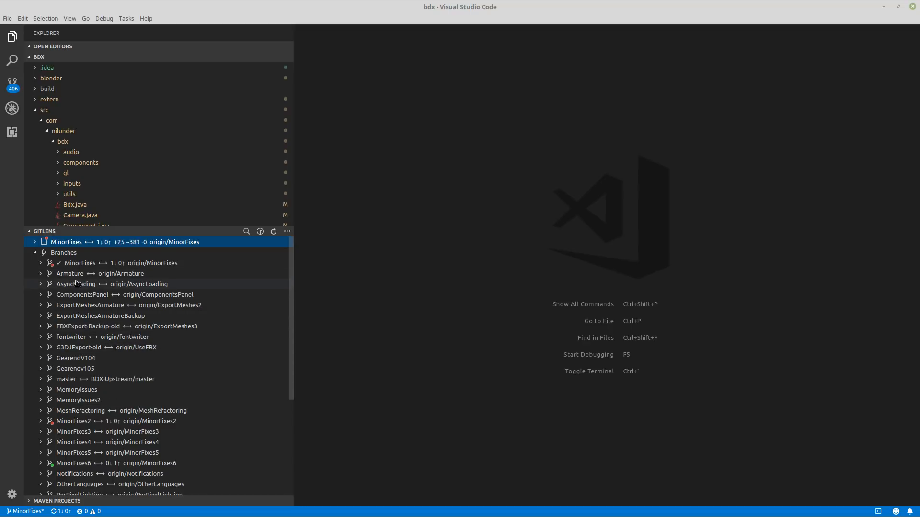
{"action": "left_click", "coordinate": [36, 253]}
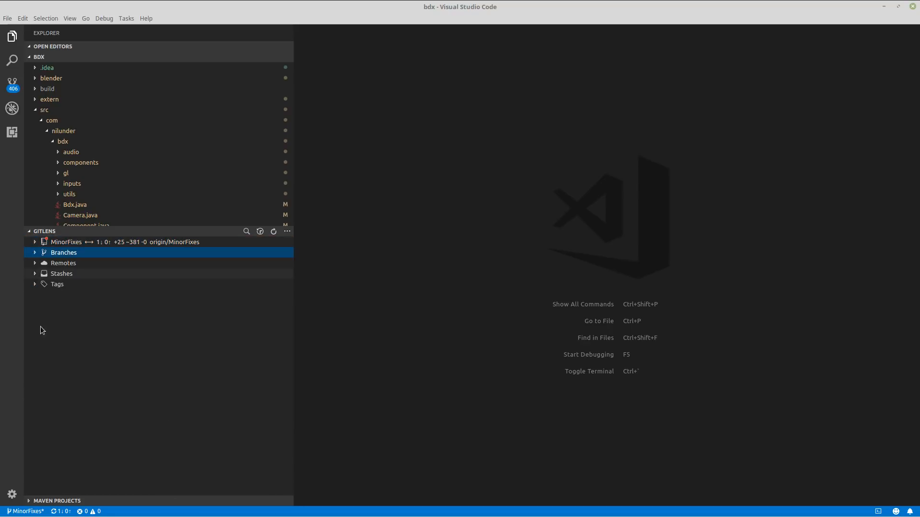
{"action": "left_click_drag", "start_coordinate": [91, 226], "coordinate": [90, 388]}
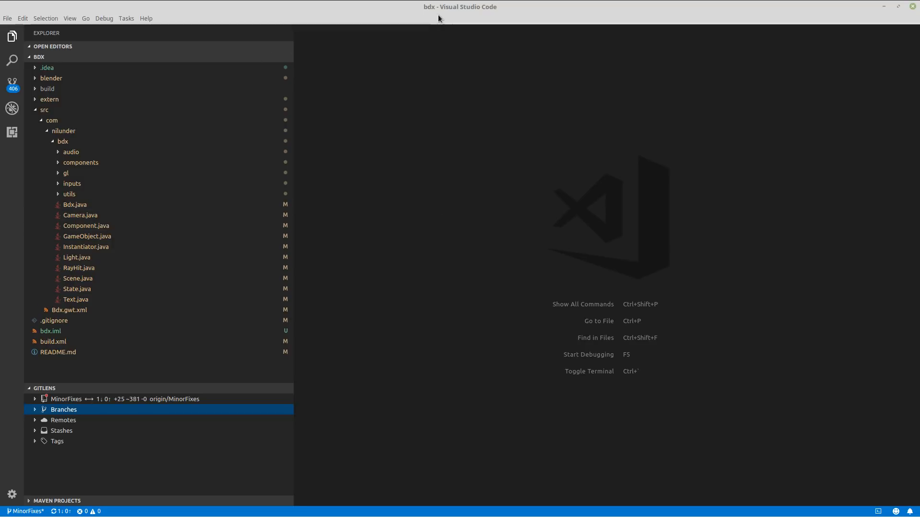
- Open Bdx.java and check the GitLens line annotations on the graphics.g2d import, the Vector2f import and the Bdx class declaration
{"action": "left_click", "coordinate": [119, 206]}
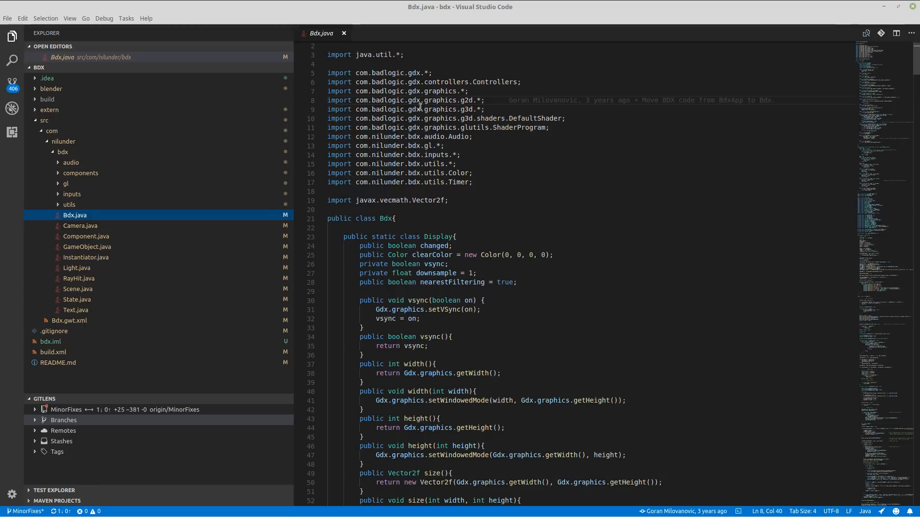
{"action": "left_click", "coordinate": [464, 101]}
{"action": "left_click", "coordinate": [453, 102]}
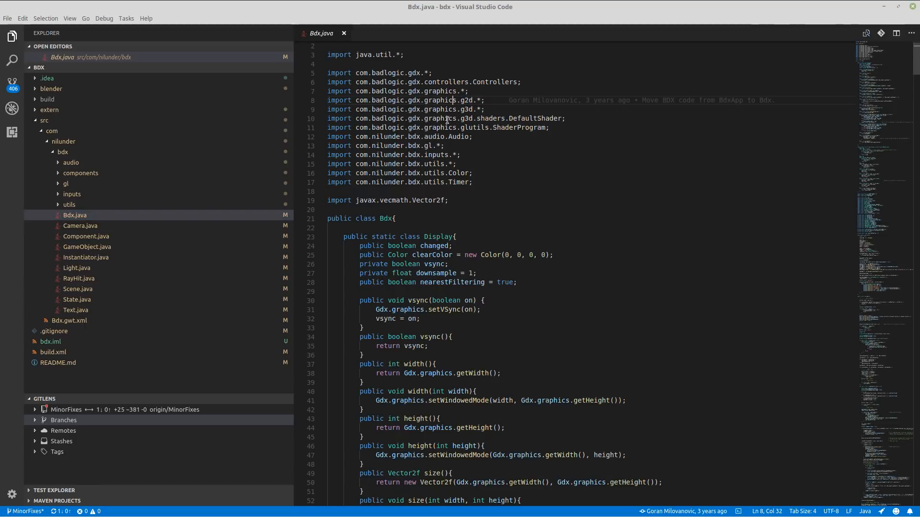
{"action": "left_click", "coordinate": [433, 201]}
{"action": "left_click", "coordinate": [390, 221]}
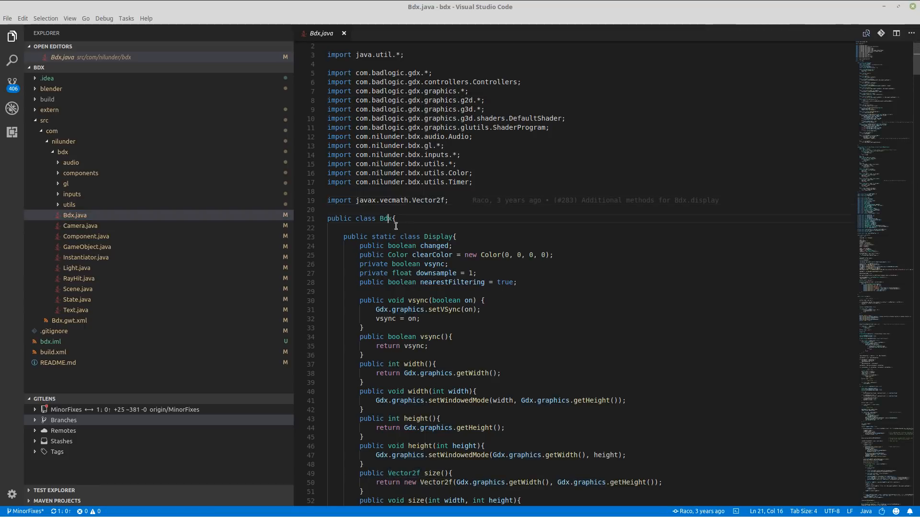
- Review the Display class in Bdx.java, checking GitLens annotations on the changed field, setMaxLightCount and advancedLighting, and dismiss the classpath warning
{"action": "left_click", "coordinate": [437, 236]}
{"action": "left_click", "coordinate": [434, 247]}
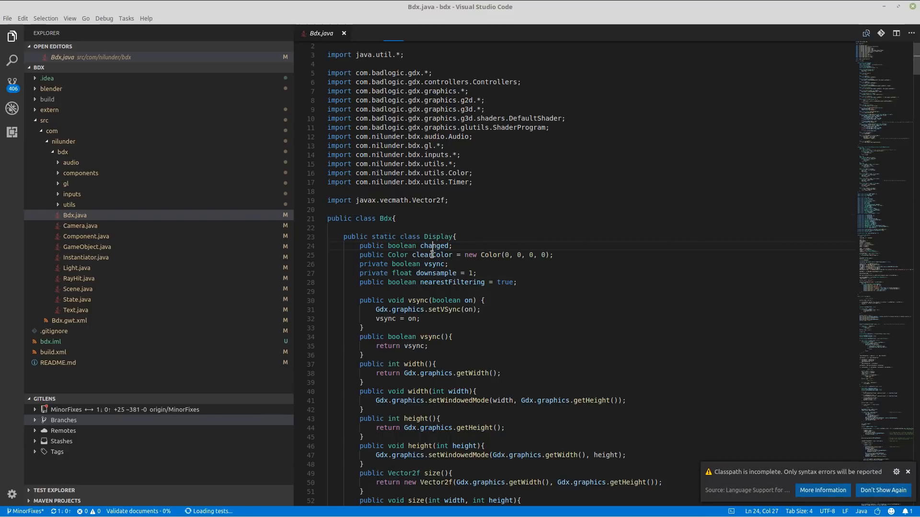
{"action": "left_click", "coordinate": [431, 248], "text": "ctrl"}
{"action": "scroll", "coordinate": [441, 189], "scroll_direction": "down", "scroll_amount": 4}
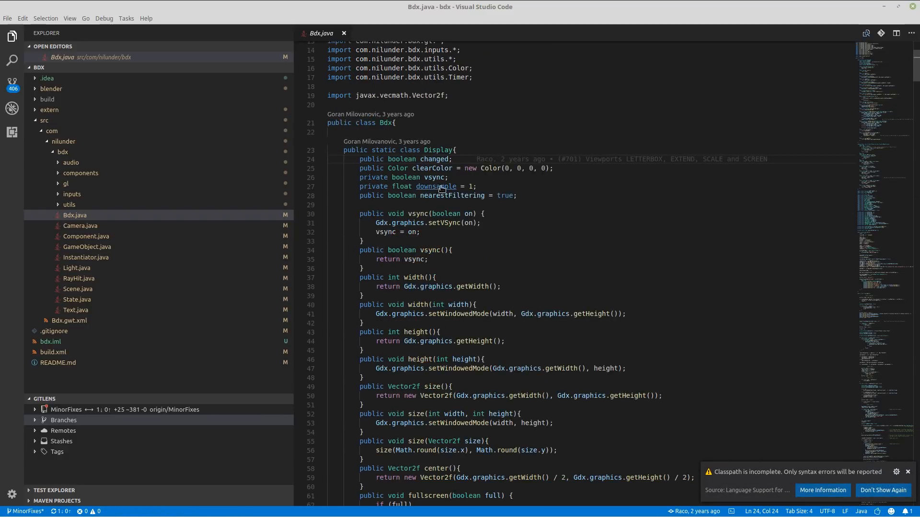
{"action": "scroll", "coordinate": [433, 206], "scroll_direction": "down", "scroll_amount": 3}
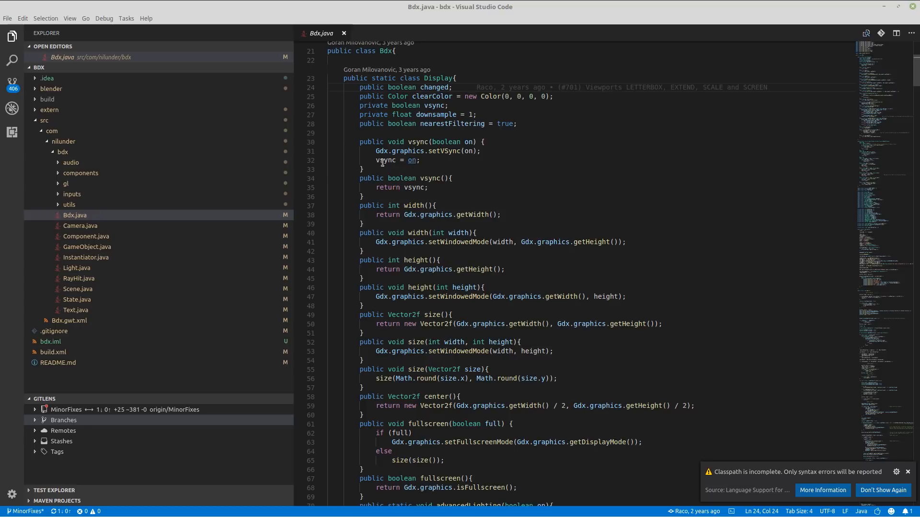
{"action": "scroll", "coordinate": [388, 106], "scroll_direction": "up", "scroll_amount": 3}
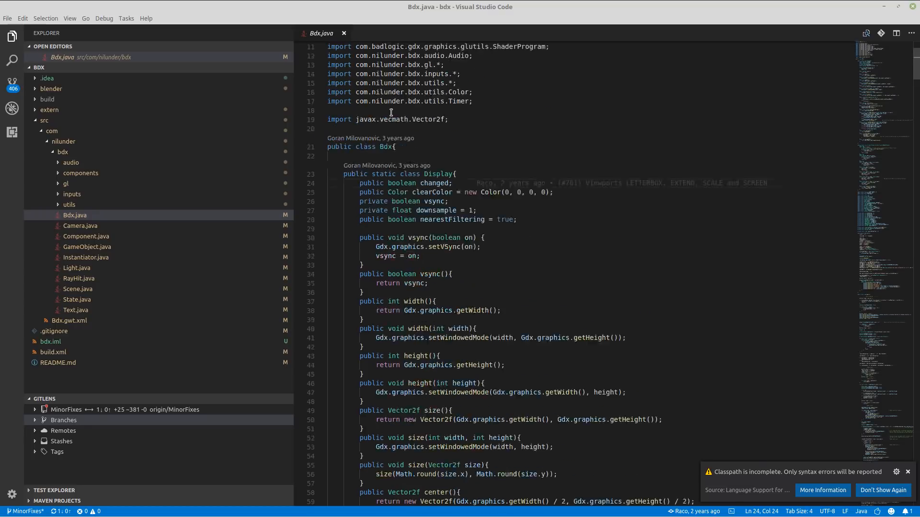
{"action": "scroll", "coordinate": [391, 112], "scroll_direction": "up", "scroll_amount": 3}
{"action": "scroll", "coordinate": [481, 142], "scroll_direction": "down", "scroll_amount": 15}
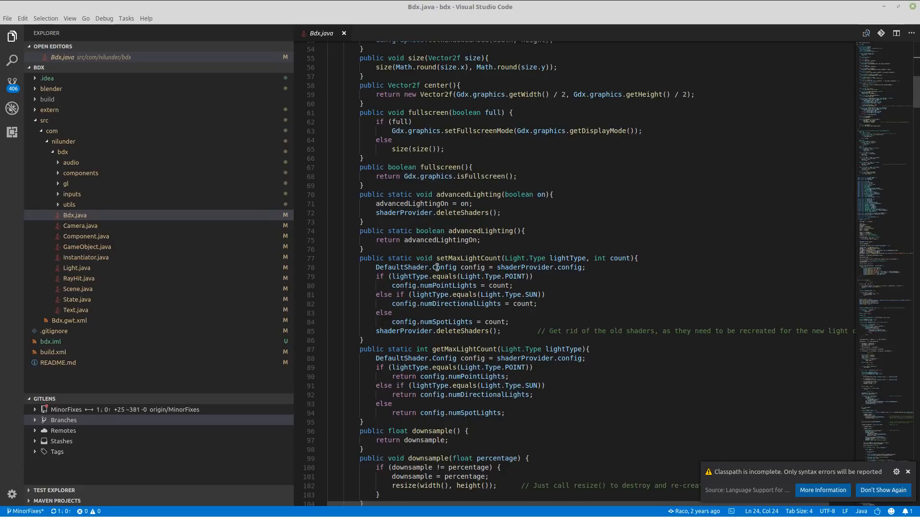
{"action": "left_click", "coordinate": [412, 276], "text": "ctrl"}
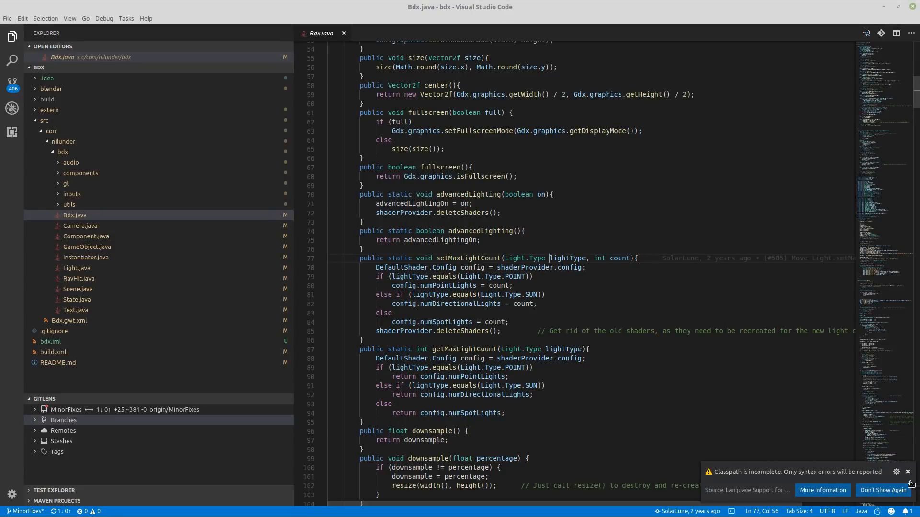
{"action": "left_click", "coordinate": [364, 222]}
{"action": "scroll", "coordinate": [348, 166], "scroll_direction": "up", "scroll_amount": 8}
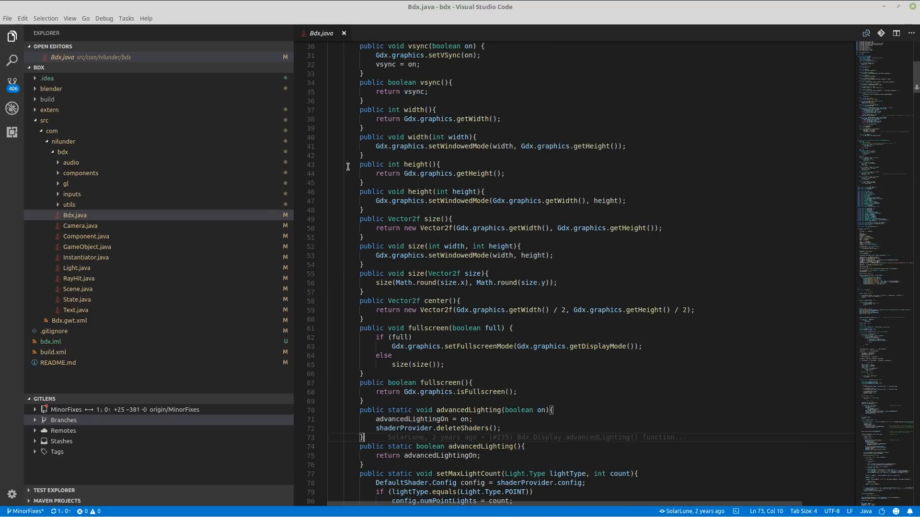
- Switch to the file manager and check the open addons, BDX and blender folders
{"action": "key", "text": "alt+Tab"}
{"action": "key", "text": "alt+Tab"}
{"action": "key", "text": "alt+Tab"}
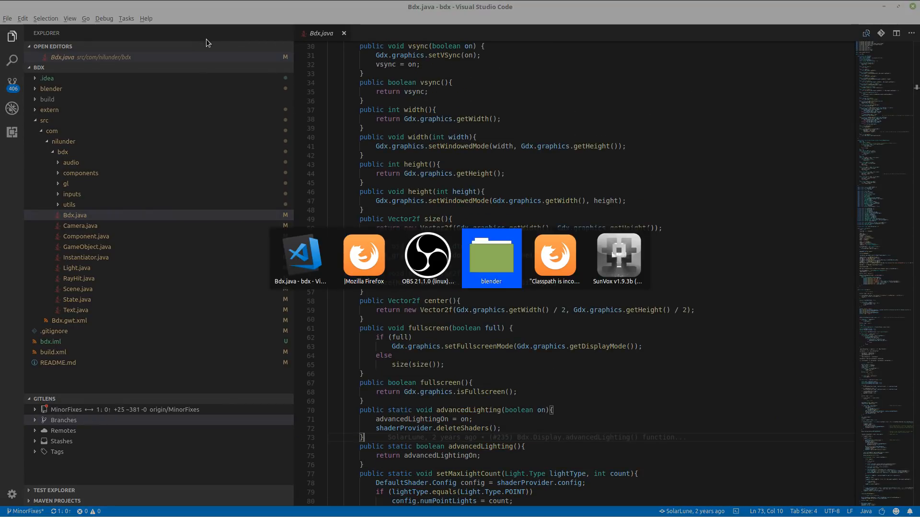
{"action": "key", "text": "alt+Tab"}
{"action": "key", "text": "alt+Tab"}
{"action": "key", "text": "alt+Tab"}
{"action": "key", "text": "alt+Tab"}
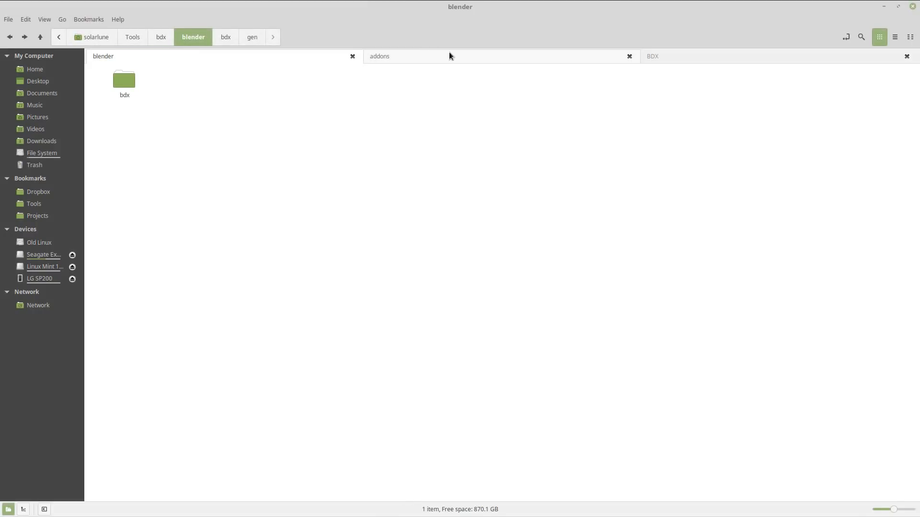
{"action": "left_click", "coordinate": [450, 53]}
{"action": "left_click", "coordinate": [696, 59]}
{"action": "left_click", "coordinate": [285, 60]}
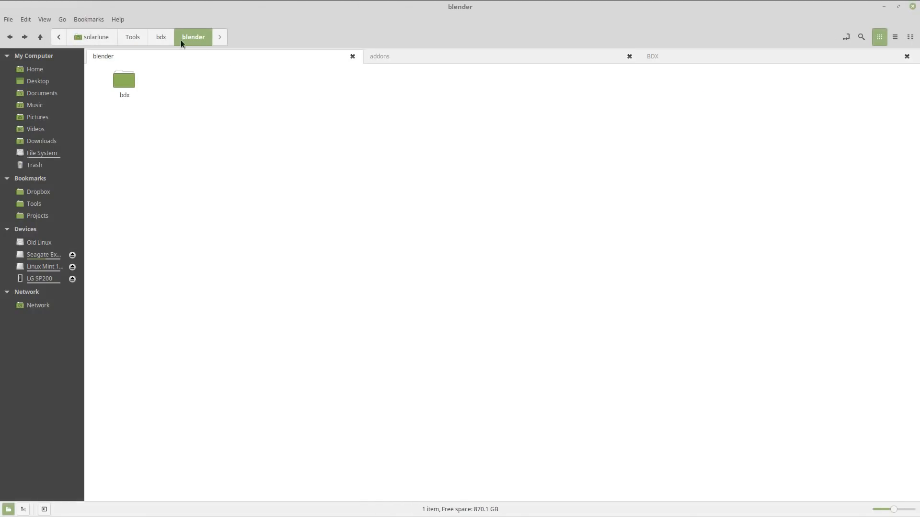
- Search the installed applications for "blend" and launch Blender
{"action": "key", "text": "super"}
{"action": "type", "text": "abl"}
{"action": "key", "text": "BackSpace"}
{"action": "key", "text": "BackSpace"}
{"action": "key", "text": "BackSpace"}
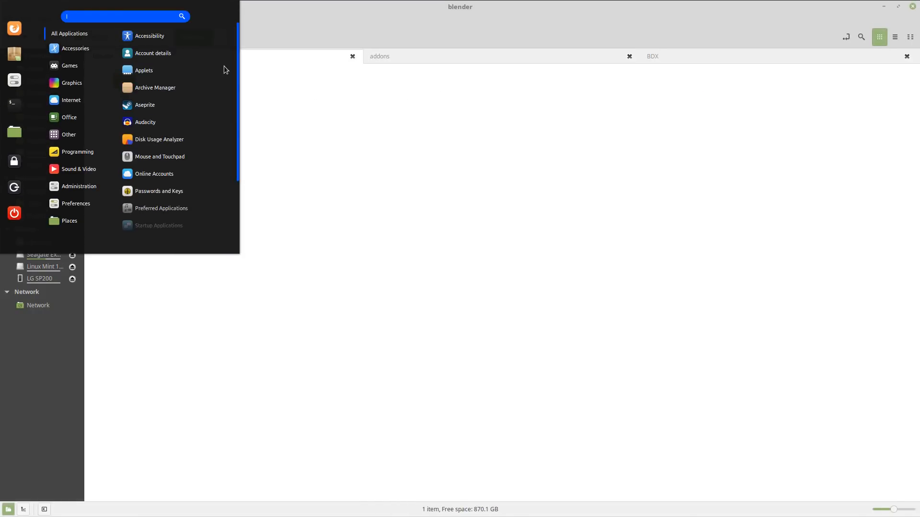
{"action": "type", "text": "blend"}
{"action": "key", "text": "Return"}
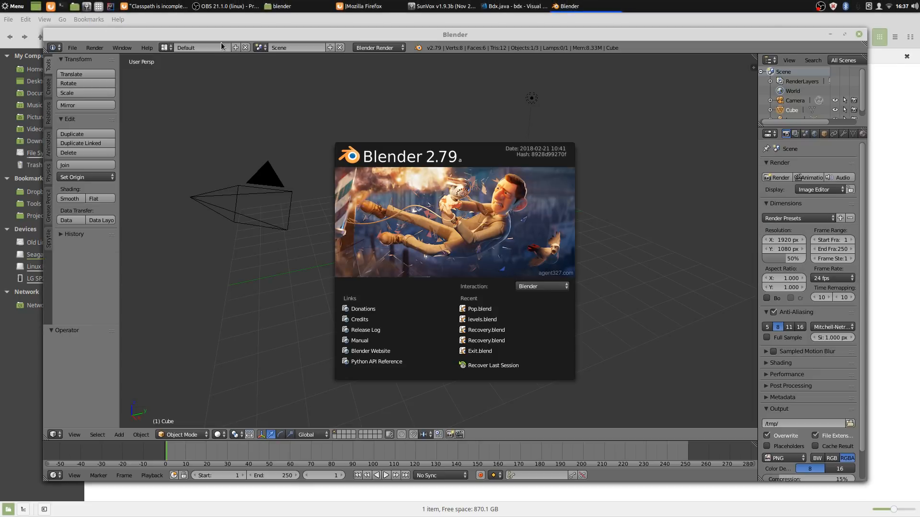
- Search the add-ons in Blender's user preferences for "bdx" at the Testing support level and enable Import-Export: BDX (.bdx)
{"action": "left_click", "coordinate": [71, 48]}
{"action": "left_click", "coordinate": [100, 154]}
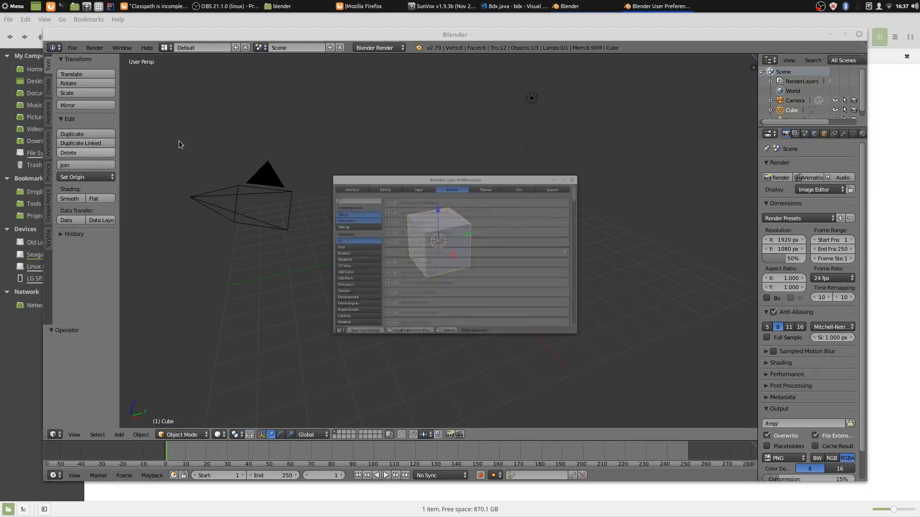
{"action": "left_click", "coordinate": [337, 169]}
{"action": "type", "text": "bdx"}
{"action": "key", "text": "Return"}
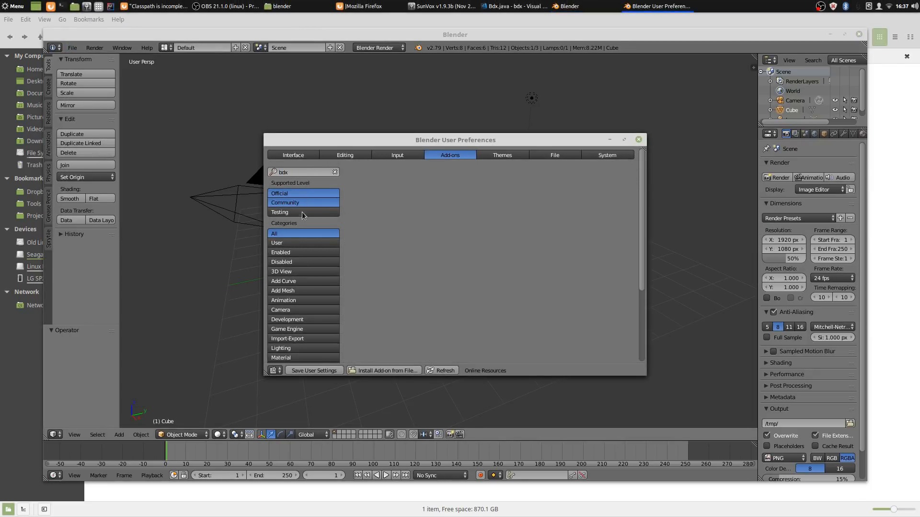
{"action": "left_click", "coordinate": [302, 212]}
{"action": "left_click", "coordinate": [360, 174]}
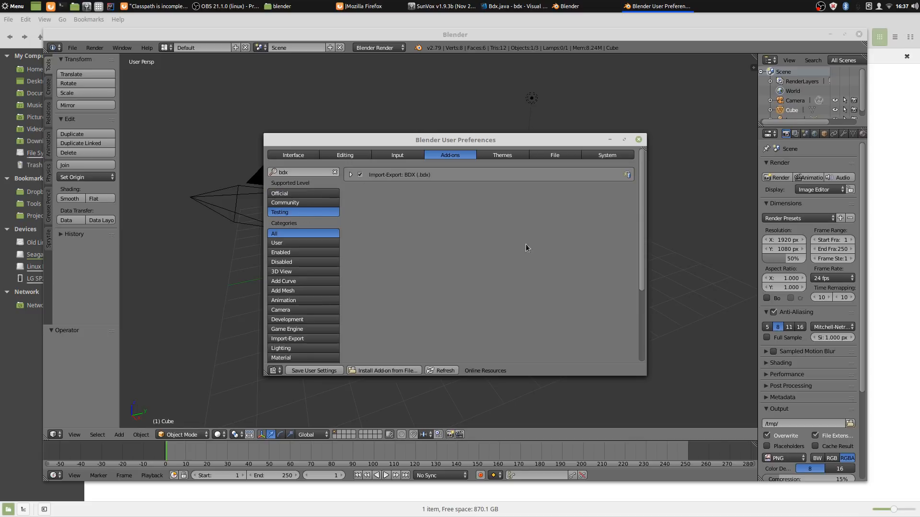
- Close the preferences, check the BDX section in the render properties, and exit Blender to return to Visual Studio Code
{"action": "left_click", "coordinate": [638, 139]}
{"action": "scroll", "coordinate": [862, 394], "scroll_direction": "down", "scroll_amount": 2}
{"action": "scroll", "coordinate": [861, 395], "scroll_direction": "down", "scroll_amount": 3}
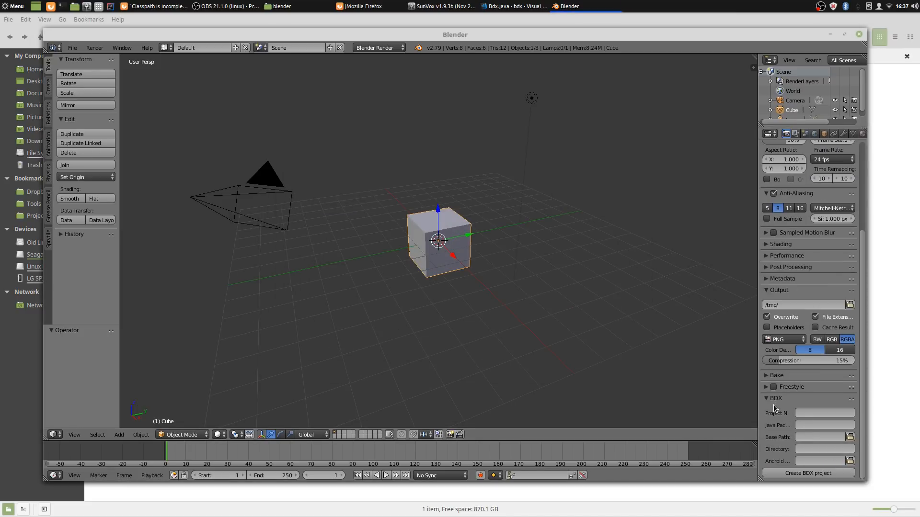
{"action": "left_click", "coordinate": [859, 35]}
{"action": "left_click", "coordinate": [493, 6]}
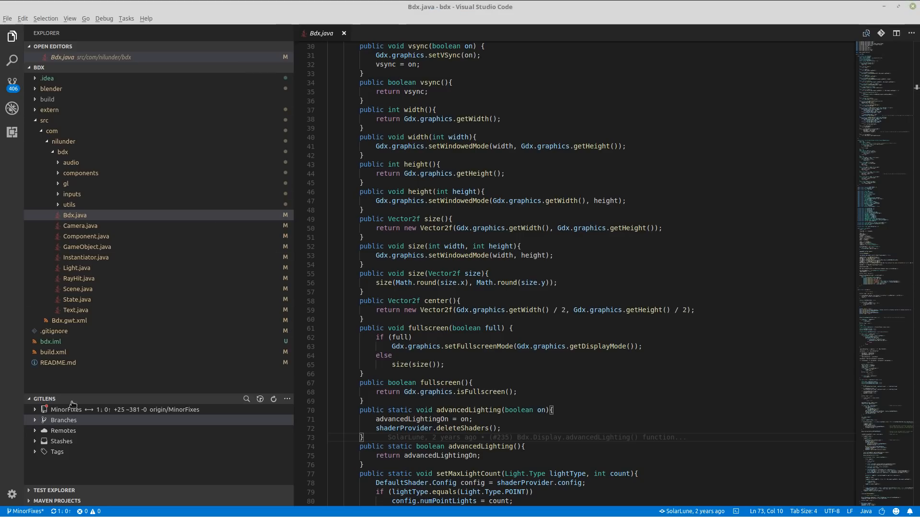
- Expand the GitLens branch list, enlarge its section, and check out the master branch via the terminal
{"action": "left_click", "coordinate": [35, 420]}
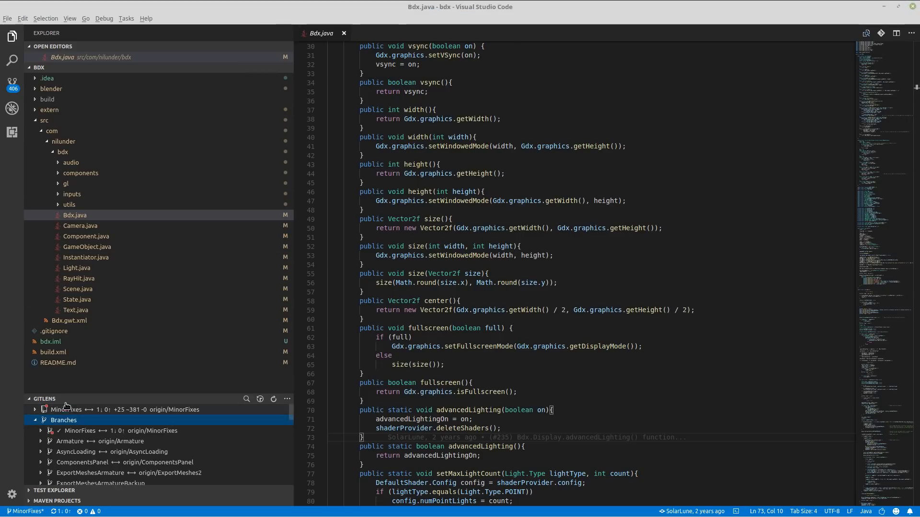
{"action": "left_click_drag", "start_coordinate": [67, 395], "coordinate": [102, 229]}
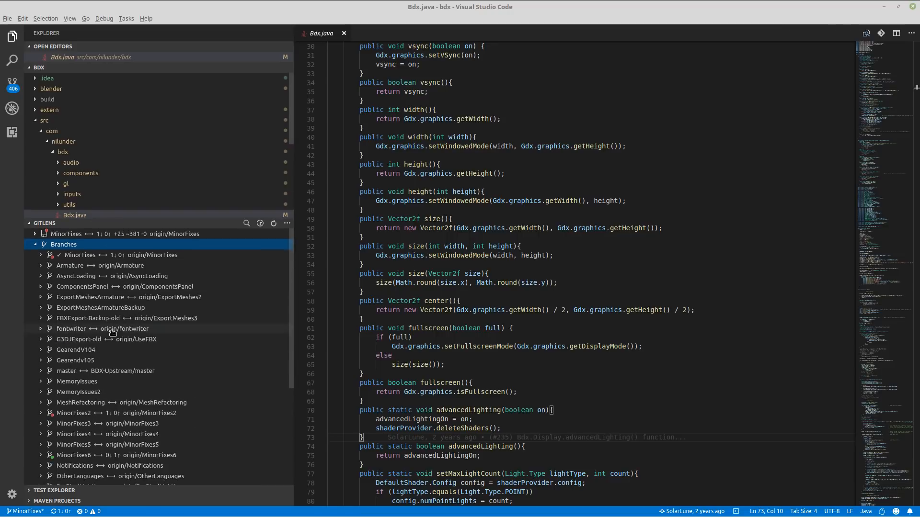
{"action": "scroll", "coordinate": [112, 333], "scroll_direction": "down", "scroll_amount": 5}
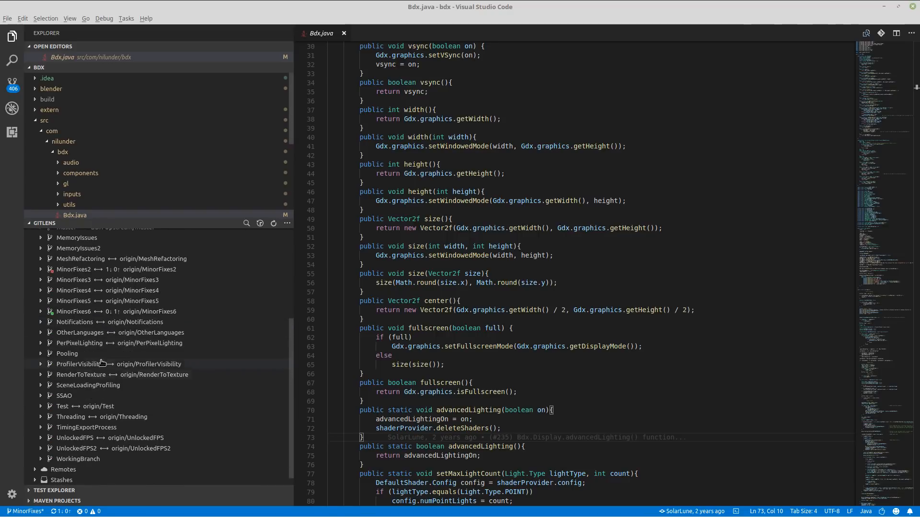
{"action": "scroll", "coordinate": [102, 364], "scroll_direction": "up", "scroll_amount": 4}
{"action": "left_click", "coordinate": [78, 348]}
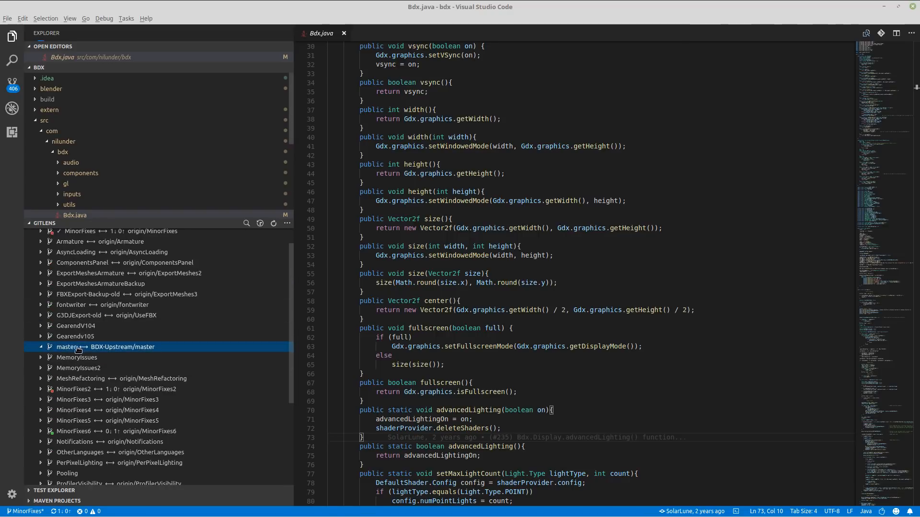
{"action": "right_click", "coordinate": [75, 348]}
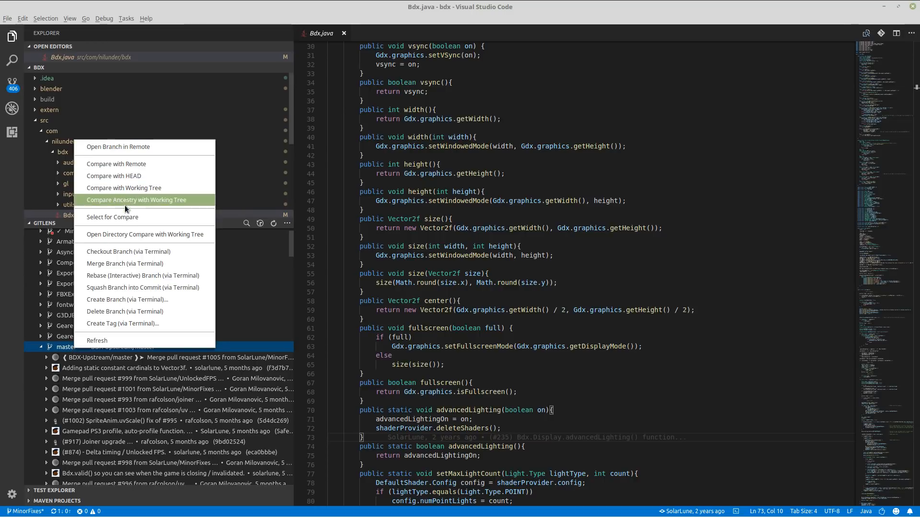
{"action": "left_click", "coordinate": [121, 250]}
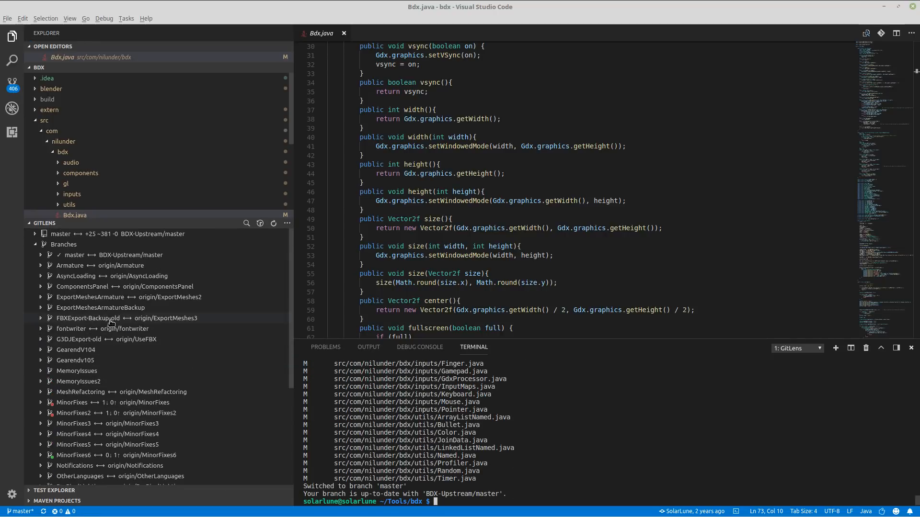
- Collapse the Branches list and inspect the actions GitLens offers for the master repository entry
{"action": "left_click", "coordinate": [35, 245]}
{"action": "right_click", "coordinate": [53, 236]}
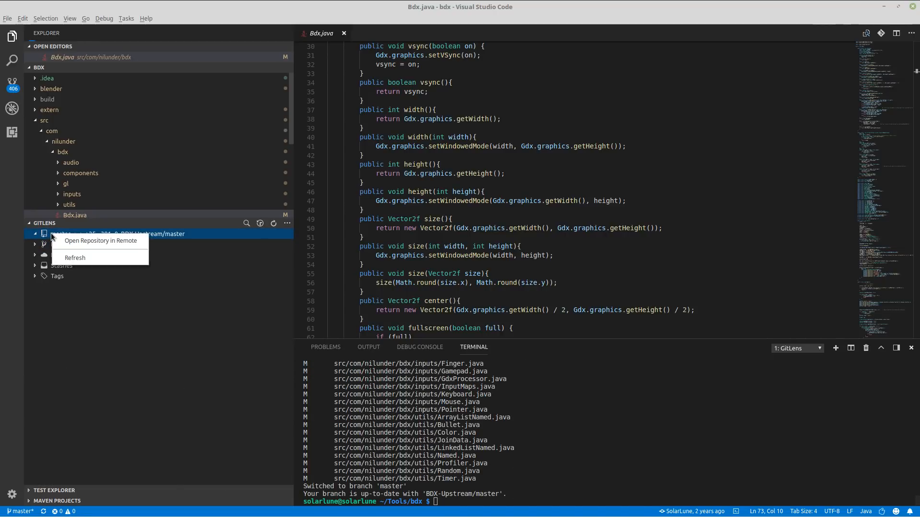
{"action": "left_click", "coordinate": [37, 235]}
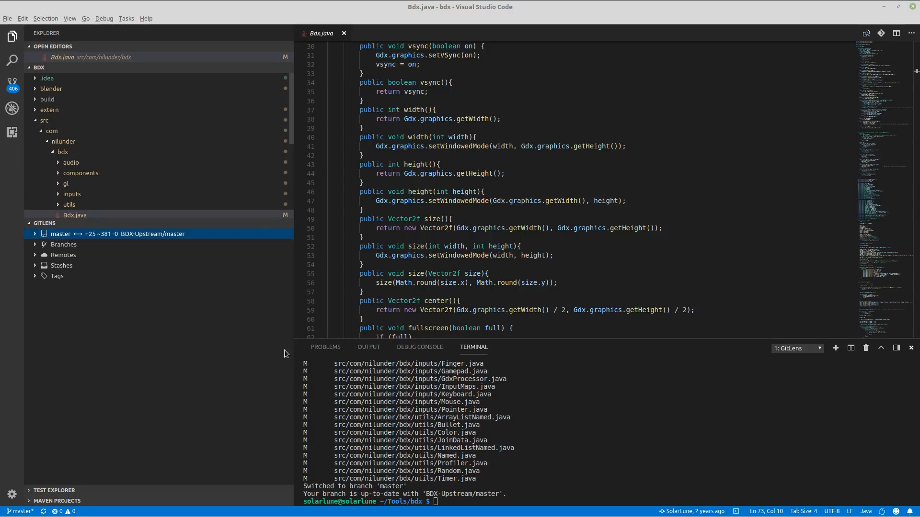
{"action": "right_click", "coordinate": [53, 235]}
{"action": "left_click", "coordinate": [224, 219]}
{"action": "left_click", "coordinate": [288, 223]}
{"action": "left_click", "coordinate": [240, 225]}
{"action": "left_click", "coordinate": [242, 225]}
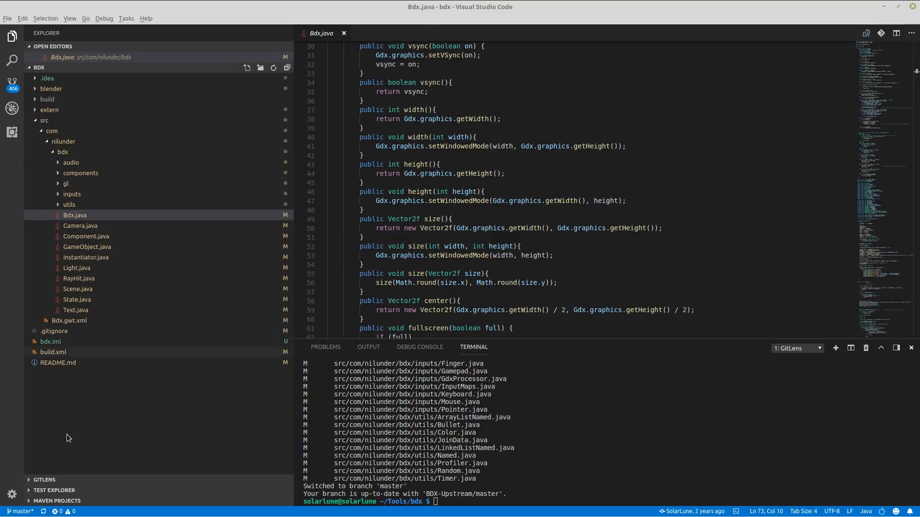
{"action": "left_click", "coordinate": [65, 481]}
{"action": "right_click", "coordinate": [74, 235]}
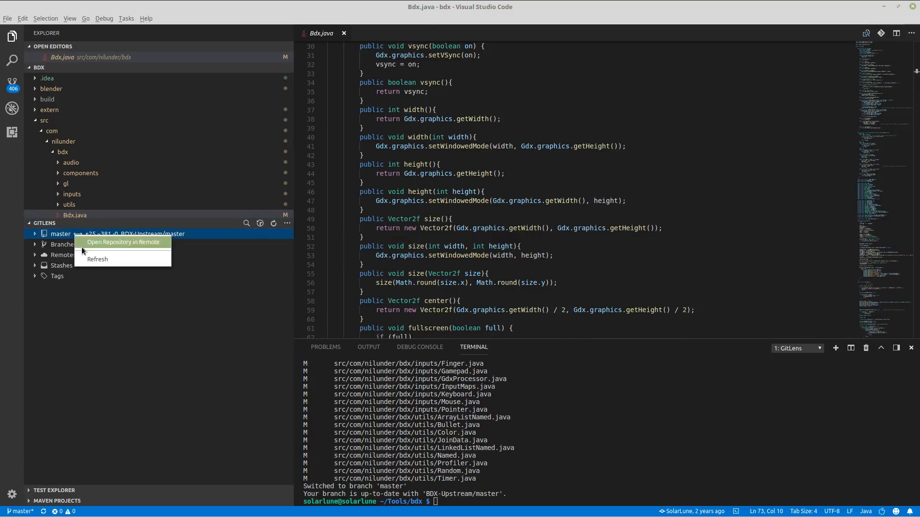
- Compare the master branch with its remote in GitLens and check the GitLens Results section
{"action": "left_click", "coordinate": [62, 245]}
{"action": "right_click", "coordinate": [66, 257]}
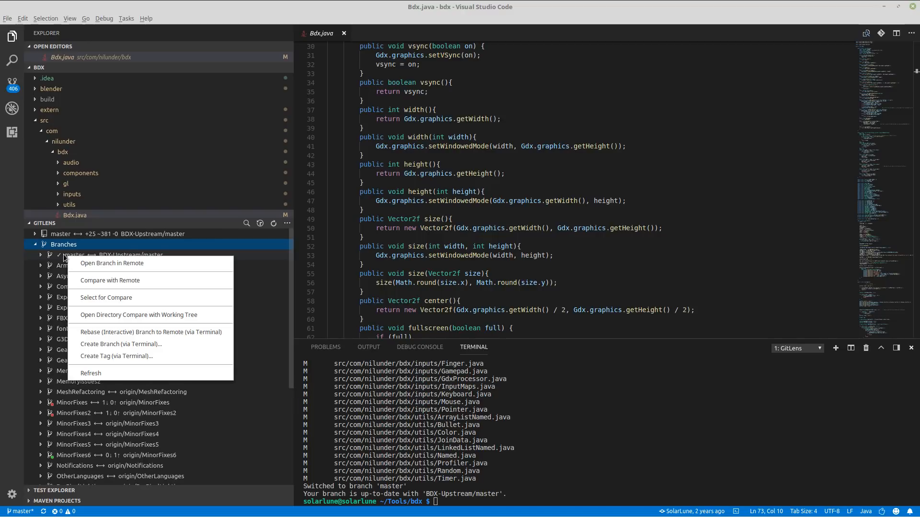
{"action": "left_click", "coordinate": [67, 256]}
{"action": "left_click", "coordinate": [77, 254]}
{"action": "right_click", "coordinate": [82, 255]}
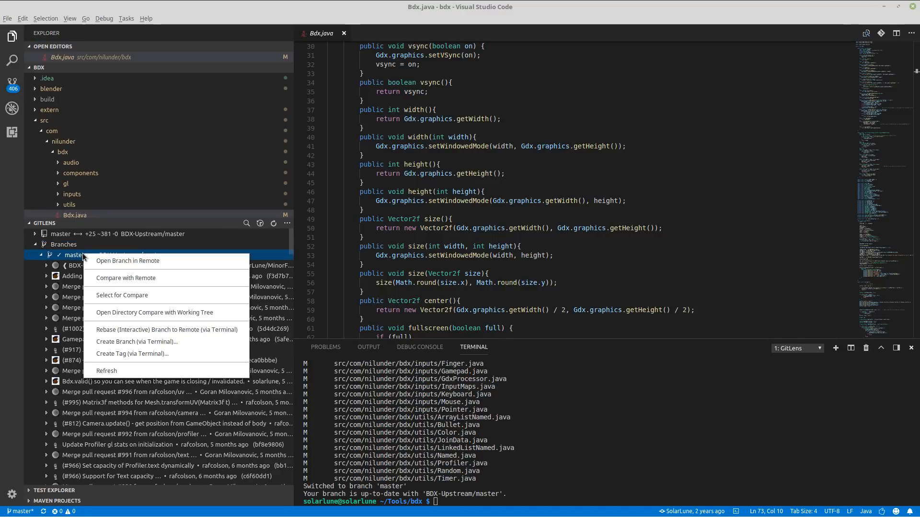
{"action": "left_click", "coordinate": [154, 279]}
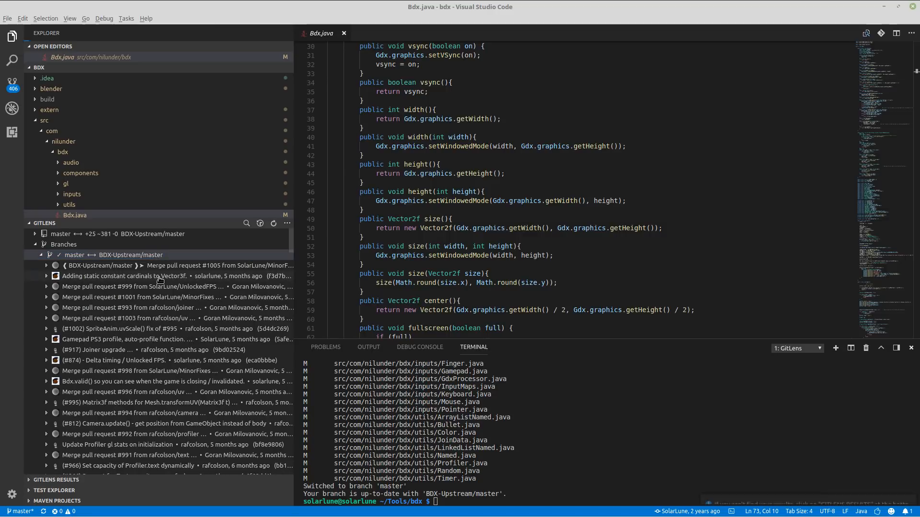
{"action": "left_click", "coordinate": [56, 479]}
{"action": "left_click", "coordinate": [52, 422]}
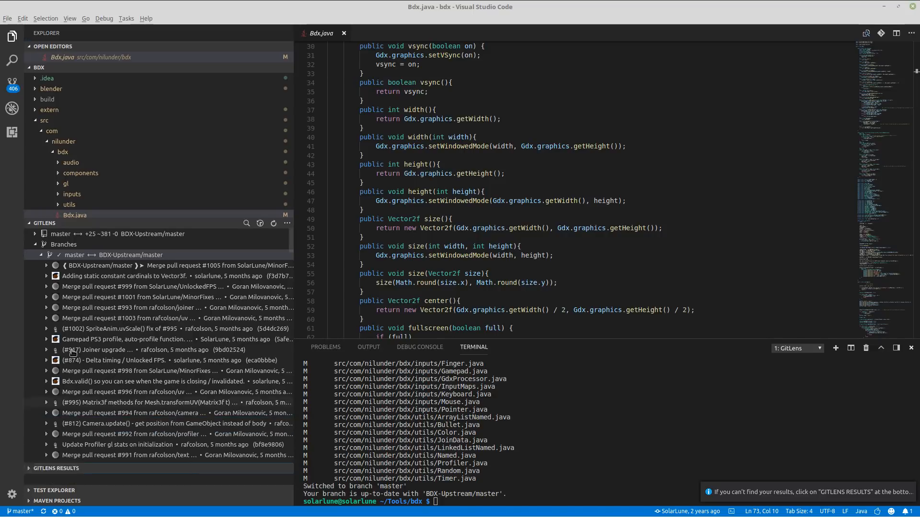
{"action": "left_click", "coordinate": [96, 255]}
{"action": "right_click", "coordinate": [96, 257]}
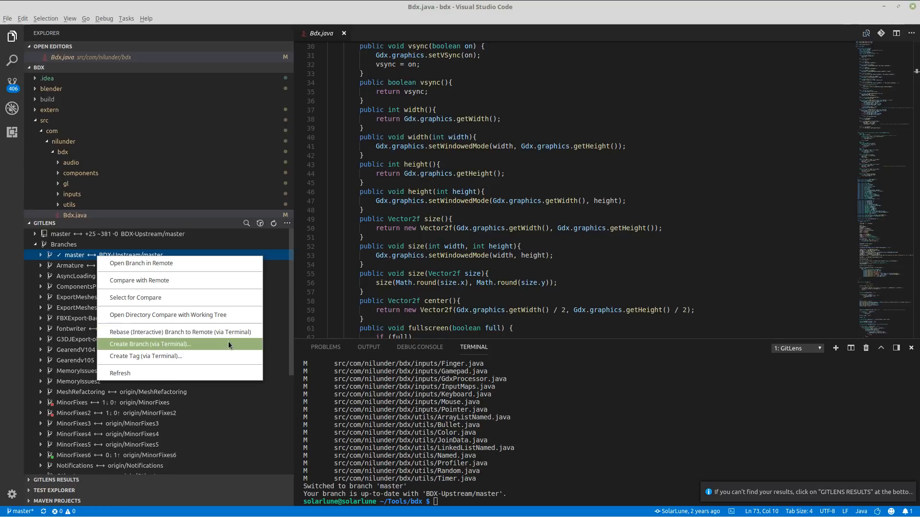
- Try to update the master branch in the terminal with git pull and the command git refresh
{"action": "left_click", "coordinate": [618, 418]}
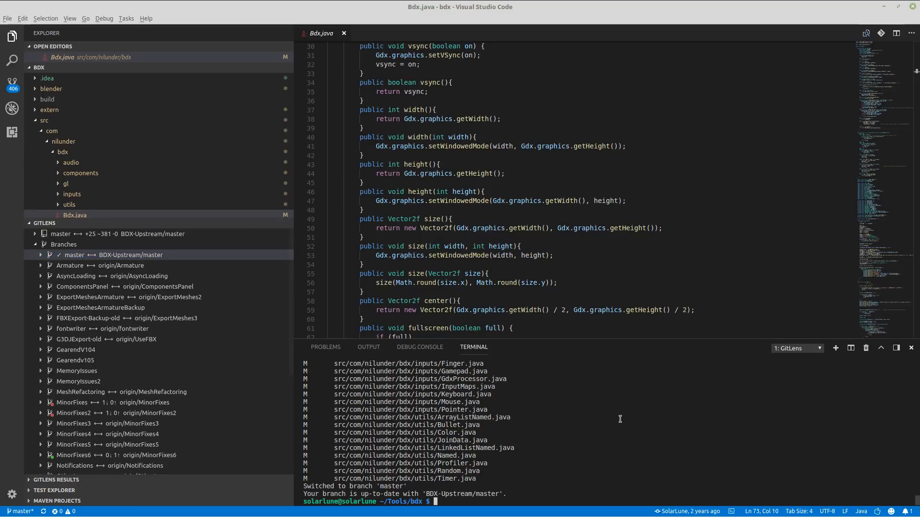
{"action": "type", "text": "git pull"}
{"action": "key", "text": "Return"}
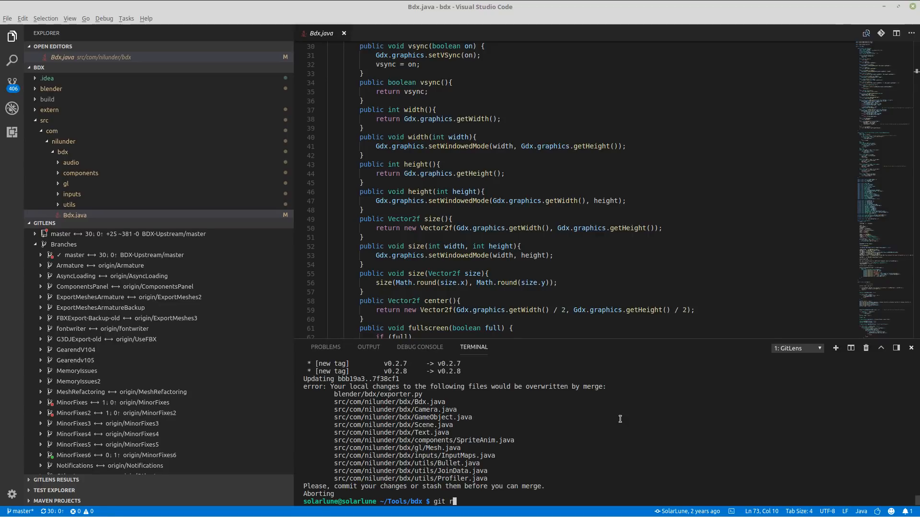
{"action": "type", "text": "git refresh"}
{"action": "key", "text": "Return"}
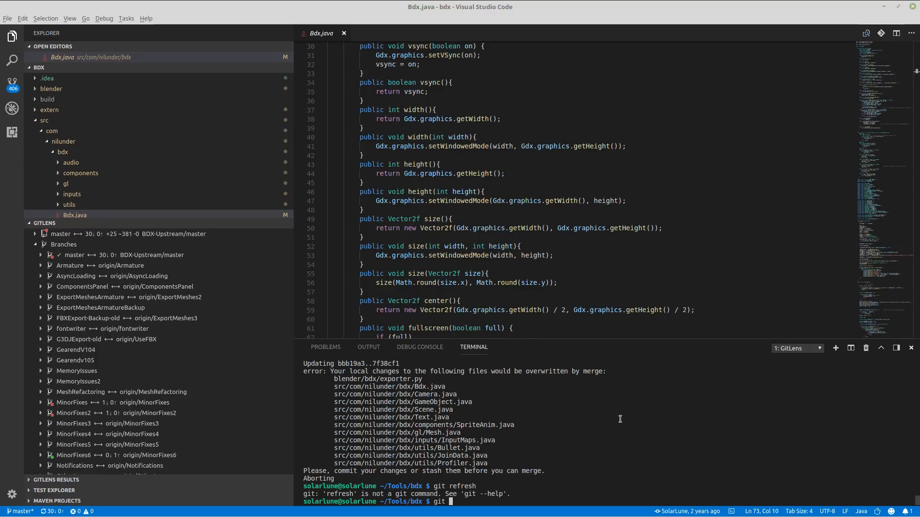
- Display Git's general help with git --help in the terminal and read through the listed commands
{"action": "type", "text": "help"}
{"action": "key", "text": "Return"}
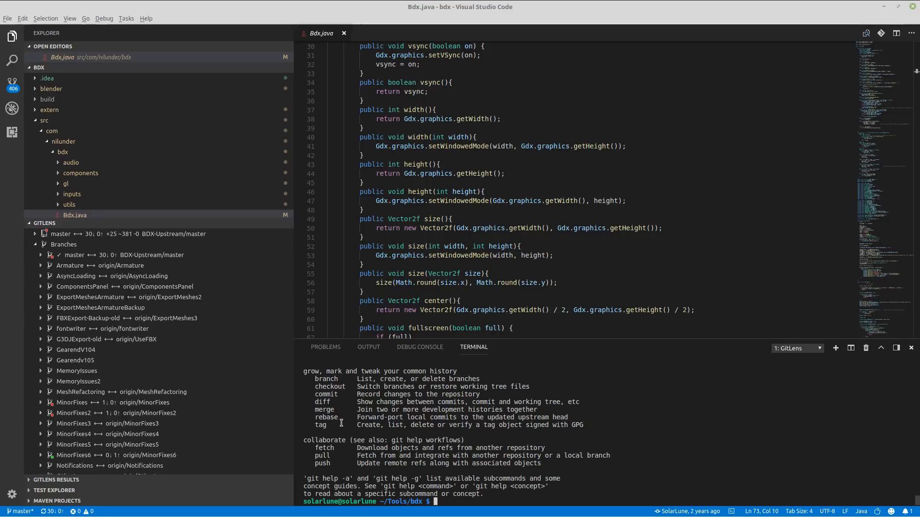
{"action": "scroll", "coordinate": [346, 435], "scroll_direction": "up", "scroll_amount": 4}
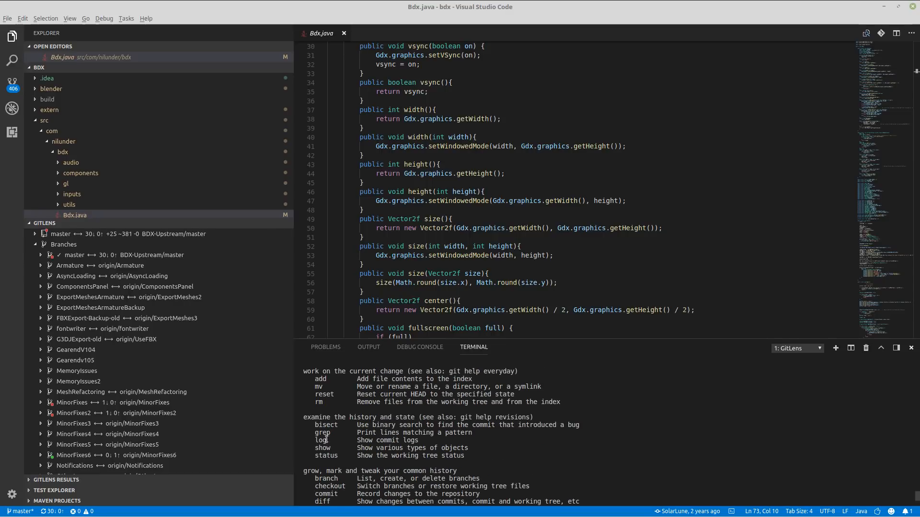
{"action": "scroll", "coordinate": [331, 451], "scroll_direction": "up", "scroll_amount": 3}
{"action": "scroll", "coordinate": [326, 412], "scroll_direction": "up", "scroll_amount": 3}
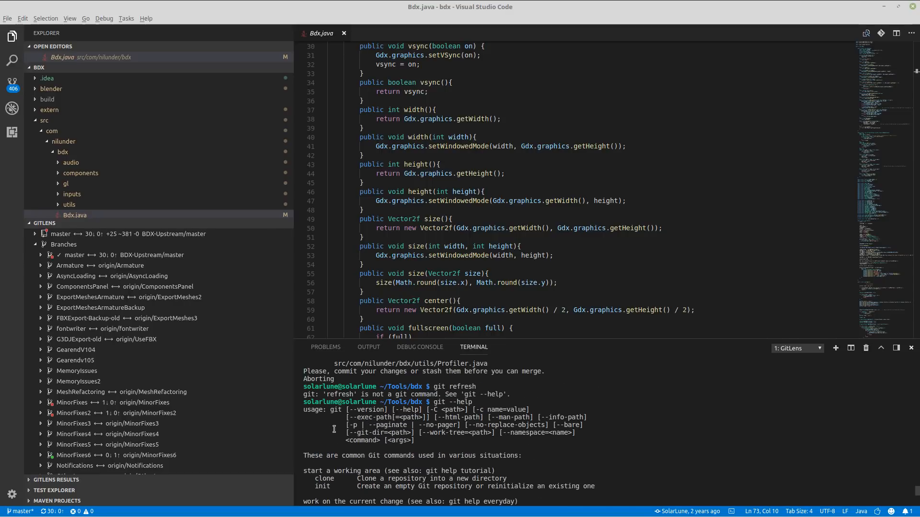
{"action": "scroll", "coordinate": [336, 399], "scroll_direction": "down", "scroll_amount": 9}
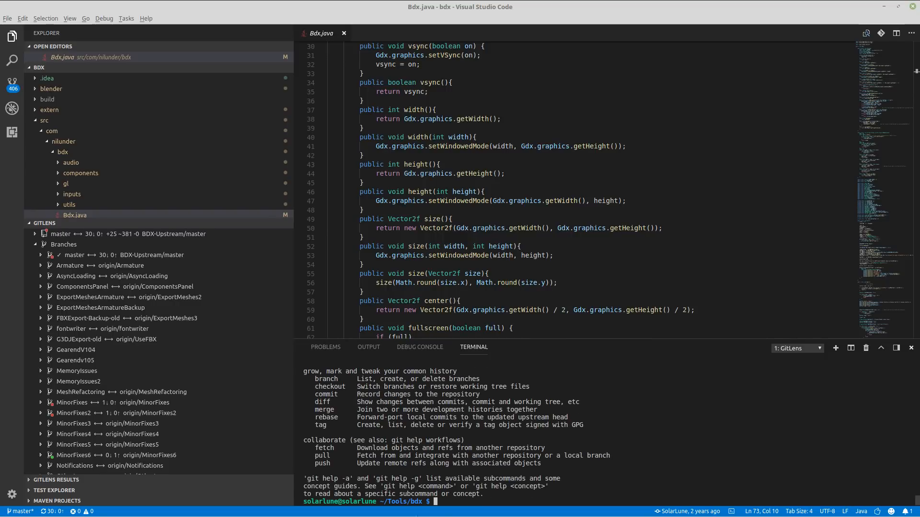
- Launch IntelliJ IDEA, dismiss the Tip of the Day, and look over its version control operations
{"action": "key", "text": "super"}
{"action": "type", "text": "i"}
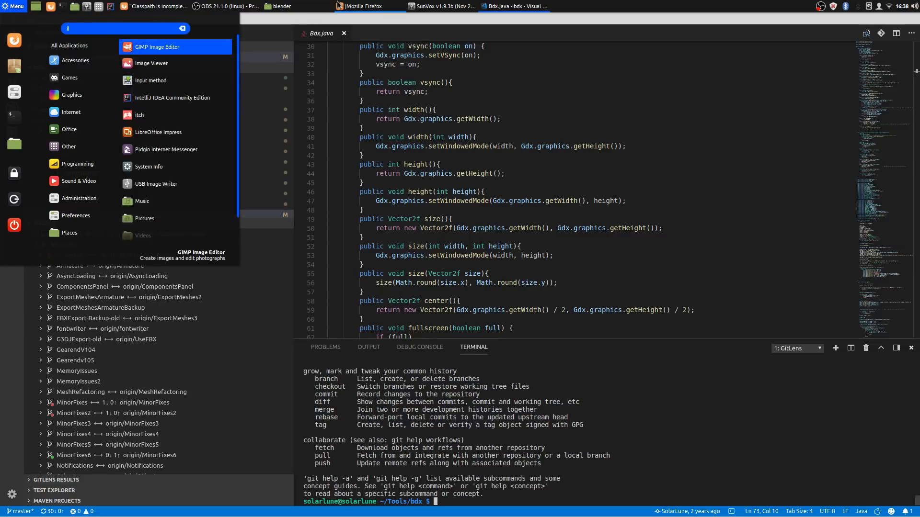
{"action": "type", "text": "ntelli"}
{"action": "key", "text": "Return"}
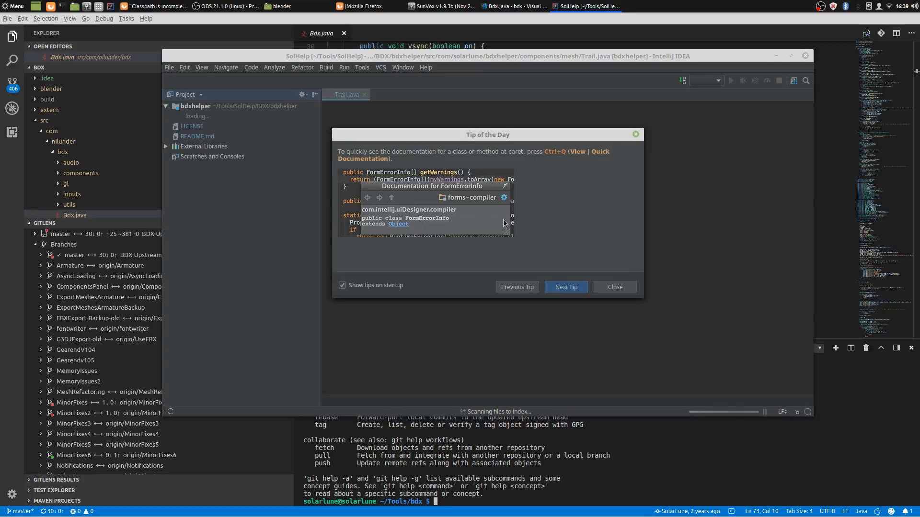
{"action": "left_click", "coordinate": [635, 136]}
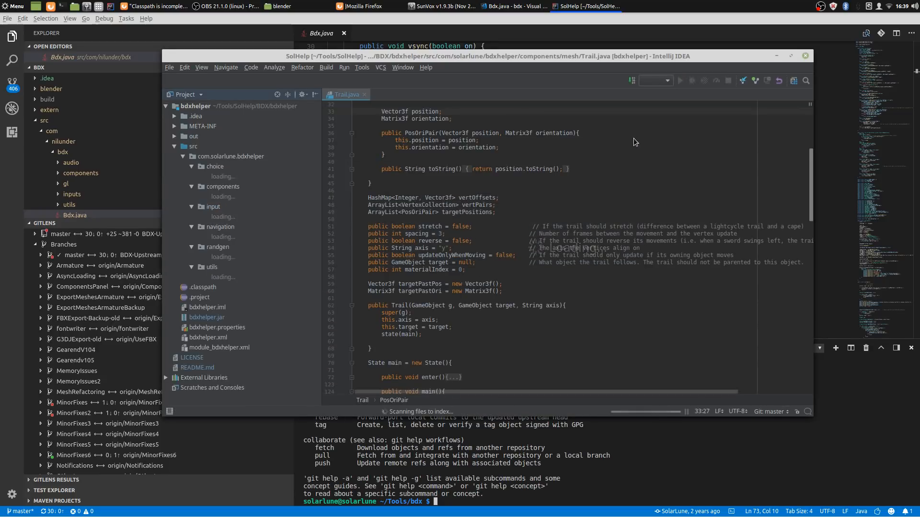
{"action": "left_click", "coordinate": [361, 68]}
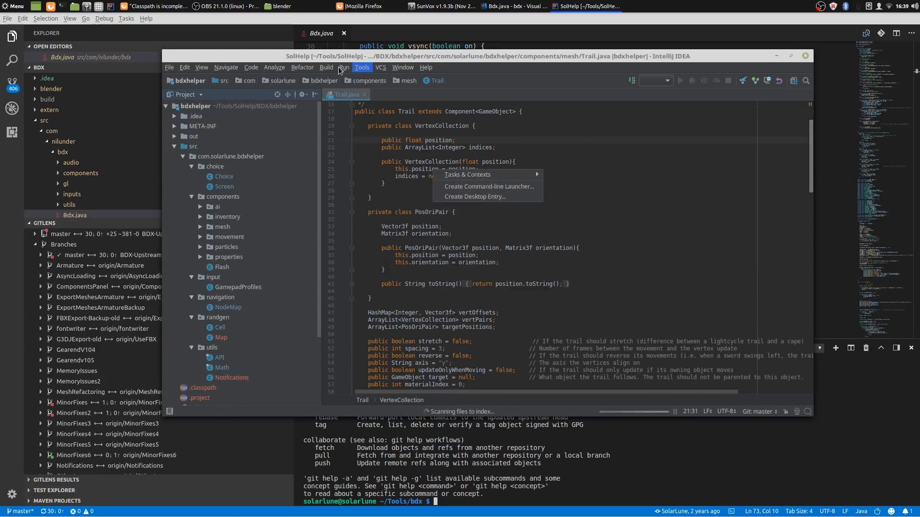
{"action": "key", "text": "Escape"}
{"action": "key", "text": "Escape"}
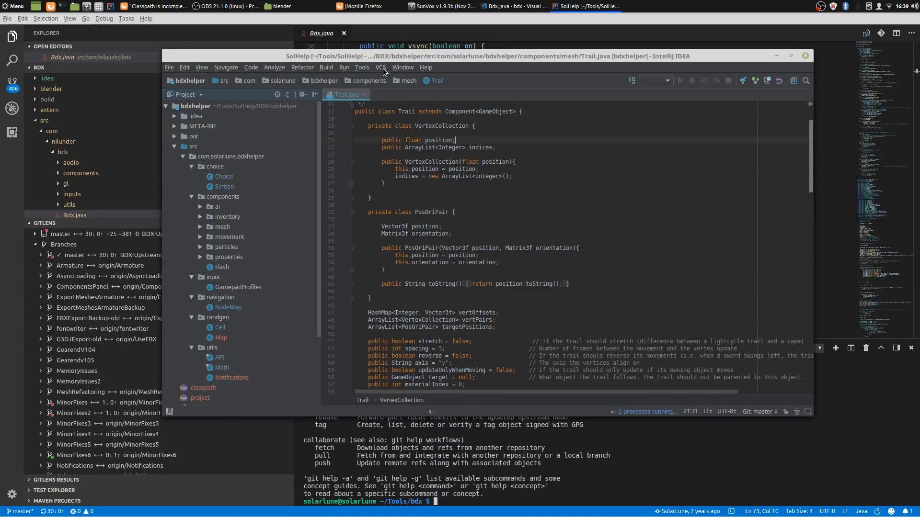
{"action": "left_click", "coordinate": [381, 68]}
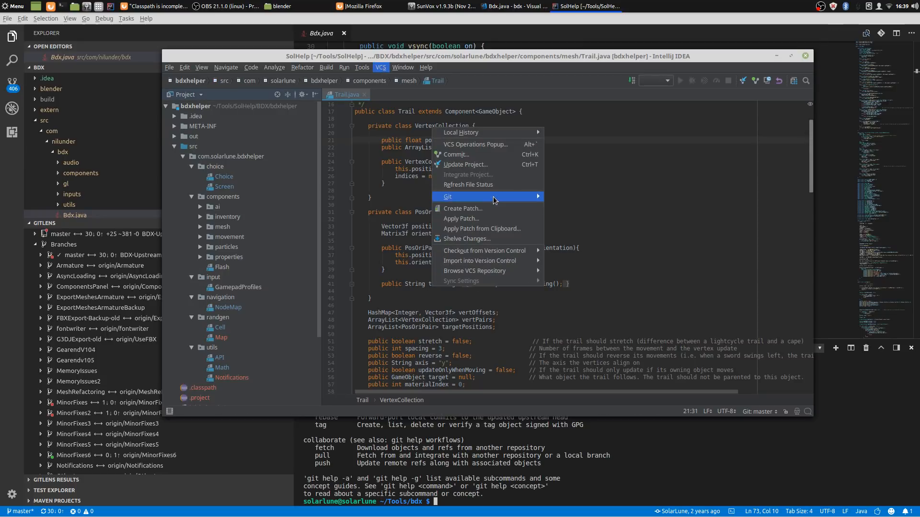
- Switch back to Visual Studio Code and run git revert without arguments in the bdx terminal
{"action": "left_click", "coordinate": [546, 468]}
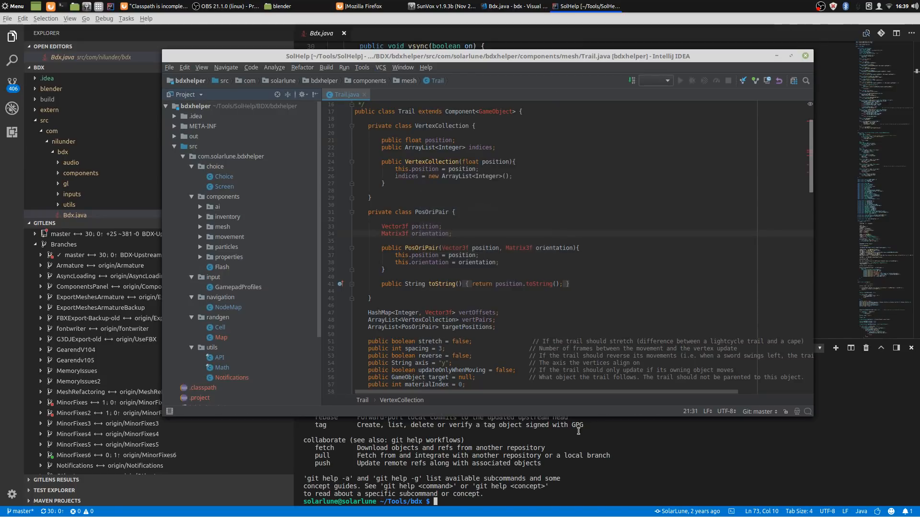
{"action": "type", "text": "git rev"}
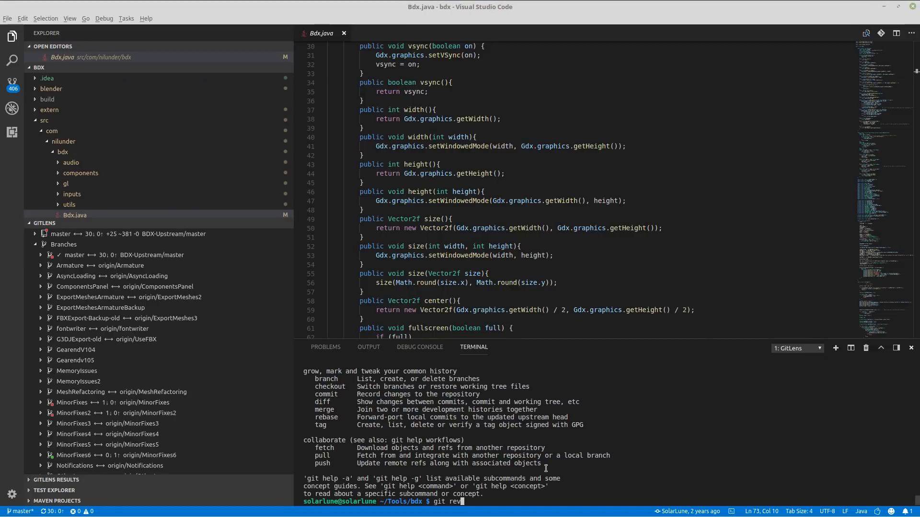
{"action": "type", "text": "ert"}
{"action": "key", "text": "Return"}
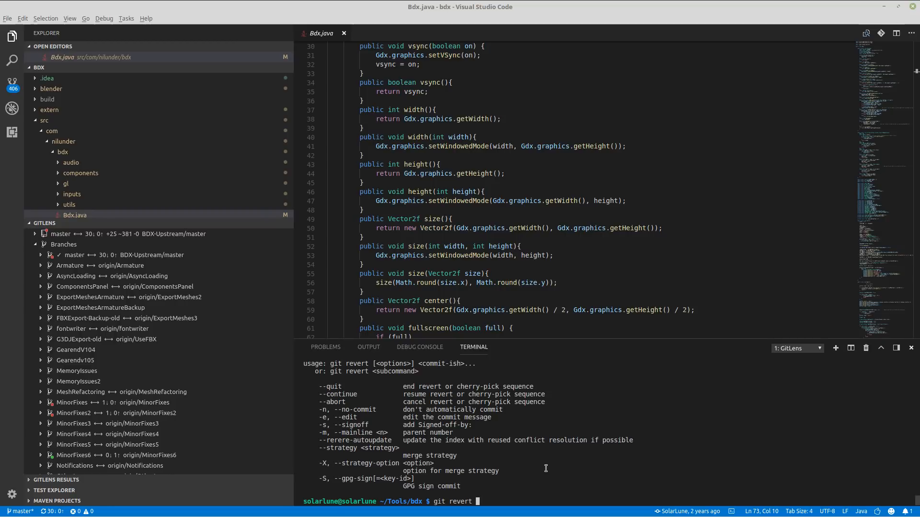
- Switch to IntelliJ IDEA, inspect the Trail.java differences from the Git Revert Changes dialog, and close it without reverting
{"action": "key", "text": "alt+Tab"}
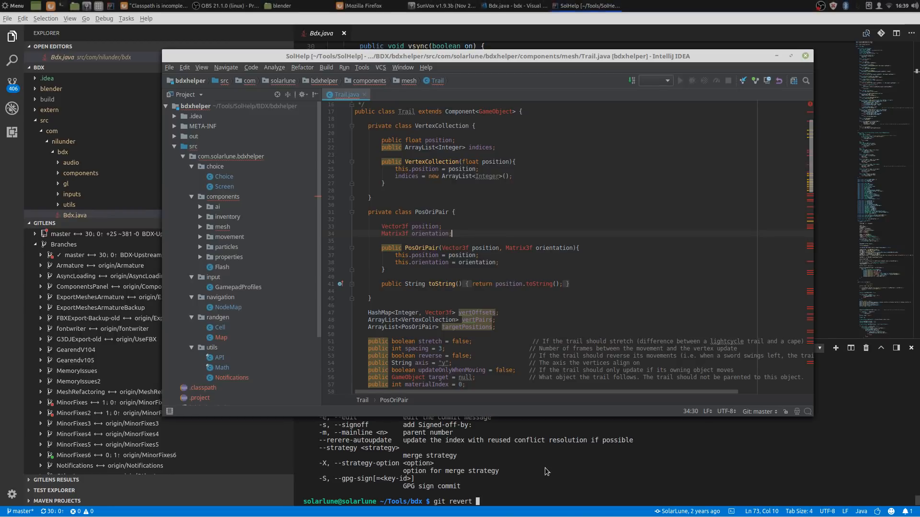
{"action": "key", "text": "alt+Tab"}
{"action": "key", "text": "alt+Tab"}
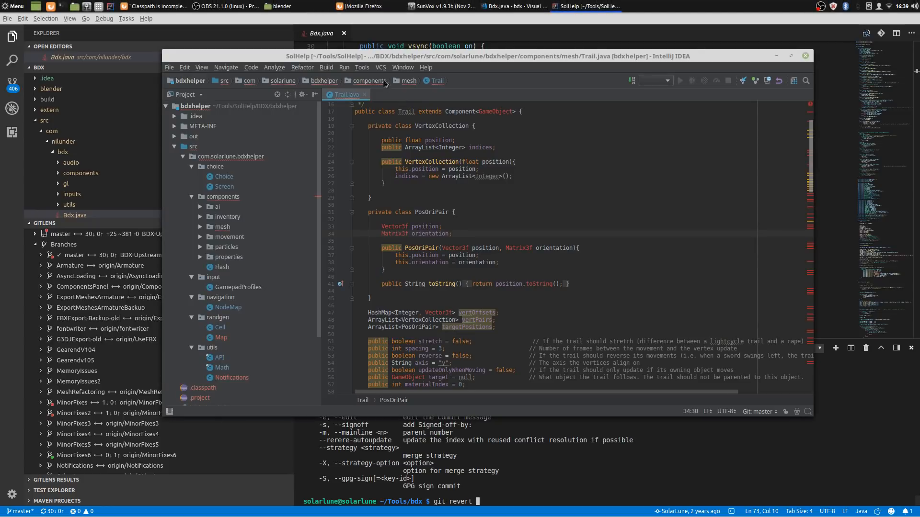
{"action": "left_click", "coordinate": [380, 67]}
{"action": "mouse_move", "coordinate": [539, 197]}
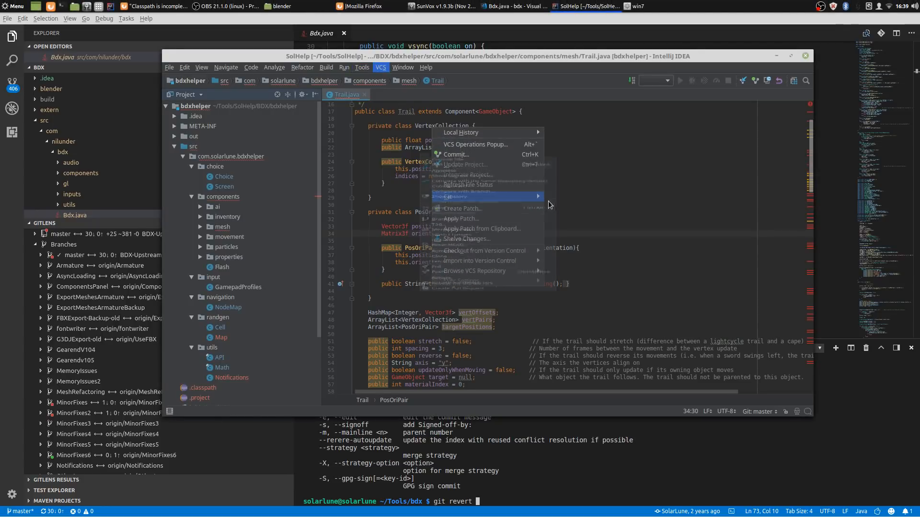
{"action": "left_click", "coordinate": [486, 190]}
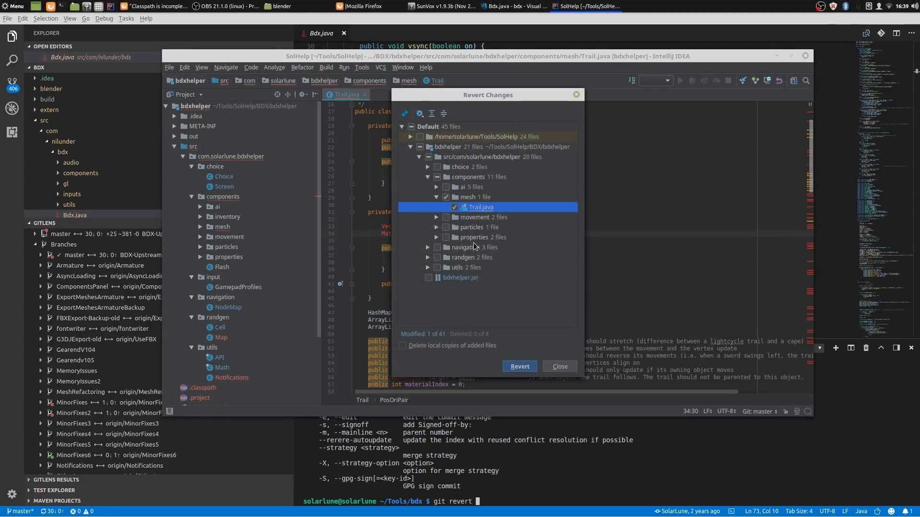
{"action": "double_click", "coordinate": [479, 208]}
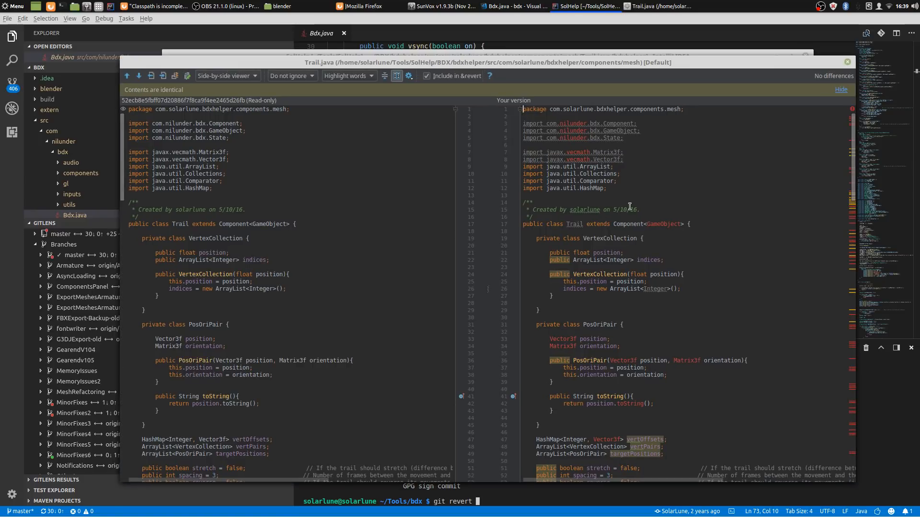
{"action": "scroll", "coordinate": [629, 206], "scroll_direction": "down", "scroll_amount": 3}
{"action": "scroll", "coordinate": [629, 206], "scroll_direction": "up", "scroll_amount": 3}
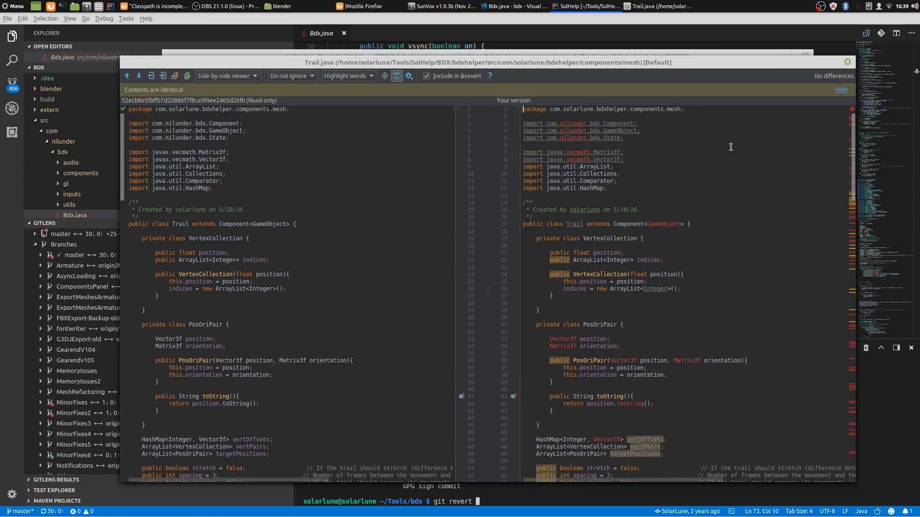
{"action": "left_click", "coordinate": [847, 62]}
{"action": "left_click", "coordinate": [576, 95]}
- Return to Visual Studio Code, review the git revert usage, and try to revert with git revert master
{"action": "key", "text": "alt+Tab"}
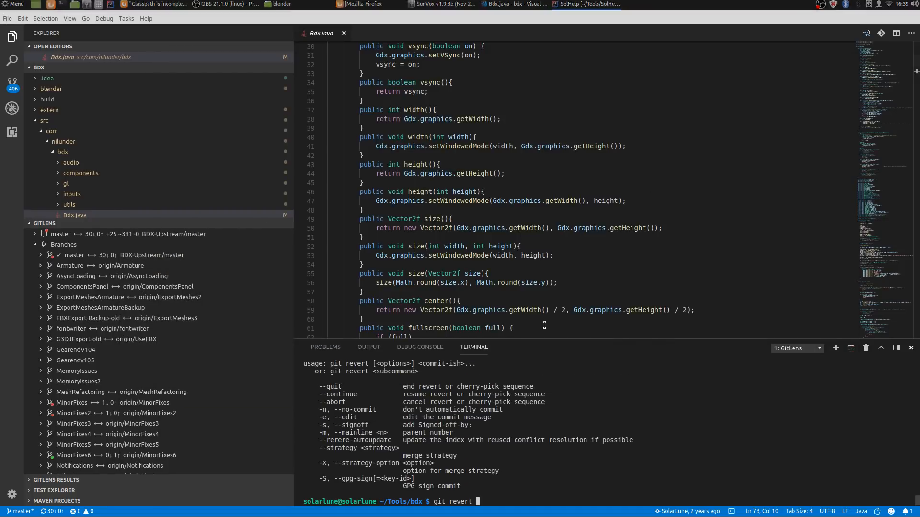
{"action": "scroll", "coordinate": [489, 429], "scroll_direction": "up", "scroll_amount": 4}
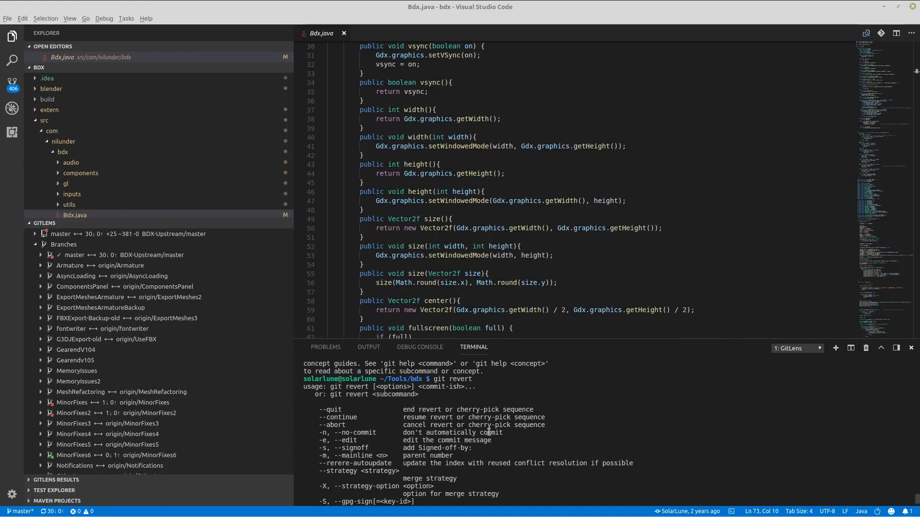
{"action": "scroll", "coordinate": [485, 421], "scroll_direction": "down", "scroll_amount": 4}
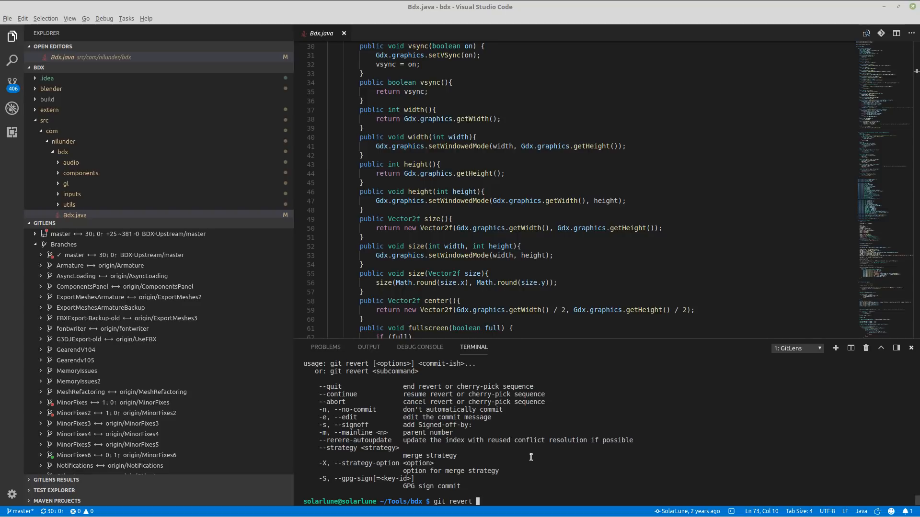
{"action": "type", "text": "amaster"}
{"action": "key", "text": "Return"}
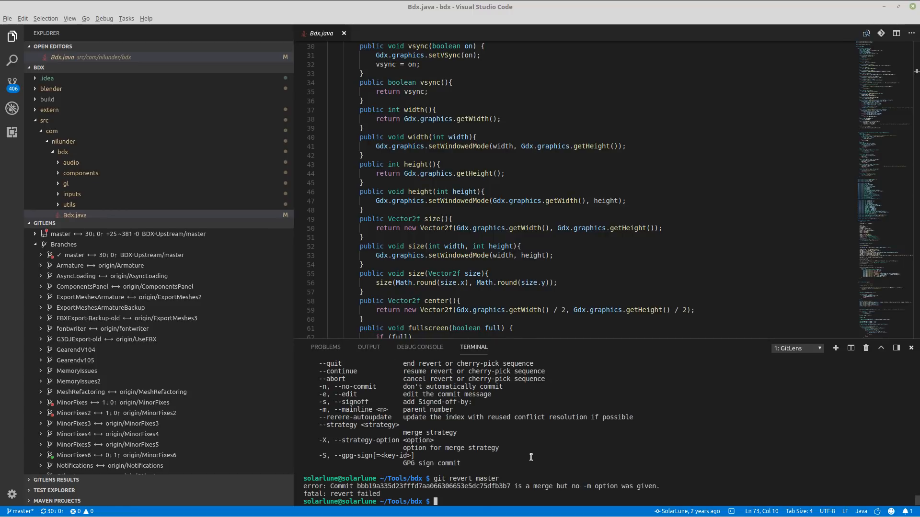
- Discard the unfinished revert command and try git pull again in the bdx terminal
{"action": "type", "text": "git revert"}
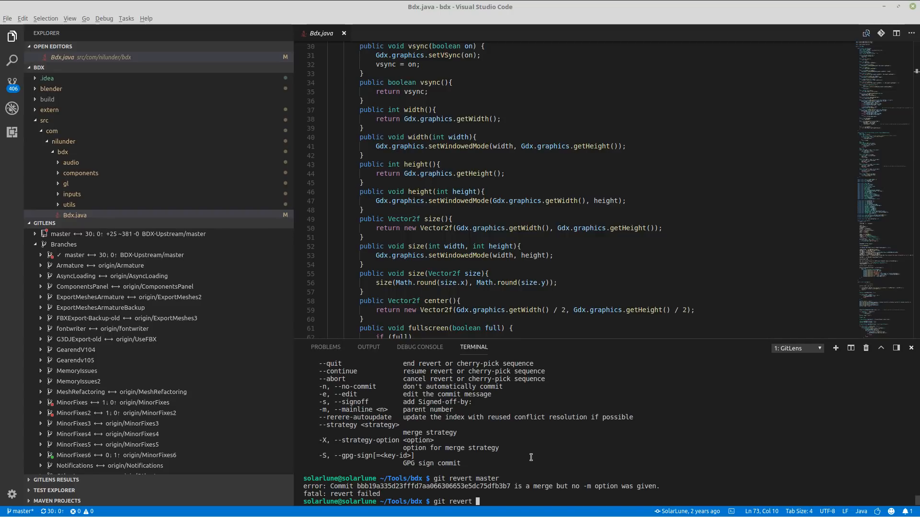
{"action": "key", "text": "BackSpace"}
{"action": "key", "text": "BackSpace"}
{"action": "key", "text": "BackSpace"}
{"action": "key", "text": "BackSpace"}
{"action": "key", "text": "BackSpace"}
{"action": "key", "text": "BackSpace"}
{"action": "key", "text": "BackSpace"}
{"action": "key", "text": "BackSpace"}
{"action": "key", "text": "BackSpace"}
{"action": "key", "text": "BackSpace"}
{"action": "key", "text": "BackSpace"}
{"action": "type", "text": "git pull"}
{"action": "key", "text": "Return"}
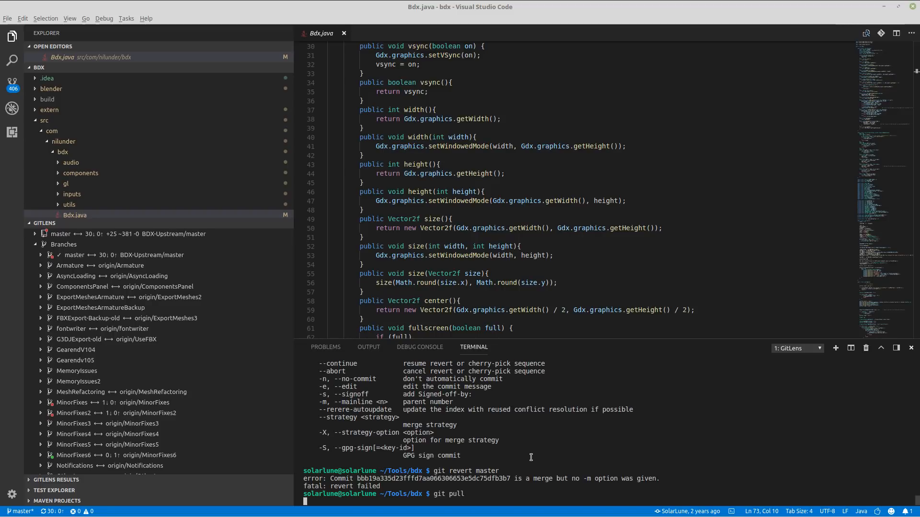
{"action": "type", "text": "git"}
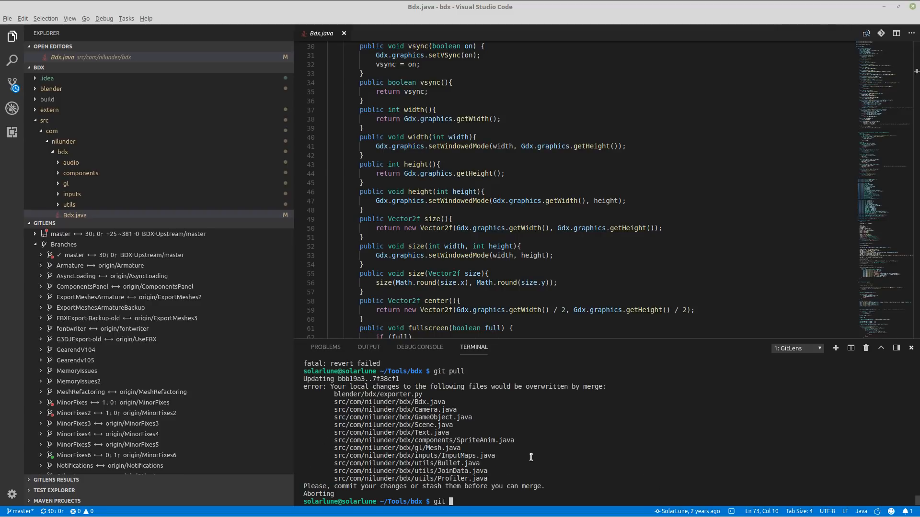
- Switch to IntelliJ IDEA and examine its Git operations for a way to discard local changes
{"action": "key", "text": "alt+Tab"}
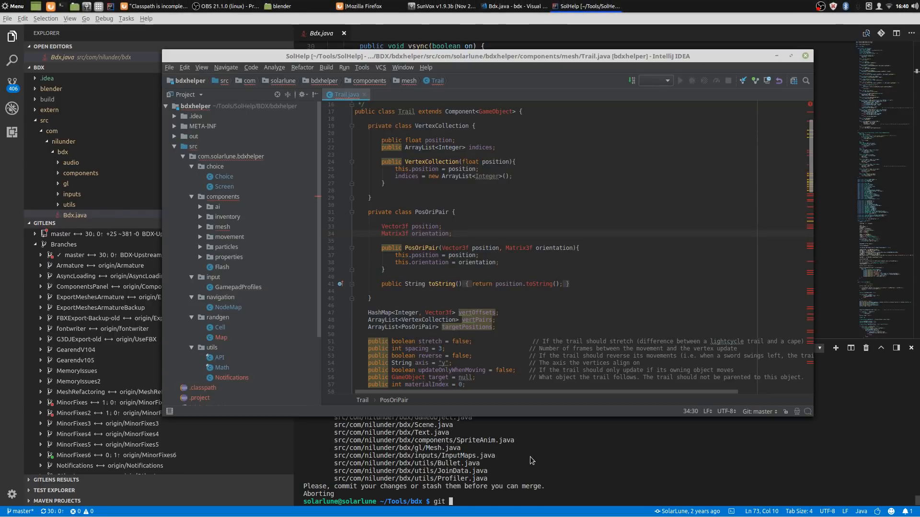
{"action": "left_click", "coordinate": [380, 67]}
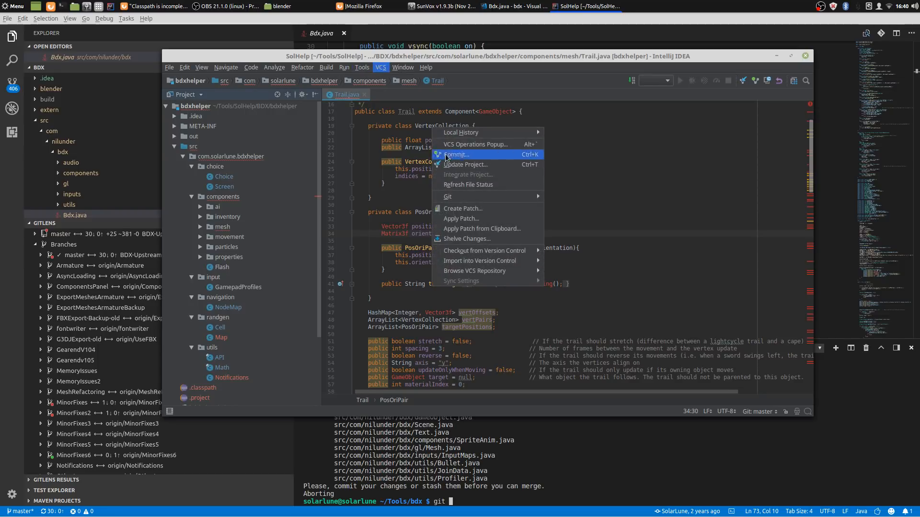
{"action": "mouse_move", "coordinate": [464, 196]}
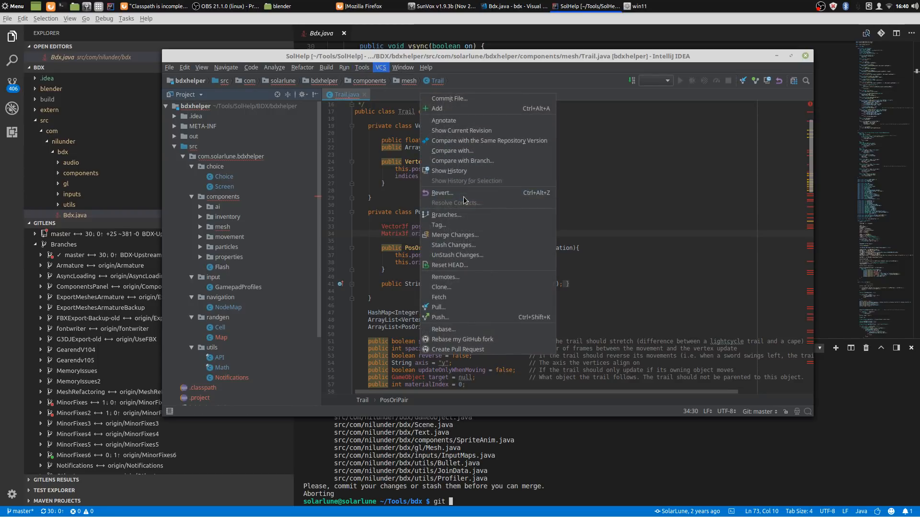
{"action": "left_click", "coordinate": [365, 177]}
{"action": "left_click", "coordinate": [174, 67]}
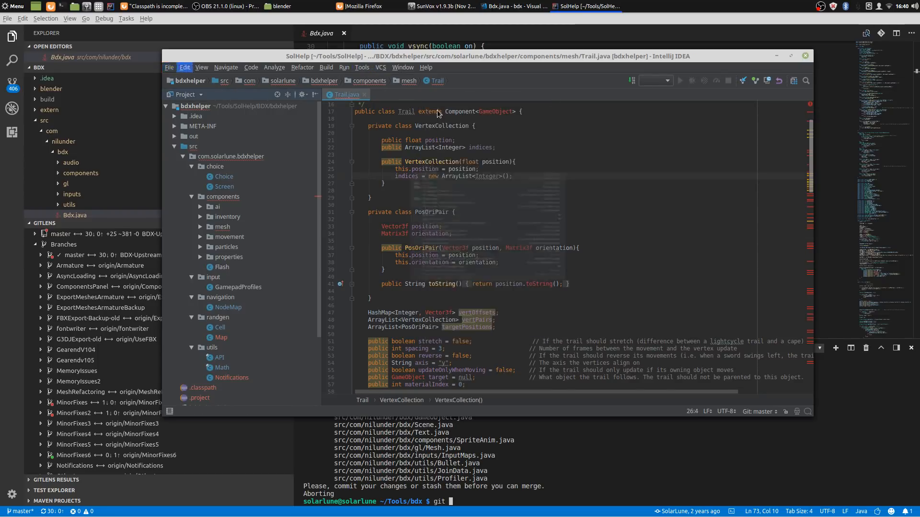
{"action": "mouse_move", "coordinate": [383, 72]}
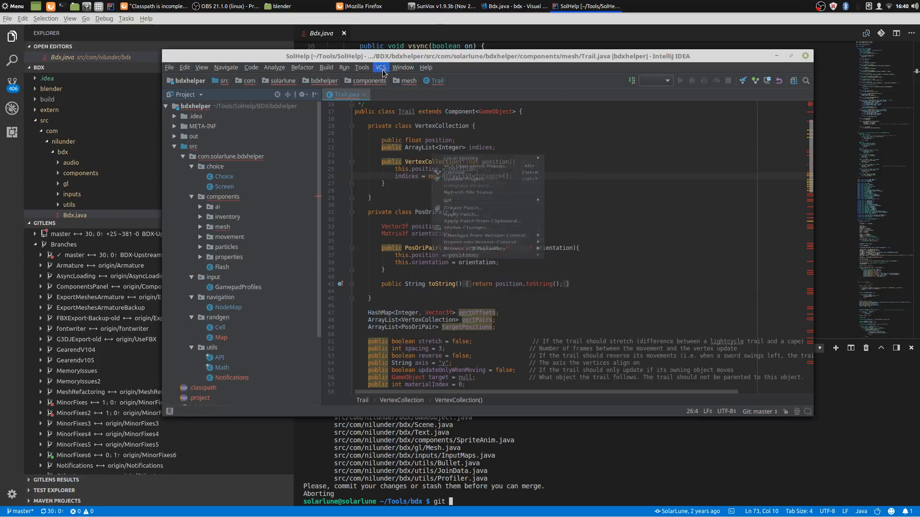
{"action": "mouse_move", "coordinate": [486, 199]}
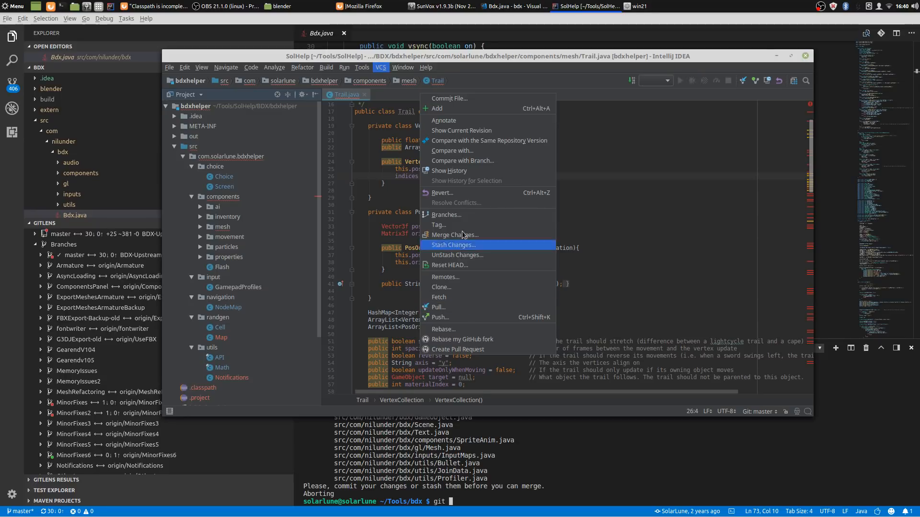
{"action": "left_click", "coordinate": [169, 69]}
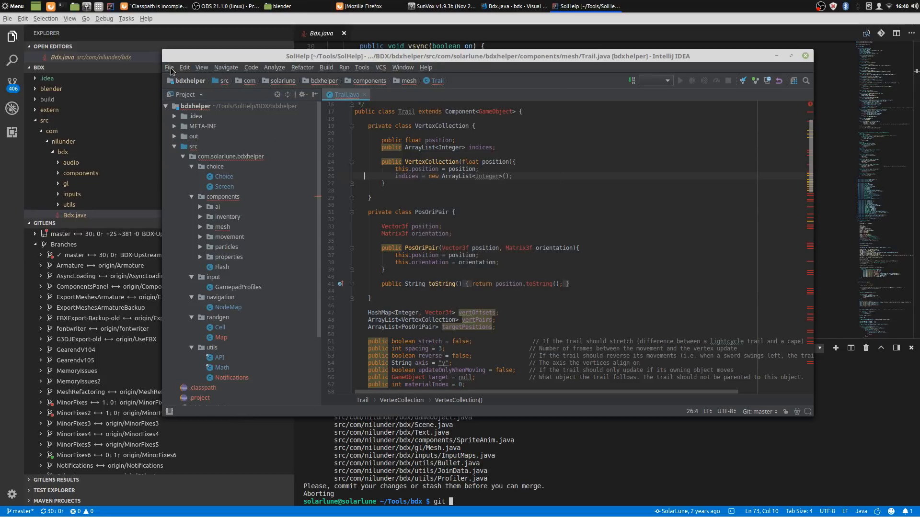
{"action": "left_click", "coordinate": [681, 178]}
- Switch to Visual Studio Code and try git revert all, git revert -all and git revert -c in the bdx terminal
{"action": "key", "text": "alt+Tab"}
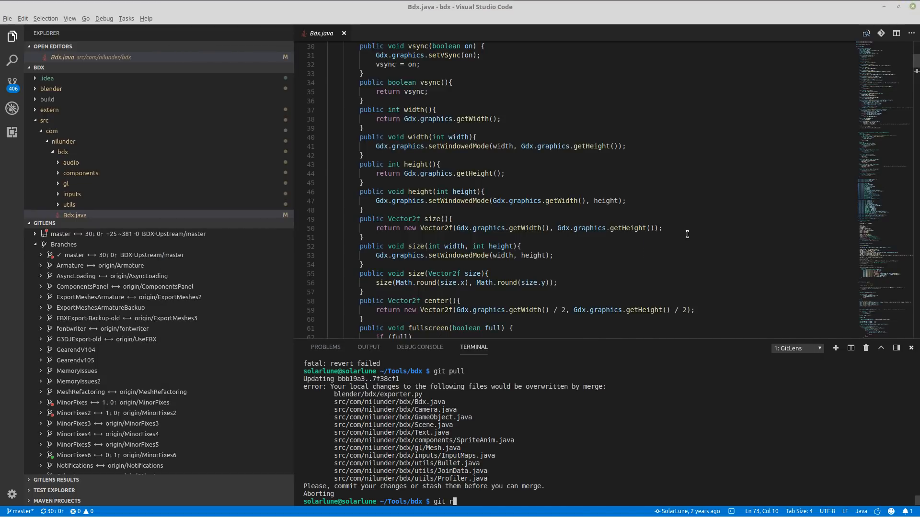
{"action": "type", "text": "evert all"}
{"action": "key", "text": "Return"}
{"action": "type", "text": "git rever"}
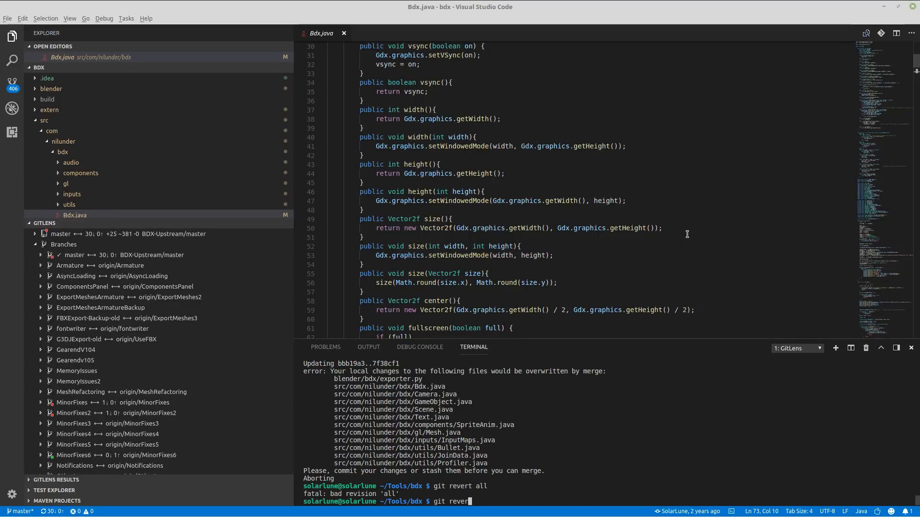
{"action": "type", "text": "t -all"}
{"action": "key", "text": "Return"}
{"action": "type", "text": "git re"}
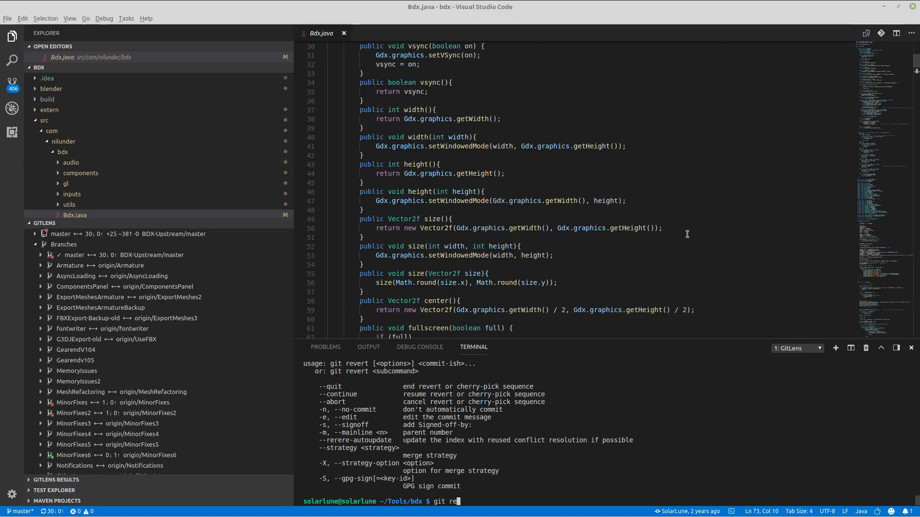
{"action": "type", "text": "vert -c"}
{"action": "key", "text": "Return"}
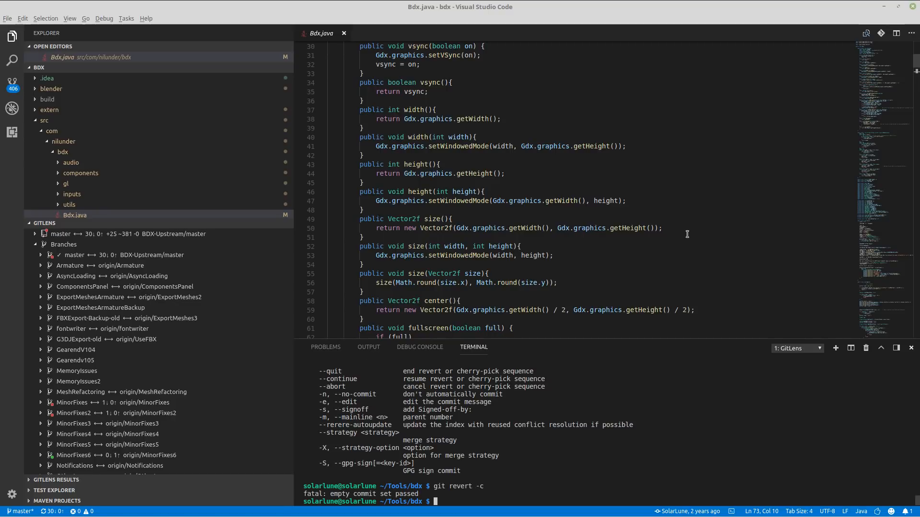
- Display the git revert usage in the terminal and try git revert master again
{"action": "type", "text": "git revert"}
{"action": "key", "text": "Return"}
{"action": "type", "text": "git revert mas"}
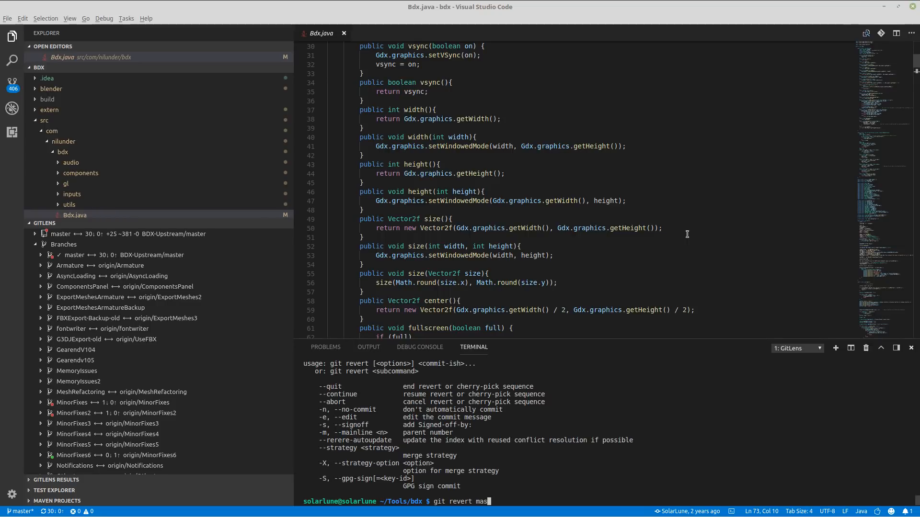
{"action": "type", "text": "ter"}
{"action": "key", "text": "Return"}
- Try to update bdx with git pull master, git pull "master" and plain git pull
{"action": "type", "text": "git pu"}
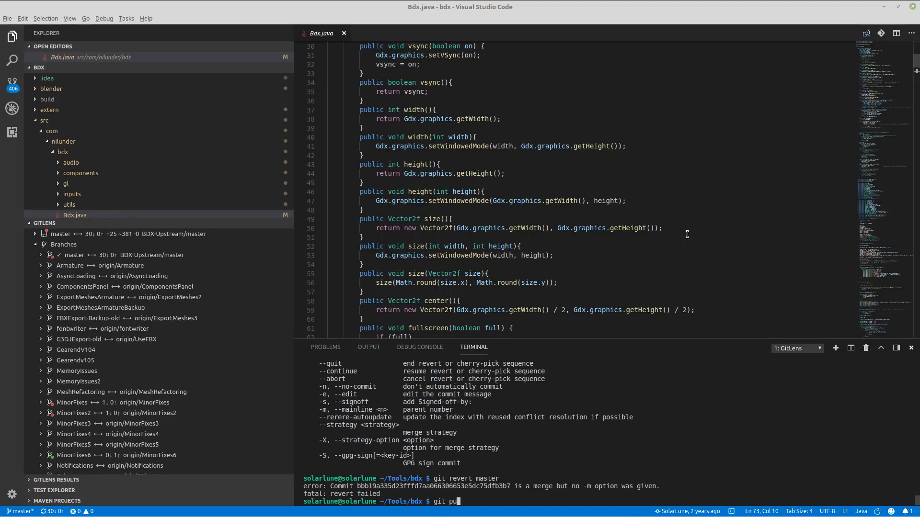
{"action": "type", "text": "ll master"}
{"action": "key", "text": "Return"}
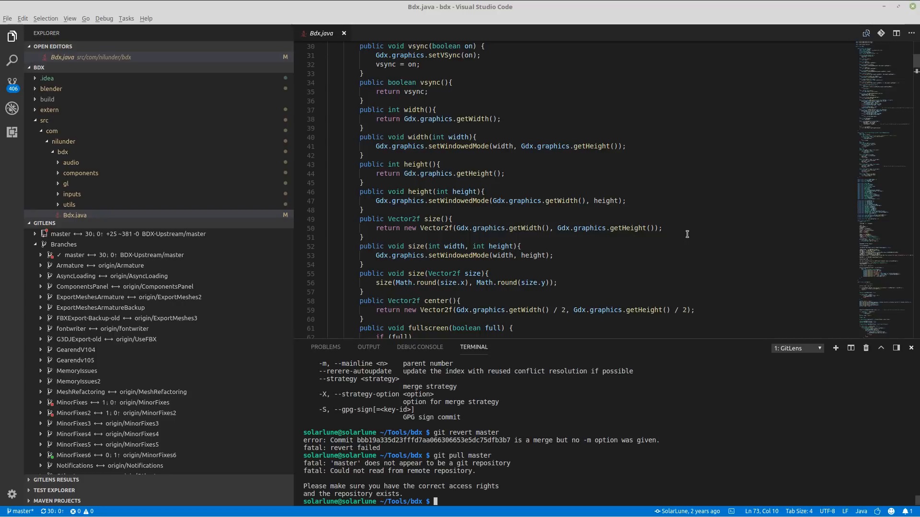
{"action": "type", "text": "git pull \"master\""}
{"action": "key", "text": "Return"}
{"action": "type", "text": "git "}
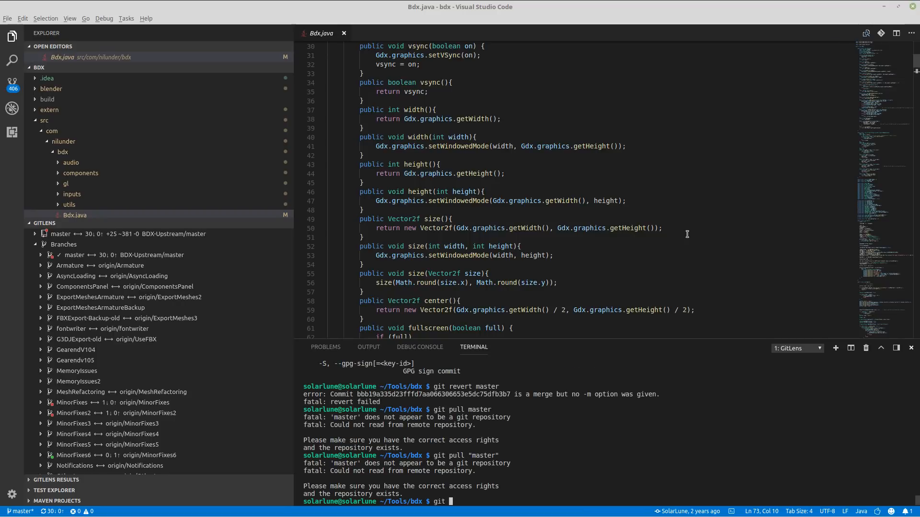
{"action": "type", "text": "pull"}
{"action": "key", "text": "Return"}
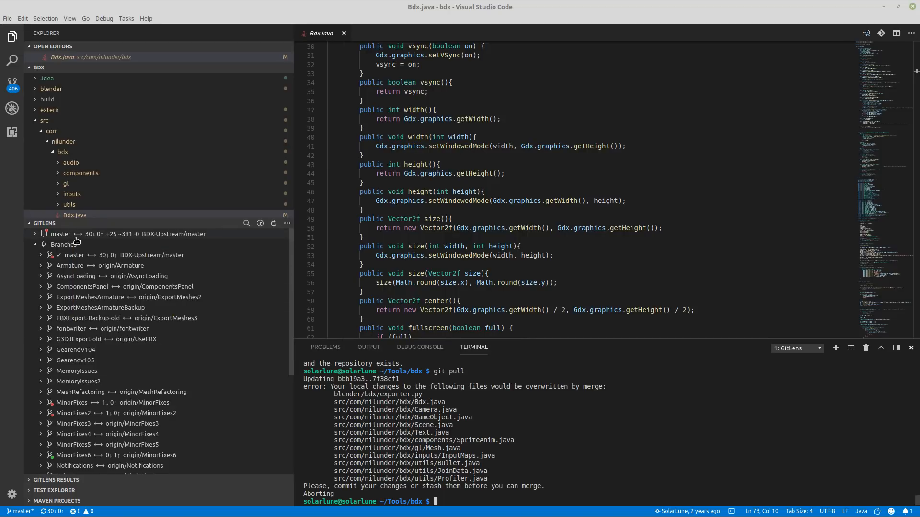
- Examine the GitLens commands for the master repository, its upstream commits and its changed files for a way to discard changes
{"action": "mouse_move", "coordinate": [103, 235]}
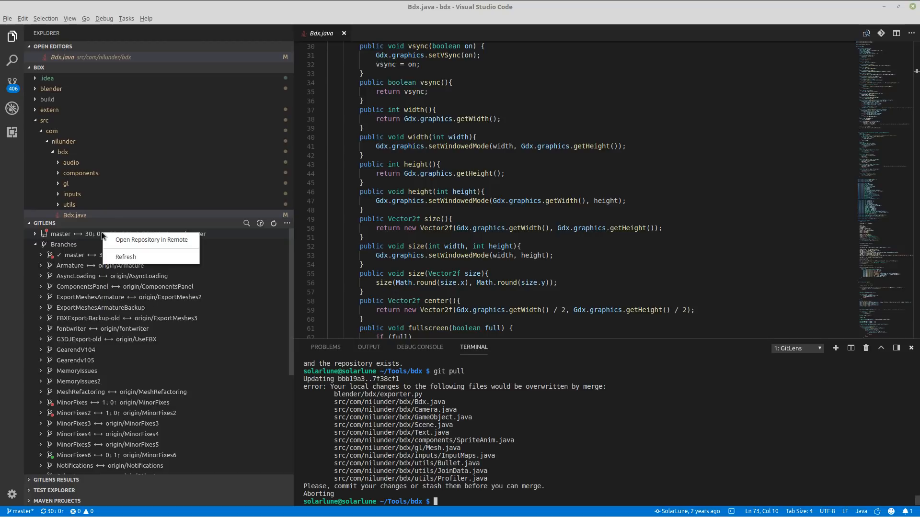
{"action": "left_click", "coordinate": [95, 236]}
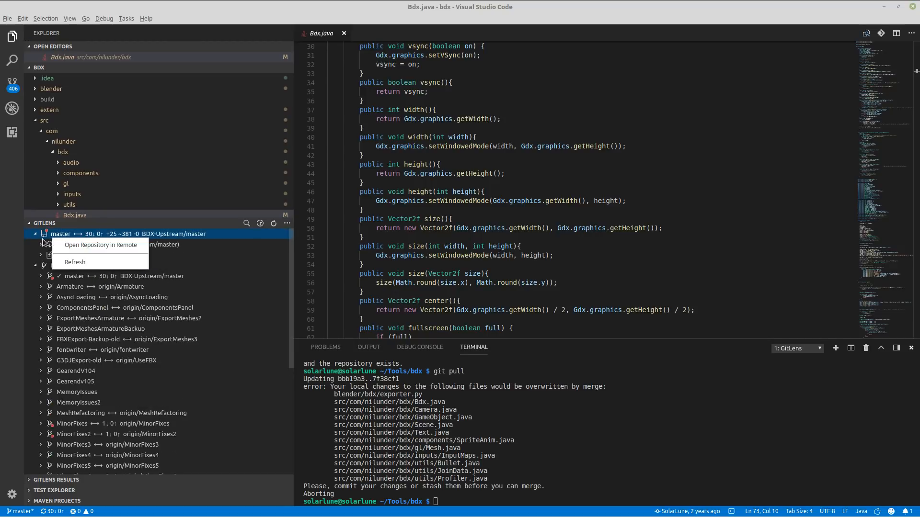
{"action": "right_click", "coordinate": [58, 245]}
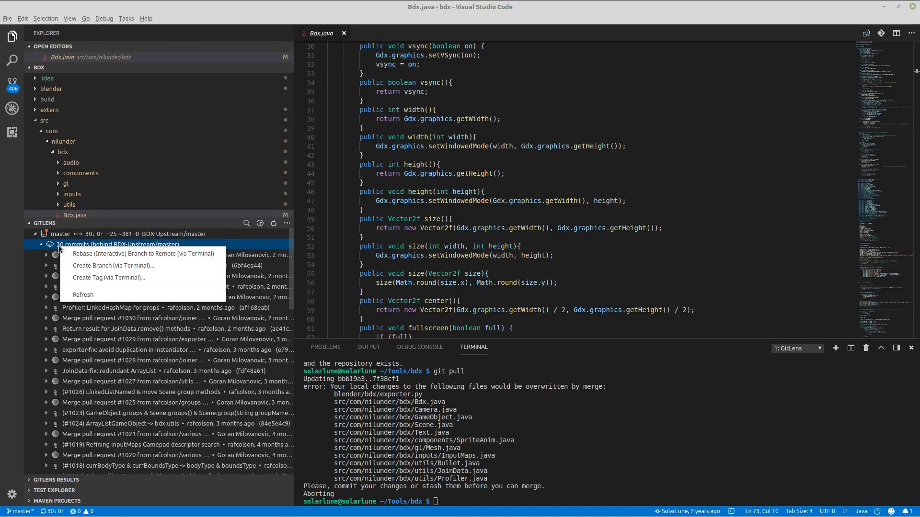
{"action": "left_click", "coordinate": [82, 295]}
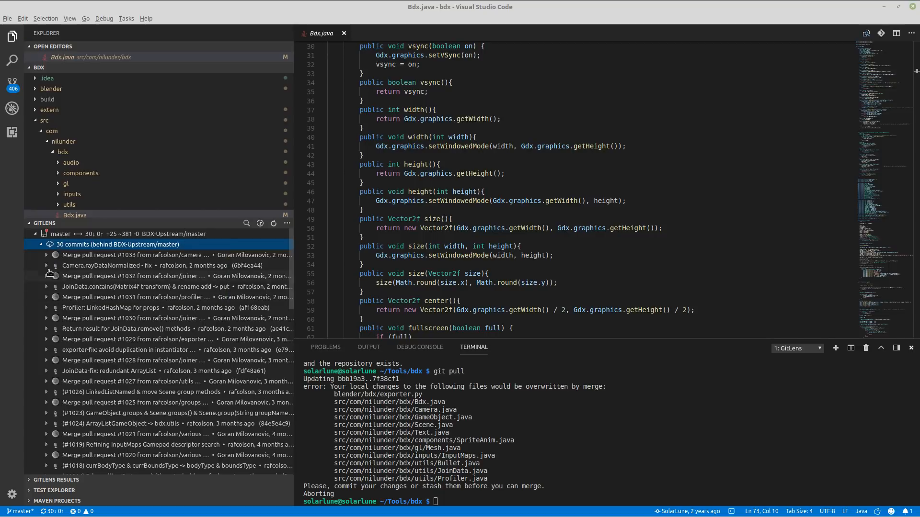
{"action": "left_click", "coordinate": [37, 247]}
{"action": "right_click", "coordinate": [55, 259]}
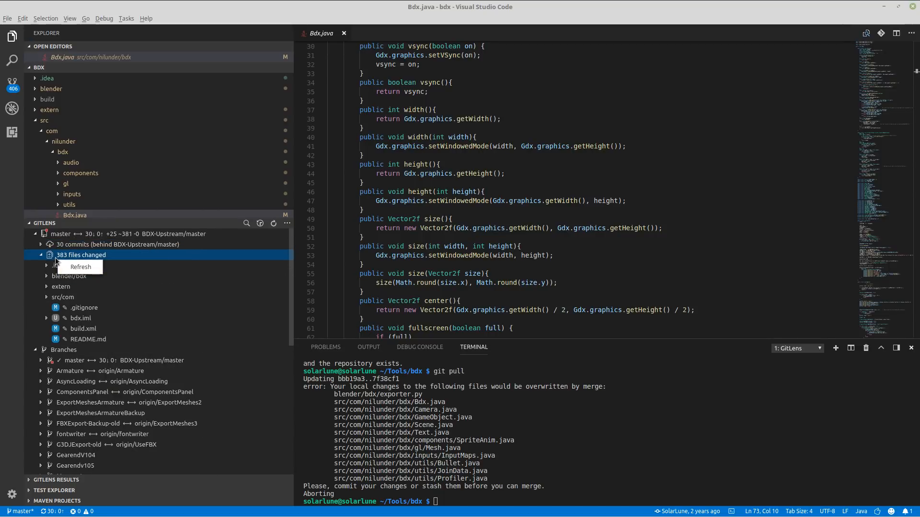
{"action": "key", "text": "Escape"}
{"action": "right_click", "coordinate": [74, 316]}
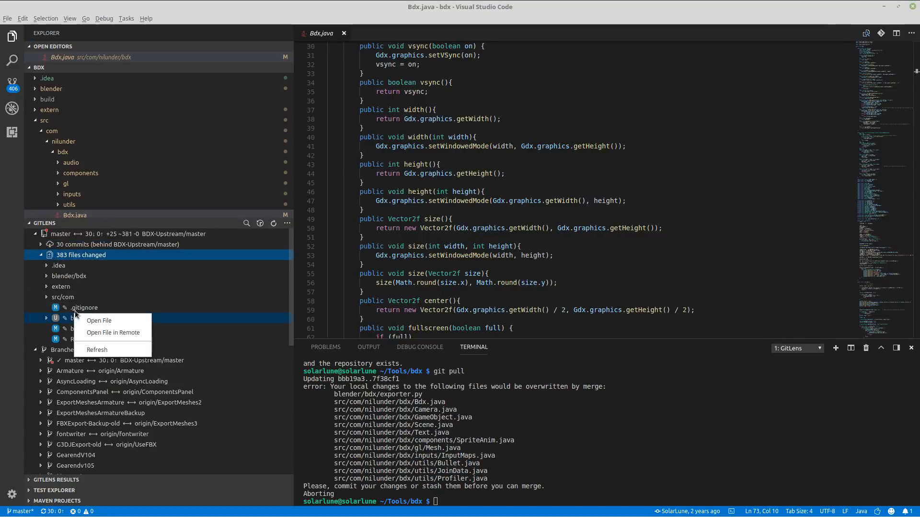
{"action": "right_click", "coordinate": [80, 302]}
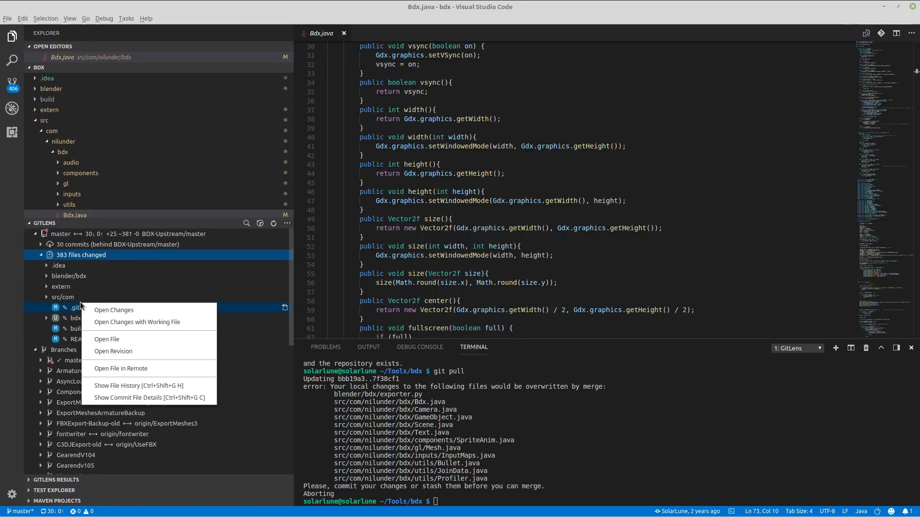
{"action": "key", "text": "Escape"}
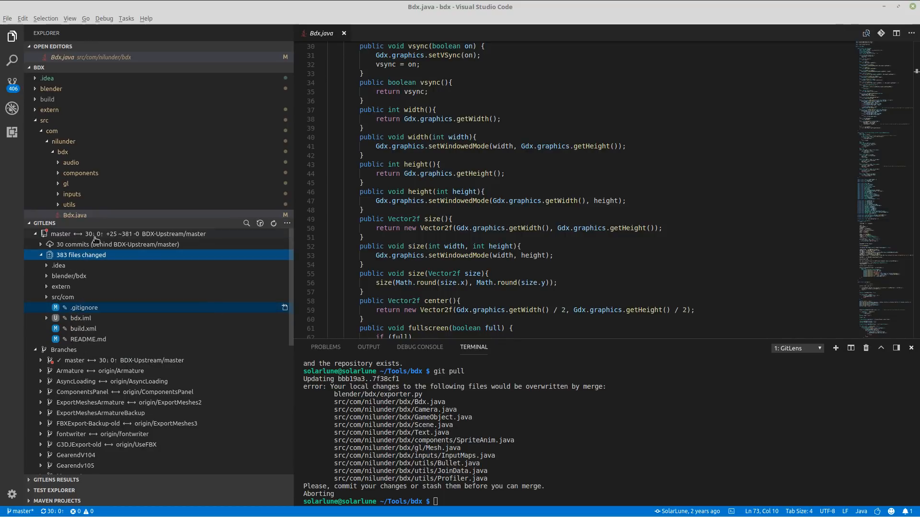
- Check the GitLens commands for the upstream commits and master repository, and bring up and dismiss the remote repository choices
{"action": "right_click", "coordinate": [90, 246]}
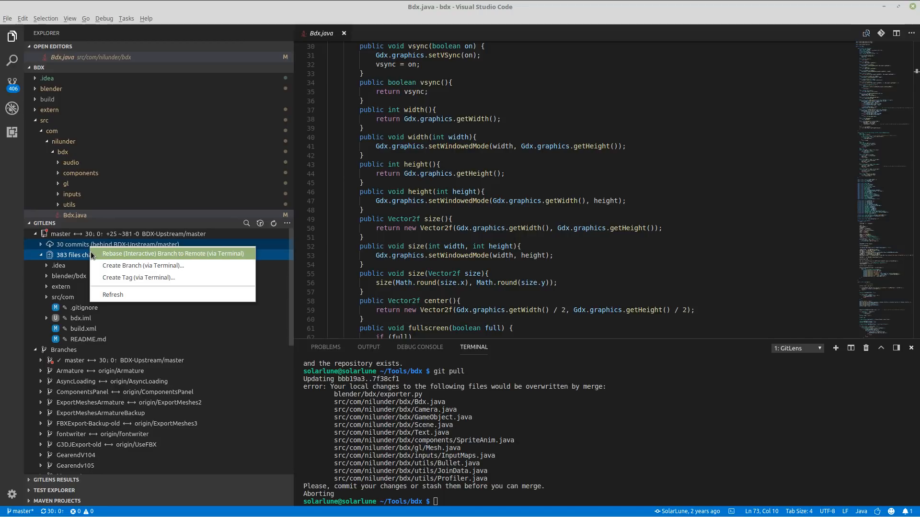
{"action": "left_click", "coordinate": [79, 235]}
{"action": "right_click", "coordinate": [80, 234]}
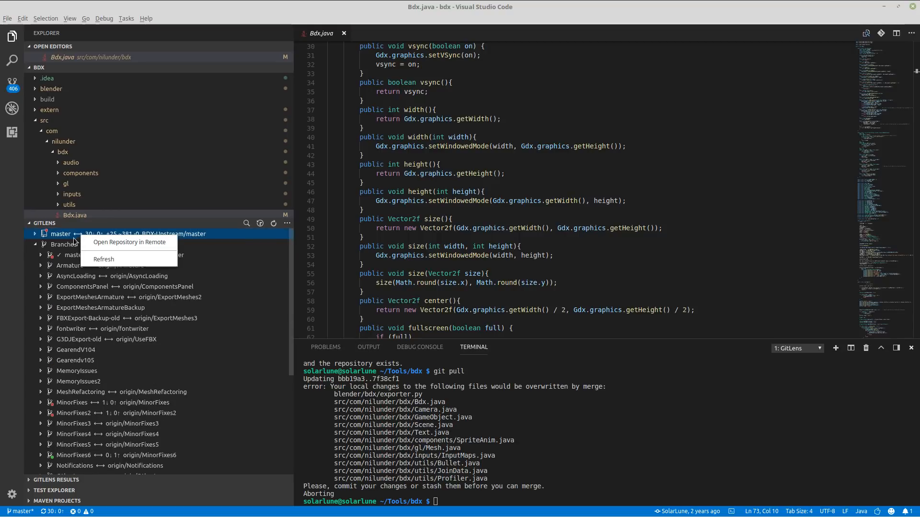
{"action": "left_click", "coordinate": [79, 235]}
{"action": "left_click", "coordinate": [79, 235]}
{"action": "left_click", "coordinate": [80, 235]}
{"action": "right_click", "coordinate": [80, 236]}
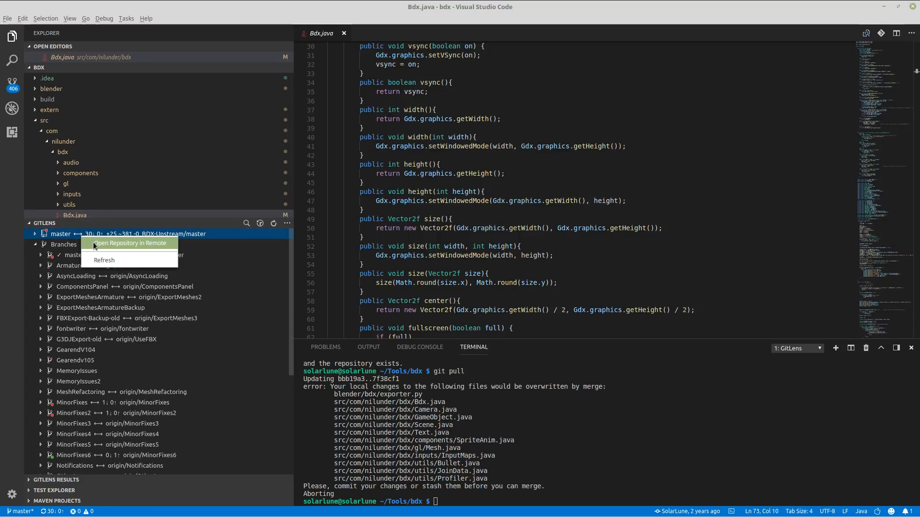
{"action": "left_click", "coordinate": [94, 244]}
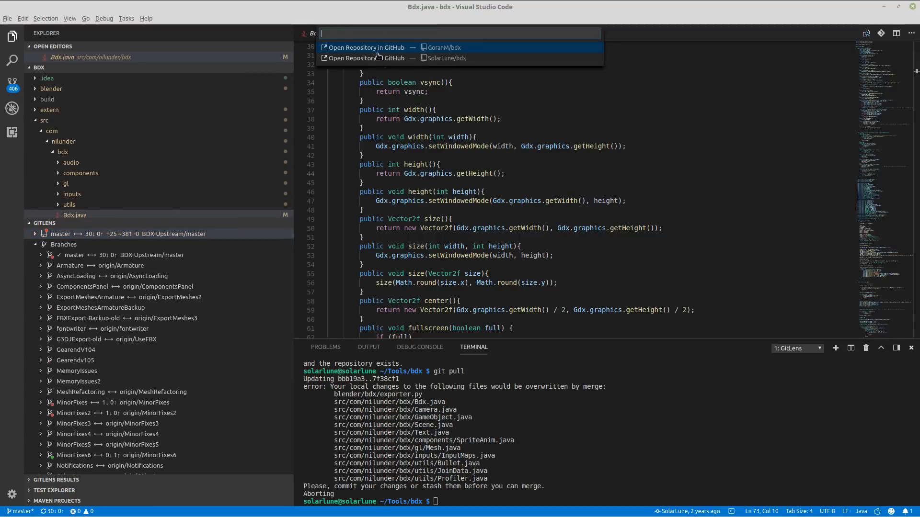
{"action": "left_click", "coordinate": [446, 119]}
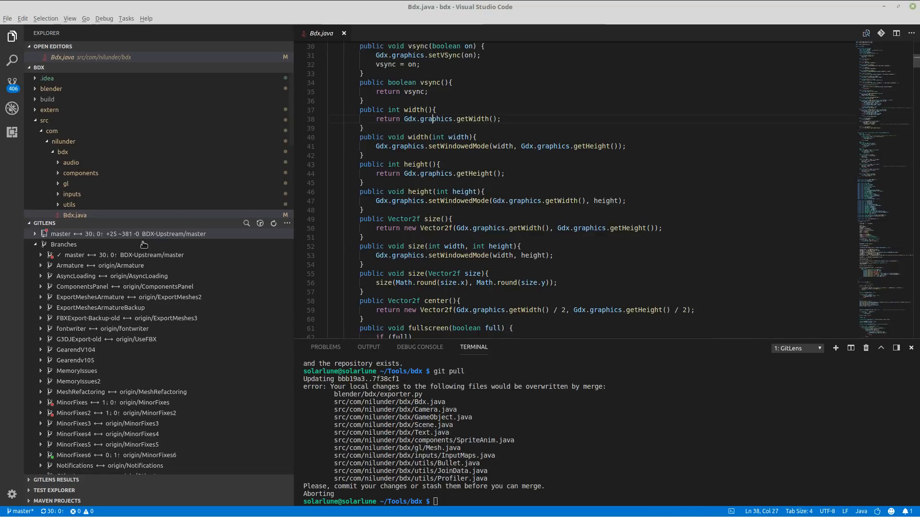
- Try an interactive rebase of the branch onto BDX-Upstream/master from the GitLens commits entry
{"action": "left_click", "coordinate": [98, 237]}
{"action": "left_click", "coordinate": [99, 255]}
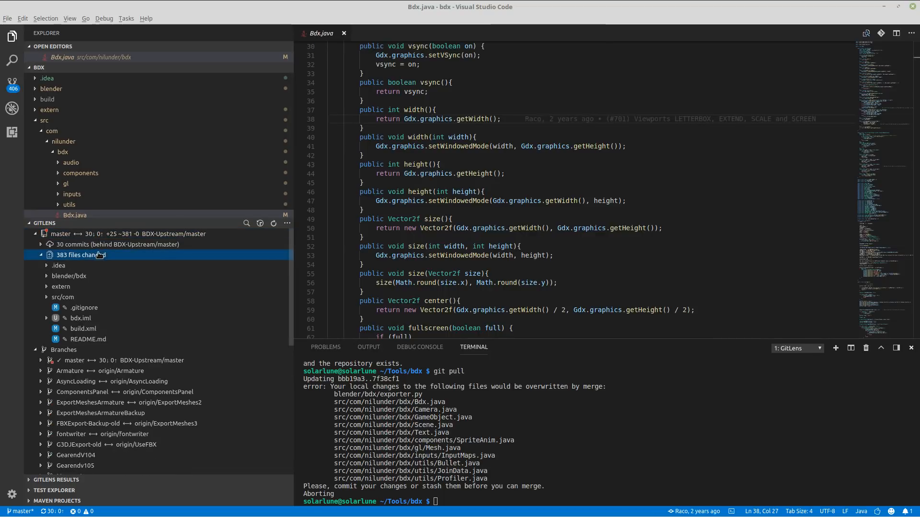
{"action": "left_click", "coordinate": [108, 243]}
{"action": "right_click", "coordinate": [108, 243]}
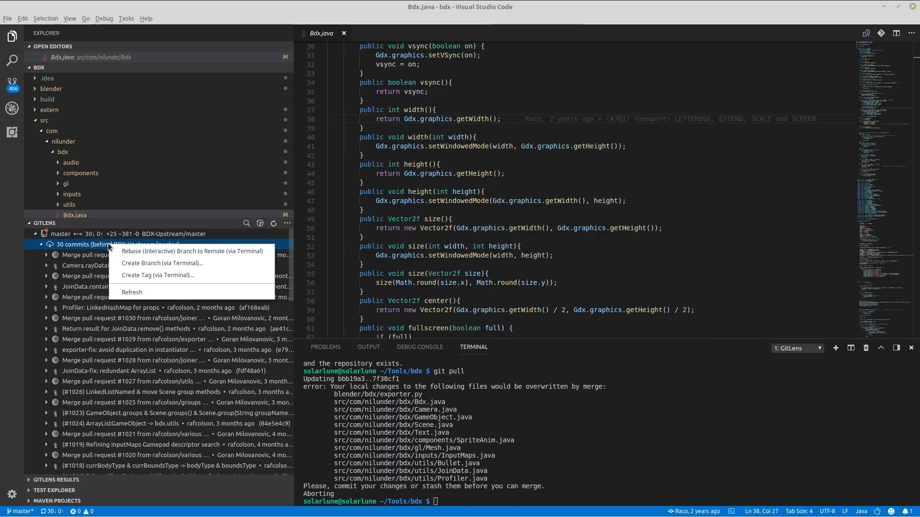
{"action": "left_click", "coordinate": [134, 250]}
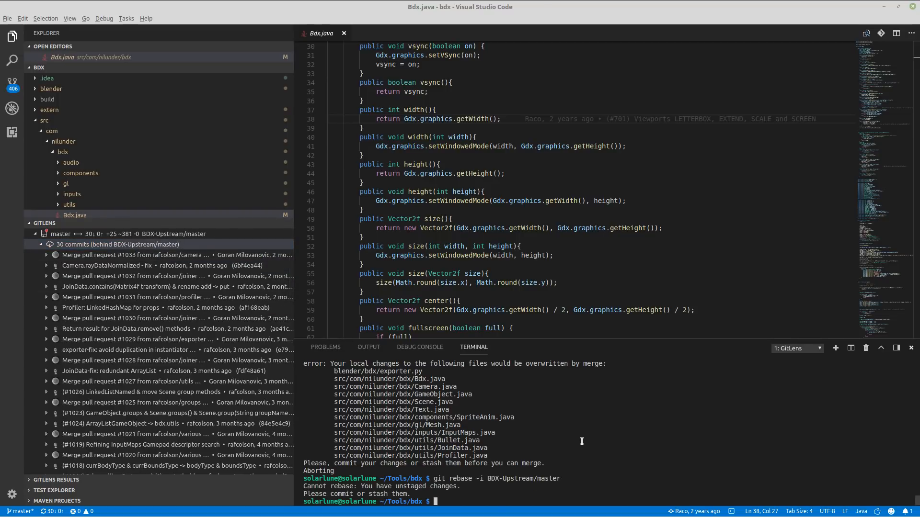
- Rework the recalled rebase command into git stash and try to stash the local changes
{"action": "key", "text": "Up"}
{"action": "key", "text": "BackSpace"}
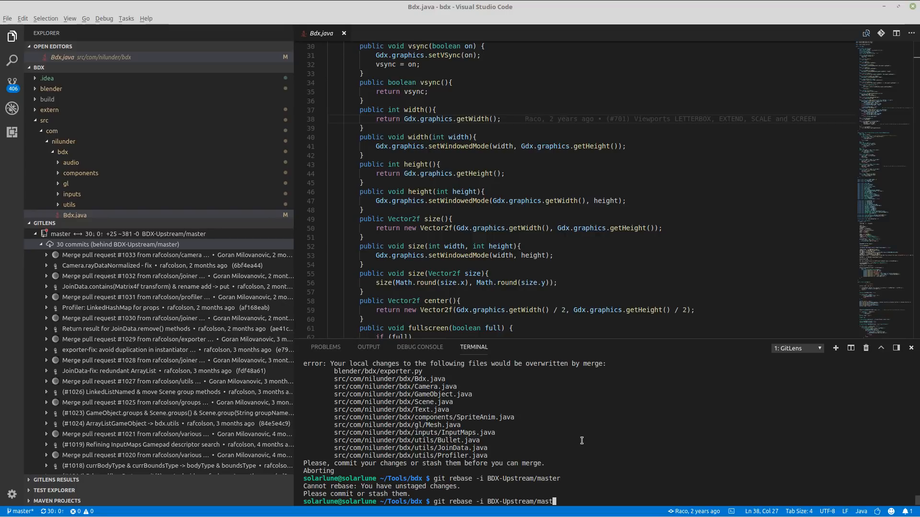
{"action": "key", "text": "BackSpace"}
{"action": "key", "text": "BackSpace"}
{"action": "key", "text": "BackSpace"}
{"action": "key", "text": "BackSpace"}
{"action": "key", "text": "BackSpace"}
{"action": "key", "text": "BackSpace"}
{"action": "key", "text": "BackSpace"}
{"action": "key", "text": "BackSpace"}
{"action": "key", "text": "BackSpace"}
{"action": "key", "text": "BackSpace"}
{"action": "key", "text": "BackSpace"}
{"action": "key", "text": "BackSpace"}
{"action": "key", "text": "BackSpace"}
{"action": "key", "text": "BackSpace"}
{"action": "key", "text": "BackSpace"}
{"action": "key", "text": "BackSpace"}
{"action": "key", "text": "BackSpace"}
{"action": "key", "text": "BackSpace"}
{"action": "key", "text": "BackSpace"}
{"action": "key", "text": "BackSpace"}
{"action": "type", "text": "stash"}
{"action": "key", "text": "Return"}
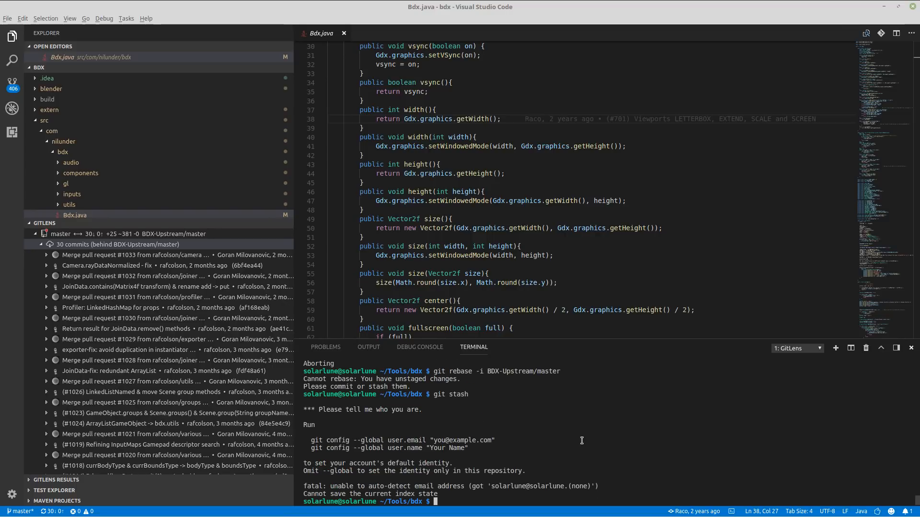
- Change the recalled stash command to git revert and run it without arguments
{"action": "key", "text": "Up"}
{"action": "key", "text": "BackSpace"}
{"action": "key", "text": "BackSpace"}
{"action": "key", "text": "BackSpace"}
{"action": "key", "text": "BackSpace"}
{"action": "key", "text": "BackSpace"}
{"action": "type", "text": "revert"}
{"action": "key", "text": "Return"}
- Collapse the upstream commits list and look through the changed files, including the .idea folder, in GitLens
{"action": "left_click", "coordinate": [41, 245]}
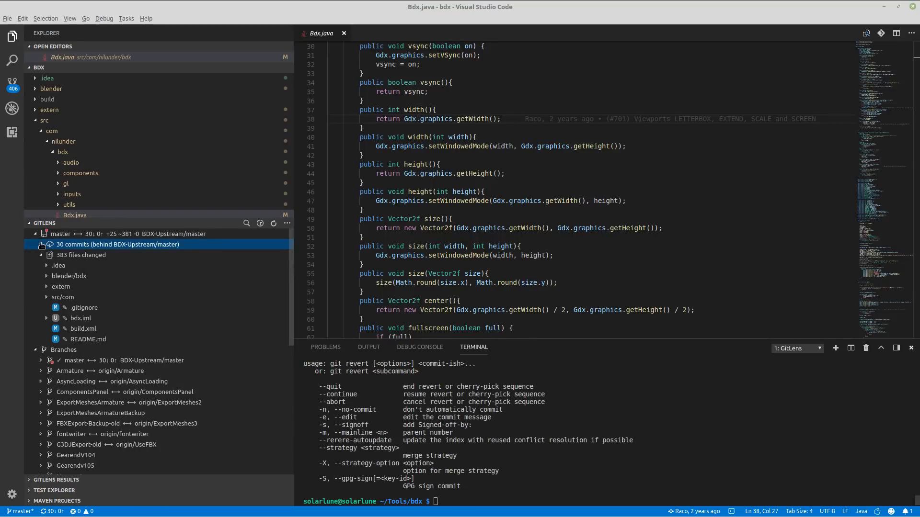
{"action": "left_click", "coordinate": [67, 256]}
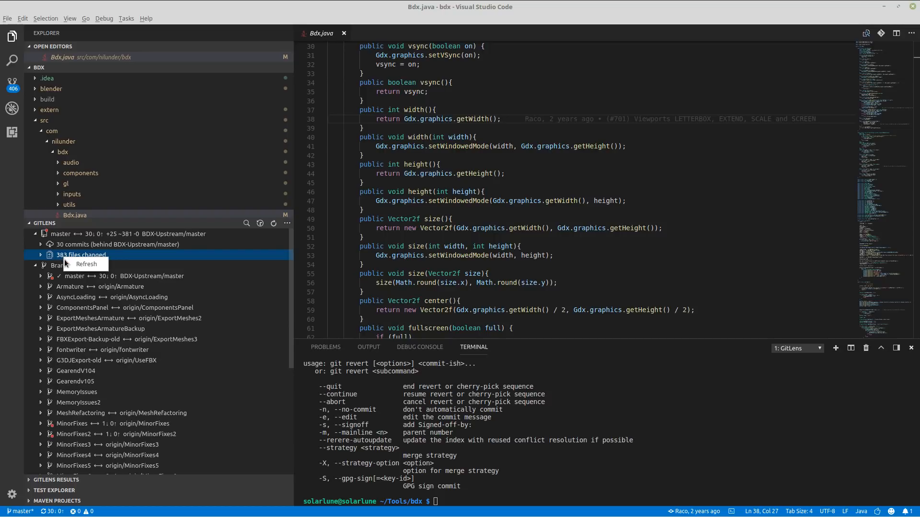
{"action": "left_click", "coordinate": [62, 255]}
{"action": "left_click", "coordinate": [77, 266]}
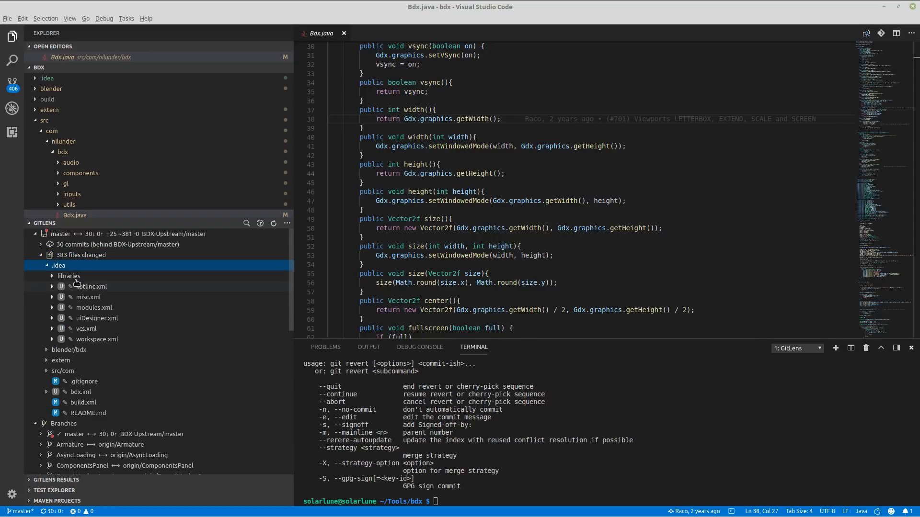
{"action": "left_click", "coordinate": [47, 266]}
- Compare README.md between HEAD and the working tree, close the duplicate comparison, and check the file's GitLens commands
{"action": "left_click", "coordinate": [88, 340]}
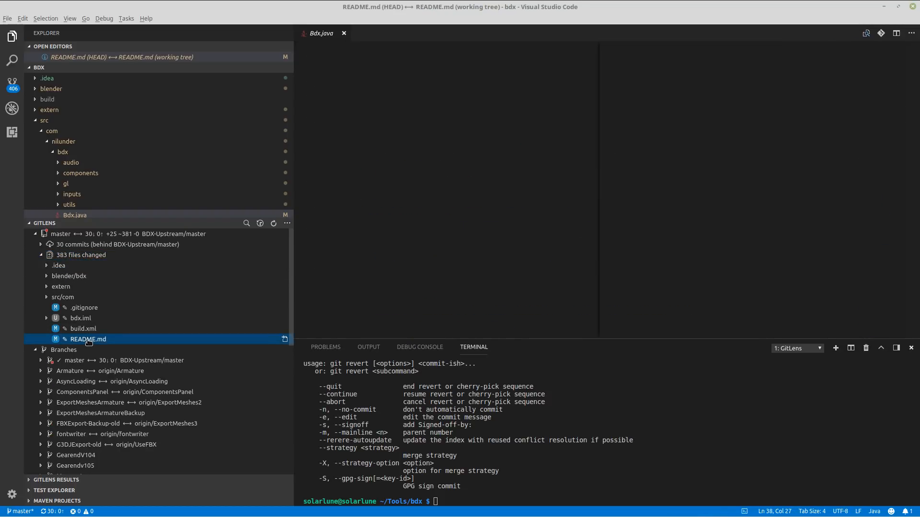
{"action": "right_click", "coordinate": [89, 341]}
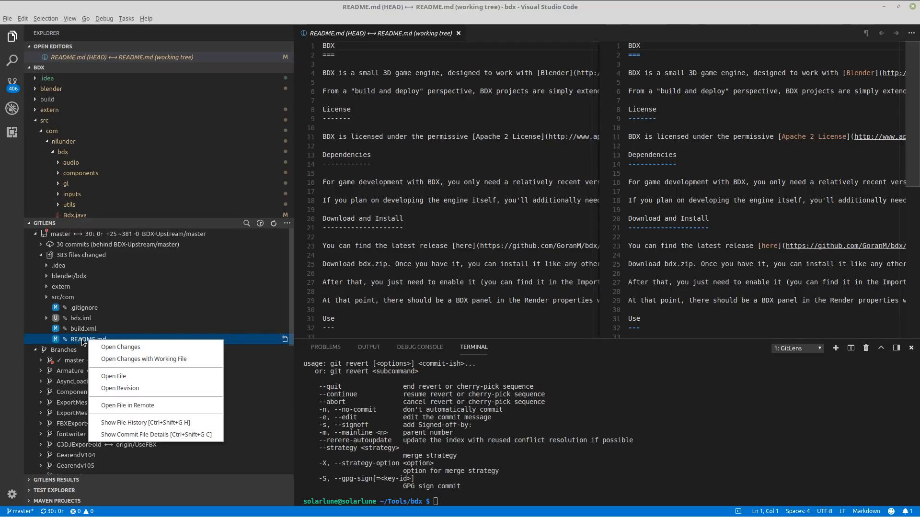
{"action": "left_click", "coordinate": [112, 349]}
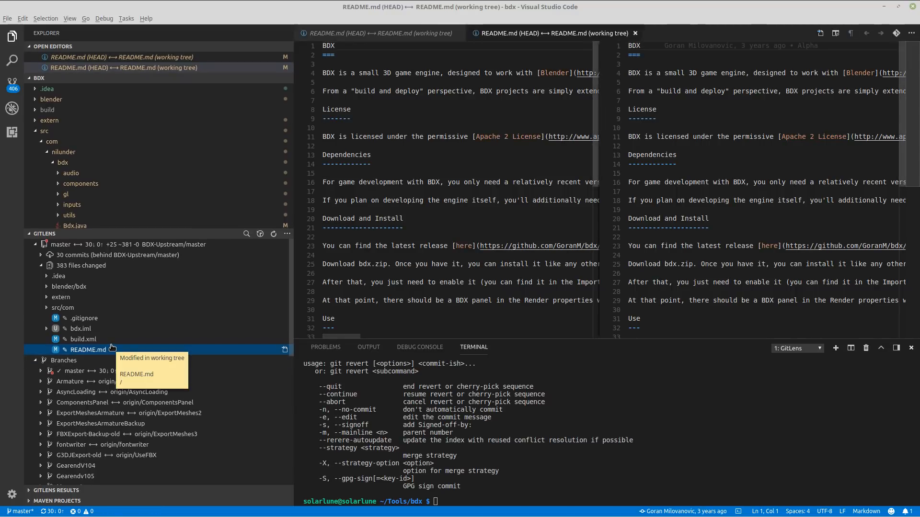
{"action": "left_click", "coordinate": [636, 33]}
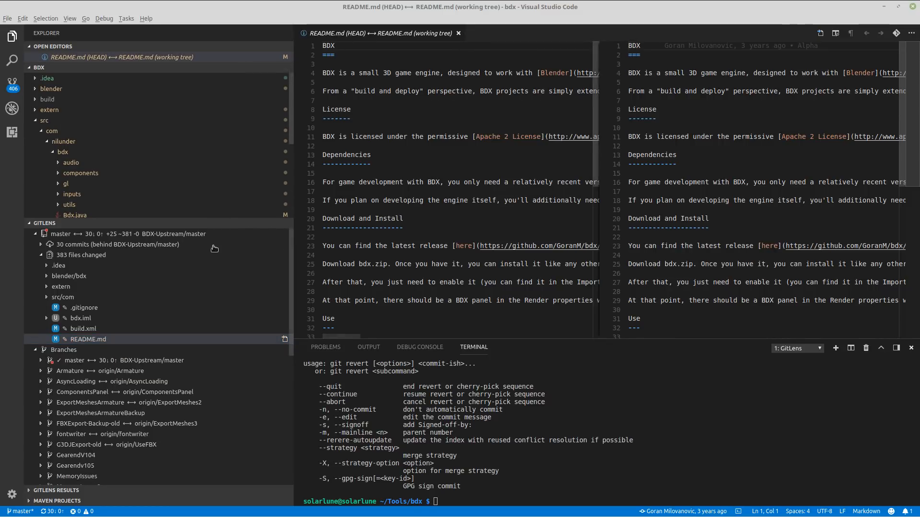
{"action": "right_click", "coordinate": [108, 344]}
{"action": "key", "text": "Escape"}
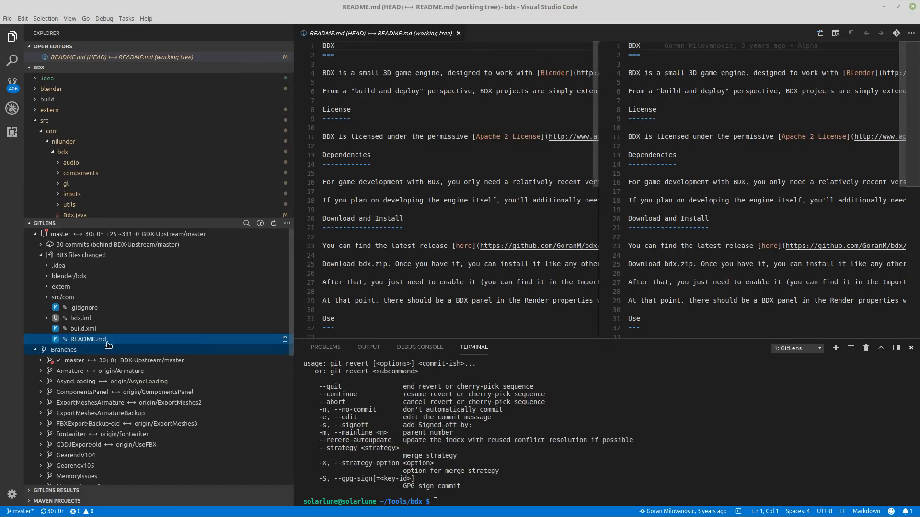
- Discard all uncommitted changes to tracked files in the bdx repository with git reset --hard
{"action": "right_click", "coordinate": [108, 341]}
{"action": "key", "text": "Escape"}
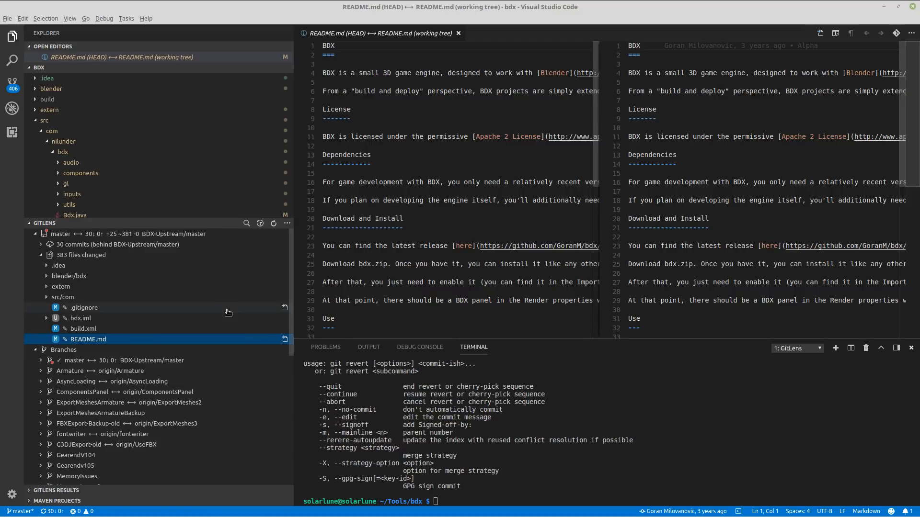
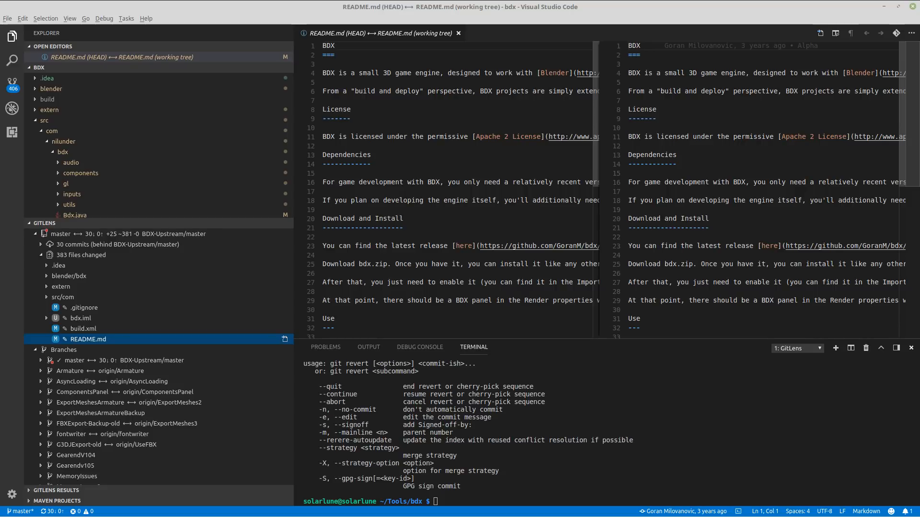
{"action": "left_click", "coordinate": [668, 438]}
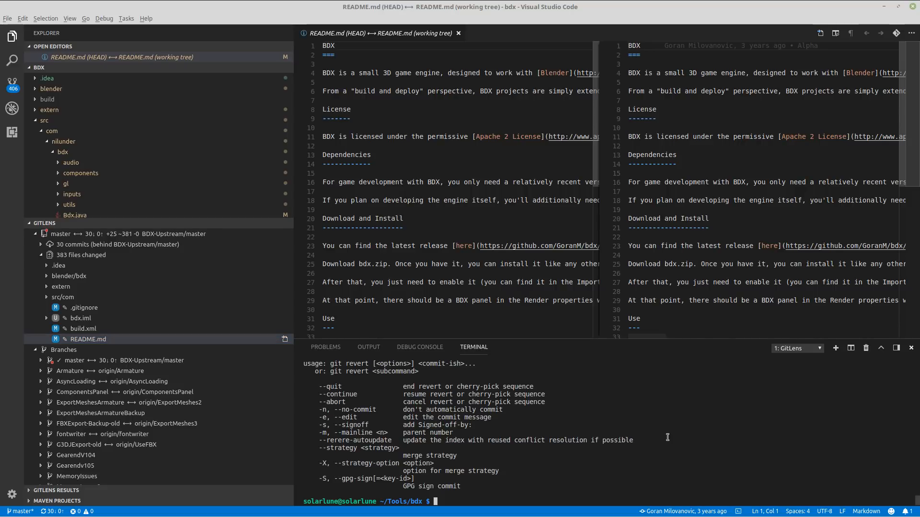
{"action": "type", "text": "git reset -hard"}
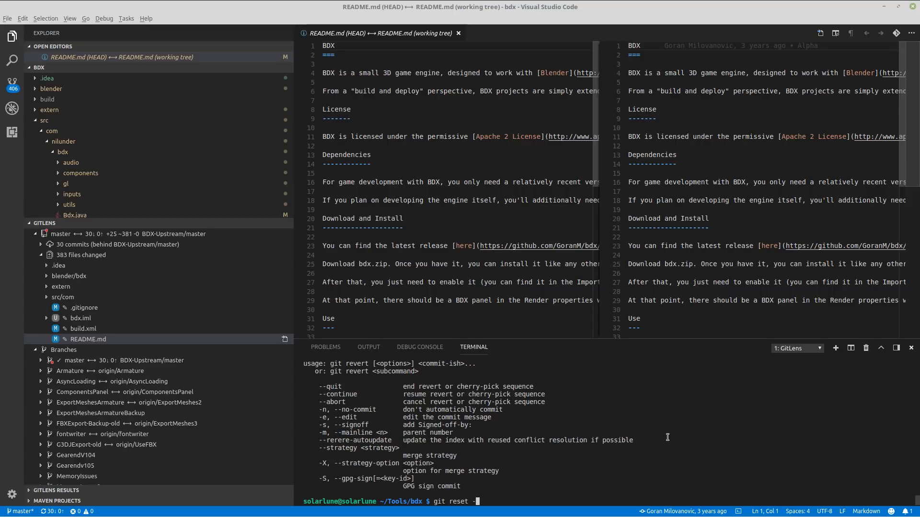
{"action": "key", "text": "Return"}
{"action": "key", "text": "Up"}
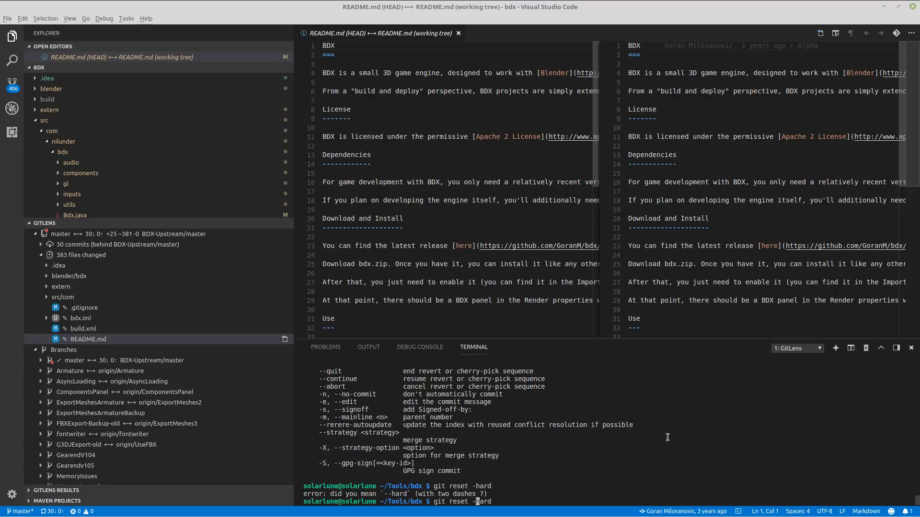
{"action": "type", "text": "-"}
{"action": "key", "text": "Return"}
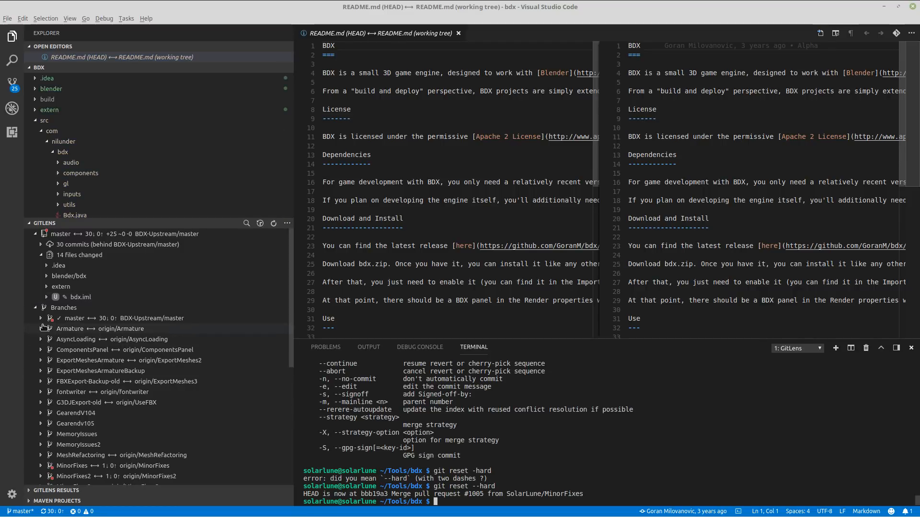
- Update the master branch with git pull and review the list of changed files in the output
{"action": "type", "text": "gi"}
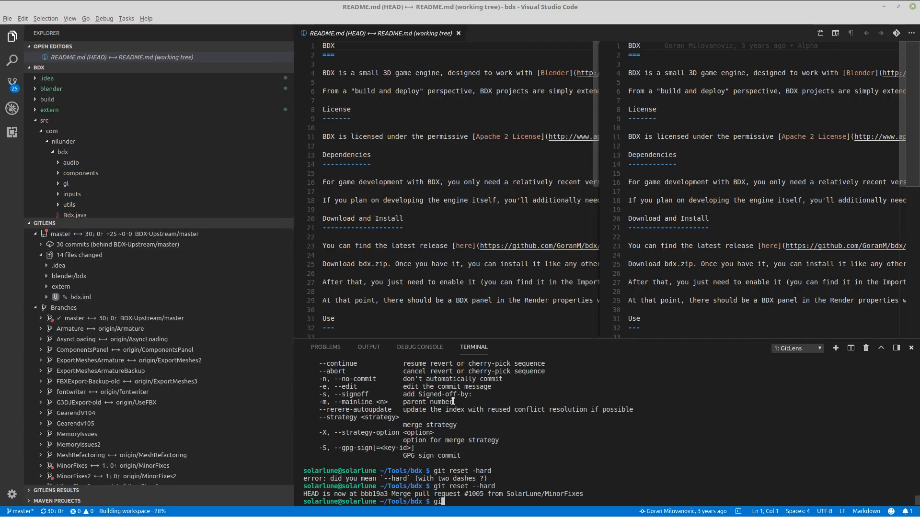
{"action": "type", "text": "t pull"}
{"action": "key", "text": "Return"}
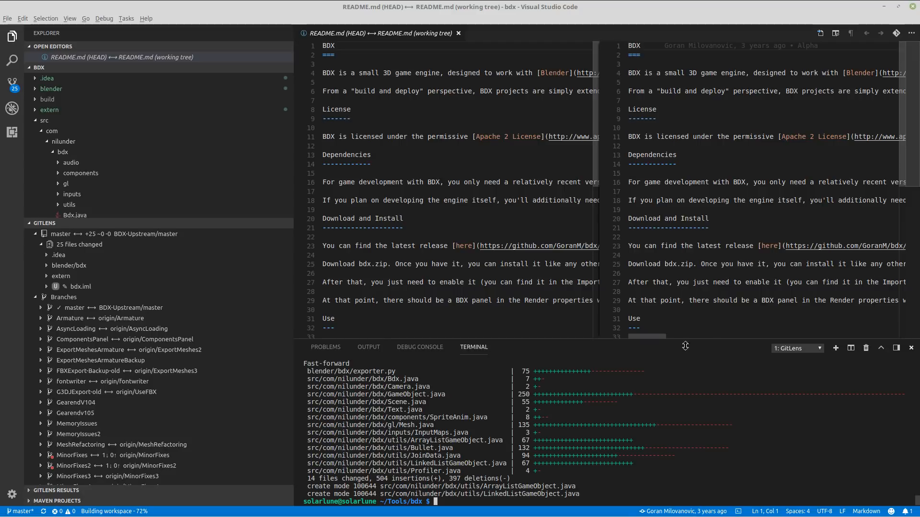
{"action": "scroll", "coordinate": [384, 426], "scroll_direction": "up", "scroll_amount": 5}
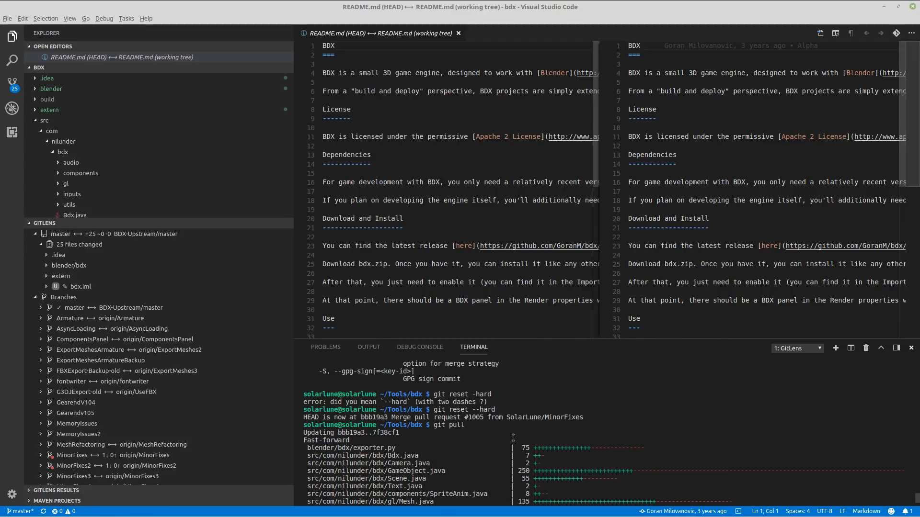
{"action": "scroll", "coordinate": [390, 443], "scroll_direction": "down", "scroll_amount": 5}
{"action": "scroll", "coordinate": [397, 440], "scroll_direction": "up", "scroll_amount": 4}
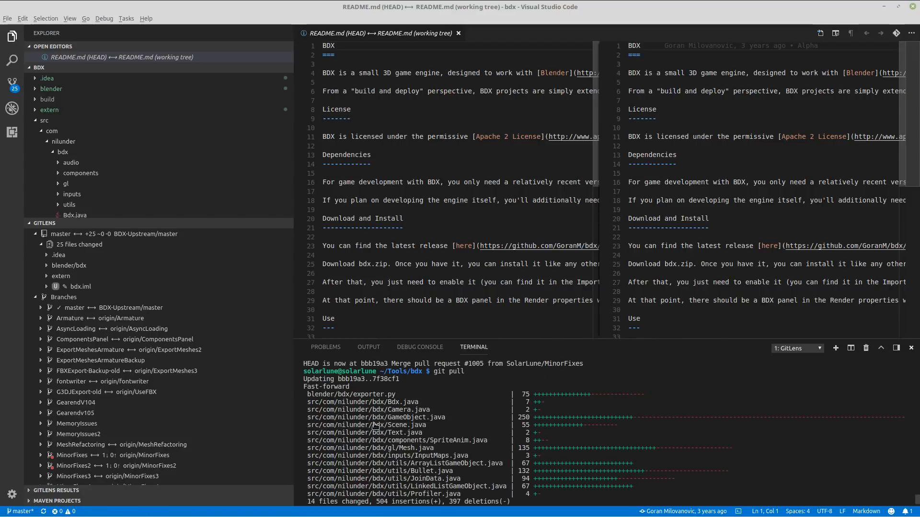
{"action": "scroll", "coordinate": [421, 419], "scroll_direction": "down", "scroll_amount": 4}
- Try running ant in the bdx folder, and install the ant package through apt with sudo
{"action": "type", "text": "ant"}
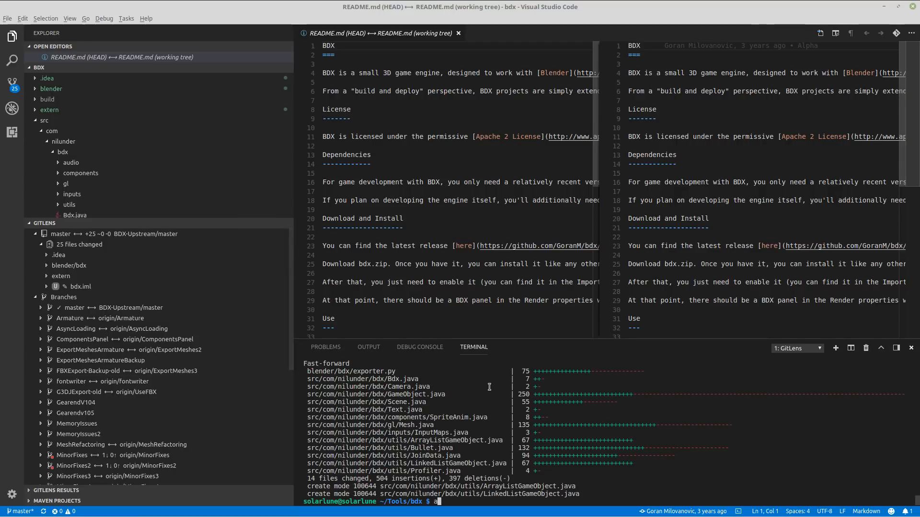
{"action": "key", "text": "Return"}
{"action": "type", "text": "s"}
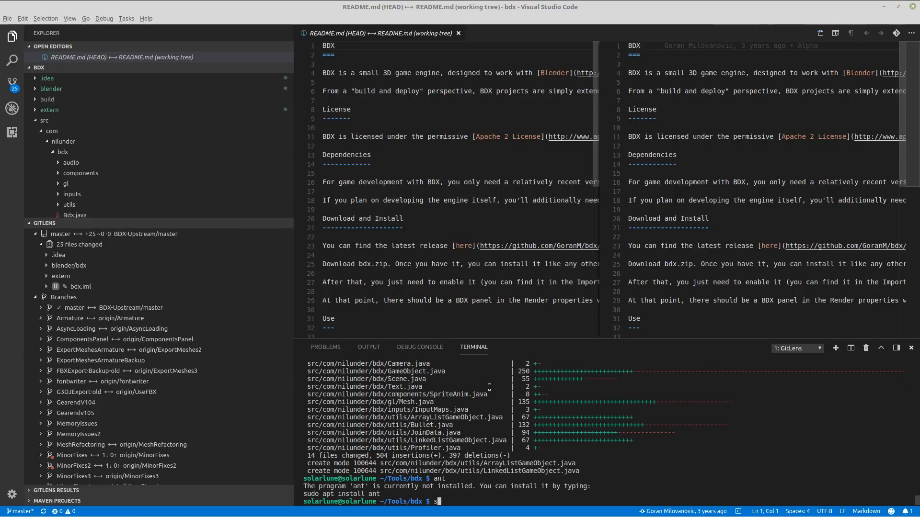
{"action": "type", "text": "ud ao"}
{"action": "type", "text": "apt install ant"}
{"action": "key", "text": "Return"}
{"action": "key", "text": "Return"}
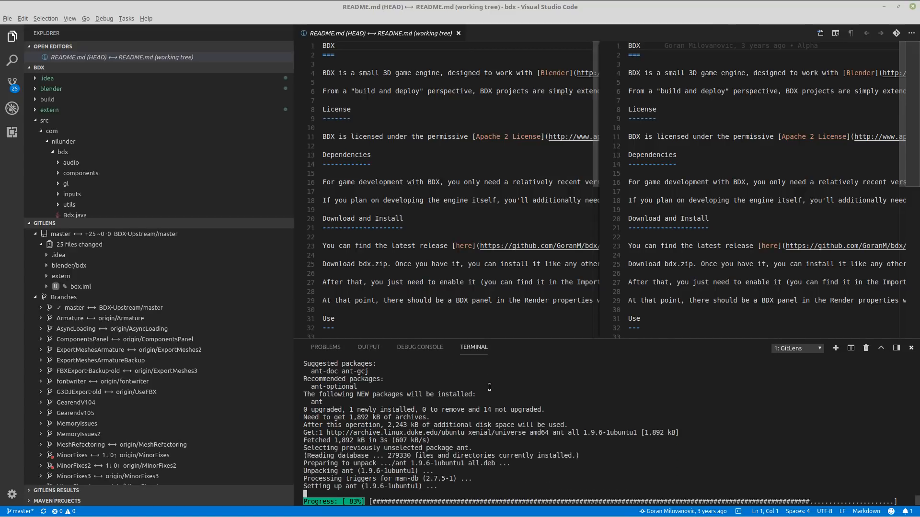
- Clear the old bdx build with ant clean and rebuild the project with ant
{"action": "type", "text": "ant clean"}
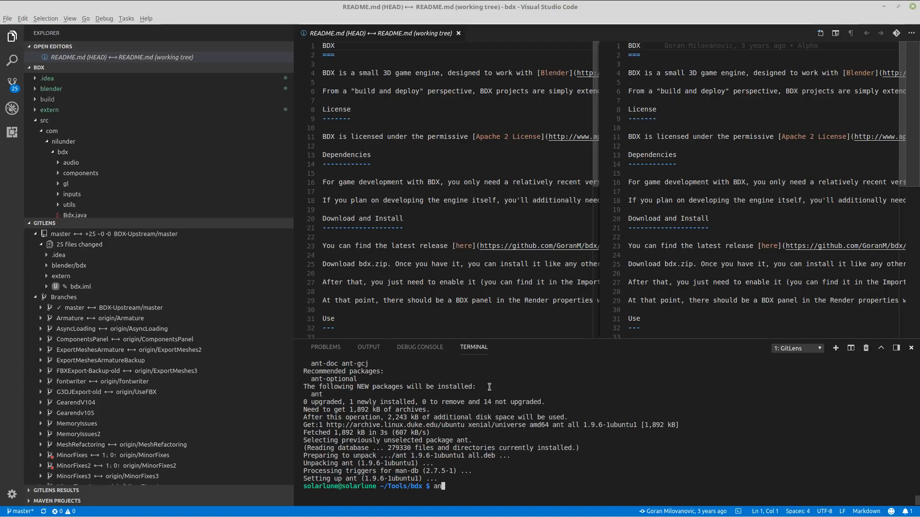
{"action": "key", "text": "Return"}
{"action": "type", "text": "ant"}
{"action": "key", "text": "Return"}
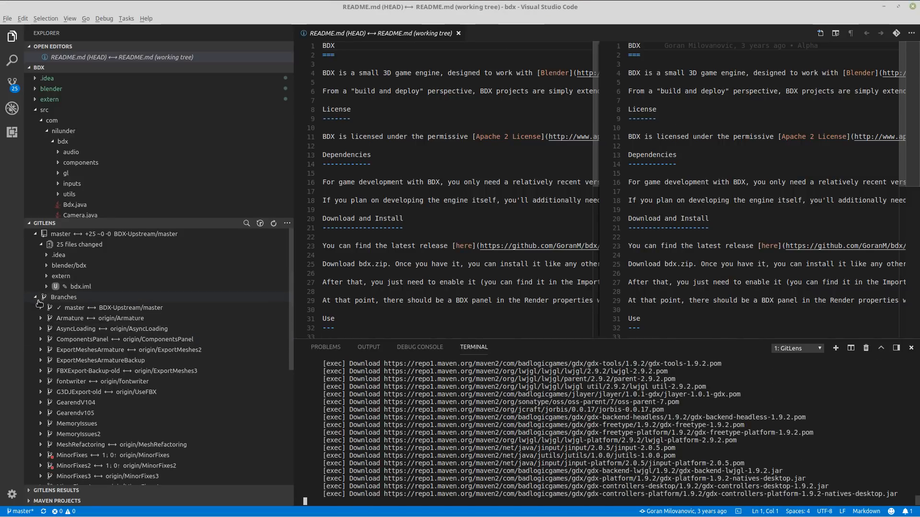
- Collapse the changed files list, expand the AsyncLoading branch's commits in GitLens, and widen the side bar to read them
{"action": "left_click", "coordinate": [36, 298]}
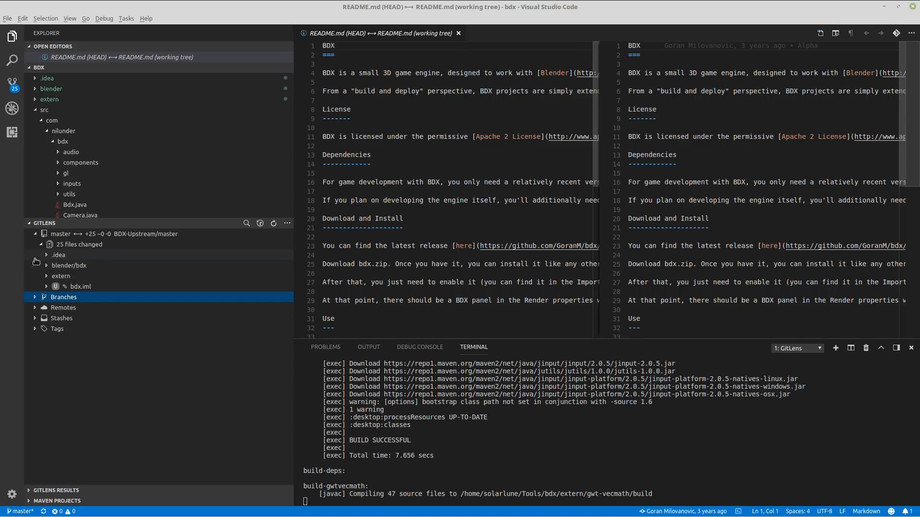
{"action": "left_click", "coordinate": [41, 244]}
{"action": "left_click", "coordinate": [36, 255]}
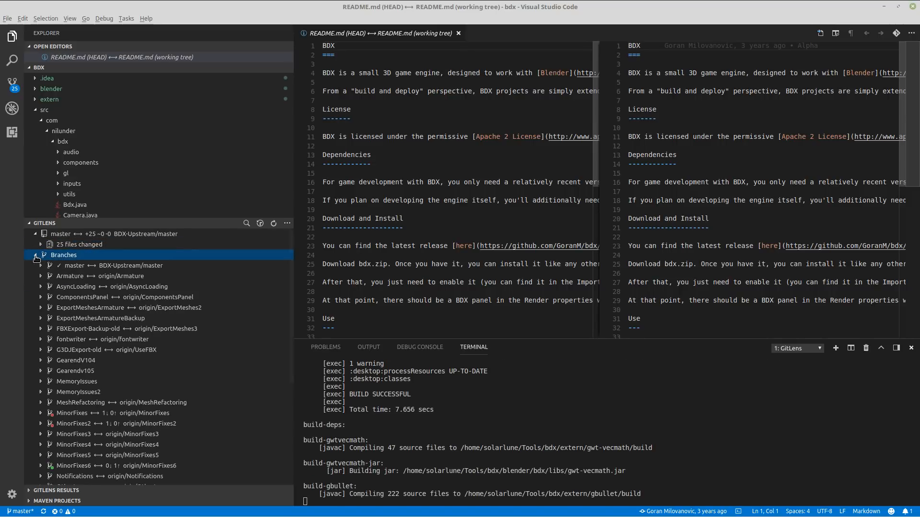
{"action": "left_click", "coordinate": [42, 277]}
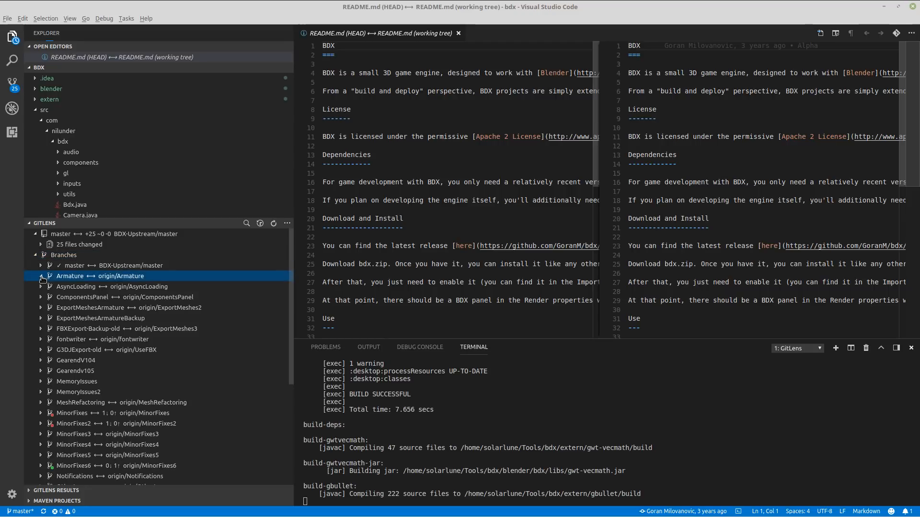
{"action": "left_click", "coordinate": [42, 276]}
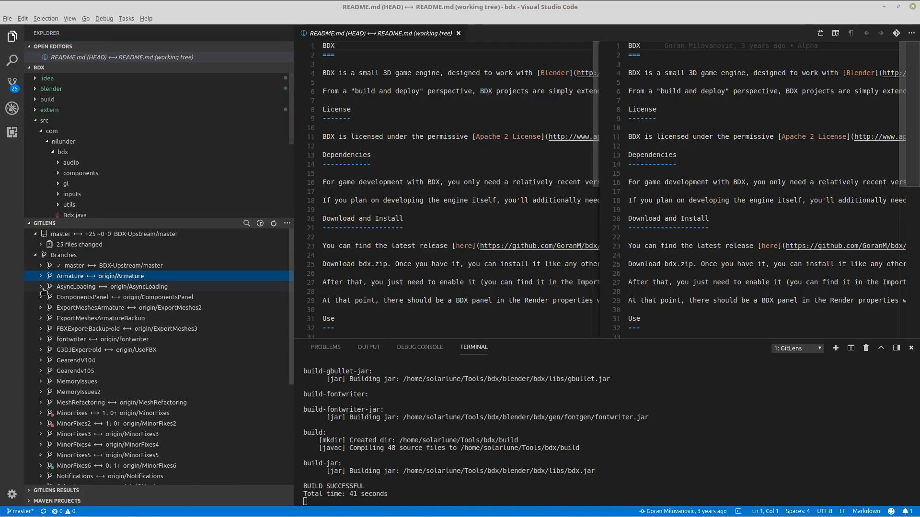
{"action": "left_click", "coordinate": [42, 287]}
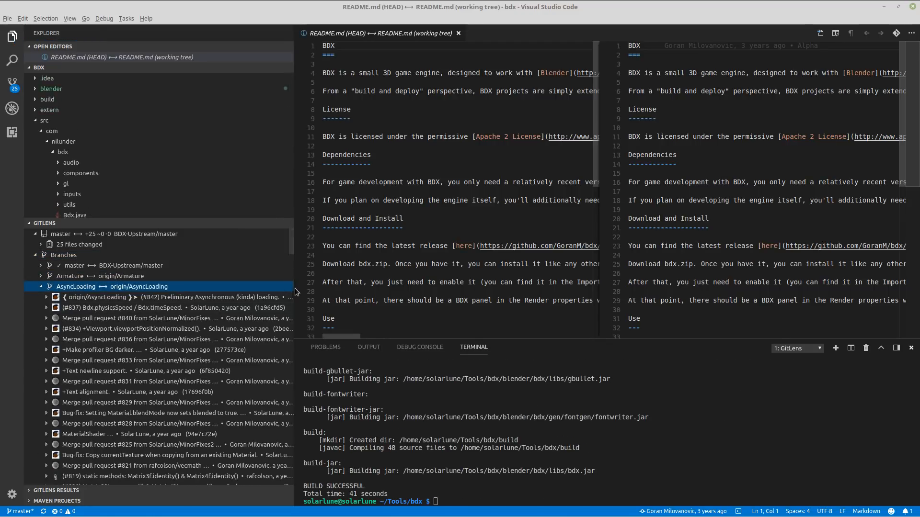
{"action": "left_click_drag", "start_coordinate": [294, 292], "coordinate": [605, 271]}
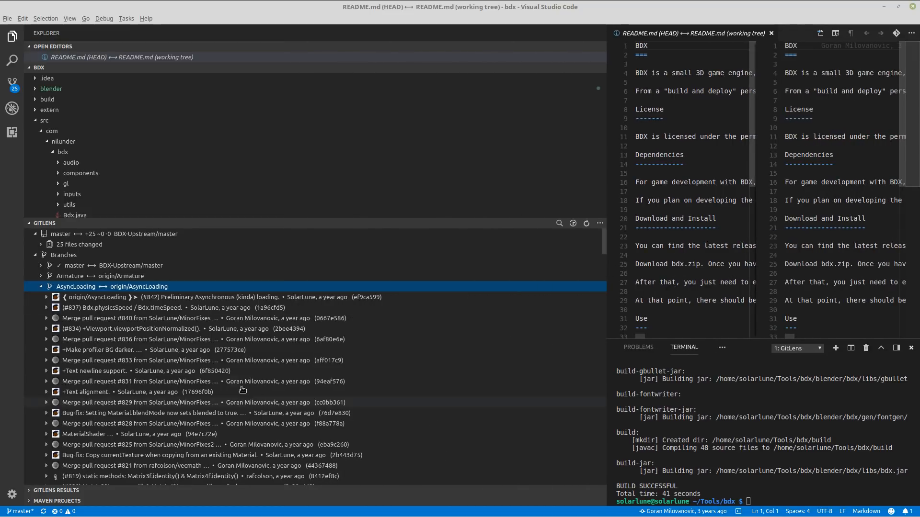
- Display AsyncLoading's #842 commit in the GitLens Results view, narrow the side bar again, and expand the results
{"action": "left_click", "coordinate": [204, 301]}
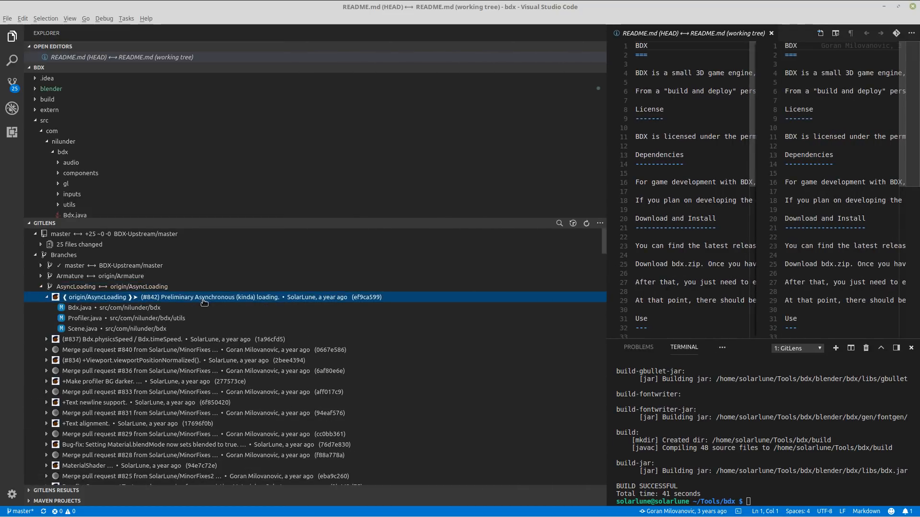
{"action": "right_click", "coordinate": [198, 297]}
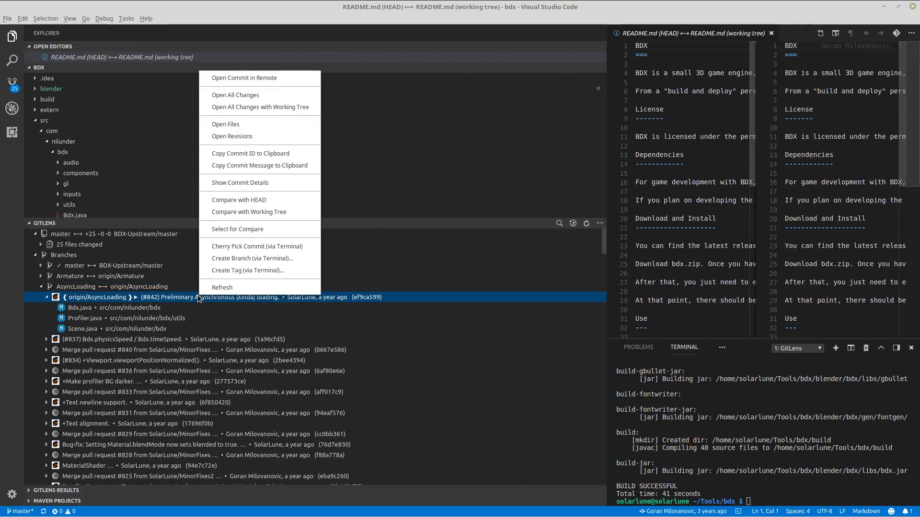
{"action": "left_click", "coordinate": [241, 183]}
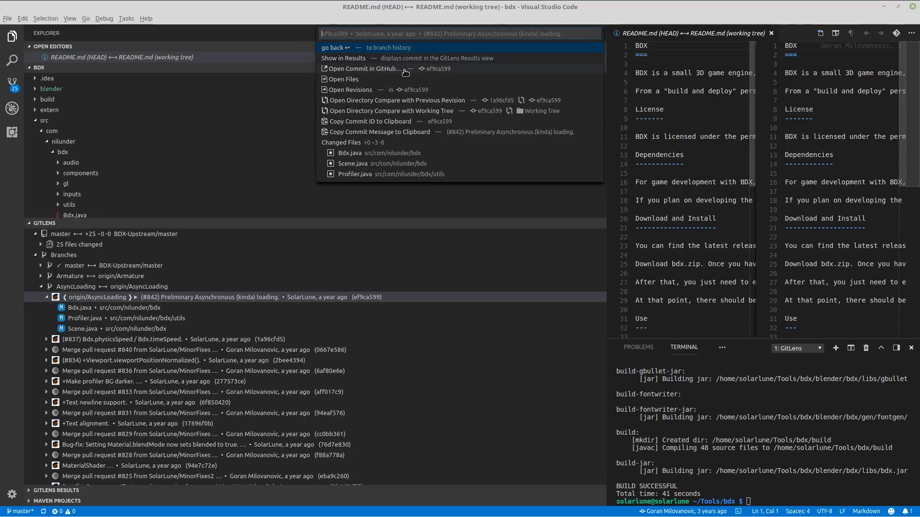
{"action": "left_click", "coordinate": [426, 59]}
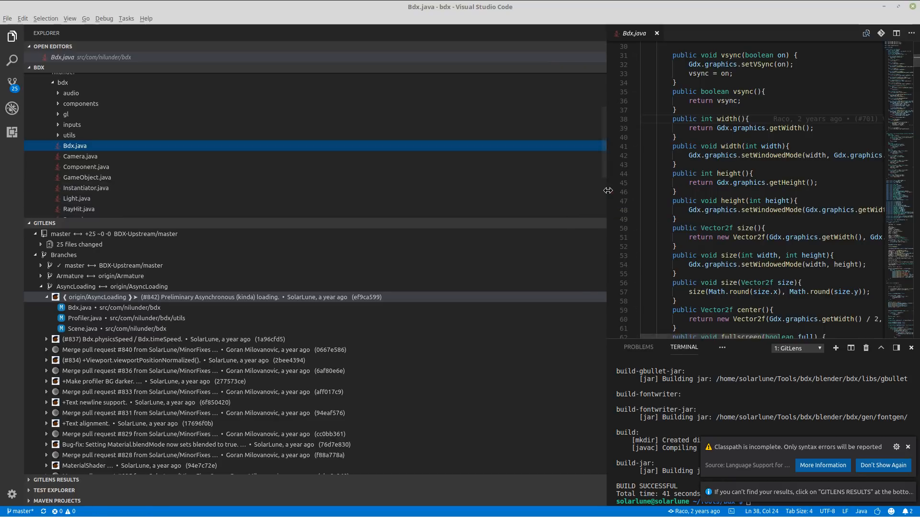
{"action": "left_click_drag", "start_coordinate": [606, 191], "coordinate": [297, 194]}
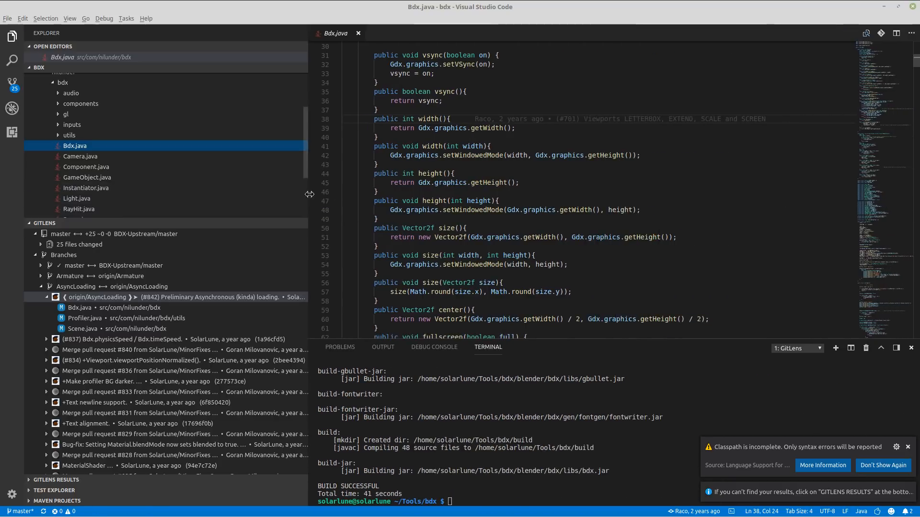
{"action": "left_click", "coordinate": [42, 479]}
{"action": "scroll", "coordinate": [130, 335], "scroll_direction": "down", "scroll_amount": 1}
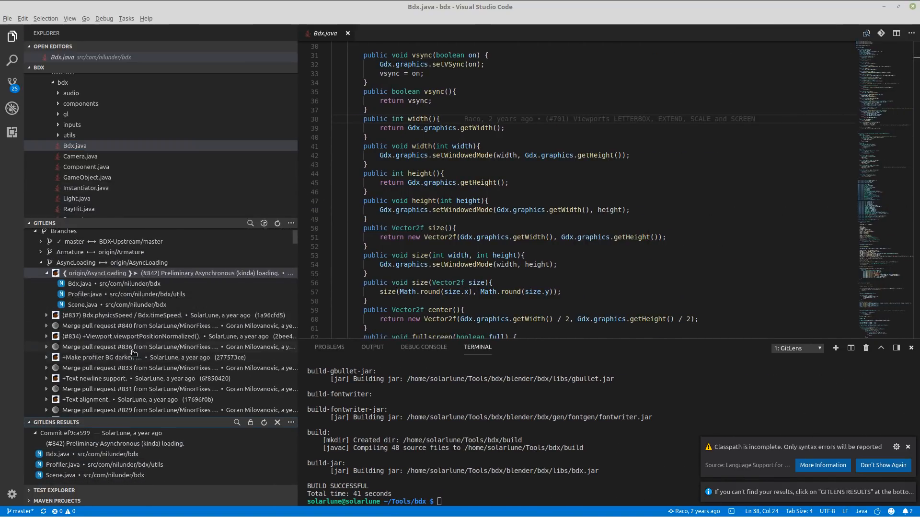
- Collapse the #842 commit and display the Material.blendMode bug-fix commit's details in the GitLens Results view
{"action": "left_click", "coordinate": [48, 274]}
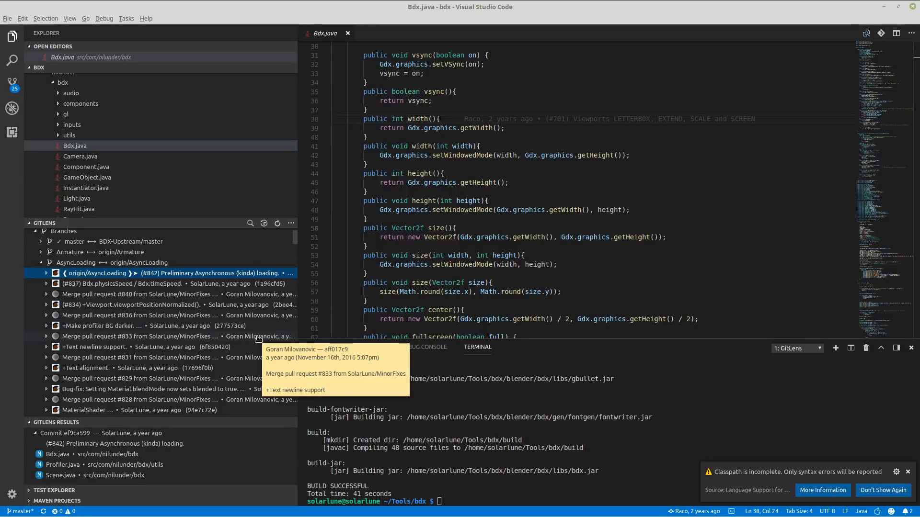
{"action": "mouse_move", "coordinate": [255, 352]}
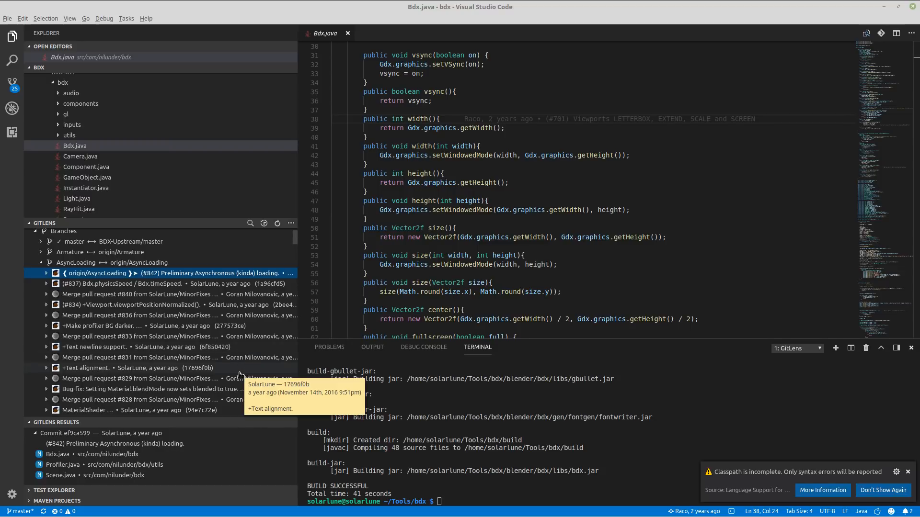
{"action": "right_click", "coordinate": [227, 389]}
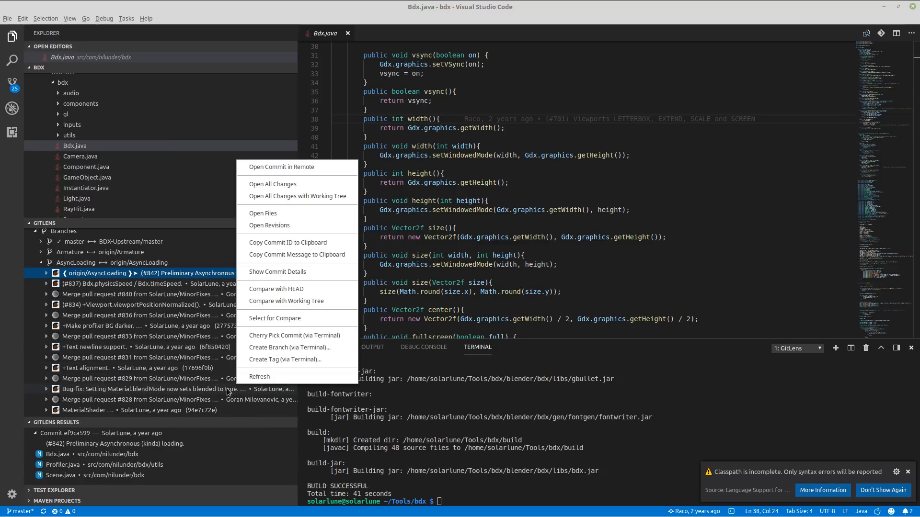
{"action": "key", "text": "Escape"}
{"action": "right_click", "coordinate": [226, 389]}
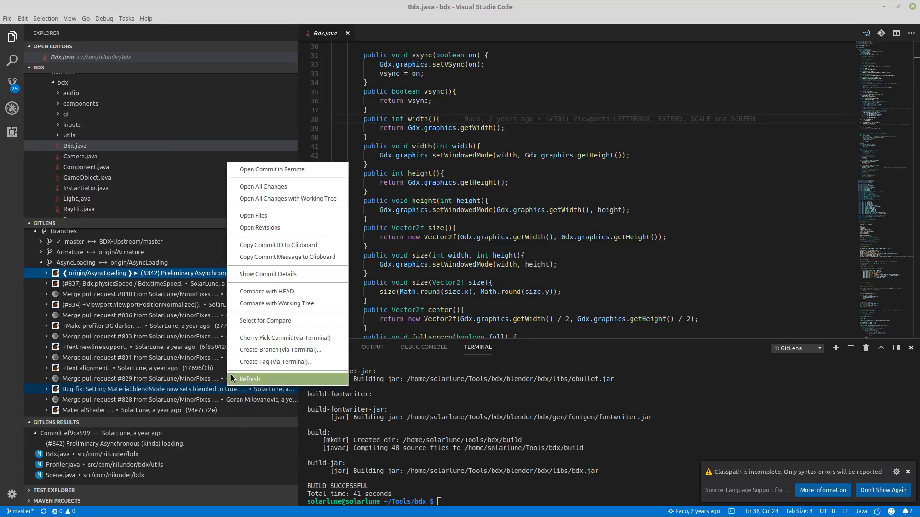
{"action": "left_click", "coordinate": [191, 392]}
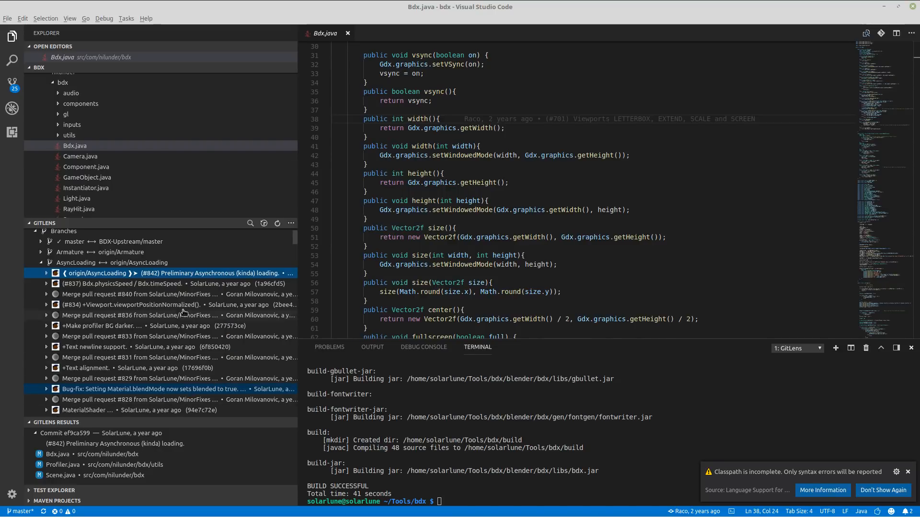
{"action": "right_click", "coordinate": [181, 393]}
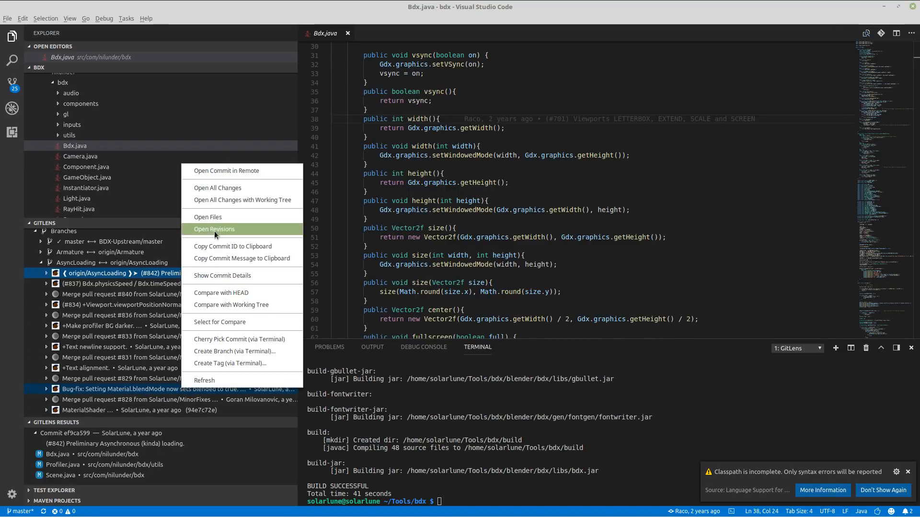
{"action": "left_click", "coordinate": [214, 273]}
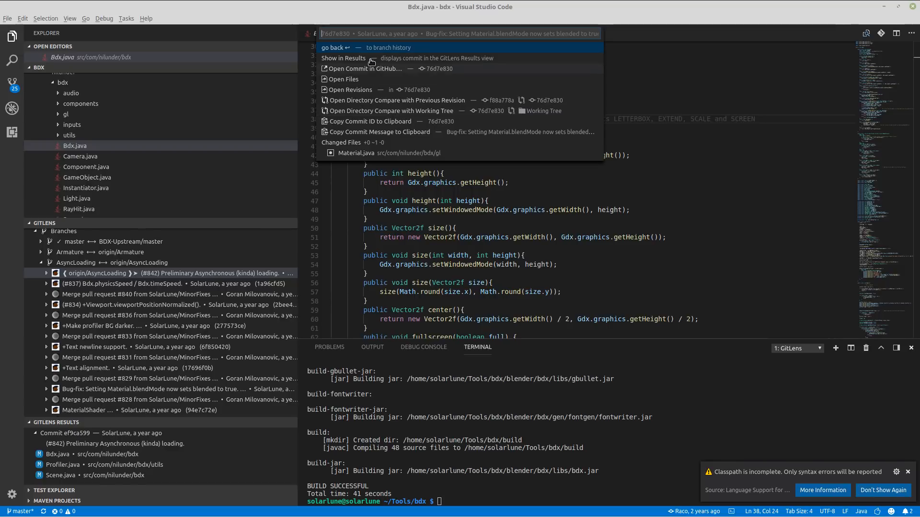
{"action": "left_click", "coordinate": [396, 59]}
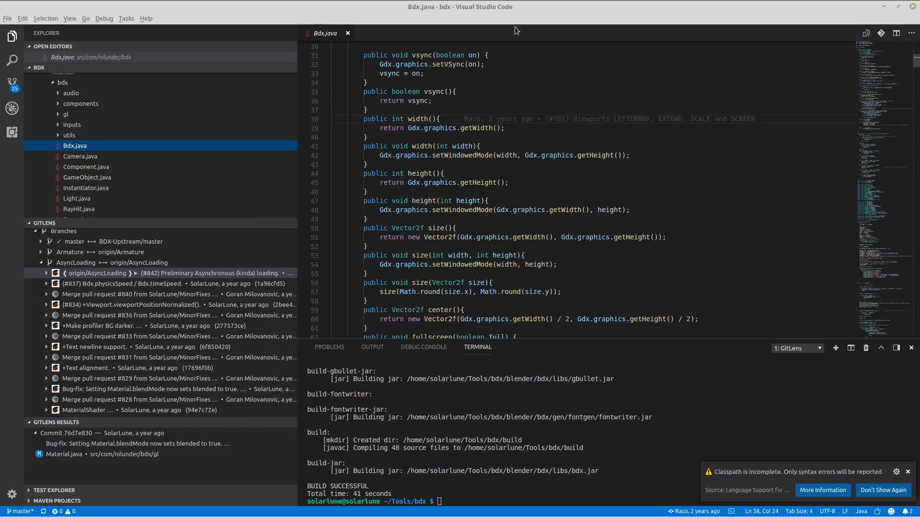
- Switch to Firefox, open the commit history of GoranM/bdx on GitHub, and read through the 2018 commits
{"action": "mouse_move", "coordinate": [362, 2]}
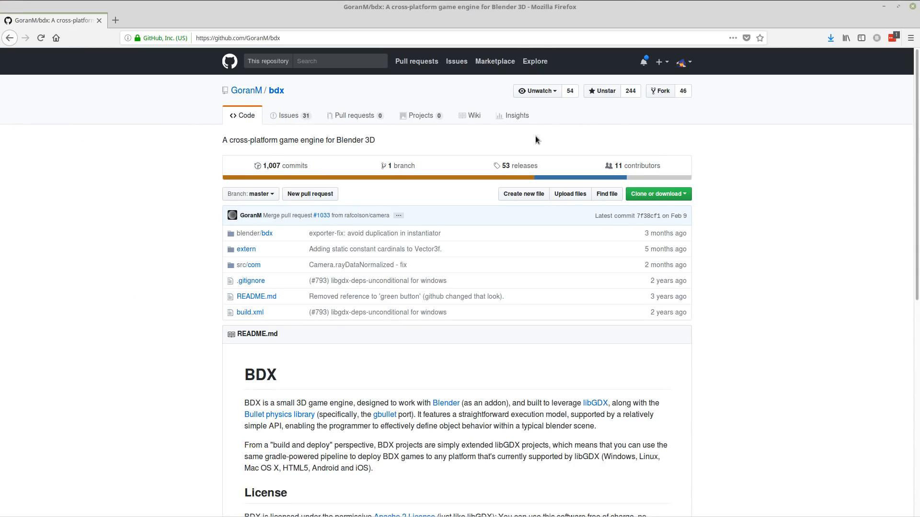
{"action": "scroll", "coordinate": [535, 136], "scroll_direction": "down", "scroll_amount": 1}
{"action": "scroll", "coordinate": [205, 91], "scroll_direction": "up", "scroll_amount": 1}
{"action": "left_click", "coordinate": [269, 162]}
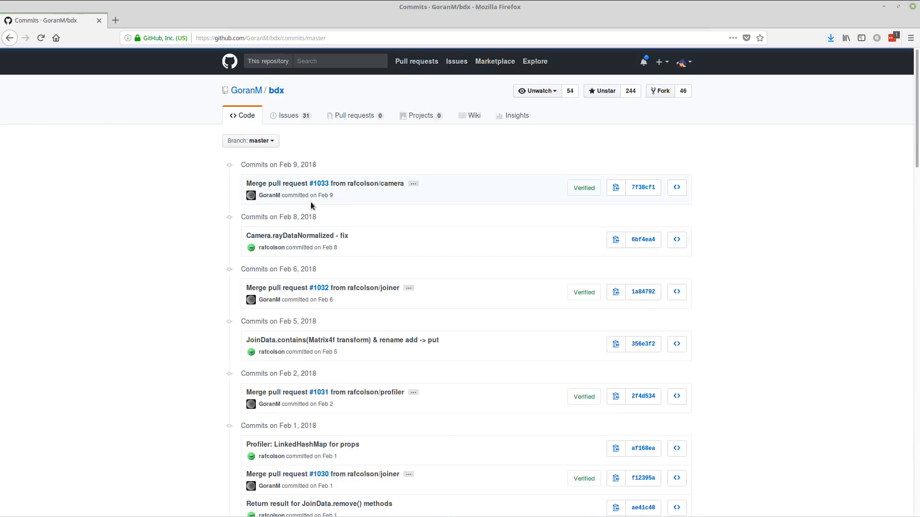
{"action": "scroll", "coordinate": [317, 354], "scroll_direction": "down", "scroll_amount": 1}
{"action": "scroll", "coordinate": [318, 354], "scroll_direction": "down", "scroll_amount": 5}
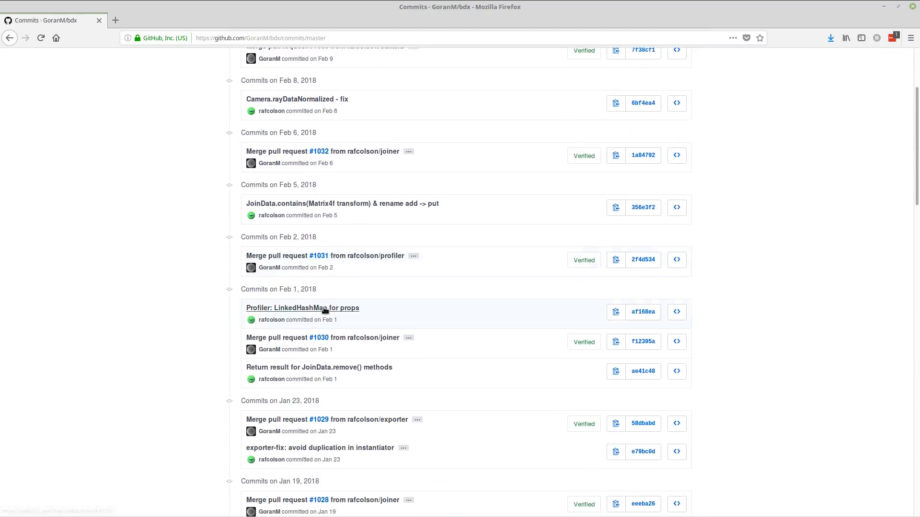
{"action": "scroll", "coordinate": [330, 273], "scroll_direction": "down", "scroll_amount": 3}
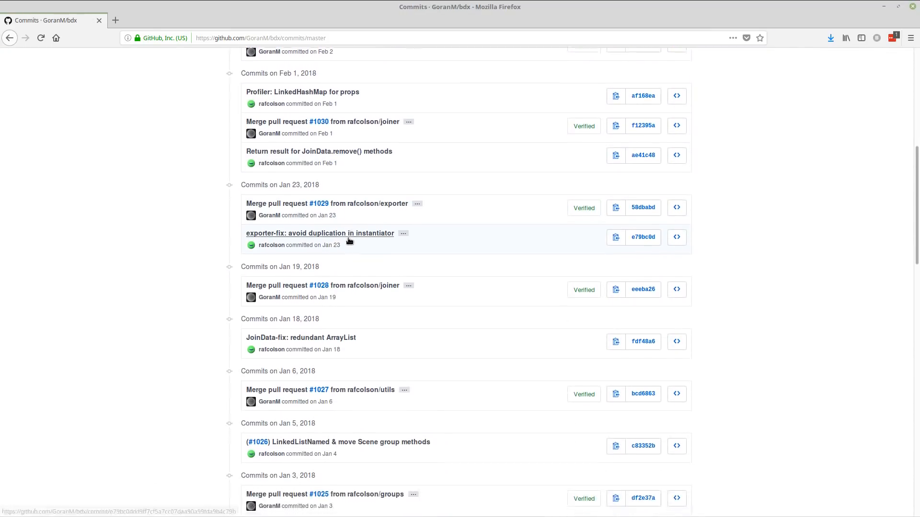
{"action": "scroll", "coordinate": [340, 241], "scroll_direction": "down", "scroll_amount": 4}
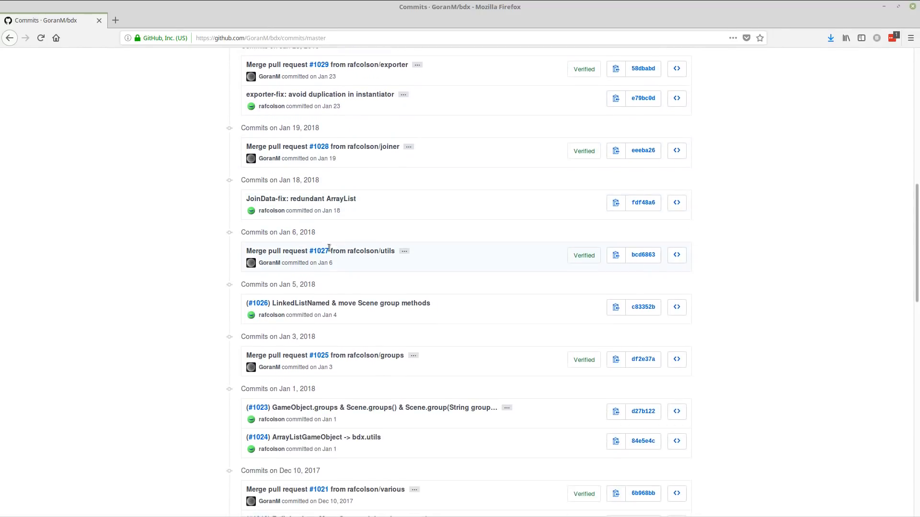
- Go back a page, return to the commit history, and review the newest commits from the top of the list
{"action": "left_click", "coordinate": [10, 38]}
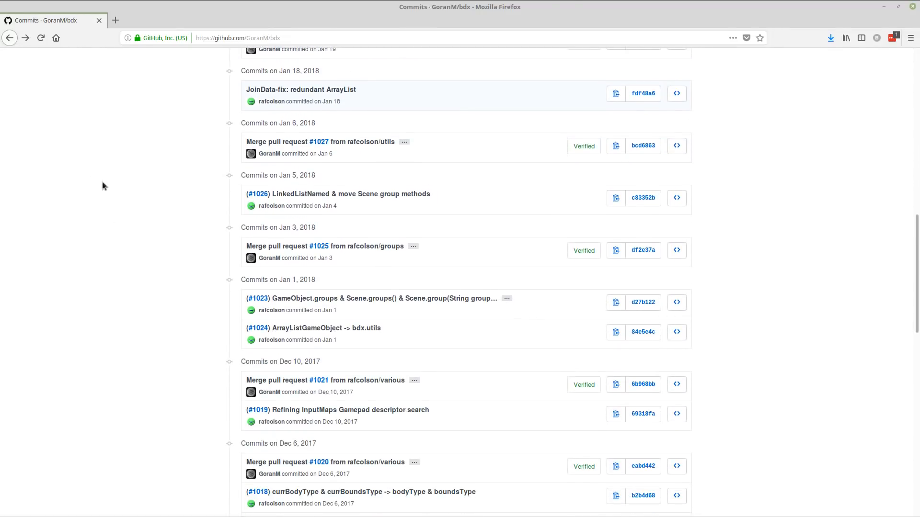
{"action": "left_click", "coordinate": [25, 38]}
{"action": "scroll", "coordinate": [392, 109], "scroll_direction": "up", "scroll_amount": 10}
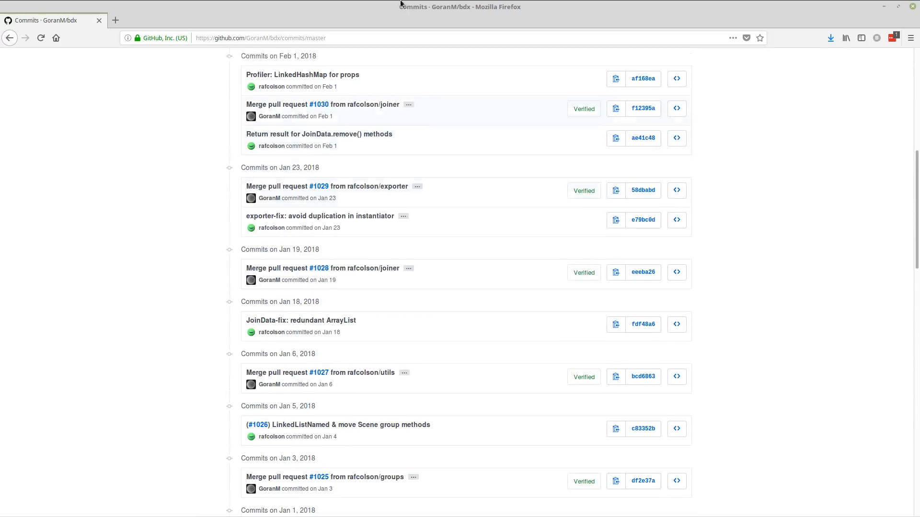
{"action": "scroll", "coordinate": [381, 97], "scroll_direction": "up", "scroll_amount": 10}
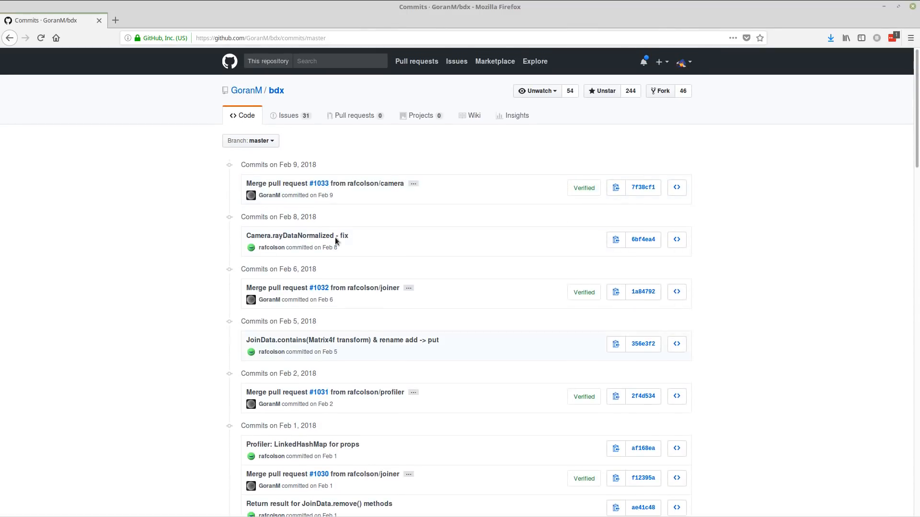
{"action": "scroll", "coordinate": [262, 218], "scroll_direction": "down", "scroll_amount": 4}
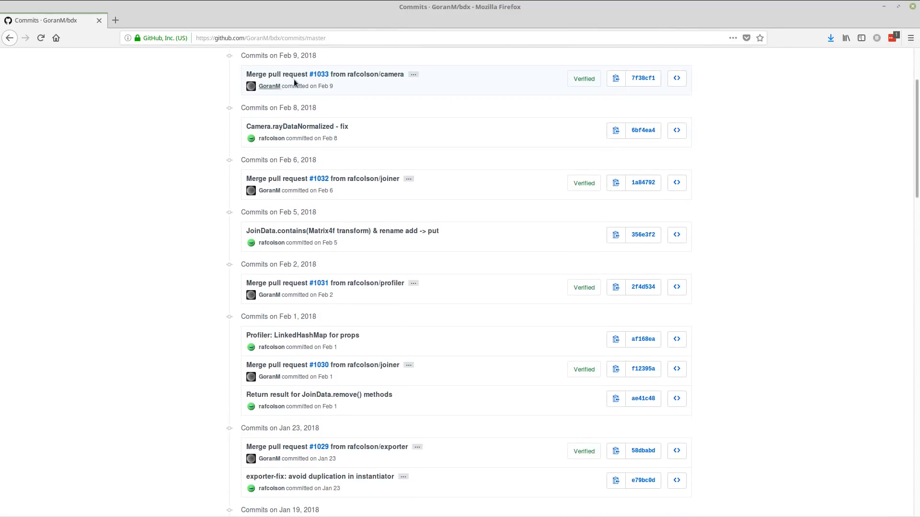
{"action": "scroll", "coordinate": [294, 83], "scroll_direction": "down", "scroll_amount": 3}
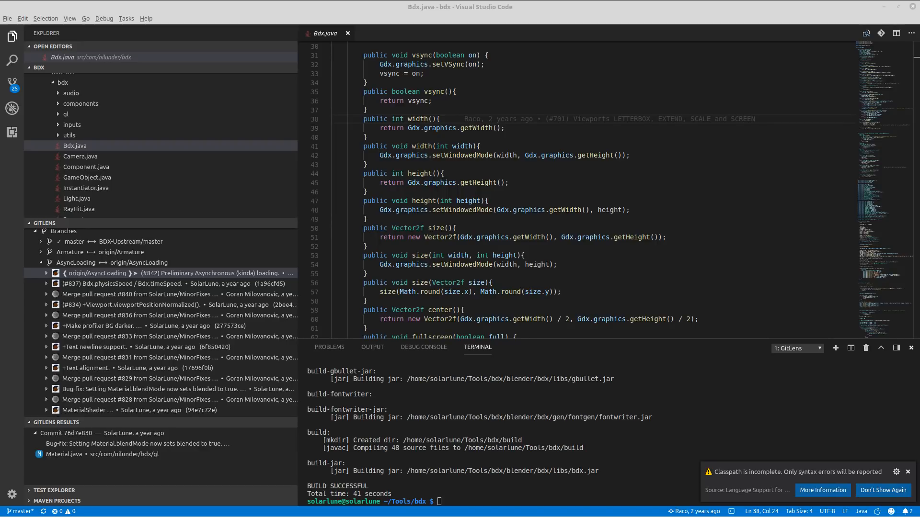
- Return to Visual Studio Code, search the application menu for blender, and launch Blender
{"action": "left_click", "coordinate": [582, 230]}
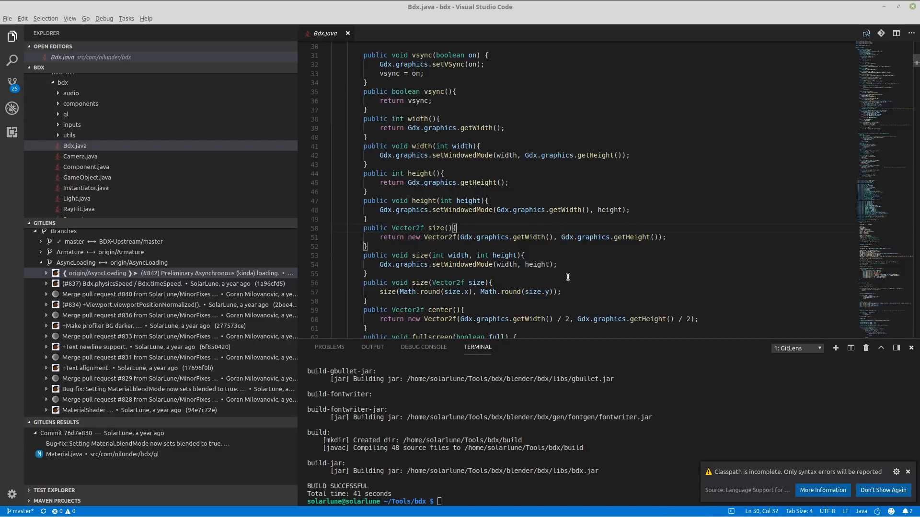
{"action": "mouse_move", "coordinate": [365, 4]}
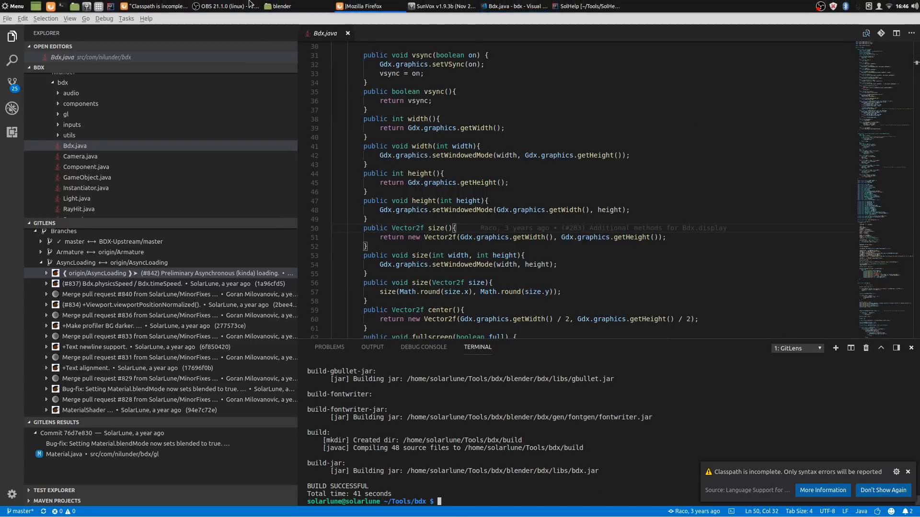
{"action": "key", "text": "super"}
{"action": "type", "text": "blender"}
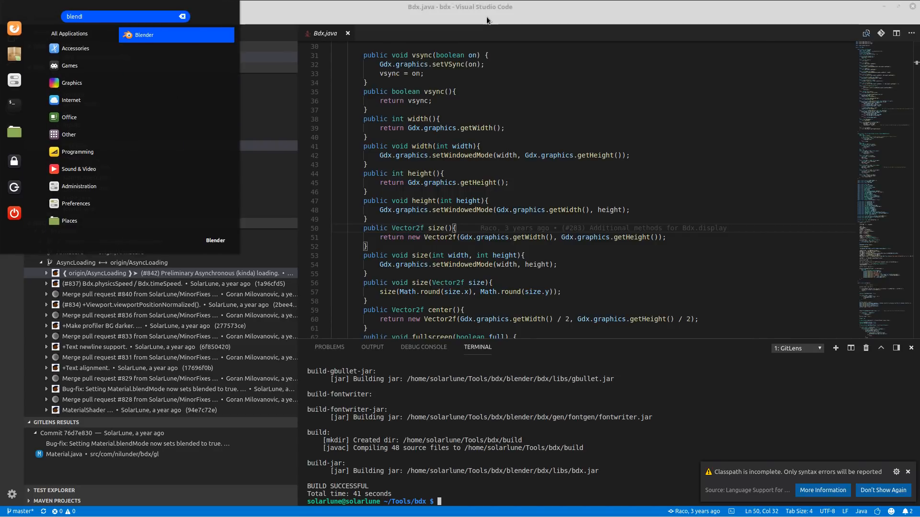
{"action": "key", "text": "Return"}
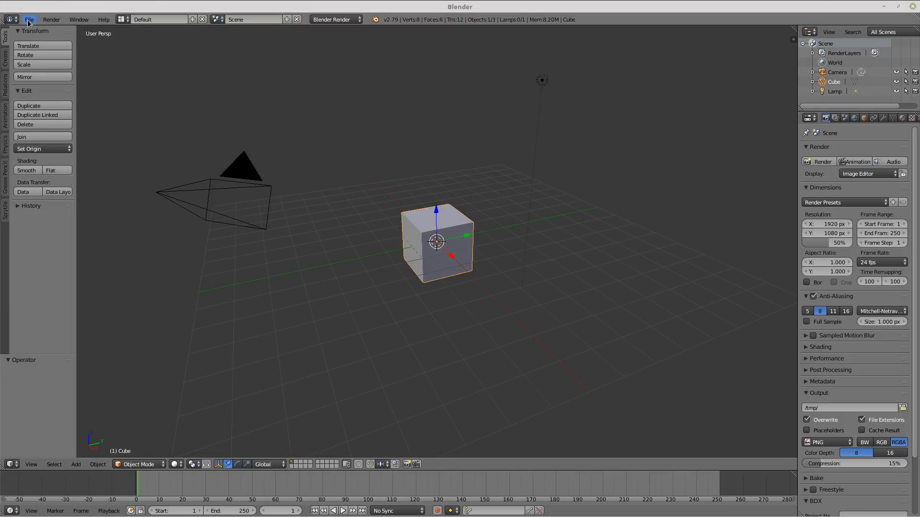
- Open TextWhereTest3.blend from the Projects/BDX/Tests/blender folder
{"action": "left_click", "coordinate": [30, 20]}
{"action": "left_click", "coordinate": [46, 41]}
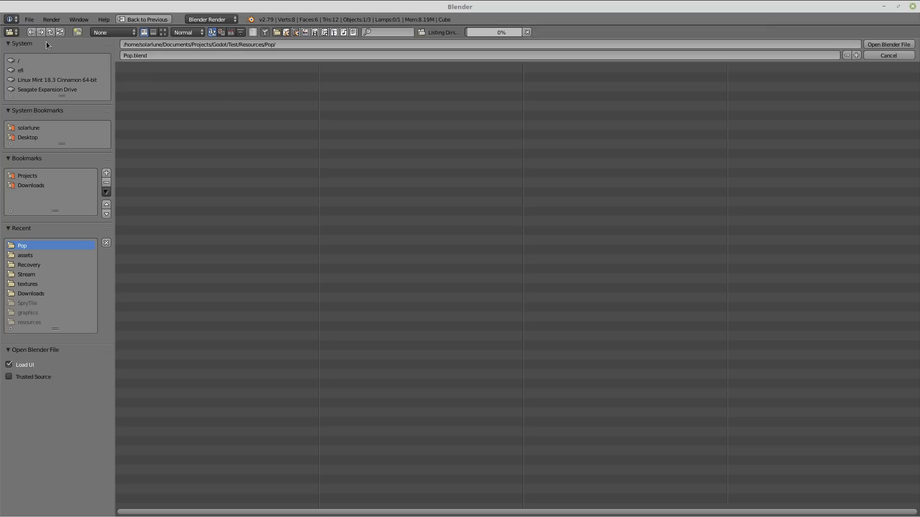
{"action": "left_click", "coordinate": [213, 68]}
{"action": "left_click", "coordinate": [180, 70]}
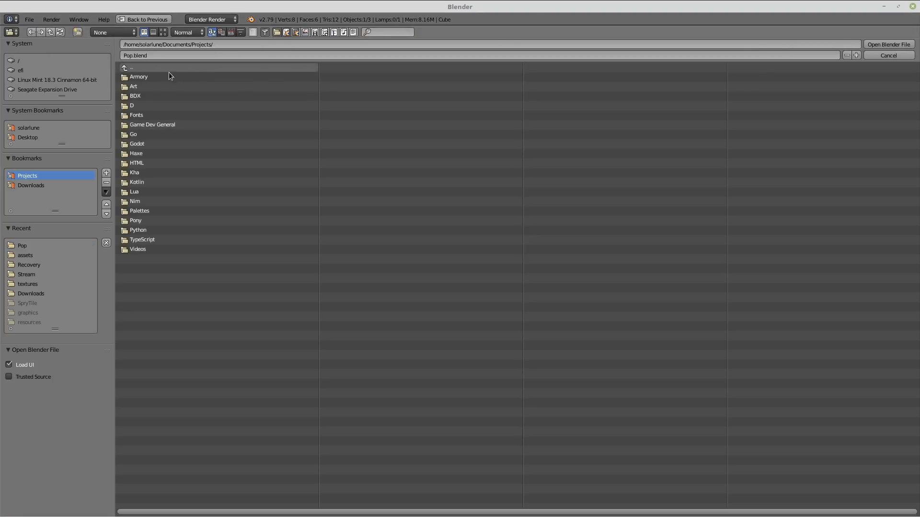
{"action": "left_click", "coordinate": [144, 96]}
{"action": "left_click", "coordinate": [141, 136]}
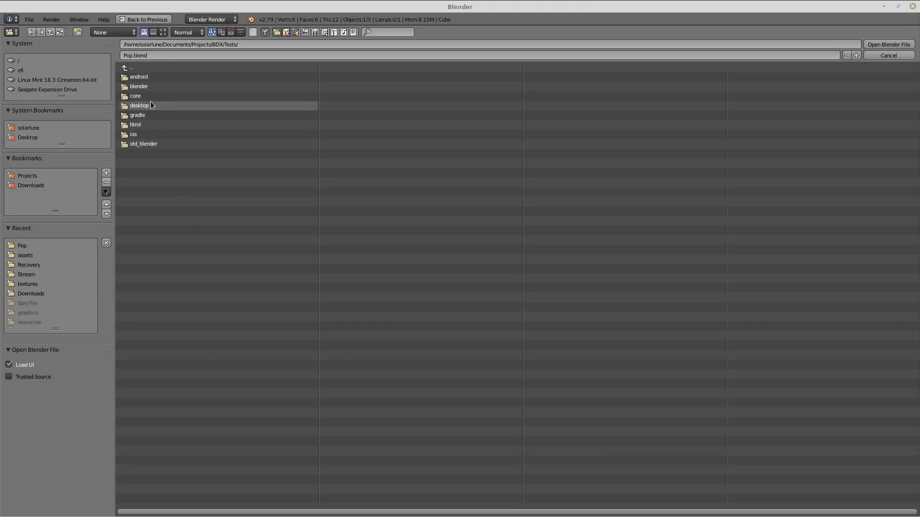
{"action": "left_click", "coordinate": [150, 103]}
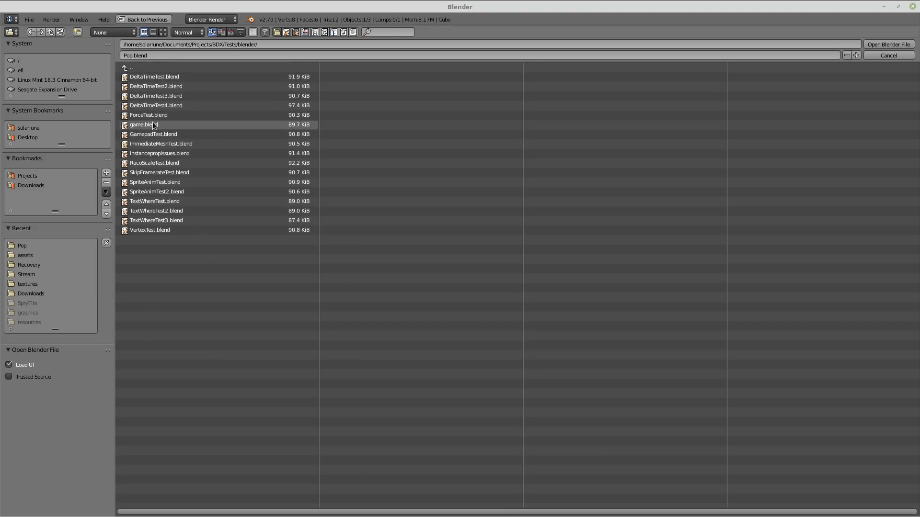
{"action": "double_click", "coordinate": [165, 220]}
- View the text scene in the 3D view, restore the Blender window from full size, and close Blender
{"action": "left_click_drag", "start_coordinate": [337, 239], "coordinate": [344, 208]}
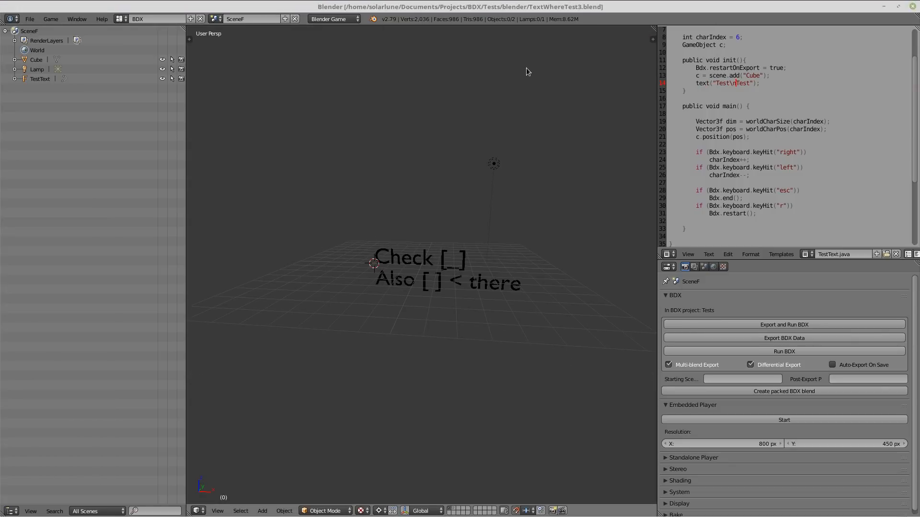
{"action": "double_click", "coordinate": [522, 6]}
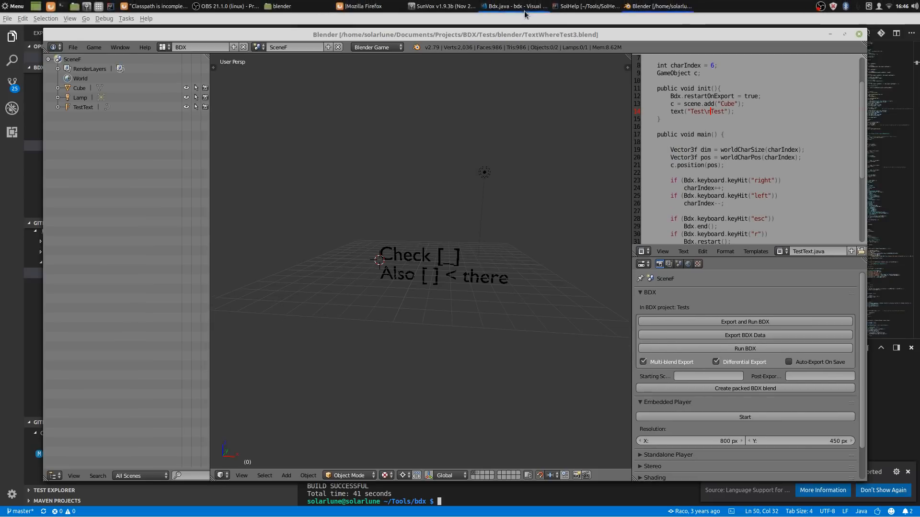
{"action": "left_click", "coordinate": [859, 34]}
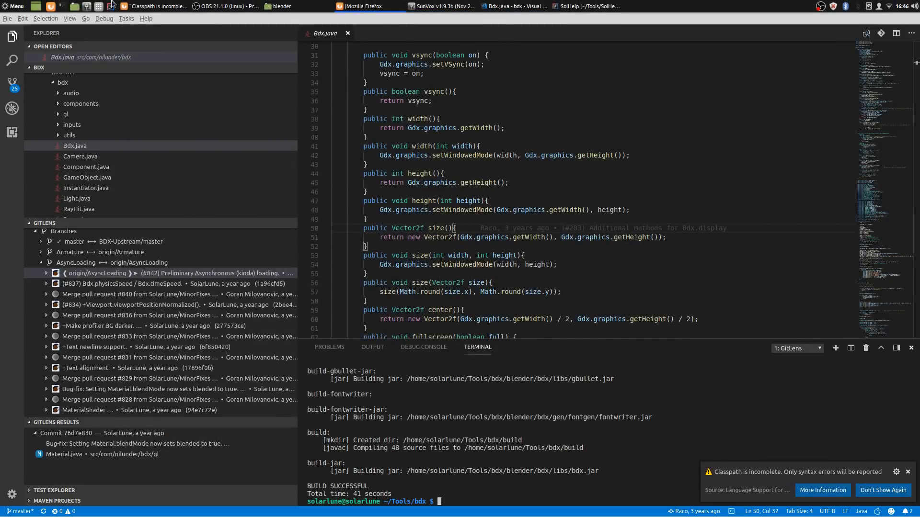
- Search the application menu for a menu editor using the terms "main" and "menu"
{"action": "key", "text": "super"}
{"action": "type", "text": "main"}
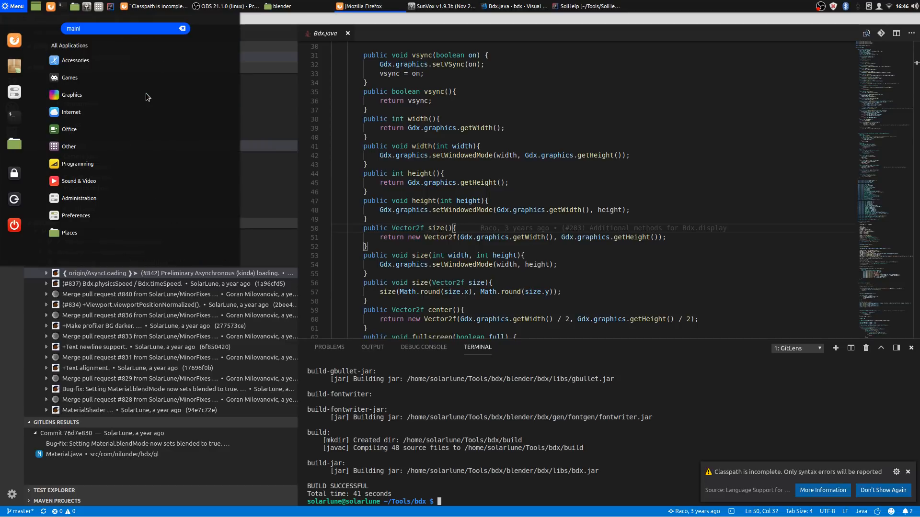
{"action": "key", "text": "ctrl+a"}
{"action": "type", "text": "menu"}
{"action": "key", "text": "ctrl+a"}
{"action": "type", "text": "sy"}
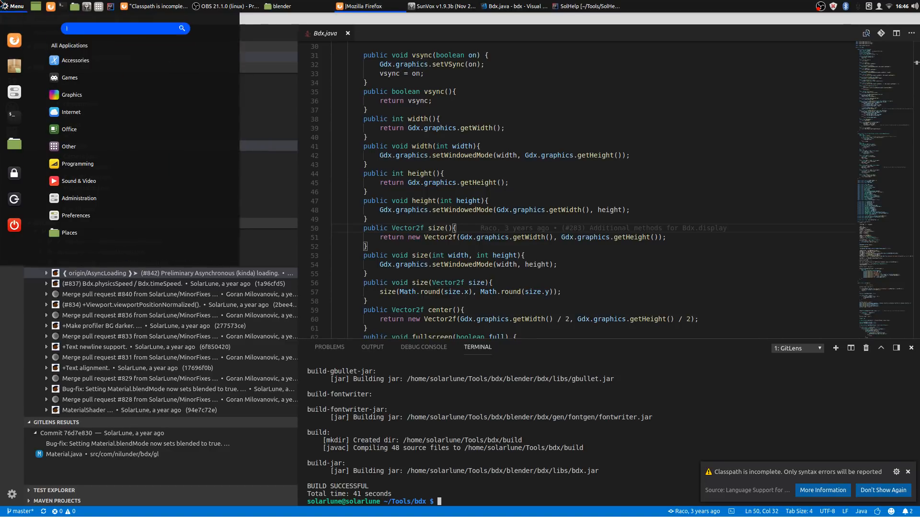
- Open the application menu applet's configuration, view its Menu settings, and close the window
{"action": "right_click", "coordinate": [7, 5]}
{"action": "left_click", "coordinate": [35, 32]}
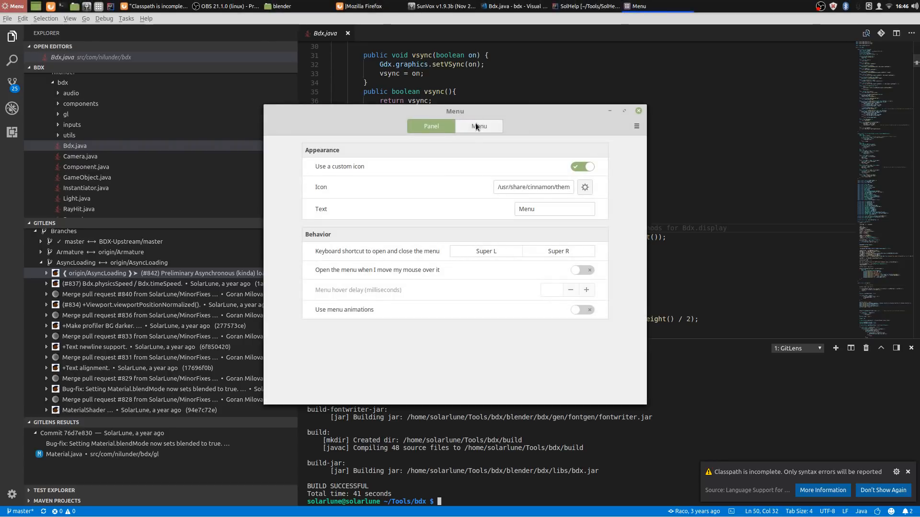
{"action": "left_click", "coordinate": [475, 124]}
{"action": "left_click", "coordinate": [638, 110]}
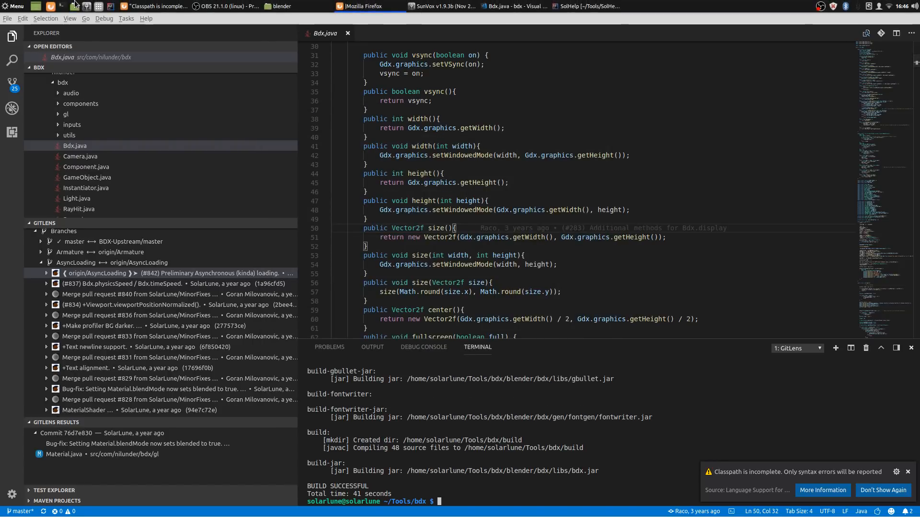
- Find Blender in the application menu, check the options available for its entry, and dismiss the menu
{"action": "key", "text": "super"}
{"action": "type", "text": "blel"}
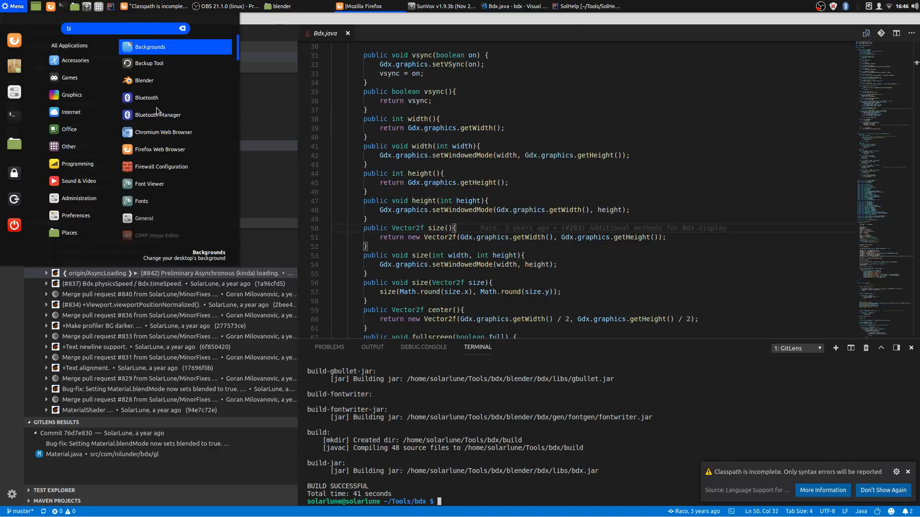
{"action": "key", "text": "BackSpace"}
{"action": "key", "text": "BackSpace"}
{"action": "key", "text": "BackSpace"}
{"action": "key", "text": "BackSpace"}
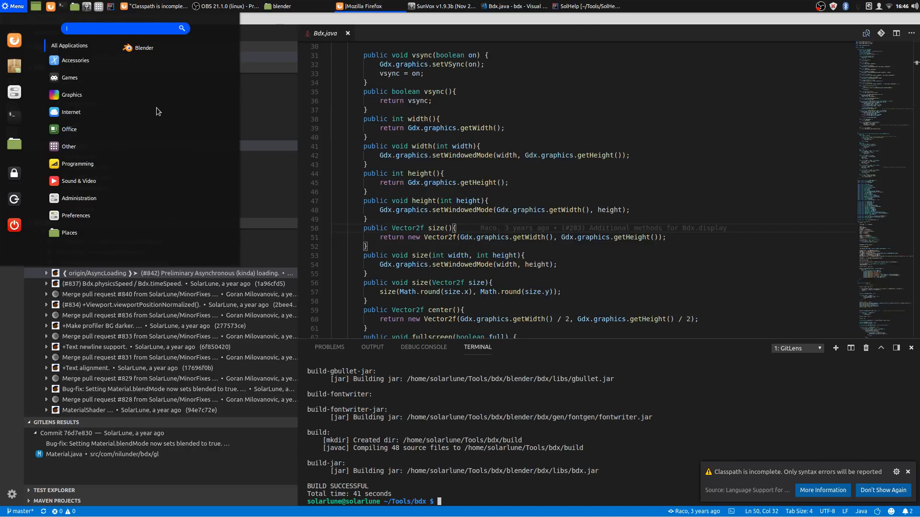
{"action": "right_click", "coordinate": [169, 50]}
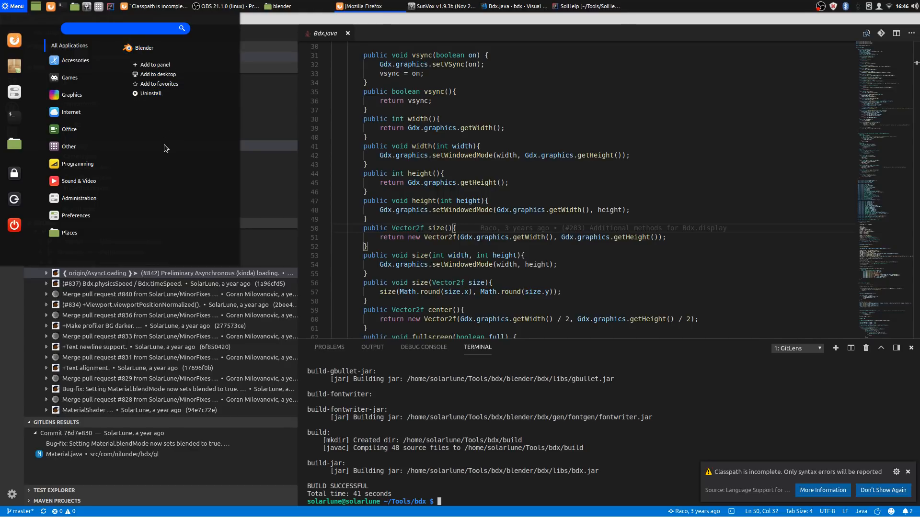
{"action": "left_click", "coordinate": [463, 208]}
- Launch a Terminal, try to start Blender with the blender command, and close the terminal
{"action": "key", "text": "super"}
{"action": "type", "text": "terminall"}
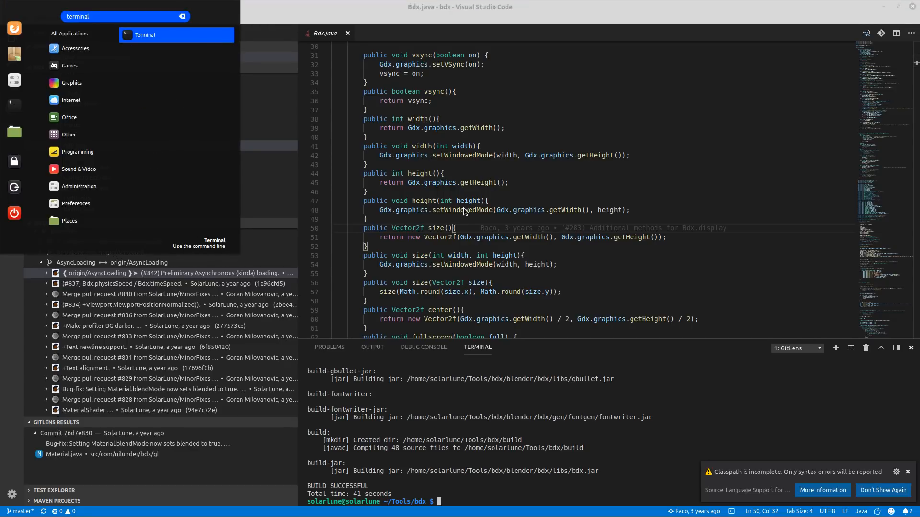
{"action": "key", "text": "Return"}
{"action": "type", "text": "blender"}
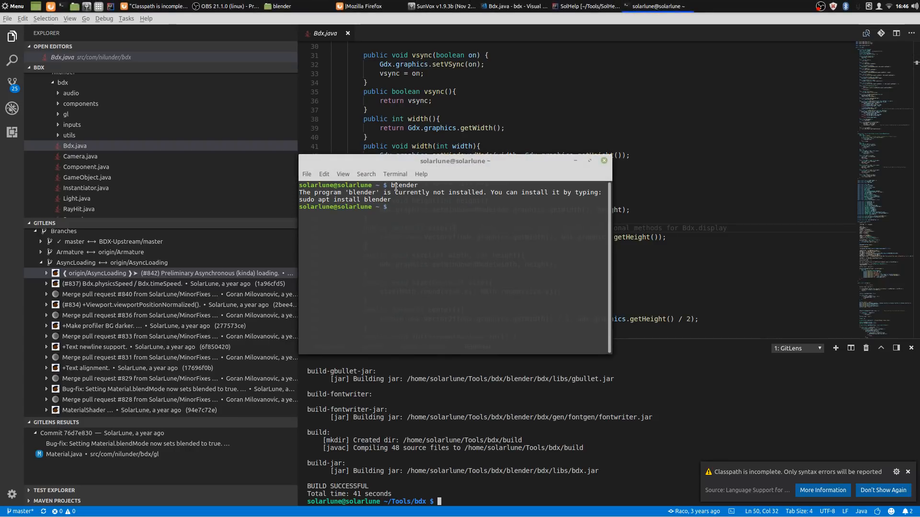
{"action": "left_click", "coordinate": [603, 161]}
{"action": "left_click", "coordinate": [603, 163]}
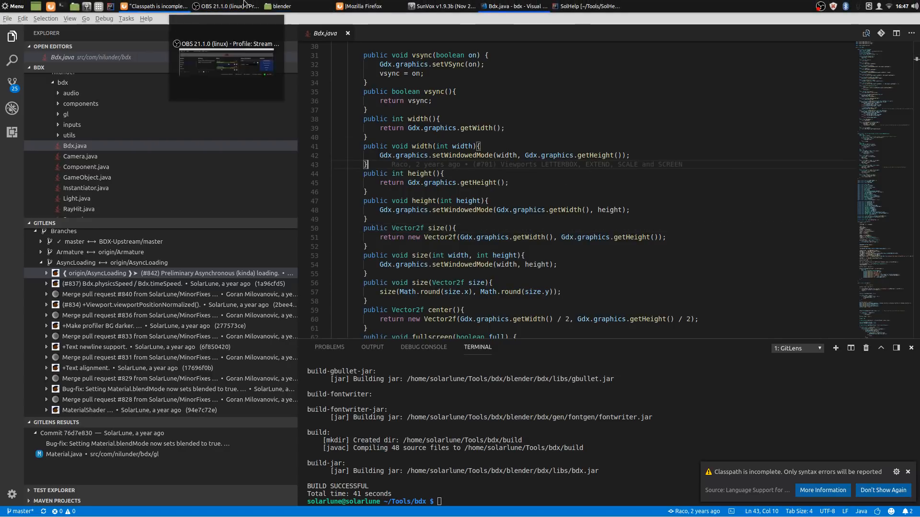
- Switch to the file manager and open the blender-2.79a-linux-glibc219-x86_64 folder inside the Tools bookmark
{"action": "left_click", "coordinate": [282, 5]}
{"action": "left_click", "coordinate": [513, 57]}
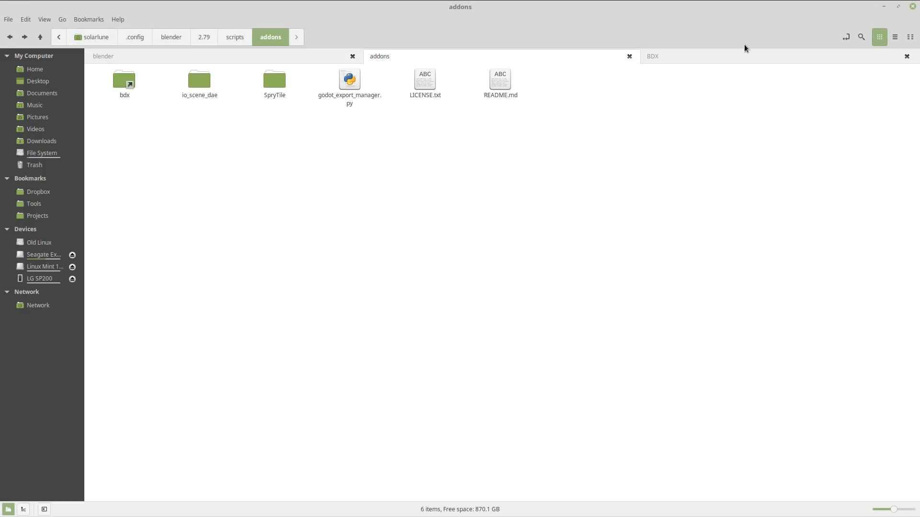
{"action": "left_click", "coordinate": [695, 56]}
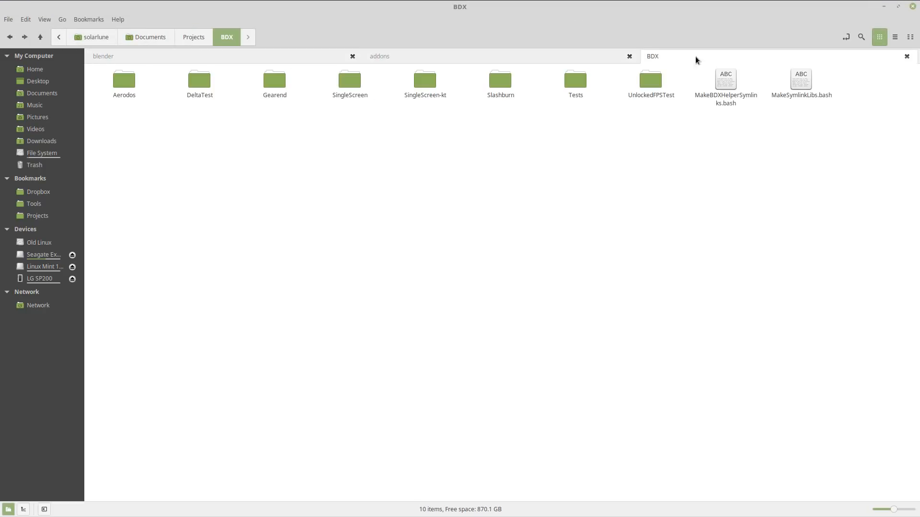
{"action": "left_click", "coordinate": [35, 204]}
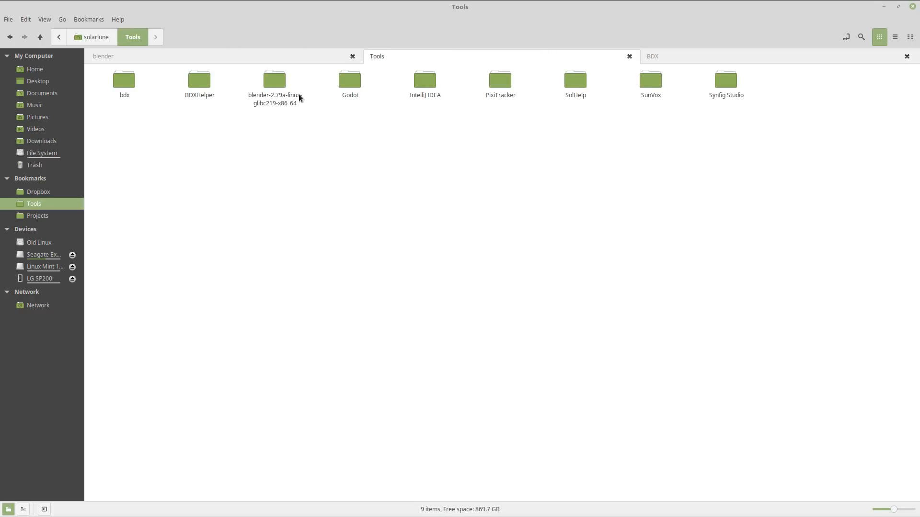
{"action": "double_click", "coordinate": [260, 95]}
- Open a terminal in the Blender 2.79a folder, launch Blender with ./blender, and dismiss its splash screen
{"action": "right_click", "coordinate": [304, 281]}
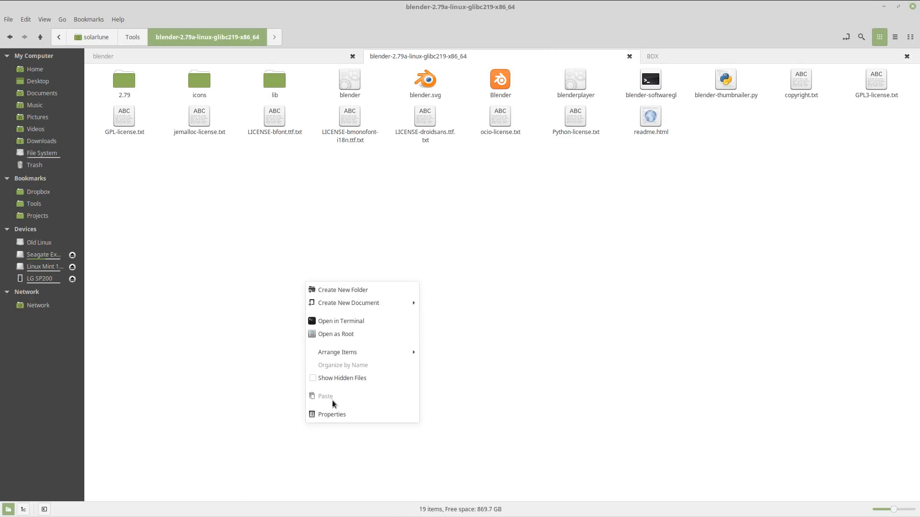
{"action": "left_click", "coordinate": [352, 321]}
{"action": "type", "text": "./blen"}
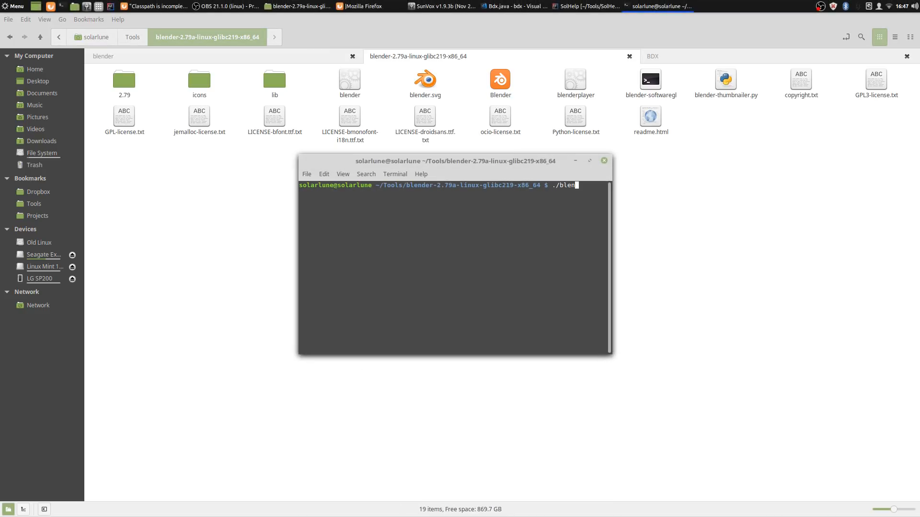
{"action": "type", "text": "der"}
{"action": "key", "text": "Return"}
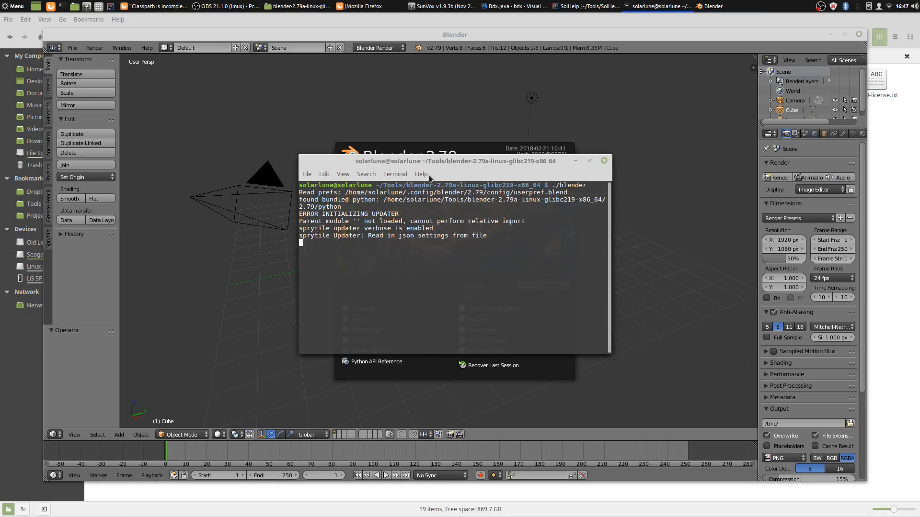
{"action": "left_click", "coordinate": [861, 195]}
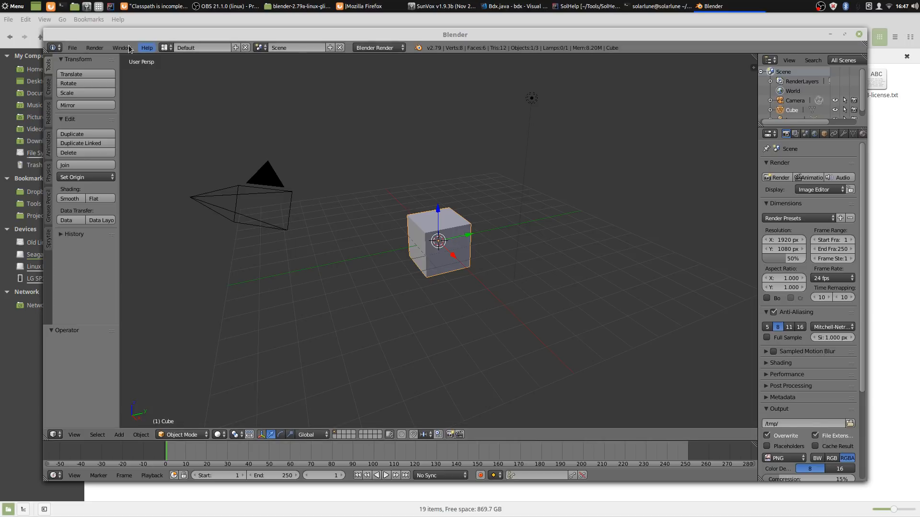
- Open the recent file TextWhereTest3.blend from the BDX Tests project in Blender
{"action": "left_click", "coordinate": [73, 48]}
{"action": "mouse_move", "coordinate": [88, 80]}
{"action": "left_click", "coordinate": [201, 76]}
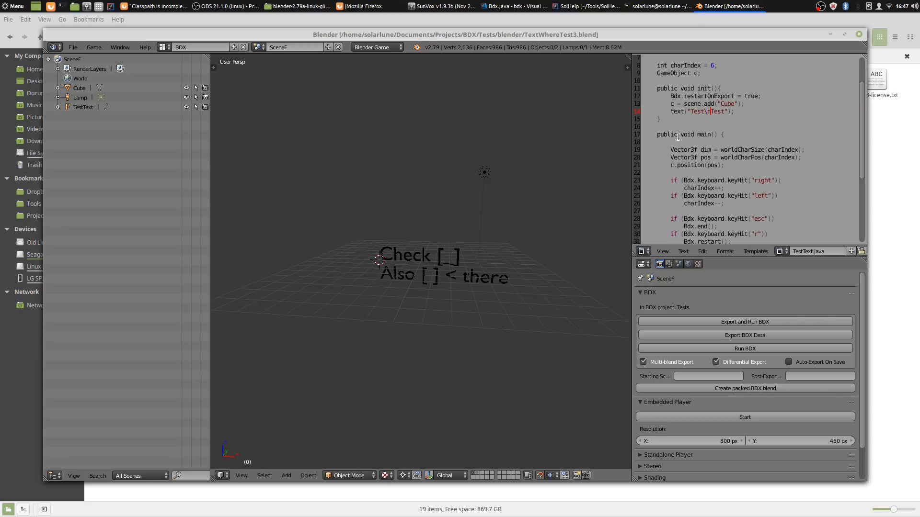
{"action": "scroll", "coordinate": [680, 139], "scroll_direction": "down", "scroll_amount": 4}
{"action": "scroll", "coordinate": [697, 144], "scroll_direction": "up", "scroll_amount": 4}
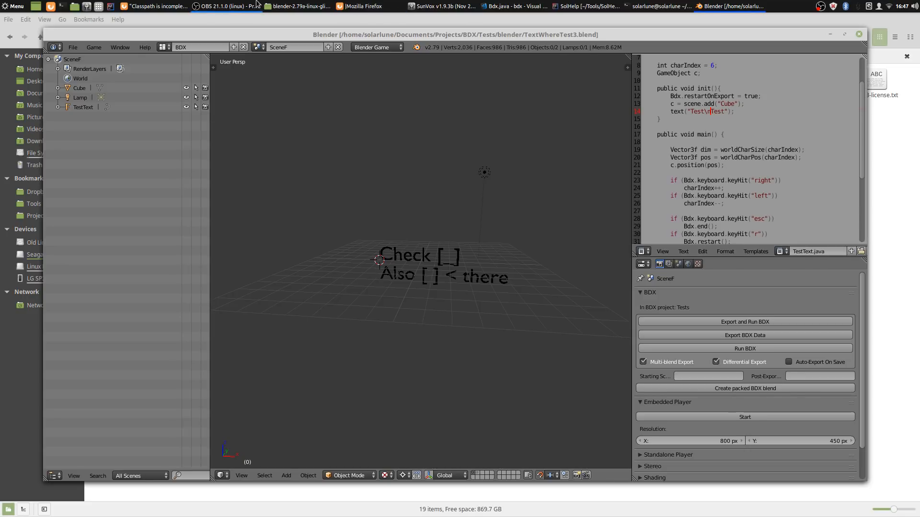
- Return to the file manager and bring up the BDX projects folder among the open locations
{"action": "left_click", "coordinate": [230, 24]}
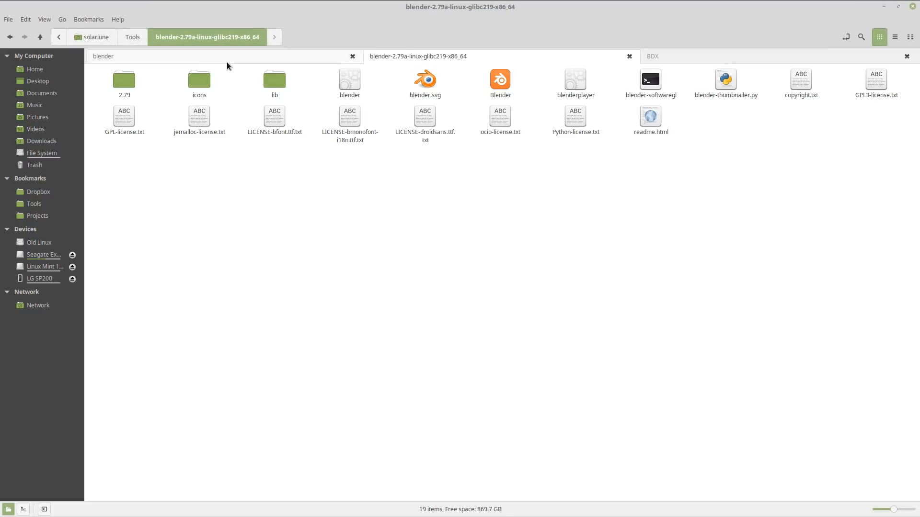
{"action": "left_click", "coordinate": [226, 58]}
{"action": "left_click", "coordinate": [717, 57]}
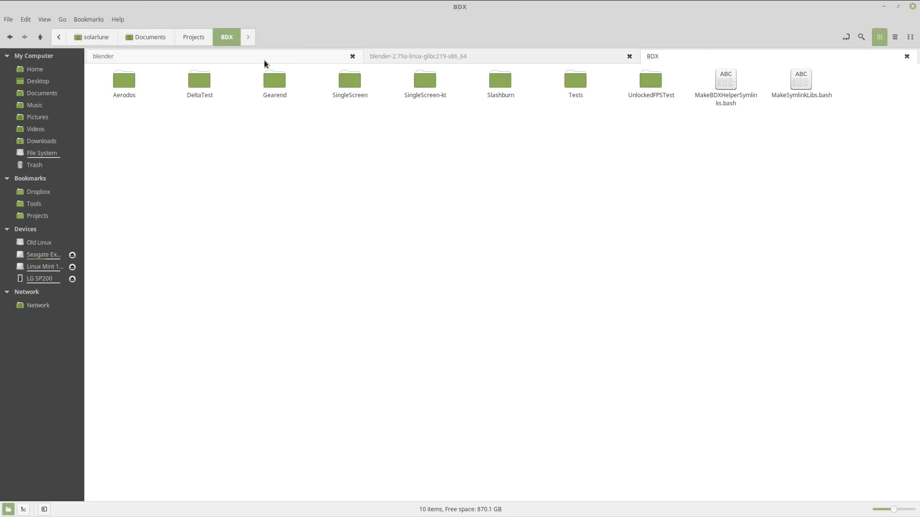
{"action": "left_click", "coordinate": [263, 60]}
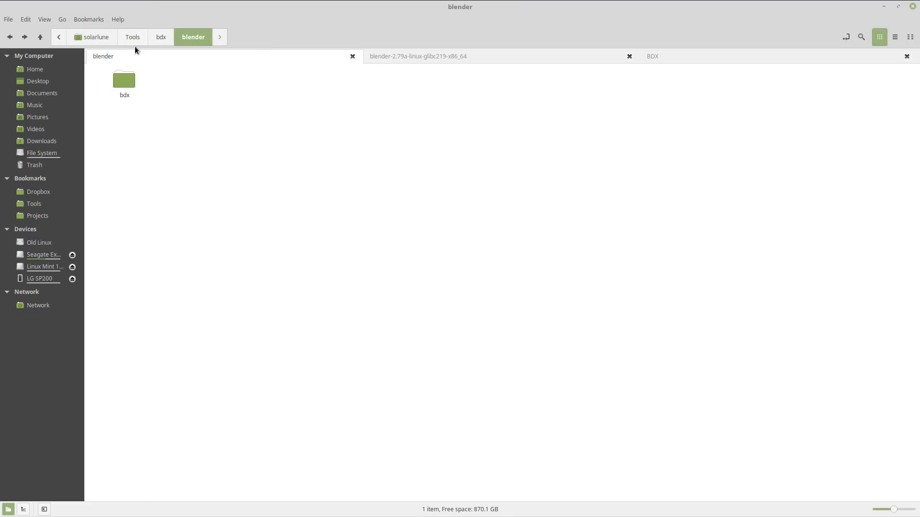
{"action": "left_click", "coordinate": [694, 57]}
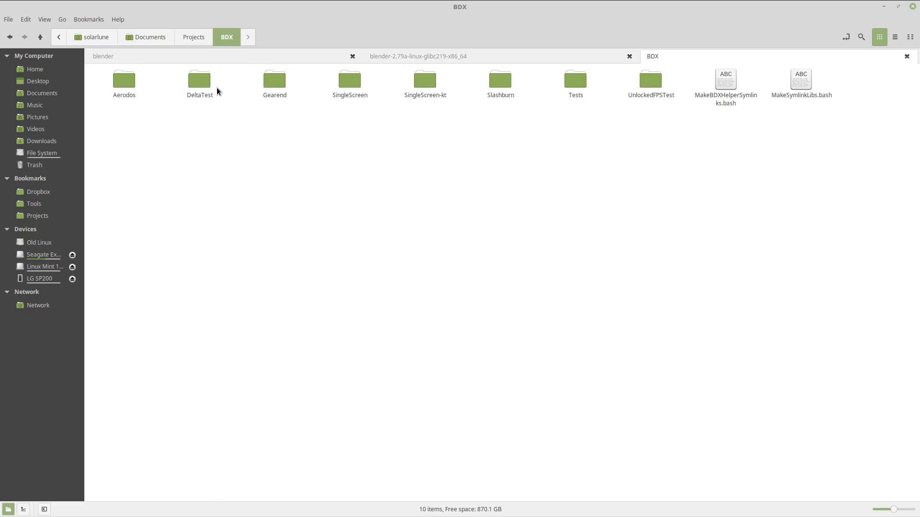
- Browse into the Tests project's core folder and open its linked libs folder
{"action": "double_click", "coordinate": [562, 92]}
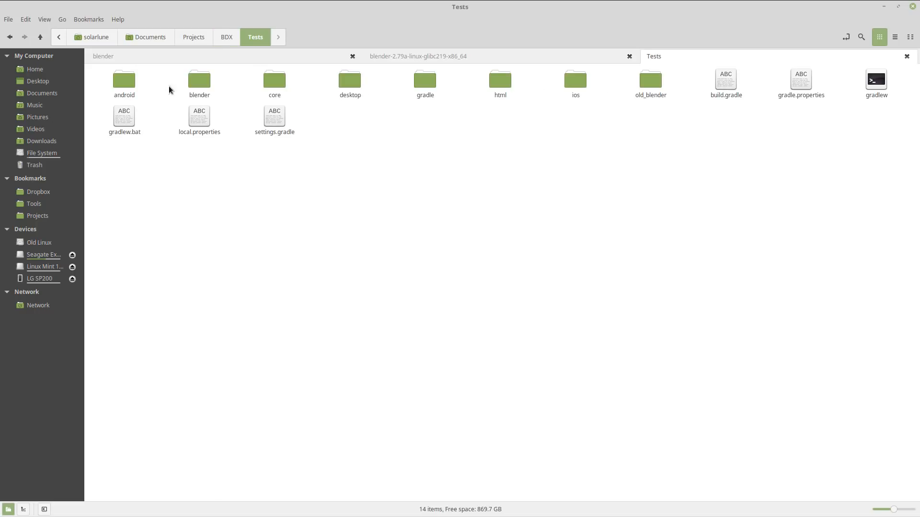
{"action": "double_click", "coordinate": [196, 94]}
{"action": "left_click", "coordinate": [254, 41]}
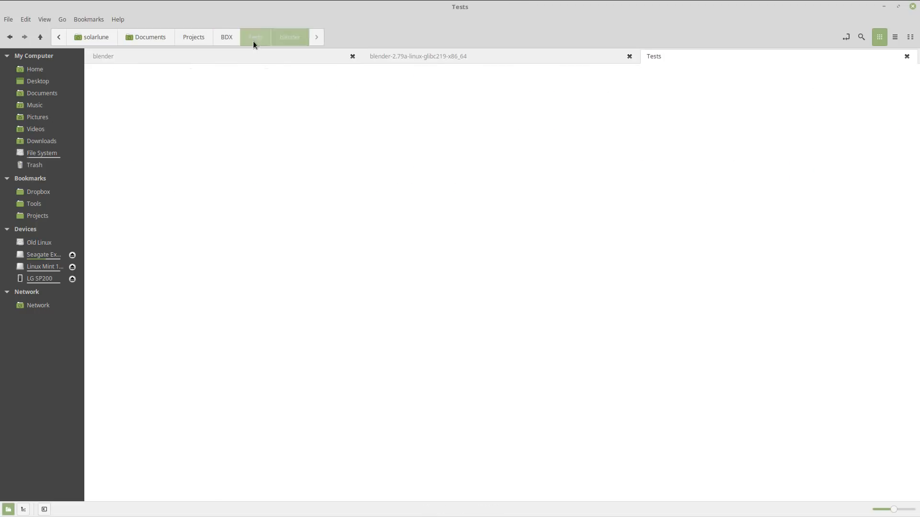
{"action": "key", "text": "Right"}
{"action": "key", "text": "Left"}
{"action": "key", "text": "Return"}
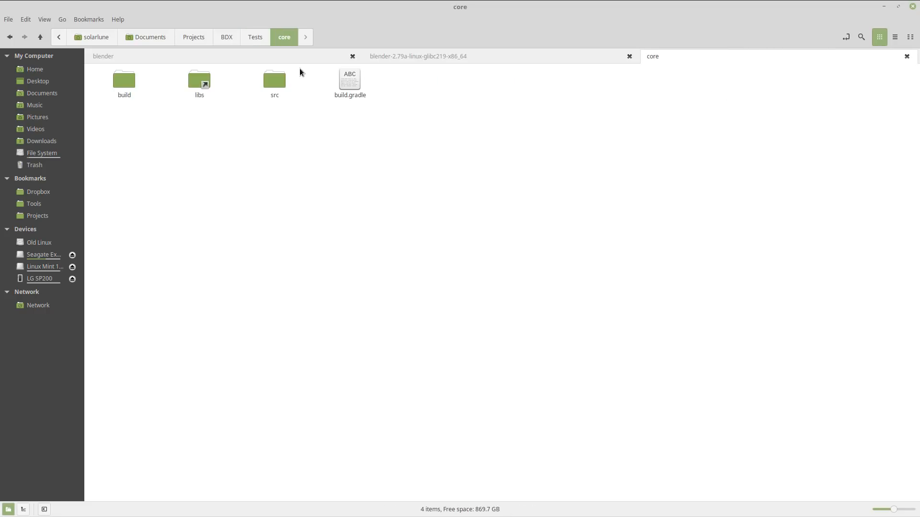
{"action": "left_click", "coordinate": [204, 93]}
{"action": "double_click", "coordinate": [204, 94]}
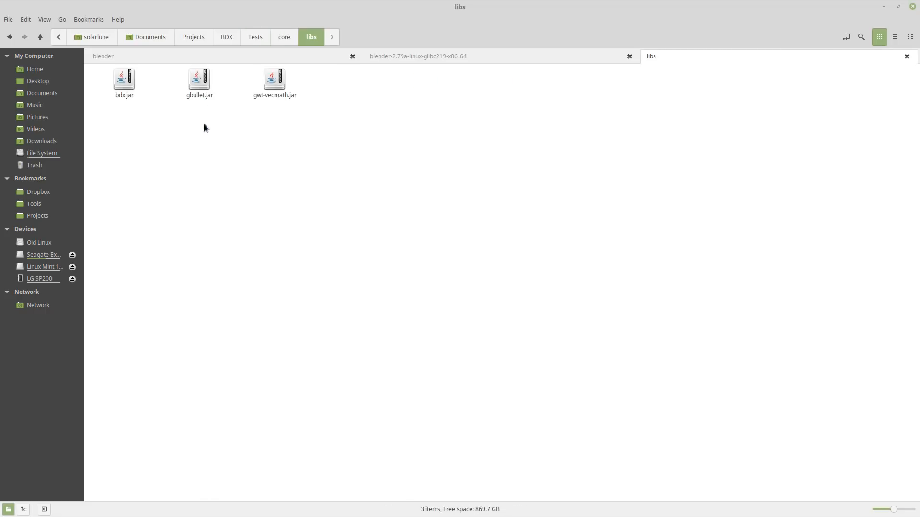
- Examine the basic details and permissions in the properties of bdx.jar, and close the properties window
{"action": "key", "text": "Right"}
{"action": "key", "text": "Right"}
{"action": "key", "text": "Right"}
{"action": "key", "text": "Home"}
{"action": "right_click", "coordinate": [131, 86]}
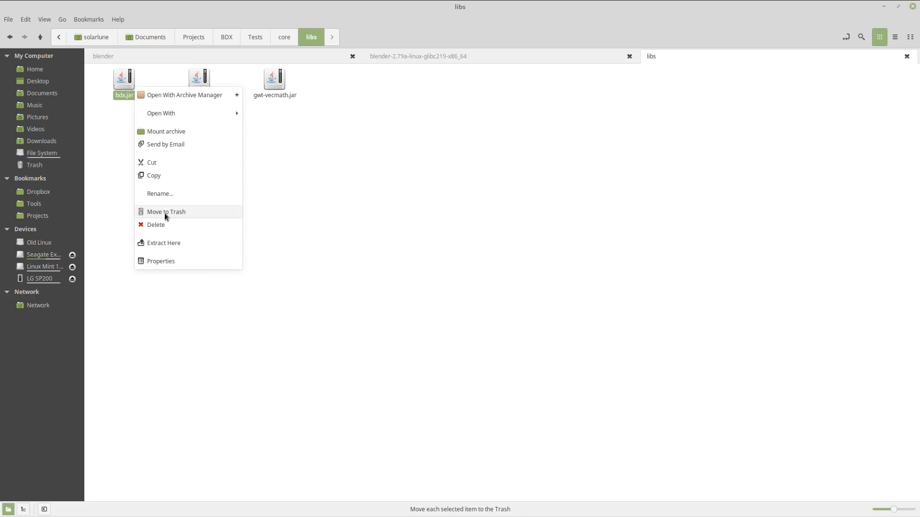
{"action": "left_click", "coordinate": [346, 255]}
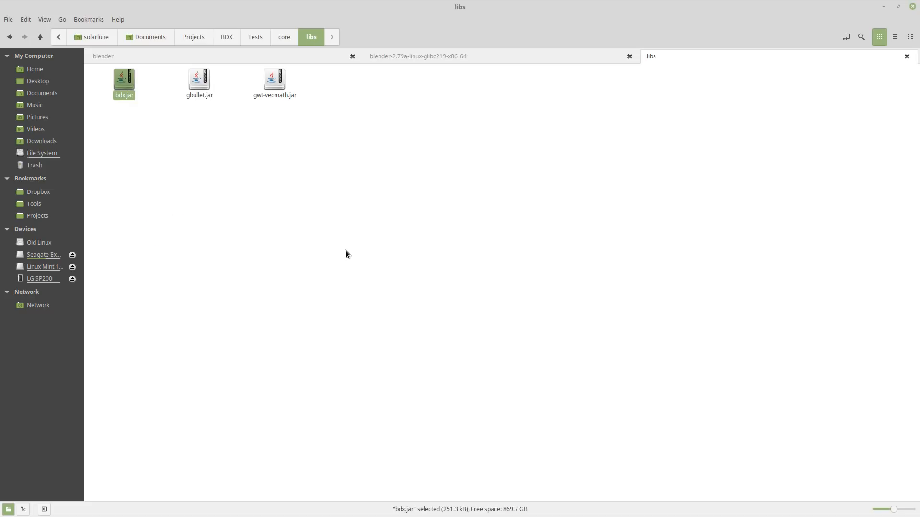
{"action": "key", "text": "alt+Return"}
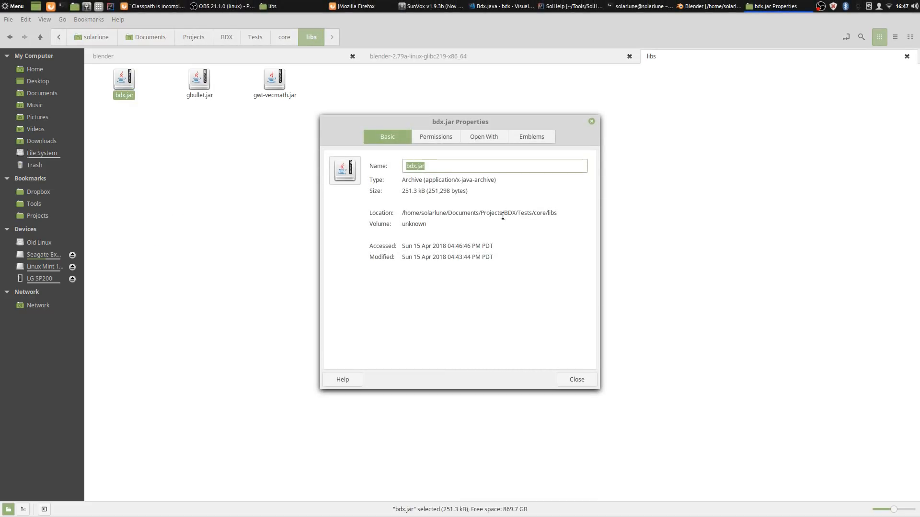
{"action": "left_click", "coordinate": [426, 136]}
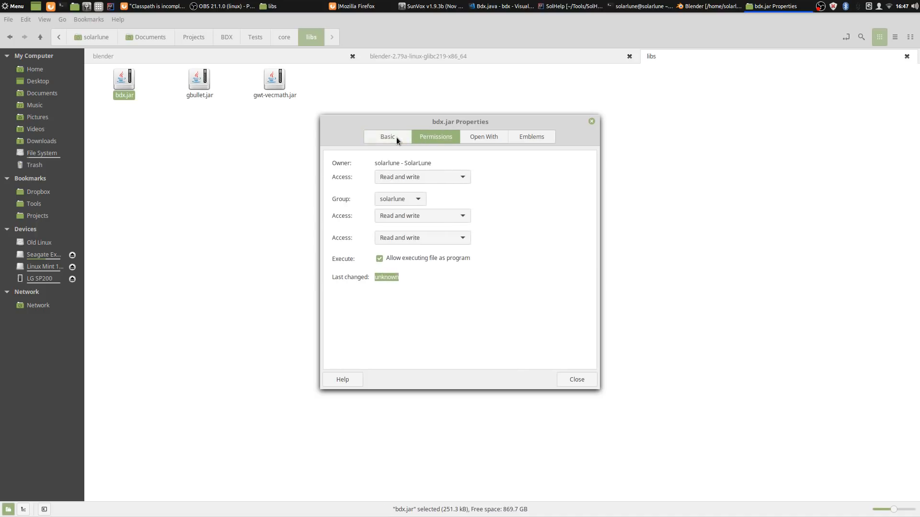
{"action": "left_click", "coordinate": [395, 137]}
{"action": "left_click", "coordinate": [591, 121]}
- Bring up the available file actions for bdx.jar in the libs folder
{"action": "right_click", "coordinate": [129, 86]}
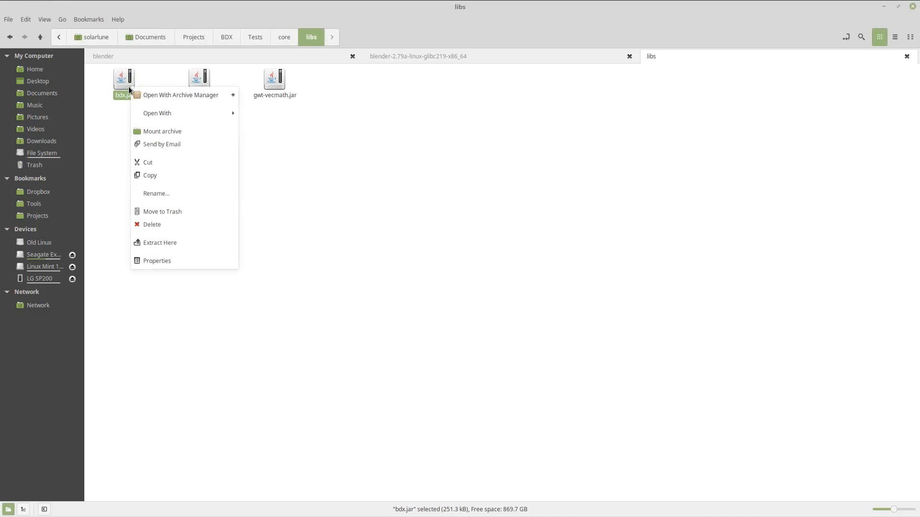
- Return to the core folder and check where the libs link points in its properties
{"action": "mouse_move", "coordinate": [154, 116]}
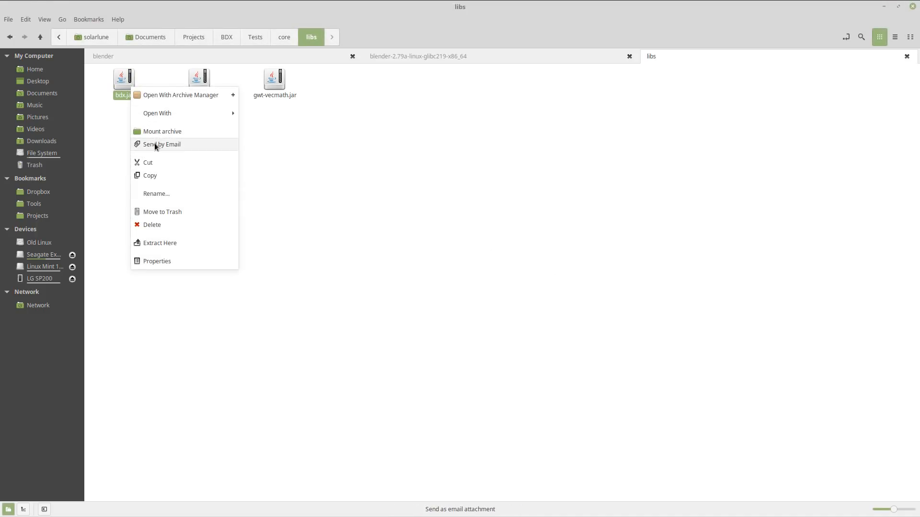
{"action": "left_click", "coordinate": [372, 220]}
{"action": "left_click", "coordinate": [284, 37]}
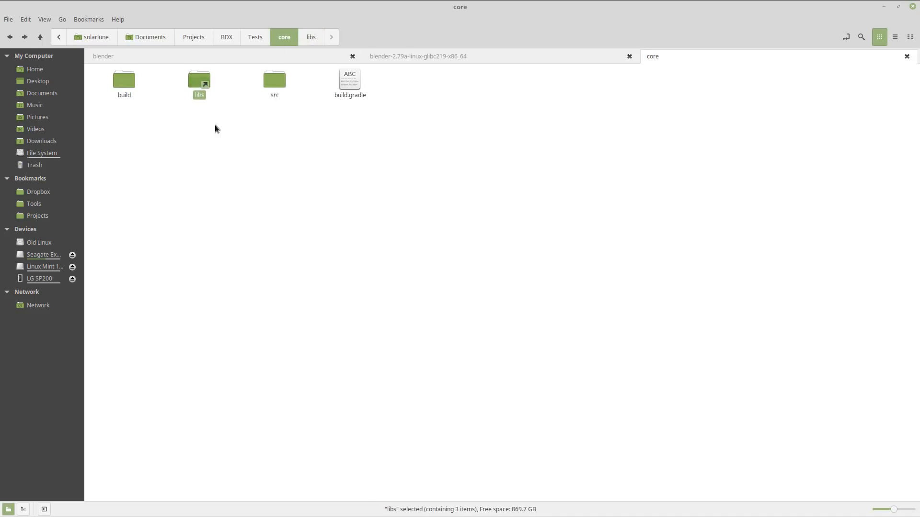
{"action": "right_click", "coordinate": [195, 82]}
{"action": "left_click", "coordinate": [244, 344]}
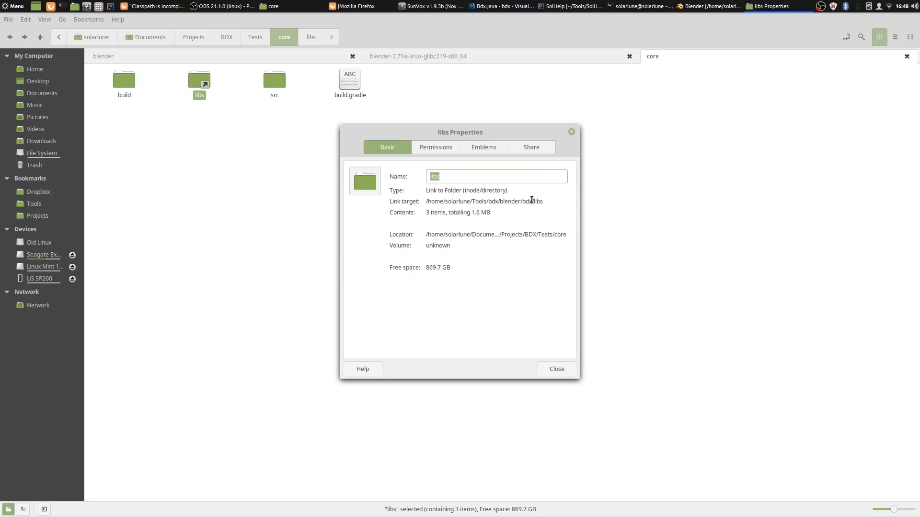
{"action": "left_click", "coordinate": [571, 132]}
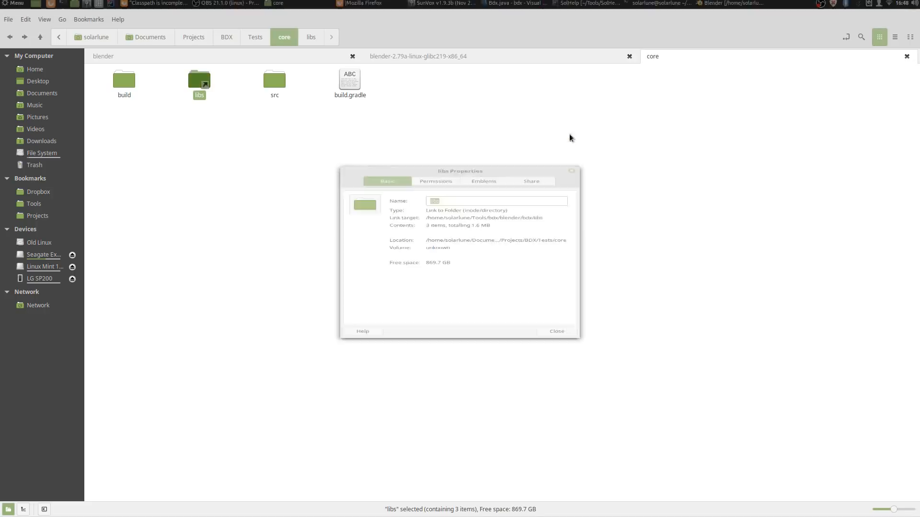
- Switch to Blender's terminal output and review the compile errors from the last BDX build
{"action": "key", "text": "alt+Tab"}
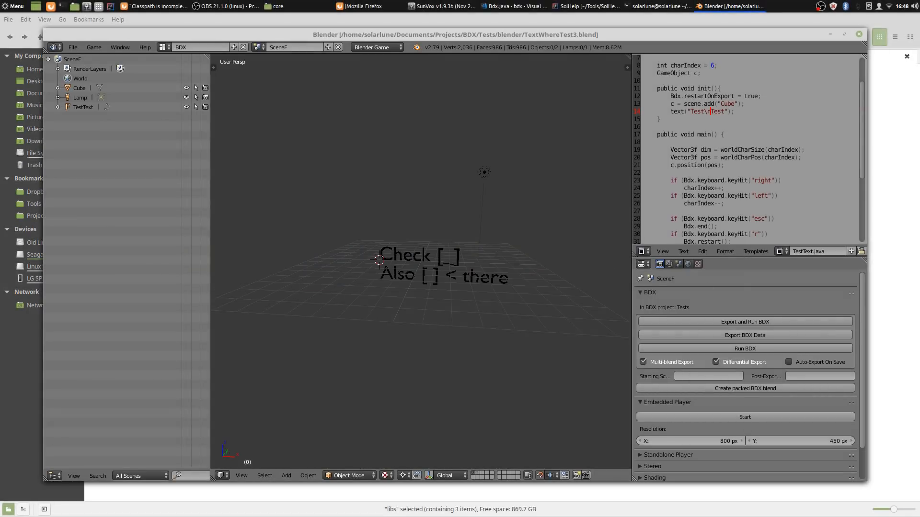
{"action": "key", "text": "alt+Tab"}
{"action": "left_click_drag", "start_coordinate": [680, 135], "coordinate": [472, 123]}
{"action": "scroll", "coordinate": [482, 233], "scroll_direction": "down", "scroll_amount": 3}
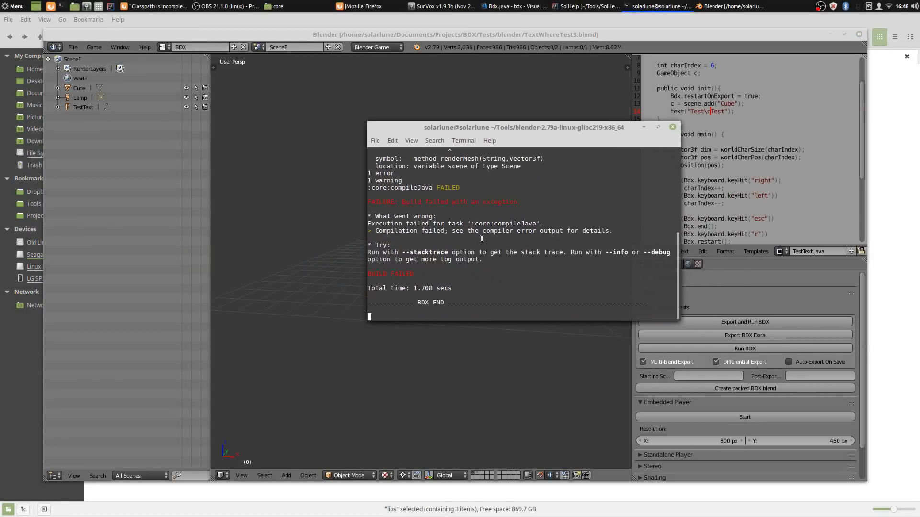
{"action": "scroll", "coordinate": [512, 205], "scroll_direction": "up", "scroll_amount": 2}
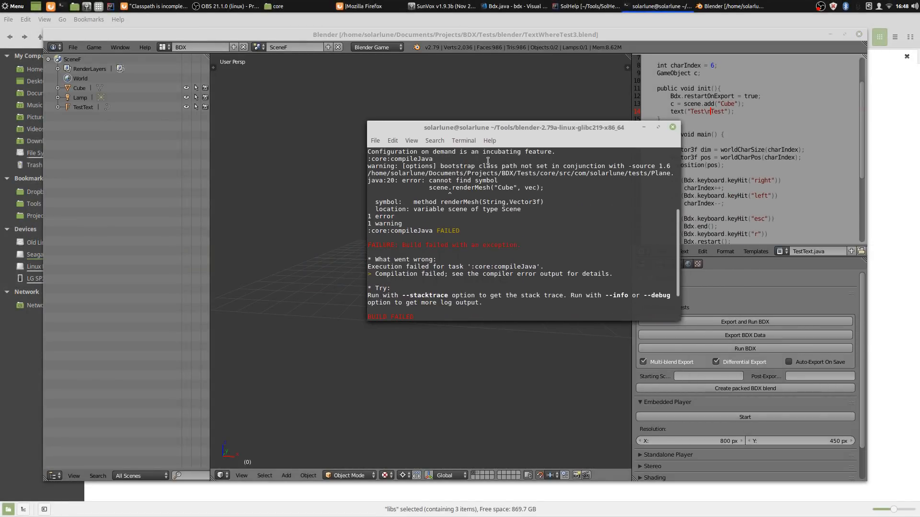
- In the file manager, delete Plane.java, Sacky.java and TestText.java from the Tests project's core source package folder
{"action": "key", "text": "alt+Tab"}
{"action": "left_click", "coordinate": [286, 18]}
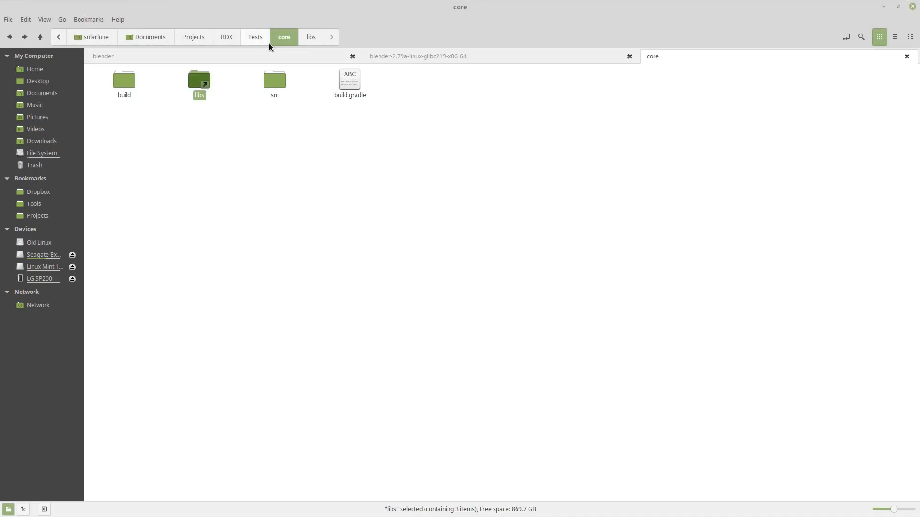
{"action": "left_click", "coordinate": [255, 37]}
{"action": "double_click", "coordinate": [273, 82]}
{"action": "double_click", "coordinate": [274, 80]}
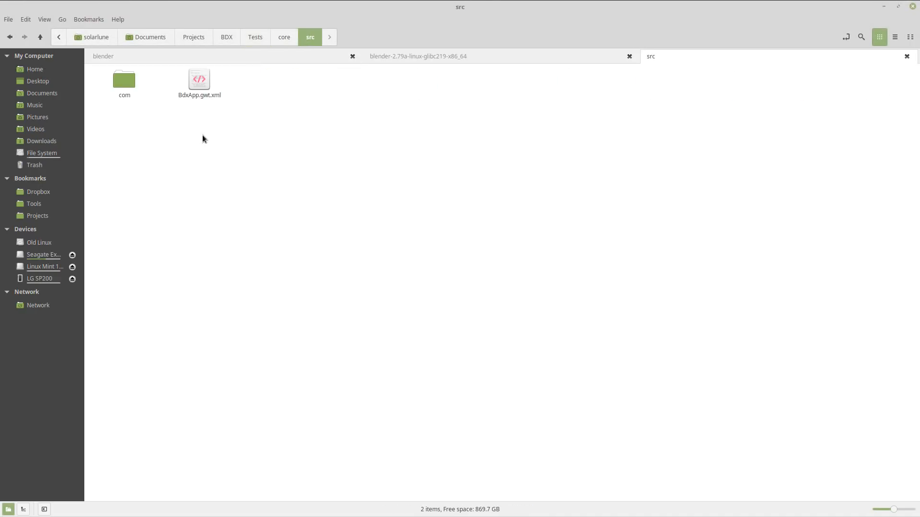
{"action": "double_click", "coordinate": [128, 85]}
{"action": "double_click", "coordinate": [124, 91]}
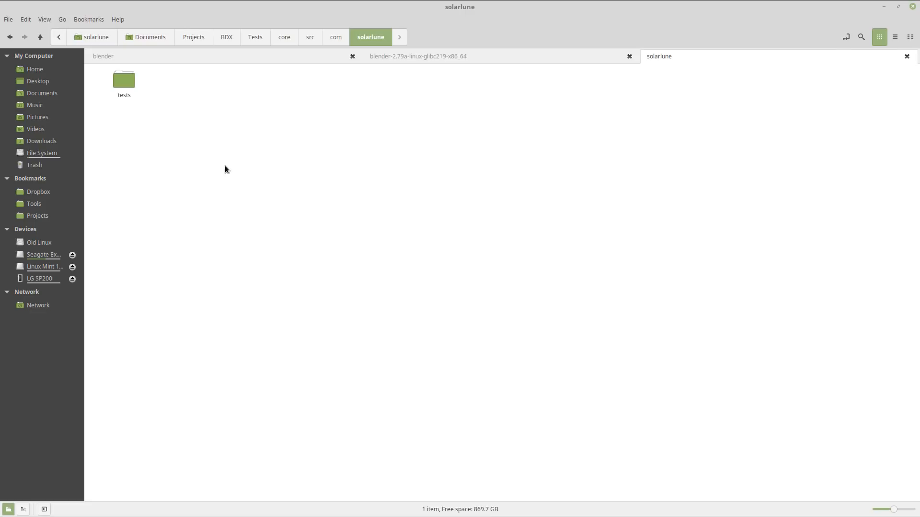
{"action": "left_click", "coordinate": [120, 81]}
{"action": "double_click", "coordinate": [120, 80]}
{"action": "left_click_drag", "start_coordinate": [240, 137], "coordinate": [445, 76]}
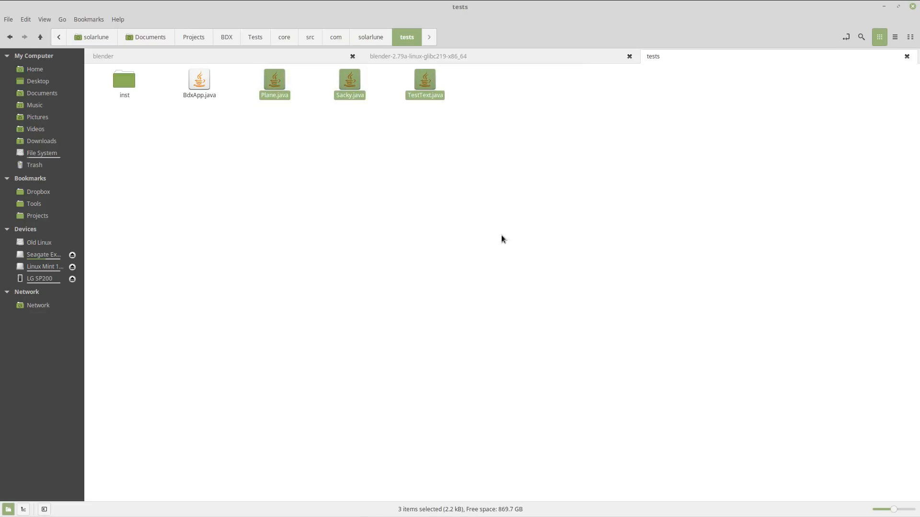
{"action": "key", "text": "Delete"}
- Switch to Blender, export and run the BDX project, and read the build errors in the terminal
{"action": "key", "text": "alt+Tab"}
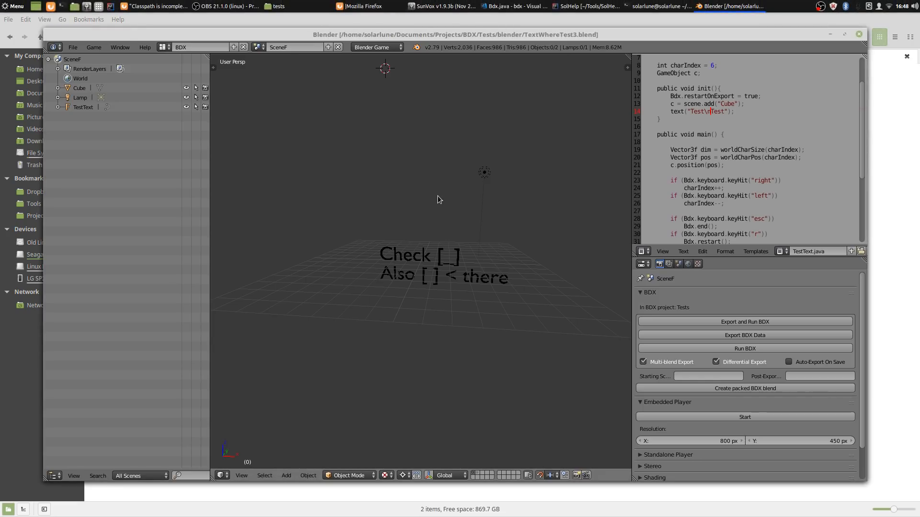
{"action": "key", "text": "p"}
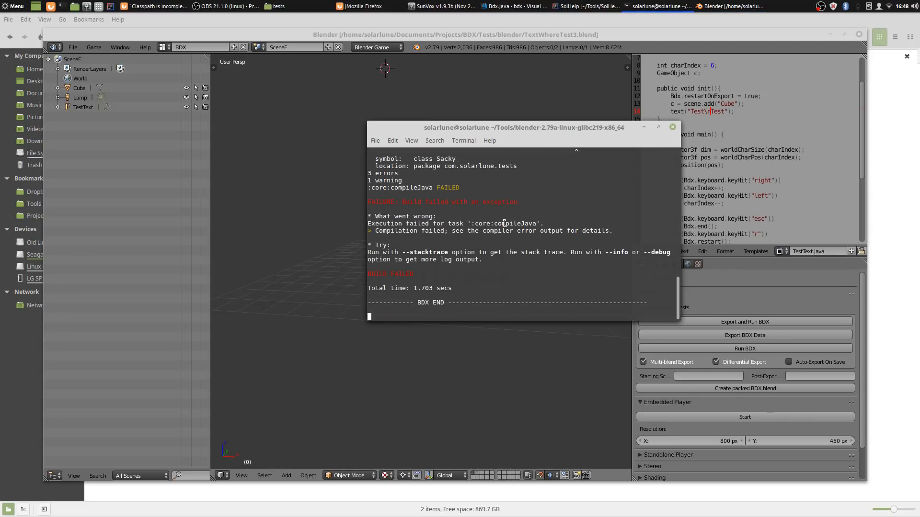
{"action": "scroll", "coordinate": [509, 218], "scroll_direction": "up", "scroll_amount": 4}
{"action": "scroll", "coordinate": [507, 221], "scroll_direction": "up", "scroll_amount": 4}
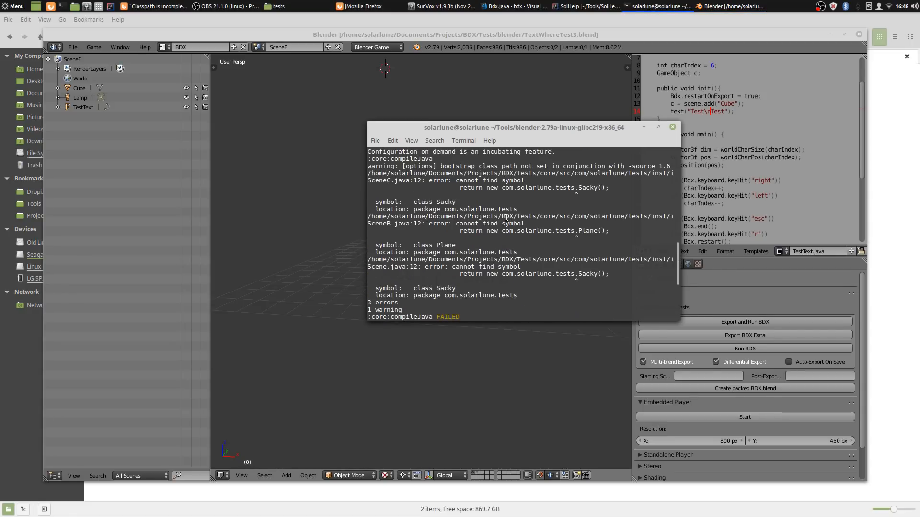
{"action": "scroll", "coordinate": [507, 218], "scroll_direction": "up", "scroll_amount": 2}
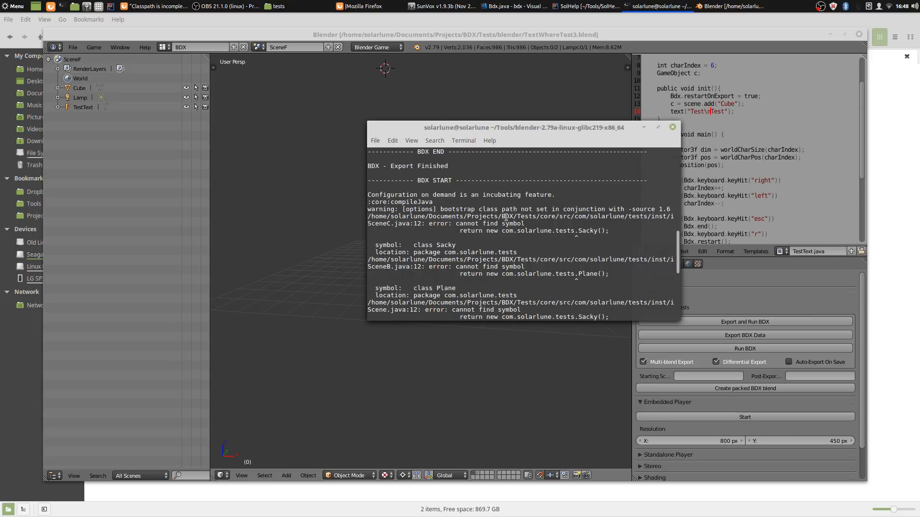
{"action": "scroll", "coordinate": [507, 218], "scroll_direction": "down", "scroll_amount": 4}
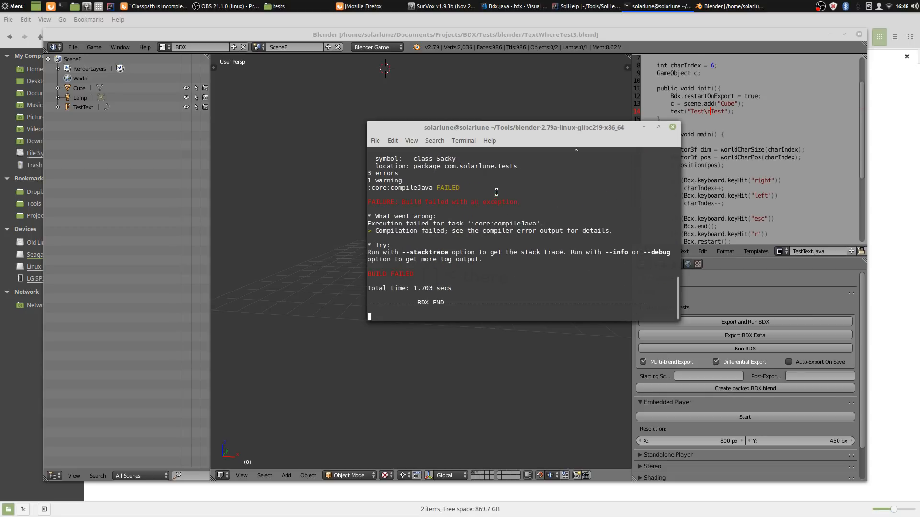
- Check the list of scenes in the blend file and inspect the text and lamp objects in the viewport
{"action": "key", "text": "alt+Tab"}
{"action": "left_click", "coordinate": [260, 47]}
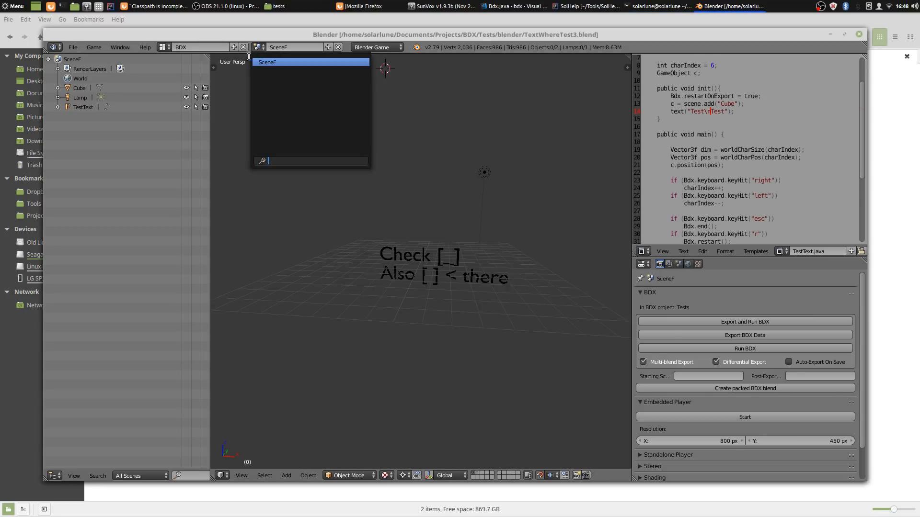
{"action": "right_click", "coordinate": [441, 269]}
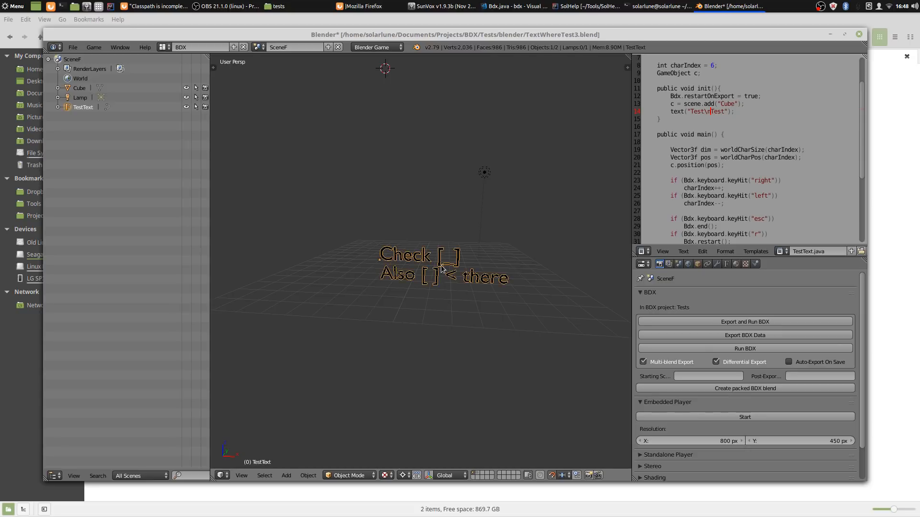
{"action": "scroll", "coordinate": [442, 268], "scroll_direction": "down", "scroll_amount": 7}
{"action": "scroll", "coordinate": [431, 249], "scroll_direction": "up", "scroll_amount": 3}
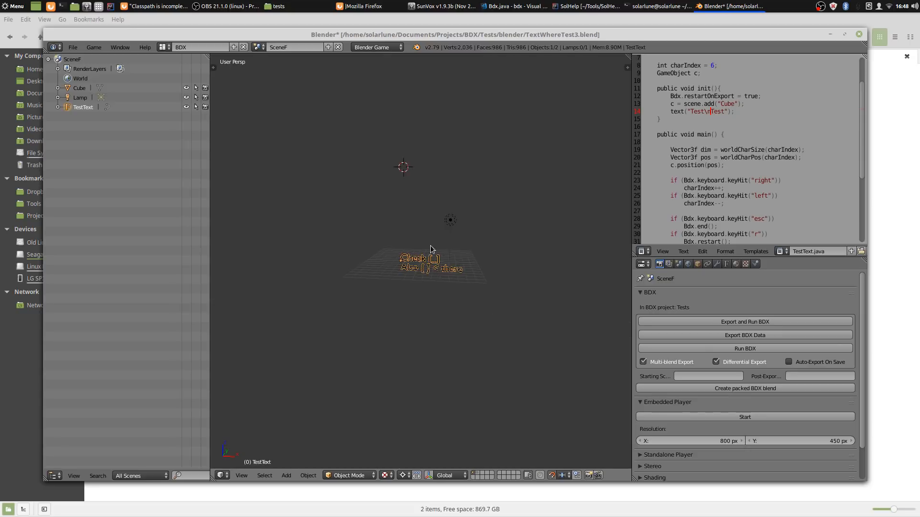
{"action": "right_click", "coordinate": [454, 226]}
{"action": "scroll", "coordinate": [454, 226], "scroll_direction": "up", "scroll_amount": 3}
- Switch to the file manager and delete the inst folder from the tests source package
{"action": "key", "text": "alt+Tab"}
{"action": "key", "text": "alt+Tab"}
{"action": "key", "text": "alt+Tab"}
{"action": "key", "text": "alt+Tab"}
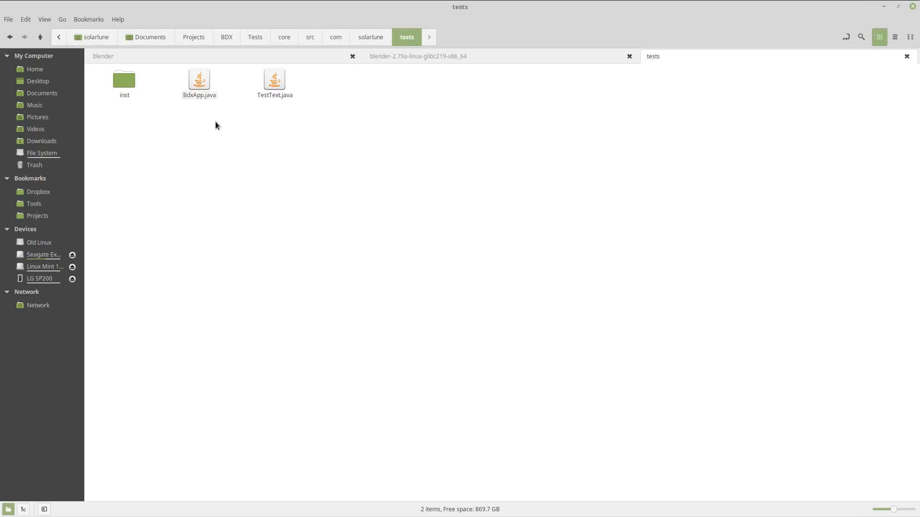
{"action": "left_click", "coordinate": [125, 79]}
{"action": "key", "text": "Delete"}
- Back in Blender, save TextWhereTest3.blend, then export and run the game while following the build in the terminal
{"action": "key", "text": "alt+Tab"}
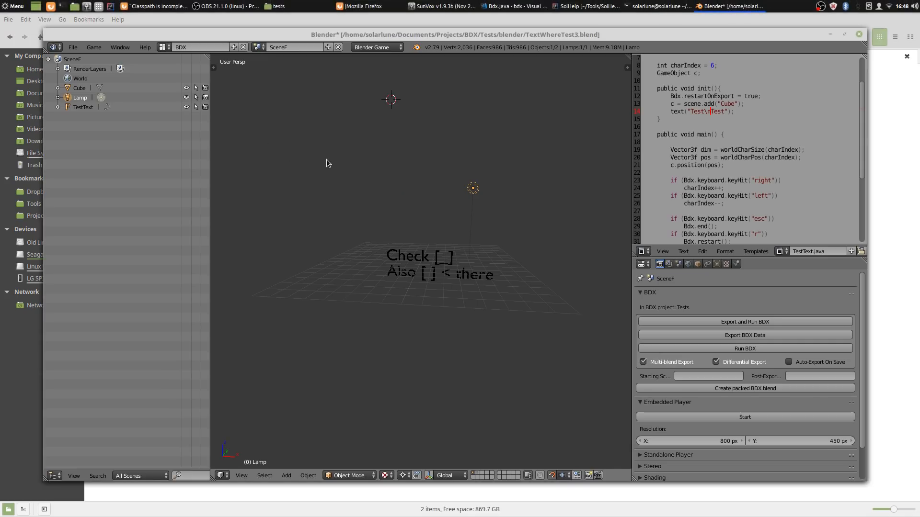
{"action": "key", "text": "ctrl+s"}
{"action": "key", "text": "p"}
{"action": "key", "text": "alt+Tab"}
{"action": "key", "text": "alt+Tab"}
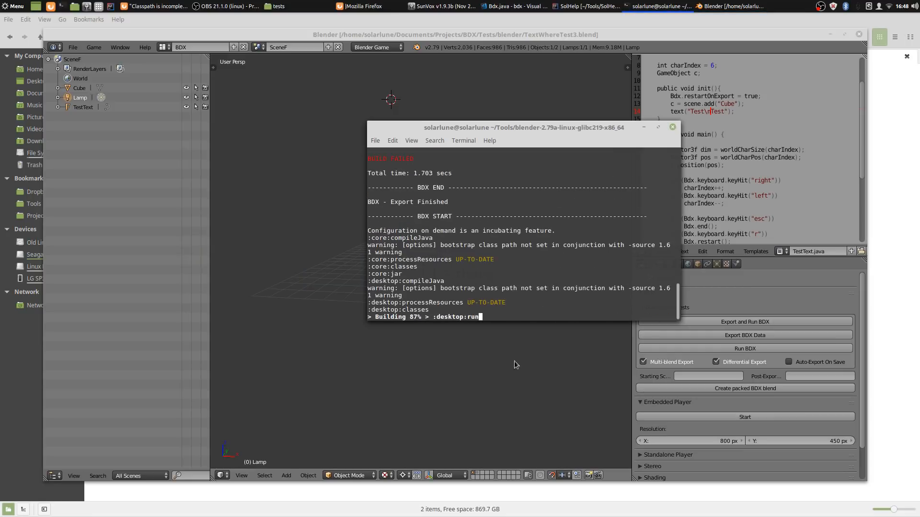
{"action": "left_click", "coordinate": [549, 127]}
{"action": "left_click", "coordinate": [341, 226]}
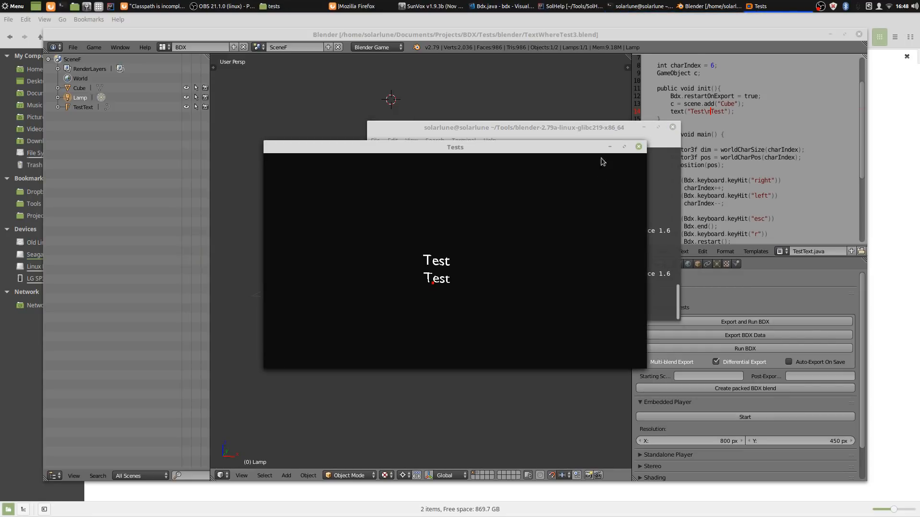
- Maximize and restore the running Tests game window, then close it
{"action": "left_click", "coordinate": [624, 147]}
{"action": "double_click", "coordinate": [566, 11]}
{"action": "left_click", "coordinate": [638, 147]}
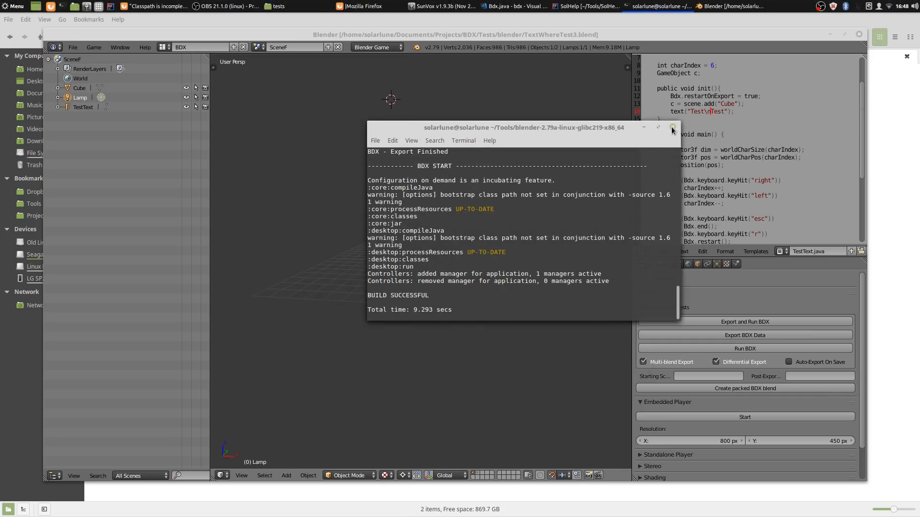
{"action": "left_click", "coordinate": [673, 129]}
- Open SingleScreen.blend from the SingleScreen project's blender folder
{"action": "left_click", "coordinate": [72, 47]}
{"action": "left_click", "coordinate": [88, 69]}
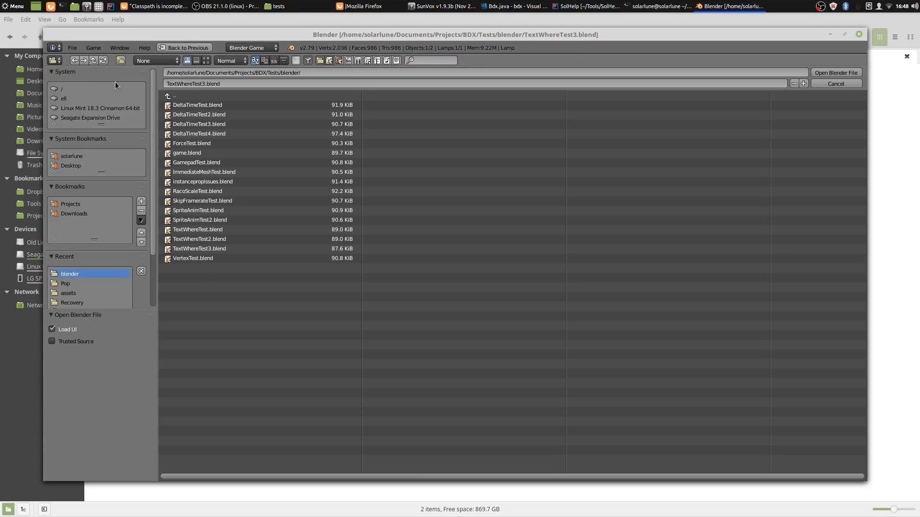
{"action": "left_click", "coordinate": [200, 96]}
{"action": "left_click", "coordinate": [200, 97]}
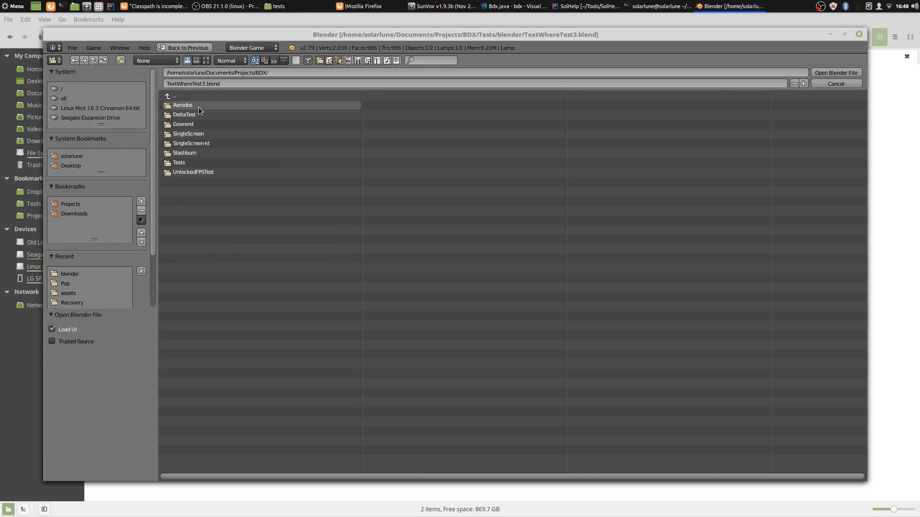
{"action": "left_click", "coordinate": [195, 134]}
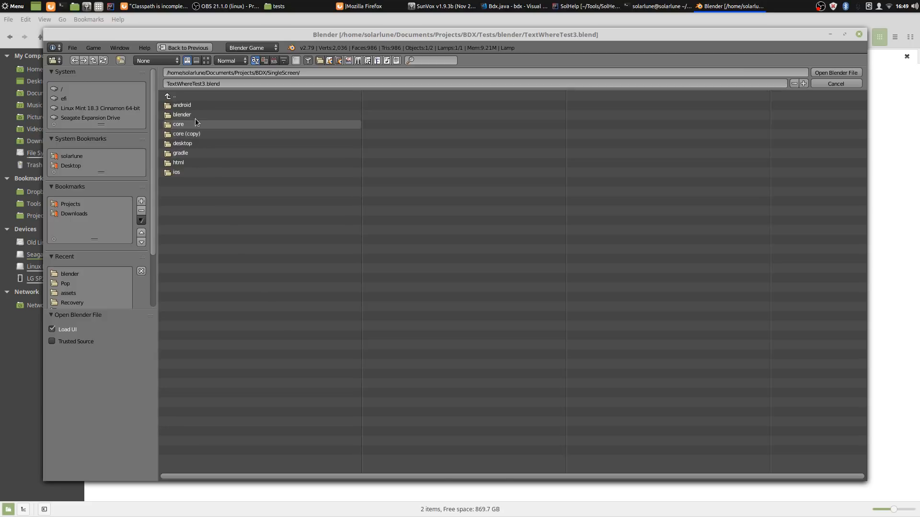
{"action": "left_click", "coordinate": [194, 117]}
{"action": "double_click", "coordinate": [192, 104]}
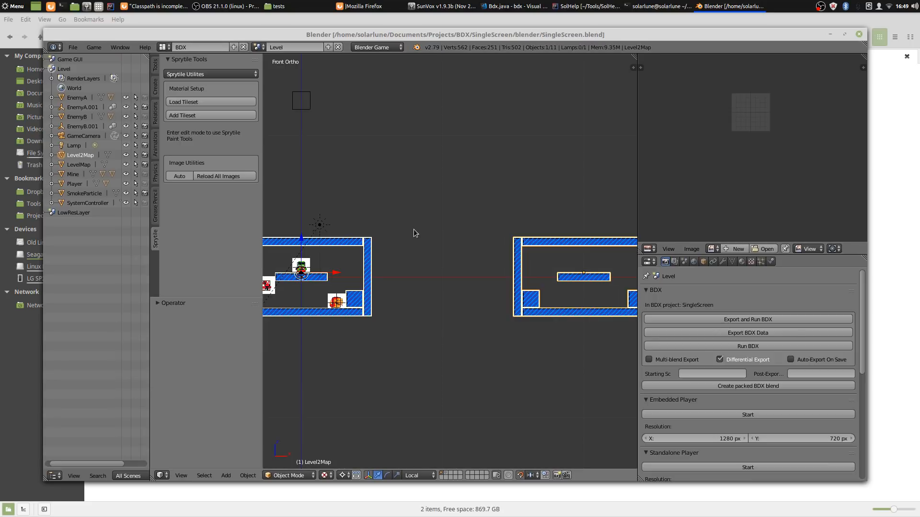
- View the level through the camera, export and run the SingleScreen game, and read the build errors
{"action": "key", "text": "KP_0"}
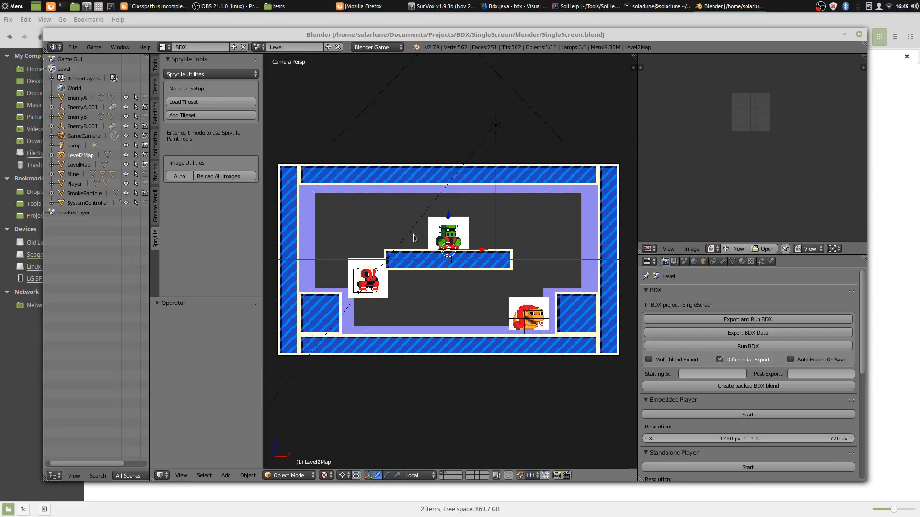
{"action": "key", "text": "p"}
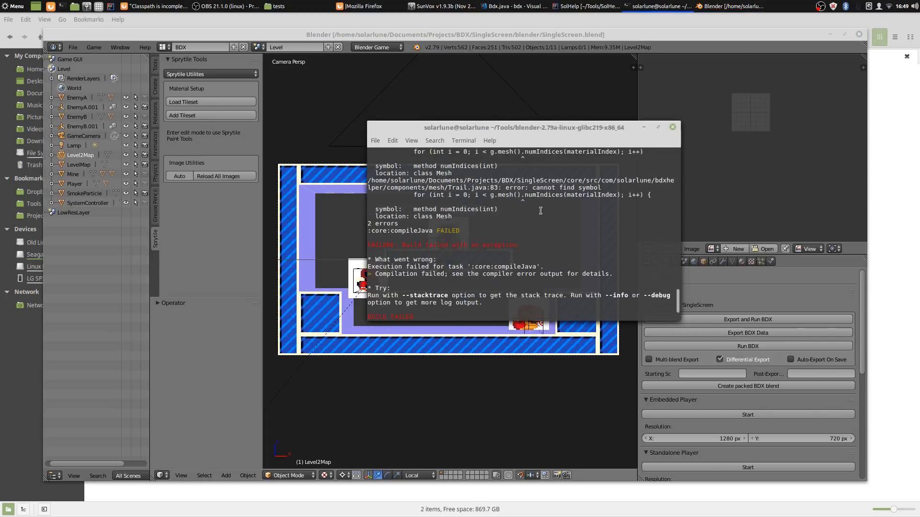
{"action": "scroll", "coordinate": [540, 211], "scroll_direction": "up", "scroll_amount": 5}
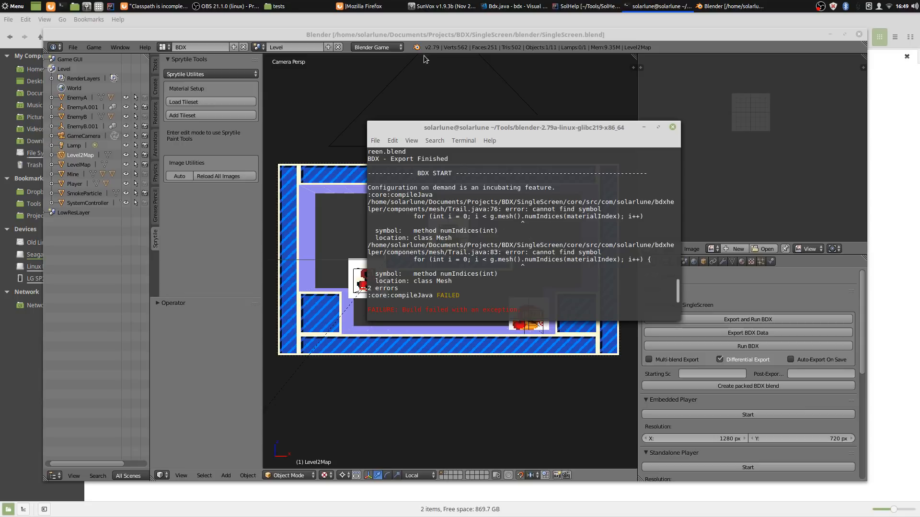
- Switch to Visual Studio Code and open the SingleScreen folder from Projects/BDX
{"action": "key", "text": "alt+Tab"}
{"action": "key", "text": "alt+Tab"}
{"action": "key", "text": "alt+Tab"}
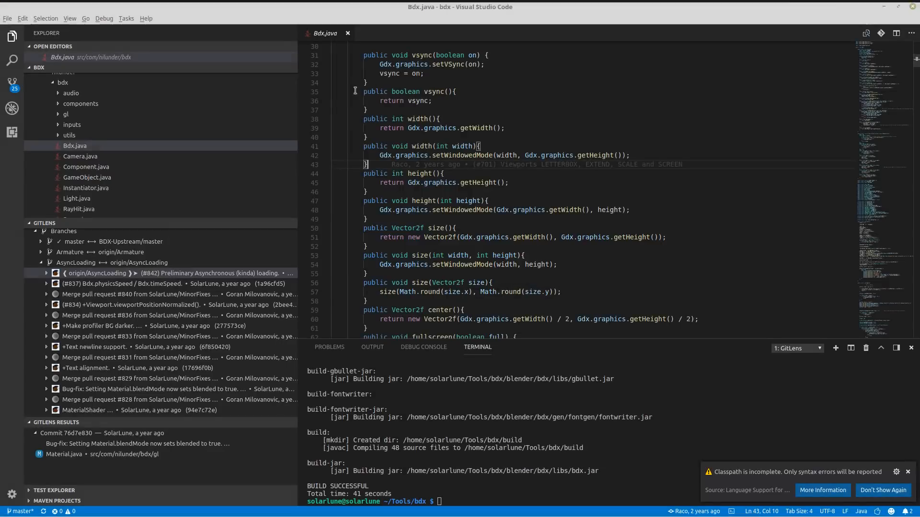
{"action": "left_click", "coordinate": [7, 18]}
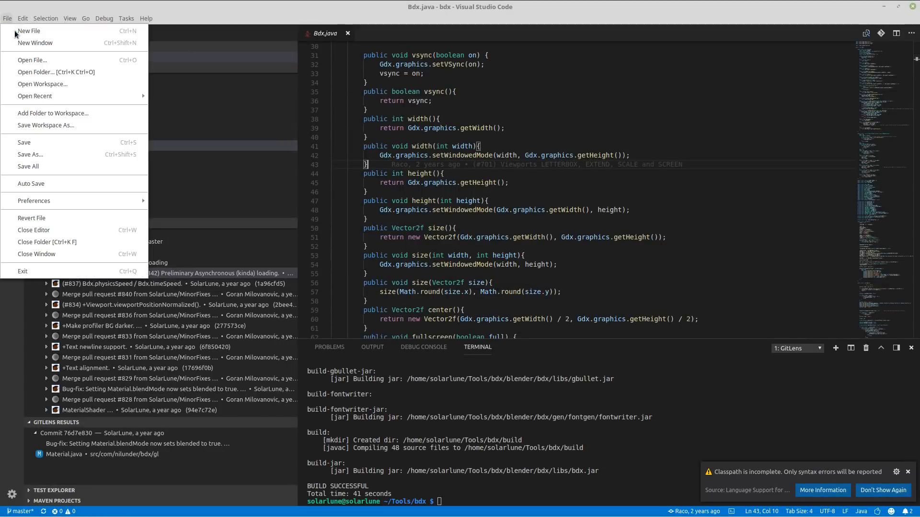
{"action": "left_click", "coordinate": [23, 73]}
{"action": "left_click", "coordinate": [347, 122]}
{"action": "scroll", "coordinate": [324, 297], "scroll_direction": "down", "scroll_amount": 2}
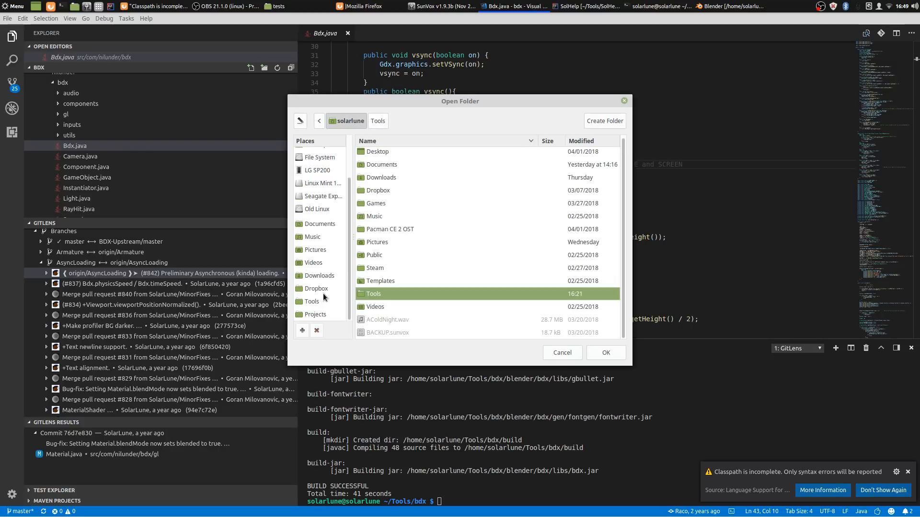
{"action": "left_click", "coordinate": [318, 316]}
{"action": "left_click", "coordinate": [393, 182]}
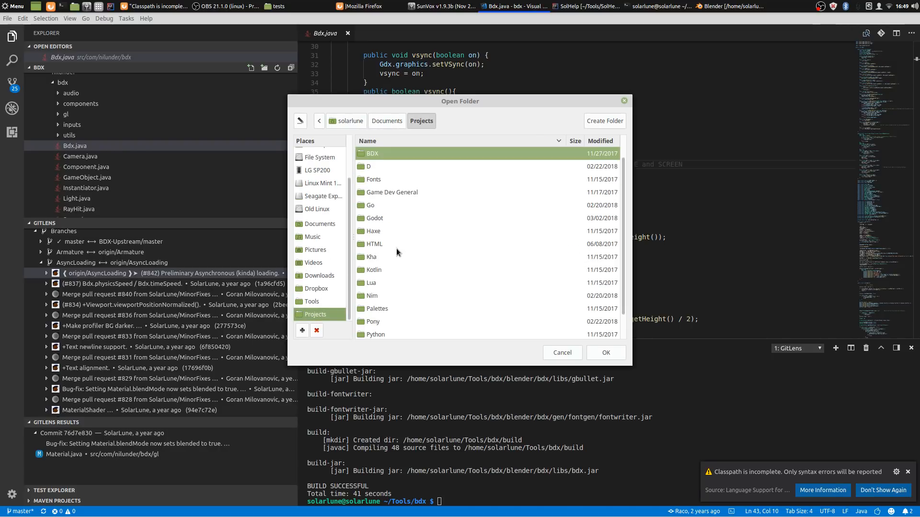
{"action": "double_click", "coordinate": [385, 180]}
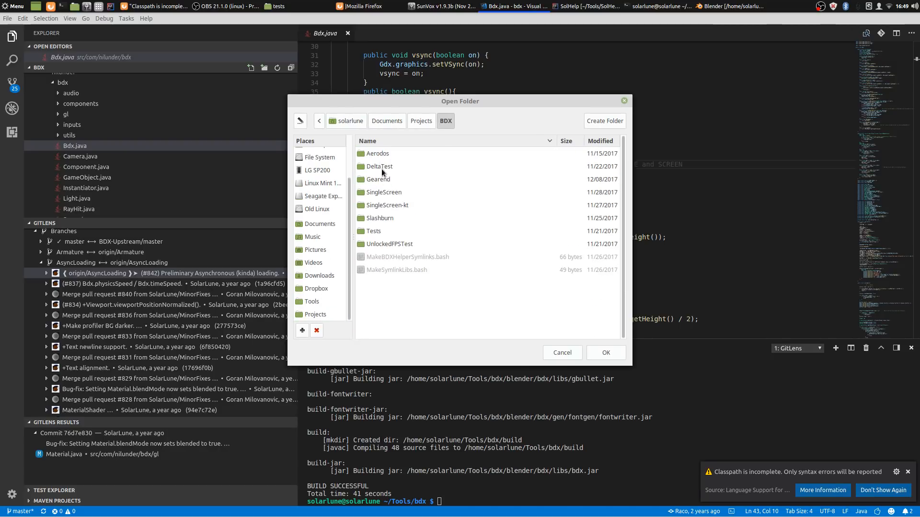
{"action": "double_click", "coordinate": [383, 195]}
{"action": "left_click", "coordinate": [598, 353]}
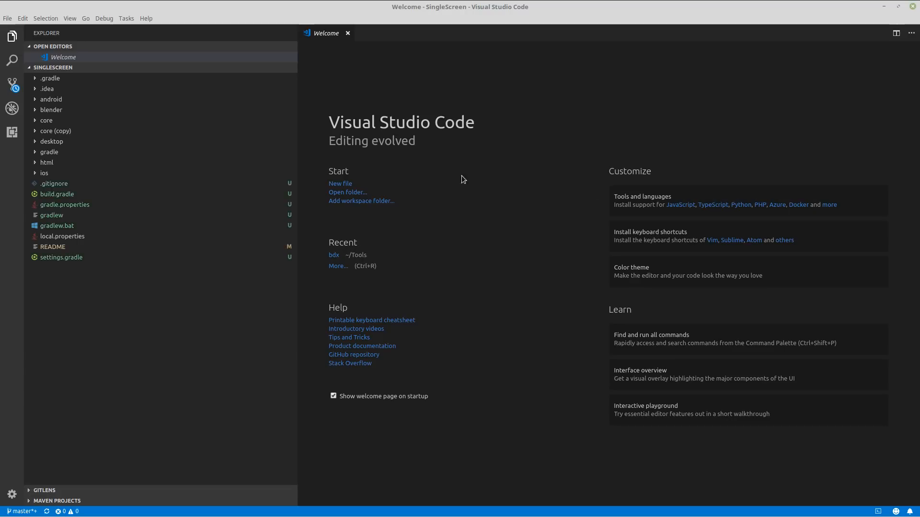
- Browse the singlescreen package under core/src/com/solarlune, expanding its components, interfaces, objects and system folders
{"action": "left_click", "coordinate": [39, 121]}
{"action": "left_click", "coordinate": [43, 162]}
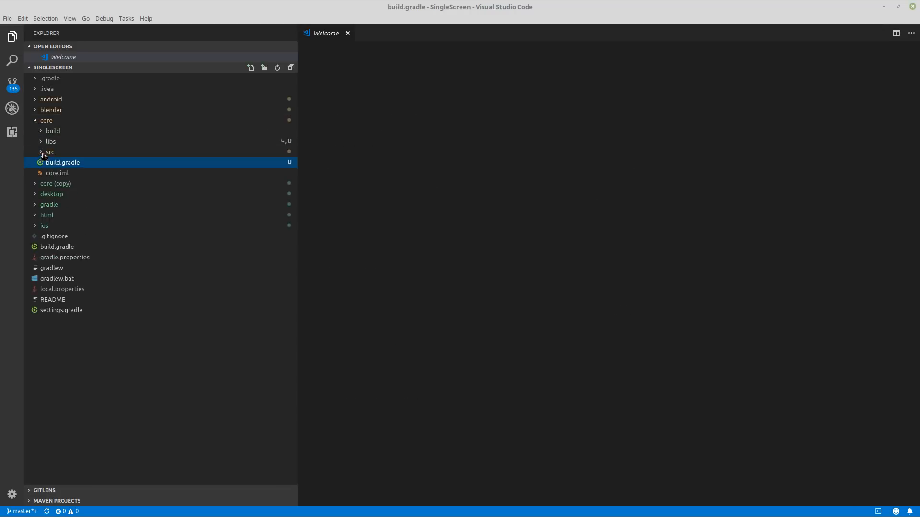
{"action": "left_click", "coordinate": [43, 151]}
{"action": "left_click", "coordinate": [88, 164]}
{"action": "left_click", "coordinate": [89, 194]}
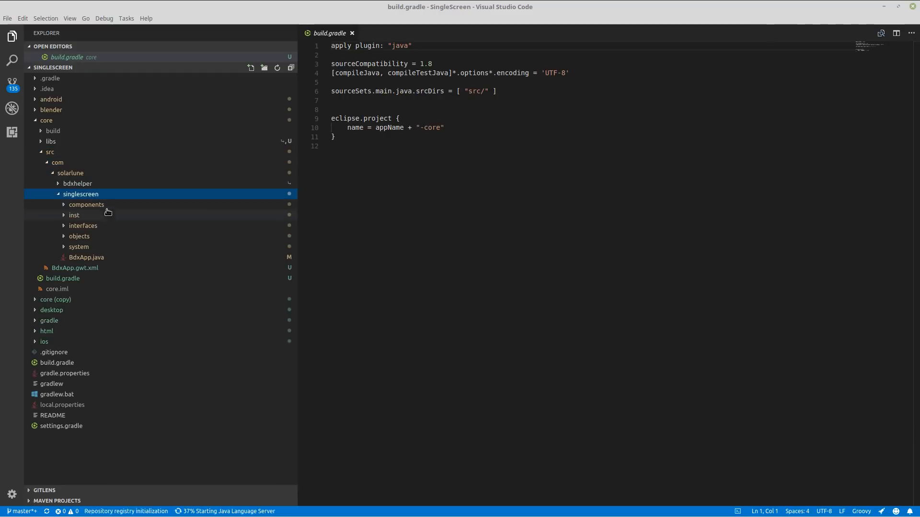
{"action": "left_click", "coordinate": [95, 247]}
{"action": "left_click", "coordinate": [98, 236]}
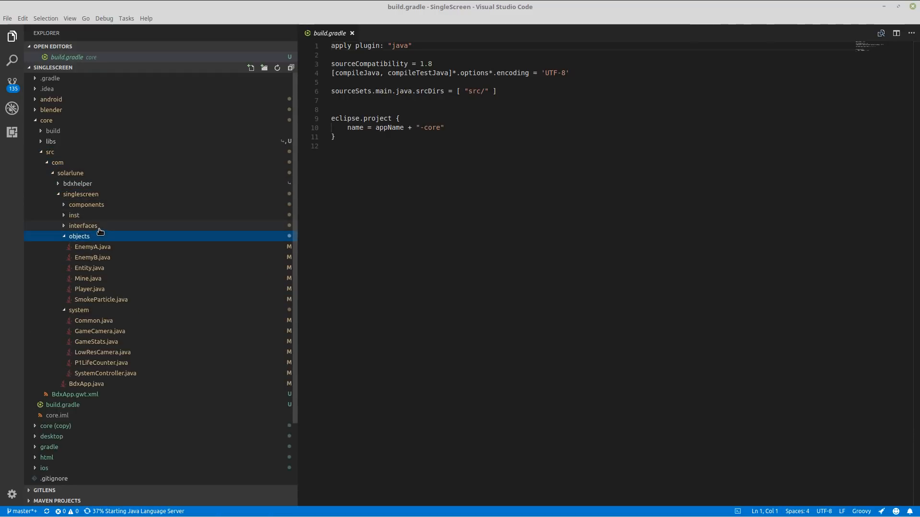
{"action": "left_click", "coordinate": [99, 226]}
{"action": "left_click", "coordinate": [99, 215]}
{"action": "left_click", "coordinate": [97, 205]}
{"action": "left_click", "coordinate": [98, 226]}
- Switch to the terminal to re-read the compile errors, and return to Visual Studio Code
{"action": "key", "text": "alt+Tab"}
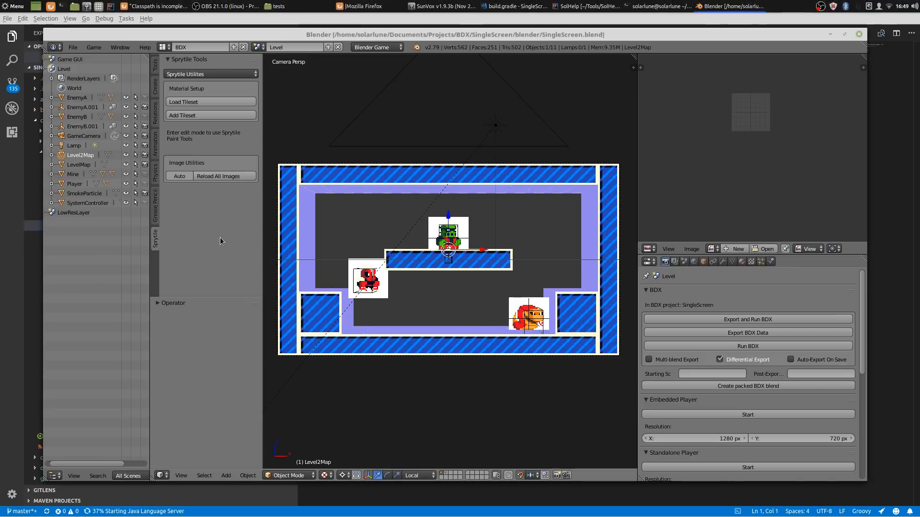
{"action": "key", "text": "alt+Tab"}
{"action": "key", "text": "alt+Tab"}
{"action": "key", "text": "alt+Tab"}
{"action": "key", "text": "alt+Tab"}
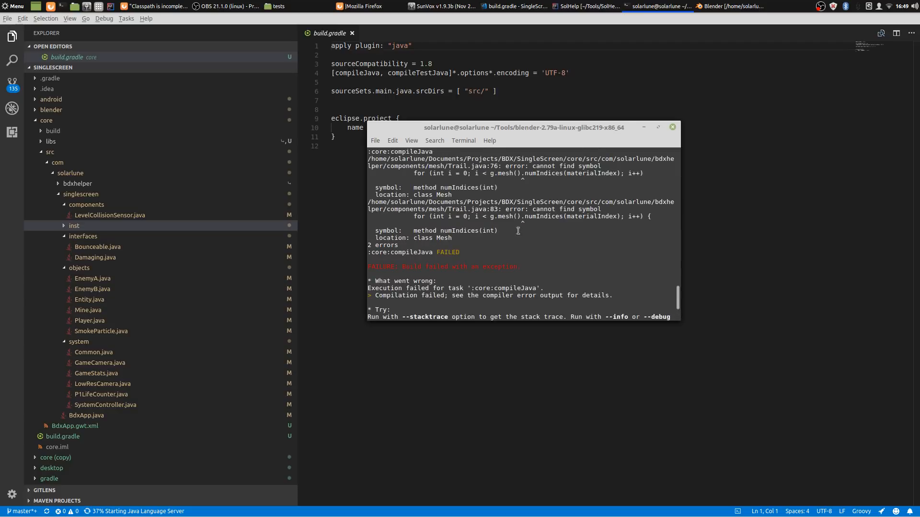
{"action": "scroll", "coordinate": [518, 231], "scroll_direction": "up", "scroll_amount": 1}
{"action": "key", "text": "alt+Tab"}
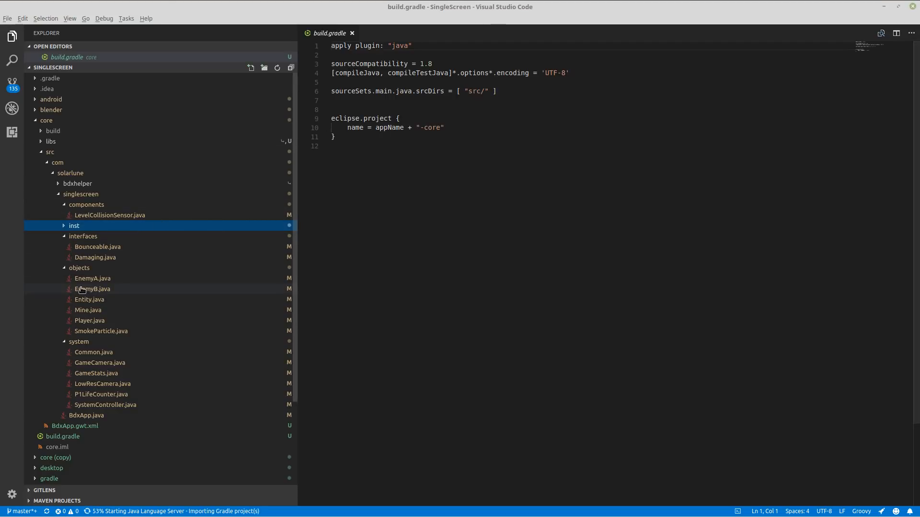
- Check which jar files are in the core libs folder and recheck the source path in the terminal's errors
{"action": "left_click", "coordinate": [42, 139]}
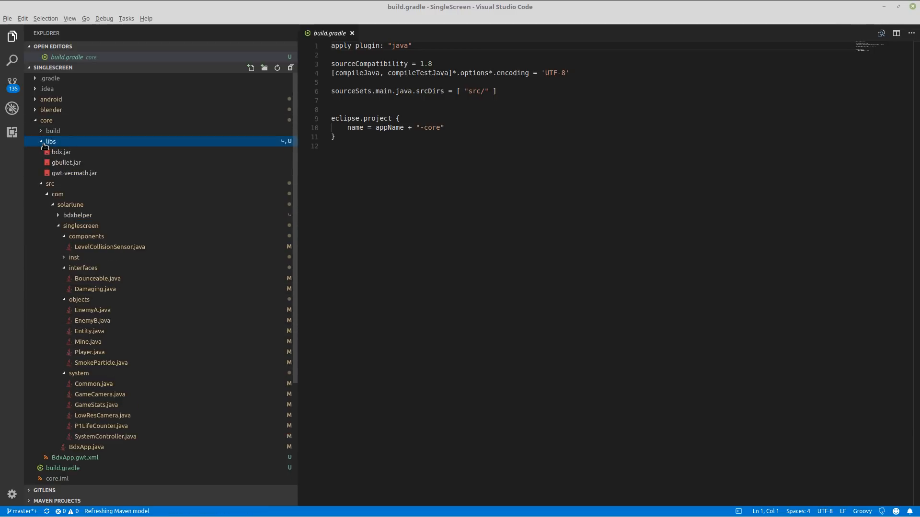
{"action": "left_click", "coordinate": [50, 141]}
{"action": "key", "text": "alt+Tab"}
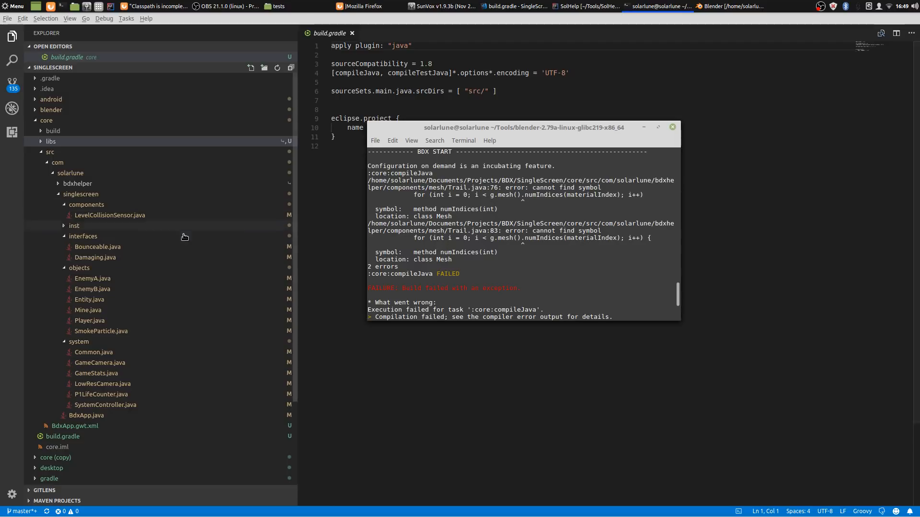
{"action": "key", "text": "alt+Tab"}
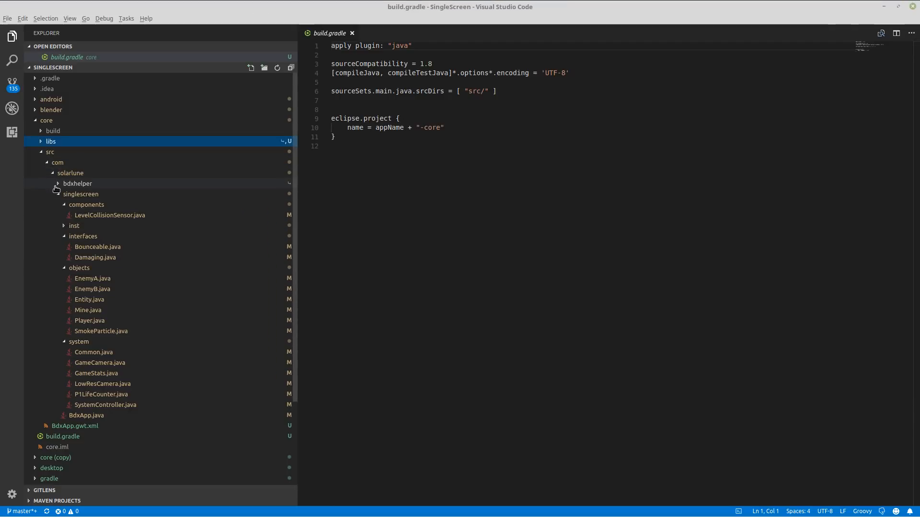
- Open Trail.java from the bdxhelper package's components/mesh folder
{"action": "left_click", "coordinate": [58, 184]}
{"action": "left_click", "coordinate": [65, 218]}
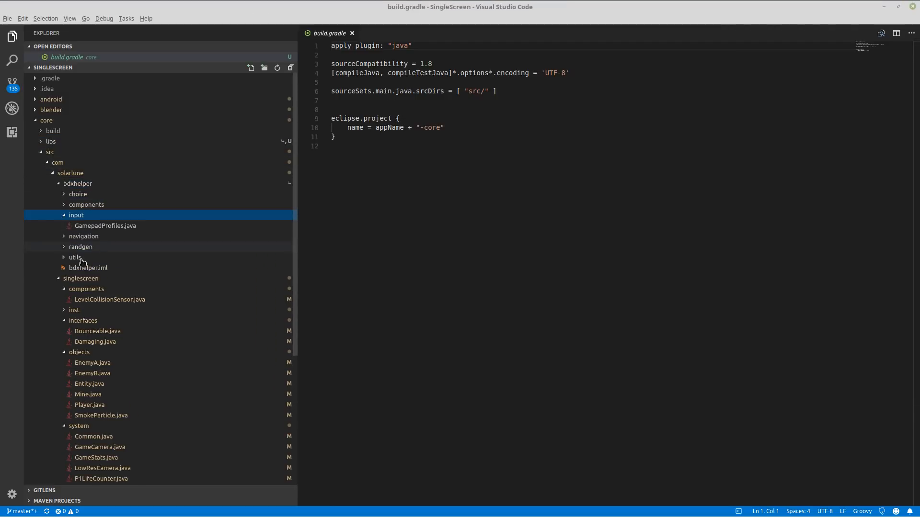
{"action": "key", "text": "Left"}
{"action": "key", "text": "Up"}
{"action": "key", "text": "Right"}
{"action": "left_click", "coordinate": [84, 237]}
{"action": "key", "text": "Left"}
{"action": "key", "text": "Up"}
{"action": "key", "text": "Right"}
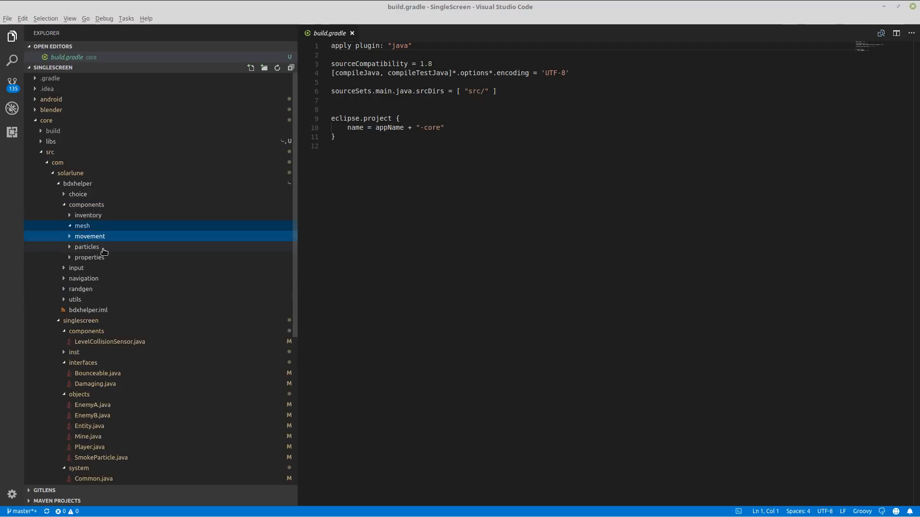
{"action": "double_click", "coordinate": [106, 258]}
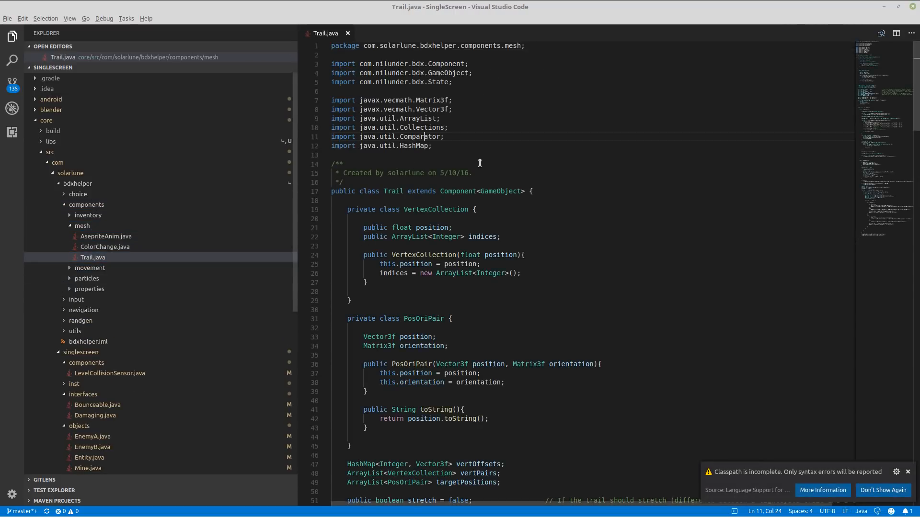
- Search Trail.java for "mesh" and examine the mesh() calls in the main state's enter method
{"action": "scroll", "coordinate": [480, 164], "scroll_direction": "down", "scroll_amount": 1}
{"action": "key", "text": "ctrl+f"}
{"action": "type", "text": "mesh"}
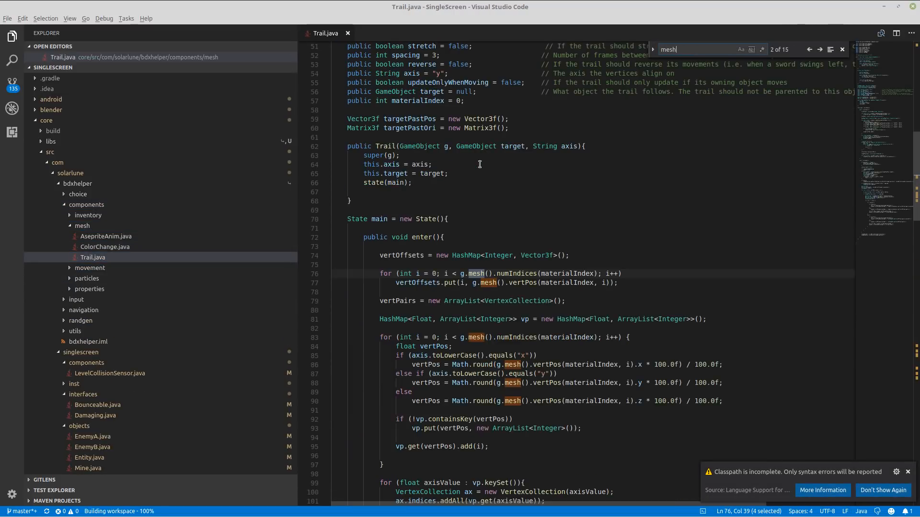
{"action": "left_click", "coordinate": [391, 201]}
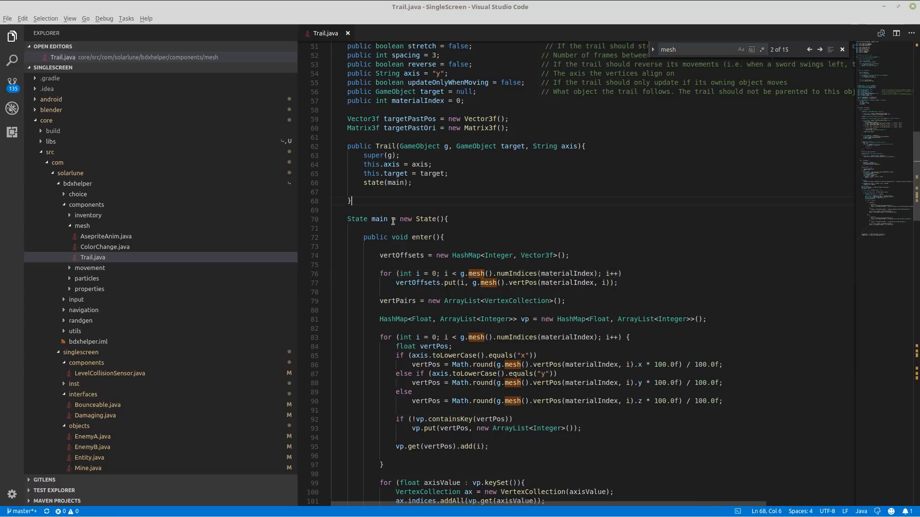
{"action": "left_click", "coordinate": [463, 273]}
{"action": "left_click", "coordinate": [417, 146]}
{"action": "left_click", "coordinate": [472, 271]}
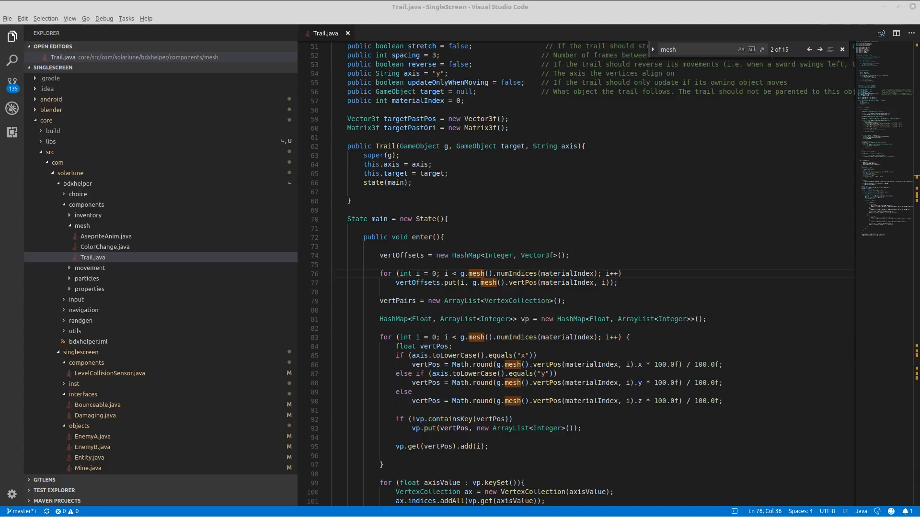
- Replace numIndices with vertexCount in both for loops, on lines 76 and 83 of Trail.java
{"action": "double_click", "coordinate": [510, 273]}
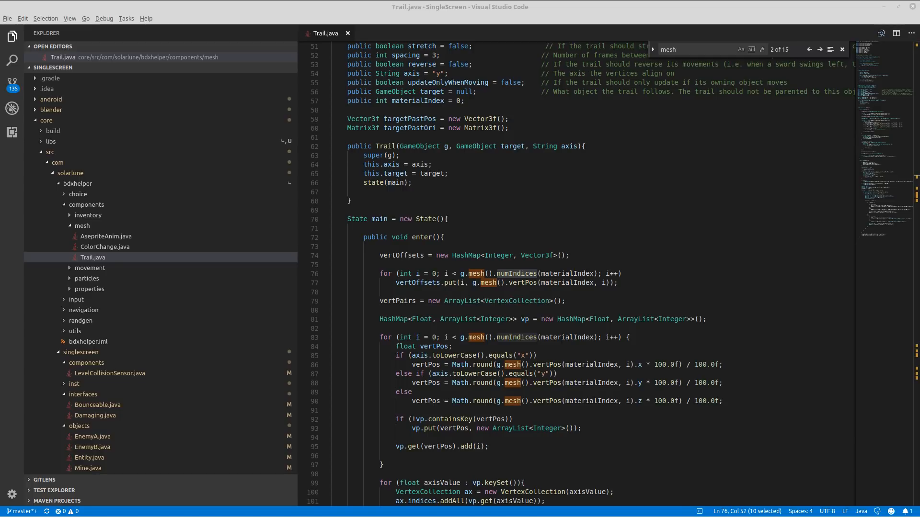
{"action": "type", "text": "vertex"}
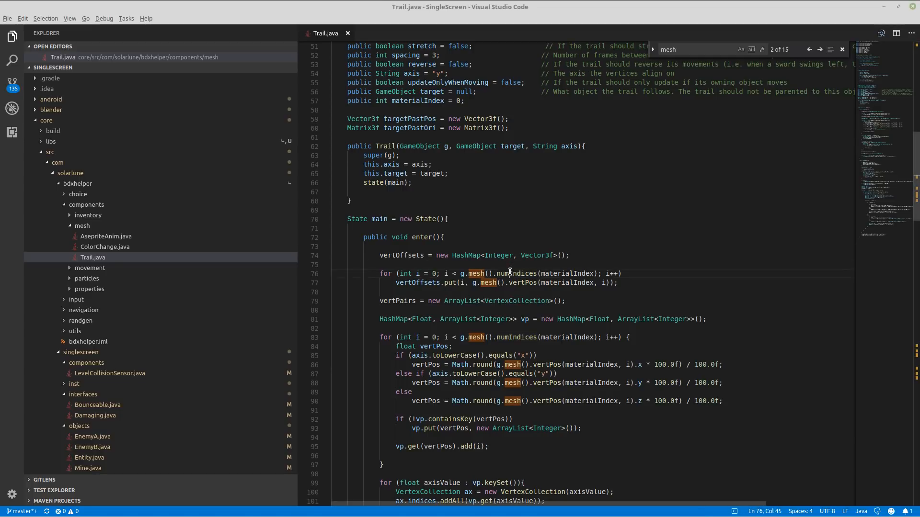
{"action": "type", "text": "Count"}
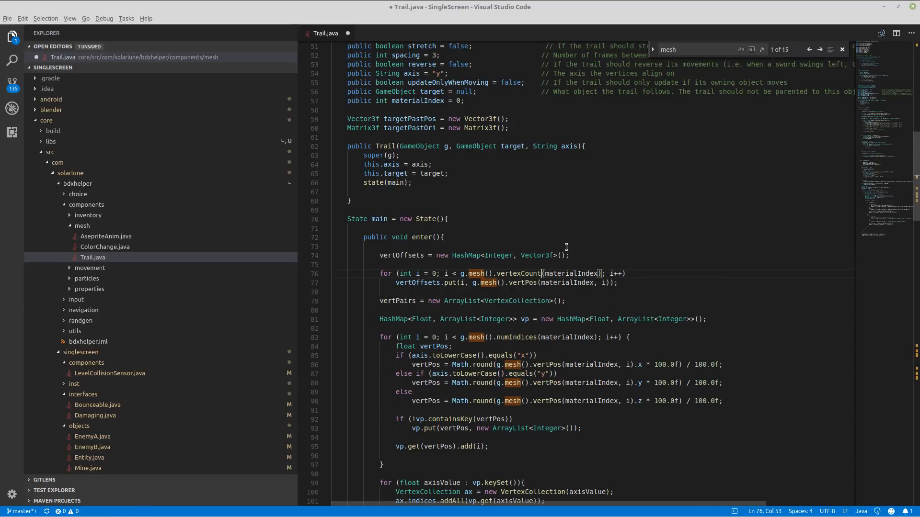
{"action": "left_click", "coordinate": [530, 337]}
{"action": "double_click", "coordinate": [531, 338]}
{"action": "type", "text": "vertexCount"}
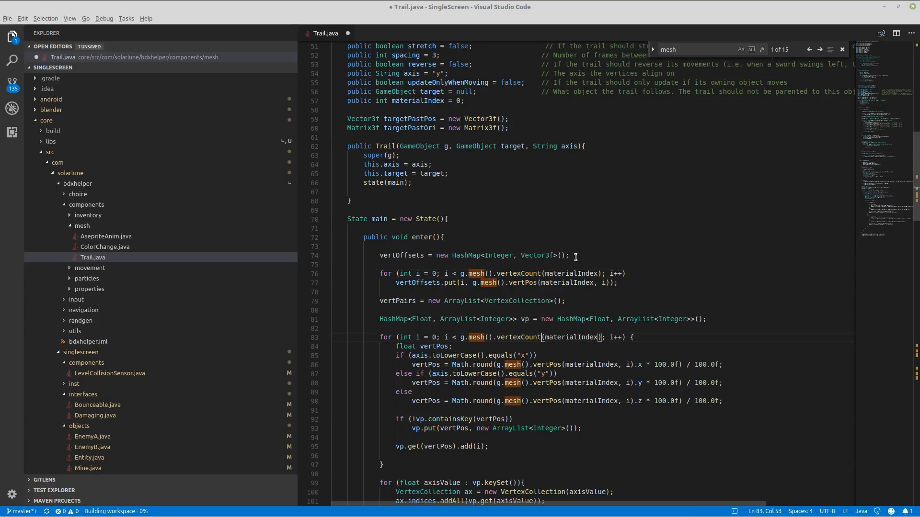
- Search Trail.java for any remaining "numin" references and close the search
{"action": "key", "text": "ctrl+f"}
{"action": "type", "text": "numIn"}
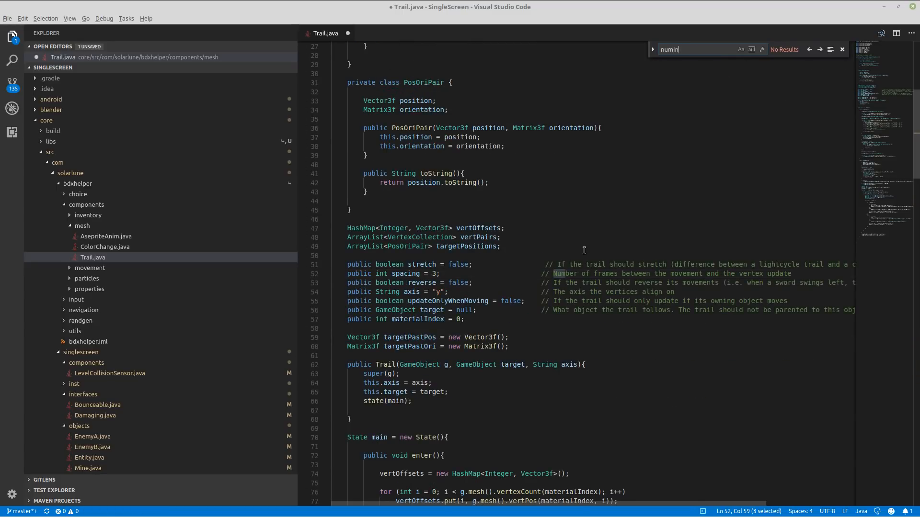
{"action": "key", "text": "Escape"}
- Bring up Blender and the terminal, and review the last build's compile errors
{"action": "key", "text": "alt+Tab"}
{"action": "key", "text": "alt+Tab"}
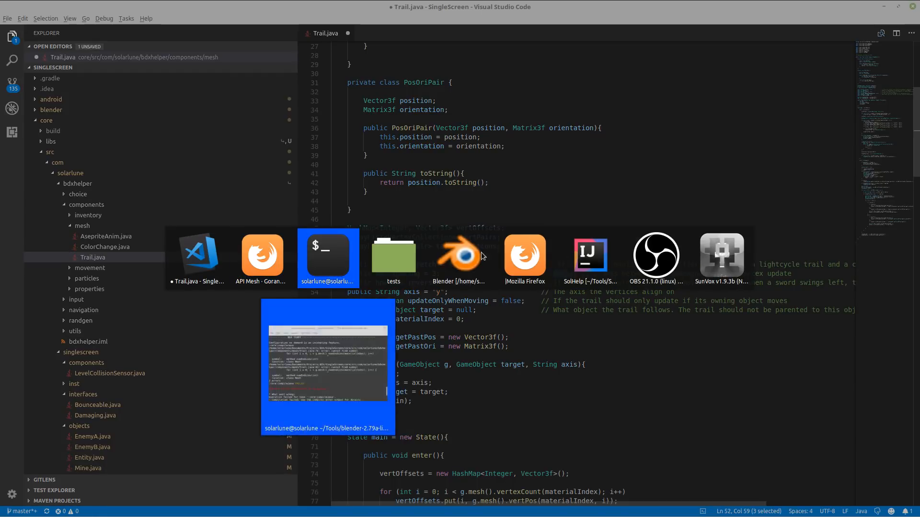
{"action": "key", "text": "alt+Tab"}
{"action": "key", "text": "alt+Tab"}
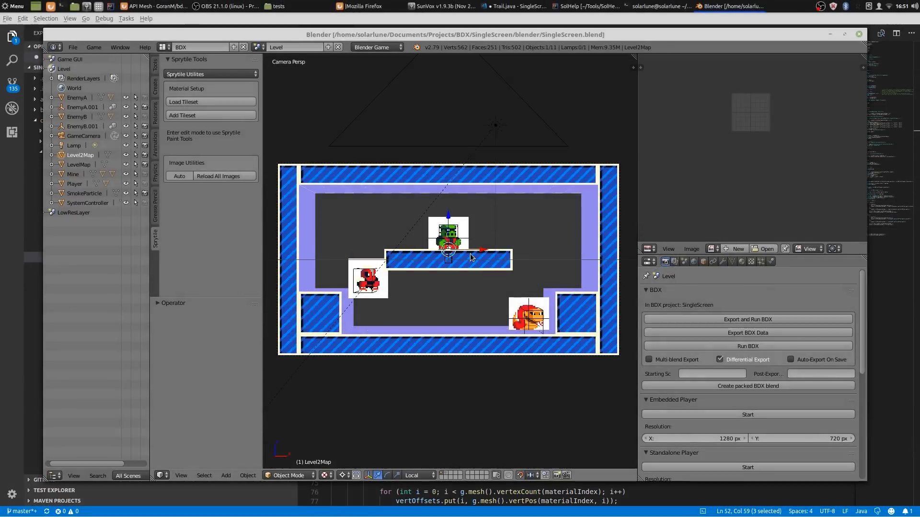
{"action": "key", "text": "alt+Tab"}
{"action": "key", "text": "Tab"}
{"action": "key", "text": "Tab"}
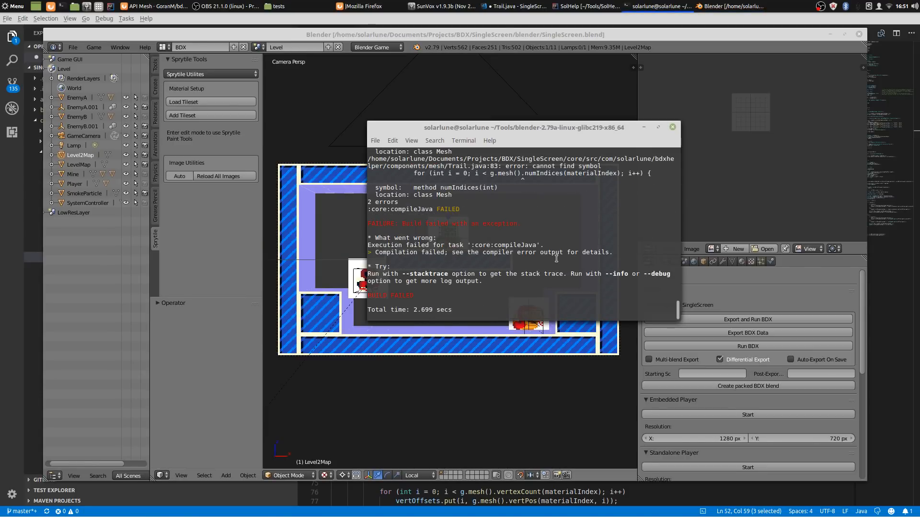
{"action": "scroll", "coordinate": [551, 252], "scroll_direction": "up", "scroll_amount": 2}
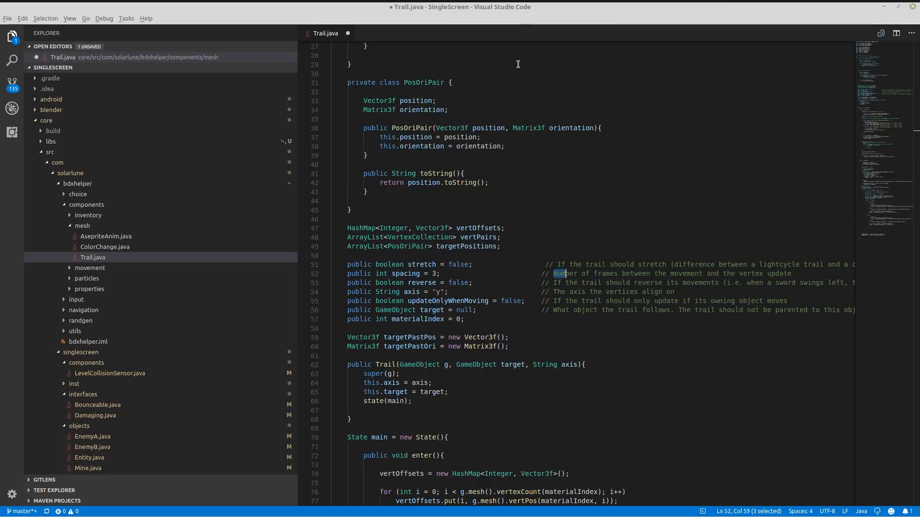
- Save Trail.java, run the SingleScreen game again from Blender, and read the build output and stack trace in the terminal
{"action": "left_click", "coordinate": [516, 6]}
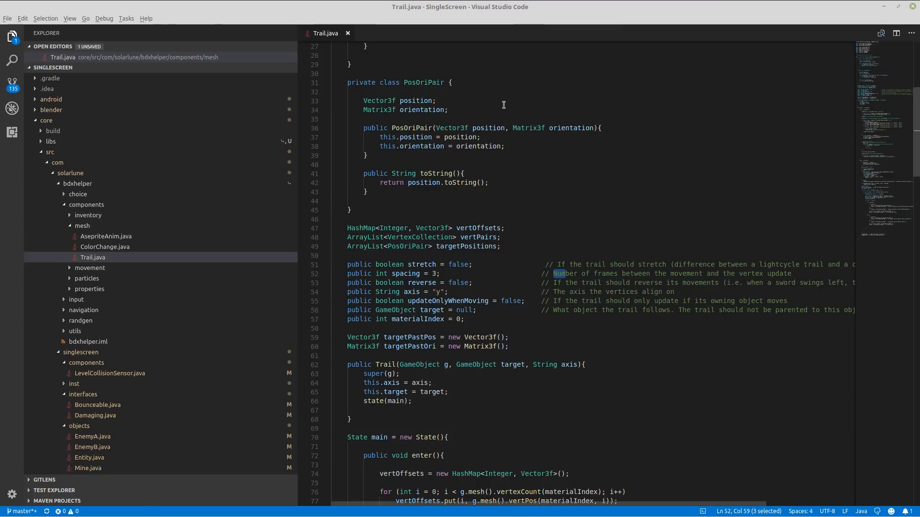
{"action": "key", "text": "alt+Tab"}
{"action": "key", "text": "alt+Tab"}
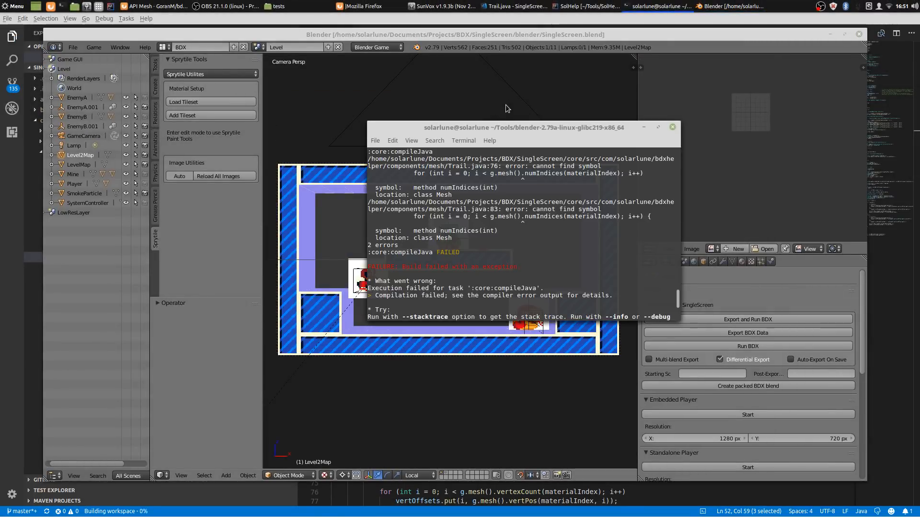
{"action": "scroll", "coordinate": [560, 274], "scroll_direction": "down", "scroll_amount": 4}
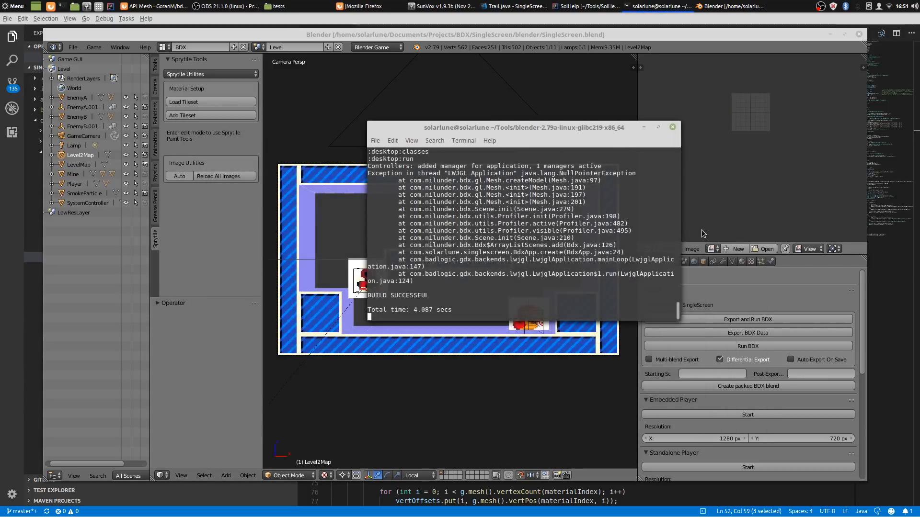
{"action": "scroll", "coordinate": [608, 218], "scroll_direction": "up", "scroll_amount": 1}
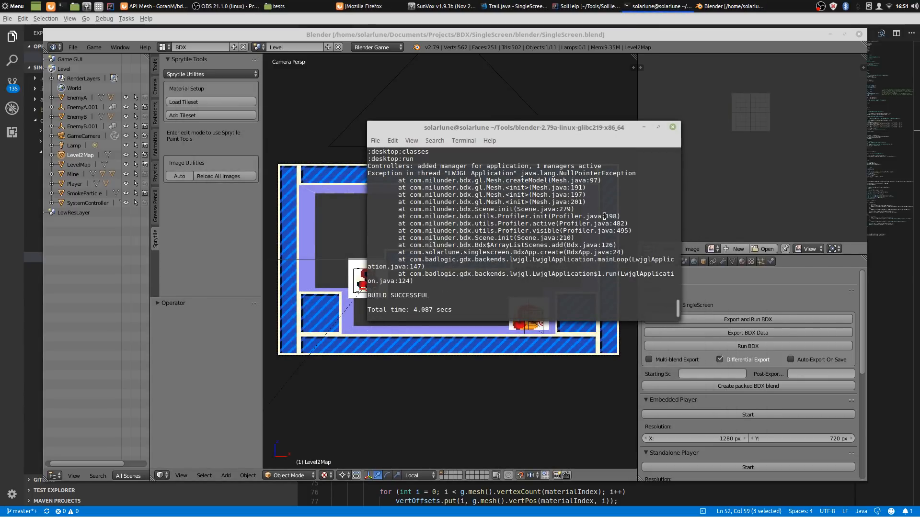
{"action": "scroll", "coordinate": [468, 305], "scroll_direction": "up", "scroll_amount": 2}
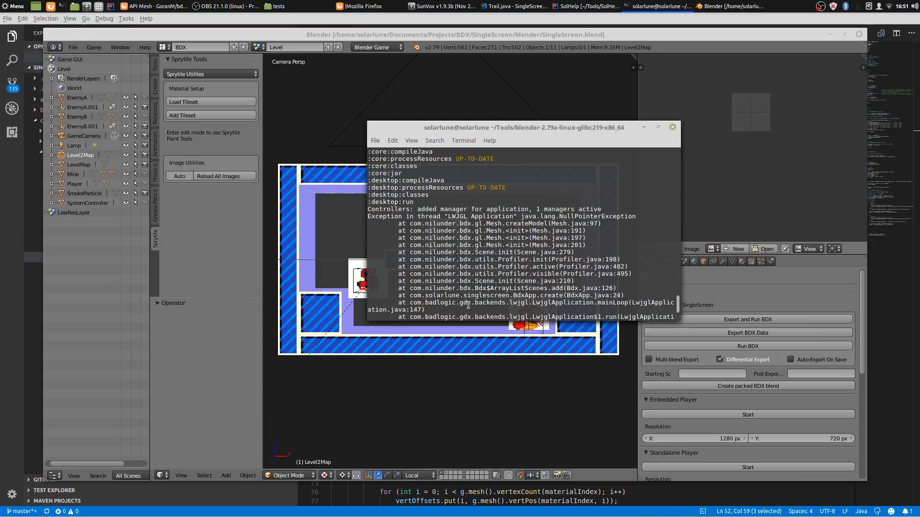
- Close Trail.java in Visual Studio Code and collapse the mesh and components folders under bdxhelper
{"action": "scroll", "coordinate": [512, 249], "scroll_direction": "down", "scroll_amount": 1}
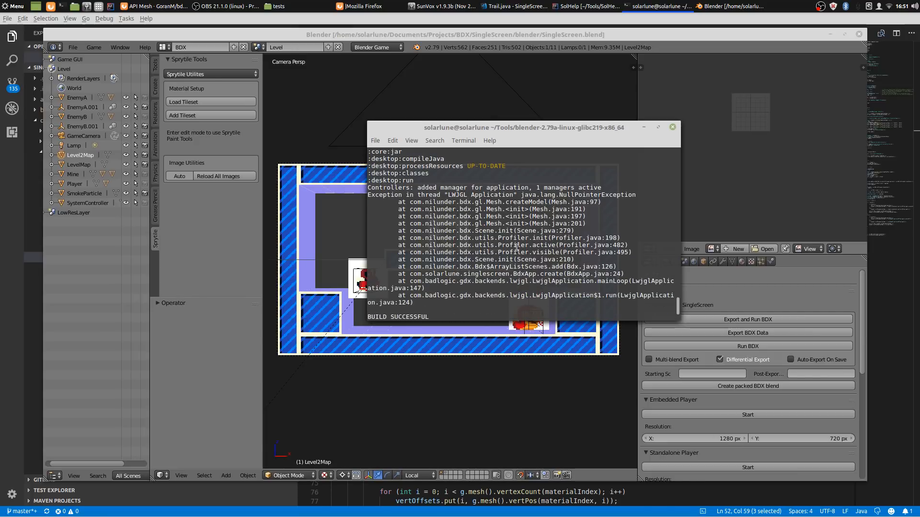
{"action": "key", "text": "alt+Tab"}
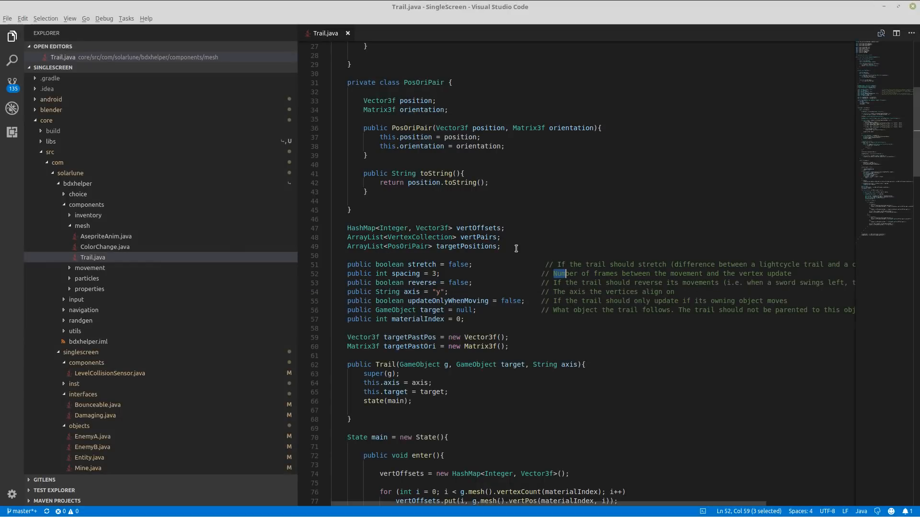
{"action": "scroll", "coordinate": [495, 236], "scroll_direction": "up", "scroll_amount": 3}
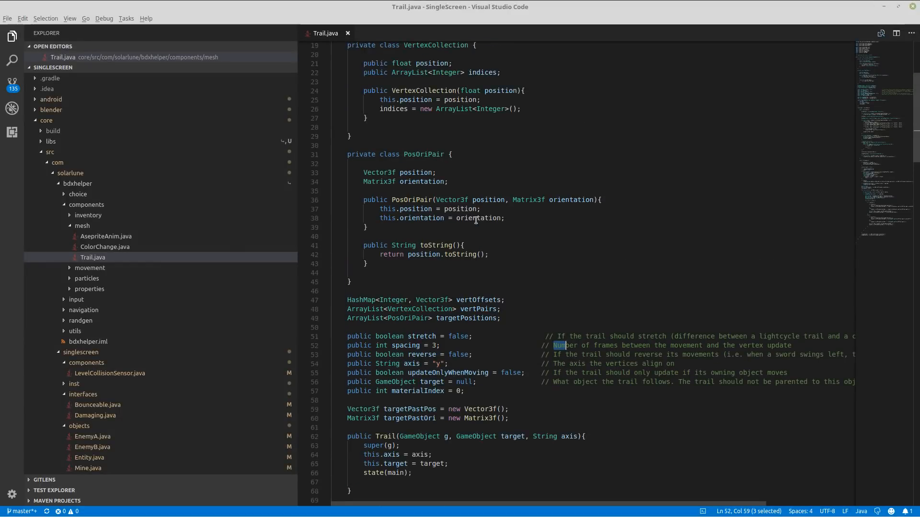
{"action": "left_click", "coordinate": [348, 34]}
{"action": "left_click", "coordinate": [72, 215]}
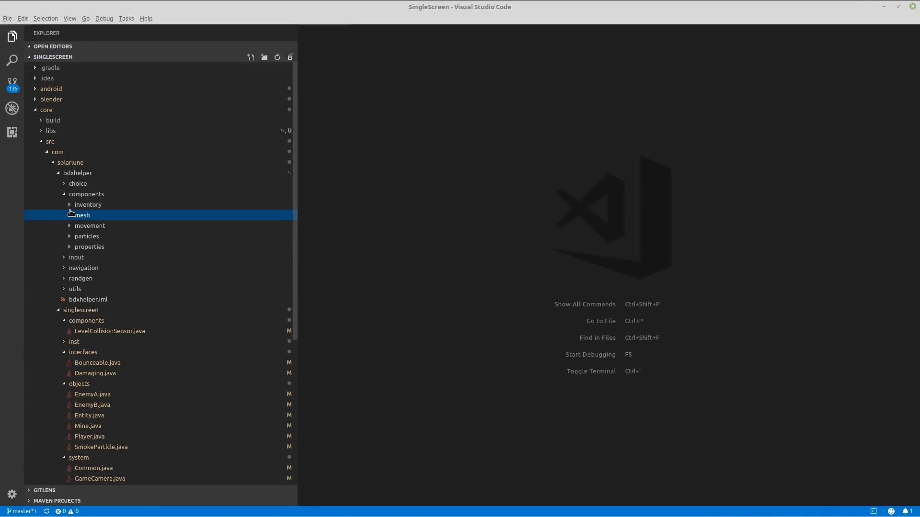
{"action": "key", "text": "alt+Tab"}
{"action": "key", "text": "alt+Tab"}
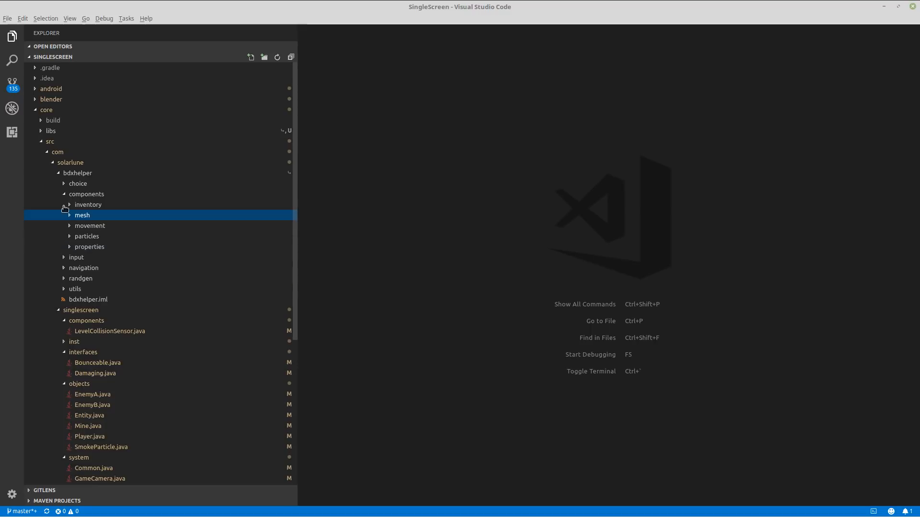
{"action": "left_click", "coordinate": [64, 195]}
- Reread the stack trace of the last SingleScreen run in the terminal
{"action": "key", "text": "alt+Tab"}
{"action": "key", "text": "alt+Tab"}
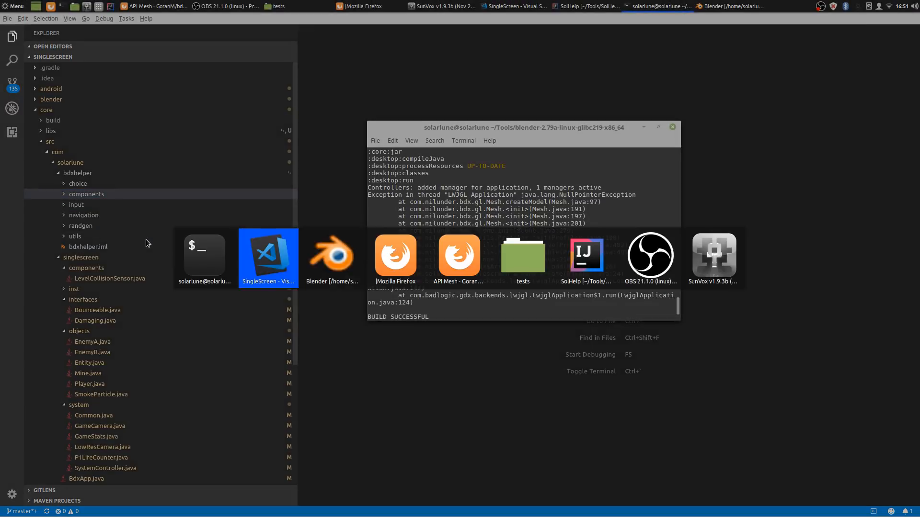
{"action": "key", "text": "alt+Tab"}
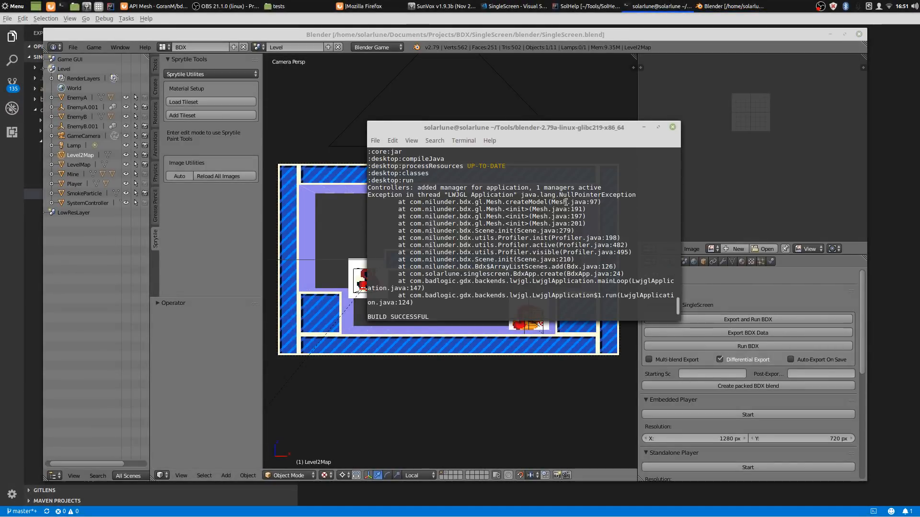
{"action": "key", "text": "alt+Tab"}
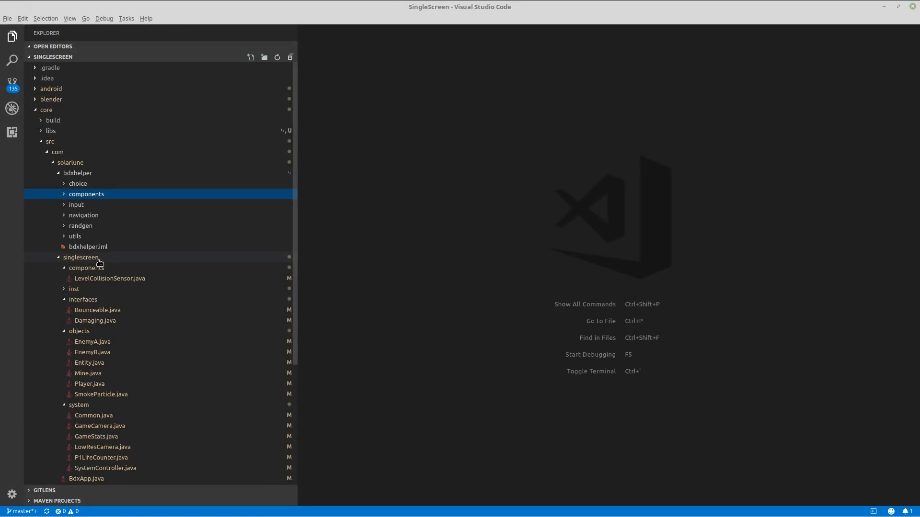
- Collapse the components and interfaces folders under singlescreen and close the Common.java preview
{"action": "scroll", "coordinate": [95, 258], "scroll_direction": "down", "scroll_amount": 1}
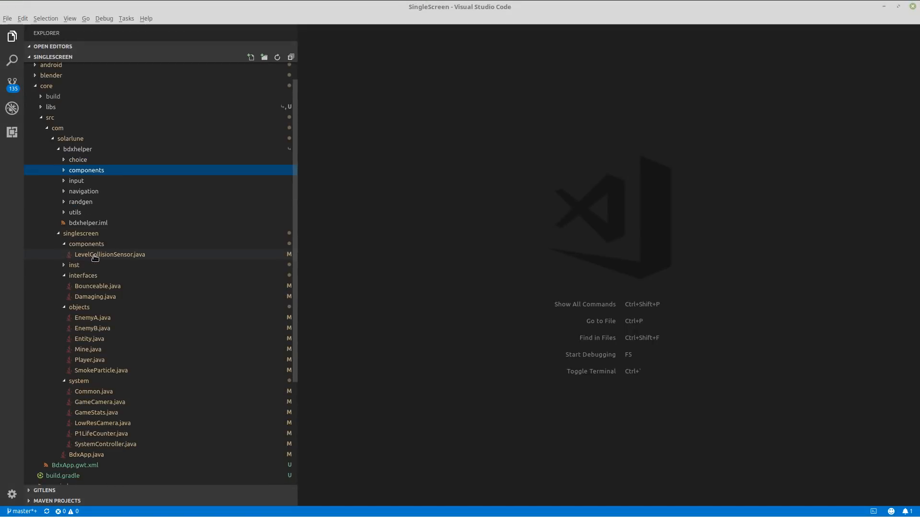
{"action": "left_click", "coordinate": [61, 245]}
{"action": "left_click", "coordinate": [61, 265]}
{"action": "left_click", "coordinate": [62, 276]}
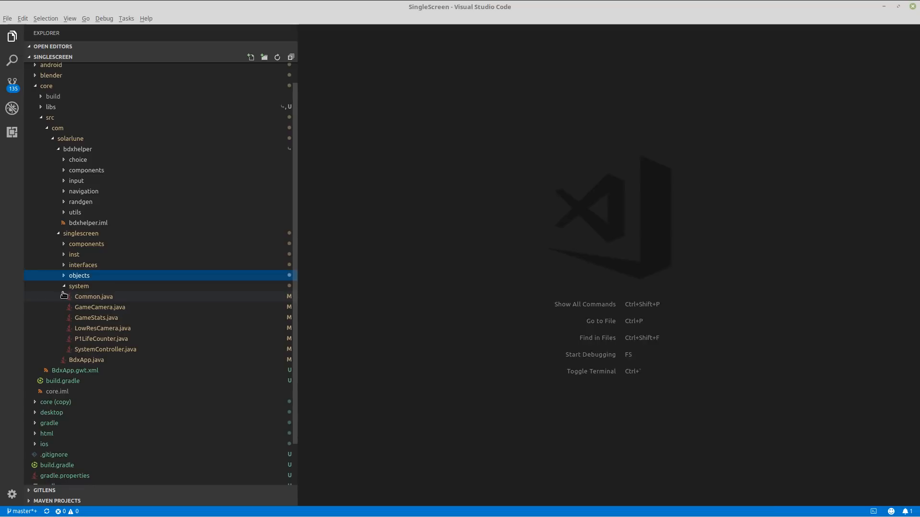
{"action": "left_click", "coordinate": [63, 296]}
{"action": "left_click", "coordinate": [222, 287]}
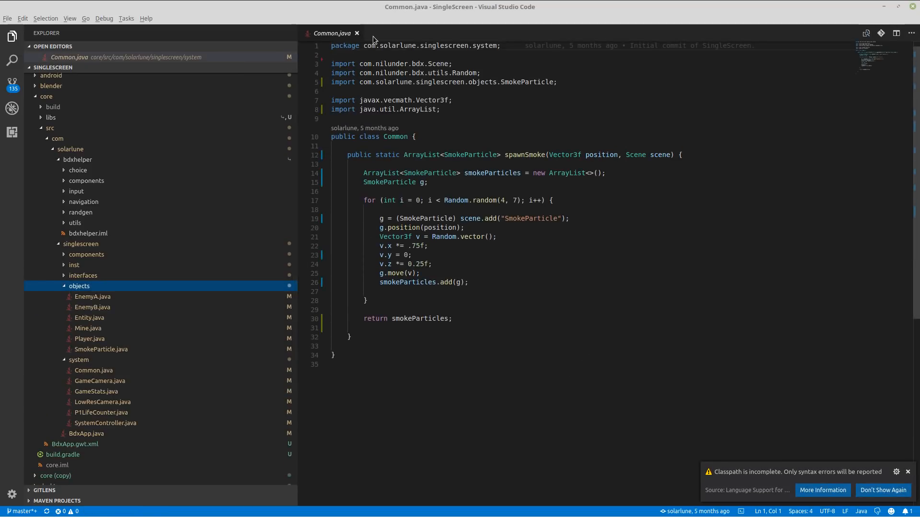
{"action": "left_click", "coordinate": [356, 33]}
- Examine the Mesh.createModel entry at Mesh.java:97 in the terminal's stack trace
{"action": "key", "text": "alt+Tab"}
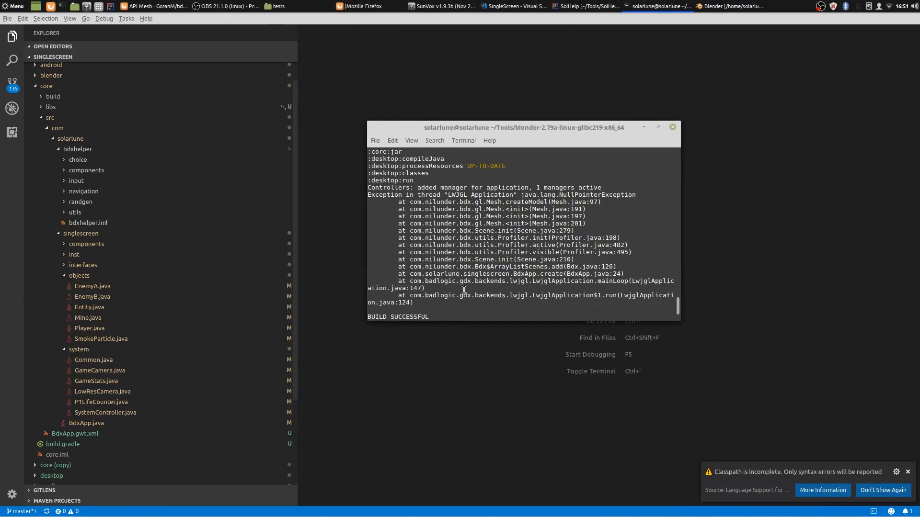
{"action": "triple_click", "coordinate": [593, 203]}
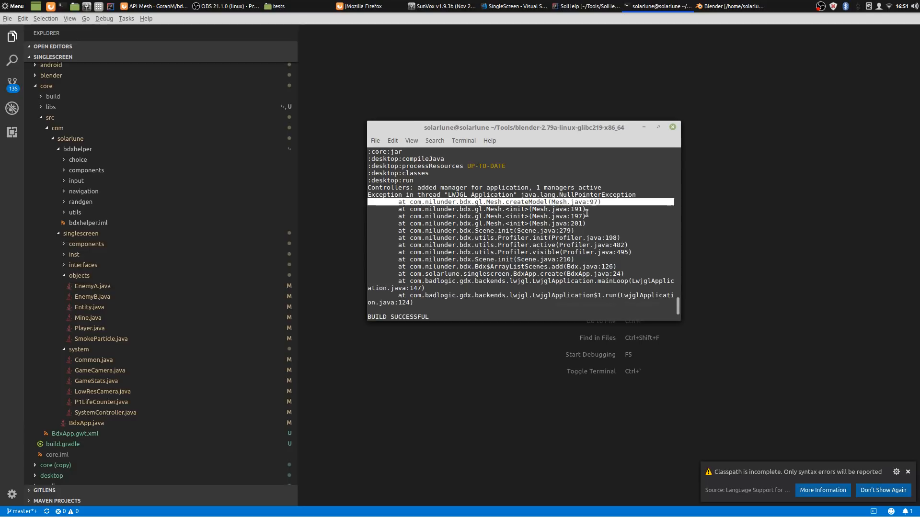
{"action": "left_click", "coordinate": [594, 215]}
{"action": "left_click", "coordinate": [662, 355]}
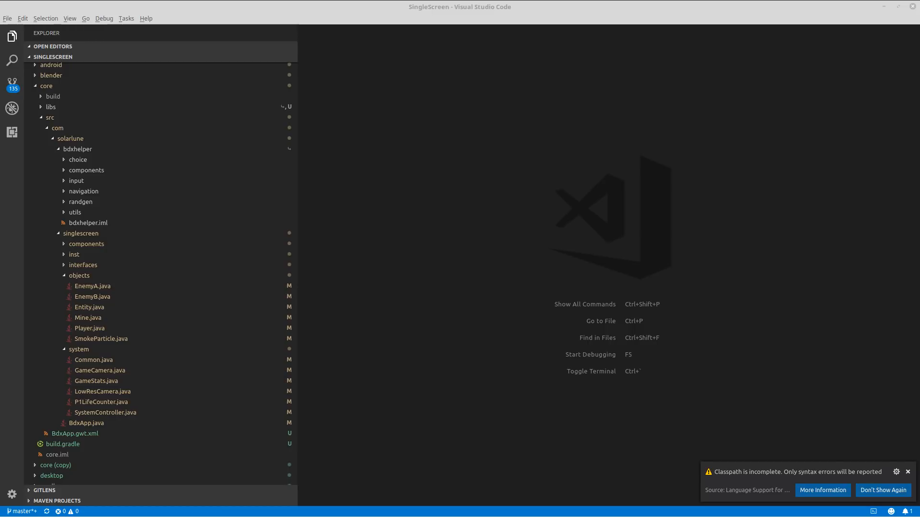
- Switch to the SolHelp project in IntelliJ IDEA
{"action": "mouse_move", "coordinate": [95, 2]}
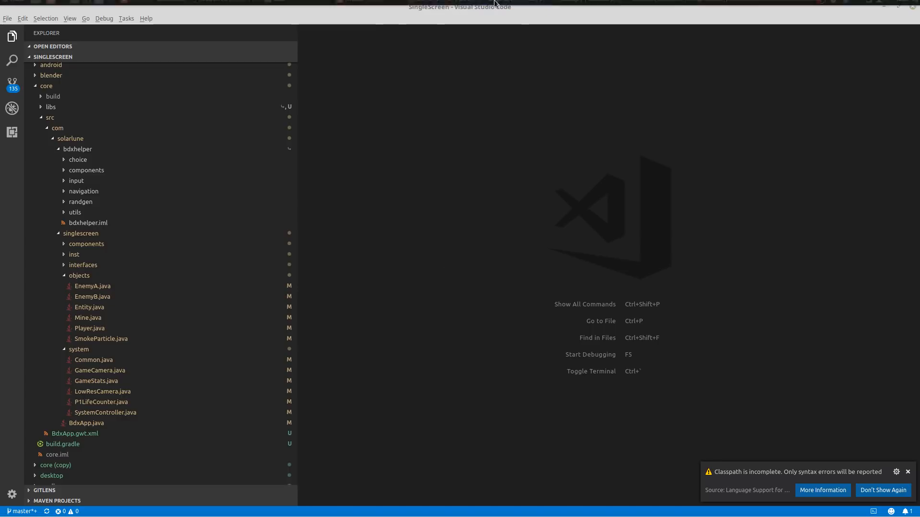
{"action": "left_click", "coordinate": [570, 6]}
{"action": "left_click", "coordinate": [401, 118]}
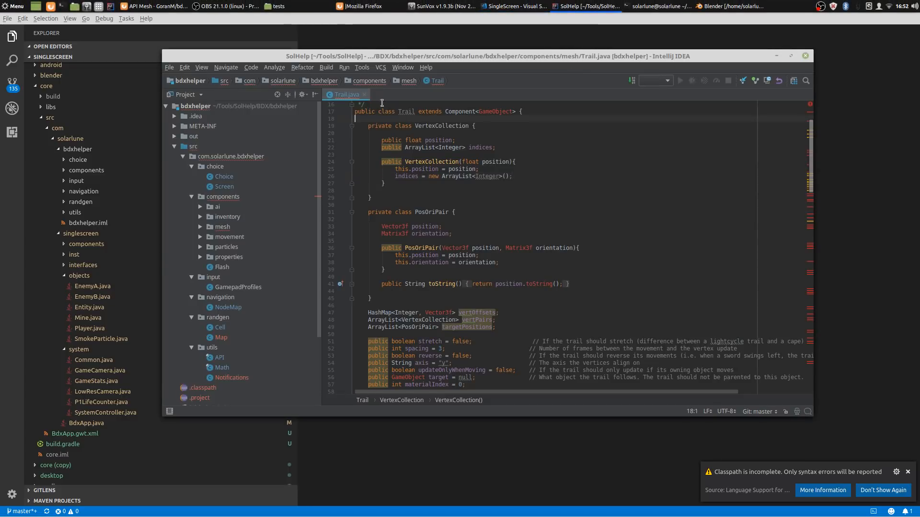
{"action": "left_click", "coordinate": [380, 67]}
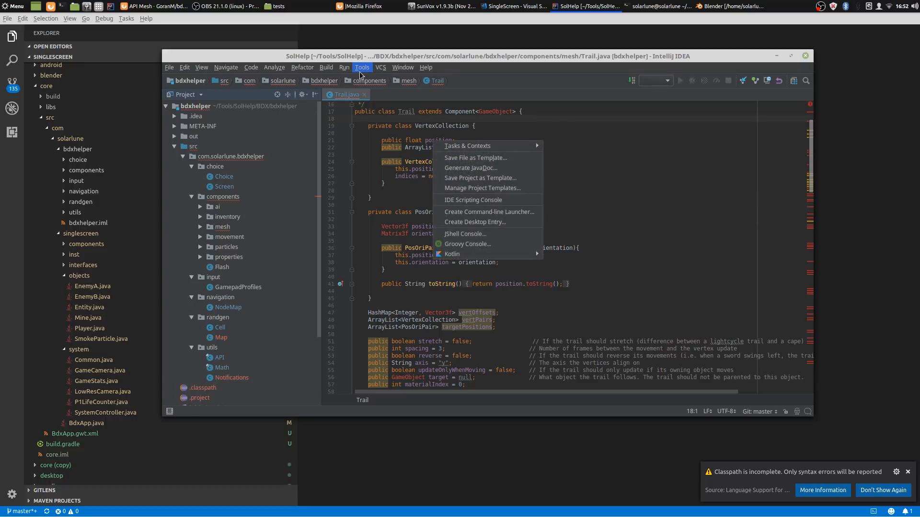
{"action": "left_click", "coordinate": [360, 72]}
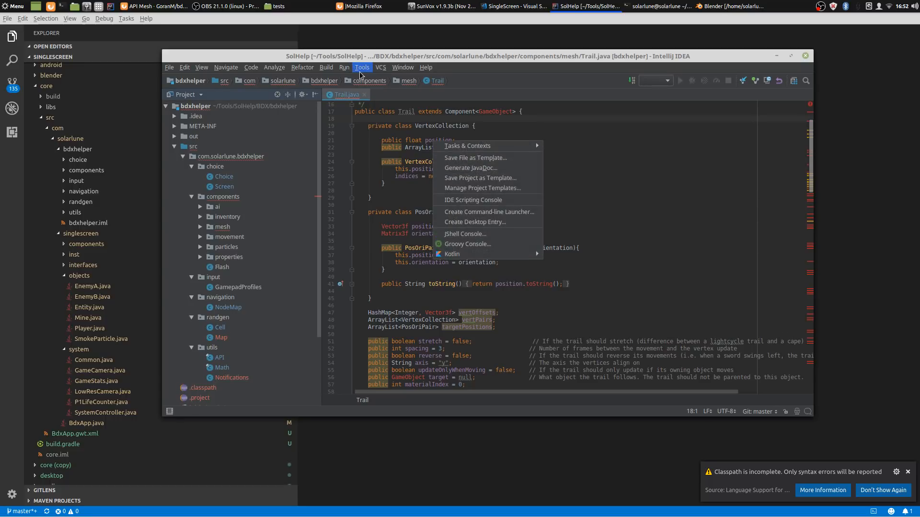
{"action": "left_click", "coordinate": [170, 68]}
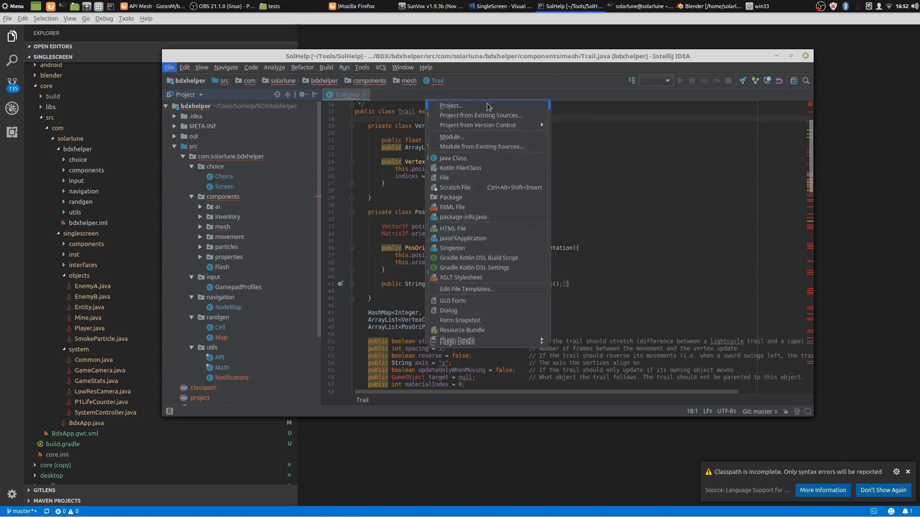
{"action": "left_click", "coordinate": [488, 114]}
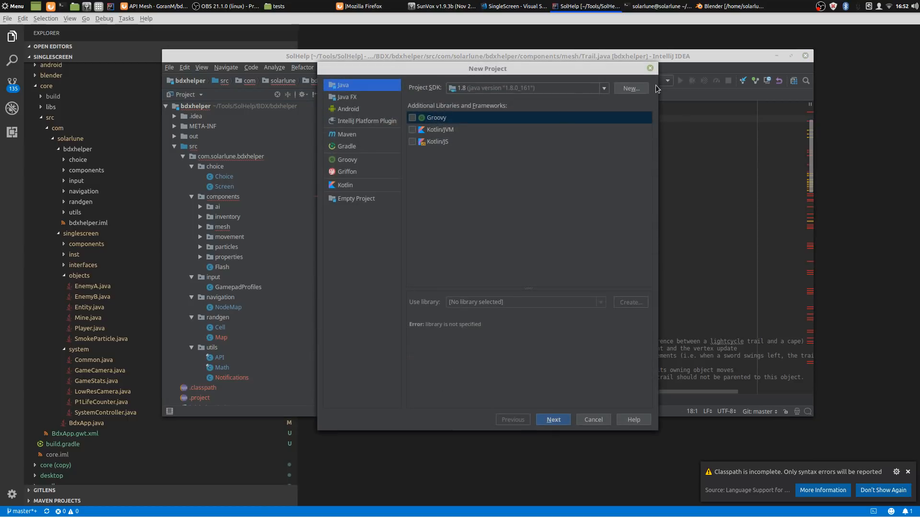
{"action": "left_click", "coordinate": [650, 69]}
- Maximize the IDE window and open the bdx project from the Tools folder in this same window
{"action": "double_click", "coordinate": [568, 56]}
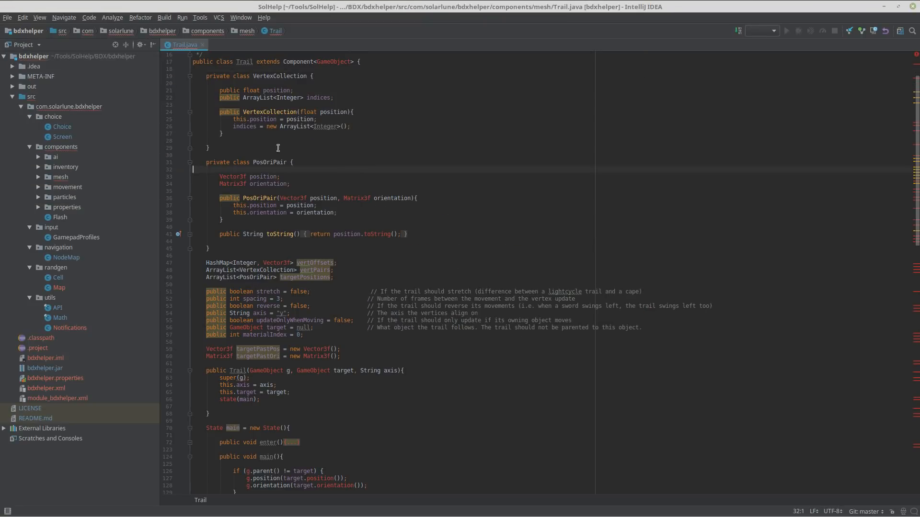
{"action": "left_click", "coordinate": [7, 18]}
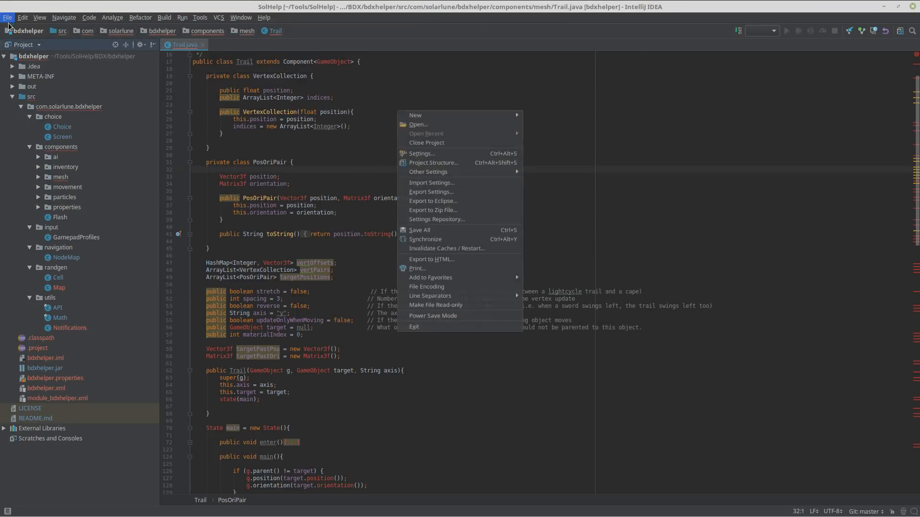
{"action": "left_click", "coordinate": [428, 117]}
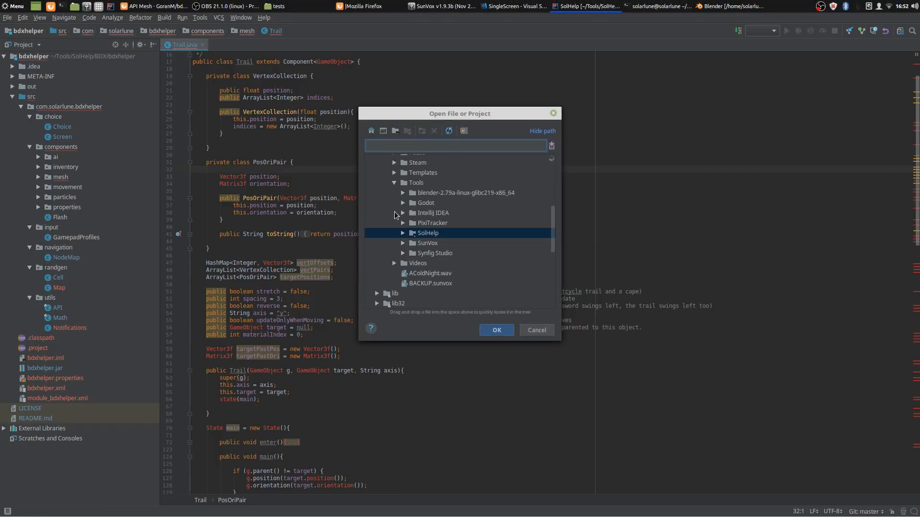
{"action": "scroll", "coordinate": [422, 244], "scroll_direction": "up", "scroll_amount": 1}
{"action": "double_click", "coordinate": [422, 201]}
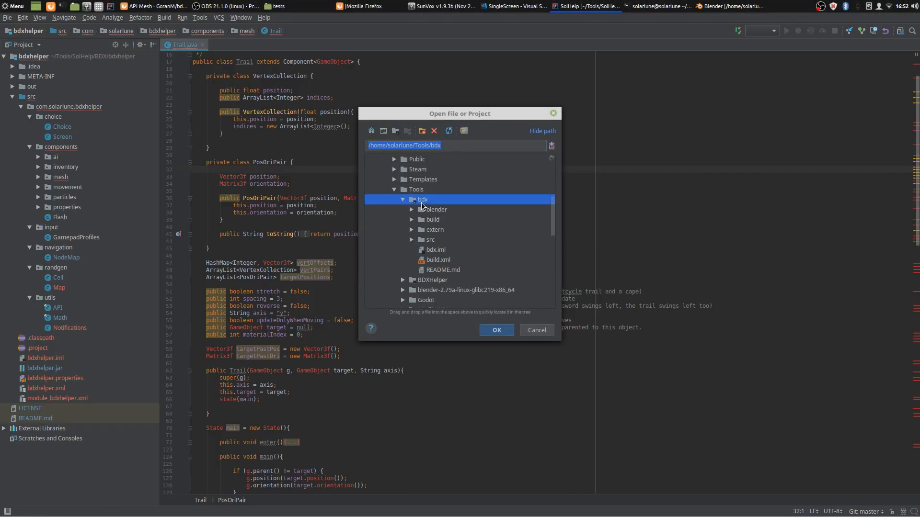
{"action": "left_click", "coordinate": [497, 331]}
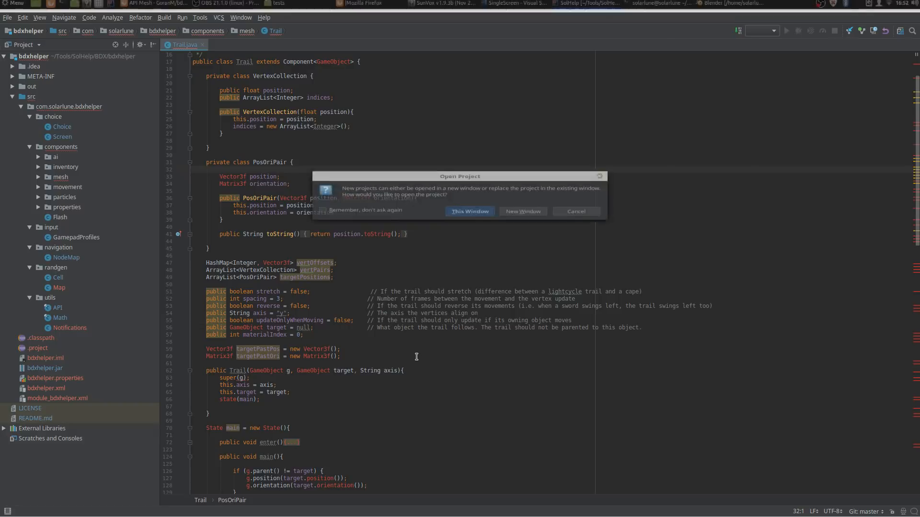
{"action": "left_click", "coordinate": [470, 216]}
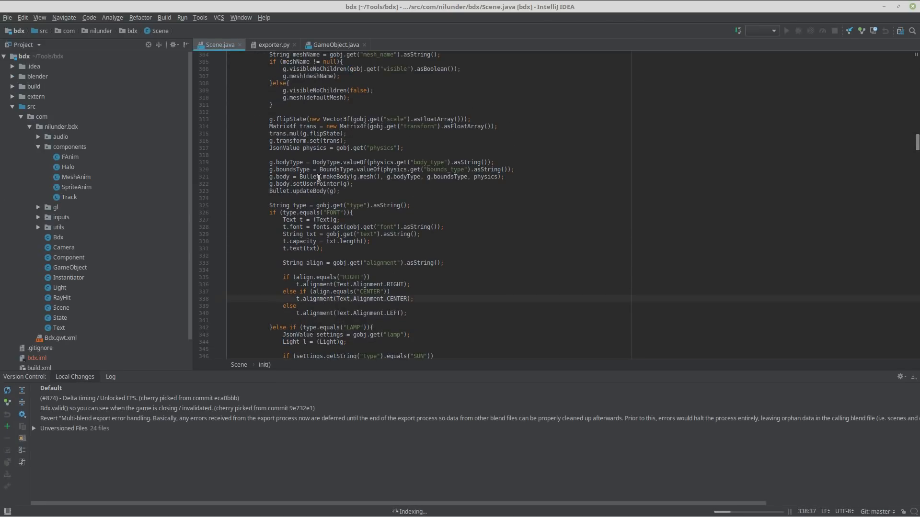
- Go to the beginning of Scene.java and dismiss the project loading error and plugin suggestion notifications
{"action": "scroll", "coordinate": [319, 177], "scroll_direction": "up", "scroll_amount": 20}
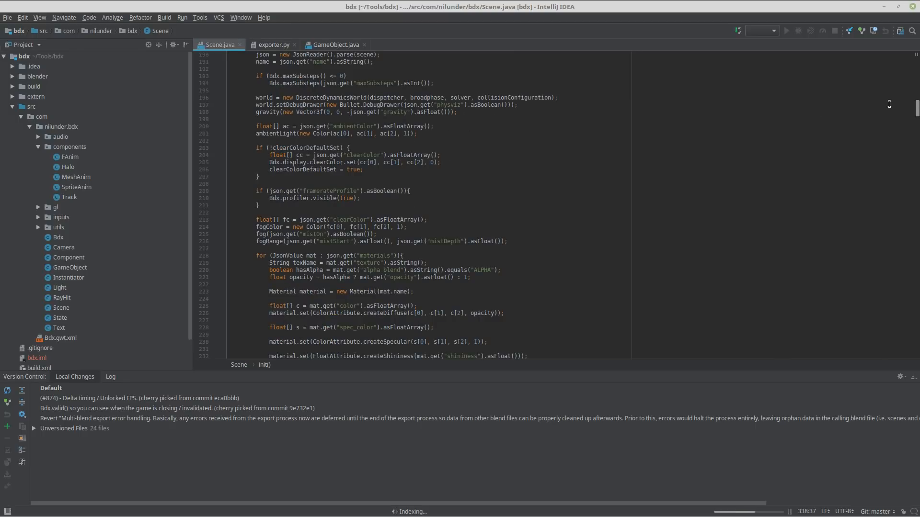
{"action": "left_click_drag", "start_coordinate": [917, 111], "coordinate": [917, 53]}
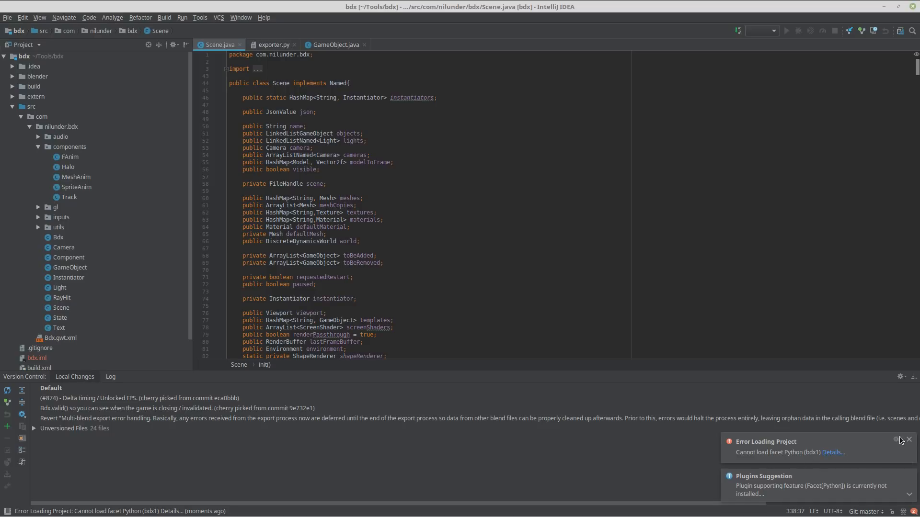
{"action": "left_click", "coordinate": [909, 439]}
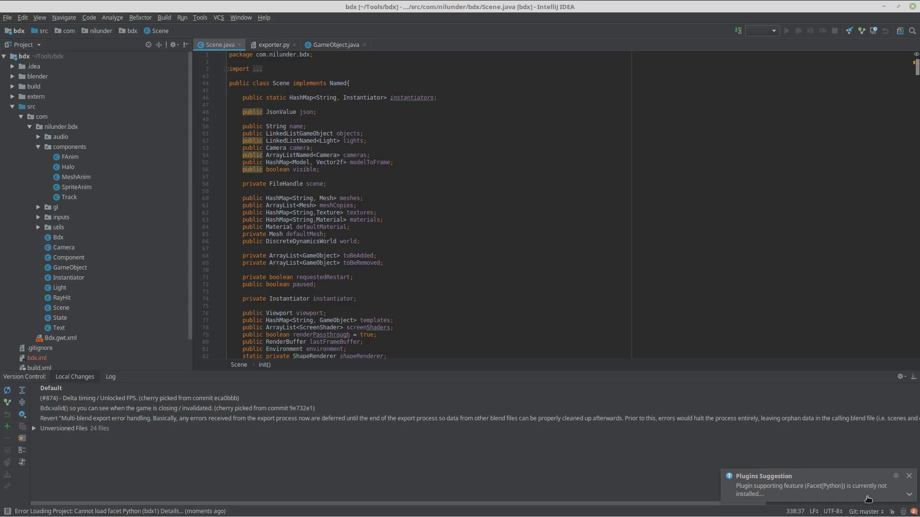
{"action": "left_click", "coordinate": [908, 478]}
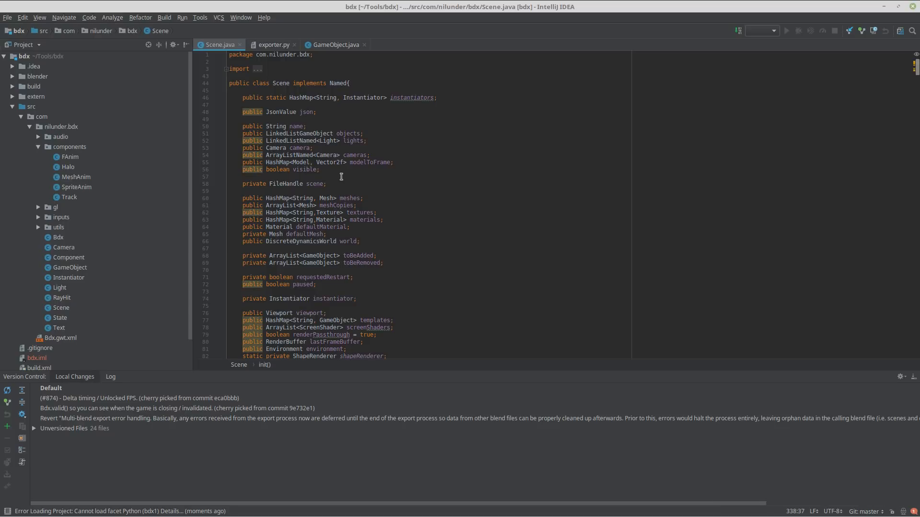
- Expand the imports in Scene.java, view the source of the imported com.nilunder.bdx.gl.Mesh class, and close Mesh.java
{"action": "left_click", "coordinate": [226, 69]}
{"action": "scroll", "coordinate": [300, 131], "scroll_direction": "down", "scroll_amount": 6}
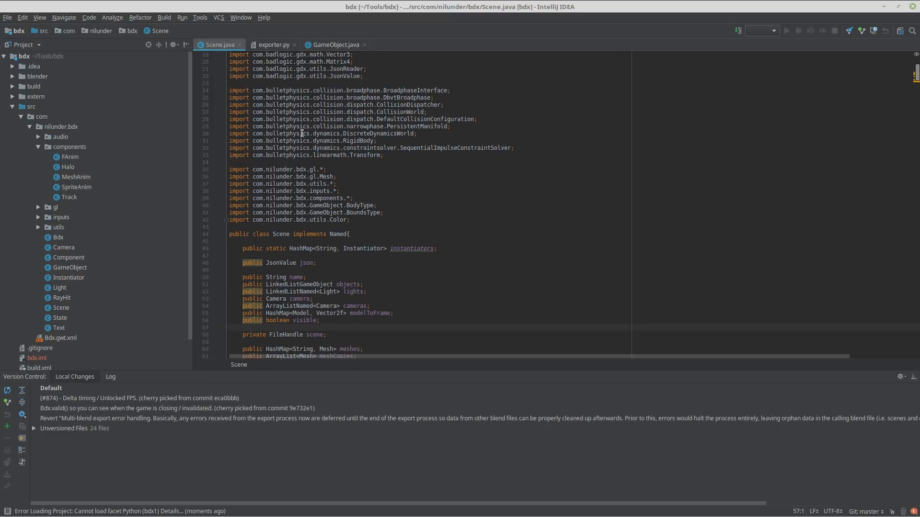
{"action": "left_click", "coordinate": [328, 183], "text": "ctrl"}
{"action": "left_click", "coordinate": [328, 178], "text": "ctrl"}
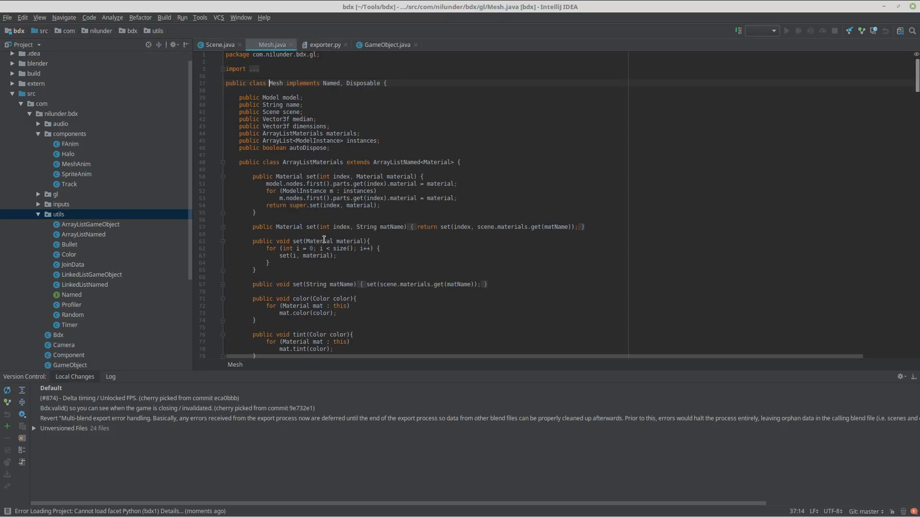
{"action": "left_click", "coordinate": [291, 44]}
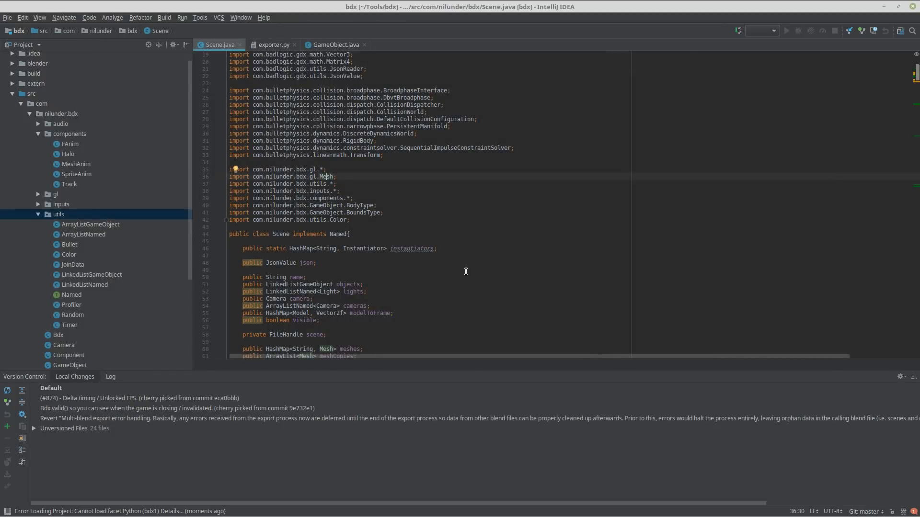
- Bring up Blender and the terminal to compare the stack trace with the bdx source
{"action": "key", "text": "alt+Tab"}
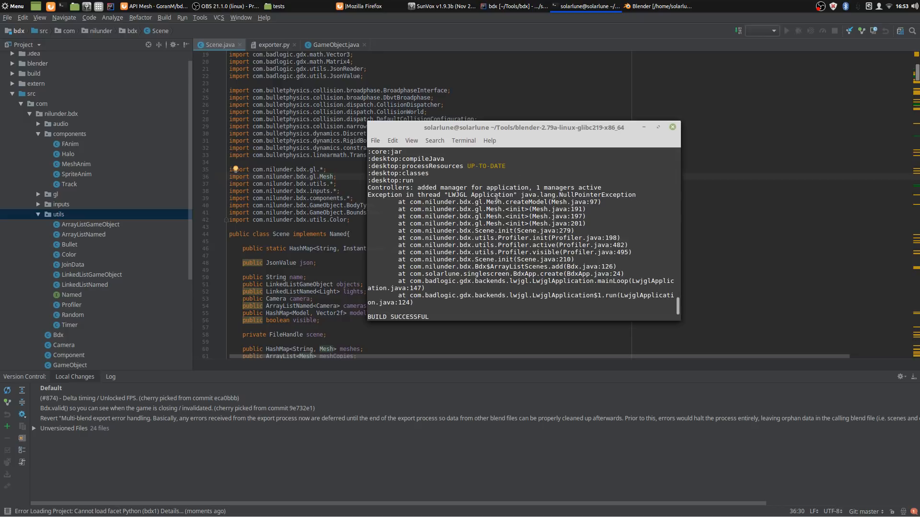
{"action": "key", "text": "alt+Tab"}
{"action": "key", "text": "alt+Tab"}
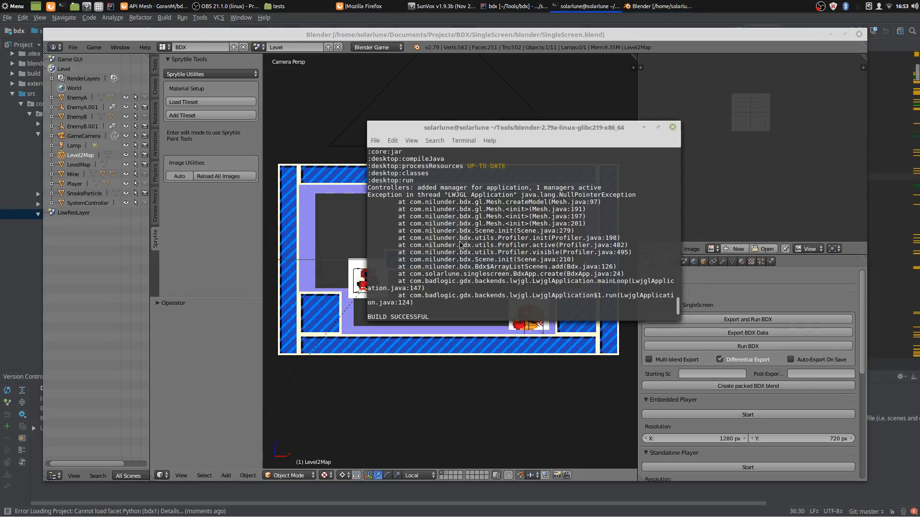
- Switch back to Scene.java in IntelliJ IDEA and reopen the source of the imported com.nilunder.bdx.gl.Mesh class
{"action": "key", "text": "alt+Tab"}
{"action": "left_click", "coordinate": [330, 191]}
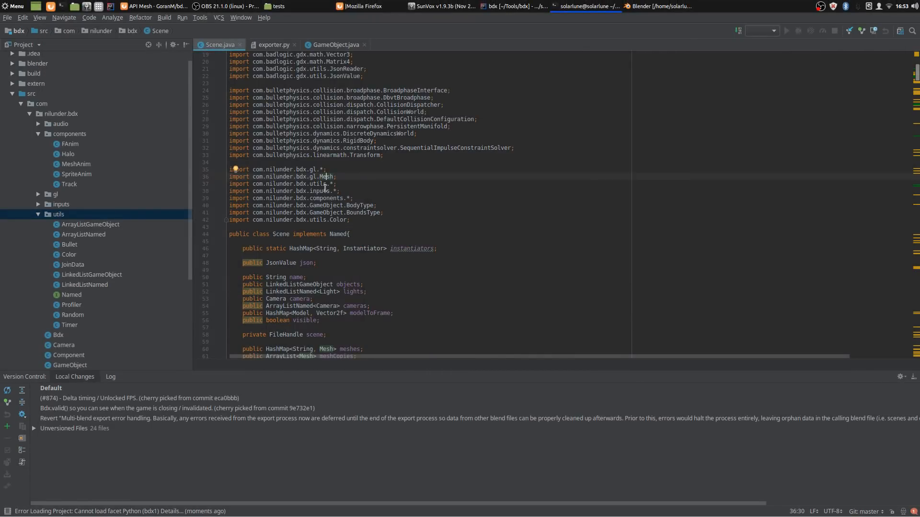
{"action": "key", "text": "alt+Tab"}
{"action": "key", "text": "alt+Tab"}
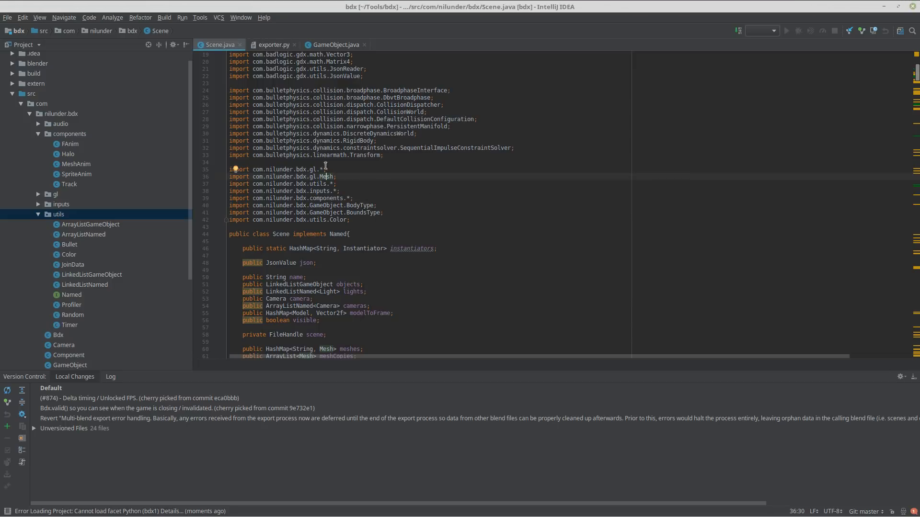
{"action": "left_click", "coordinate": [326, 176], "text": "ctrl"}
- Check the stack trace in the terminal and search Mesh.java for "create" to reach the createModel method
{"action": "key", "text": "alt+Tab"}
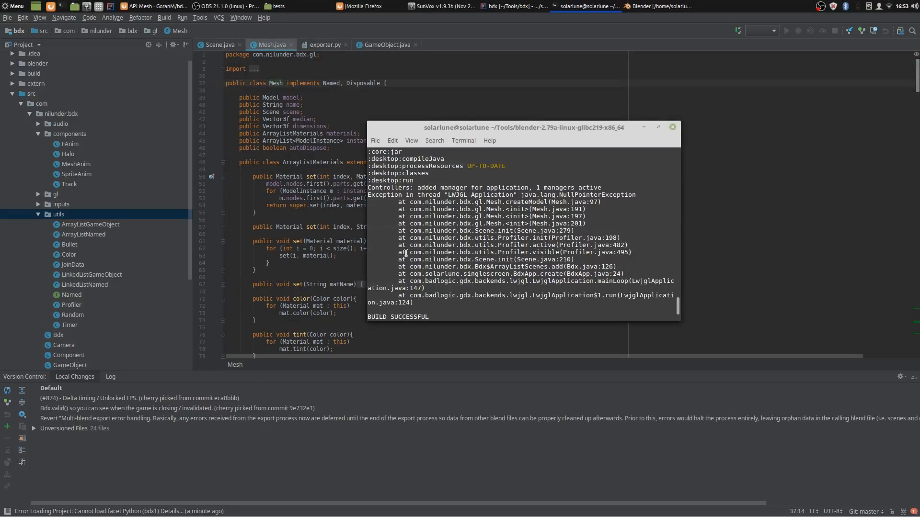
{"action": "key", "text": "alt+Tab"}
{"action": "key", "text": "ctrl+f"}
{"action": "type", "text": "create"}
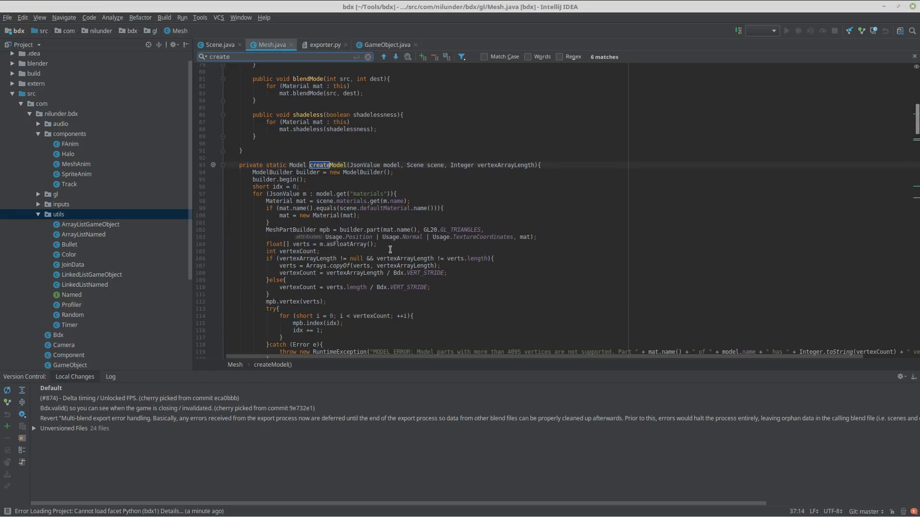
{"action": "key", "text": "Escape"}
- Highlight the Mesh.createModel line of the stack trace and place the cursor after "short idx = 0;" above the materials loop in Mesh.java
{"action": "key", "text": "alt+Tab"}
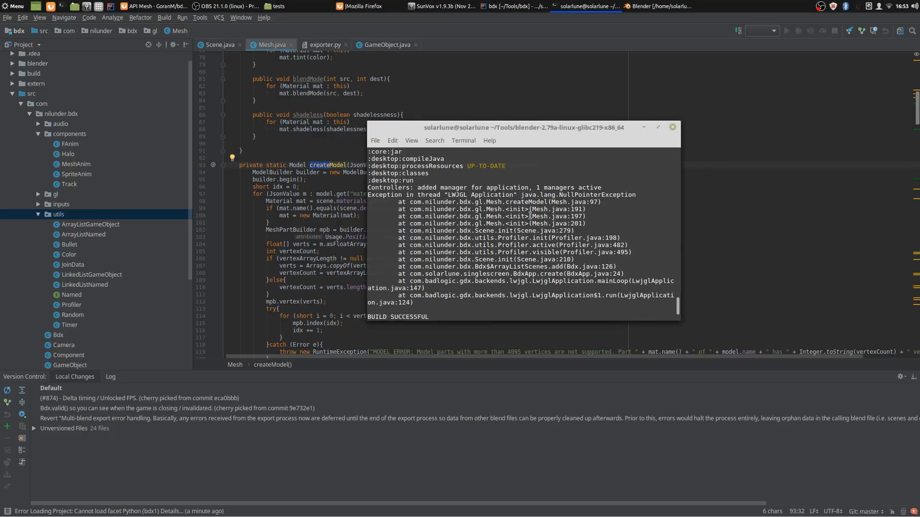
{"action": "triple_click", "coordinate": [568, 201]}
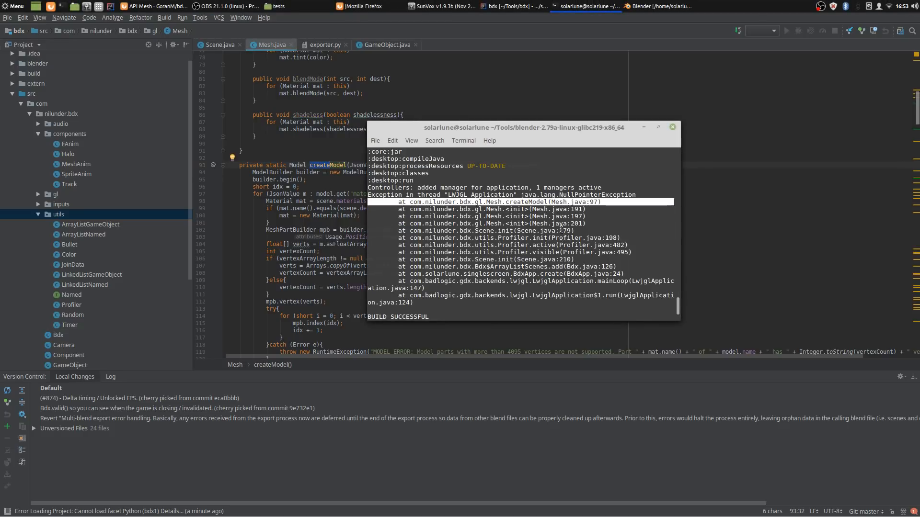
{"action": "key", "text": "alt+Tab"}
{"action": "scroll", "coordinate": [298, 188], "scroll_direction": "down", "scroll_amount": 3}
{"action": "left_click", "coordinate": [268, 129]}
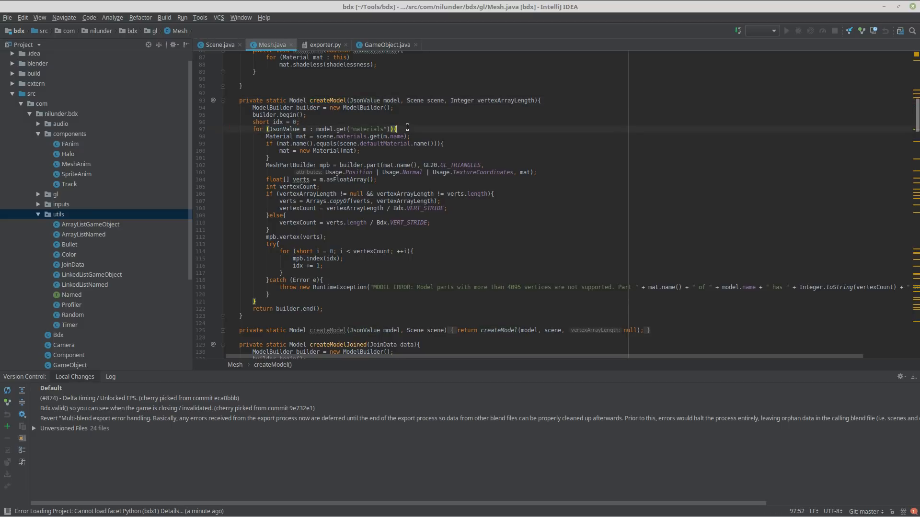
{"action": "left_click", "coordinate": [406, 123]}
- Close the running Blender window and relaunch Blender by repeating the last terminal command
{"action": "key", "text": "alt+Tab"}
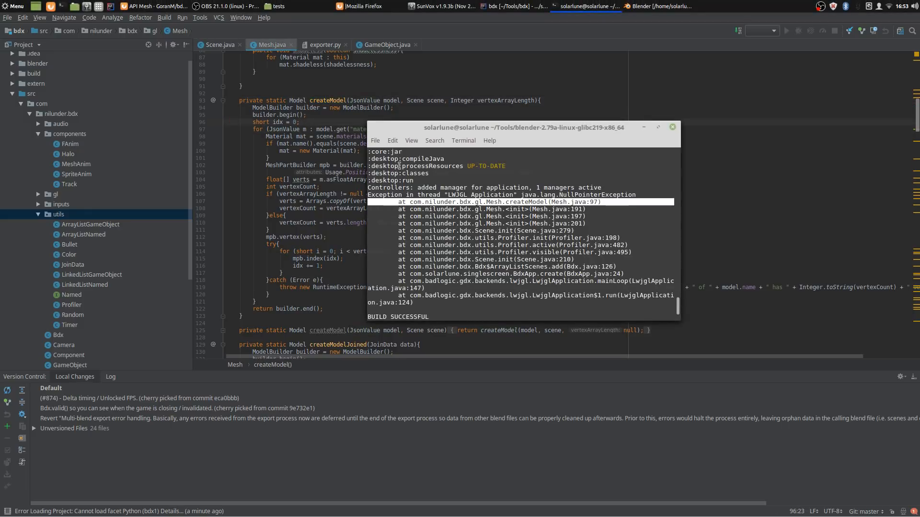
{"action": "key", "text": "alt+Tab"}
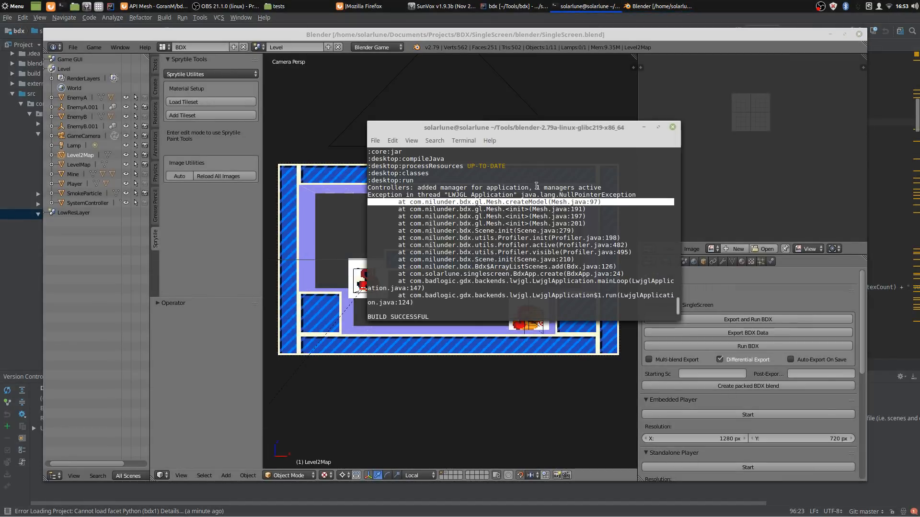
{"action": "left_click", "coordinate": [858, 33]}
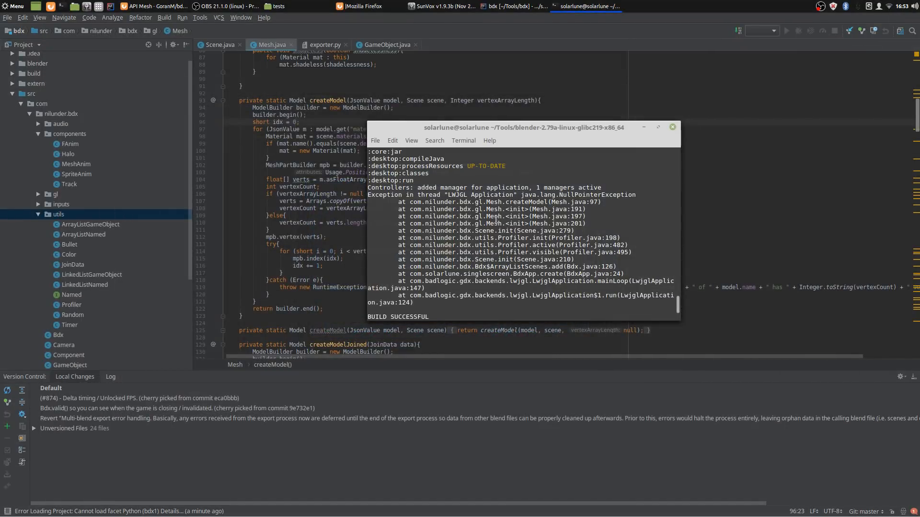
{"action": "key", "text": "Up"}
{"action": "key", "text": "Return"}
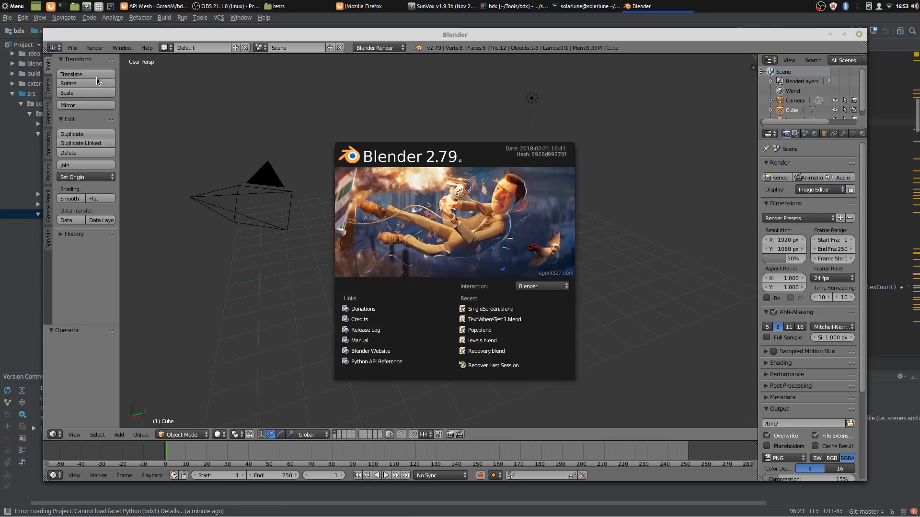
- Open the recent project file SingleScreen.blend in Blender
{"action": "left_click", "coordinate": [72, 47]}
{"action": "mouse_move", "coordinate": [91, 83]}
{"action": "left_click", "coordinate": [196, 78]}
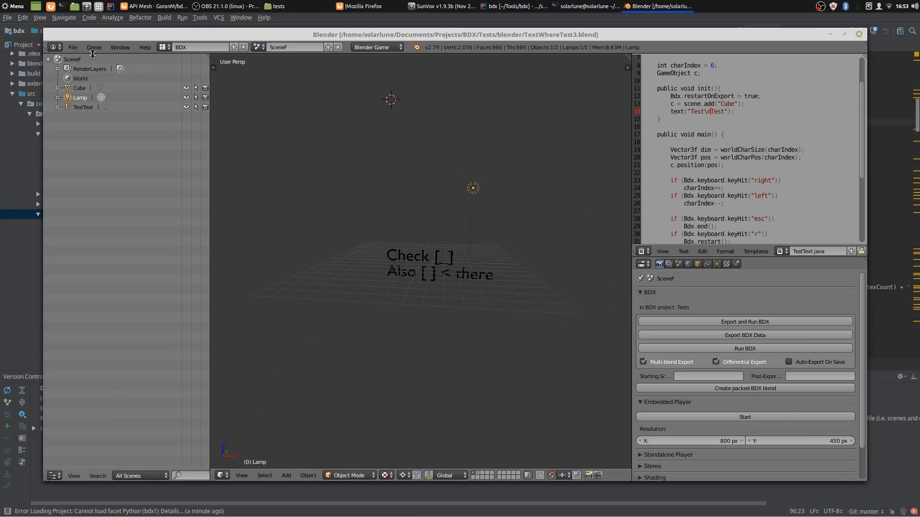
{"action": "left_click", "coordinate": [72, 47]}
{"action": "left_click", "coordinate": [196, 87]}
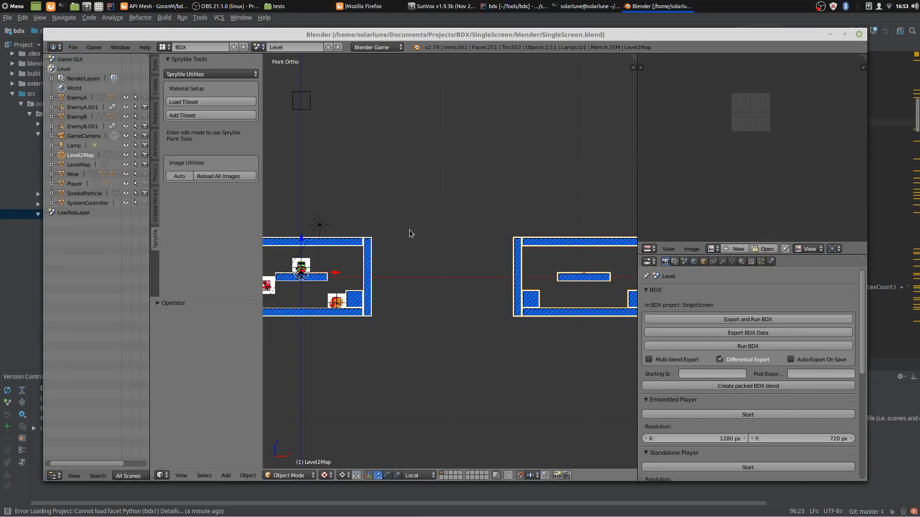
- Run the SingleScreen game from Blender again to check whether it starts
{"action": "key", "text": "alt+Tab"}
{"action": "key", "text": "alt+Tab"}
{"action": "scroll", "coordinate": [480, 228], "scroll_direction": "down", "scroll_amount": 1}
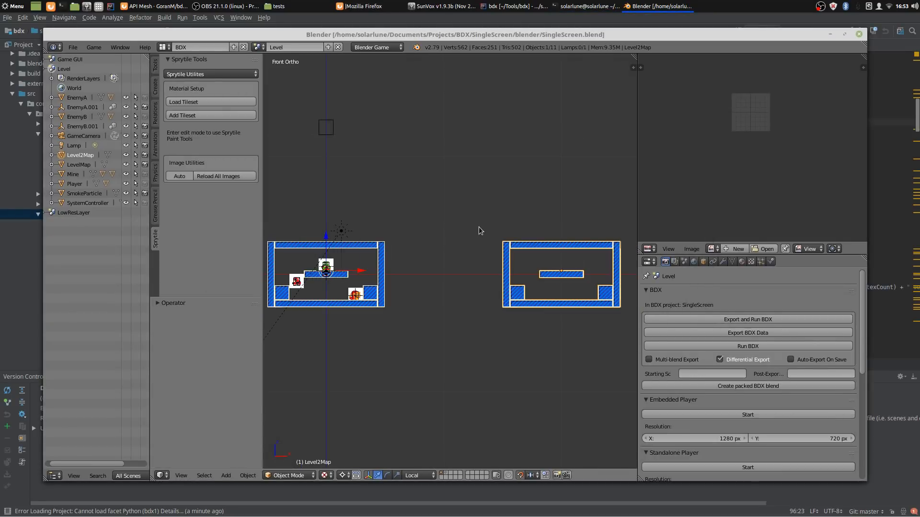
{"action": "key", "text": "alt+Tab"}
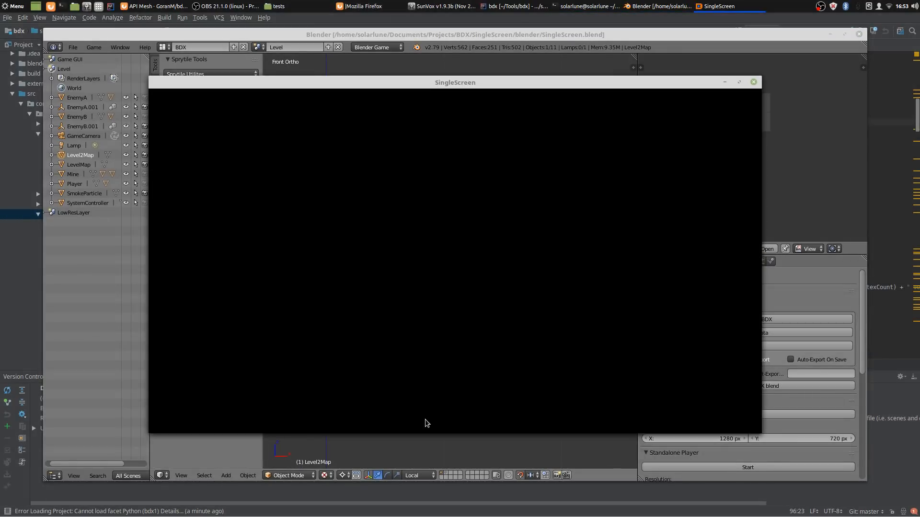
- Insert System.out.println(model.get("materials")); above the materials loop in createModel of Mesh.java
{"action": "key", "text": "alt+Tab"}
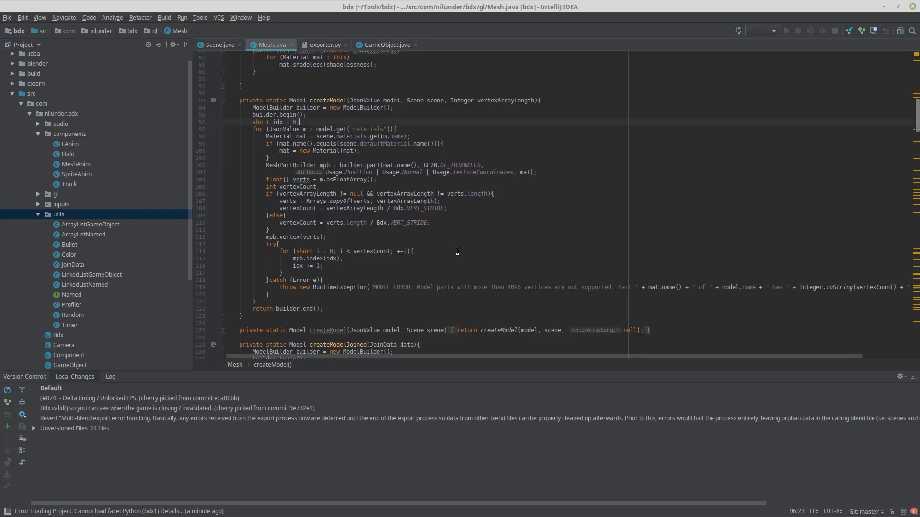
{"action": "key", "text": "Return"}
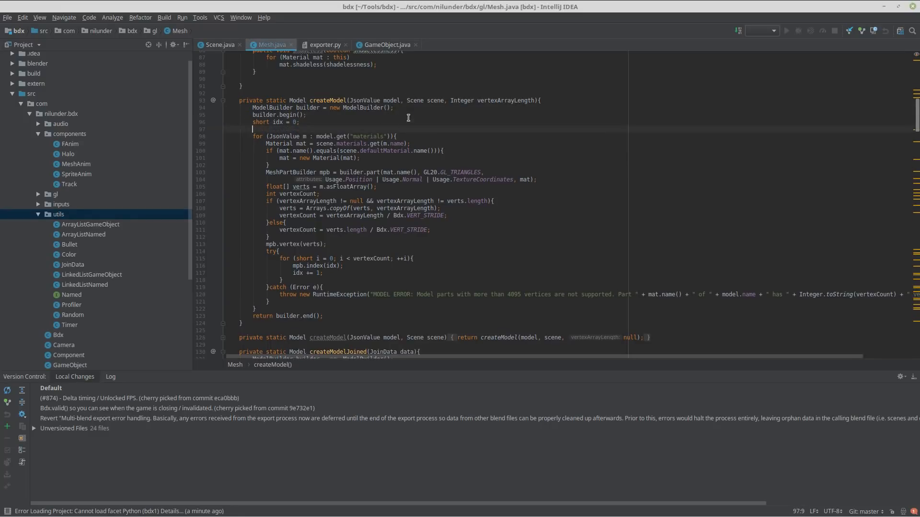
{"action": "type", "text": "s"}
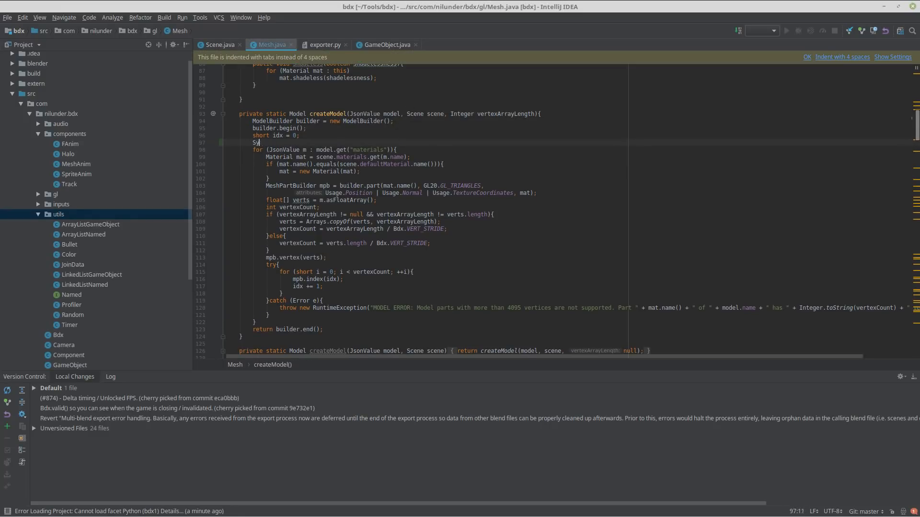
{"action": "type", "text": "ystem.out.println(model.get(\"ma"}
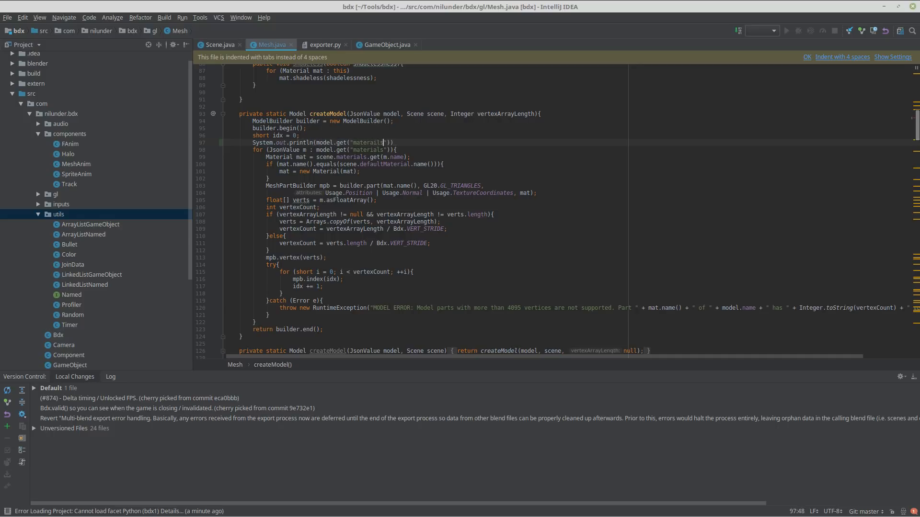
{"action": "type", "text": "terials\"));"}
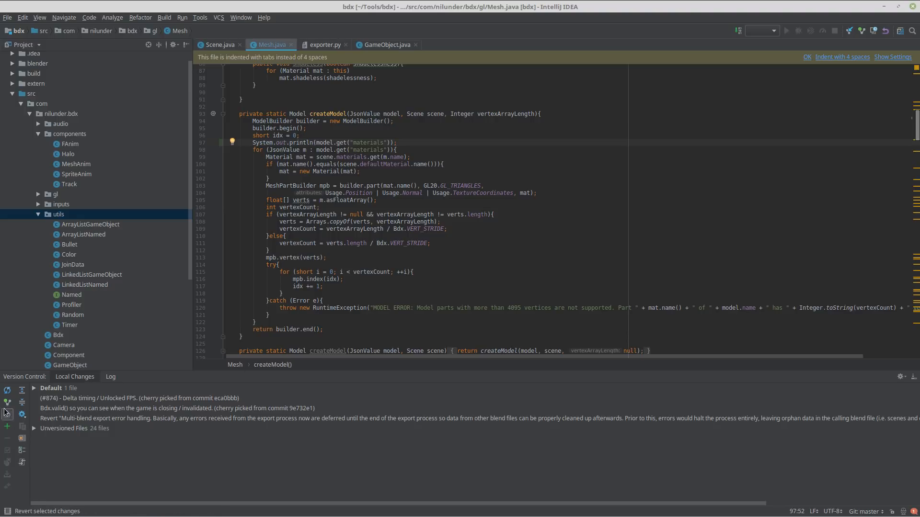
{"action": "left_click", "coordinate": [26, 512]}
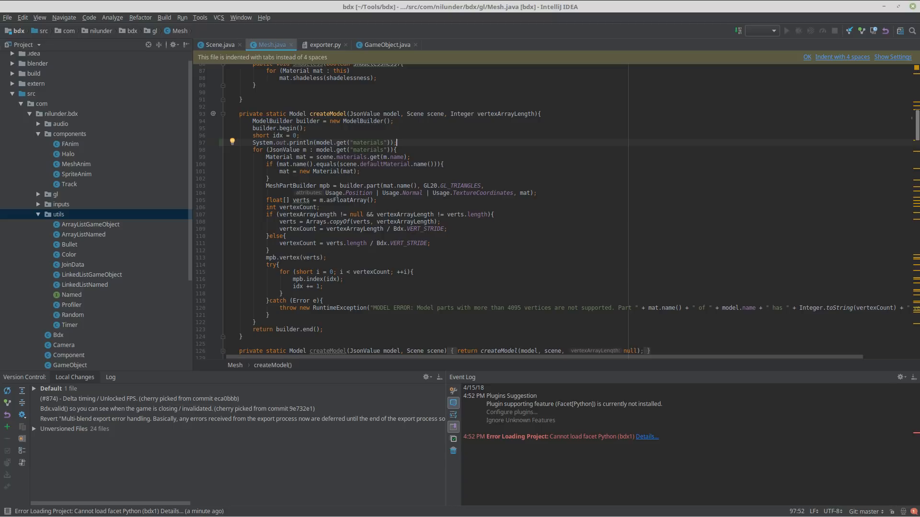
{"action": "left_click", "coordinate": [913, 377]}
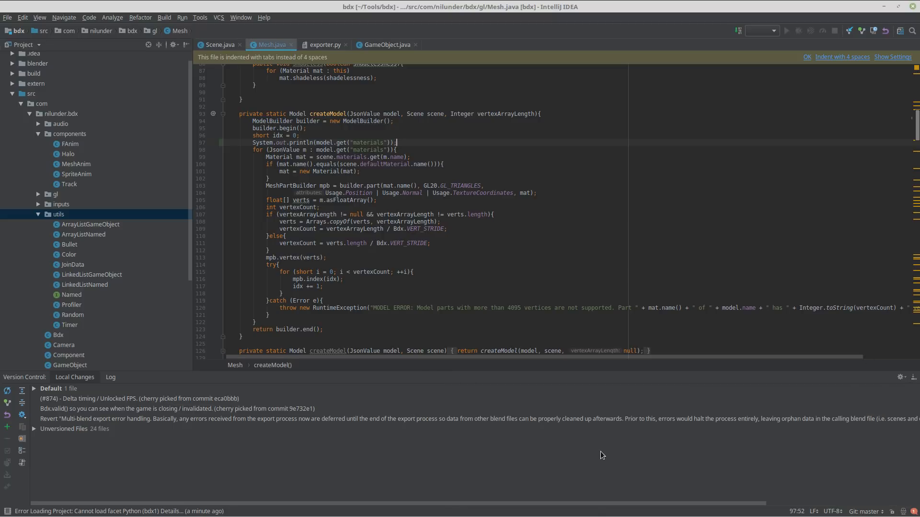
{"action": "left_click", "coordinate": [900, 378]}
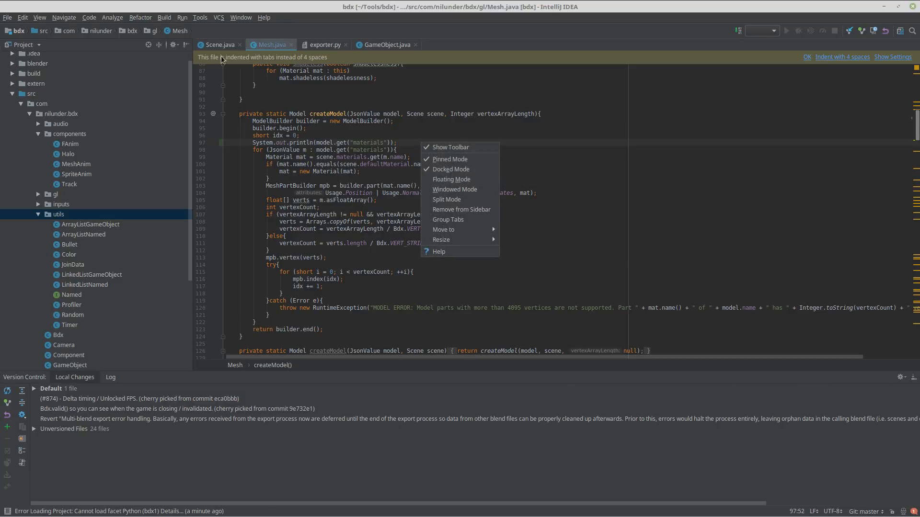
- Close all open editor tabs in the IDE
{"action": "left_click", "coordinate": [215, 20]}
{"action": "left_click", "coordinate": [238, 19]}
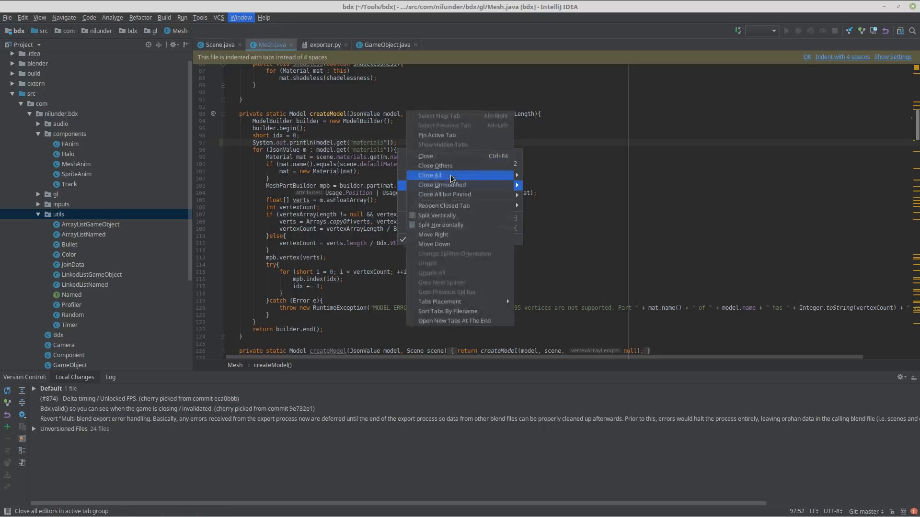
{"action": "left_click", "coordinate": [450, 175]}
{"action": "left_click", "coordinate": [235, 18]}
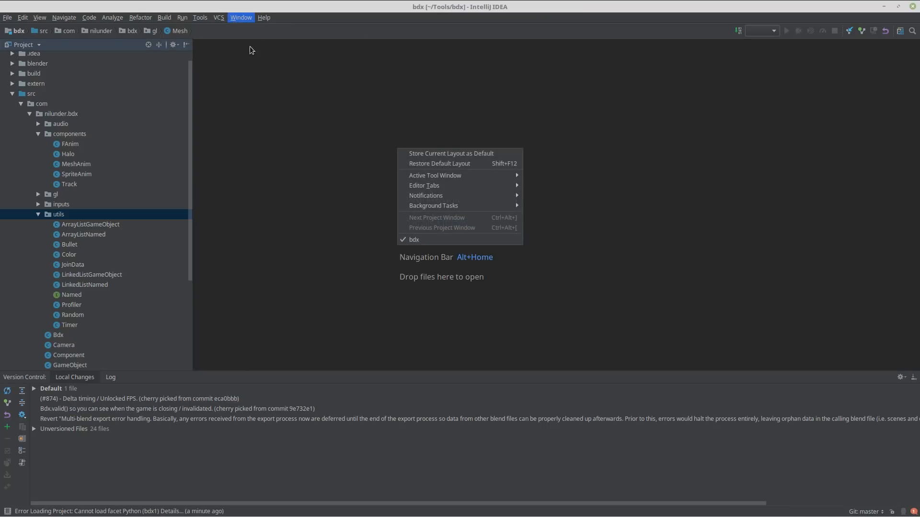
{"action": "left_click", "coordinate": [428, 176]}
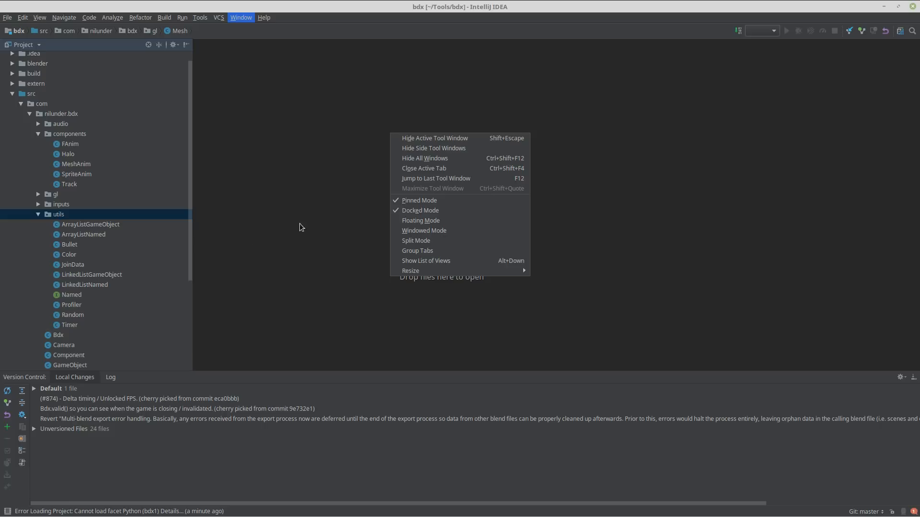
{"action": "key", "text": "Escape"}
{"action": "left_click", "coordinate": [235, 17]}
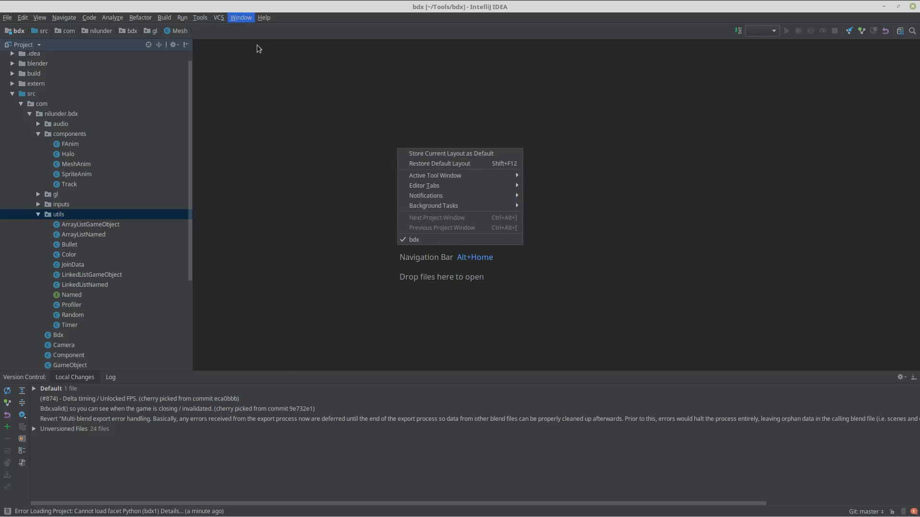
{"action": "left_click", "coordinate": [428, 185]}
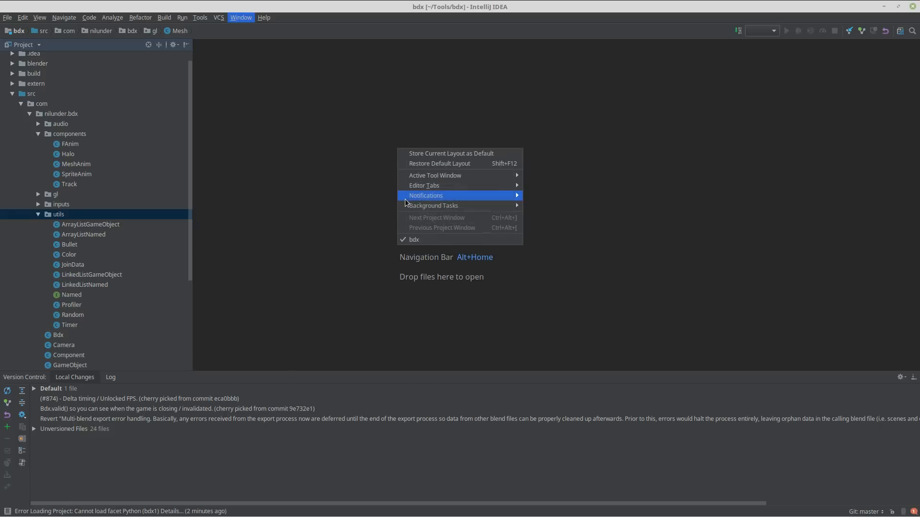
{"action": "mouse_move", "coordinate": [431, 213]}
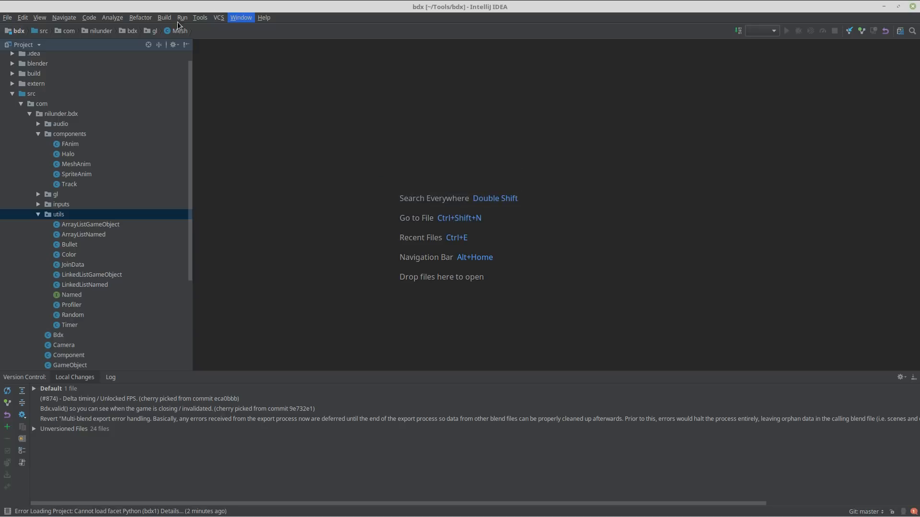
{"action": "mouse_move", "coordinate": [216, 21]}
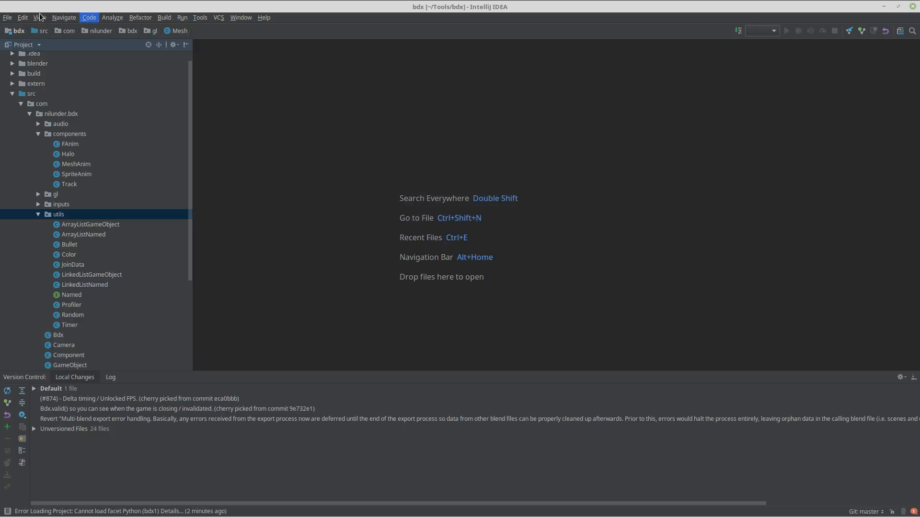
- Show the IDE's built-in terminal and rebuild the bdx engine with ant clean followed by ant
{"action": "mouse_move", "coordinate": [42, 19]}
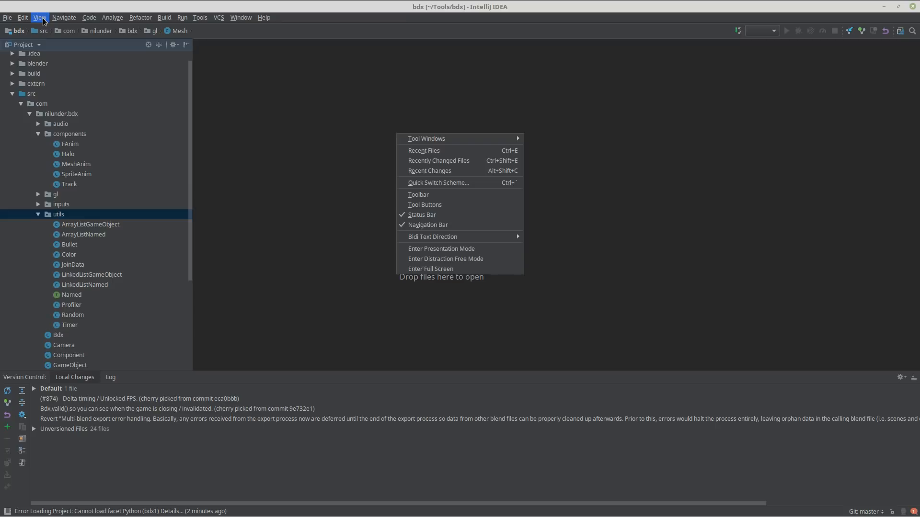
{"action": "mouse_move", "coordinate": [411, 142]}
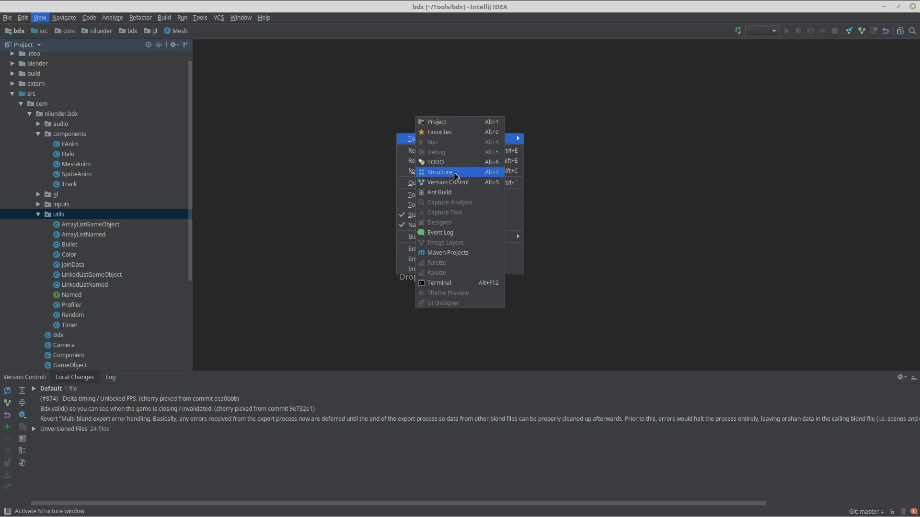
{"action": "left_click", "coordinate": [453, 290]}
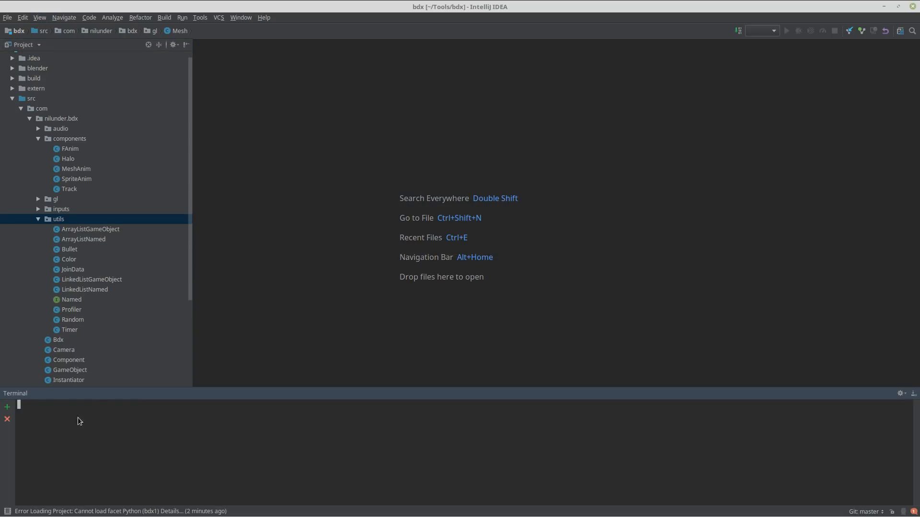
{"action": "type", "text": "ant clean"}
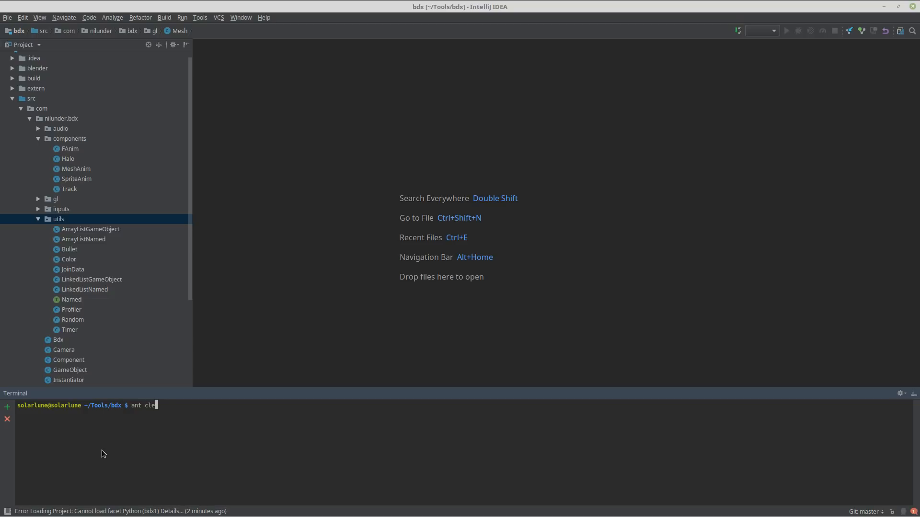
{"action": "key", "text": "Return"}
{"action": "type", "text": "ant"}
{"action": "key", "text": "Return"}
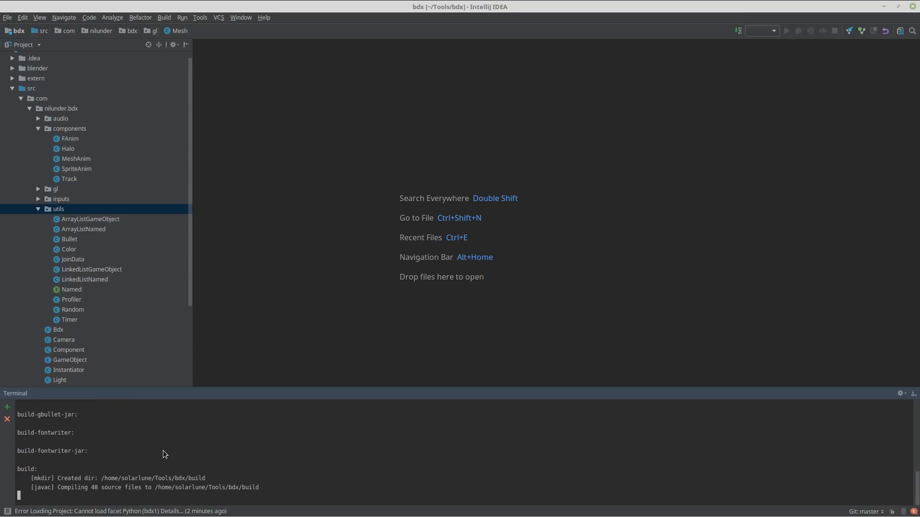
- Run the SingleScreen game from Blender with the rebuilt engine and read its console output in the terminal
{"action": "key", "text": "alt+Tab"}
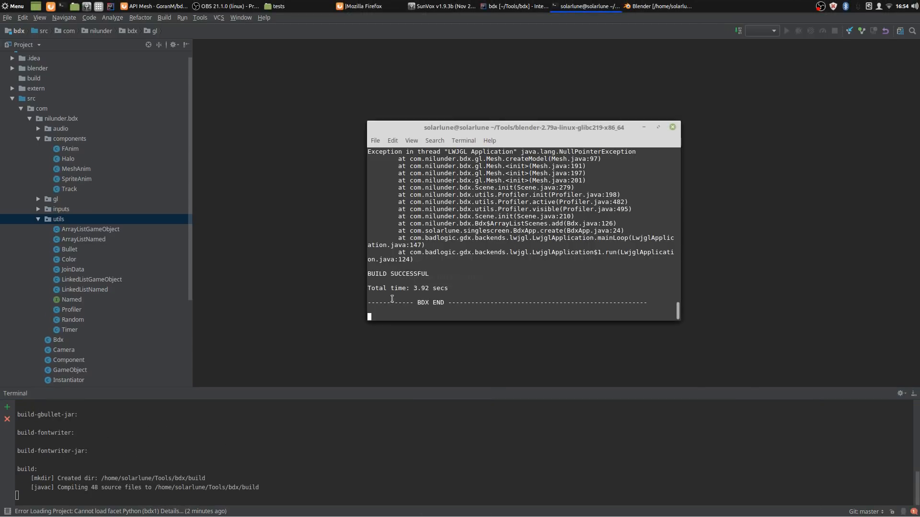
{"action": "key", "text": "alt+Tab"}
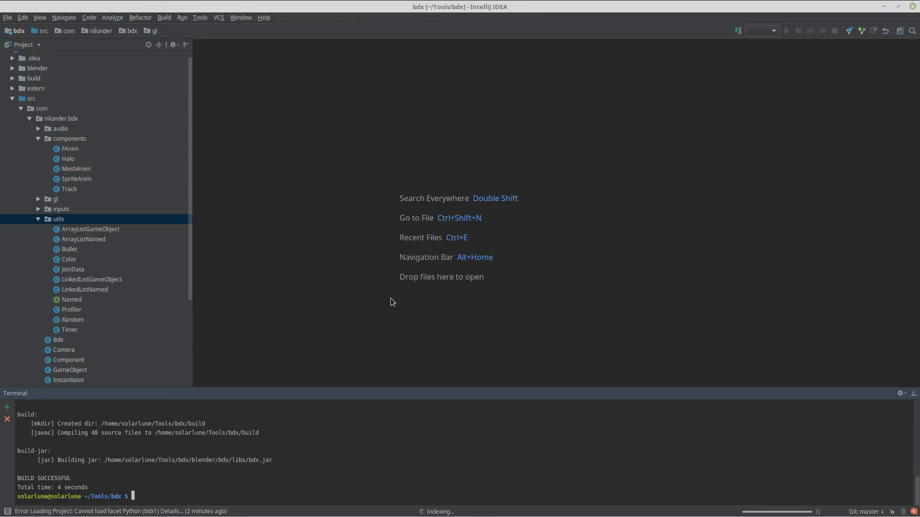
{"action": "key", "text": "alt+Tab"}
{"action": "key", "text": "alt+Tab"}
{"action": "key", "text": "Tab"}
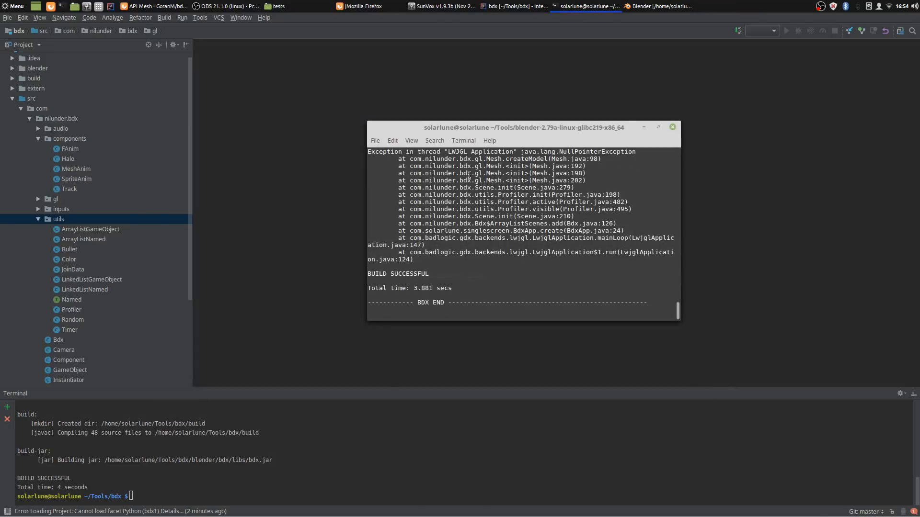
{"action": "scroll", "coordinate": [467, 182], "scroll_direction": "up", "scroll_amount": 1}
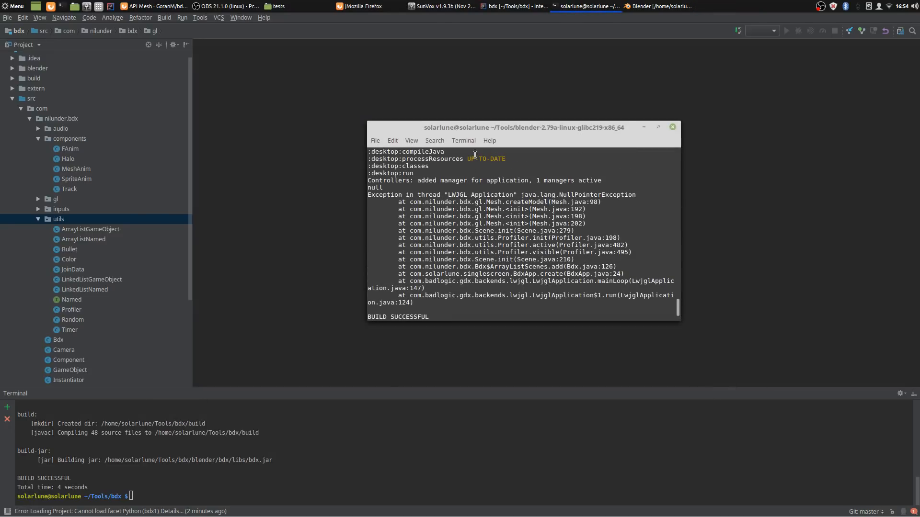
{"action": "left_click_drag", "start_coordinate": [491, 132], "coordinate": [919, 116]}
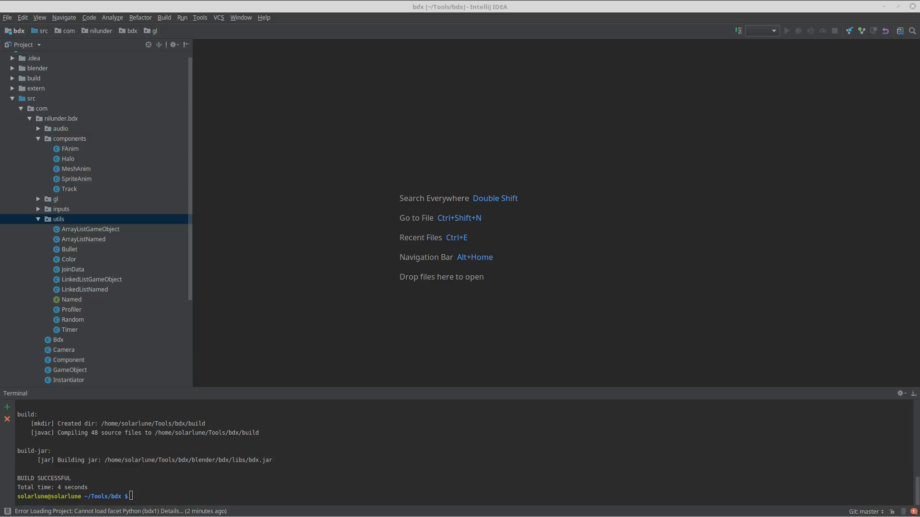
- Collapse the utils package, expand the gl package in the project tree and open Mesh.java
{"action": "left_click", "coordinate": [57, 220]}
{"action": "key", "text": "Left"}
{"action": "key", "text": "Up"}
{"action": "key", "text": "Right"}
{"action": "key", "text": "Left"}
{"action": "key", "text": "Up"}
{"action": "key", "text": "Right"}
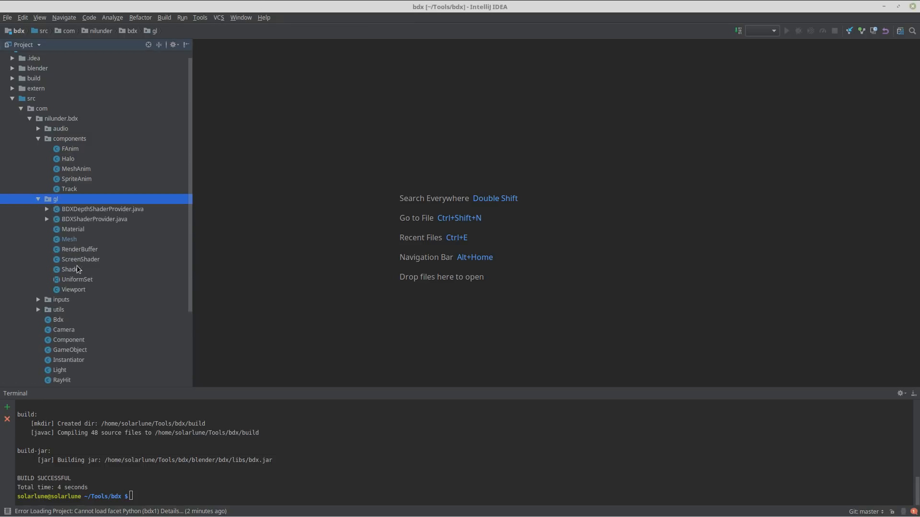
{"action": "double_click", "coordinate": [74, 239]}
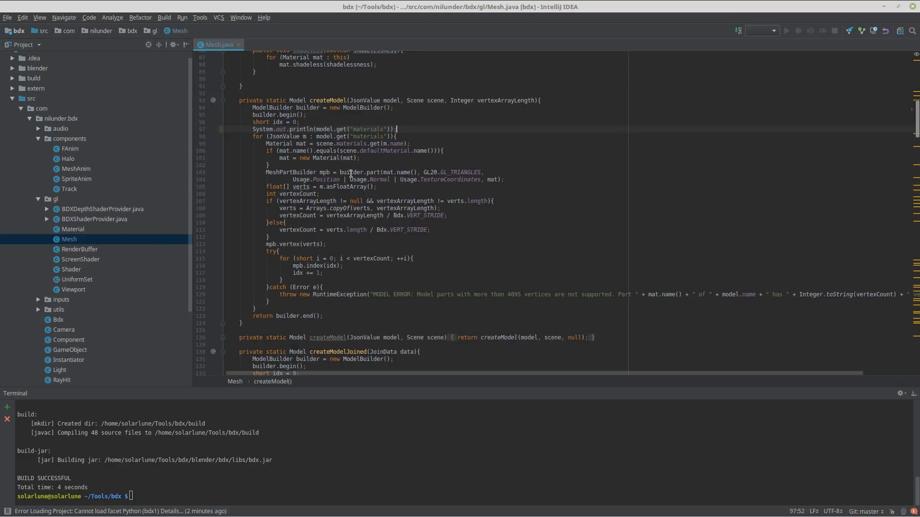
- Insert System.out.println(model); above the existing materials print in createModel
{"action": "key", "text": "Return"}
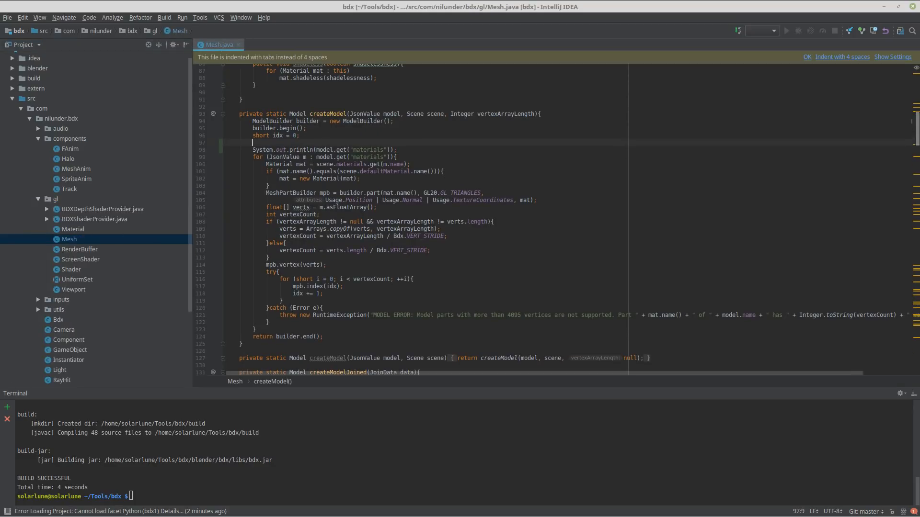
{"action": "type", "text": "System.out.println"}
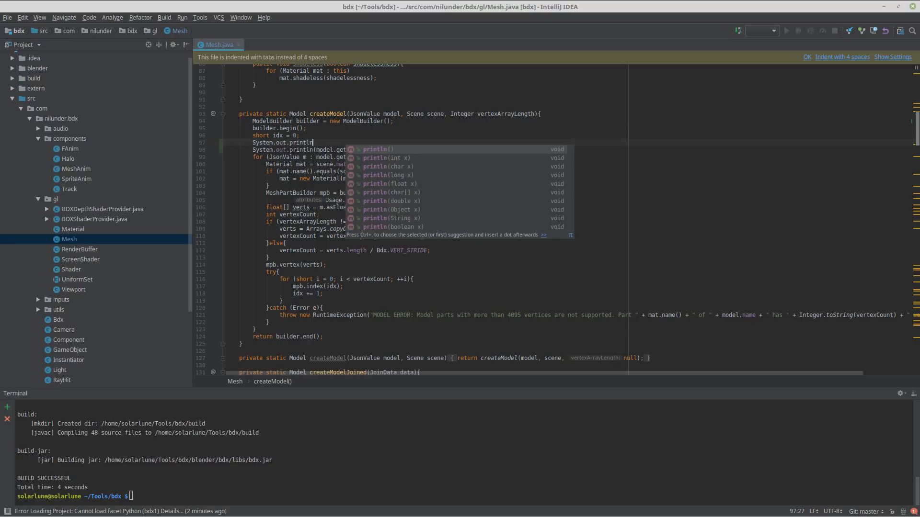
{"action": "type", "text": "(model);"}
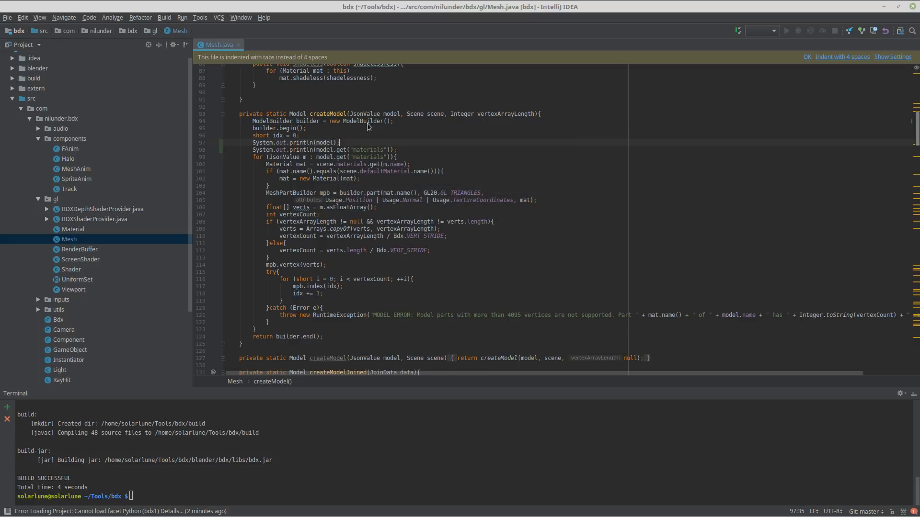
- Rebuild the bdx engine with ant in the IDE's built-in terminal
{"action": "key", "text": "alt+Tab"}
{"action": "key", "text": "Tab"}
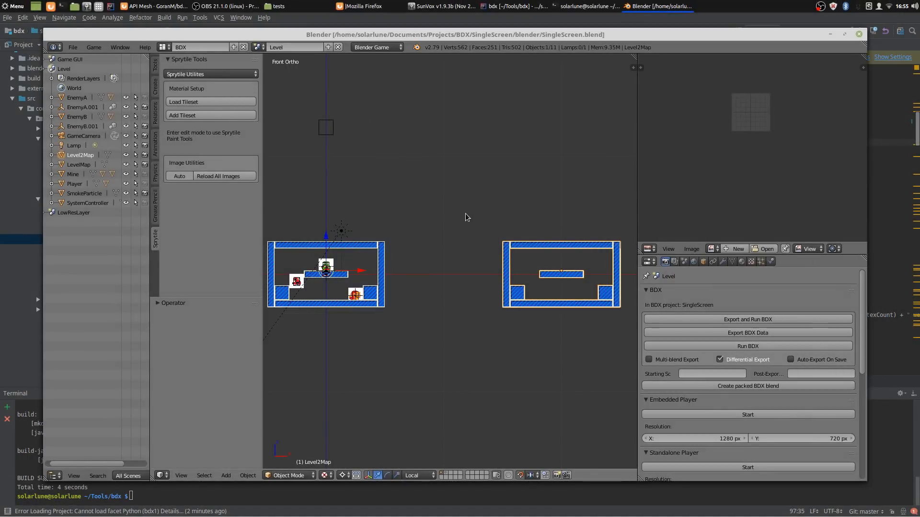
{"action": "key", "text": "alt+Tab"}
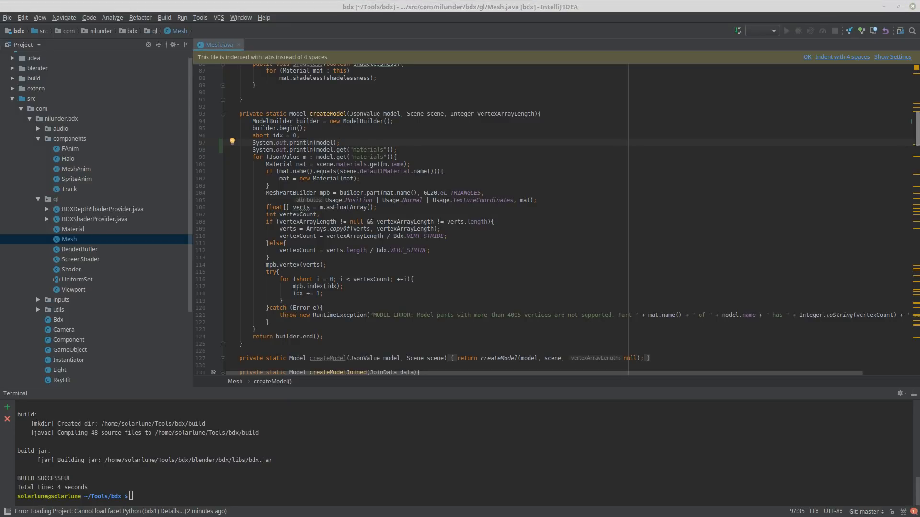
{"action": "left_click", "coordinate": [500, 410]}
{"action": "key", "text": "Up"}
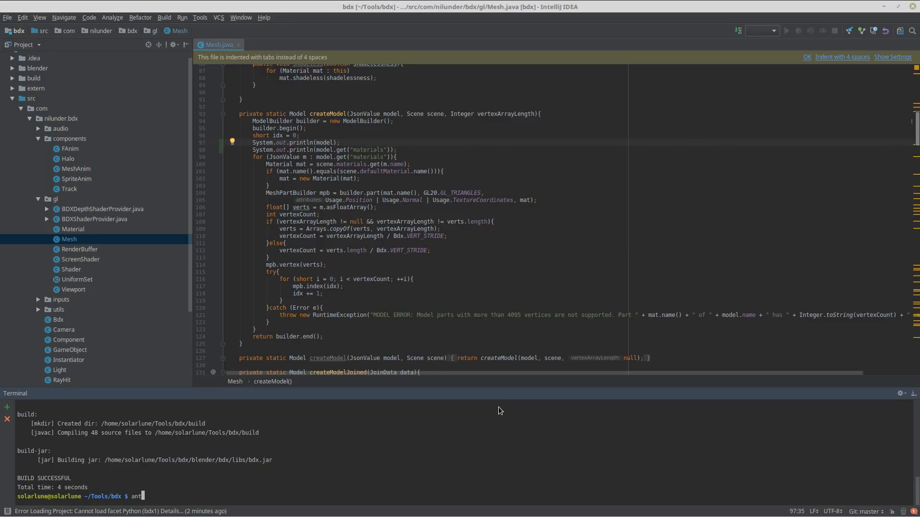
{"action": "key", "text": "Return"}
{"action": "left_click", "coordinate": [472, 237]}
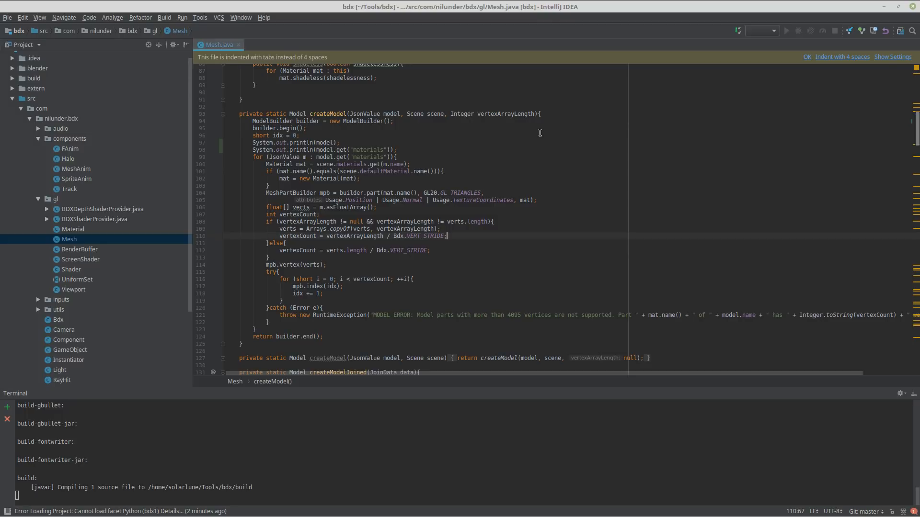
- Switch to Blender and run the SingleScreen game to get the new debug output
{"action": "key", "text": "alt+Tab"}
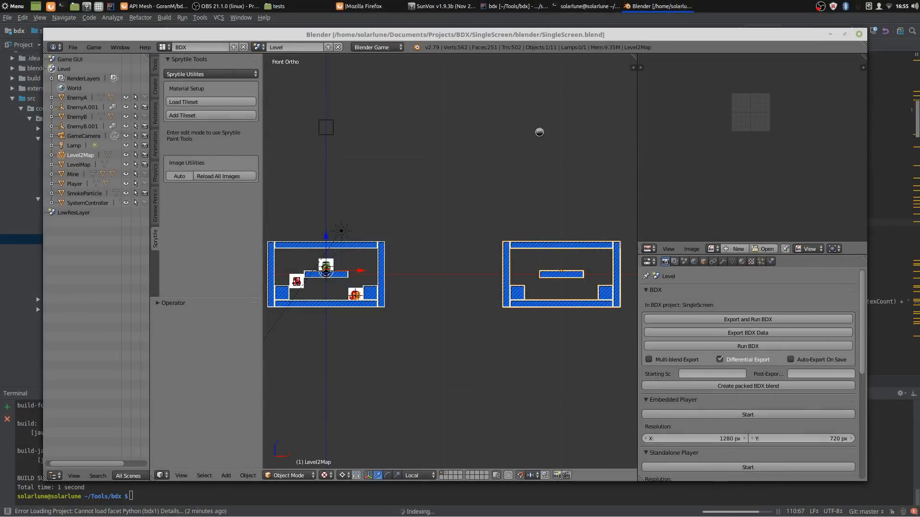
{"action": "key", "text": "alt+Tab"}
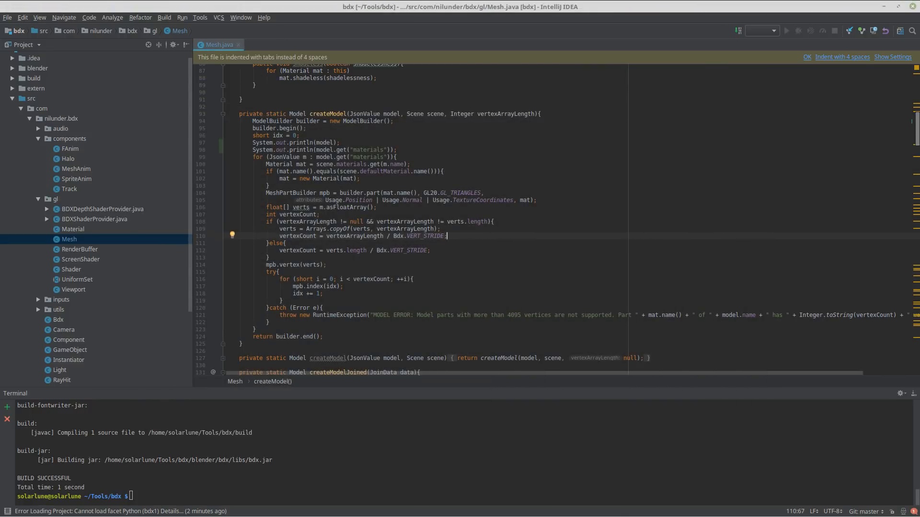
- Switch to the file manager, open the bdx folder under blender, and bring up the tests folder
{"action": "key", "text": "alt+Tab"}
{"action": "key", "text": "alt+Tab"}
{"action": "key", "text": "alt+Tab"}
{"action": "key", "text": "alt+Tab"}
{"action": "key", "text": "alt+Tab"}
{"action": "key", "text": "alt+Tab"}
{"action": "key", "text": "alt+Tab"}
{"action": "key", "text": "alt+Tab"}
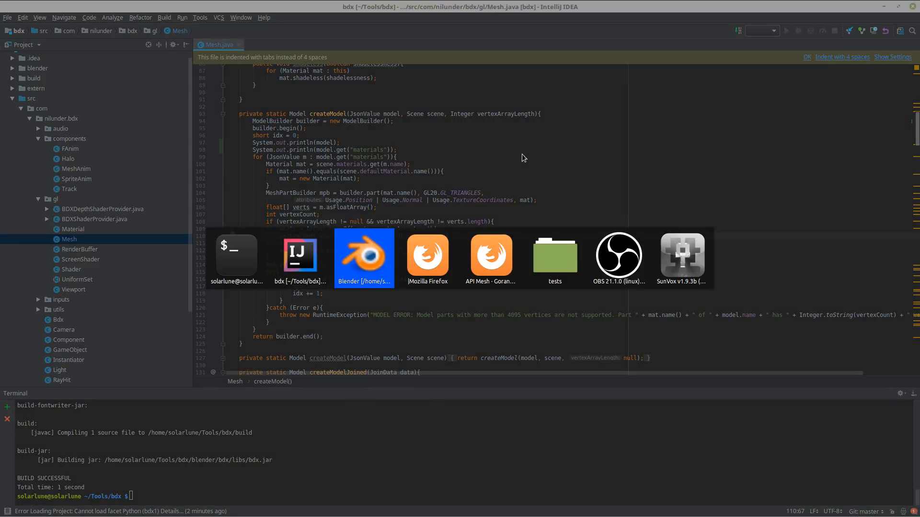
{"action": "key", "text": "alt+Tab"}
{"action": "key", "text": "alt+Tab"}
{"action": "key", "text": "alt+Tab"}
{"action": "key", "text": "alt+Tab"}
{"action": "key", "text": "alt+Tab"}
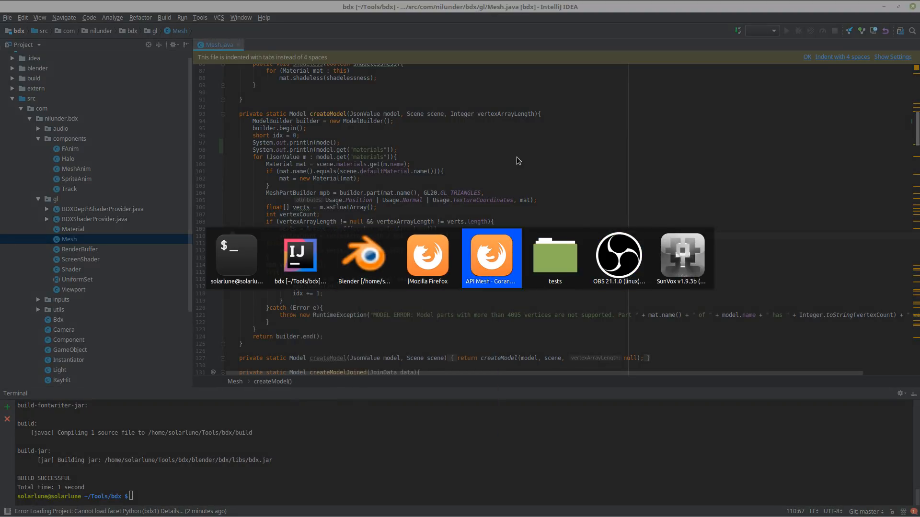
{"action": "left_click", "coordinate": [369, 56]}
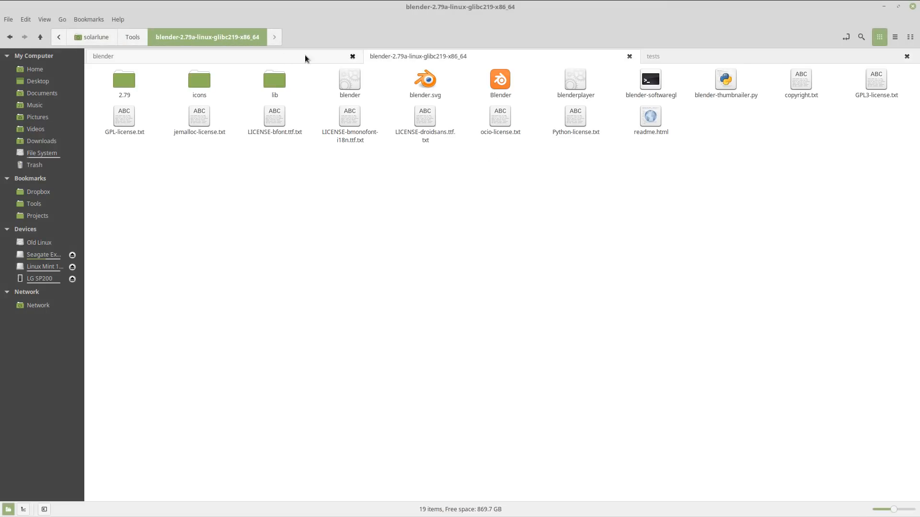
{"action": "left_click", "coordinate": [304, 56]}
{"action": "double_click", "coordinate": [124, 82]}
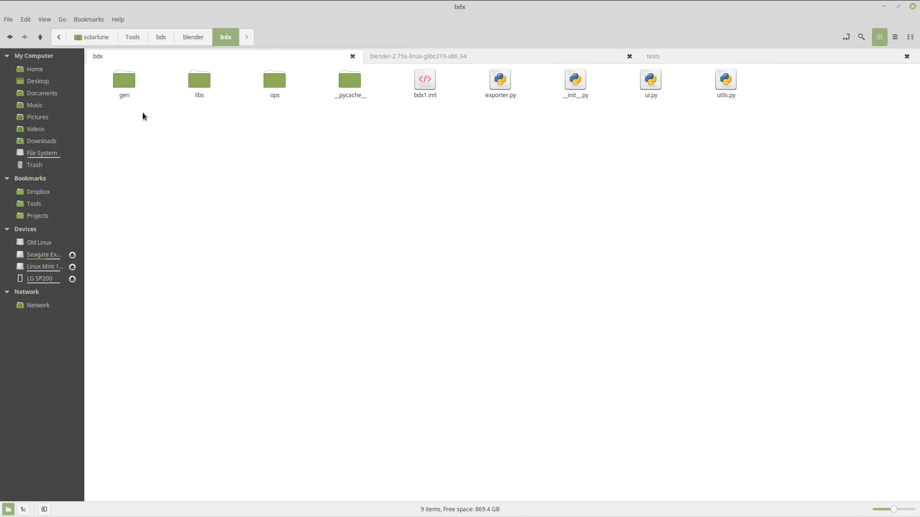
{"action": "left_click", "coordinate": [428, 57]}
{"action": "left_click", "coordinate": [711, 58]}
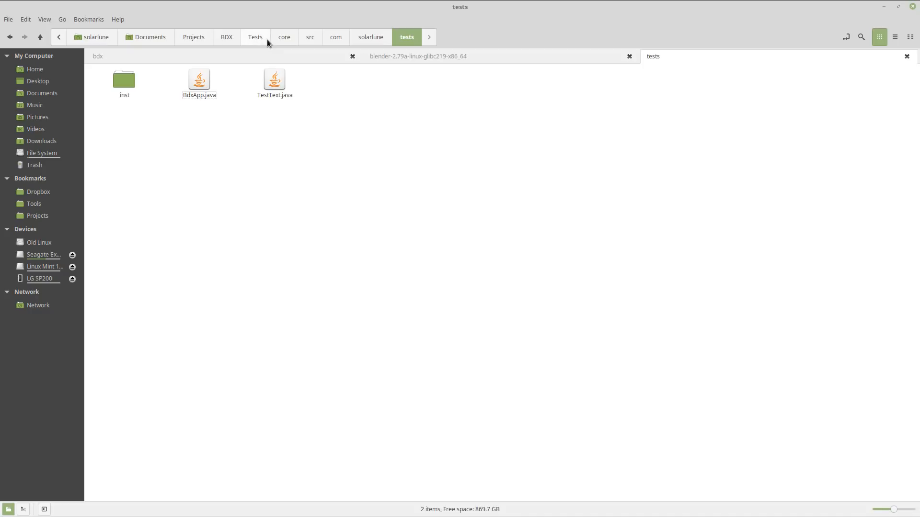
- Delete all the exported .bdx scene files from SingleScreen's android/assets/bdx/scenes folder
{"action": "left_click", "coordinate": [229, 40]}
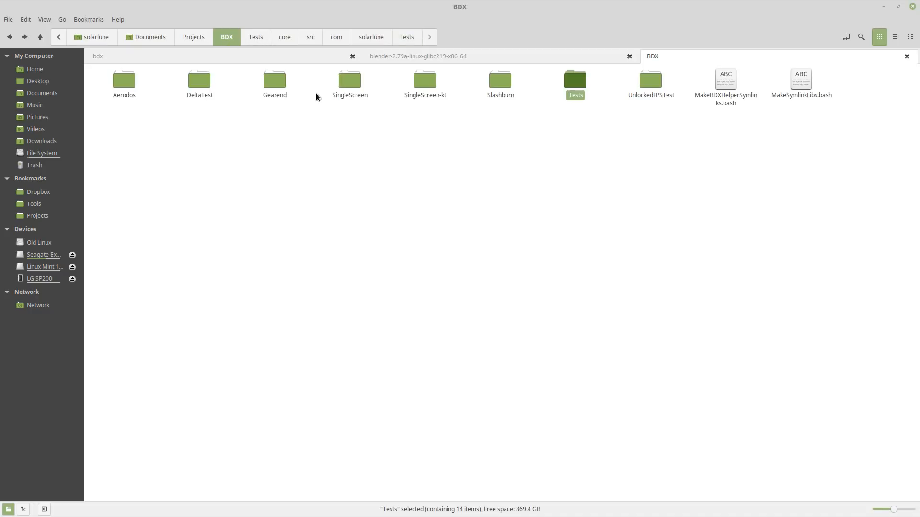
{"action": "double_click", "coordinate": [368, 91]}
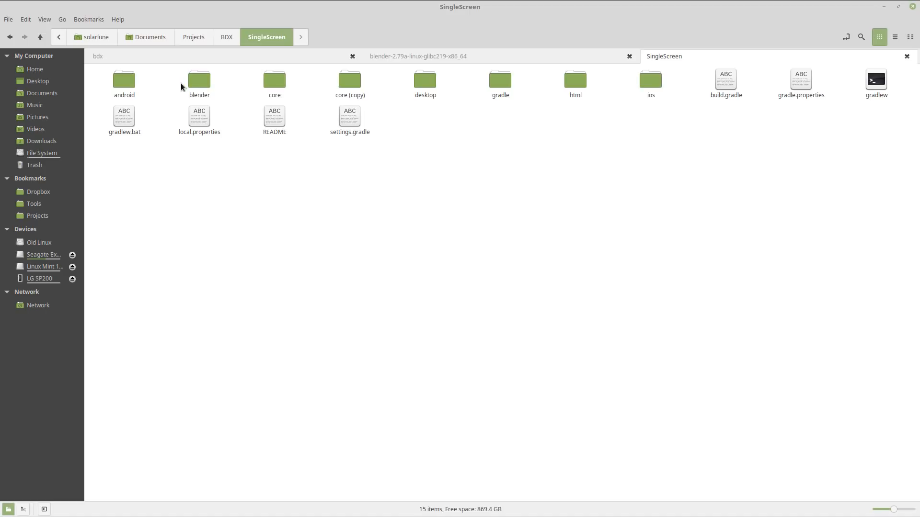
{"action": "double_click", "coordinate": [119, 85]}
{"action": "double_click", "coordinate": [122, 84]}
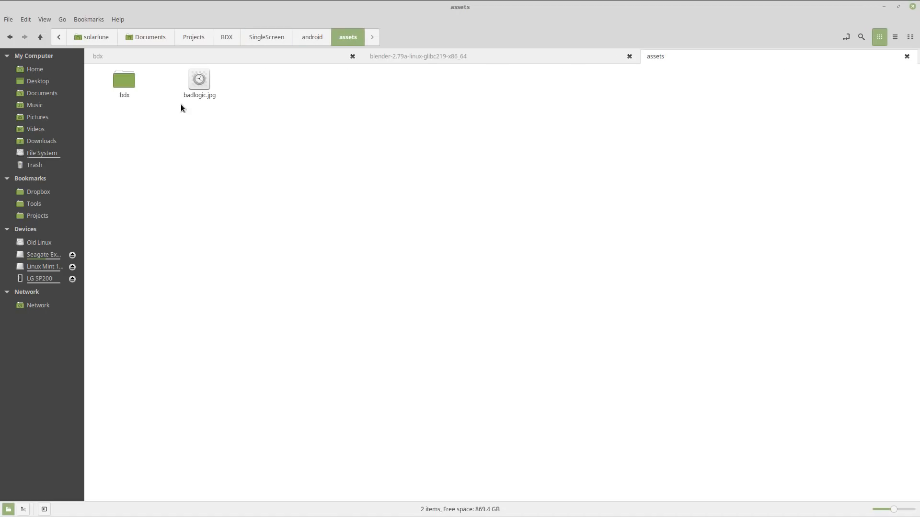
{"action": "double_click", "coordinate": [123, 83]}
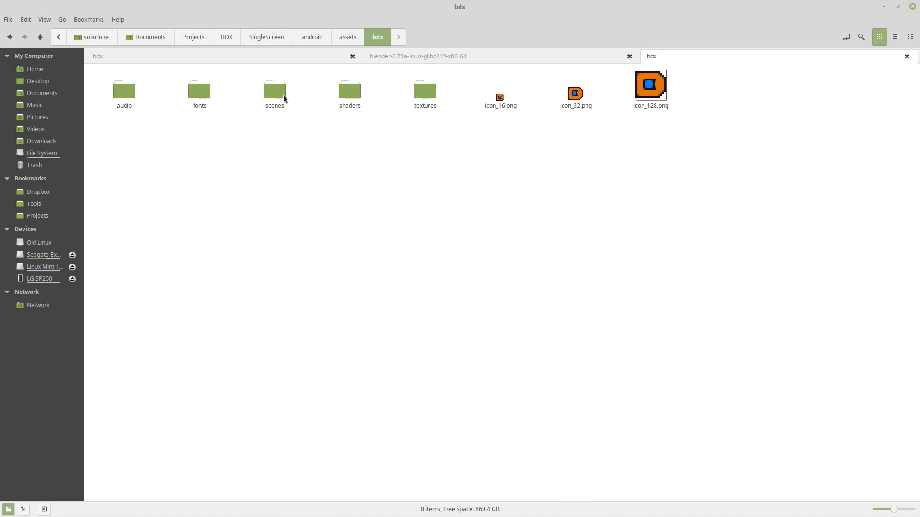
{"action": "double_click", "coordinate": [283, 99]}
{"action": "left_click_drag", "start_coordinate": [103, 64], "coordinate": [394, 132]}
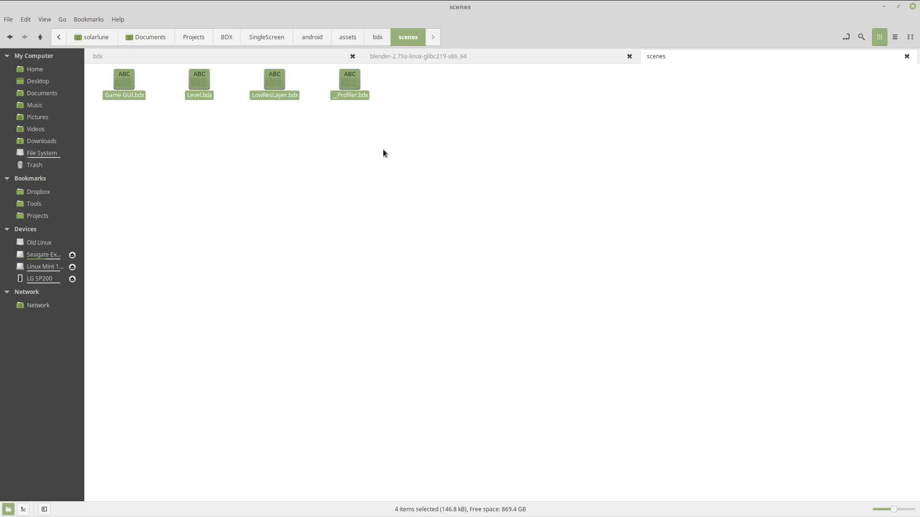
{"action": "key", "text": "Delete"}
- Switch to Blender, export and run SingleScreen again, and examine the exception in the console output
{"action": "key", "text": "alt+Tab"}
{"action": "key", "text": "alt+Tab"}
{"action": "key", "text": "alt+Tab"}
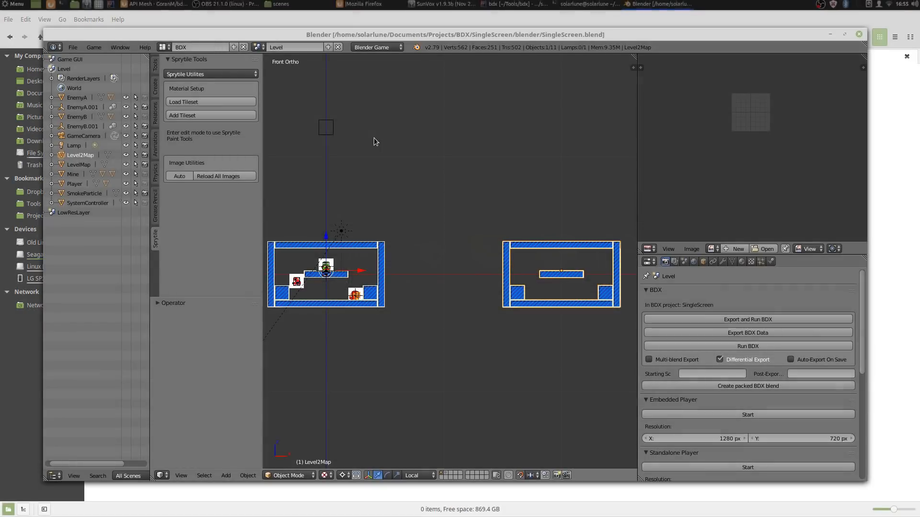
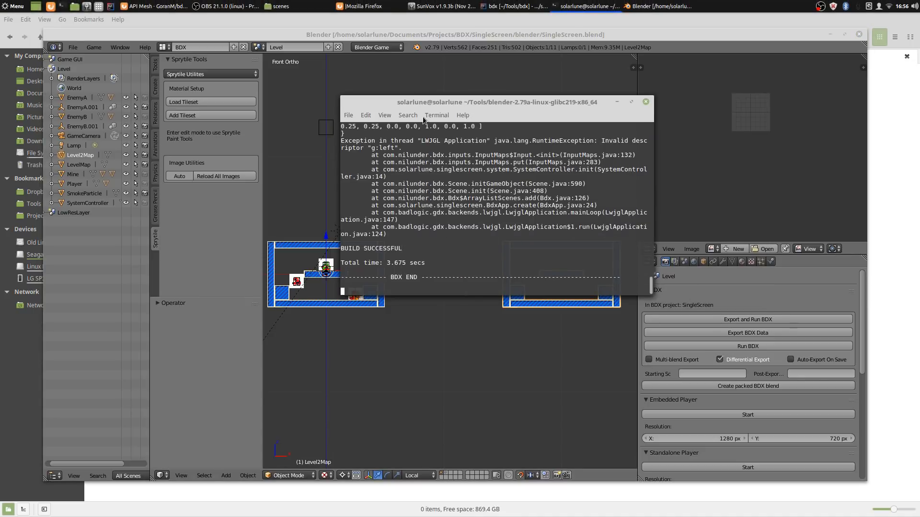
{"action": "scroll", "coordinate": [417, 158], "scroll_direction": "up", "scroll_amount": 2}
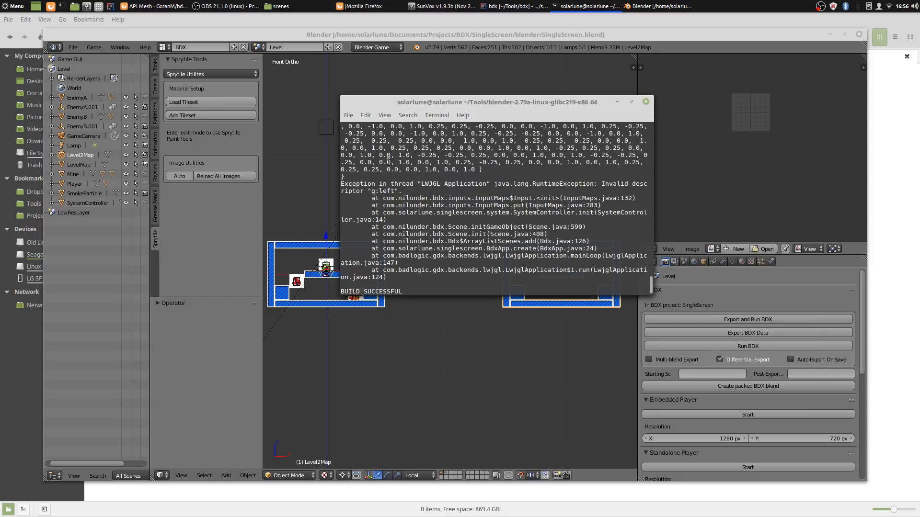
{"action": "scroll", "coordinate": [421, 156], "scroll_direction": "down", "scroll_amount": 2}
{"action": "scroll", "coordinate": [425, 155], "scroll_direction": "up", "scroll_amount": 5}
{"action": "scroll", "coordinate": [425, 155], "scroll_direction": "down", "scroll_amount": 5}
{"action": "left_click", "coordinate": [541, 86]}
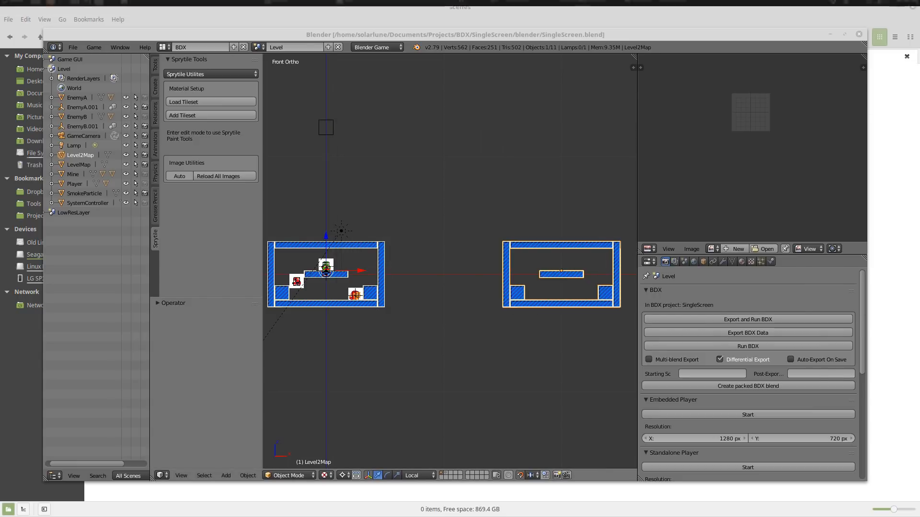
- Switch back to the IDE and delete both debug print lines above the materials loop in createModel
{"action": "key", "text": "alt+Tab"}
{"action": "key", "text": "alt+Tab"}
{"action": "key", "text": "alt+Tab"}
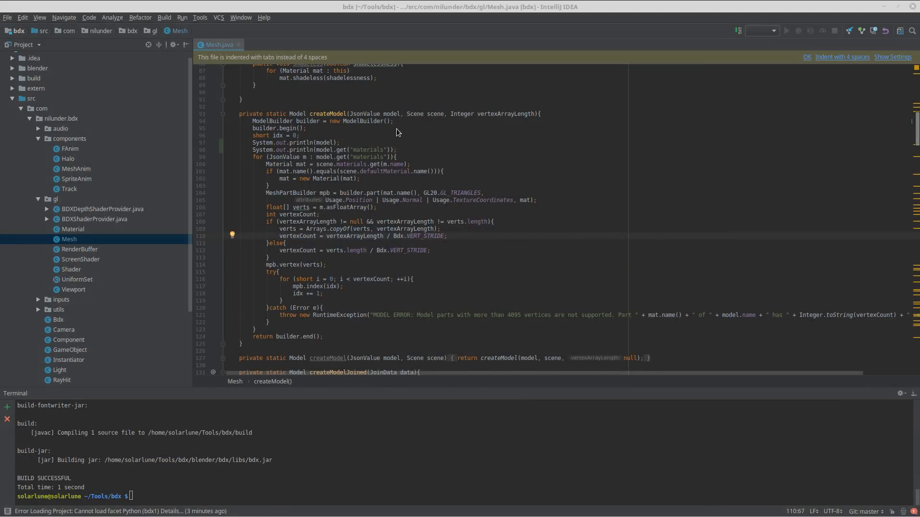
{"action": "key", "text": "alt+Tab"}
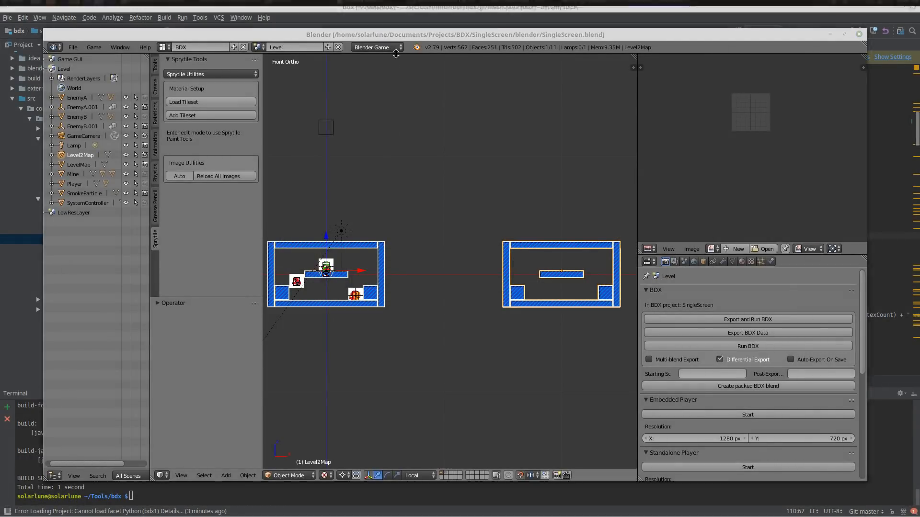
{"action": "key", "text": "alt+Tab"}
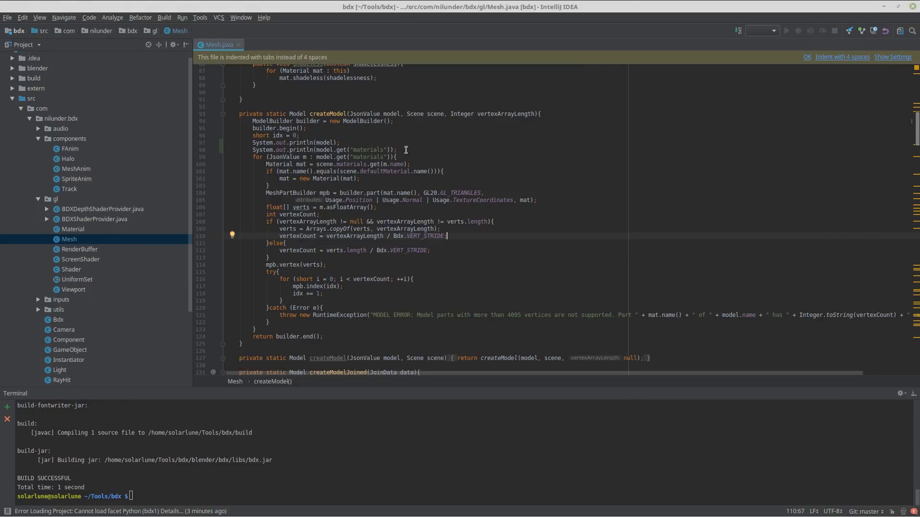
{"action": "left_click", "coordinate": [406, 150]}
{"action": "key", "text": "shift+Up"}
{"action": "key", "text": "shift+Up"}
{"action": "key", "text": "BackSpace"}
- Rebuild the bdx engine from scratch with ant clean followed by ant
{"action": "double_click", "coordinate": [380, 451]}
{"action": "type", "text": "ant c"}
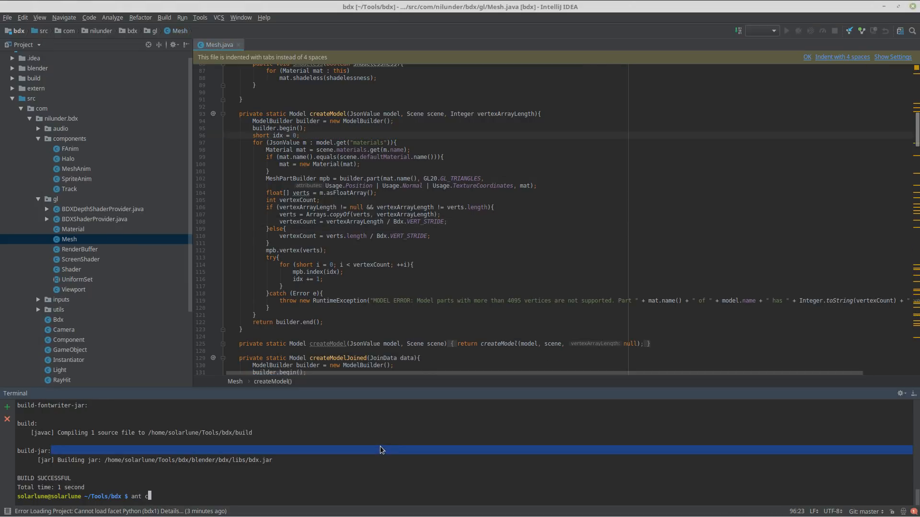
{"action": "type", "text": "lean"}
{"action": "key", "text": "Return"}
{"action": "type", "text": "ant"}
{"action": "key", "text": "Return"}
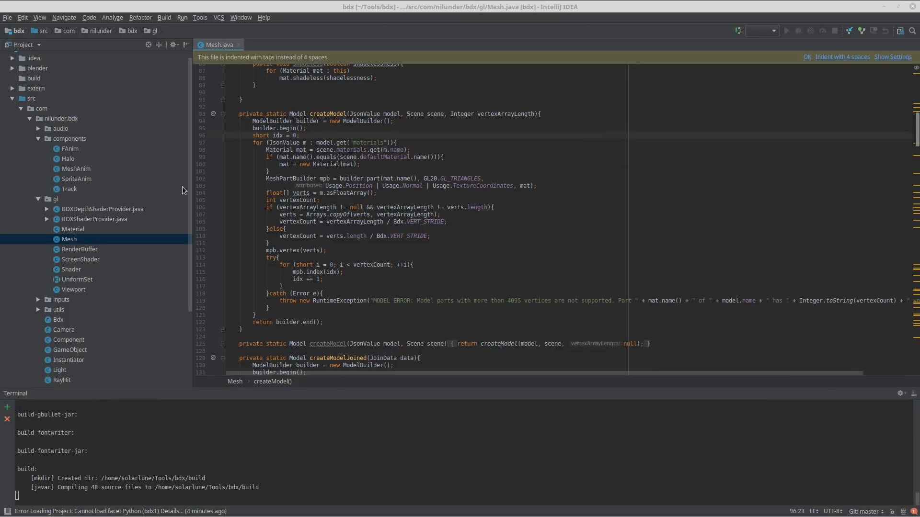
- Examine the exception's stack trace in Blender's console output and return to the IDE
{"action": "left_click", "coordinate": [464, 204]}
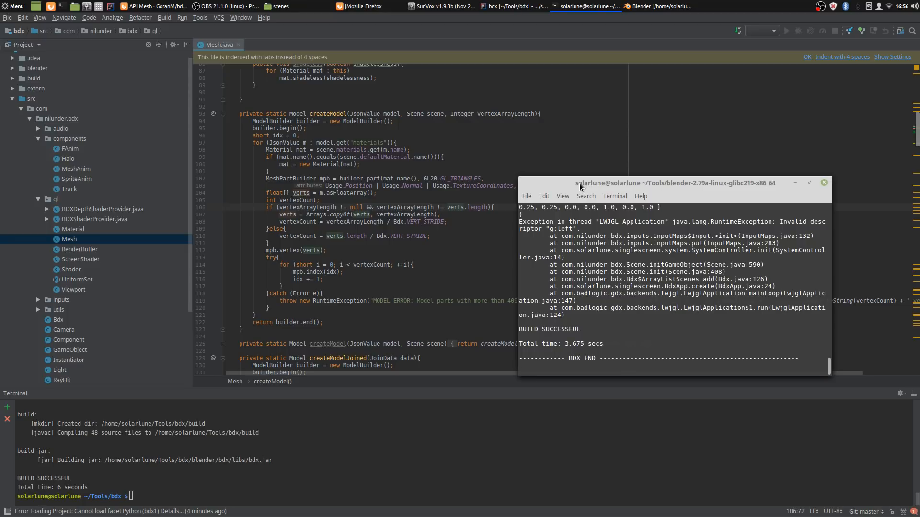
{"action": "left_click_drag", "start_coordinate": [579, 183], "coordinate": [529, 111]}
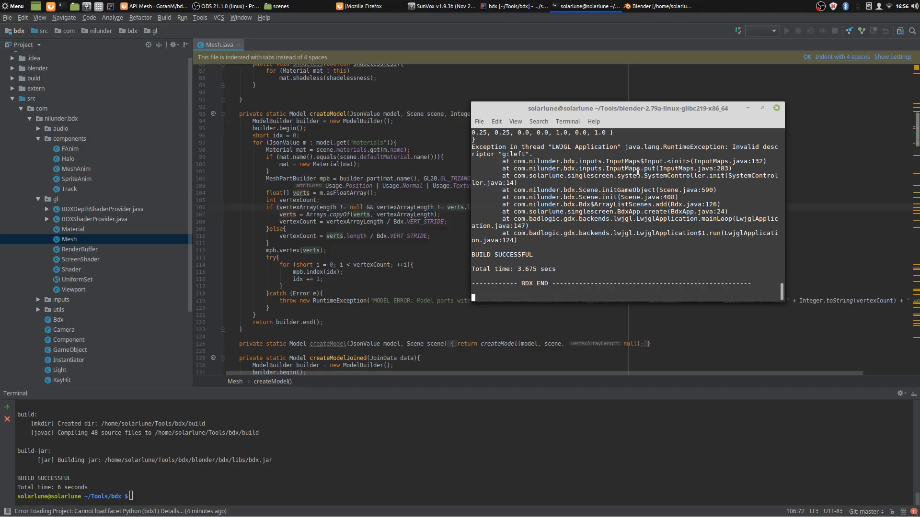
{"action": "left_click", "coordinate": [318, 178]}
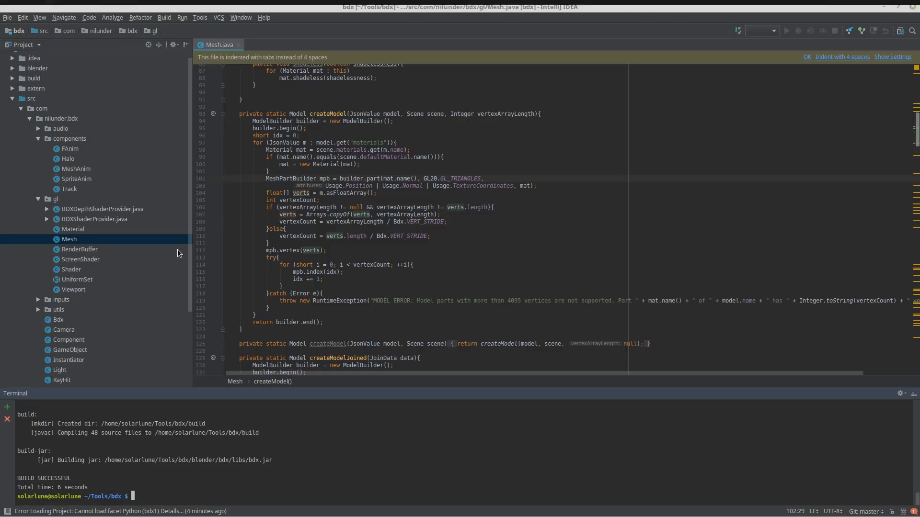
- Open the SingleScreen project from Documents/Projects/BDX in a separate IDE window and switch to it
{"action": "left_click", "coordinate": [36, 191]}
{"action": "left_click", "coordinate": [8, 19]}
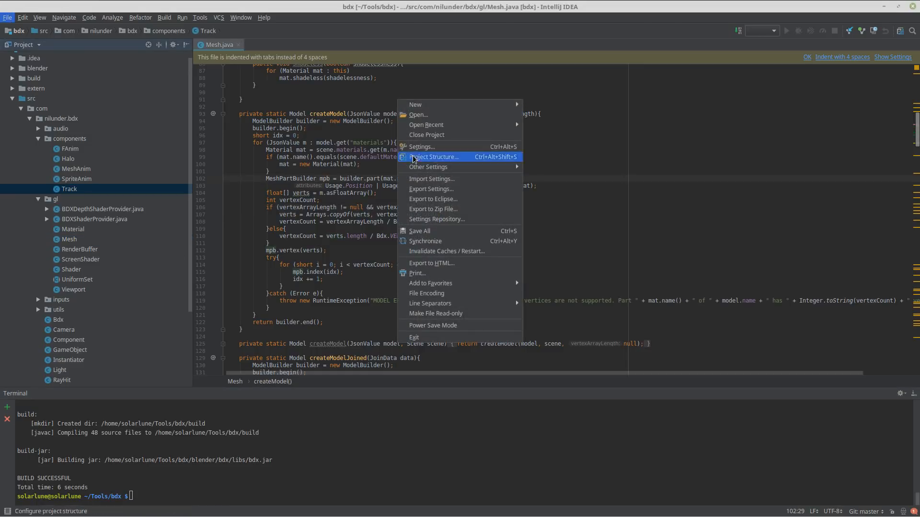
{"action": "left_click", "coordinate": [417, 118]}
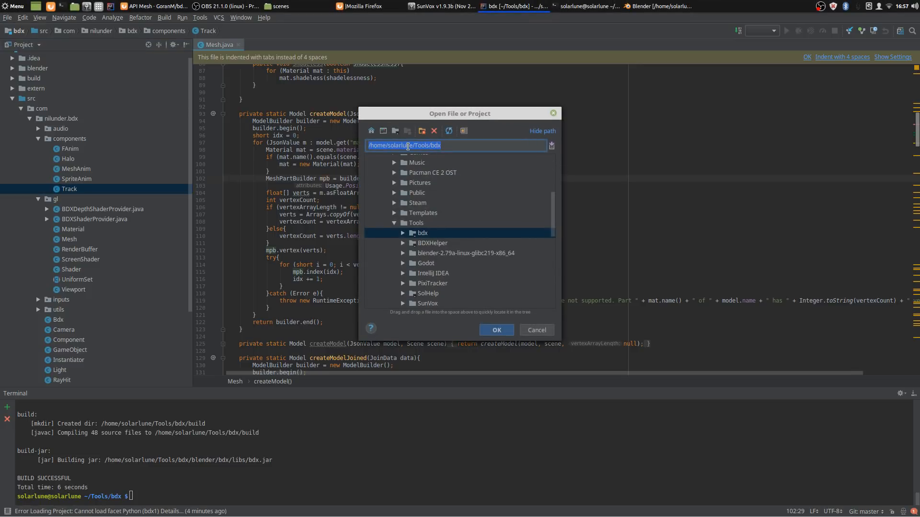
{"action": "left_click", "coordinate": [421, 146]}
{"action": "scroll", "coordinate": [443, 220], "scroll_direction": "up", "scroll_amount": 3}
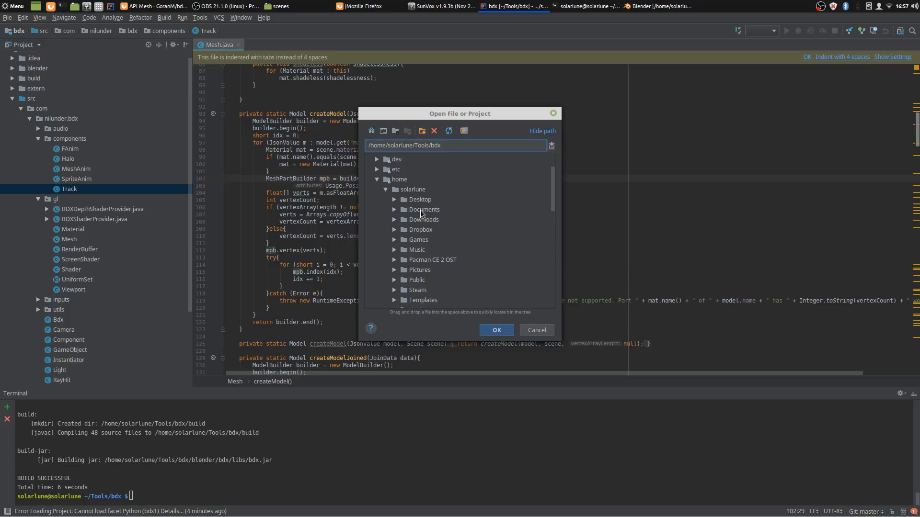
{"action": "double_click", "coordinate": [423, 210]}
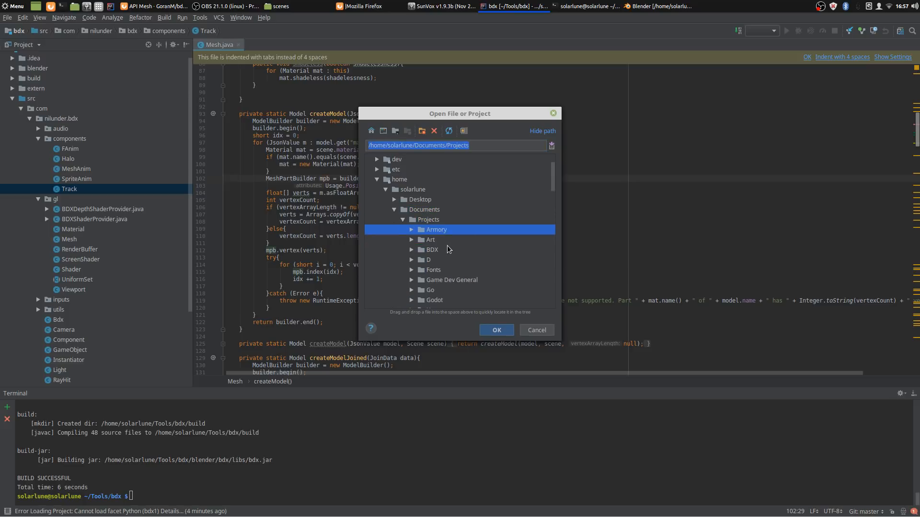
{"action": "left_click", "coordinate": [476, 249]}
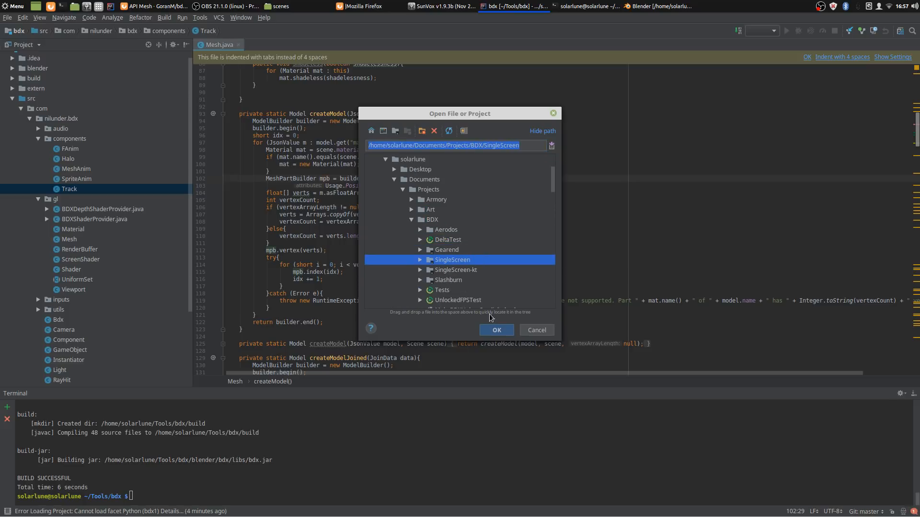
{"action": "left_click", "coordinate": [497, 330]}
{"action": "key", "text": "Return"}
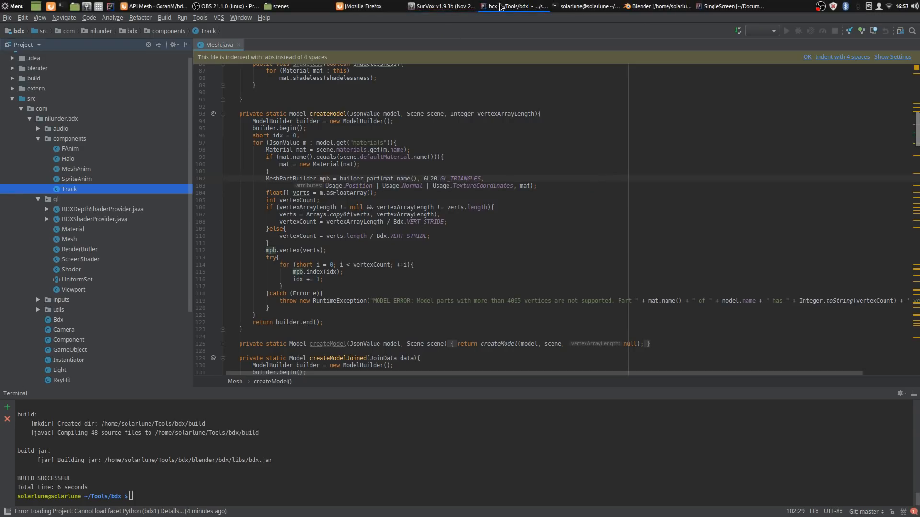
{"action": "left_click", "coordinate": [731, 6]}
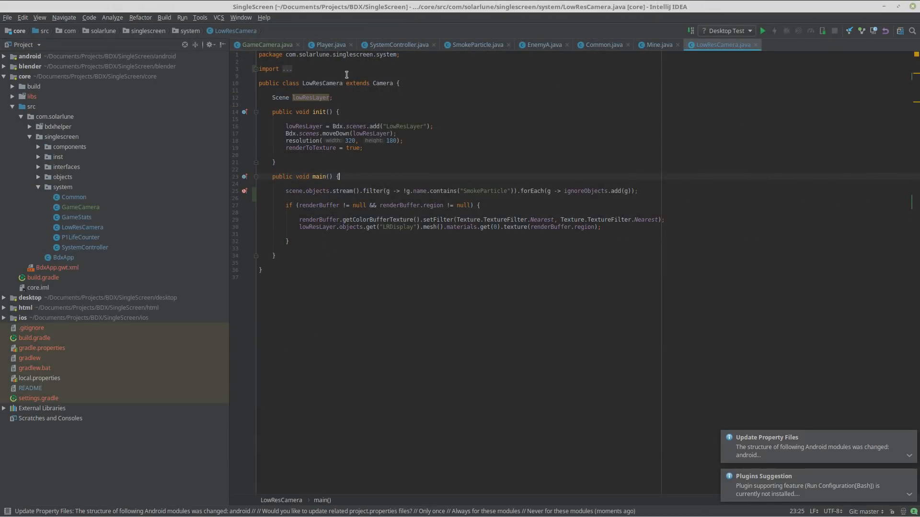
- Open SystemController.java and examine the "g:left" descriptor among the input mappings in init()
{"action": "left_click", "coordinate": [407, 46]}
{"action": "left_click", "coordinate": [472, 126]}
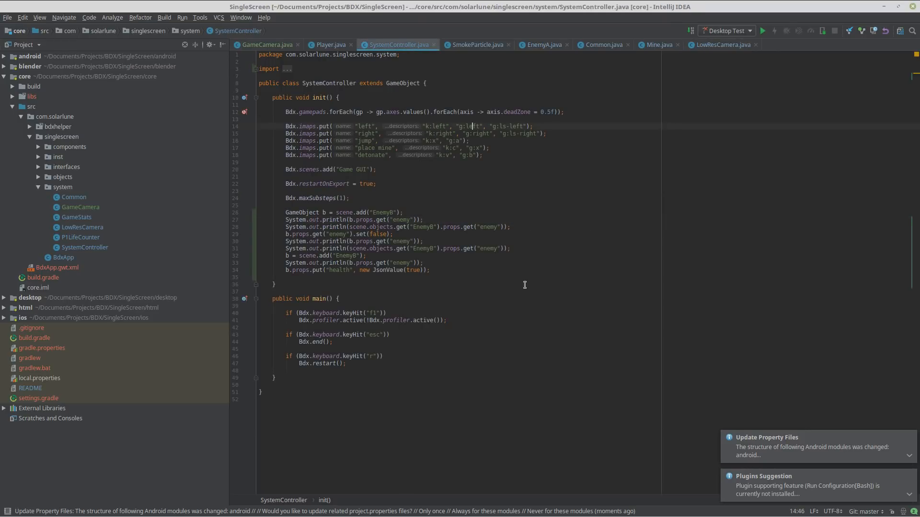
{"action": "mouse_move", "coordinate": [317, 3]}
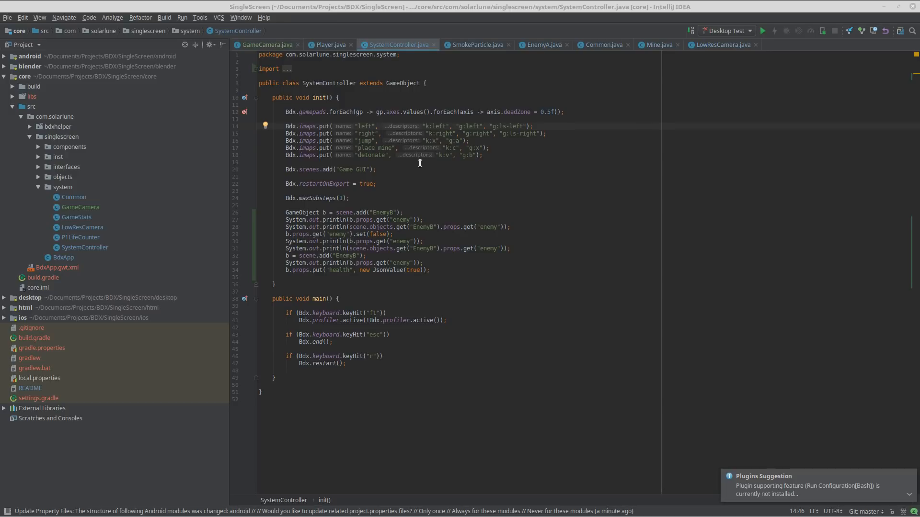
- Try removing the gamepad descriptors "g:left" and "g:ls-left" from the "left" input mapping, and undo the removal
{"action": "left_click", "coordinate": [406, 119]}
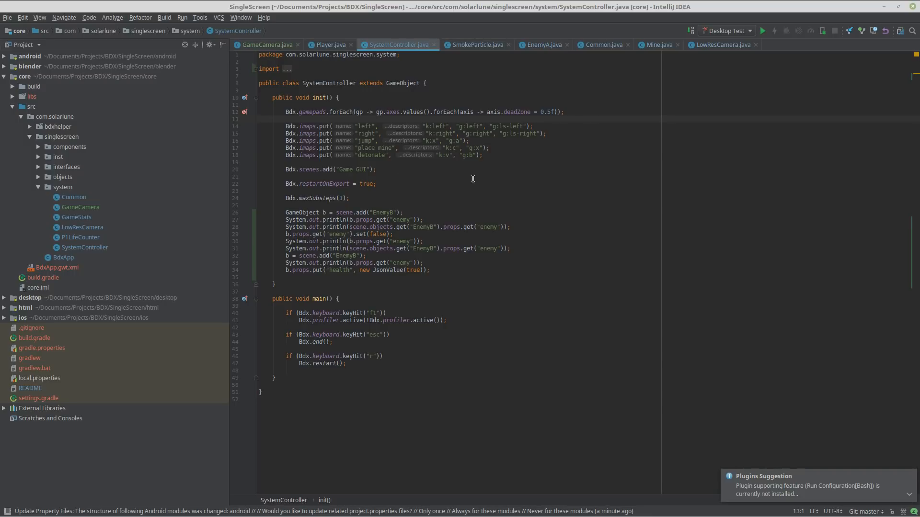
{"action": "left_click_drag", "start_coordinate": [526, 126], "coordinate": [458, 128]}
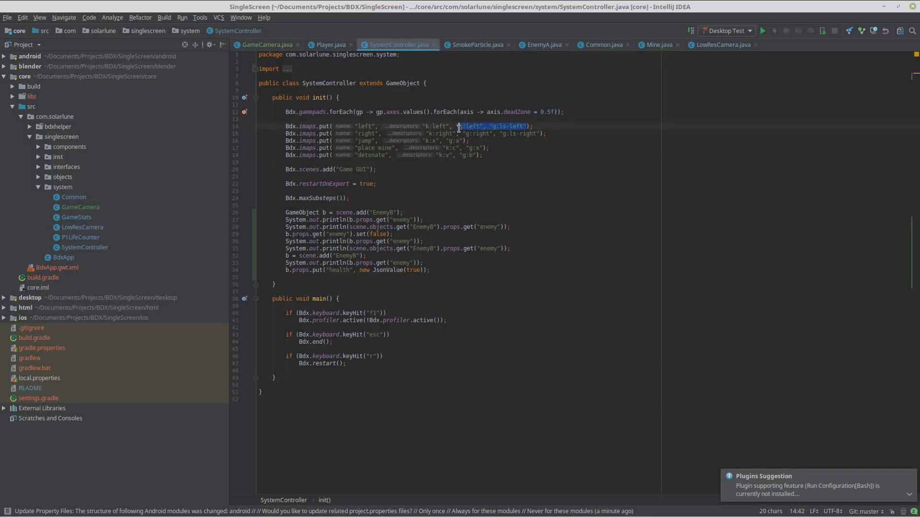
{"action": "left_click", "coordinate": [470, 142]}
{"action": "left_click_drag", "start_coordinate": [540, 134], "coordinate": [468, 133]}
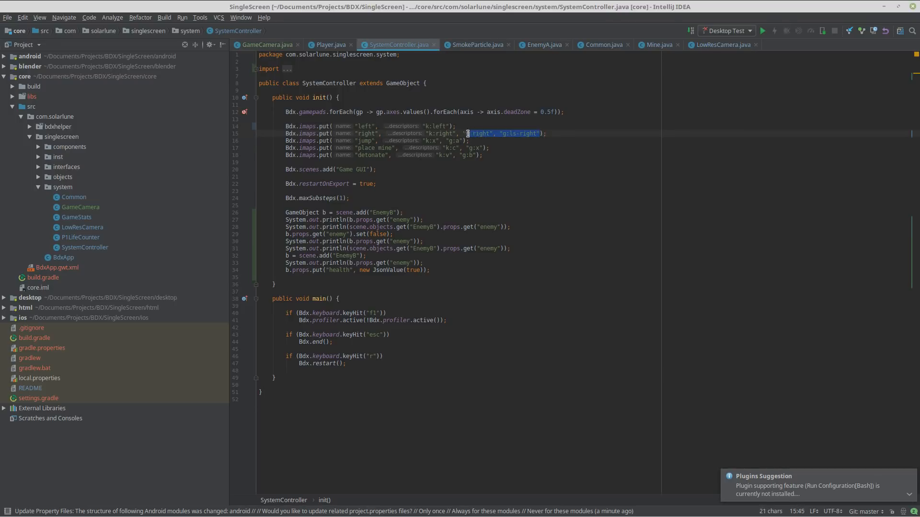
{"action": "left_click", "coordinate": [451, 128]}
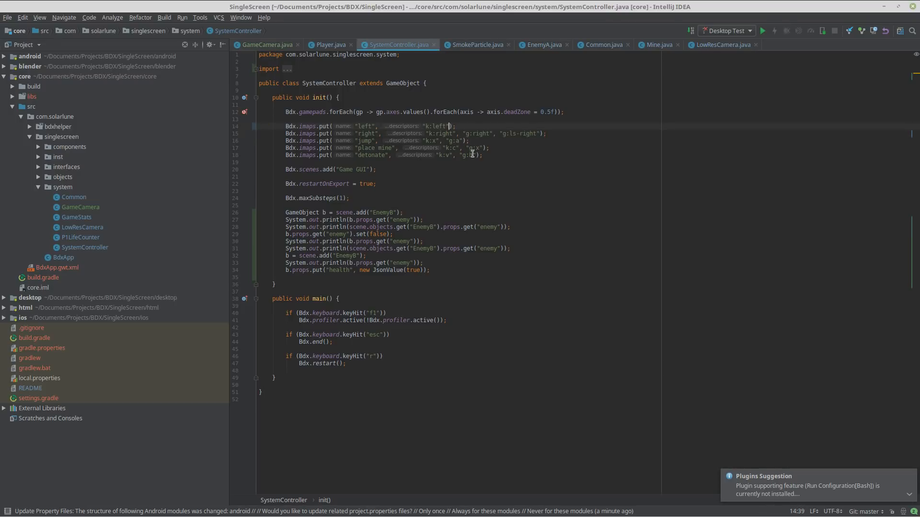
{"action": "key", "text": "ctrl+z"}
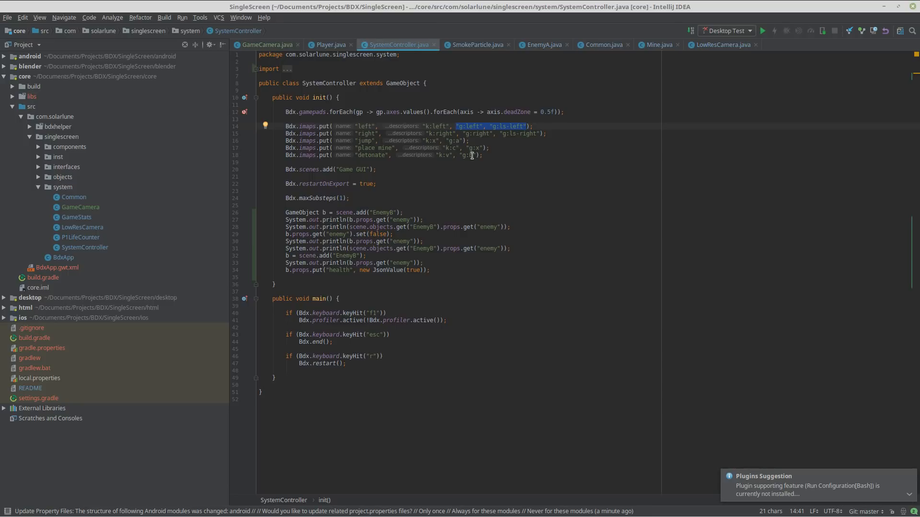
- Switch to Blender, run SingleScreen again, and examine the exception trace in the console output
{"action": "key", "text": "alt+Tab"}
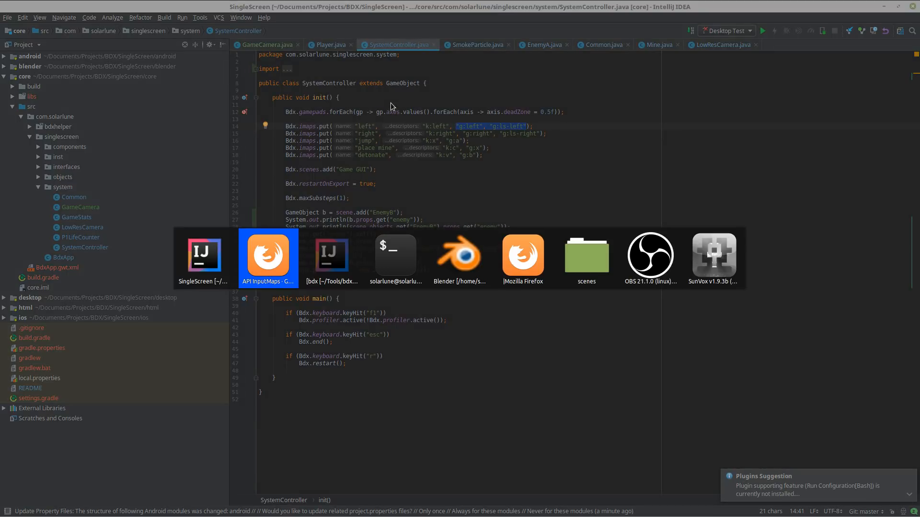
{"action": "key", "text": "alt+Tab"}
{"action": "key", "text": "alt+Tab"}
{"action": "key", "text": "alt+Tab"}
{"action": "key", "text": "alt+Tab"}
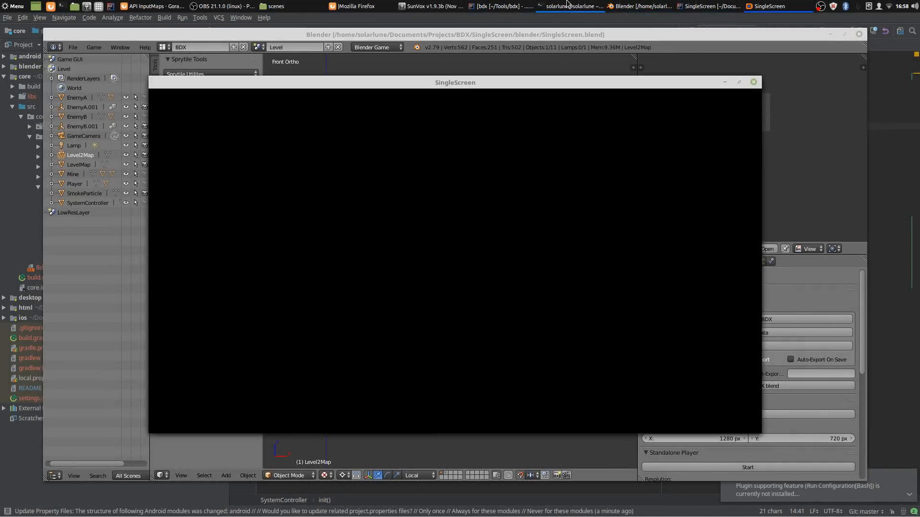
{"action": "left_click", "coordinate": [568, 6]}
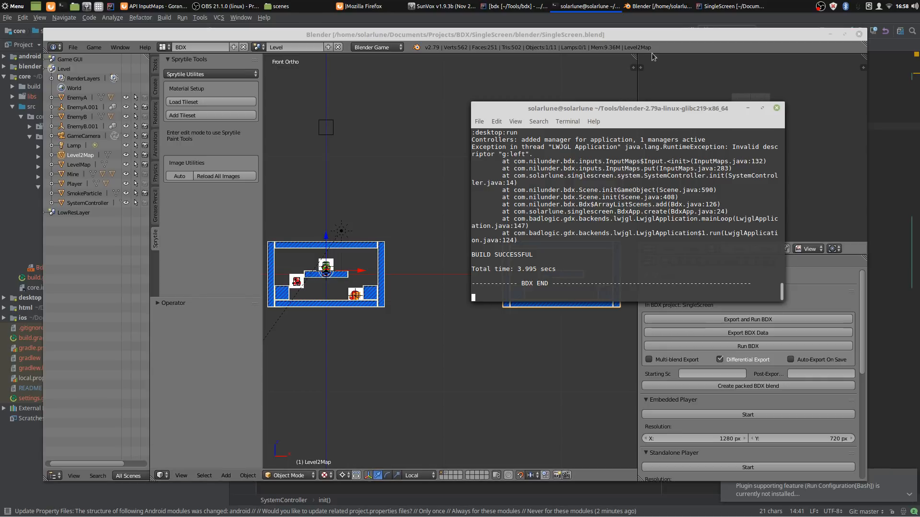
- Return to SystemController.java, look up the InputMaps class behind Bdx.imaps, accept the decompiler terms, and close the decompiled class
{"action": "key", "text": "alt+Tab"}
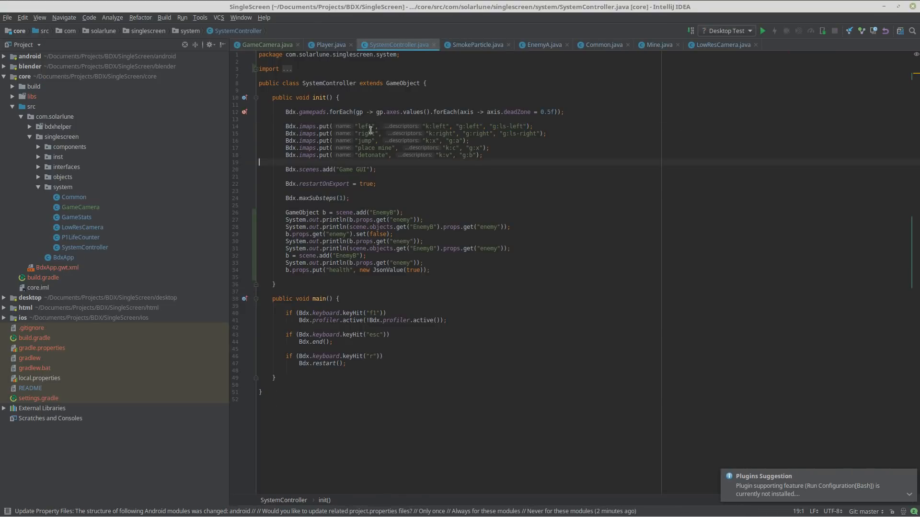
{"action": "left_click", "coordinate": [307, 127], "text": "ctrl"}
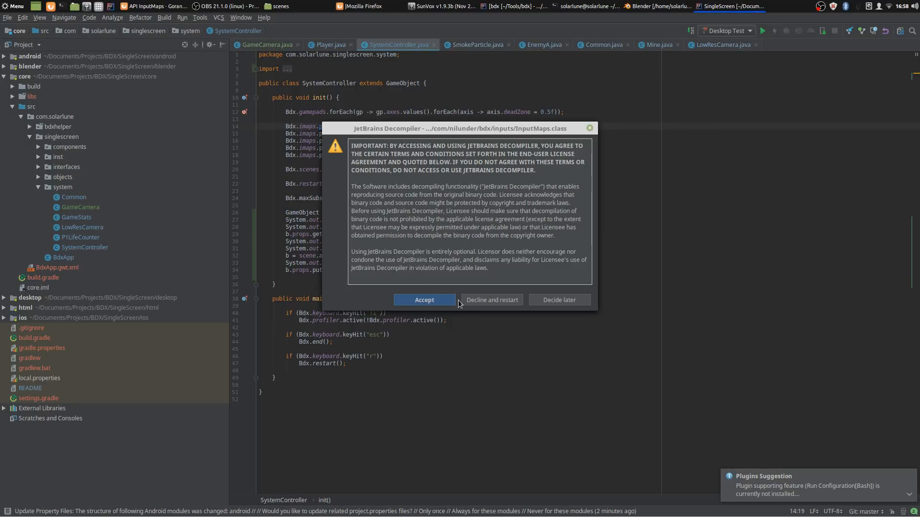
{"action": "left_click", "coordinate": [440, 302]}
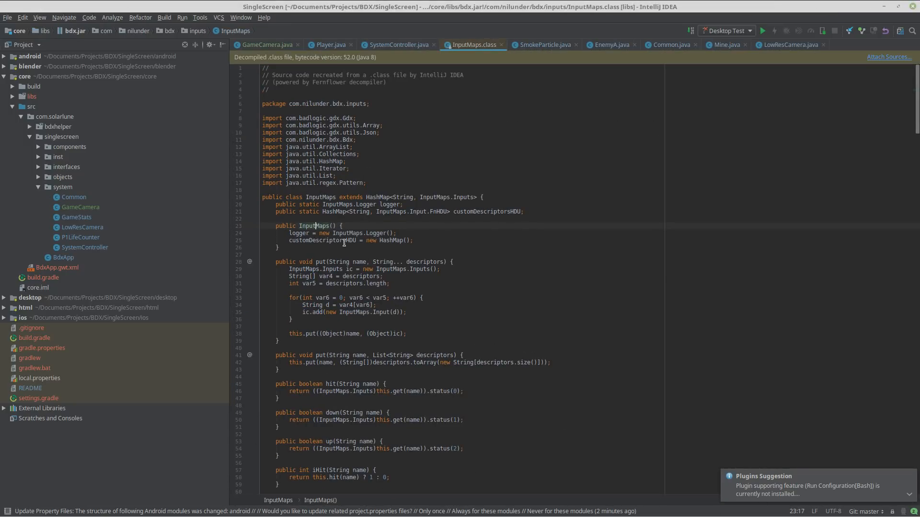
{"action": "scroll", "coordinate": [344, 243], "scroll_direction": "down", "scroll_amount": 1}
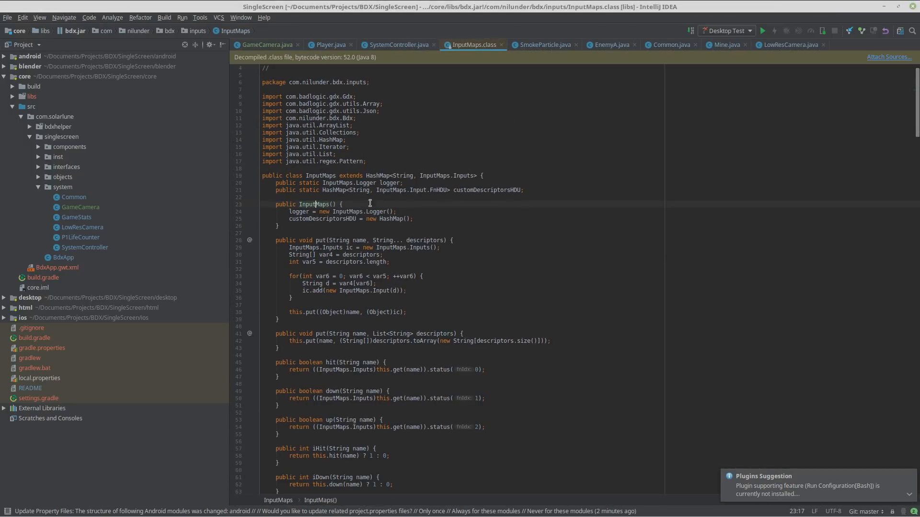
{"action": "left_click", "coordinate": [502, 45]}
- Switch to the bdx engine project and open its InputMaps.java source file
{"action": "left_click", "coordinate": [588, 6]}
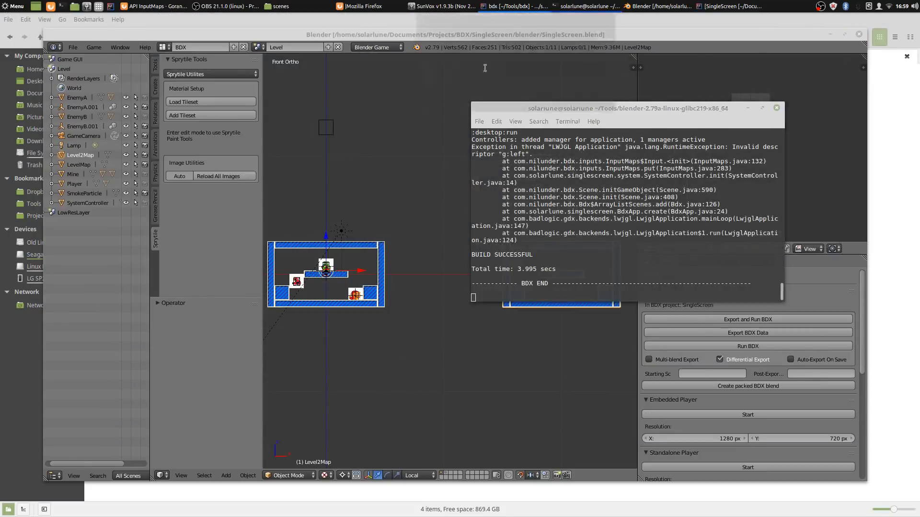
{"action": "key", "text": "alt+Tab"}
{"action": "scroll", "coordinate": [336, 206], "scroll_direction": "up", "scroll_amount": 2}
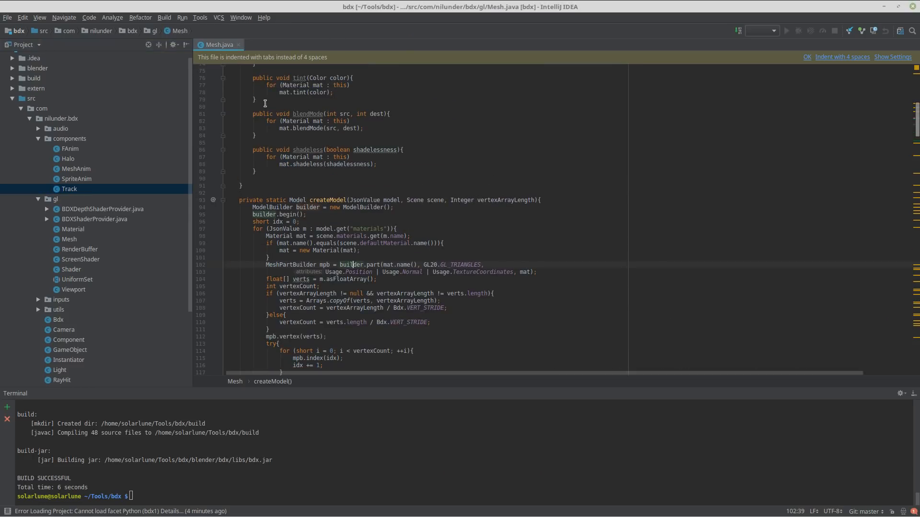
{"action": "key", "text": "ctrl+shift+n"}
{"action": "type", "text": "InputMaps"}
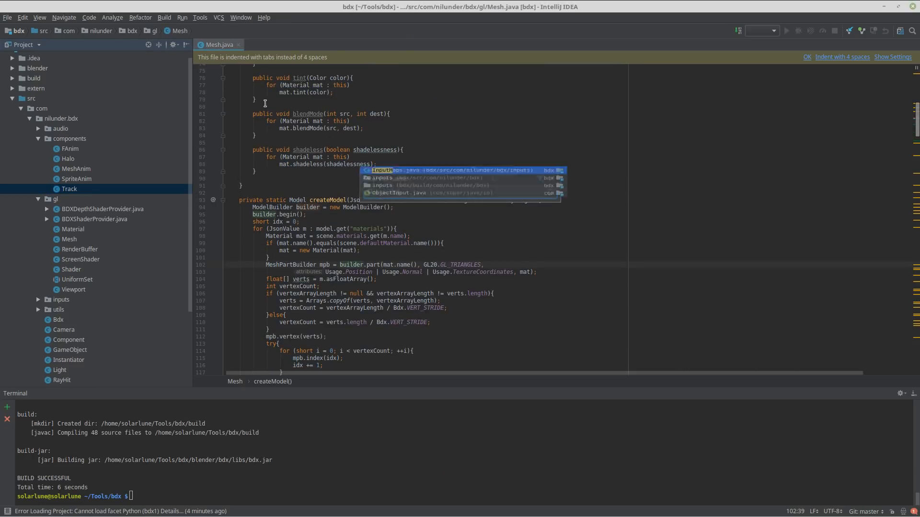
{"action": "key", "text": "Return"}
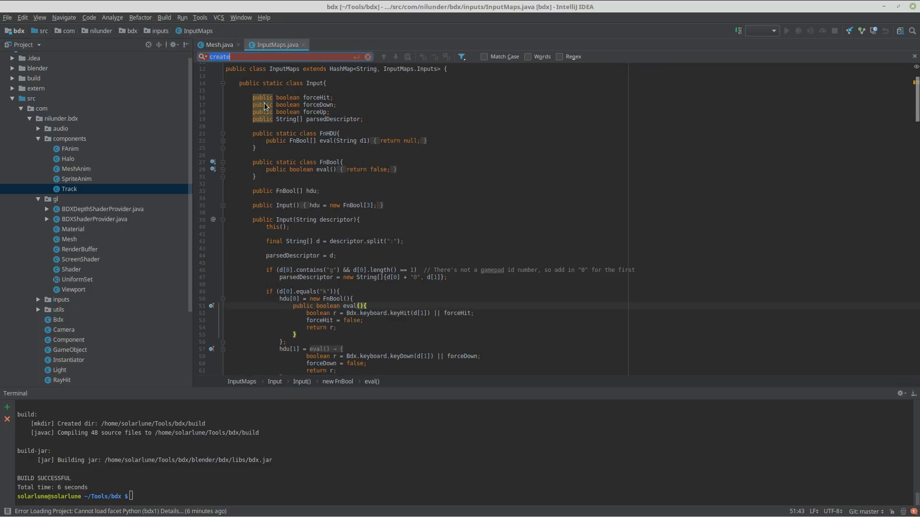
- Search InputMaps.java for "invalid descriptor" to locate where the exception is thrown
{"action": "key", "text": "ctrl+f"}
{"action": "type", "text": "ion(\"Invalid descript"}
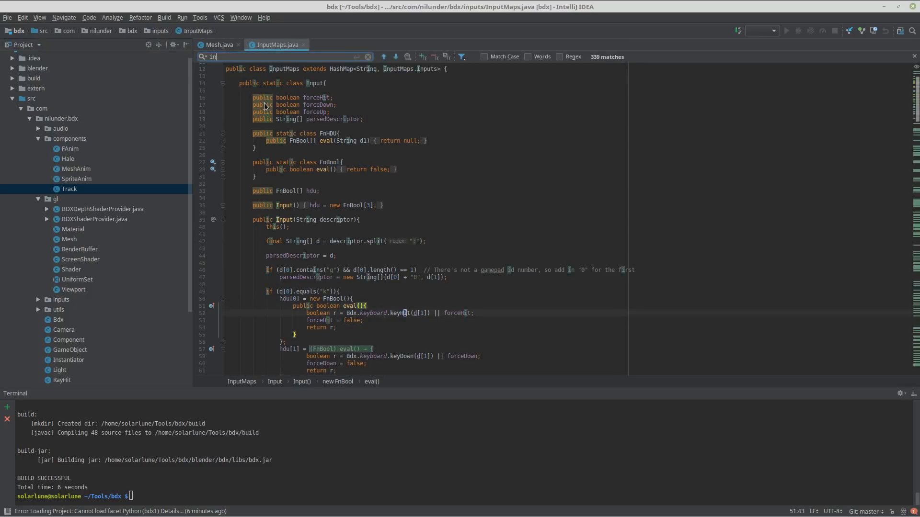
{"action": "type", "text": "or"}
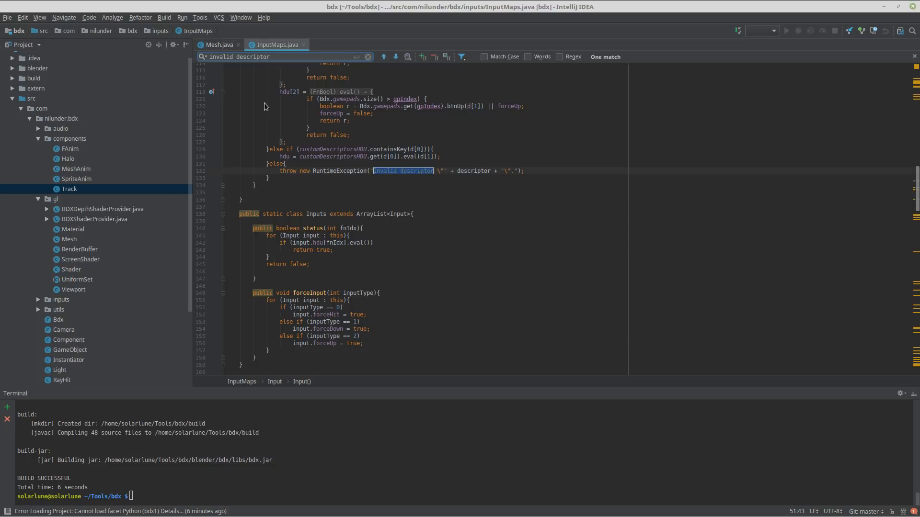
{"action": "key", "text": "Escape"}
- Examine how the Input constructor parses keyboard, mouse and gamepad descriptors, and open the bdx project's event log
{"action": "scroll", "coordinate": [296, 123], "scroll_direction": "up", "scroll_amount": 7}
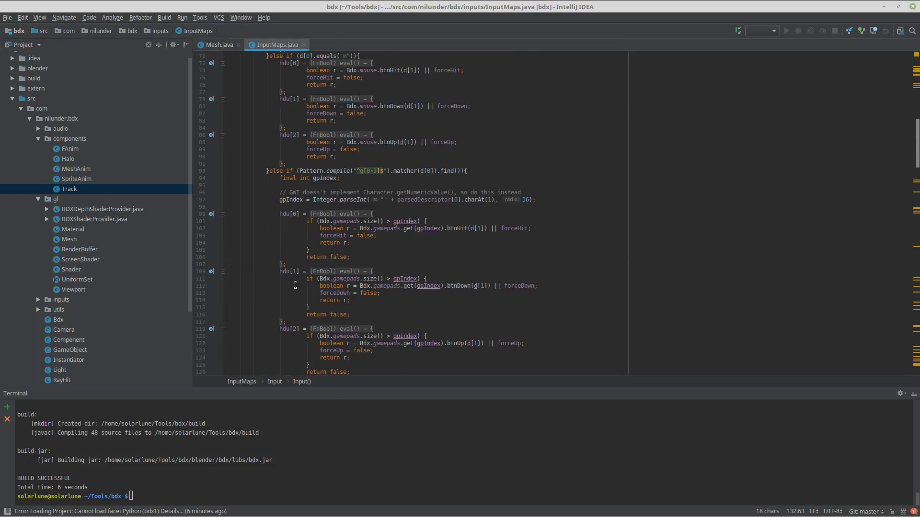
{"action": "scroll", "coordinate": [295, 285], "scroll_direction": "up", "scroll_amount": 10}
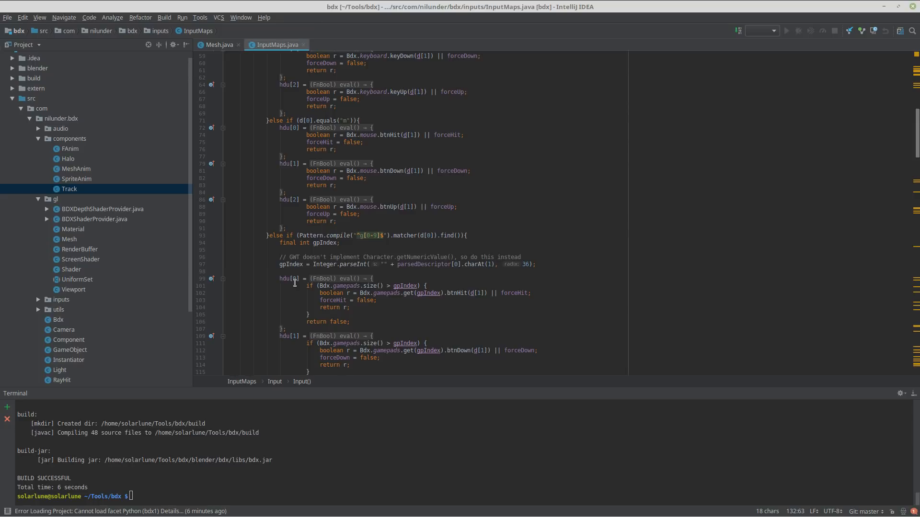
{"action": "scroll", "coordinate": [295, 283], "scroll_direction": "up", "scroll_amount": 8}
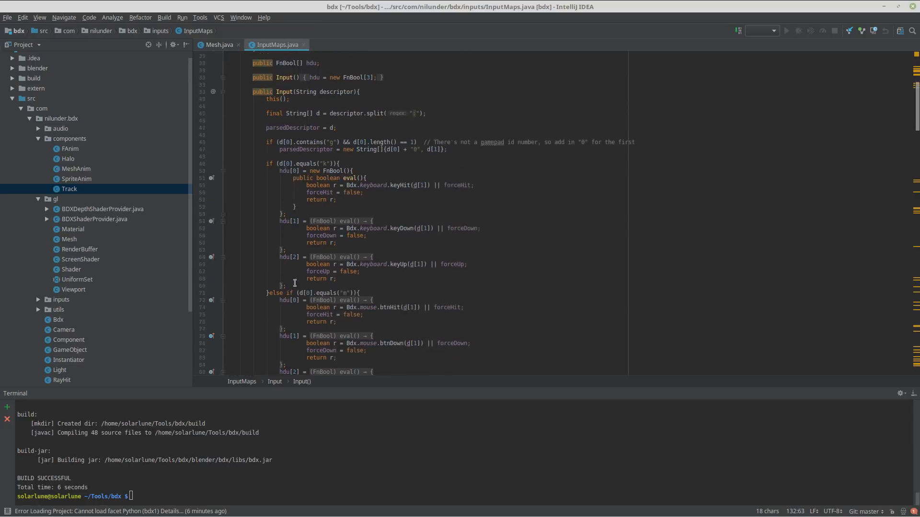
{"action": "scroll", "coordinate": [304, 244], "scroll_direction": "down", "scroll_amount": 7}
{"action": "scroll", "coordinate": [304, 244], "scroll_direction": "down", "scroll_amount": 1}
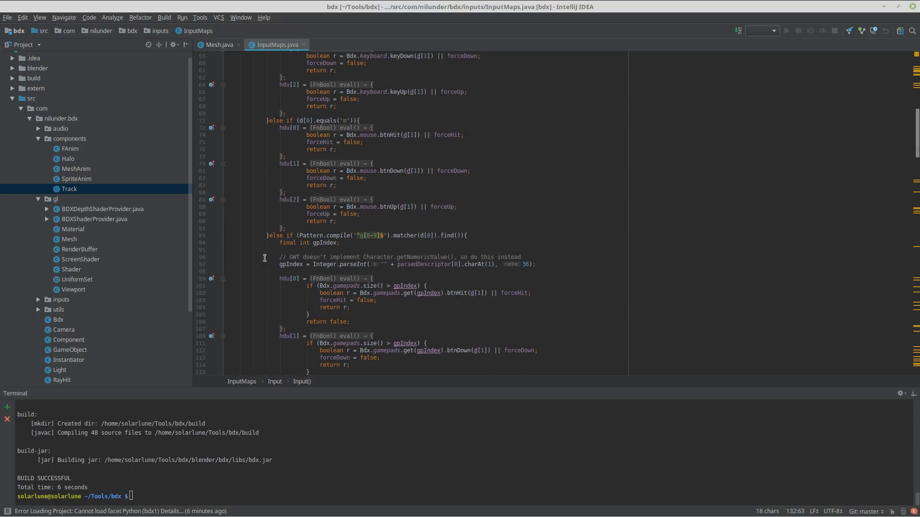
{"action": "left_click", "coordinate": [59, 511]}
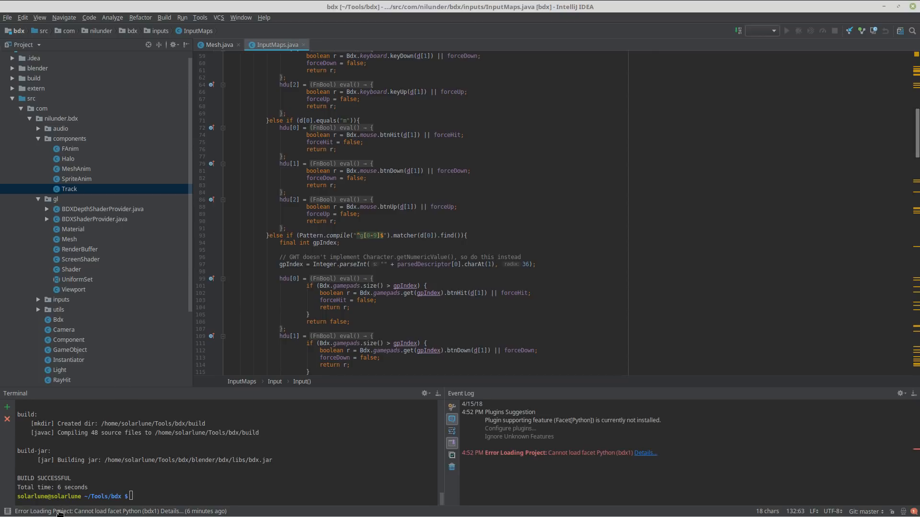
- Close the event log and show the bdx project's Version Control tool window
{"action": "left_click", "coordinate": [59, 512]}
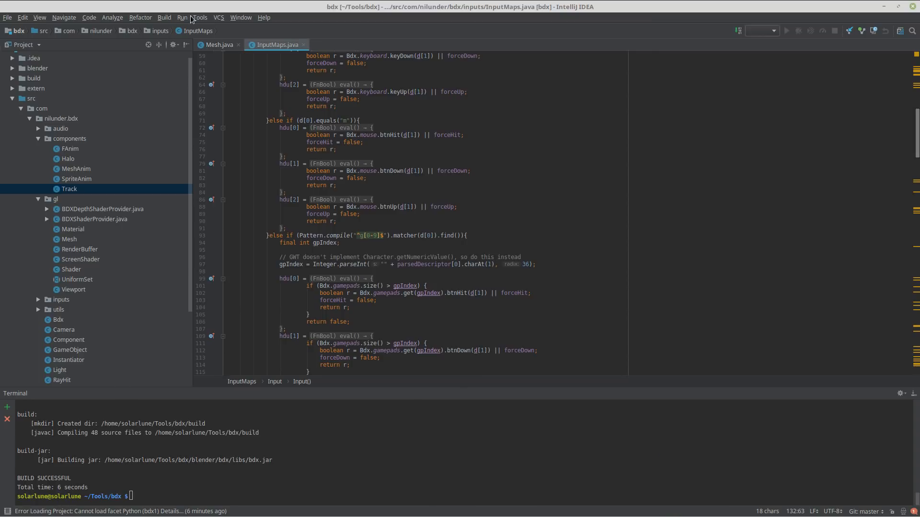
{"action": "left_click", "coordinate": [44, 16]}
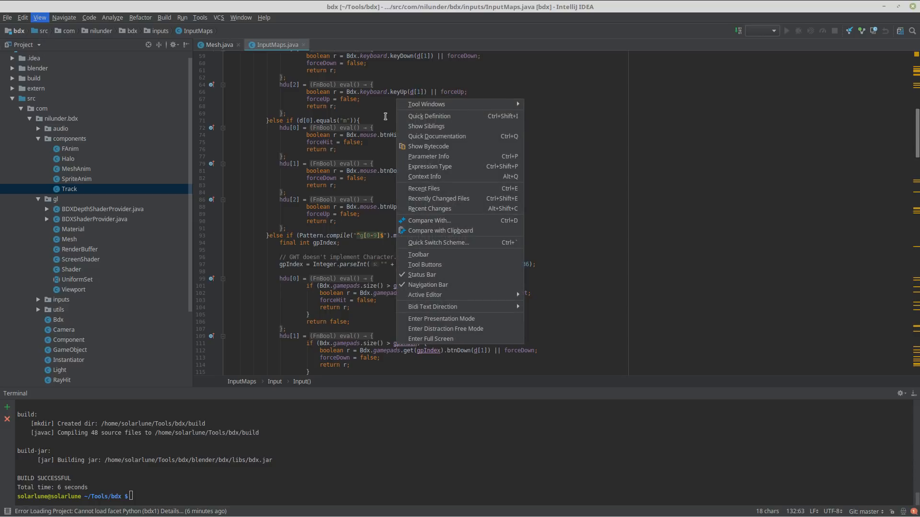
{"action": "mouse_move", "coordinate": [455, 309]}
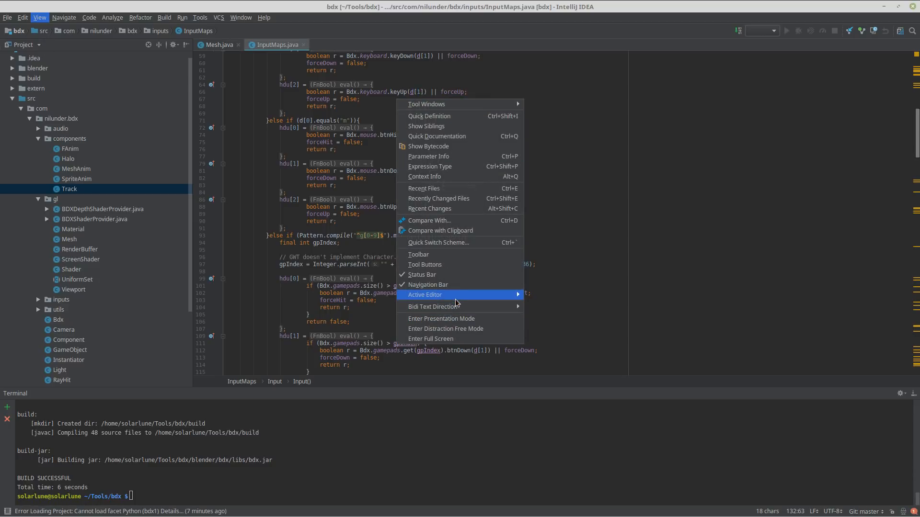
{"action": "mouse_move", "coordinate": [458, 104]}
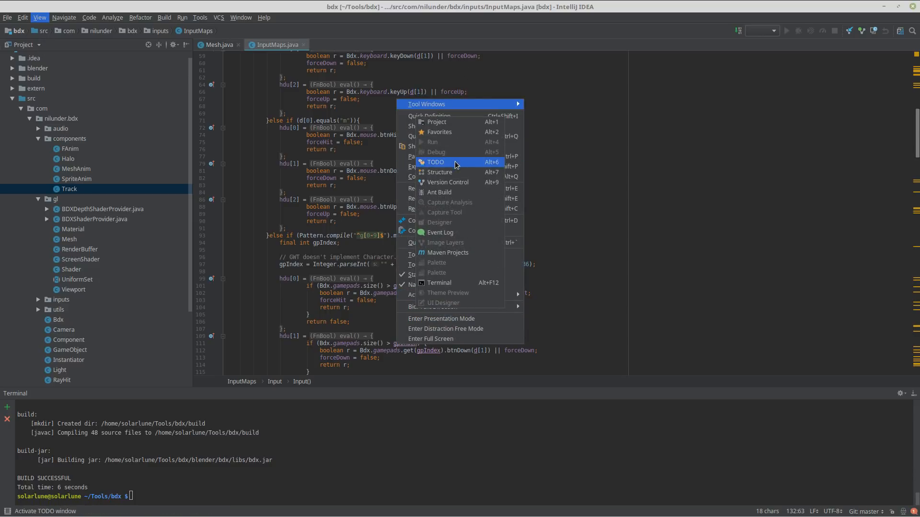
{"action": "left_click", "coordinate": [451, 183]}
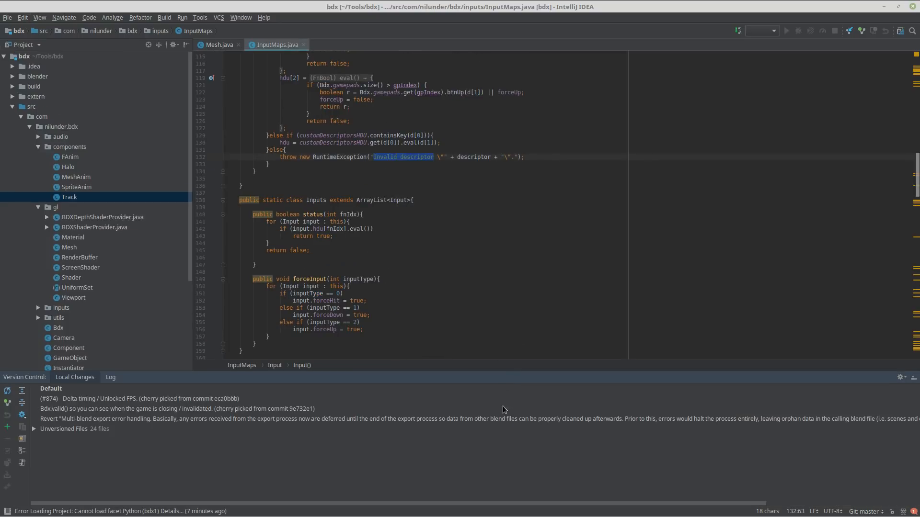
- Look through the changelists among the bdx project's local changes
{"action": "double_click", "coordinate": [68, 427]}
{"action": "key", "text": "Left"}
{"action": "key", "text": "Up"}
{"action": "key", "text": "Up"}
{"action": "key", "text": "Up"}
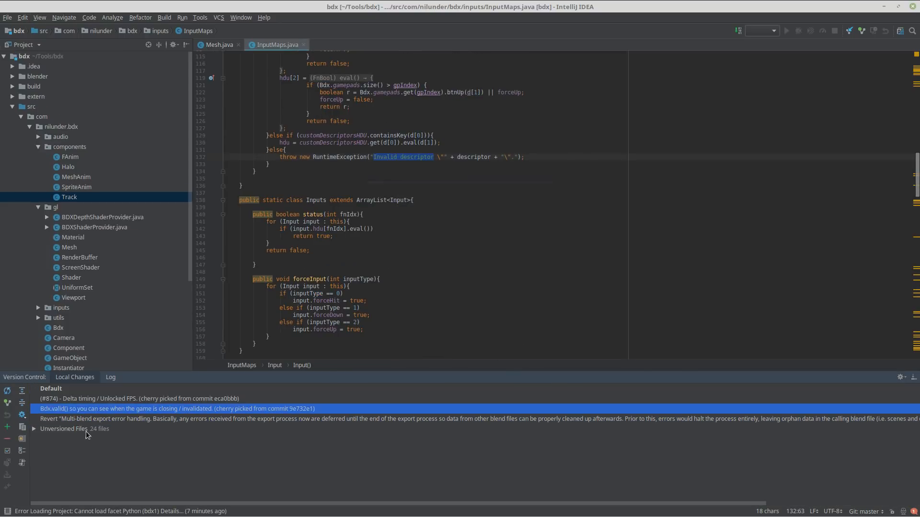
{"action": "key", "text": "Down"}
{"action": "key", "text": "Down"}
{"action": "key", "text": "Up"}
{"action": "key", "text": "Down"}
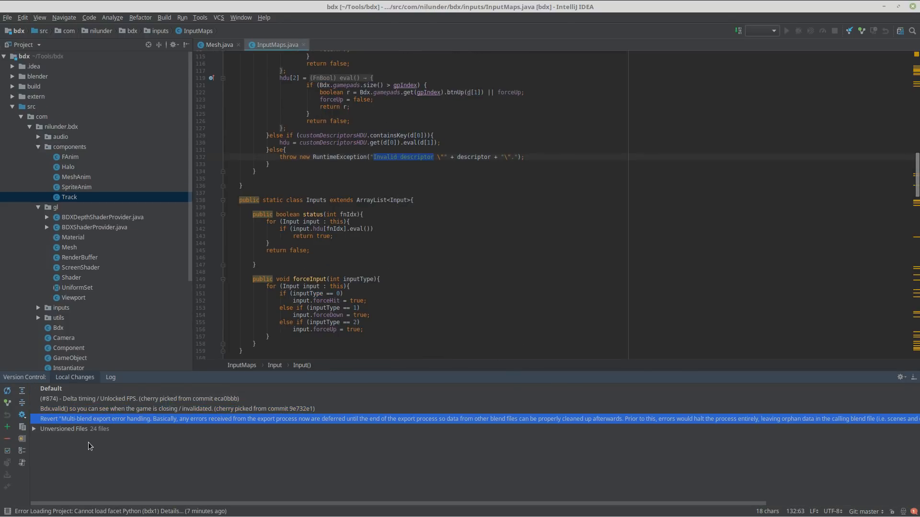
{"action": "key", "text": "Up"}
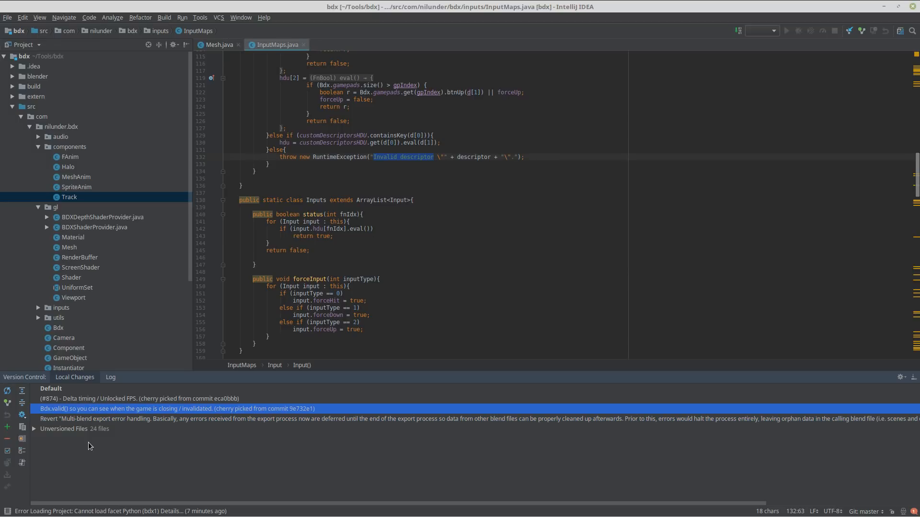
{"action": "key", "text": "Up"}
{"action": "key", "text": "Down"}
{"action": "key", "text": "Down"}
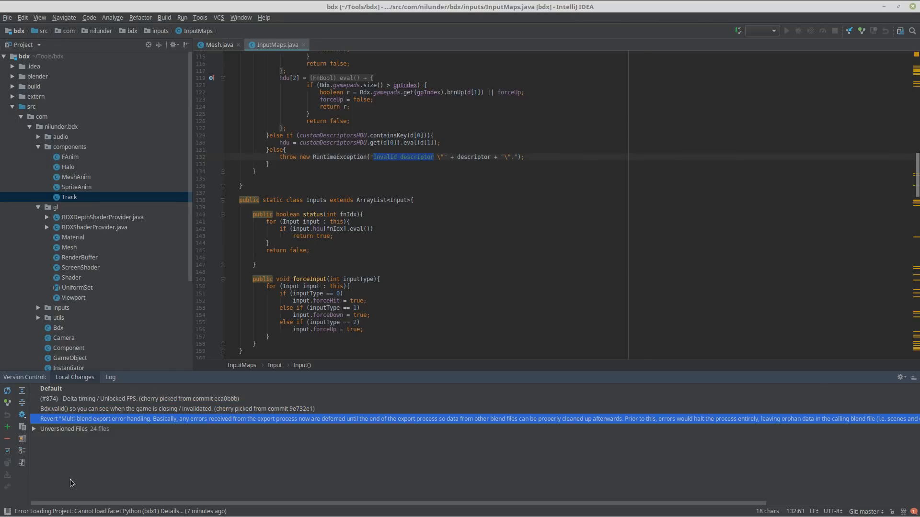
- Open the bdx project's commit log and browse the recent commits with their changed files
{"action": "left_click", "coordinate": [110, 378]}
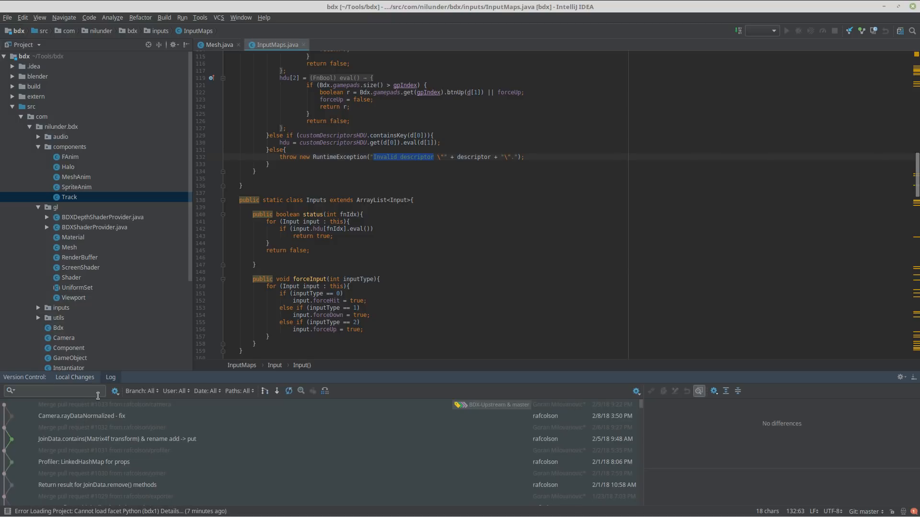
{"action": "left_click", "coordinate": [180, 417]}
{"action": "left_click", "coordinate": [174, 440]}
{"action": "left_click", "coordinate": [191, 451]}
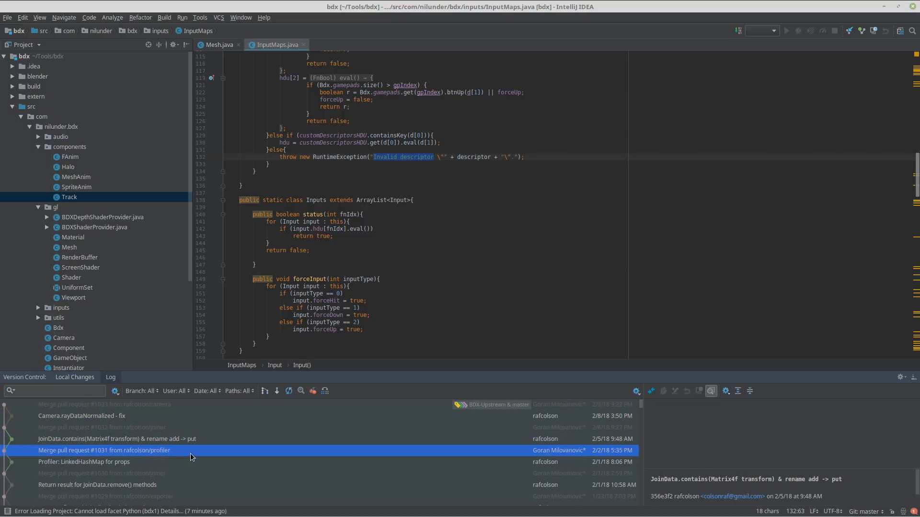
{"action": "key", "text": "Down"}
{"action": "key", "text": "Down"}
{"action": "key", "text": "Down"}
{"action": "key", "text": "Down"}
{"action": "key", "text": "Down"}
{"action": "key", "text": "Down"}
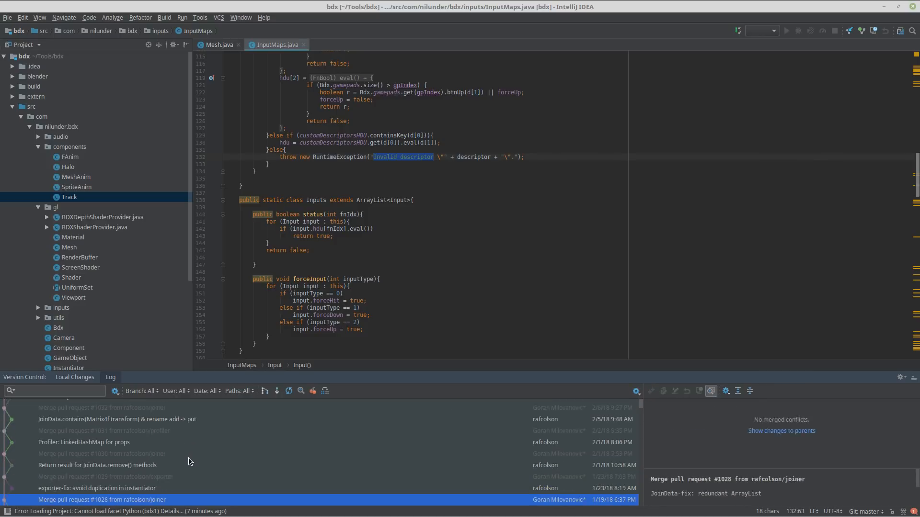
{"action": "key", "text": "Down"}
{"action": "key", "text": "Down"}
{"action": "key", "text": "Down"}
- Filter the commit log by "descriptor" instead of "input"
{"action": "key", "text": "ctrl+f"}
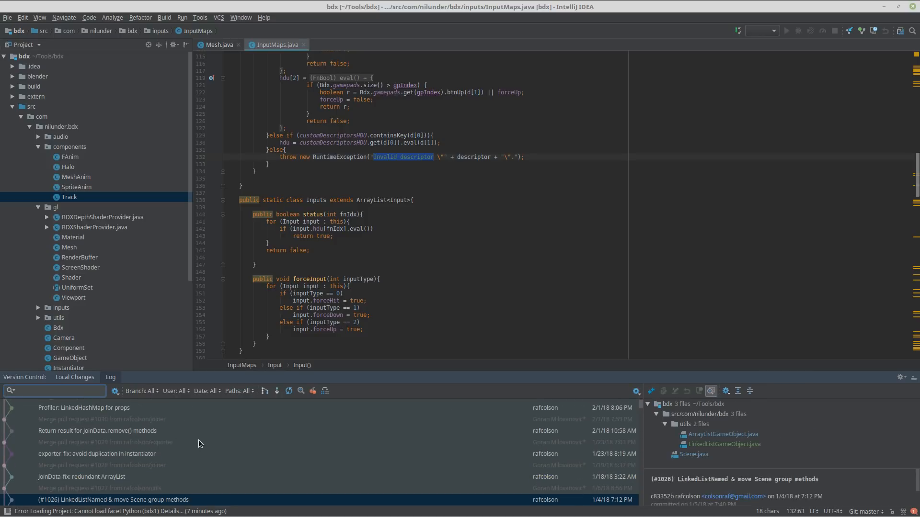
{"action": "type", "text": "input"}
{"action": "key", "text": "ctrl+a"}
{"action": "type", "text": "descriptor"}
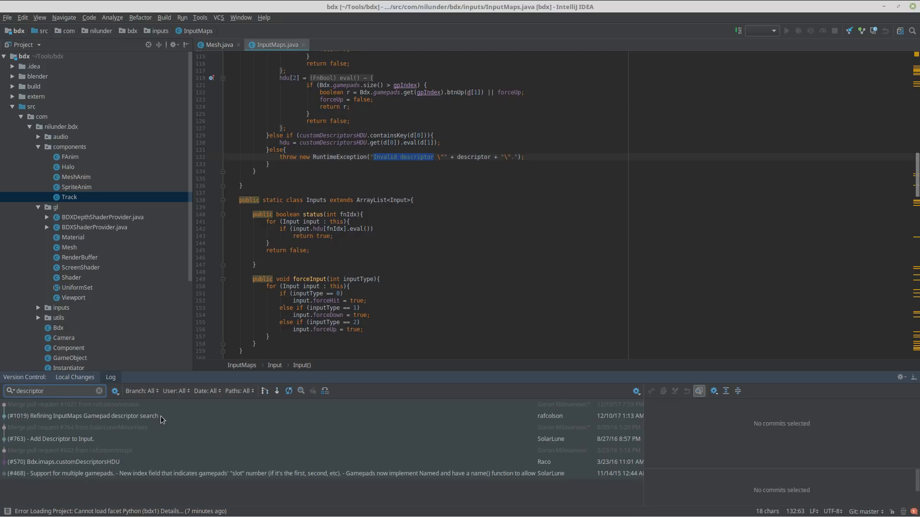
- Examine the InputMaps.java diff of commit "(#1019) Refining InputMaps Gamepad descriptor search", comparing the gamepad descriptor check, and close the diff
{"action": "left_click", "coordinate": [165, 416]}
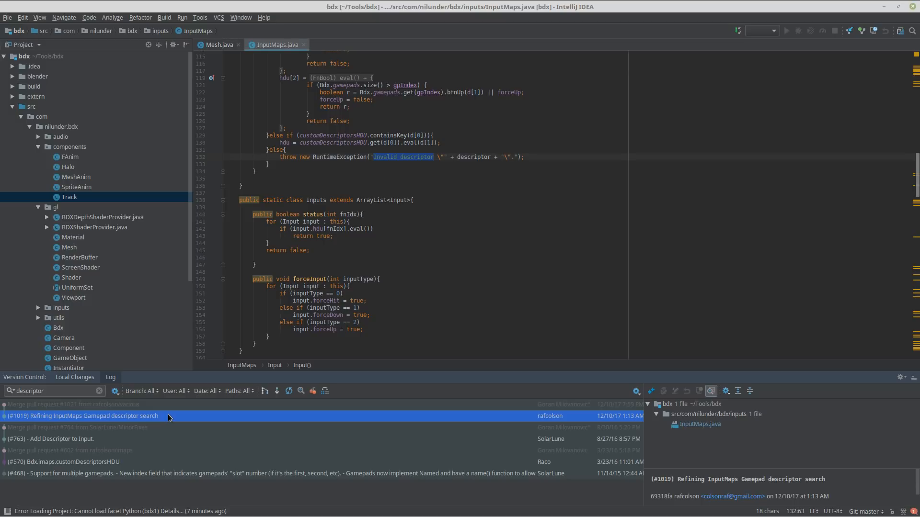
{"action": "double_click", "coordinate": [704, 425]}
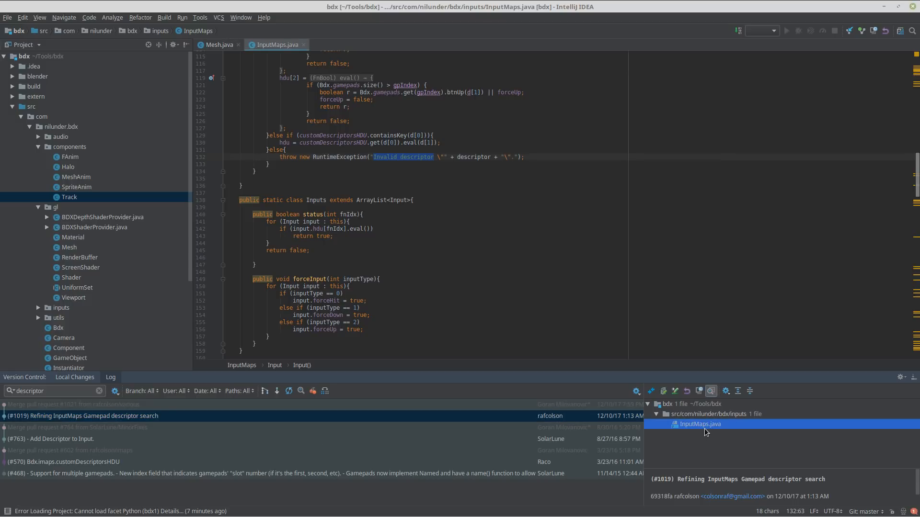
{"action": "scroll", "coordinate": [584, 162], "scroll_direction": "down", "scroll_amount": 18}
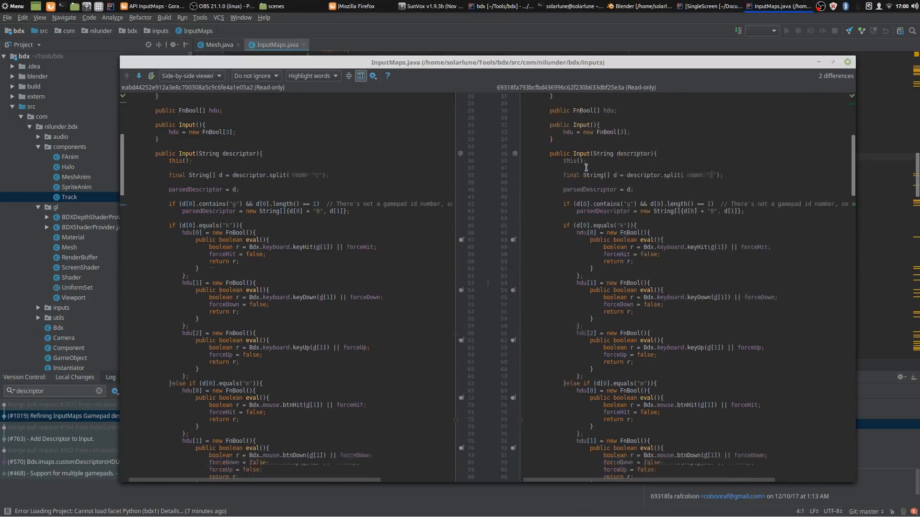
{"action": "scroll", "coordinate": [589, 169], "scroll_direction": "down", "scroll_amount": 2}
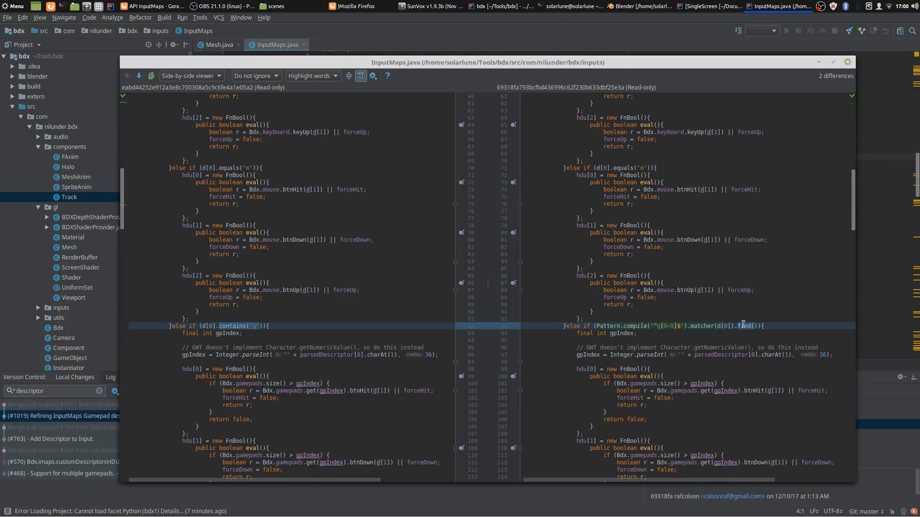
{"action": "scroll", "coordinate": [730, 334], "scroll_direction": "up", "scroll_amount": 13}
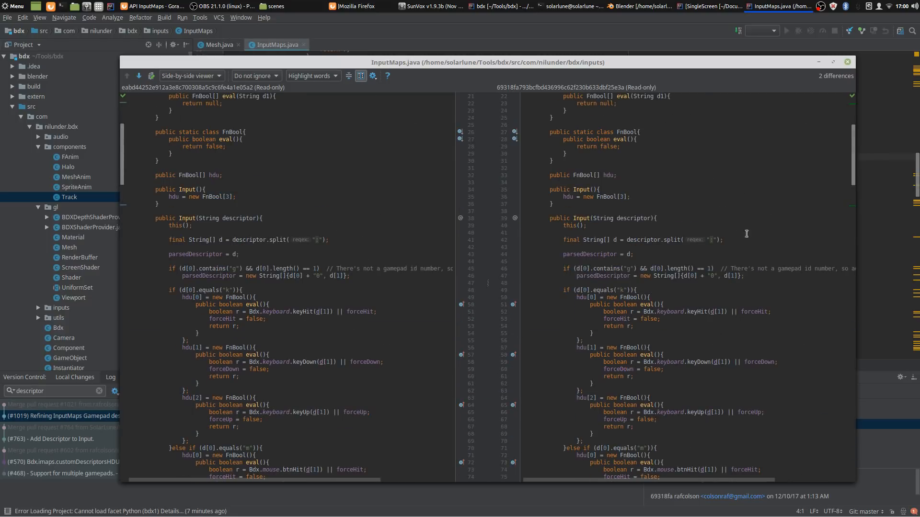
{"action": "scroll", "coordinate": [762, 201], "scroll_direction": "down", "scroll_amount": 8}
{"action": "scroll", "coordinate": [763, 188], "scroll_direction": "up", "scroll_amount": 4}
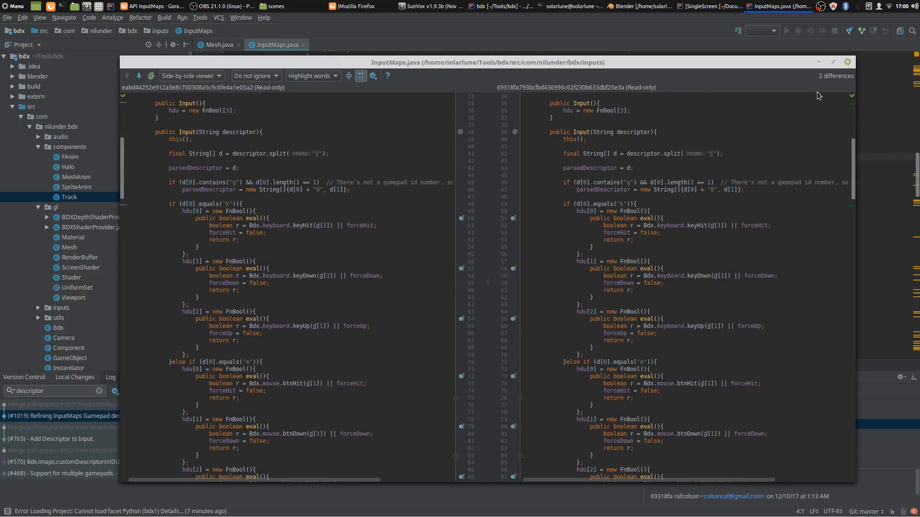
{"action": "left_click", "coordinate": [847, 62]}
{"action": "scroll", "coordinate": [513, 160], "scroll_direction": "down", "scroll_amount": 15}
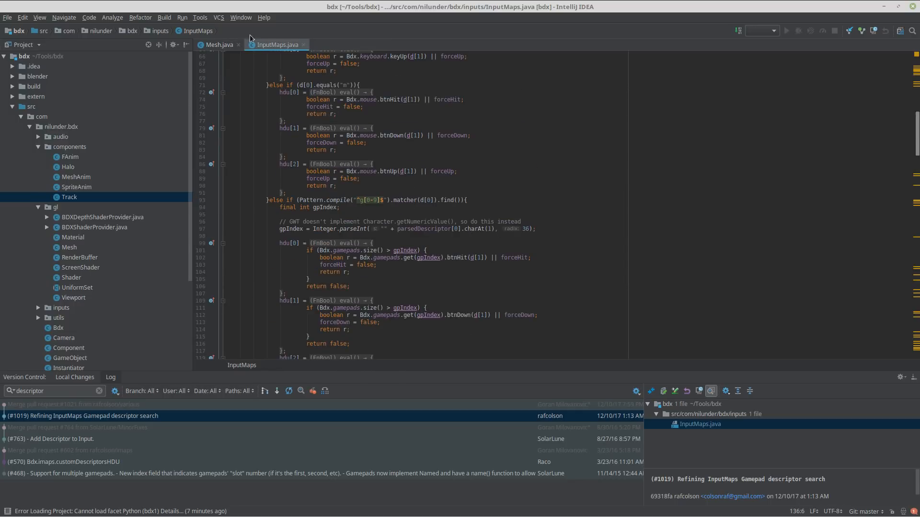
- Switch to SingleScreen's SystemController.java and change the "left" input map's gamepad descriptors to "g0:left" and "g0:ls-left"
{"action": "left_click", "coordinate": [732, 5]}
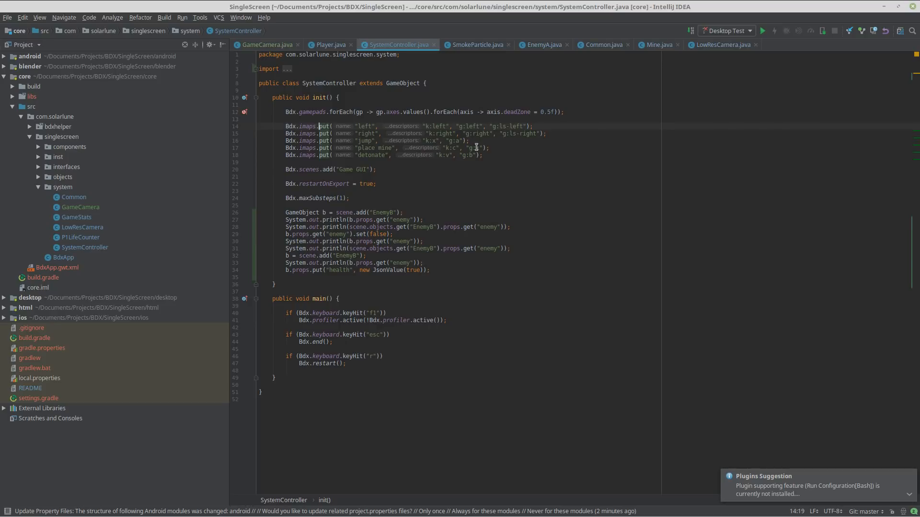
{"action": "left_click", "coordinate": [461, 126]}
{"action": "type", "text": "0"}
{"action": "left_click", "coordinate": [500, 127]}
{"action": "type", "text": "p"}
{"action": "key", "text": "BackSpace"}
- Switch to the terminal to recheck the descriptor exception's output, and return to SystemController.java
{"action": "key", "text": "alt+Tab"}
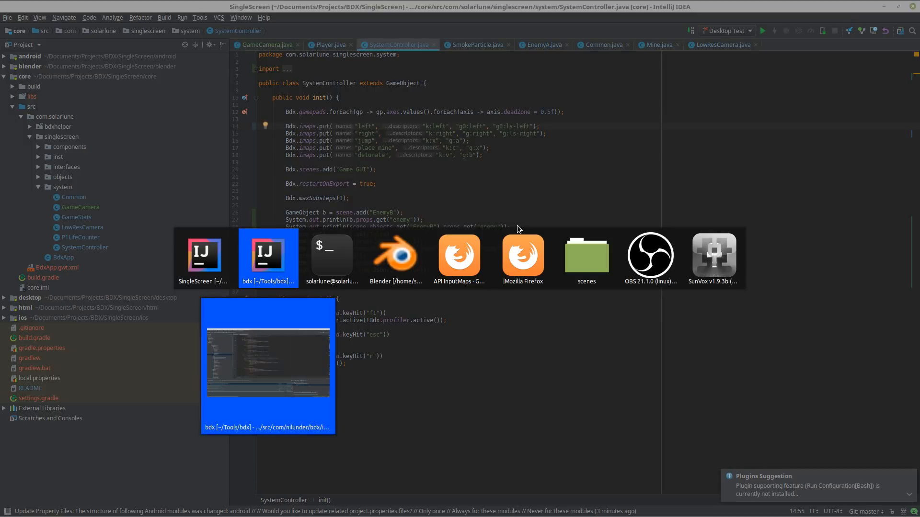
{"action": "key", "text": "alt+Tab"}
{"action": "key", "text": "alt+Tab"}
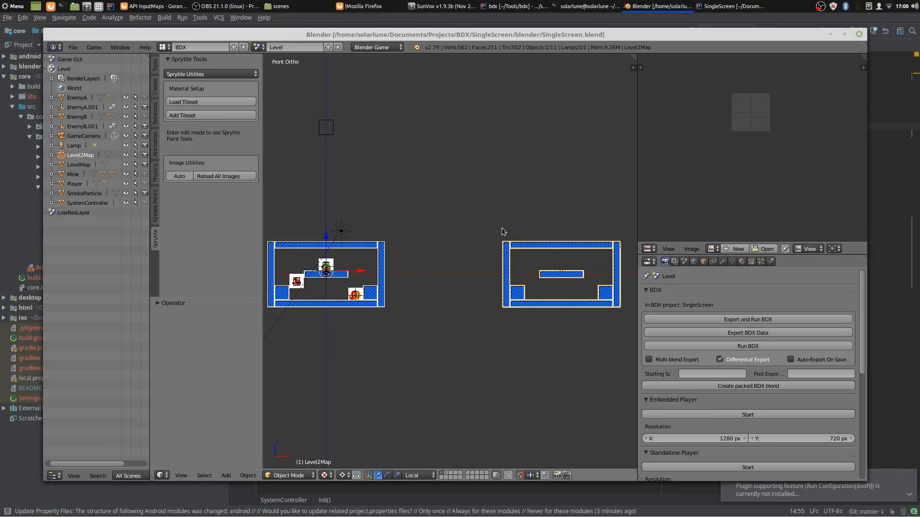
{"action": "key", "text": "alt+Tab"}
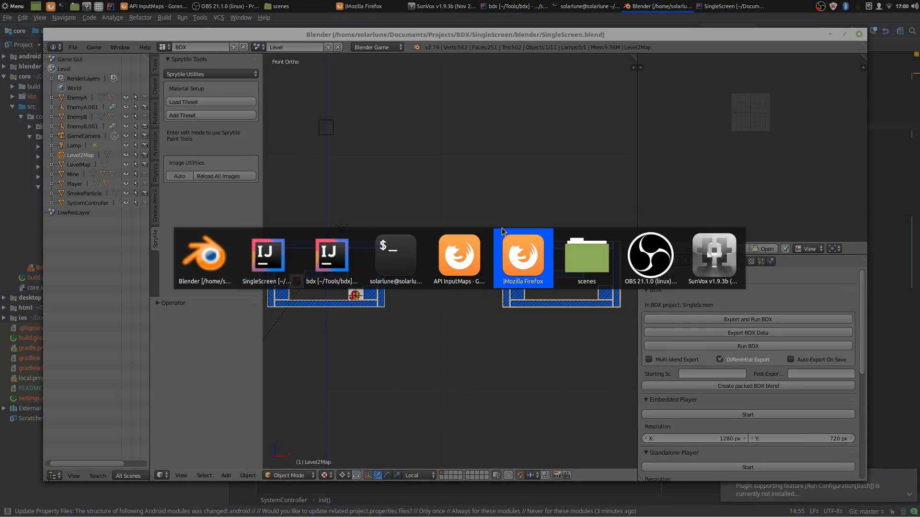
{"action": "left_click", "coordinate": [395, 269]}
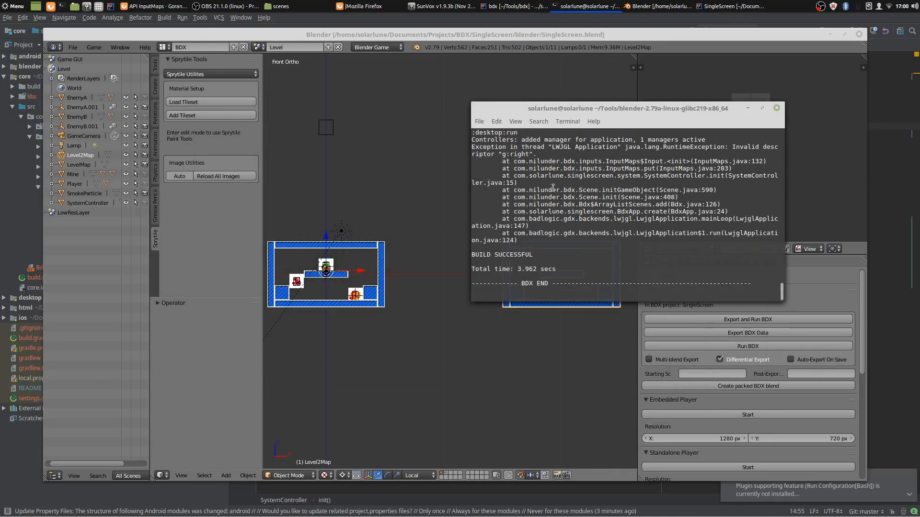
{"action": "left_click", "coordinate": [576, 27]}
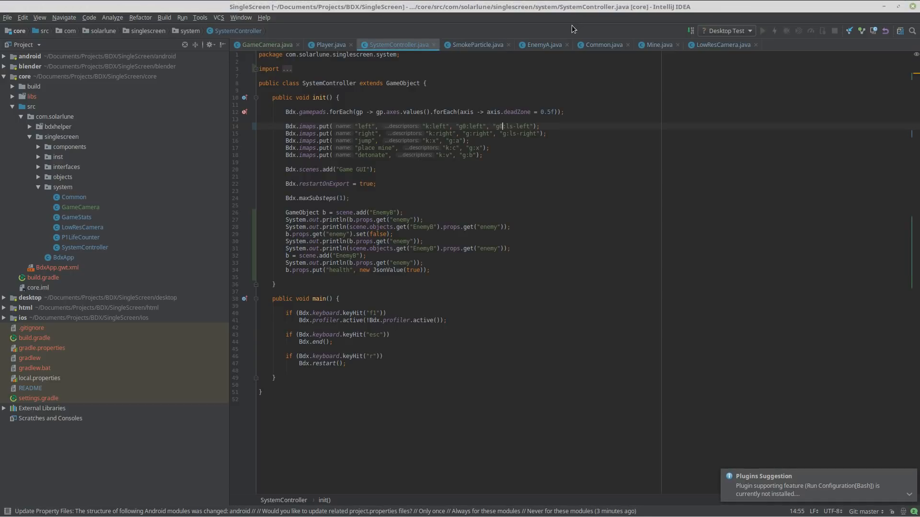
- Change the gamepad descriptors of the right, jump, place mine and detonate maps to "g0:right", "g0:ls-right", "g0:a", "g0:x" and "g0:b"
{"action": "type", "text": "0"}
{"action": "key", "text": "Right"}
{"action": "key", "text": "Right"}
{"action": "key", "text": "Right"}
{"action": "key", "text": "Right"}
{"action": "key", "text": "Right"}
{"action": "key", "text": "Right"}
{"action": "key", "text": "Right"}
{"action": "key", "text": "Right"}
{"action": "key", "text": "Right"}
{"action": "key", "text": "Right"}
{"action": "key", "text": "Right"}
{"action": "type", "text": "0"}
{"action": "key", "text": "Down"}
{"action": "key", "text": "Down"}
{"action": "key", "text": "Left"}
{"action": "key", "text": "Left"}
{"action": "key", "text": "Left"}
{"action": "key", "text": "Left"}
{"action": "key", "text": "Left"}
{"action": "type", "text": "0"}
{"action": "key", "text": "Down"}
{"action": "key", "text": "Left"}
{"action": "key", "text": "Left"}
{"action": "key", "text": "Left"}
{"action": "type", "text": "0"}
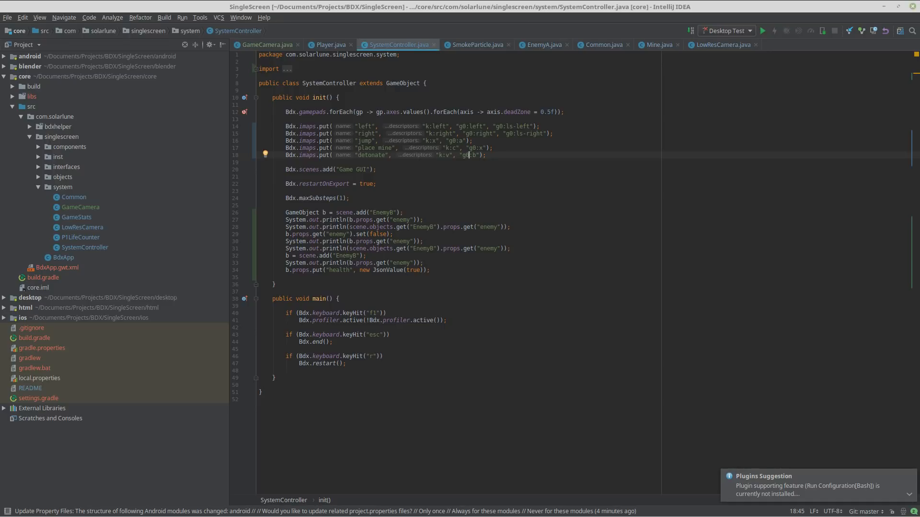
{"action": "mouse_move", "coordinate": [205, 4]}
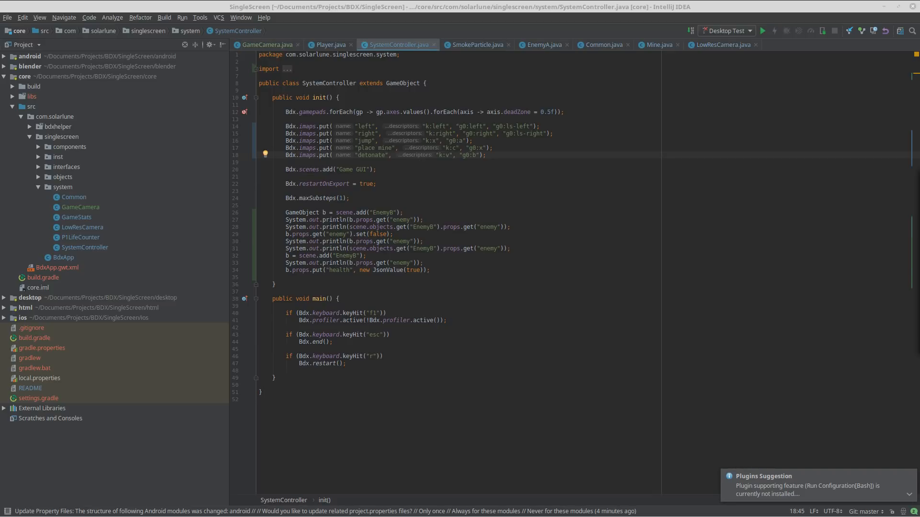
{"action": "left_click", "coordinate": [399, 206]}
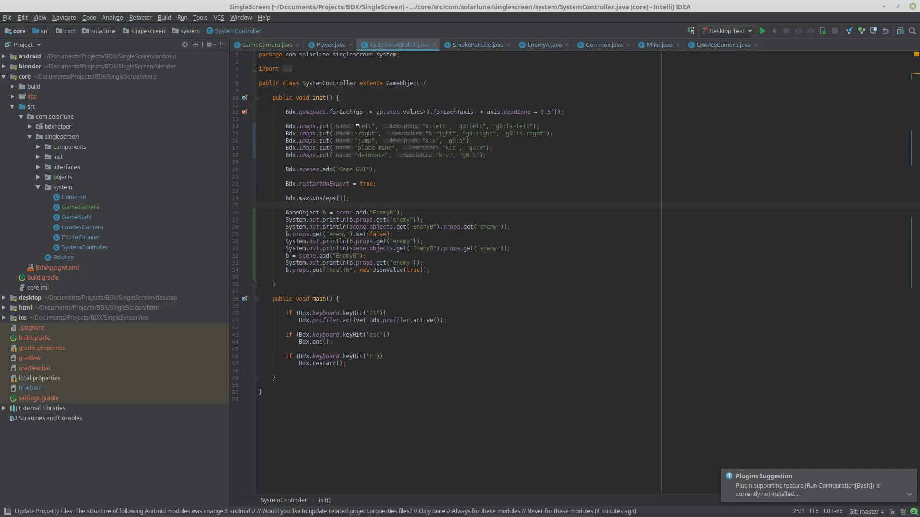
{"action": "left_click", "coordinate": [459, 126]}
{"action": "key", "text": "Right"}
{"action": "key", "text": "Delete"}
{"action": "key", "text": "ctrl+z"}
{"action": "key", "text": "Down"}
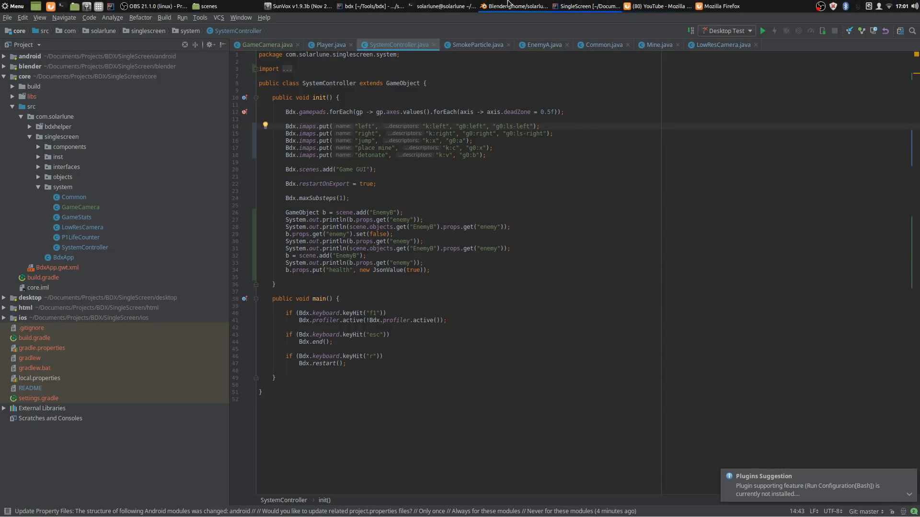
- Switch back to the bdx project and show its local changes, adjusting the height of the version control area
{"action": "left_click", "coordinate": [360, 4]}
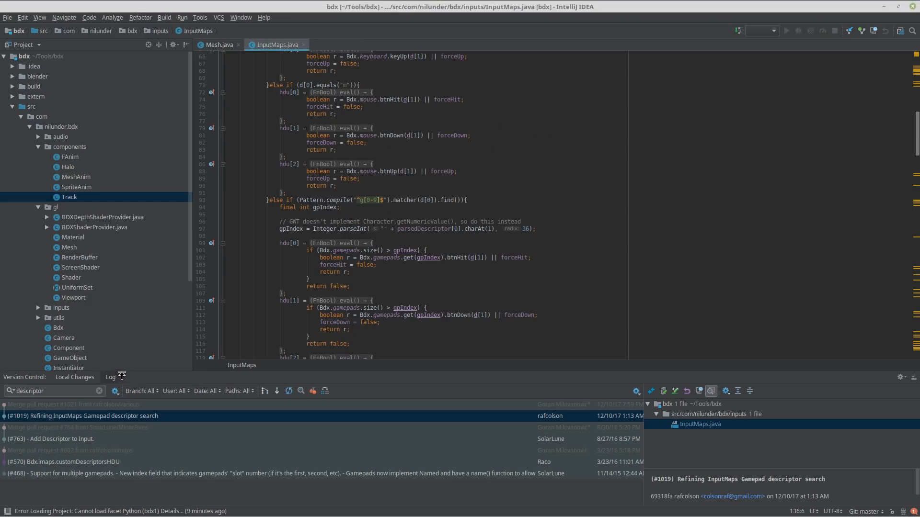
{"action": "left_click_drag", "start_coordinate": [122, 372], "coordinate": [129, 280]}
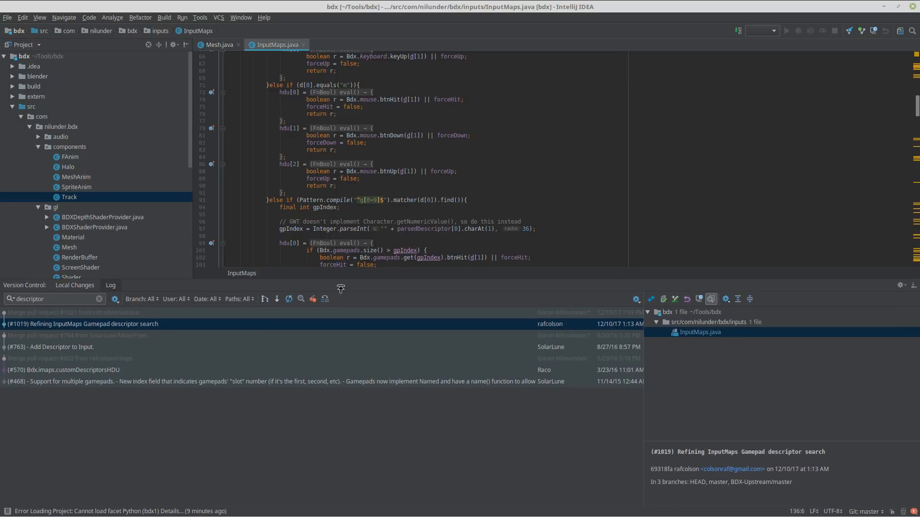
{"action": "left_click_drag", "start_coordinate": [333, 281], "coordinate": [287, 335]}
{"action": "left_click", "coordinate": [75, 339]}
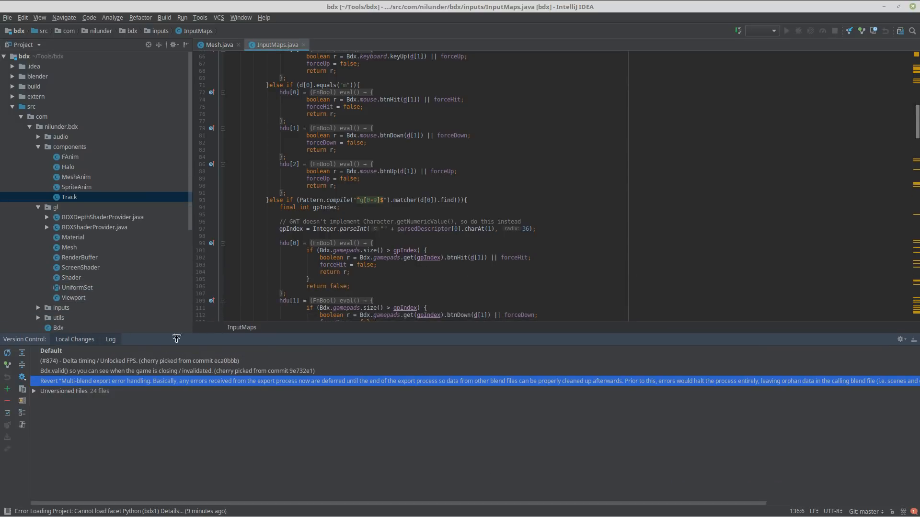
{"action": "left_click_drag", "start_coordinate": [228, 335], "coordinate": [234, 373]}
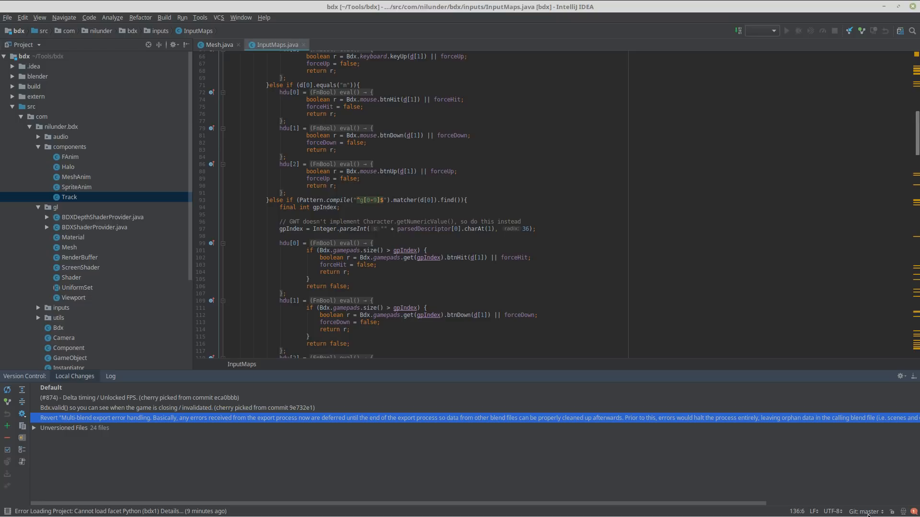
- Check out the local MinorFixes branch and rebase it onto master
{"action": "left_click", "coordinate": [866, 512]}
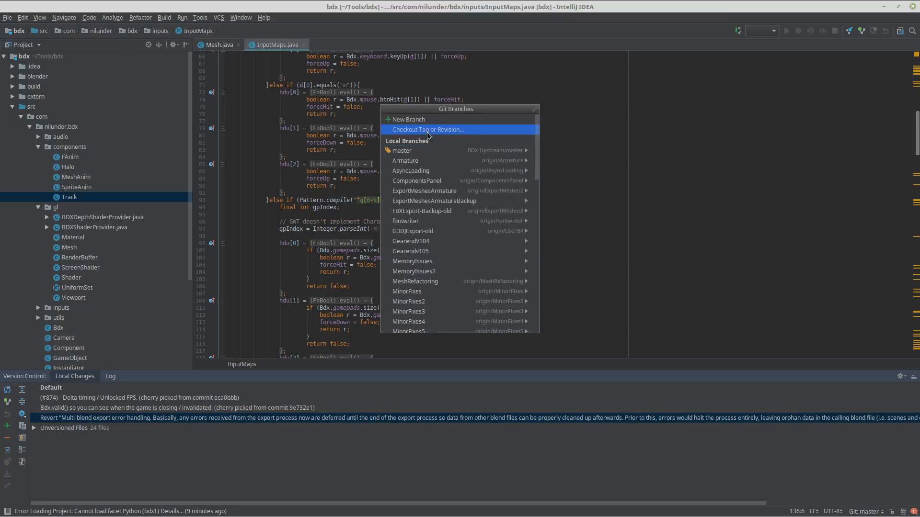
{"action": "left_click", "coordinate": [414, 291]}
{"action": "left_click", "coordinate": [457, 156]}
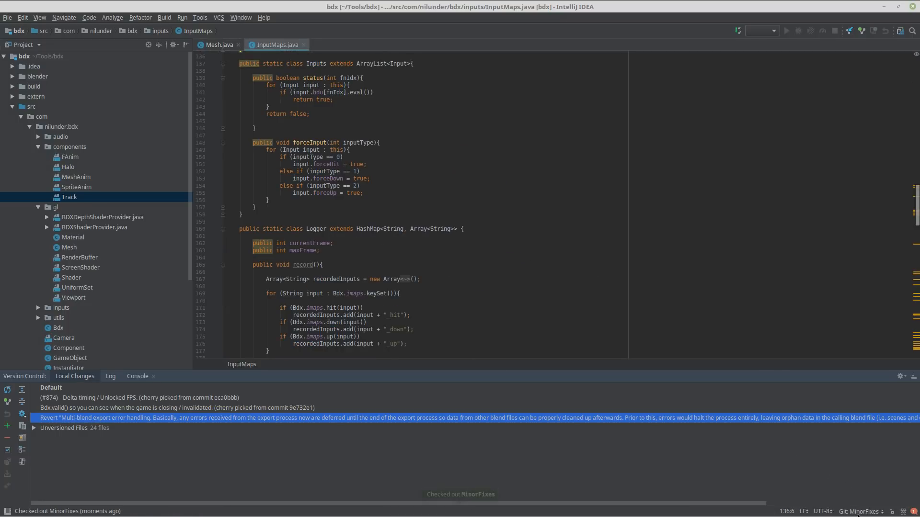
{"action": "left_click", "coordinate": [857, 511]}
{"action": "left_click", "coordinate": [414, 162]}
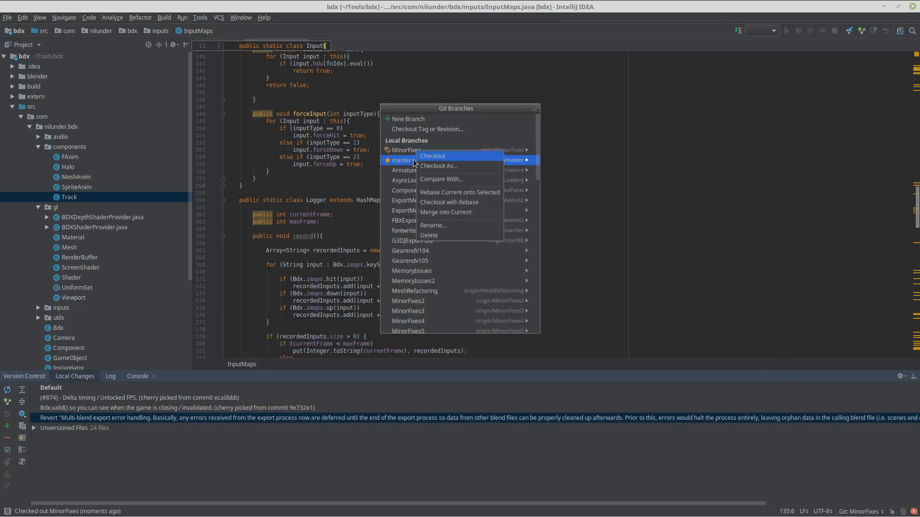
{"action": "left_click", "coordinate": [478, 195]}
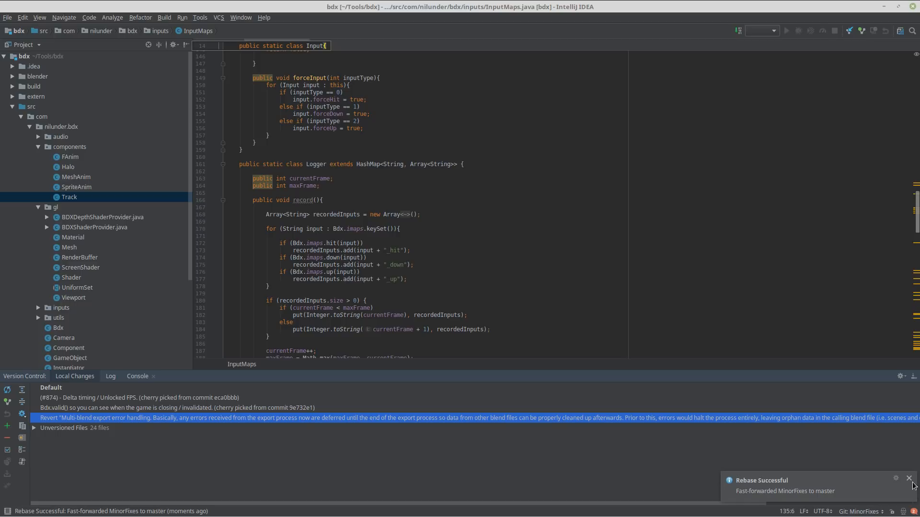
{"action": "left_click", "coordinate": [912, 482]}
- Close the version control console and clear the commit log's "descriptor" filter to view the merge commit of pull request #1033
{"action": "left_click", "coordinate": [110, 376]}
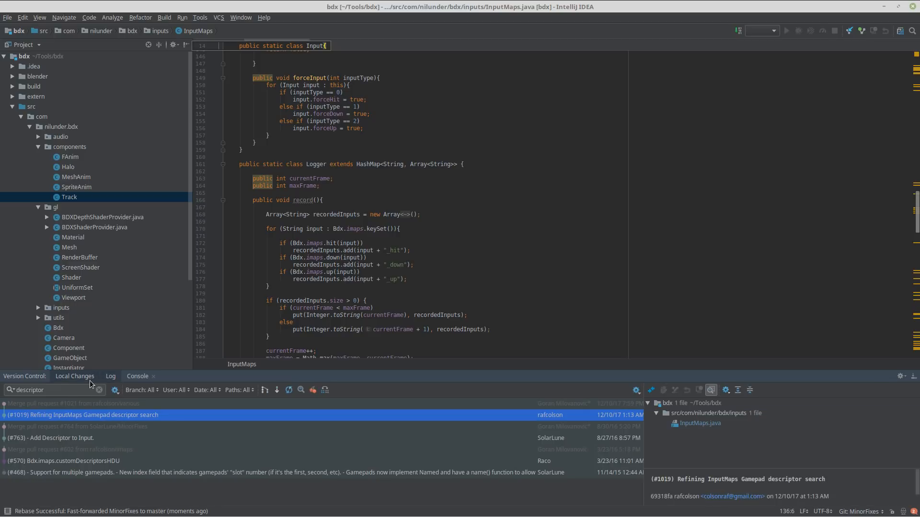
{"action": "left_click", "coordinate": [141, 377]}
{"action": "left_click", "coordinate": [153, 376]}
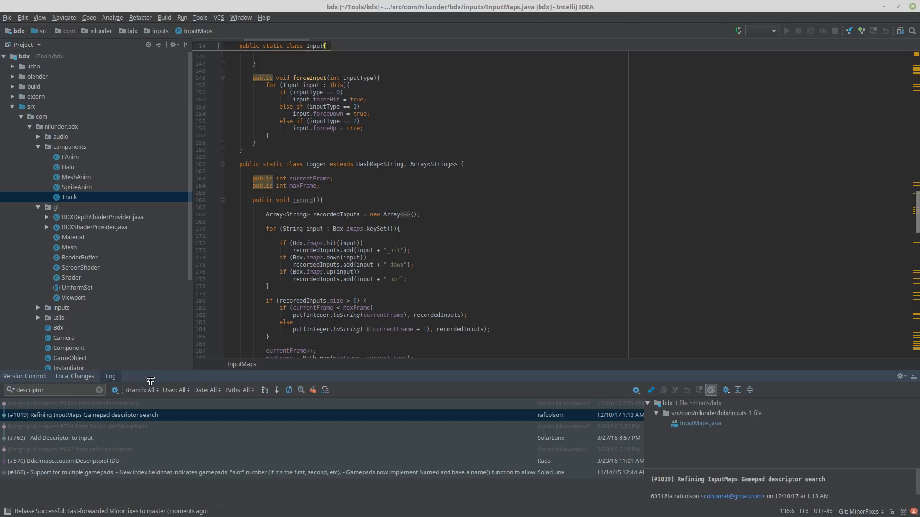
{"action": "left_click", "coordinate": [112, 380]}
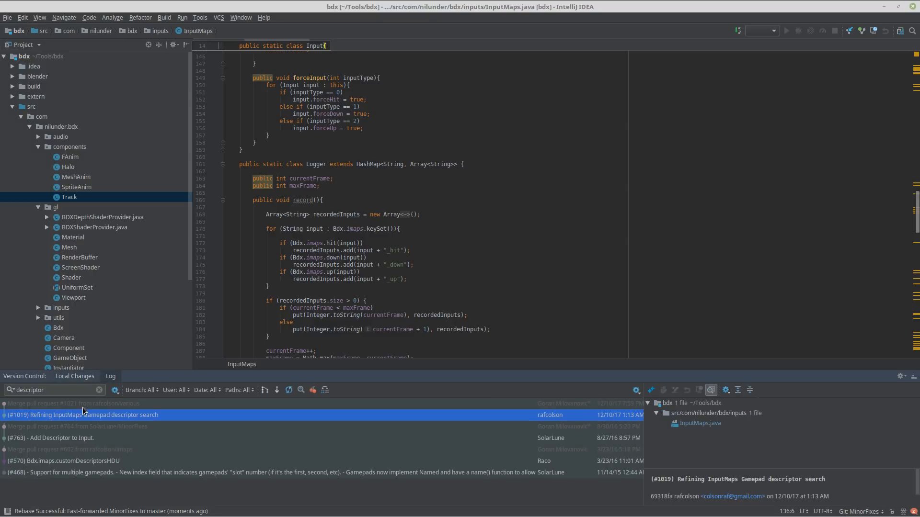
{"action": "left_click", "coordinate": [99, 389]}
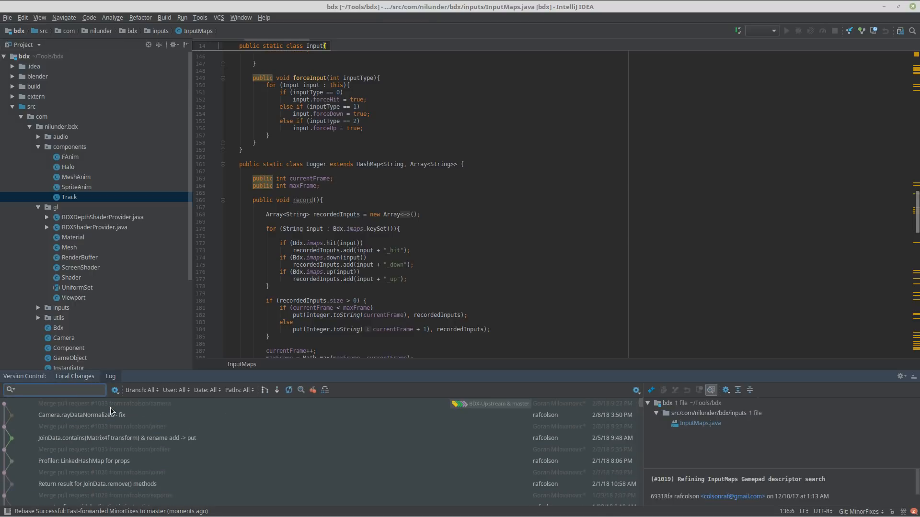
{"action": "left_click", "coordinate": [174, 406]}
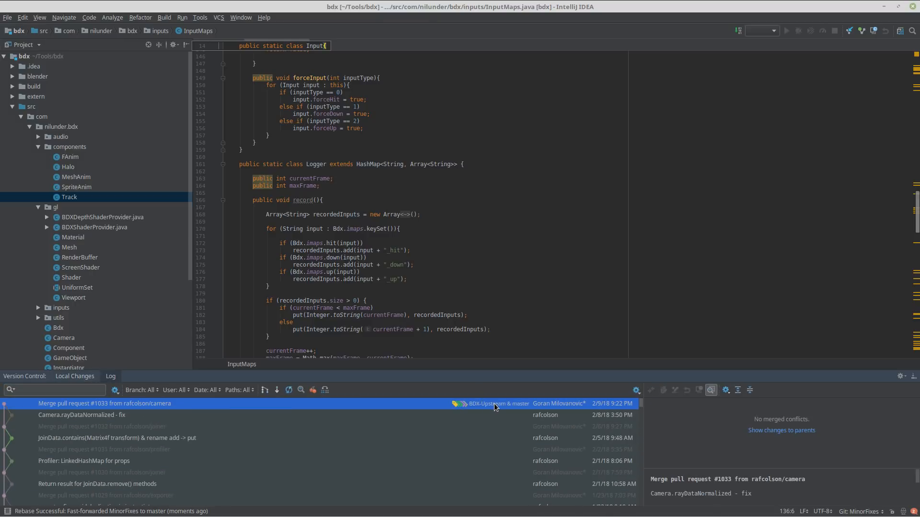
{"action": "mouse_move", "coordinate": [493, 403]}
- Examine the Input constructor in InputMaps.java, from the descriptor parsing down to the gamepad pattern condition
{"action": "left_click", "coordinate": [361, 193]}
{"action": "scroll", "coordinate": [360, 143], "scroll_direction": "up", "scroll_amount": 15}
{"action": "scroll", "coordinate": [360, 127], "scroll_direction": "up", "scroll_amount": 17}
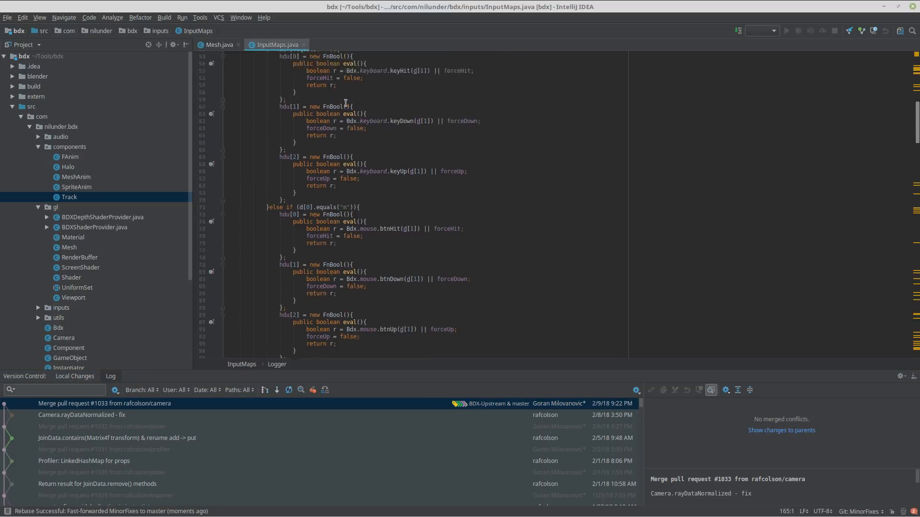
{"action": "scroll", "coordinate": [361, 145], "scroll_direction": "down", "scroll_amount": 5}
{"action": "left_click", "coordinate": [361, 145]}
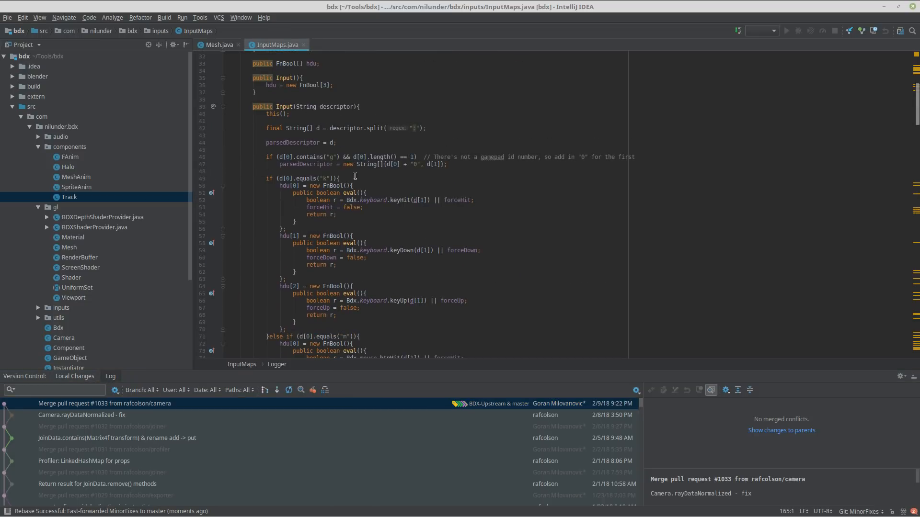
{"action": "scroll", "coordinate": [336, 168], "scroll_direction": "down", "scroll_amount": 10}
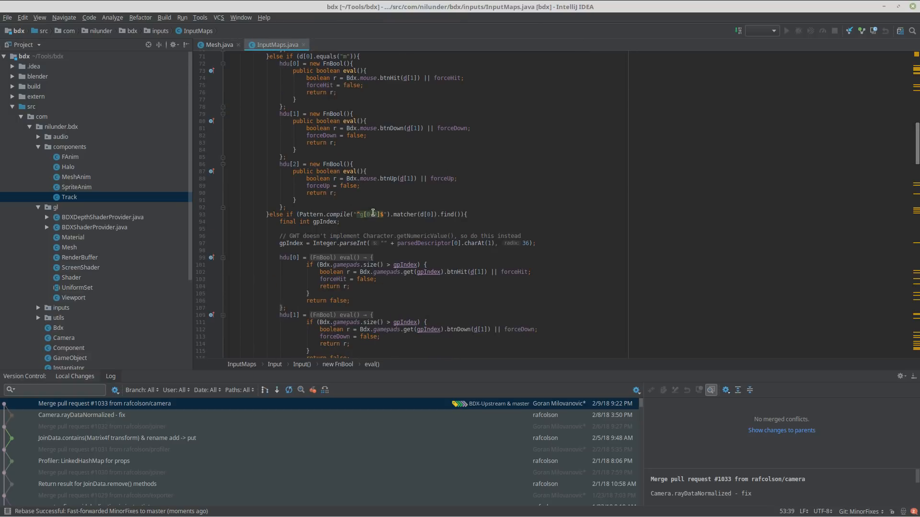
{"action": "left_click", "coordinate": [373, 214]}
{"action": "left_click", "coordinate": [372, 222]}
{"action": "scroll", "coordinate": [378, 265], "scroll_direction": "down", "scroll_amount": 2}
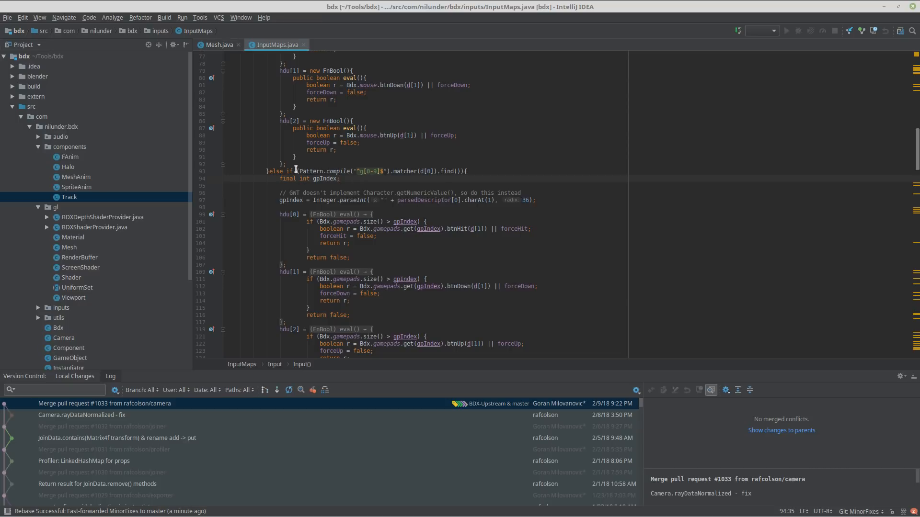
{"action": "left_click_drag", "start_coordinate": [296, 171], "coordinate": [476, 177]}
{"action": "left_click", "coordinate": [459, 171]}
{"action": "left_click", "coordinate": [299, 171]}
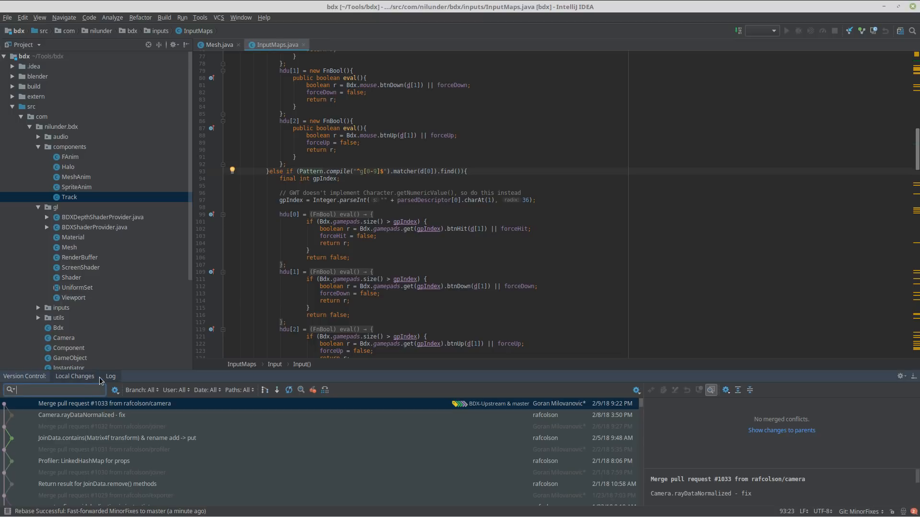
- Filter the commit log by "descriptor" and open the InputMaps.java comparison of commit #1019, Refining InputMaps Gamepad descriptor search
{"action": "type", "text": "descriptor"}
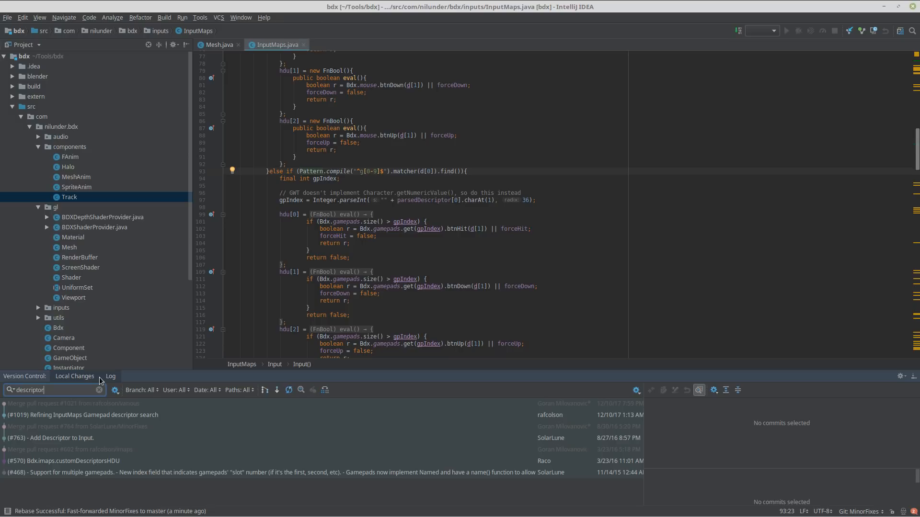
{"action": "left_click", "coordinate": [125, 416]}
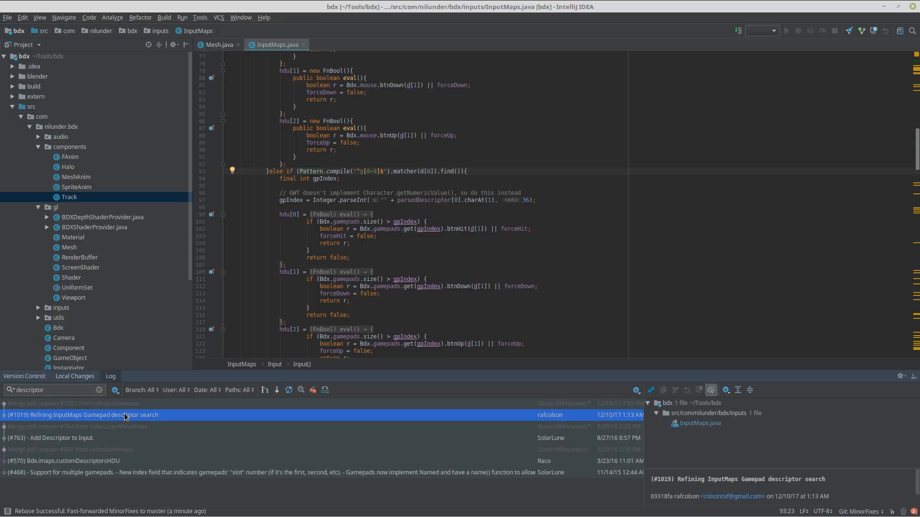
{"action": "left_click", "coordinate": [225, 405]}
{"action": "left_click", "coordinate": [254, 416]}
{"action": "double_click", "coordinate": [699, 423]}
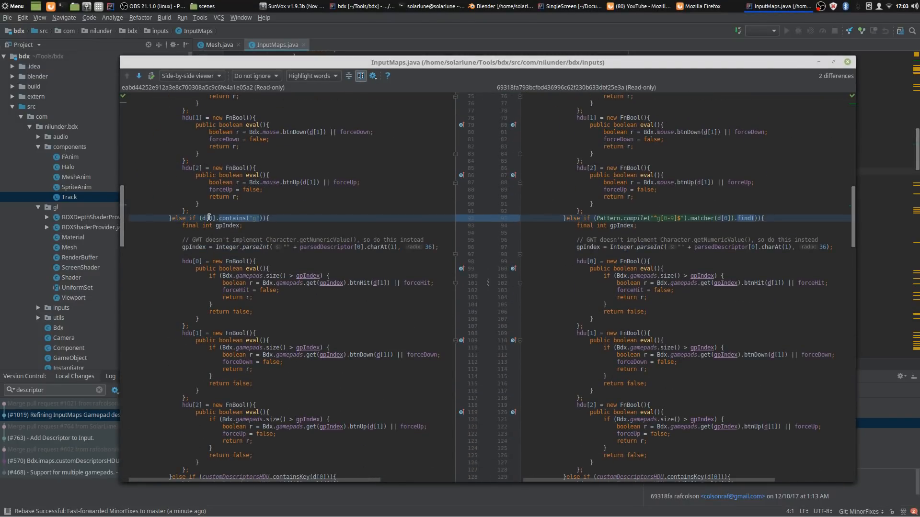
- Compare the old and new gamepad descriptor conditions in the InputMaps.java diff
{"action": "left_click", "coordinate": [209, 218]}
{"action": "left_click", "coordinate": [256, 219]}
{"action": "left_click", "coordinate": [661, 218]}
{"action": "scroll", "coordinate": [614, 223], "scroll_direction": "down", "scroll_amount": 1}
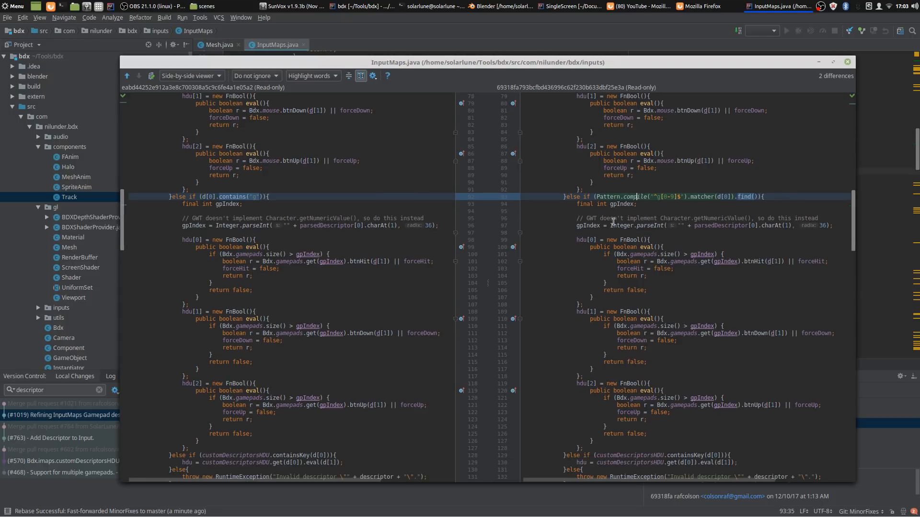
{"action": "left_click", "coordinate": [203, 192]}
{"action": "triple_click", "coordinate": [207, 196]}
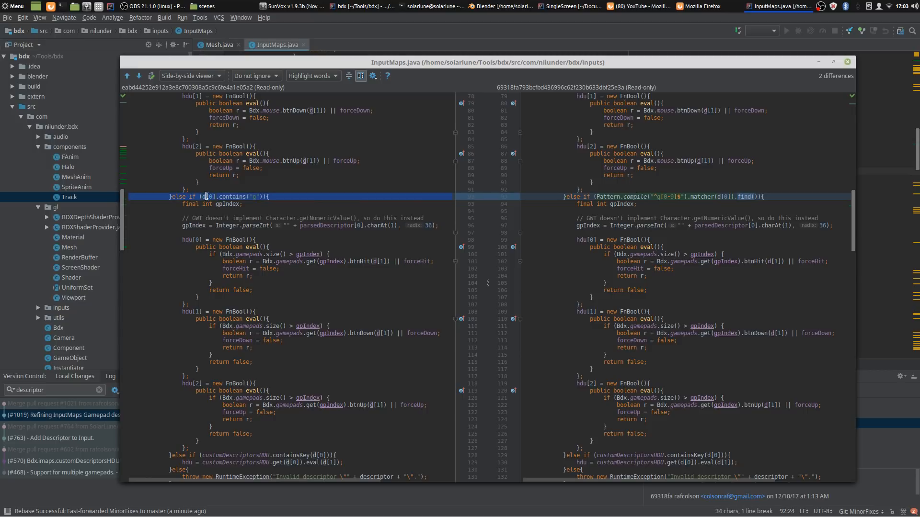
{"action": "triple_click", "coordinate": [691, 199]}
{"action": "left_click", "coordinate": [664, 224]}
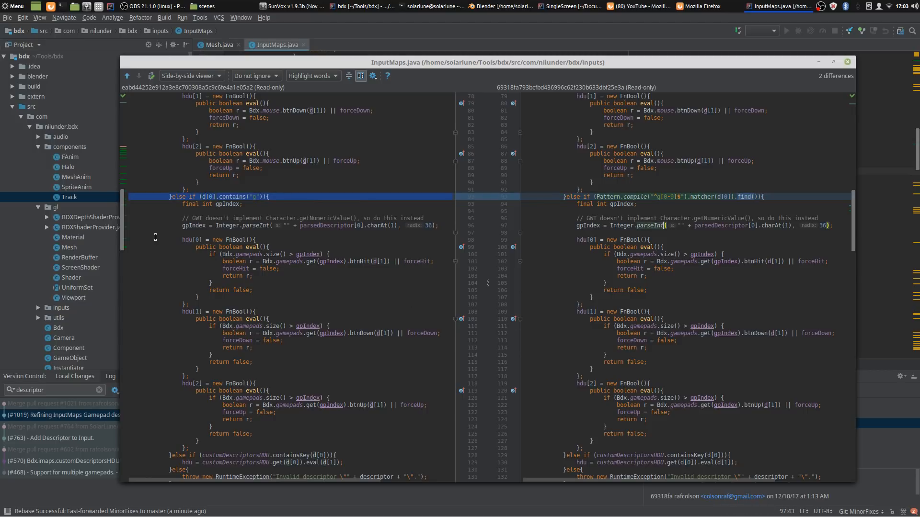
{"action": "left_click", "coordinate": [242, 203]}
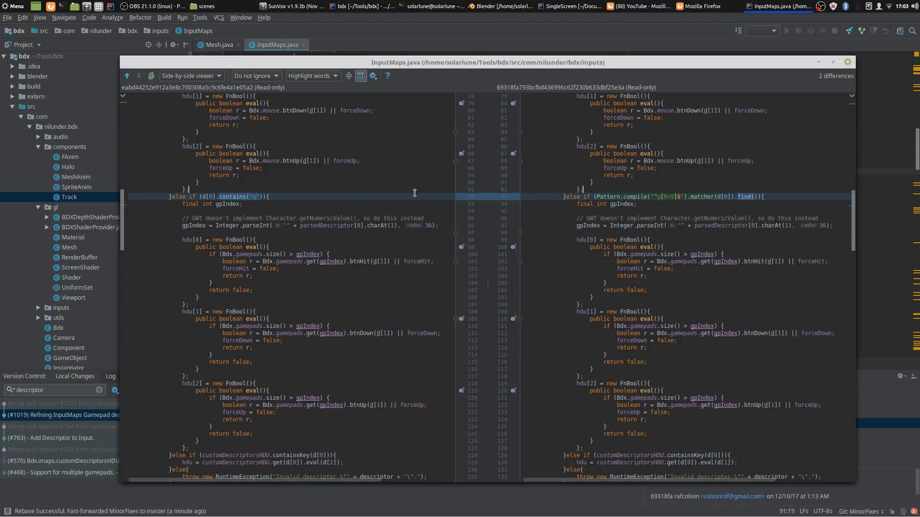
{"action": "left_click", "coordinate": [398, 190]}
- Look through the code around the changed condition on both sides of the diff and close the comparison
{"action": "scroll", "coordinate": [407, 267], "scroll_direction": "down", "scroll_amount": 6}
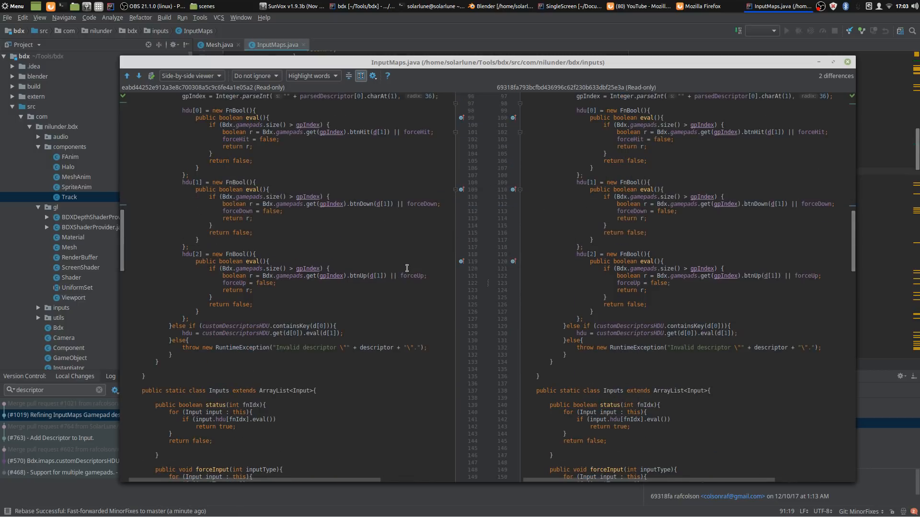
{"action": "scroll", "coordinate": [406, 268], "scroll_direction": "up", "scroll_amount": 4}
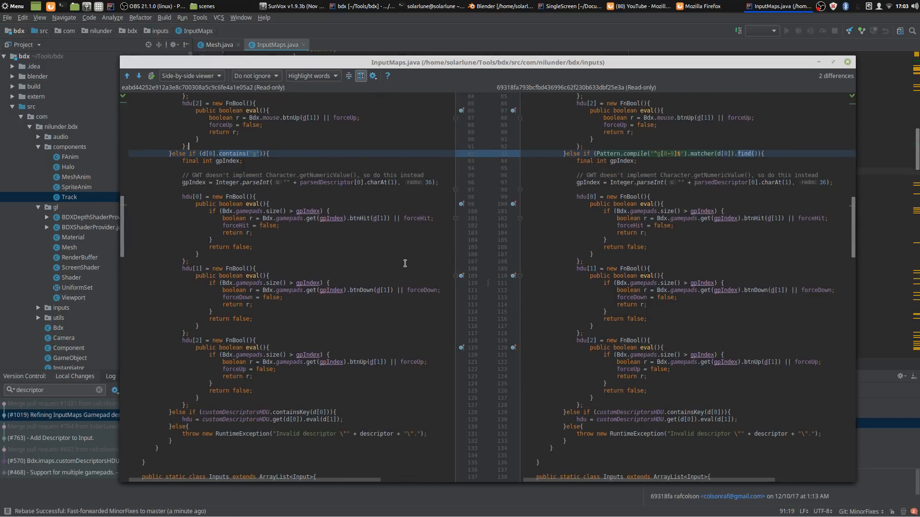
{"action": "scroll", "coordinate": [405, 264], "scroll_direction": "up", "scroll_amount": 1}
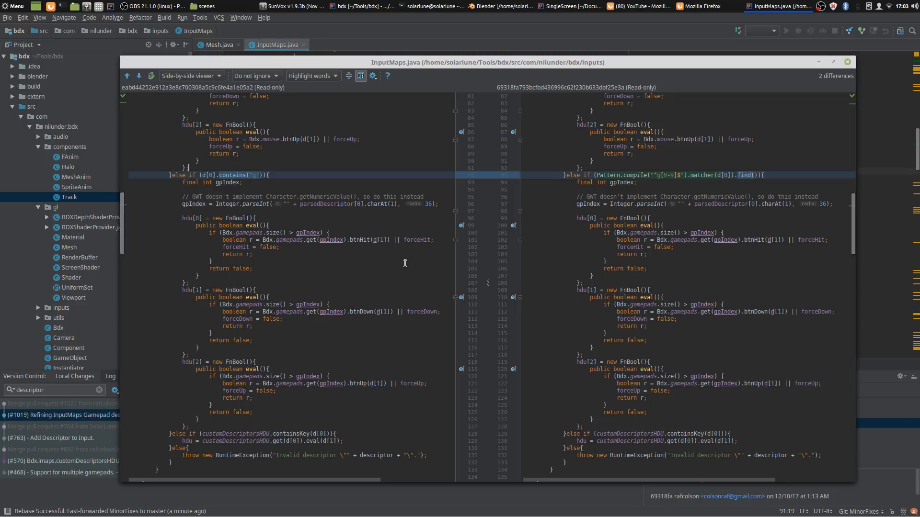
{"action": "scroll", "coordinate": [334, 234], "scroll_direction": "up", "scroll_amount": 2}
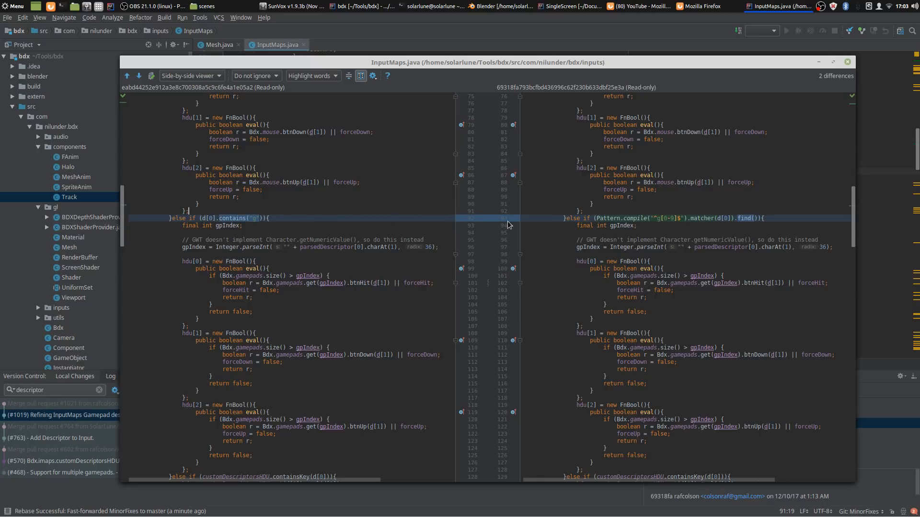
{"action": "scroll", "coordinate": [301, 220], "scroll_direction": "up", "scroll_amount": 3}
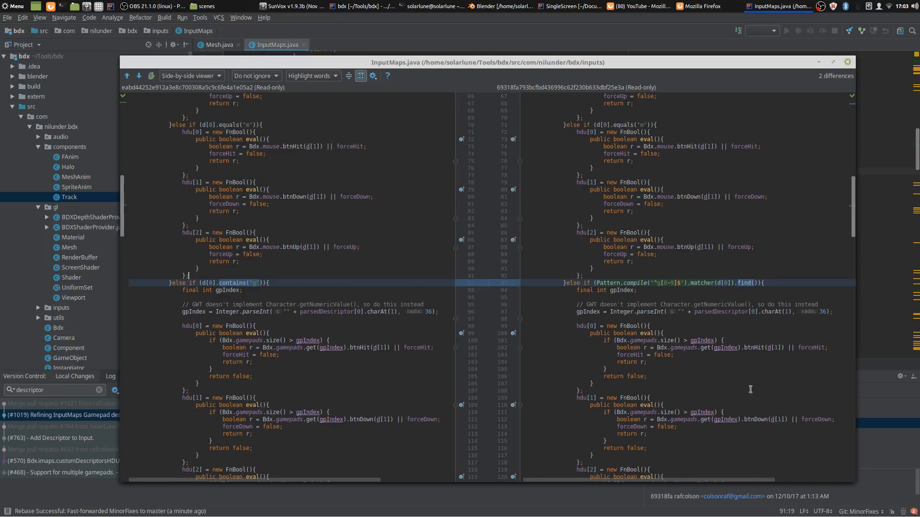
{"action": "left_click", "coordinate": [652, 284]}
{"action": "left_click", "coordinate": [321, 286]}
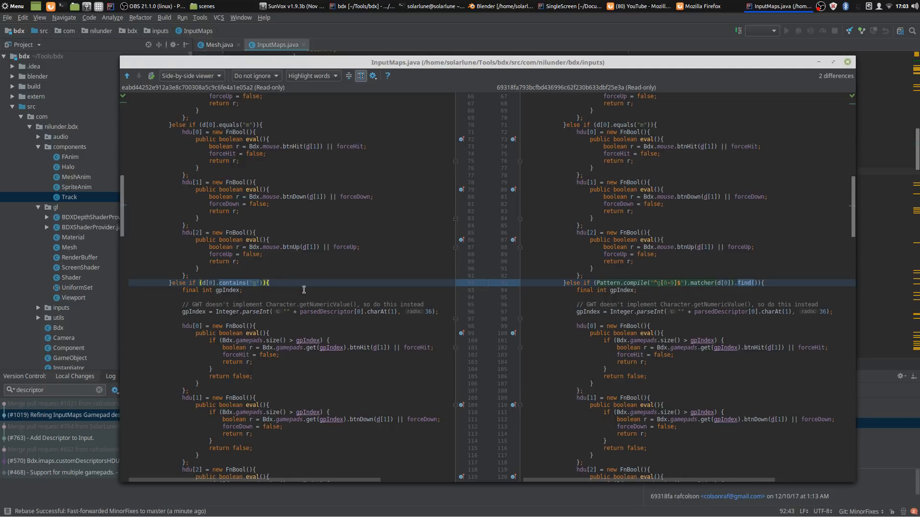
{"action": "scroll", "coordinate": [299, 291], "scroll_direction": "down", "scroll_amount": 6}
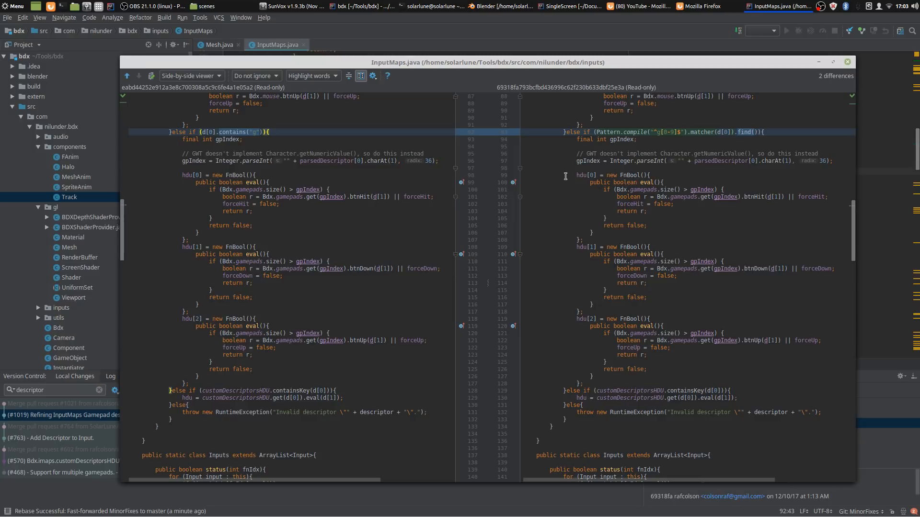
{"action": "scroll", "coordinate": [328, 200], "scroll_direction": "up", "scroll_amount": 20}
{"action": "scroll", "coordinate": [328, 201], "scroll_direction": "down", "scroll_amount": 20}
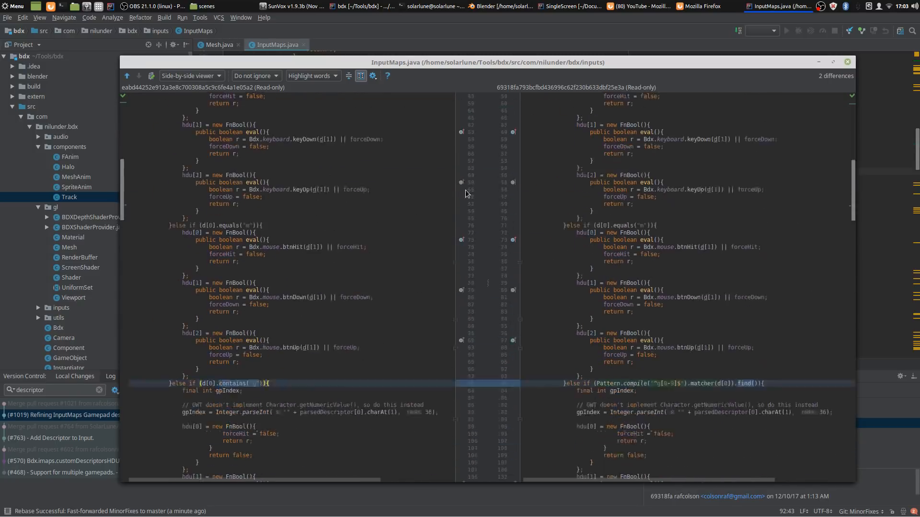
{"action": "left_click", "coordinate": [847, 63]}
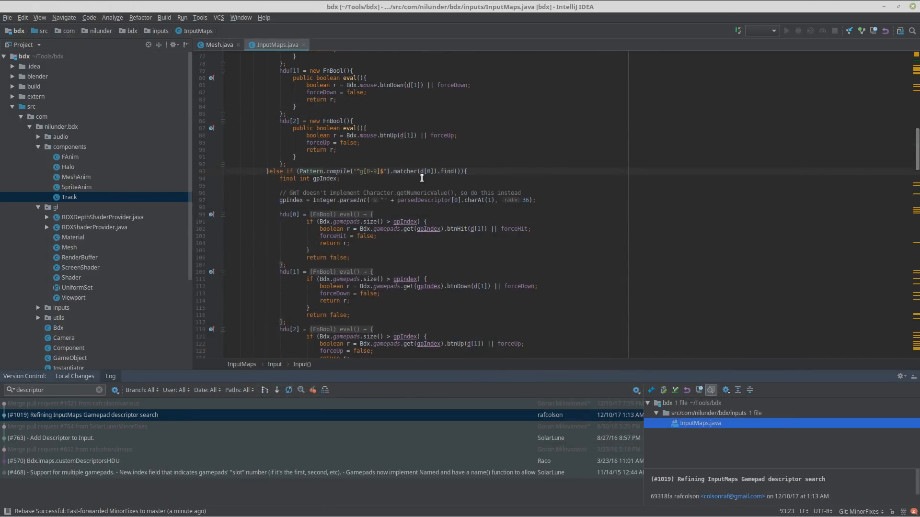
- Replace the gamepad pattern-matching condition in InputMaps.java with d[0].contains("g")
{"action": "left_click", "coordinate": [422, 185]}
{"action": "left_click_drag", "start_coordinate": [460, 171], "coordinate": [308, 171]}
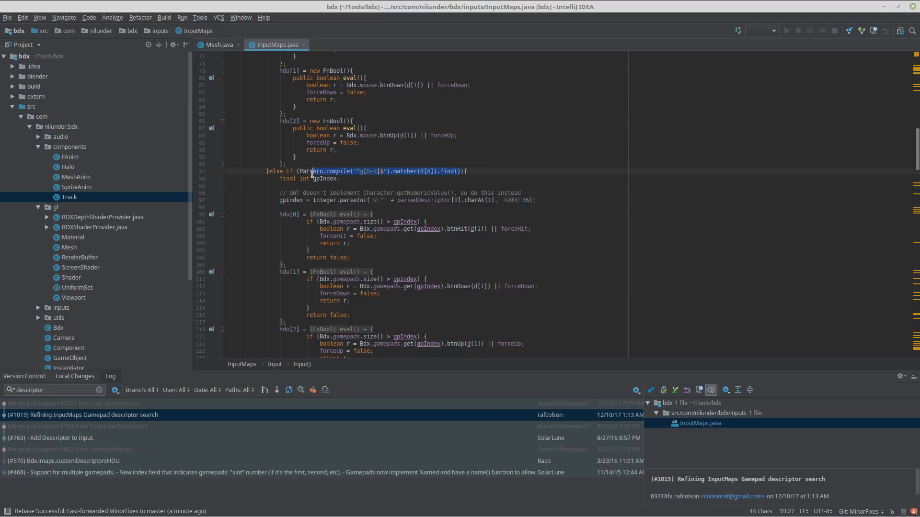
{"action": "key", "text": "BackSpace"}
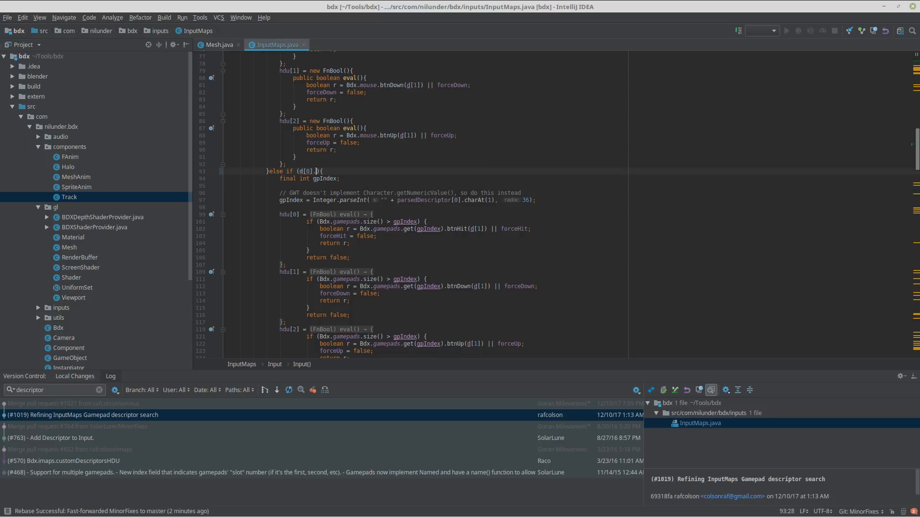
{"action": "type", "text": "d[0].contains(\"G"}
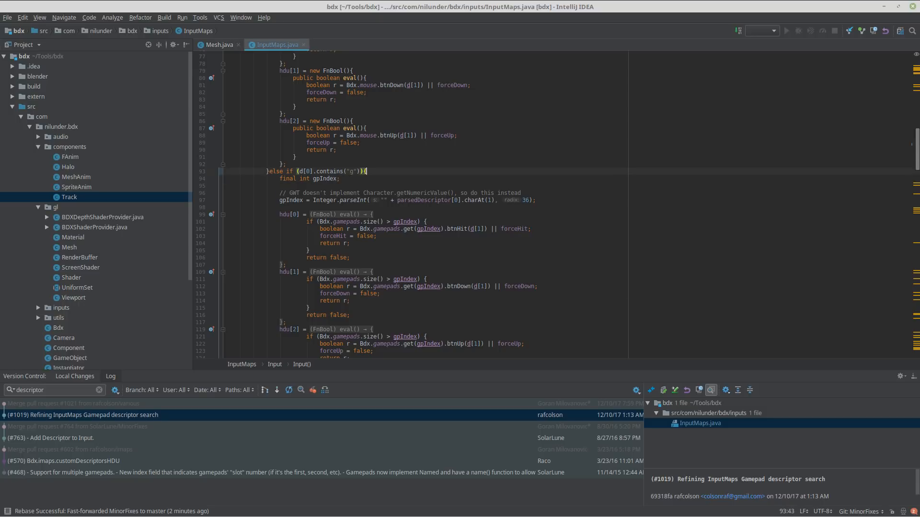
- Show the bdx project's local changes and return to the commit log
{"action": "left_click", "coordinate": [76, 377]}
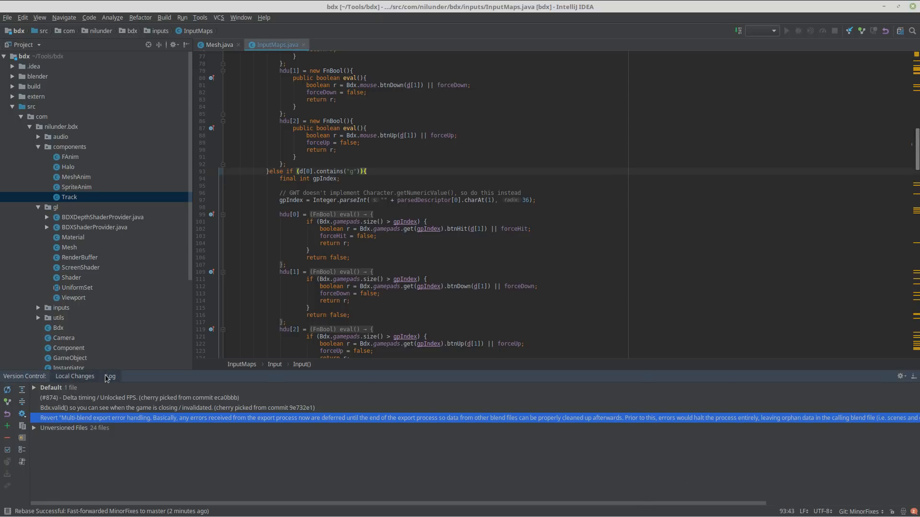
{"action": "left_click", "coordinate": [109, 377]}
{"action": "right_click", "coordinate": [136, 377]}
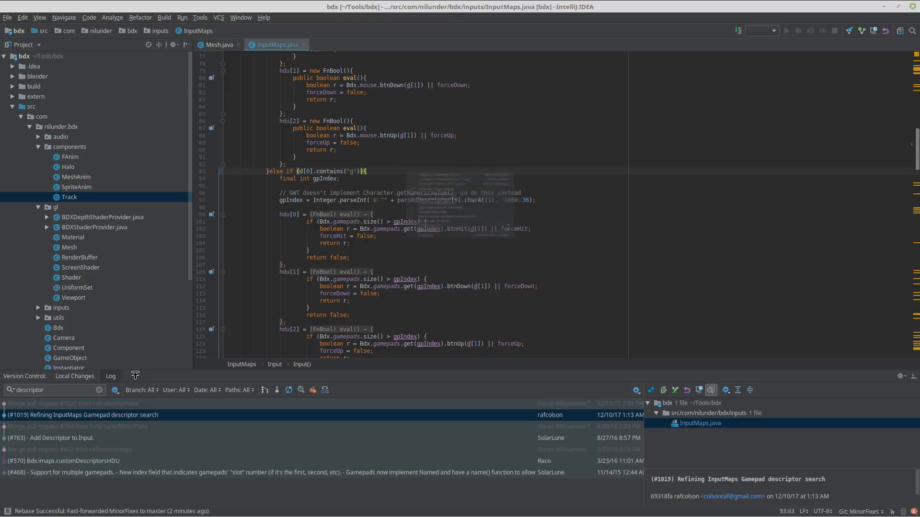
- Rebuild the bdx engine in the IDE's terminal with ant clean followed by ant
{"action": "left_click", "coordinate": [420, 337]}
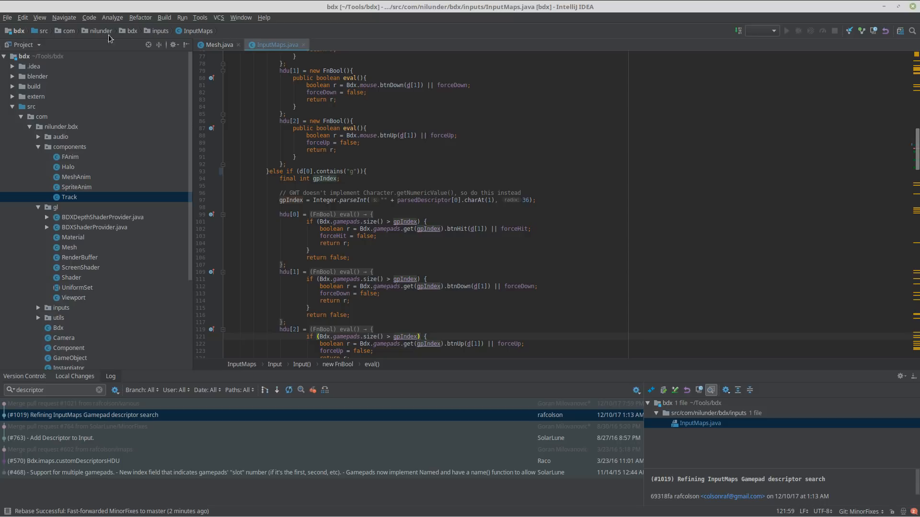
{"action": "key", "text": "alt+F12"}
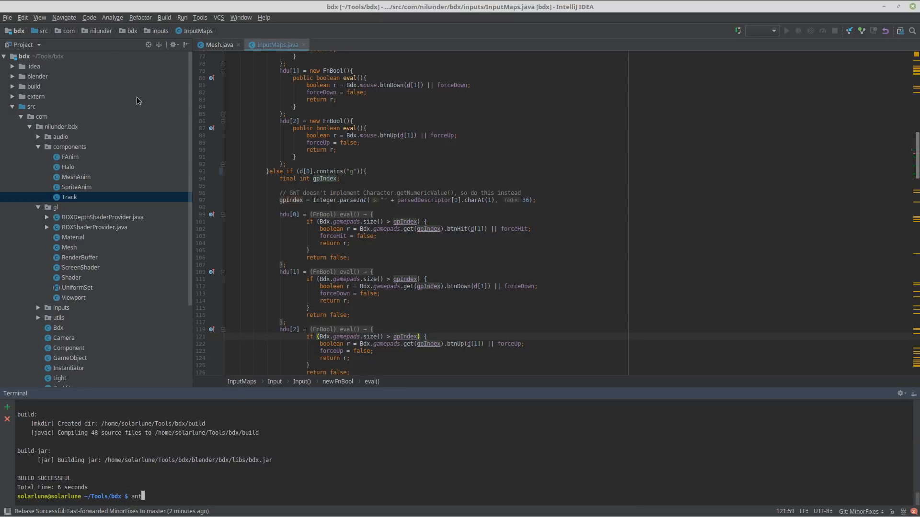
{"action": "type", "text": "ant clean"}
{"action": "key", "text": "Return"}
{"action": "type", "text": "ant"}
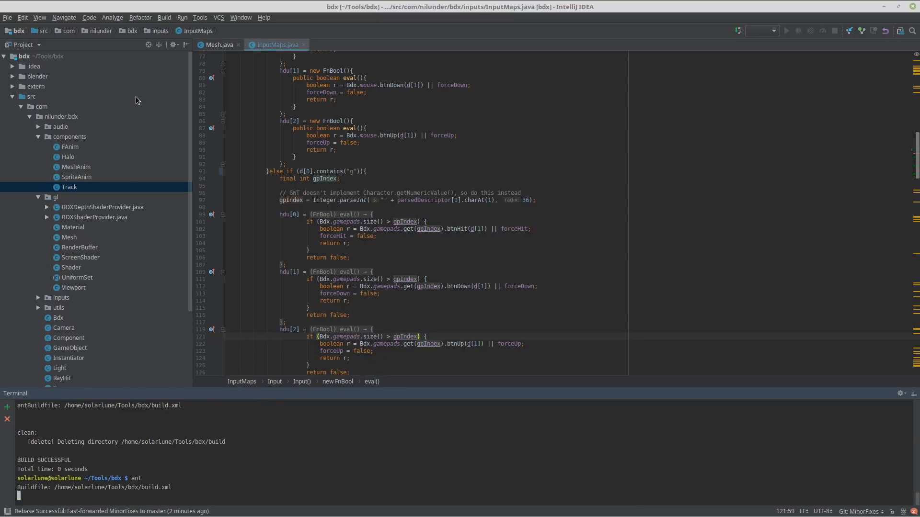
{"action": "key", "text": "Return"}
- Switch to Blender, export and run the SingleScreen project, and check its console output
{"action": "key", "text": "alt+Tab"}
{"action": "key", "text": "alt+Tab"}
{"action": "key", "text": "alt+Tab"}
{"action": "key", "text": "alt+Tab"}
{"action": "key", "text": "alt+Tab"}
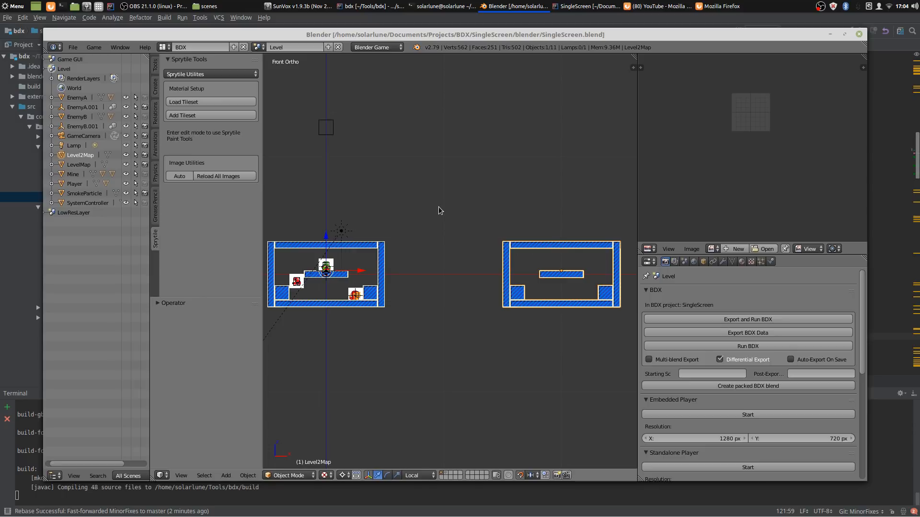
{"action": "key", "text": "alt+Tab"}
{"action": "key", "text": "alt+Tab"}
{"action": "key", "text": "alt+Tab"}
{"action": "key", "text": "alt+Tab"}
{"action": "key", "text": "alt+Tab"}
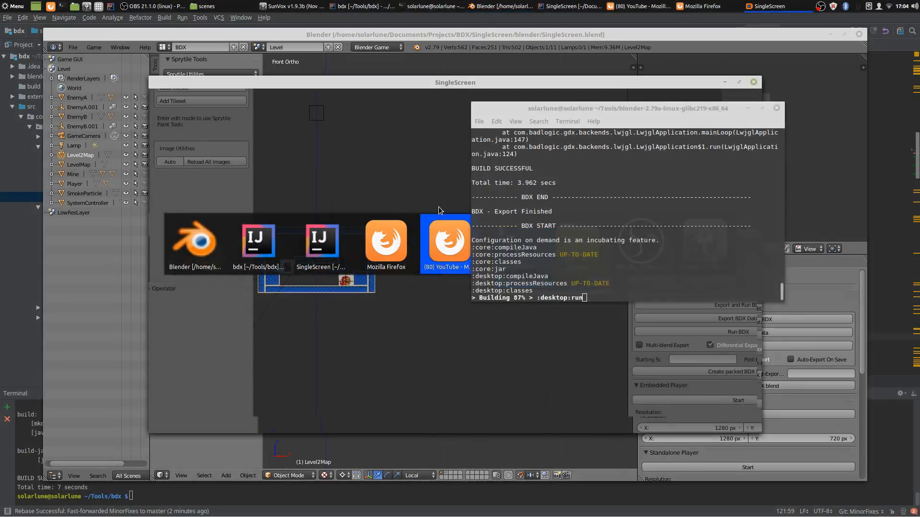
{"action": "key", "text": "alt+Tab"}
{"action": "key", "text": "Escape"}
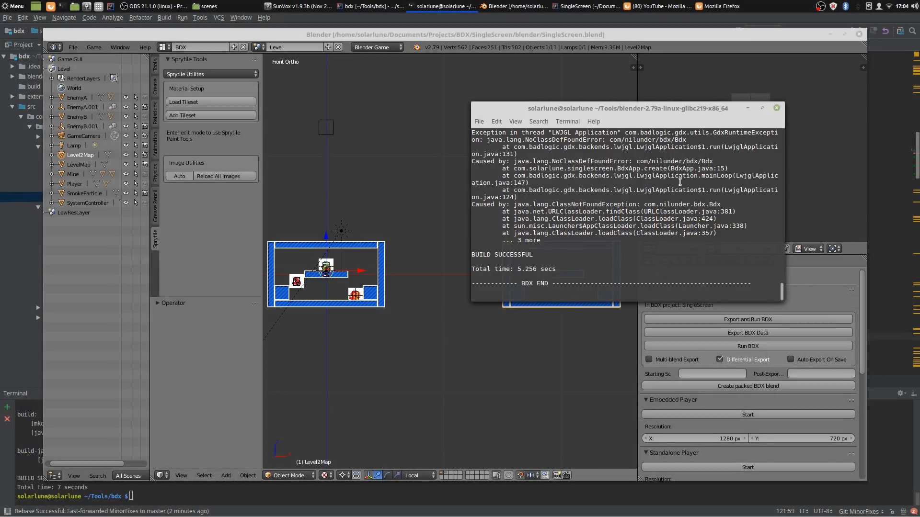
{"action": "left_click", "coordinate": [443, 97]}
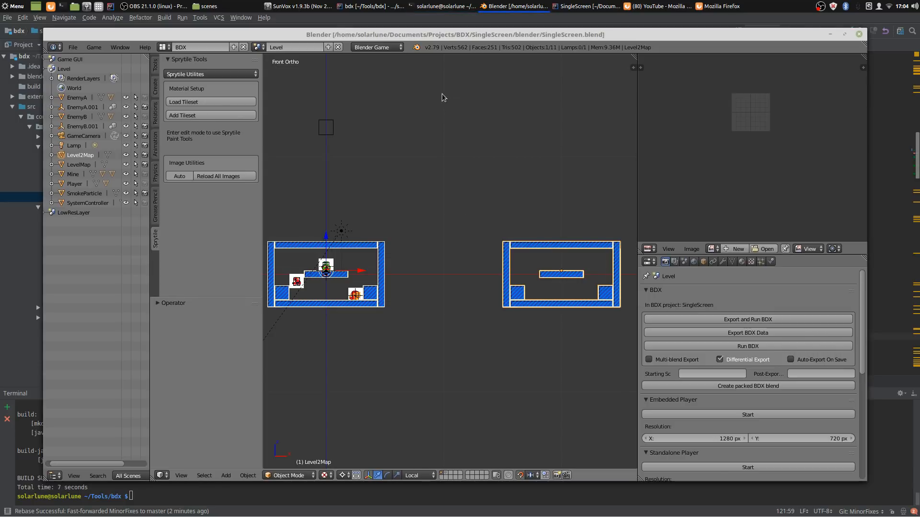
- Export and run the SingleScreen game again with the rebuilt engine, and close it to look at the console
{"action": "key", "text": "alt+Tab"}
{"action": "key", "text": "alt+Tab"}
{"action": "key", "text": "alt+Tab"}
{"action": "key", "text": "alt+Tab"}
{"action": "key", "text": "alt+Tab"}
{"action": "key", "text": "alt+Tab"}
{"action": "key", "text": "alt+Tab"}
{"action": "key", "text": "alt+Tab"}
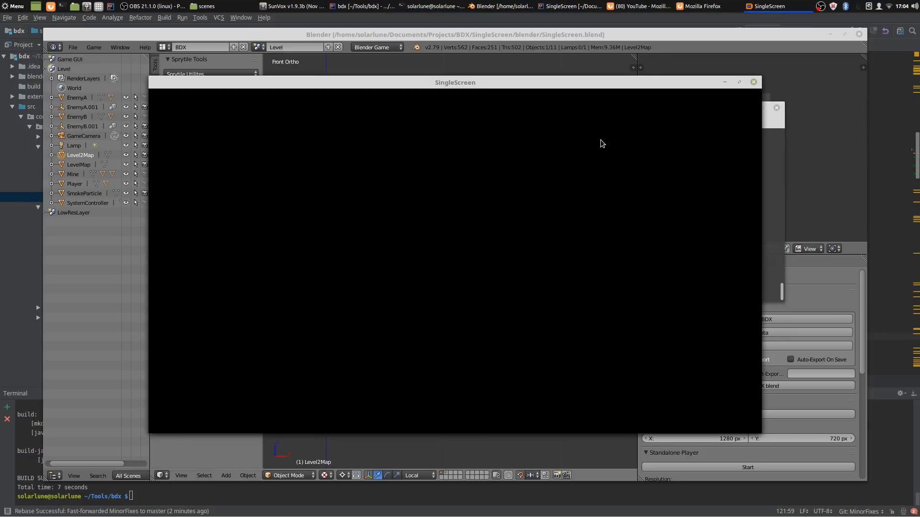
{"action": "left_click", "coordinate": [416, 164]}
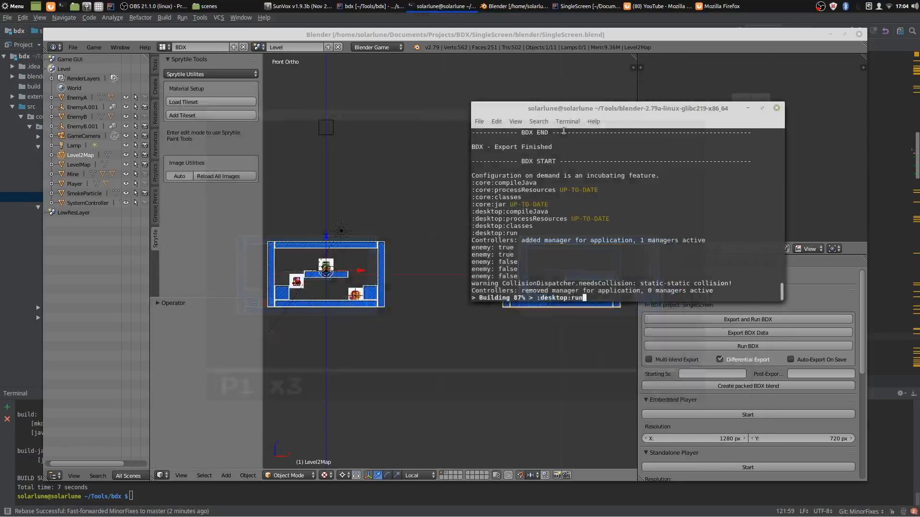
{"action": "key", "text": "Escape"}
- Launch the SingleScreen game from Blender's camera view and play-test moving, jumping and fighting the enemies
{"action": "left_click", "coordinate": [467, 36]}
{"action": "key", "text": "KP_0"}
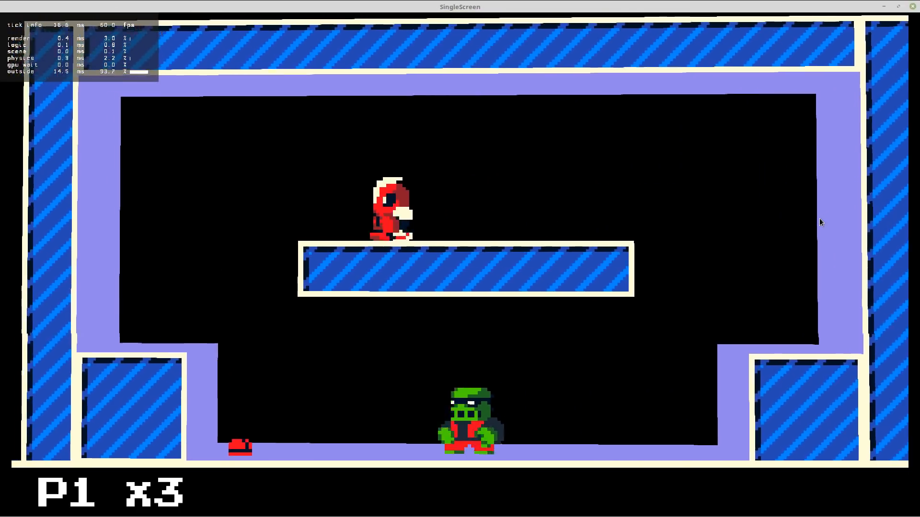
{"action": "key", "text": "Left"}
{"action": "key", "text": "space"}
{"action": "key", "text": "space"}
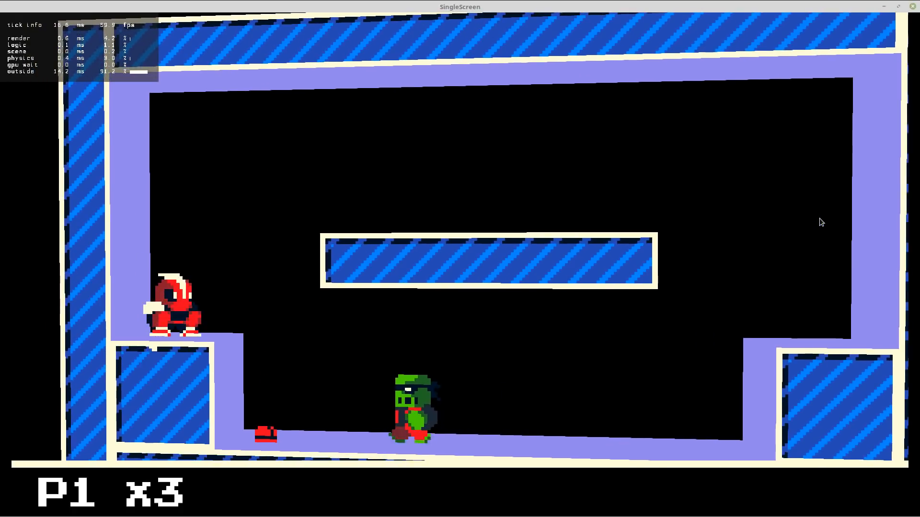
{"action": "key", "text": "Right"}
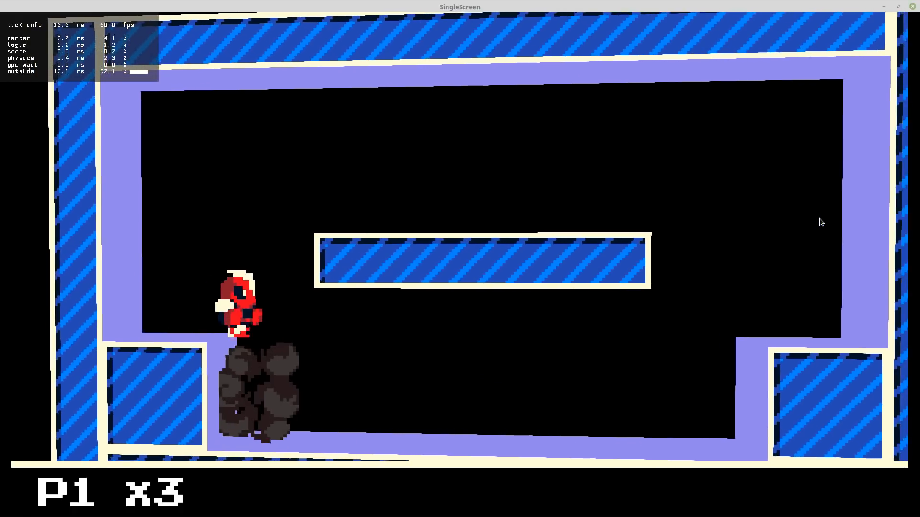
{"action": "key", "text": "Down"}
{"action": "key", "text": "Right"}
{"action": "key", "text": "Down"}
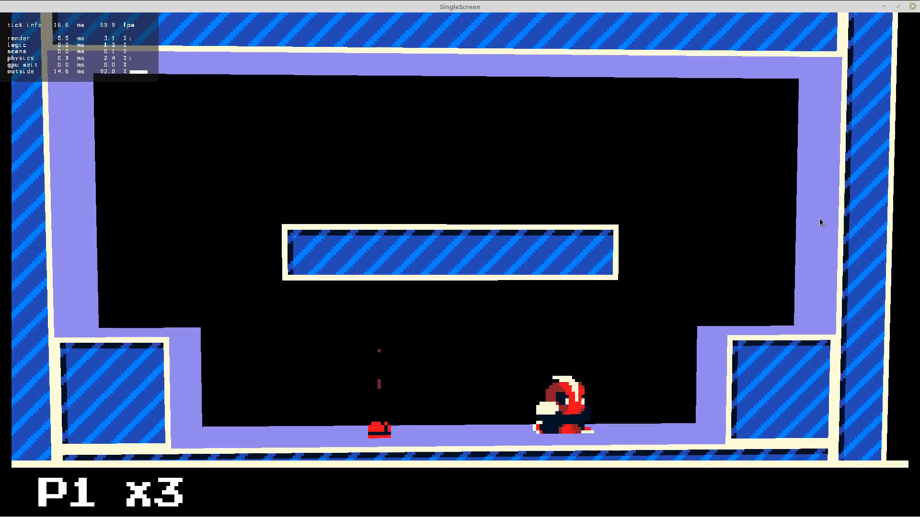
{"action": "key", "text": "Left"}
{"action": "key", "text": "space"}
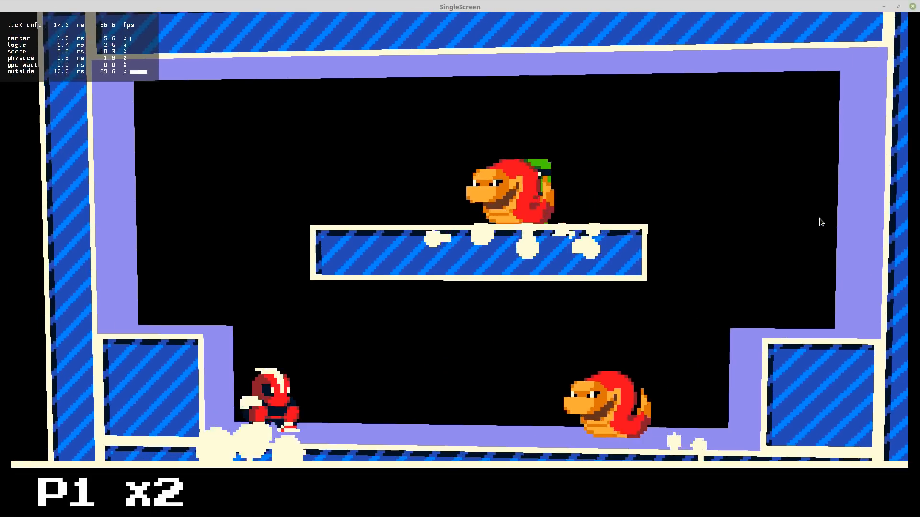
{"action": "key", "text": "Right"}
{"action": "key", "text": "space"}
{"action": "key", "text": "Down"}
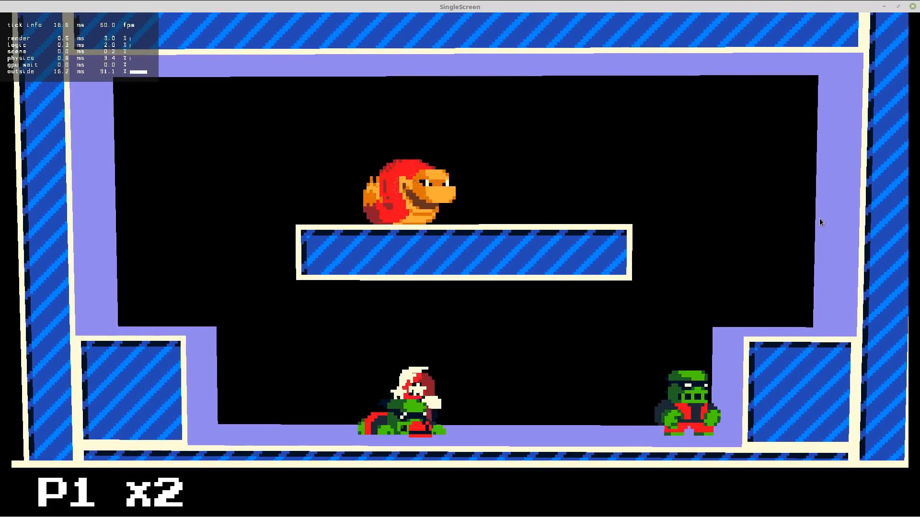
{"action": "key", "text": "Left"}
{"action": "key", "text": "Right"}
{"action": "key", "text": "space"}
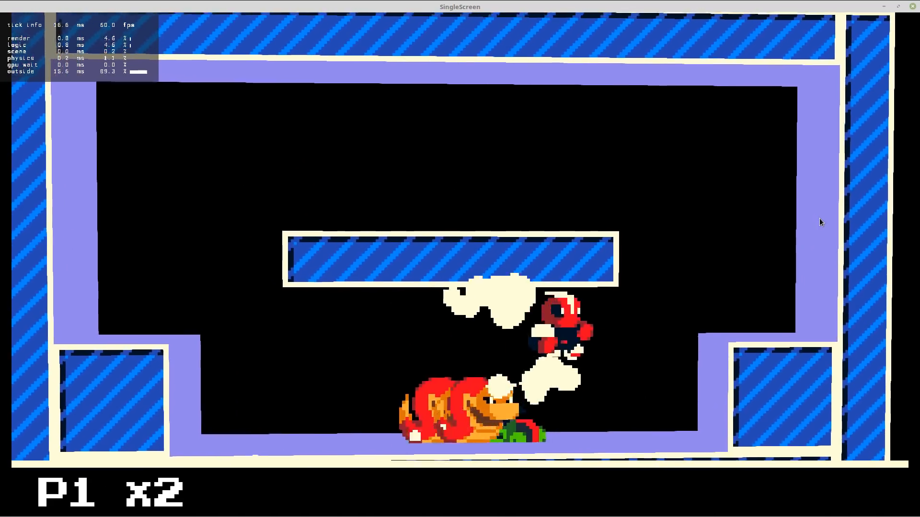
{"action": "key", "text": "space"}
{"action": "key", "text": "Left"}
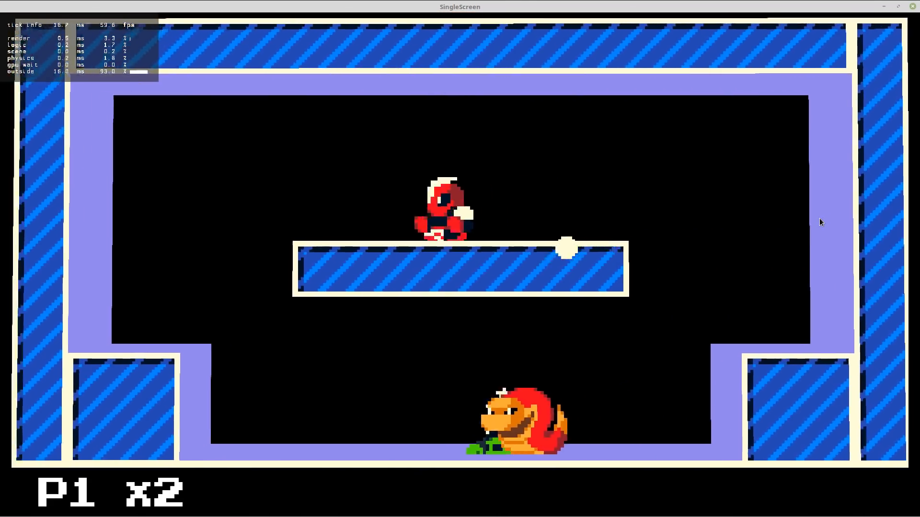
{"action": "key", "text": "Left"}
{"action": "key", "text": "Right"}
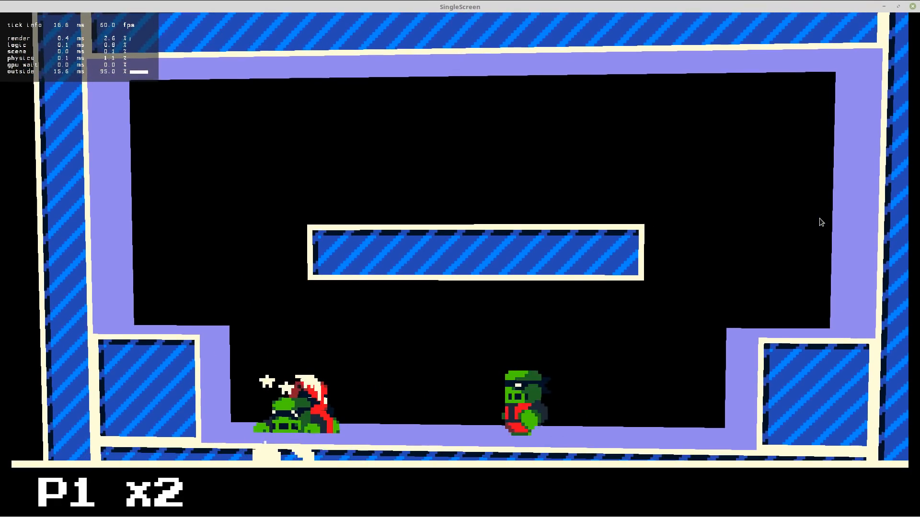
{"action": "key", "text": "Left"}
{"action": "key", "text": "Left"}
{"action": "key", "text": "space"}
{"action": "key", "text": "Right"}
{"action": "key", "text": "space"}
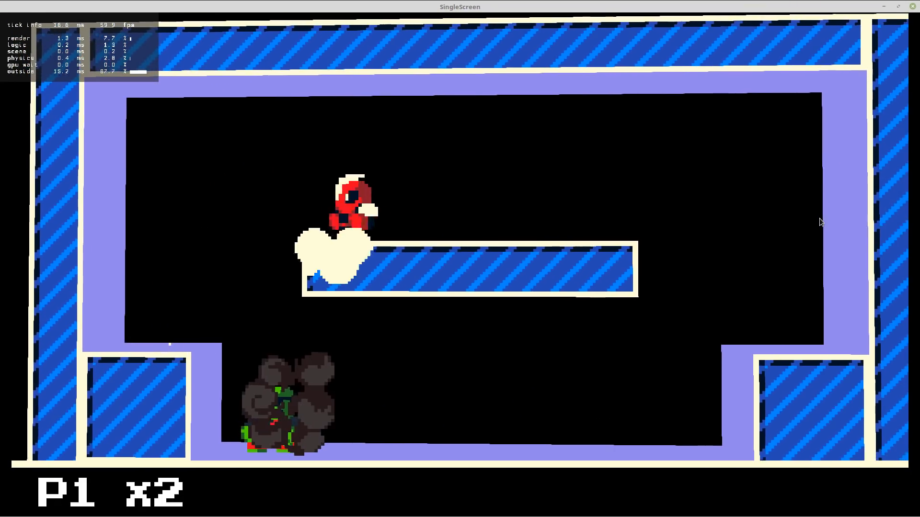
{"action": "key", "text": "Left"}
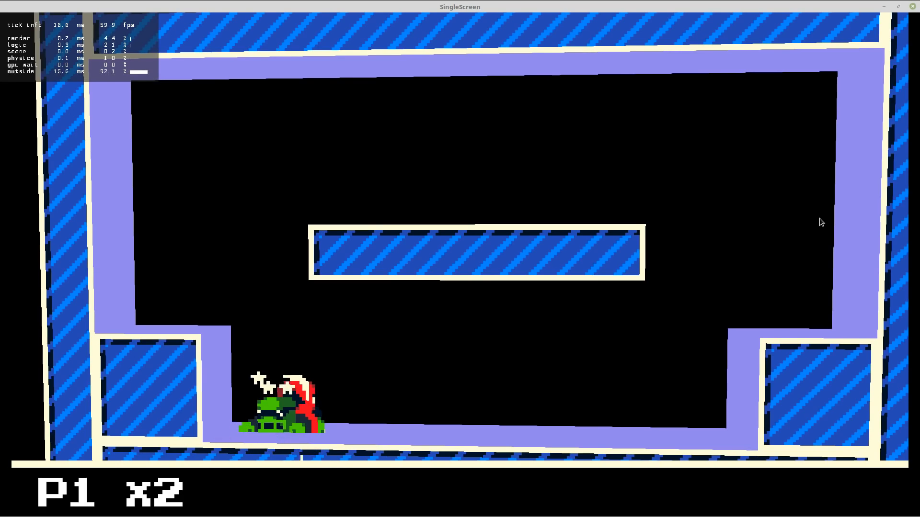
{"action": "key", "text": "Right"}
{"action": "key", "text": "space"}
{"action": "key", "text": "Left"}
{"action": "key", "text": "space"}
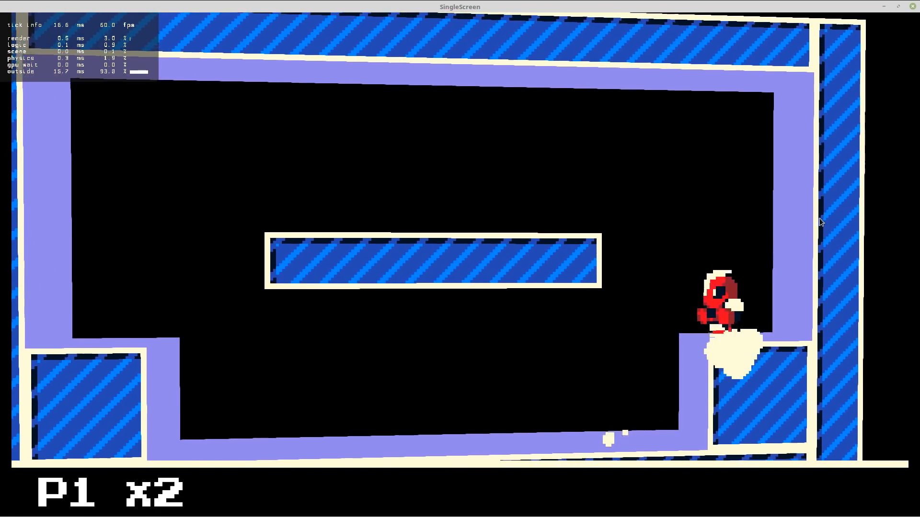
- Test running and repeated jumping across the level's platforms and blocks, and close the game
{"action": "key", "text": "space"}
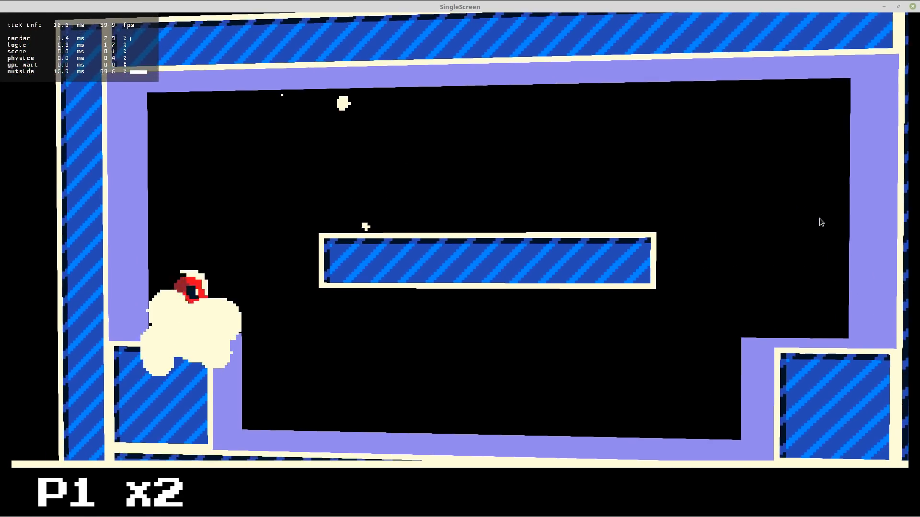
{"action": "key", "text": "Right"}
{"action": "key", "text": "space"}
{"action": "key", "text": "Right"}
{"action": "key", "text": "space"}
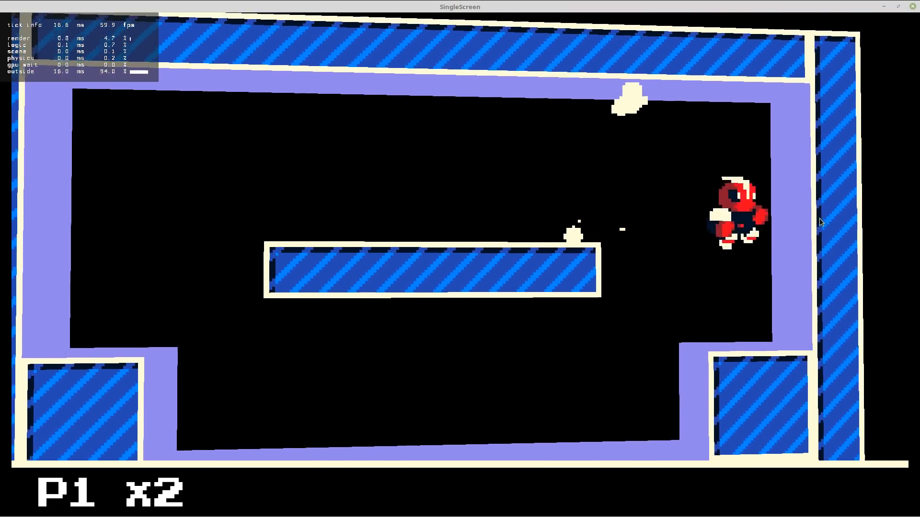
{"action": "key", "text": "Left"}
{"action": "key", "text": "space"}
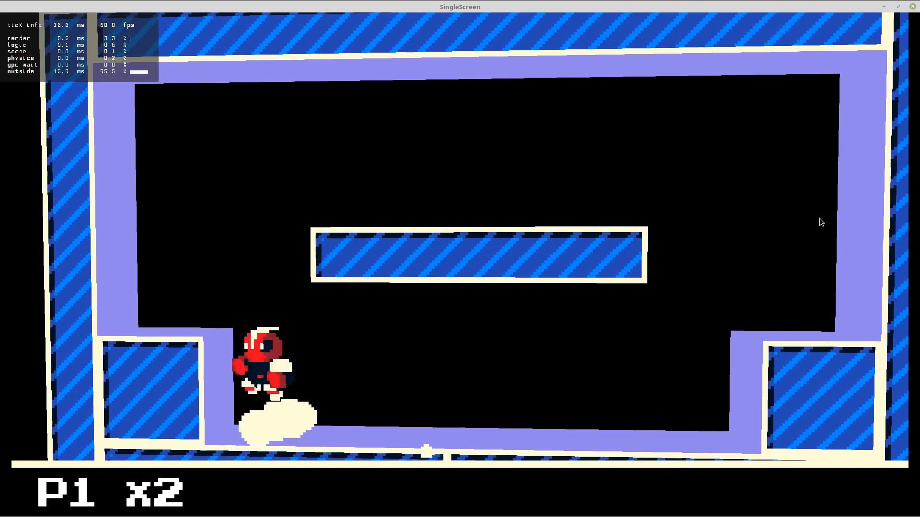
{"action": "key", "text": "space"}
{"action": "key", "text": "space"}
{"action": "key", "text": "Right"}
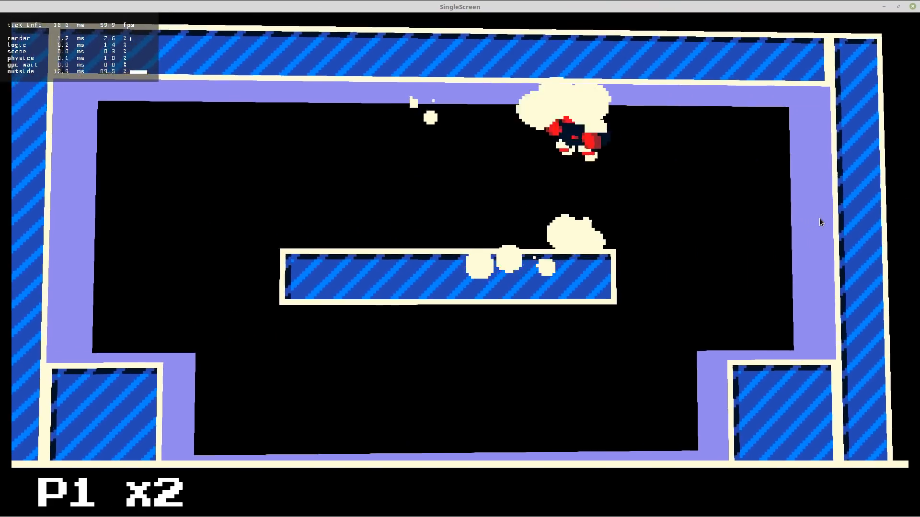
{"action": "key", "text": "space"}
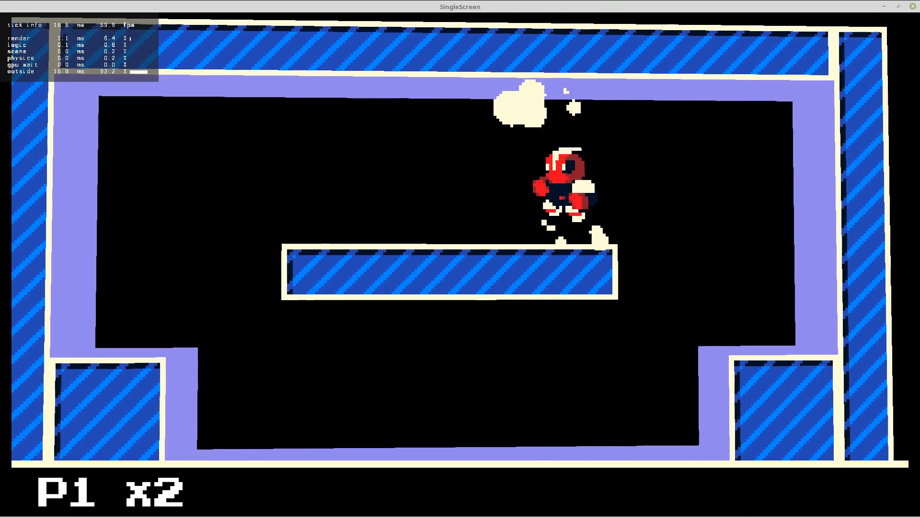
{"action": "key", "text": "Right"}
{"action": "key", "text": "space"}
{"action": "key", "text": "Left"}
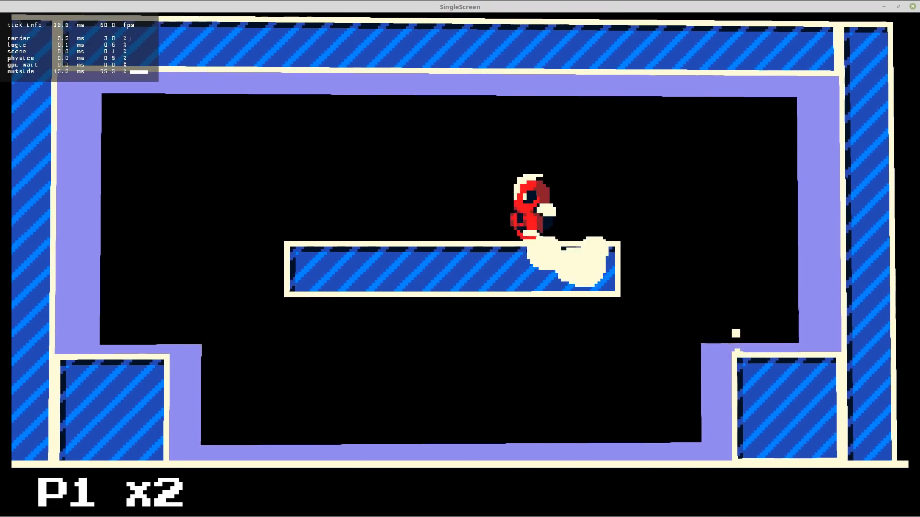
{"action": "key", "text": "space"}
{"action": "key", "text": "Right"}
{"action": "key", "text": "space"}
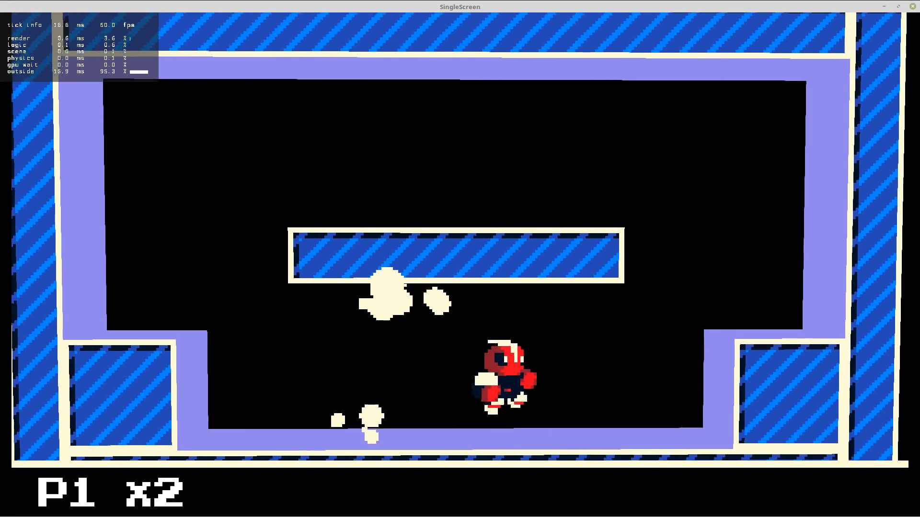
{"action": "key", "text": "space"}
{"action": "key", "text": "Left"}
{"action": "key", "text": "space"}
{"action": "key", "text": "space"}
{"action": "key", "text": "Left"}
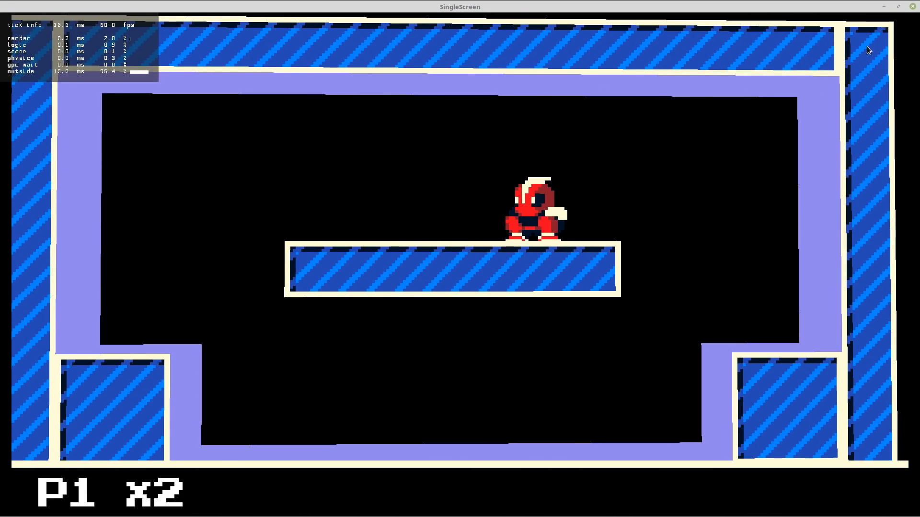
{"action": "left_click", "coordinate": [911, 8]}
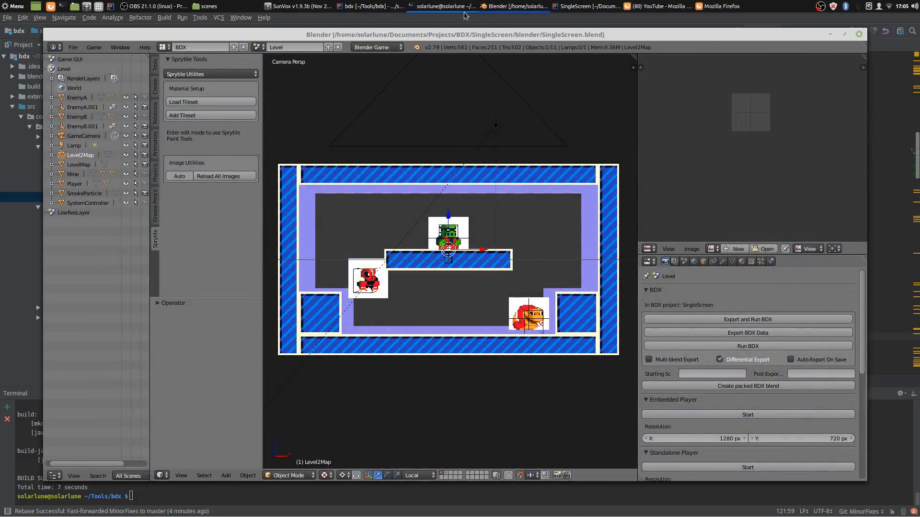
- Switch to the bdx project in IntelliJ IDEA and locate the changed gamepad condition in InputMaps.java
{"action": "left_click", "coordinate": [442, 11]}
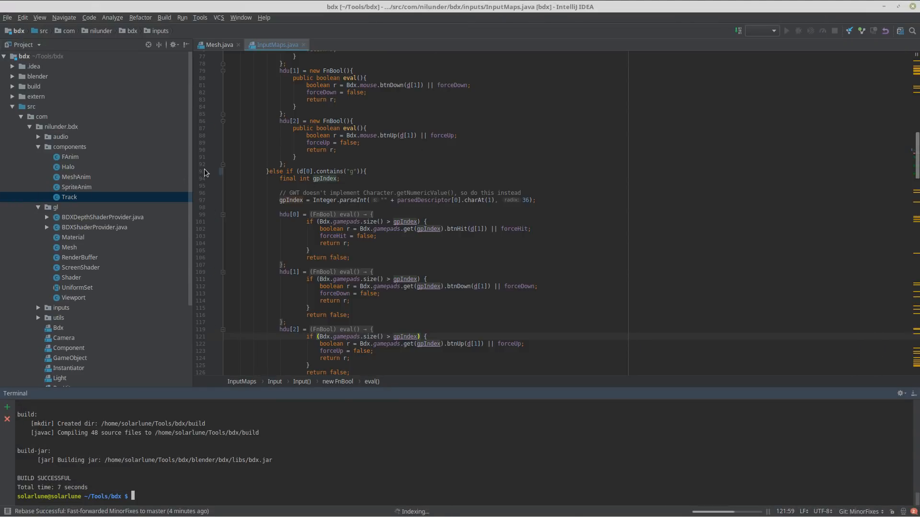
{"action": "left_click", "coordinate": [223, 172]}
{"action": "left_click", "coordinate": [305, 236]}
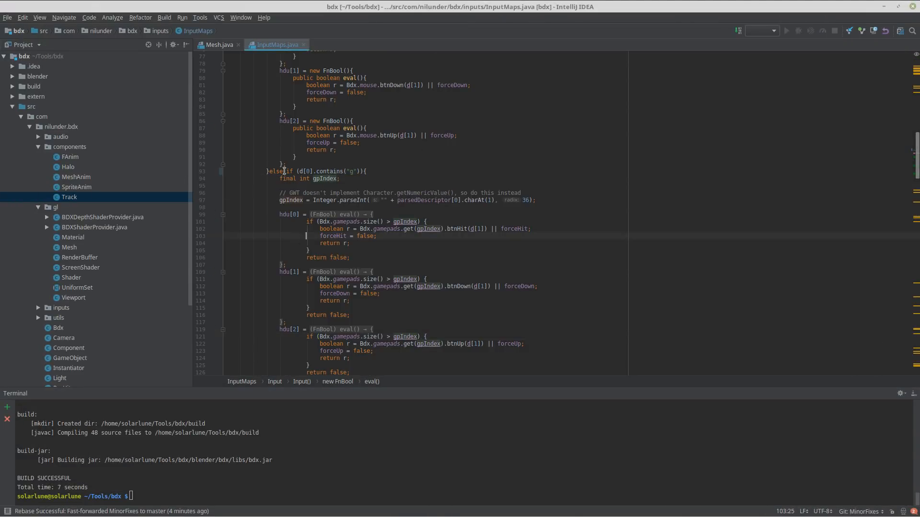
{"action": "left_click", "coordinate": [303, 171]}
{"action": "key", "text": "Up"}
{"action": "key", "text": "Up"}
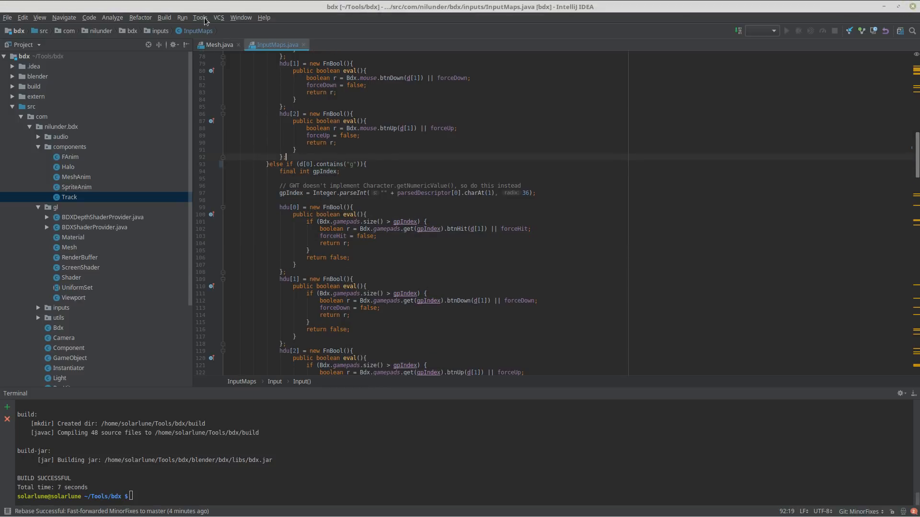
{"action": "left_click", "coordinate": [222, 20]}
{"action": "left_click", "coordinate": [445, 197]}
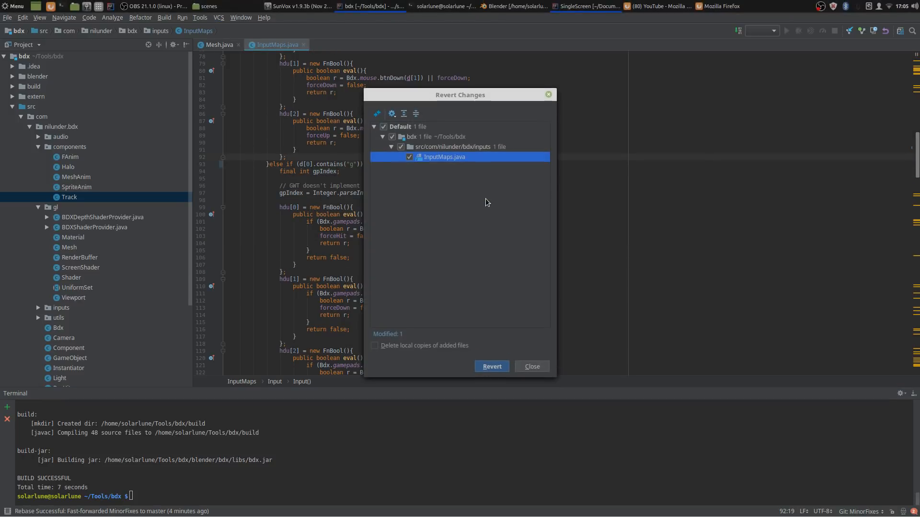
{"action": "left_click", "coordinate": [529, 370]}
{"action": "left_click", "coordinate": [218, 17]}
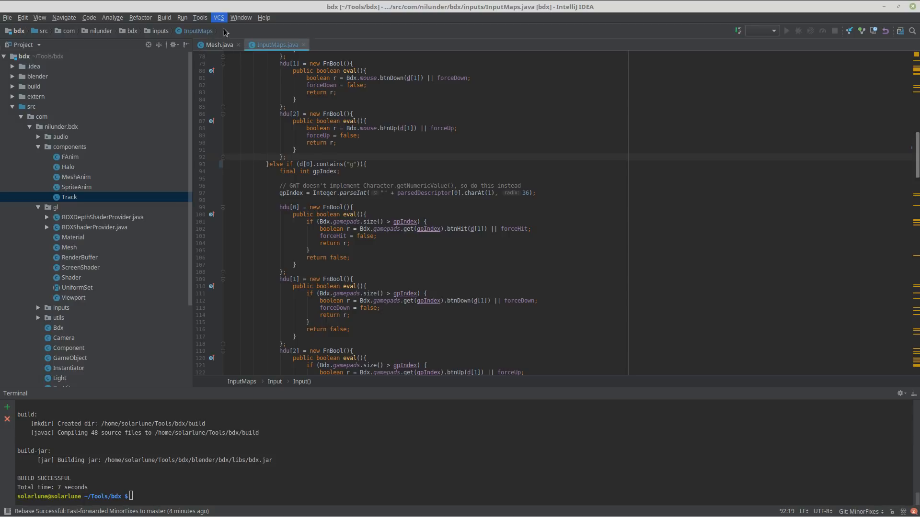
{"action": "left_click", "coordinate": [440, 203]}
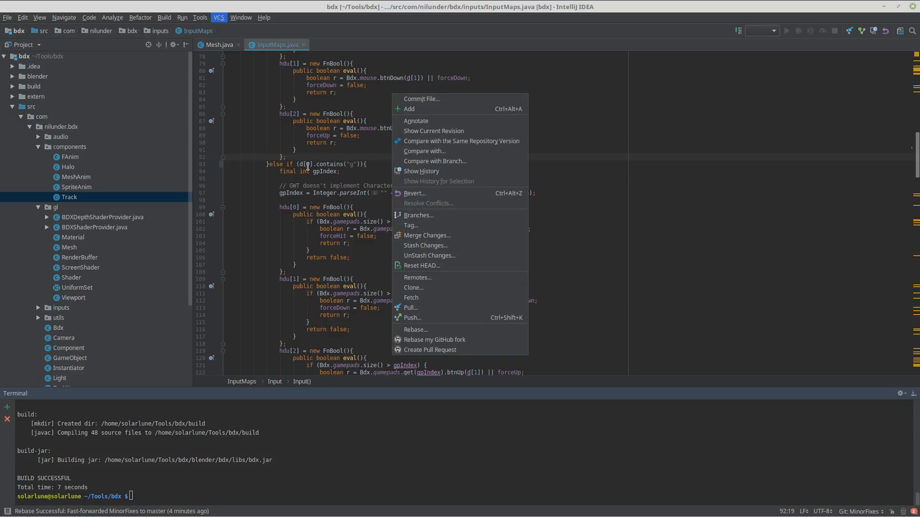
{"action": "left_click", "coordinate": [300, 171]}
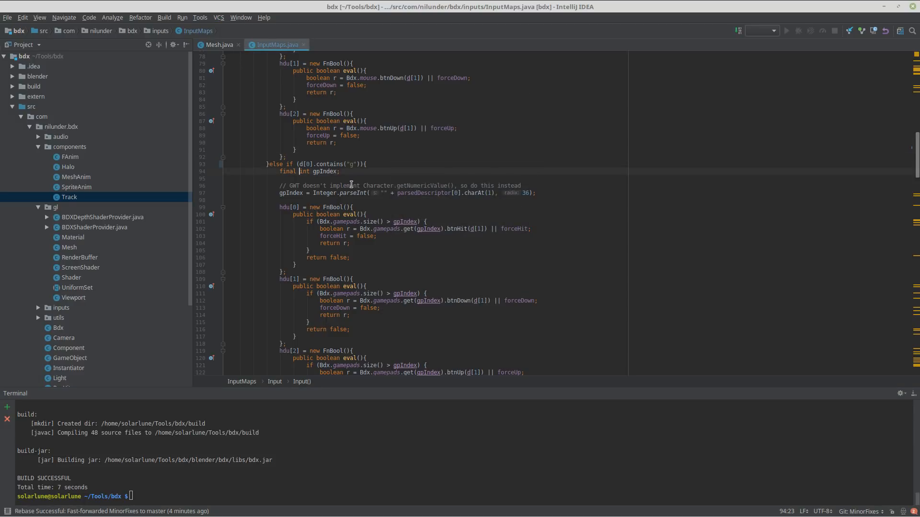
- Draft a commit of InputMaps.java with the message "Roll-back regex parse."
{"action": "key", "text": "ctrl+k"}
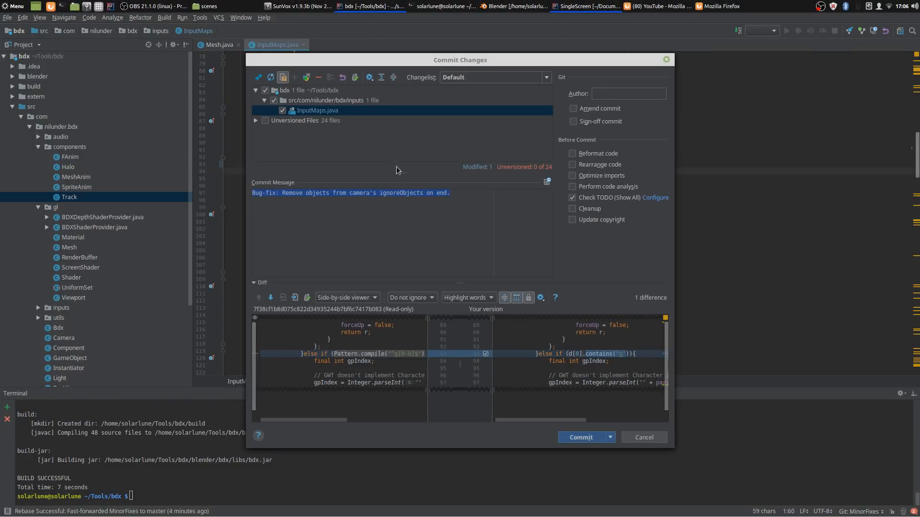
{"action": "type", "text": "Roll-back regex parse."}
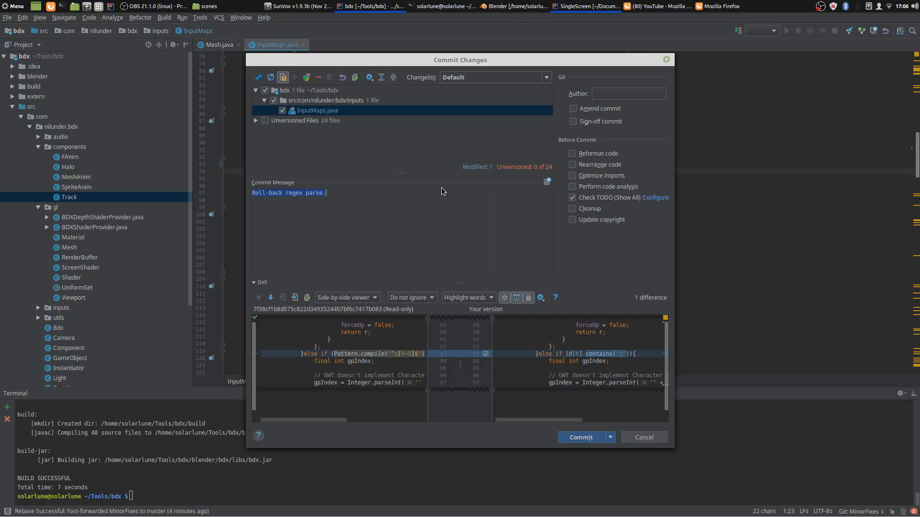
{"action": "key", "text": "ctrl+Return"}
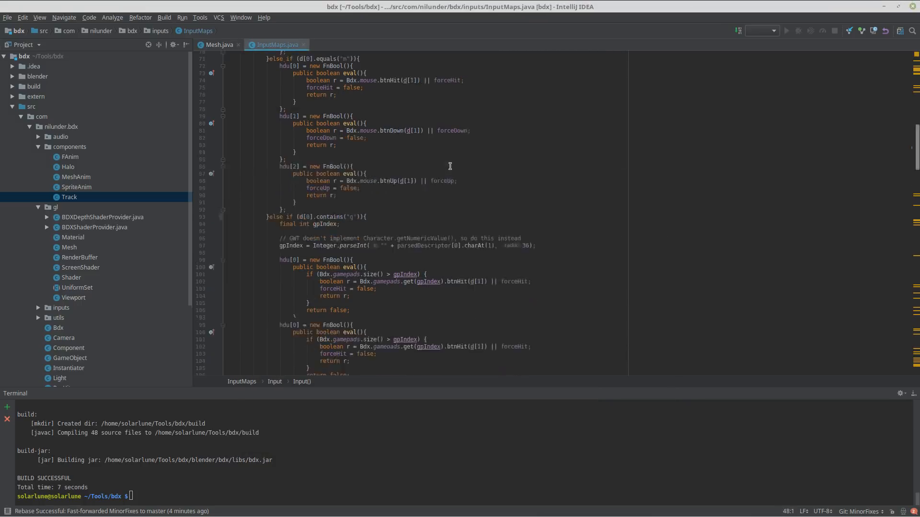
- Delete the unused java.util.regex.Pattern import from the start of InputMaps.java
{"action": "left_click", "coordinate": [223, 68]}
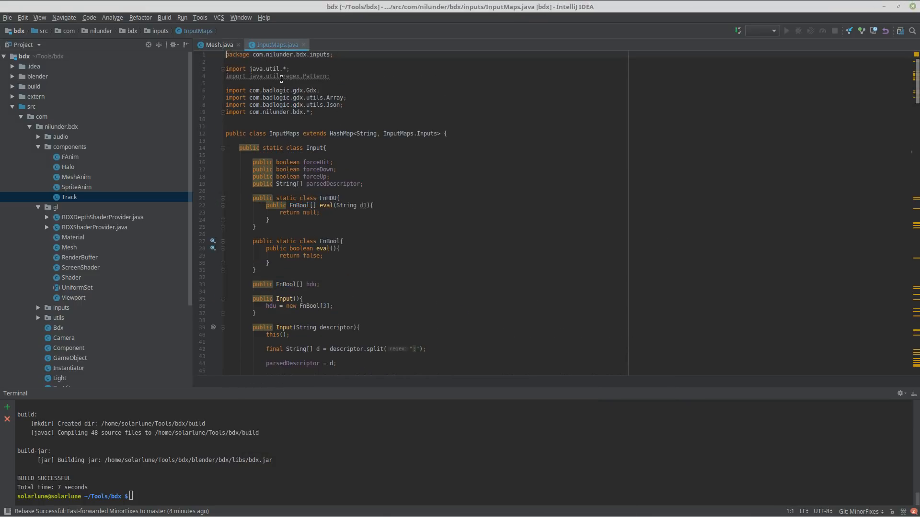
{"action": "triple_click", "coordinate": [282, 79]}
{"action": "key", "text": "BackSpace"}
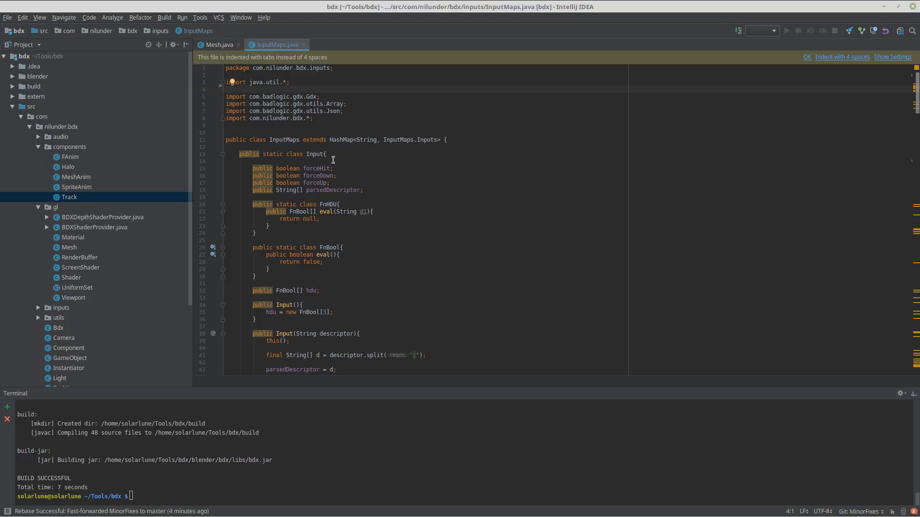
- Reopen the InputMaps.java commit with the message "Roll-back regex parse." and compare the old and new gamepad conditions in its diff
{"action": "key", "text": "ctrl+k"}
{"action": "type", "text": "Roll-back regex parse."}
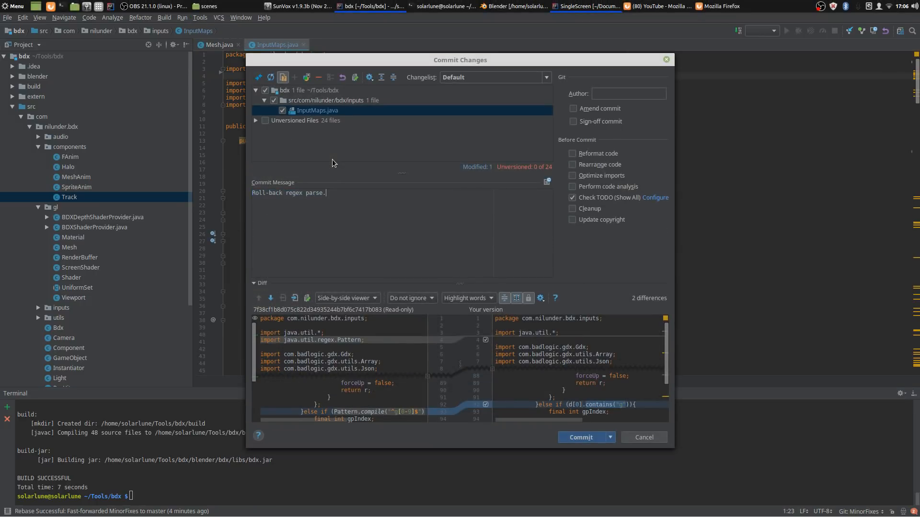
{"action": "scroll", "coordinate": [445, 356], "scroll_direction": "down", "scroll_amount": 3}
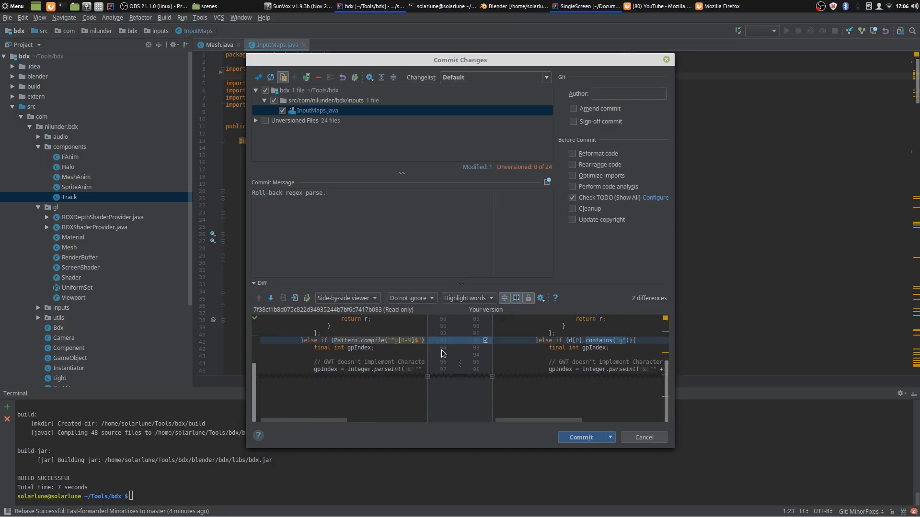
{"action": "triple_click", "coordinate": [367, 342]}
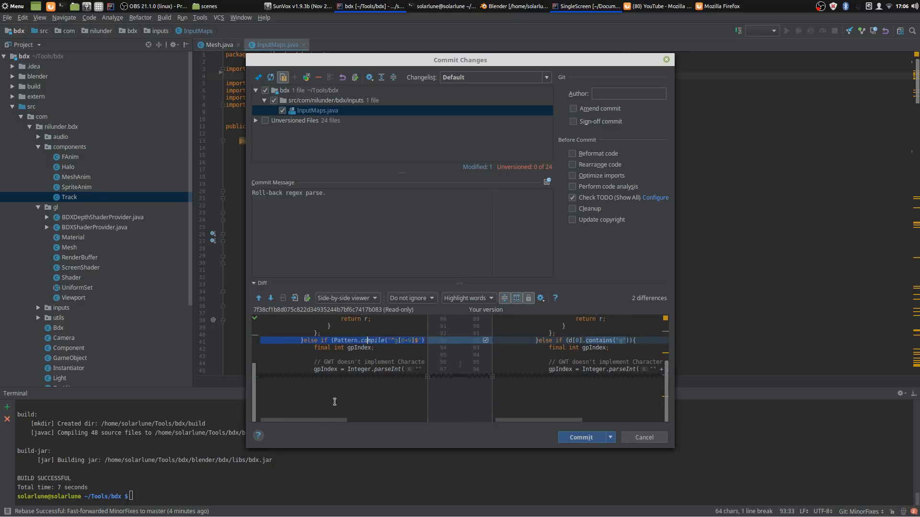
{"action": "left_click_drag", "start_coordinate": [335, 420], "coordinate": [352, 423]}
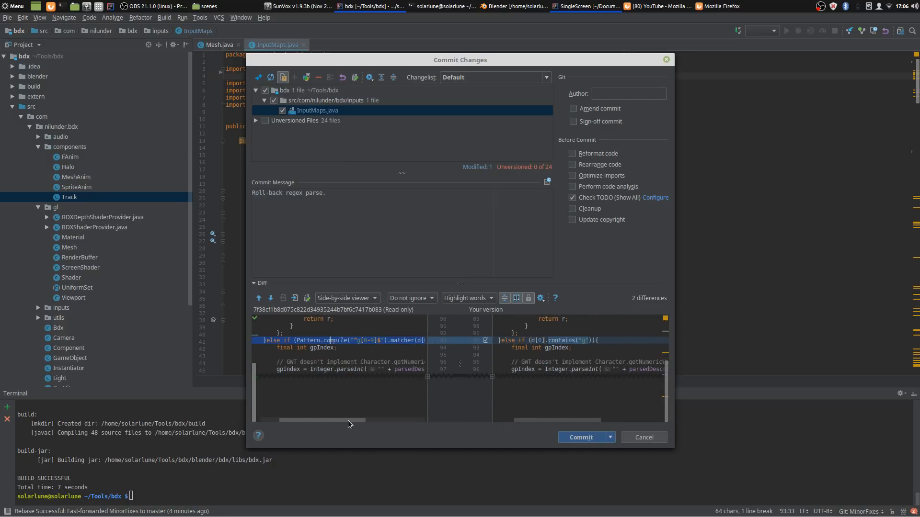
{"action": "left_click", "coordinate": [551, 347]}
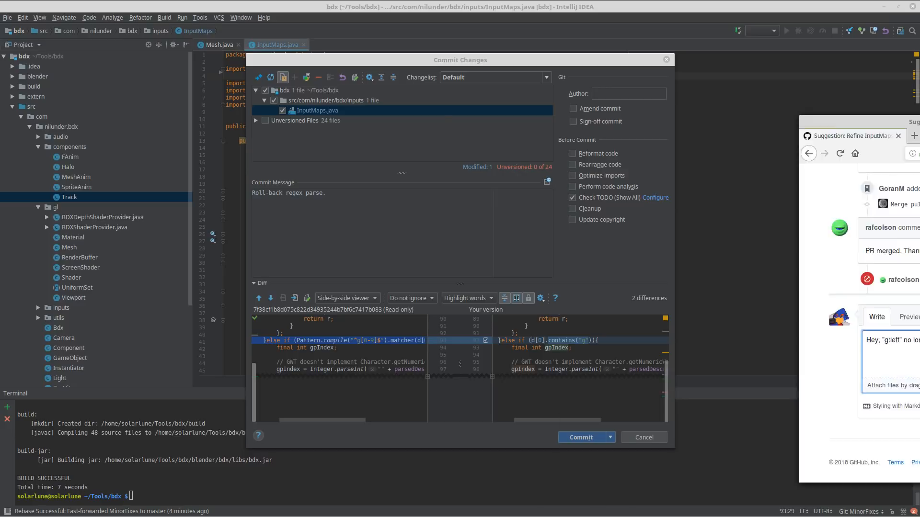
- Switch to the maximized Firefox window and read through GitHub issue #1019 on refining the InputMaps gamepad descriptor search
{"action": "left_click_drag", "start_coordinate": [919, 106], "coordinate": [644, 107]}
{"action": "double_click", "coordinate": [644, 108]}
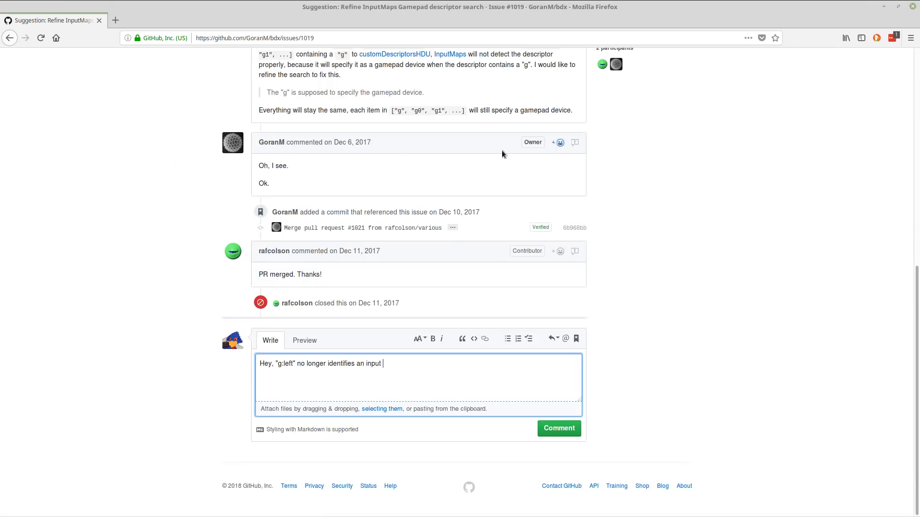
{"action": "scroll", "coordinate": [309, 226], "scroll_direction": "up", "scroll_amount": 15}
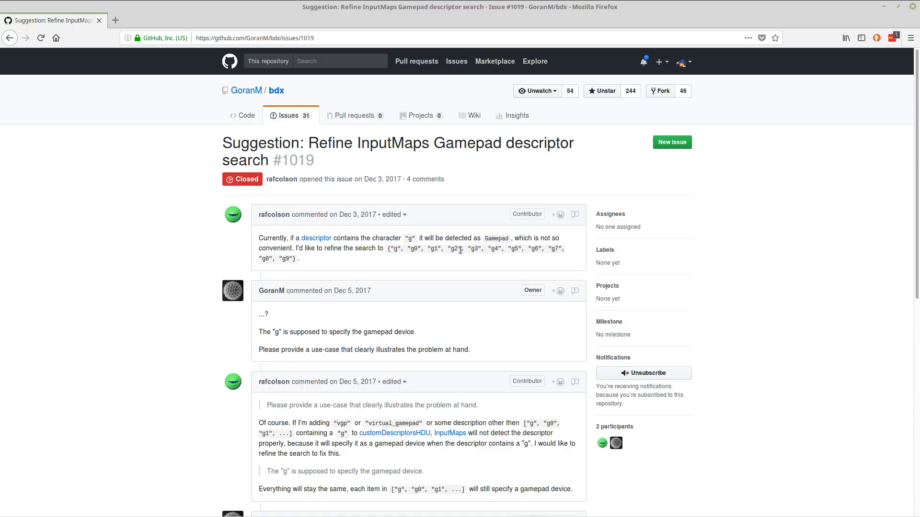
{"action": "scroll", "coordinate": [458, 251], "scroll_direction": "down", "scroll_amount": 3}
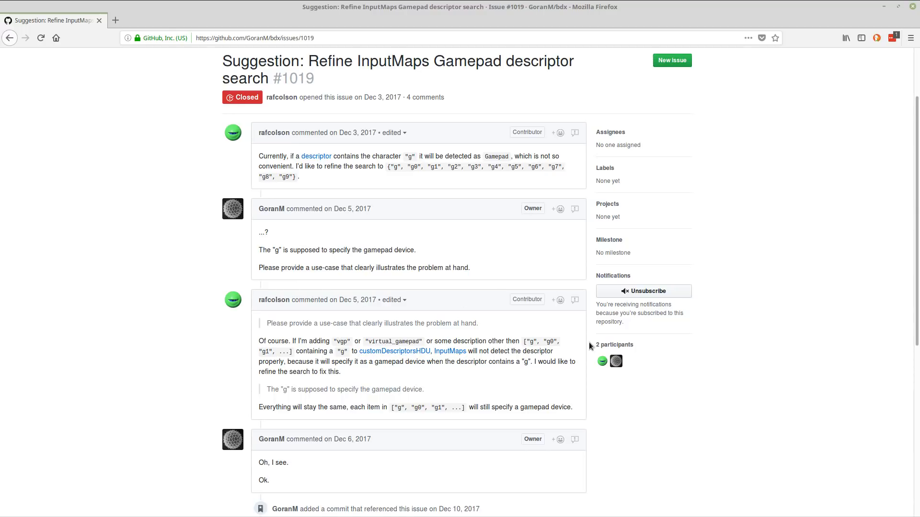
{"action": "scroll", "coordinate": [341, 326], "scroll_direction": "down", "scroll_amount": 3}
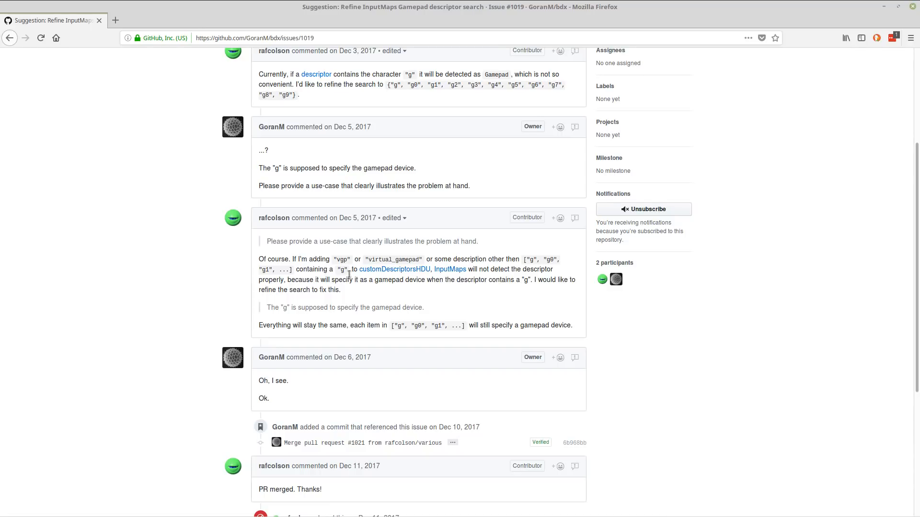
{"action": "scroll", "coordinate": [266, 205], "scroll_direction": "down", "scroll_amount": 5}
{"action": "scroll", "coordinate": [266, 205], "scroll_direction": "down", "scroll_amount": 4}
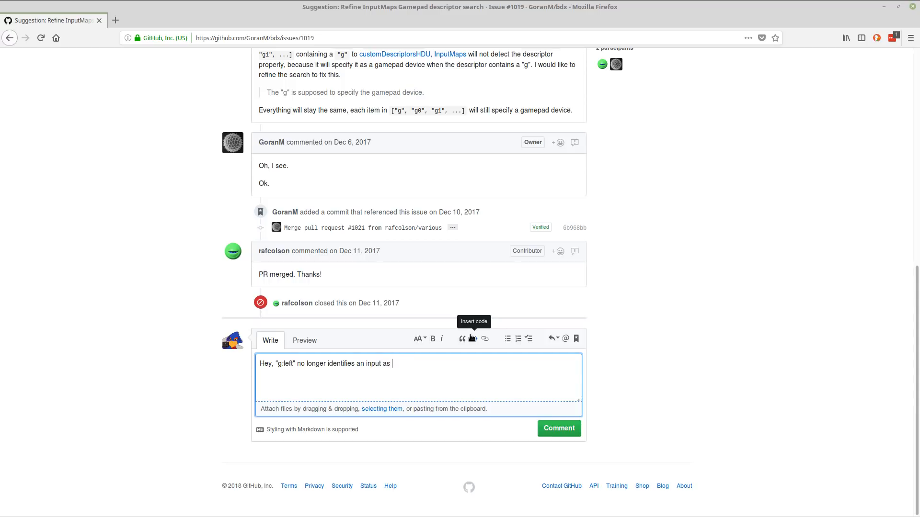
- Finish the issue comment with ""left" on the gamepad - you have to specify a number, which is incorrect." and post it
{"action": "type", "text": "\"left\" on the gamep[adad 0-yuop have t"}
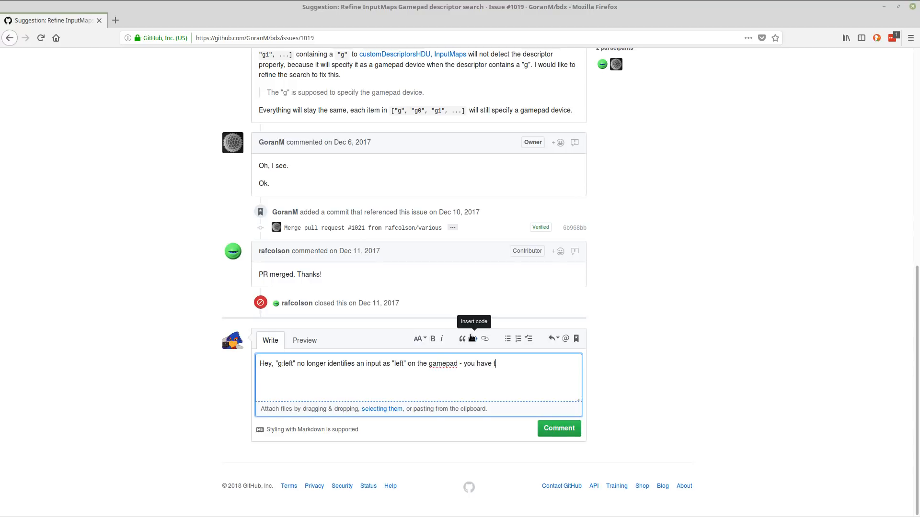
{"action": "type", "text": "o specify a number."}
{"action": "type", "text": " This should be resolve"}
{"action": "key", "text": "BackSpace"}
{"action": "key", "text": "BackSpace"}
{"action": "key", "text": "BackSpace"}
{"action": "key", "text": "BackSpace"}
{"action": "key", "text": "BackSpace"}
{"action": "key", "text": "BackSpace"}
{"action": "key", "text": "BackSpace"}
{"action": "key", "text": "BackSpace"}
{"action": "key", "text": "BackSpace"}
{"action": "key", "text": "BackSpace"}
{"action": "key", "text": "BackSpace"}
{"action": "key", "text": "BackSpace"}
{"action": "key", "text": "BackSpace"}
{"action": "key", "text": "BackSpace"}
{"action": "key", "text": "BackSpace"}
{"action": "key", "text": "BackSpace"}
{"action": "key", "text": "BackSpace"}
{"action": "key", "text": "BackSpace"}
{"action": "key", "text": "BackSpace"}
{"action": "key", "text": "BackSpace"}
{"action": "type", "text": ", which is incorrect."}
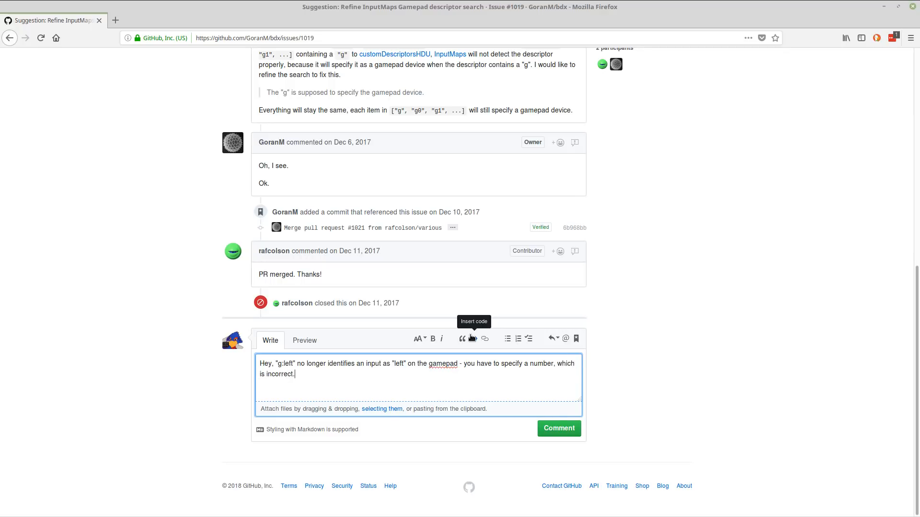
{"action": "left_click", "coordinate": [559, 428]}
- Switch back to IntelliJ IDEA, cancel the pending commit and inspect the gamepad condition in InputMaps.java
{"action": "key", "text": "alt+Tab"}
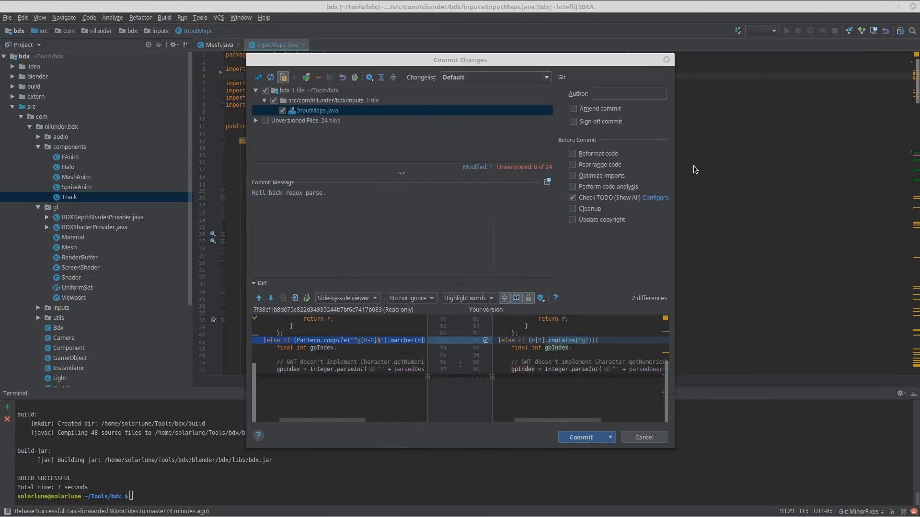
{"action": "left_click", "coordinate": [666, 60]}
{"action": "scroll", "coordinate": [358, 116], "scroll_direction": "down", "scroll_amount": 7}
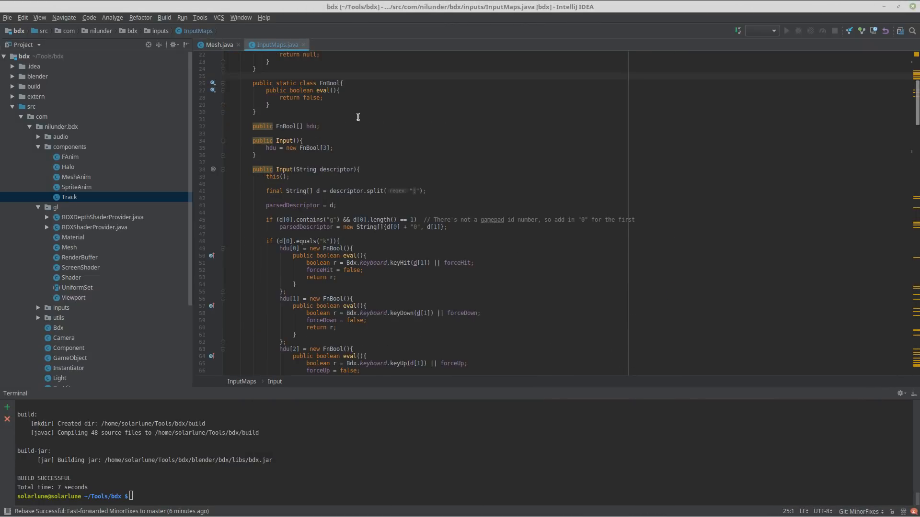
{"action": "scroll", "coordinate": [358, 117], "scroll_direction": "down", "scroll_amount": 14}
{"action": "mouse_move", "coordinate": [478, 3]}
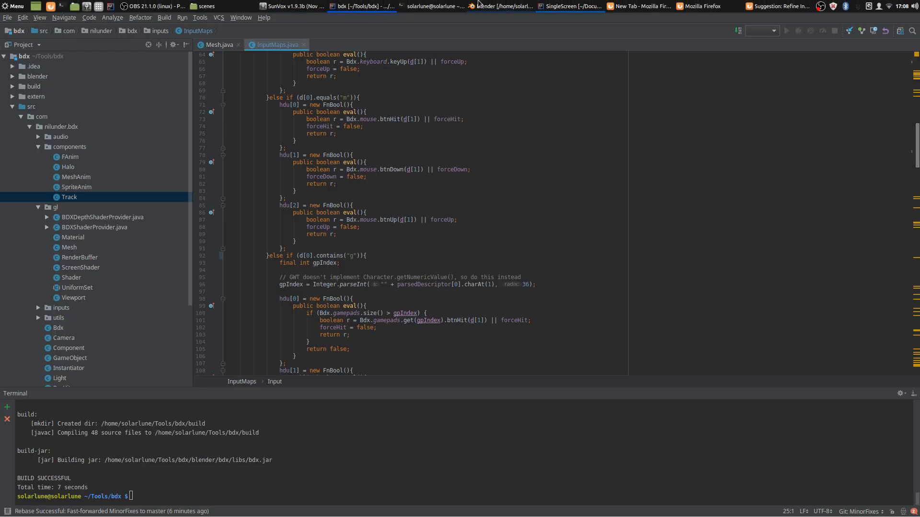
- Check the input mappings in SingleScreen's SystemController.java and return to the bdx project
{"action": "left_click", "coordinate": [570, 6]}
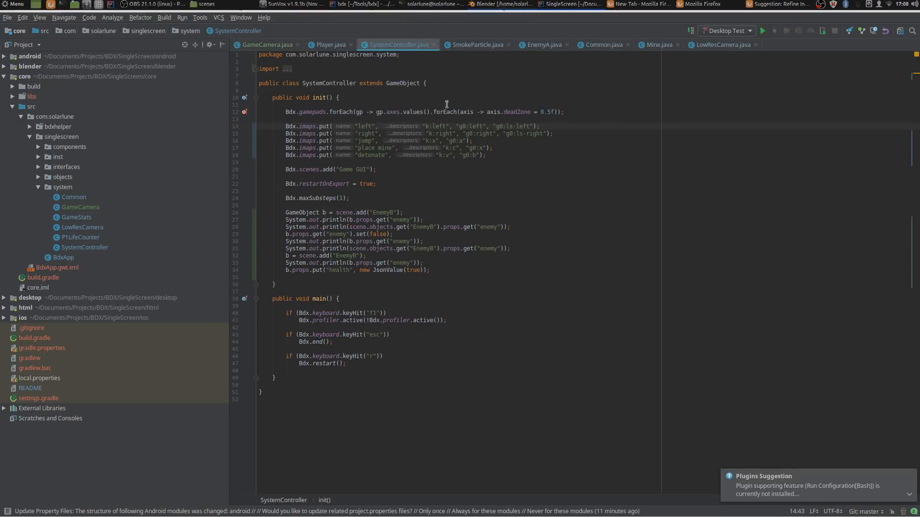
{"action": "left_click", "coordinate": [364, 3]}
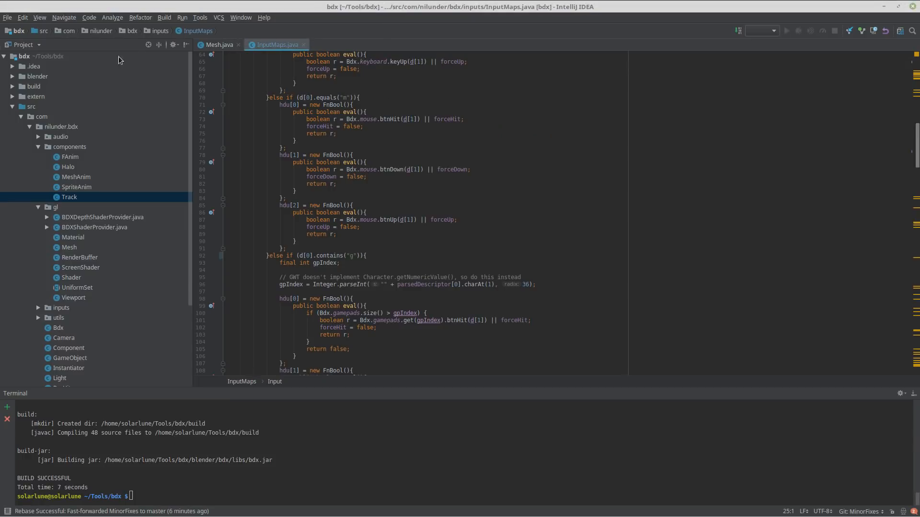
{"action": "left_click", "coordinate": [4, 20]}
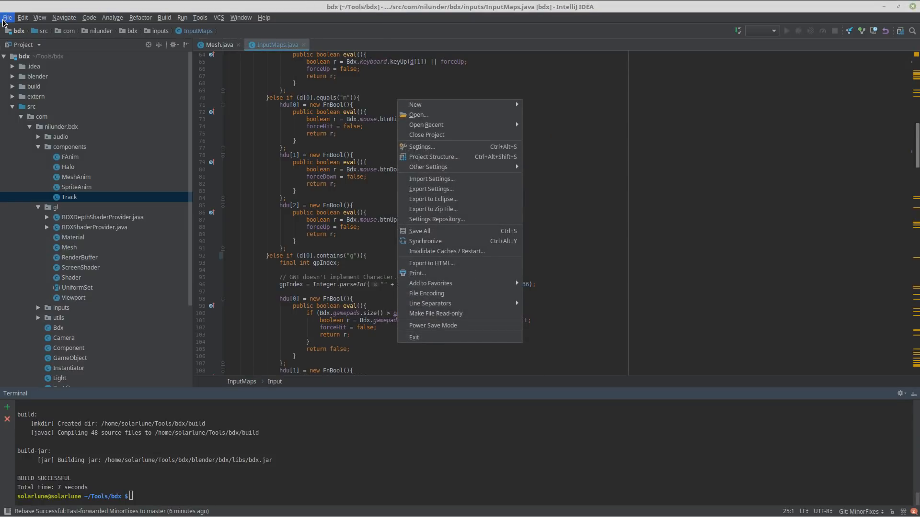
{"action": "left_click", "coordinate": [388, 178]}
{"action": "left_click", "coordinate": [388, 178]}
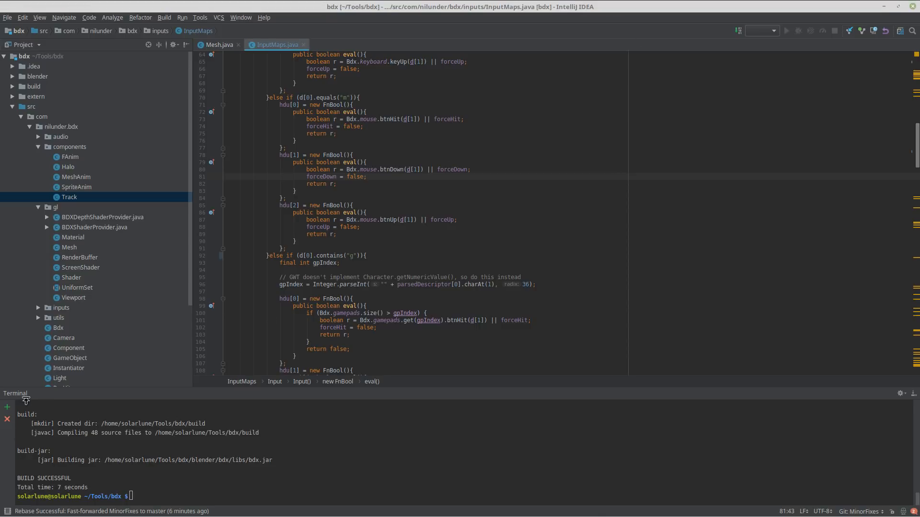
- Try to check out the local Armature branch with the InputMaps.java changes still uncommitted
{"action": "left_click", "coordinate": [860, 511]}
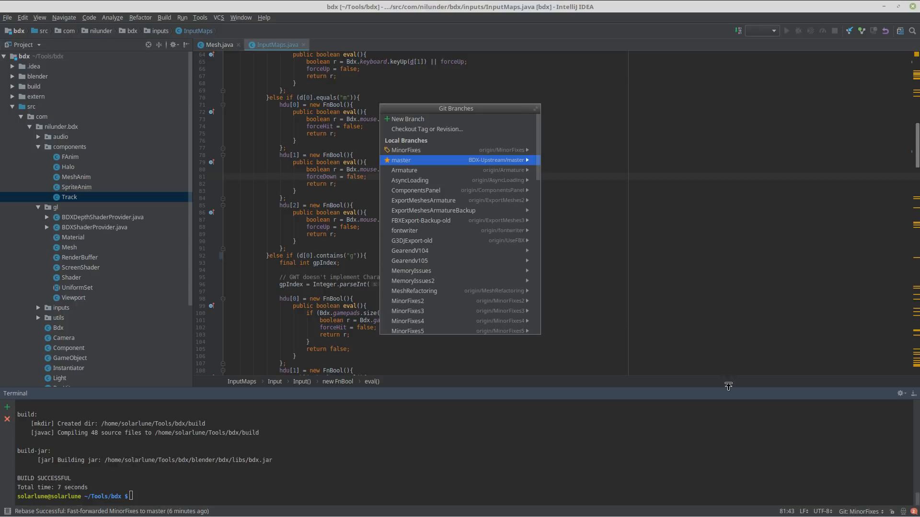
{"action": "left_click", "coordinate": [459, 171]}
{"action": "left_click", "coordinate": [438, 166]}
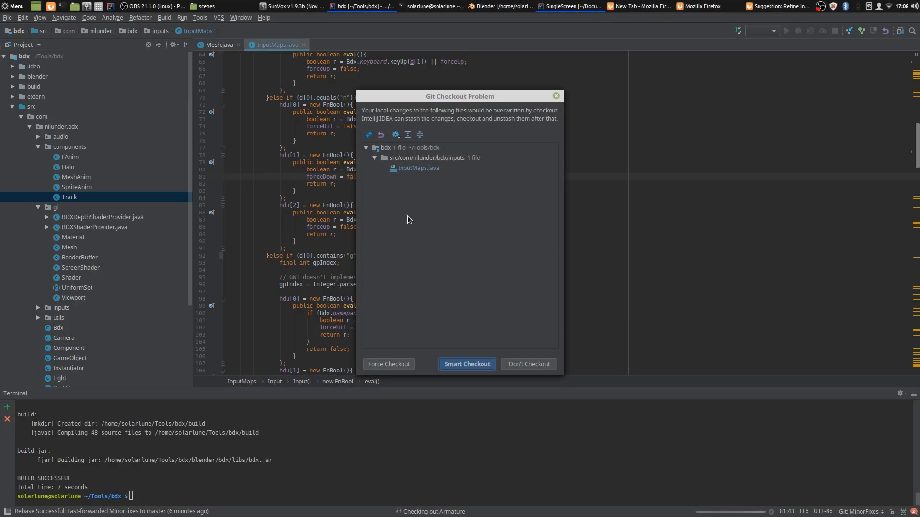
{"action": "left_click", "coordinate": [556, 96]}
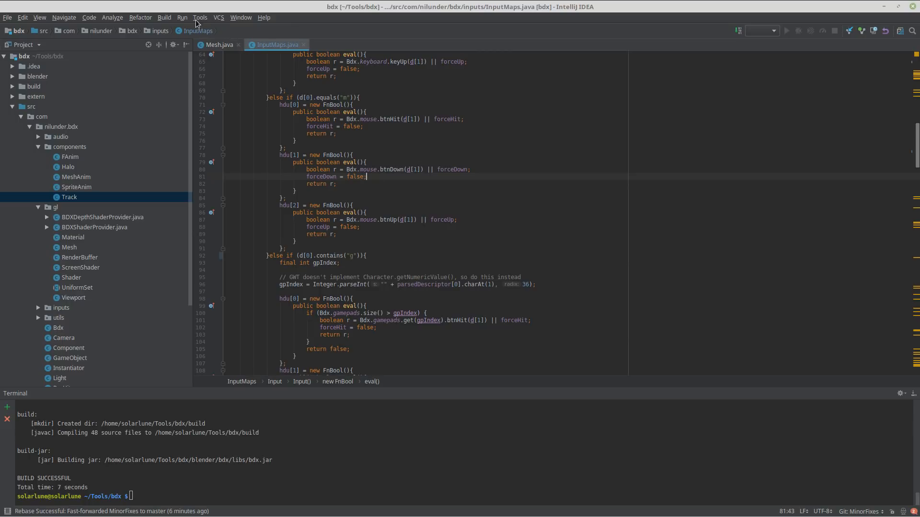
- Revert the local changes to InputMaps.java through Git
{"action": "left_click", "coordinate": [222, 19]}
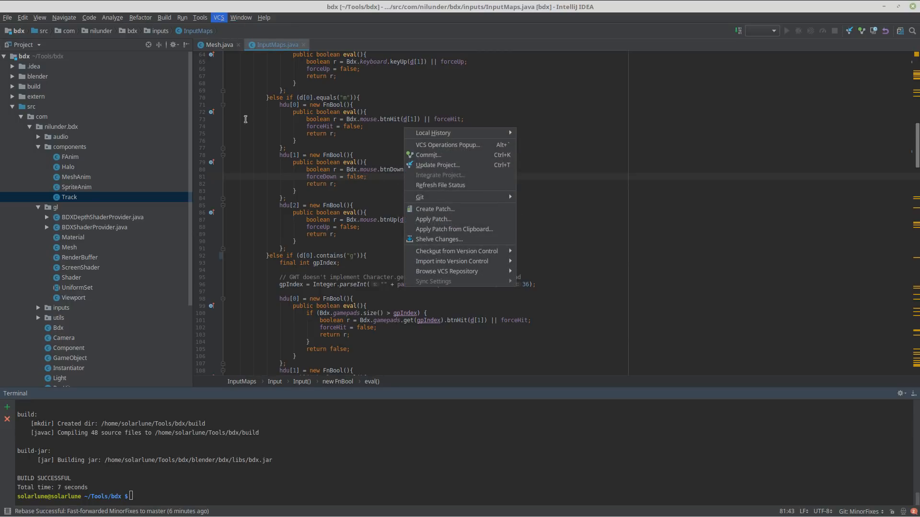
{"action": "left_click", "coordinate": [435, 190]}
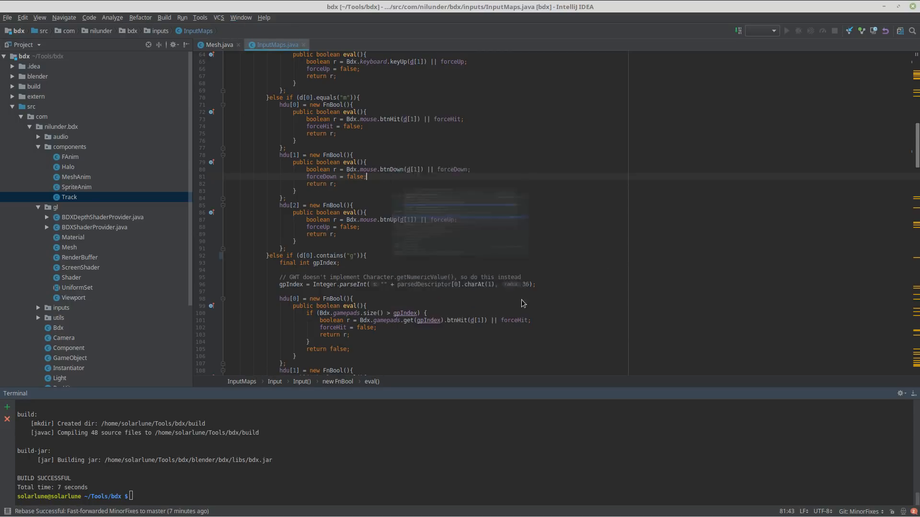
{"action": "left_click", "coordinate": [491, 366]}
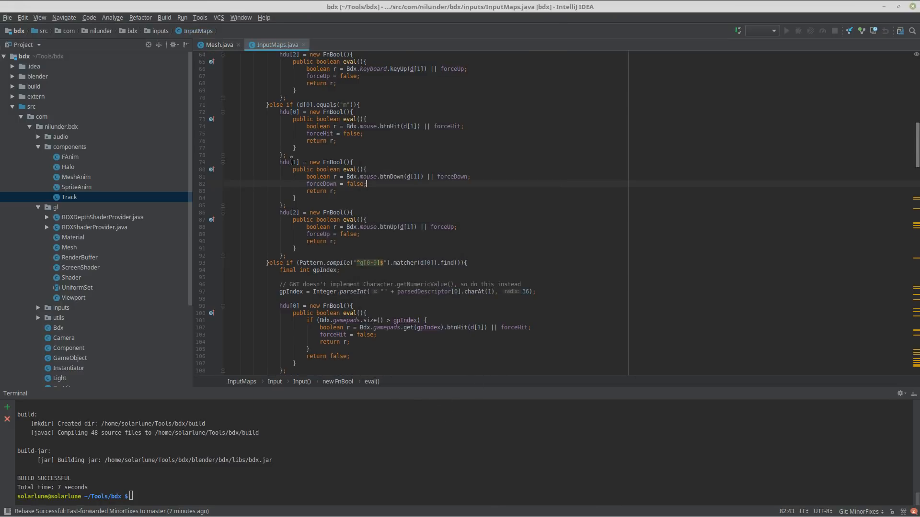
- Check out the local Armature branch of the bdx repository
{"action": "left_click", "coordinate": [859, 511]}
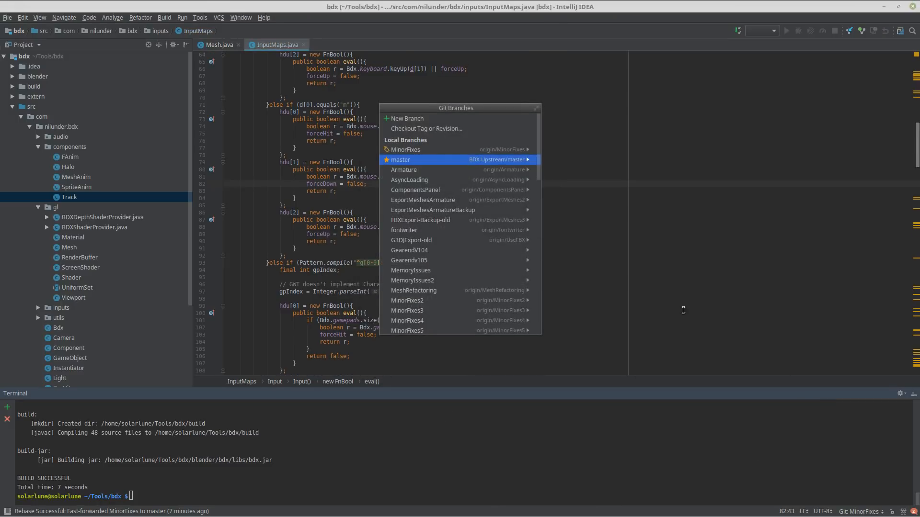
{"action": "mouse_move", "coordinate": [493, 171]}
{"action": "left_click", "coordinate": [433, 155]}
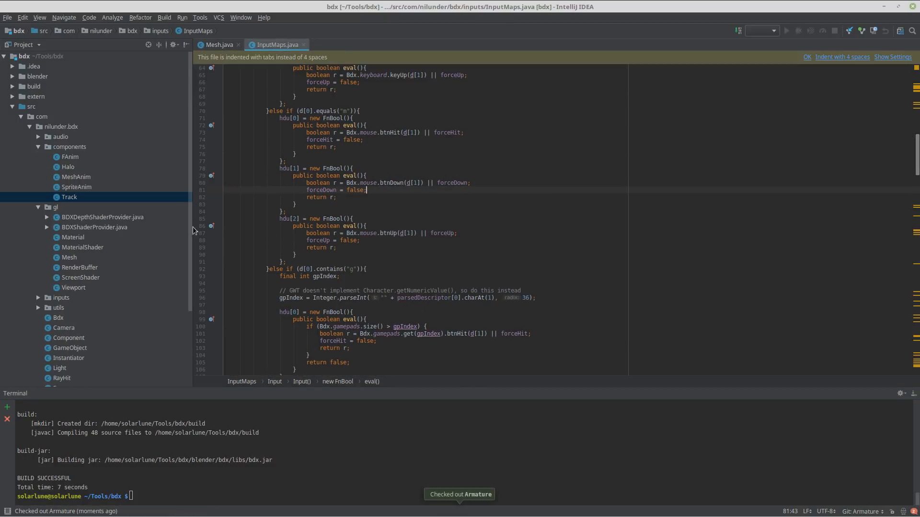
- Create a new Git branch named ArmatureWorking from the current Armature branch and check it out
{"action": "left_click", "coordinate": [856, 512]}
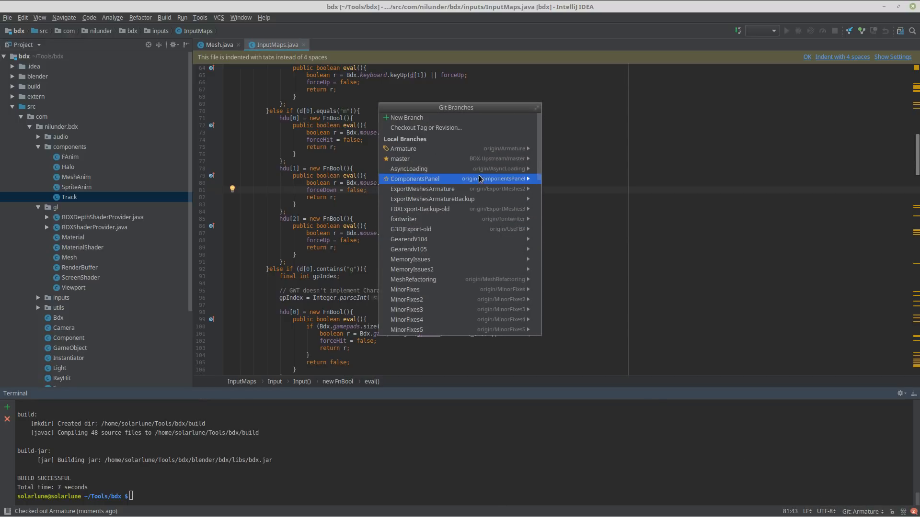
{"action": "left_click", "coordinate": [422, 117]}
{"action": "type", "text": "Armat"}
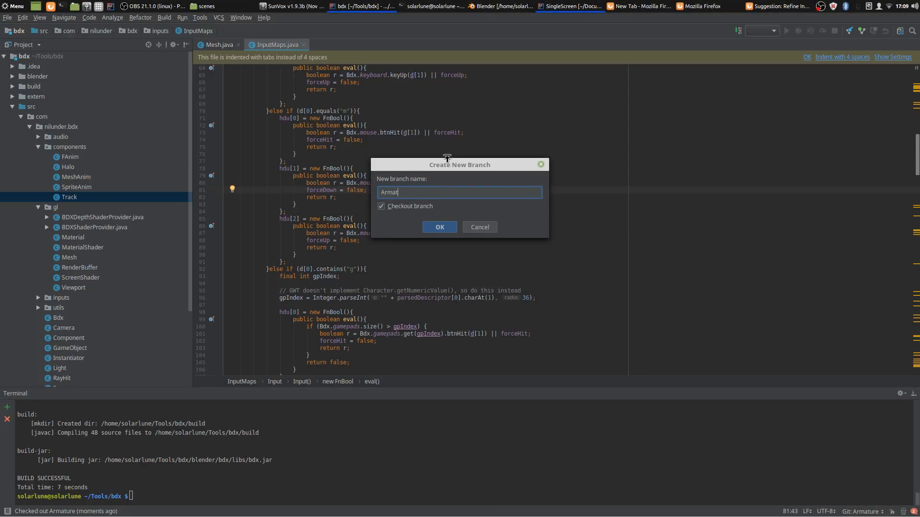
{"action": "type", "text": "ureWorking"}
{"action": "key", "text": "Return"}
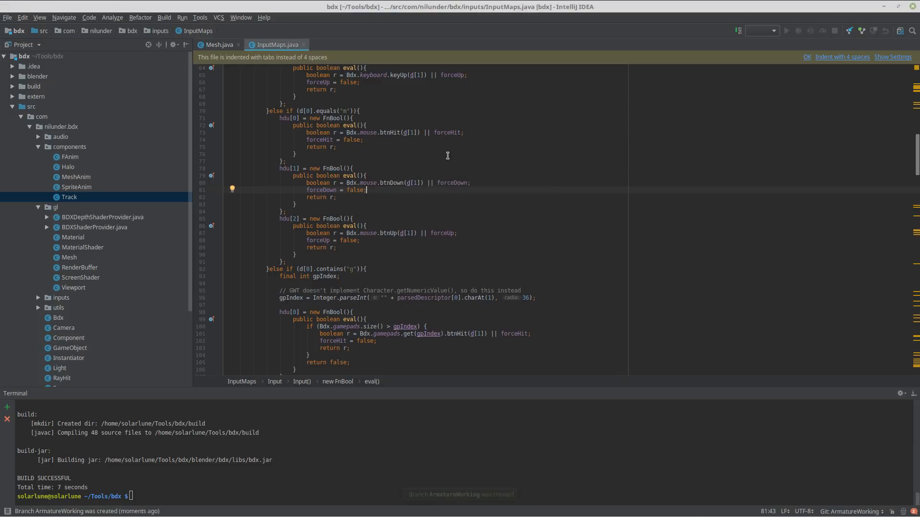
- Rebase the ArmatureWorking branch onto the local master branch, expanding the error notification and retrying the rebase
{"action": "left_click", "coordinate": [841, 512]}
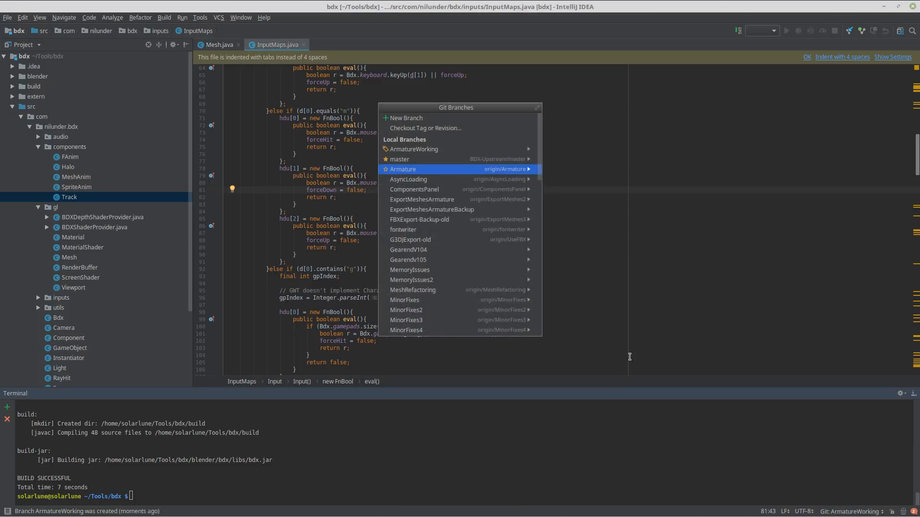
{"action": "scroll", "coordinate": [424, 165], "scroll_direction": "up", "scroll_amount": 2}
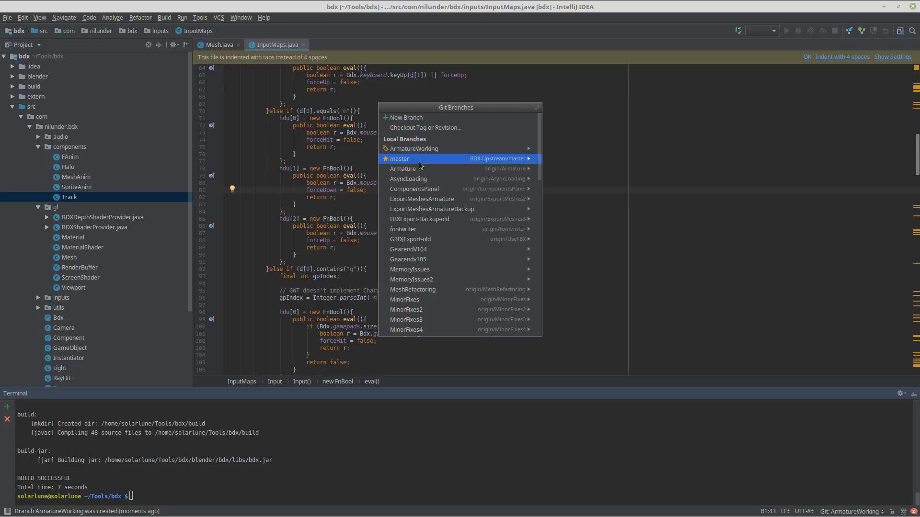
{"action": "left_click", "coordinate": [419, 161]}
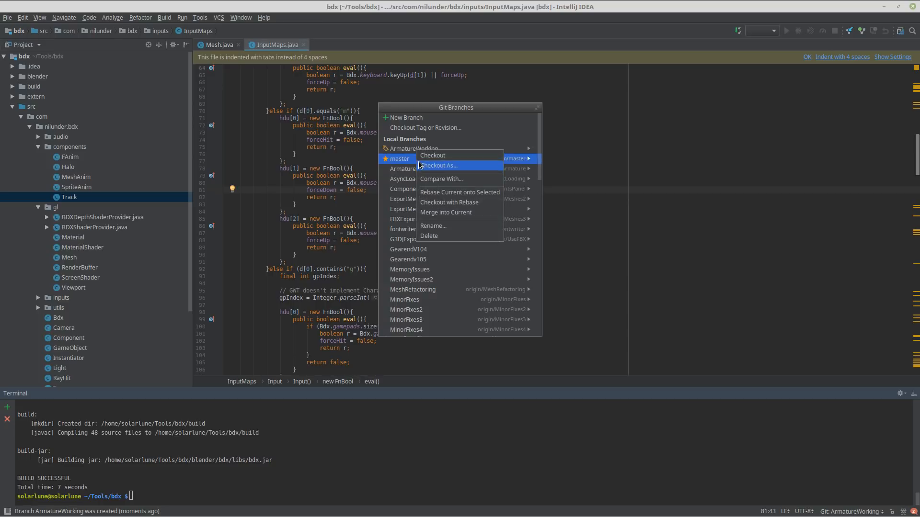
{"action": "left_click", "coordinate": [446, 192]}
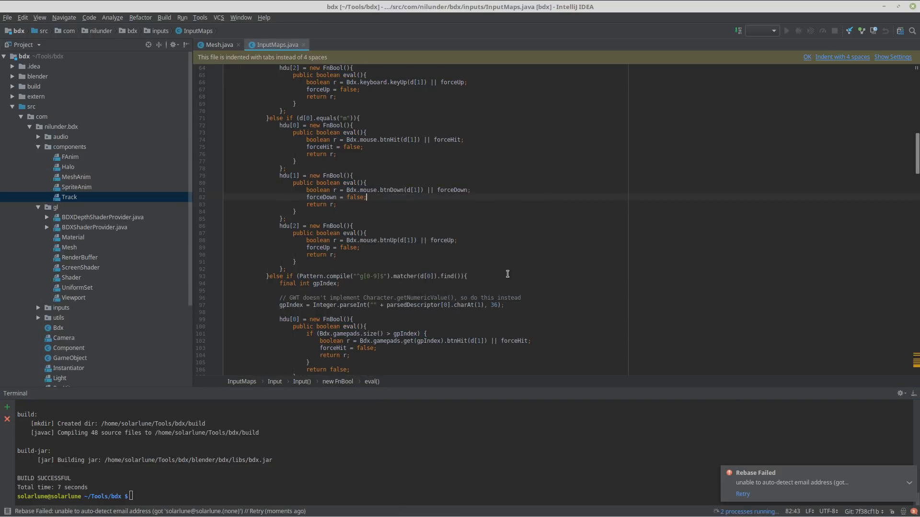
{"action": "left_click", "coordinate": [908, 483]}
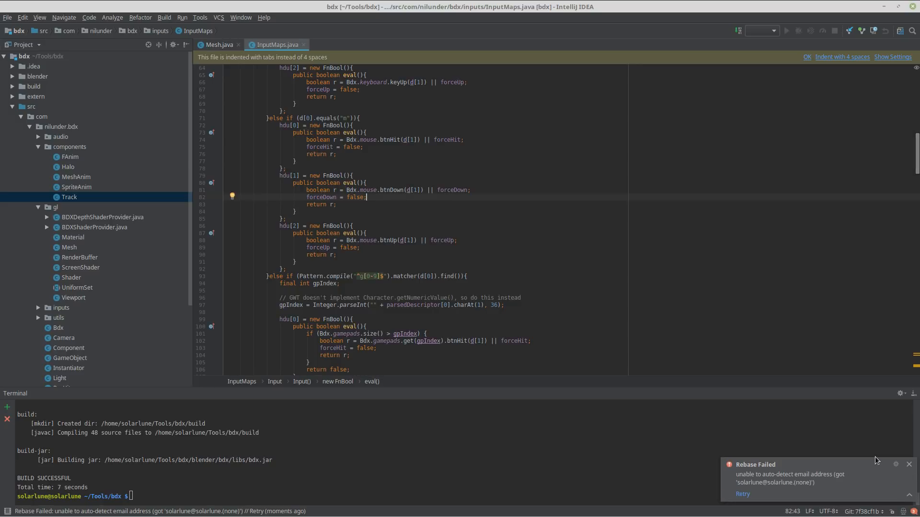
{"action": "left_click", "coordinate": [756, 496]}
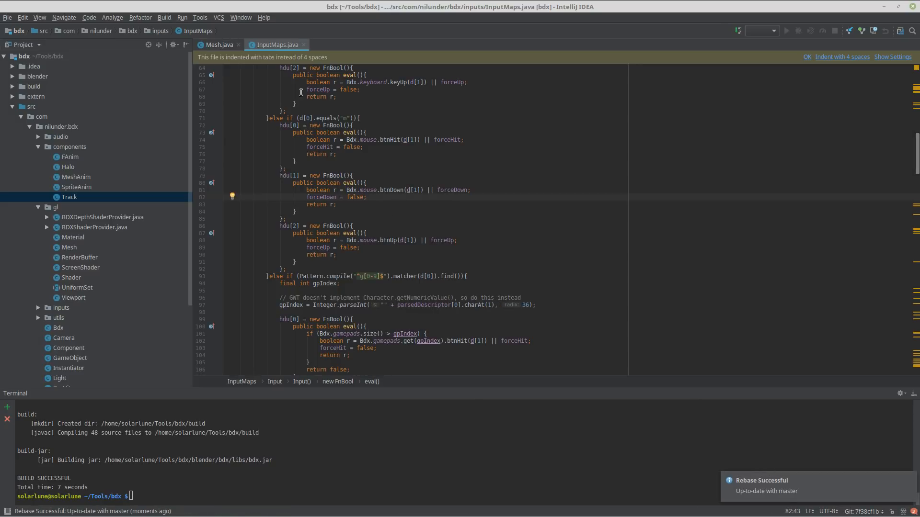
- Clean and rebuild the bdx engine from the terminal with "ant clean" followed by "ant"
{"action": "mouse_move", "coordinate": [572, 2]}
{"action": "left_click", "coordinate": [284, 424]}
{"action": "type", "text": "ant clean"}
{"action": "key", "text": "Return"}
{"action": "type", "text": "ant"}
{"action": "key", "text": "Return"}
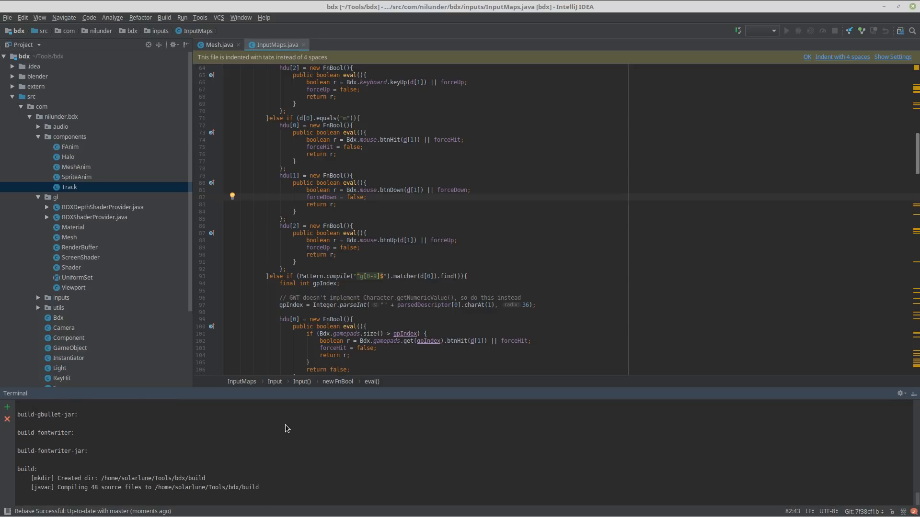
- Examine the descriptor parsing in InputMaps.java, from the Input constructor to the Pattern.compile condition that handles gamepad inputs
{"action": "mouse_move", "coordinate": [554, 1]}
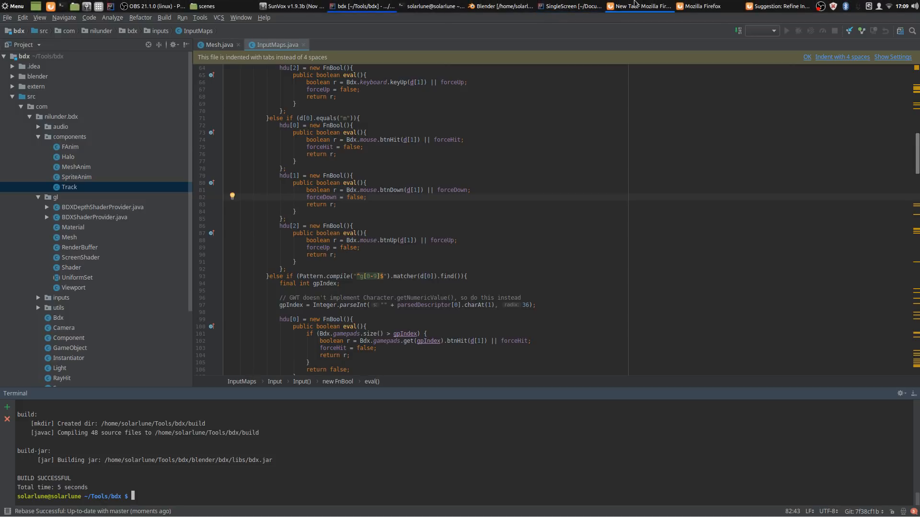
{"action": "left_click", "coordinate": [737, 2]}
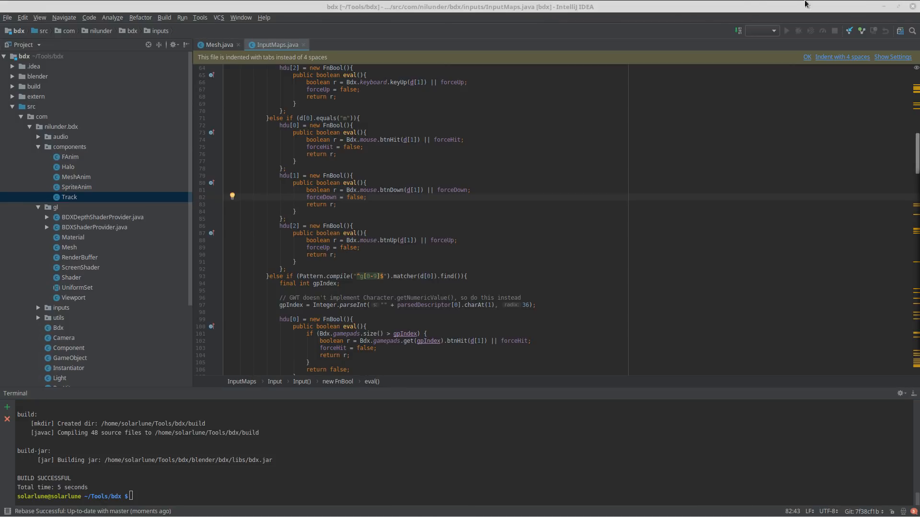
{"action": "left_click", "coordinate": [658, 4]}
{"action": "left_click", "coordinate": [488, 124]}
{"action": "scroll", "coordinate": [429, 138], "scroll_direction": "up", "scroll_amount": 18}
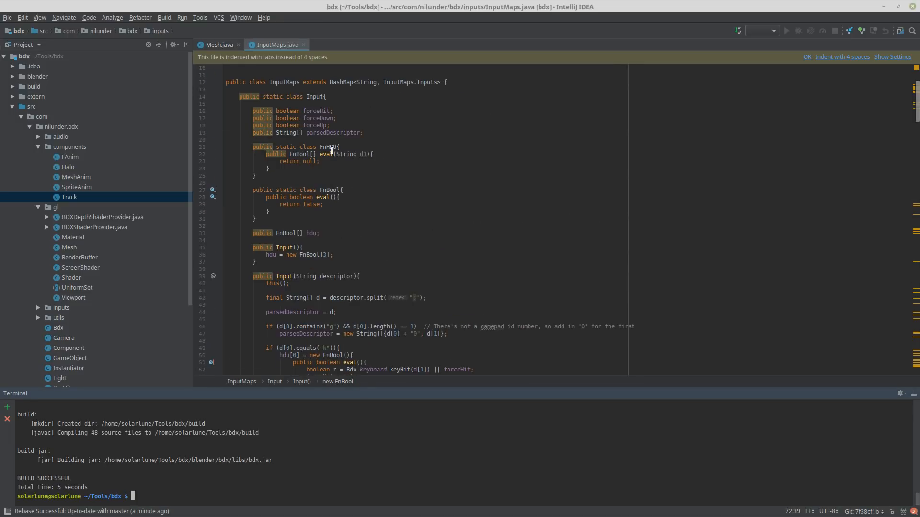
{"action": "scroll", "coordinate": [335, 191], "scroll_direction": "down", "scroll_amount": 11}
{"action": "scroll", "coordinate": [331, 177], "scroll_direction": "down", "scroll_amount": 11}
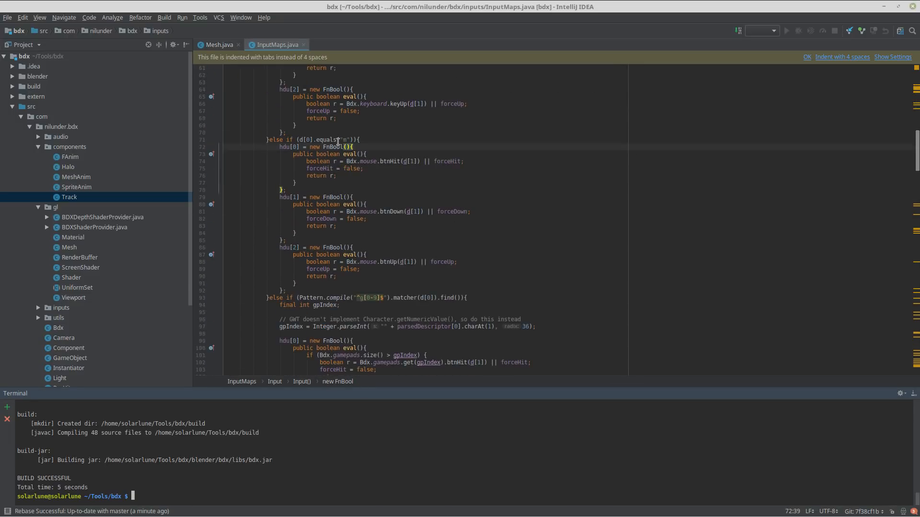
{"action": "triple_click", "coordinate": [336, 195]}
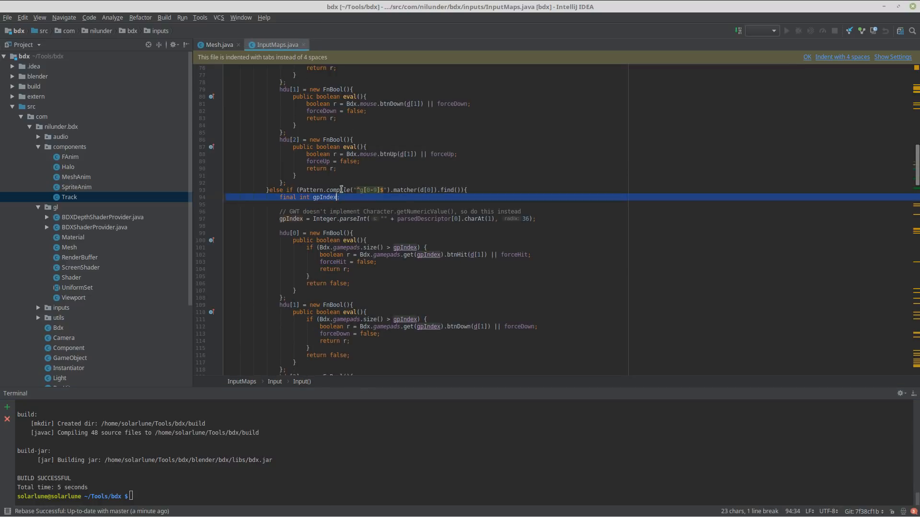
{"action": "scroll", "coordinate": [335, 195], "scroll_direction": "up", "scroll_amount": 4}
{"action": "triple_click", "coordinate": [327, 282]}
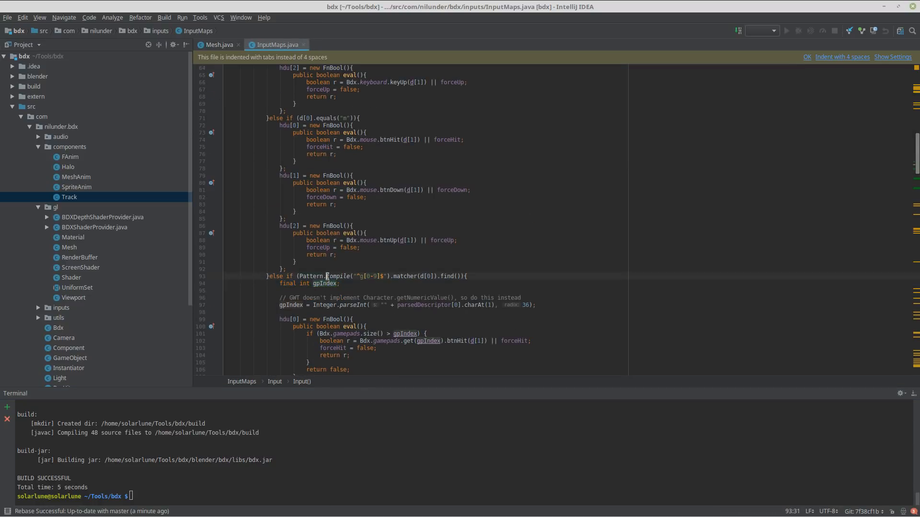
- Examine the gamepad descriptor pattern check and the neighbouring mouse input code in InputMaps.java
{"action": "triple_click", "coordinate": [327, 276]}
{"action": "left_click_drag", "start_coordinate": [299, 276], "coordinate": [460, 277]}
{"action": "left_click", "coordinate": [457, 263]}
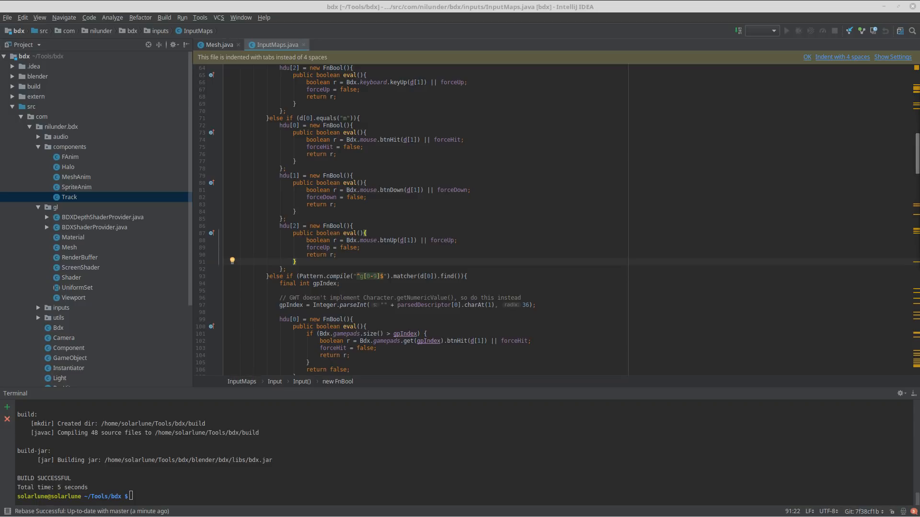
{"action": "left_click", "coordinate": [538, 219]}
{"action": "scroll", "coordinate": [434, 211], "scroll_direction": "down", "scroll_amount": 2}
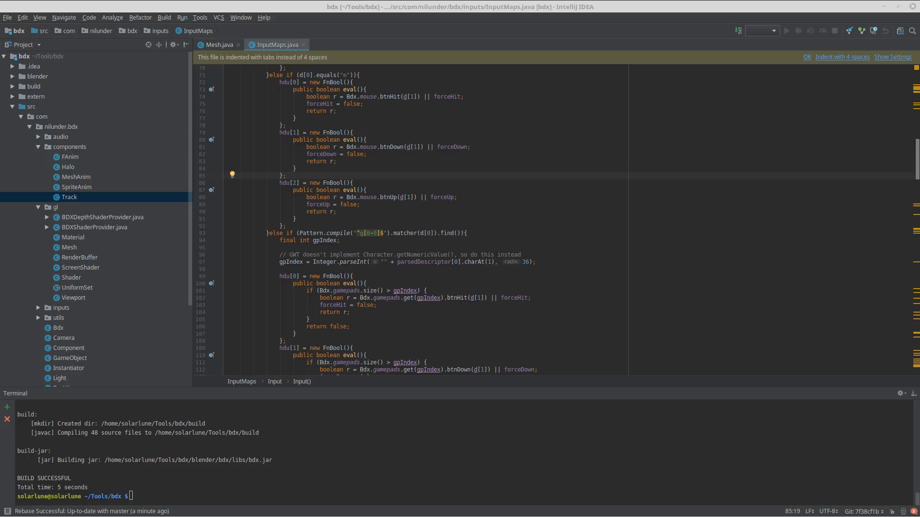
{"action": "left_click", "coordinate": [502, 211]}
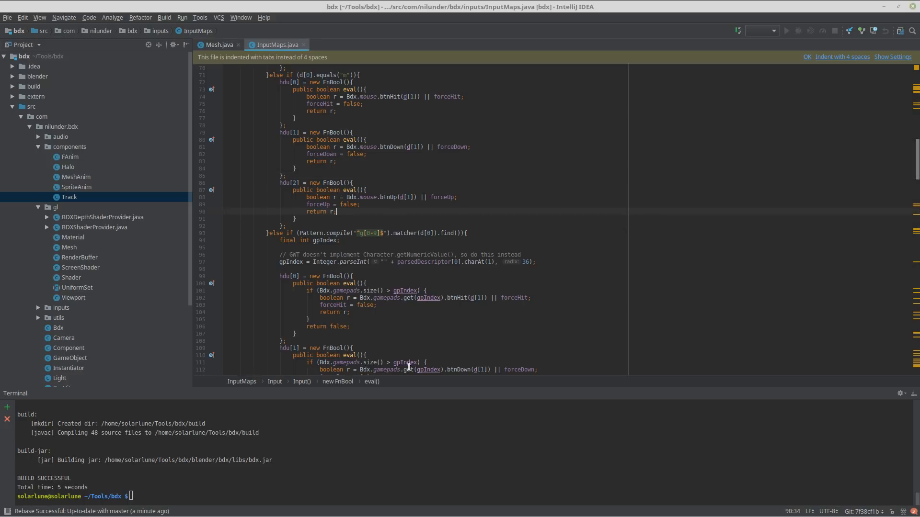
- Close the open Blender session and restart Blender from the terminal with ./blender
{"action": "left_click", "coordinate": [517, 6]}
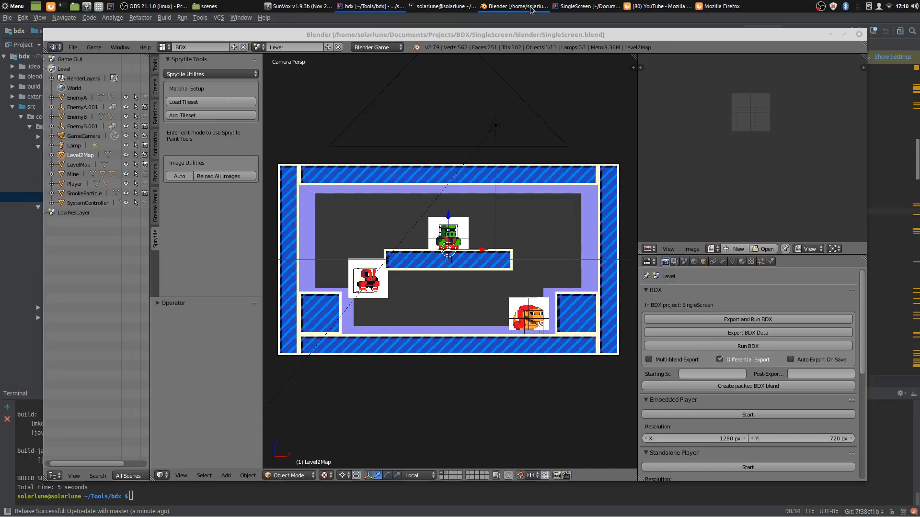
{"action": "left_click", "coordinate": [531, 8]}
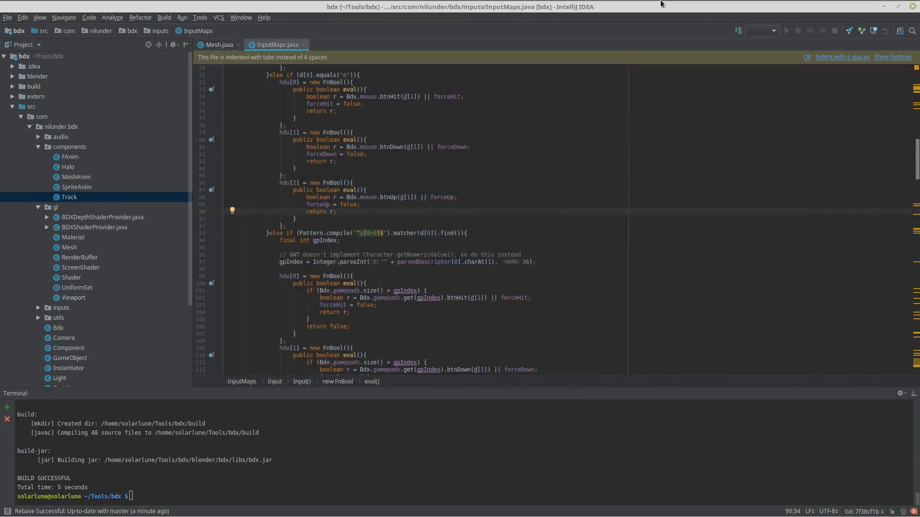
{"action": "mouse_move", "coordinate": [661, 3]}
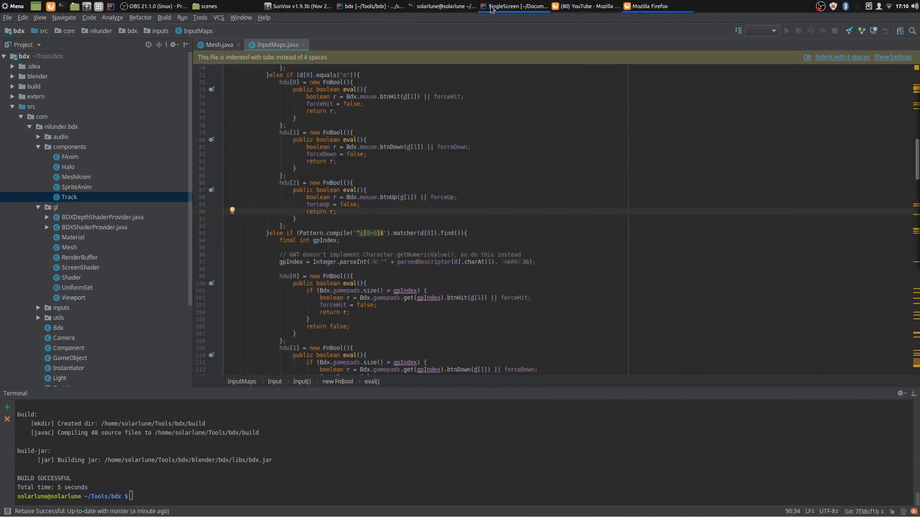
{"action": "left_click", "coordinate": [440, 6]}
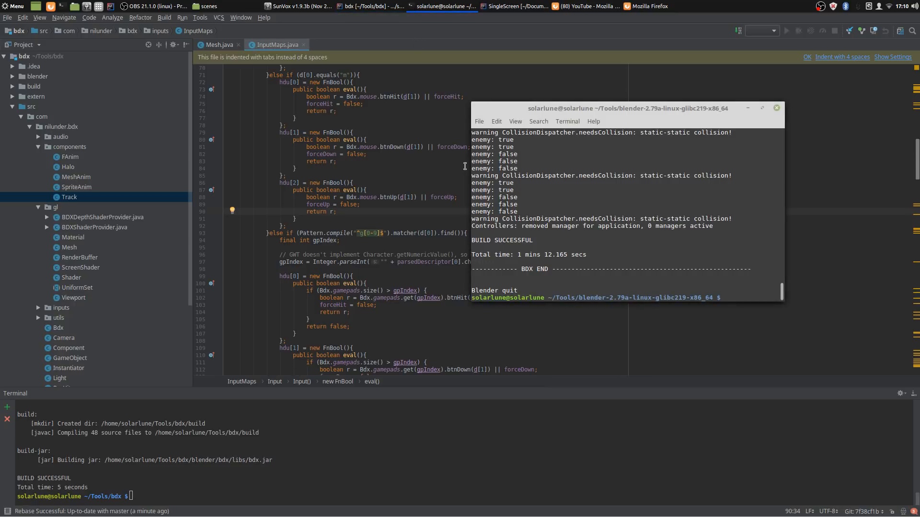
{"action": "type", "text": "blender"}
{"action": "key", "text": "Return"}
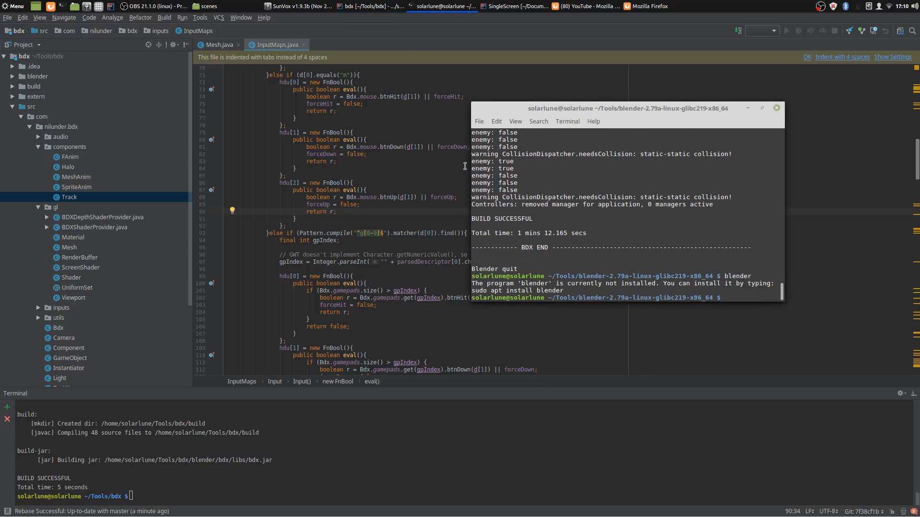
{"action": "type", "text": "./blender"}
{"action": "key", "text": "Return"}
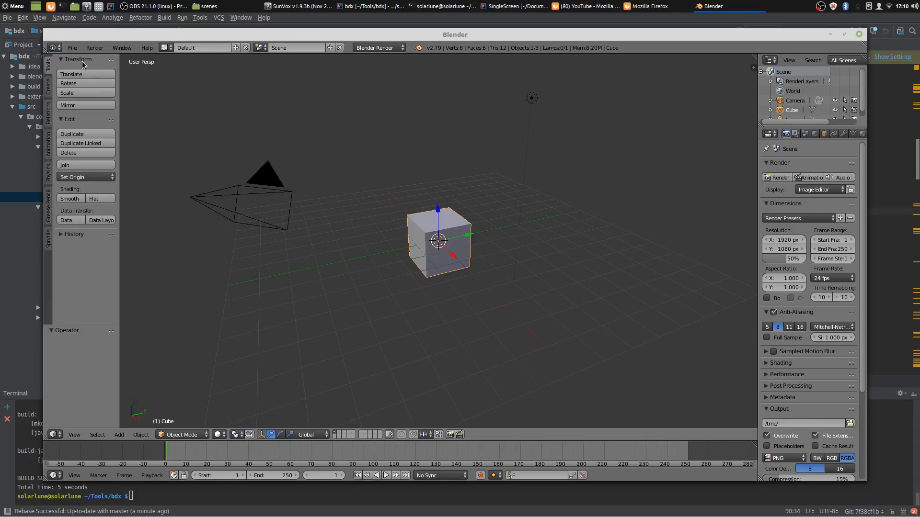
- Open game.blend from the blender folder of the BDX/Tests project
{"action": "left_click", "coordinate": [72, 47]}
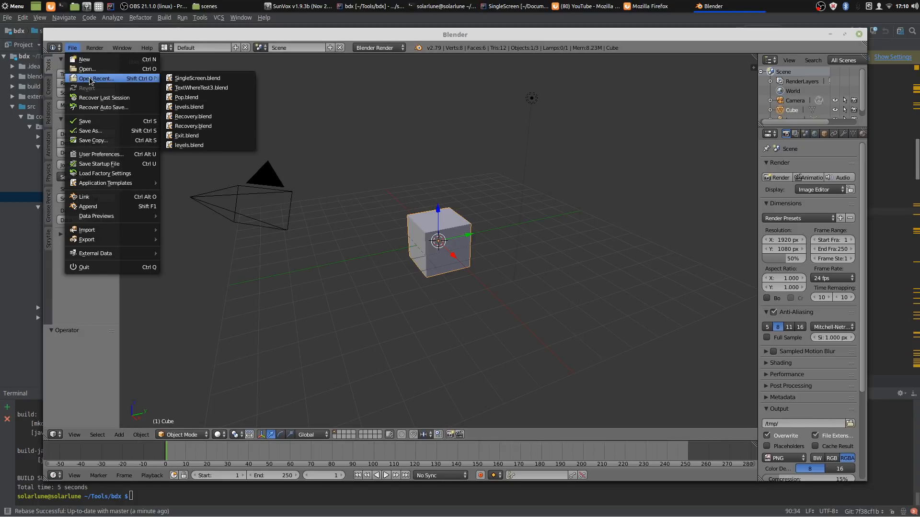
{"action": "left_click", "coordinate": [79, 67]}
{"action": "left_click", "coordinate": [207, 96]}
{"action": "left_click", "coordinate": [202, 109]}
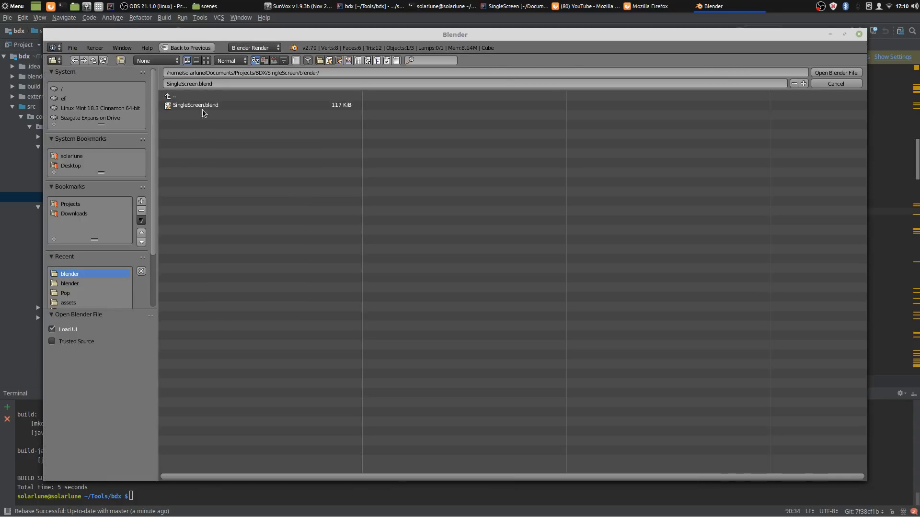
{"action": "left_click", "coordinate": [206, 93]}
{"action": "left_click", "coordinate": [211, 96]}
{"action": "left_click", "coordinate": [183, 162]}
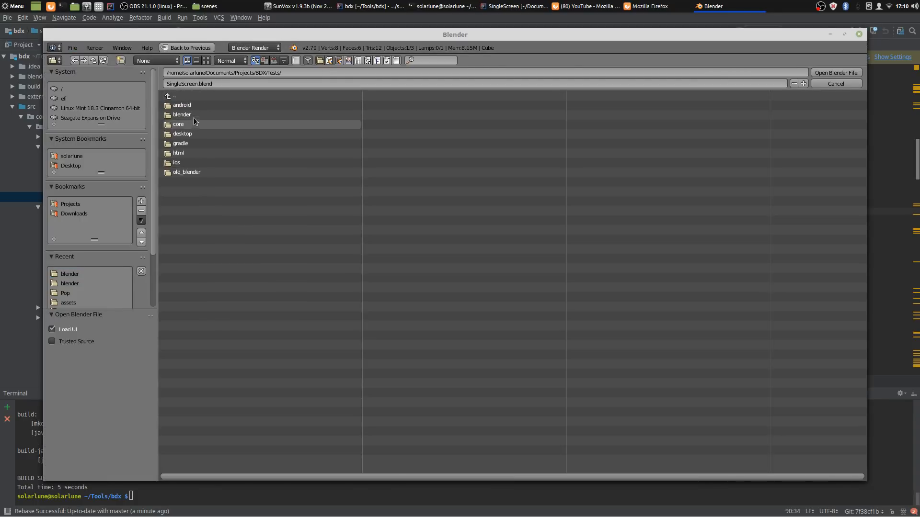
{"action": "left_click", "coordinate": [194, 115]}
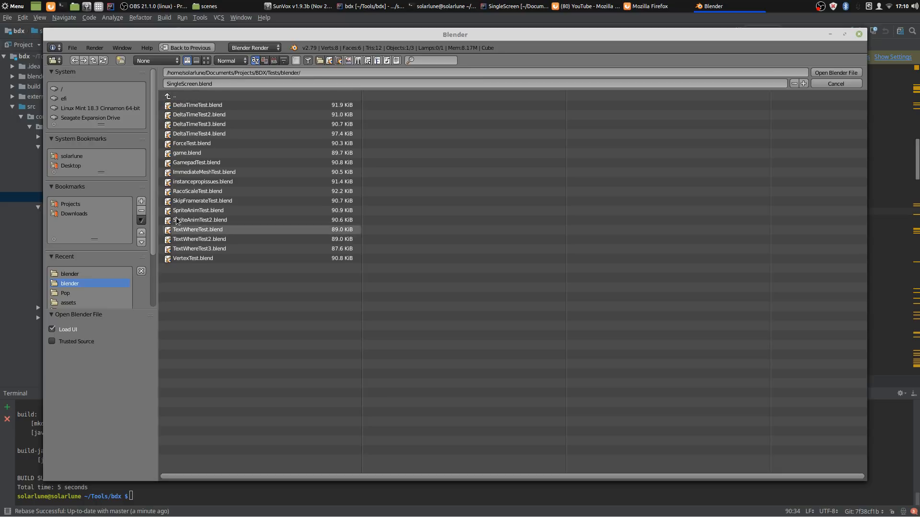
{"action": "left_click", "coordinate": [194, 155]}
{"action": "left_click", "coordinate": [194, 157]}
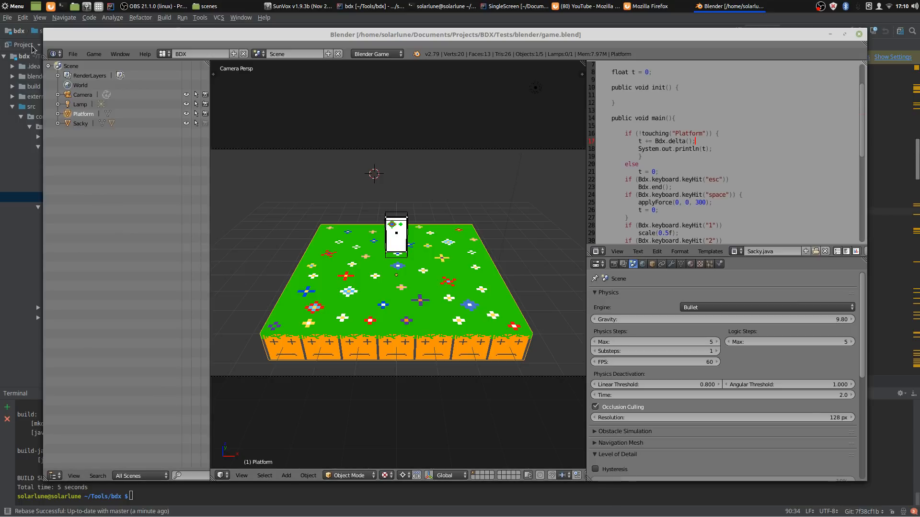
- Save the file under the new name Armature.blend in the same folder
{"action": "left_click", "coordinate": [73, 54]}
{"action": "left_click", "coordinate": [102, 132]}
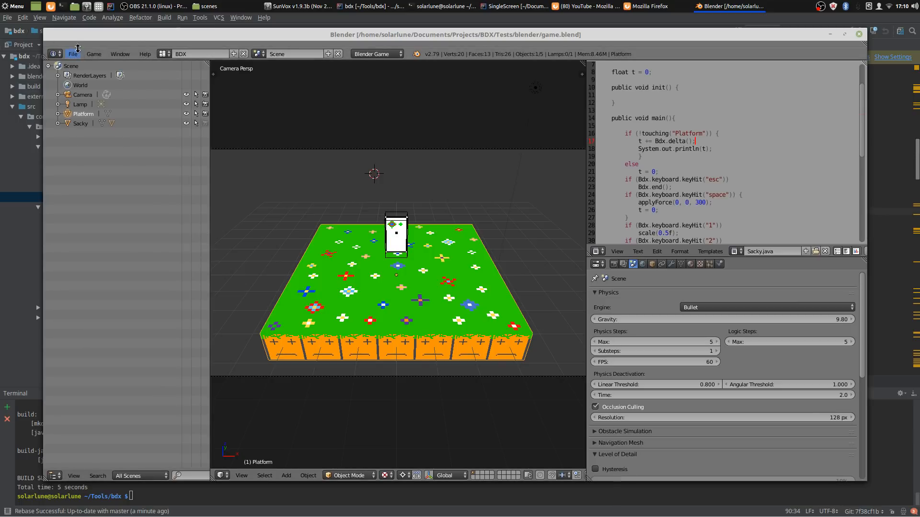
{"action": "left_click", "coordinate": [74, 57]}
{"action": "left_click", "coordinate": [102, 143]}
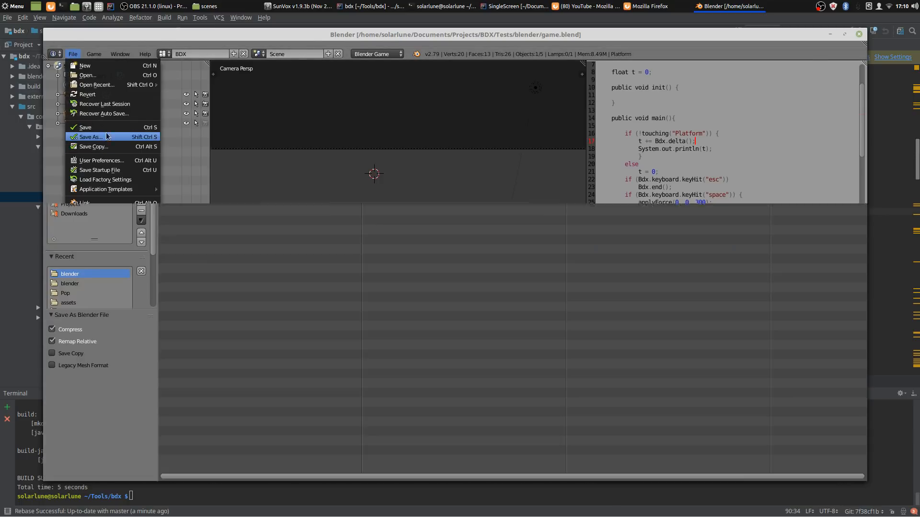
{"action": "type", "text": "Armature"}
{"action": "key", "text": "Return"}
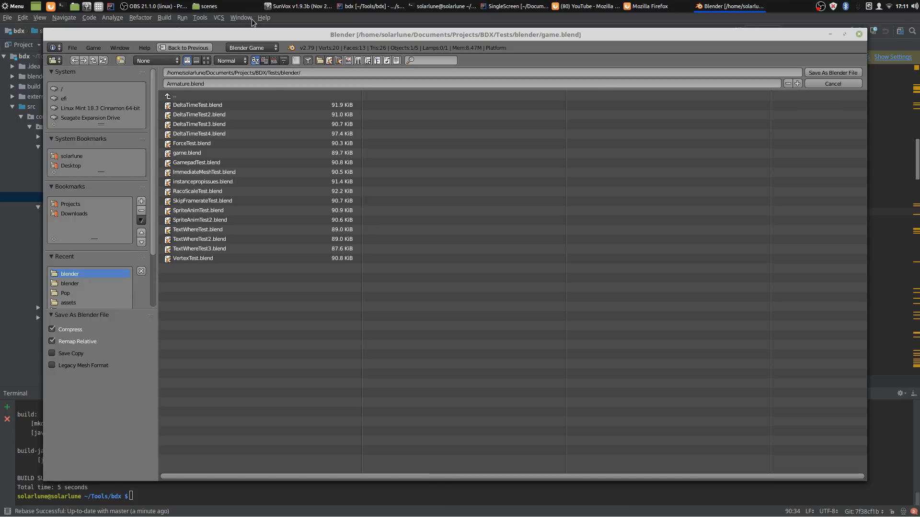
{"action": "key", "text": "Return"}
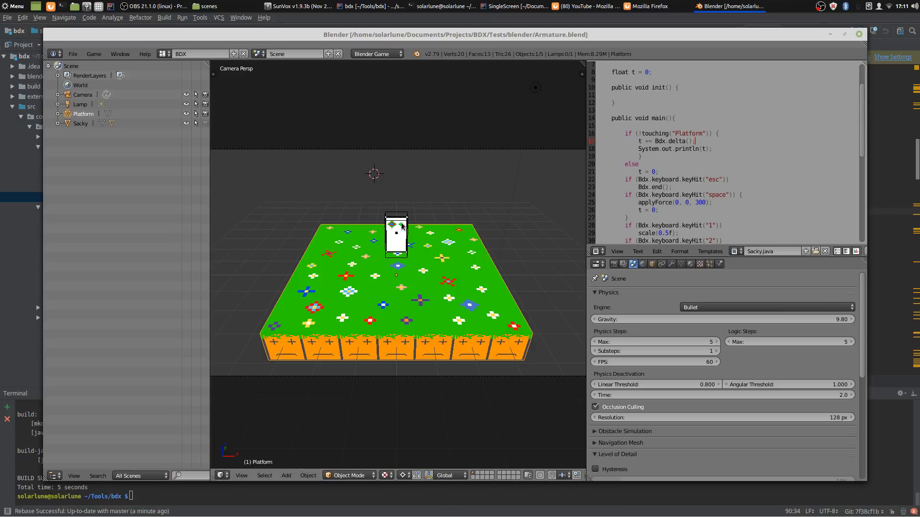
- Delete the Sacky character standing on the platform
{"action": "right_click", "coordinate": [402, 226]}
{"action": "key", "text": "x"}
{"action": "left_click", "coordinate": [402, 225]}
{"action": "scroll", "coordinate": [442, 245], "scroll_direction": "down", "scroll_amount": 2}
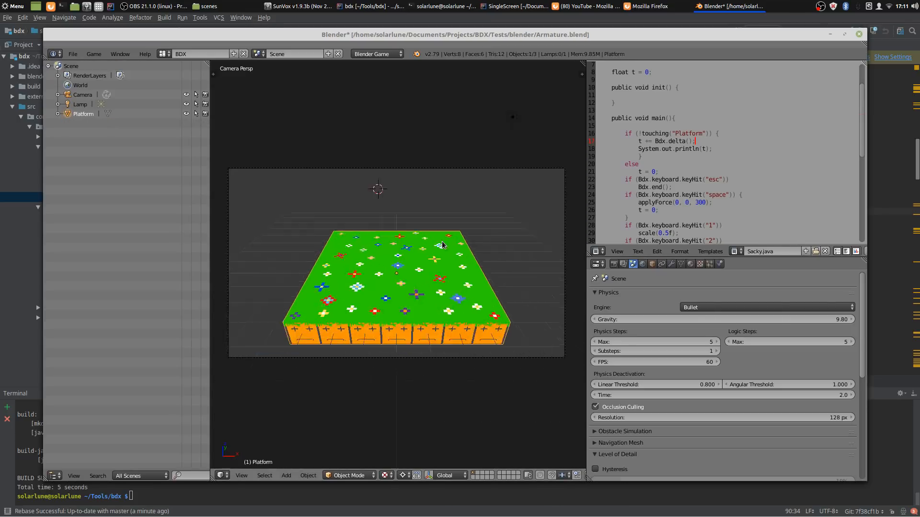
- Delete the lamp above the platform and save Armature.blend
{"action": "key", "text": "KP_0"}
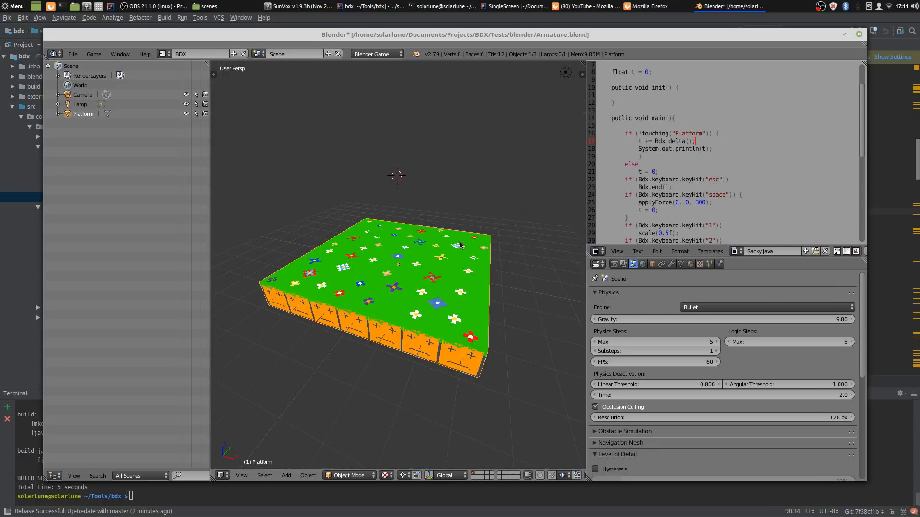
{"action": "scroll", "coordinate": [460, 245], "scroll_direction": "down", "scroll_amount": 2}
{"action": "right_click", "coordinate": [461, 216]}
{"action": "key", "text": "x"}
{"action": "left_click", "coordinate": [461, 214]}
{"action": "scroll", "coordinate": [448, 227], "scroll_direction": "down", "scroll_amount": 4}
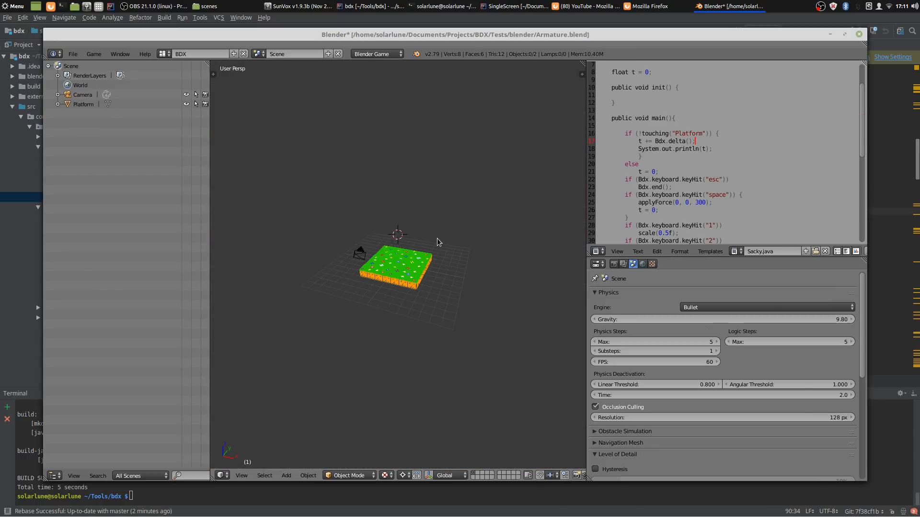
{"action": "key", "text": "KP_0"}
{"action": "key", "text": "ctrl+s"}
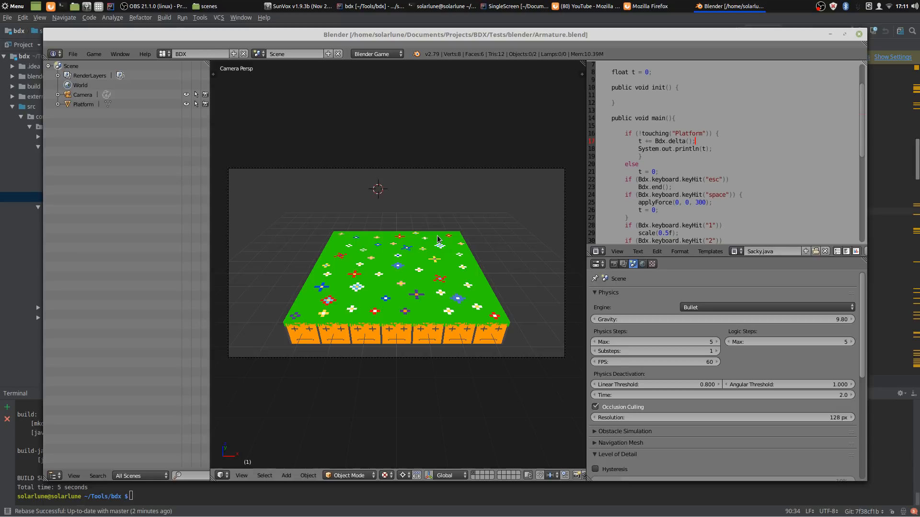
- Bring up the terminal output, close Blender and relaunch it with ./blender
{"action": "key", "text": "alt+Tab"}
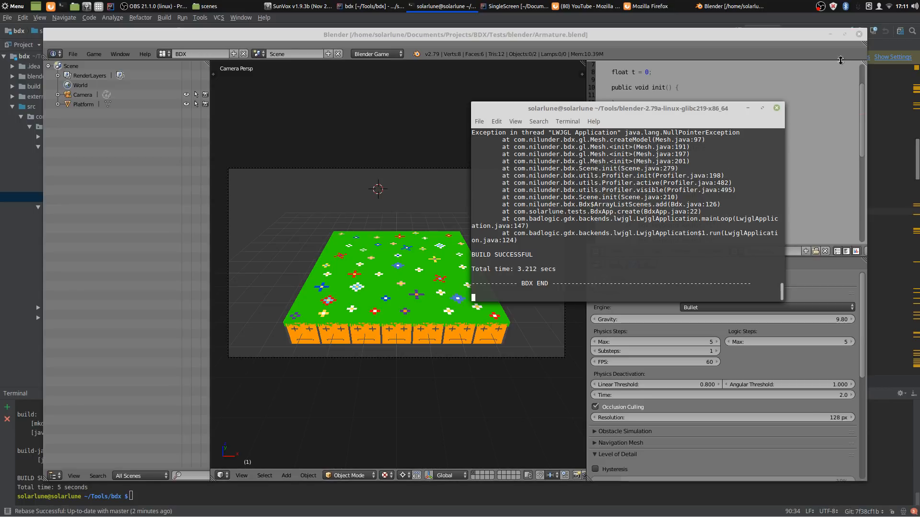
{"action": "left_click", "coordinate": [859, 34]}
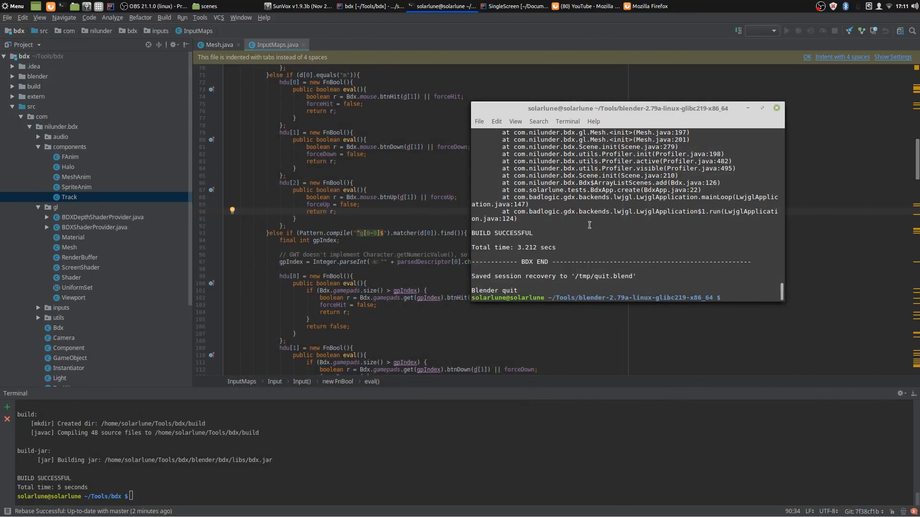
{"action": "key", "text": "Up"}
{"action": "key", "text": "Return"}
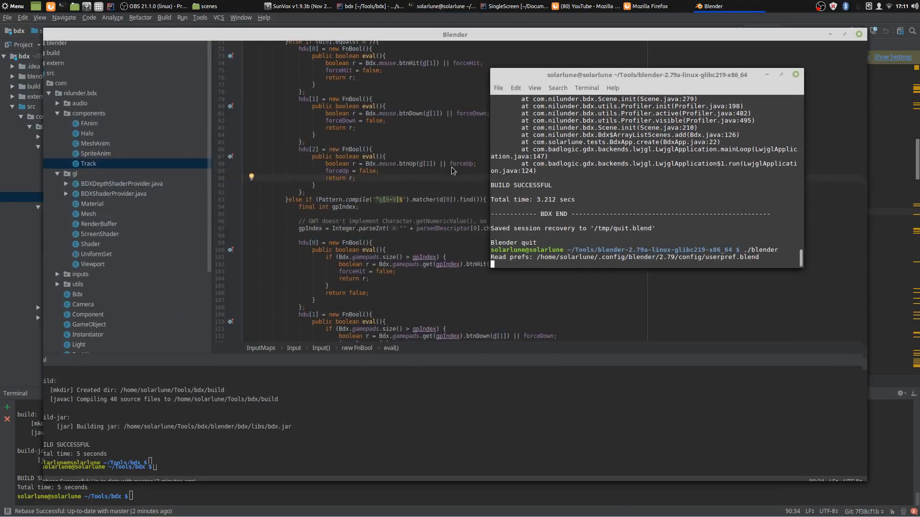
- Switch to the file manager and browse to the Tests project folder inside BDX
{"action": "key", "text": "alt+Tab"}
{"action": "key", "text": "alt+Tab"}
{"action": "key", "text": "alt+Tab"}
{"action": "key", "text": "alt+Tab"}
{"action": "key", "text": "alt+Tab"}
{"action": "key", "text": "alt+Tab"}
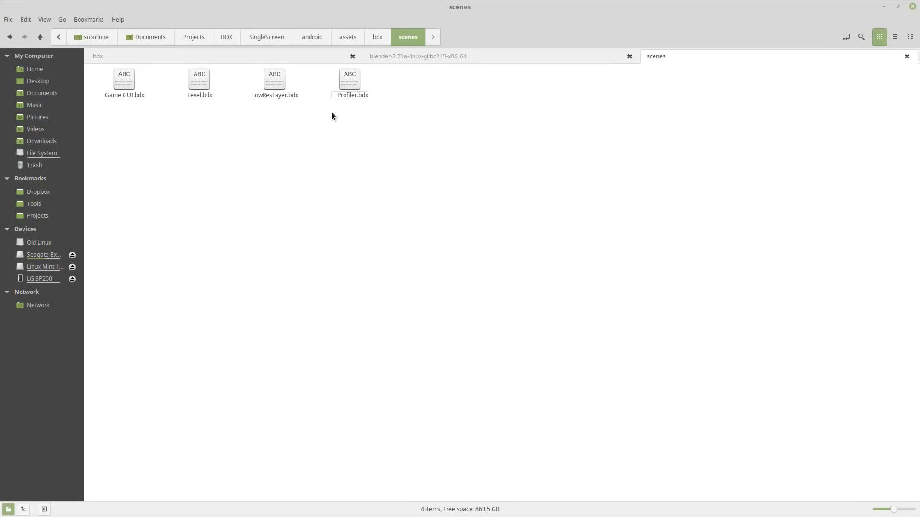
{"action": "left_click", "coordinate": [264, 36]}
{"action": "left_click", "coordinate": [226, 36]}
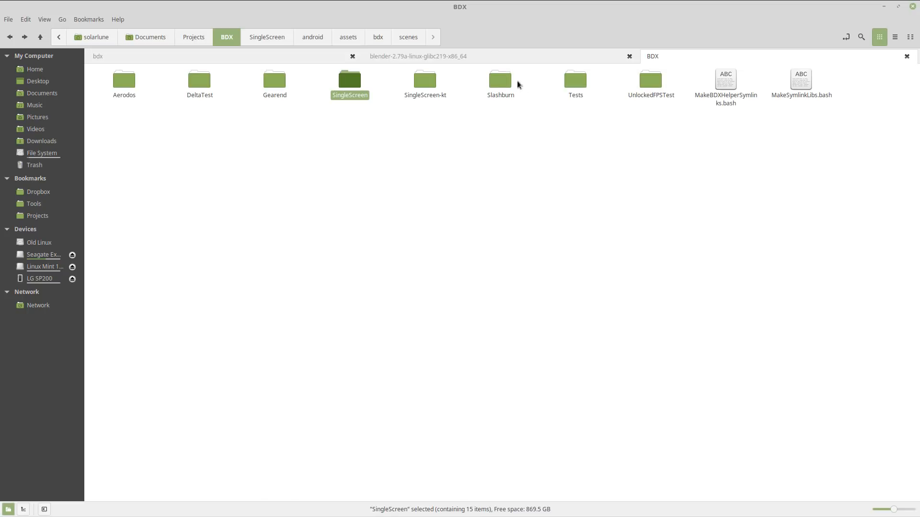
{"action": "double_click", "coordinate": [568, 88]}
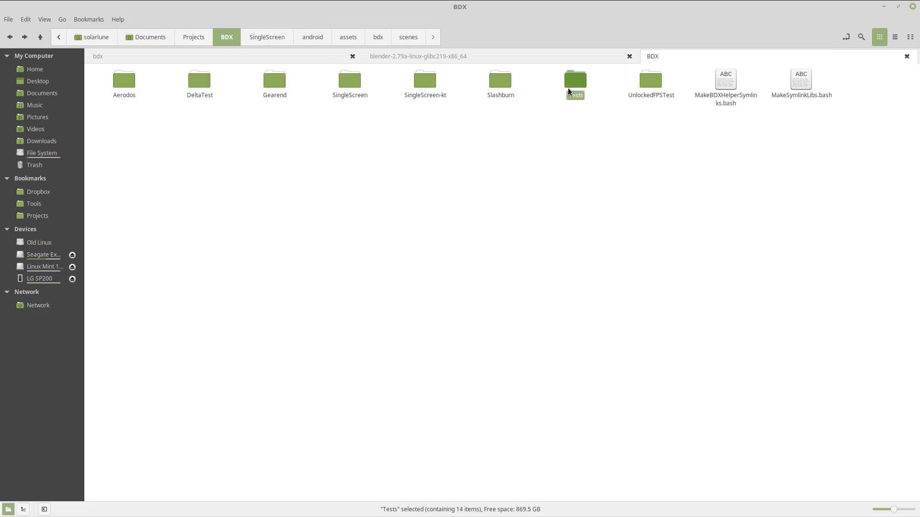
{"action": "double_click", "coordinate": [211, 98]}
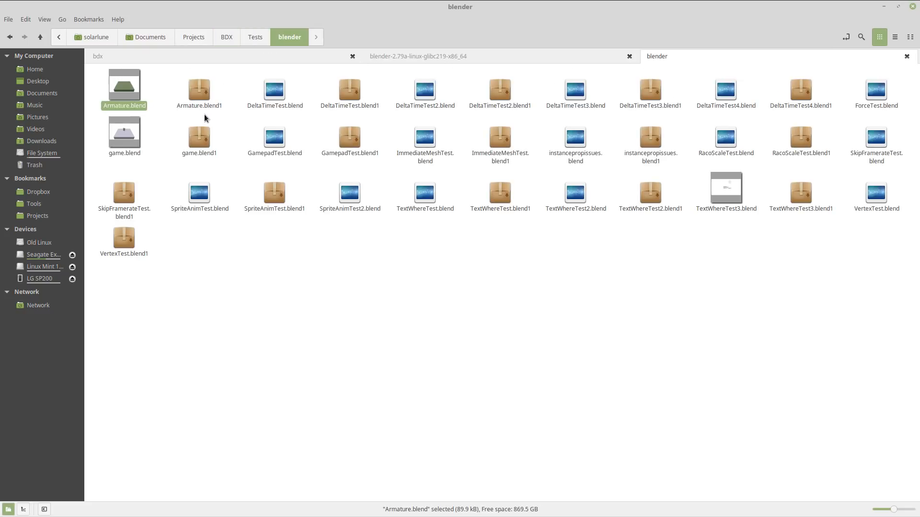
{"action": "left_click", "coordinate": [204, 115]}
{"action": "left_click", "coordinate": [256, 37]}
- Browse into the project's android/assets/bdx folder and look into its fonts subfolder
{"action": "key", "text": "Return"}
{"action": "key", "text": "Return"}
{"action": "key", "text": "Return"}
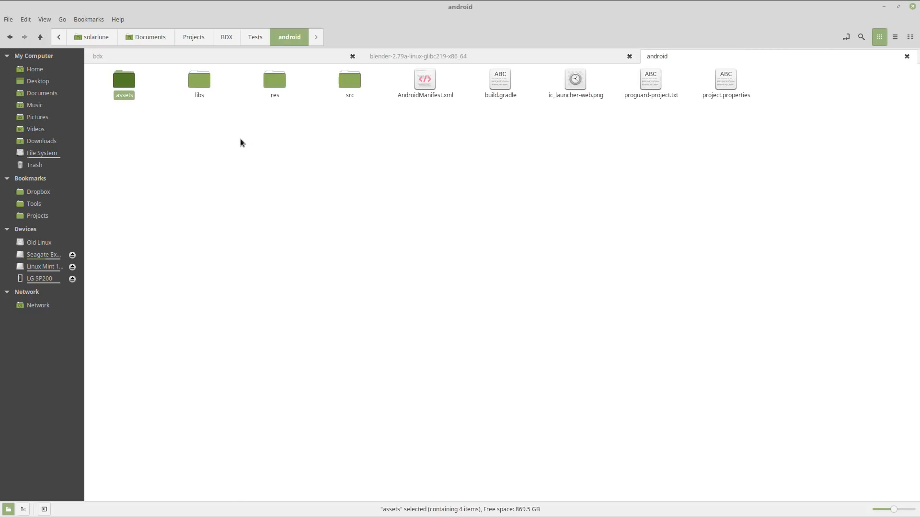
{"action": "key", "text": "s"}
{"action": "key", "text": "t"}
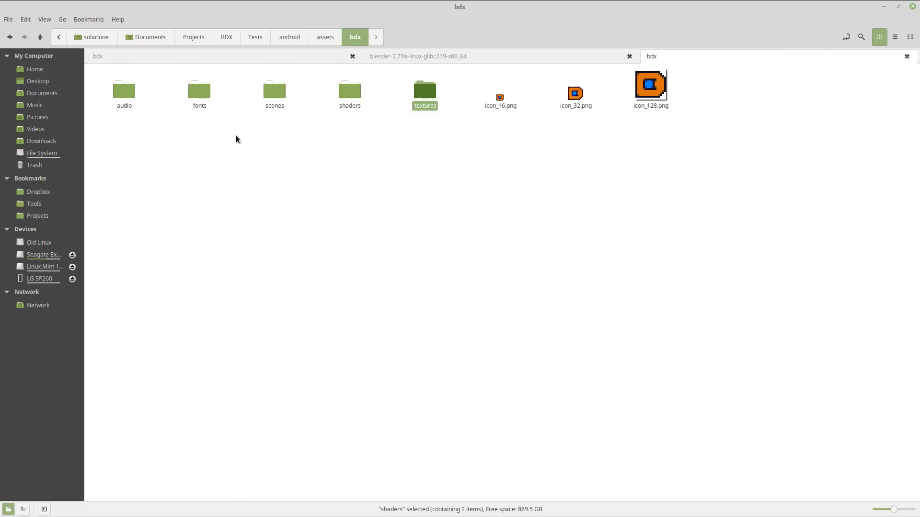
{"action": "key", "text": "s"}
{"action": "key", "text": "f"}
{"action": "key", "text": "Return"}
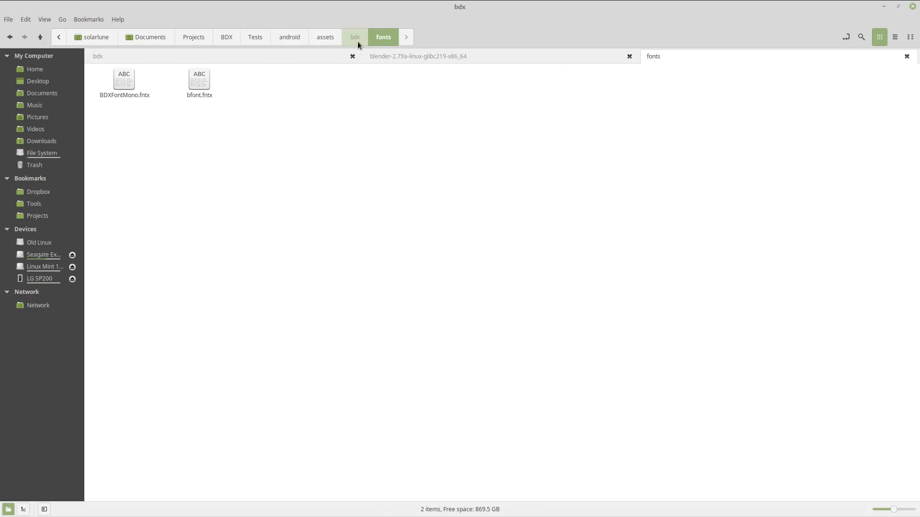
- Delete the exported __Profiler.bdx and Scene.bdx files from the bdx/scenes folder
{"action": "left_click", "coordinate": [357, 41]}
{"action": "key", "text": "s"}
{"action": "key", "text": "Return"}
{"action": "left_click_drag", "start_coordinate": [270, 126], "coordinate": [88, 64]}
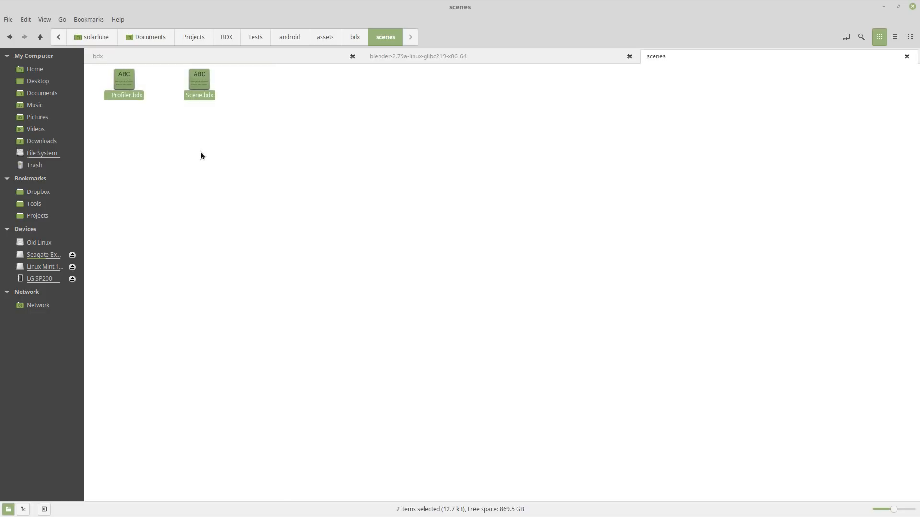
{"action": "key", "text": "Delete"}
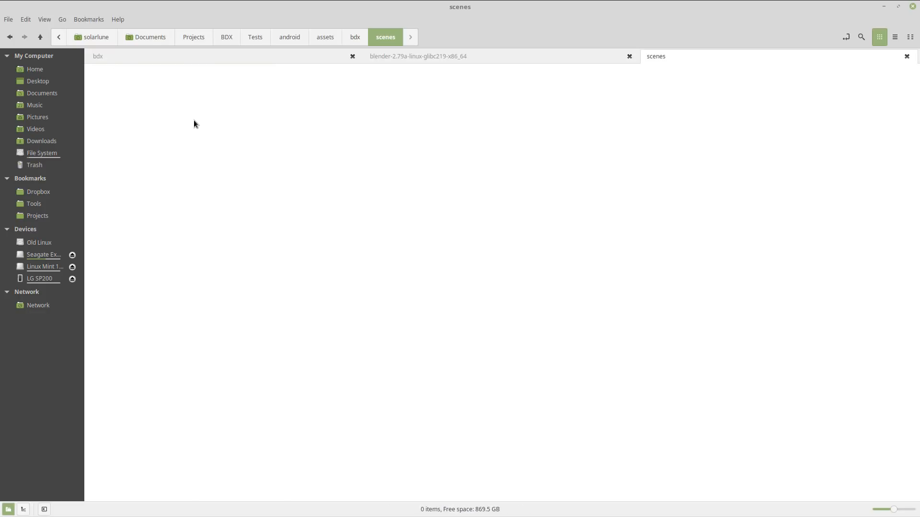
- Switch back to the newly started Blender window
{"action": "key", "text": "alt+Tab"}
{"action": "left_click", "coordinate": [234, 128]}
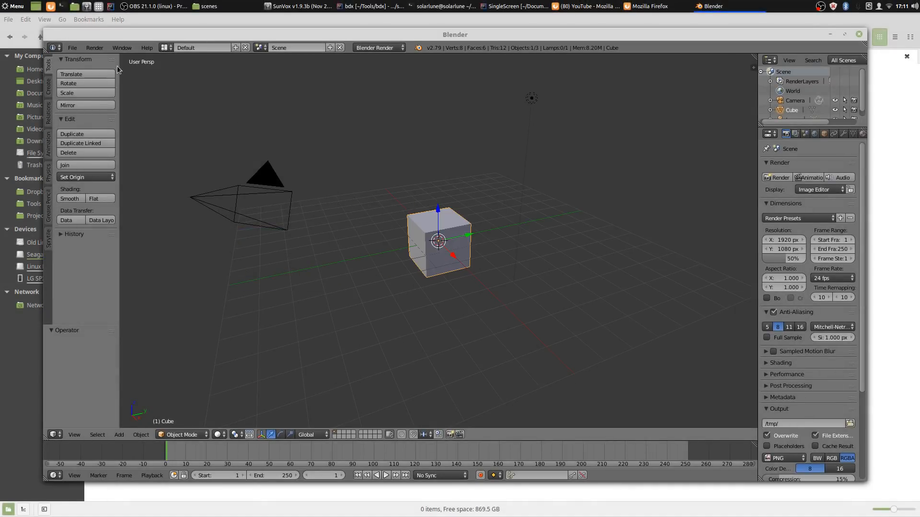
- Open the recent Armature.blend file and test-run its scene in a maximized game window, closing the game when done
{"action": "left_click", "coordinate": [72, 48]}
{"action": "left_click", "coordinate": [169, 78]}
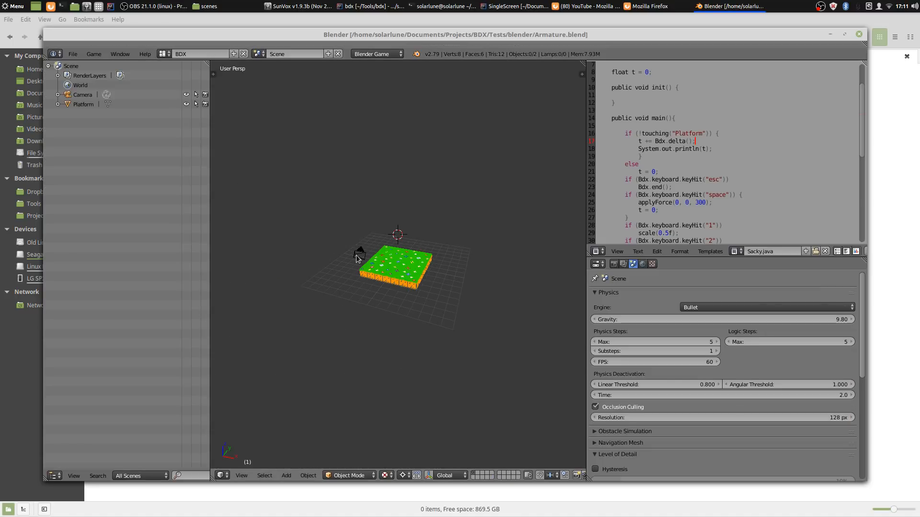
{"action": "key", "text": "alt+Tab"}
{"action": "key", "text": "alt+Tab"}
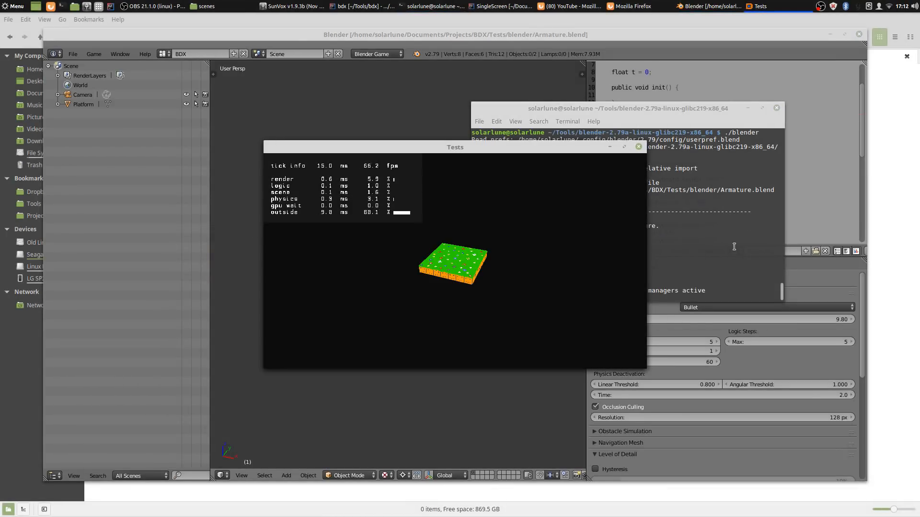
{"action": "left_click", "coordinate": [623, 146]}
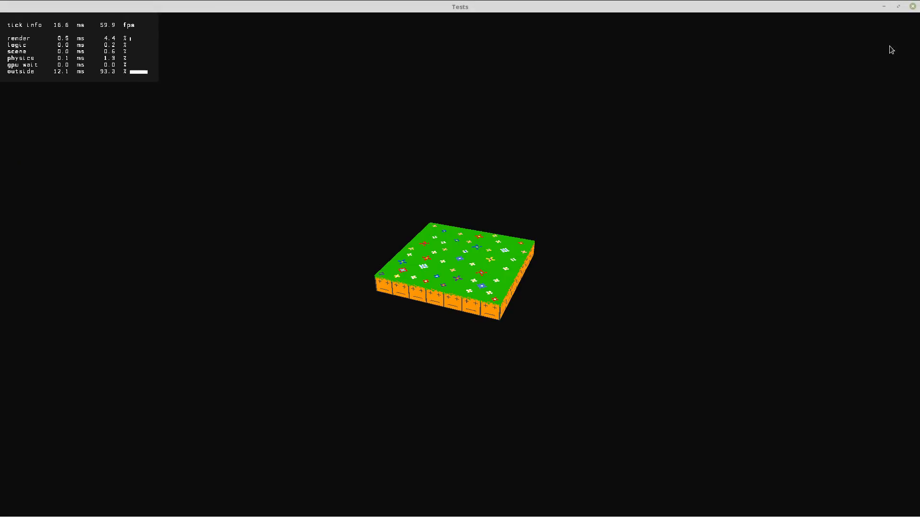
{"action": "left_click", "coordinate": [912, 7]}
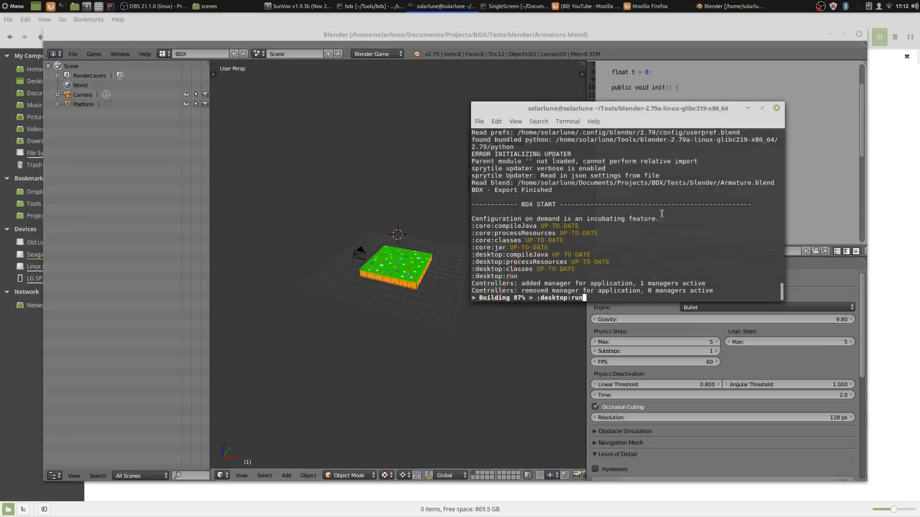
- Select the Platform object and snap the 3D cursor to it
{"action": "left_click", "coordinate": [413, 220]}
{"action": "scroll", "coordinate": [414, 284], "scroll_direction": "up", "scroll_amount": 4}
{"action": "right_click", "coordinate": [407, 302]}
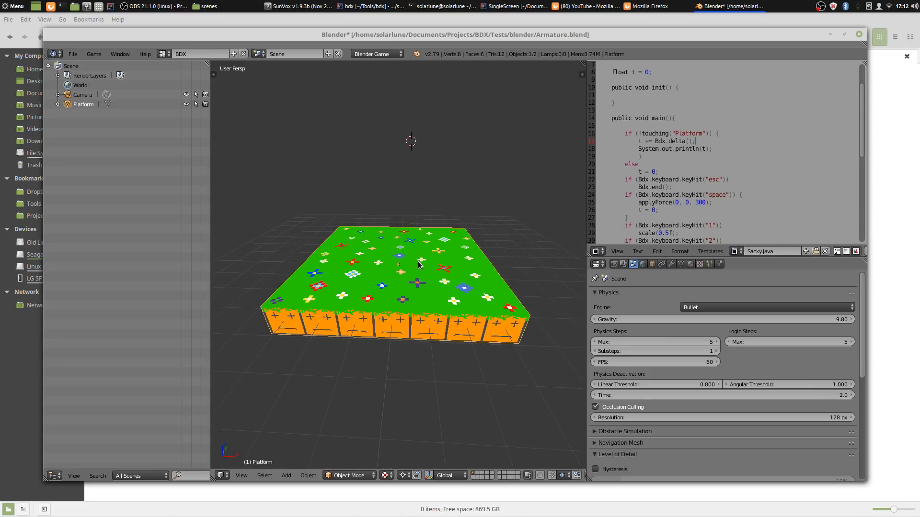
{"action": "key", "text": "shift+s"}
{"action": "left_click", "coordinate": [406, 304]}
- Add a plane at the 3D cursor
{"action": "key", "text": "space"}
{"action": "type", "text": "add "}
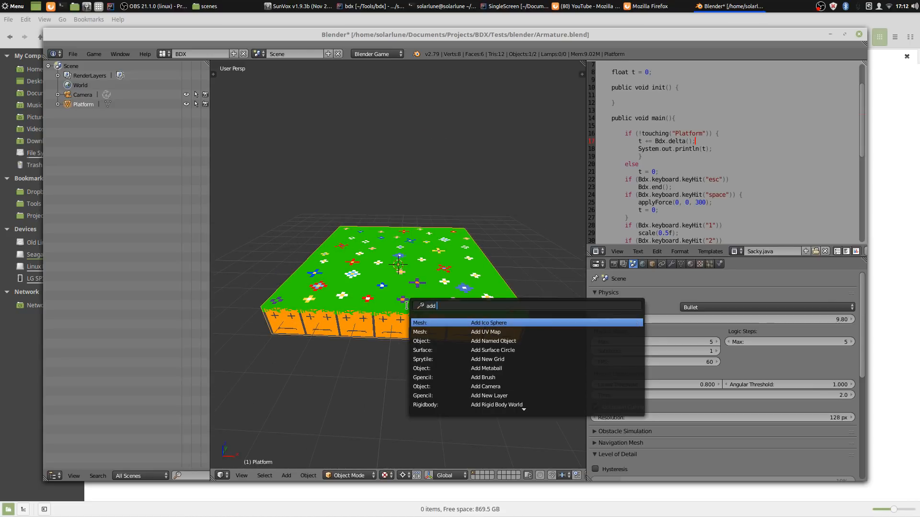
{"action": "type", "text": "pane"}
{"action": "key", "text": "Return"}
{"action": "key", "text": "space"}
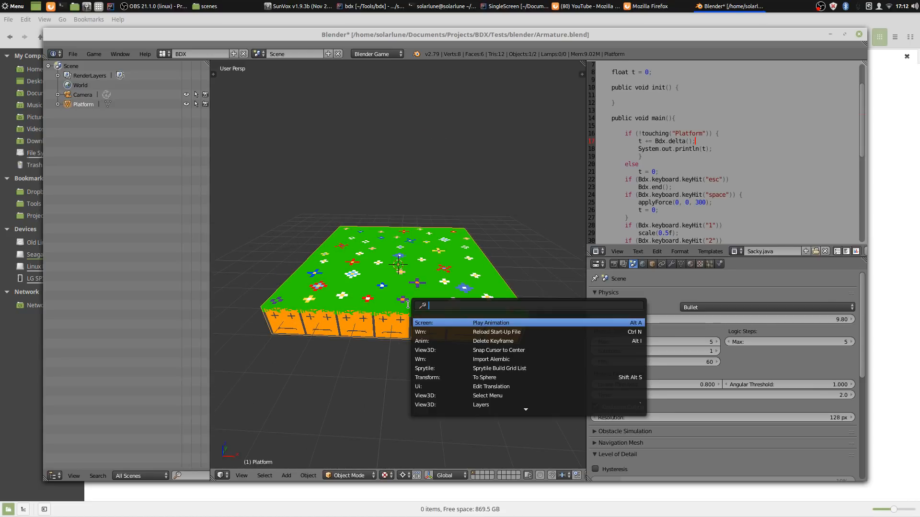
{"action": "type", "text": "add plane"}
{"action": "key", "text": "Return"}
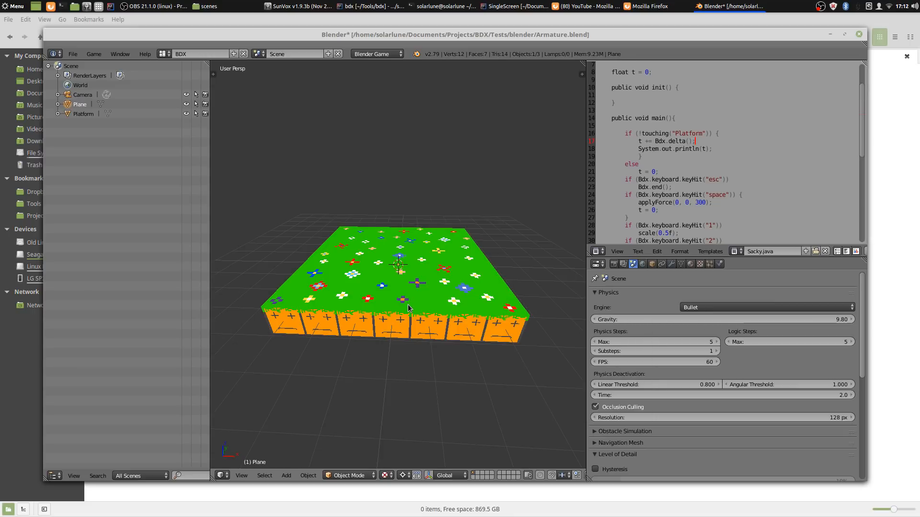
- Raise the plane along the Z axis above the platform and save the file with textured shading shown
{"action": "key", "text": "g"}
{"action": "key", "text": "z"}
{"action": "left_click", "coordinate": [411, 279]}
{"action": "key", "text": "z"}
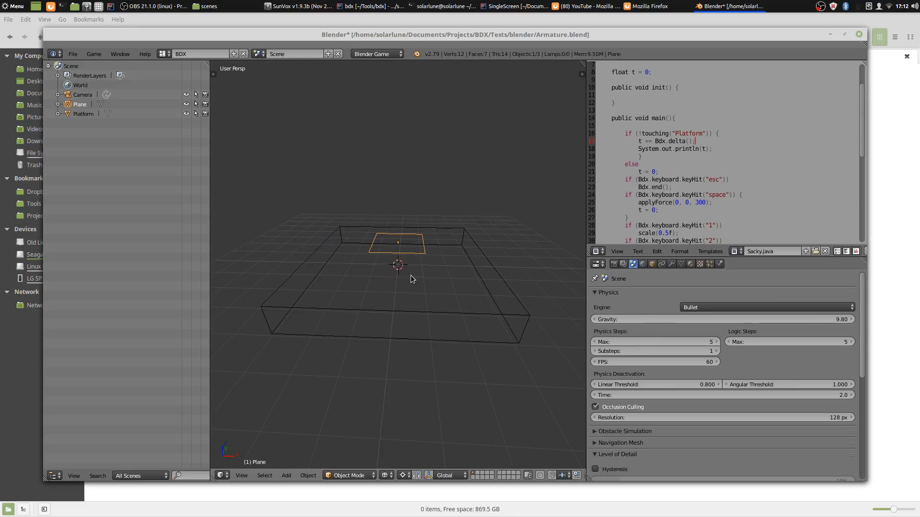
{"action": "key", "text": "alt+z"}
{"action": "scroll", "coordinate": [411, 279], "scroll_direction": "up", "scroll_amount": 3}
{"action": "key", "text": "ctrl+s"}
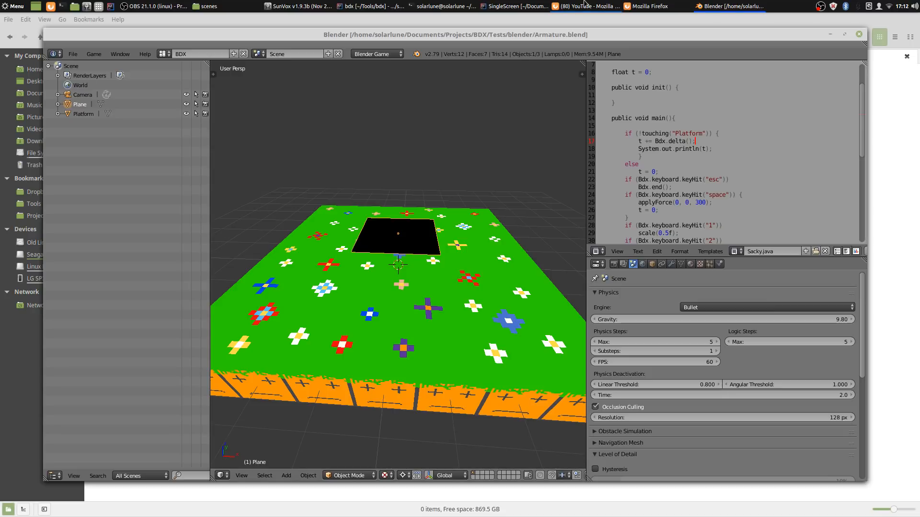
- Switch to IntelliJ IDEA and collapse the components and gl packages in the bdx project tree
{"action": "left_click", "coordinate": [522, 6]}
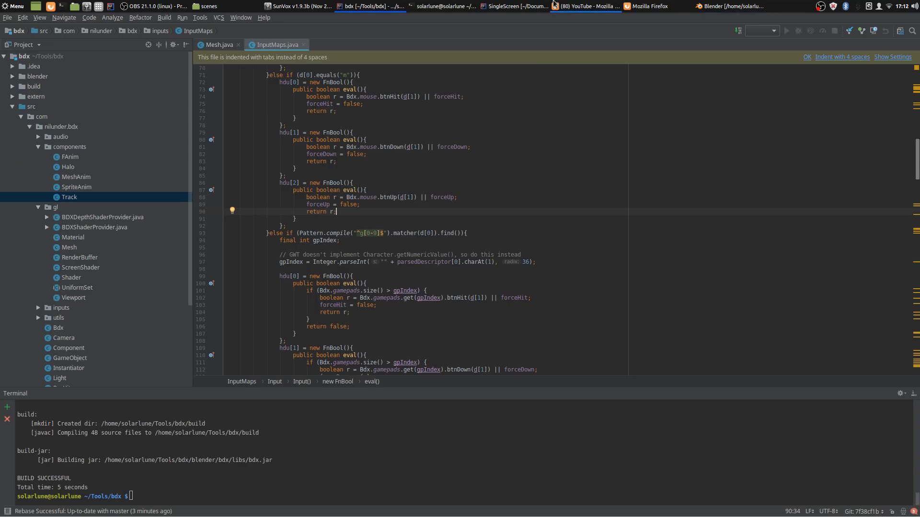
{"action": "left_click", "coordinate": [528, 5]}
{"action": "left_click", "coordinate": [912, 6]}
{"action": "left_click", "coordinate": [447, 208]}
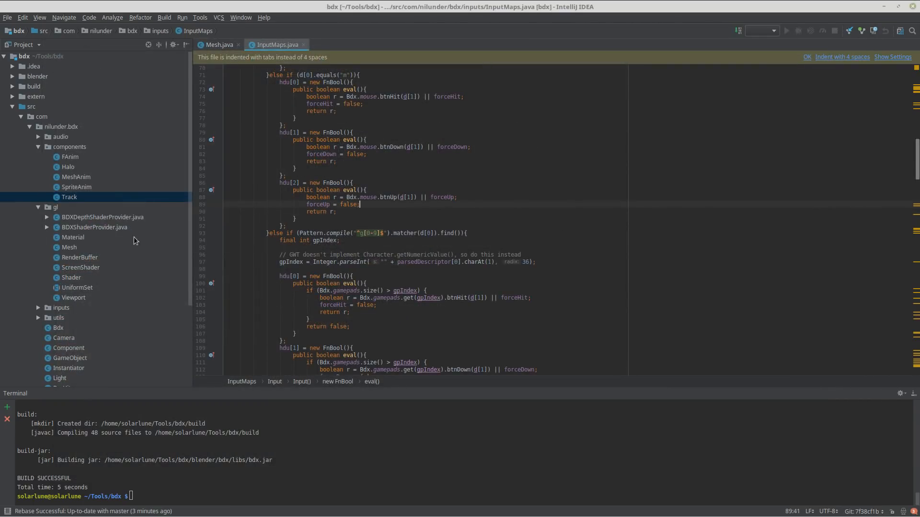
{"action": "scroll", "coordinate": [416, 137], "scroll_direction": "up", "scroll_amount": 3}
{"action": "left_click", "coordinate": [38, 147]}
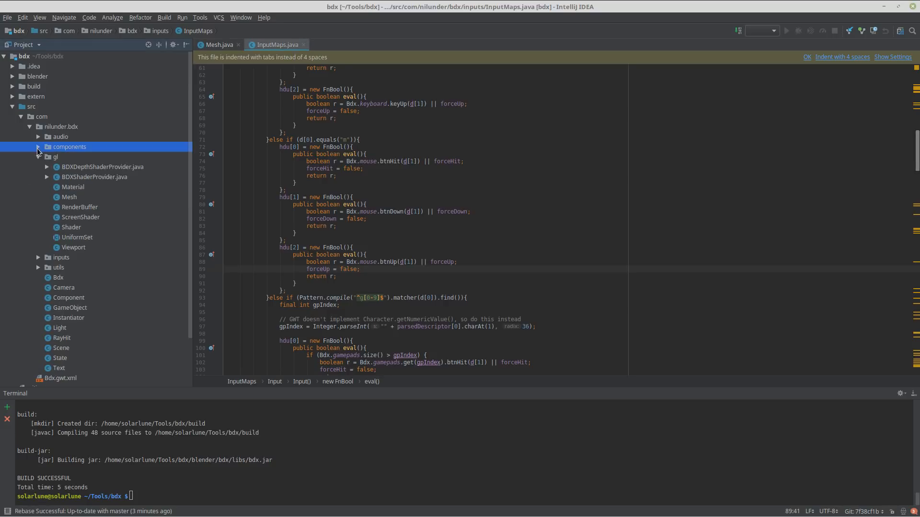
{"action": "left_click", "coordinate": [38, 157]}
{"action": "left_click", "coordinate": [38, 167]}
{"action": "left_click", "coordinate": [37, 167]}
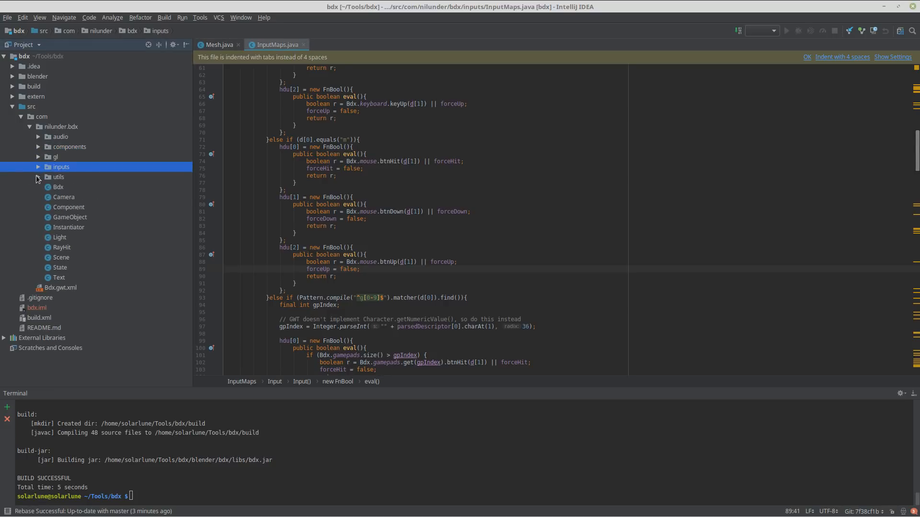
- Browse the project's blender/bdx/gen folder, checking its fbx-conv folder and the 2d and 3d shader folders
{"action": "left_click", "coordinate": [12, 77]}
{"action": "left_click", "coordinate": [26, 88]}
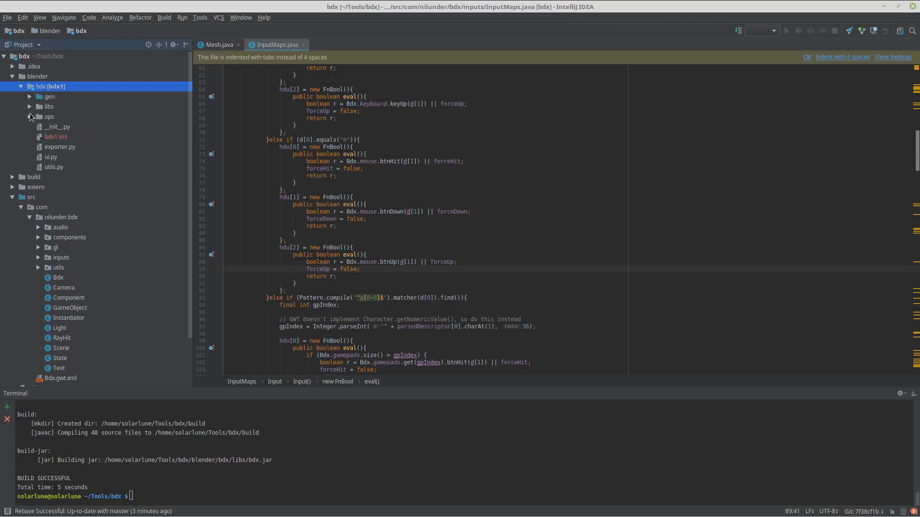
{"action": "left_click", "coordinate": [29, 97]}
{"action": "left_click", "coordinate": [38, 107]}
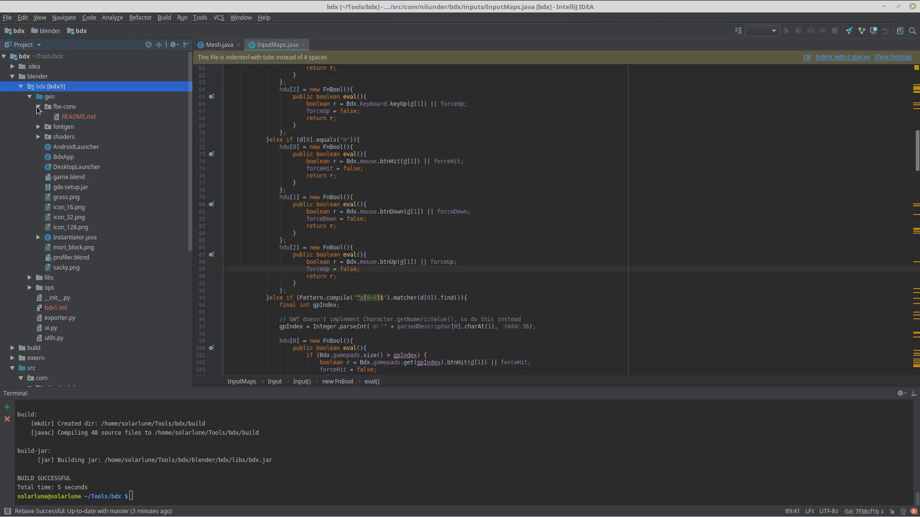
{"action": "left_click", "coordinate": [38, 144]}
{"action": "left_click", "coordinate": [38, 137]}
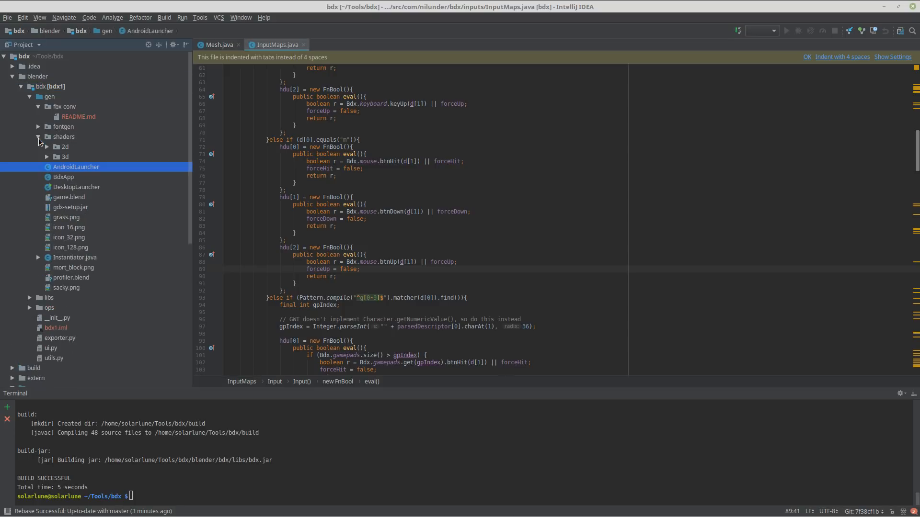
{"action": "left_click", "coordinate": [46, 156]}
{"action": "left_click", "coordinate": [46, 146]}
{"action": "left_click", "coordinate": [46, 146]}
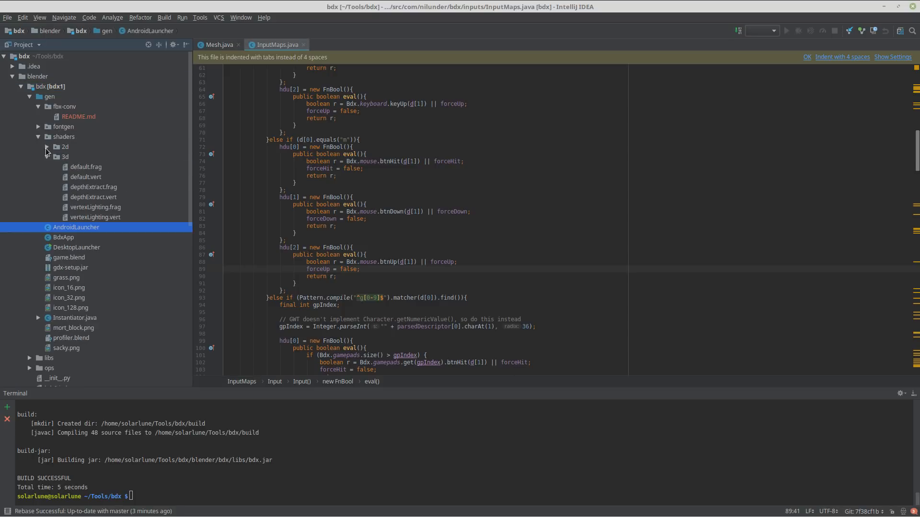
{"action": "left_click", "coordinate": [46, 156]}
{"action": "left_click", "coordinate": [38, 137]}
{"action": "left_click", "coordinate": [38, 107]}
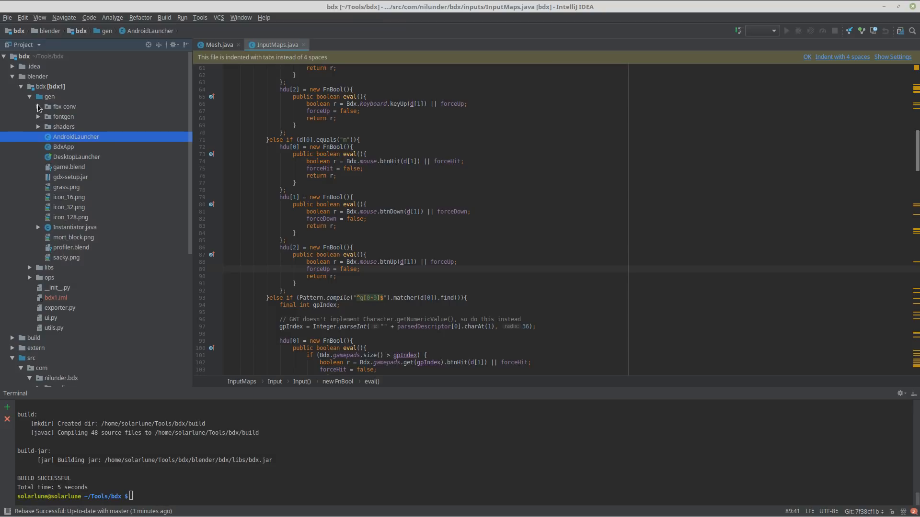
- Open exprun.py from the ops folder and install the suggested Python Community Edition plugin
{"action": "left_click", "coordinate": [29, 278]}
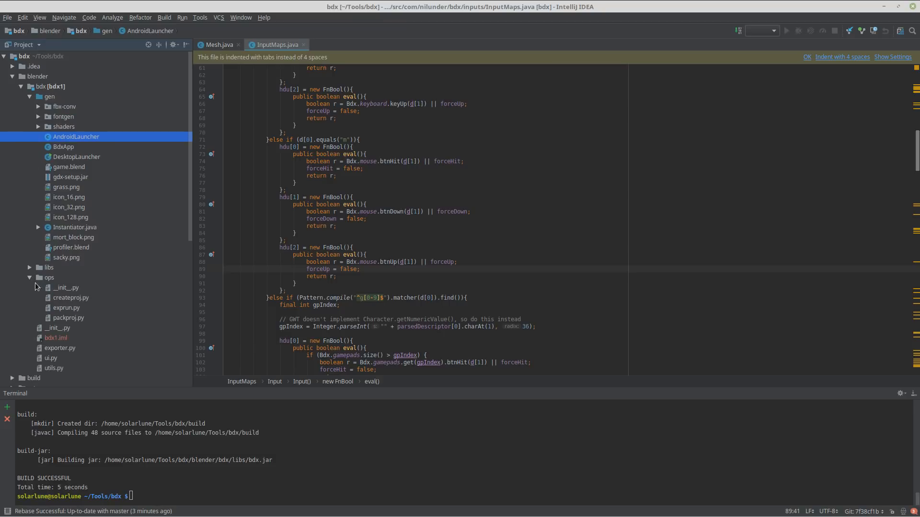
{"action": "double_click", "coordinate": [60, 307]}
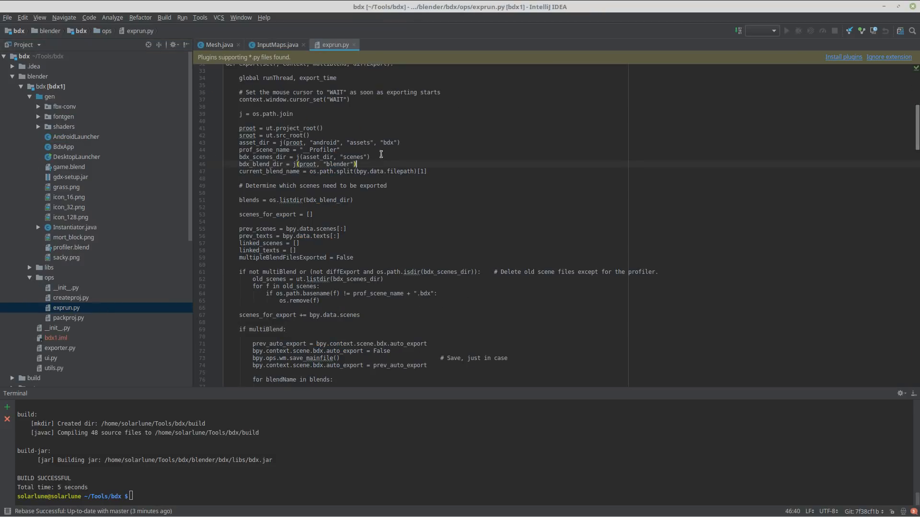
{"action": "left_click", "coordinate": [842, 57]}
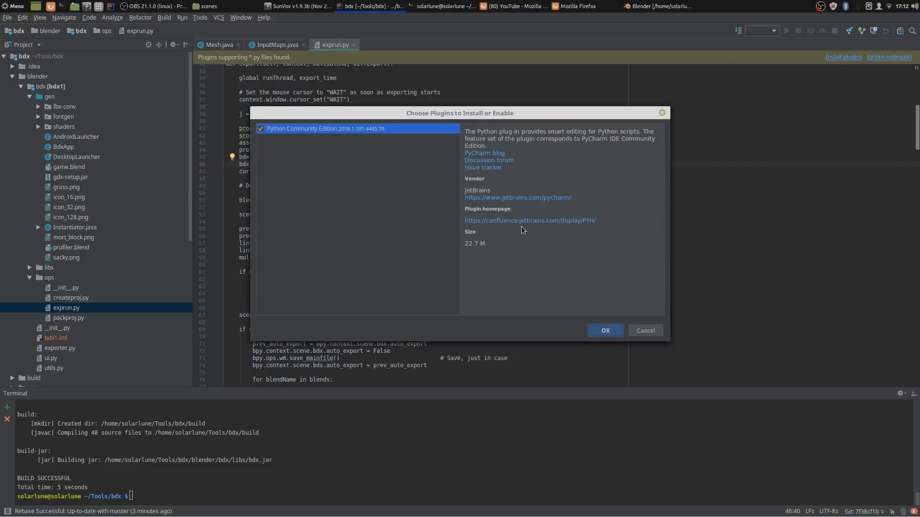
{"action": "left_click", "coordinate": [605, 333]}
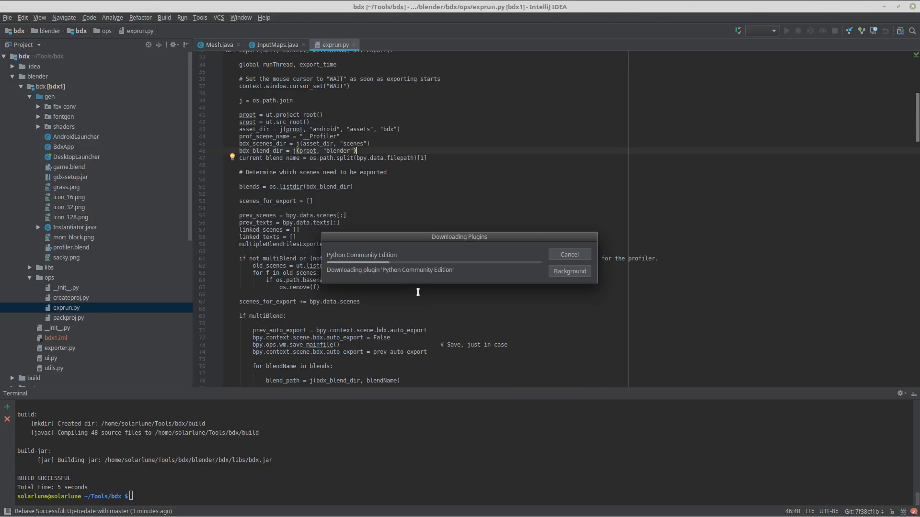
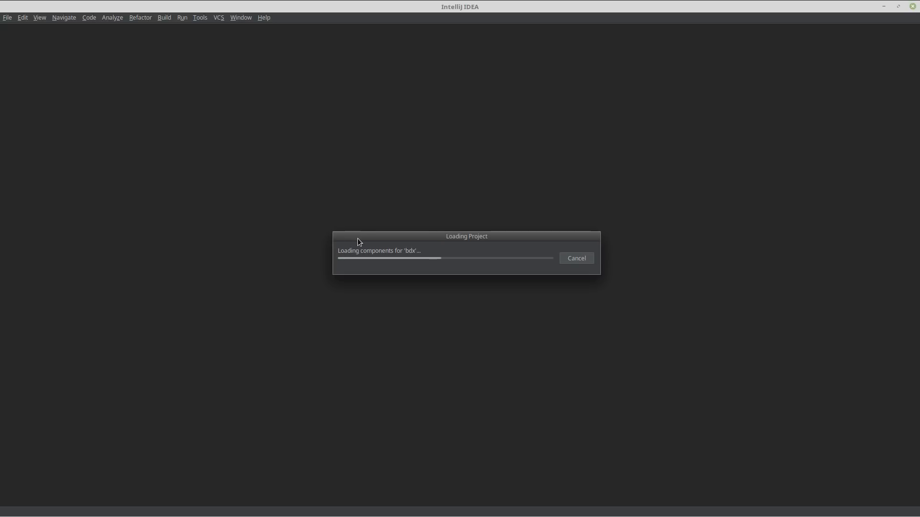
{"action": "left_click_drag", "start_coordinate": [354, 234], "coordinate": [377, 316]}
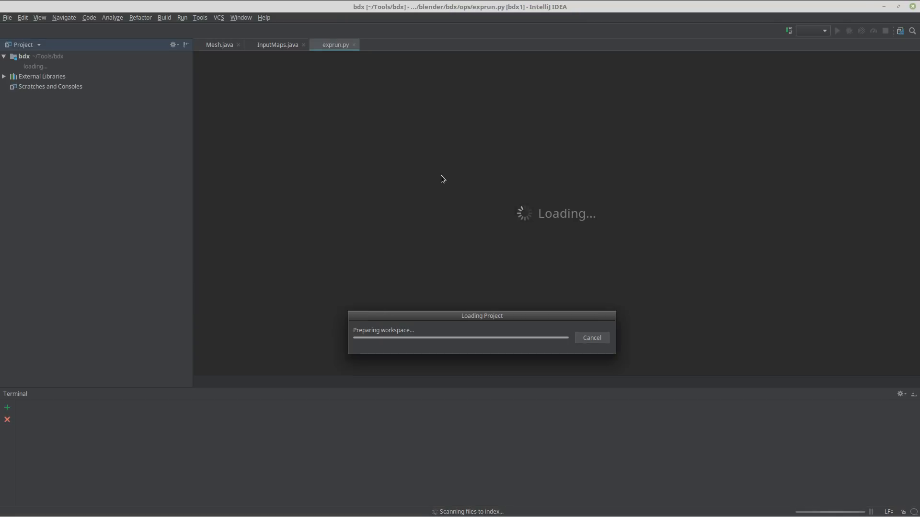
{"action": "left_click", "coordinate": [585, 287]}
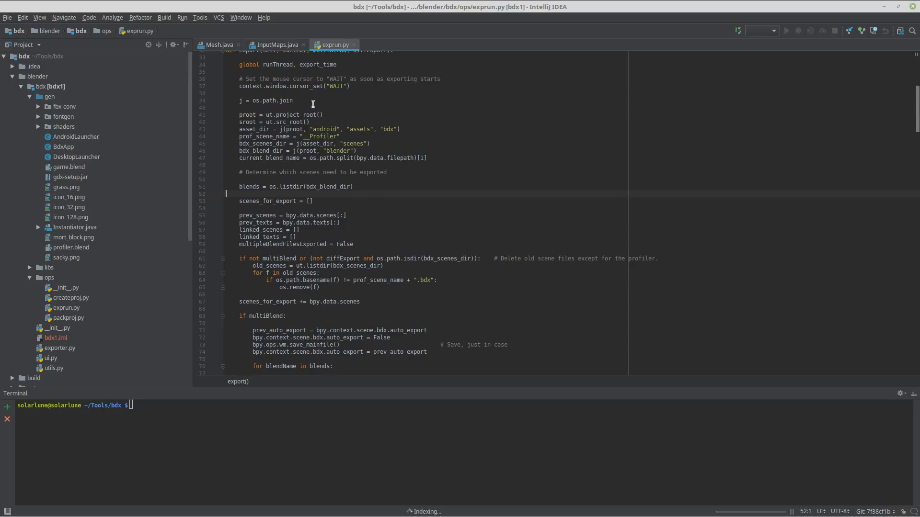
- Read through the export function in exprun.py, including how the scenes to export are determined
{"action": "scroll", "coordinate": [335, 124], "scroll_direction": "up", "scroll_amount": 10}
{"action": "scroll", "coordinate": [355, 126], "scroll_direction": "down", "scroll_amount": 8}
{"action": "scroll", "coordinate": [354, 126], "scroll_direction": "down", "scroll_amount": 20}
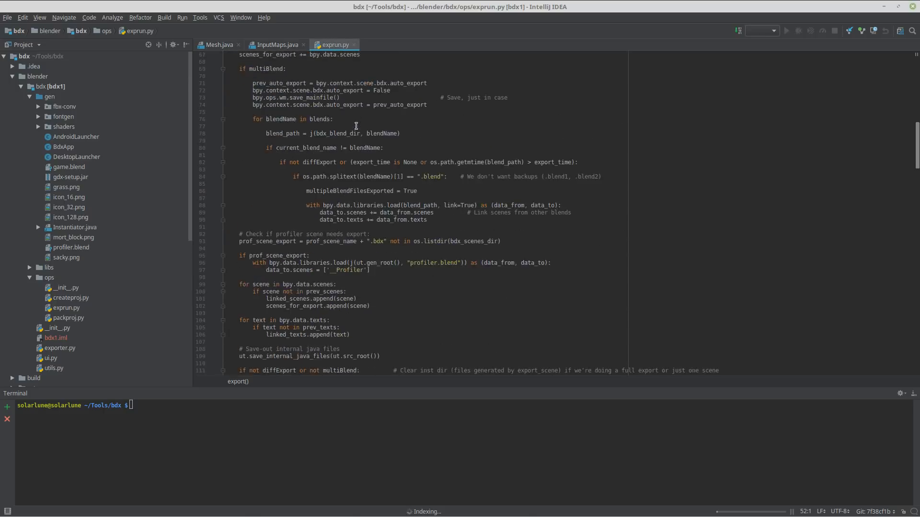
{"action": "scroll", "coordinate": [62, 235], "scroll_direction": "down", "scroll_amount": 4}
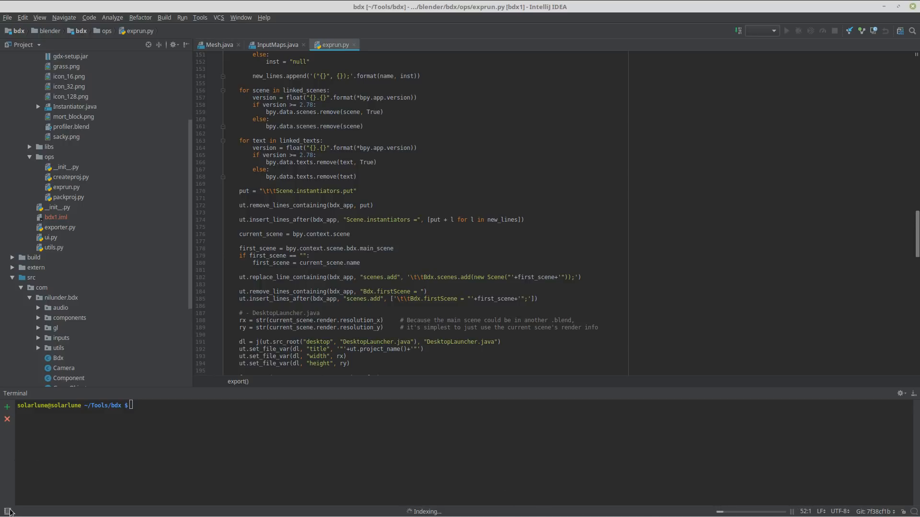
- Bring up the version control commit log and check the Git actions offered for the local Armature branches
{"action": "left_click", "coordinate": [8, 511]}
{"action": "key", "text": "Return"}
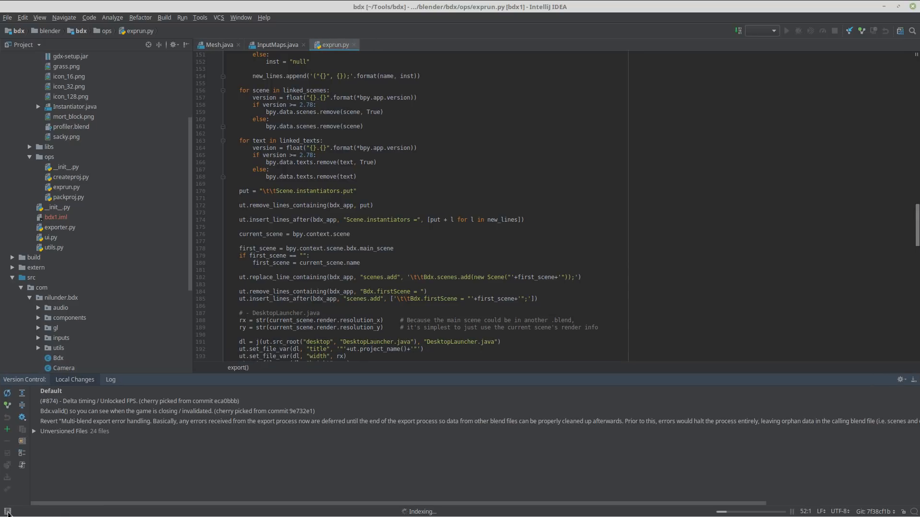
{"action": "left_click", "coordinate": [129, 500]}
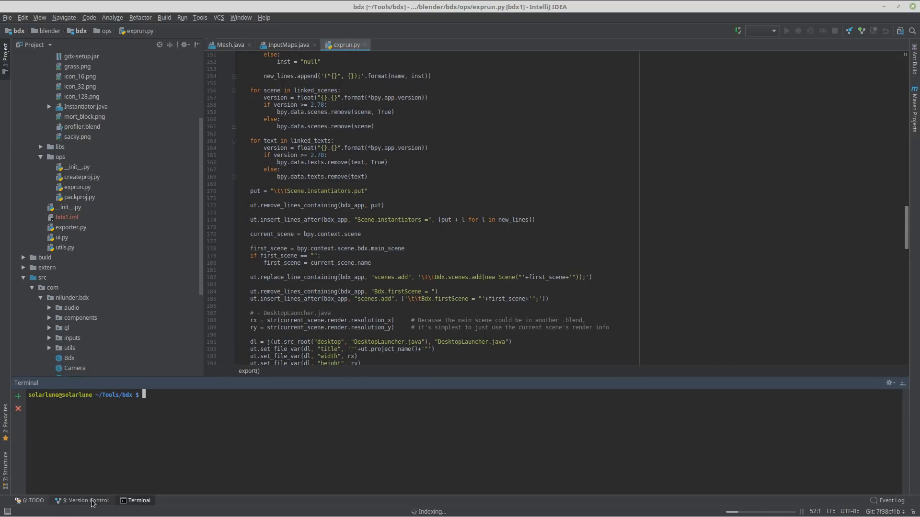
{"action": "left_click", "coordinate": [93, 500]}
{"action": "left_click", "coordinate": [122, 371]}
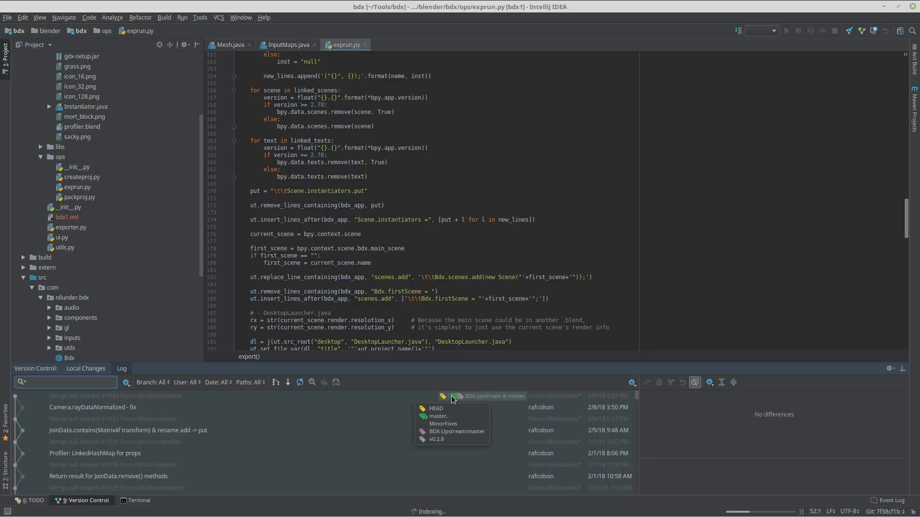
{"action": "left_click", "coordinate": [872, 512]}
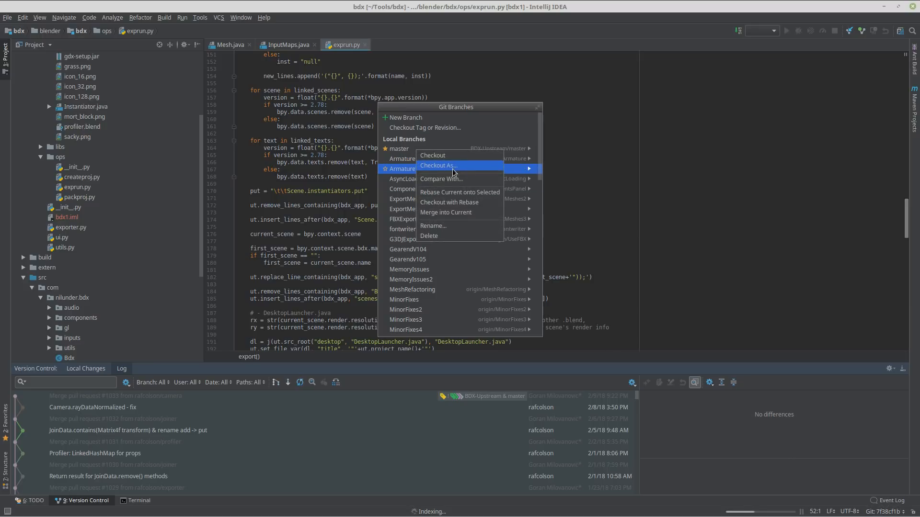
{"action": "left_click", "coordinate": [450, 157]}
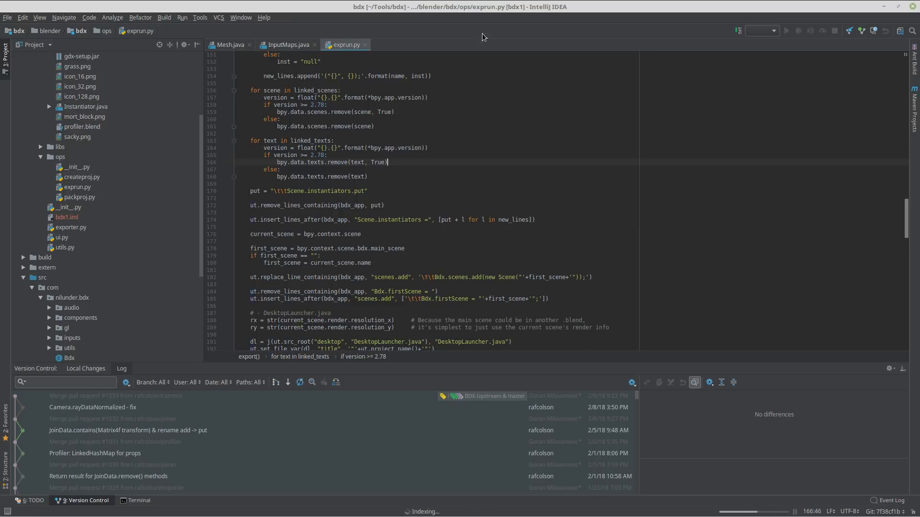
- Examine the desktop and Android launcher settings code and the post-export section of exprun.py
{"action": "scroll", "coordinate": [371, 124], "scroll_direction": "up", "scroll_amount": 8}
{"action": "scroll", "coordinate": [371, 124], "scroll_direction": "down", "scroll_amount": 11}
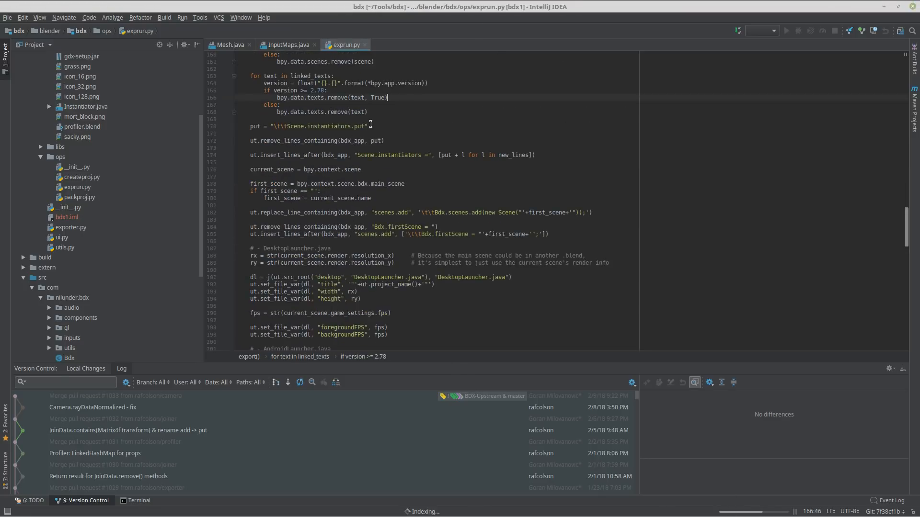
{"action": "scroll", "coordinate": [369, 132], "scroll_direction": "down", "scroll_amount": 9}
{"action": "scroll", "coordinate": [89, 184], "scroll_direction": "up", "scroll_amount": 3}
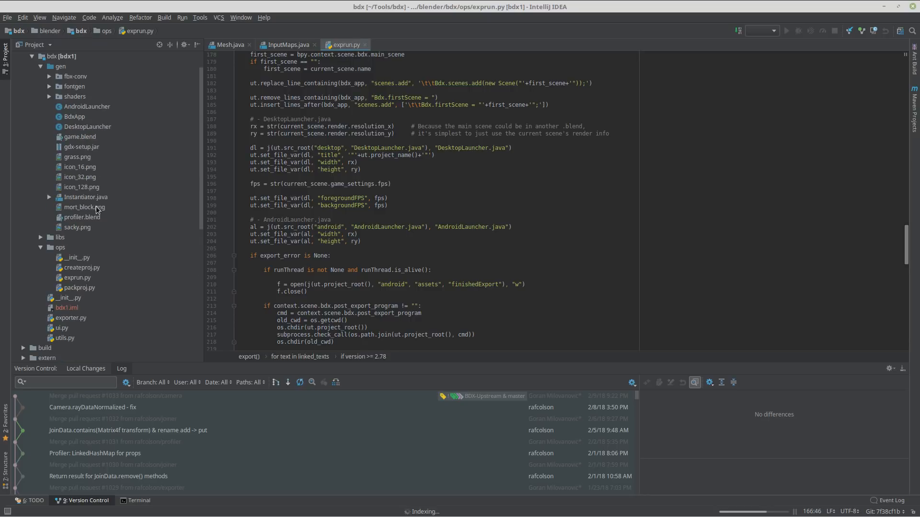
- Open createproj.py from the ops folder for a quick look, and open exporter.py
{"action": "left_click", "coordinate": [101, 270]}
{"action": "key", "text": "Return"}
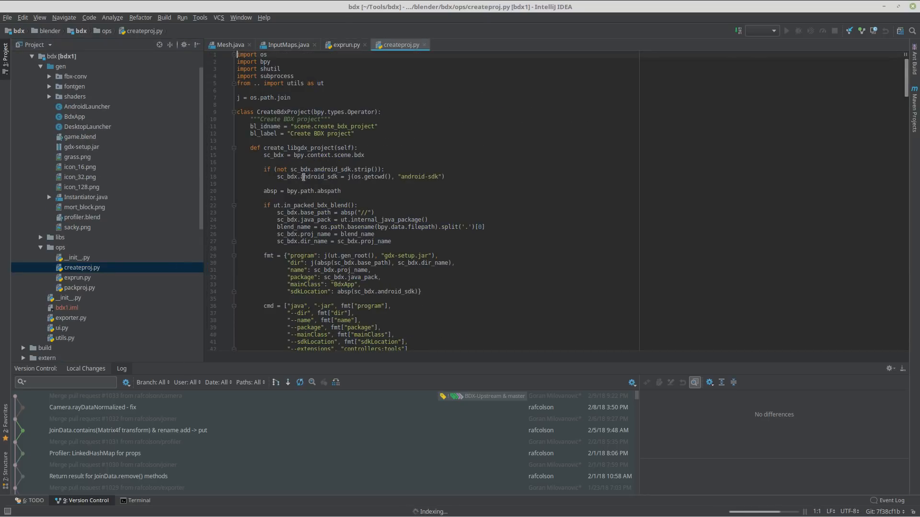
{"action": "left_click", "coordinate": [79, 287]}
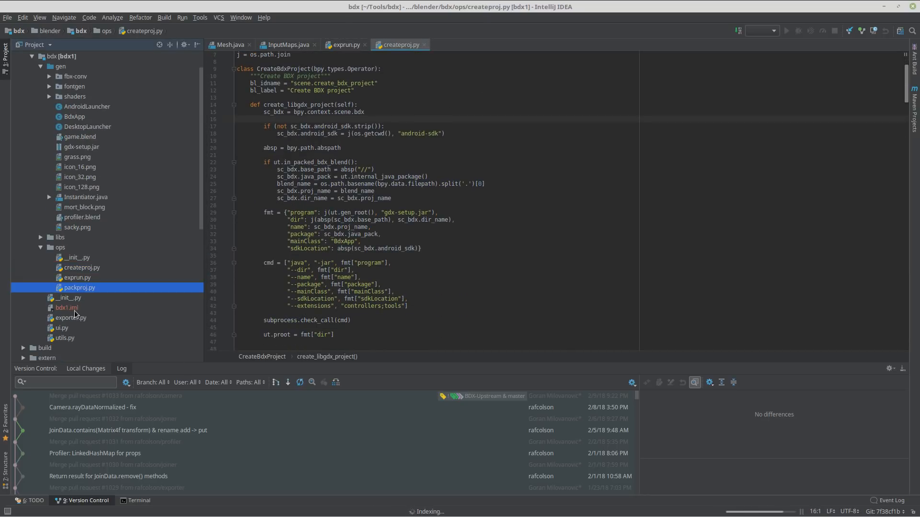
{"action": "left_click", "coordinate": [72, 318]}
{"action": "left_click", "coordinate": [72, 327]}
{"action": "left_click", "coordinate": [72, 320]}
{"action": "key", "text": "Return"}
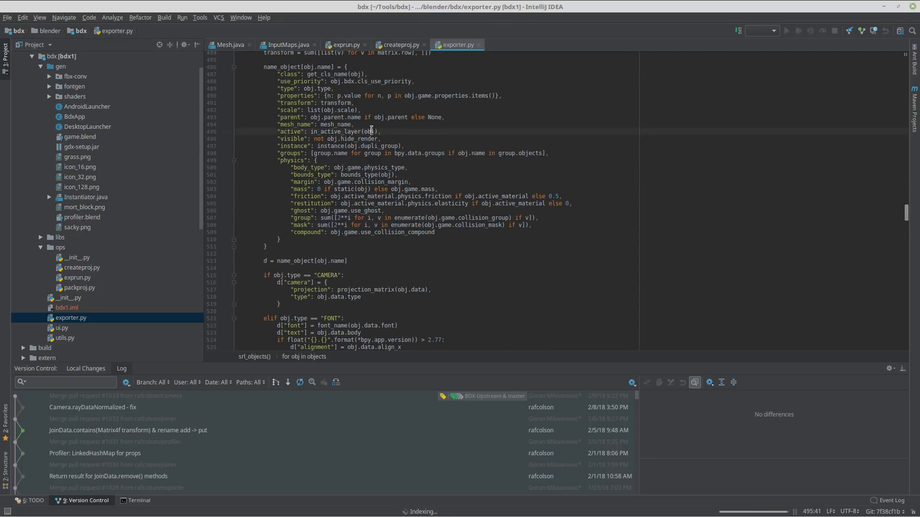
- Search exporter.py for "fbx" and "g3d", and close the search
{"action": "key", "text": "ctrl+f"}
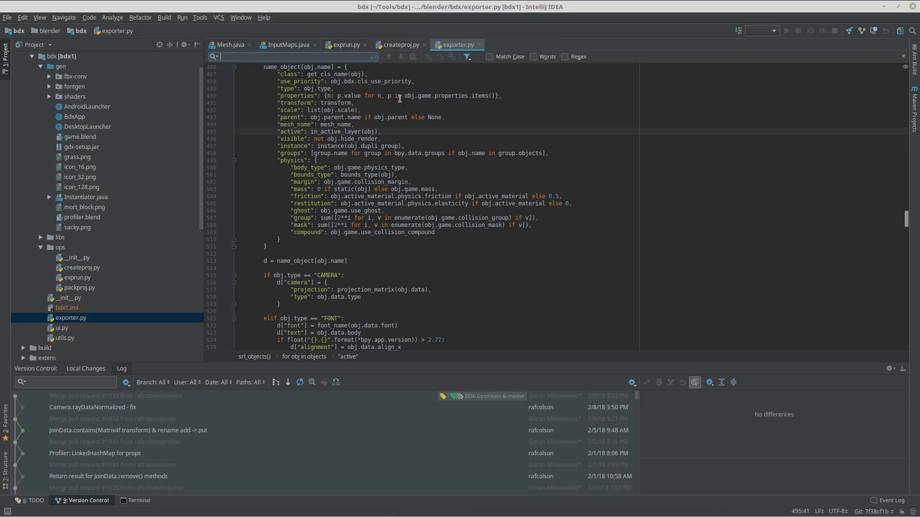
{"action": "type", "text": "fb"}
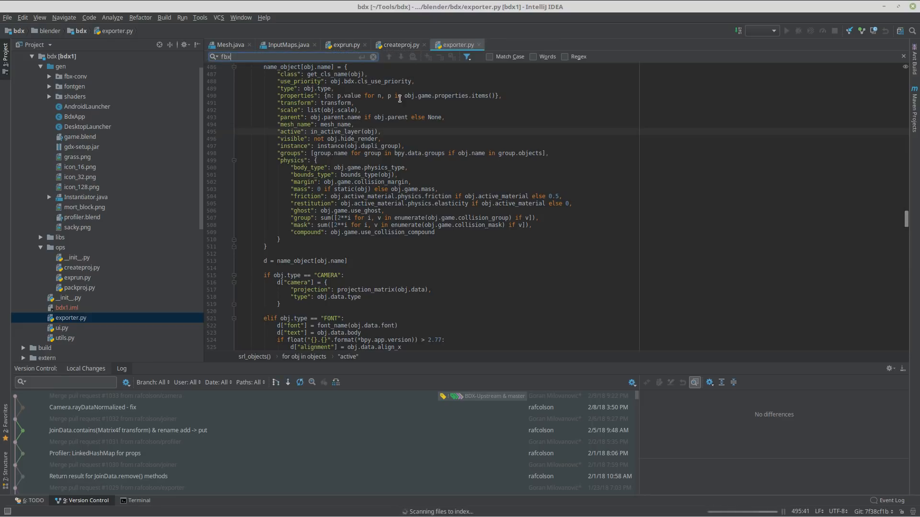
{"action": "type", "text": "xg3d"}
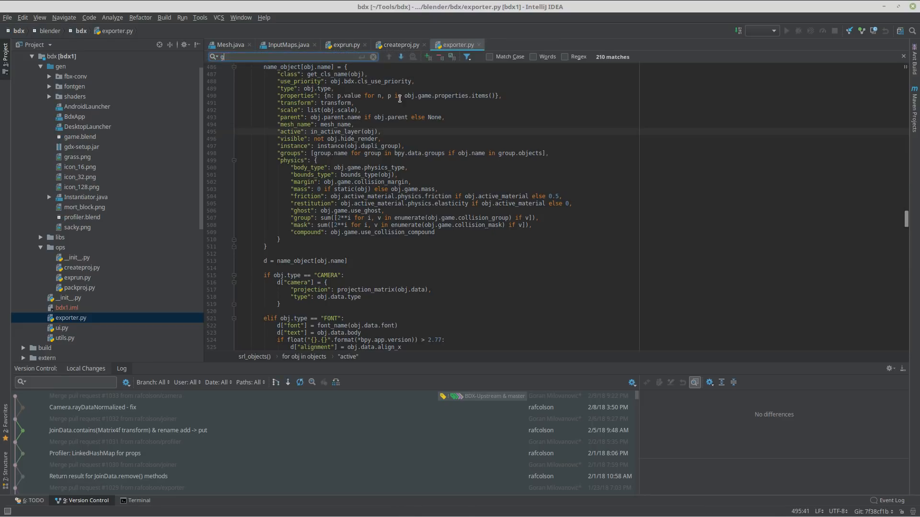
{"action": "key", "text": "Escape"}
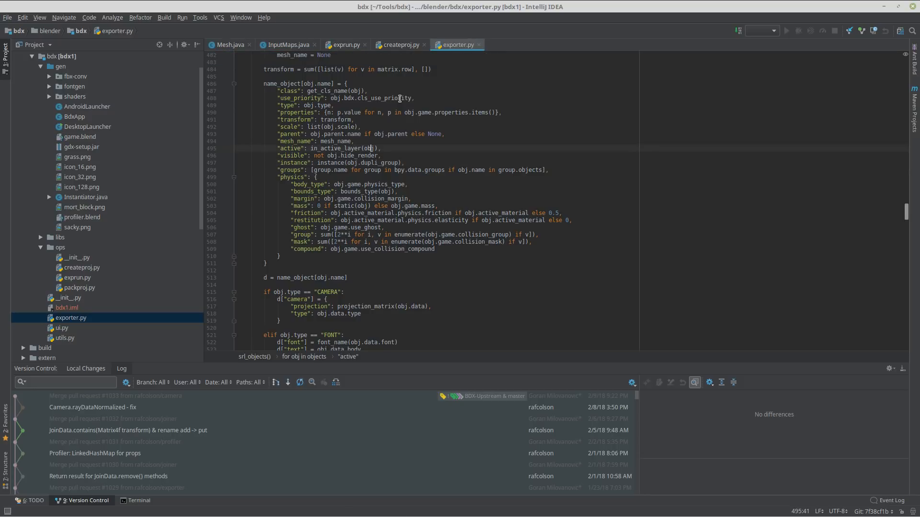
- Check out the local ArmatureWorking branch and look over the object serialization code in exporter.py
{"action": "left_click", "coordinate": [875, 509]}
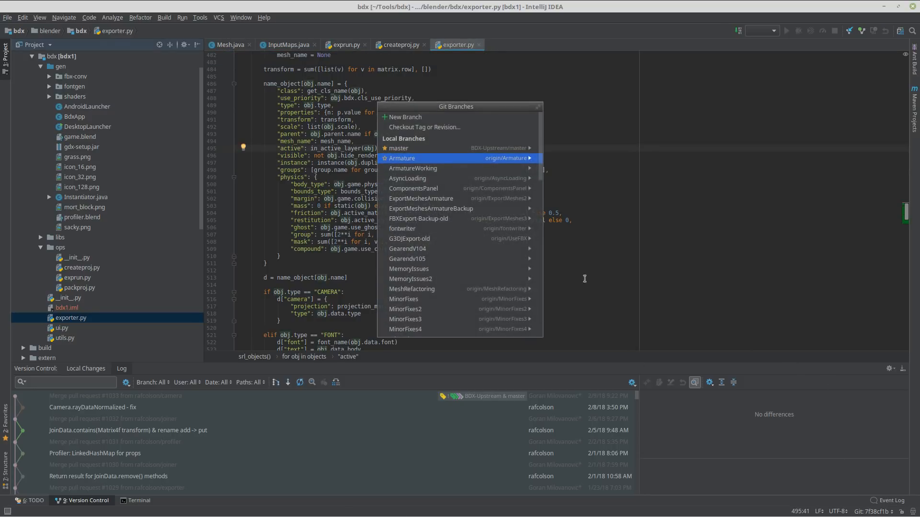
{"action": "mouse_move", "coordinate": [392, 172]}
{"action": "left_click", "coordinate": [432, 161]}
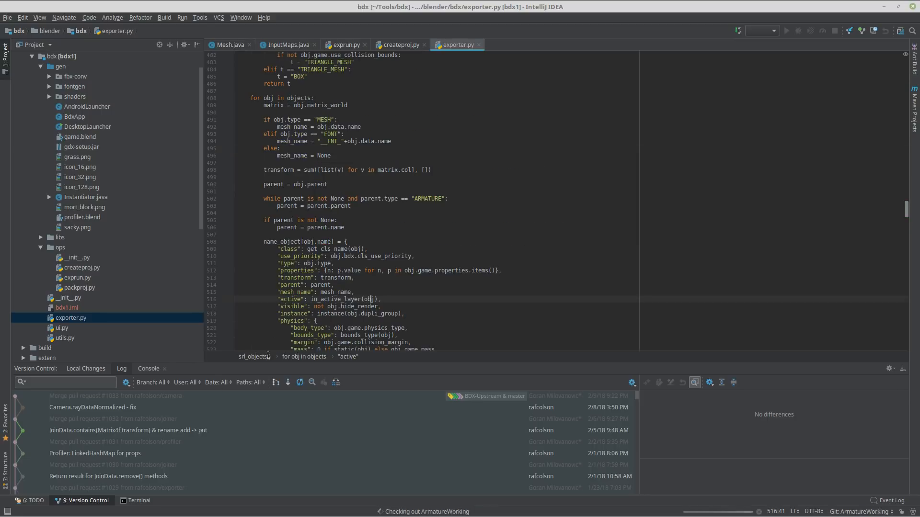
{"action": "scroll", "coordinate": [325, 237], "scroll_direction": "down", "scroll_amount": 5}
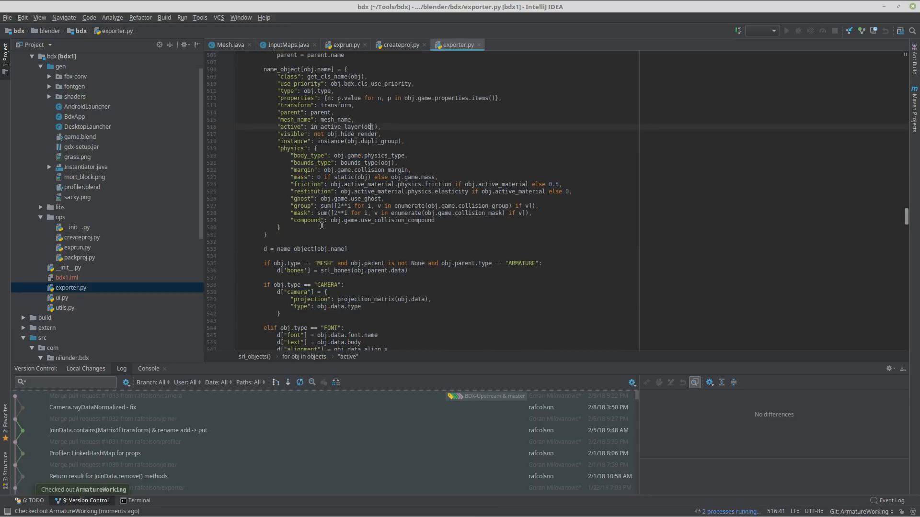
{"action": "scroll", "coordinate": [320, 225], "scroll_direction": "up", "scroll_amount": 4}
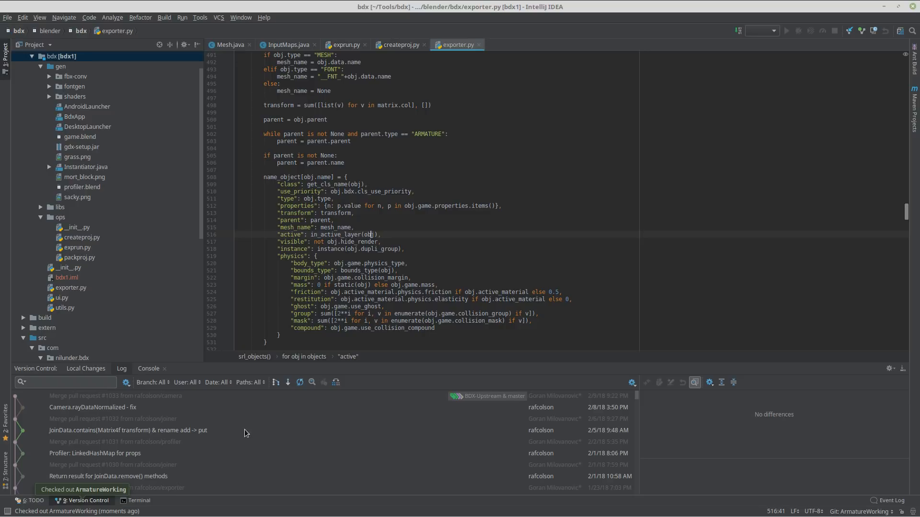
- Expand the shaders, fbx-conv and fontgen folders in the project tree to inspect their contents
{"action": "left_click", "coordinate": [49, 96]}
{"action": "left_click", "coordinate": [48, 76]}
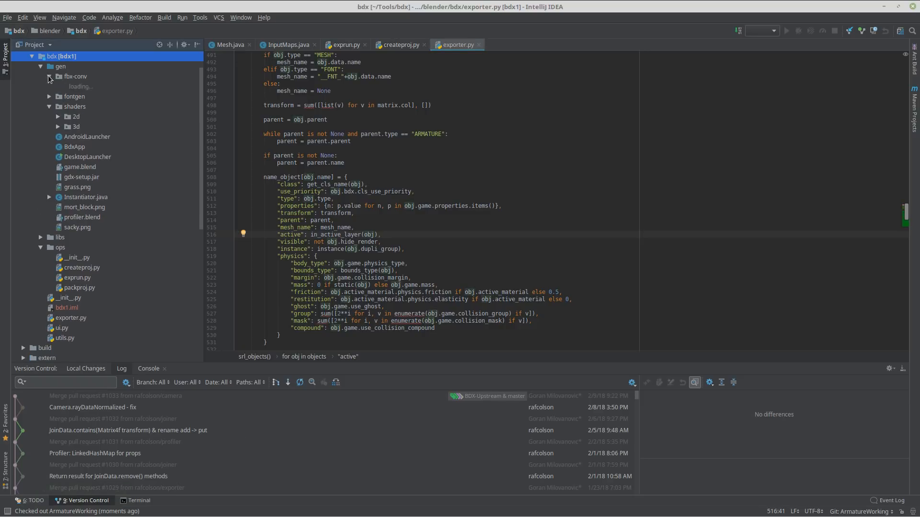
{"action": "left_click", "coordinate": [52, 95]}
{"action": "left_click", "coordinate": [51, 96]}
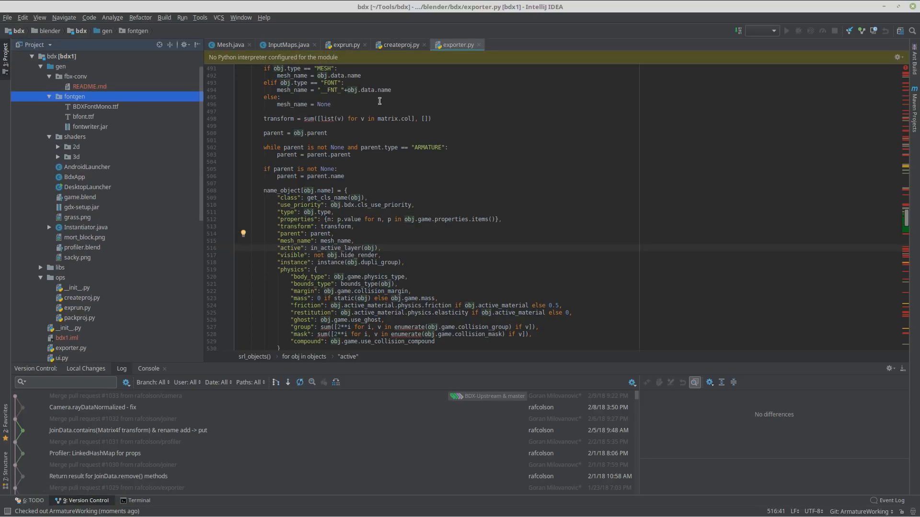
- Search exporter.py on the ArmatureWorking branch for "fbx", and close the search
{"action": "left_click", "coordinate": [380, 101]}
{"action": "key", "text": "ctrl+f"}
{"action": "type", "text": "fb"}
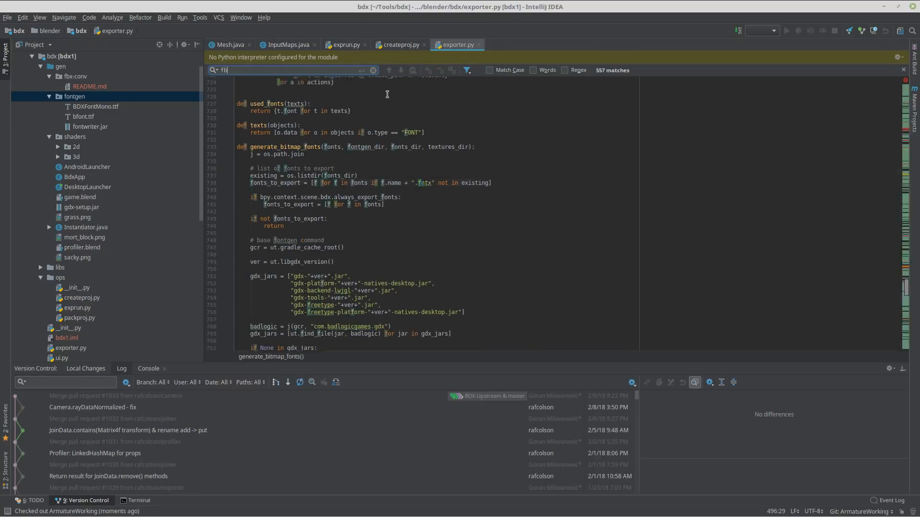
{"action": "type", "text": "x"}
{"action": "key", "text": "ctrl+a"}
{"action": "key", "text": "BackSpace"}
{"action": "key", "text": "Escape"}
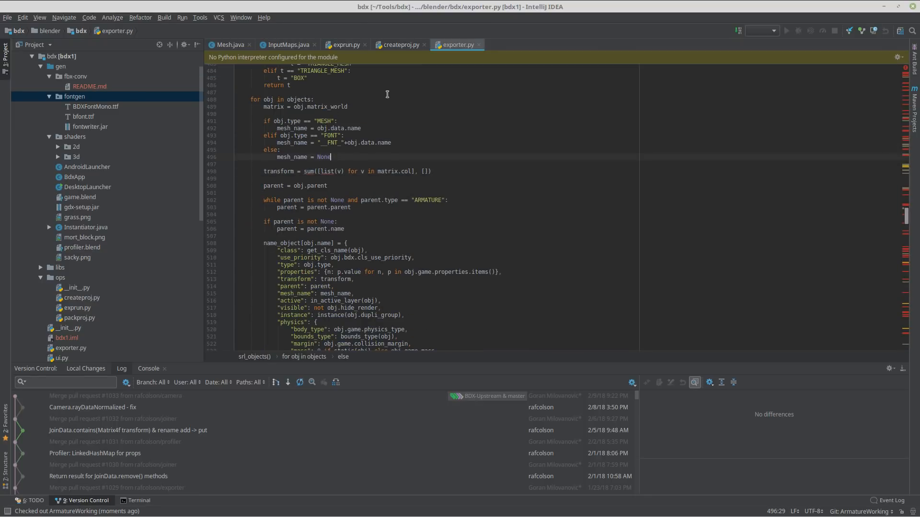
- Switch to exprun.py and search it for "fbx"
{"action": "left_click", "coordinate": [401, 44]}
{"action": "left_click", "coordinate": [343, 45]}
{"action": "key", "text": "ctrl+f"}
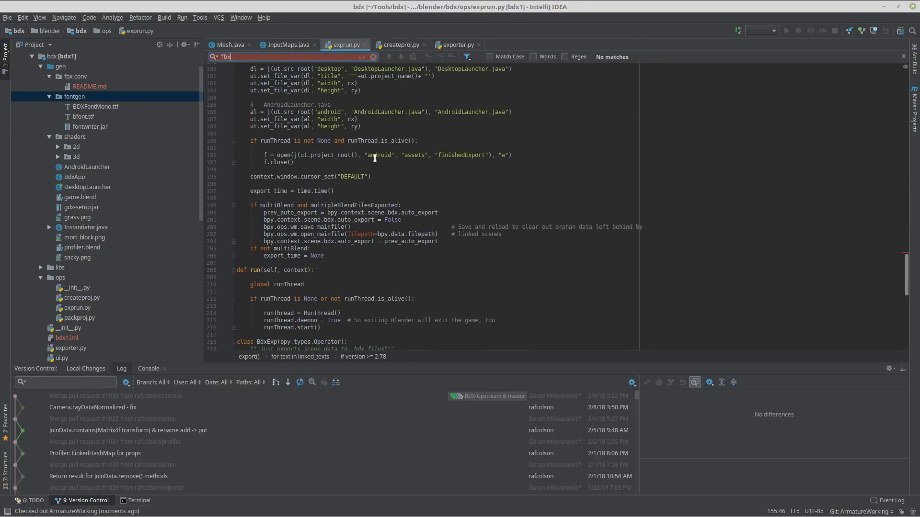
{"action": "key", "text": "Escape"}
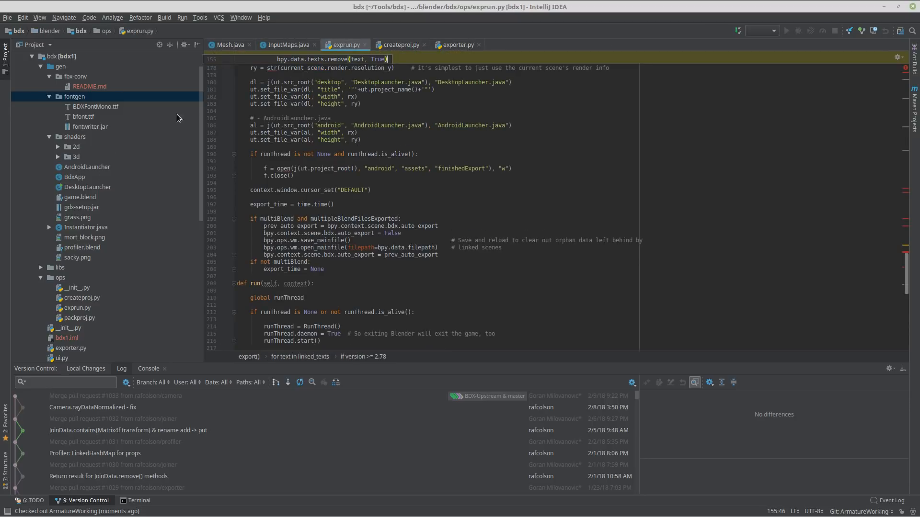
- Search the whole project for "fbx" and look through the matching lines
{"action": "key", "text": "ctrl+shift+f"}
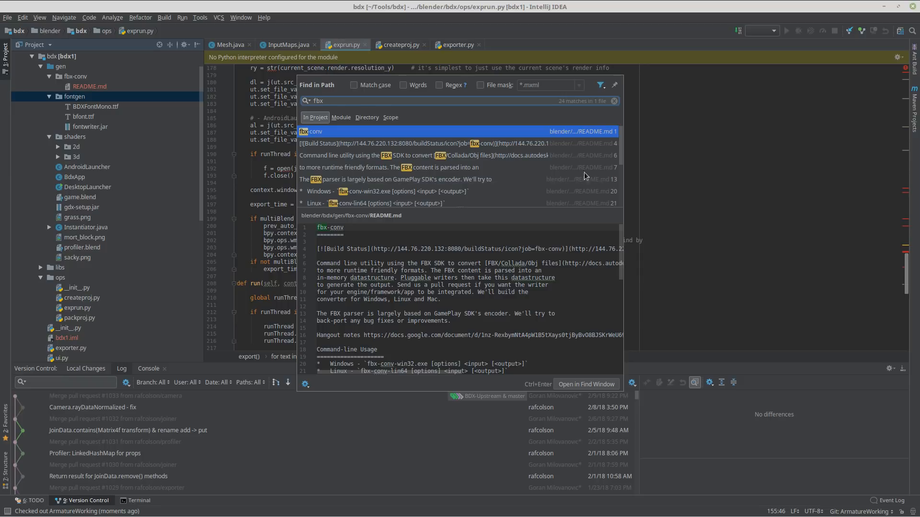
{"action": "scroll", "coordinate": [585, 176], "scroll_direction": "down", "scroll_amount": 3}
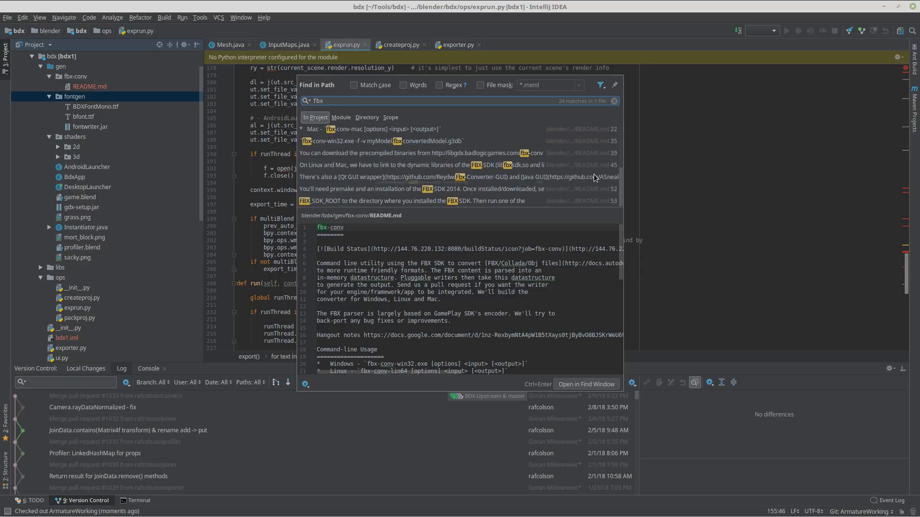
{"action": "scroll", "coordinate": [594, 179], "scroll_direction": "up", "scroll_amount": 3}
{"action": "left_click", "coordinate": [687, 150]}
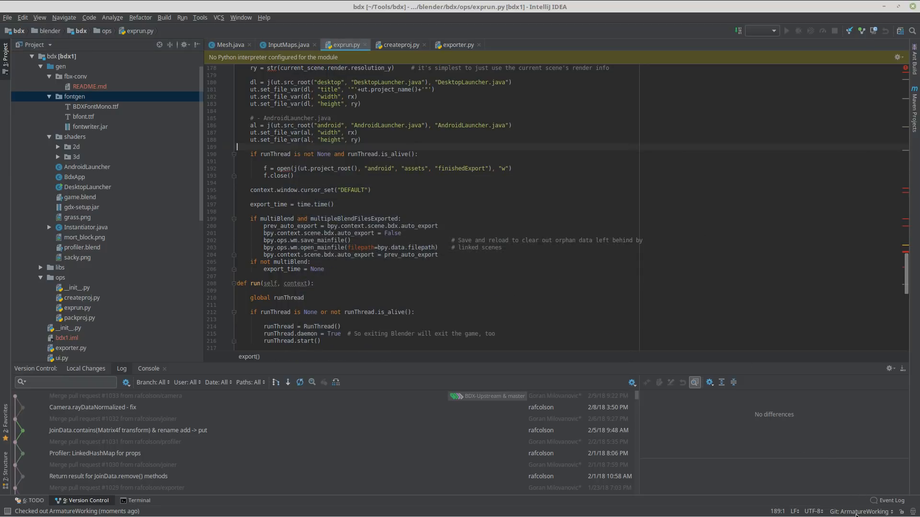
- Filter the commit log by "armature" and select the "(#529) Preliminary armature work." commit
{"action": "left_click", "coordinate": [856, 511]}
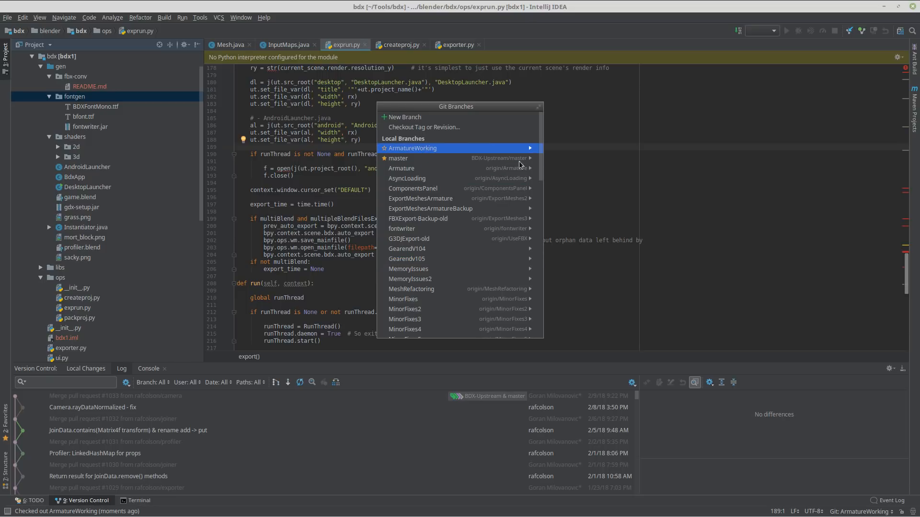
{"action": "left_click", "coordinate": [593, 160]}
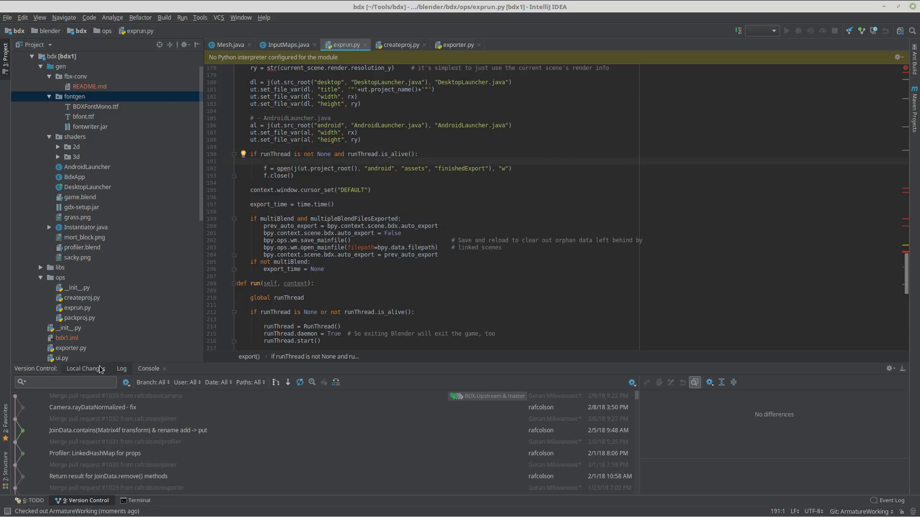
{"action": "left_click", "coordinate": [106, 381]}
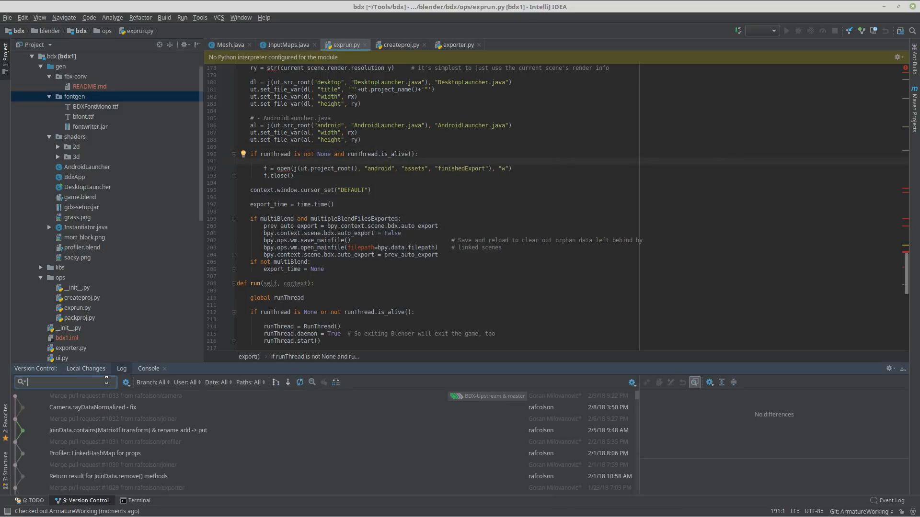
{"action": "type", "text": "armature"}
{"action": "left_click", "coordinate": [154, 399]}
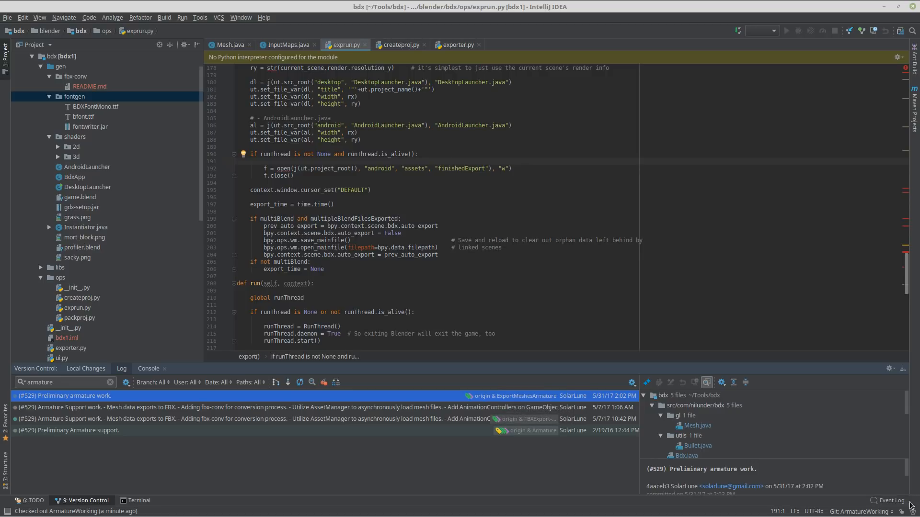
- Look through the local branches and check out ExportMeshesArmature
{"action": "key", "text": "ctrl+shift+grave"}
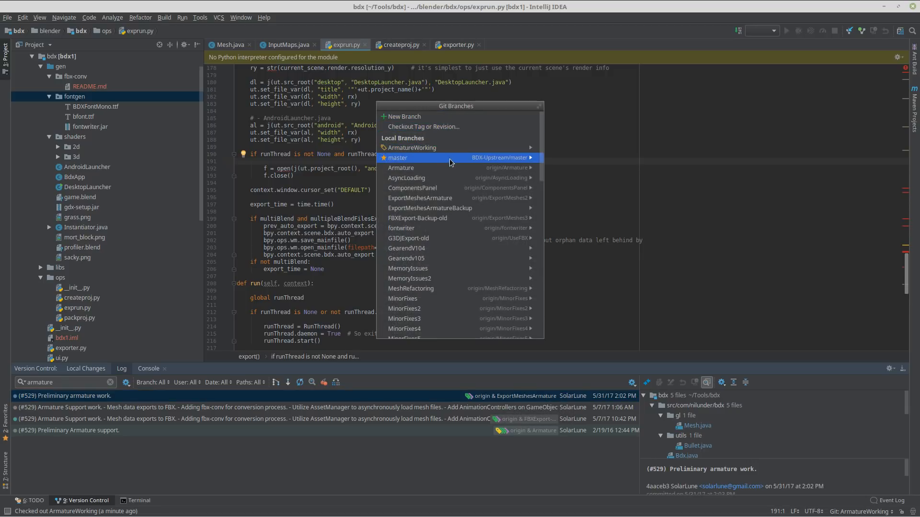
{"action": "scroll", "coordinate": [451, 175], "scroll_direction": "down", "scroll_amount": 5}
{"action": "scroll", "coordinate": [432, 144], "scroll_direction": "up", "scroll_amount": 5}
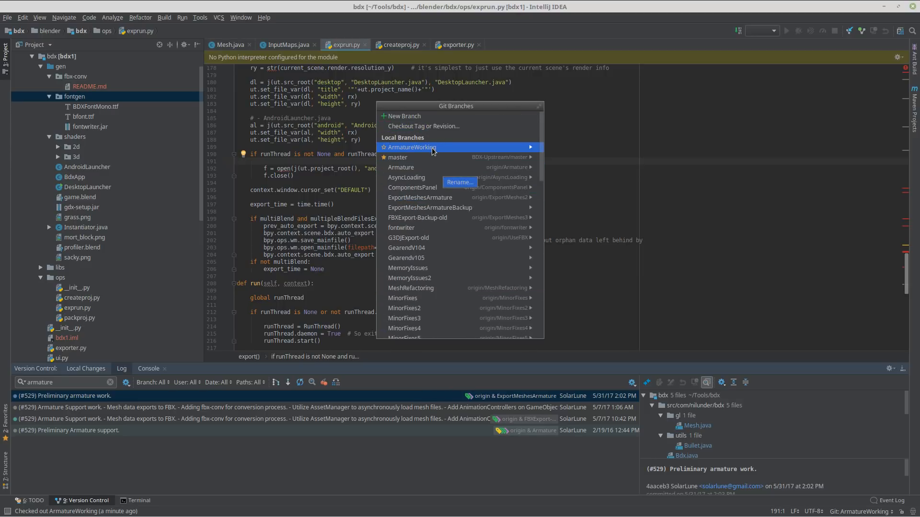
{"action": "scroll", "coordinate": [421, 212], "scroll_direction": "down", "scroll_amount": 4}
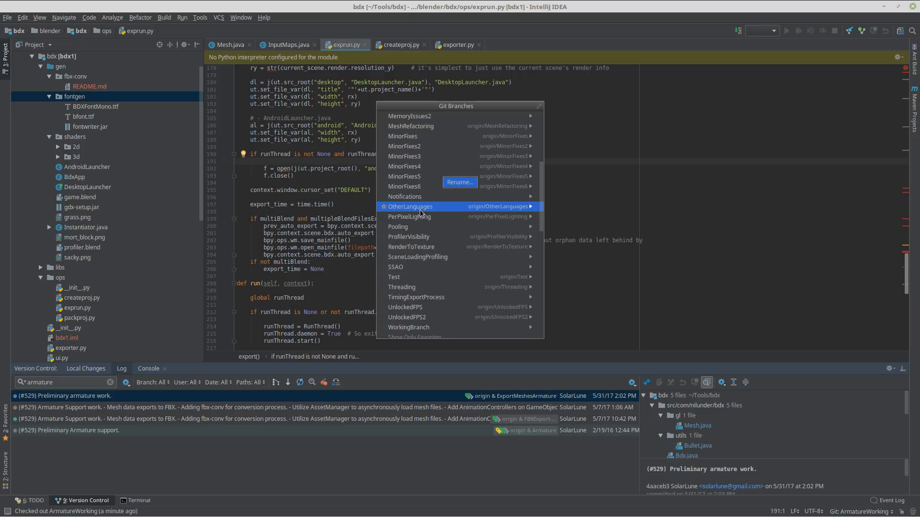
{"action": "scroll", "coordinate": [420, 212], "scroll_direction": "up", "scroll_amount": 2}
{"action": "mouse_move", "coordinate": [438, 127]}
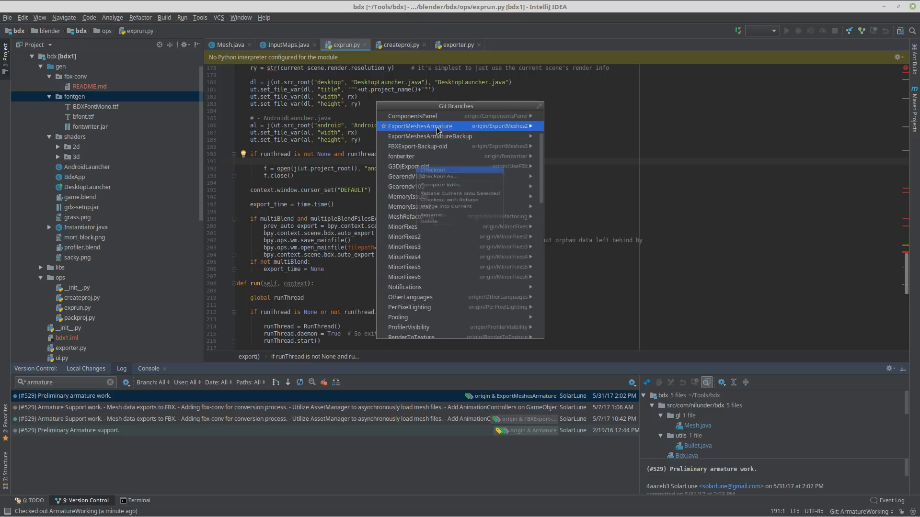
{"action": "left_click", "coordinate": [444, 158]}
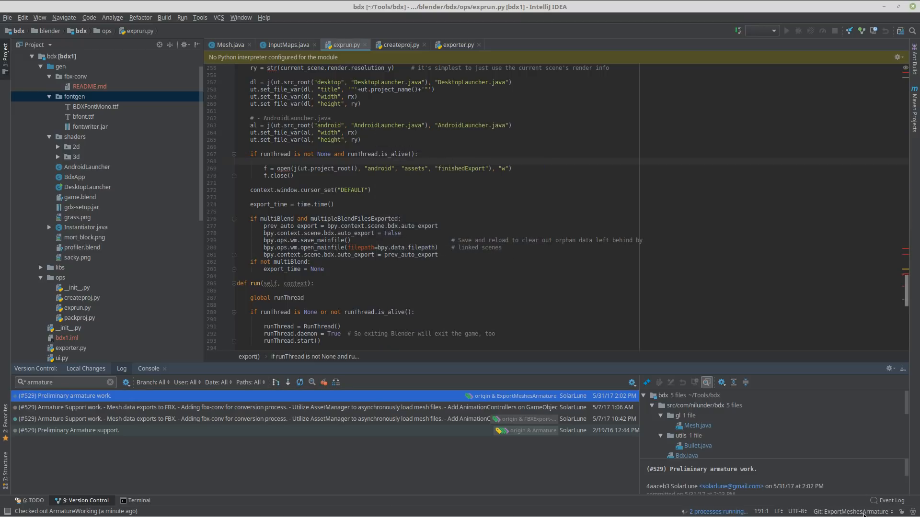
- Delete the local ArmatureWorking branch and dismiss the deletion notification
{"action": "key", "text": "ctrl+shift+grave"}
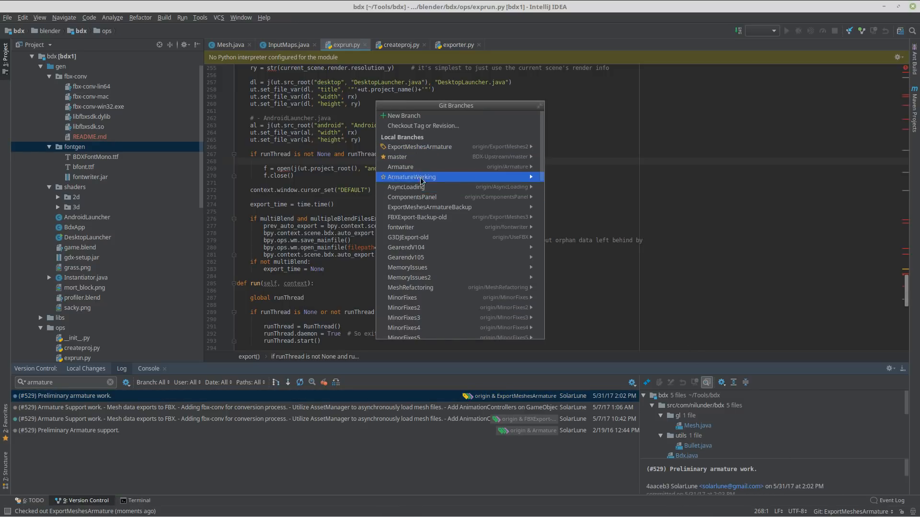
{"action": "mouse_move", "coordinate": [424, 177]}
{"action": "left_click", "coordinate": [449, 235]}
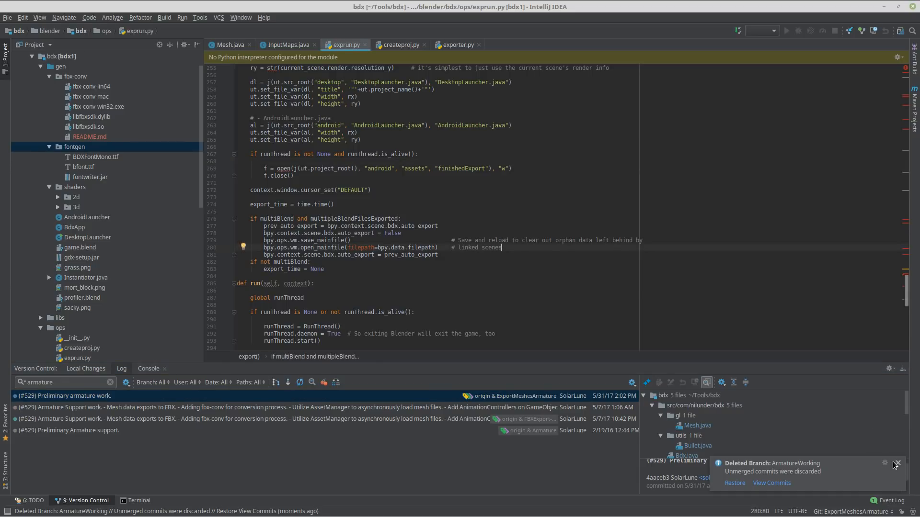
{"action": "left_click", "coordinate": [896, 463]}
- Search exprun.py on the ExportMeshesArmature branch for "fbx" and read through the FBX export functions
{"action": "left_click", "coordinate": [477, 202]}
{"action": "scroll", "coordinate": [220, 157], "scroll_direction": "up", "scroll_amount": 3}
{"action": "scroll", "coordinate": [117, 123], "scroll_direction": "up", "scroll_amount": 1}
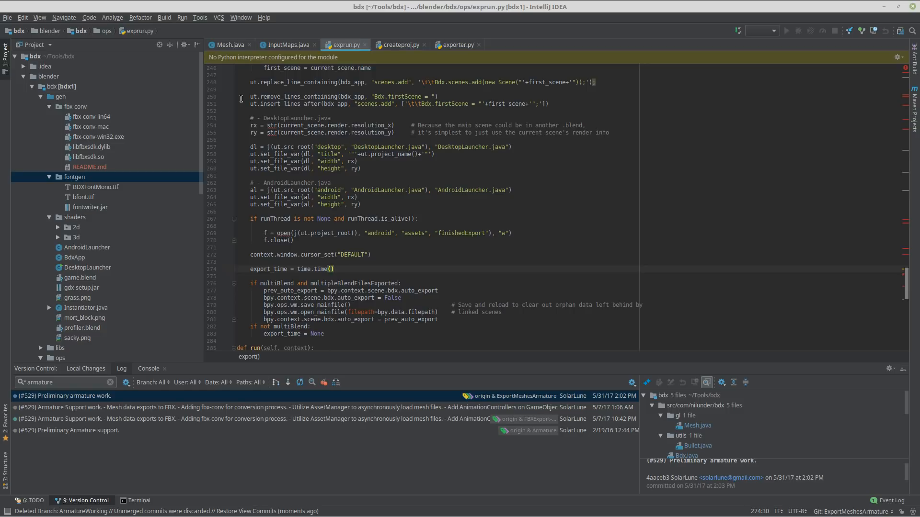
{"action": "scroll", "coordinate": [269, 105], "scroll_direction": "up", "scroll_amount": 7}
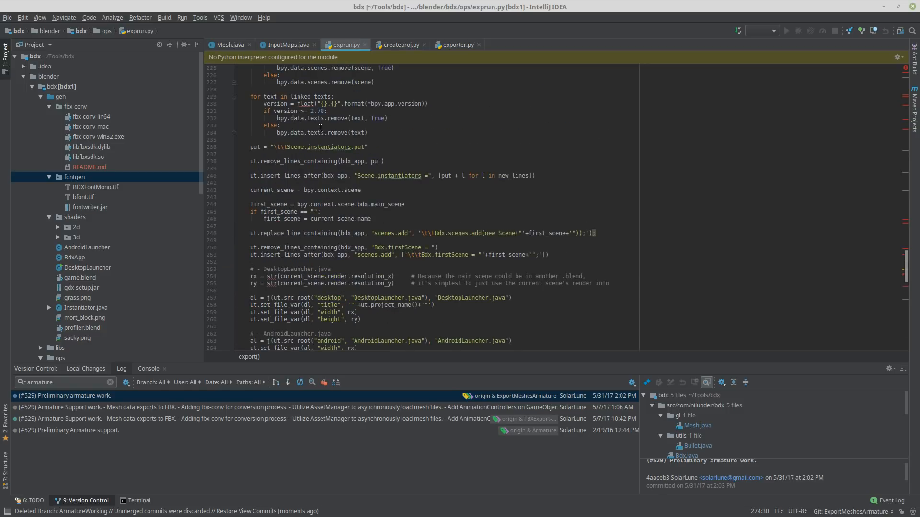
{"action": "left_click", "coordinate": [320, 127]}
{"action": "key", "text": "ctrl+f"}
{"action": "type", "text": "fbx"}
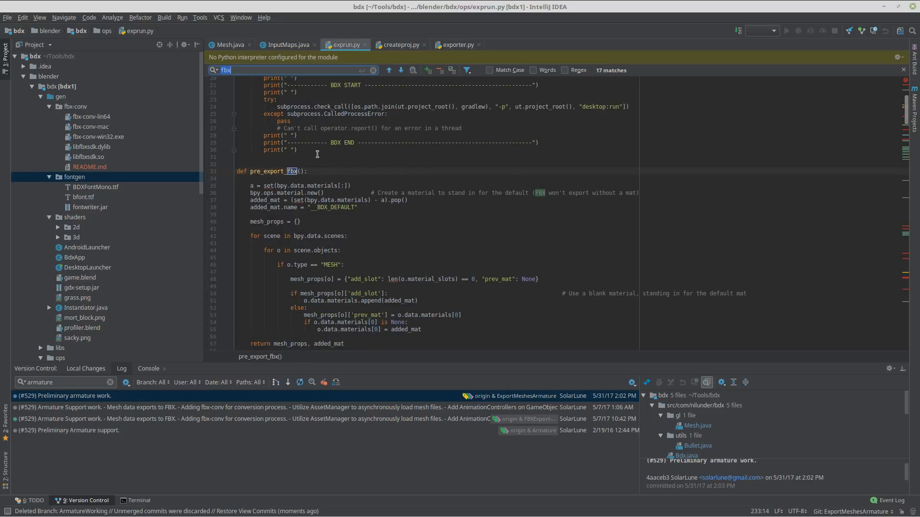
{"action": "scroll", "coordinate": [317, 154], "scroll_direction": "down", "scroll_amount": 8}
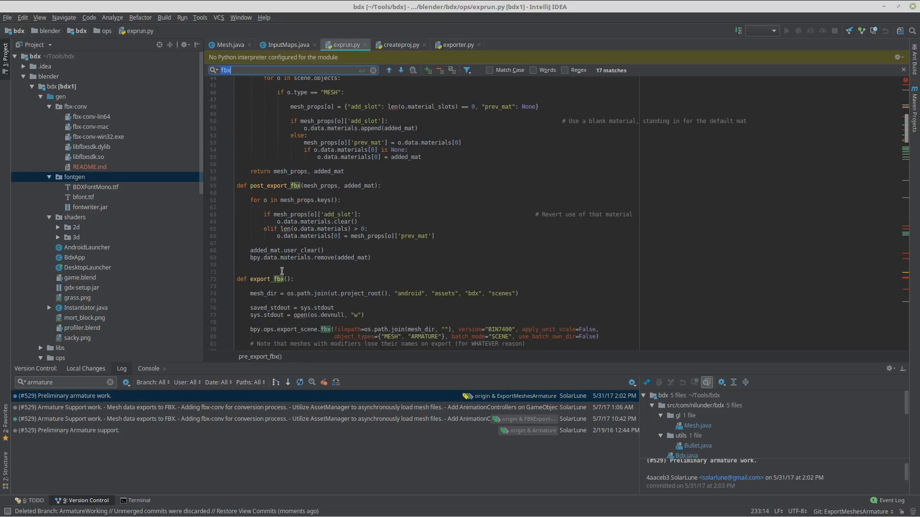
- Close the running Blender session and read through the export_fbx function in exprun.py
{"action": "scroll", "coordinate": [277, 221], "scroll_direction": "down", "scroll_amount": 3}
{"action": "scroll", "coordinate": [277, 223], "scroll_direction": "down", "scroll_amount": 1}
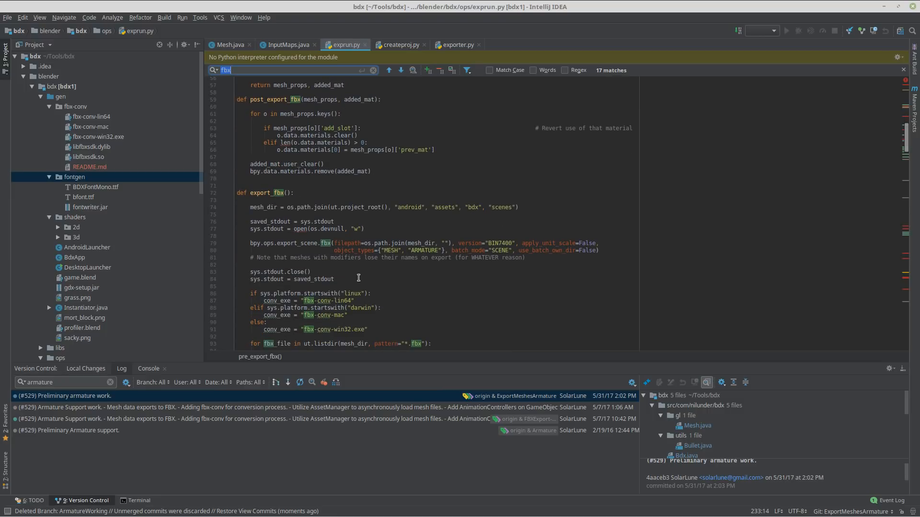
{"action": "key", "text": "alt+Tab"}
{"action": "key", "text": "alt+Tab"}
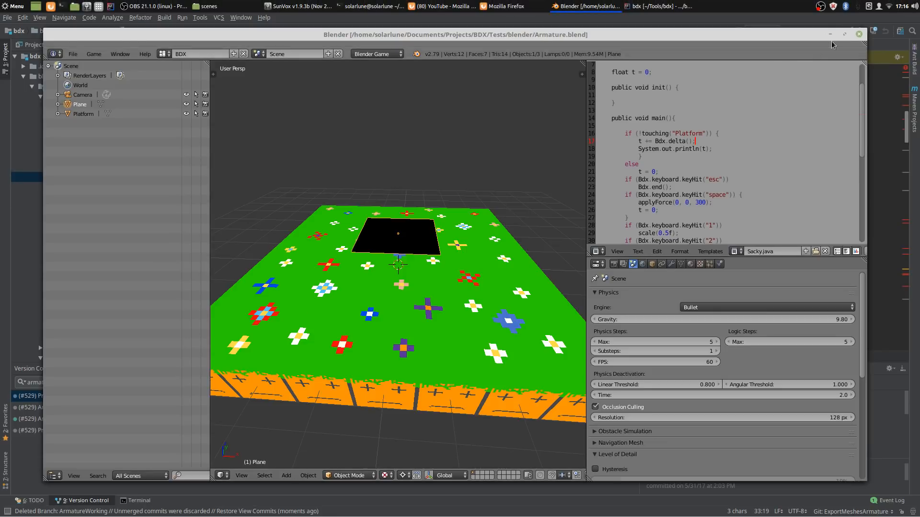
{"action": "key", "text": "alt+Tab"}
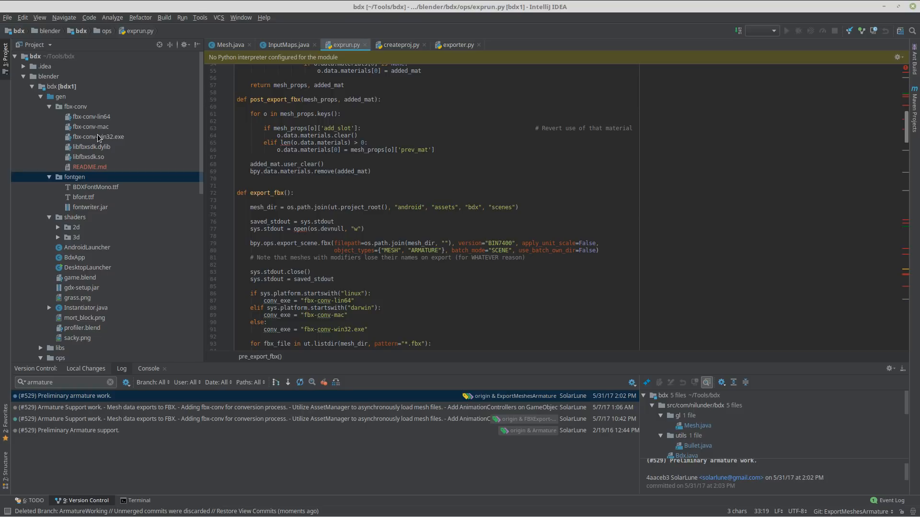
{"action": "scroll", "coordinate": [443, 181], "scroll_direction": "down", "scroll_amount": 7}
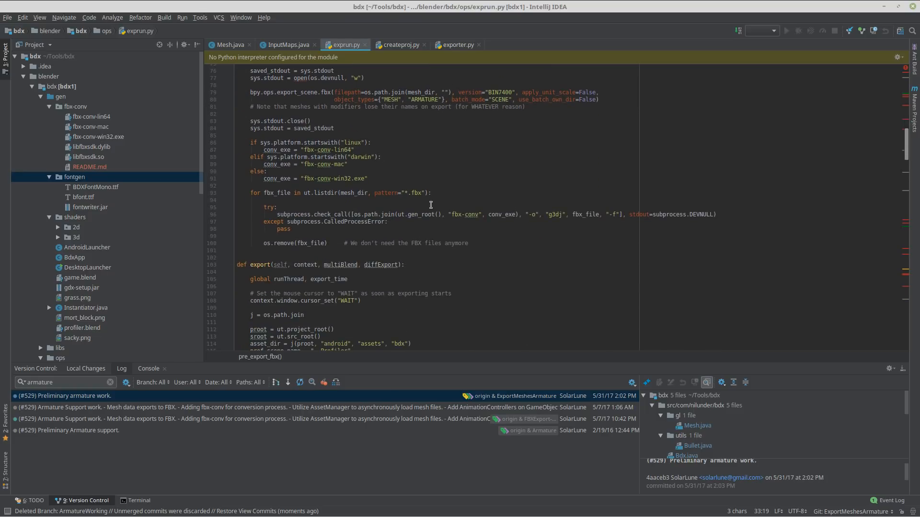
{"action": "scroll", "coordinate": [425, 211], "scroll_direction": "up", "scroll_amount": 3}
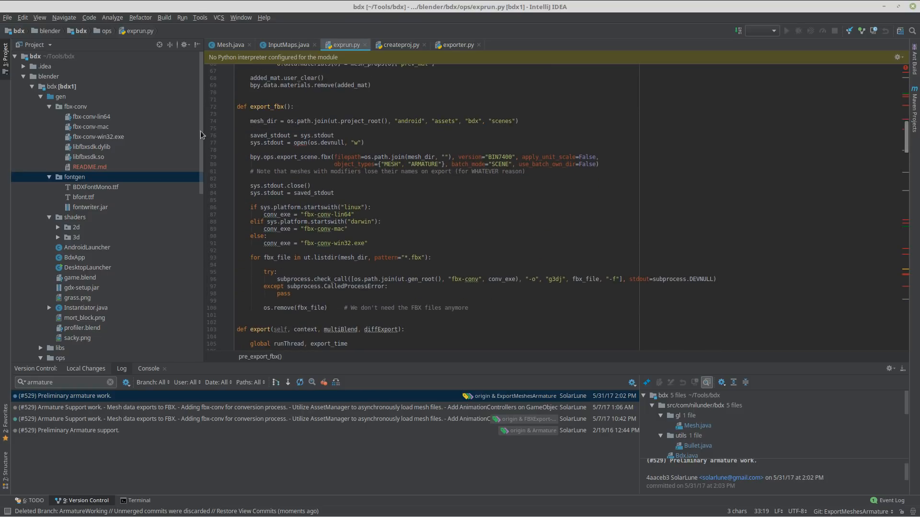
{"action": "scroll", "coordinate": [287, 144], "scroll_direction": "up", "scroll_amount": 1}
- Relaunch Blender from the terminal with ./blender and reopen the recent Armature.blend file
{"action": "mouse_move", "coordinate": [337, 3]}
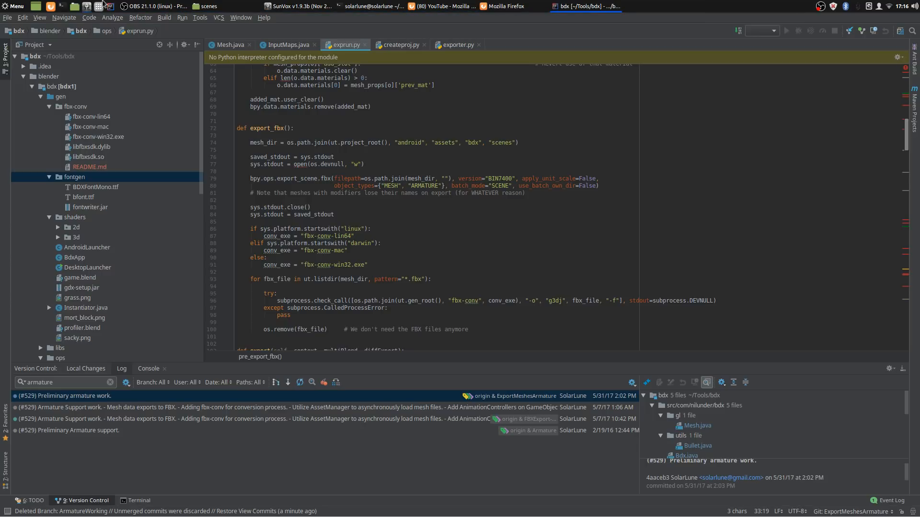
{"action": "left_click", "coordinate": [371, 6]}
{"action": "key", "text": "Up"}
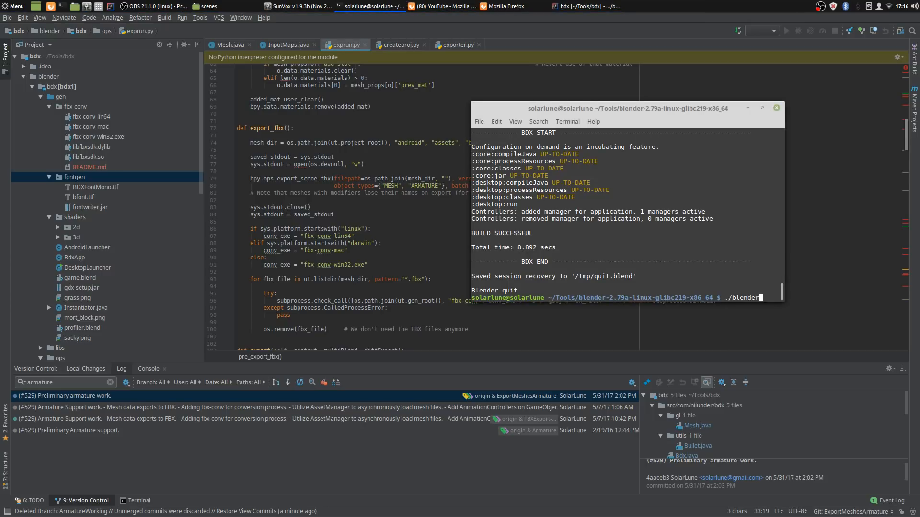
{"action": "key", "text": "Return"}
{"action": "left_click", "coordinate": [72, 47]}
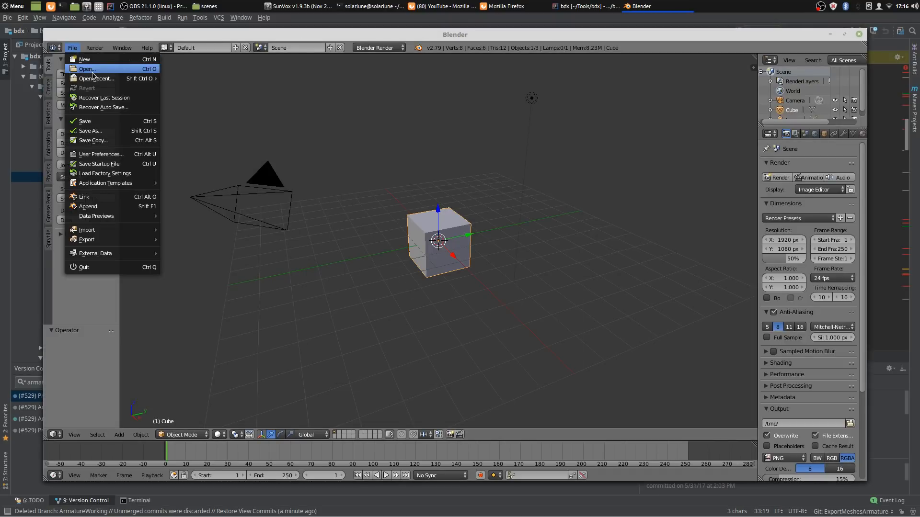
{"action": "mouse_move", "coordinate": [95, 78]}
{"action": "left_click", "coordinate": [206, 79]}
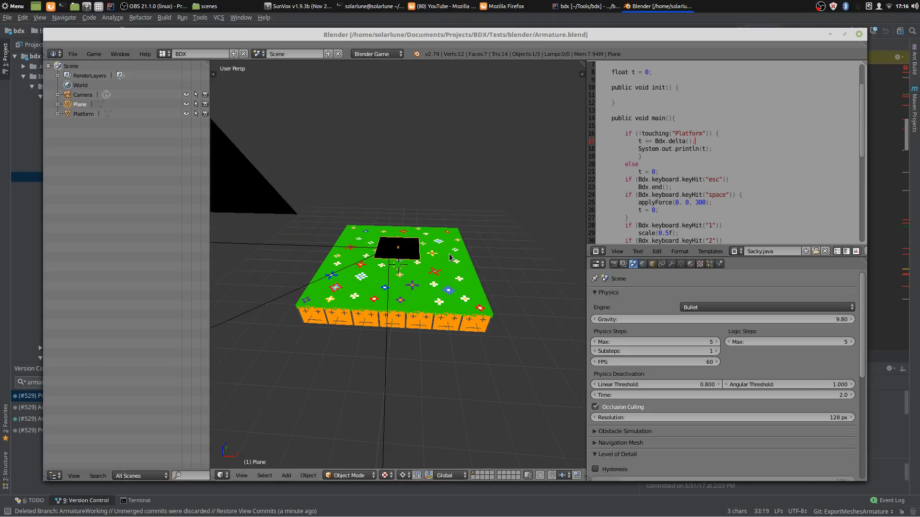
- Run the Armature.blend game, check the run's output in the terminal, and close the terminal
{"action": "key", "text": "p"}
{"action": "left_click", "coordinate": [382, 7]}
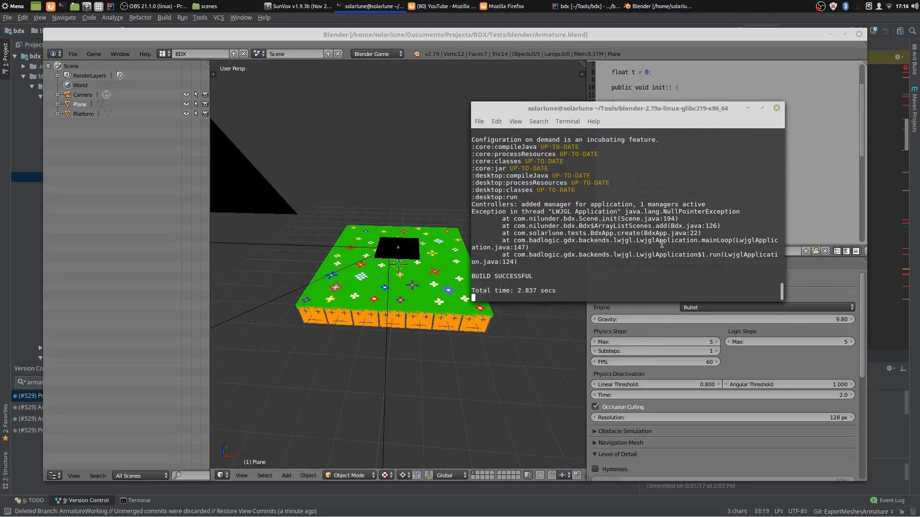
{"action": "left_click", "coordinate": [772, 110]}
{"action": "left_click", "coordinate": [716, 227]}
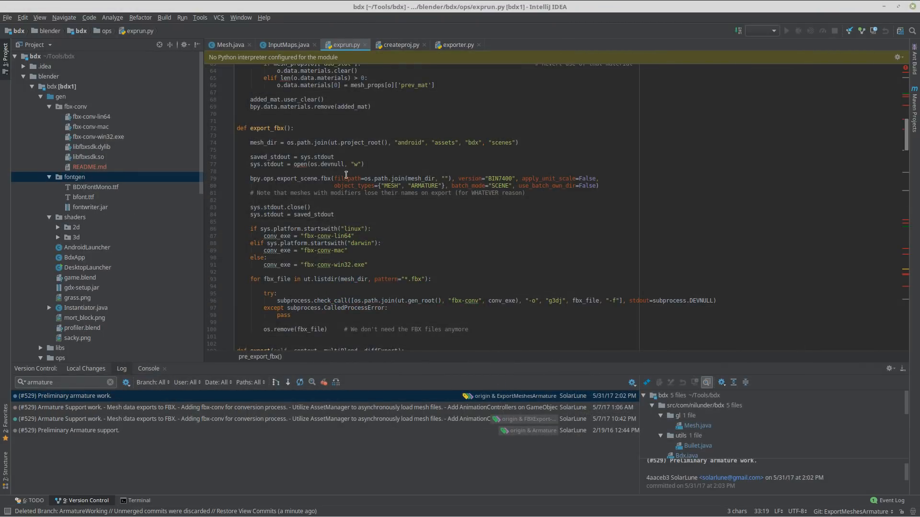
- Examine pre_export_fbx, post_export_fbx and export_fbx in exprun.py, ending at the bpy.ops.export_scene.fbx call
{"action": "scroll", "coordinate": [346, 176], "scroll_direction": "up", "scroll_amount": 4}
{"action": "scroll", "coordinate": [307, 184], "scroll_direction": "up", "scroll_amount": 12}
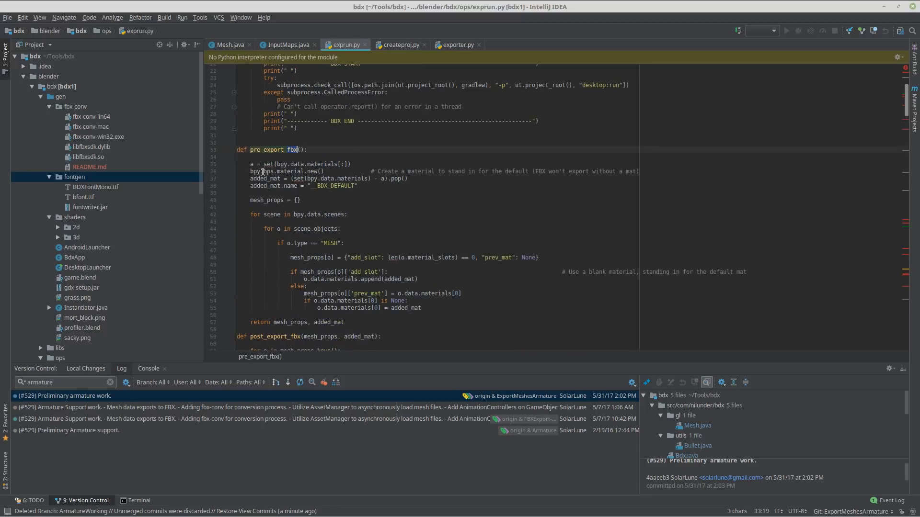
{"action": "scroll", "coordinate": [281, 153], "scroll_direction": "up", "scroll_amount": 3}
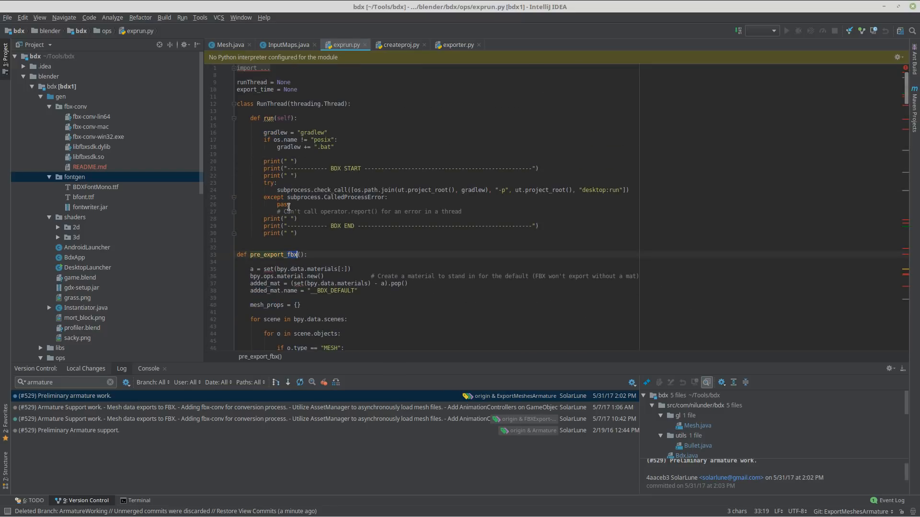
{"action": "scroll", "coordinate": [288, 210], "scroll_direction": "down", "scroll_amount": 5}
{"action": "scroll", "coordinate": [282, 182], "scroll_direction": "down", "scroll_amount": 4}
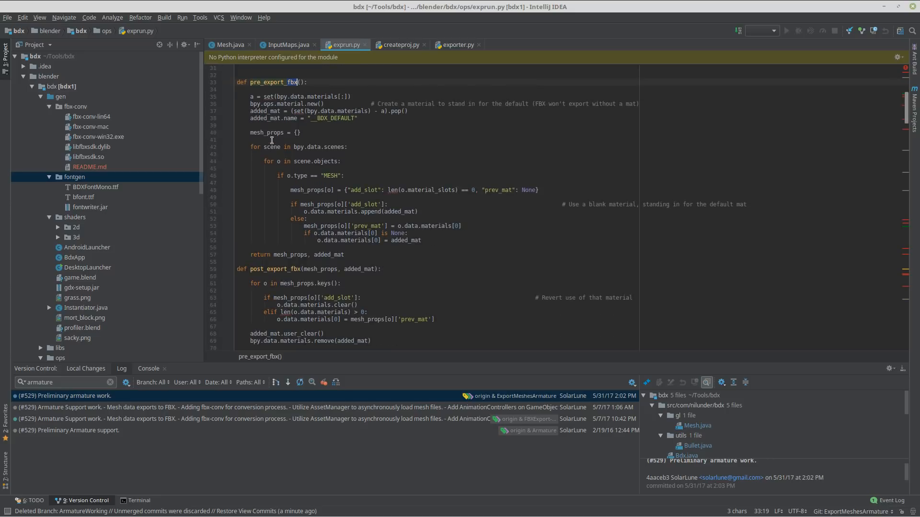
{"action": "scroll", "coordinate": [268, 205], "scroll_direction": "down", "scroll_amount": 1}
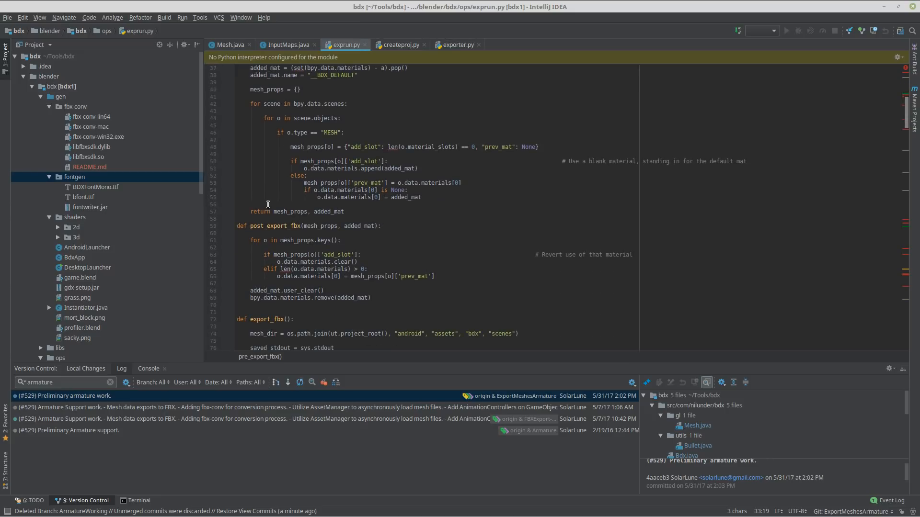
{"action": "scroll", "coordinate": [276, 215], "scroll_direction": "down", "scroll_amount": 1}
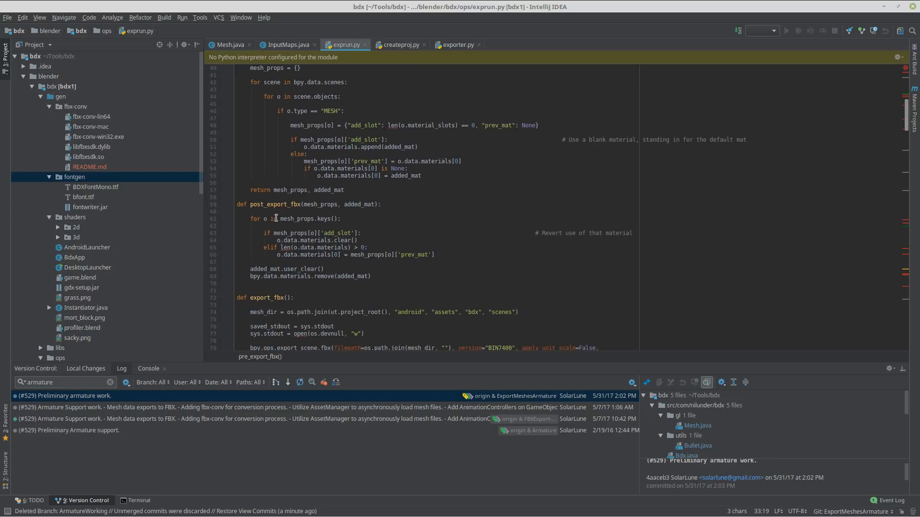
{"action": "scroll", "coordinate": [276, 218], "scroll_direction": "down", "scroll_amount": 8}
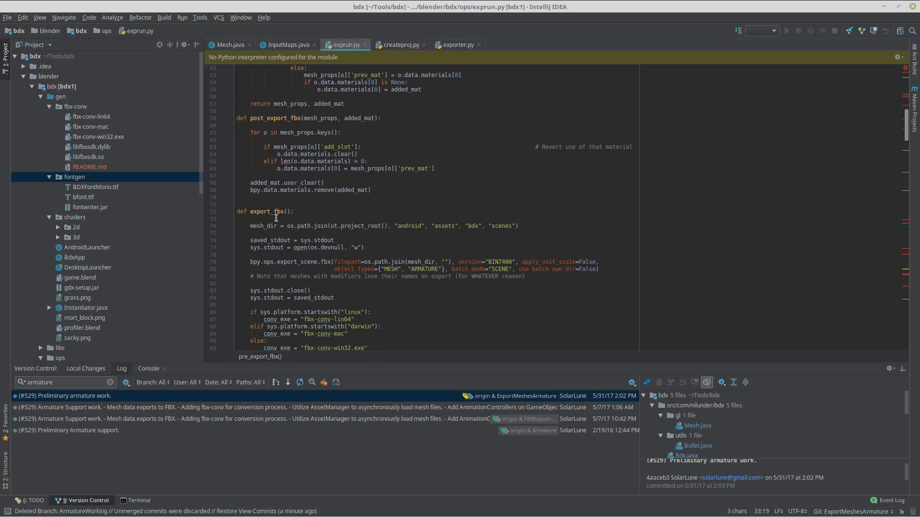
{"action": "scroll", "coordinate": [276, 218], "scroll_direction": "down", "scroll_amount": 5}
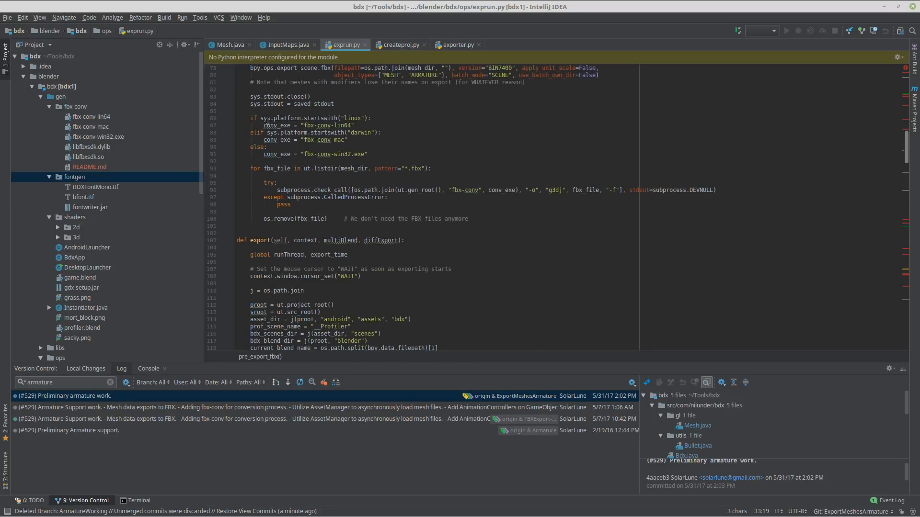
{"action": "scroll", "coordinate": [334, 95], "scroll_direction": "up", "scroll_amount": 5}
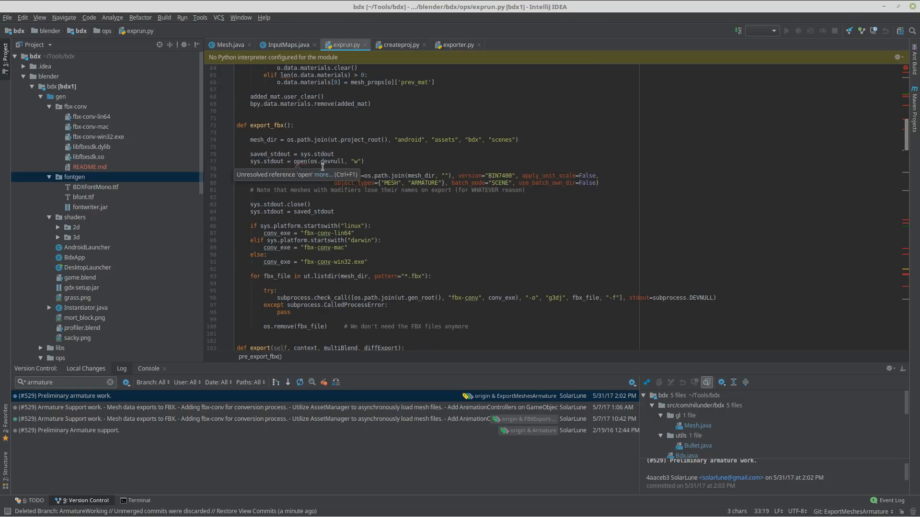
{"action": "left_click", "coordinate": [321, 175]}
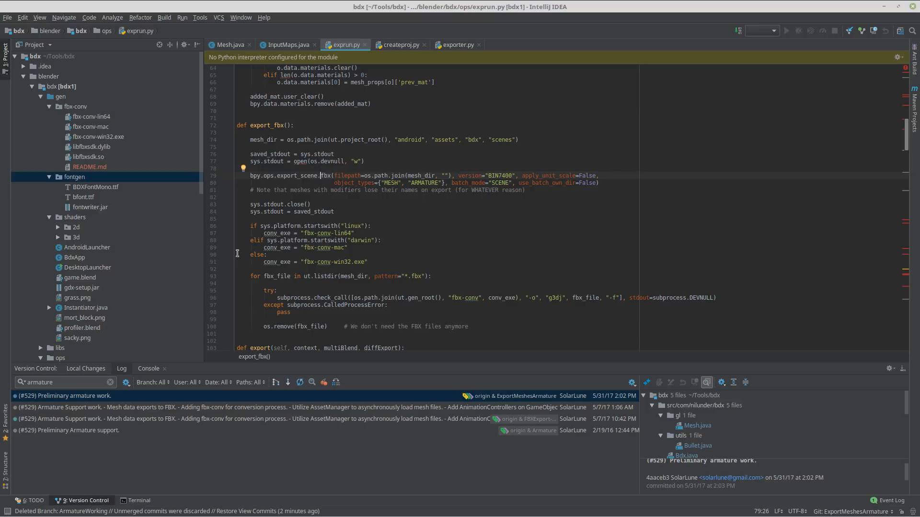
- Review how the material preparation functions relate to the FBX export call and the fbx-conv conversion loop in exprun.py
{"action": "scroll", "coordinate": [241, 251], "scroll_direction": "up", "scroll_amount": 15}
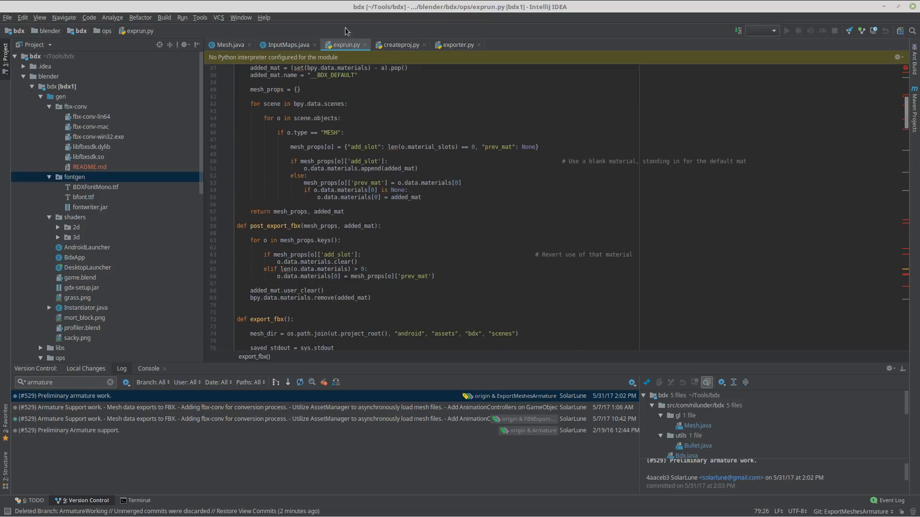
{"action": "scroll", "coordinate": [355, 163], "scroll_direction": "down", "scroll_amount": 15}
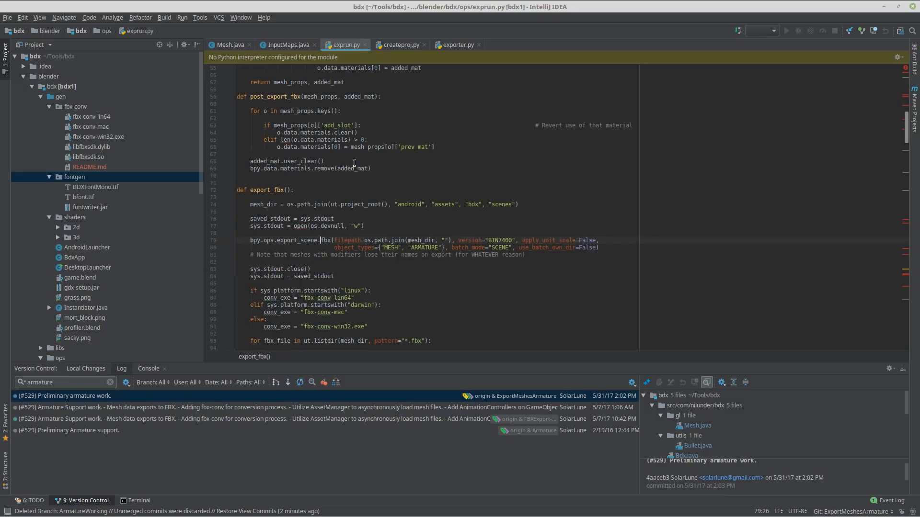
{"action": "scroll", "coordinate": [314, 188], "scroll_direction": "down", "scroll_amount": 2}
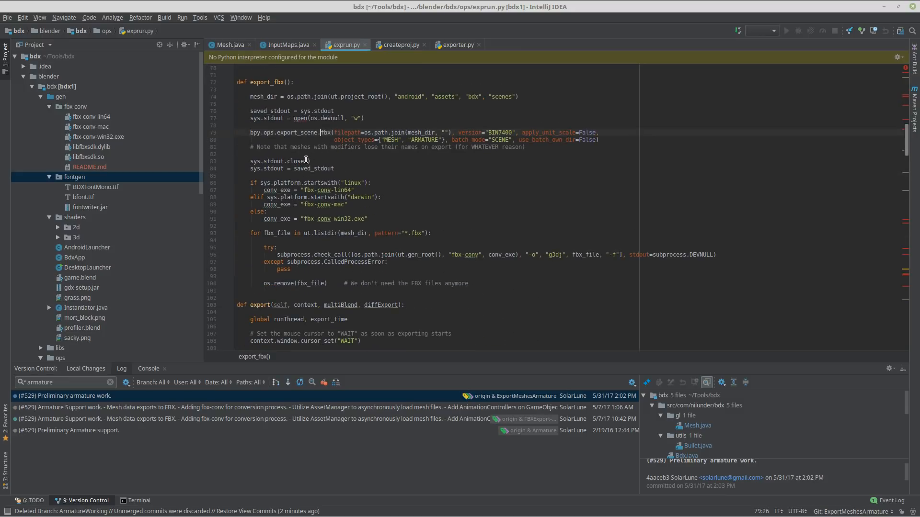
{"action": "scroll", "coordinate": [305, 160], "scroll_direction": "up", "scroll_amount": 15}
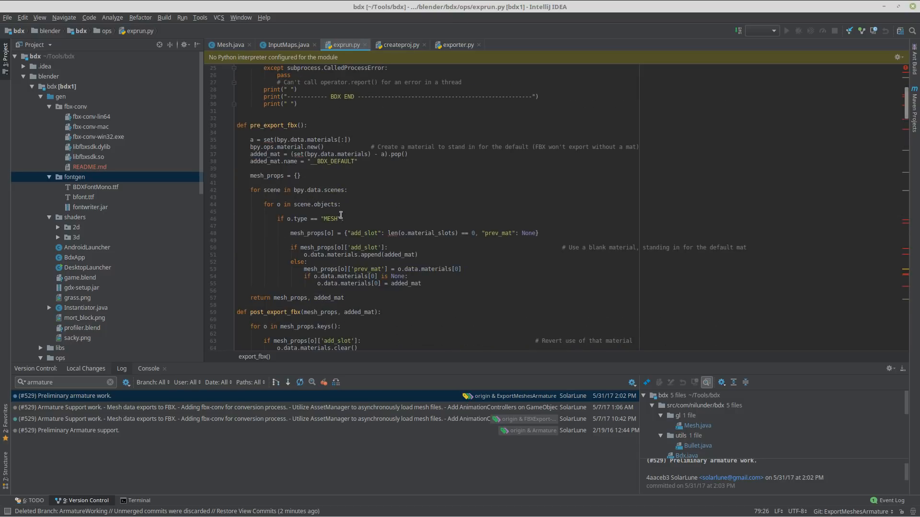
{"action": "scroll", "coordinate": [287, 118], "scroll_direction": "down", "scroll_amount": 7}
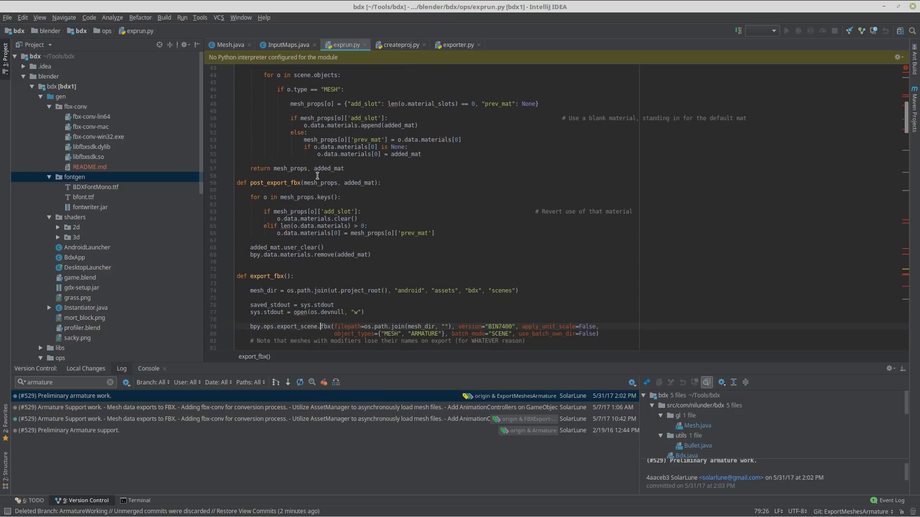
{"action": "scroll", "coordinate": [316, 177], "scroll_direction": "down", "scroll_amount": 4}
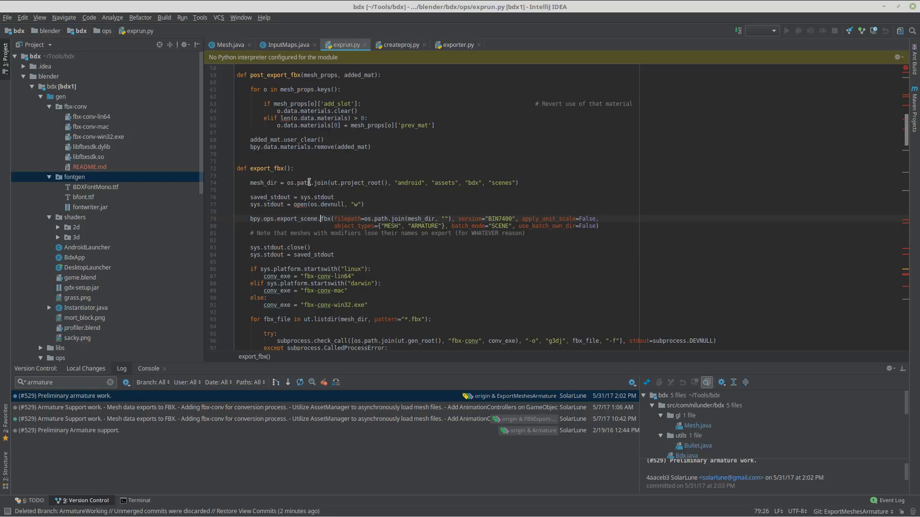
{"action": "scroll", "coordinate": [320, 143], "scroll_direction": "down", "scroll_amount": 8}
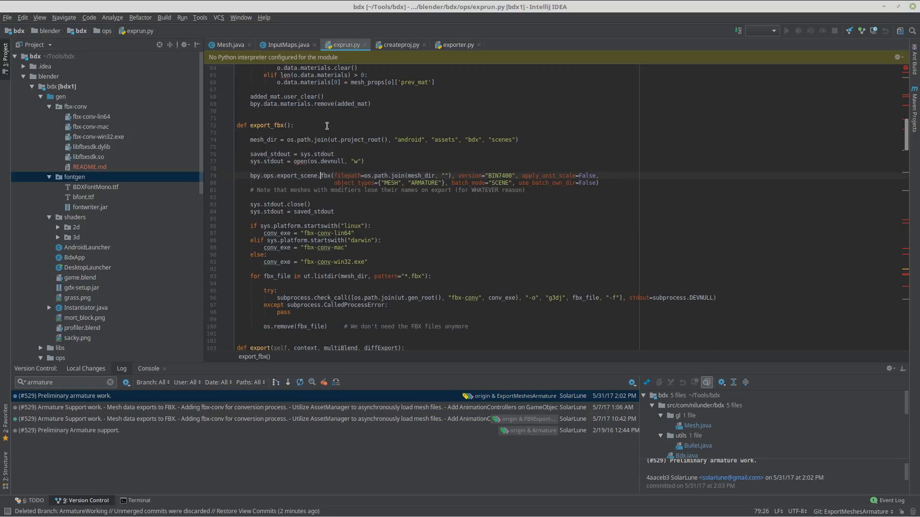
{"action": "scroll", "coordinate": [333, 136], "scroll_direction": "up", "scroll_amount": 5}
{"action": "scroll", "coordinate": [345, 151], "scroll_direction": "up", "scroll_amount": 1}
{"action": "scroll", "coordinate": [341, 172], "scroll_direction": "down", "scroll_amount": 5}
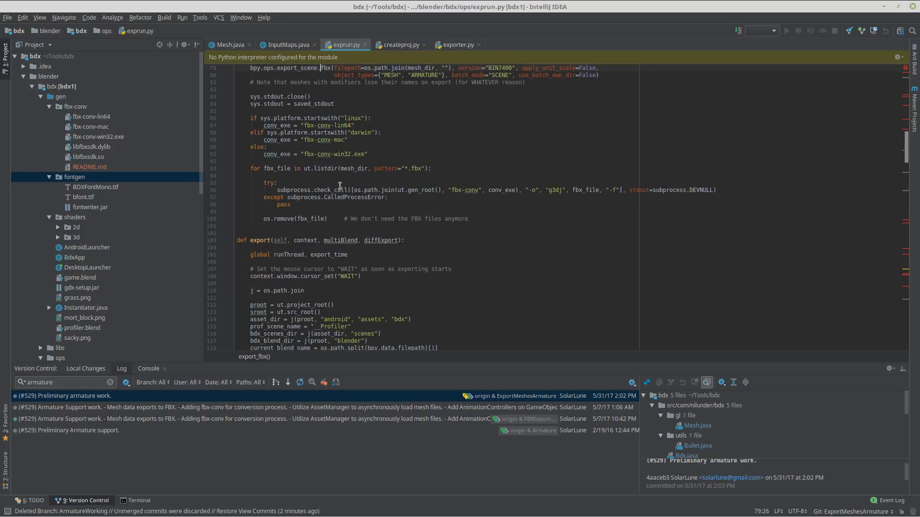
{"action": "scroll", "coordinate": [340, 185], "scroll_direction": "down", "scroll_amount": 2}
{"action": "scroll", "coordinate": [339, 185], "scroll_direction": "up", "scroll_amount": 9}
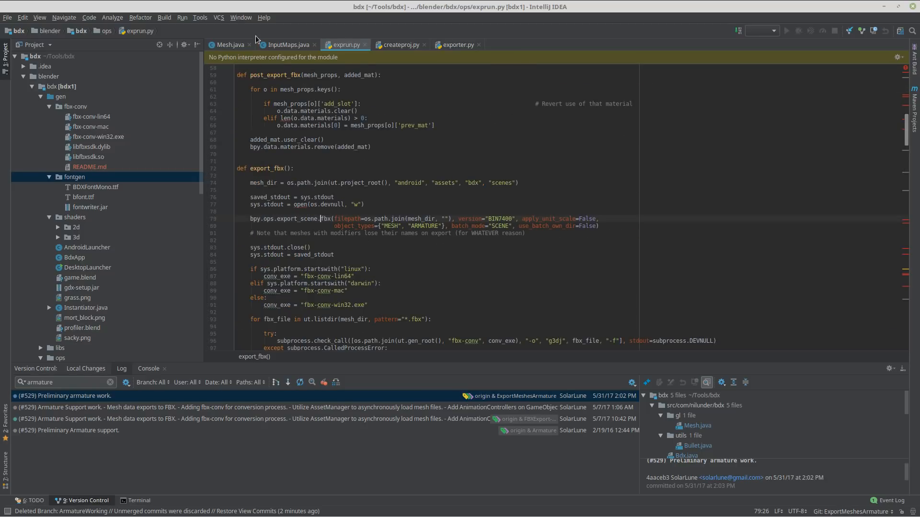
{"action": "left_click", "coordinate": [220, 19]}
{"action": "left_click", "coordinate": [504, 278]}
{"action": "left_click", "coordinate": [506, 111]}
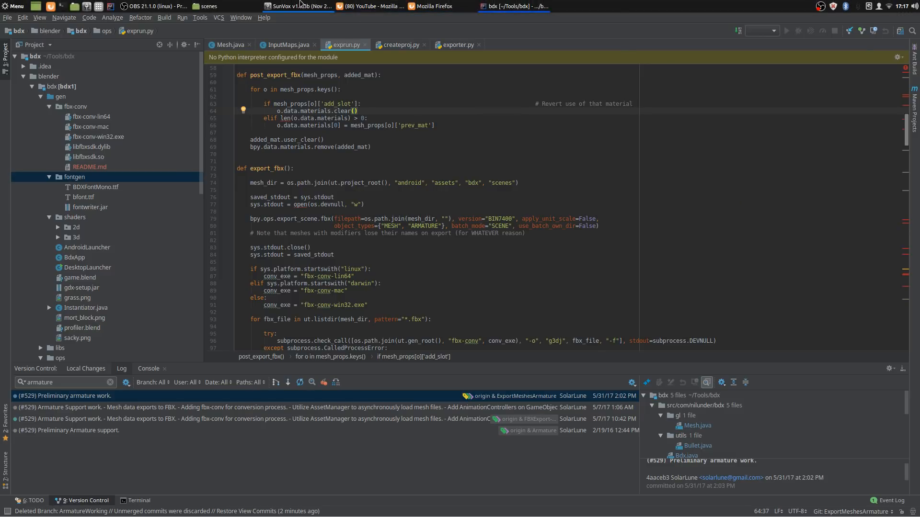
{"action": "left_click", "coordinate": [303, 5]}
{"action": "left_click", "coordinate": [480, 6]}
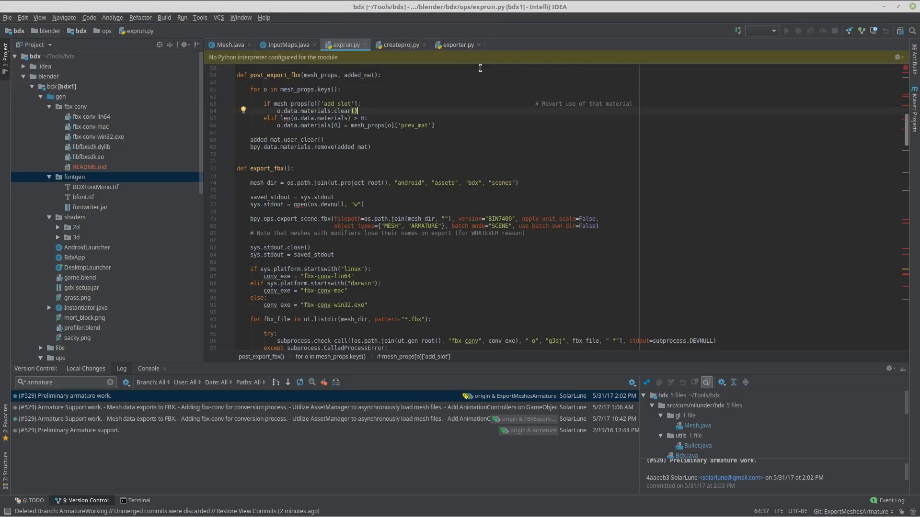
- Look through the Mesh class fields and constructor in Mesh.java for armature handling and return to exprun.py
{"action": "left_click", "coordinate": [283, 45]}
{"action": "left_click", "coordinate": [229, 45]}
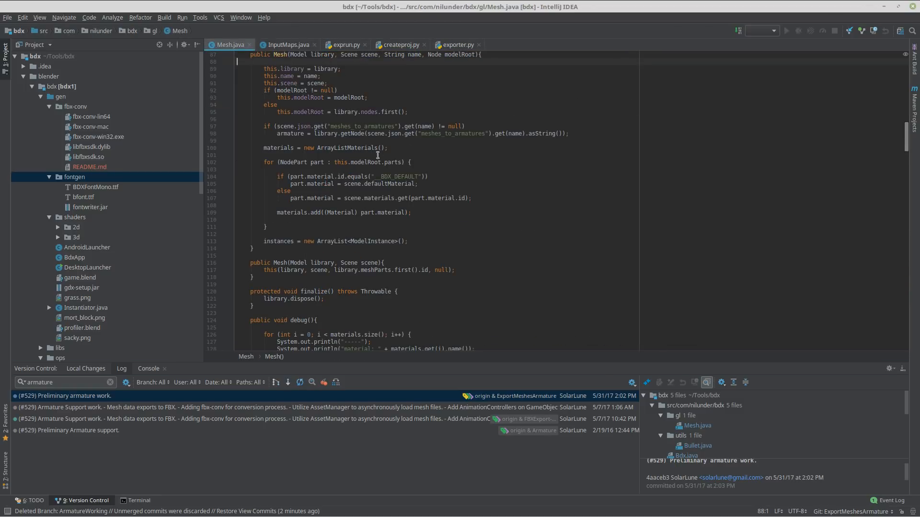
{"action": "scroll", "coordinate": [369, 153], "scroll_direction": "up", "scroll_amount": 20}
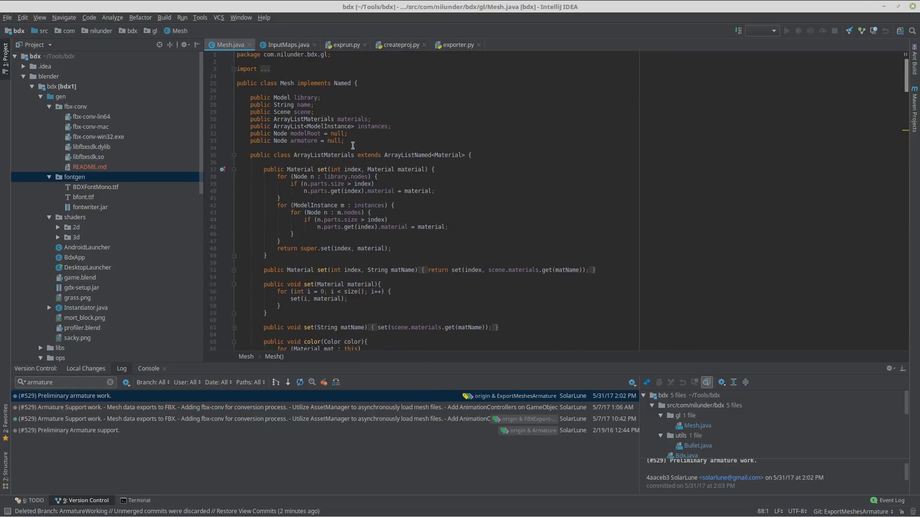
{"action": "scroll", "coordinate": [356, 108], "scroll_direction": "down", "scroll_amount": 20}
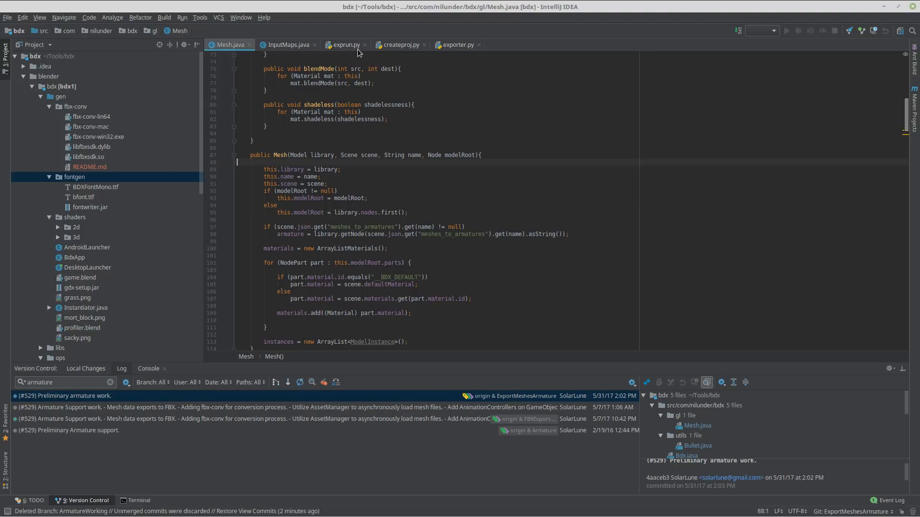
{"action": "left_click", "coordinate": [343, 47]}
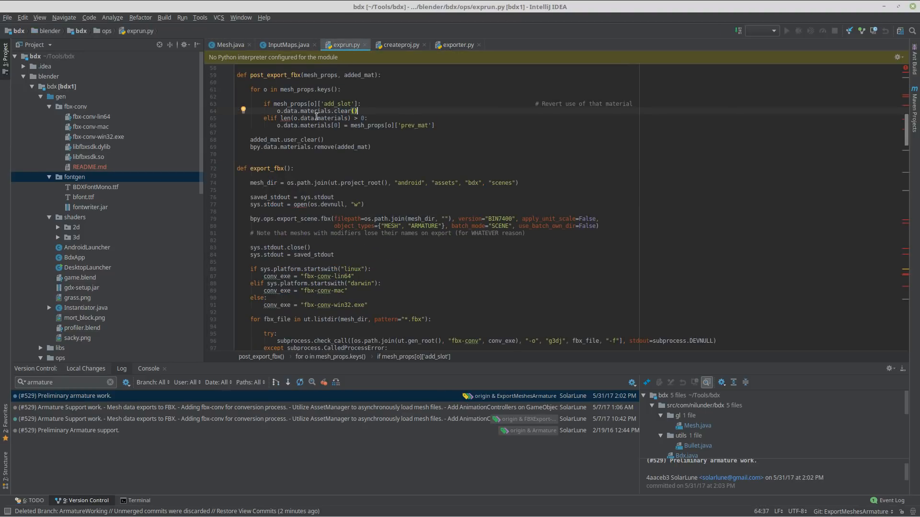
- Switch from exprun.py to InputMaps.java and view the start of the InputMaps class
{"action": "left_click", "coordinate": [271, 49]}
{"action": "left_click", "coordinate": [349, 49]}
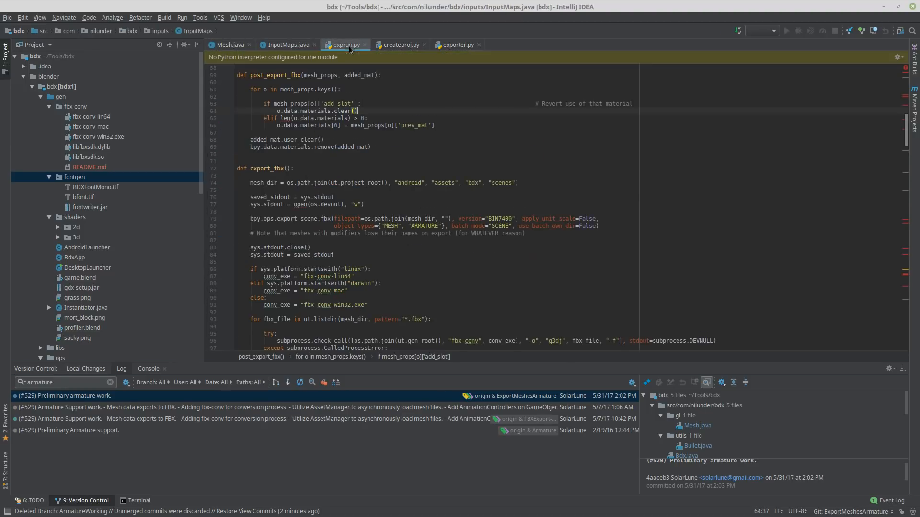
{"action": "left_click", "coordinate": [283, 47]}
{"action": "scroll", "coordinate": [360, 121], "scroll_direction": "up", "scroll_amount": 20}
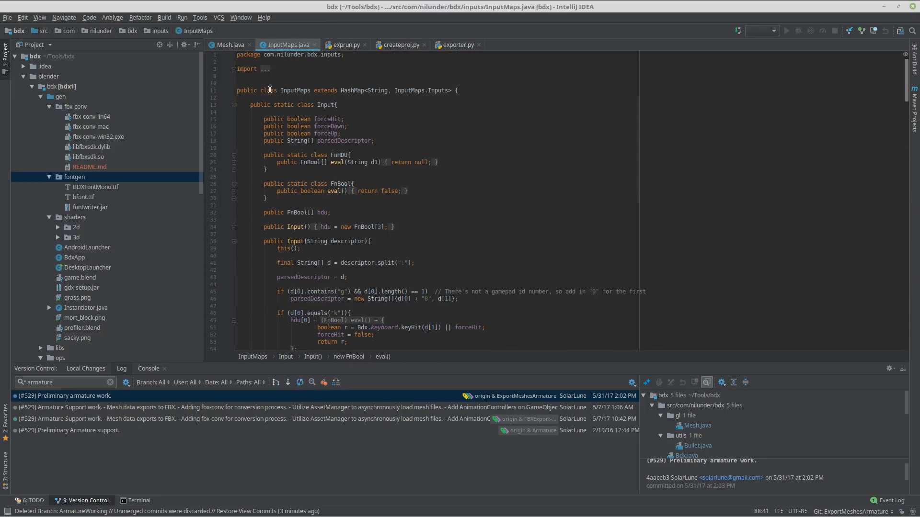
{"action": "right_click", "coordinate": [388, 107]}
{"action": "left_click", "coordinate": [341, 97]}
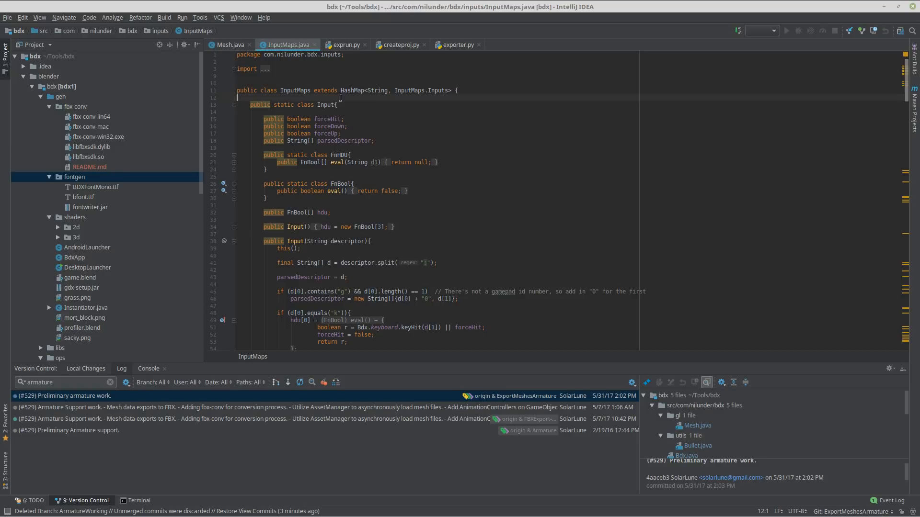
{"action": "right_click", "coordinate": [389, 126]}
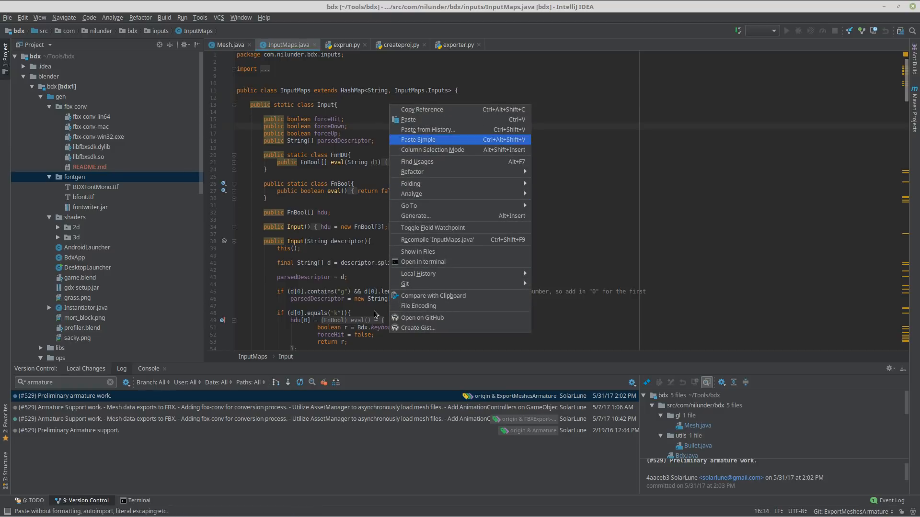
{"action": "left_click", "coordinate": [377, 168]}
{"action": "right_click", "coordinate": [388, 100]}
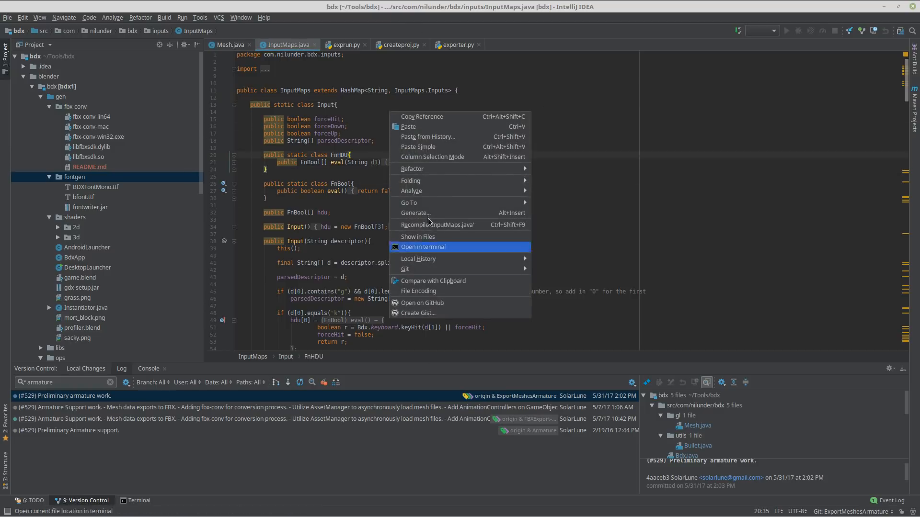
{"action": "left_click", "coordinate": [273, 110]}
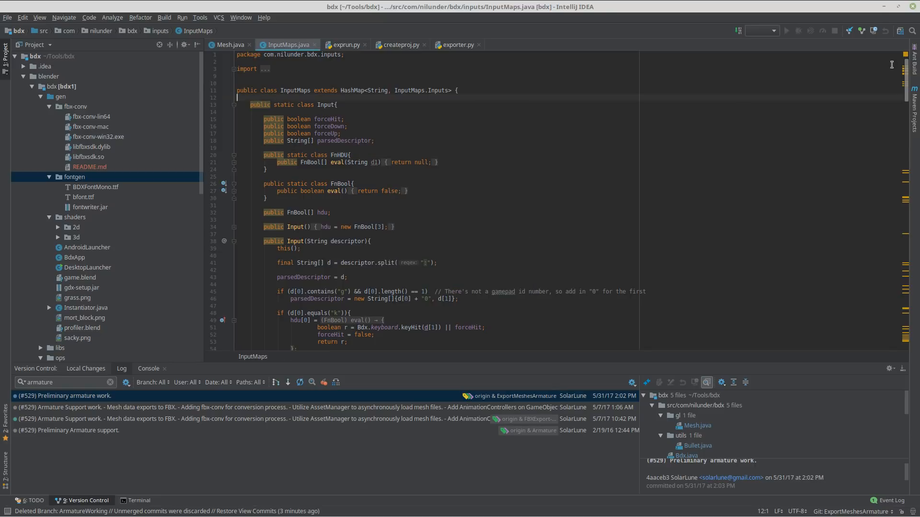
- Leave the IDE and bring the SunVox music project to the foreground
{"action": "double_click", "coordinate": [874, 12]}
{"action": "left_click_drag", "start_coordinate": [610, 5], "coordinate": [634, 101]}
{"action": "double_click", "coordinate": [634, 101]}
{"action": "left_click", "coordinate": [913, 9]}
{"action": "left_click", "coordinate": [482, 215]}
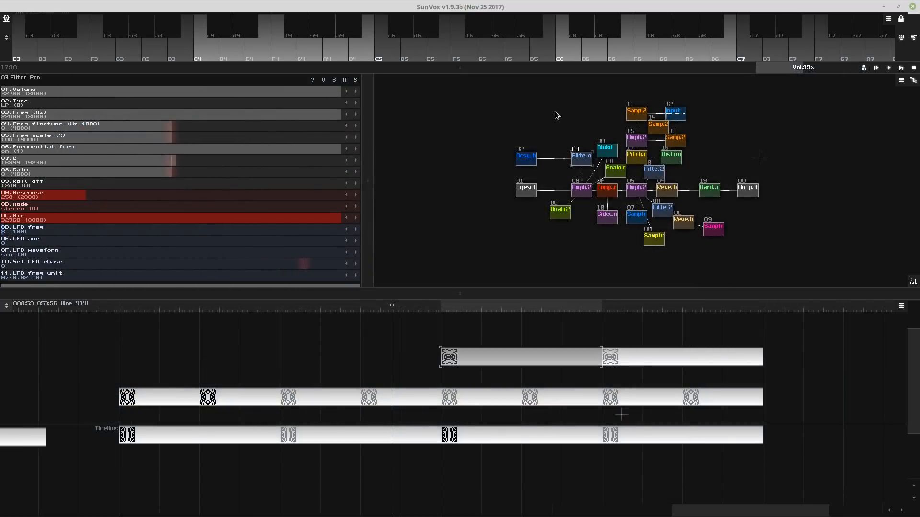
{"action": "mouse_move", "coordinate": [423, 2]}
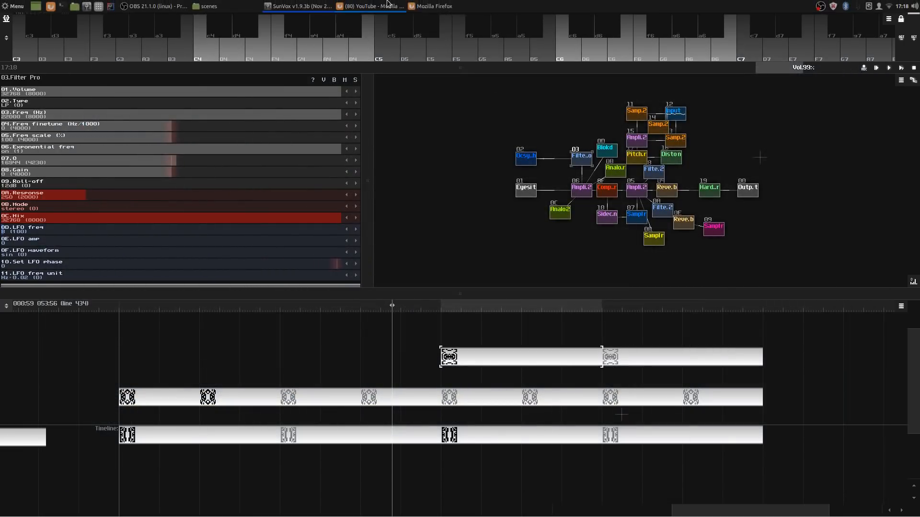
{"action": "left_click", "coordinate": [6, 19]}
{"action": "left_click", "coordinate": [8, 32]}
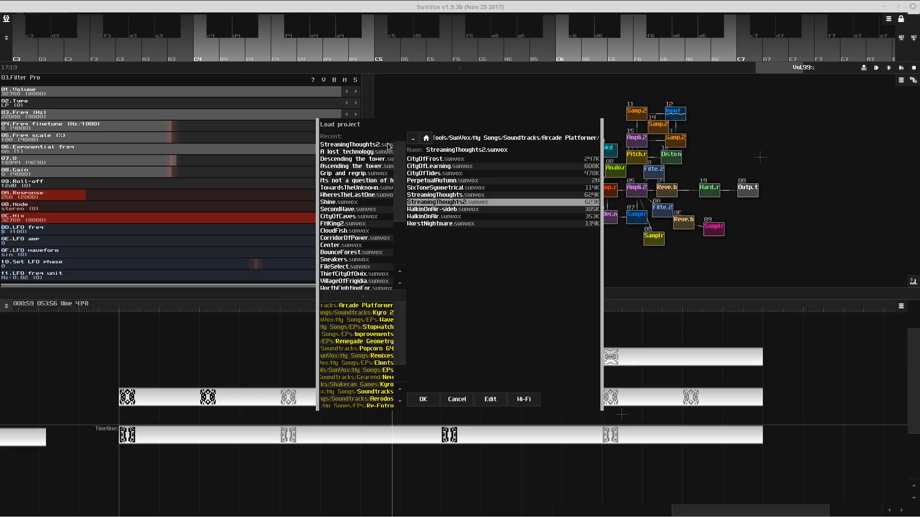
{"action": "left_click", "coordinate": [355, 159]}
{"action": "left_click", "coordinate": [364, 174]}
{"action": "left_click", "coordinate": [362, 180]}
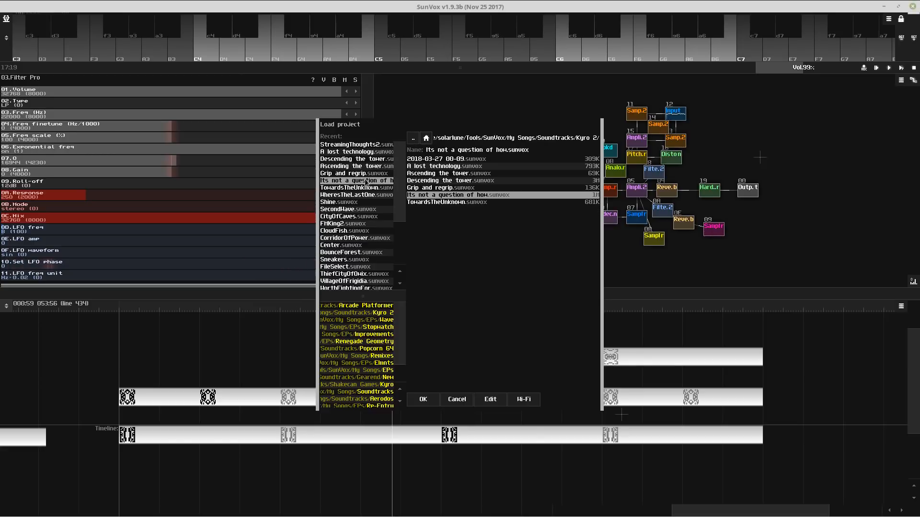
{"action": "left_click", "coordinate": [360, 202]}
{"action": "left_click", "coordinate": [360, 216]}
{"action": "left_click", "coordinate": [360, 224]}
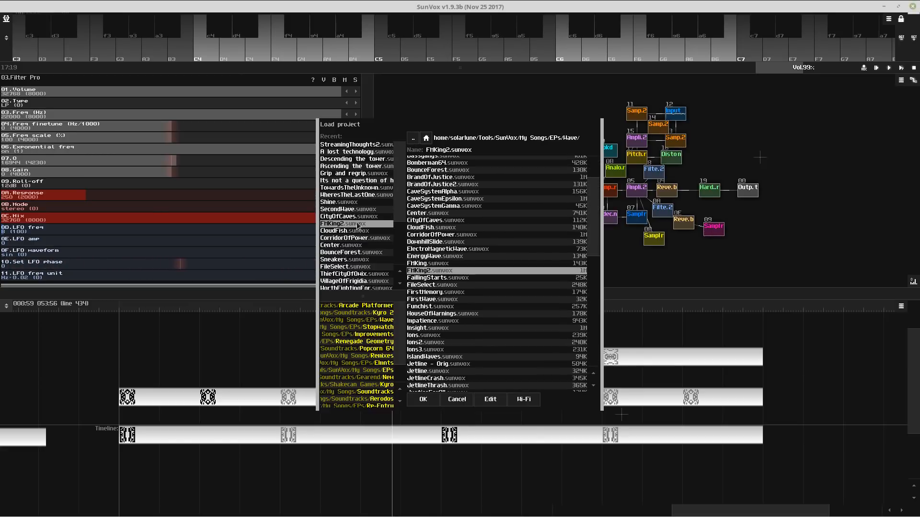
{"action": "scroll", "coordinate": [375, 204], "scroll_direction": "down", "scroll_amount": 2}
{"action": "scroll", "coordinate": [375, 204], "scroll_direction": "down", "scroll_amount": 2}
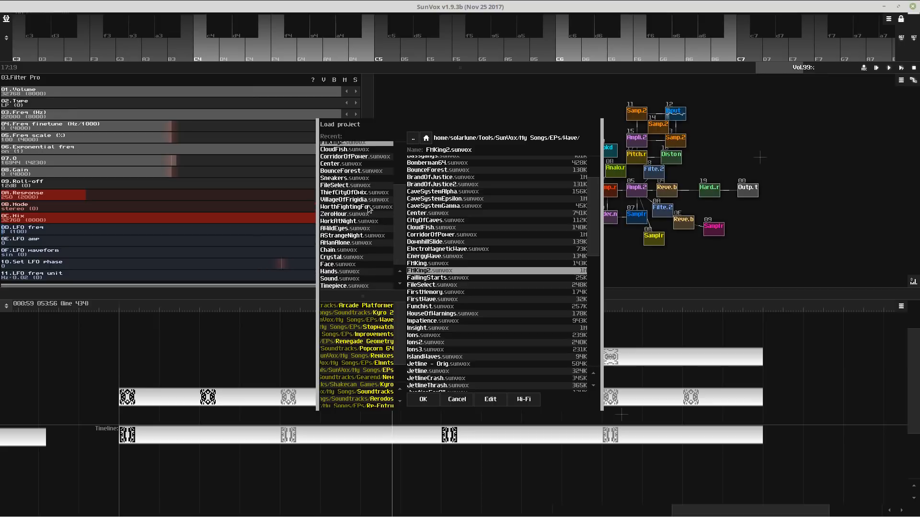
{"action": "double_click", "coordinate": [359, 230]}
{"action": "scroll", "coordinate": [383, 416], "scroll_direction": "up", "scroll_amount": 1}
- Select the short opening pattern in the timeline and play the song from there
{"action": "left_click", "coordinate": [391, 418]}
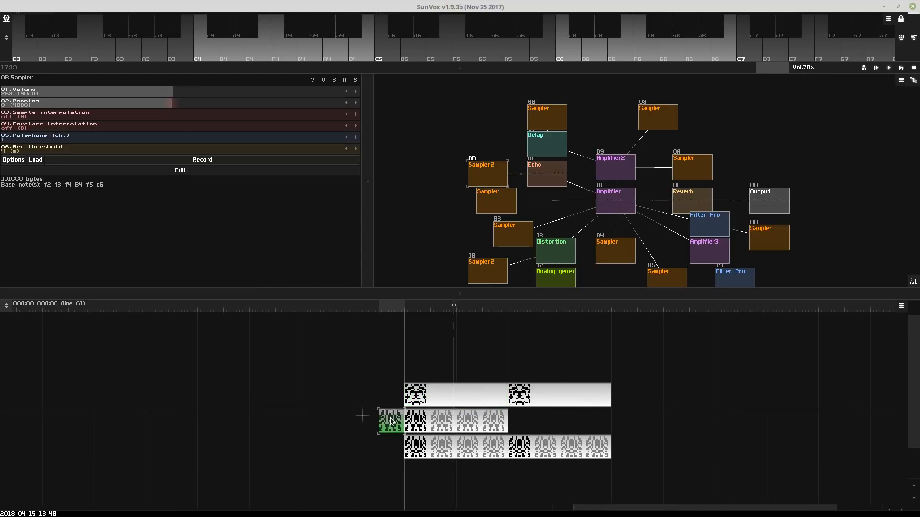
{"action": "key", "text": "F9"}
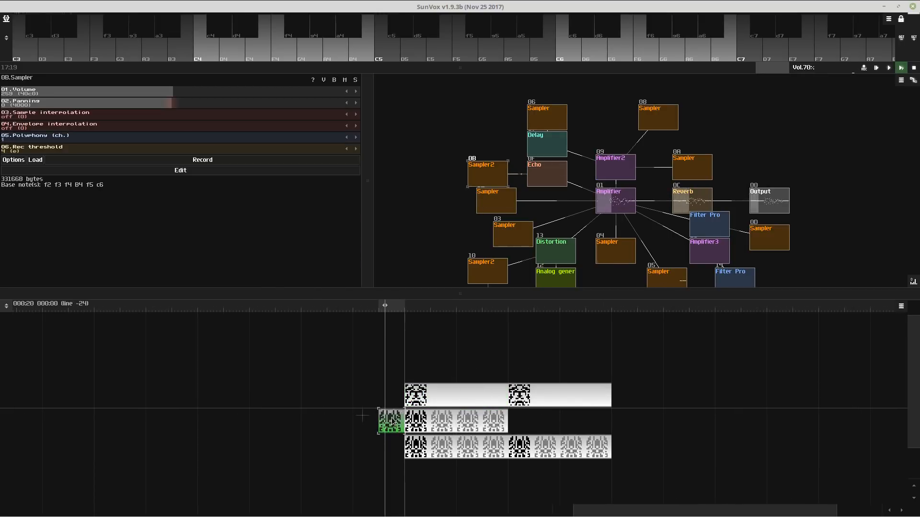
{"action": "key", "text": "F8"}
{"action": "mouse_move", "coordinate": [570, 1]}
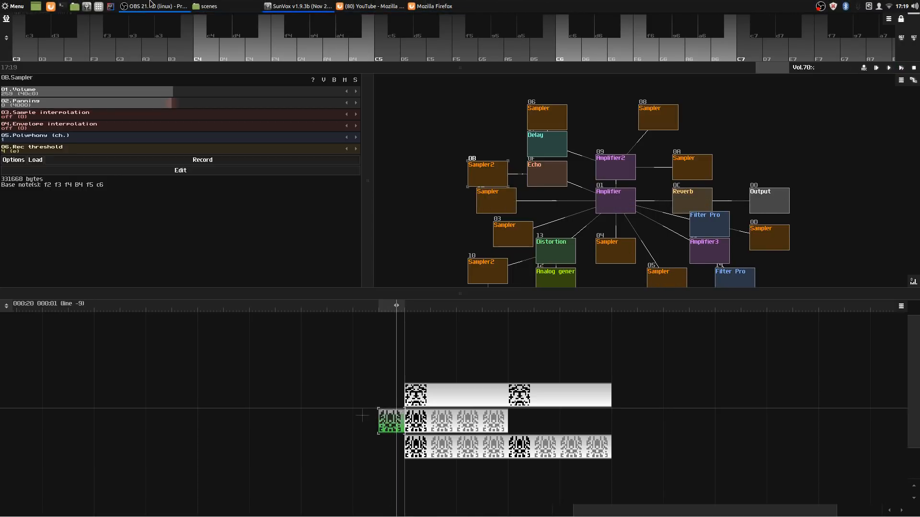
{"action": "mouse_move", "coordinate": [156, 3]}
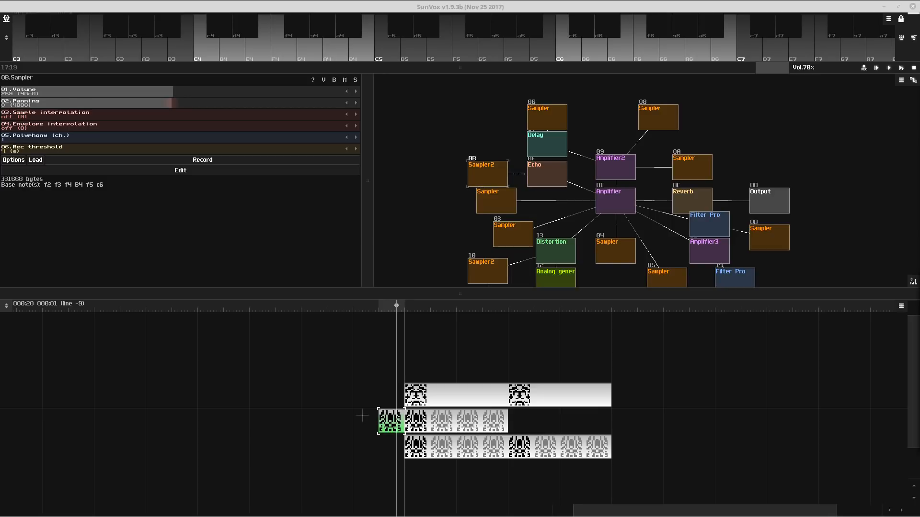
{"action": "left_click", "coordinate": [390, 414]}
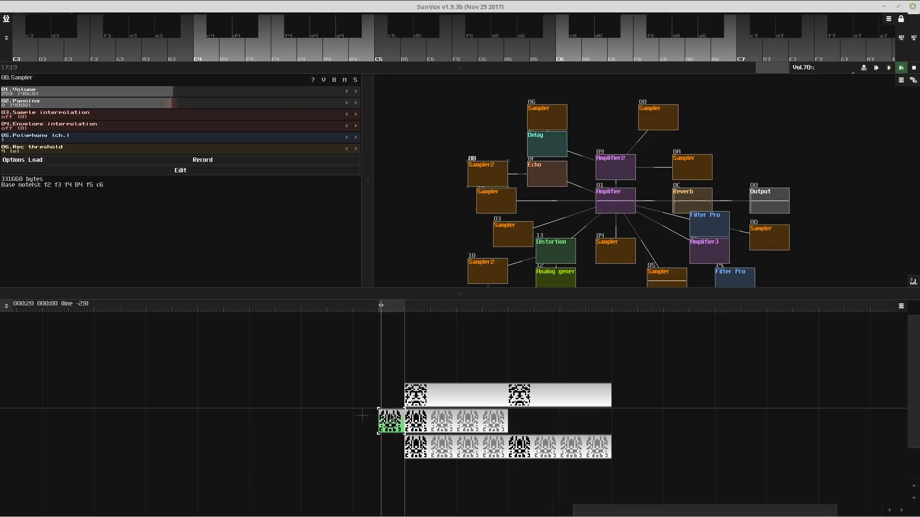
{"action": "key", "text": "space"}
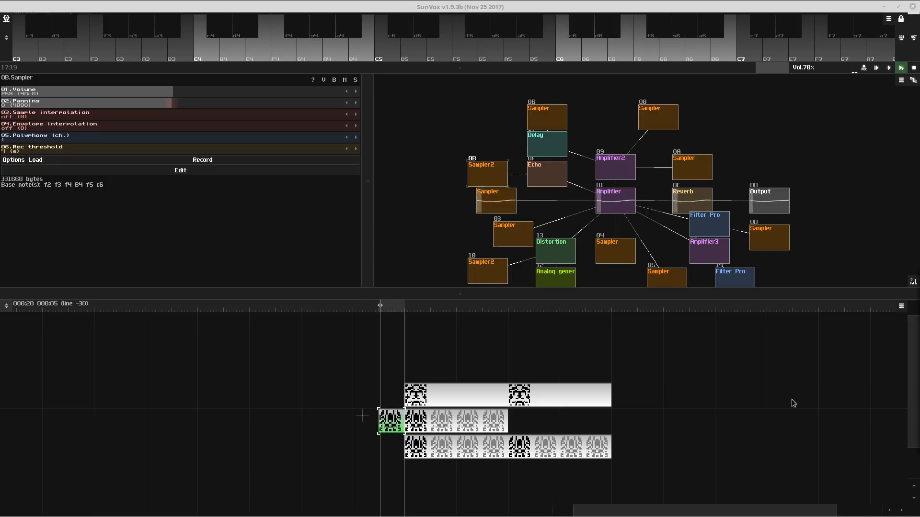
- Select the first long pattern in the timeline's upper row and enlarge the pattern editor to show its notes
{"action": "left_click", "coordinate": [438, 395]}
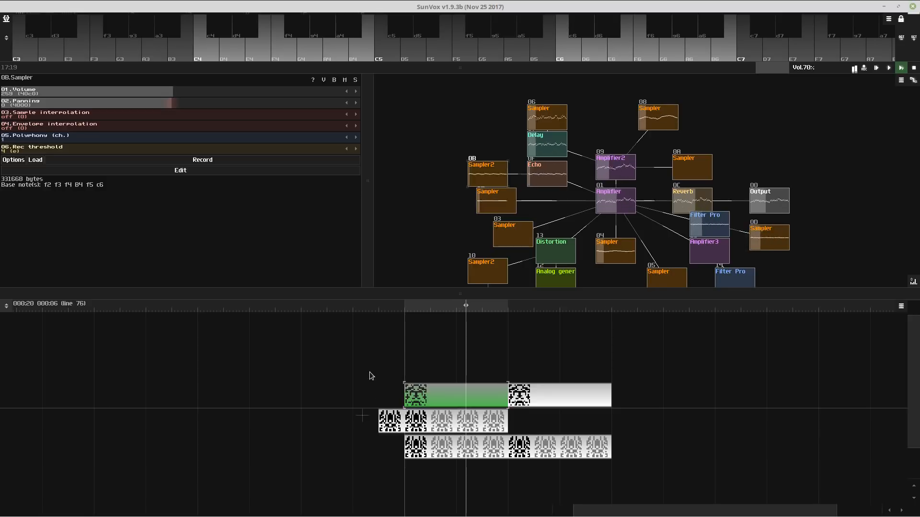
{"action": "scroll", "coordinate": [369, 375], "scroll_direction": "up", "scroll_amount": 1}
{"action": "scroll", "coordinate": [415, 372], "scroll_direction": "up", "scroll_amount": 1}
{"action": "left_click_drag", "start_coordinate": [414, 373], "coordinate": [331, 355]}
{"action": "scroll", "coordinate": [363, 309], "scroll_direction": "up", "scroll_amount": 1}
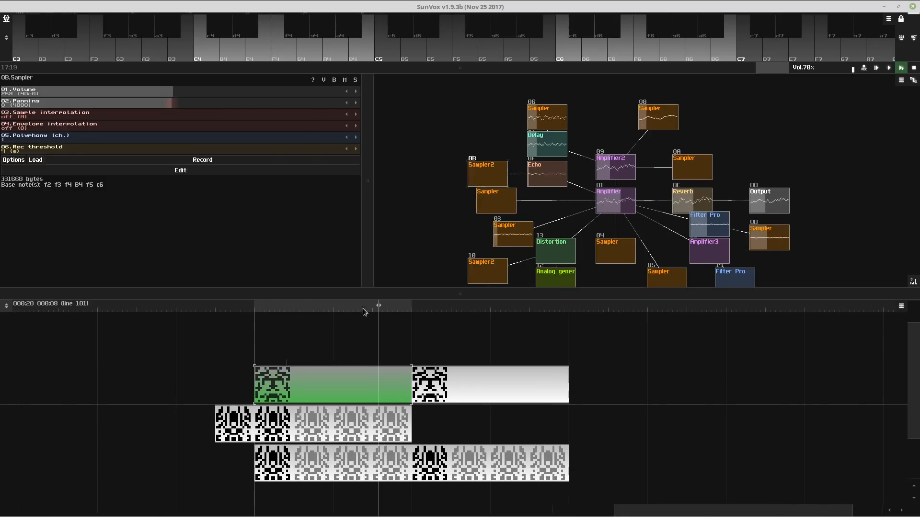
{"action": "left_click_drag", "start_coordinate": [438, 69], "coordinate": [438, 331]}
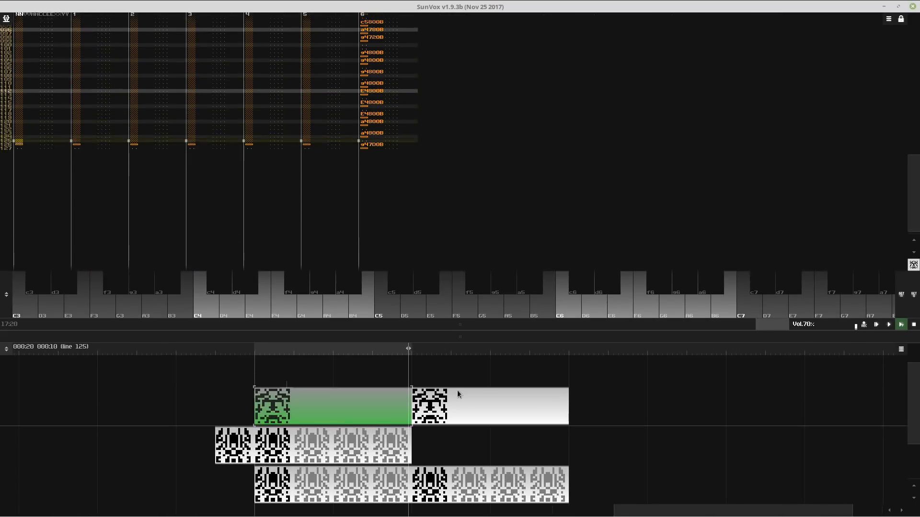
- Select the second long pattern in the timeline's upper row, reveal the module view and select Sampler 06
{"action": "left_click", "coordinate": [458, 405]}
{"action": "left_click", "coordinate": [391, 407]}
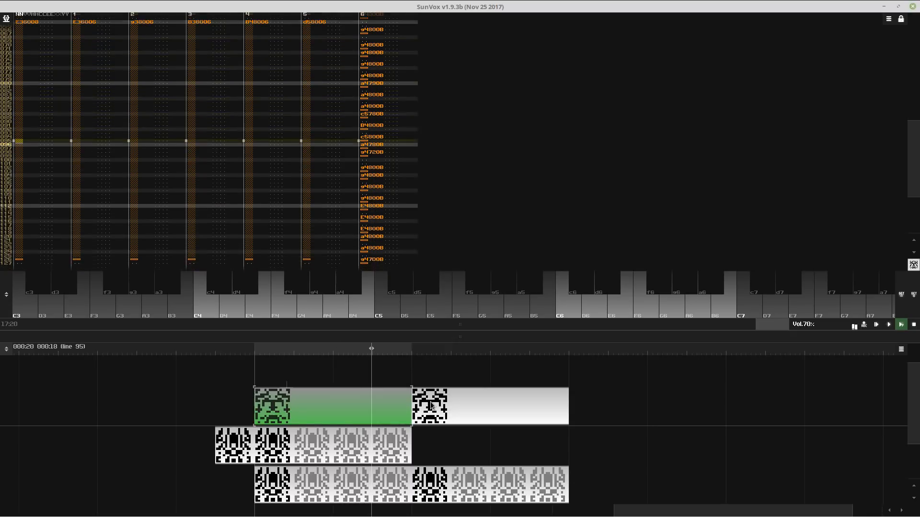
{"action": "left_click", "coordinate": [431, 405]}
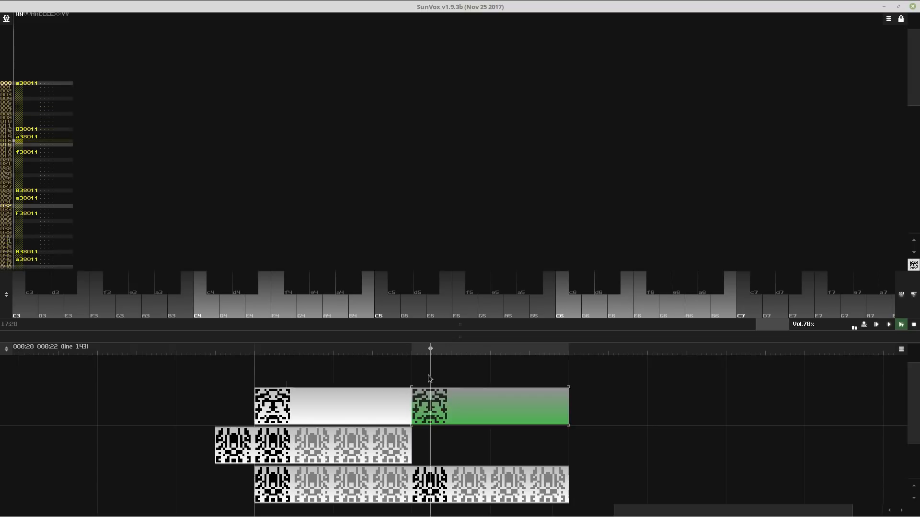
{"action": "left_click_drag", "start_coordinate": [482, 326], "coordinate": [474, 65]}
{"action": "left_click", "coordinate": [540, 120]}
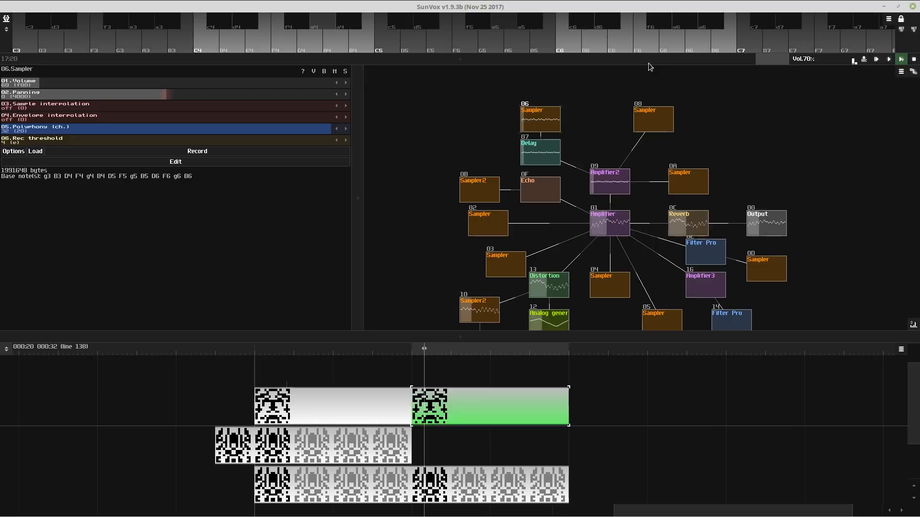
- Enlarge the pattern editor again and examine the note tracks of the first long pattern
{"action": "left_click_drag", "start_coordinate": [648, 63], "coordinate": [663, 300]}
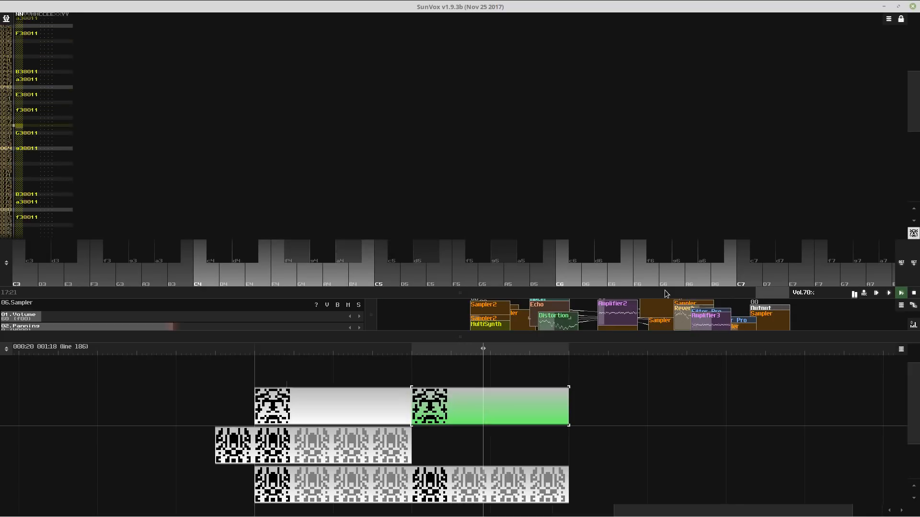
{"action": "left_click", "coordinate": [356, 404]}
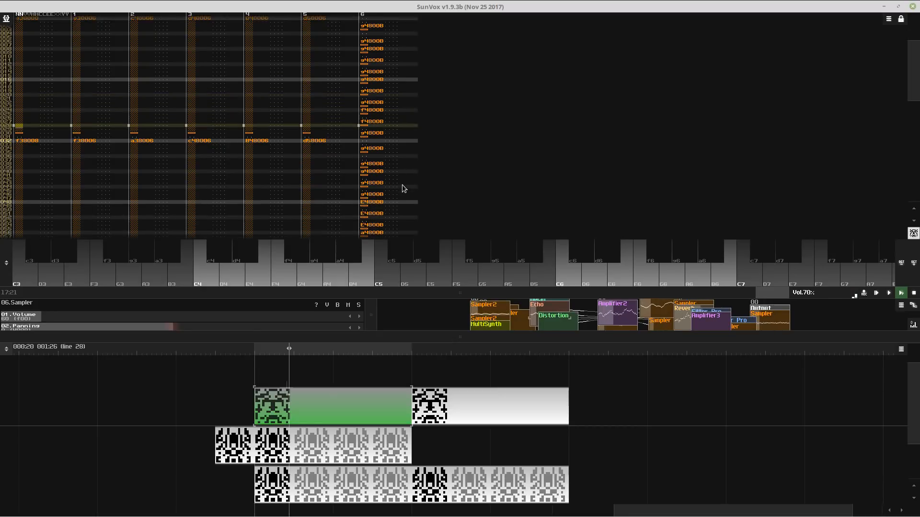
{"action": "left_click_drag", "start_coordinate": [485, 227], "coordinate": [476, 169]}
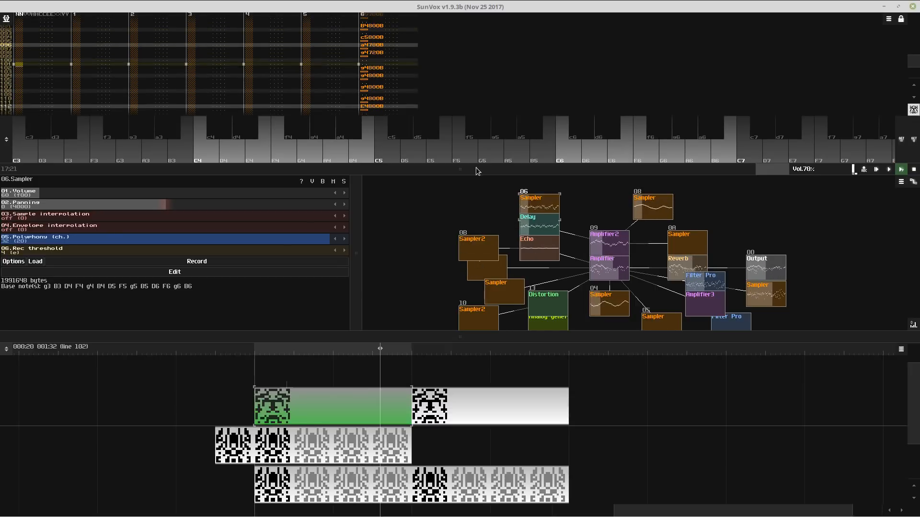
{"action": "left_click_drag", "start_coordinate": [477, 171], "coordinate": [478, 320]}
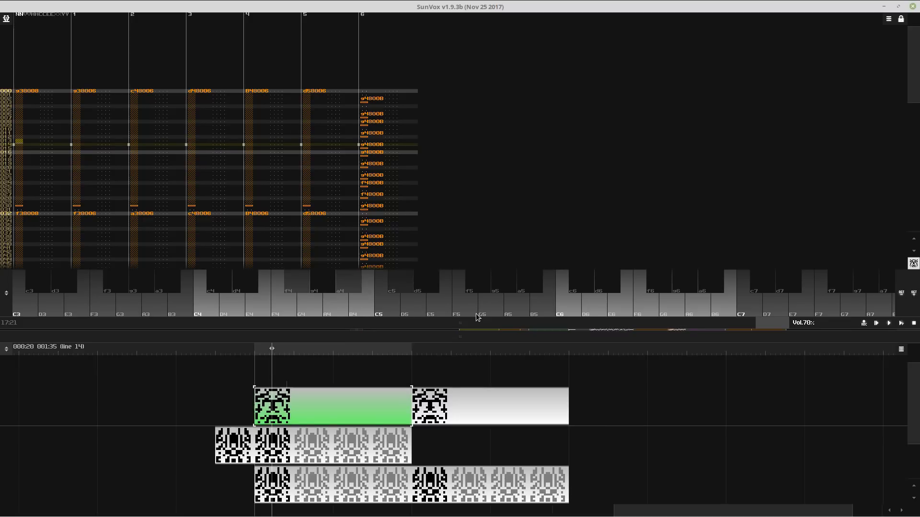
{"action": "scroll", "coordinate": [486, 235], "scroll_direction": "down", "scroll_amount": 8}
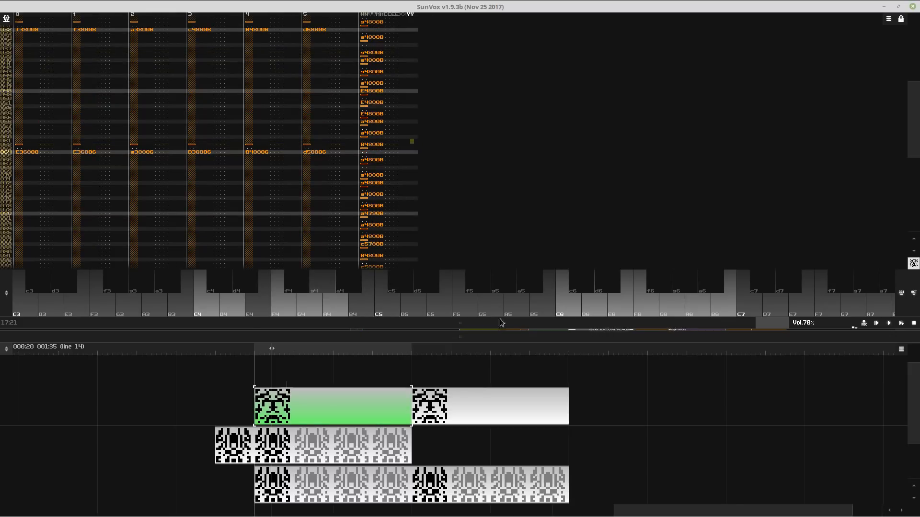
- Play the second long pattern in the upper row and set its number of tracks to 5
{"action": "left_click", "coordinate": [500, 401]}
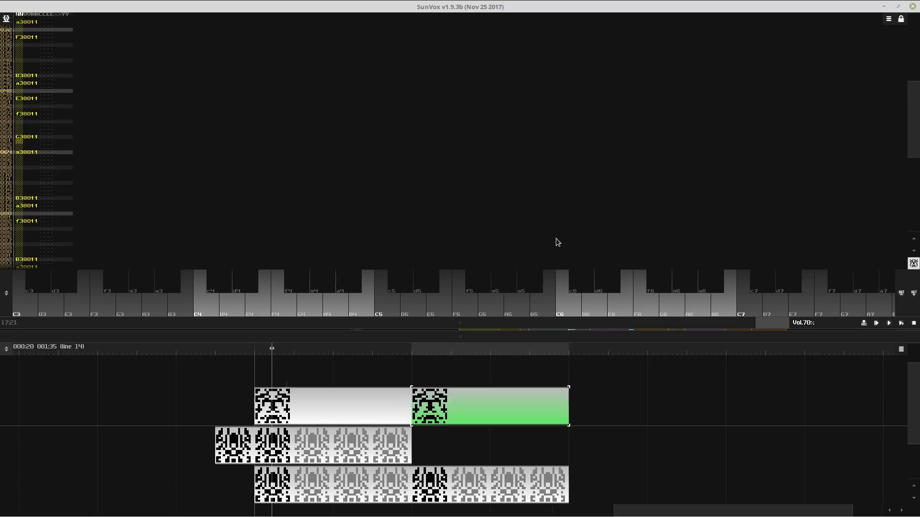
{"action": "key", "text": "Return"}
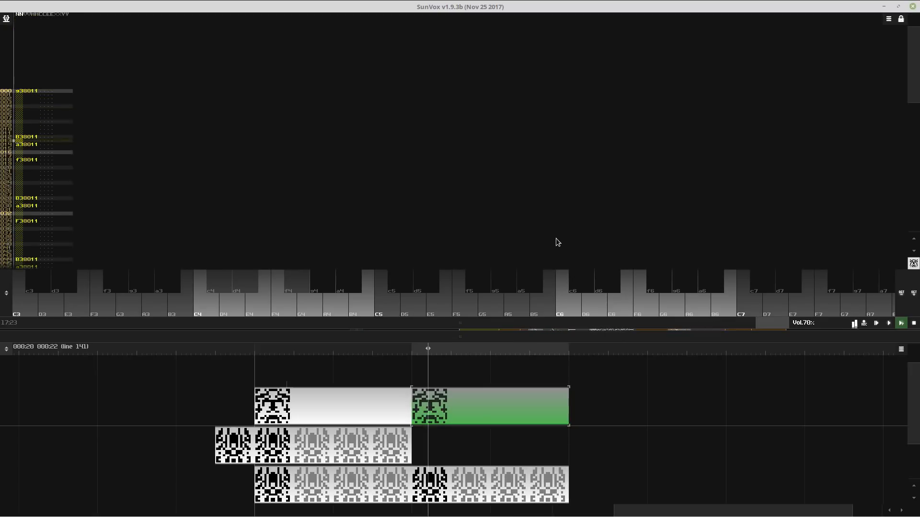
{"action": "mouse_move", "coordinate": [766, 3]}
{"action": "right_click", "coordinate": [302, 184]}
{"action": "left_click", "coordinate": [330, 316]}
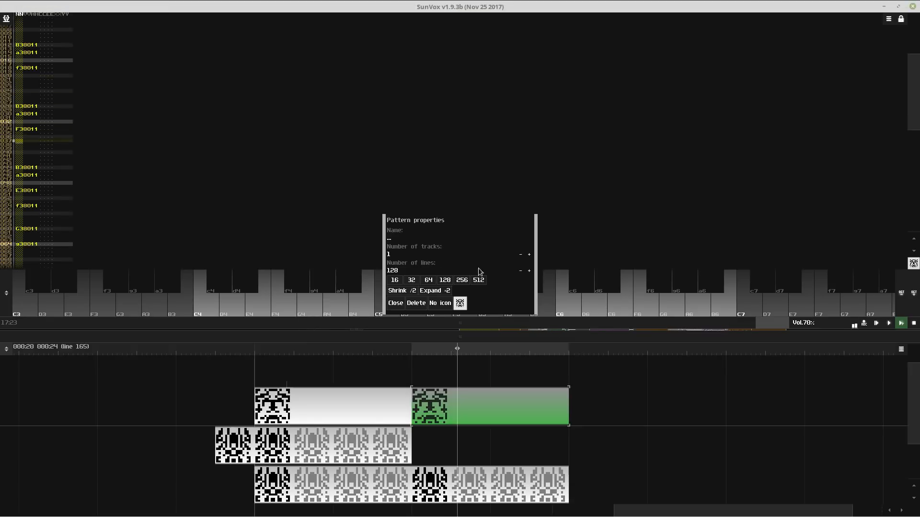
{"action": "left_click", "coordinate": [530, 255]}
{"action": "left_click", "coordinate": [530, 255]}
{"action": "left_click", "coordinate": [529, 255]}
{"action": "left_click", "coordinate": [396, 303]}
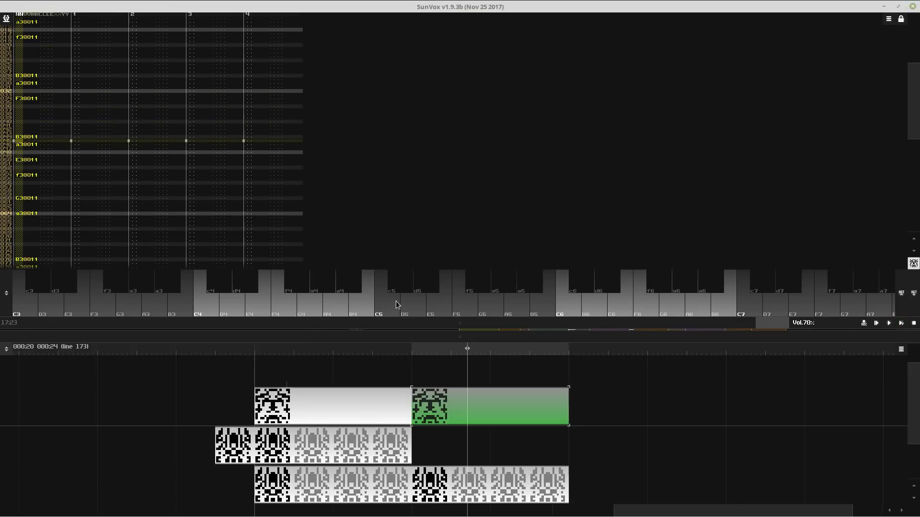
- Enter module 06 notes c4, d4 and f4 on line 0 of tracks 1, 2 and 3 in the second long pattern
{"action": "left_click", "coordinate": [356, 151]}
{"action": "key", "text": "space"}
{"action": "left_click", "coordinate": [244, 88]}
{"action": "left_click", "coordinate": [244, 89]}
{"action": "left_click", "coordinate": [244, 88]}
{"action": "left_click", "coordinate": [243, 88]}
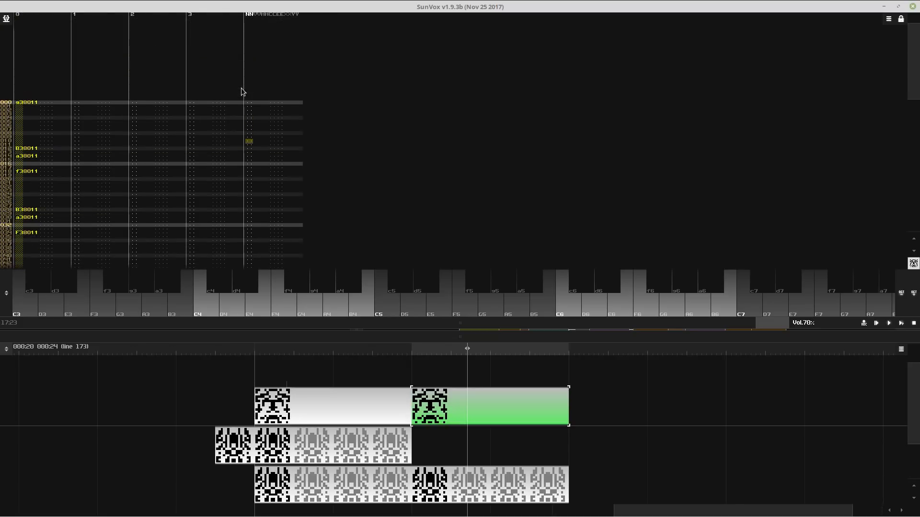
{"action": "left_click", "coordinate": [244, 88]}
{"action": "key", "text": "space"}
{"action": "left_click", "coordinate": [111, 63]}
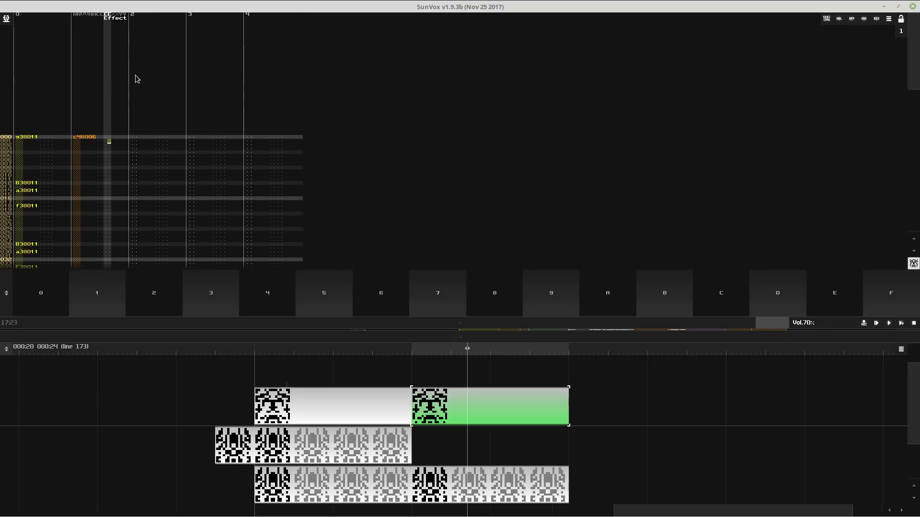
{"action": "left_click", "coordinate": [142, 73]}
{"action": "left_click", "coordinate": [205, 62]}
{"action": "key", "text": "space"}
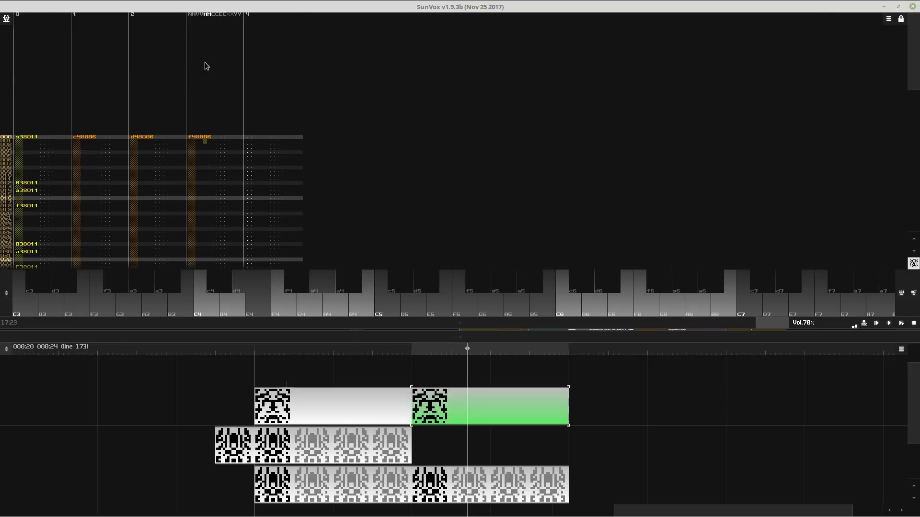
{"action": "key", "text": "space"}
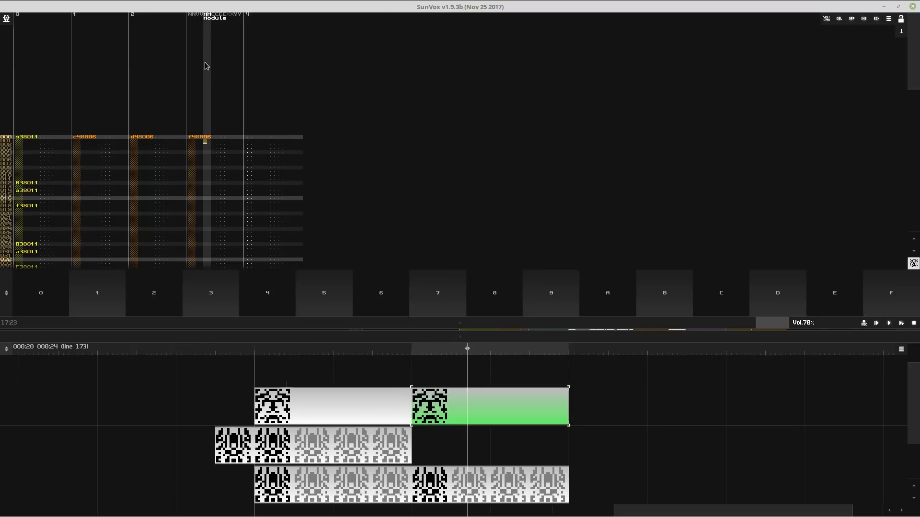
- Enter module 06 notes d4, E4 and a4 on line 64 of tracks 1, 2 and 3
{"action": "left_click", "coordinate": [171, 257]}
{"action": "left_click", "coordinate": [121, 240]}
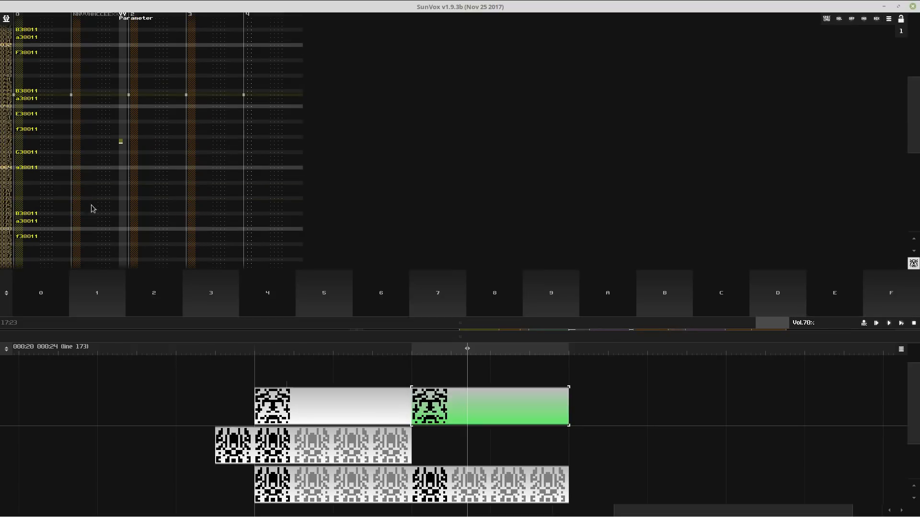
{"action": "left_click", "coordinate": [94, 167]}
{"action": "type", "text": "d48006"}
{"action": "left_click", "coordinate": [138, 137]}
{"action": "key", "text": "c"}
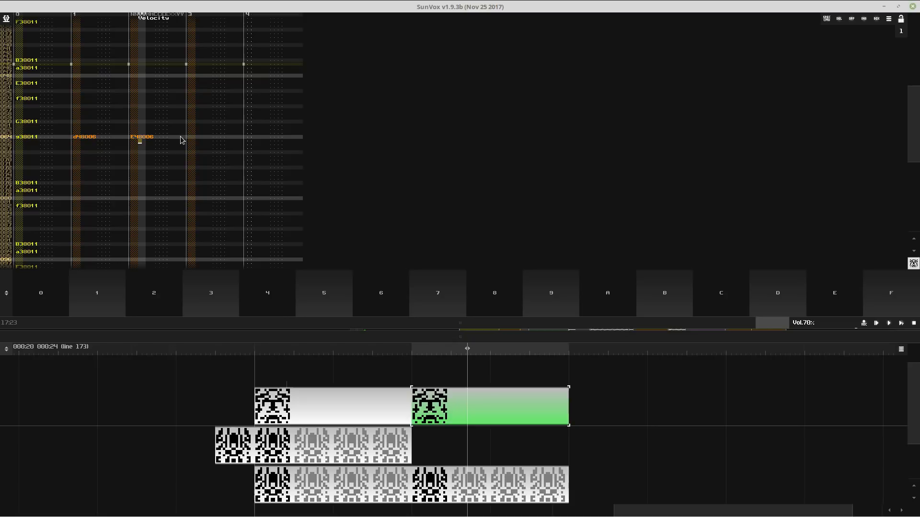
{"action": "left_click", "coordinate": [193, 136]}
{"action": "key", "text": "h"}
{"action": "key", "text": "space"}
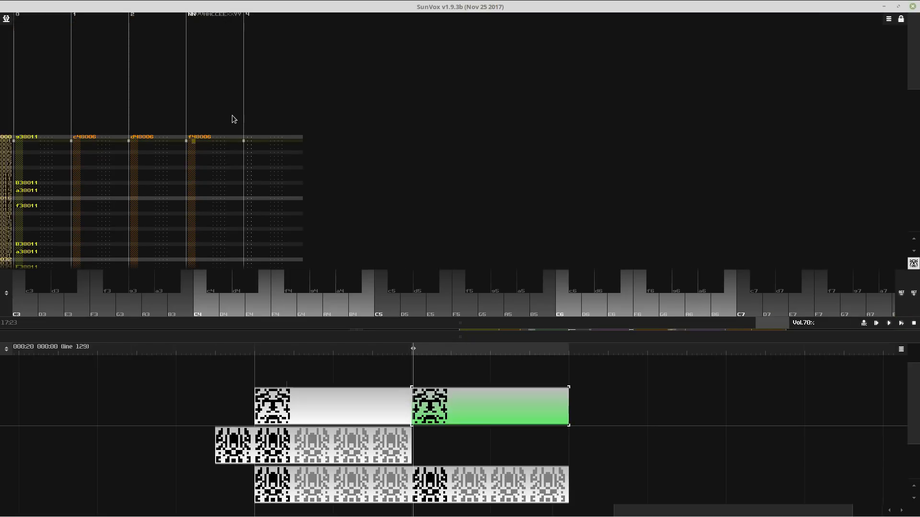
- Move the notes of track 3 to track 4 and those of track 2 to track 3
{"action": "left_click", "coordinate": [206, 113]}
{"action": "key", "text": "ctrl+a"}
{"action": "key", "text": "ctrl+x"}
{"action": "key", "text": "Tab"}
{"action": "key", "text": "ctrl+v"}
{"action": "left_click", "coordinate": [171, 111]}
{"action": "key", "text": "ctrl+a"}
{"action": "key", "text": "ctrl+x"}
{"action": "key", "text": "Tab"}
{"action": "key", "text": "ctrl+v"}
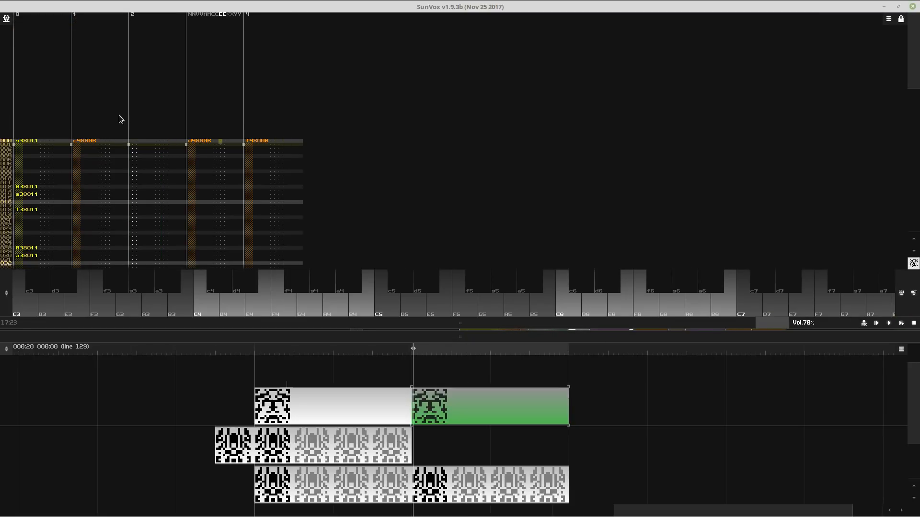
- Copy track 1 into track 2 and transpose the original notes in track 1 down one octave
{"action": "left_click", "coordinate": [102, 115]}
{"action": "key", "text": "ctrl+a"}
{"action": "key", "text": "ctrl+c"}
{"action": "key", "text": "Tab"}
{"action": "key", "text": "ctrl+v"}
{"action": "right_click", "coordinate": [102, 117]}
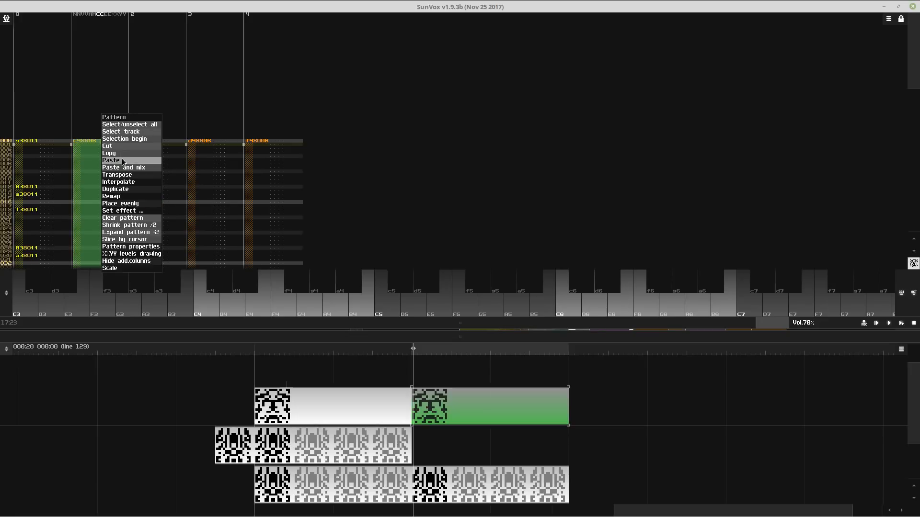
{"action": "left_click", "coordinate": [128, 177]}
{"action": "left_click", "coordinate": [397, 269]}
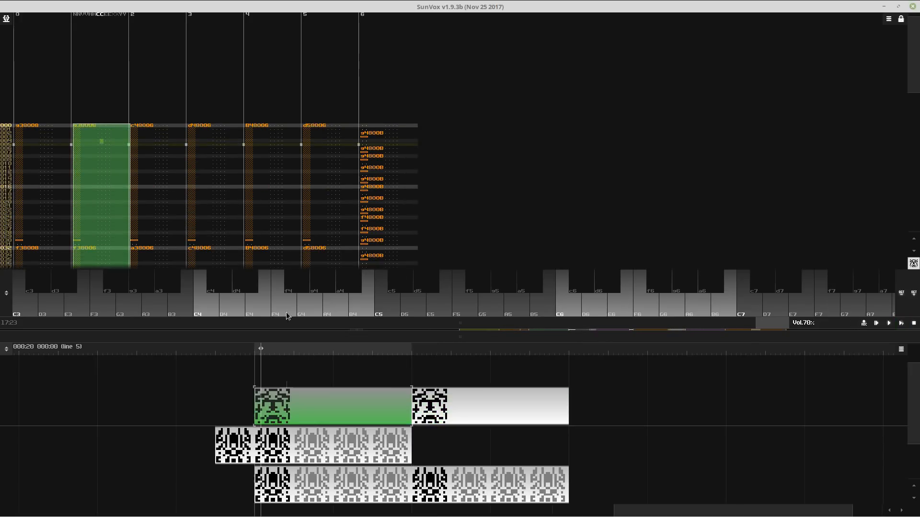
- Remap the selected track 1 notes of the second long pattern from module 6 to module 8
{"action": "left_click", "coordinate": [456, 420]}
{"action": "double_click", "coordinate": [99, 114]}
{"action": "right_click", "coordinate": [100, 114]}
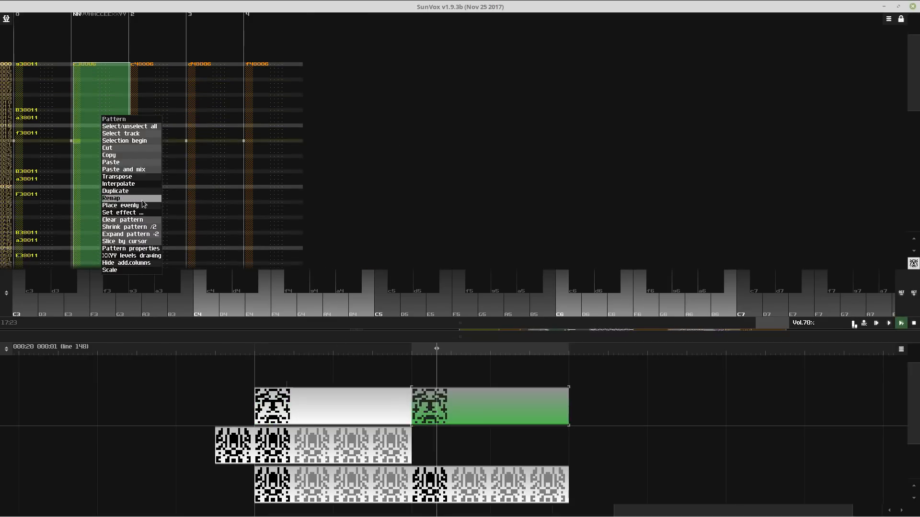
{"action": "left_click", "coordinate": [115, 198]}
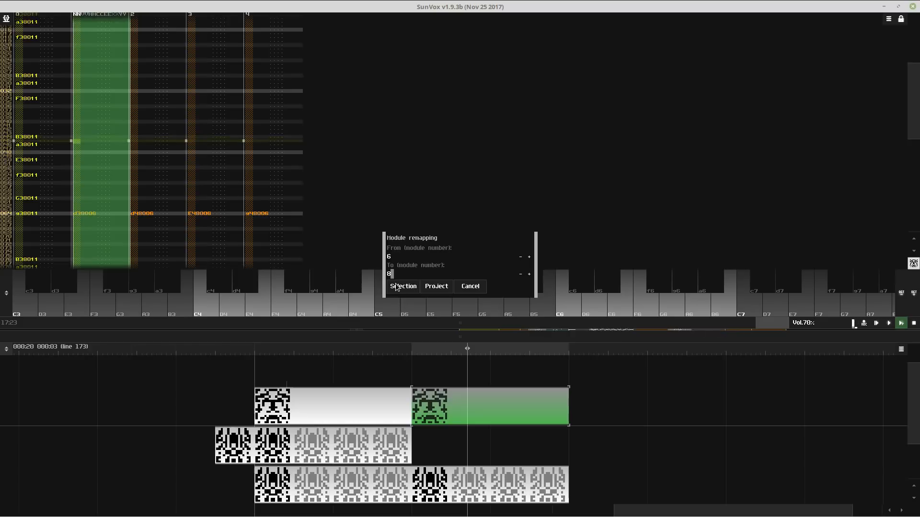
{"action": "left_click", "coordinate": [436, 286]}
- Set the second long pattern's number of tracks to 8
{"action": "right_click", "coordinate": [337, 127]}
{"action": "left_click", "coordinate": [389, 259]}
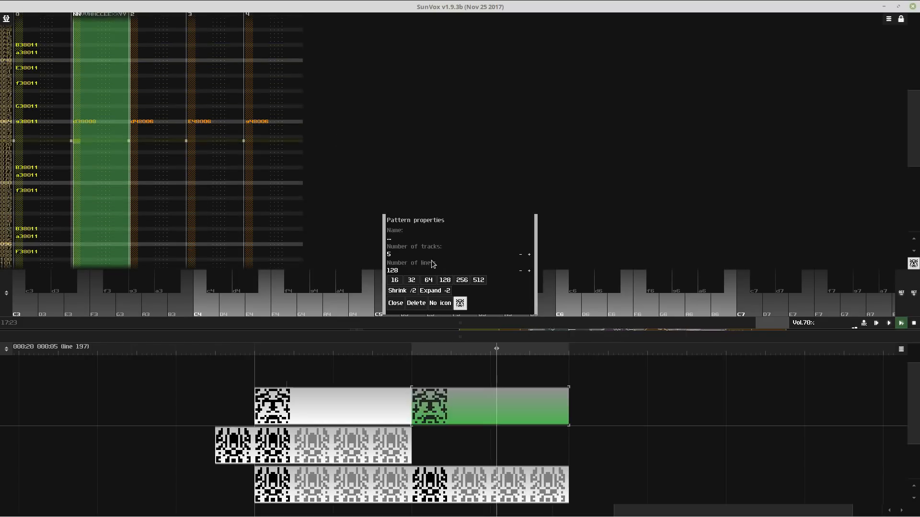
{"action": "left_click", "coordinate": [528, 255]}
{"action": "left_click", "coordinate": [529, 254]}
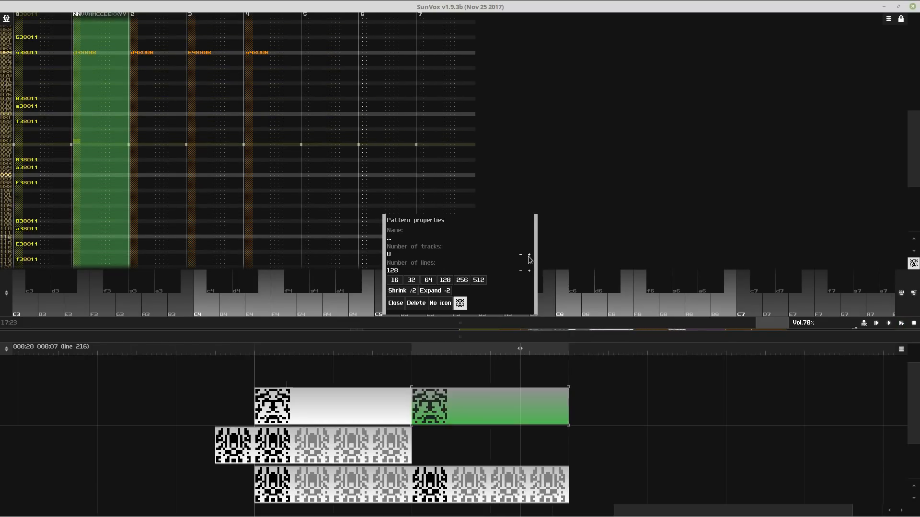
{"action": "left_click", "coordinate": [529, 255]}
{"action": "left_click", "coordinate": [395, 303]}
- Examine the Sampler chords on lines 0 and 64 while the second long pattern plays
{"action": "right_click", "coordinate": [243, 152]}
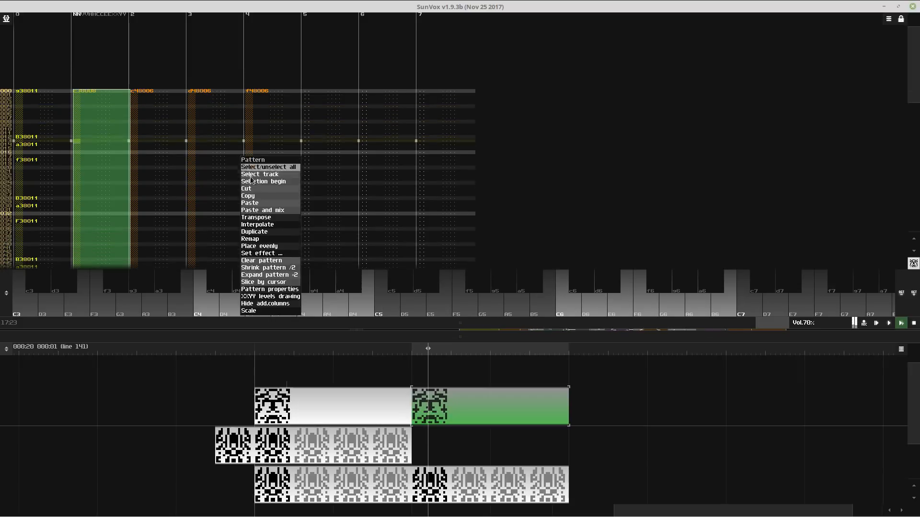
{"action": "left_click", "coordinate": [267, 216]}
{"action": "left_click", "coordinate": [211, 95]}
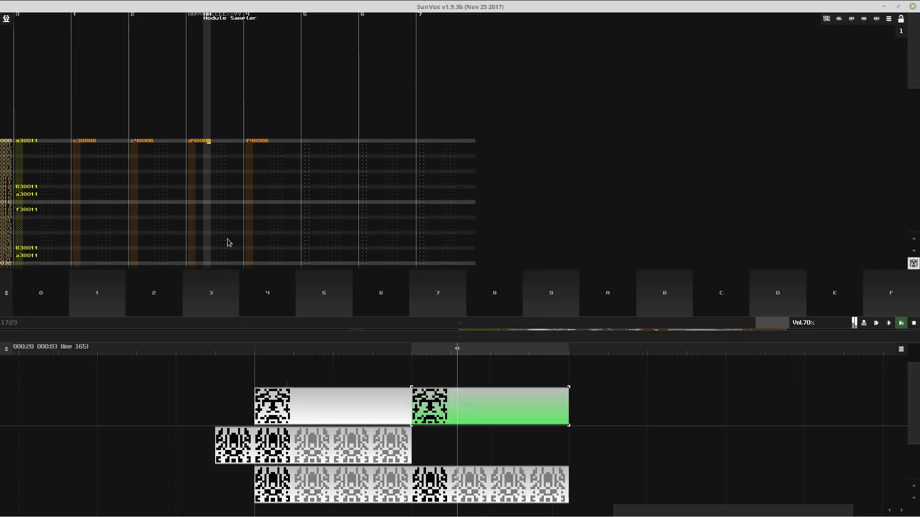
{"action": "left_click", "coordinate": [228, 240]}
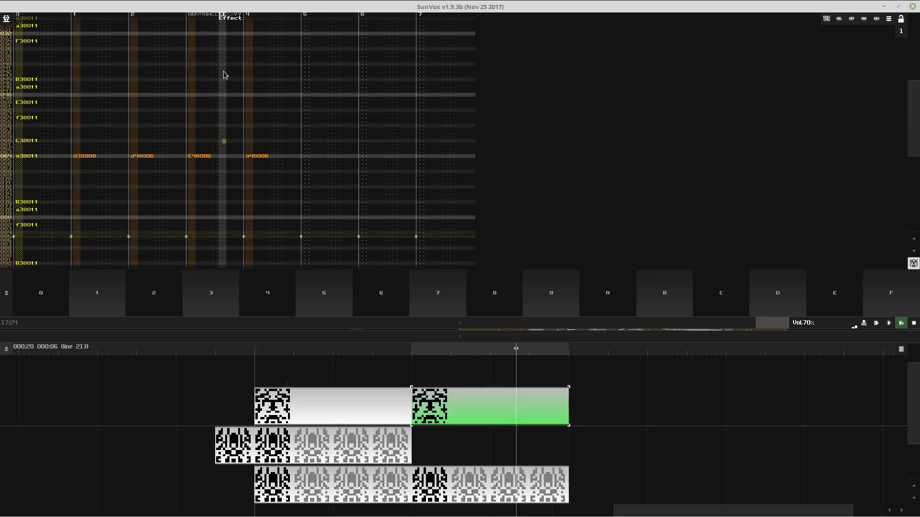
{"action": "left_click", "coordinate": [250, 82]}
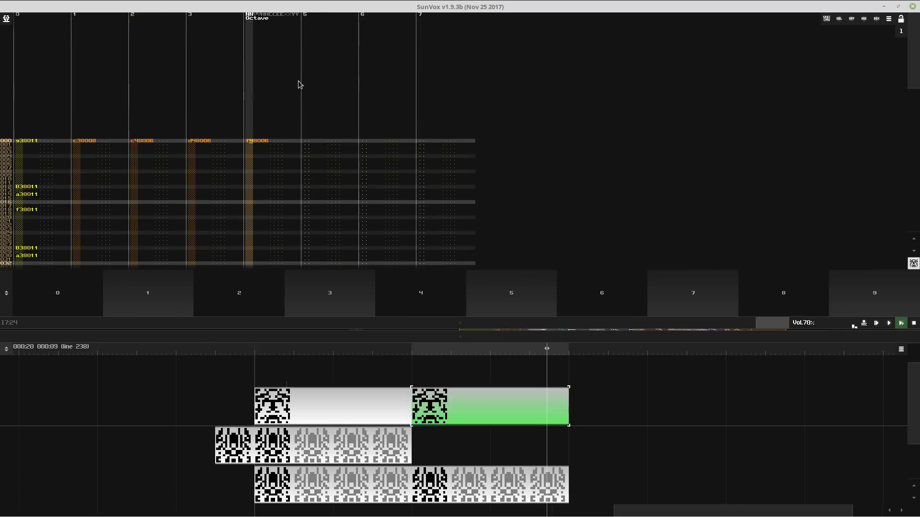
- Add a module 06 note a4 on line 0 of track 5 and play the pattern from its start
{"action": "left_click", "coordinate": [335, 72]}
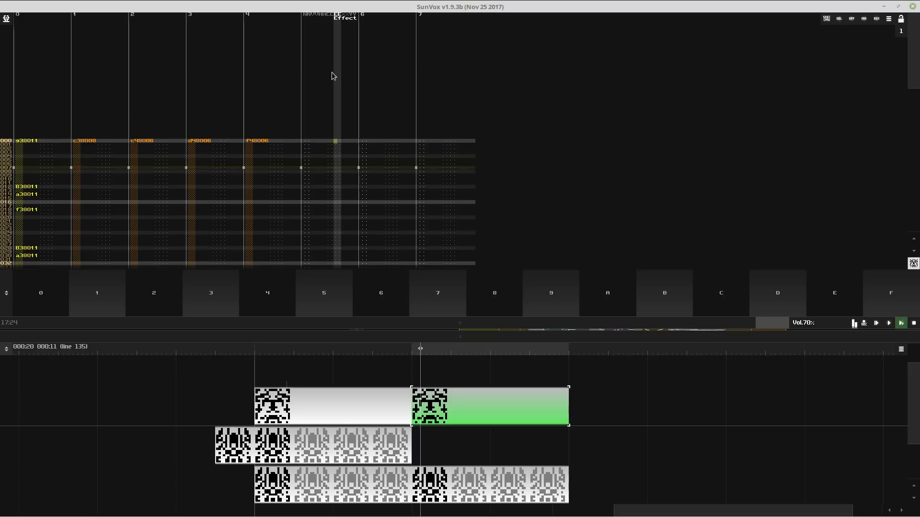
{"action": "key", "text": "space"}
{"action": "key", "text": "space"}
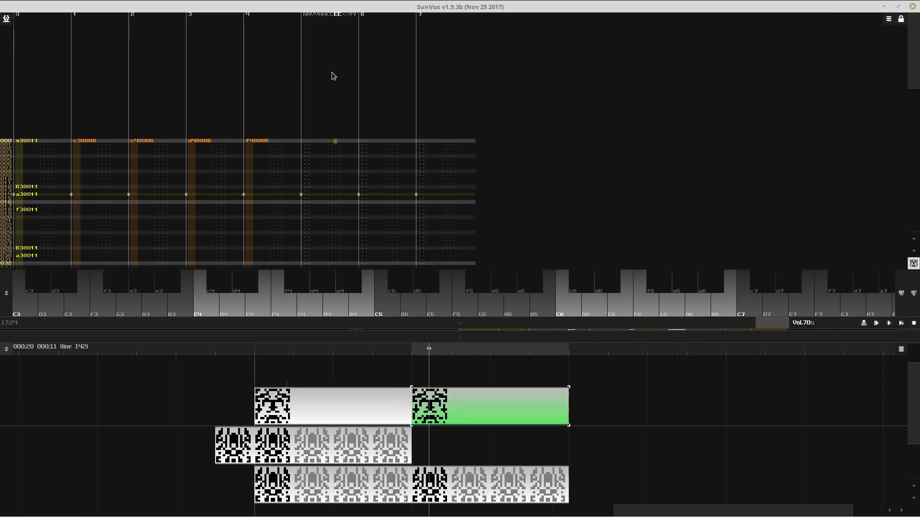
{"action": "key", "text": "space"}
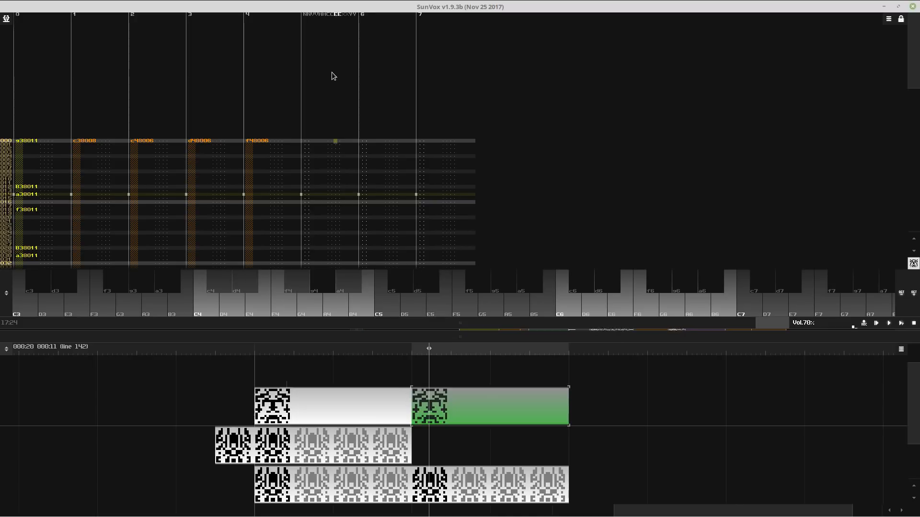
{"action": "key", "text": "space"}
{"action": "key", "text": "space"}
{"action": "key", "text": "F11"}
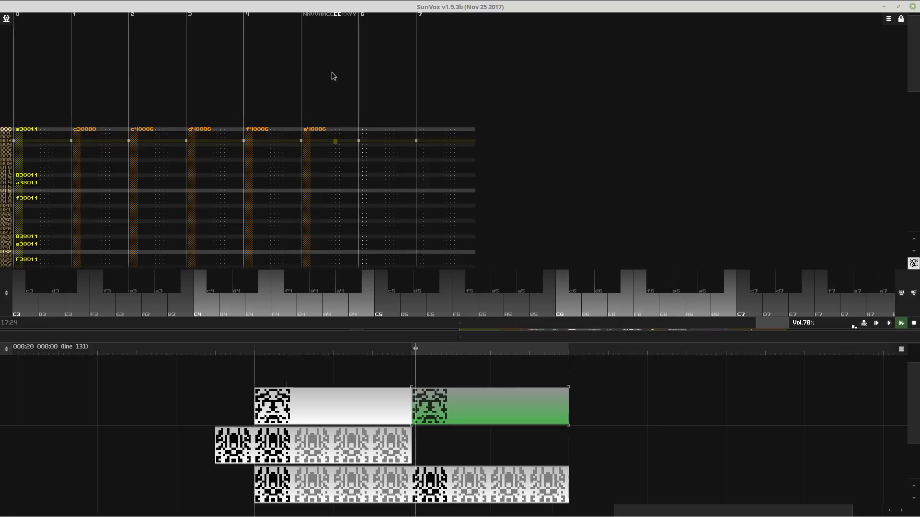
- Add a module 06 note B4 on line 64 of track 5 and save the song over its existing file
{"action": "left_click", "coordinate": [328, 141]}
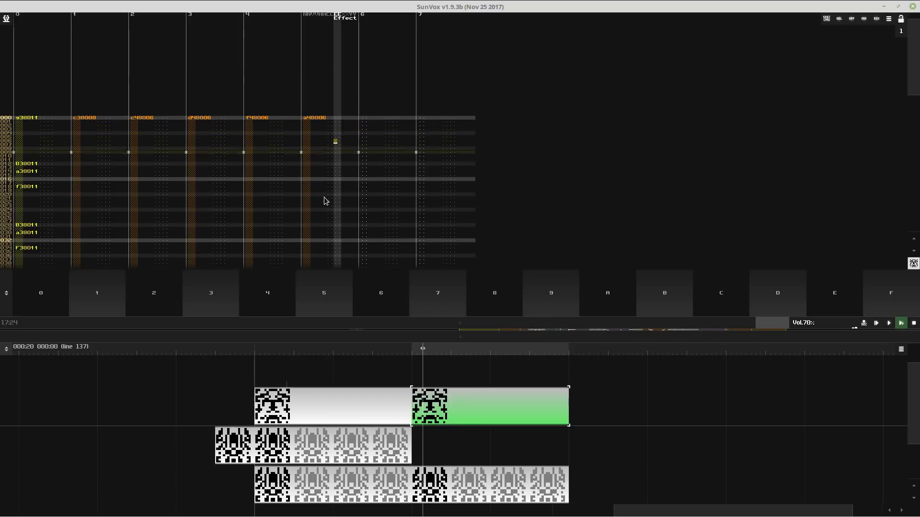
{"action": "left_click", "coordinate": [320, 237]}
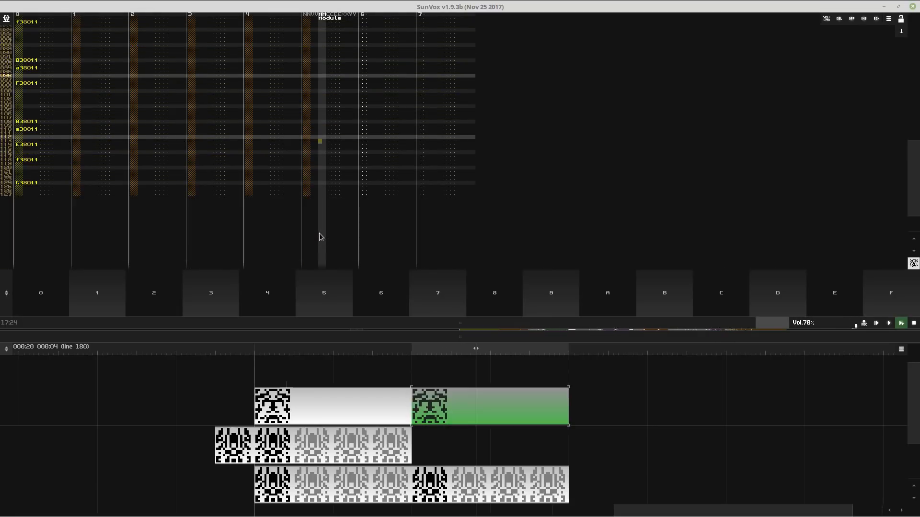
{"action": "left_click", "coordinate": [332, 78]}
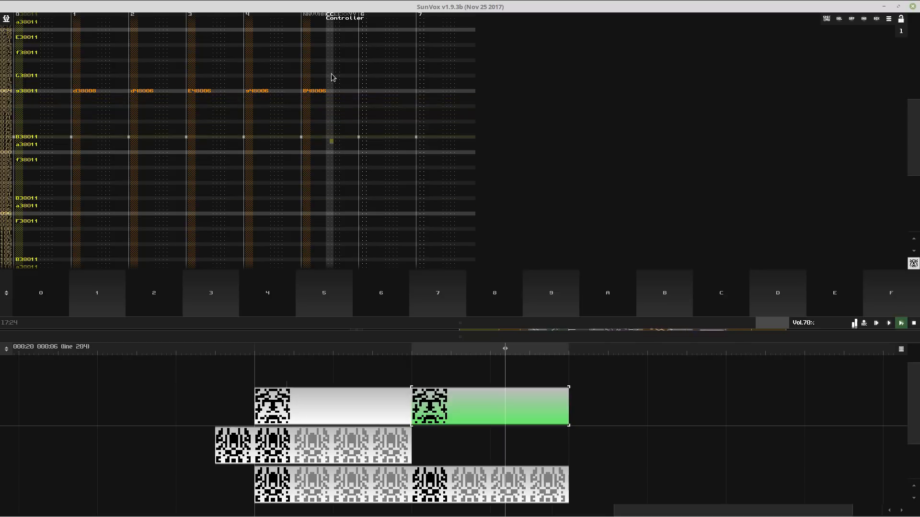
{"action": "key", "text": "ctrl+s"}
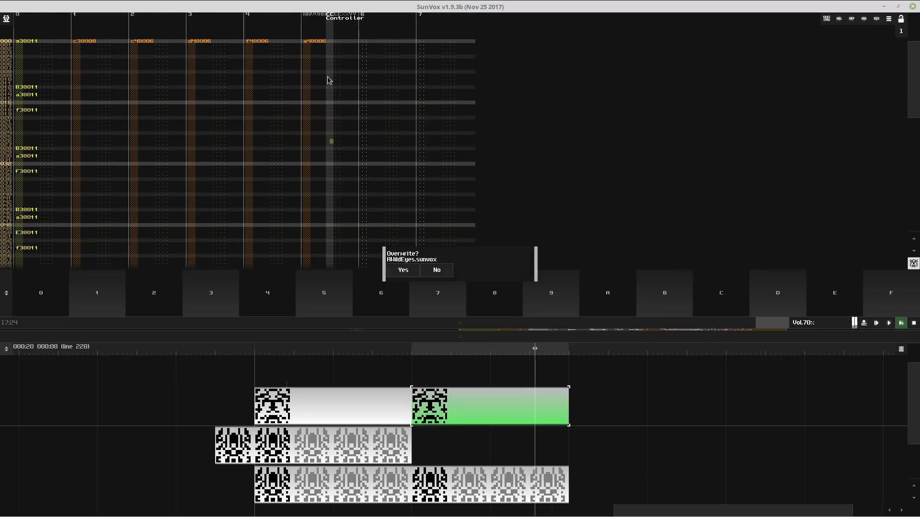
{"action": "key", "text": "Return"}
- Add a module 06 note d5 on line 96 of track 5
{"action": "left_click", "coordinate": [312, 90]}
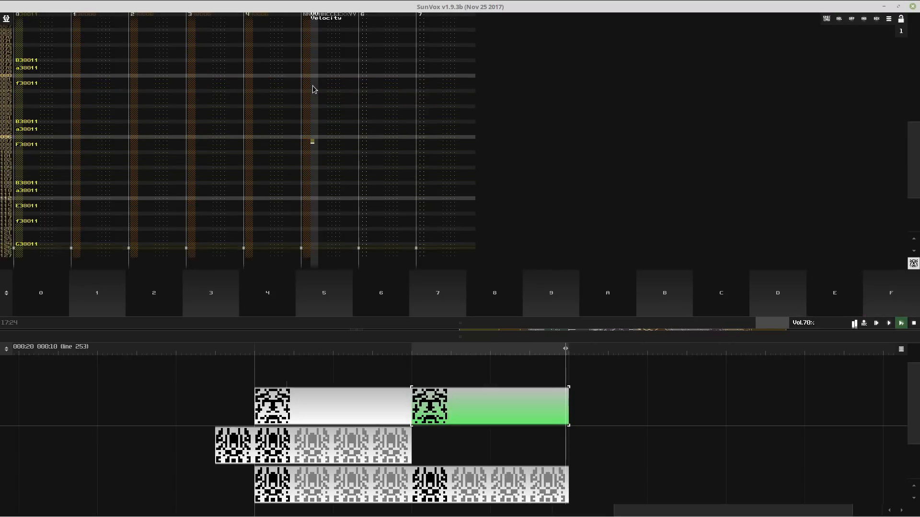
{"action": "type", "text": "8006"}
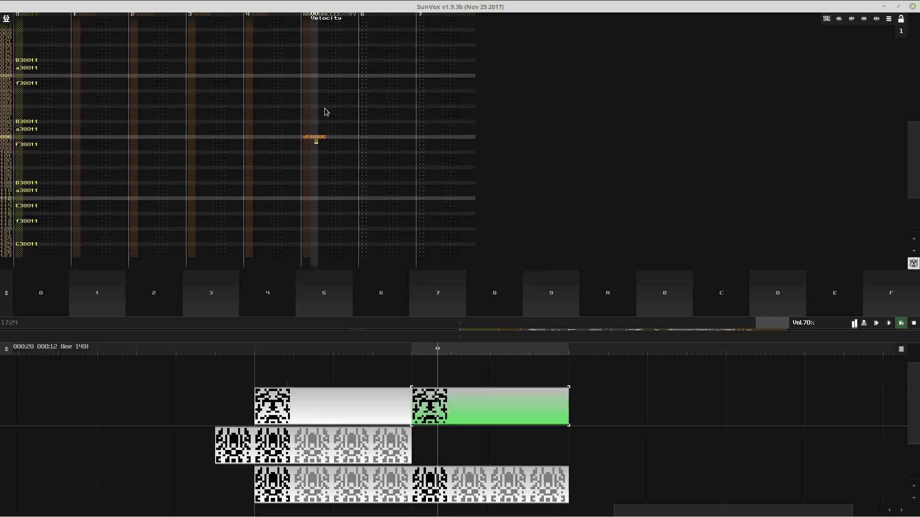
{"action": "left_click", "coordinate": [324, 140]}
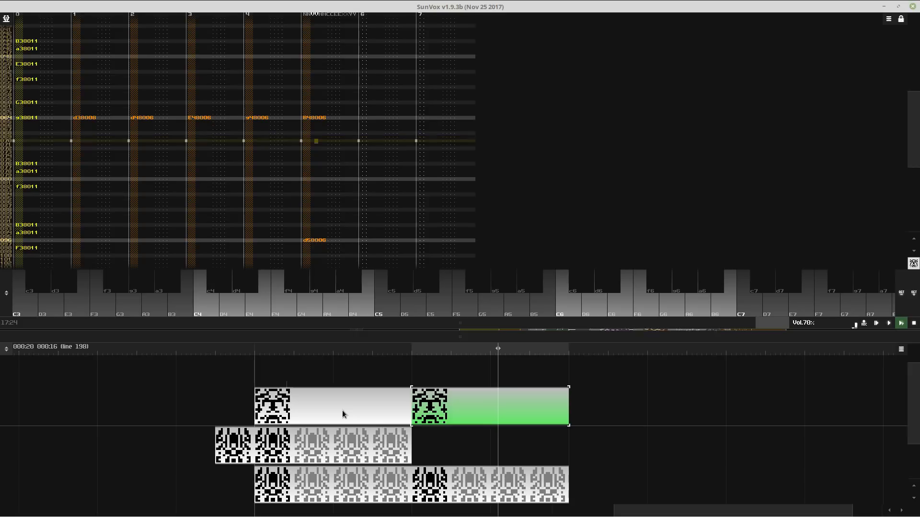
- Compare the notes of the two long upper patterns and examine the last pattern in the timeline's lowest row
{"action": "left_click", "coordinate": [342, 410]}
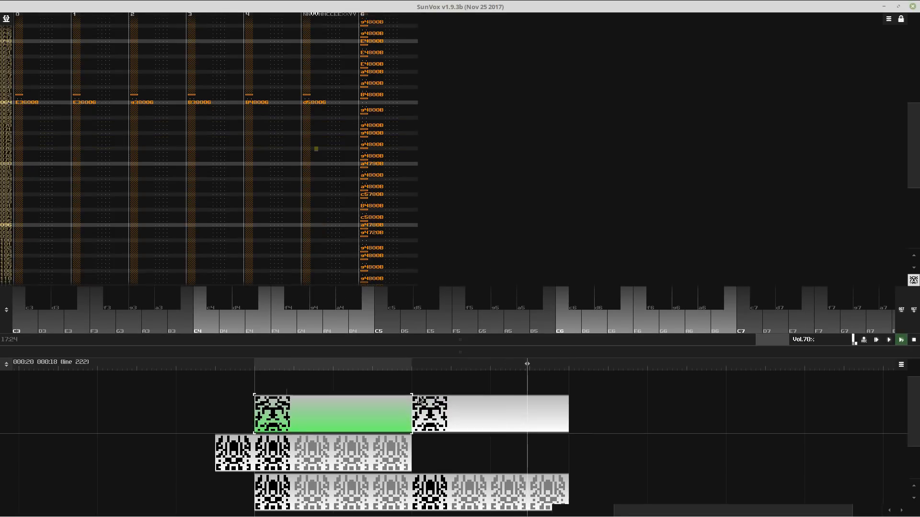
{"action": "left_click", "coordinate": [420, 401]}
{"action": "left_click", "coordinate": [389, 406]}
{"action": "left_click", "coordinate": [442, 415]}
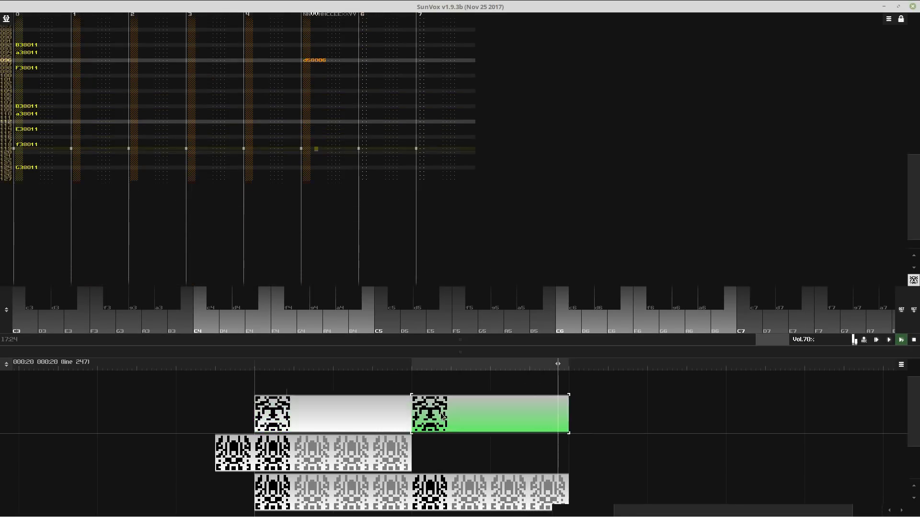
{"action": "left_click", "coordinate": [383, 412]}
{"action": "left_click", "coordinate": [545, 490]}
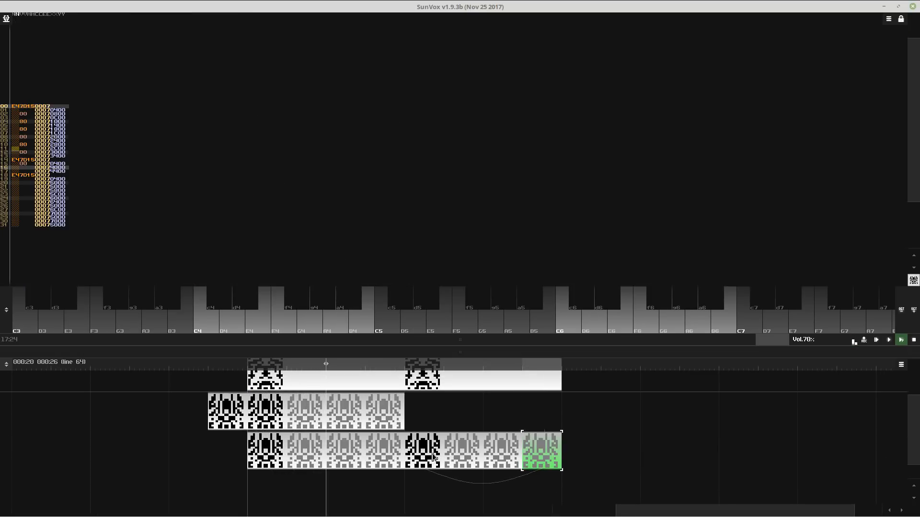
- Reveal the module view and inspect Filter Pro 0E and Sampler 0D
{"action": "left_click_drag", "start_coordinate": [459, 340], "coordinate": [474, 73]}
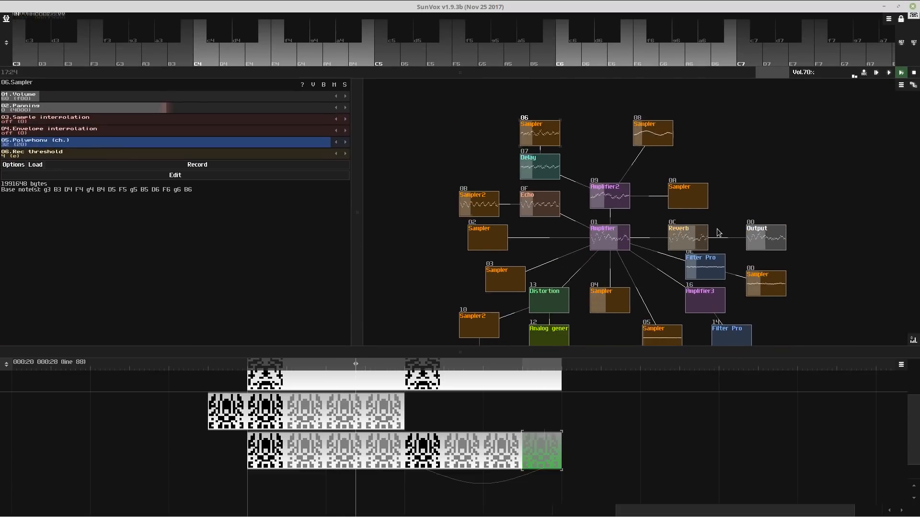
{"action": "left_click", "coordinate": [699, 269]}
{"action": "left_click", "coordinate": [764, 285]}
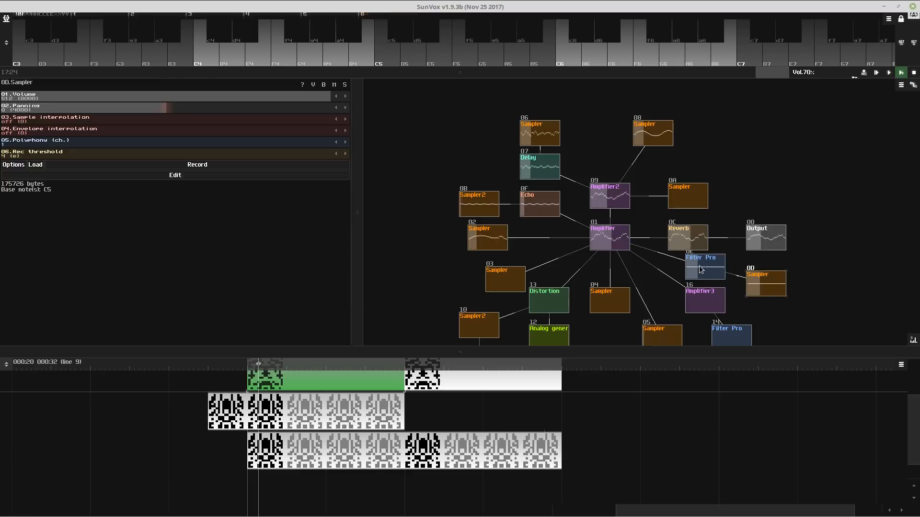
- Insert a copy of Amplifier3 between Filter Pro 0E and Amplifier 01 and set its volume to about 388
{"action": "left_click_drag", "start_coordinate": [724, 274], "coordinate": [669, 271]}
{"action": "left_click", "coordinate": [702, 299]}
{"action": "key", "text": "ctrl+v"}
{"action": "left_click_drag", "start_coordinate": [667, 269], "coordinate": [617, 243]}
{"action": "left_click_drag", "start_coordinate": [654, 249], "coordinate": [740, 296]}
{"action": "left_click_drag", "start_coordinate": [208, 97], "coordinate": [162, 97]}
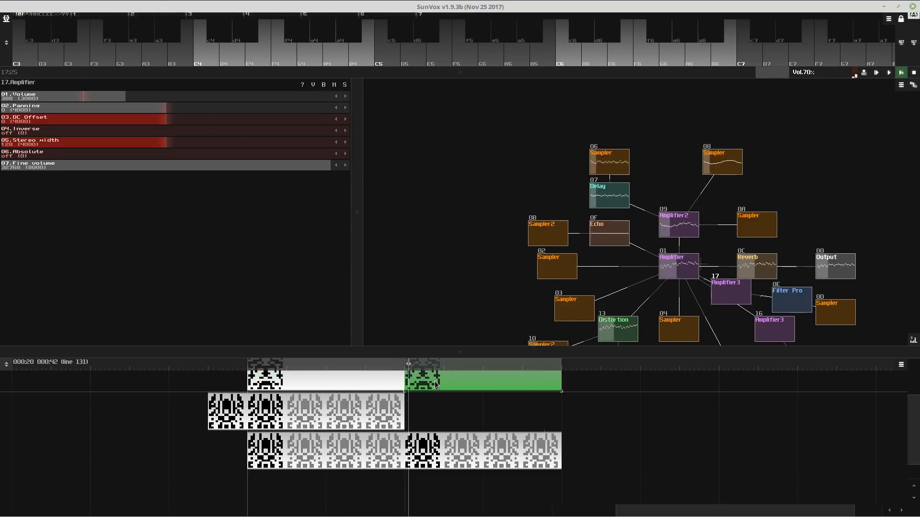
- Review the chord notes of the second long upper pattern during playback, and open the first long upper pattern
{"action": "left_click_drag", "start_coordinate": [727, 320], "coordinate": [681, 271]}
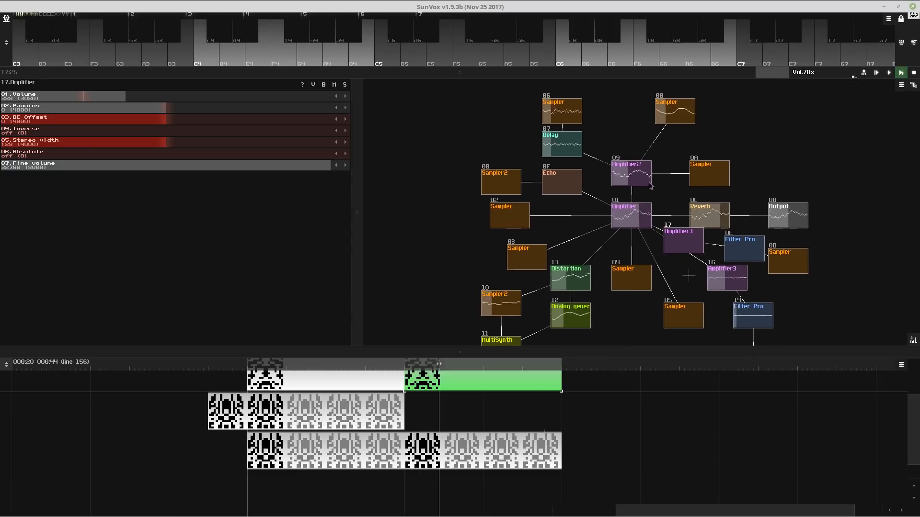
{"action": "left_click_drag", "start_coordinate": [634, 88], "coordinate": [658, 307]}
{"action": "left_click_drag", "start_coordinate": [673, 372], "coordinate": [470, 347]}
{"action": "left_click", "coordinate": [165, 100]}
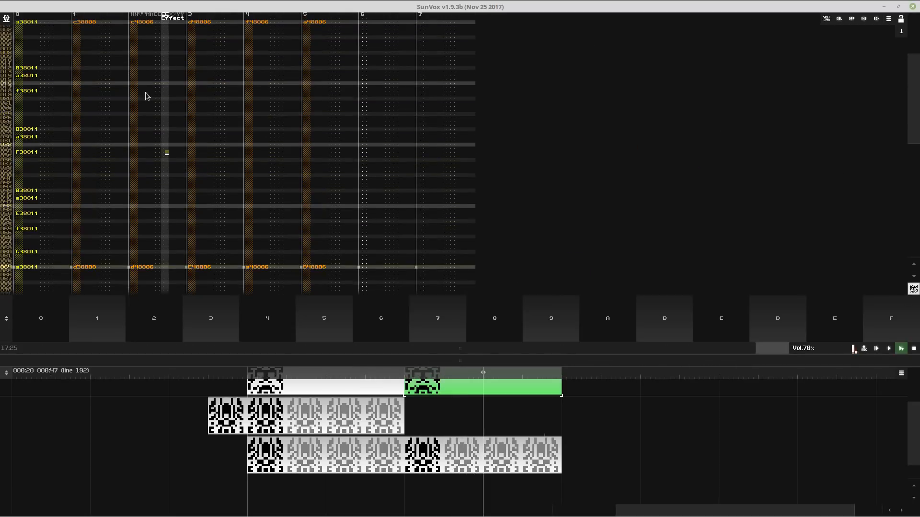
{"action": "left_click", "coordinate": [95, 90]}
{"action": "left_click", "coordinate": [96, 206]}
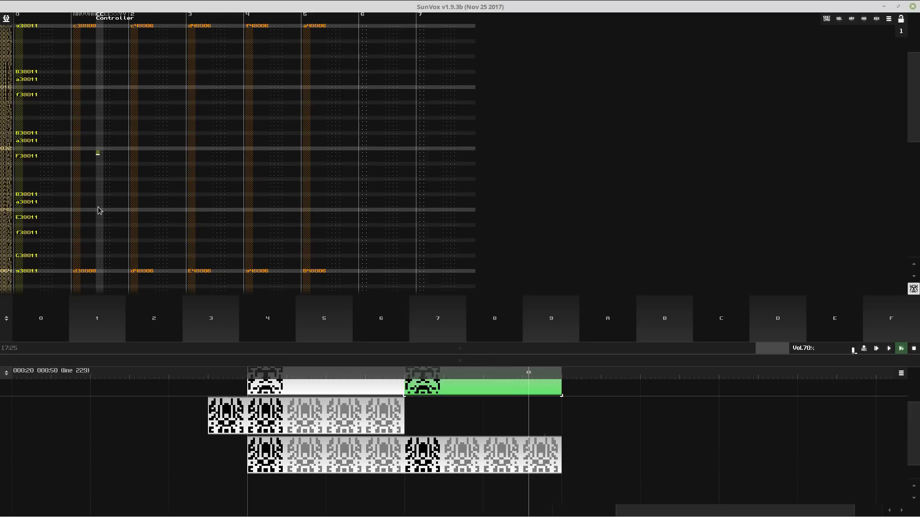
{"action": "key", "text": "Tab"}
{"action": "key", "text": "Tab"}
{"action": "key", "text": "Tab"}
{"action": "key", "text": "Tab"}
{"action": "key", "text": "grave"}
{"action": "key", "text": "space"}
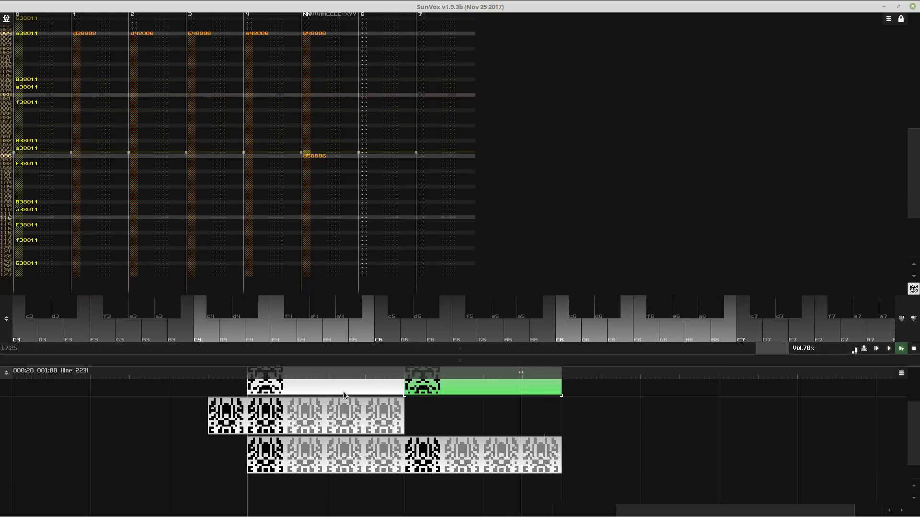
{"action": "left_click", "coordinate": [342, 392]}
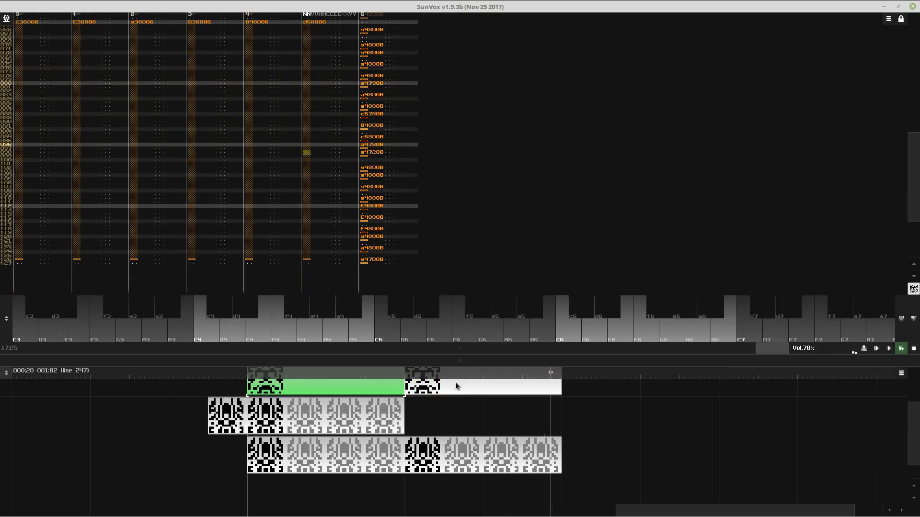
- Bypass and delete Filter Pro 0E, and connect Sampler 0D directly to Amplifier3 17
{"action": "left_click_drag", "start_coordinate": [455, 349], "coordinate": [470, 72]}
{"action": "left_click_drag", "start_coordinate": [728, 261], "coordinate": [834, 248]}
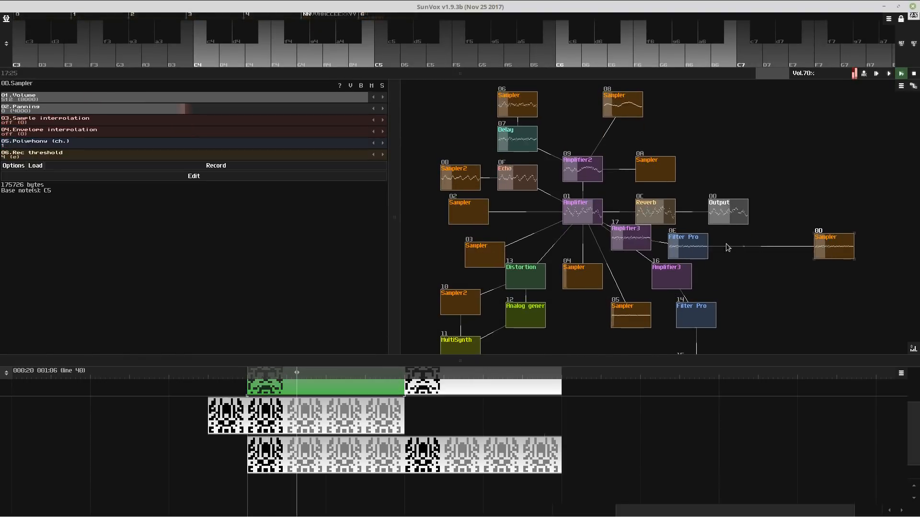
{"action": "left_click_drag", "start_coordinate": [688, 246], "coordinate": [735, 246]}
{"action": "key", "text": "b"}
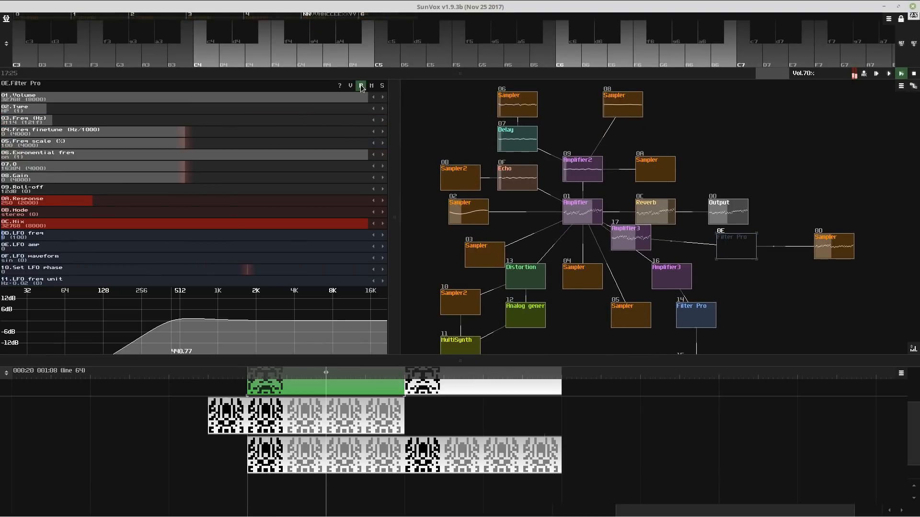
{"action": "key", "text": "Delete"}
{"action": "left_click", "coordinate": [635, 239], "text": "shift"}
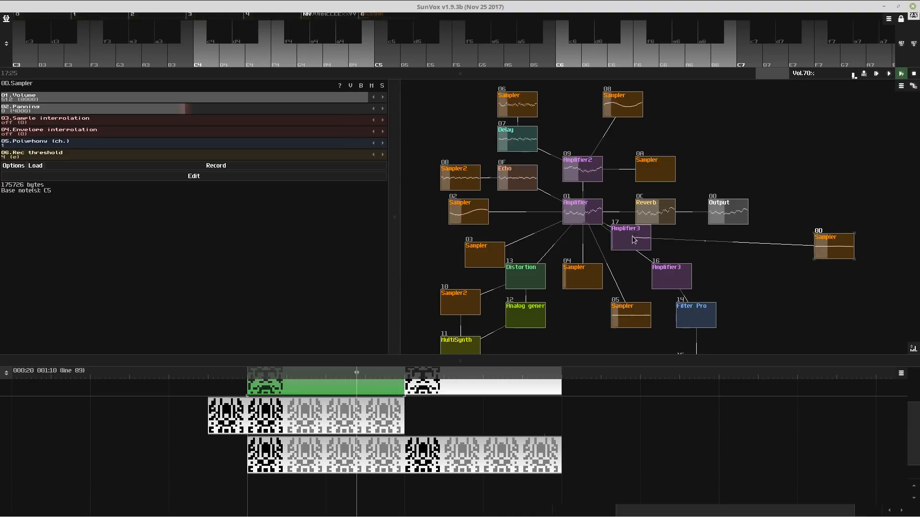
- Place Amplifier3 17 beside Sampler 0D, set its volume to 318 and stop playback
{"action": "left_click_drag", "start_coordinate": [655, 242], "coordinate": [790, 255]}
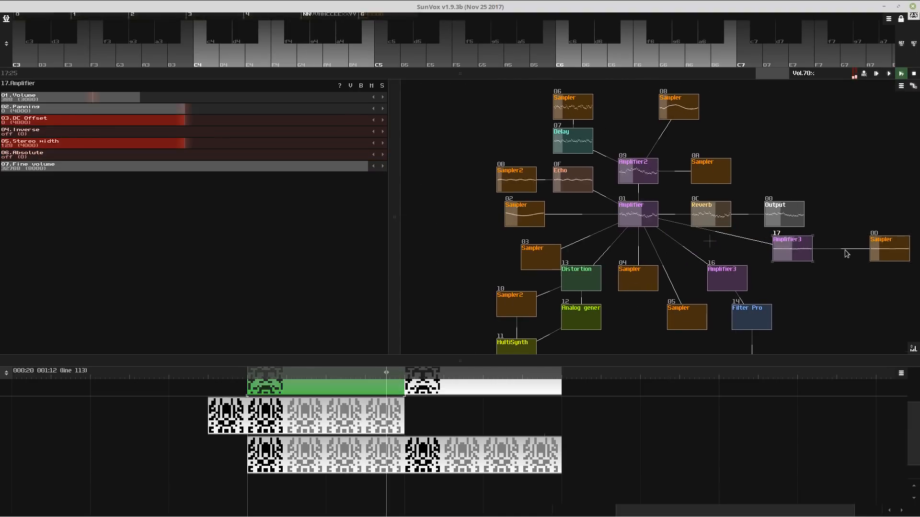
{"action": "left_click_drag", "start_coordinate": [885, 249], "coordinate": [845, 249]}
{"action": "left_click", "coordinate": [792, 250]}
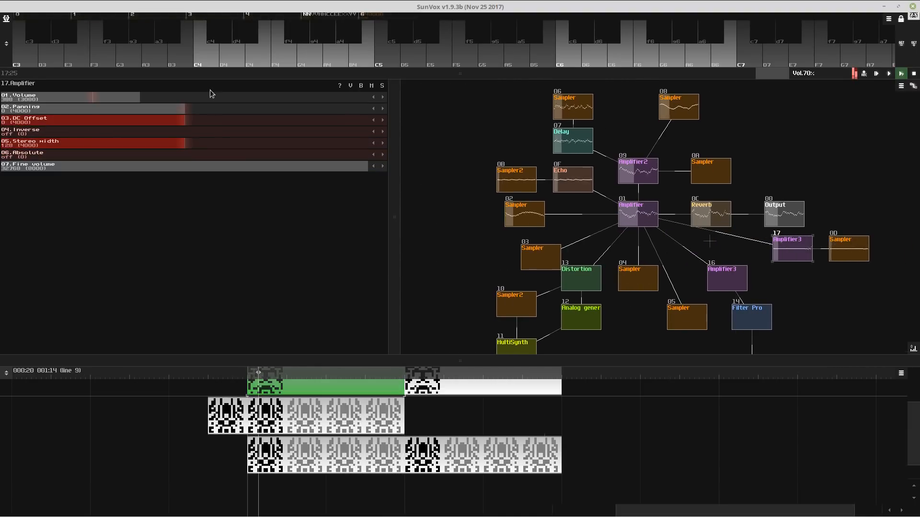
{"action": "left_click_drag", "start_coordinate": [181, 101], "coordinate": [179, 101]}
{"action": "key", "text": "Escape"}
{"action": "key", "text": "Escape"}
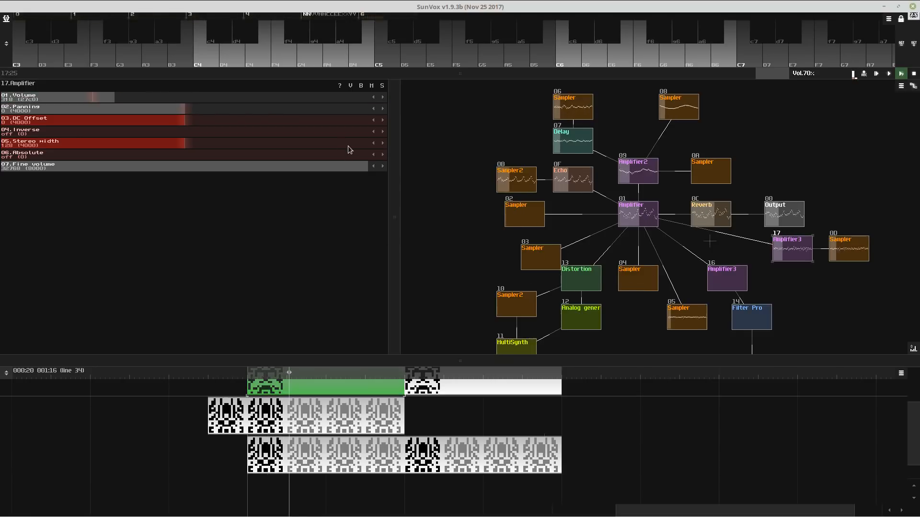
{"action": "key", "text": "space"}
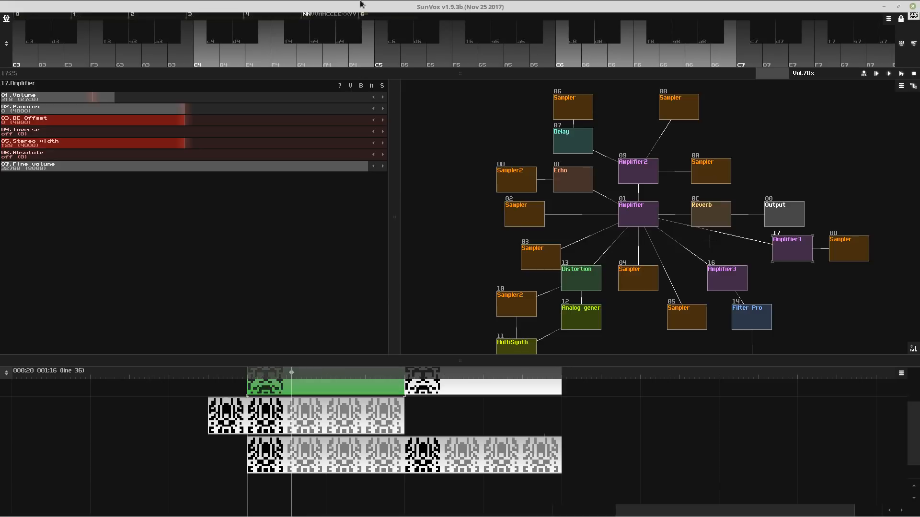
- Show the pattern notes above the whole module network and listen briefly to Sampler2 0B in solo
{"action": "mouse_move", "coordinate": [363, 7]}
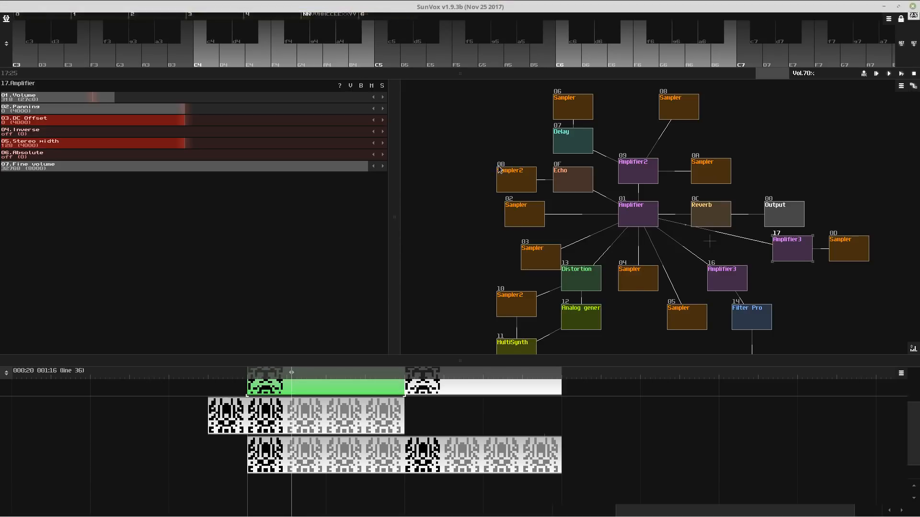
{"action": "left_click_drag", "start_coordinate": [447, 74], "coordinate": [444, 128]}
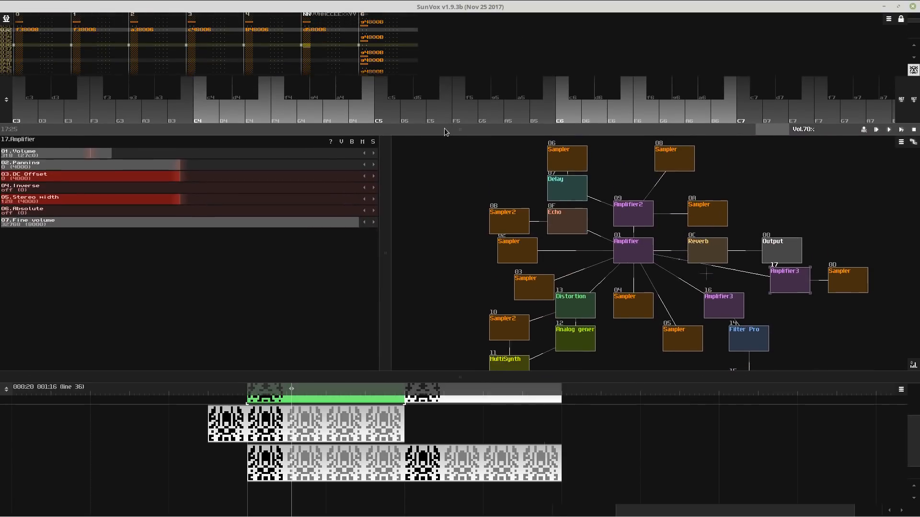
{"action": "scroll", "coordinate": [474, 168], "scroll_direction": "down", "scroll_amount": 2}
{"action": "scroll", "coordinate": [493, 187], "scroll_direction": "up", "scroll_amount": 2}
{"action": "scroll", "coordinate": [493, 173], "scroll_direction": "down", "scroll_amount": 3}
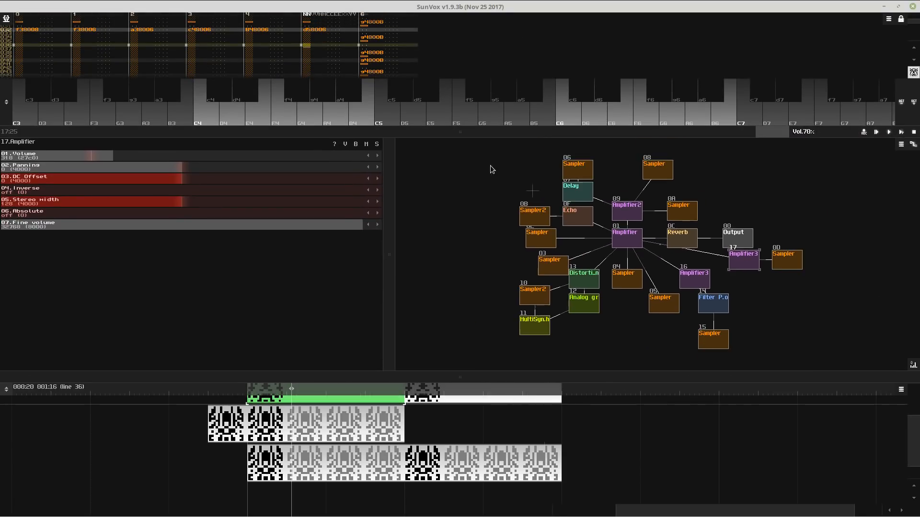
{"action": "scroll", "coordinate": [510, 153], "scroll_direction": "up", "scroll_amount": 2}
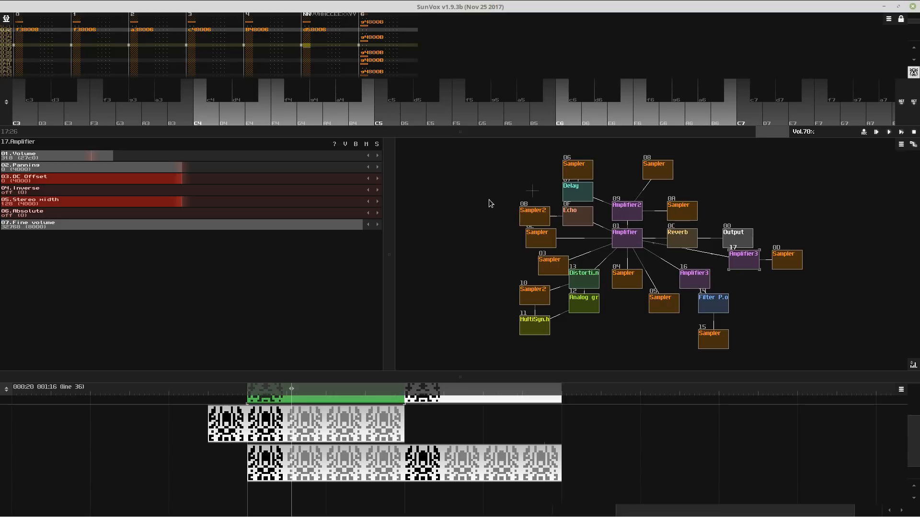
{"action": "key", "text": "Return"}
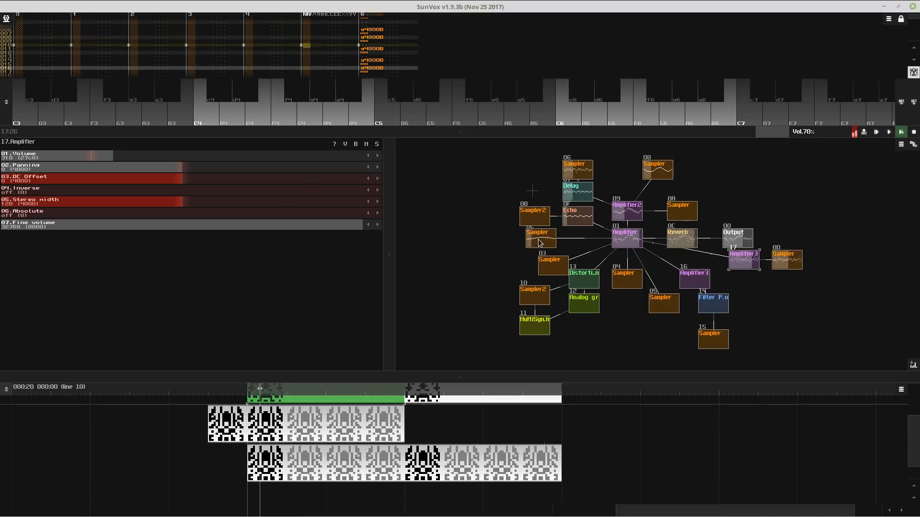
{"action": "left_click", "coordinate": [536, 216]}
{"action": "left_click", "coordinate": [376, 145]}
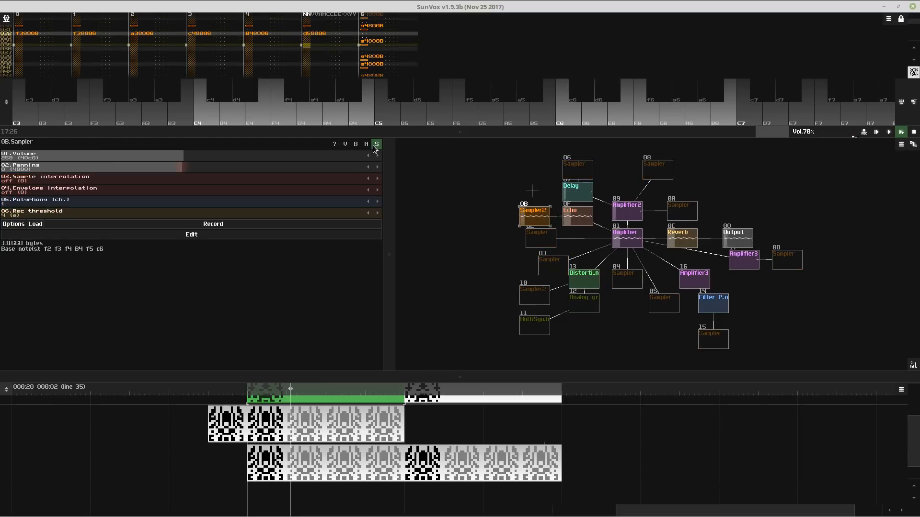
{"action": "left_click_drag", "start_coordinate": [389, 138], "coordinate": [389, 186]}
{"action": "left_click", "coordinate": [386, 192]}
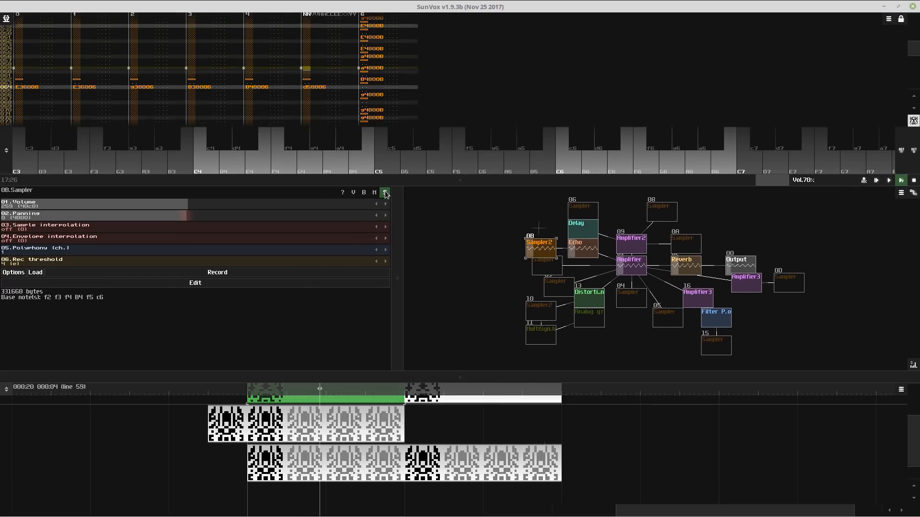
- Increase the first long upper pattern's number of tracks to 8
{"action": "right_click", "coordinate": [418, 101]}
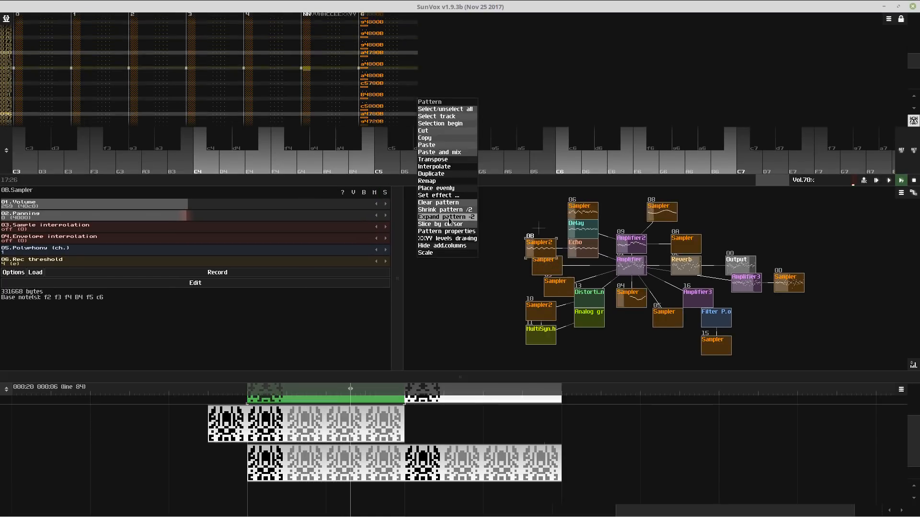
{"action": "left_click", "coordinate": [448, 231]}
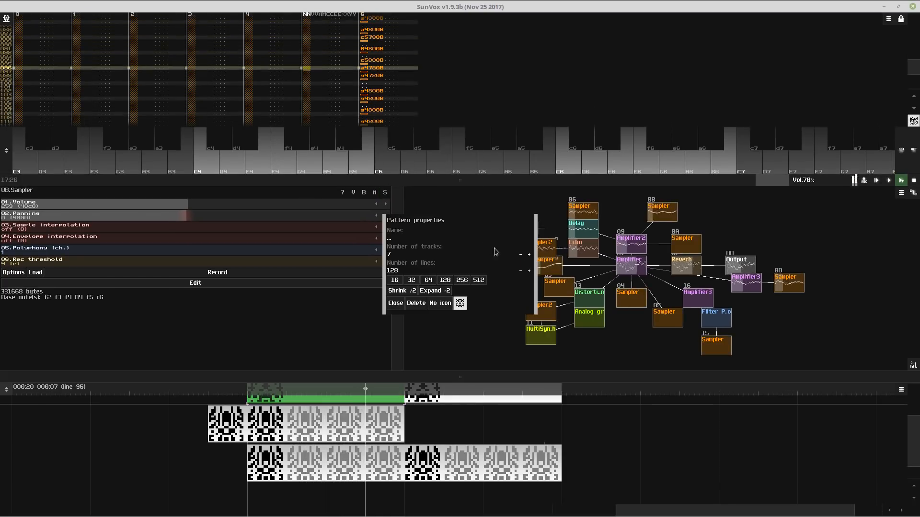
{"action": "left_click", "coordinate": [529, 256]}
{"action": "left_click", "coordinate": [404, 307]}
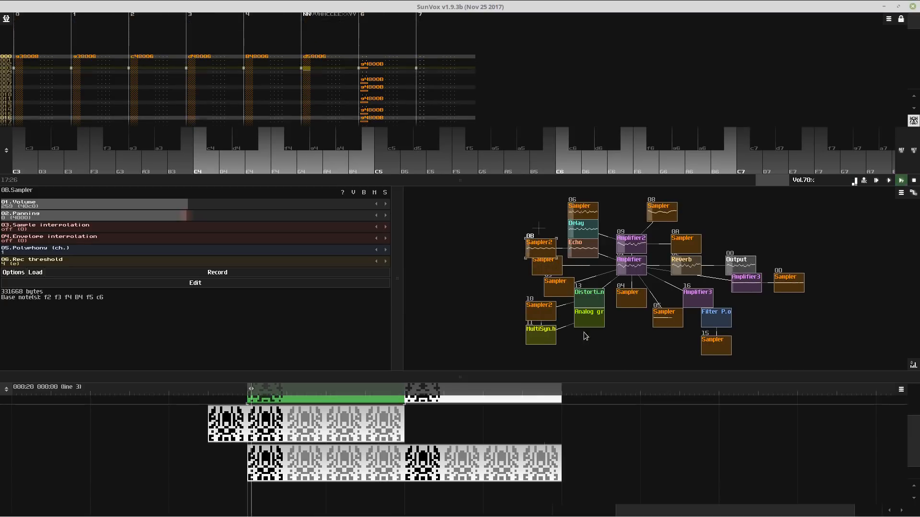
- Fill track 7 with Sampler 0A notes by pasting the four-line opening figure repeatedly down the pattern
{"action": "left_click", "coordinate": [553, 342]}
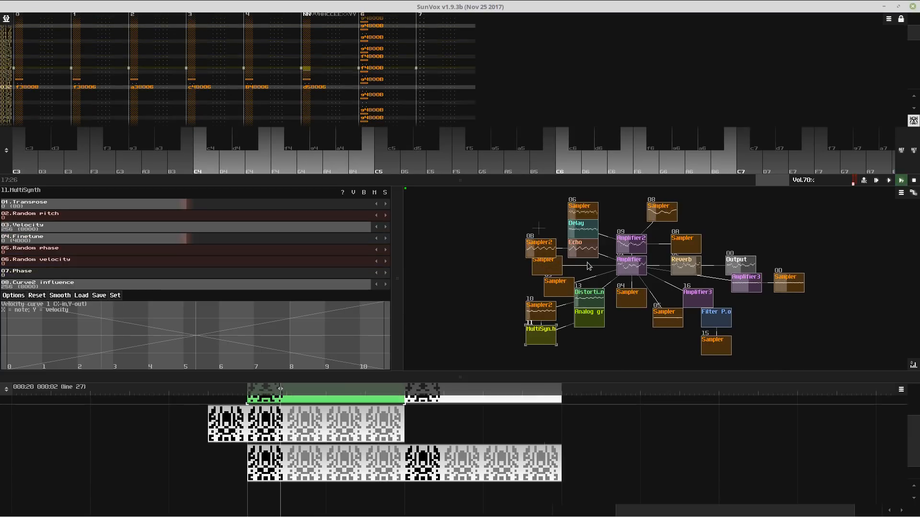
{"action": "left_click", "coordinate": [680, 244]}
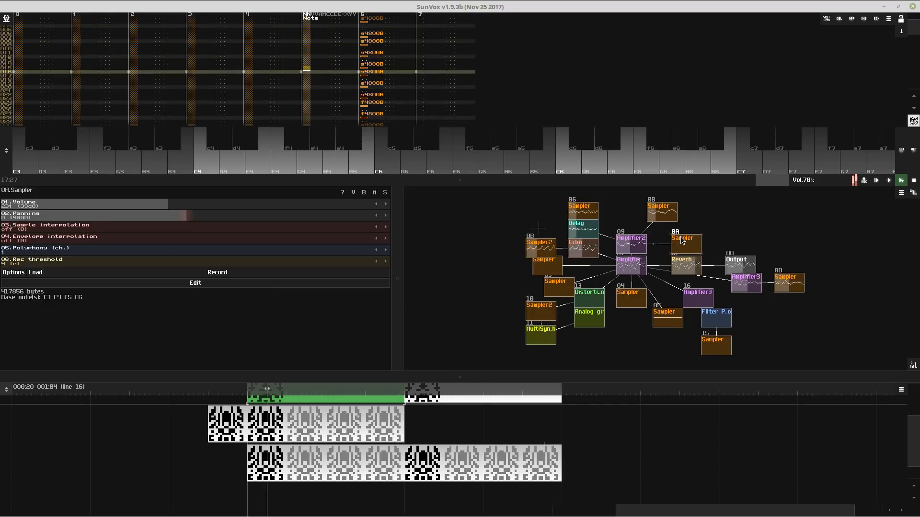
{"action": "left_click", "coordinate": [465, 32]}
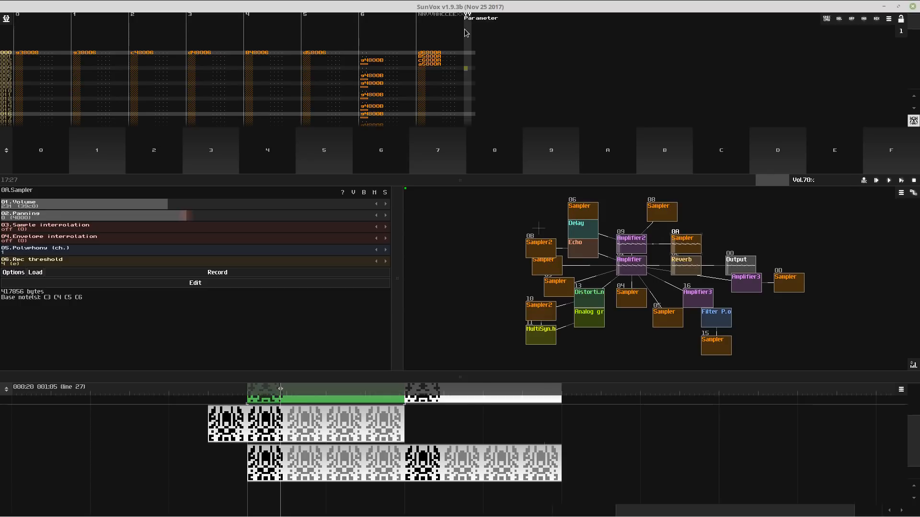
{"action": "left_click", "coordinate": [455, 69]}
{"action": "key", "text": "ctrl+v"}
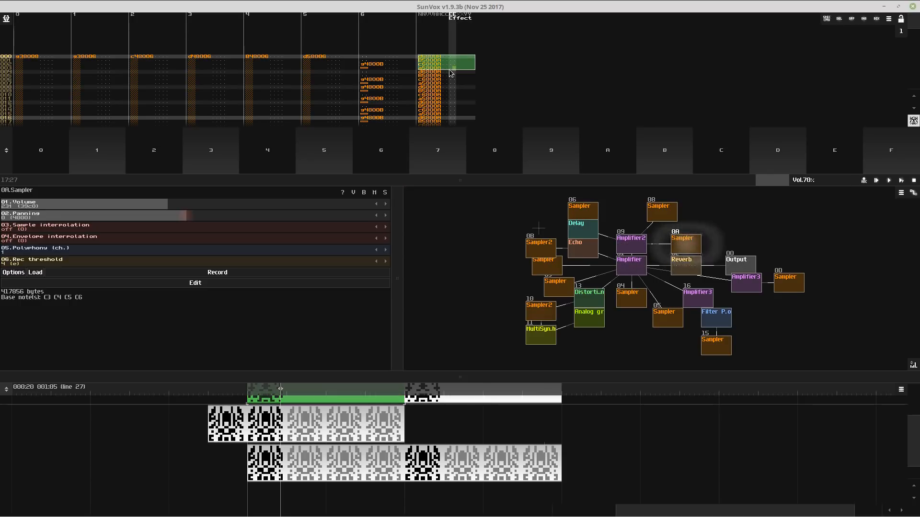
{"action": "key", "text": "space"}
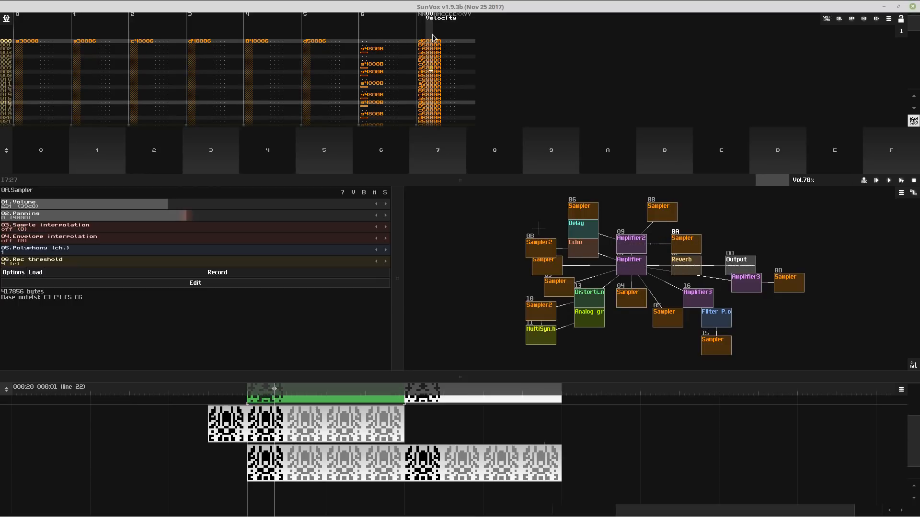
- Select the track 7 Sampler 0A notes on lines 32 to 39 and play the pattern from its start
{"action": "left_click_drag", "start_coordinate": [432, 37], "coordinate": [448, 70]}
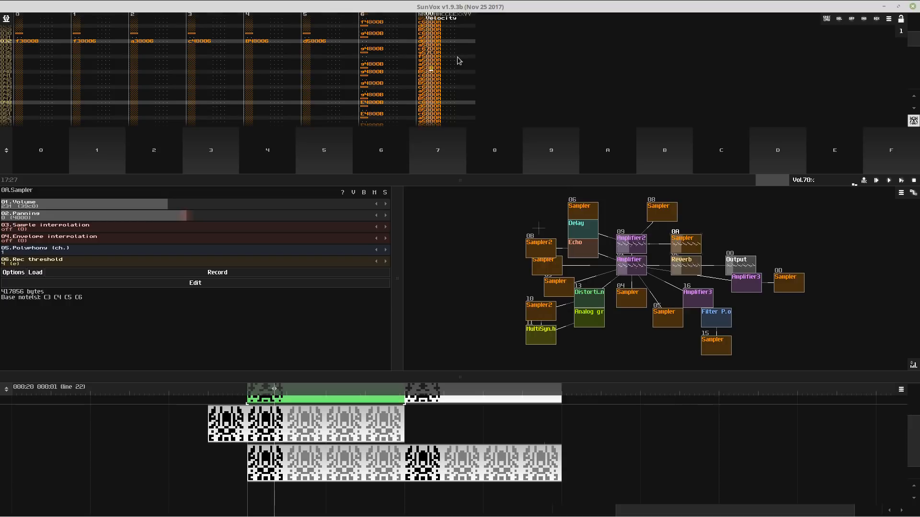
{"action": "left_click_drag", "start_coordinate": [434, 41], "coordinate": [433, 72]}
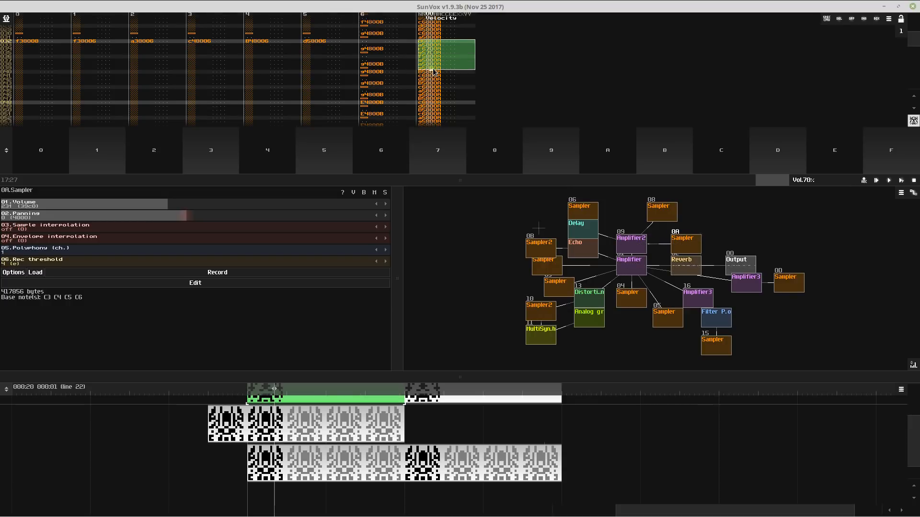
{"action": "left_click", "coordinate": [901, 181]}
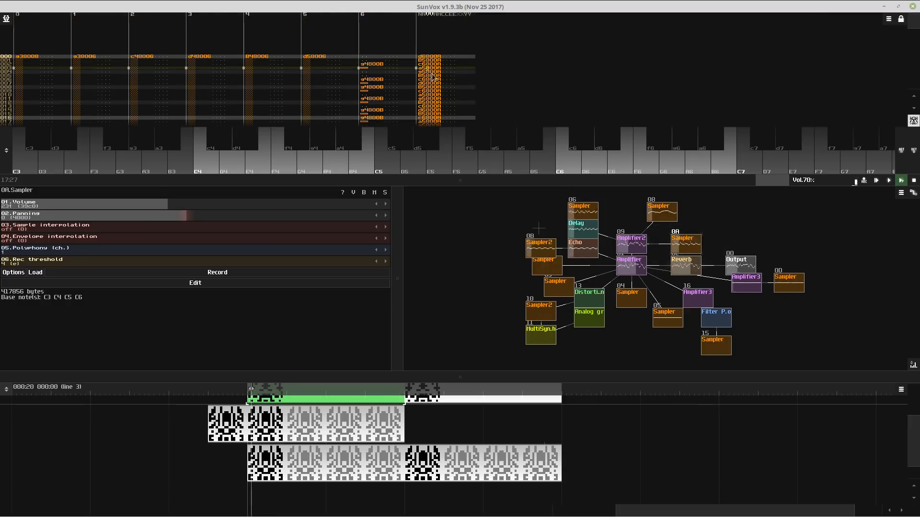
- Enter effect 03 on the track 7 notes from line 1 through line 12
{"action": "left_click", "coordinate": [427, 68]}
{"action": "left_click", "coordinate": [454, 29]}
{"action": "type", "text": "333333333333"}
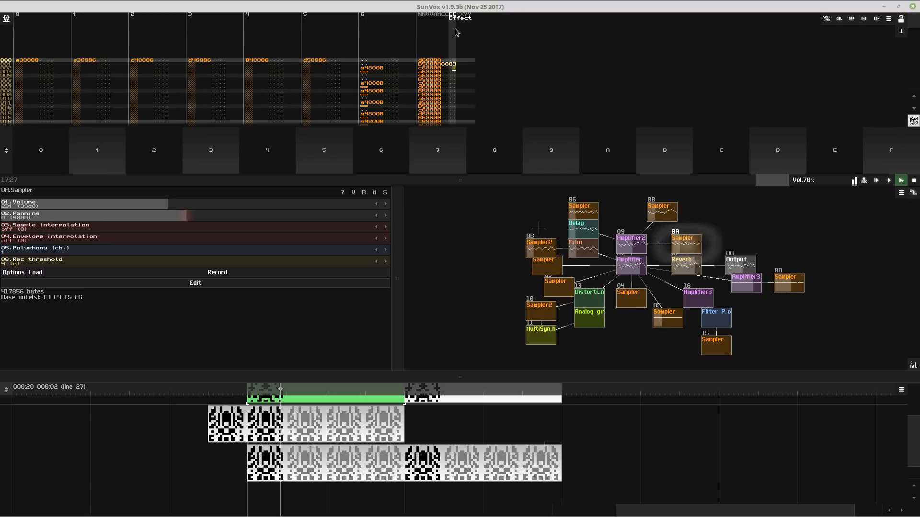
{"action": "left_click", "coordinate": [463, 23]}
{"action": "type", "text": "11"}
{"action": "key", "text": "ctrl+z"}
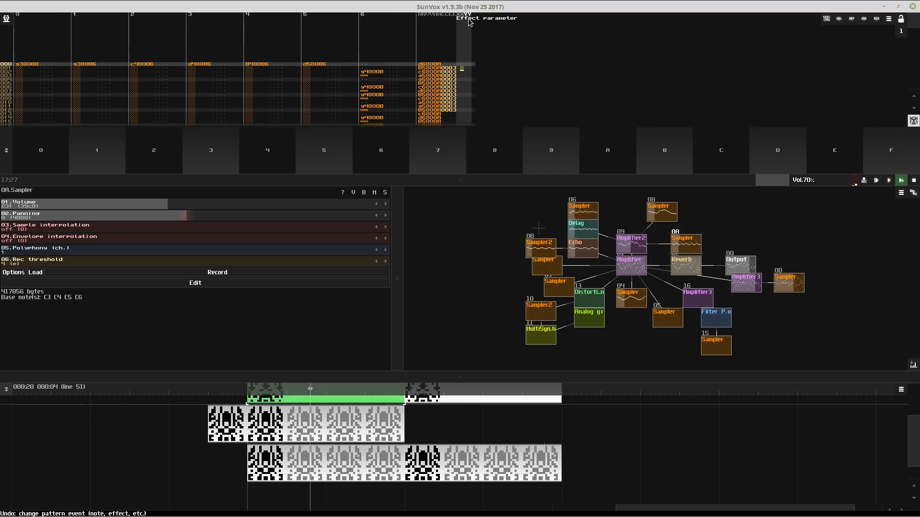
- Continue effect 03 down the track 7 notes through line 31
{"action": "key", "text": "Left"}
{"action": "key", "text": "Left"}
{"action": "key", "text": "Down"}
{"action": "key", "text": "Down"}
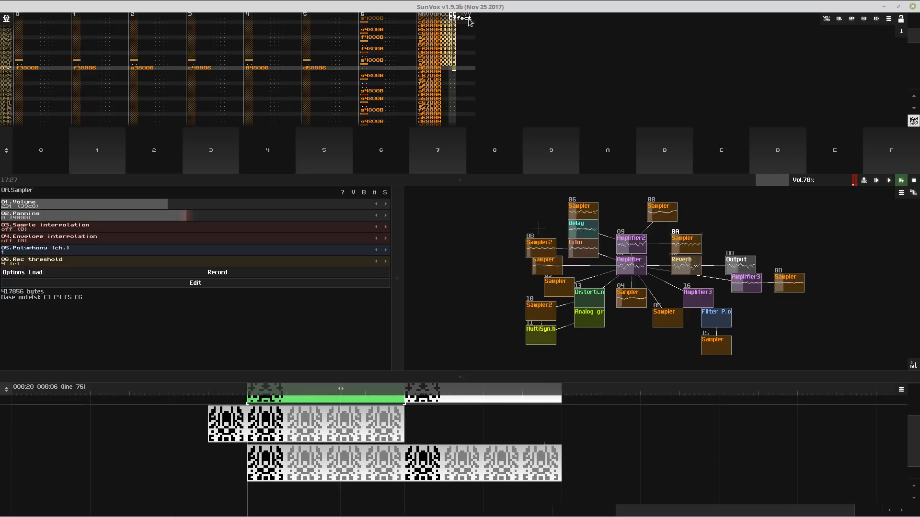
- Extend effect 03 down the remaining track 7 notes from line 32 to the end of the pattern
{"action": "left_click_drag", "start_coordinate": [496, 179], "coordinate": [540, 392]}
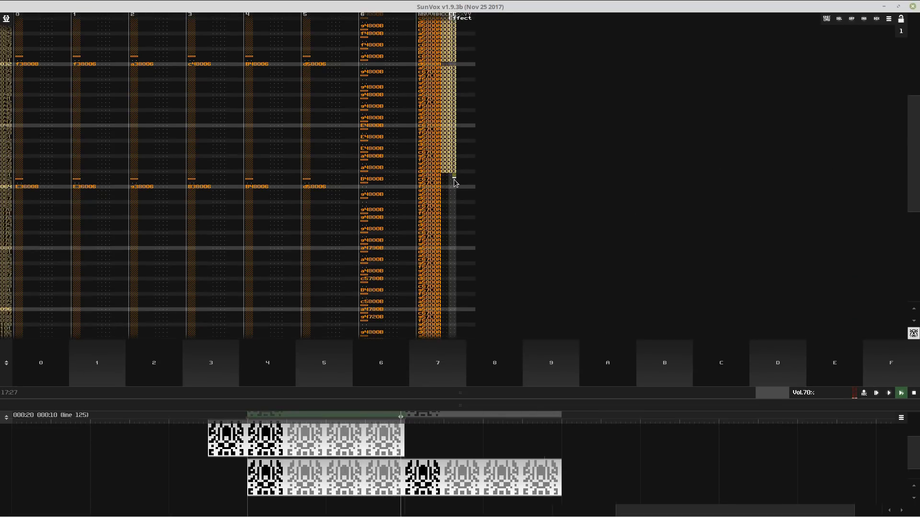
{"action": "left_click_drag", "start_coordinate": [437, 122], "coordinate": [443, 300]}
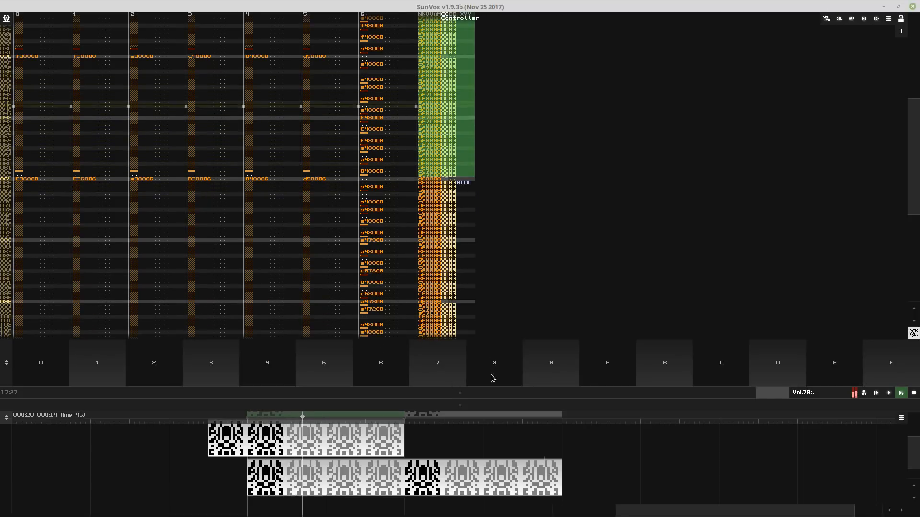
{"action": "left_click_drag", "start_coordinate": [489, 393], "coordinate": [483, 184]}
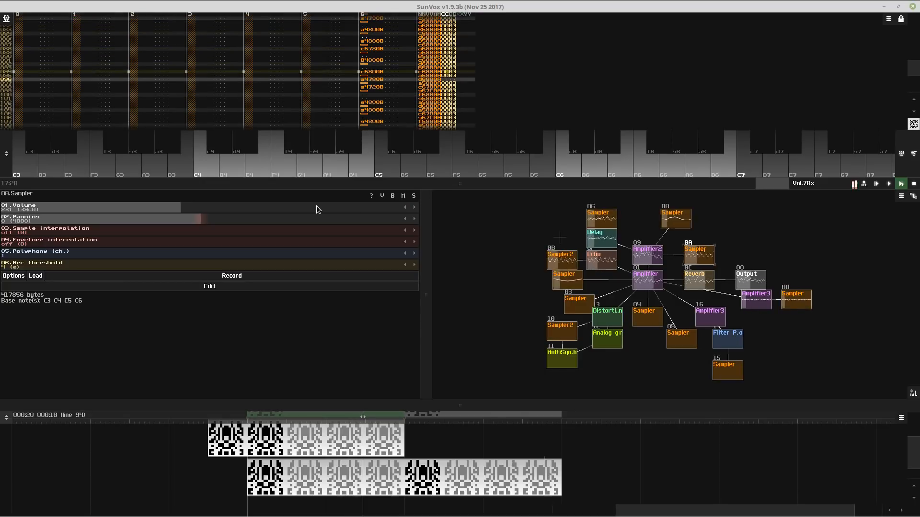
- Lower Sampler 0A's volume to 151 and transpose all track 7 notes by -12
{"action": "left_click_drag", "start_coordinate": [307, 206], "coordinate": [240, 206]}
{"action": "left_click", "coordinate": [452, 77]}
{"action": "key", "text": "ctrl+a"}
{"action": "right_click", "coordinate": [453, 76]}
{"action": "left_click", "coordinate": [466, 140]}
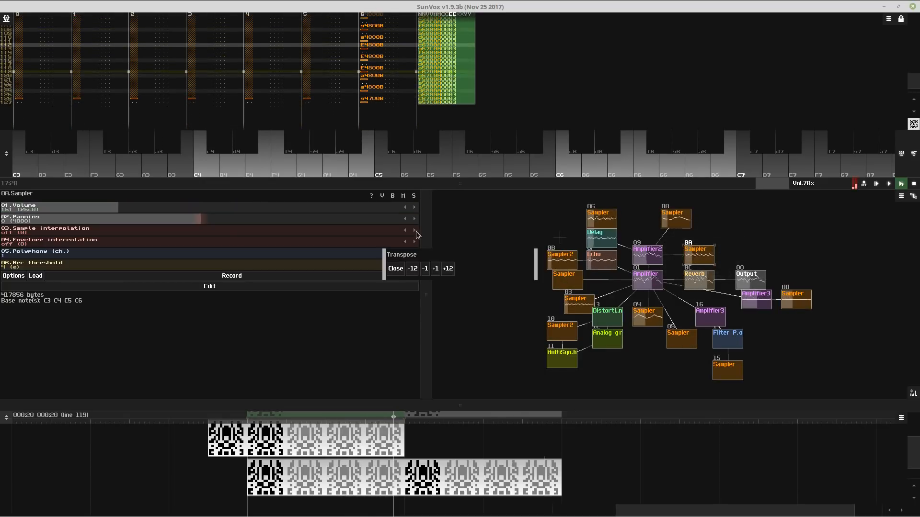
{"action": "left_click", "coordinate": [412, 269]}
- Set Sampler 0A's panning to 128 and its volume to 168
{"action": "mouse_move", "coordinate": [290, 208]}
{"action": "left_mouse_down"}
{"action": "mouse_move", "coordinate": [499, 216]}
{"action": "mouse_move", "coordinate": [255, 209]}
{"action": "mouse_move", "coordinate": [304, 208]}
{"action": "left_mouse_up"}
{"action": "scroll", "coordinate": [441, 469], "scroll_direction": "up", "scroll_amount": 1}
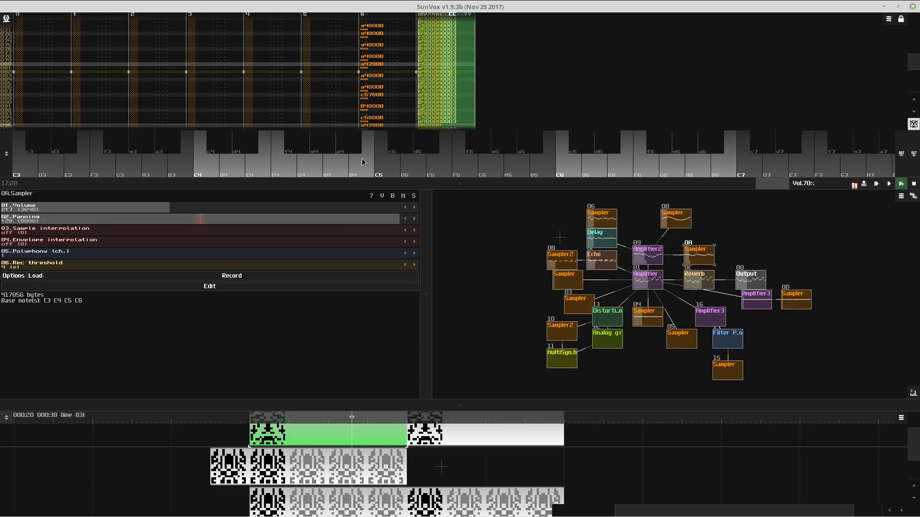
{"action": "left_click_drag", "start_coordinate": [268, 204], "coordinate": [246, 206]}
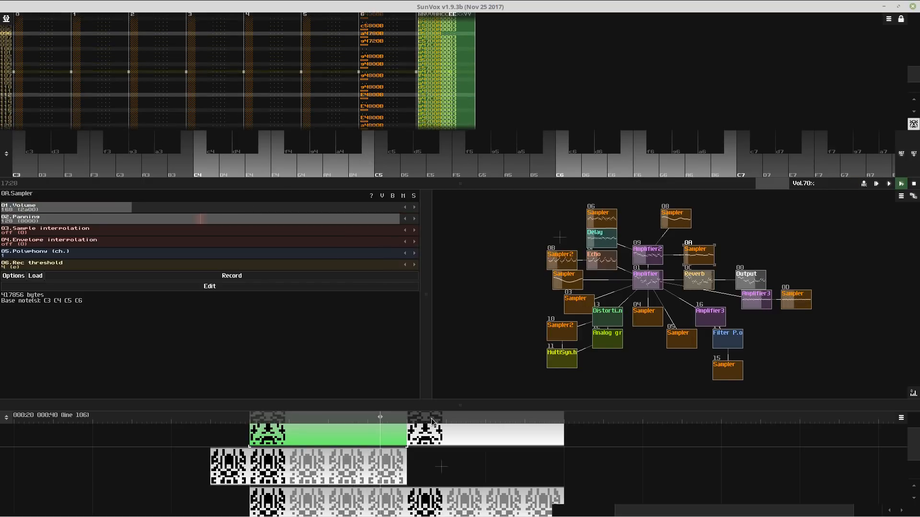
- Move Sampler2 module 0B away from Echo and remove it from the module network
{"action": "left_click_drag", "start_coordinate": [554, 263], "coordinate": [512, 262]}
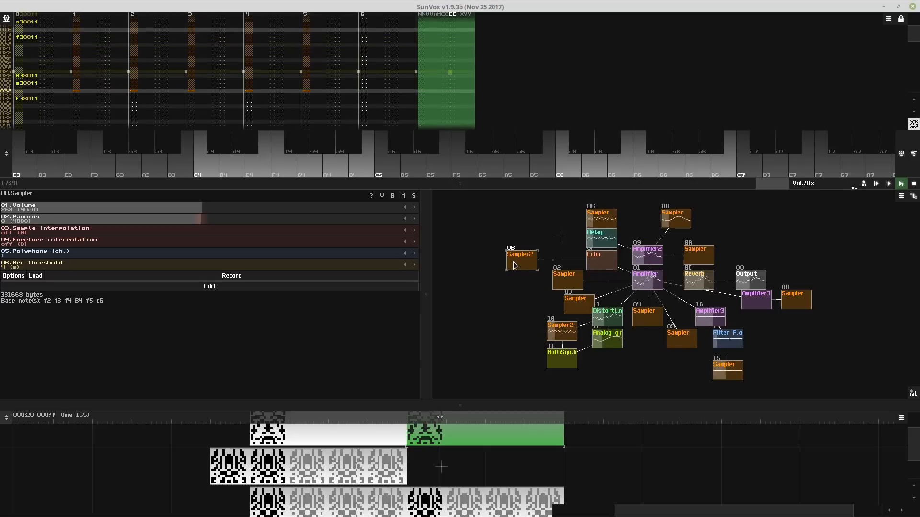
{"action": "key", "text": "Delete"}
{"action": "double_click", "coordinate": [502, 263]}
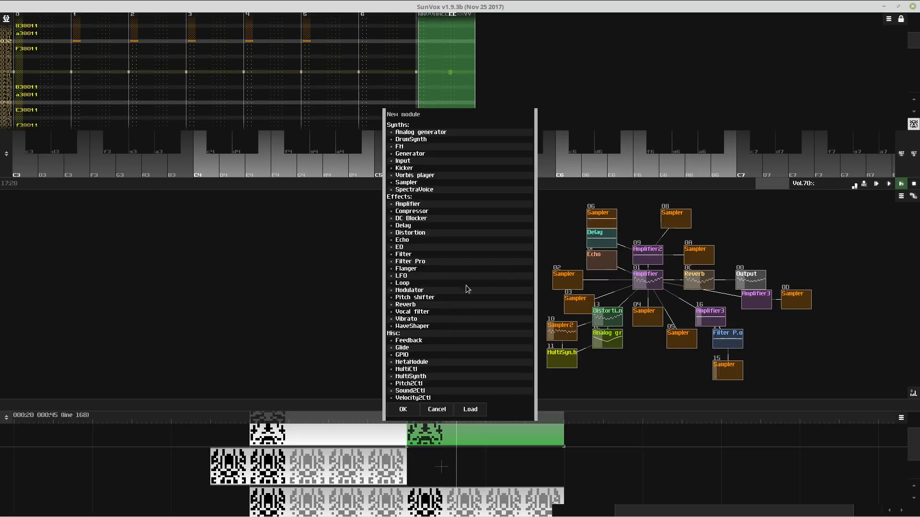
{"action": "left_click", "coordinate": [436, 409]}
{"action": "key", "text": "ctrl+z"}
{"action": "key", "text": "ctrl+y"}
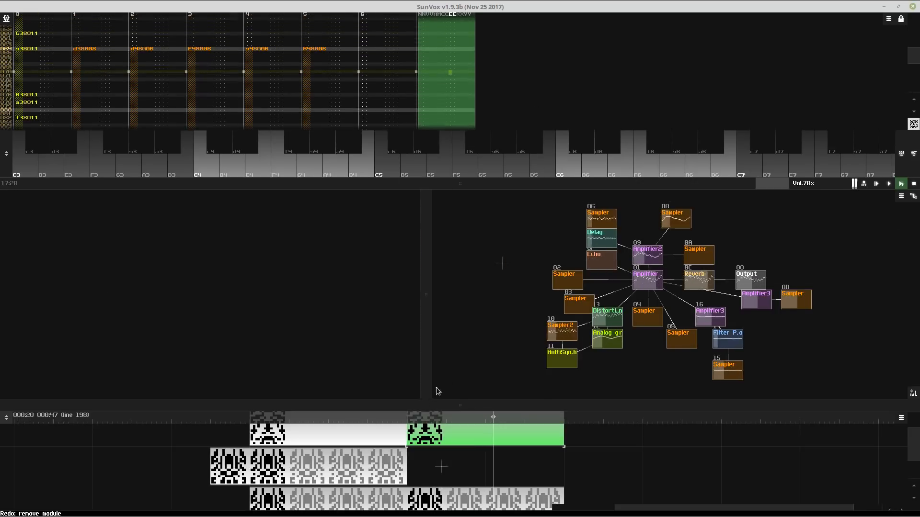
- Add a MultiSynth in the removed module's place and paste Sampler2 back between it and Echo
{"action": "double_click", "coordinate": [503, 263]}
{"action": "left_click", "coordinate": [413, 384]}
{"action": "double_click", "coordinate": [413, 377]}
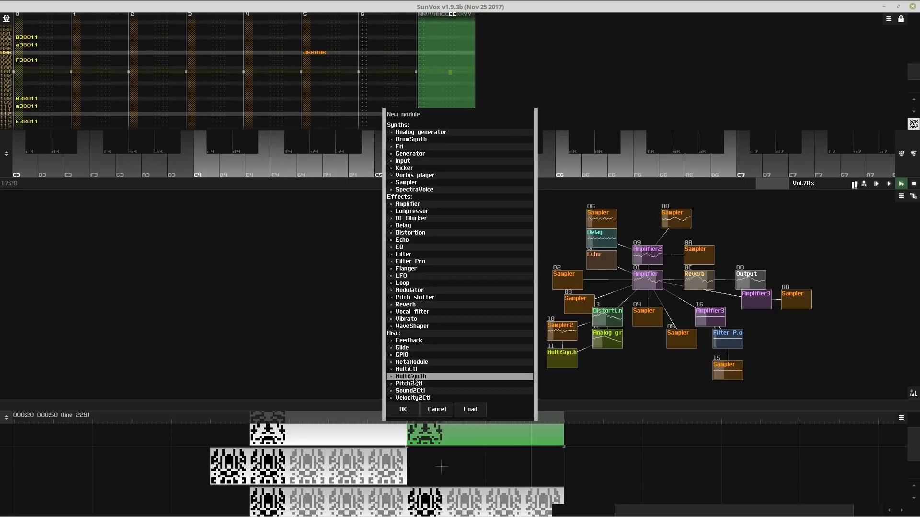
{"action": "left_click", "coordinate": [534, 241]}
{"action": "left_click", "coordinate": [509, 254]}
{"action": "key", "text": "ctrl+v"}
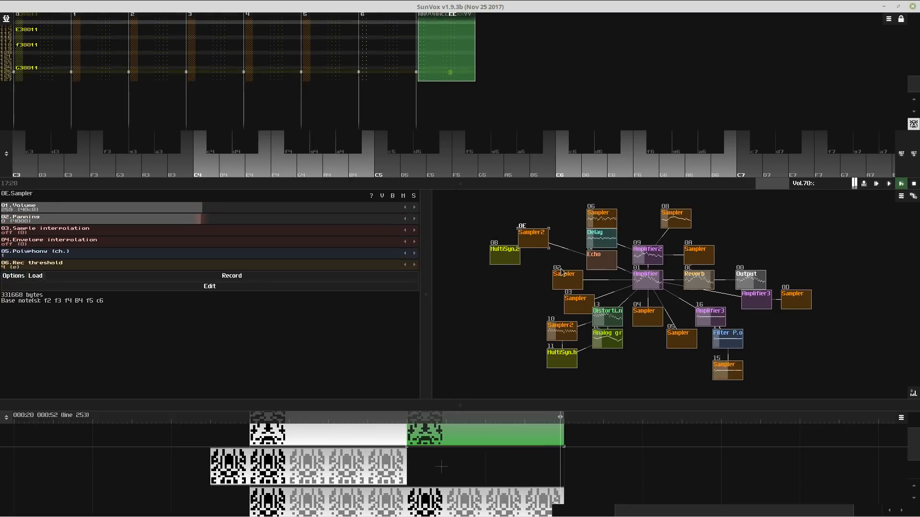
{"action": "left_click_drag", "start_coordinate": [533, 238], "coordinate": [551, 238]}
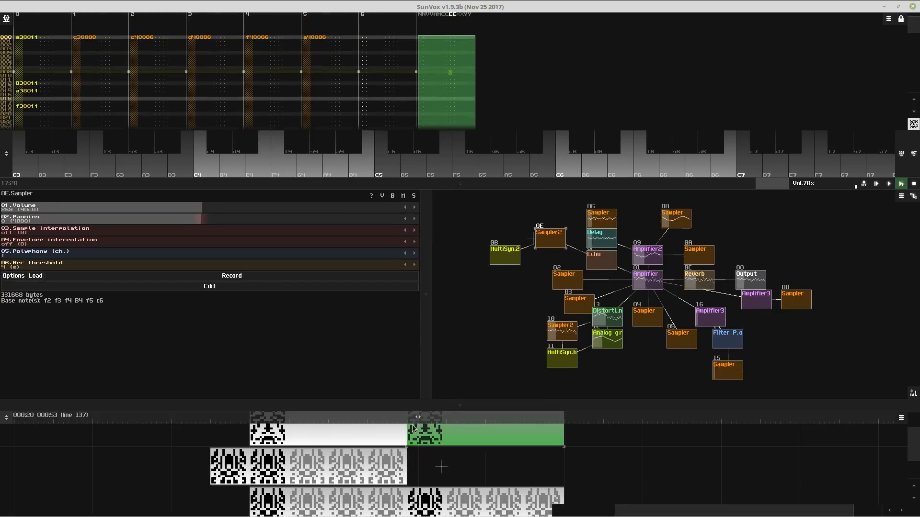
- Add an Analog generator beneath Sampler2, fed by the new MultiSynth and routed into Echo
{"action": "double_click", "coordinate": [535, 255]}
{"action": "double_click", "coordinate": [422, 132]}
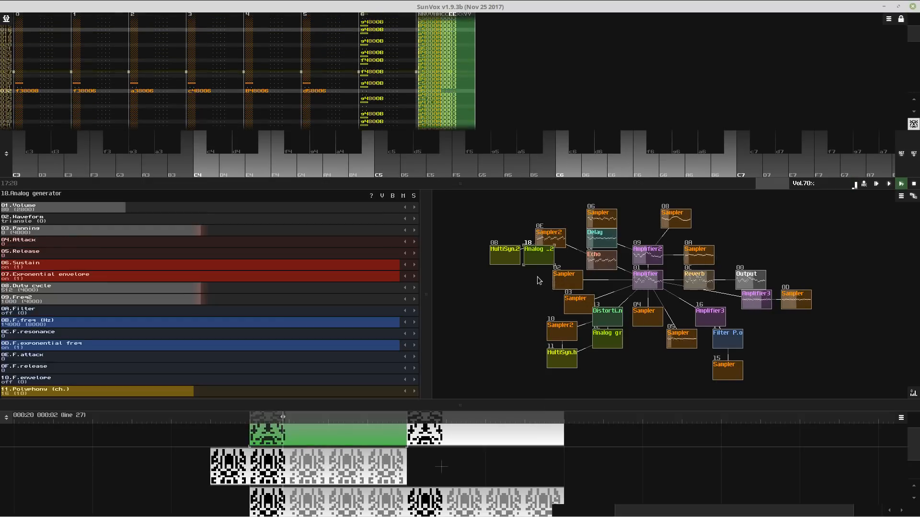
{"action": "left_click", "coordinate": [504, 254]}
{"action": "left_click", "coordinate": [539, 259]}
{"action": "left_click_drag", "start_coordinate": [549, 269], "coordinate": [553, 271]}
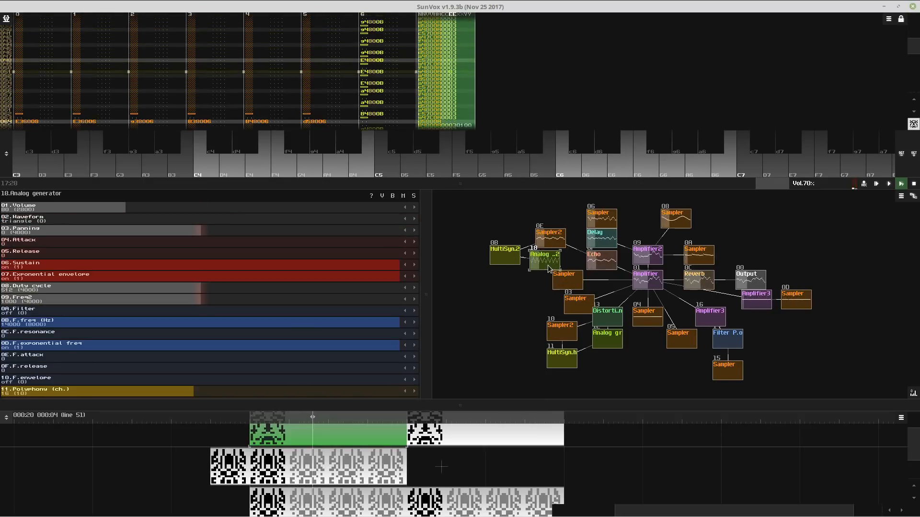
- Lower the new Analog generator's volume to 35 and set its relative note to 12
{"action": "left_click_drag", "start_coordinate": [291, 211], "coordinate": [209, 205]}
{"action": "double_click", "coordinate": [554, 267]}
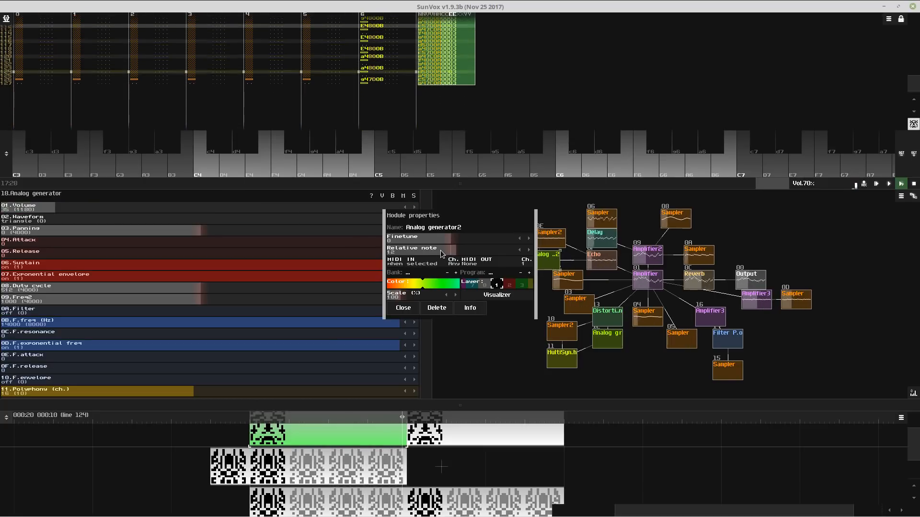
{"action": "left_click", "coordinate": [402, 307]}
- Turn off sustain on the new Analog generator, set its release to 119 and raise its volume to 82
{"action": "left_click", "coordinate": [208, 265]}
{"action": "left_click_drag", "start_coordinate": [211, 254], "coordinate": [266, 250]}
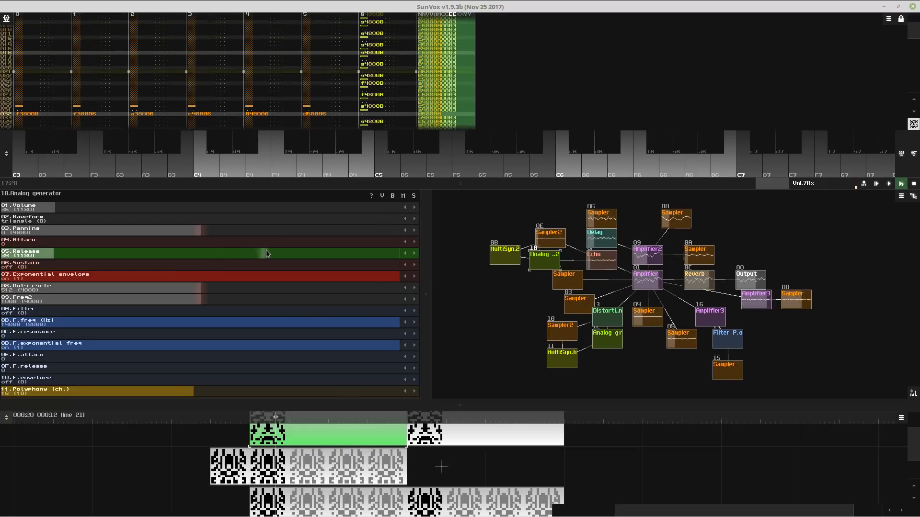
{"action": "left_click_drag", "start_coordinate": [392, 254], "coordinate": [397, 253]}
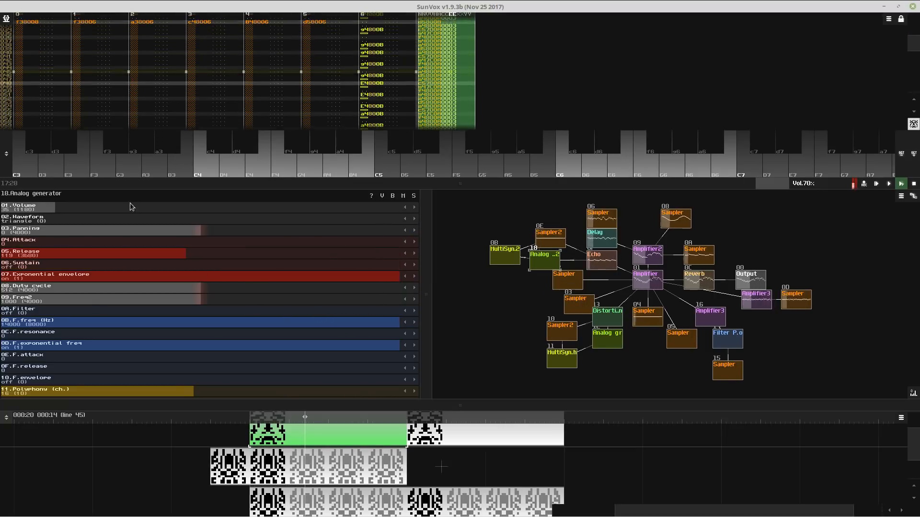
{"action": "left_click_drag", "start_coordinate": [131, 205], "coordinate": [208, 205]}
- Align the new MultiSynth with Sampler2, place the Analog generator directly beneath it, and resume playback
{"action": "left_click", "coordinate": [513, 243]}
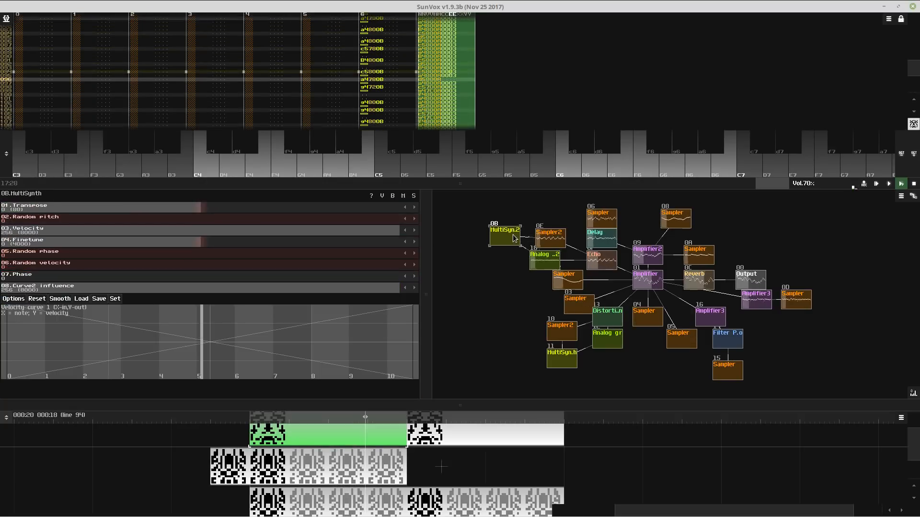
{"action": "left_click_drag", "start_coordinate": [544, 262], "coordinate": [504, 263]}
{"action": "left_click", "coordinate": [554, 243]}
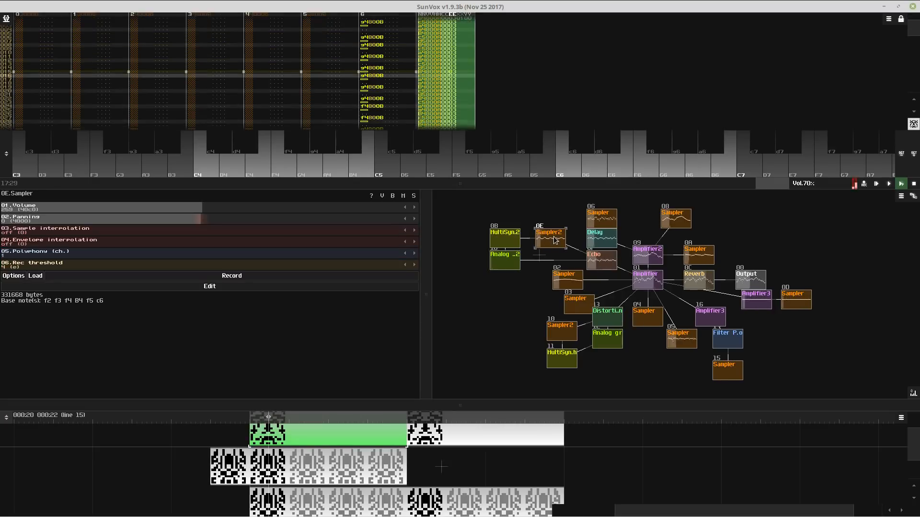
{"action": "left_click", "coordinate": [509, 263]}
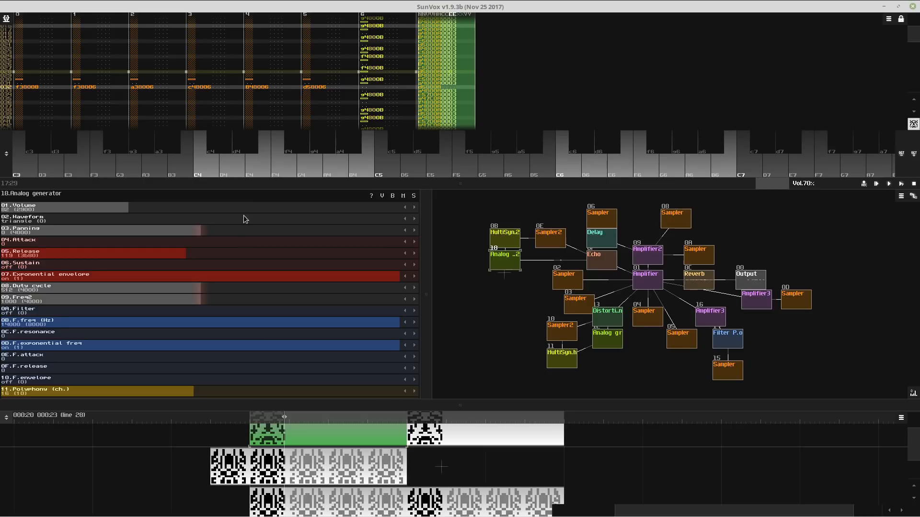
{"action": "left_click_drag", "start_coordinate": [258, 183], "coordinate": [143, 89]}
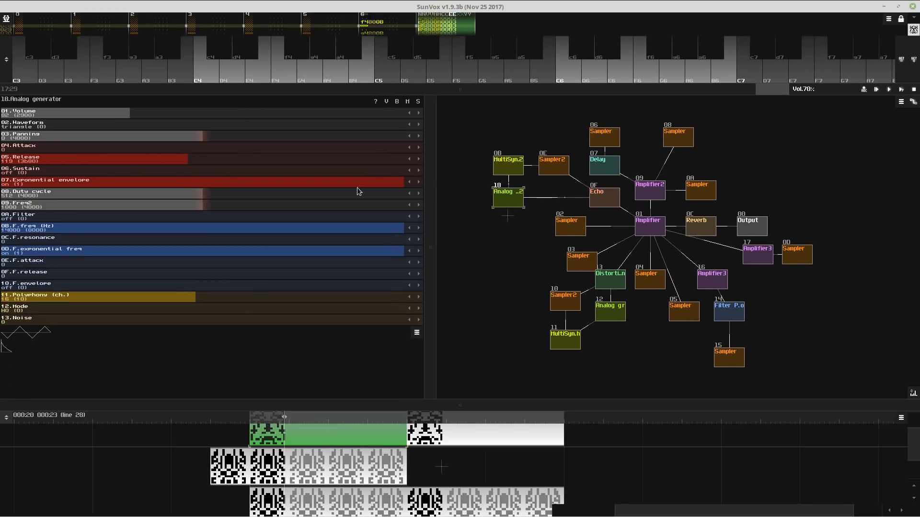
{"action": "left_click_drag", "start_coordinate": [488, 89], "coordinate": [144, 161]}
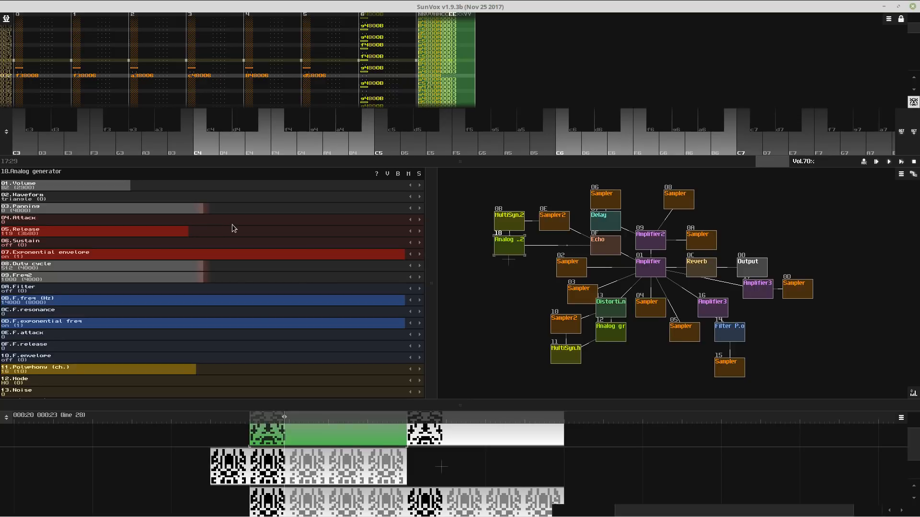
{"action": "key", "text": "space"}
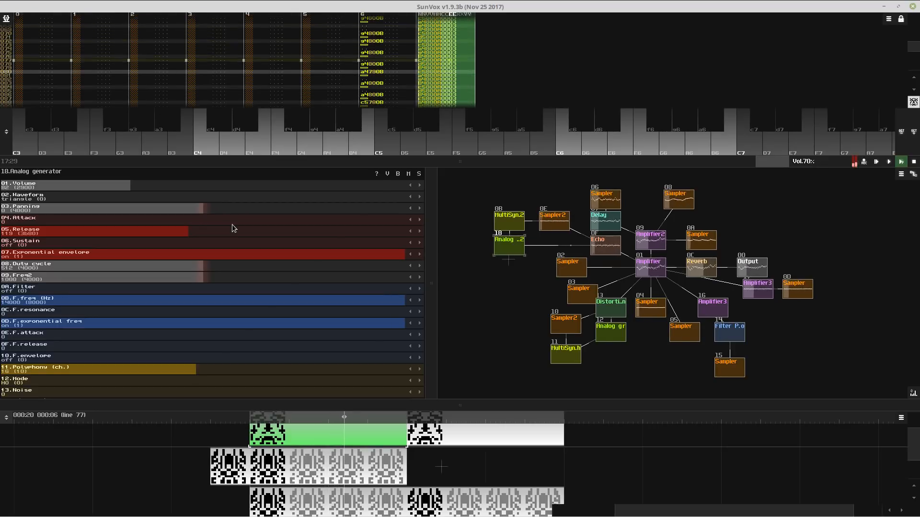
- Lower Sampler 0A's volume to 132 and rename the module Arp
{"action": "left_click", "coordinate": [691, 240]}
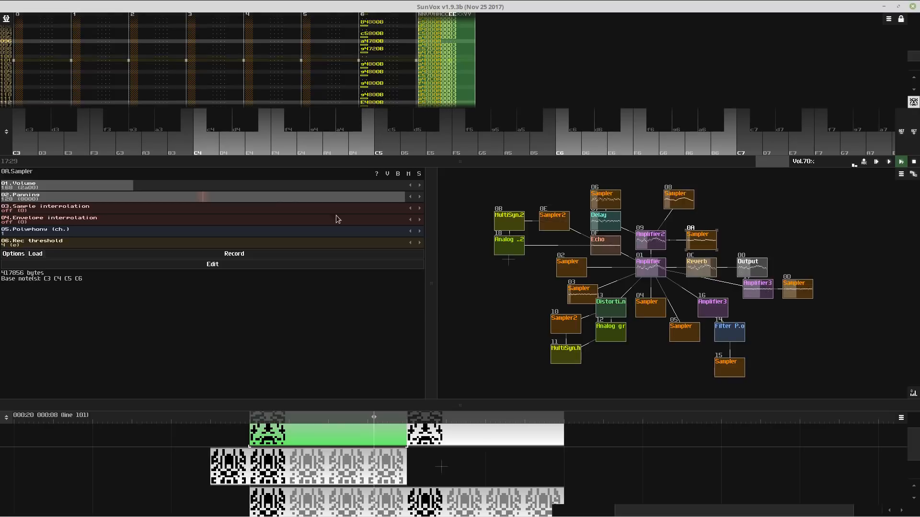
{"action": "left_click_drag", "start_coordinate": [287, 185], "coordinate": [258, 185]}
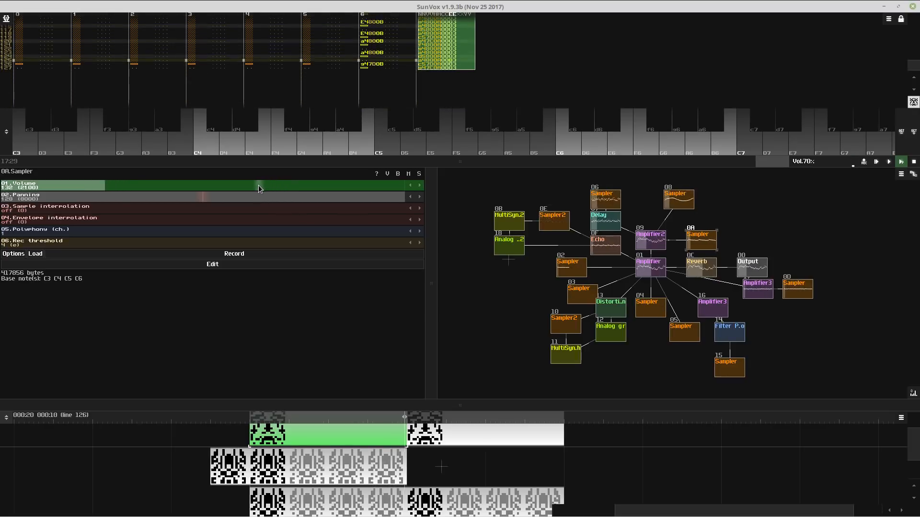
{"action": "left_click", "coordinate": [703, 251]}
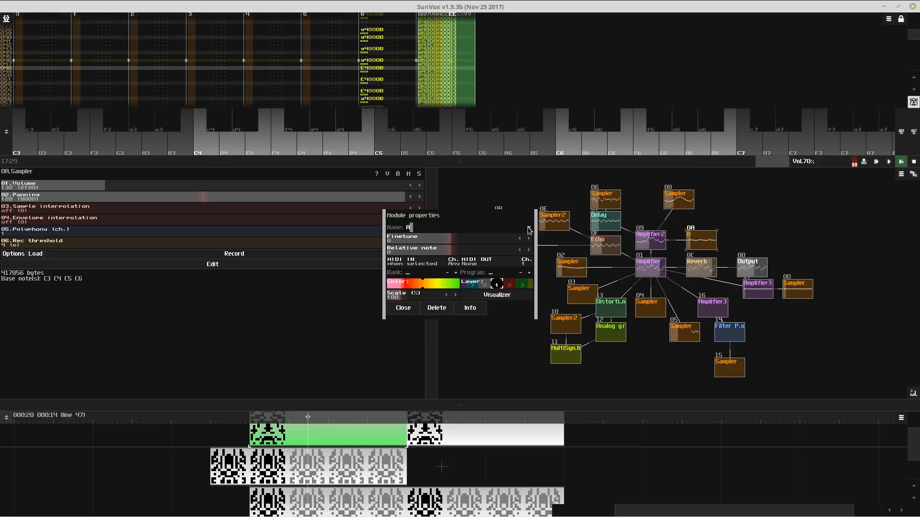
{"action": "left_click", "coordinate": [401, 309]}
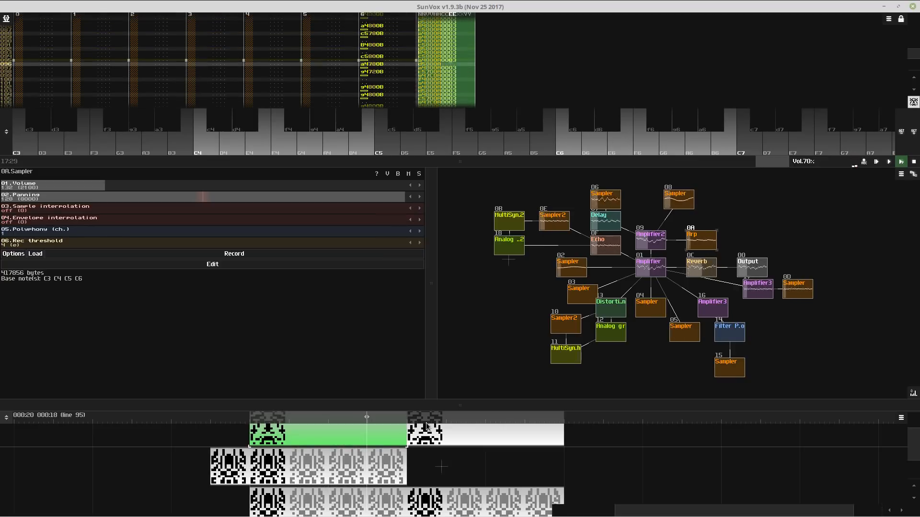
- Try a duplicate of Sampler 06 above Amplifier2, routed into that amplifier, and delete the duplicate
{"action": "left_click_drag", "start_coordinate": [437, 407], "coordinate": [370, 347]}
{"action": "left_click", "coordinate": [562, 126]}
{"action": "key", "text": "ctrl+c"}
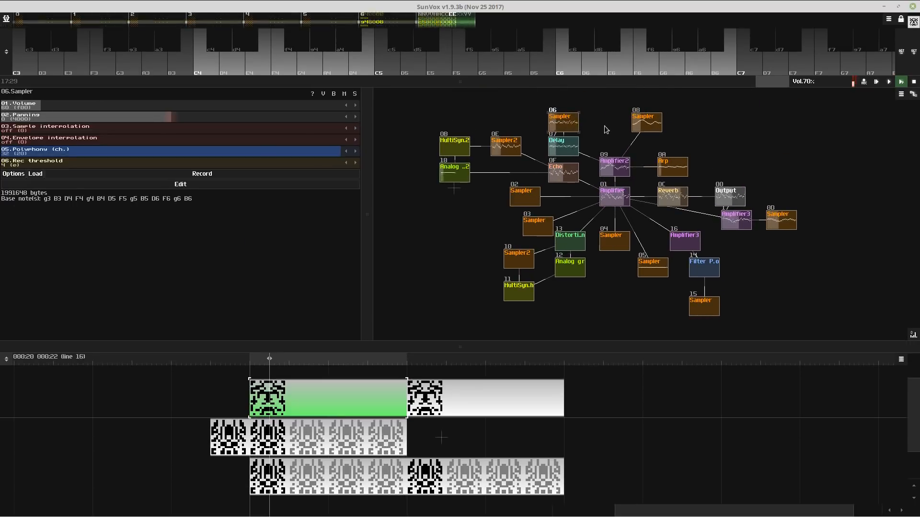
{"action": "key", "text": "ctrl+v"}
{"action": "left_click_drag", "start_coordinate": [608, 125], "coordinate": [623, 171]}
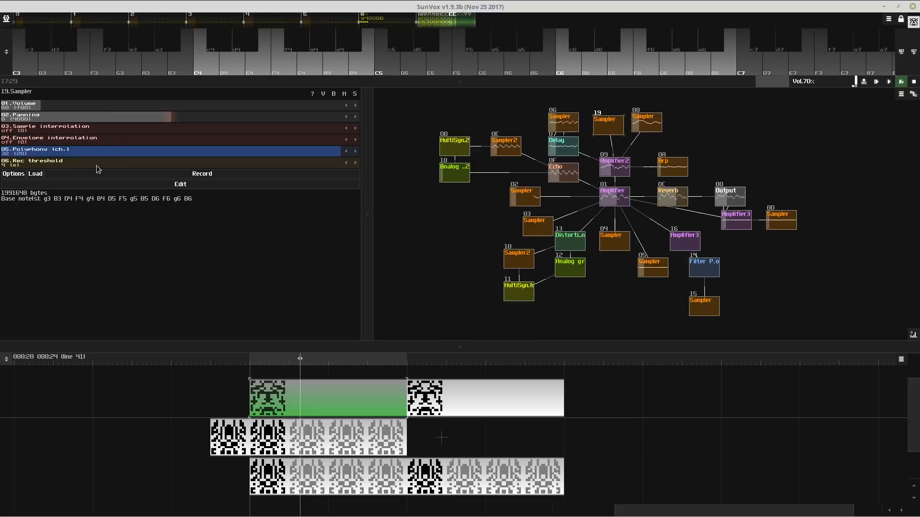
{"action": "key", "text": "Delete"}
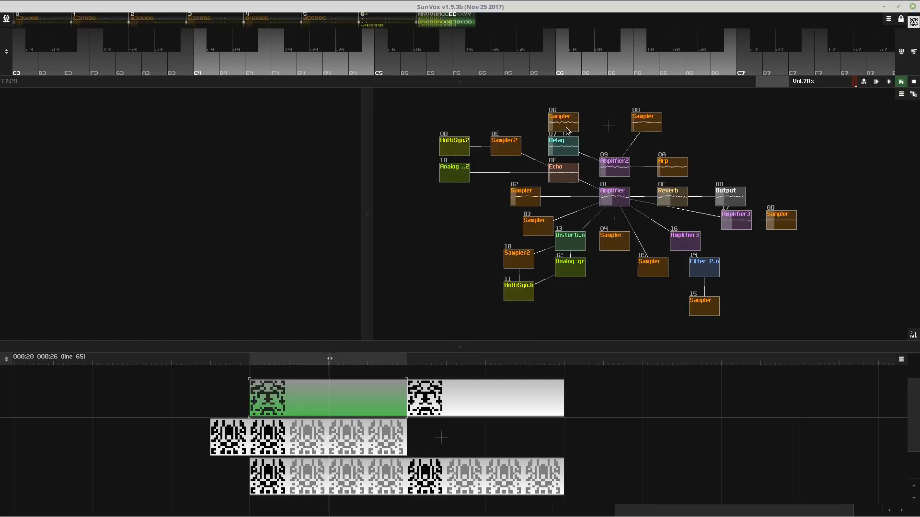
- Select Sampler 06, enlarge the pattern editor and increase the 128-line pattern's number of tracks to 12
{"action": "left_click", "coordinate": [566, 128]}
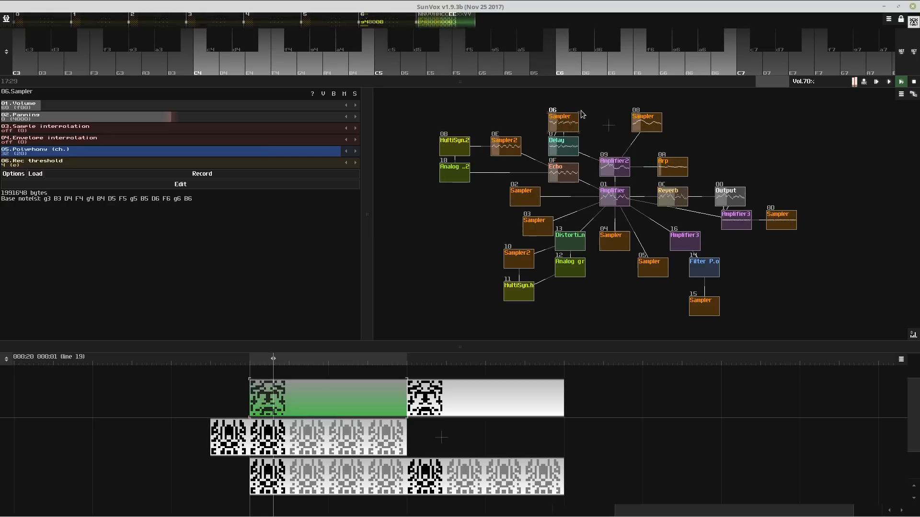
{"action": "left_click_drag", "start_coordinate": [618, 82], "coordinate": [621, 373]}
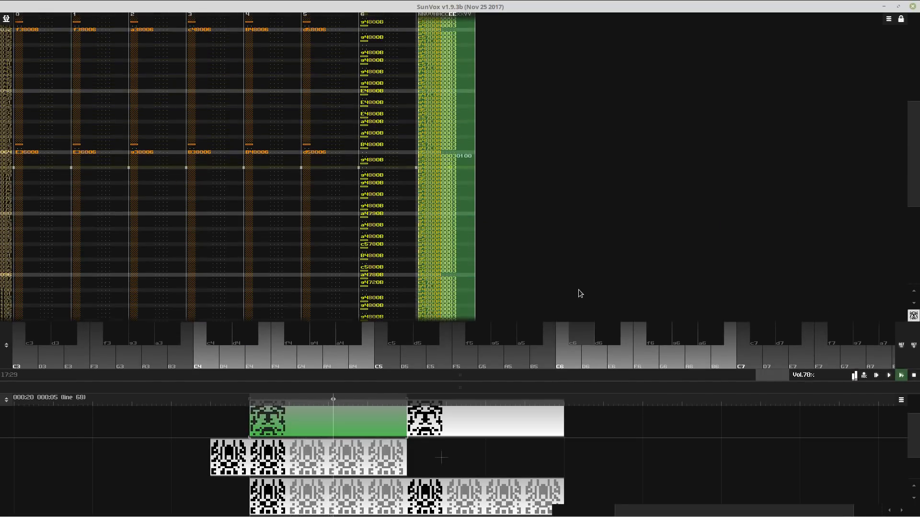
{"action": "right_click", "coordinate": [511, 184]}
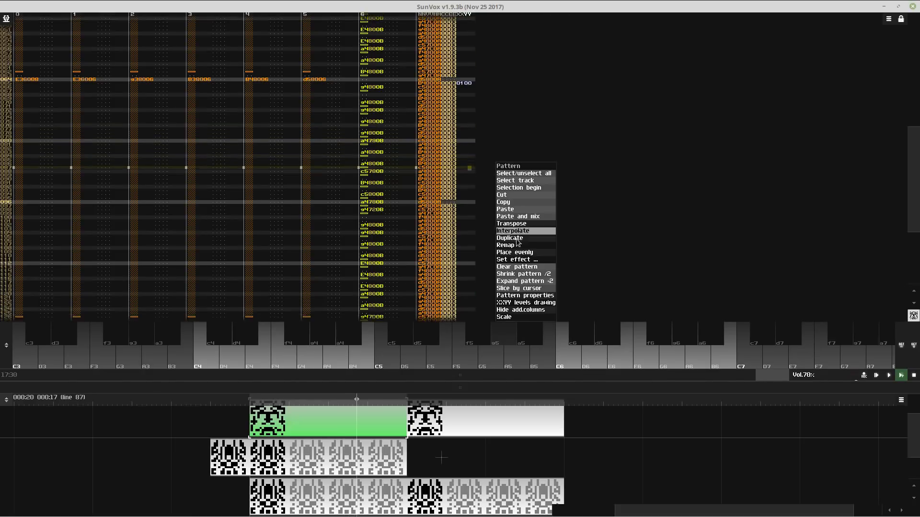
{"action": "left_click", "coordinate": [532, 315]}
{"action": "left_click", "coordinate": [529, 256]}
{"action": "left_click", "coordinate": [529, 256]}
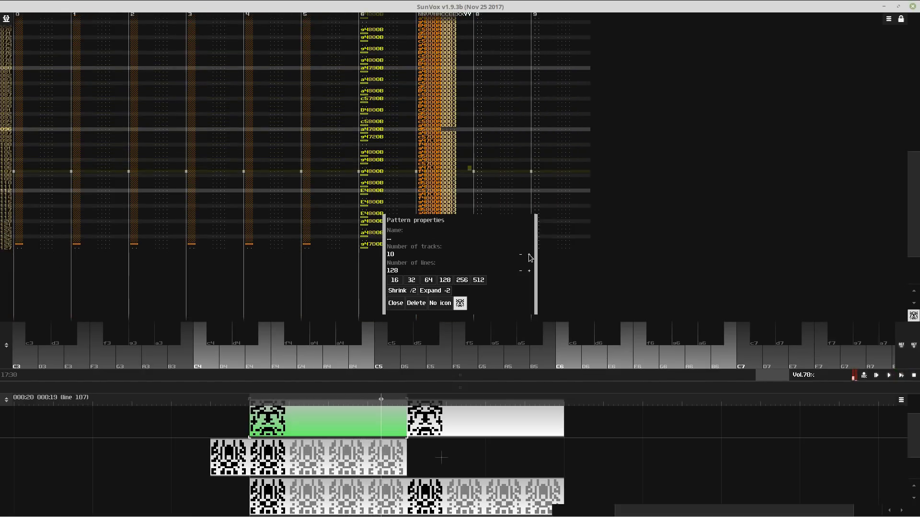
{"action": "left_click", "coordinate": [529, 256]}
{"action": "left_click", "coordinate": [530, 256]}
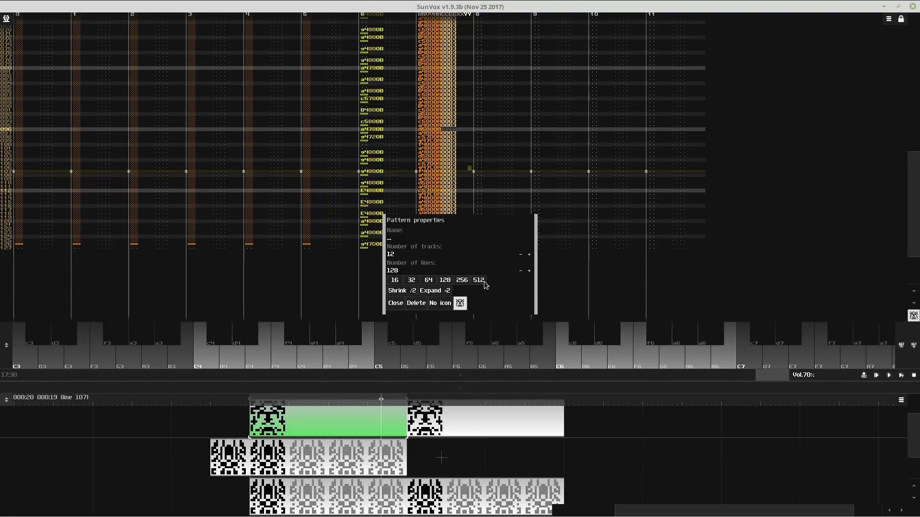
- Close the pattern properties and enter Sampler 06 lead notes in track 8: c6 on line 0, B5 on line 24 and c6 on line 32
{"action": "key", "text": "space"}
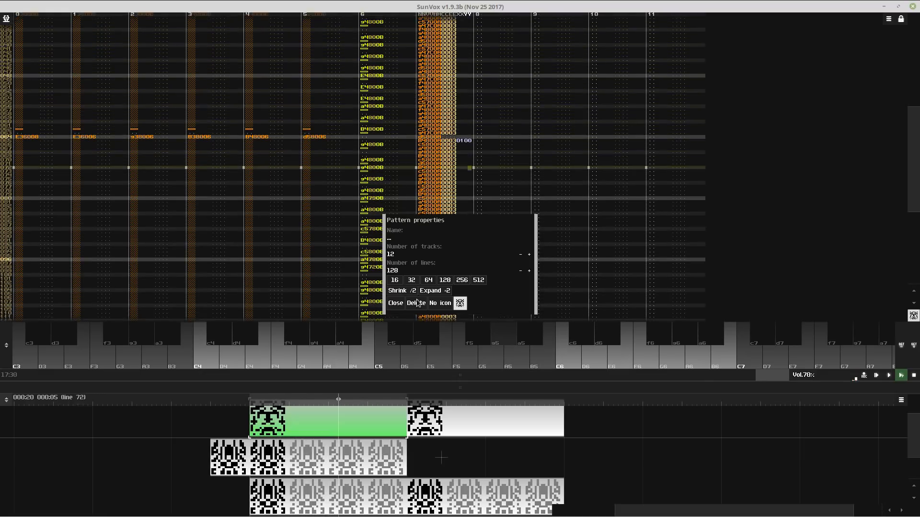
{"action": "left_click", "coordinate": [400, 302]}
{"action": "key", "text": "space"}
{"action": "left_click", "coordinate": [488, 73]}
{"action": "left_click", "coordinate": [488, 73]}
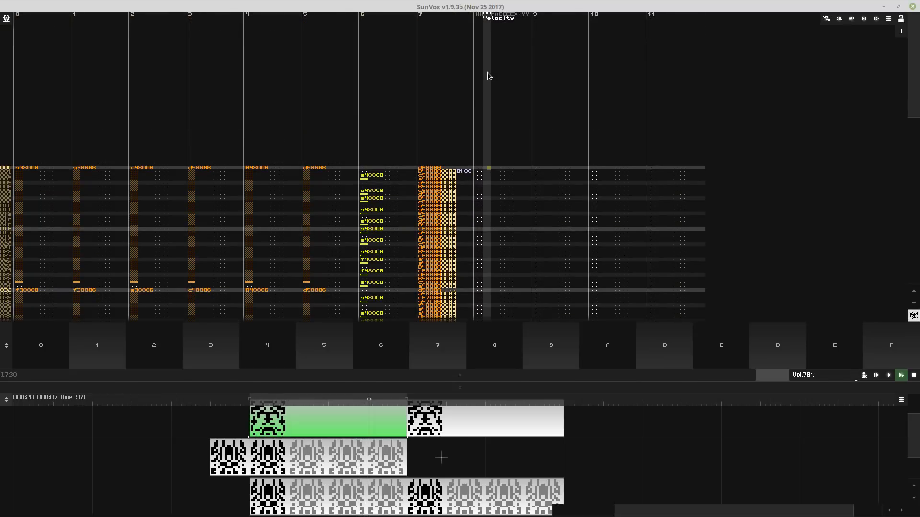
{"action": "key", "text": "q"}
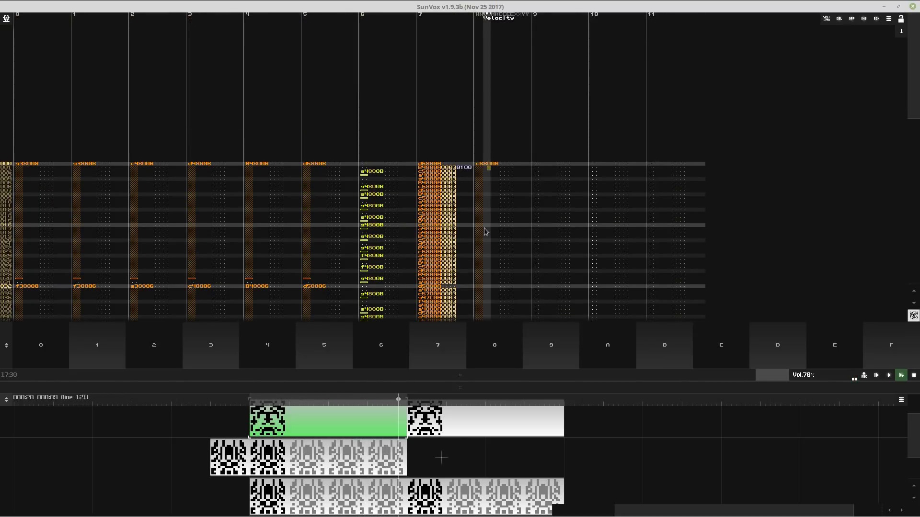
{"action": "left_click", "coordinate": [482, 255]}
{"action": "key", "text": "m"}
{"action": "left_click", "coordinate": [486, 195]}
{"action": "key", "text": "l"}
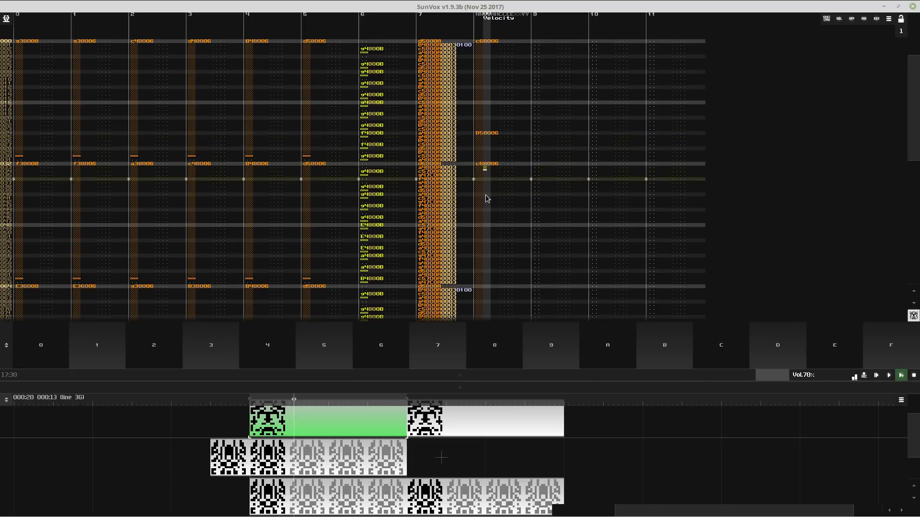
- Continue the track 8 melody with a5 on line 48, B5 on line 60, a5 on line 62 and a closing note on line 64
{"action": "left_click", "coordinate": [483, 225]}
{"action": "key", "text": "j"}
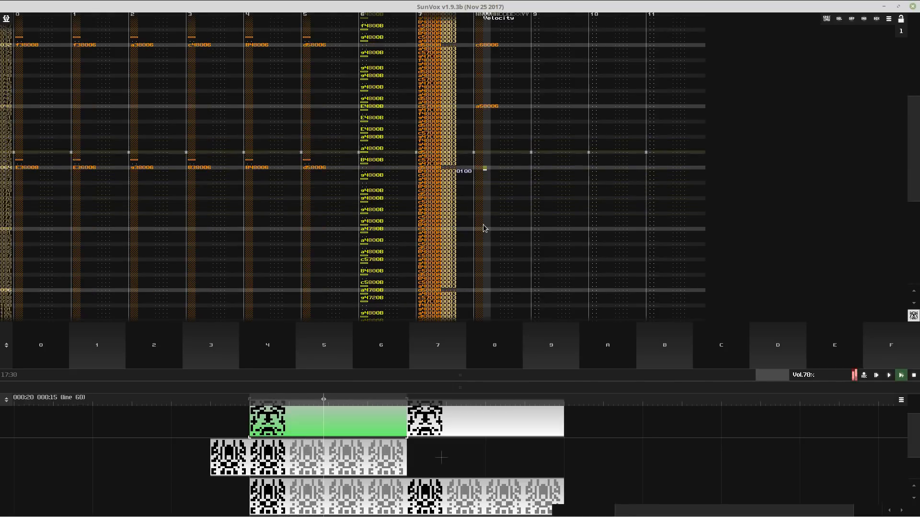
{"action": "left_click", "coordinate": [490, 152]}
{"action": "key", "text": "j"}
{"action": "key", "text": "h"}
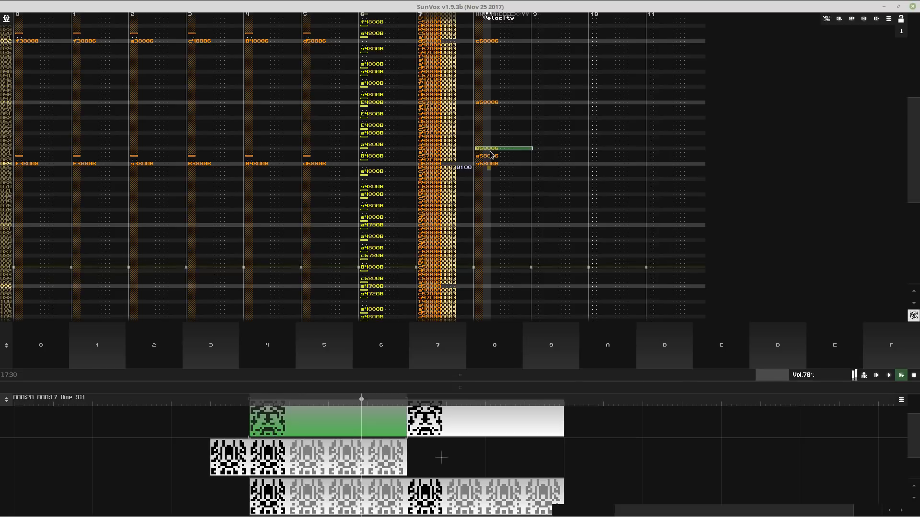
{"action": "key", "text": "space"}
{"action": "key", "text": "space"}
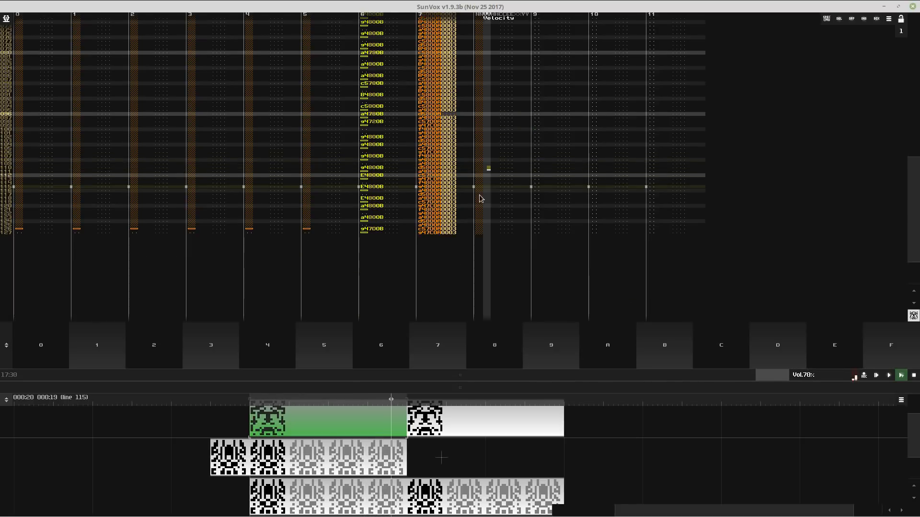
- End the track 8 melody with a note-off on line 112, save the project and replay the pattern
{"action": "left_click", "coordinate": [486, 176]}
{"action": "key", "text": "Caps_Lock"}
{"action": "key", "text": "space"}
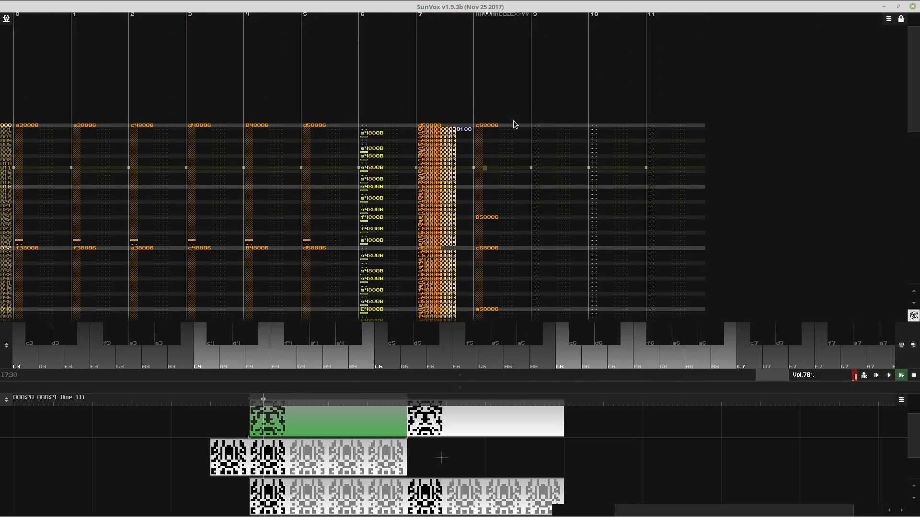
{"action": "key", "text": "ctrl+s"}
{"action": "key", "text": "Return"}
{"action": "key", "text": "space"}
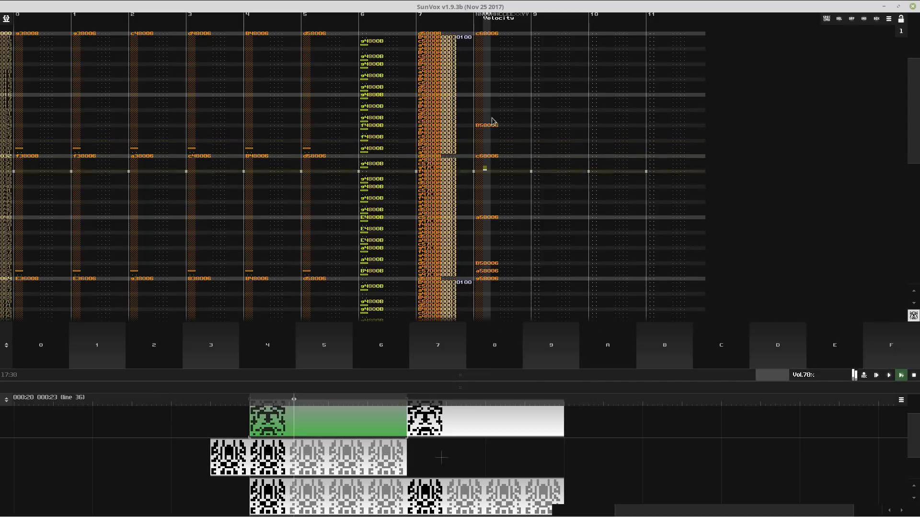
- Copy the whole track 8 melody into track 9 and transpose the copy up one octave
{"action": "left_click", "coordinate": [495, 75]}
{"action": "key", "text": "ctrl+a"}
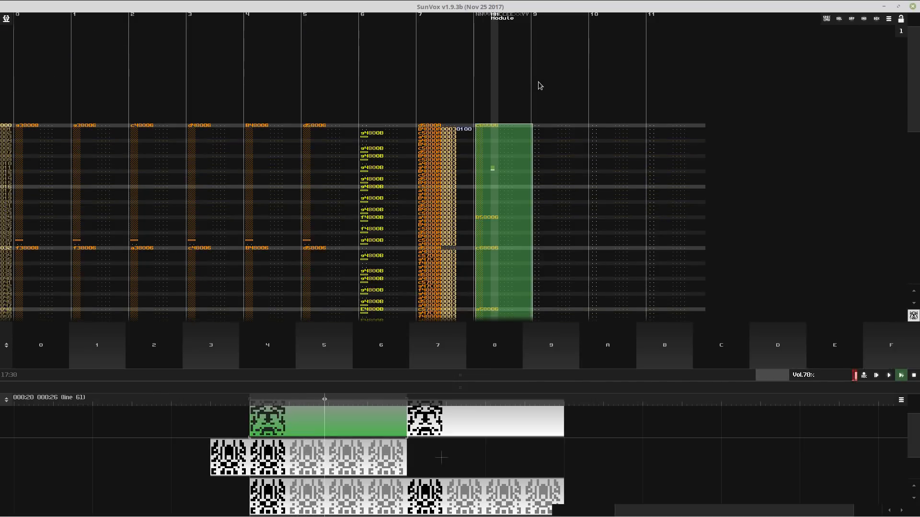
{"action": "right_click", "coordinate": [513, 115]}
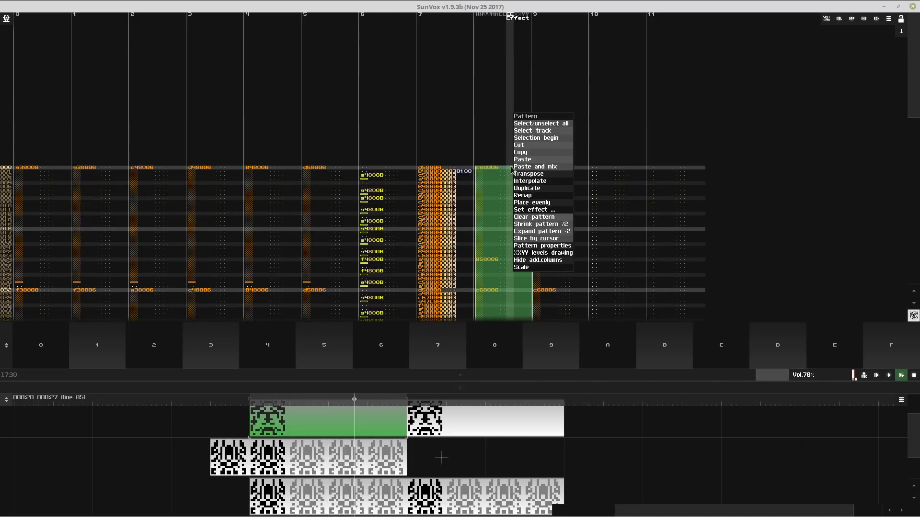
{"action": "left_click", "coordinate": [521, 174]}
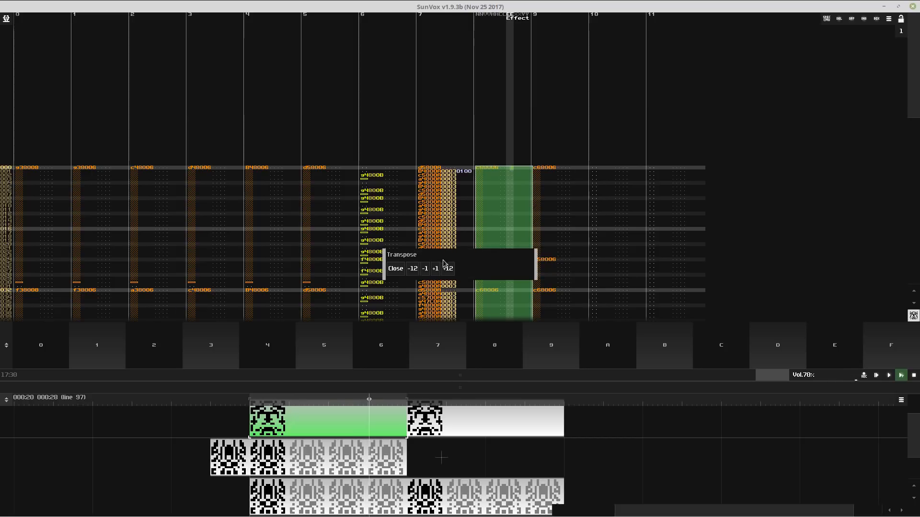
{"action": "left_click", "coordinate": [562, 144]}
{"action": "key", "text": "ctrl+a"}
{"action": "left_click", "coordinate": [396, 269]}
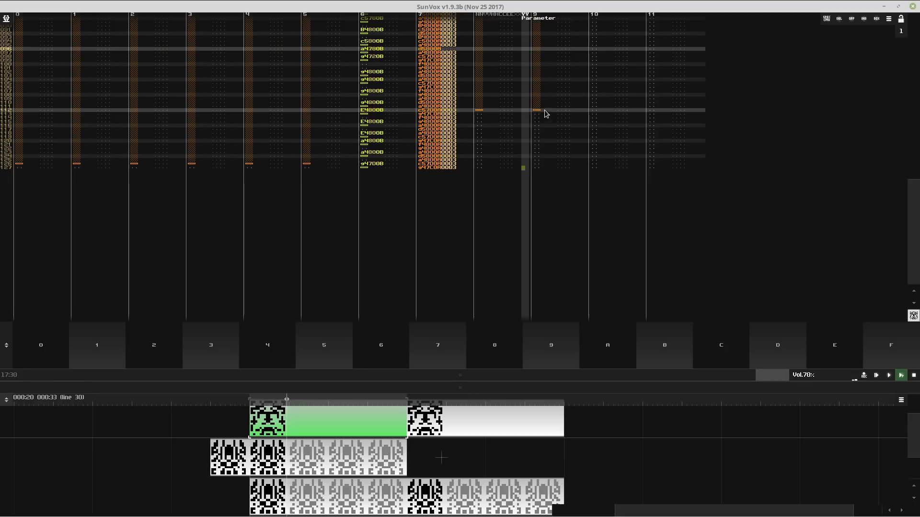
- Move the note-offs of tracks 8 and 9 from line 112 to line 126, save the project and replay it
{"action": "left_click", "coordinate": [479, 112]}
{"action": "left_click", "coordinate": [478, 223]}
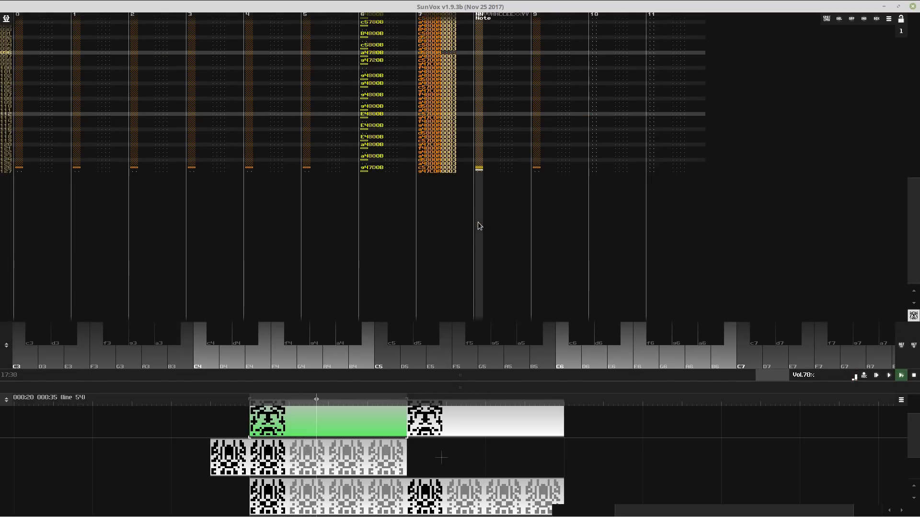
{"action": "key", "text": "ctrl+s"}
{"action": "key", "text": "Return"}
{"action": "key", "text": "space"}
- Shrink the pattern editor, then duplicate Sampler 06 between Samplers 06 and 08 and route the copy into Amplifier2
{"action": "left_click", "coordinate": [491, 377]}
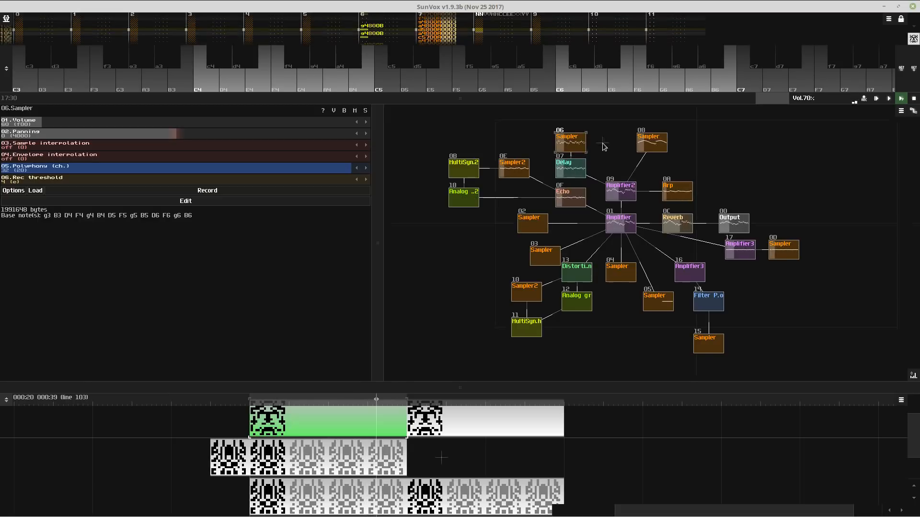
{"action": "left_click", "coordinate": [46, 191]}
{"action": "left_click", "coordinate": [459, 402]}
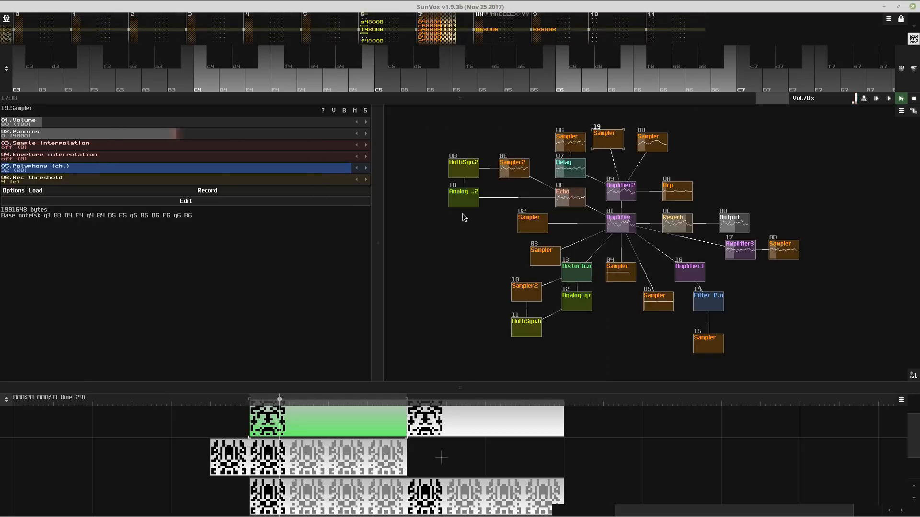
- Duplicate Analog generator2 below the original, route the copy into Echo and lower its relative note
{"action": "double_click", "coordinate": [468, 203]}
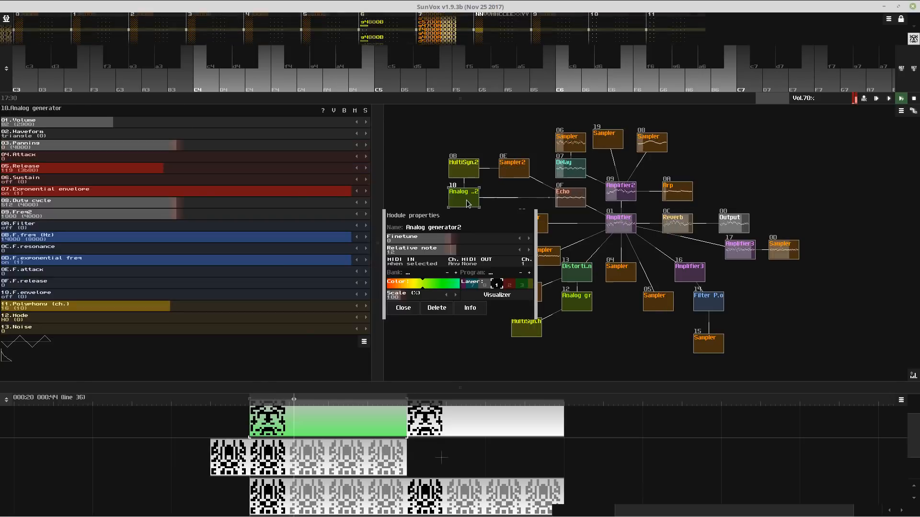
{"action": "left_click", "coordinate": [403, 307]}
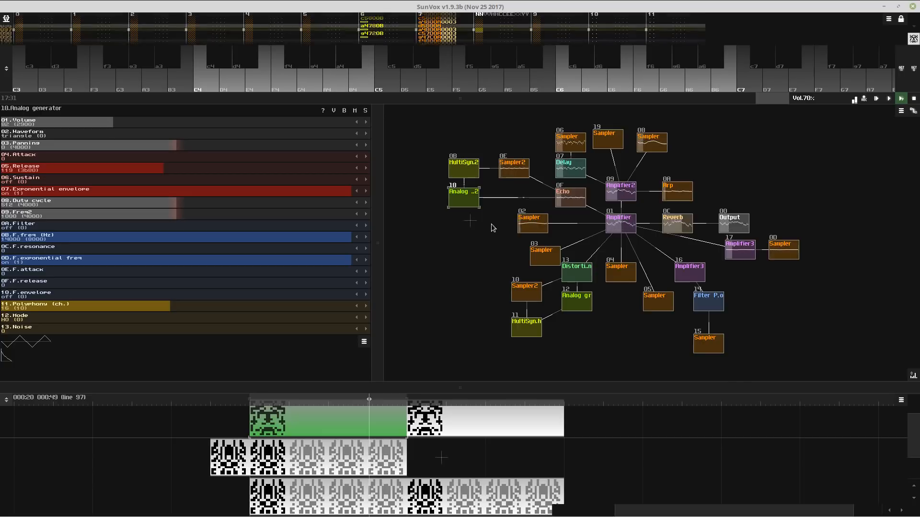
{"action": "left_click_drag", "start_coordinate": [488, 223], "coordinate": [561, 205]}
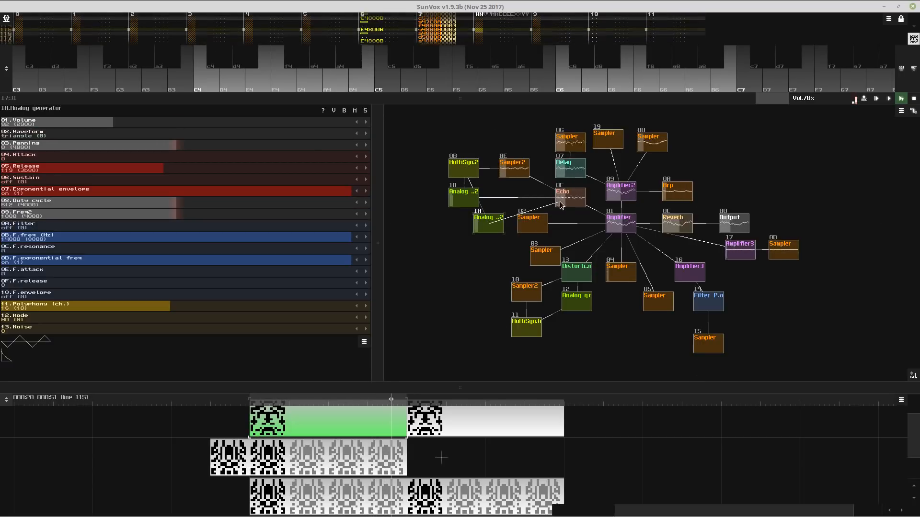
{"action": "double_click", "coordinate": [484, 233]}
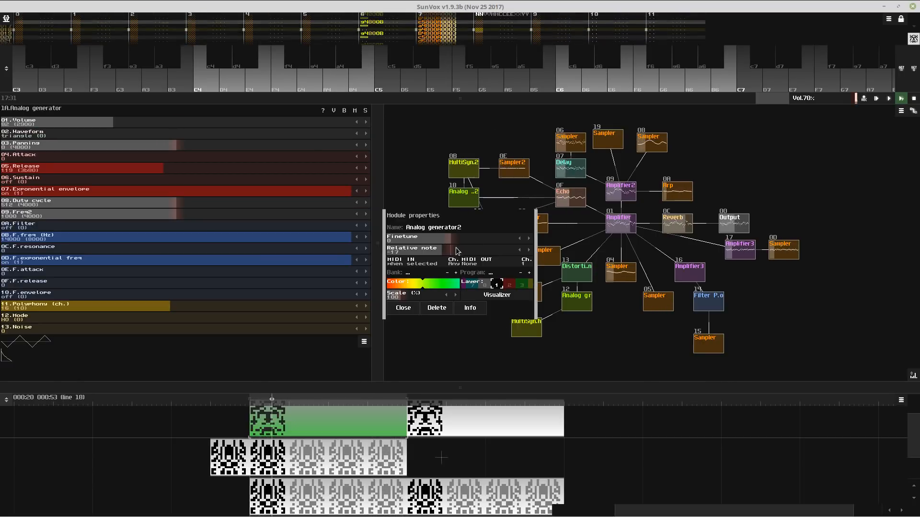
{"action": "left_click", "coordinate": [403, 308]}
- Set Analog generator 1A to square waveform, release 150 and volume 42, and place it above MultiSynth 0B
{"action": "left_click_drag", "start_coordinate": [163, 123], "coordinate": [206, 173]}
{"action": "scroll", "coordinate": [199, 136], "scroll_direction": "up", "scroll_amount": 1}
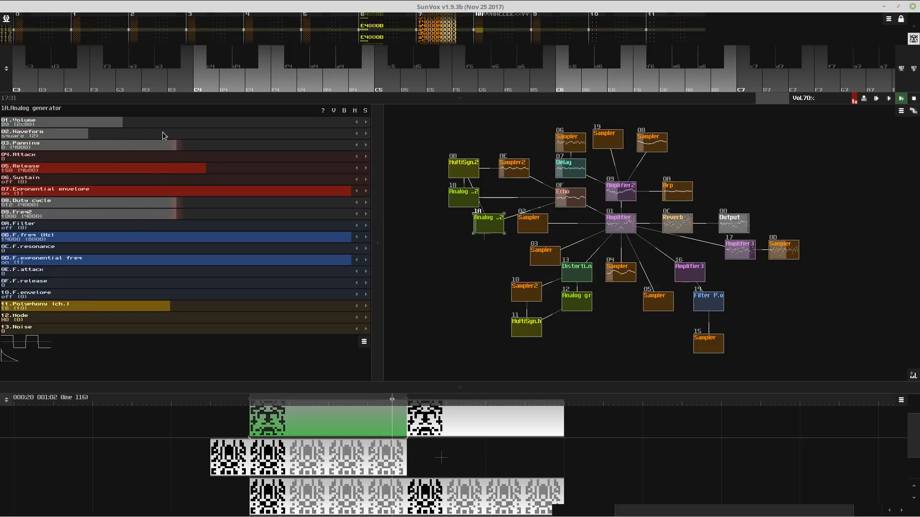
{"action": "left_click_drag", "start_coordinate": [162, 128], "coordinate": [99, 122]}
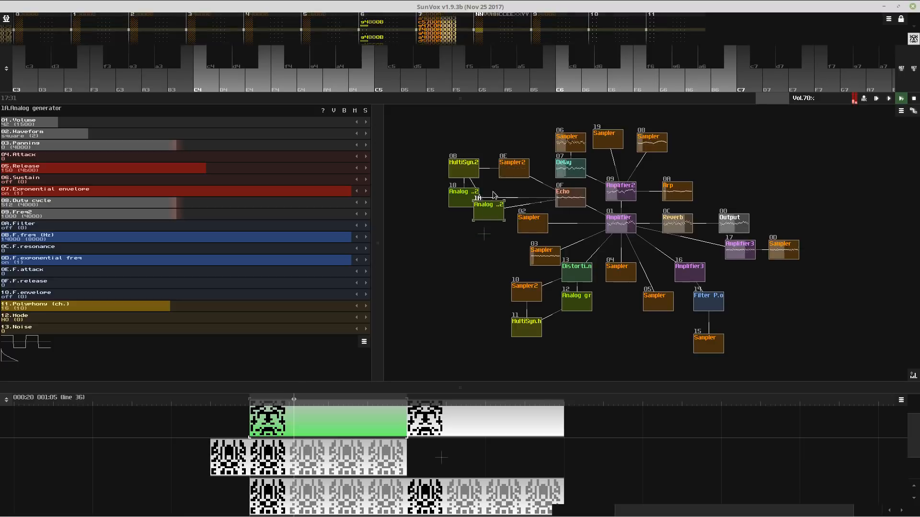
{"action": "key", "text": "Return"}
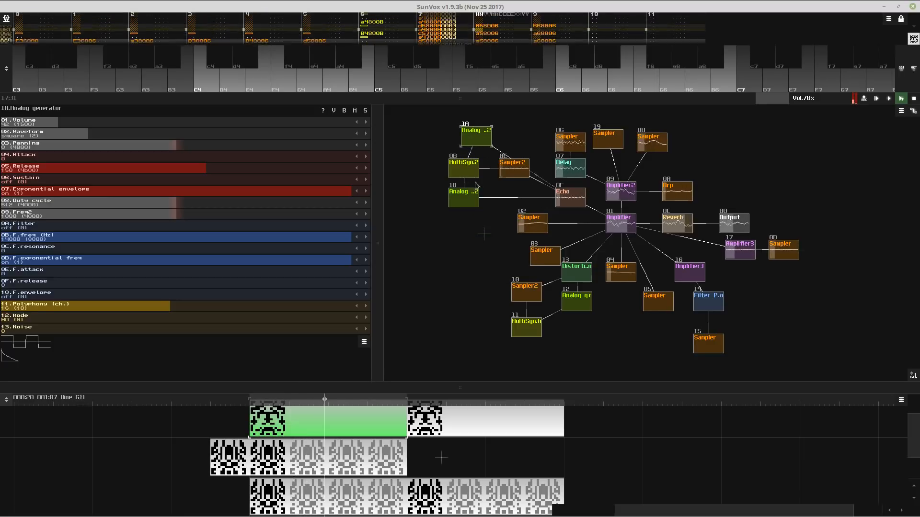
- Duplicate Sampler 08 to its right, route the copy into Amplifier2 and load the church bell sample CHRBEL01.XI
{"action": "left_click", "coordinate": [657, 142]}
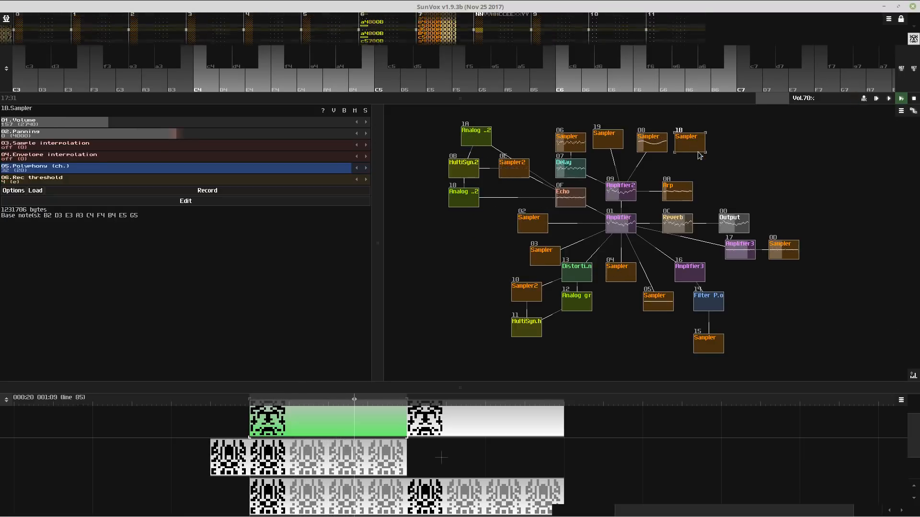
{"action": "left_click", "coordinate": [36, 190]}
{"action": "left_click", "coordinate": [414, 168]}
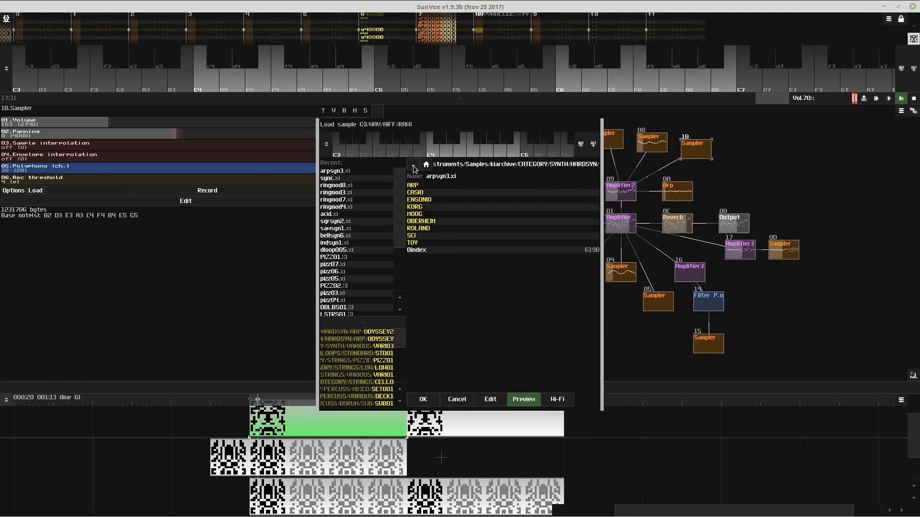
{"action": "left_click", "coordinate": [414, 167]}
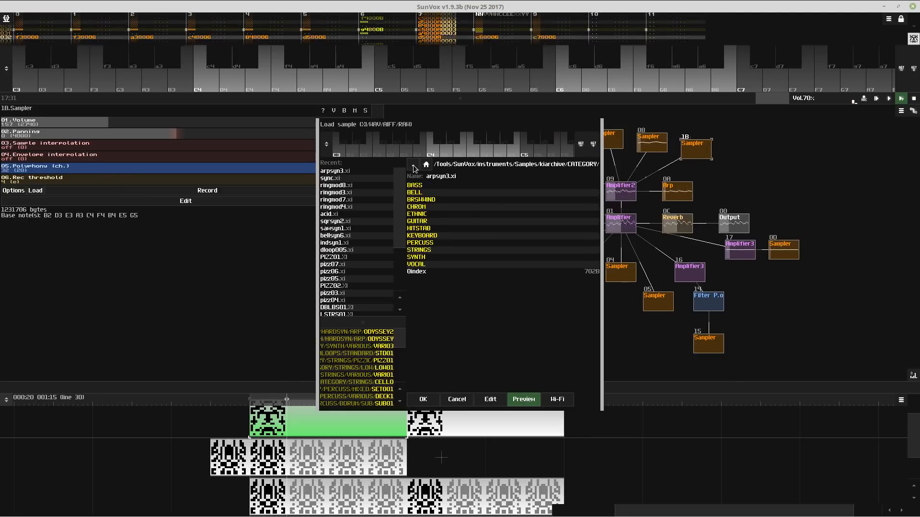
{"action": "left_click", "coordinate": [419, 193]}
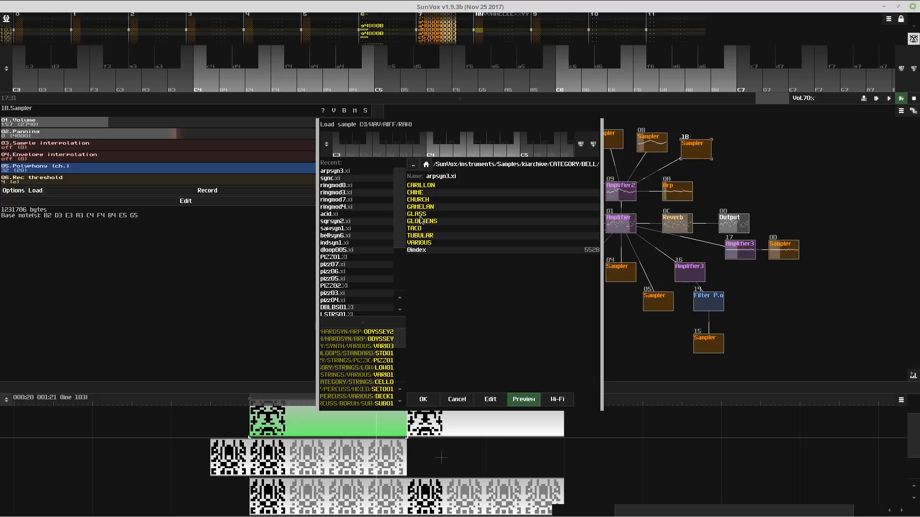
{"action": "left_click", "coordinate": [418, 199]}
{"action": "left_click", "coordinate": [420, 192]}
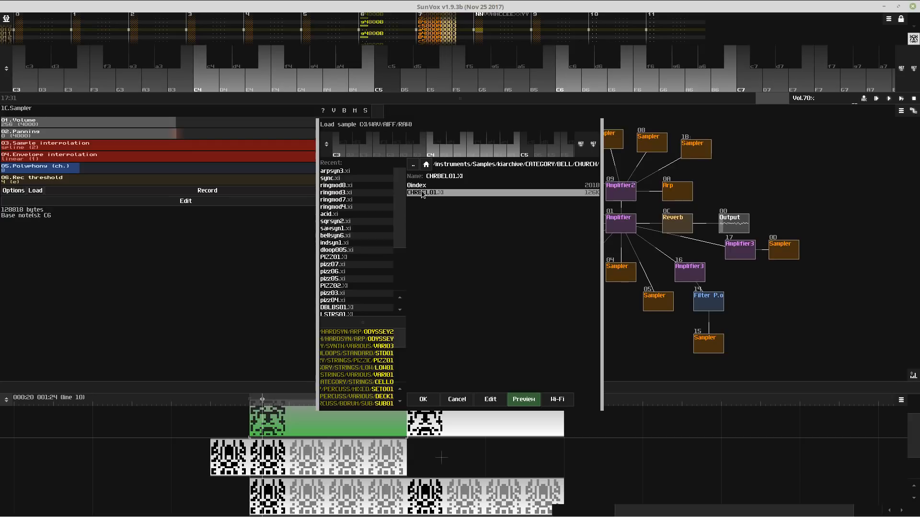
{"action": "left_click", "coordinate": [421, 192]}
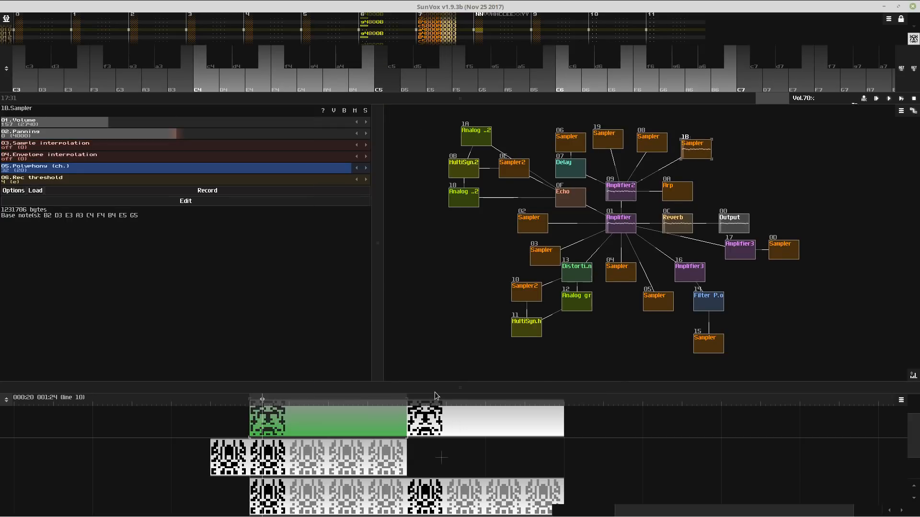
- Create a new pattern above the start of the first 128-line pattern and enter a Sampler 1B note on its line 0
{"action": "left_click_drag", "start_coordinate": [435, 392], "coordinate": [450, 175]}
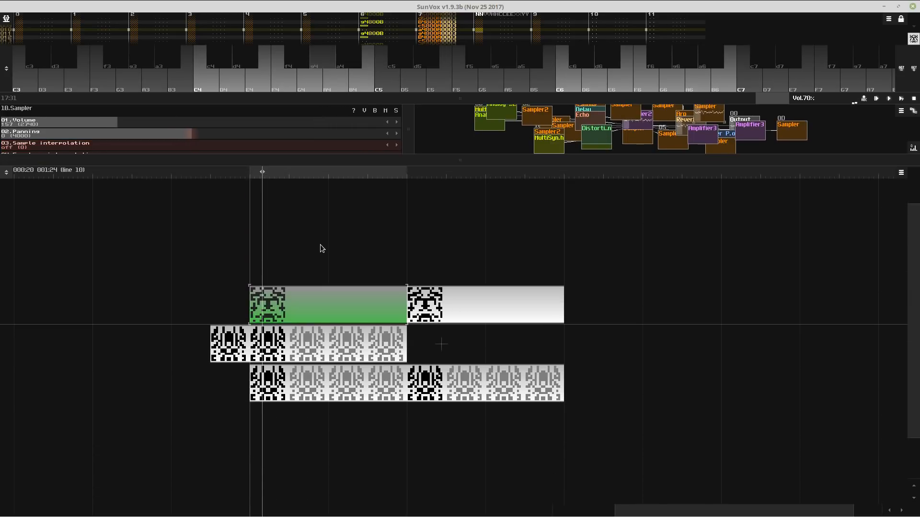
{"action": "left_click_drag", "start_coordinate": [323, 247], "coordinate": [439, 272]}
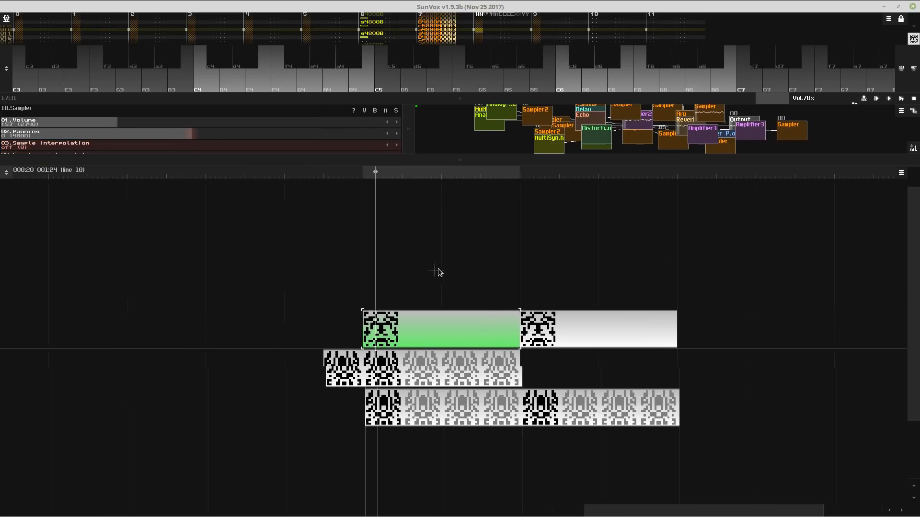
{"action": "double_click", "coordinate": [385, 280]}
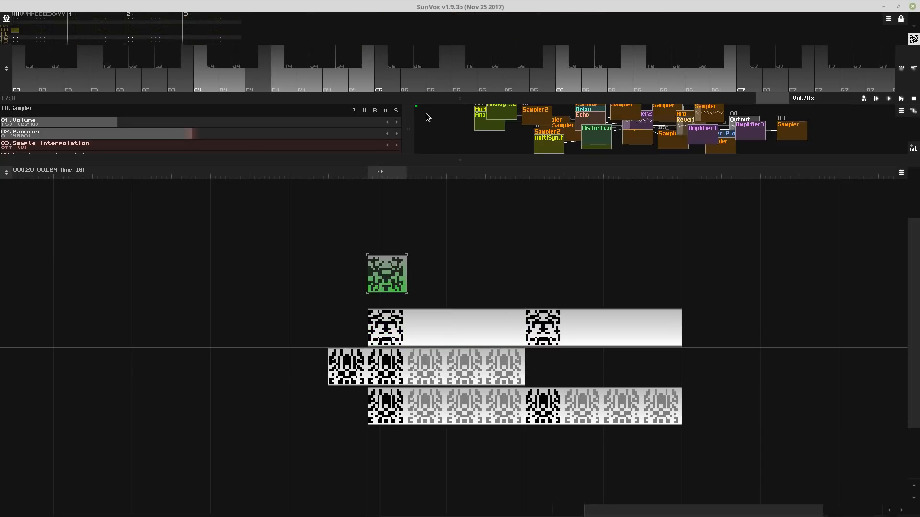
{"action": "left_click_drag", "start_coordinate": [427, 99], "coordinate": [436, 323]}
{"action": "key", "text": "space"}
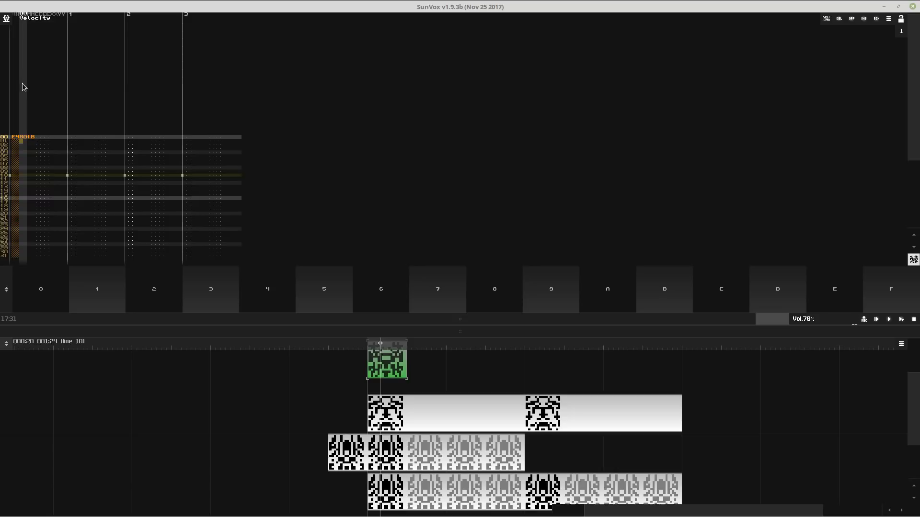
- Play from the start of the 128-line pattern, bring the module area back into view and reselect the new pattern
{"action": "left_click", "coordinate": [426, 423]}
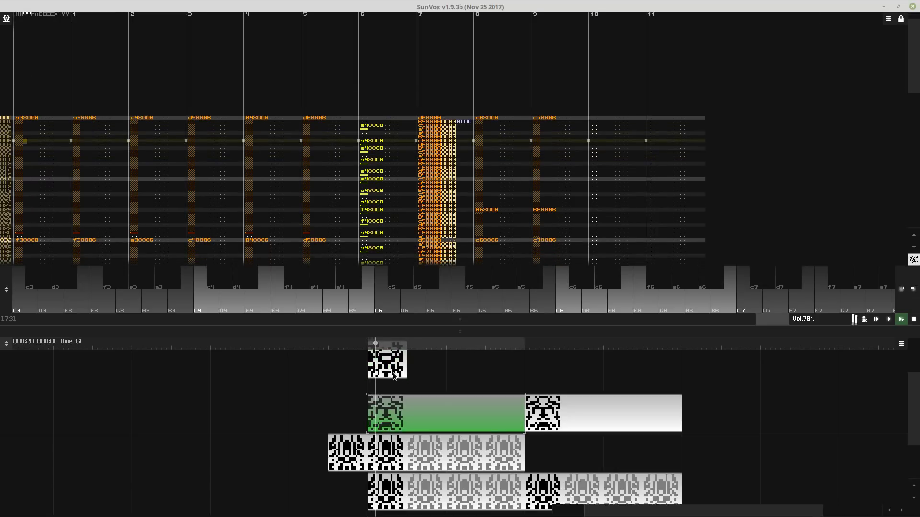
{"action": "left_click_drag", "start_coordinate": [411, 318], "coordinate": [412, 286]}
{"action": "left_click", "coordinate": [387, 364]}
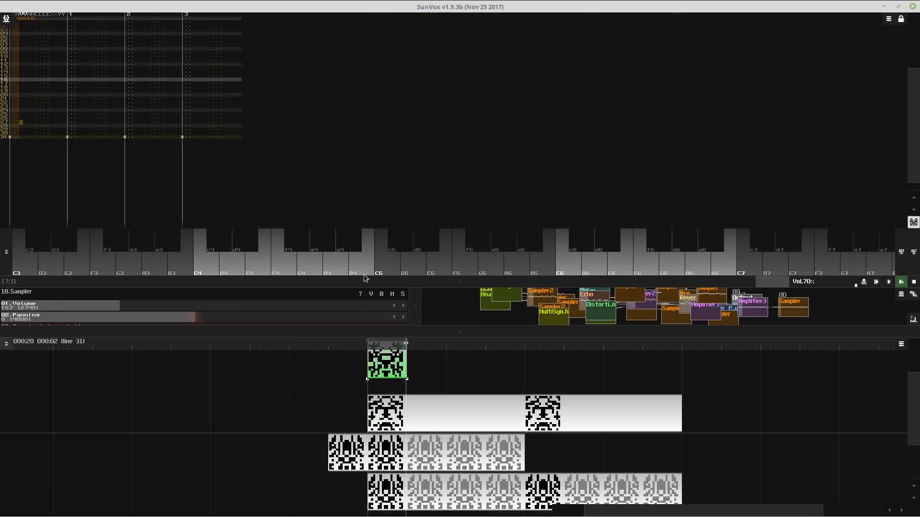
- Transpose the Sampler 1B note on line 0 and place a clone of its pattern above the midpoint of the first 128-line pattern
{"action": "right_click", "coordinate": [27, 91]}
{"action": "left_click", "coordinate": [57, 149]}
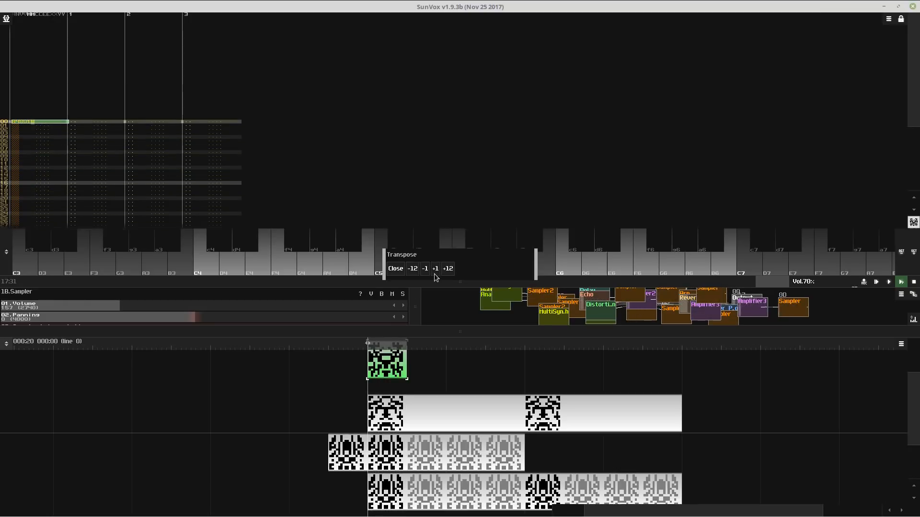
{"action": "left_click", "coordinate": [396, 268]}
{"action": "key", "text": "ctrl+v"}
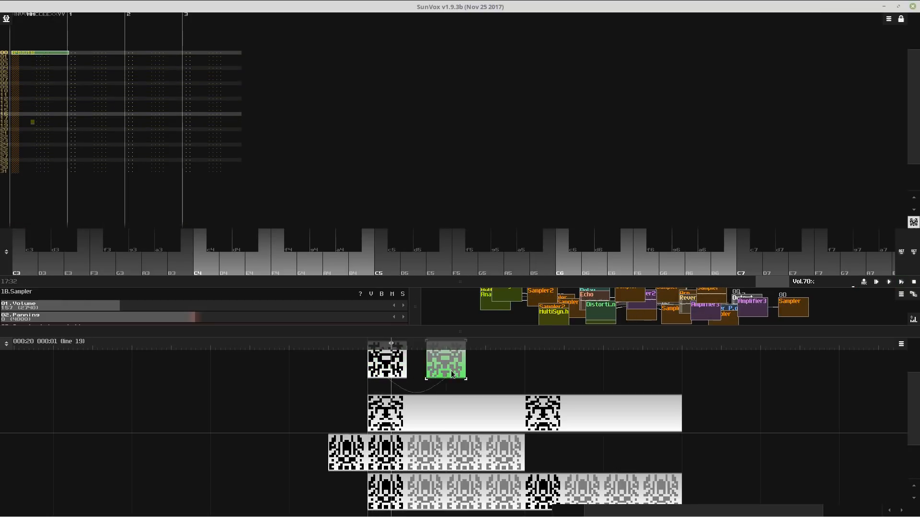
- While the first 128-line pattern plays, set Sampler 1B's volume to 241 and space it and the Arp sampler farther right of Amplifier2
{"action": "left_click", "coordinate": [461, 405]}
{"action": "key", "text": "F8"}
{"action": "left_click_drag", "start_coordinate": [502, 282], "coordinate": [532, 19]}
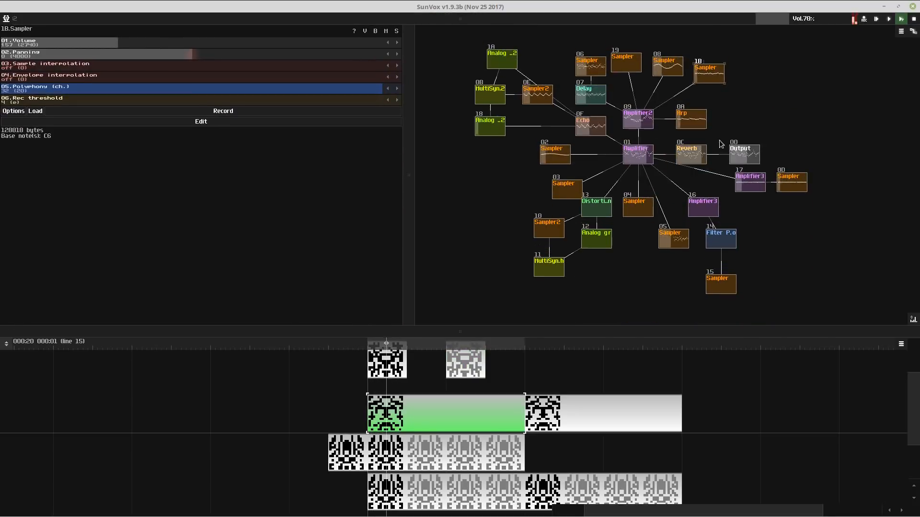
{"action": "left_click_drag", "start_coordinate": [717, 114], "coordinate": [702, 159]}
{"action": "key", "text": "ctrl+z"}
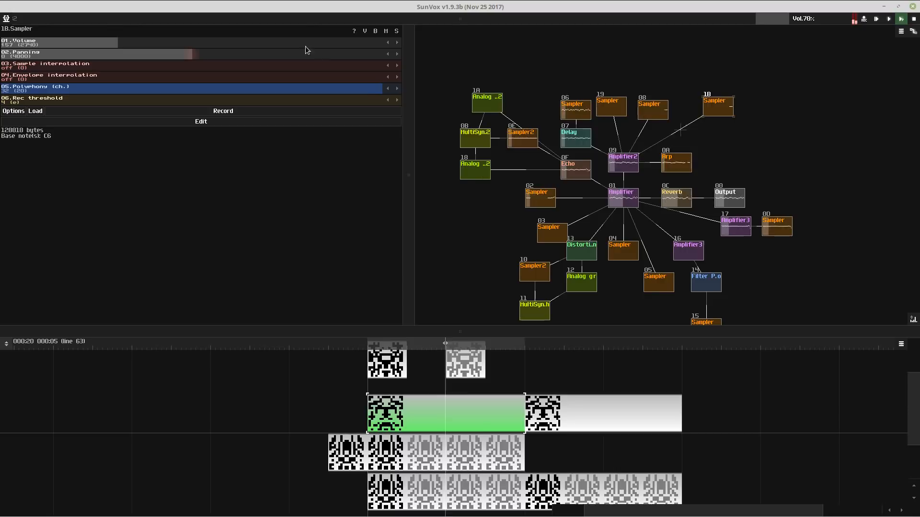
{"action": "left_click_drag", "start_coordinate": [306, 46], "coordinate": [368, 44]}
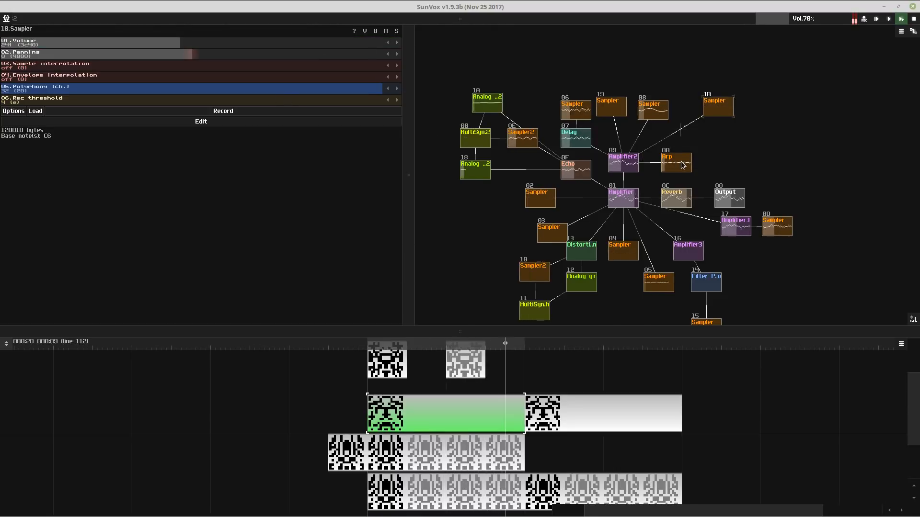
{"action": "left_click_drag", "start_coordinate": [688, 166], "coordinate": [741, 165]}
{"action": "left_click", "coordinate": [728, 111]}
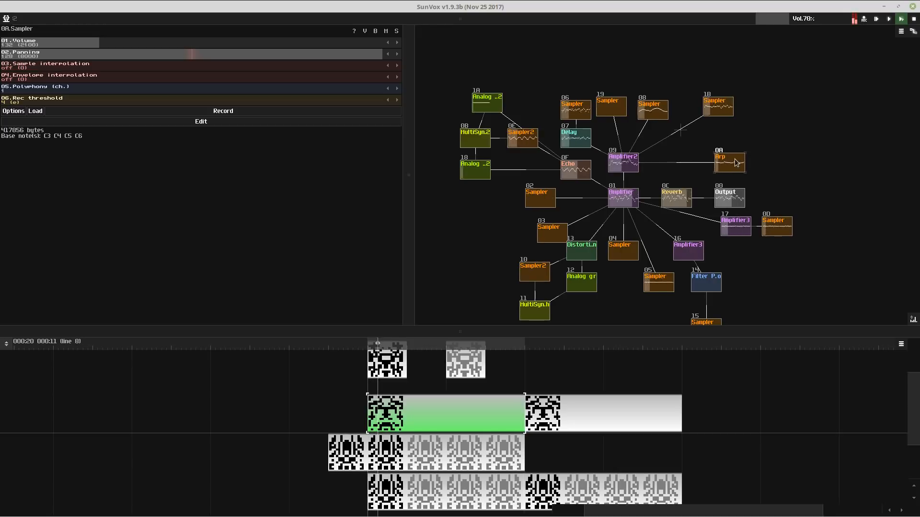
- Transpose the line 0 note of the bell pattern again, auditioning it from the pattern's start
{"action": "left_click_drag", "start_coordinate": [618, 19], "coordinate": [574, 312]}
{"action": "left_click", "coordinate": [33, 134]}
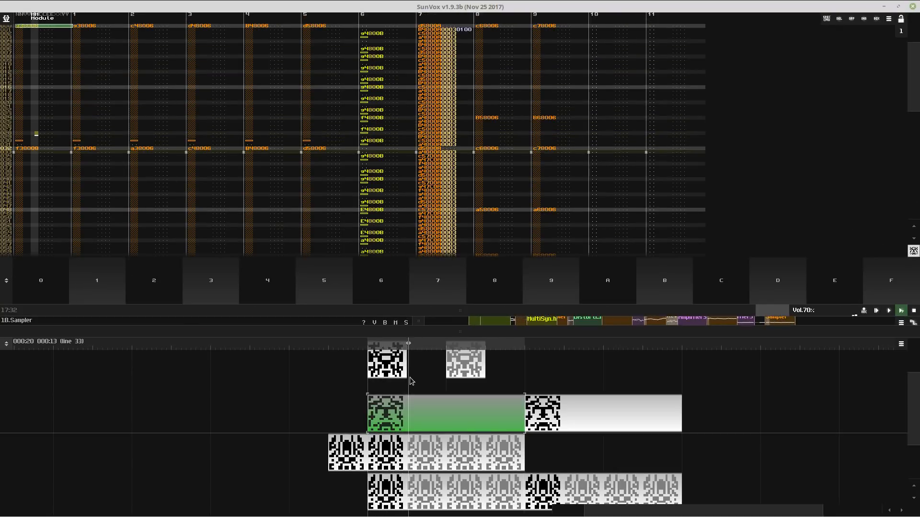
{"action": "left_click", "coordinate": [397, 367]}
{"action": "right_click", "coordinate": [37, 26]}
{"action": "left_click", "coordinate": [55, 85]}
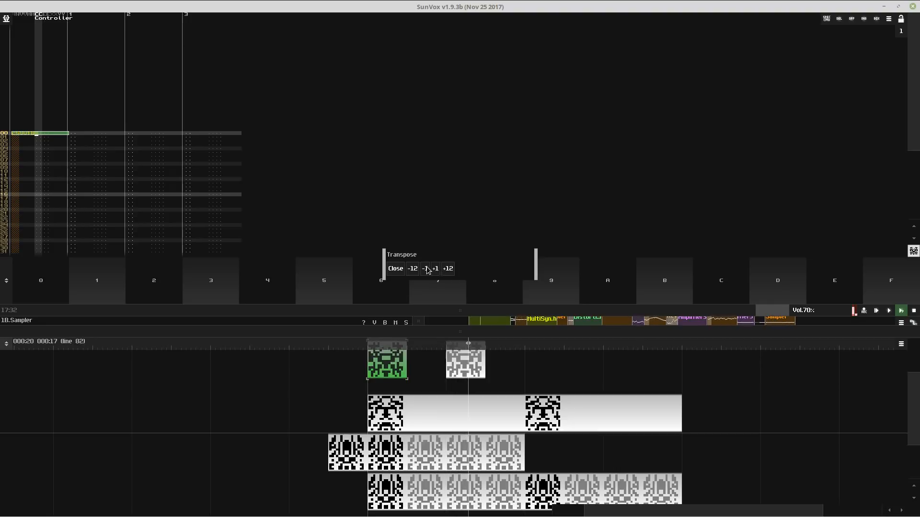
{"action": "key", "text": "Return"}
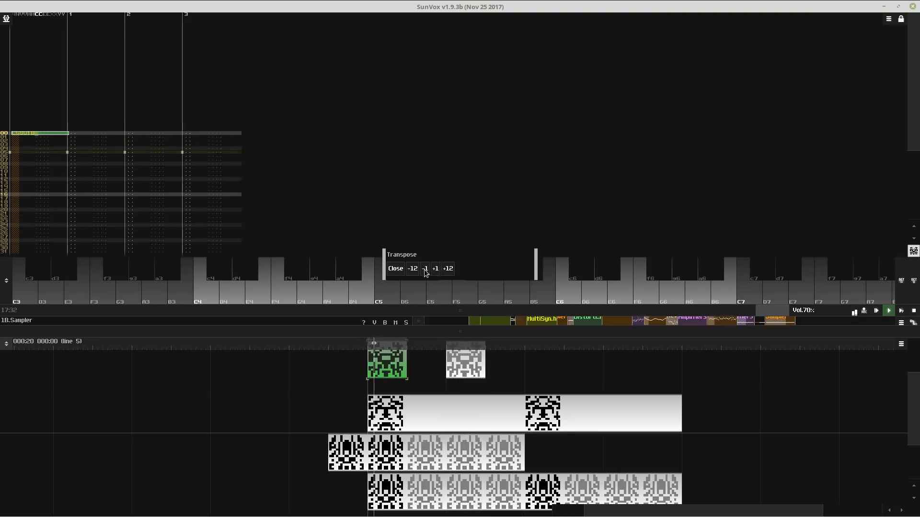
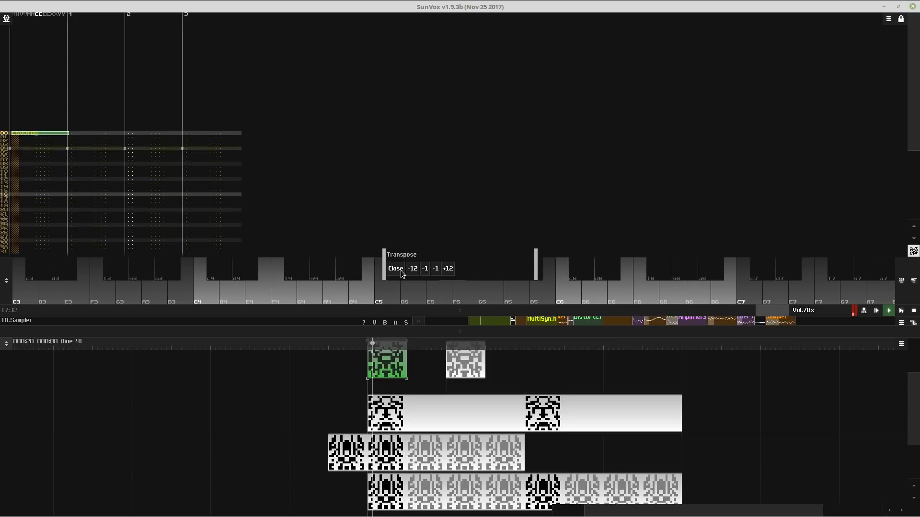
{"action": "left_click", "coordinate": [396, 269]}
- Set the volume of Sampler 1B to 329
{"action": "left_click", "coordinate": [437, 320]}
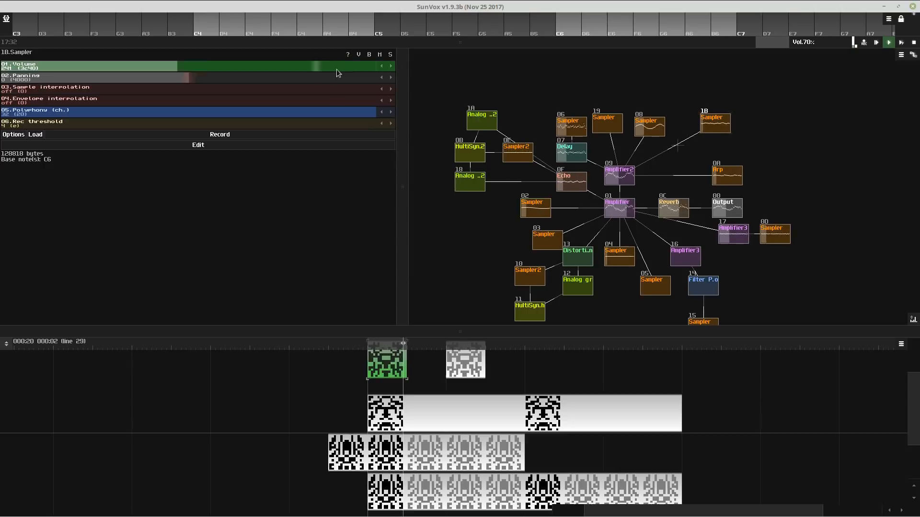
{"action": "left_click_drag", "start_coordinate": [337, 69], "coordinate": [405, 72]}
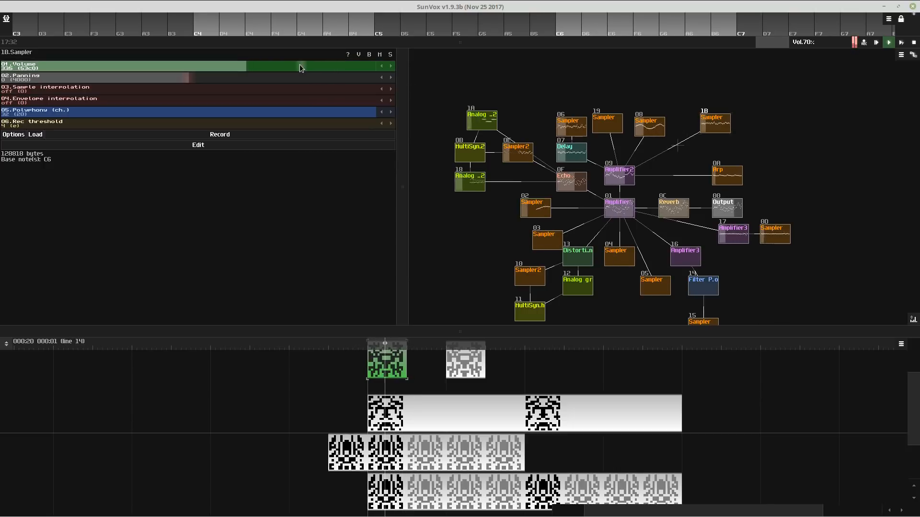
{"action": "left_click_drag", "start_coordinate": [301, 68], "coordinate": [293, 69]}
- Rename the module Sampler 1B to Bell
{"action": "left_click", "coordinate": [715, 123]}
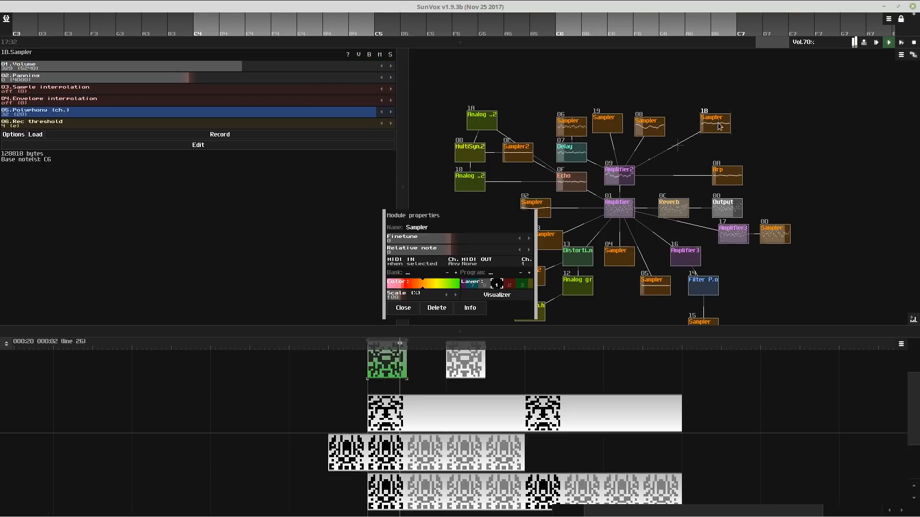
{"action": "left_click", "coordinate": [528, 228]}
{"action": "type", "text": "Bell"}
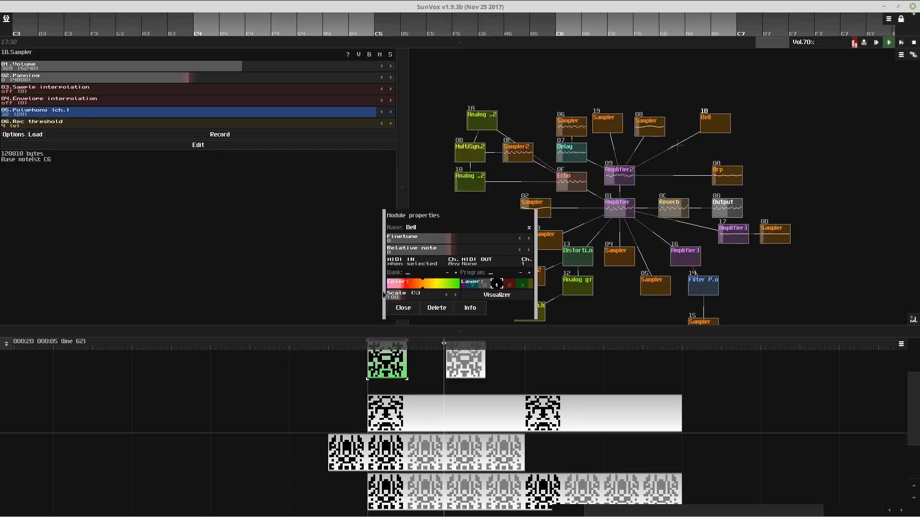
{"action": "left_click", "coordinate": [402, 308]}
- Set the bell pattern's number of lines to 64
{"action": "left_click_drag", "start_coordinate": [483, 42], "coordinate": [494, 323]}
{"action": "right_click", "coordinate": [449, 186]}
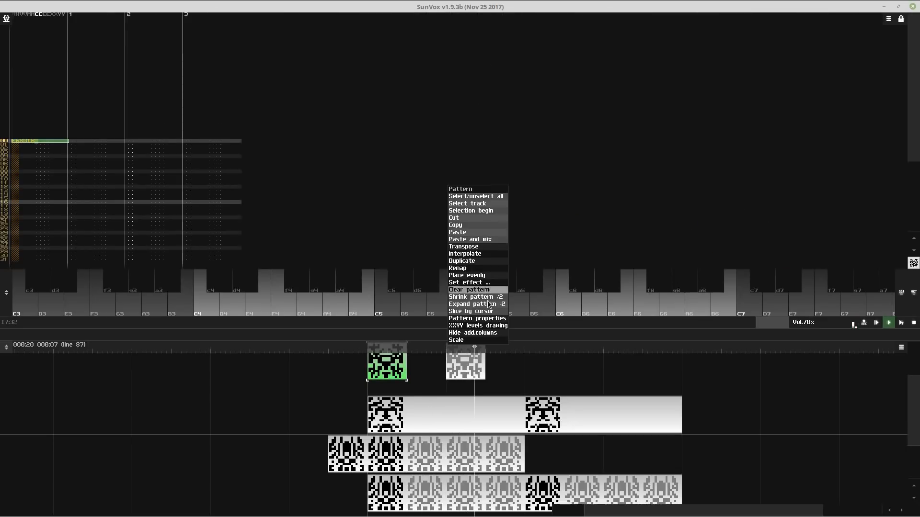
{"action": "left_click", "coordinate": [485, 318]}
{"action": "left_click", "coordinate": [429, 285]}
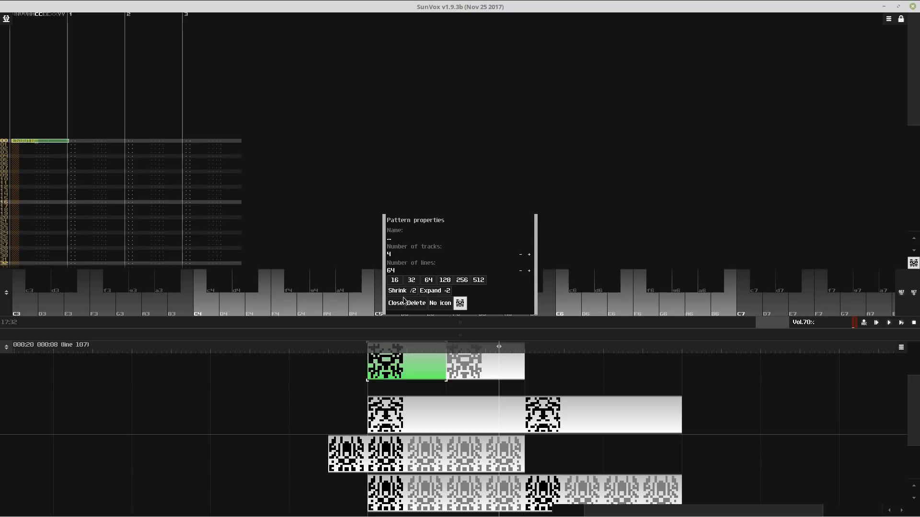
{"action": "left_click", "coordinate": [403, 301]}
- Play the first 128-line pattern and the second one after it to compare how the sections sound
{"action": "left_click", "coordinate": [438, 406]}
{"action": "key", "text": "space"}
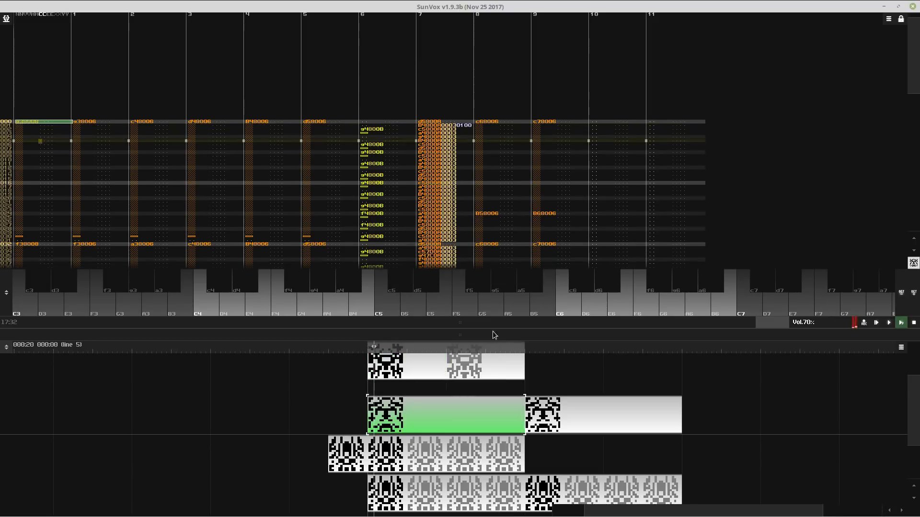
{"action": "left_click_drag", "start_coordinate": [493, 325], "coordinate": [493, 148]}
{"action": "left_click", "coordinate": [561, 407]}
{"action": "key", "text": "space"}
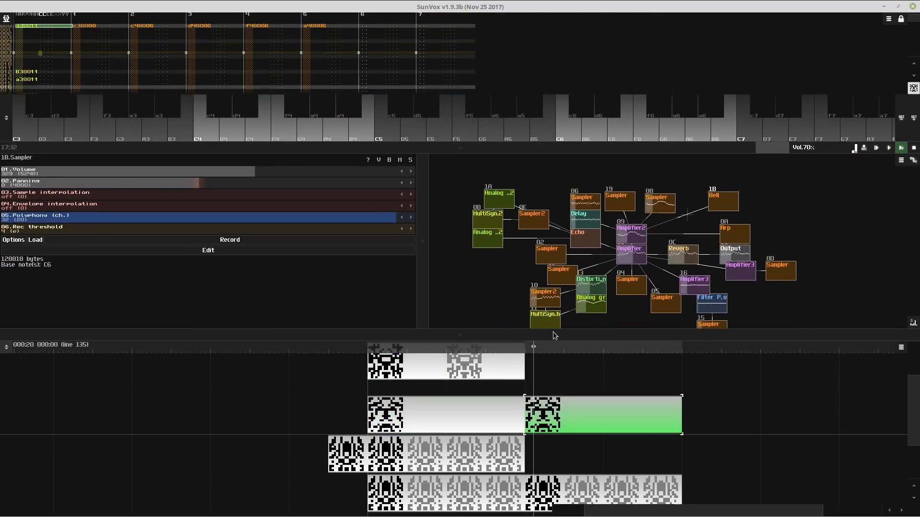
{"action": "left_click_drag", "start_coordinate": [541, 334], "coordinate": [539, 109]}
{"action": "left_click", "coordinate": [406, 274]}
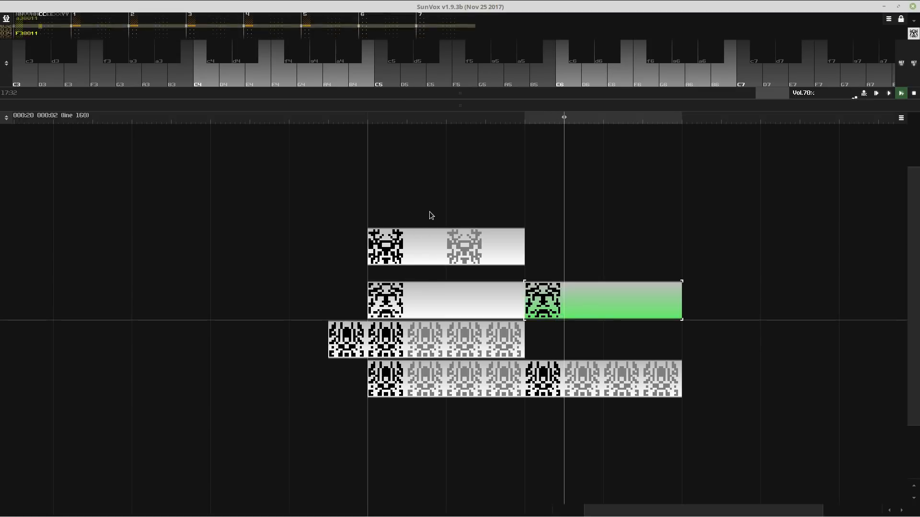
- Delete the note-offs on line 32 of tracks 1 to 5 in the second 128-line pattern and play it
{"action": "left_click", "coordinate": [504, 102]}
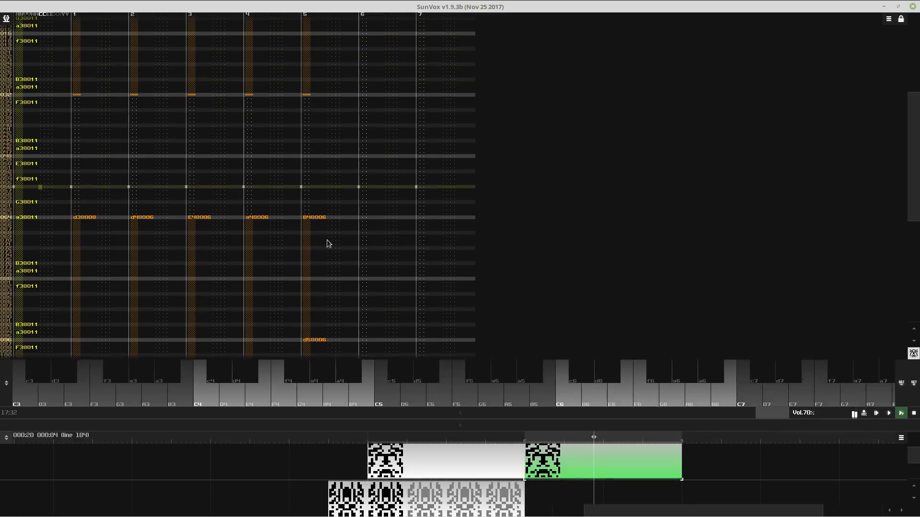
{"action": "left_click_drag", "start_coordinate": [318, 96], "coordinate": [108, 103]}
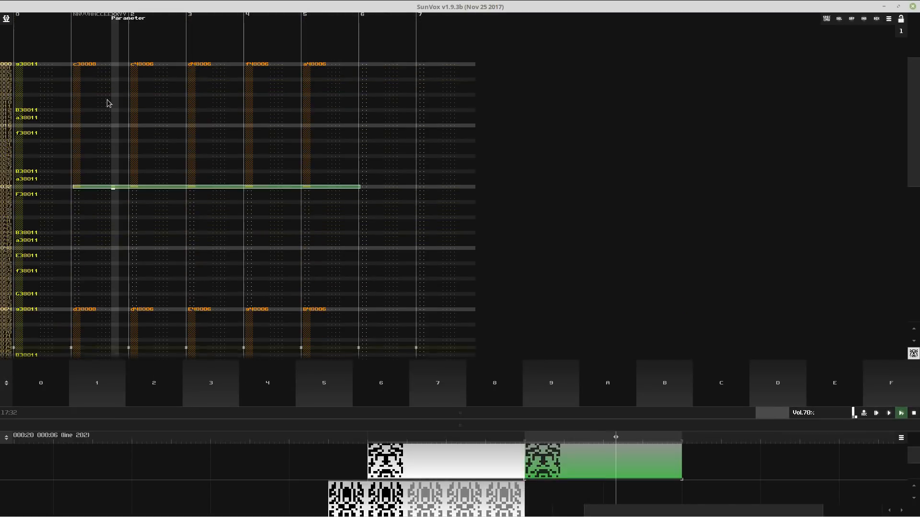
{"action": "left_click", "coordinate": [80, 283]}
{"action": "key", "text": "space"}
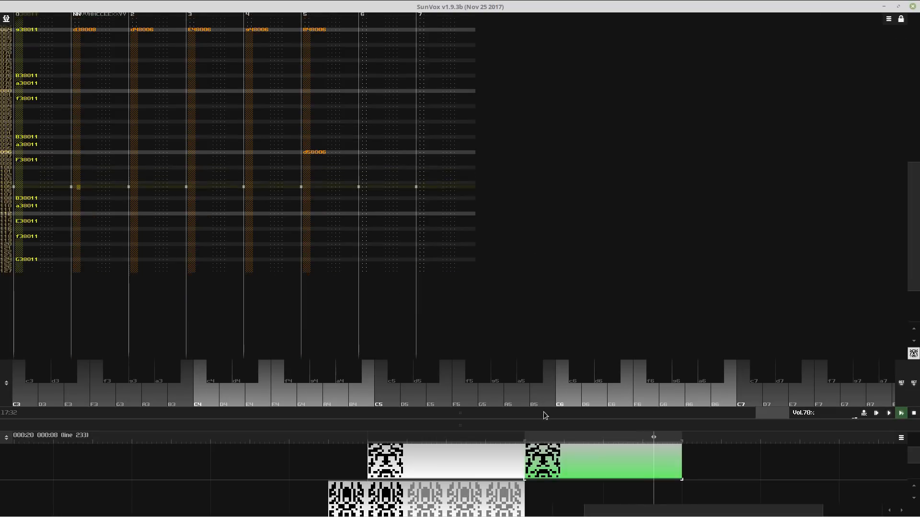
- Select the bottom-row pattern beneath the start of the second 128-line pattern and listen to it looping
{"action": "left_click_drag", "start_coordinate": [543, 413], "coordinate": [529, 188]}
{"action": "left_click_drag", "start_coordinate": [571, 425], "coordinate": [569, 263]}
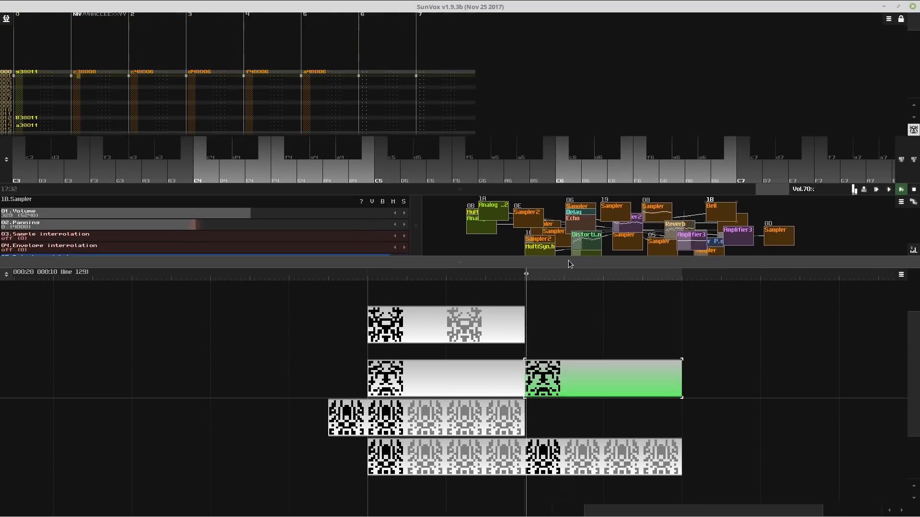
{"action": "scroll", "coordinate": [576, 379], "scroll_direction": "up", "scroll_amount": 2}
{"action": "left_click_drag", "start_coordinate": [604, 414], "coordinate": [556, 376]}
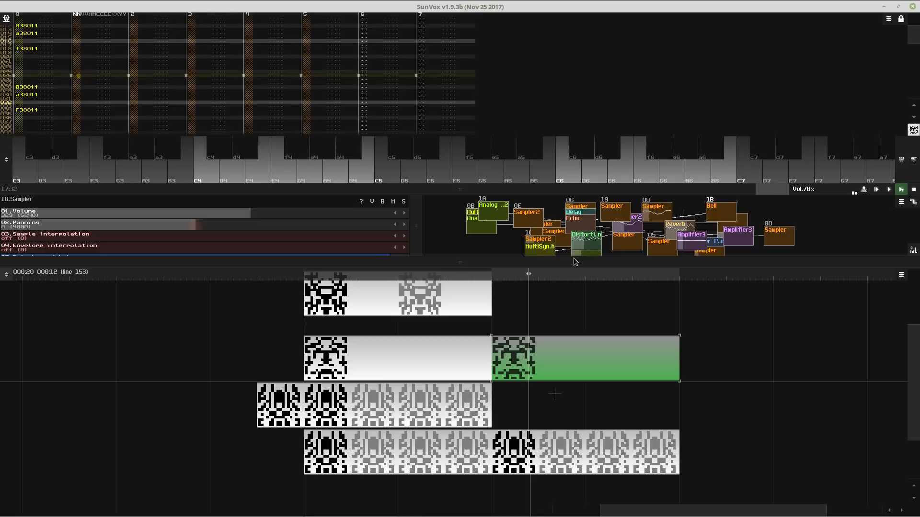
{"action": "left_click_drag", "start_coordinate": [570, 263], "coordinate": [570, 164]}
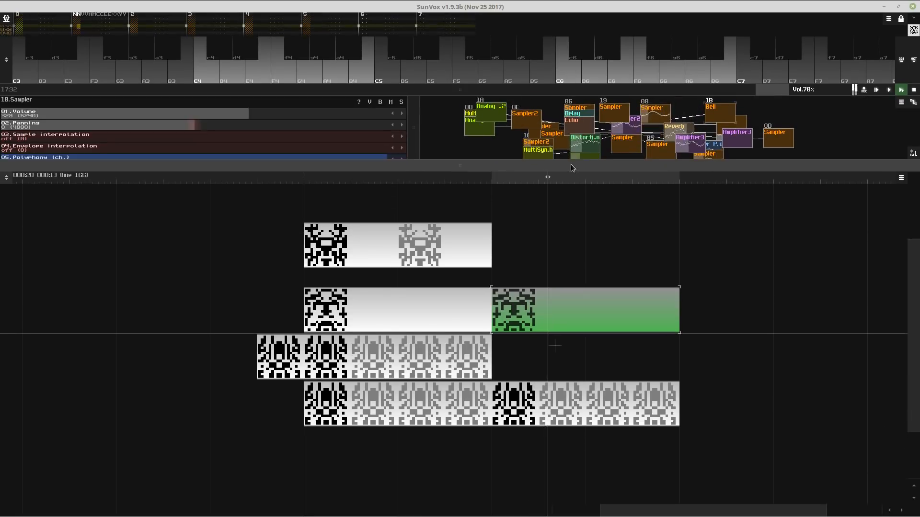
{"action": "left_click", "coordinate": [536, 404]}
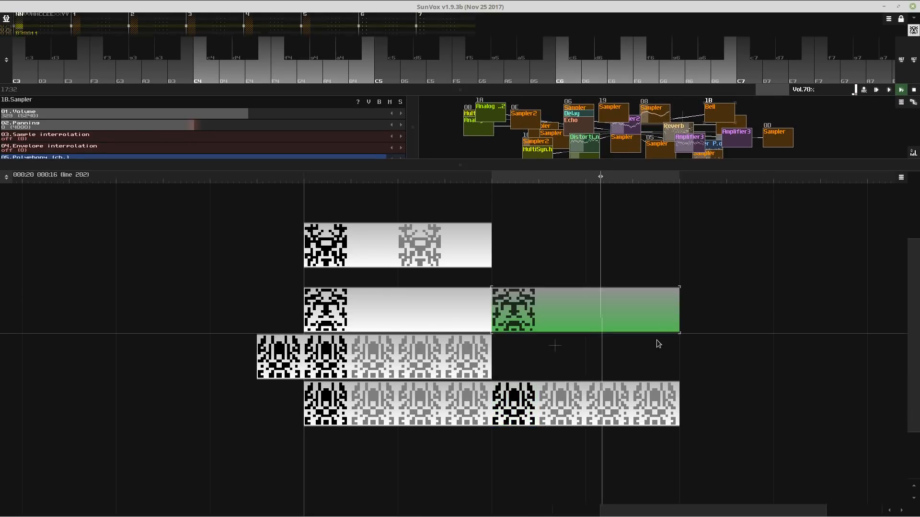
- Set Amplifier 16's volume to 631 and save the project
{"action": "left_click_drag", "start_coordinate": [629, 91], "coordinate": [626, 21]}
{"action": "left_click", "coordinate": [687, 236]}
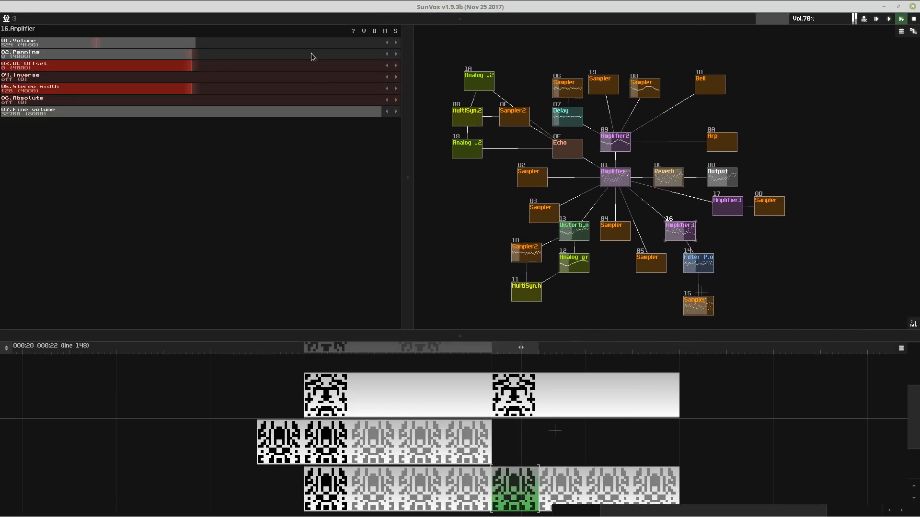
{"action": "scroll", "coordinate": [352, 42], "scroll_direction": "up", "scroll_amount": 5}
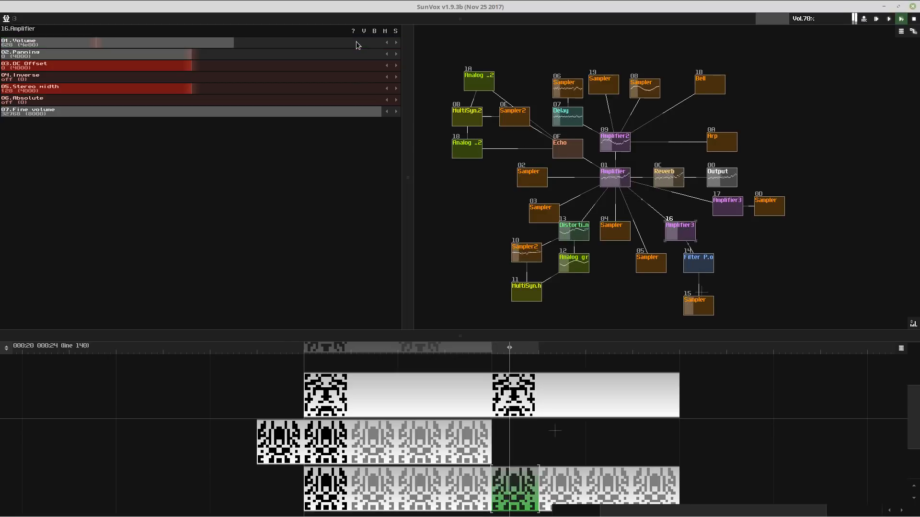
{"action": "key", "text": "ctrl+s"}
{"action": "key", "text": "Return"}
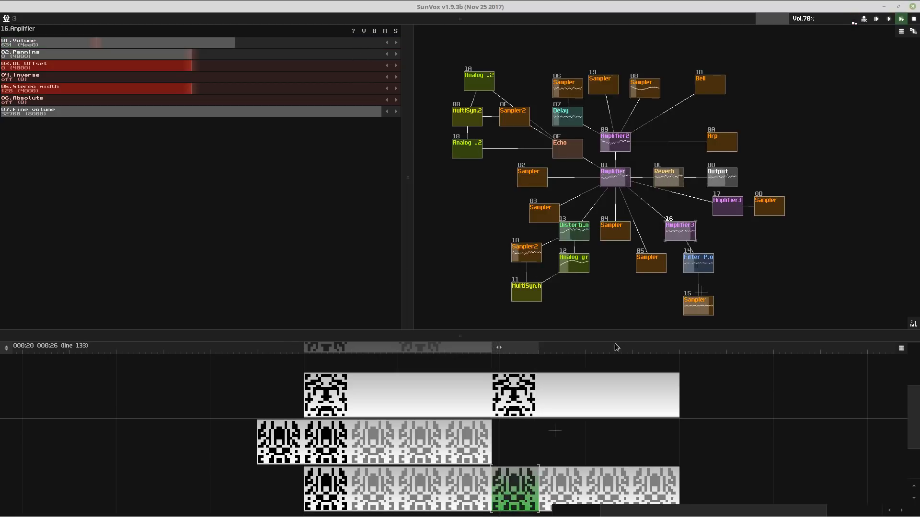
- Stop playback and paste a spare copy of the pattern into the empty timeline area before the first patterns
{"action": "key", "text": "space"}
{"action": "left_click", "coordinate": [186, 436]}
{"action": "key", "text": "ctrl+v"}
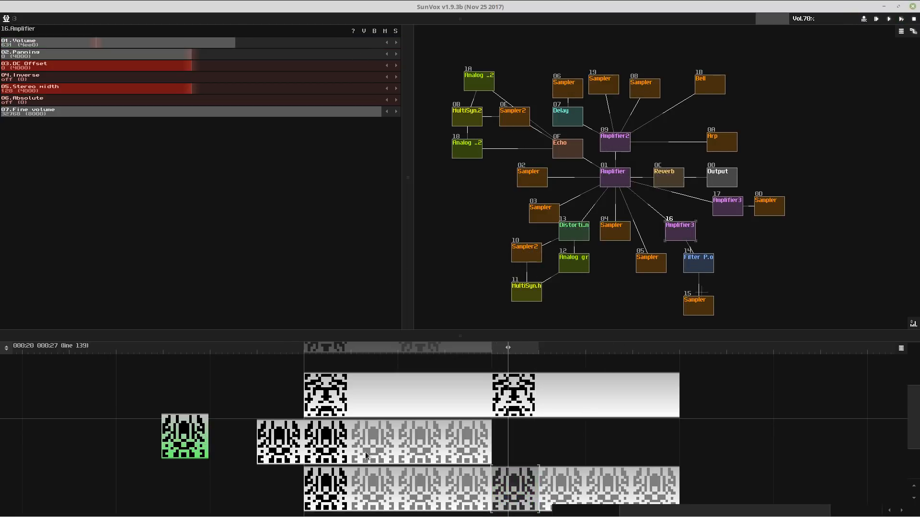
- In the 32-line pattern beneath the second 128-line pattern, enter a note-off on line 2 and E4 for module 15 on line 4
{"action": "double_click", "coordinate": [529, 492]}
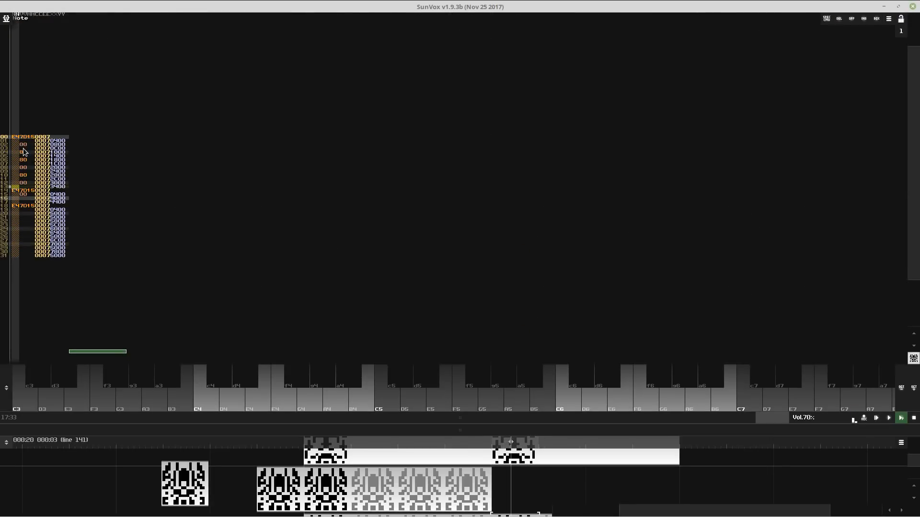
{"action": "left_click", "coordinate": [25, 146]}
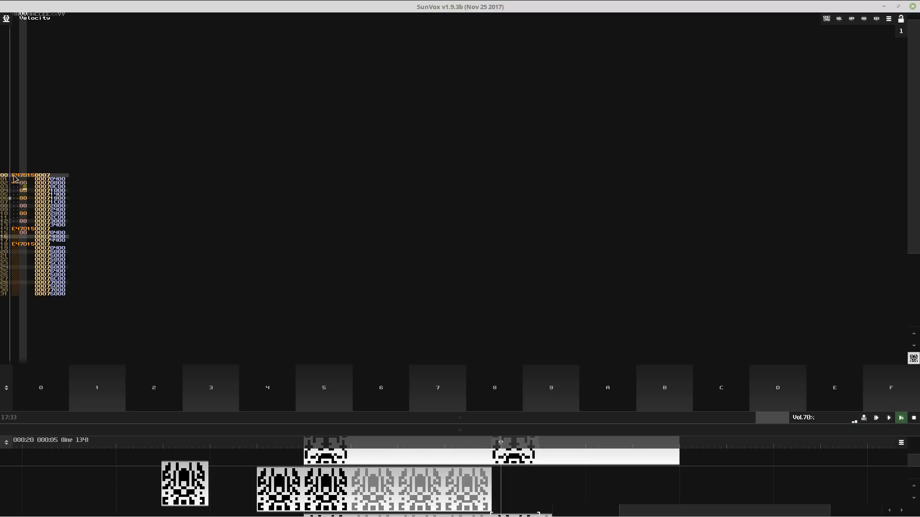
{"action": "left_click", "coordinate": [15, 205]}
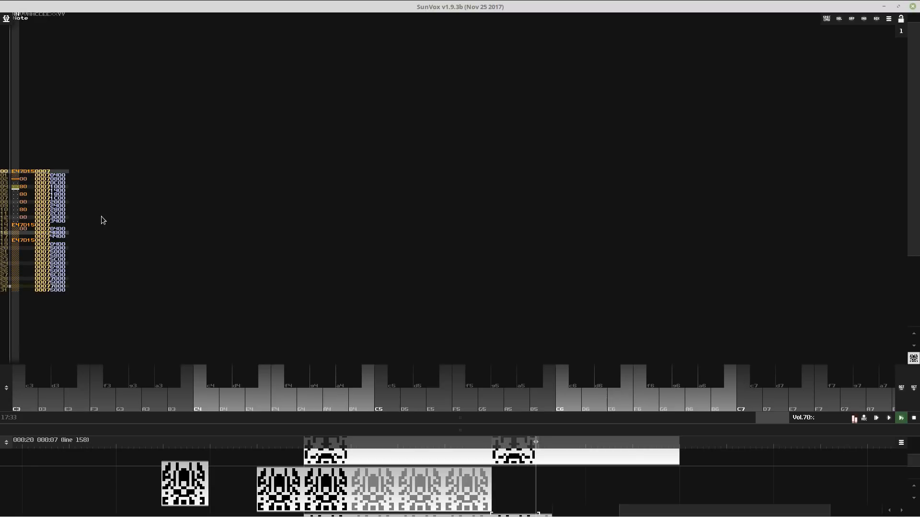
{"action": "key", "text": "c"}
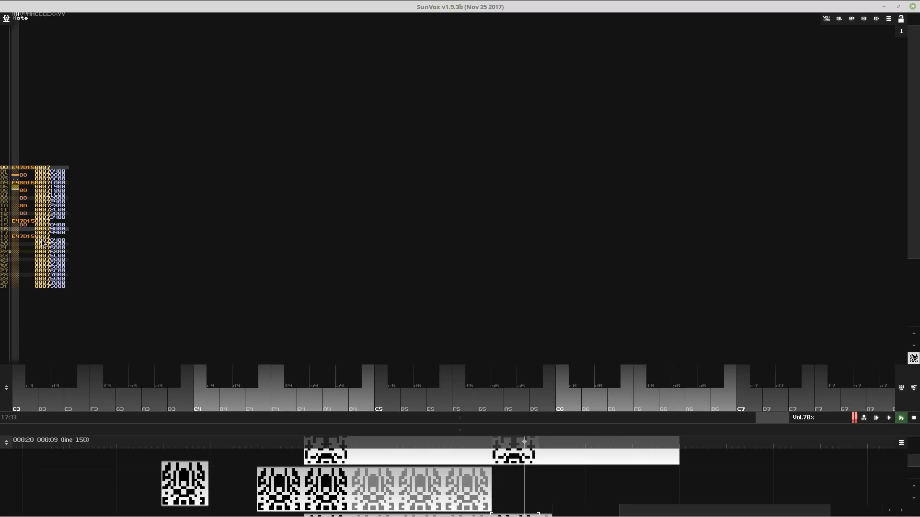
{"action": "key", "text": "space"}
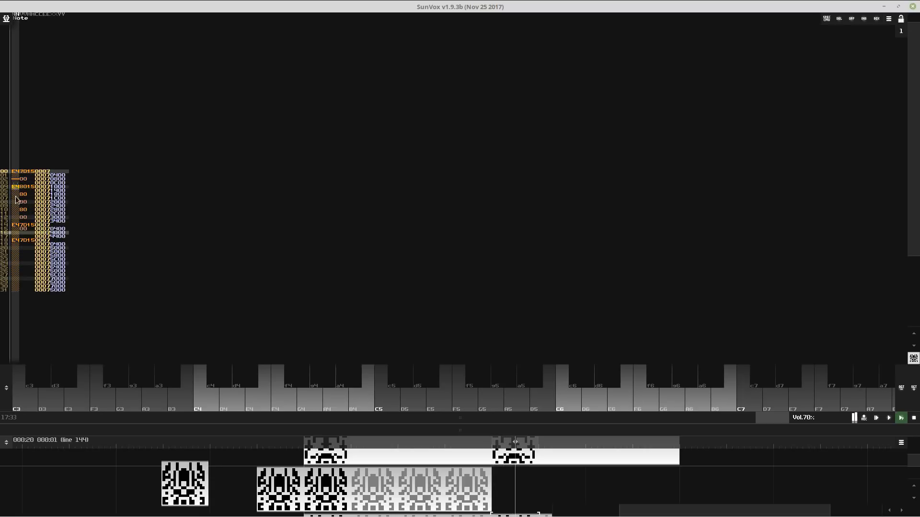
- Clear lines 4 to 6 of the pattern and move module 15's E4 hit with its note-off to start on line 8
{"action": "left_click", "coordinate": [28, 198]}
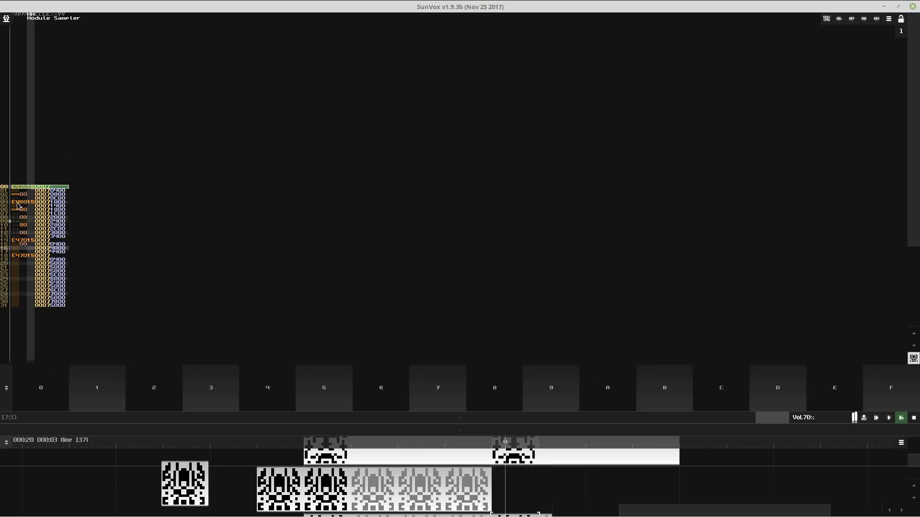
{"action": "key", "text": "Delete"}
{"action": "left_click", "coordinate": [17, 190]}
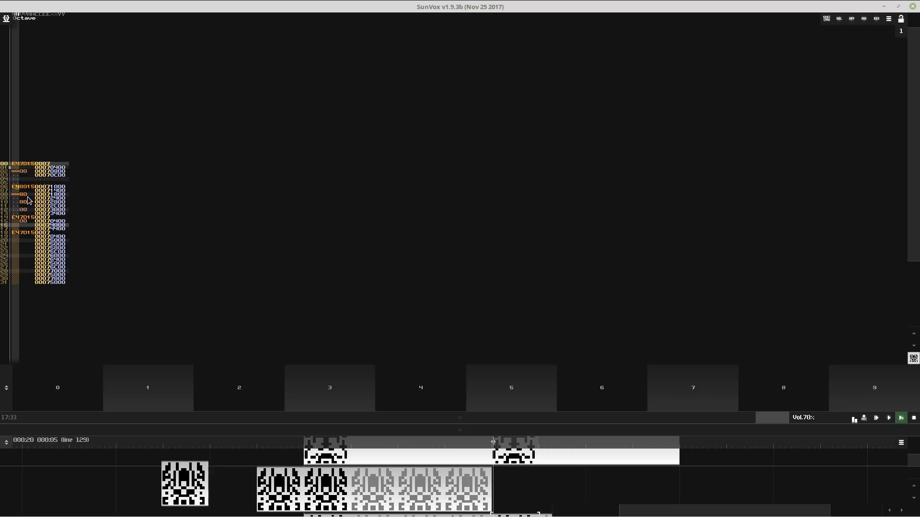
{"action": "key", "text": "ctrl+z"}
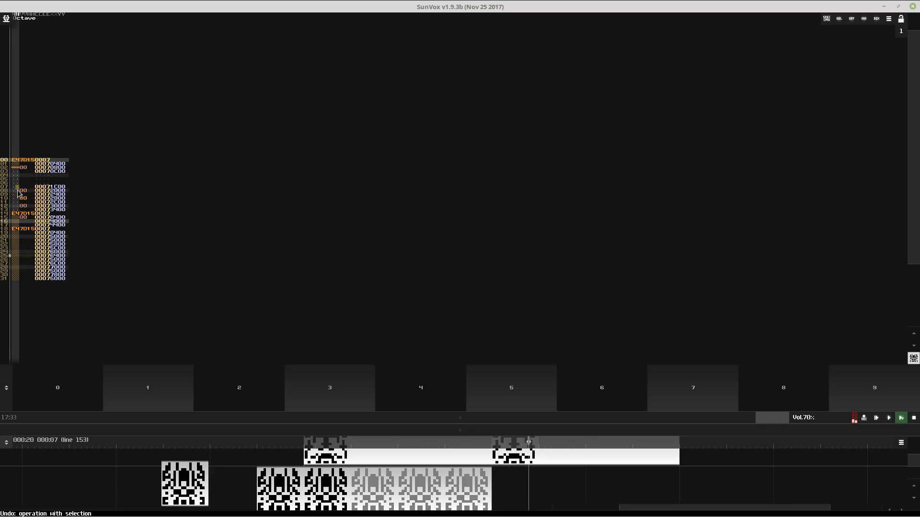
{"action": "left_click", "coordinate": [18, 191]}
{"action": "key", "text": "ctrl+v"}
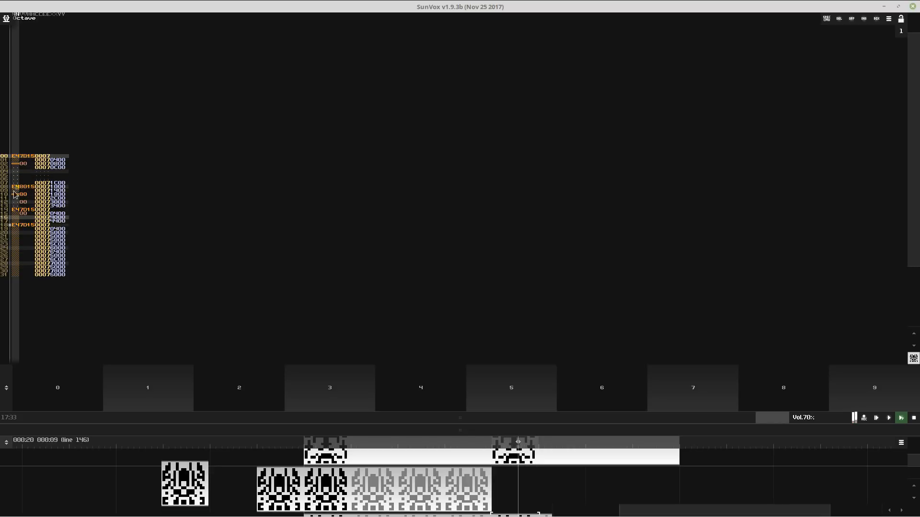
- Add a note-off on line 19 after the E4 hit on line 18, and repeat that pair from lines 14, 22 and 26
{"action": "left_click_drag", "start_coordinate": [17, 214], "coordinate": [16, 209]}
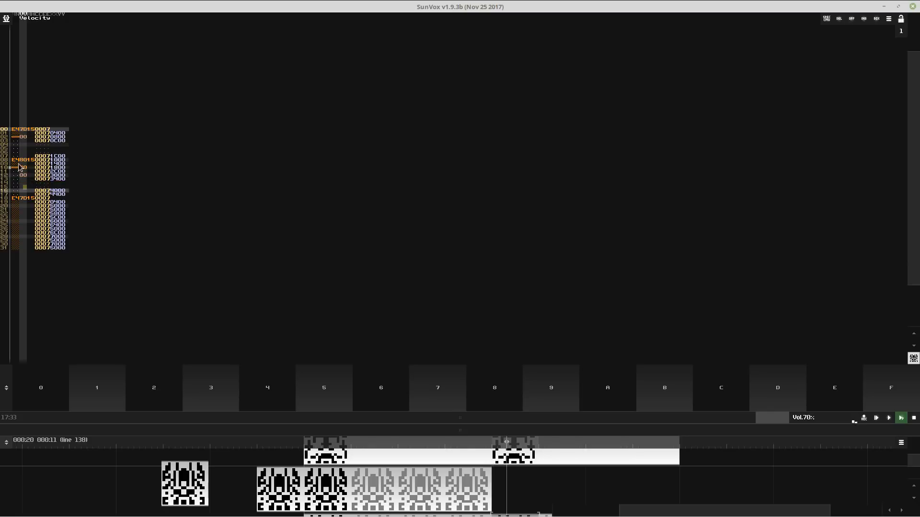
{"action": "left_click", "coordinate": [24, 129]}
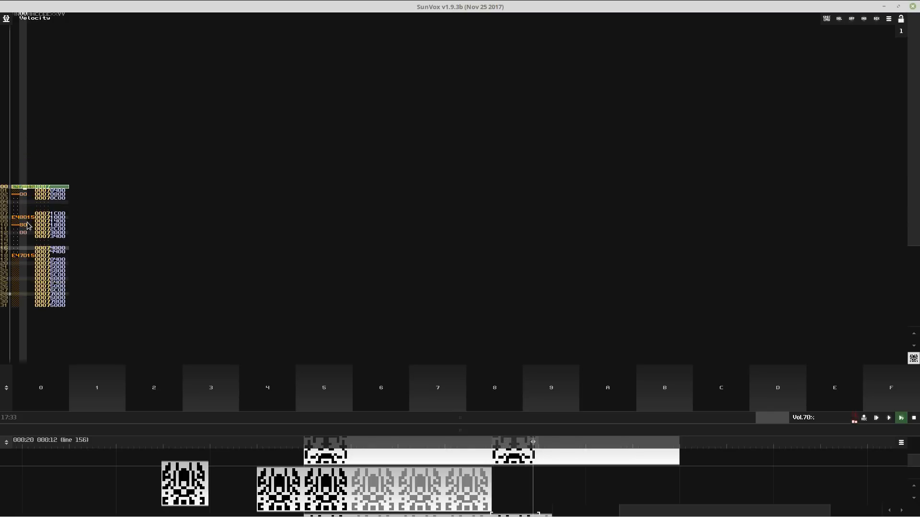
{"action": "left_click", "coordinate": [17, 265]}
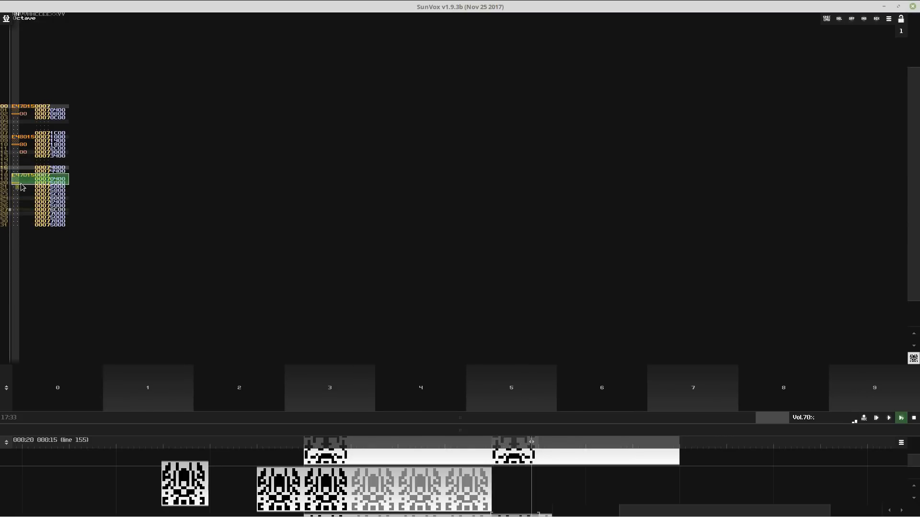
{"action": "key", "text": "ctrl+z"}
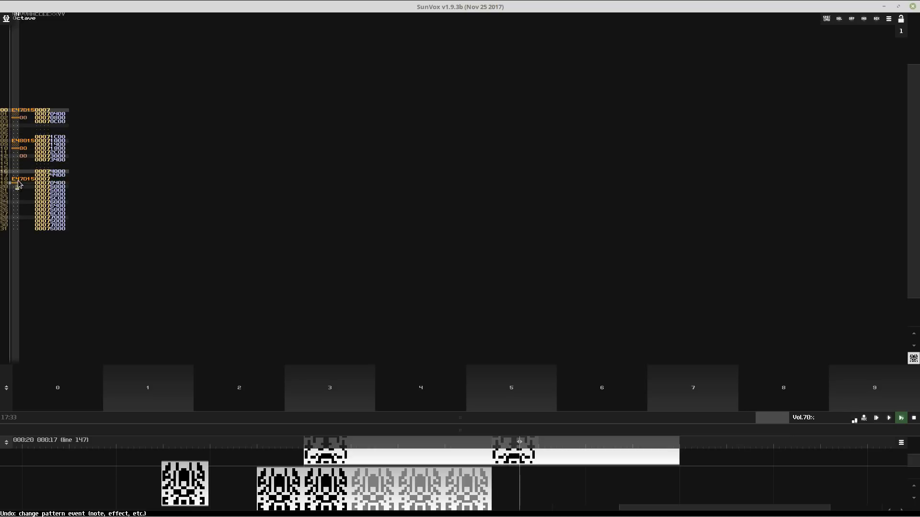
{"action": "key", "text": "ctrl+z"}
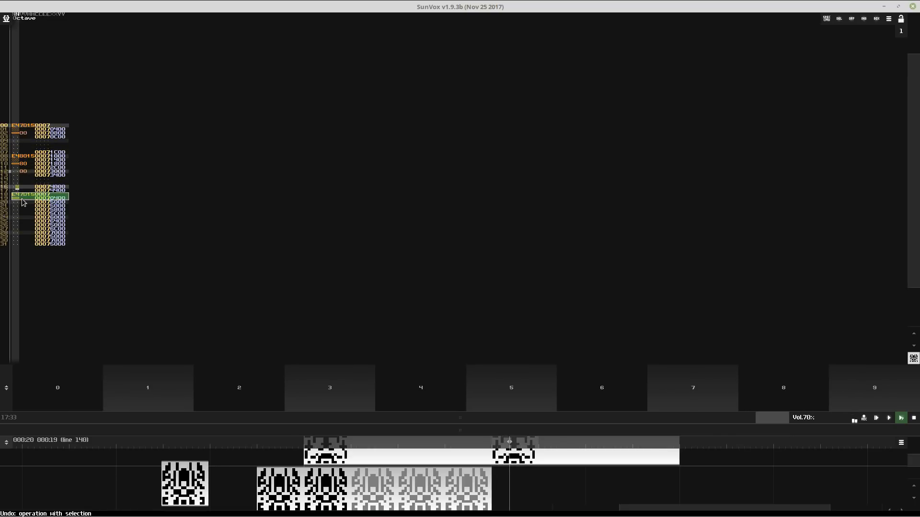
{"action": "left_click", "coordinate": [16, 200]}
{"action": "key", "text": "ctrl+v"}
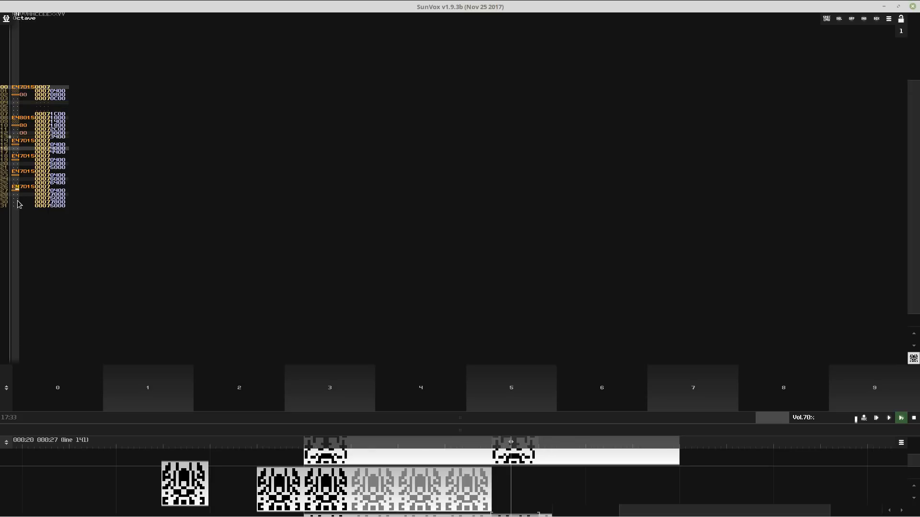
- Copy the E4 hit and its note-off from lines 8 to 10 and paste them starting on line 28
{"action": "left_click_drag", "start_coordinate": [21, 127], "coordinate": [24, 184]}
{"action": "key", "text": "ctrl+c"}
{"action": "left_click", "coordinate": [16, 257]}
{"action": "key", "text": "ctrl+v"}
- Enlarge the timeline area, then save the project and play from the second 128-line pattern
{"action": "left_click_drag", "start_coordinate": [501, 428], "coordinate": [501, 263]}
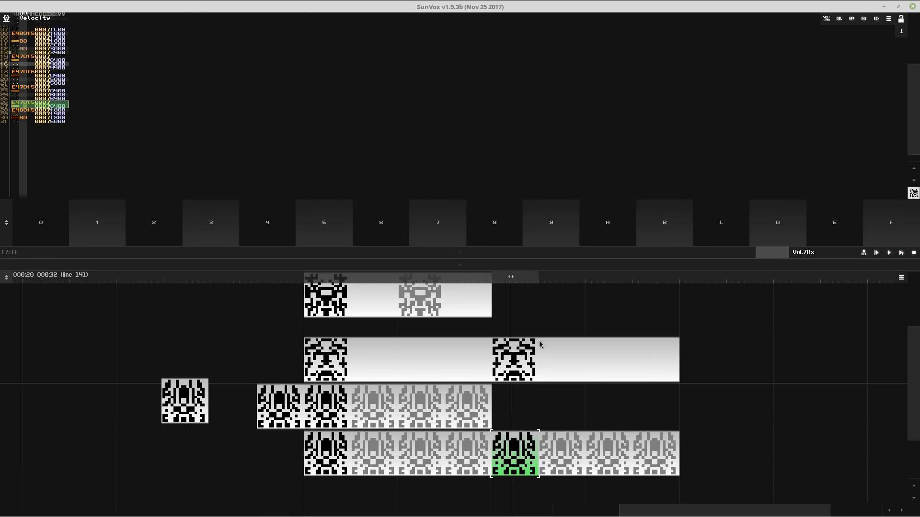
{"action": "left_click", "coordinate": [541, 343]}
{"action": "key", "text": "ctrl+s"}
{"action": "key", "text": "Return"}
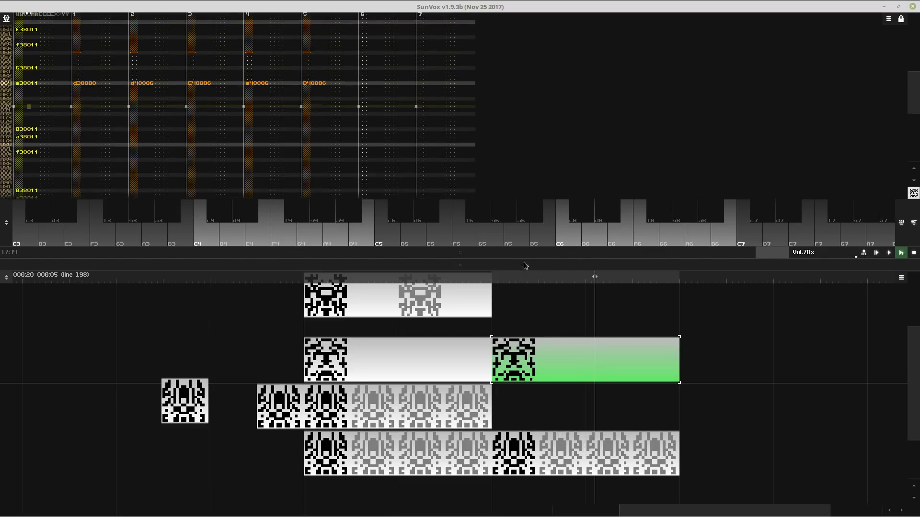
- Set the volume of Sampler 06 to 58 in the module view
{"action": "key", "text": "Escape"}
{"action": "left_click", "coordinate": [554, 82]}
{"action": "left_click_drag", "start_coordinate": [113, 56], "coordinate": [43, 56]}
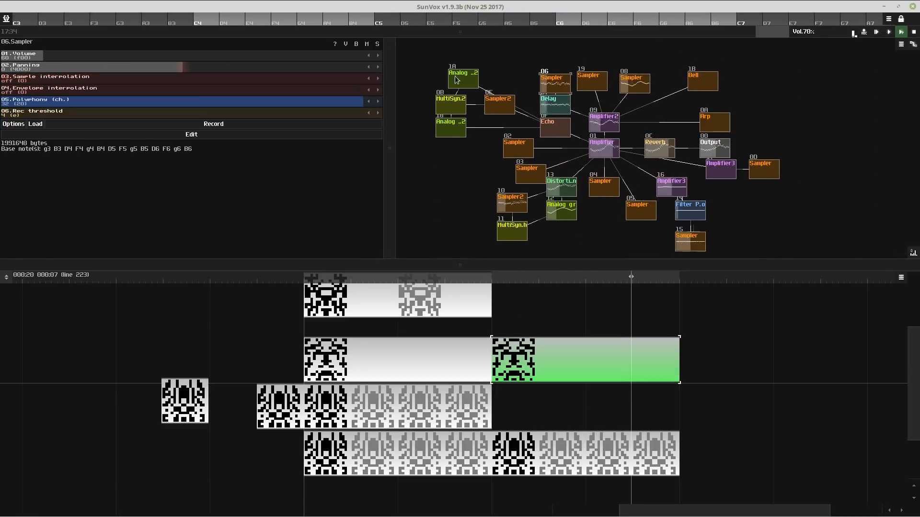
{"action": "left_click_drag", "start_coordinate": [210, 55], "coordinate": [217, 56]}
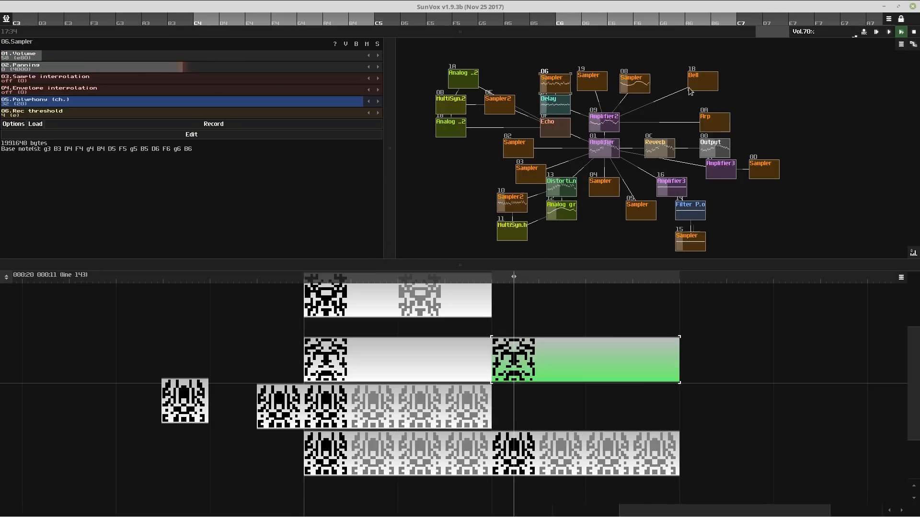
- Select the Arp sampler module to show its controllers
{"action": "left_click", "coordinate": [700, 121]}
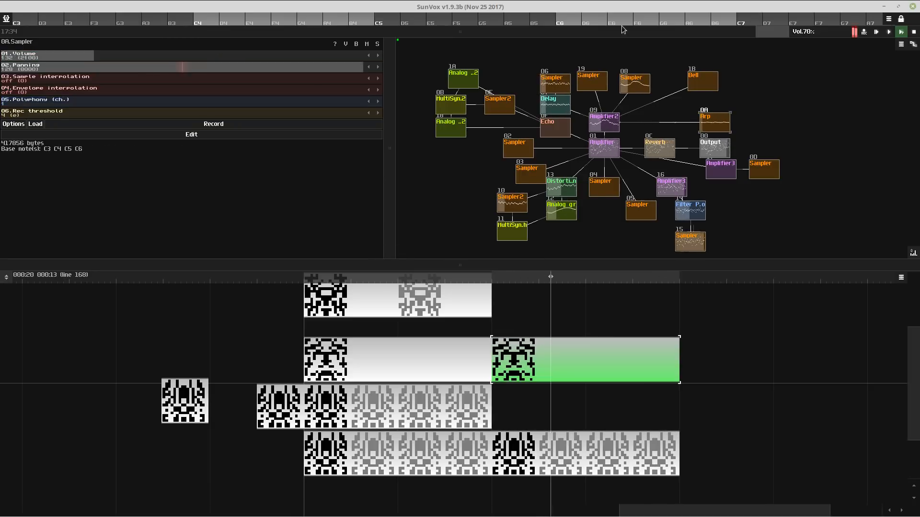
- Open the pattern just before the currently selected one in the timeline and set the Bell sampler's volume to 168
{"action": "left_click_drag", "start_coordinate": [620, 33], "coordinate": [608, 263]}
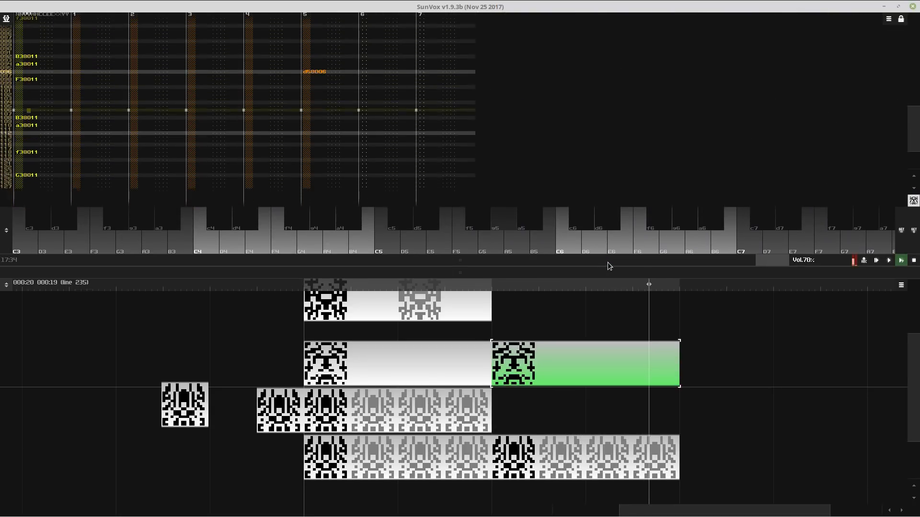
{"action": "left_click", "coordinate": [432, 351]}
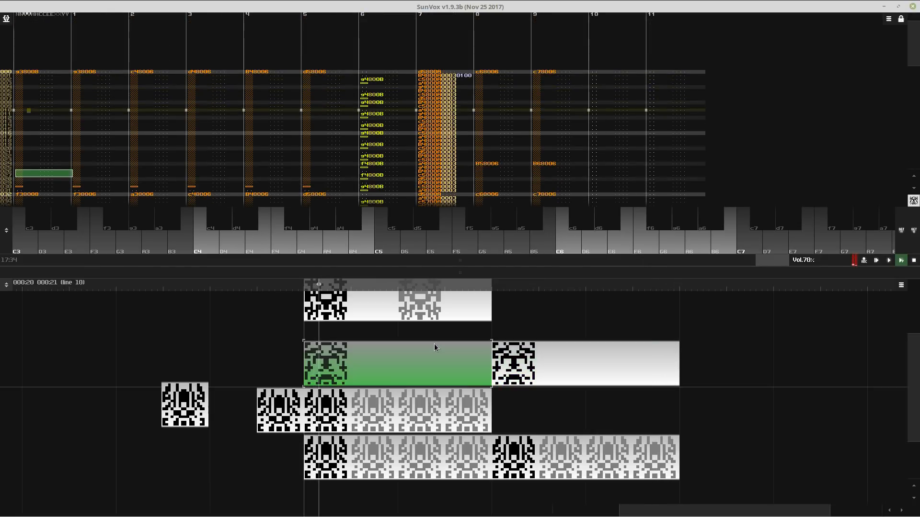
{"action": "left_click_drag", "start_coordinate": [453, 263], "coordinate": [454, 52]}
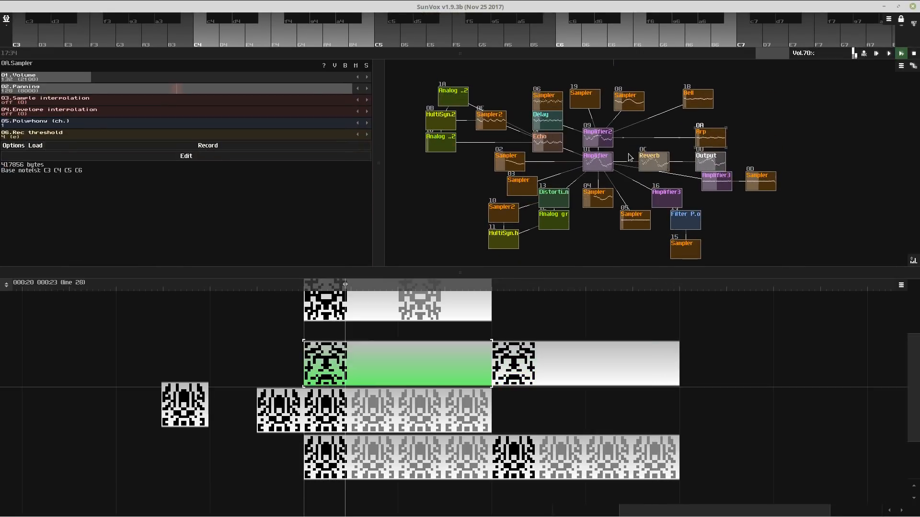
{"action": "left_click", "coordinate": [696, 101]}
{"action": "left_click_drag", "start_coordinate": [324, 78], "coordinate": [278, 83]}
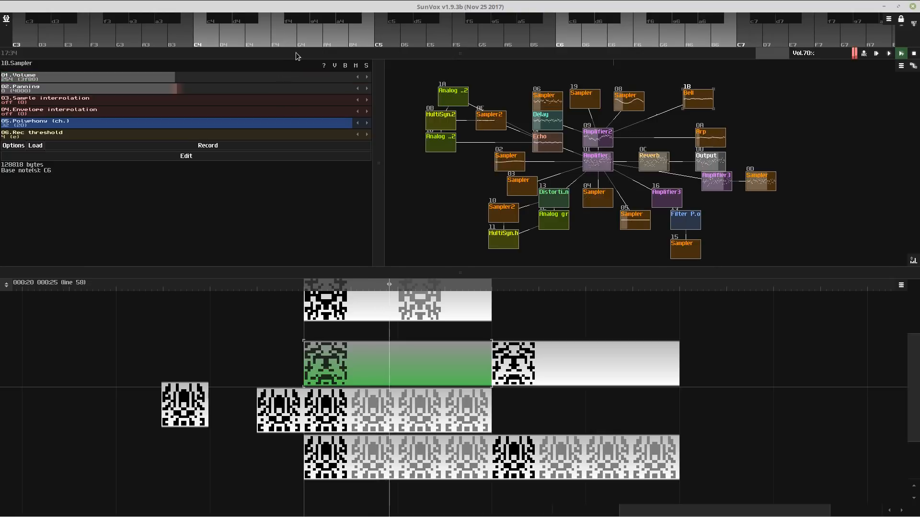
- Move the Arp module in between Bell and Reverb and set its volume to 118
{"action": "left_click_drag", "start_coordinate": [297, 52], "coordinate": [307, 154]}
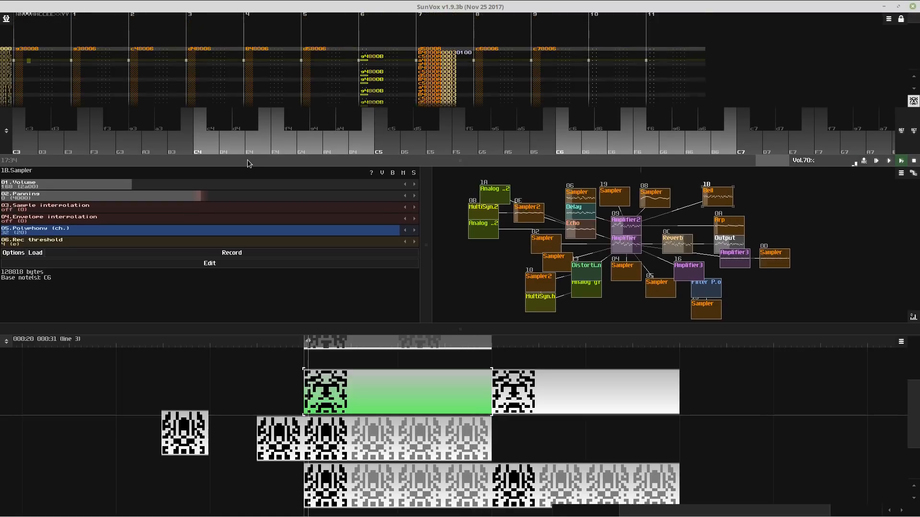
{"action": "left_click_drag", "start_coordinate": [250, 153], "coordinate": [250, 189]}
{"action": "left_click_drag", "start_coordinate": [688, 245], "coordinate": [709, 245]}
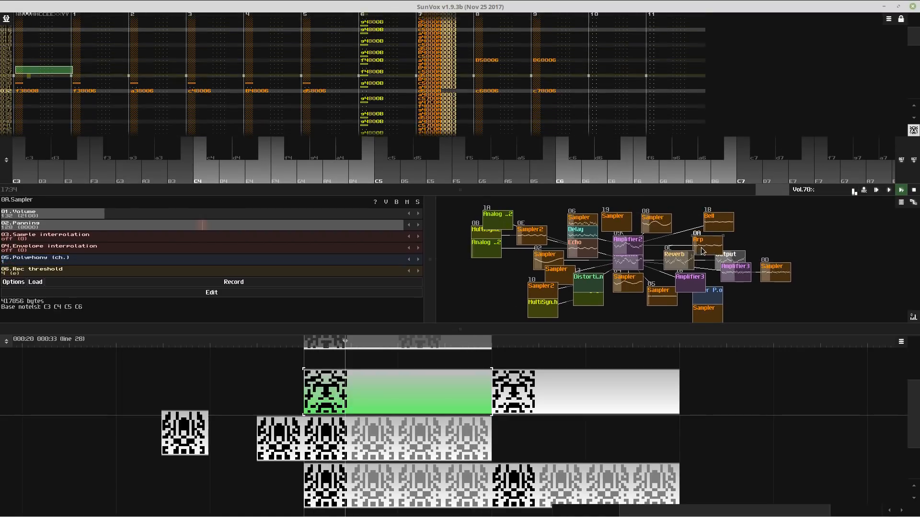
{"action": "left_click_drag", "start_coordinate": [271, 211], "coordinate": [268, 211]}
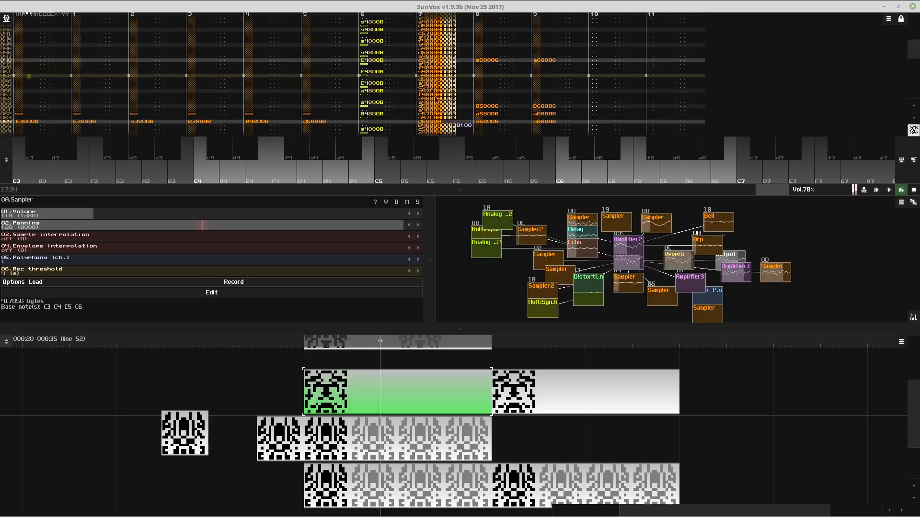
- Select the notes in track 7 of the pattern and set the Arp sampler's volume to 127
{"action": "right_click", "coordinate": [453, 85]}
{"action": "left_click", "coordinate": [481, 147]}
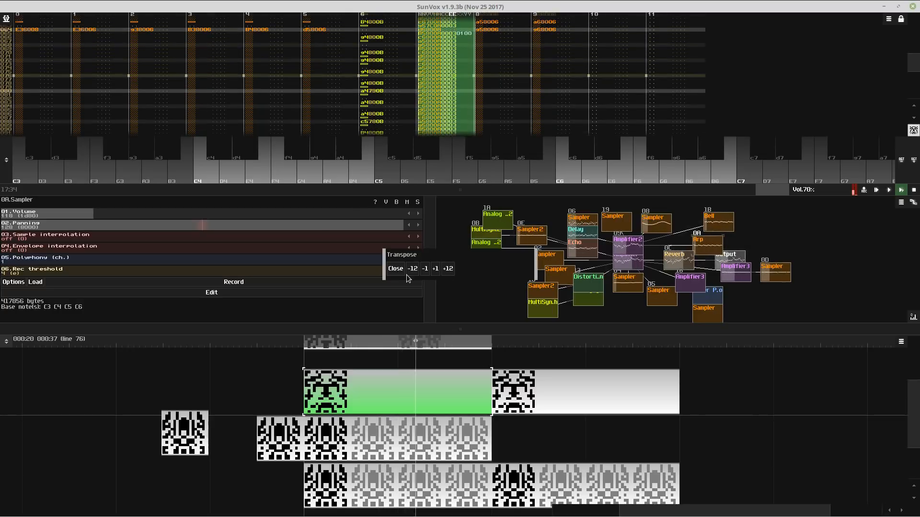
{"action": "left_click", "coordinate": [239, 220]}
{"action": "left_click_drag", "start_coordinate": [239, 216], "coordinate": [246, 215]}
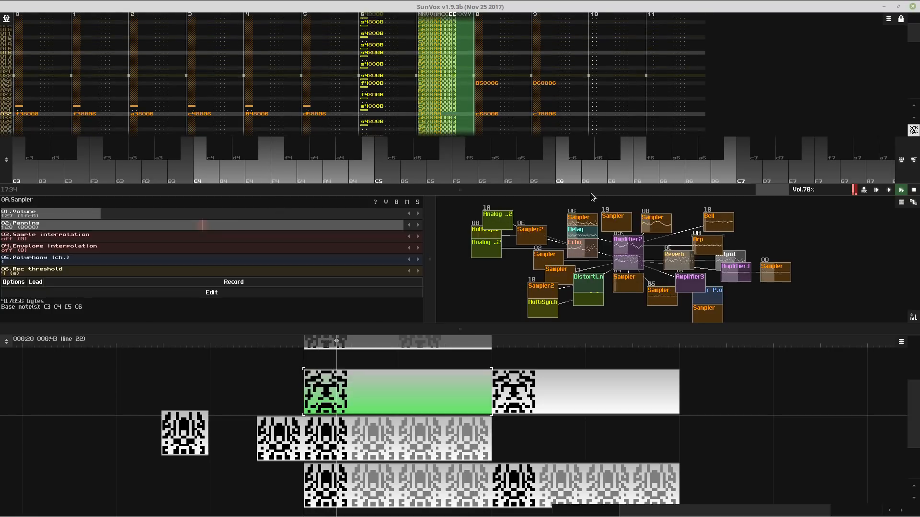
- Set the volume of sampler 06 to 68 and save the project over the existing file
{"action": "left_click", "coordinate": [587, 221]}
{"action": "left_click_drag", "start_coordinate": [254, 214], "coordinate": [260, 214]}
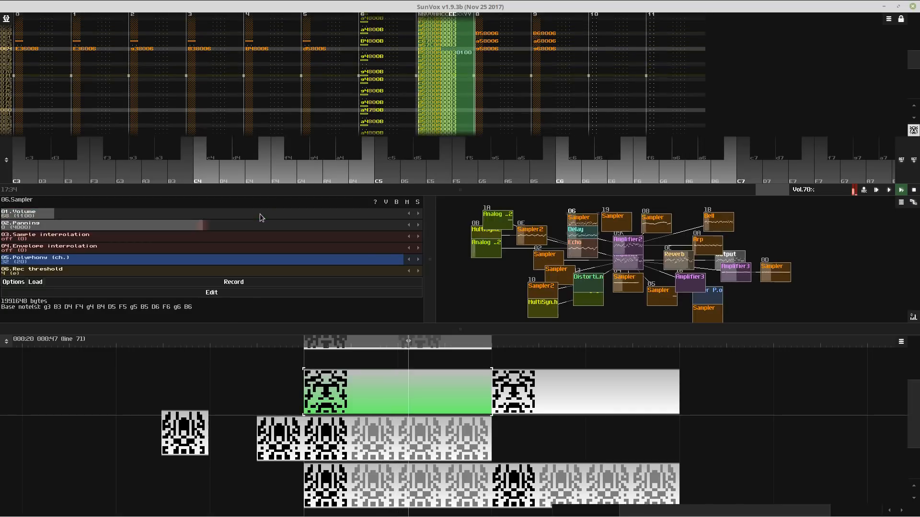
{"action": "key", "text": "ctrl+s"}
{"action": "left_click", "coordinate": [402, 270]}
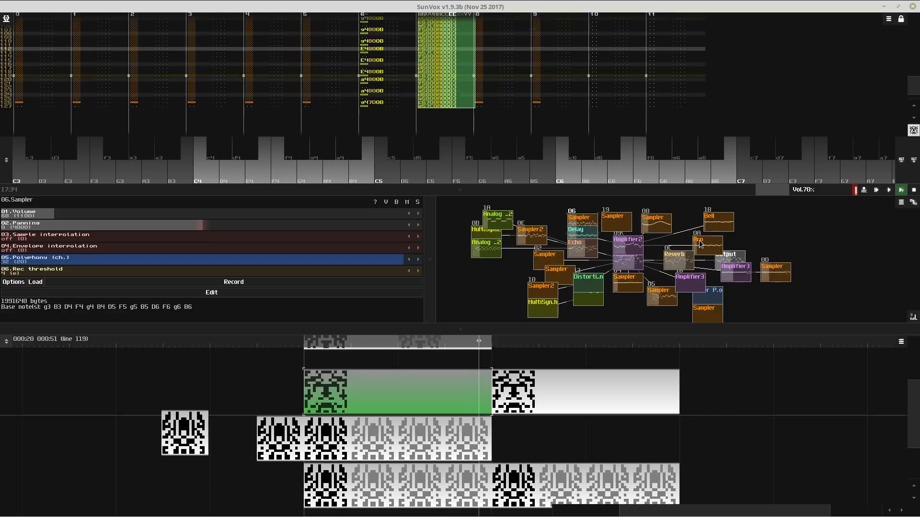
{"action": "left_click", "coordinate": [700, 246]}
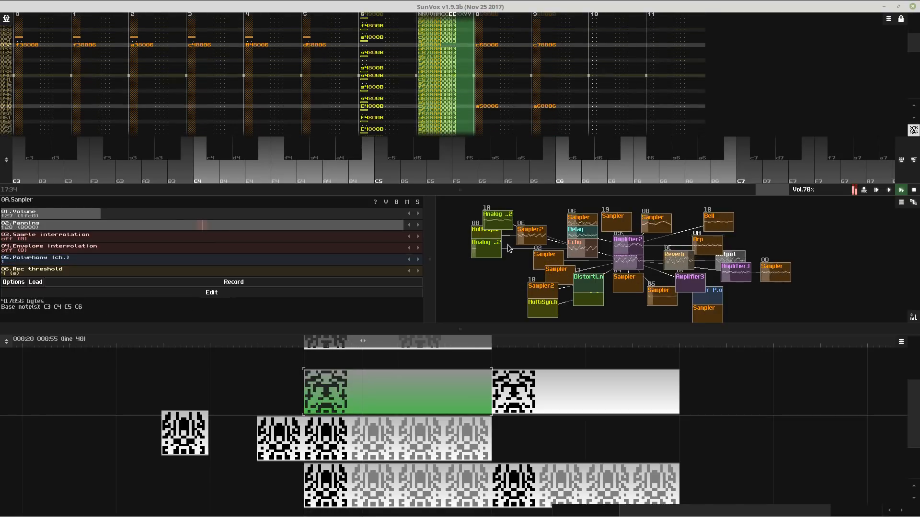
- Browse the saved SunVox projects in the Wave folder without loading one
{"action": "left_click", "coordinate": [6, 19]}
{"action": "left_click", "coordinate": [16, 31]}
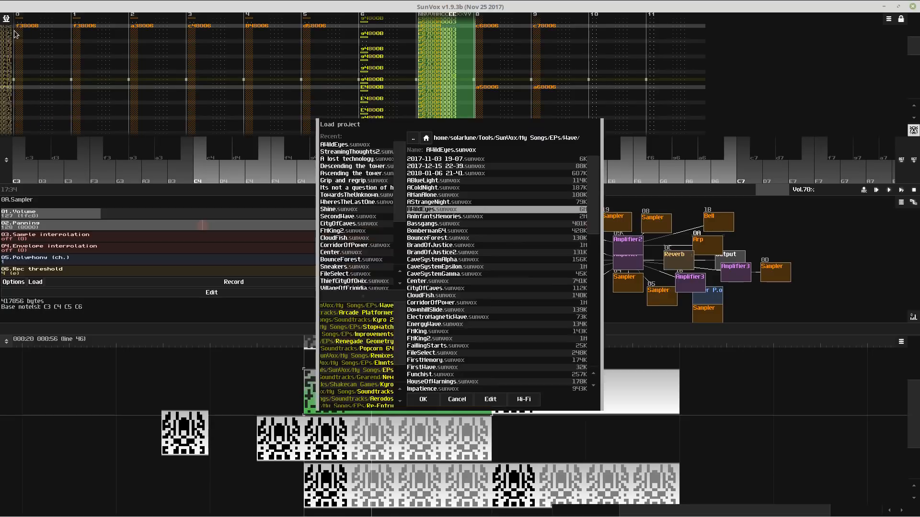
{"action": "scroll", "coordinate": [499, 234], "scroll_direction": "down", "scroll_amount": 15}
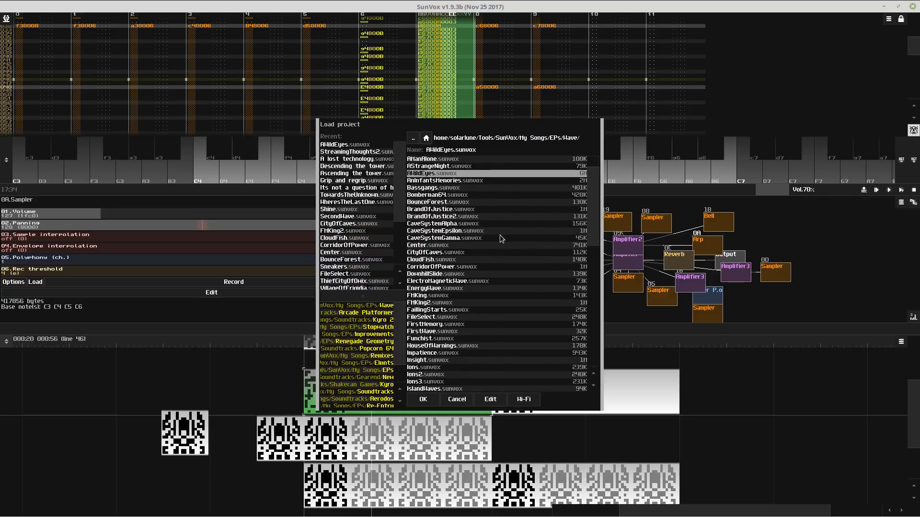
{"action": "scroll", "coordinate": [488, 222], "scroll_direction": "down", "scroll_amount": 3}
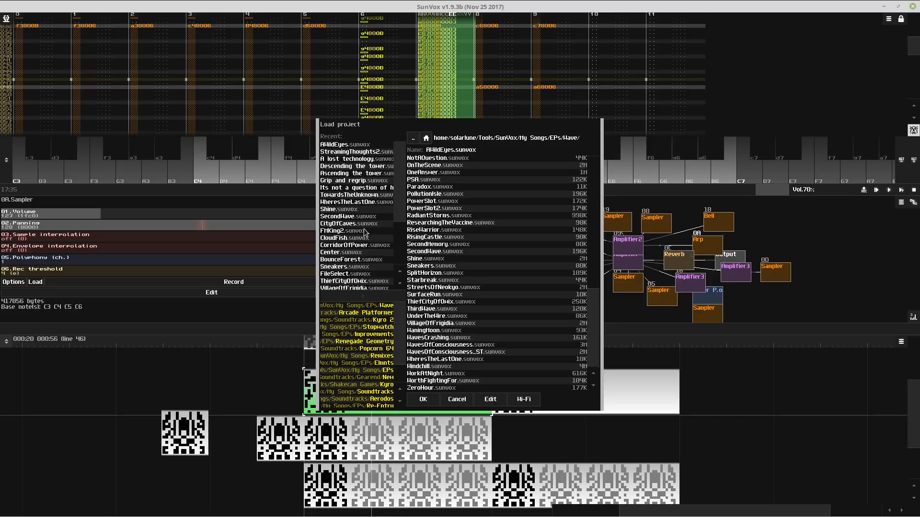
{"action": "key", "text": "a"}
{"action": "key", "text": "a"}
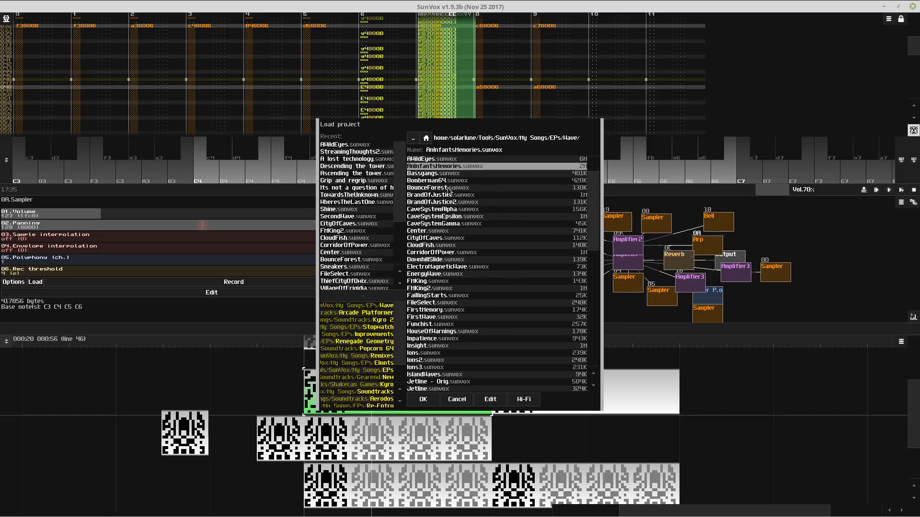
{"action": "key", "text": "a"}
{"action": "scroll", "coordinate": [467, 277], "scroll_direction": "down", "scroll_amount": 6}
{"action": "double_click", "coordinate": [467, 249]}
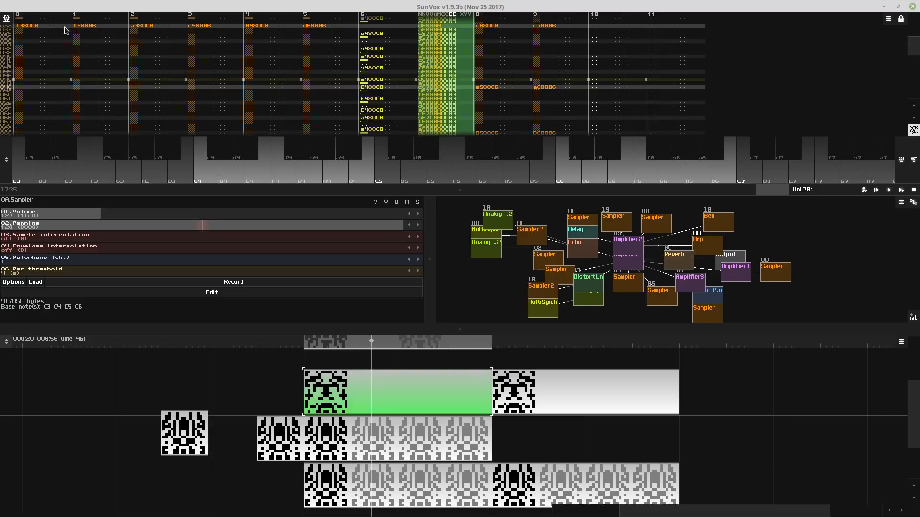
- Load the project VillageOfFrigidia.sunvox from the Wave folder
{"action": "left_click", "coordinate": [6, 19]}
{"action": "left_click", "coordinate": [19, 27]}
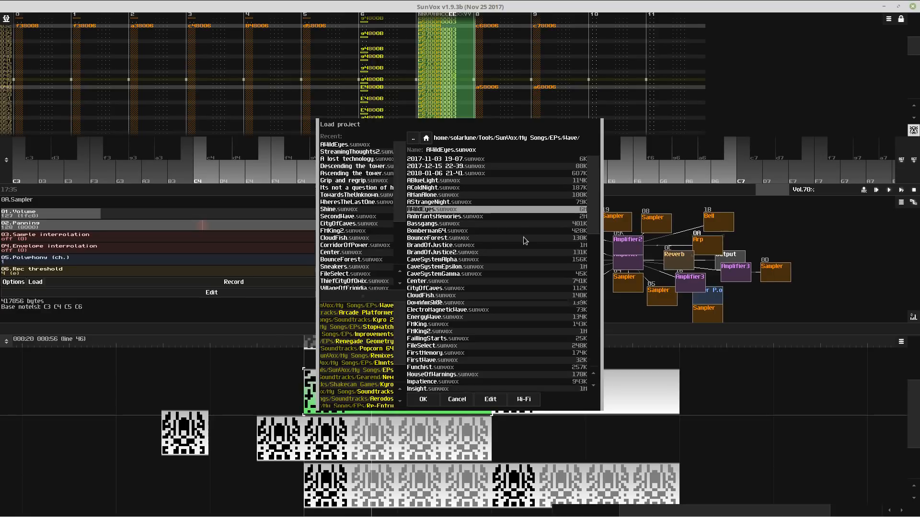
{"action": "left_click", "coordinate": [444, 188]}
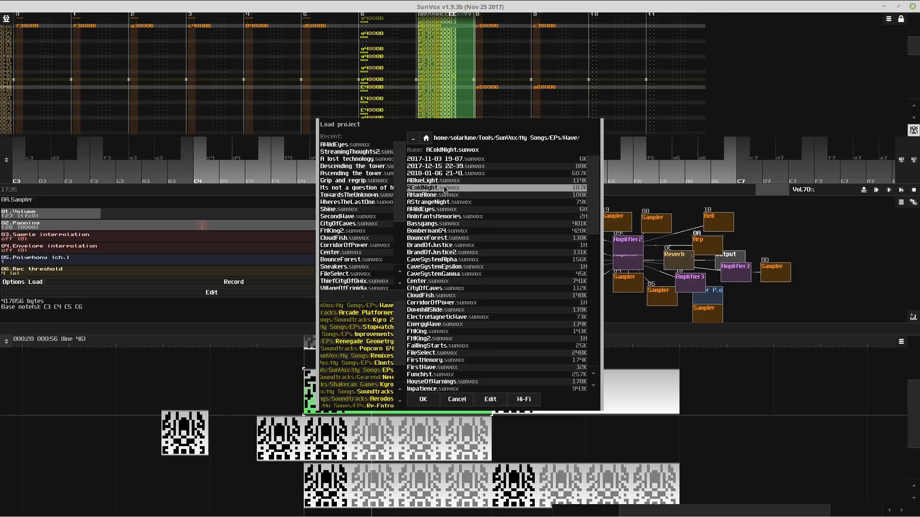
{"action": "scroll", "coordinate": [444, 188], "scroll_direction": "down", "scroll_amount": 3}
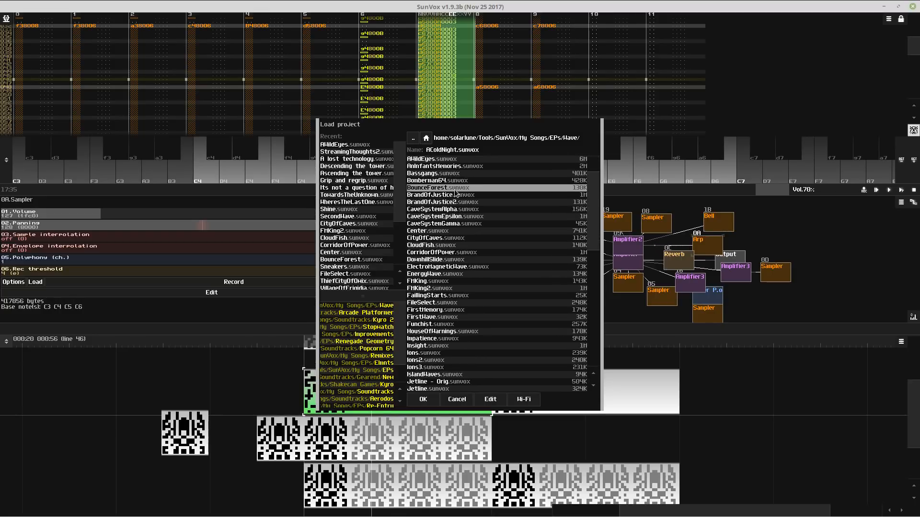
{"action": "left_click", "coordinate": [454, 202]}
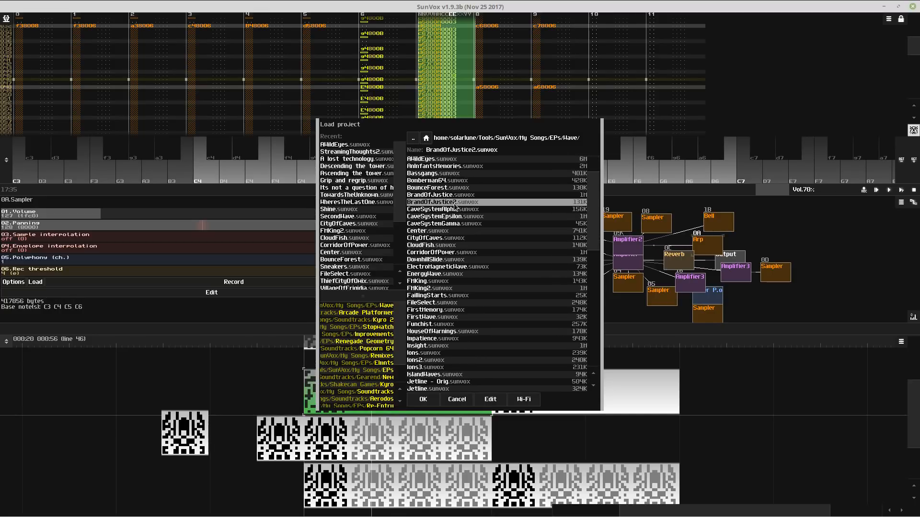
{"action": "scroll", "coordinate": [592, 228], "scroll_direction": "down", "scroll_amount": 9}
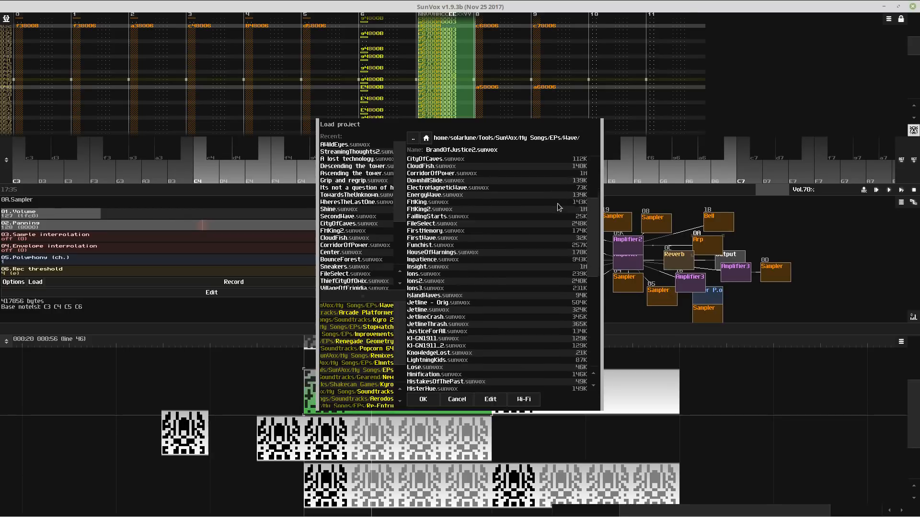
{"action": "left_click_drag", "start_coordinate": [592, 228], "coordinate": [594, 386]}
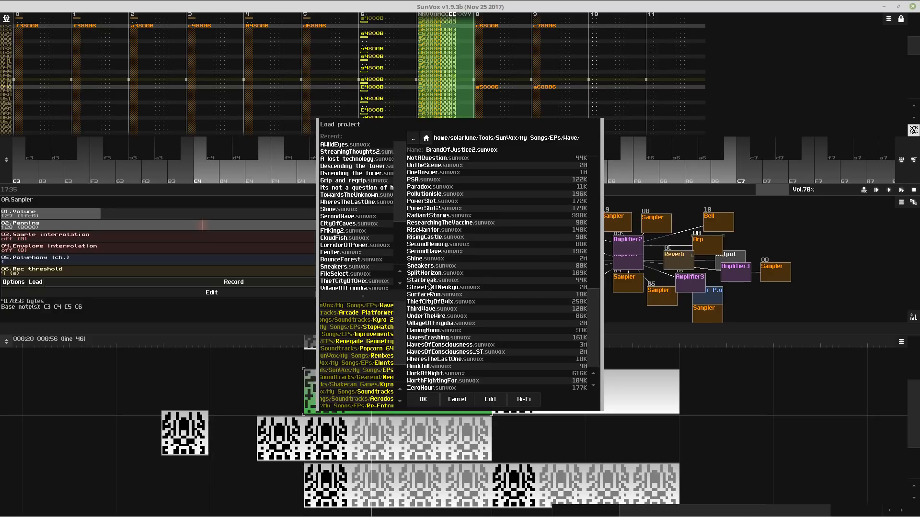
{"action": "left_click", "coordinate": [446, 317]}
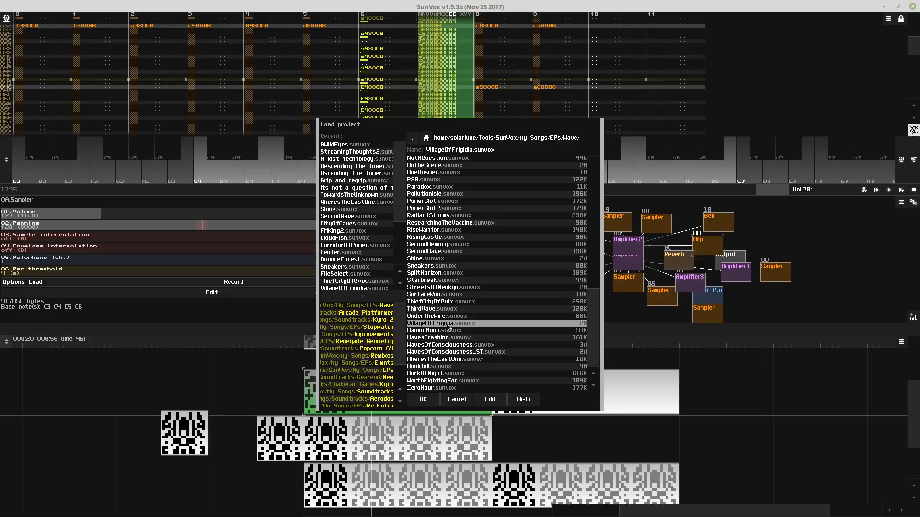
{"action": "left_click", "coordinate": [451, 337]}
{"action": "left_click", "coordinate": [452, 324]}
{"action": "left_click", "coordinate": [451, 330]}
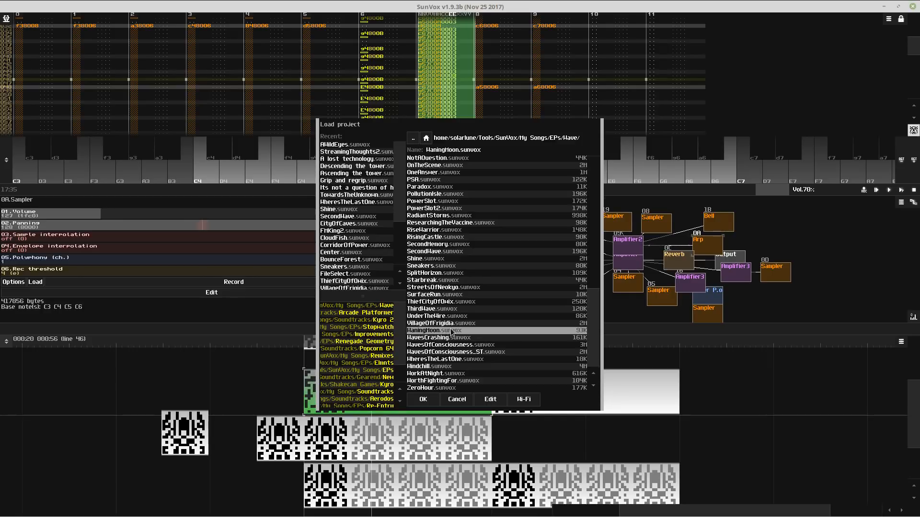
{"action": "left_click", "coordinate": [455, 324]}
{"action": "double_click", "coordinate": [451, 325]}
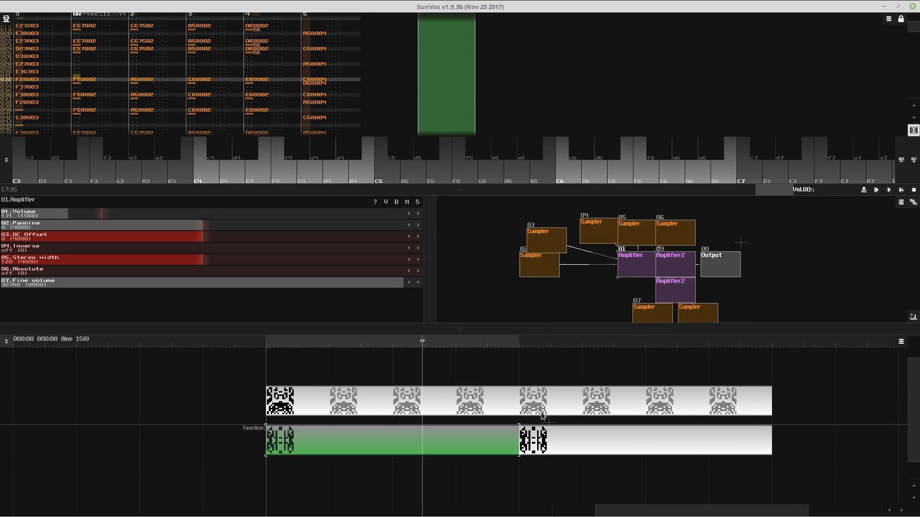
- Play the loaded song and examine the notes of the first and second patterns in the lower timeline row
{"action": "key", "text": "Return"}
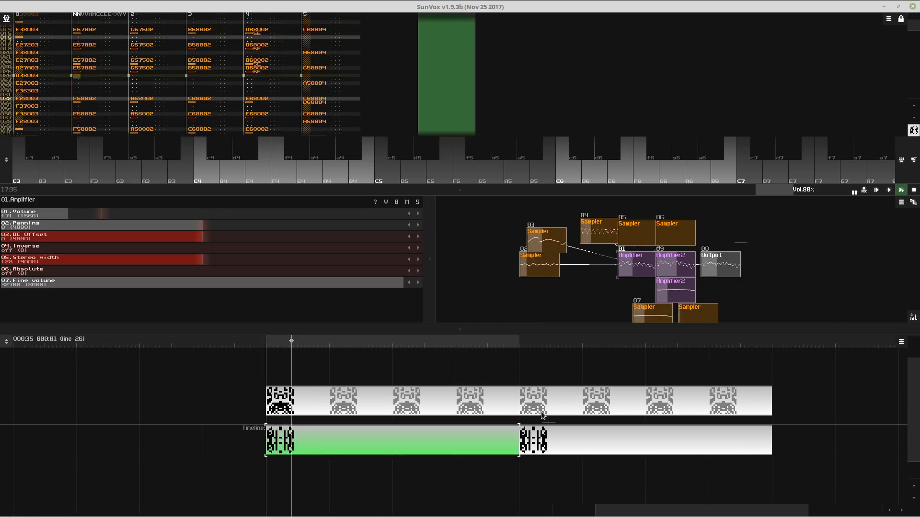
{"action": "left_click_drag", "start_coordinate": [530, 194], "coordinate": [530, 335]}
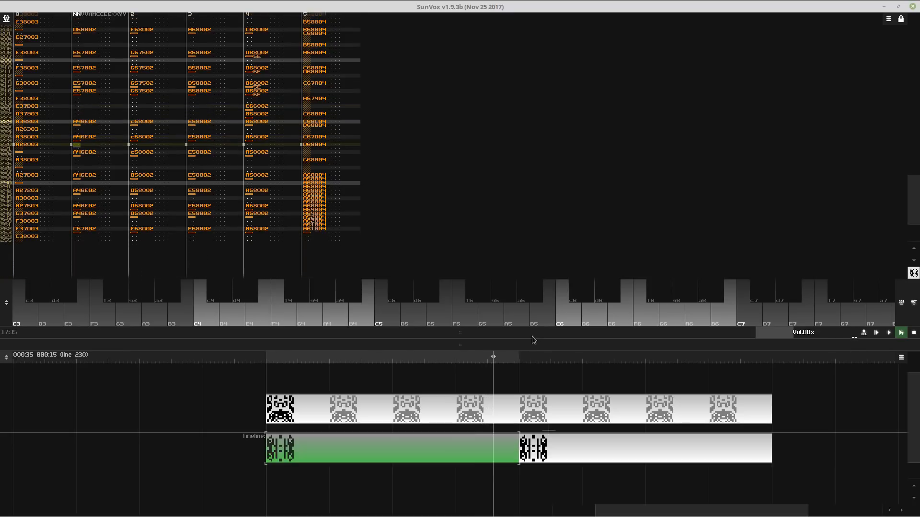
{"action": "left_click", "coordinate": [532, 457]}
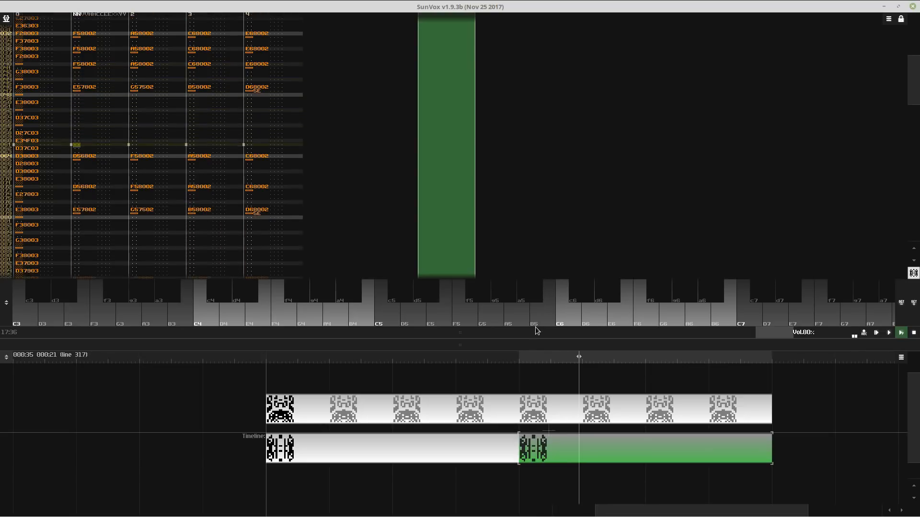
{"action": "left_click_drag", "start_coordinate": [533, 329], "coordinate": [517, 100]}
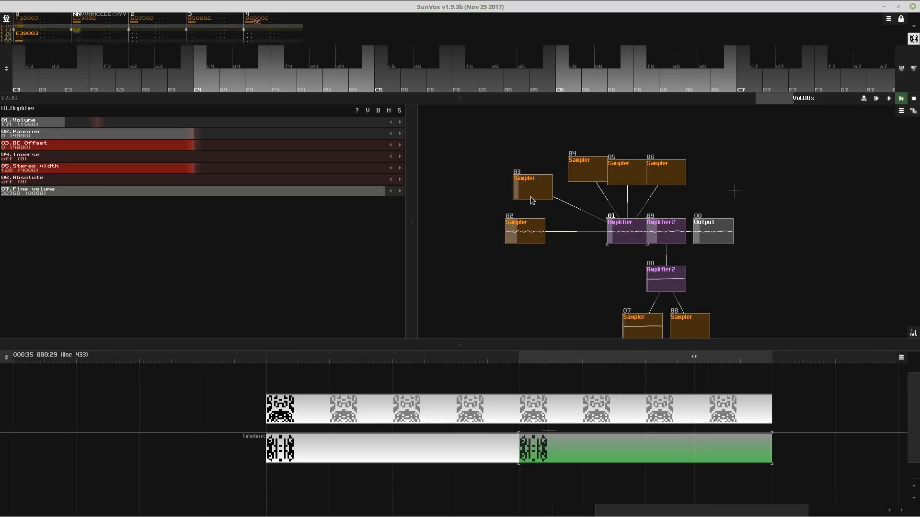
- Solo sampler 03 and play the first pattern to examine its part
{"action": "mouse_move", "coordinate": [582, 173]}
{"action": "left_mouse_down"}
{"action": "mouse_move", "coordinate": [532, 145]}
{"action": "mouse_move", "coordinate": [567, 176]}
{"action": "mouse_move", "coordinate": [577, 171]}
{"action": "left_mouse_up"}
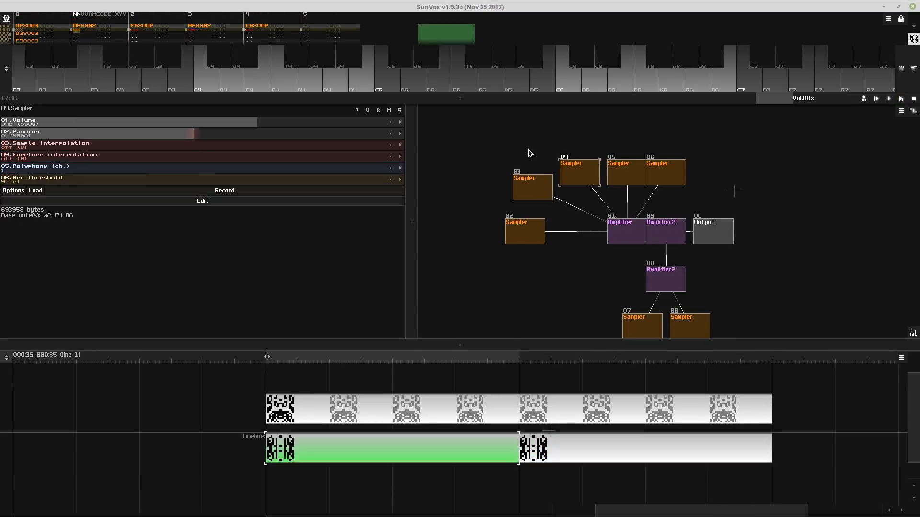
{"action": "left_click", "coordinate": [522, 189]}
{"action": "left_click", "coordinate": [399, 111]}
{"action": "key", "text": "space"}
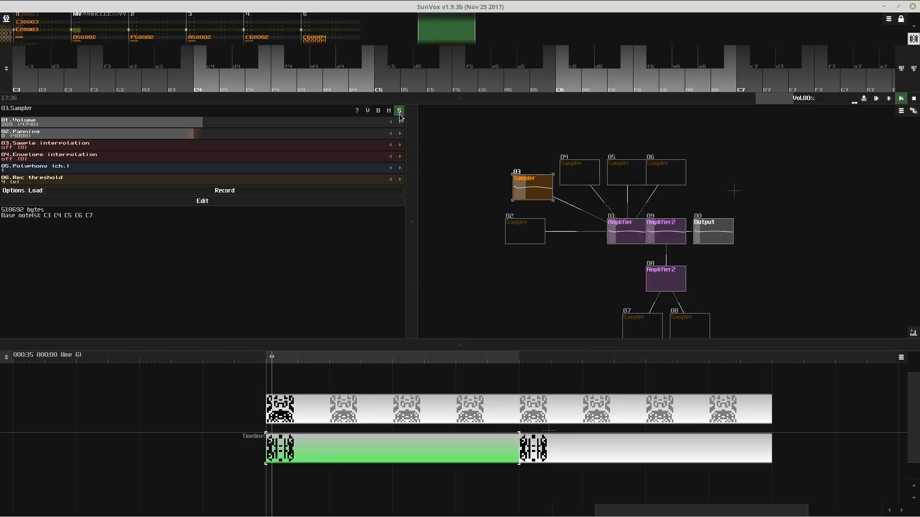
{"action": "left_click_drag", "start_coordinate": [407, 157], "coordinate": [415, 287]}
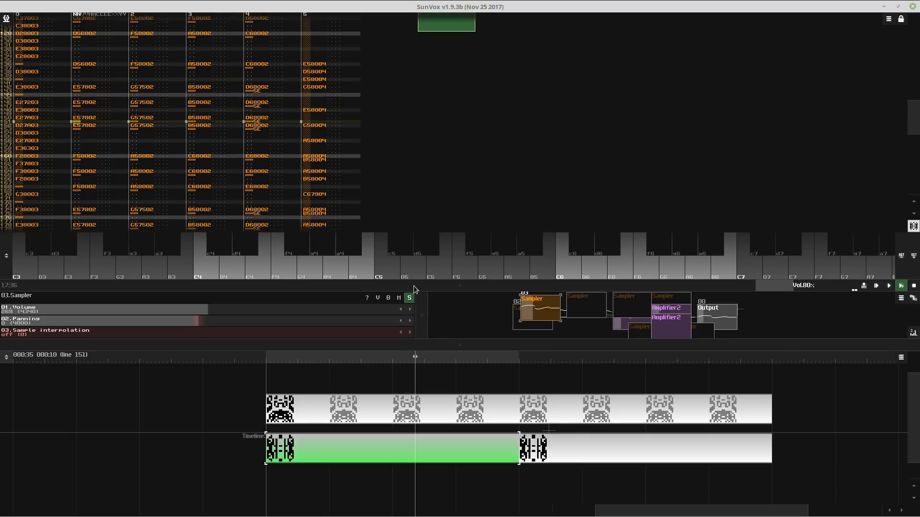
- Solo sampler 04 alongside sampler 03 to listen to both parts, and clear the solos
{"action": "left_click_drag", "start_coordinate": [444, 287], "coordinate": [447, 136]}
{"action": "right_click", "coordinate": [457, 180]}
{"action": "left_click", "coordinate": [437, 142]}
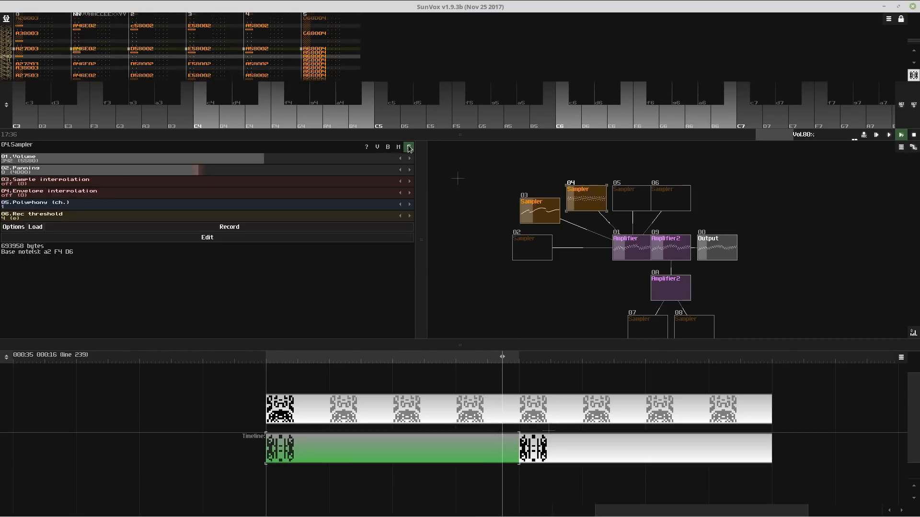
{"action": "right_click", "coordinate": [508, 175]}
{"action": "left_click", "coordinate": [530, 241]}
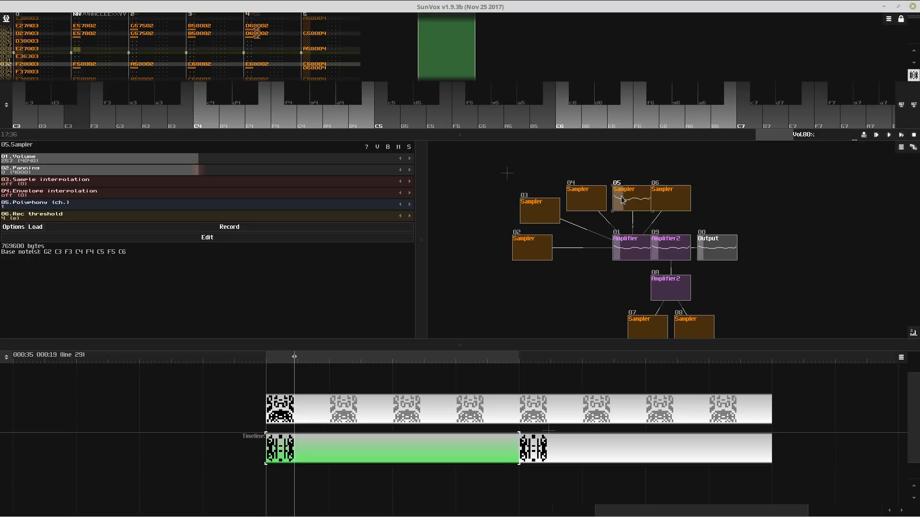
- Restart and stop the first lower-row pattern, and audition sampler 05 by playing a short series of notes on it
{"action": "key", "text": "F9"}
{"action": "key", "text": "F8"}
{"action": "key", "text": "F9"}
{"action": "key", "text": "F8"}
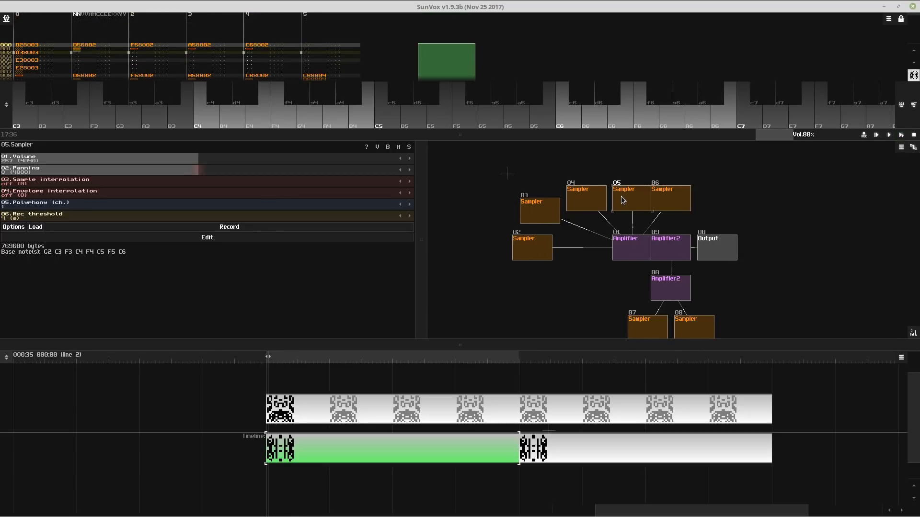
{"action": "key", "text": "x"}
{"action": "key", "text": "v"}
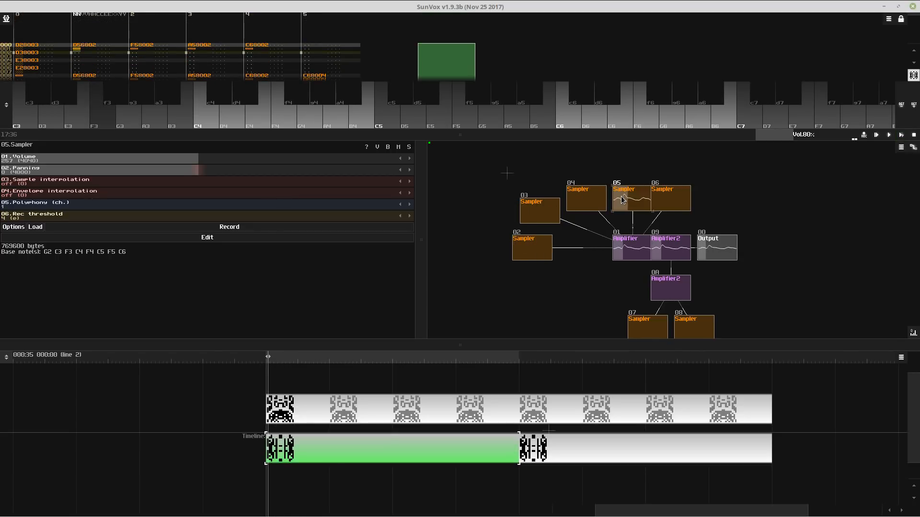
{"action": "key", "text": "n"}
{"action": "key", "text": "x"}
{"action": "key", "text": "v"}
{"action": "key", "text": "n"}
{"action": "key", "text": "comma"}
{"action": "key", "text": "comma"}
{"action": "key", "text": "n"}
{"action": "key", "text": "v"}
{"action": "key", "text": "x"}
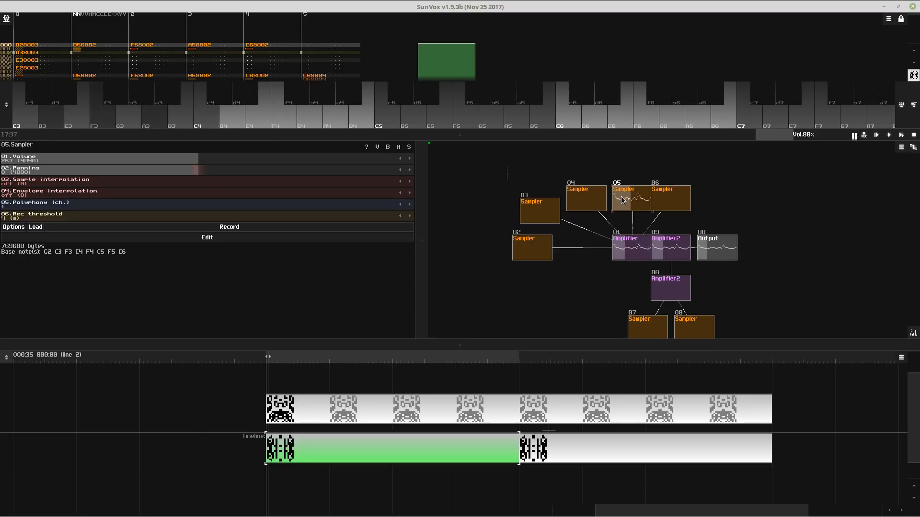
{"action": "key", "text": "x"}
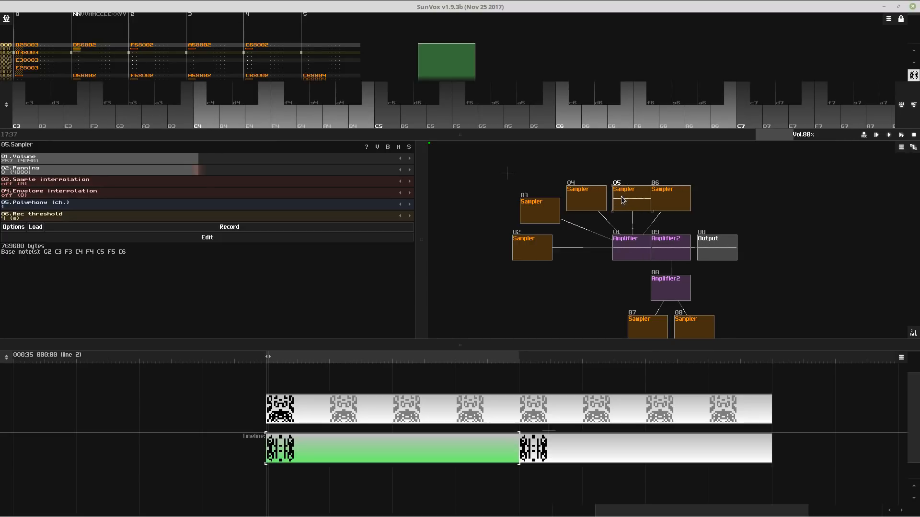
{"action": "key", "text": "x"}
- Play the song, enlarge the pattern editor, and compare the notes of the first and second lower-row patterns
{"action": "key", "text": "space"}
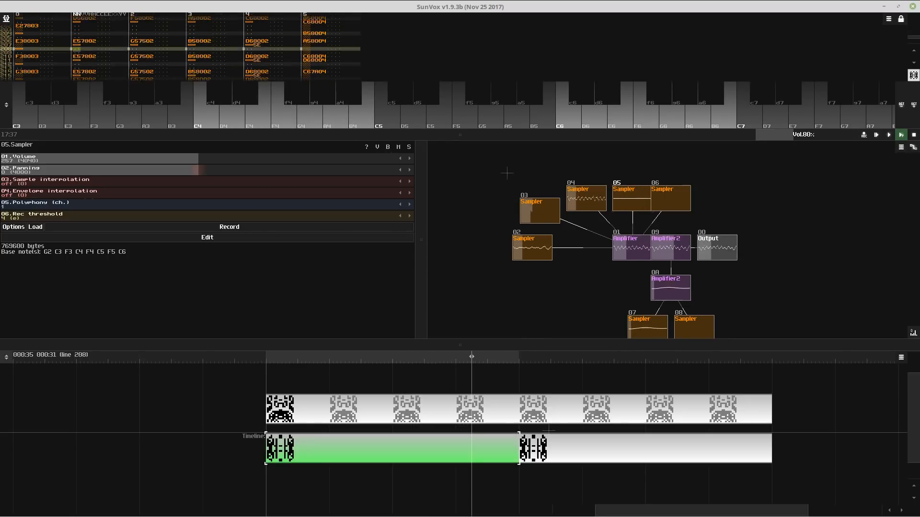
{"action": "mouse_move", "coordinate": [710, 9]}
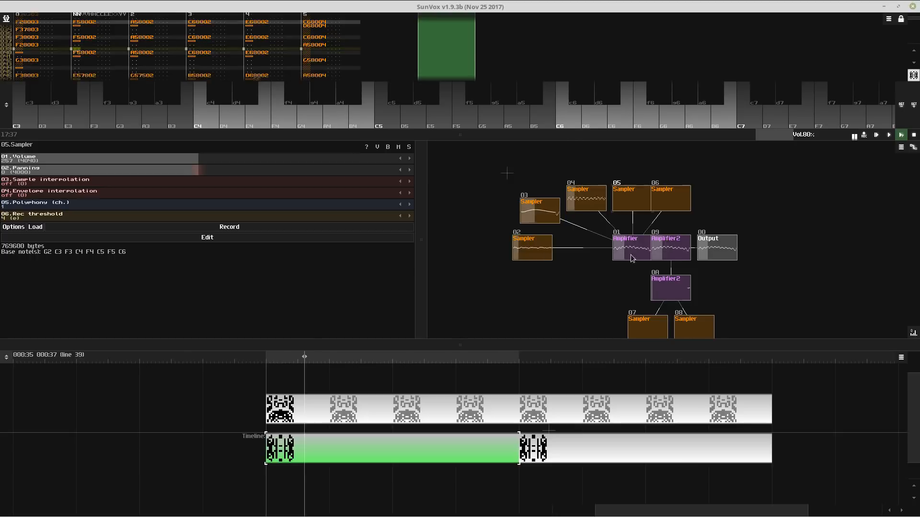
{"action": "left_click", "coordinate": [640, 447]}
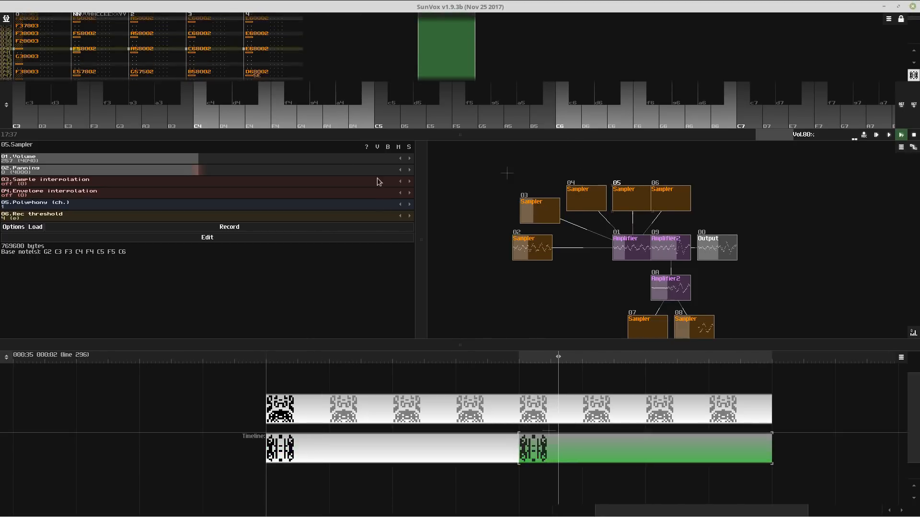
{"action": "left_click_drag", "start_coordinate": [378, 134], "coordinate": [396, 372]}
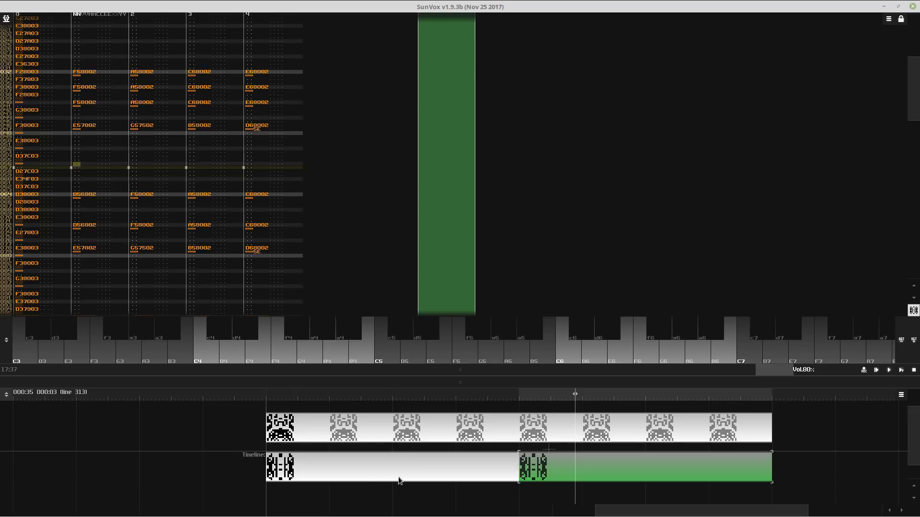
{"action": "left_click", "coordinate": [383, 467]}
{"action": "scroll", "coordinate": [332, 447], "scroll_direction": "down", "scroll_amount": 2}
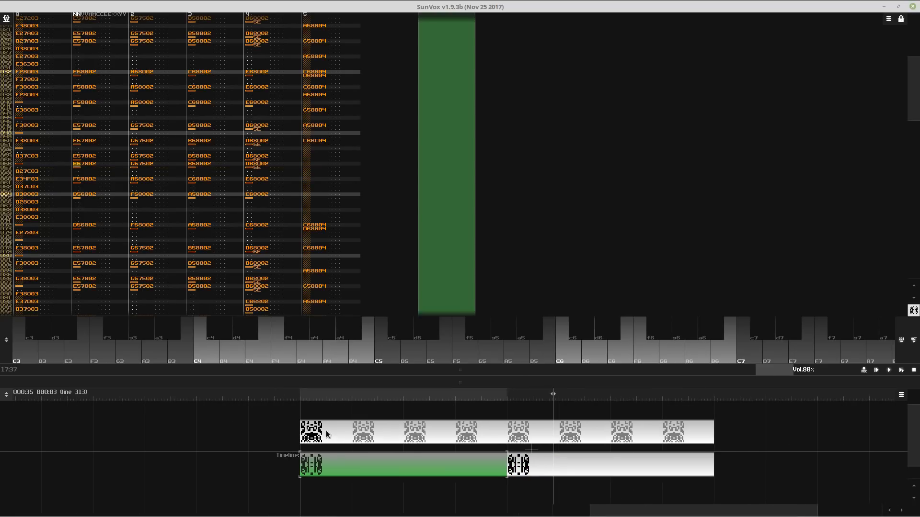
{"action": "left_click", "coordinate": [530, 469]}
{"action": "left_click", "coordinate": [501, 472]}
{"action": "scroll", "coordinate": [670, 450], "scroll_direction": "down", "scroll_amount": 2}
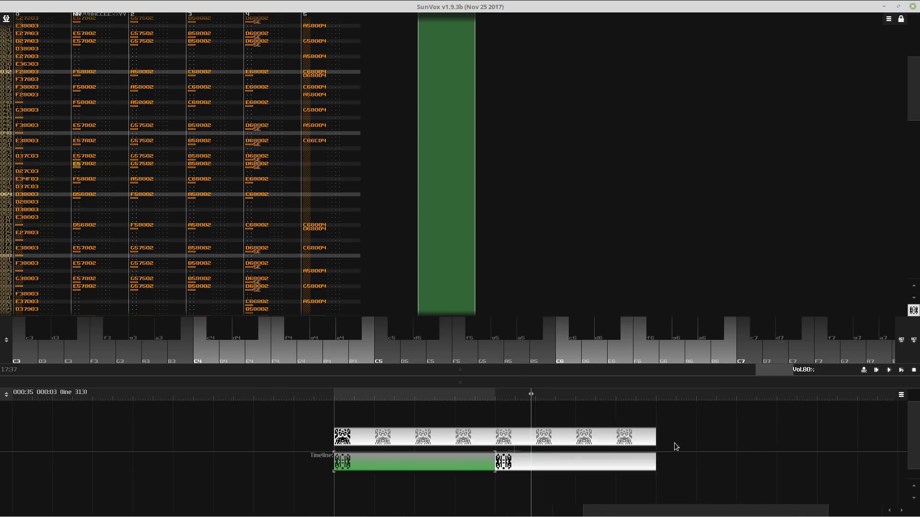
{"action": "left_click_drag", "start_coordinate": [664, 427], "coordinate": [179, 483]}
{"action": "mouse_move", "coordinate": [555, 438]}
{"action": "left_mouse_down"}
{"action": "mouse_move", "coordinate": [154, 516]}
{"action": "mouse_move", "coordinate": [206, 515]}
{"action": "left_mouse_up"}
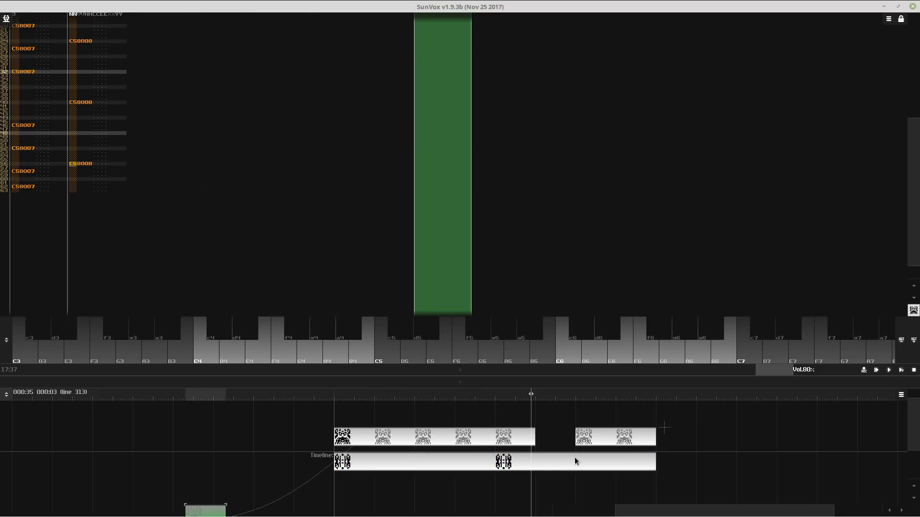
{"action": "key", "text": "ctrl+z"}
- Move all existing patterns to before the timeline start, and create an empty pattern in the lower row exactly at the start
{"action": "mouse_move", "coordinate": [695, 409]}
{"action": "left_mouse_down"}
{"action": "mouse_move", "coordinate": [333, 488]}
{"action": "mouse_move", "coordinate": [137, 464]}
{"action": "mouse_move", "coordinate": [151, 470]}
{"action": "left_mouse_up"}
{"action": "double_click", "coordinate": [404, 445]}
{"action": "left_click_drag", "start_coordinate": [405, 448], "coordinate": [341, 462]}
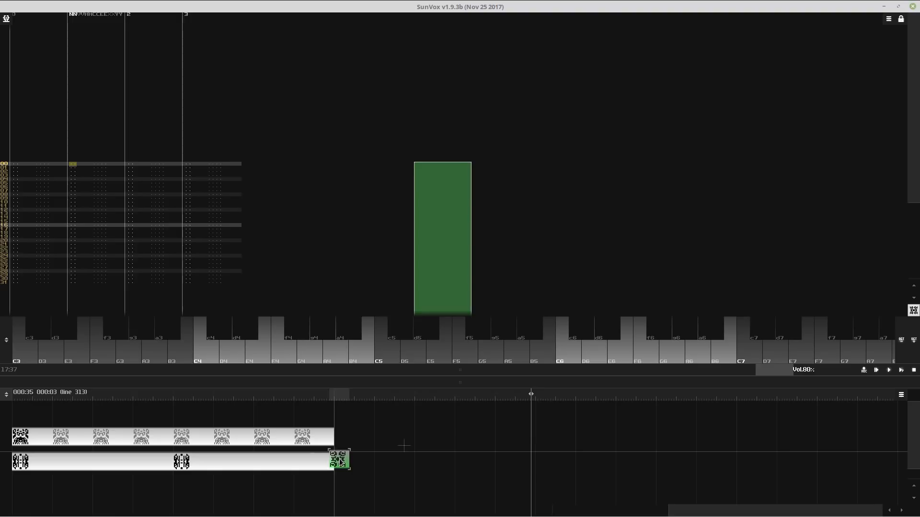
{"action": "key", "text": "ctrl+z"}
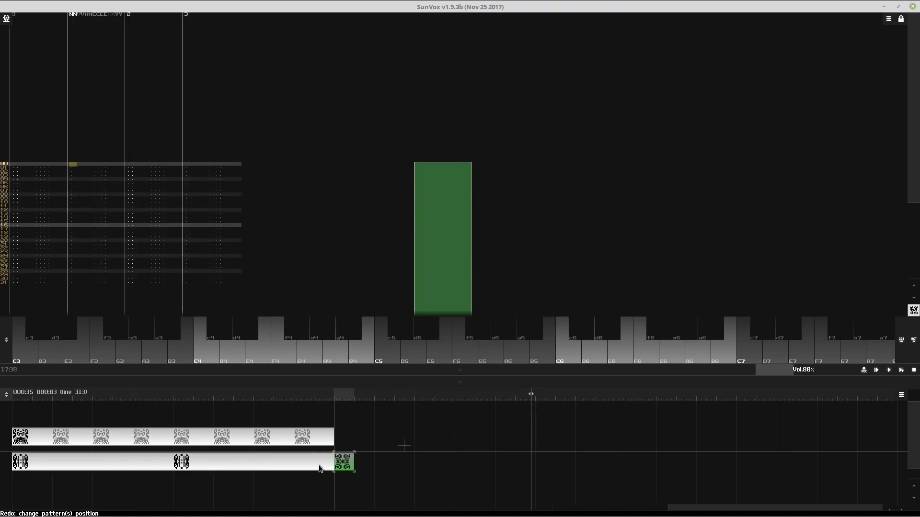
- Bring the first lower-row pattern into the editor, reduce the pattern editor to reveal the modules, and select sampler 02
{"action": "left_click", "coordinate": [117, 461]}
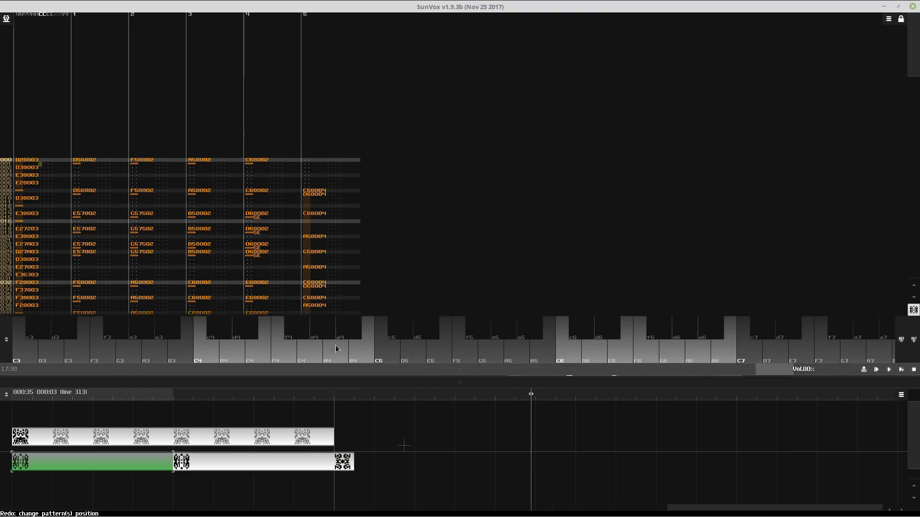
{"action": "left_click_drag", "start_coordinate": [336, 370], "coordinate": [542, 270]}
{"action": "left_click", "coordinate": [552, 222]}
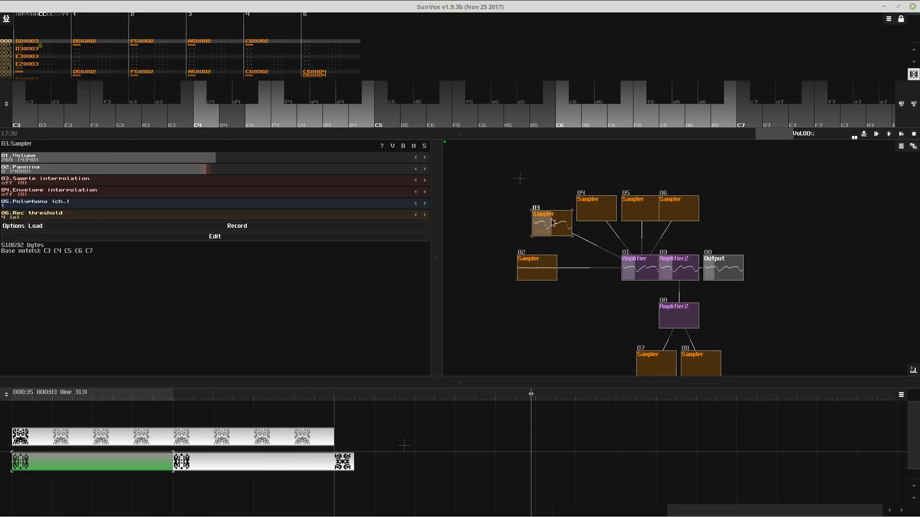
{"action": "left_click", "coordinate": [539, 275]}
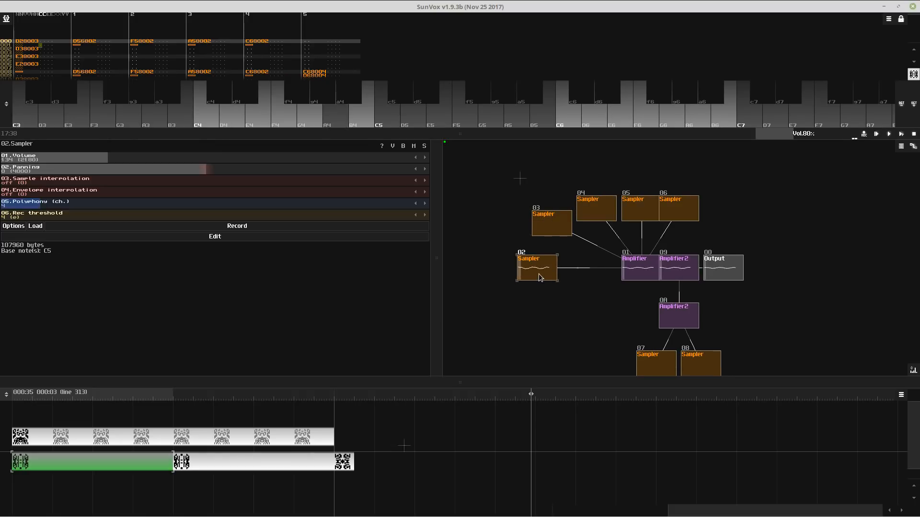
- Improvise chords and melodic phrases on sampler 02 across neighbouring octaves to find ideas for a new part
{"action": "key", "text": "n"}
{"action": "key", "text": "n"}
{"action": "key", "text": "e"}
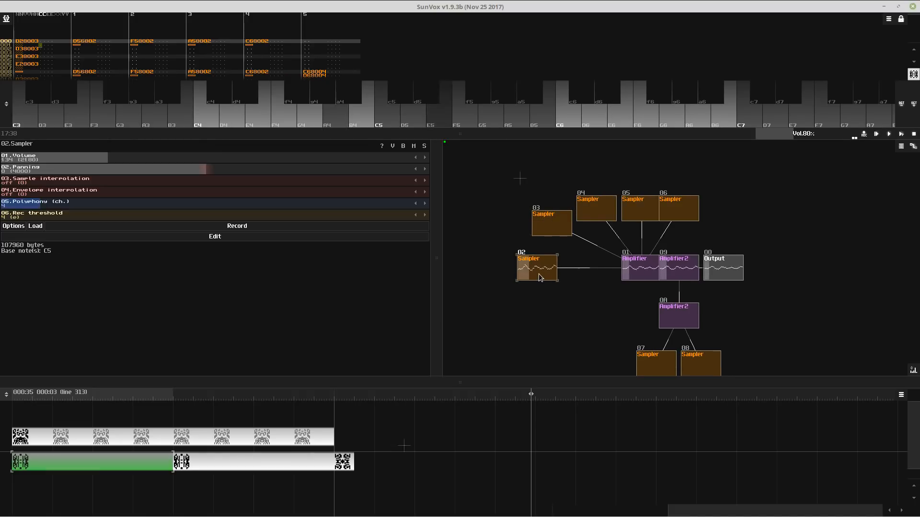
{"action": "key", "text": "t"}
{"action": "key", "text": "e"}
{"action": "key", "text": "m"}
{"action": "key", "text": "e"}
{"action": "key", "text": "m"}
{"action": "key", "text": "t"}
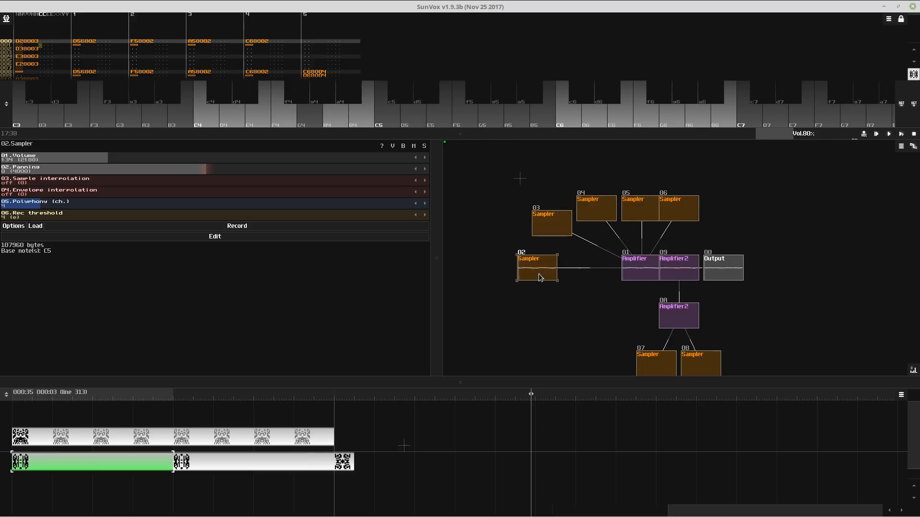
{"action": "key", "text": "w"}
{"action": "key", "text": "e"}
{"action": "key", "text": "w"}
{"action": "key", "text": "b"}
{"action": "key", "text": "n"}
{"action": "key", "text": "e"}
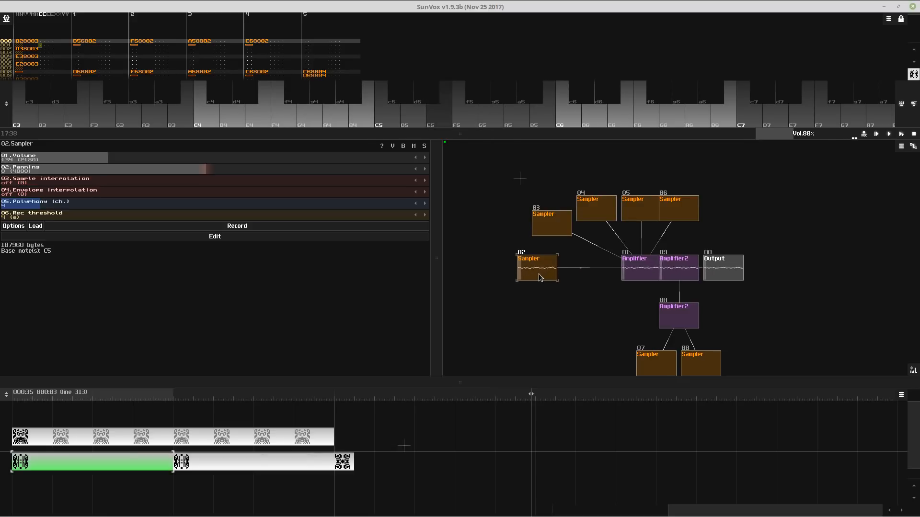
{"action": "key", "text": "w"}
{"action": "key", "text": "n"}
{"action": "key", "text": "m"}
{"action": "key", "text": "e"}
{"action": "key", "text": "m"}
{"action": "key", "text": "t"}
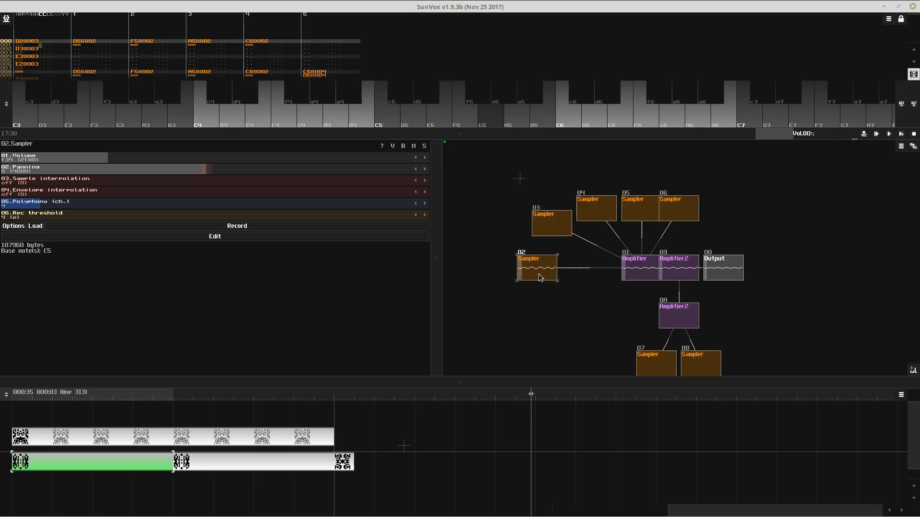
{"action": "key", "text": "b"}
{"action": "key", "text": "e"}
{"action": "key", "text": "q"}
{"action": "key", "text": "n"}
{"action": "key", "text": "w"}
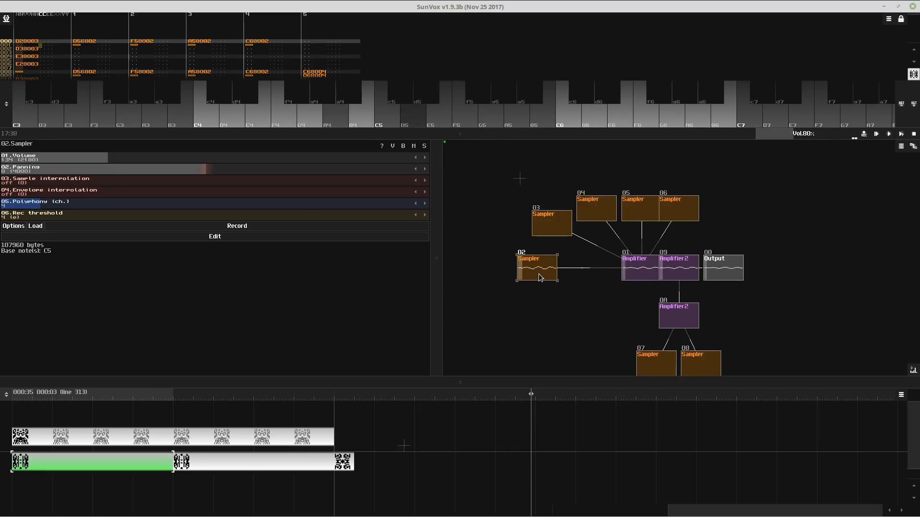
{"action": "key", "text": "r"}
{"action": "key", "text": "n"}
{"action": "key", "text": "e"}
{"action": "key", "text": "w"}
{"action": "key", "text": "n"}
{"action": "key", "text": "e"}
{"action": "key", "text": "m"}
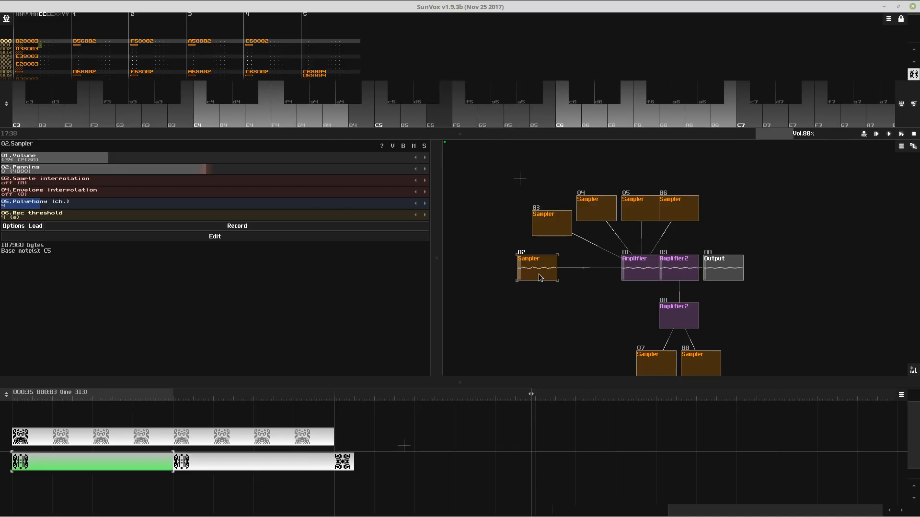
{"action": "key", "text": "t"}
{"action": "key", "text": "m"}
{"action": "key", "text": "q"}
{"action": "key", "text": "e"}
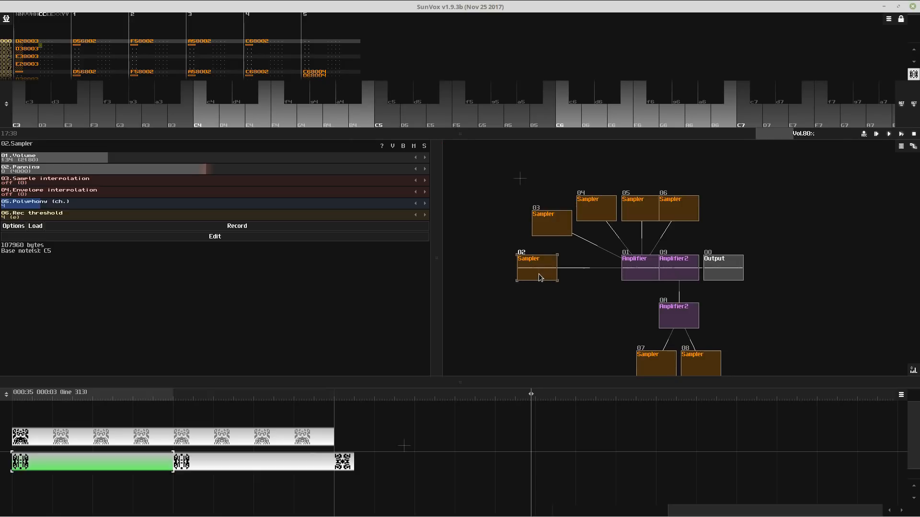
{"action": "key", "text": "m"}
{"action": "key", "text": "n"}
{"action": "key", "text": "w"}
{"action": "key", "text": "e"}
{"action": "key", "text": "n"}
{"action": "key", "text": "e"}
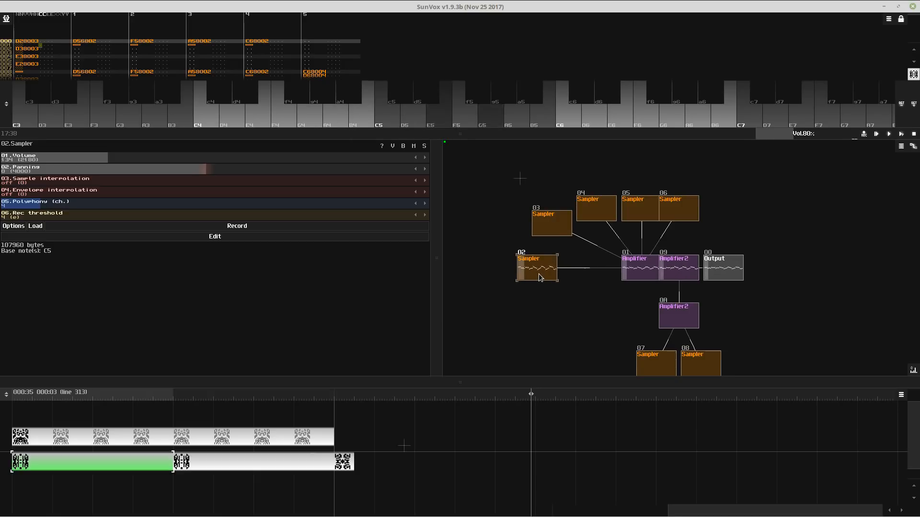
{"action": "key", "text": "m"}
{"action": "key", "text": "w"}
{"action": "key", "text": "b"}
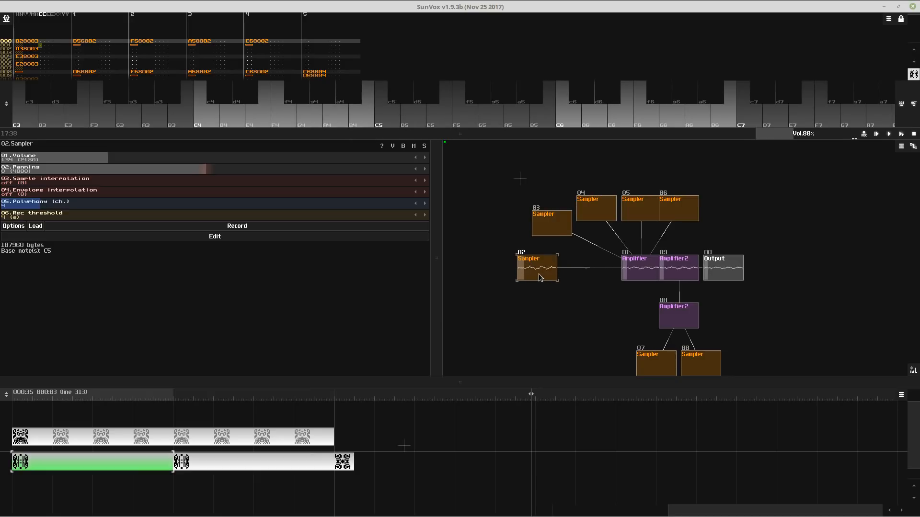
{"action": "key", "text": "m"}
{"action": "key", "text": "w"}
{"action": "key", "text": "b"}
{"action": "key", "text": "n"}
{"action": "key", "text": "w"}
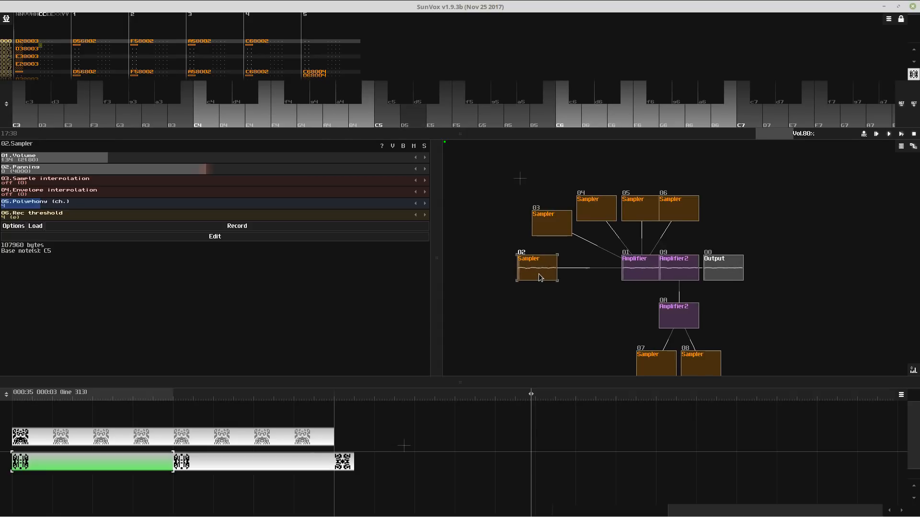
{"action": "key", "text": "n"}
{"action": "key", "text": "w"}
{"action": "key", "text": "e"}
{"action": "key", "text": "n"}
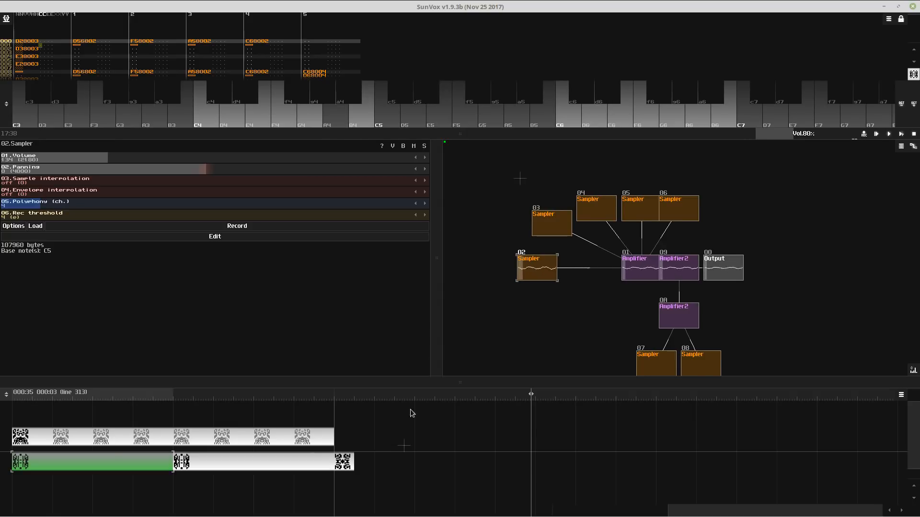
{"action": "key", "text": "w"}
{"action": "key", "text": "n"}
{"action": "key", "text": "w"}
{"action": "key", "text": "m"}
{"action": "key", "text": "e"}
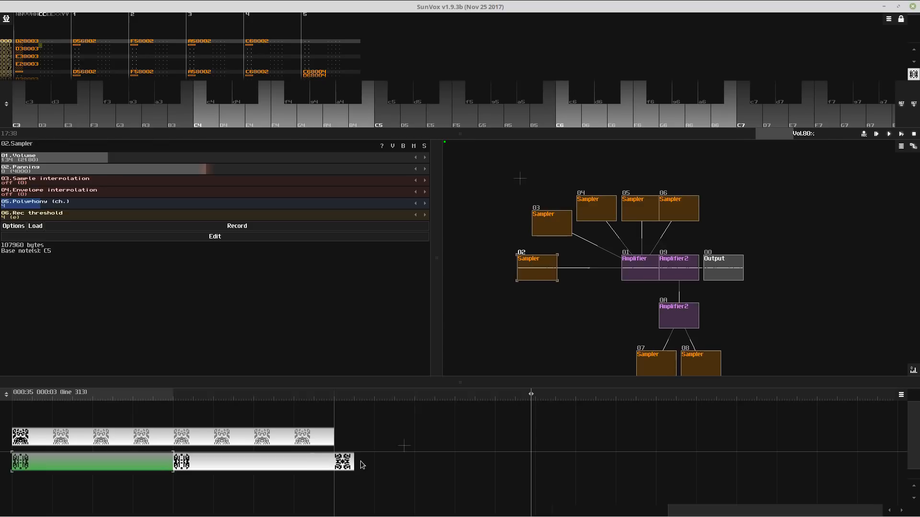
{"action": "key", "text": "e"}
{"action": "key", "text": "t"}
{"action": "key", "text": "e"}
{"action": "key", "text": "t"}
{"action": "key", "text": "v"}
{"action": "key", "text": "v"}
{"action": "key", "text": "q"}
{"action": "key", "text": "v"}
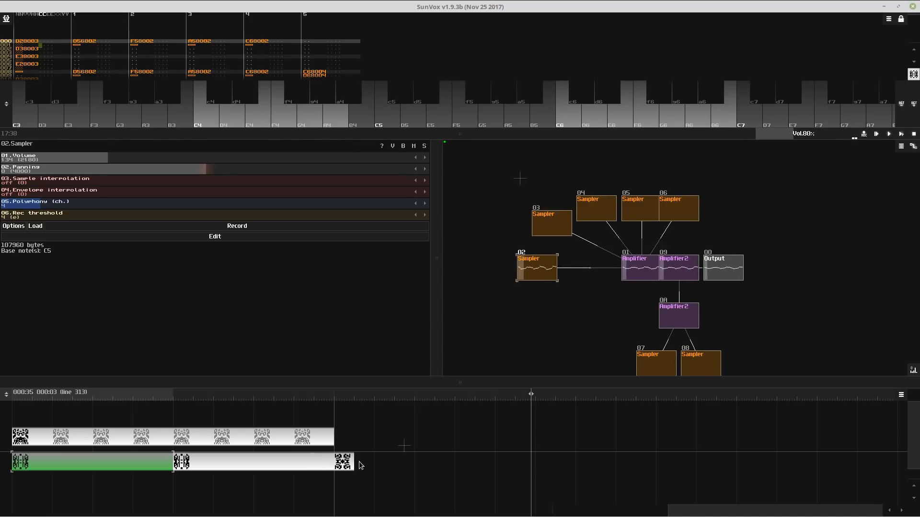
{"action": "key", "text": "m"}
{"action": "key", "text": "v"}
{"action": "key", "text": "b"}
{"action": "key", "text": "q"}
{"action": "key", "text": "b"}
{"action": "key", "text": "m"}
{"action": "key", "text": "q"}
{"action": "key", "text": "b"}
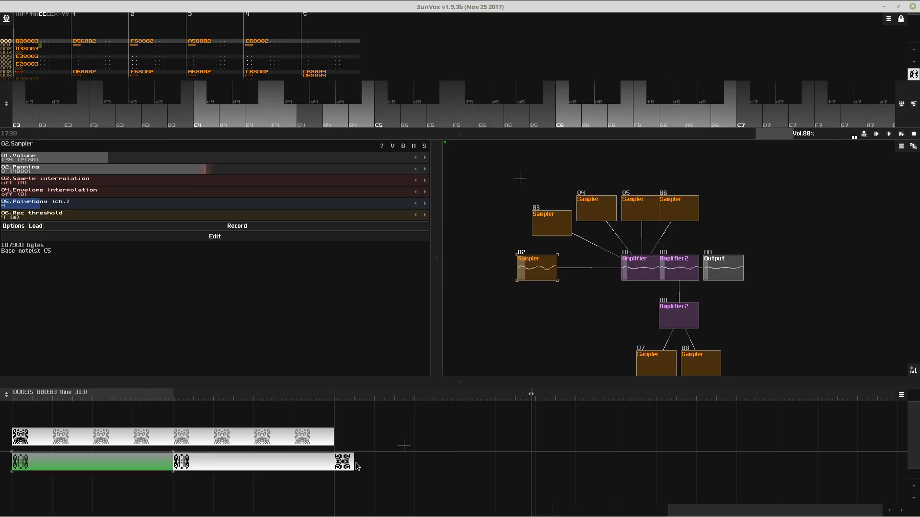
{"action": "key", "text": "m"}
{"action": "key", "text": "q"}
{"action": "key", "text": "b"}
{"action": "key", "text": "m"}
{"action": "key", "text": "n"}
{"action": "key", "text": "m"}
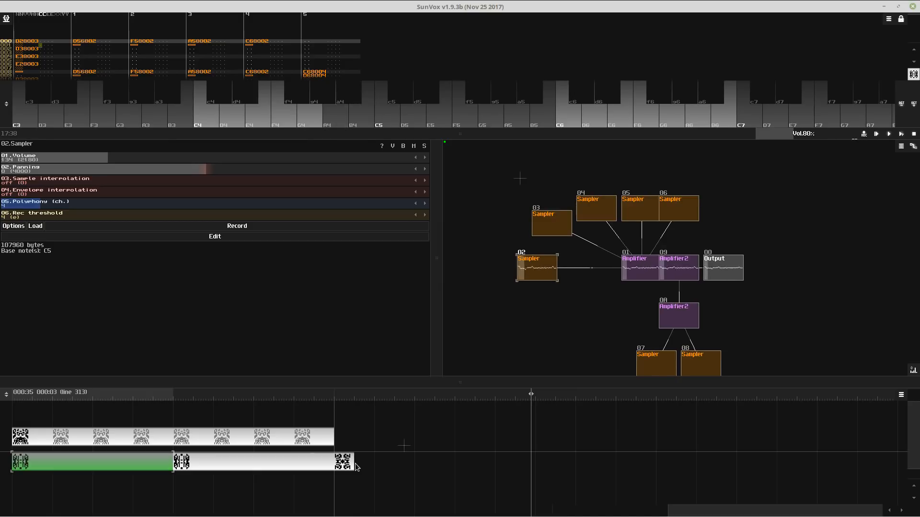
{"action": "key", "text": "n"}
{"action": "key", "text": "m"}
{"action": "key", "text": "q"}
{"action": "key", "text": "m"}
- Open the new empty pattern in the lower row for editing and rehearse the chord sequence on sampler 02
{"action": "scroll", "coordinate": [330, 464], "scroll_direction": "up", "scroll_amount": 1}
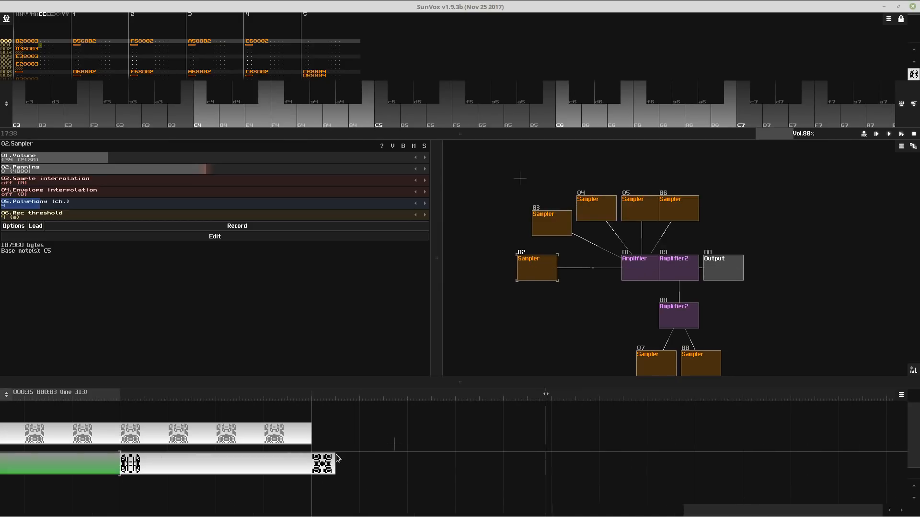
{"action": "left_click", "coordinate": [344, 463]}
{"action": "key", "text": "m"}
{"action": "key", "text": "q"}
{"action": "key", "text": "n"}
{"action": "key", "text": "m"}
{"action": "key", "text": "q"}
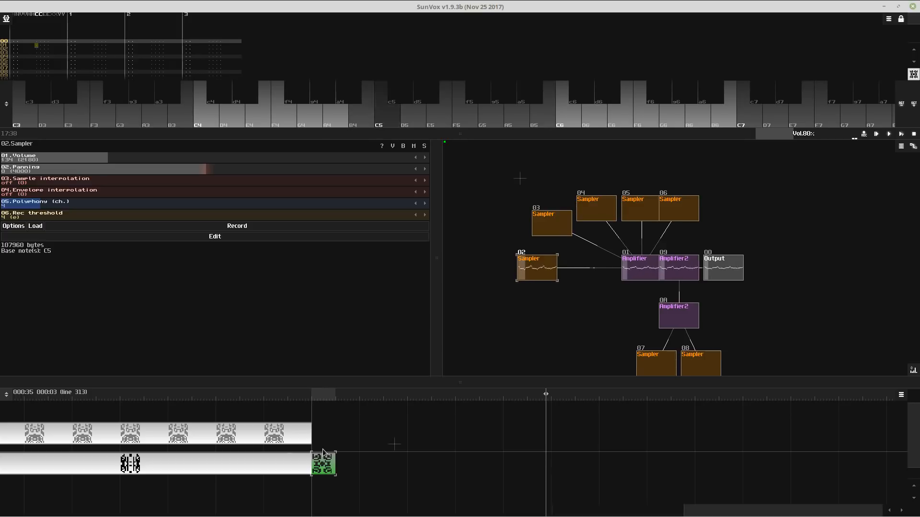
{"action": "key", "text": "n"}
{"action": "key", "text": "m"}
{"action": "key", "text": "w"}
{"action": "key", "text": "e"}
{"action": "key", "text": "m"}
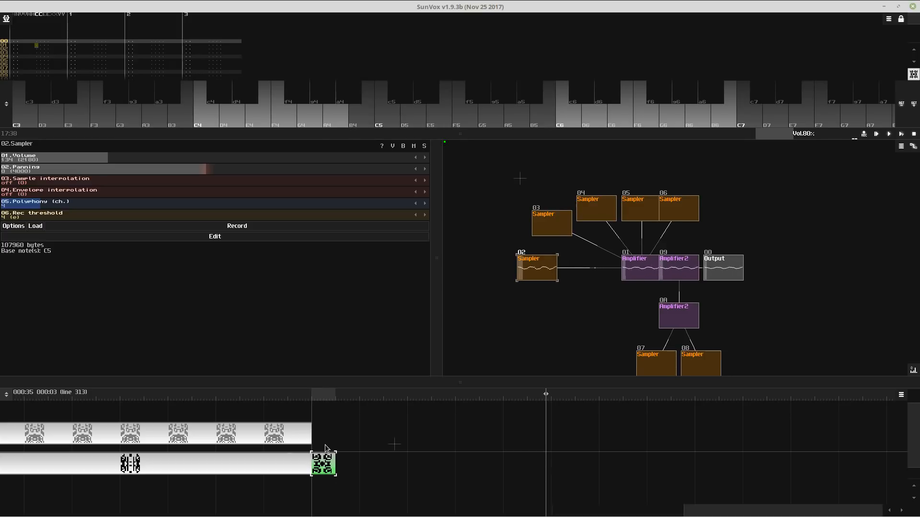
{"action": "key", "text": "e"}
{"action": "key", "text": "t"}
{"action": "key", "text": "m"}
{"action": "key", "text": "b"}
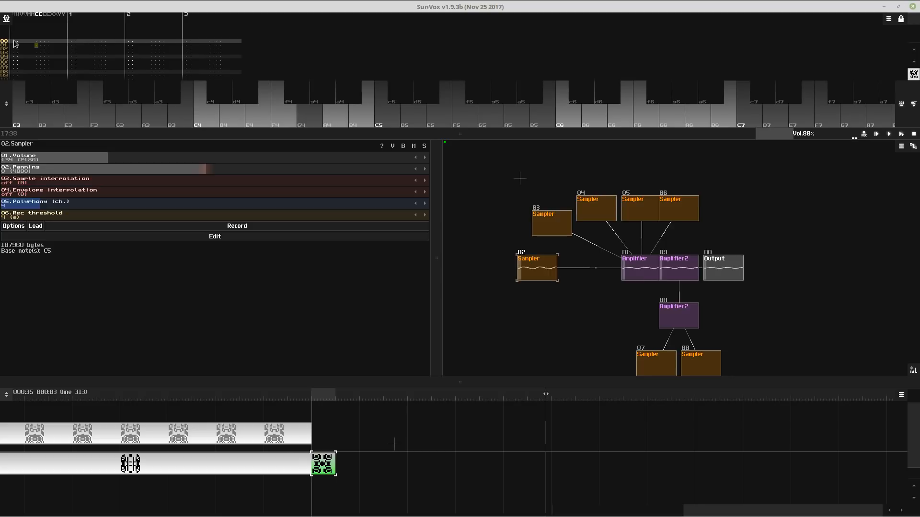
- Enlarge the pattern editor and enter A4, B4, C5 twice on track 1 with sampler 02, on every second line from line 0
{"action": "left_click", "coordinate": [20, 41]}
{"action": "left_click", "coordinate": [22, 39]}
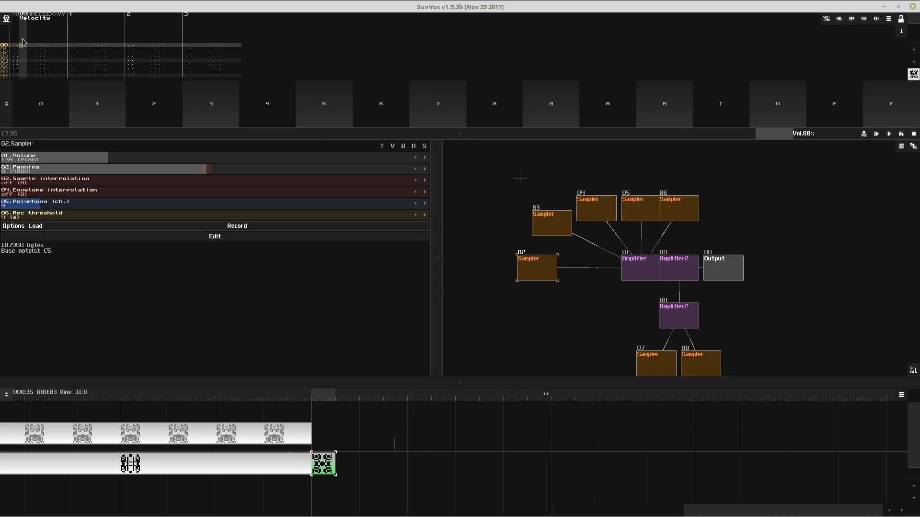
{"action": "left_click", "coordinate": [82, 36]}
{"action": "left_click_drag", "start_coordinate": [230, 136], "coordinate": [343, 310]}
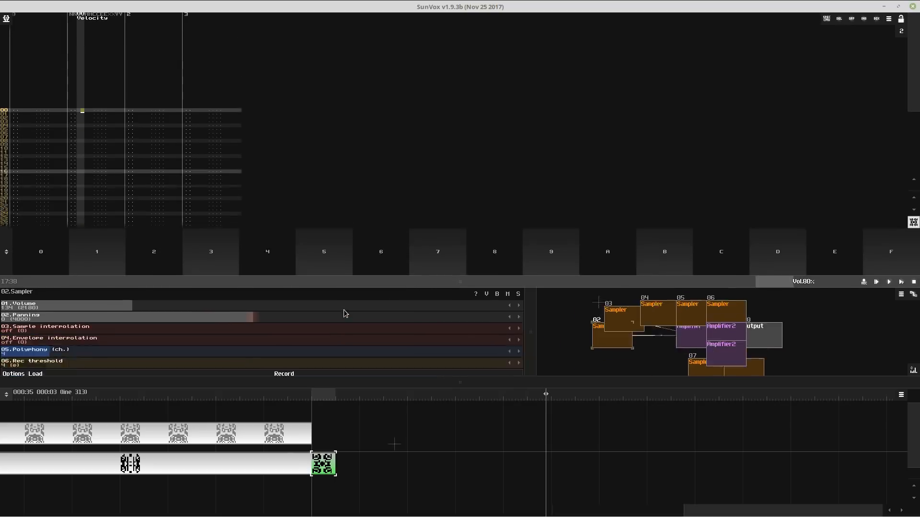
{"action": "key", "text": "n"}
{"action": "key", "text": "m"}
{"action": "key", "text": "comma"}
{"action": "key", "text": "n"}
{"action": "key", "text": "m"}
{"action": "key", "text": "comma"}
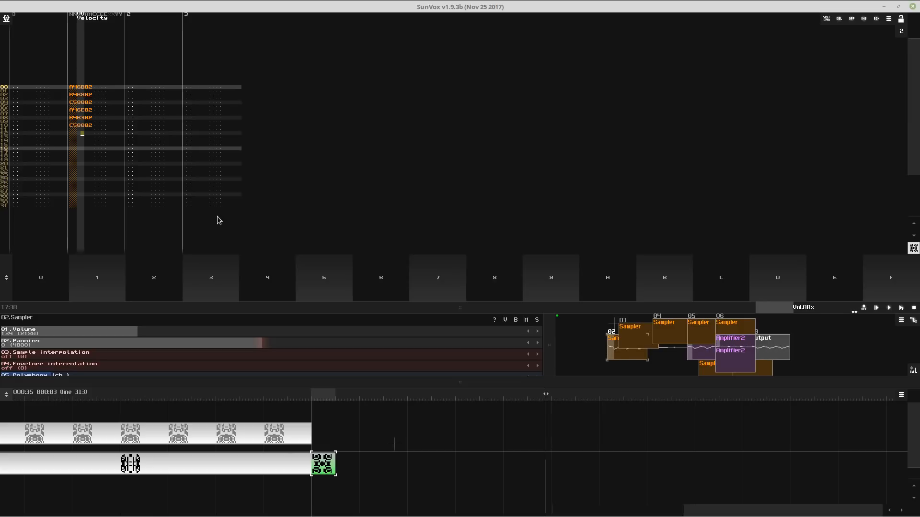
- Continue the track 1 arpeggio with A4, B4, B4, E5, G5, B4, E5, G5, B4 and E5, replacing the mistaken F5 with G5
{"action": "key", "text": "n"}
{"action": "key", "text": "m"}
{"action": "key", "text": "m"}
{"action": "key", "text": "e"}
{"action": "key", "text": "r"}
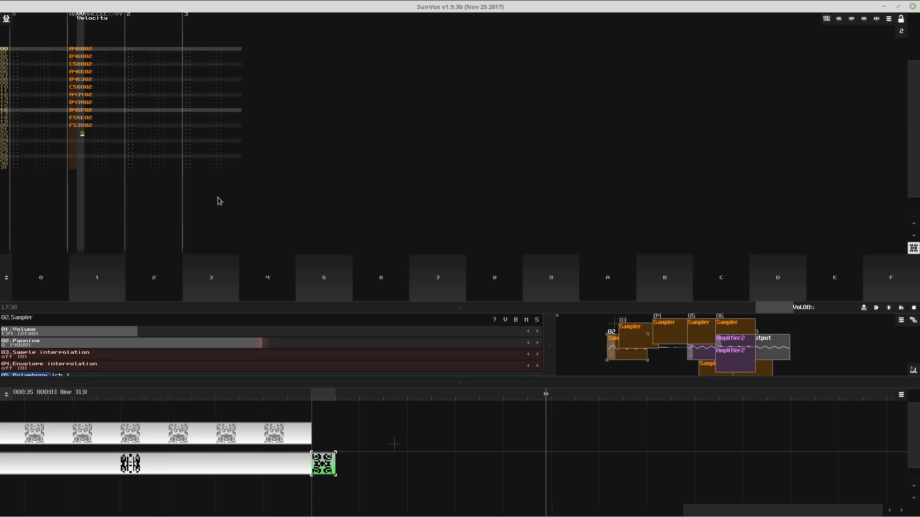
{"action": "left_click", "coordinate": [82, 123]}
{"action": "key", "text": "t"}
{"action": "key", "text": "m"}
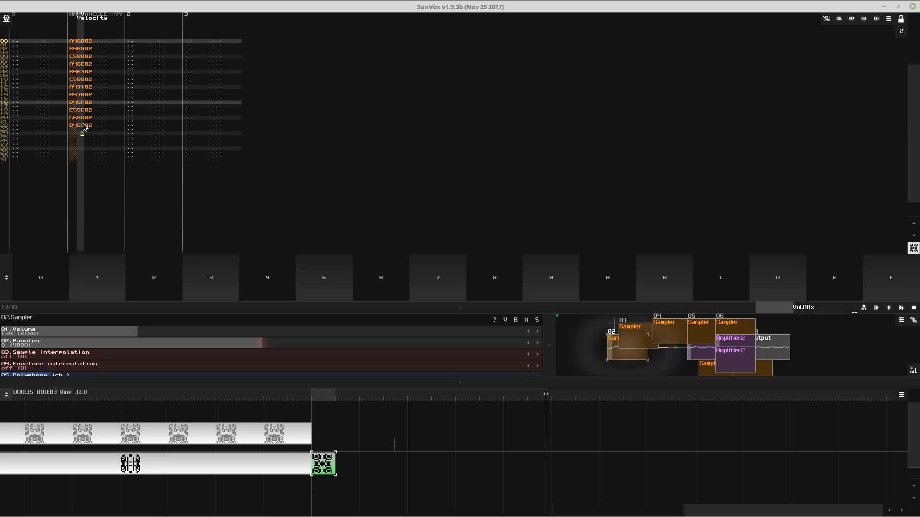
{"action": "key", "text": "e"}
{"action": "key", "text": "t"}
{"action": "key", "text": "m"}
{"action": "key", "text": "e"}
- Set the pattern length to 128 lines in the pattern properties
{"action": "right_click", "coordinate": [127, 144]}
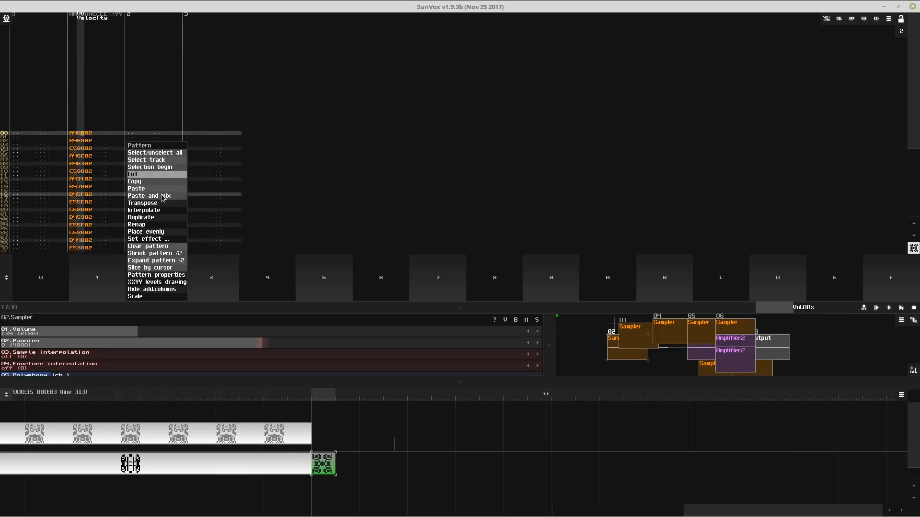
{"action": "left_click", "coordinate": [156, 275]}
{"action": "left_click", "coordinate": [428, 280]}
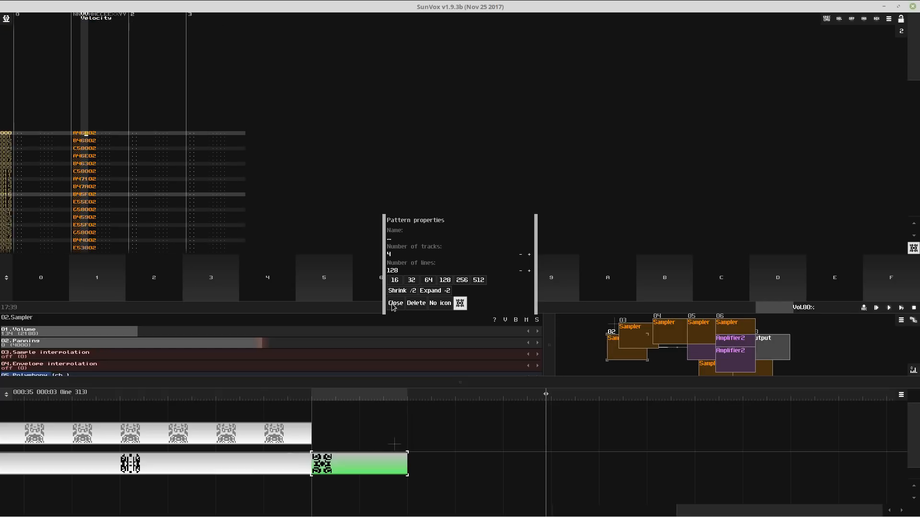
{"action": "left_click", "coordinate": [396, 303]}
- Extend the track 1 arpeggio from line 32 with F4, B4, C5 and from line 48 with G4, B4, C5, and play it
{"action": "left_click", "coordinate": [87, 180]}
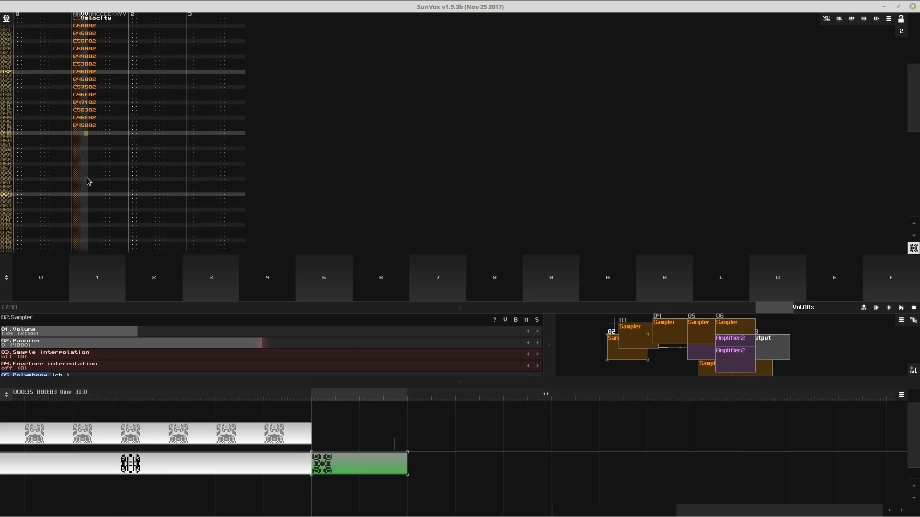
{"action": "scroll", "coordinate": [87, 73], "scroll_direction": "up", "scroll_amount": 3}
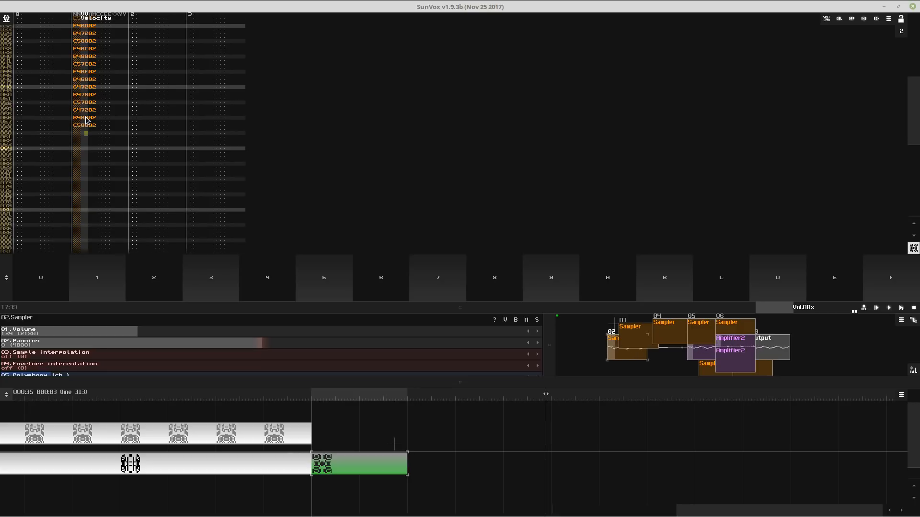
{"action": "key", "text": "space"}
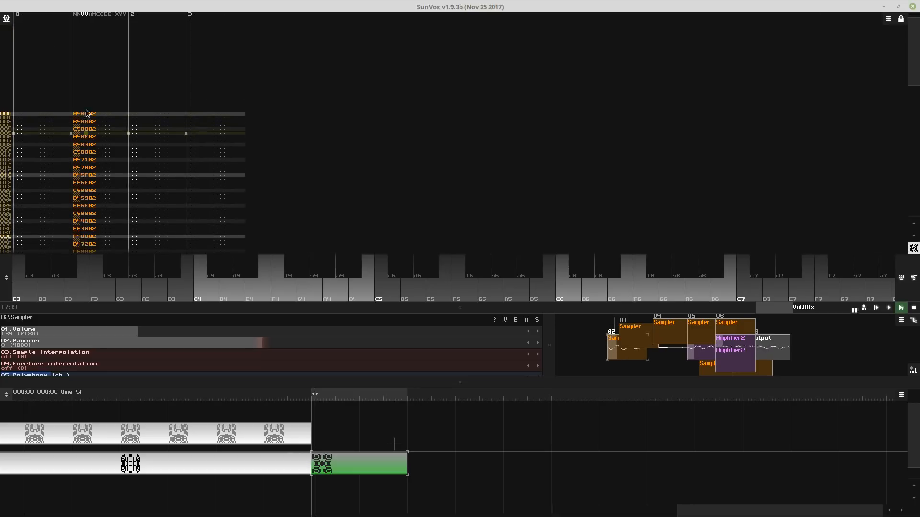
- Spread the track 1 arpeggio over all 128 lines, with A4, B4, C5 from line 0 and B4, E5, G5 from line 32
{"action": "left_click_drag", "start_coordinate": [84, 94], "coordinate": [93, 214]}
{"action": "key", "text": "ctrl+d"}
{"action": "double_click", "coordinate": [86, 46]}
{"action": "key", "text": "ctrl+a"}
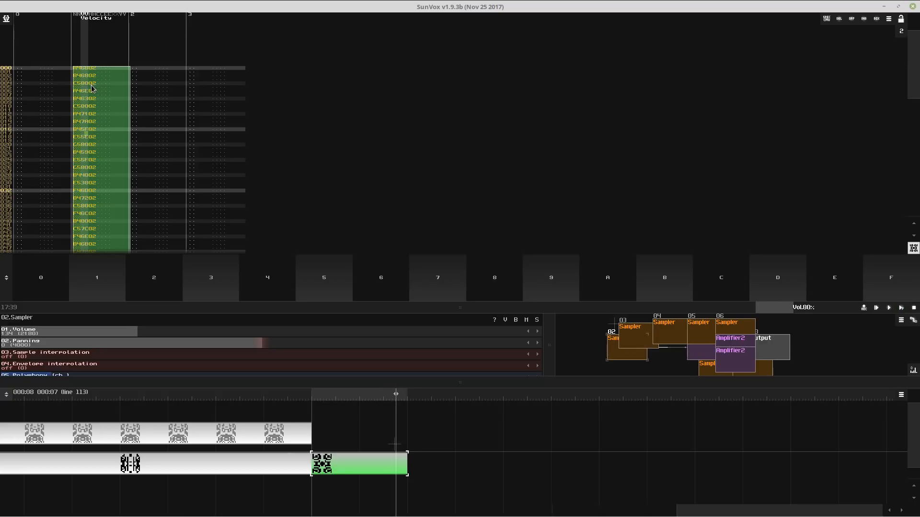
{"action": "left_click_drag", "start_coordinate": [84, 67], "coordinate": [84, 120]}
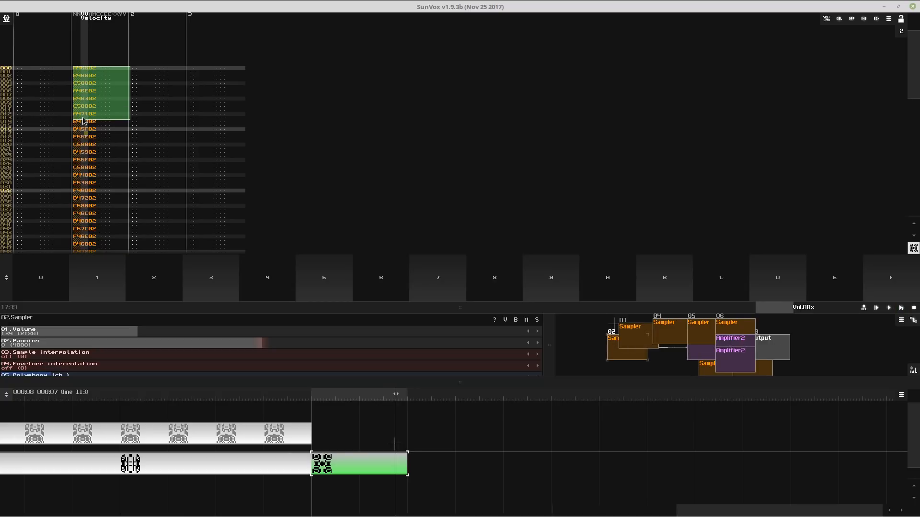
{"action": "left_click", "coordinate": [82, 64]}
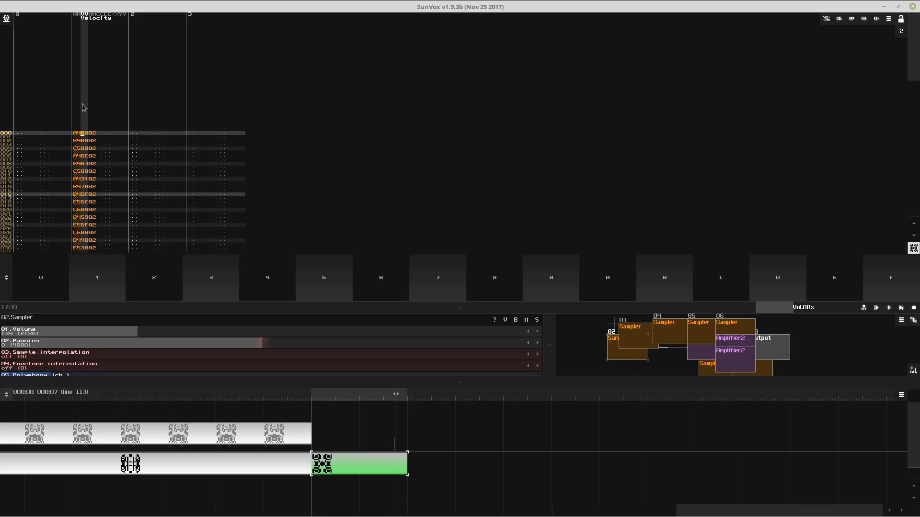
{"action": "key", "text": "space"}
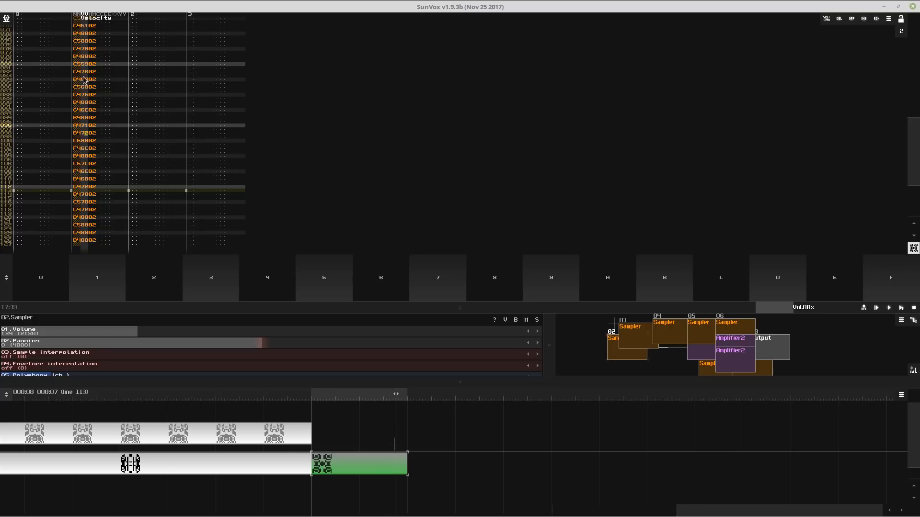
- Rewrite track 1 with F4, B4, C5 from line 64 and G4, B4, C5 from line 96, and play the pattern
{"action": "scroll", "coordinate": [84, 96], "scroll_direction": "up", "scroll_amount": 5}
{"action": "scroll", "coordinate": [84, 74], "scroll_direction": "up", "scroll_amount": 5}
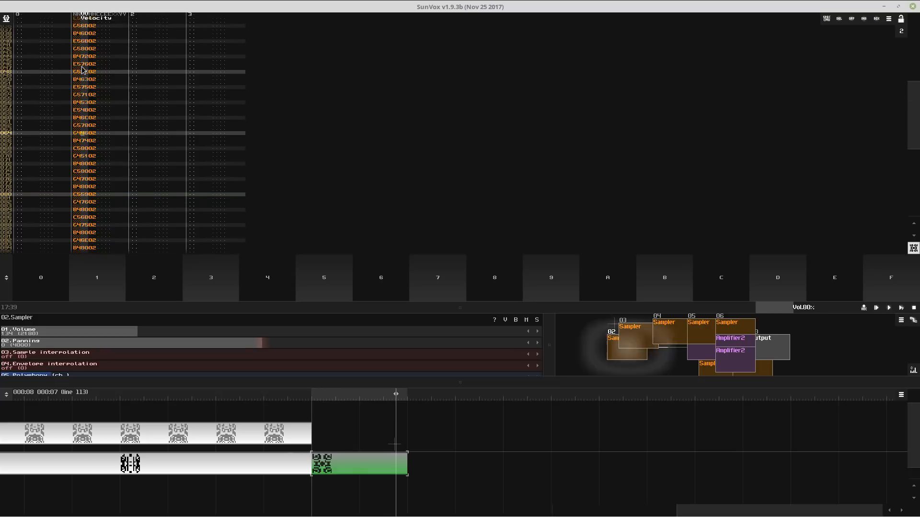
{"action": "scroll", "coordinate": [82, 69], "scroll_direction": "down", "scroll_amount": 2}
{"action": "scroll", "coordinate": [83, 103], "scroll_direction": "up", "scroll_amount": 2}
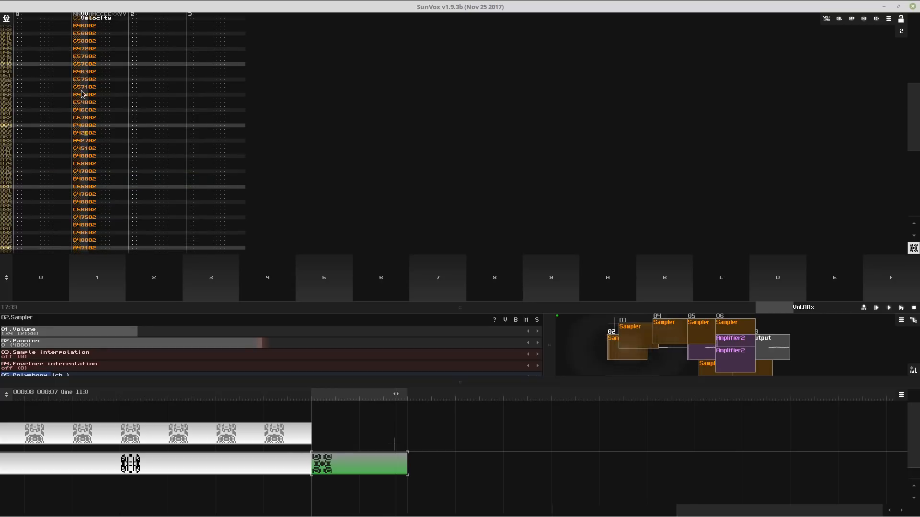
{"action": "scroll", "coordinate": [82, 93], "scroll_direction": "down", "scroll_amount": 7}
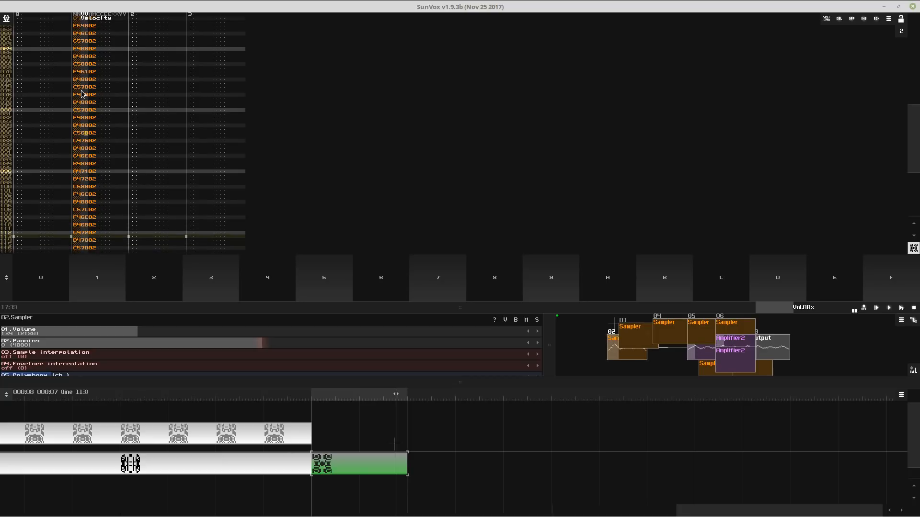
{"action": "scroll", "coordinate": [83, 93], "scroll_direction": "down", "scroll_amount": 1}
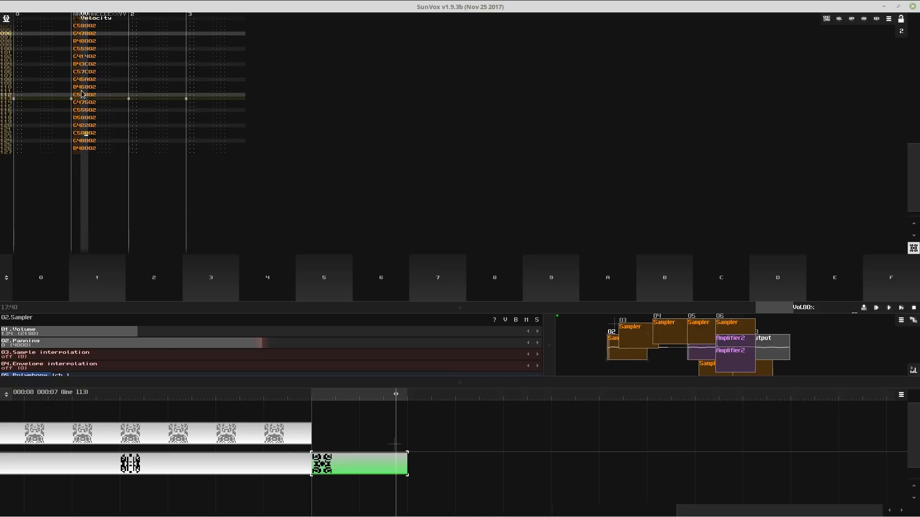
{"action": "key", "text": "Return"}
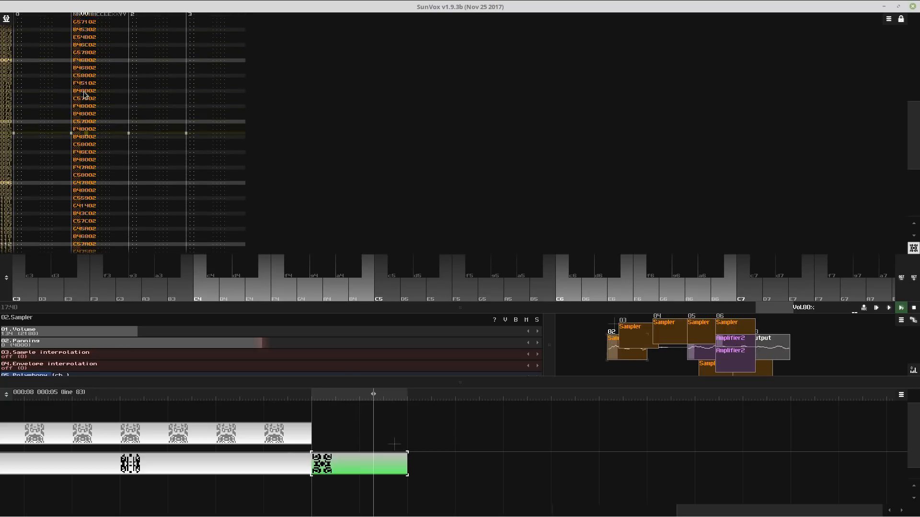
- Rebalance the editor and module areas, select sampler 03, and lower the keyboard range to try bass notes over the playing pattern
{"action": "left_click", "coordinate": [87, 73]}
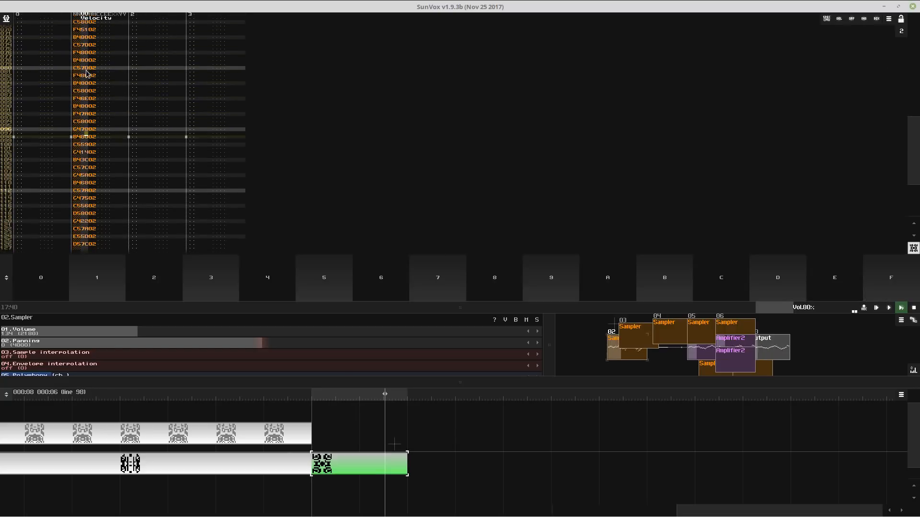
{"action": "left_click", "coordinate": [97, 117]}
{"action": "left_click_drag", "start_coordinate": [488, 308], "coordinate": [498, 146]}
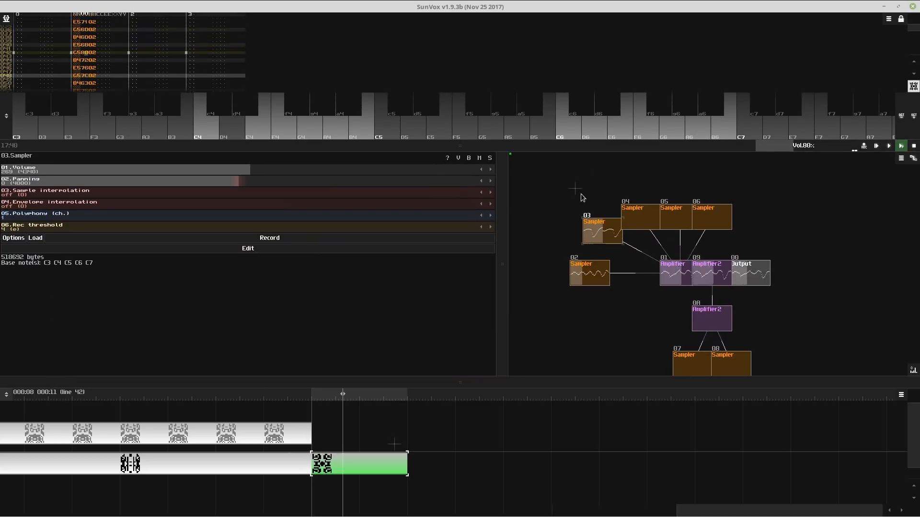
{"action": "left_click_drag", "start_coordinate": [577, 149], "coordinate": [603, 235]}
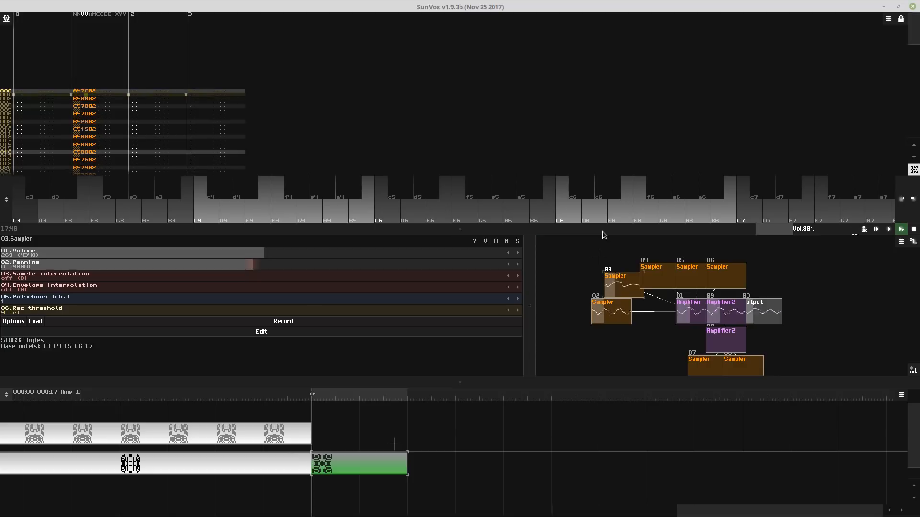
{"action": "key", "text": "space"}
{"action": "key", "text": "space"}
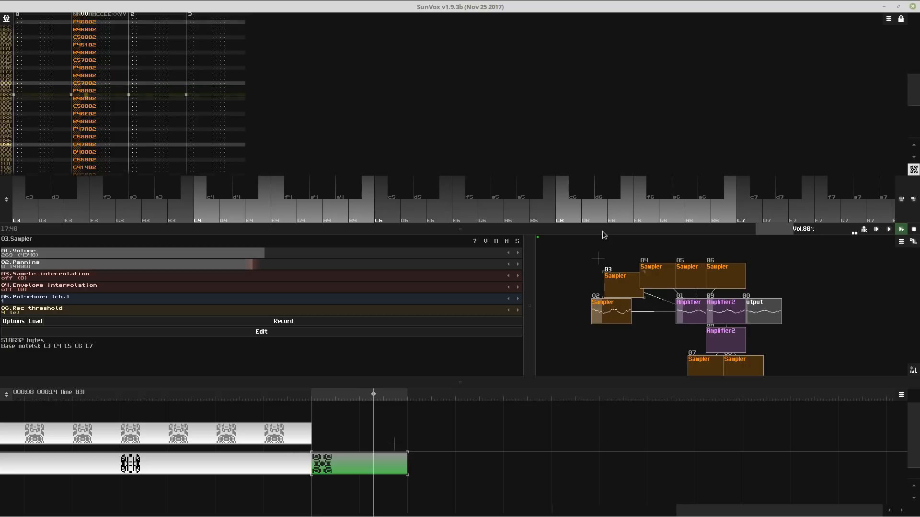
{"action": "left_click", "coordinate": [900, 202]}
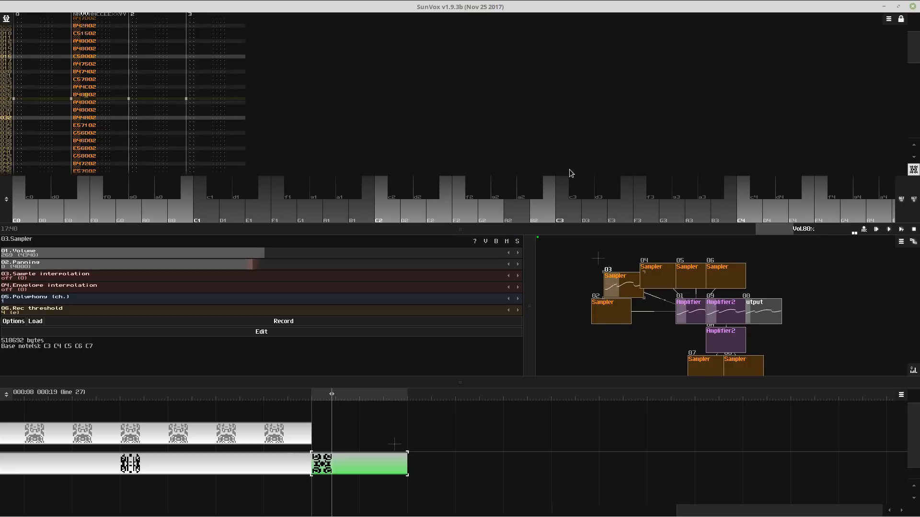
- Enter the bass notes A2, A3, A3, A2, A3 on track 0 with sampler 03, on every second line from line 0
{"action": "key", "text": "Right"}
{"action": "left_click", "coordinate": [50, 48]}
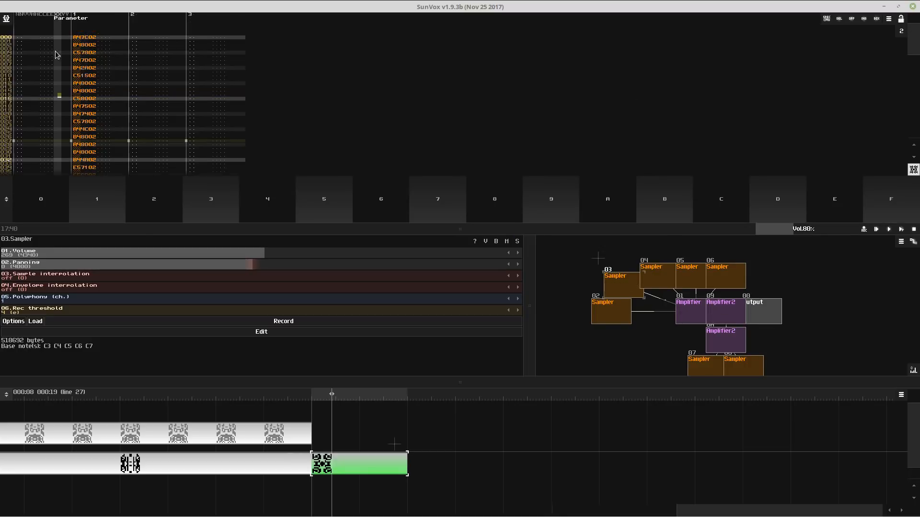
{"action": "key", "text": "n"}
{"action": "key", "text": "y"}
{"action": "key", "text": "y"}
{"action": "key", "text": "n"}
{"action": "key", "text": "y"}
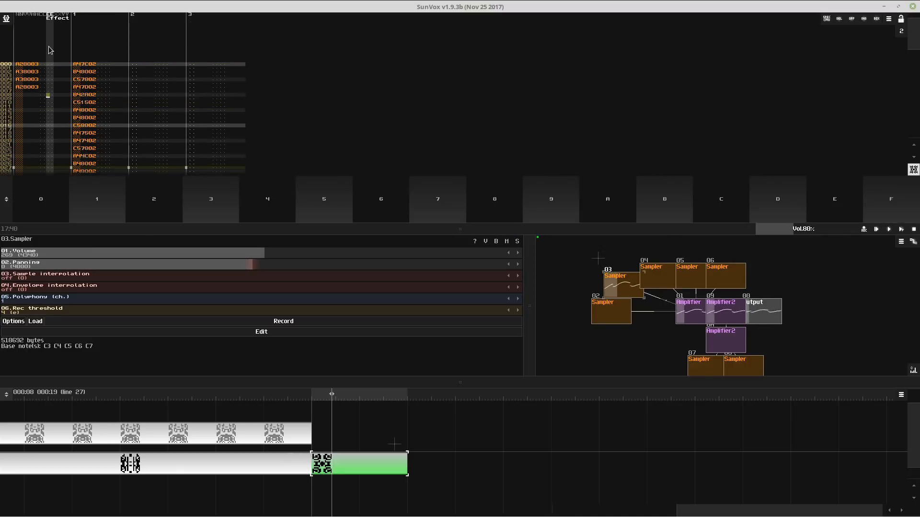
- Respace the track 0 bass rhythm with A2 on line 0, A3 on lines 2 and 4, A2 on line 8 and A3 on line 12
{"action": "key", "text": "Up"}
{"action": "key", "text": "Up"}
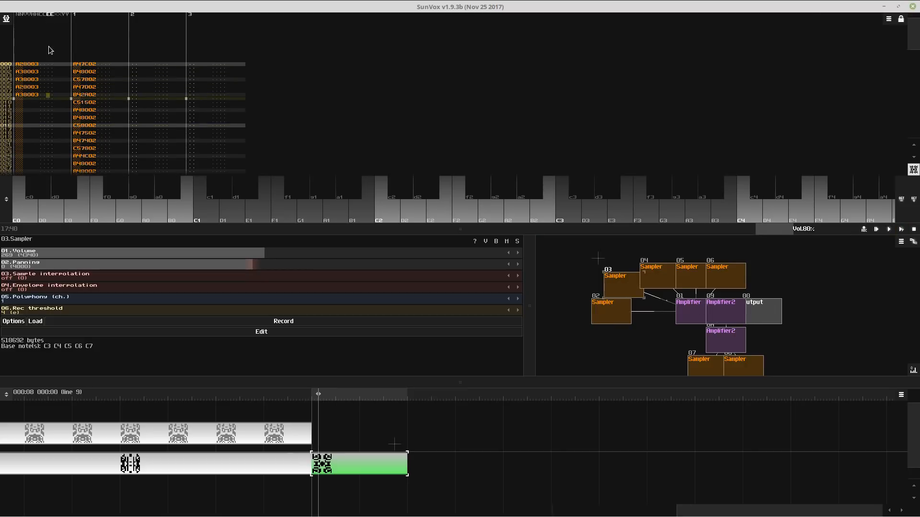
{"action": "key", "text": "Left"}
{"action": "key", "text": "Up"}
{"action": "key", "text": "Up"}
{"action": "key", "text": "Up"}
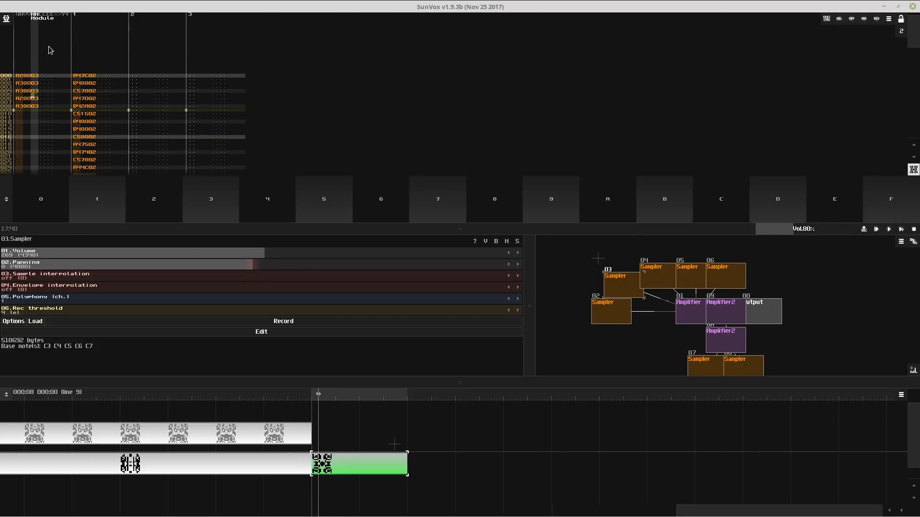
{"action": "key", "text": "Left"}
{"action": "key", "text": "Down"}
{"action": "key", "text": "Down"}
{"action": "key", "text": "Down"}
{"action": "key", "text": "Down"}
{"action": "key", "text": "Down"}
{"action": "key", "text": "Down"}
{"action": "key", "text": "Down"}
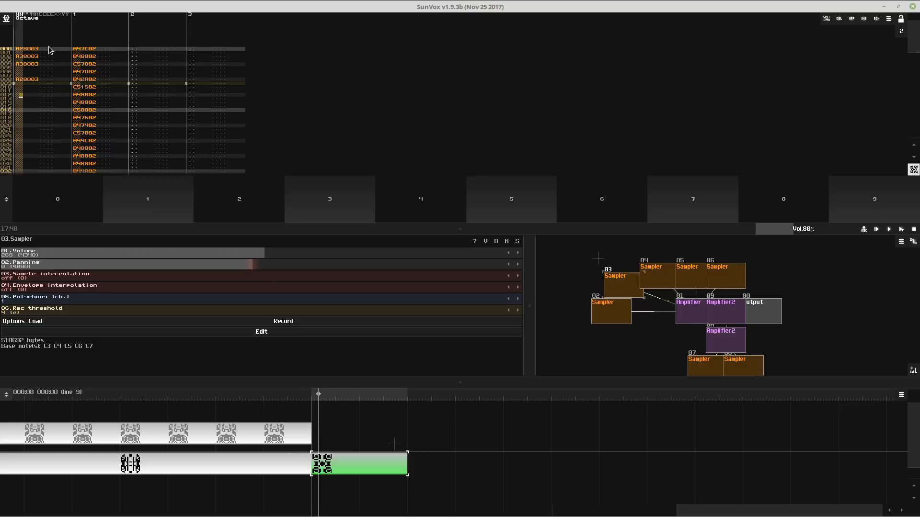
- Play the pattern, place the later bass A2 and A3 on lines 10 and 14, and shorten the bass notes with note-offs
{"action": "key", "text": "space"}
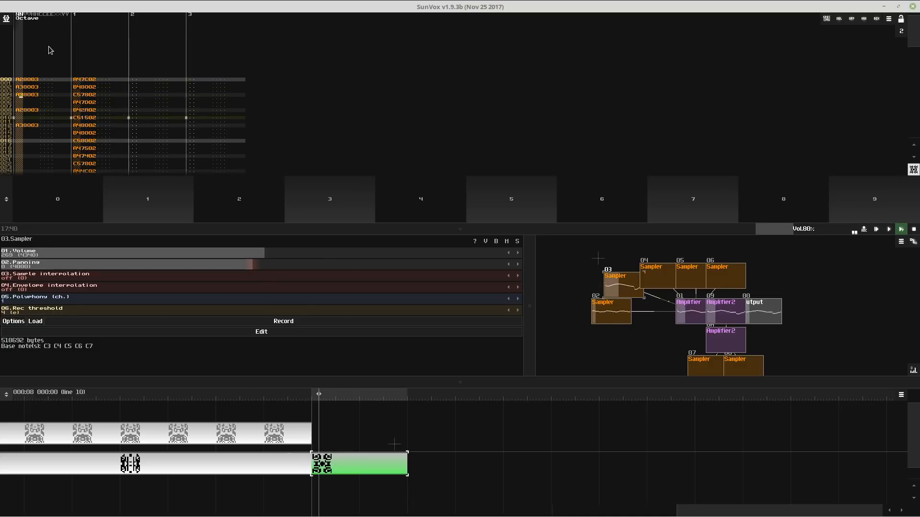
{"action": "key", "text": "ctrl+z"}
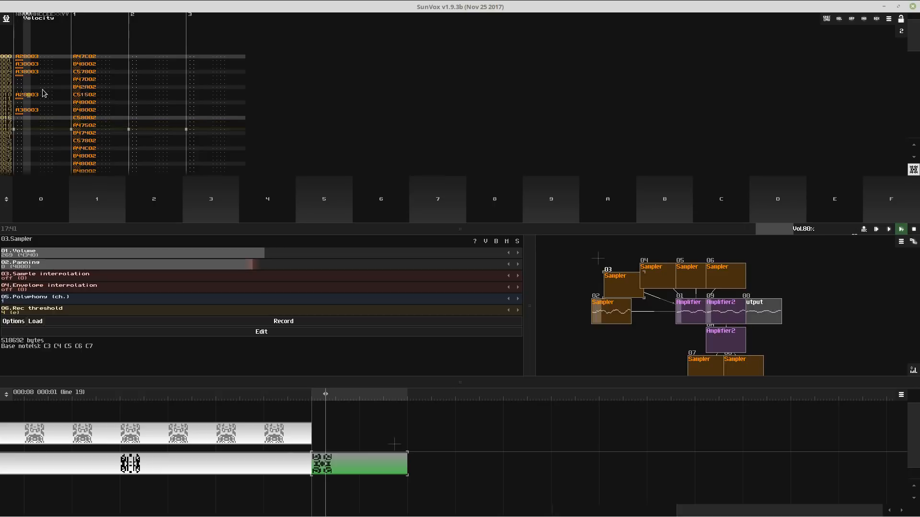
{"action": "key", "text": "BackSpace"}
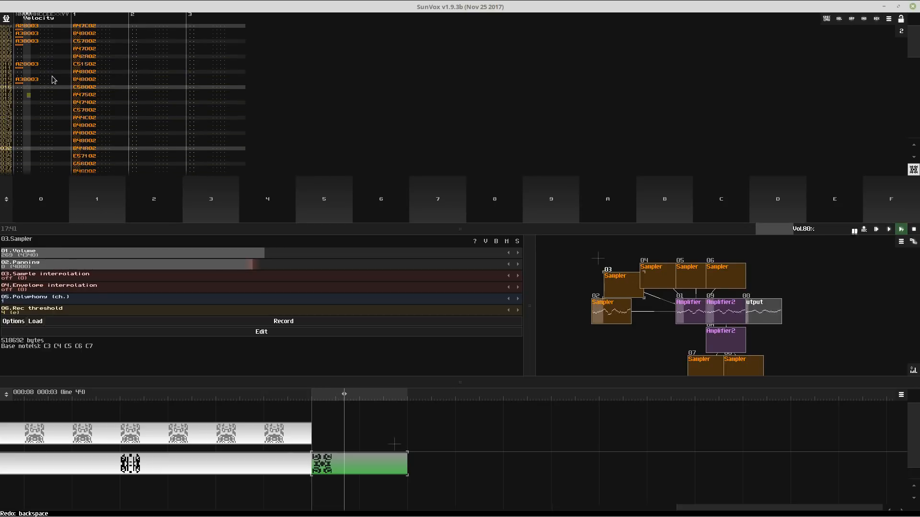
- Enter A2, A3, A2, A2, A3, A2, A3 on track 0 with sampler 03, on every second line from line 18
{"action": "key", "text": "n"}
{"action": "key", "text": "y"}
{"action": "key", "text": "n"}
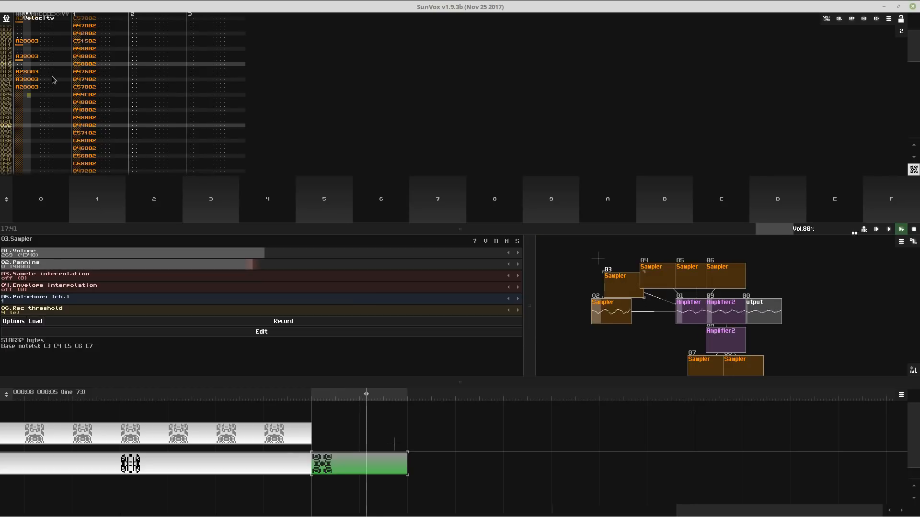
{"action": "key", "text": "n"}
{"action": "key", "text": "y"}
{"action": "key", "text": "n"}
{"action": "key", "text": "y"}
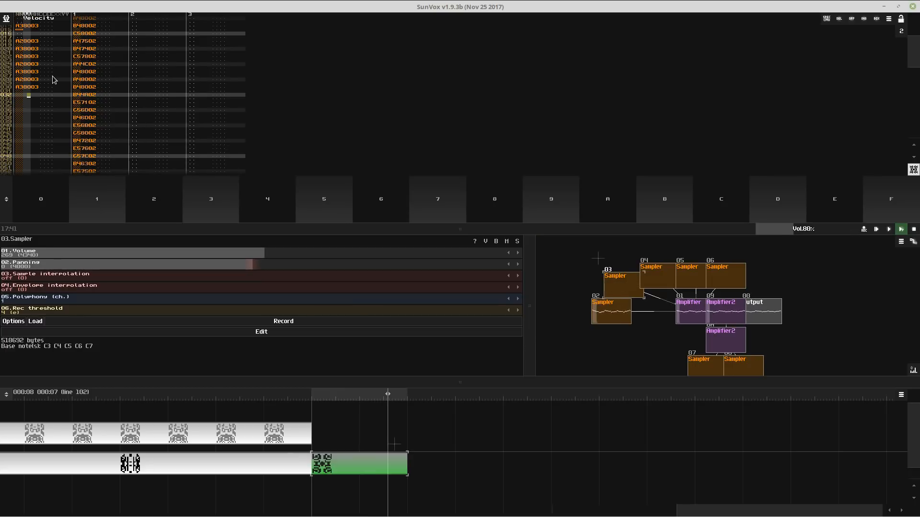
- Shorten the track 0 bass notes on lines 18 to 30 by adding note-offs on the lines between them
{"action": "left_click", "coordinate": [16, 47]}
{"action": "key", "text": "Caps_Lock"}
{"action": "key", "text": "Caps_Lock"}
{"action": "key", "text": "ctrl+z"}
{"action": "key", "text": "ctrl+z"}
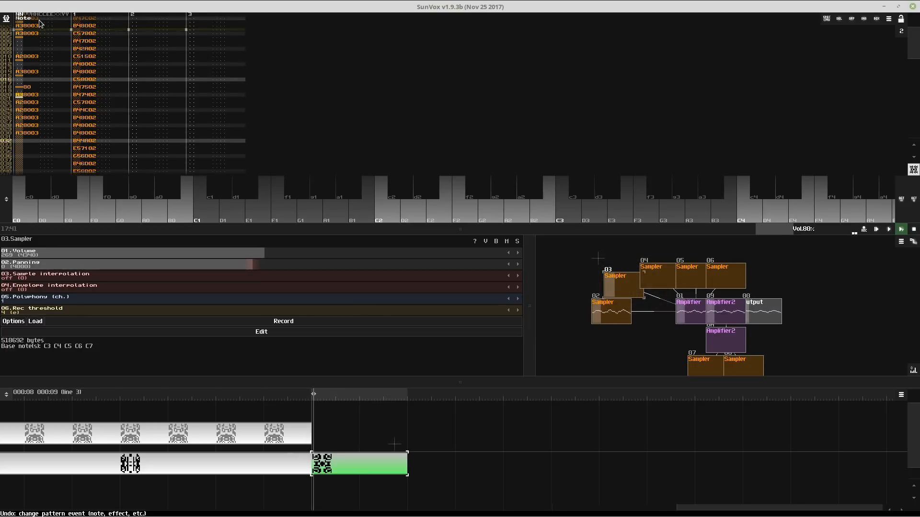
{"action": "key", "text": "Up"}
{"action": "key", "text": "Caps_Lock"}
{"action": "key", "text": "Caps_Lock"}
{"action": "key", "text": "Caps_Lock"}
{"action": "key", "text": "Caps_Lock"}
{"action": "key", "text": "Caps_Lock"}
{"action": "key", "text": "Caps_Lock"}
{"action": "key", "text": "Caps_Lock"}
{"action": "key", "text": "space"}
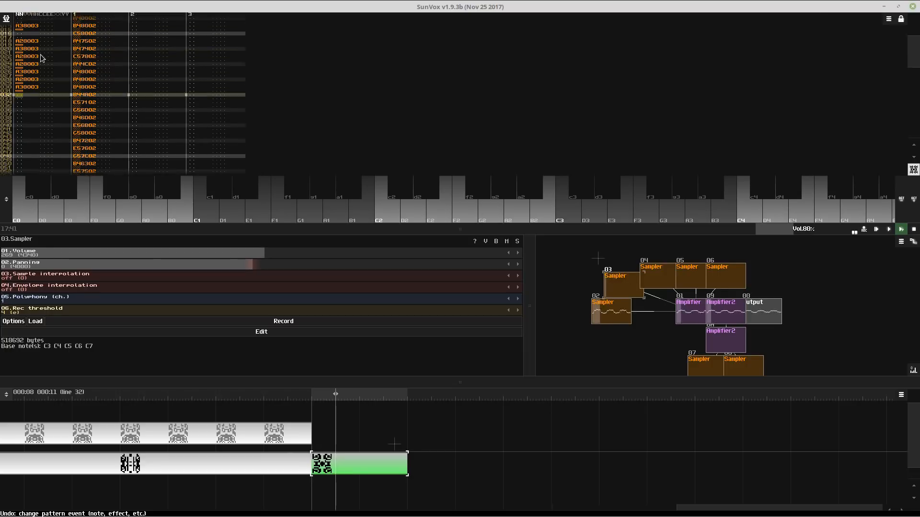
- Play the pattern and shift the later track 0 bass notes down so A2 falls on line 10 and A3 on line 14
{"action": "key", "text": "F9"}
{"action": "key", "text": "Right"}
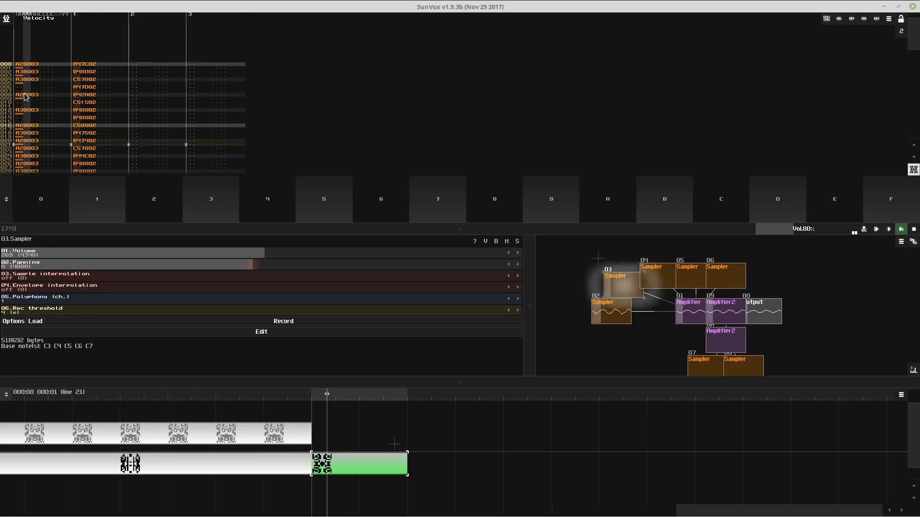
{"action": "key", "text": "F9"}
{"action": "key", "text": "space"}
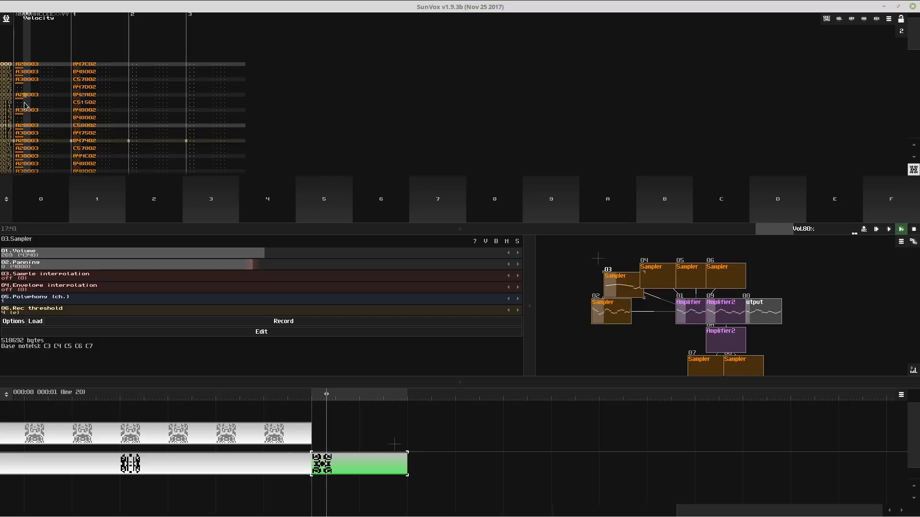
{"action": "key", "text": "F9"}
{"action": "key", "text": "space"}
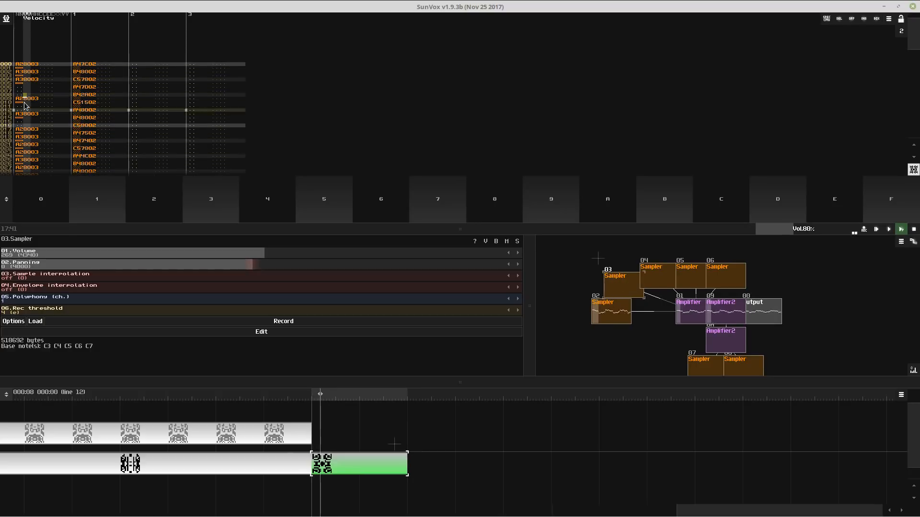
{"action": "key", "text": "F9"}
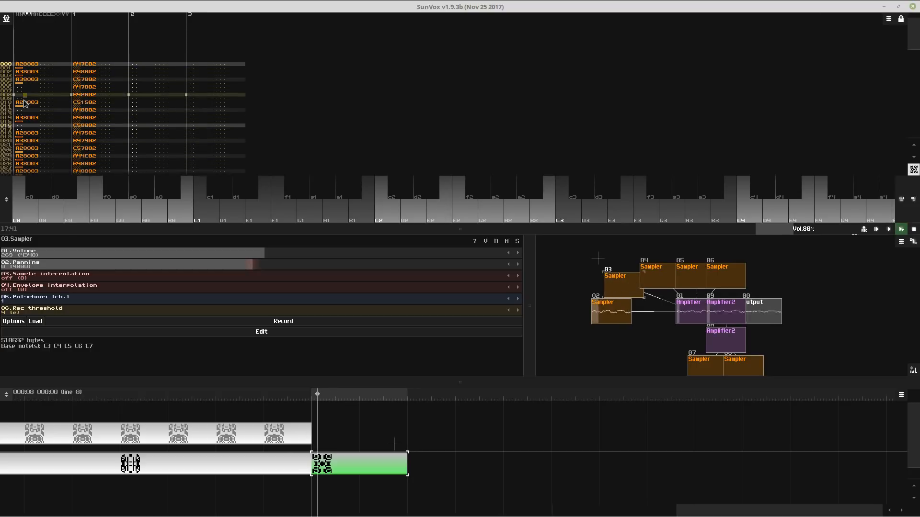
{"action": "key", "text": "space"}
- Move the track 0 A3 from line 4 to line 6, keep the following bass notes in place, and play the pattern
{"action": "left_click", "coordinate": [19, 71]}
{"action": "key", "text": "Insert"}
{"action": "key", "text": "Insert"}
{"action": "left_click", "coordinate": [32, 121]}
{"action": "key", "text": "BackSpace"}
{"action": "key", "text": "BackSpace"}
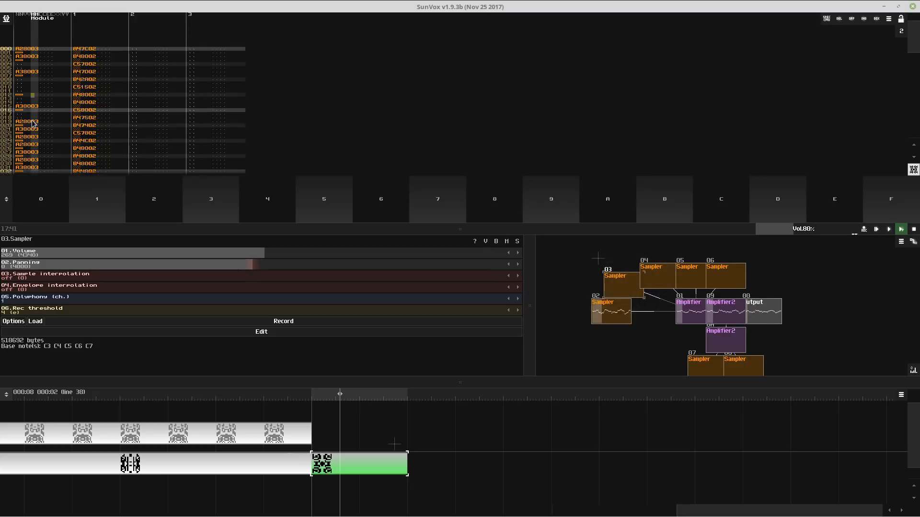
{"action": "key", "text": "ctrl+z"}
{"action": "key", "text": "ctrl+z"}
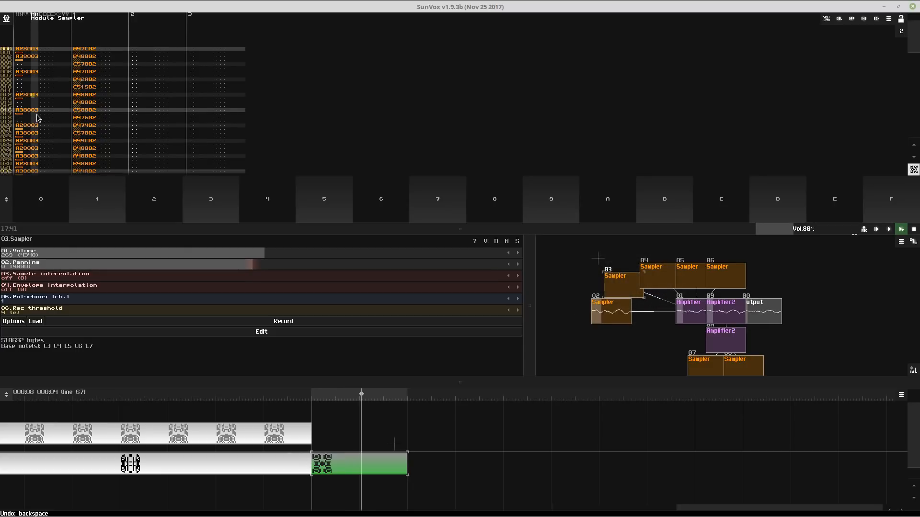
{"action": "key", "text": "BackSpace"}
{"action": "key", "text": "BackSpace"}
{"action": "key", "text": "space"}
{"action": "key", "text": "F9"}
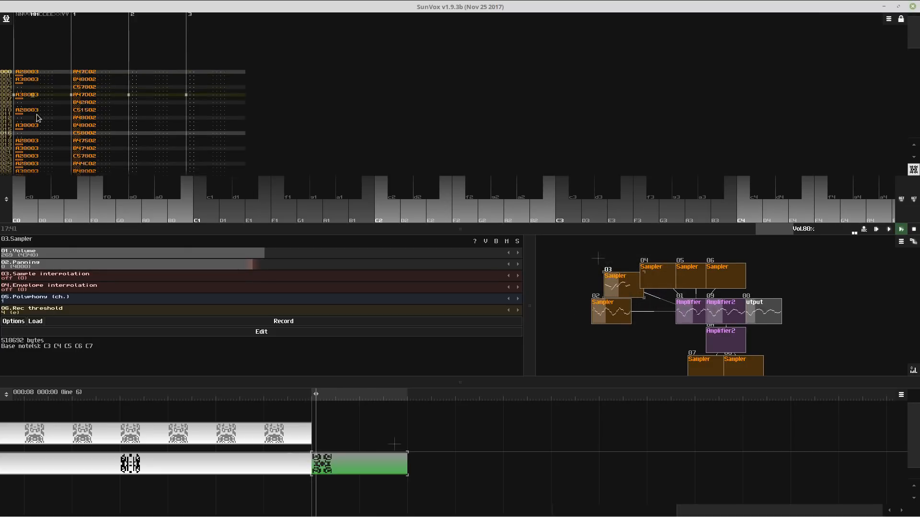
{"action": "key", "text": "space"}
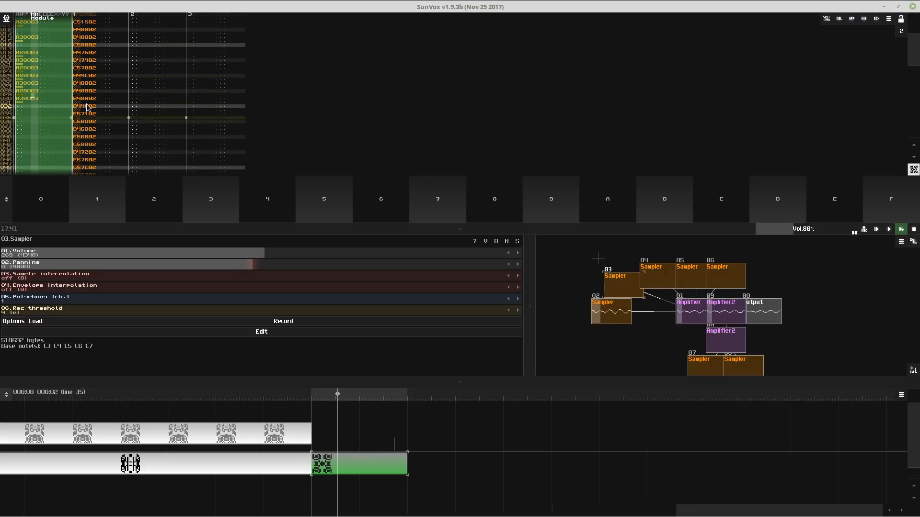
- Repeat the 32-line bass phrase from line 32 on track 0 and transpose that copy down two semitones to G
{"action": "left_click", "coordinate": [58, 105]}
{"action": "left_click_drag", "start_coordinate": [39, 96], "coordinate": [51, 124]}
{"action": "right_click", "coordinate": [58, 107]}
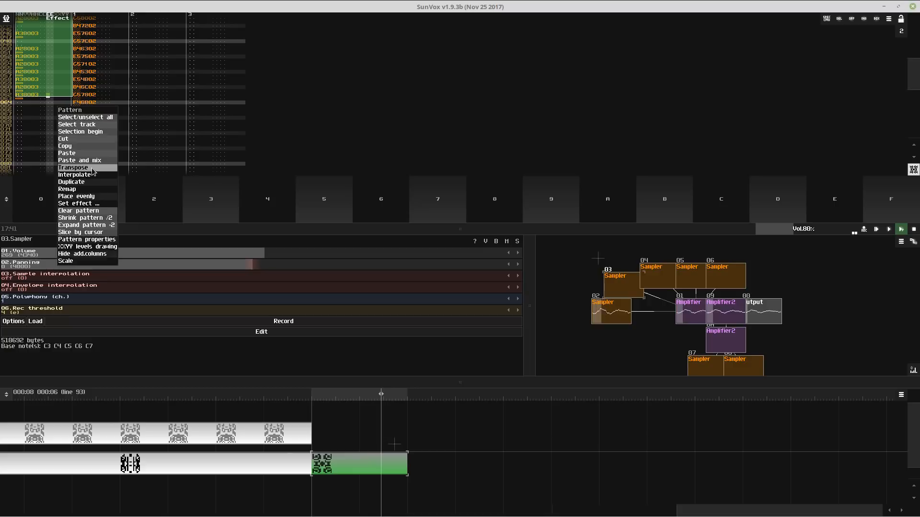
{"action": "left_click", "coordinate": [73, 168]}
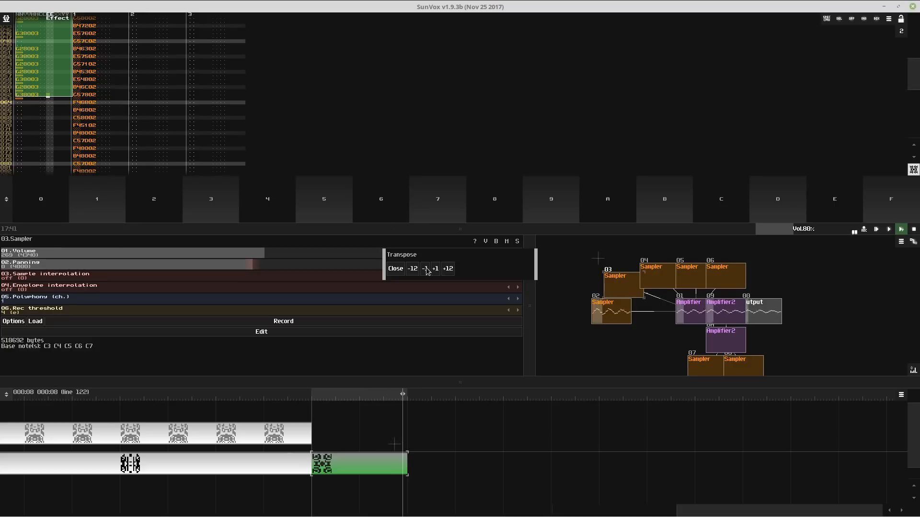
- Paste the original bass phrase at line 64 on track 0 and transpose it up two semitones to B
{"action": "left_click", "coordinate": [36, 101]}
{"action": "key", "text": "ctrl+v"}
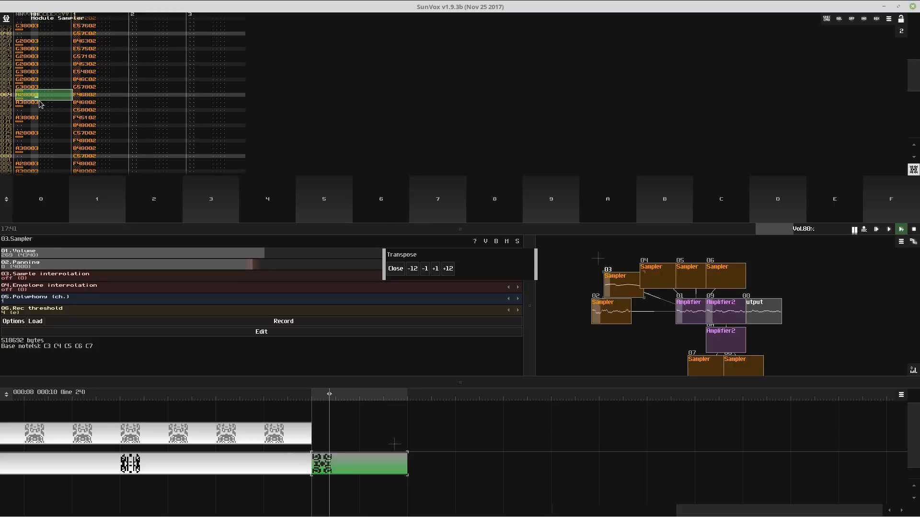
{"action": "left_click_drag", "start_coordinate": [40, 101], "coordinate": [38, 190]}
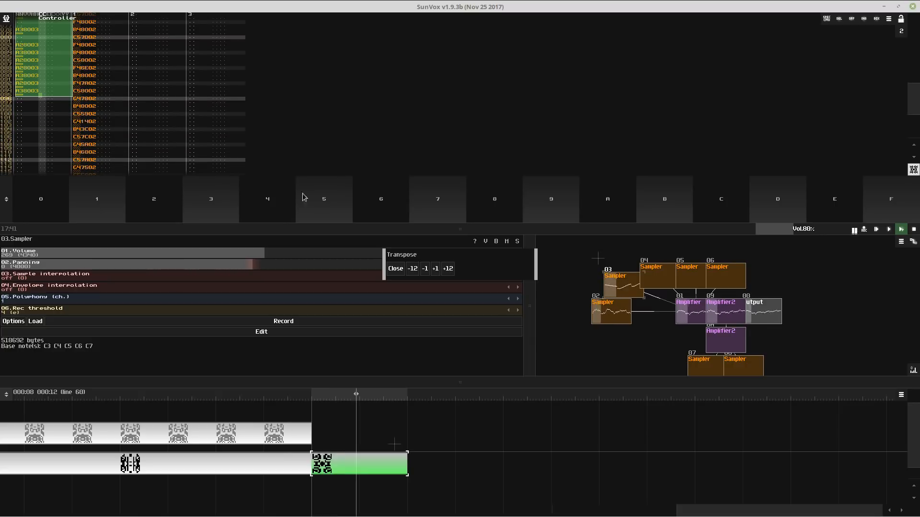
{"action": "left_click", "coordinate": [436, 270]}
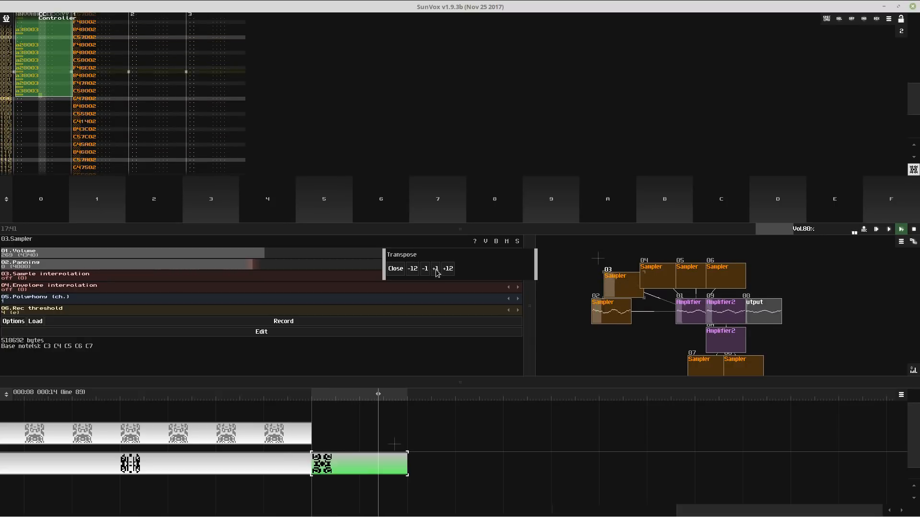
- Paste the original bass phrase at line 96 on track 0 and transpose it down two semitones to G
{"action": "left_click", "coordinate": [33, 100]}
{"action": "left_click_drag", "start_coordinate": [32, 96], "coordinate": [35, 173]}
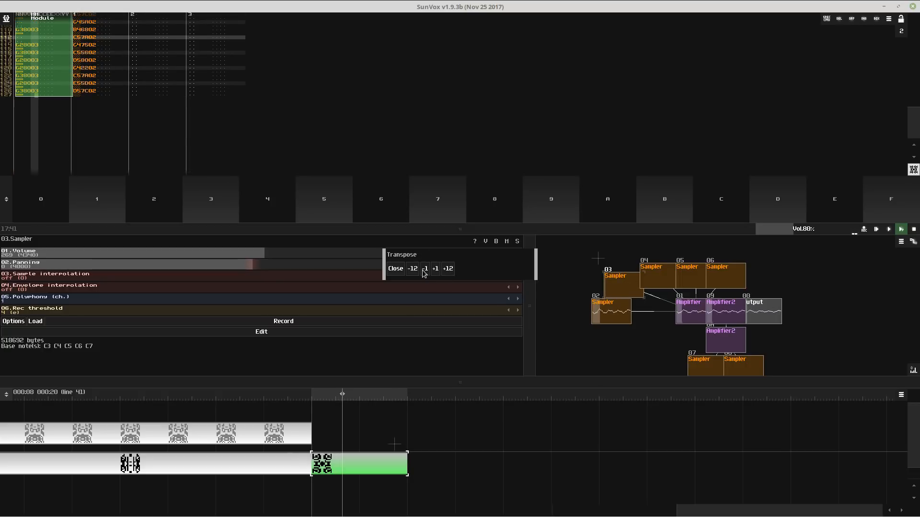
{"action": "key", "text": "space"}
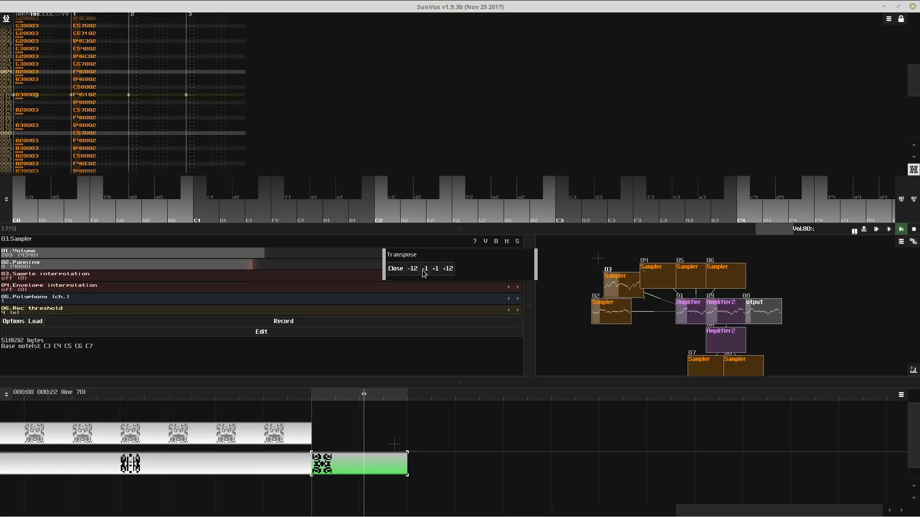
{"action": "left_click", "coordinate": [424, 270]}
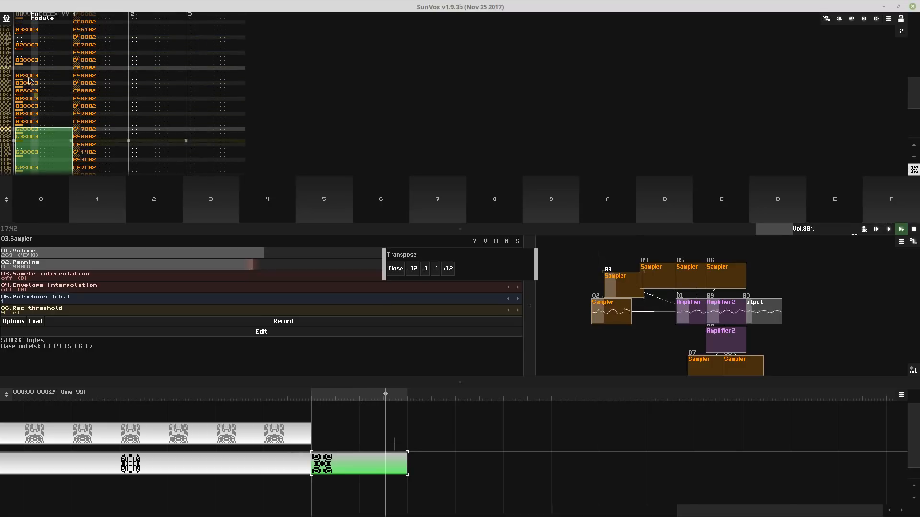
- Enlarge the pattern editor to show more lines, and undo and redo the recent bass pastes and transpositions
{"action": "key", "text": "ctrl+z"}
{"action": "left_click_drag", "start_coordinate": [473, 229], "coordinate": [467, 456]}
{"action": "key", "text": "ctrl+z"}
{"action": "key", "text": "ctrl+z"}
{"action": "key", "text": "ctrl+z"}
{"action": "key", "text": "ctrl+z"}
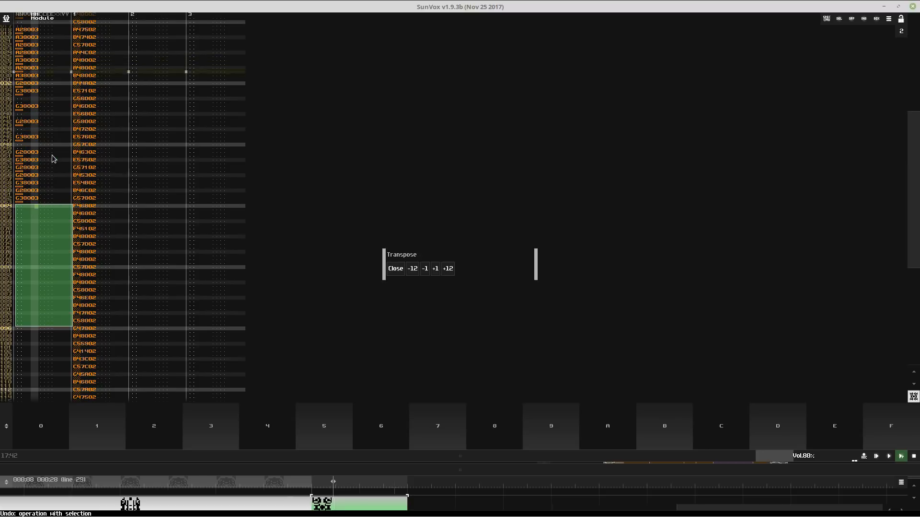
{"action": "key", "text": "ctrl+y"}
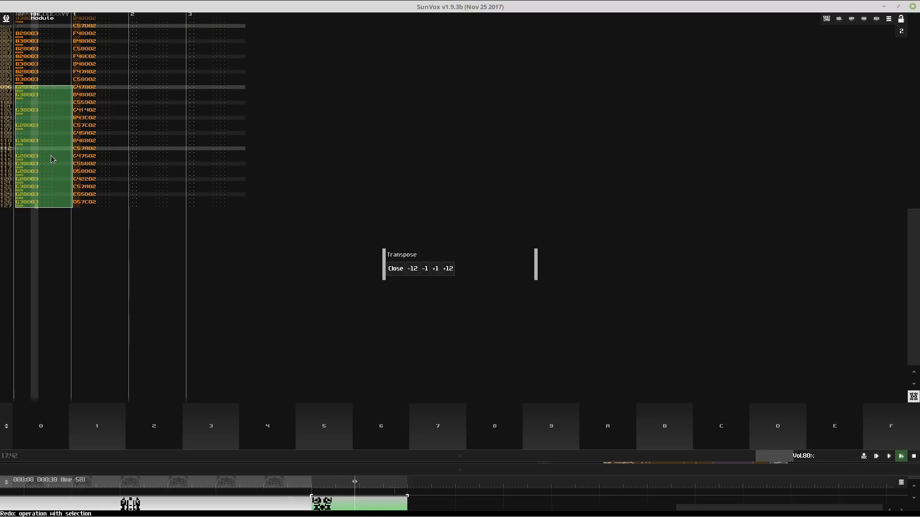
- Copy the whole track 0 bass line, set the pattern length to 256 lines and duplicate the bass from line 128
{"action": "key", "text": "ctrl+k"}
{"action": "right_click", "coordinate": [104, 185]}
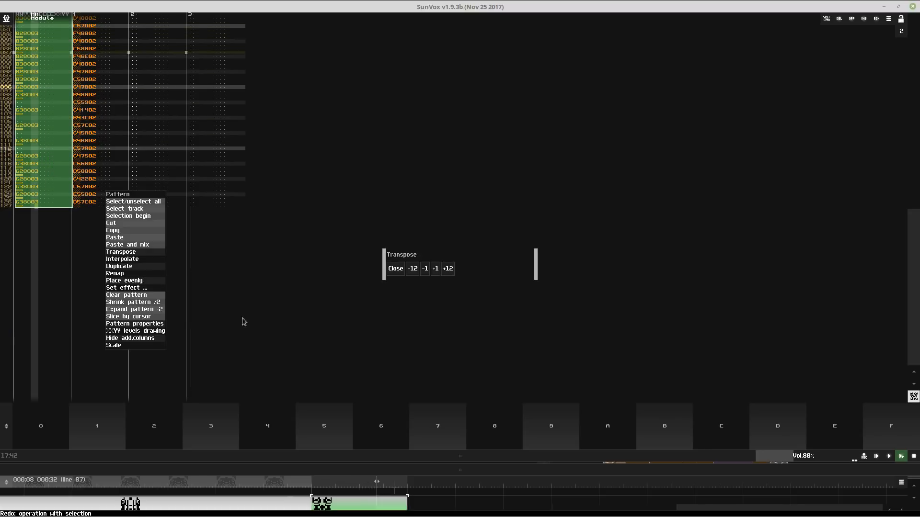
{"action": "left_click", "coordinate": [147, 326]}
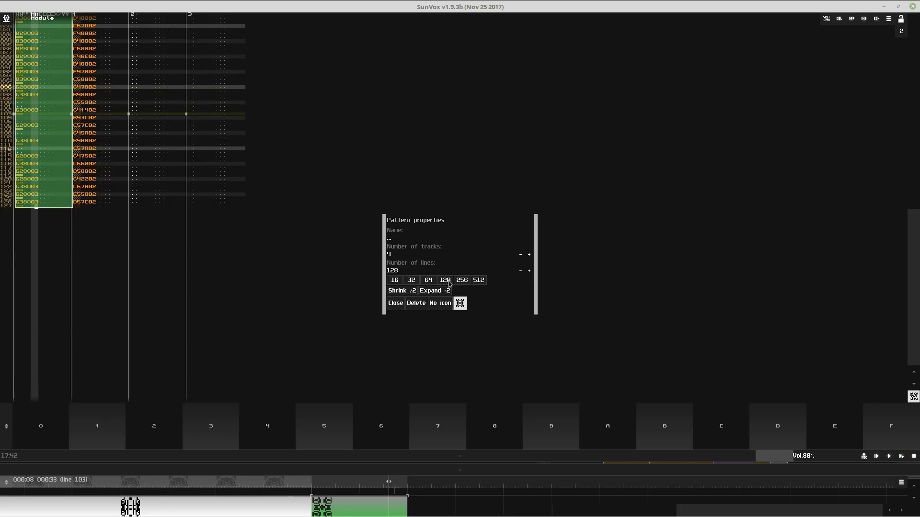
{"action": "left_click", "coordinate": [449, 280]}
{"action": "key", "text": "Escape"}
{"action": "key", "text": "ctrl+z"}
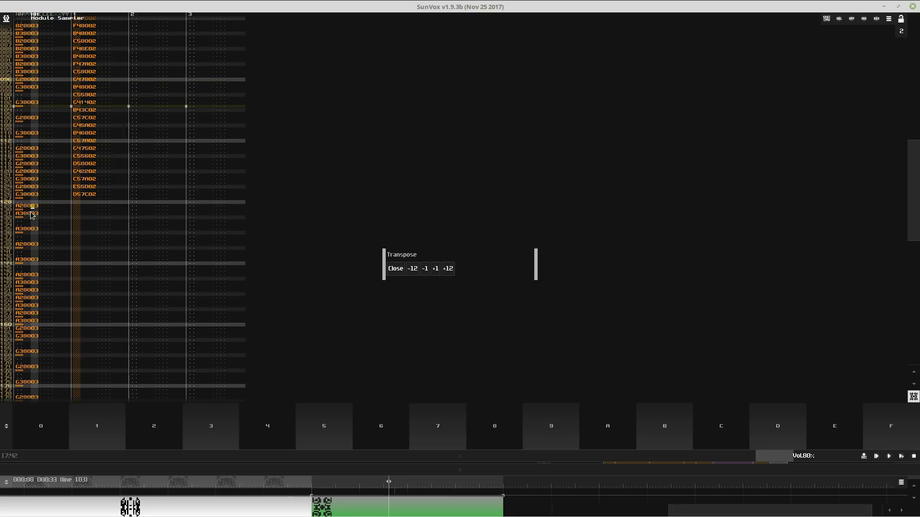
- Duplicate the track 1 arpeggio from line 128 and play the extended pattern from the start
{"action": "left_click", "coordinate": [97, 185]}
{"action": "key", "text": "ctrl+k"}
{"action": "key", "text": "ctrl+c"}
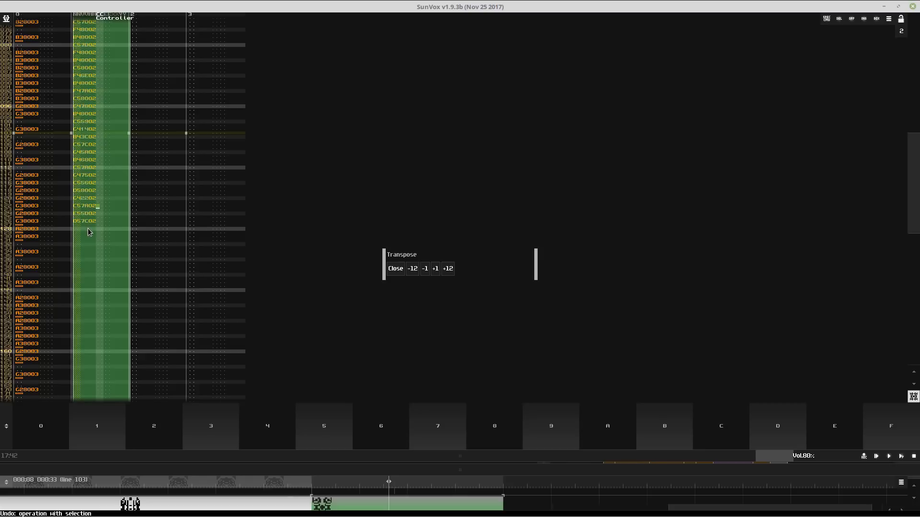
{"action": "left_click", "coordinate": [86, 228]}
{"action": "key", "text": "ctrl+v"}
{"action": "left_click", "coordinate": [26, 150]}
{"action": "key", "text": "shift+Return"}
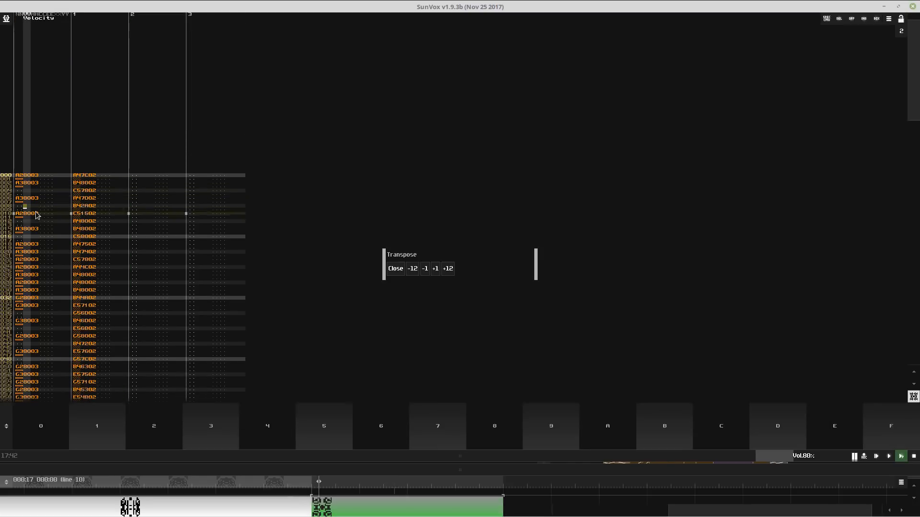
{"action": "key", "text": "space"}
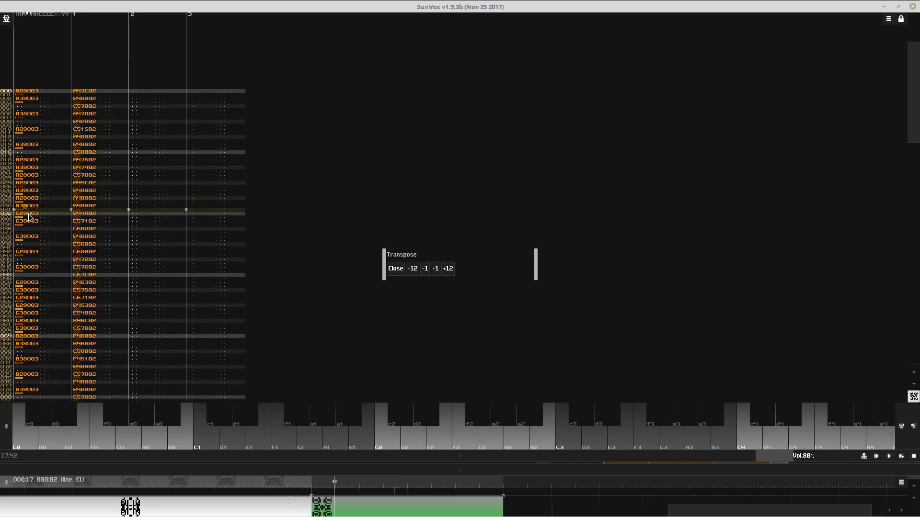
- Transpose the track 0 bass notes on lines 32 to 63 up four semitones to B
{"action": "left_click_drag", "start_coordinate": [29, 203], "coordinate": [43, 290]}
{"action": "left_click", "coordinate": [435, 269]}
{"action": "left_click", "coordinate": [435, 269]}
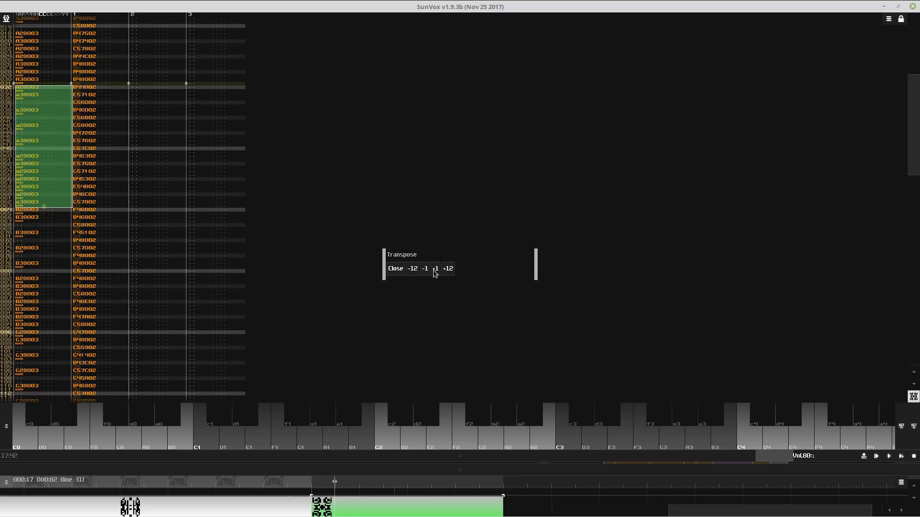
{"action": "left_click", "coordinate": [435, 270]}
{"action": "left_click", "coordinate": [435, 270]}
- Transpose the track 0 bass notes on lines 64 to 95 down six semitones to F
{"action": "left_click_drag", "start_coordinate": [46, 211], "coordinate": [54, 273]}
{"action": "left_click", "coordinate": [425, 269]}
{"action": "left_click", "coordinate": [424, 269]}
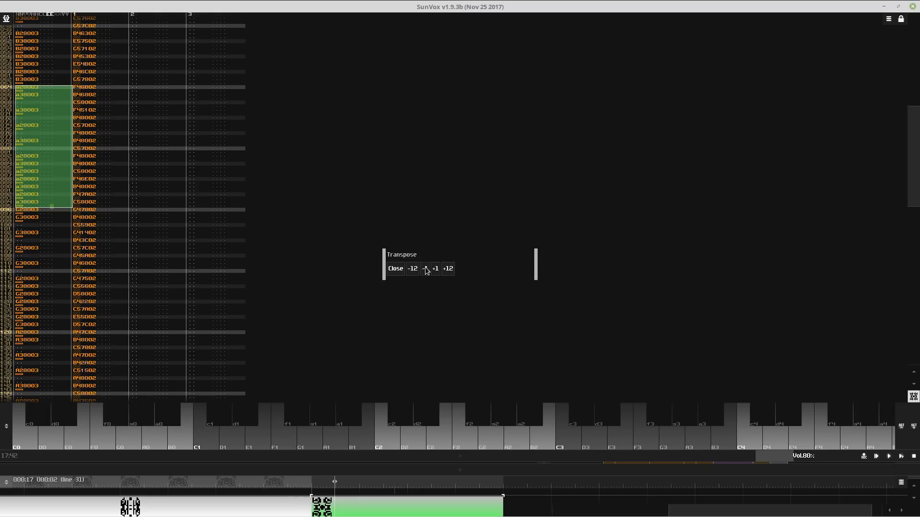
{"action": "left_click", "coordinate": [425, 270]}
{"action": "left_click", "coordinate": [425, 269]}
{"action": "left_click", "coordinate": [425, 269]}
{"action": "left_click", "coordinate": [425, 269]}
- Change the track 0 bass notes on lines 192 to 223 from B to F and play the pattern
{"action": "left_click", "coordinate": [28, 332]}
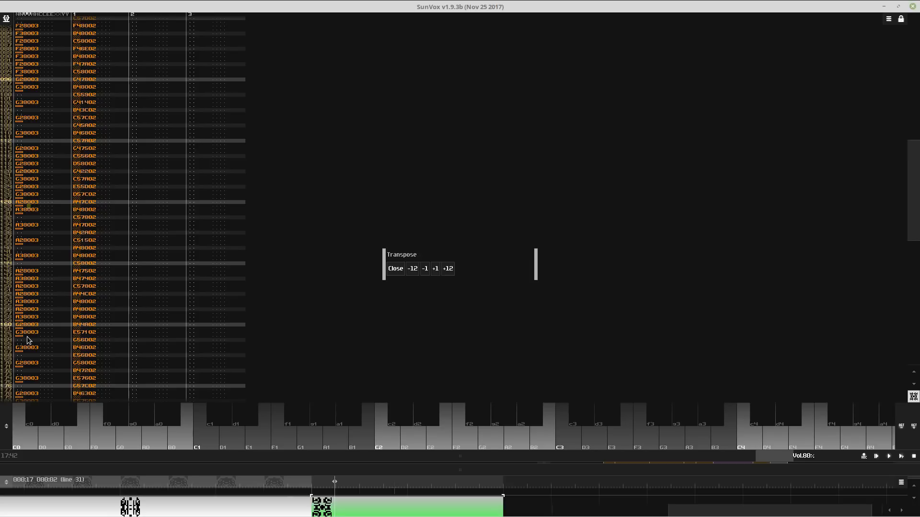
{"action": "left_click", "coordinate": [25, 327]}
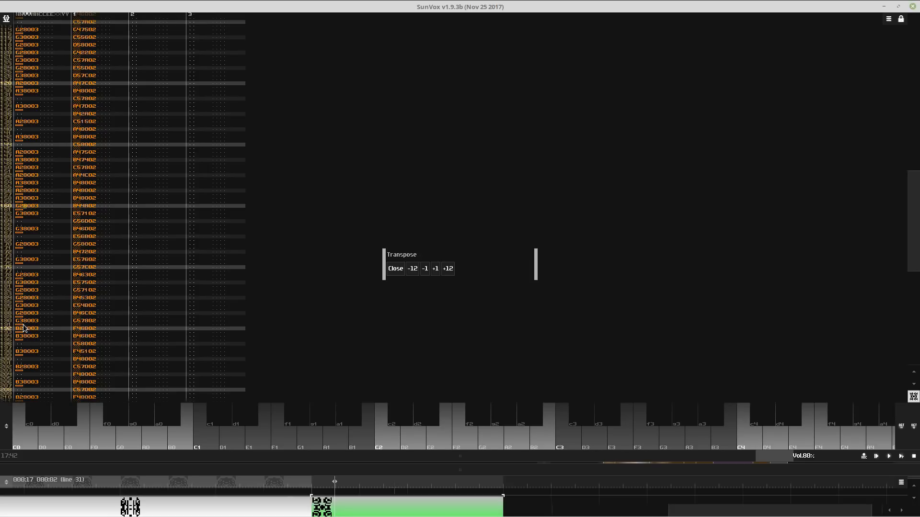
{"action": "mouse_move", "coordinate": [25, 327]}
{"action": "left_mouse_down"}
{"action": "mouse_move", "coordinate": [22, 510]}
{"action": "mouse_move", "coordinate": [41, 322]}
{"action": "mouse_move", "coordinate": [34, 326]}
{"action": "left_mouse_up"}
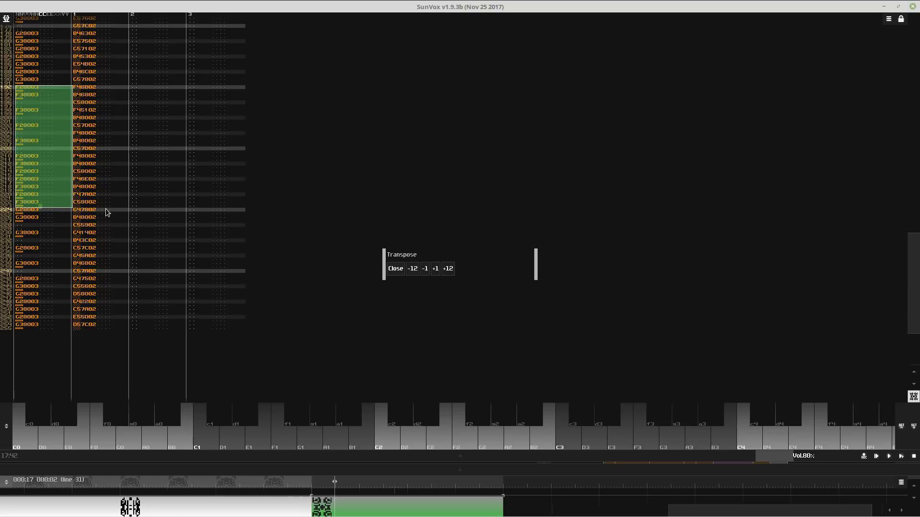
{"action": "key", "text": "Return"}
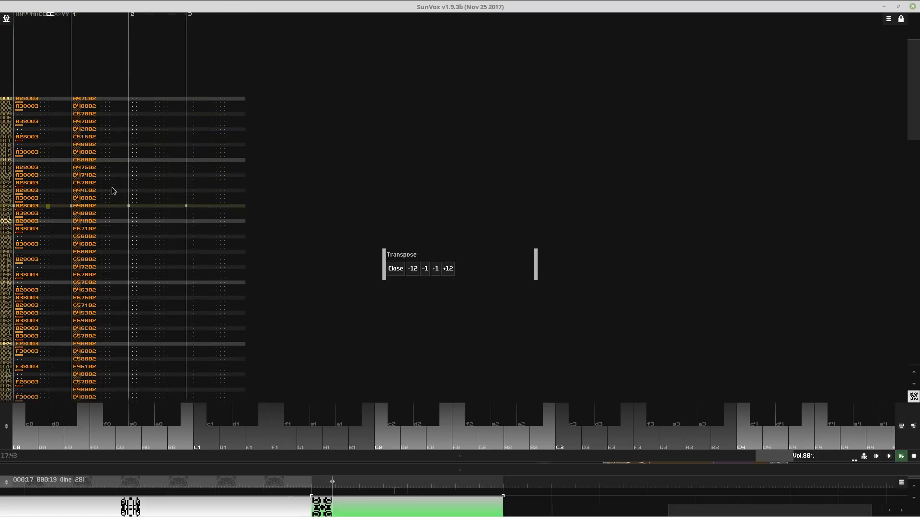
- Undo the last selection operation and change the track 0 bass notes from line 224 onward to F
{"action": "key", "text": "ctrl+z"}
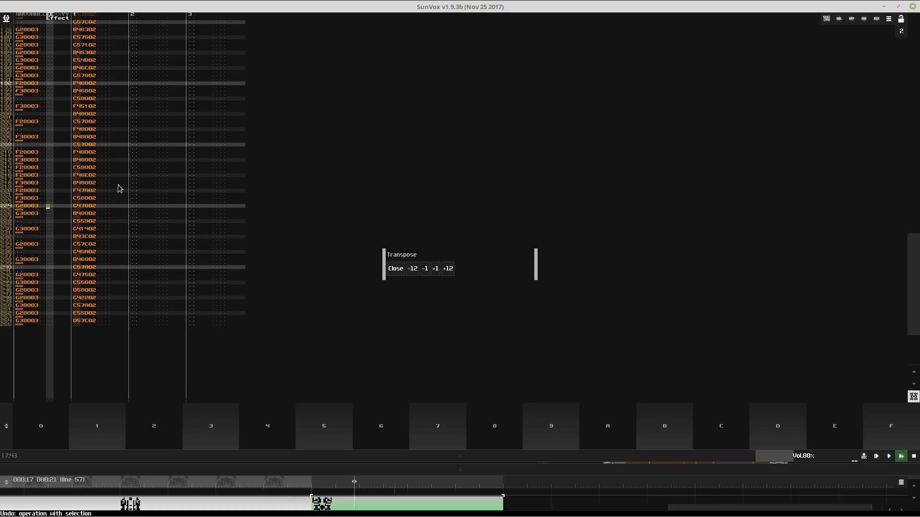
{"action": "key", "text": "ctrl+s"}
{"action": "key", "text": "Return"}
- Transpose the track 0 bass notes on lines 160 to 191 down two semitones to F
{"action": "left_click", "coordinate": [55, 98]}
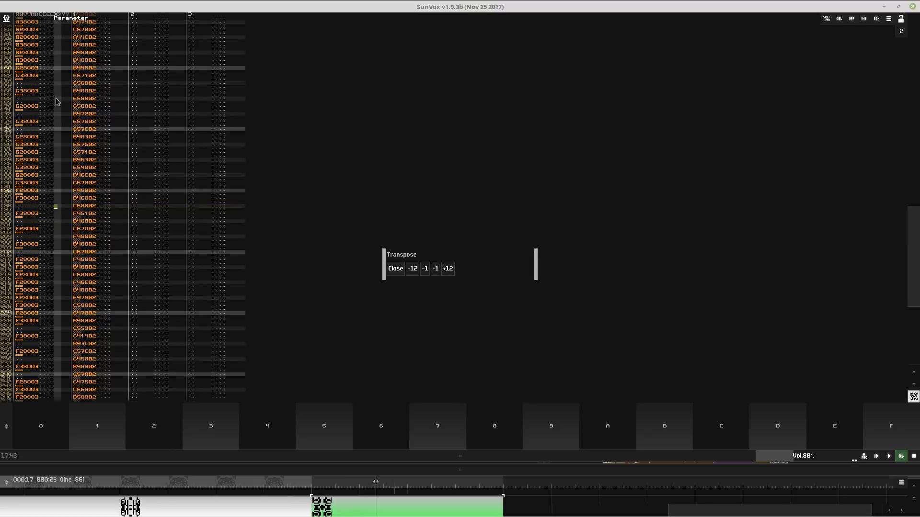
{"action": "left_click", "coordinate": [56, 99]}
{"action": "left_click", "coordinate": [55, 99]}
{"action": "left_click_drag", "start_coordinate": [36, 165], "coordinate": [38, 325]}
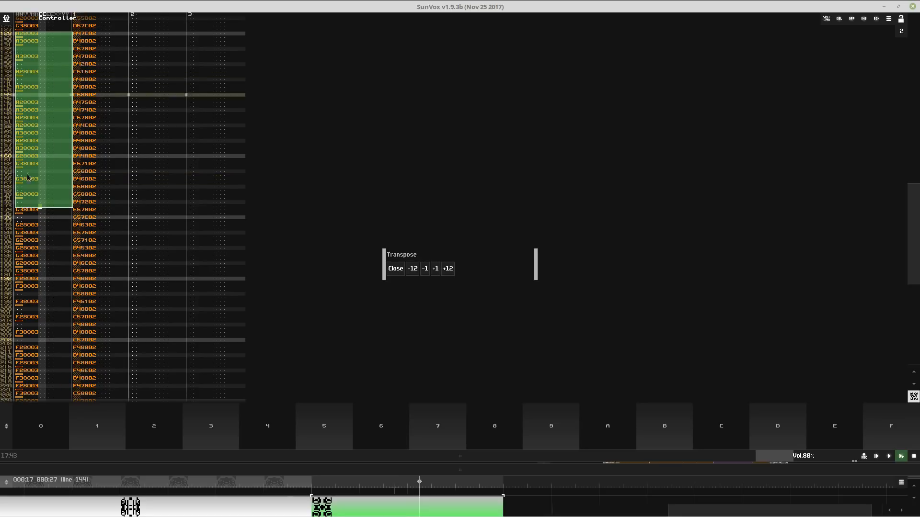
{"action": "left_click", "coordinate": [31, 156]}
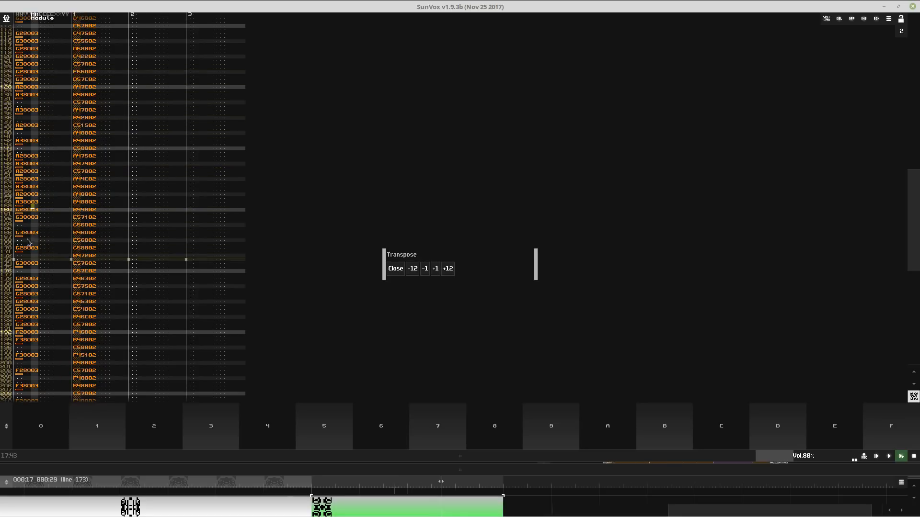
{"action": "left_click_drag", "start_coordinate": [28, 212], "coordinate": [32, 326]}
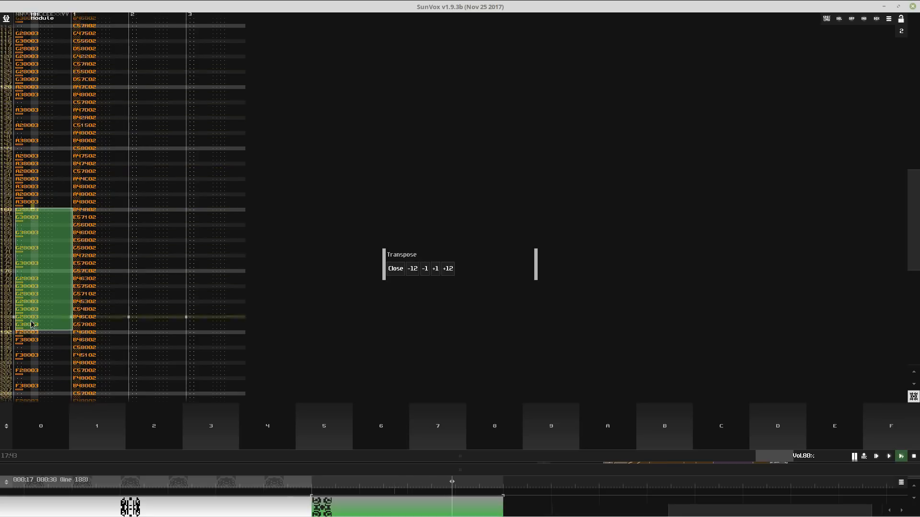
{"action": "left_click", "coordinate": [425, 268]}
{"action": "left_click", "coordinate": [425, 268]}
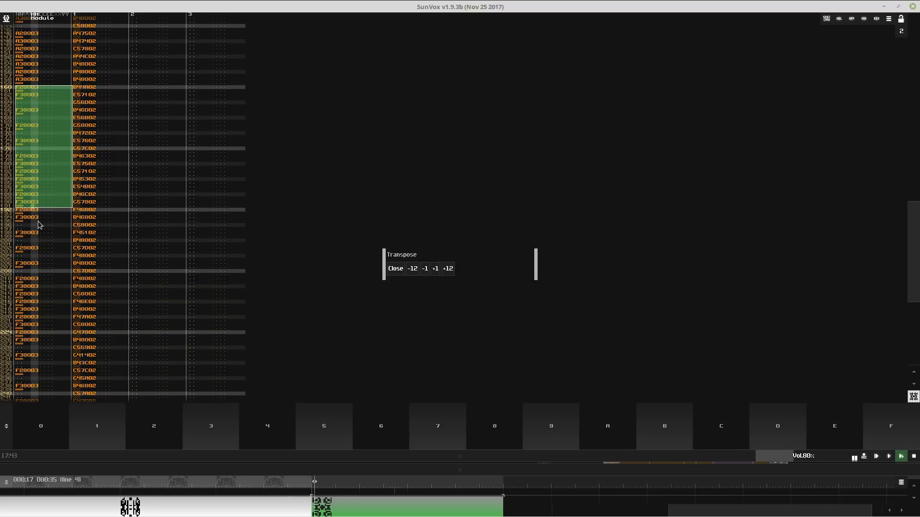
- Transpose the track 0 bass notes on lines 192 to 223 down to D and on lines 224 to 255 down to E
{"action": "left_click_drag", "start_coordinate": [38, 210], "coordinate": [41, 284]}
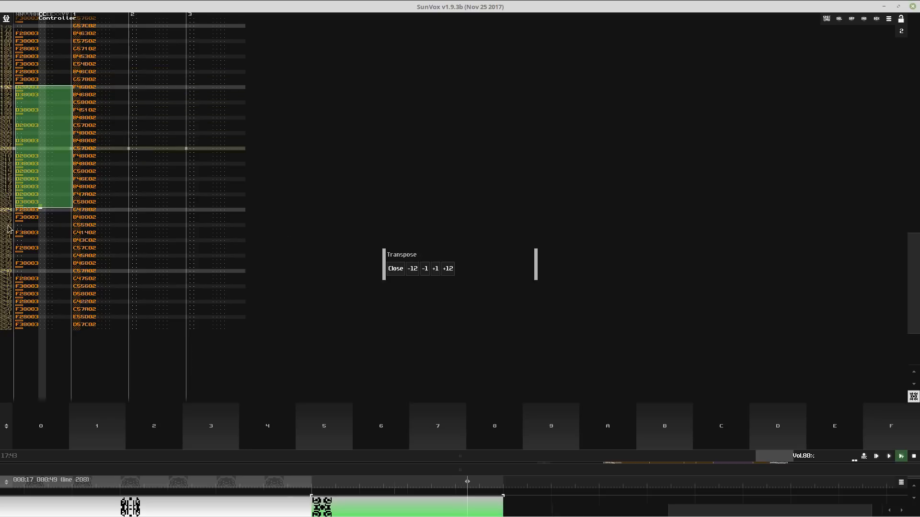
{"action": "left_click_drag", "start_coordinate": [24, 209], "coordinate": [28, 329]}
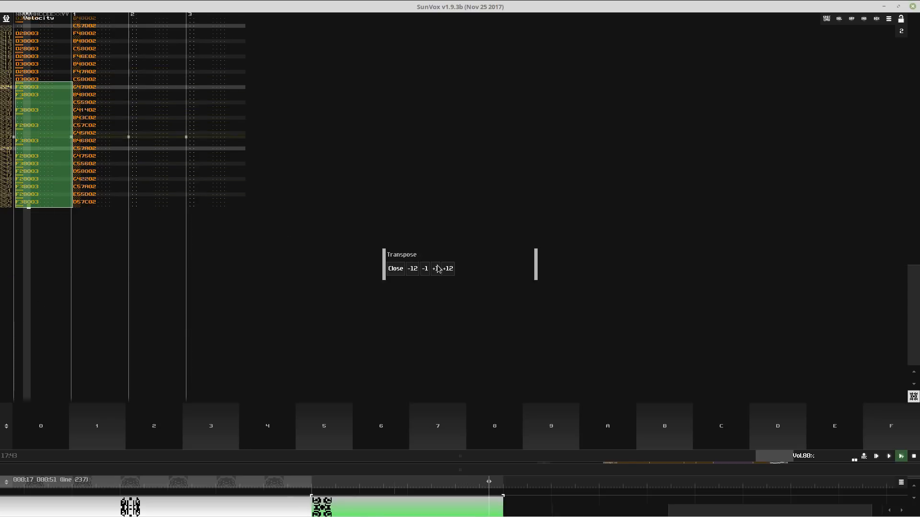
{"action": "left_click", "coordinate": [54, 48]}
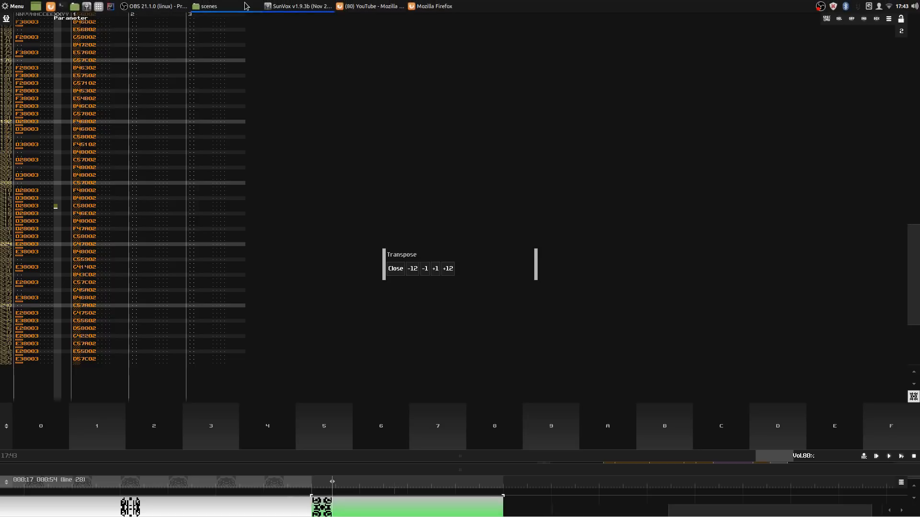
{"action": "mouse_move", "coordinate": [386, 4]}
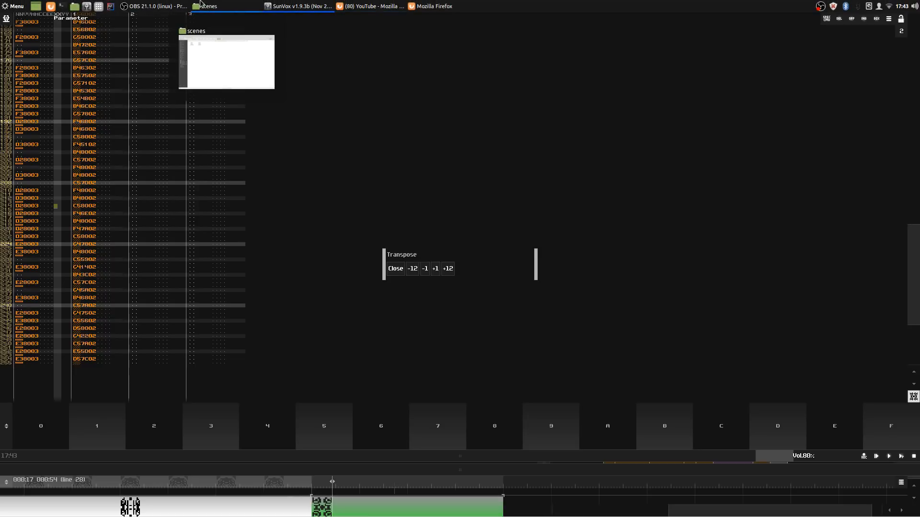
{"action": "mouse_move", "coordinate": [260, 4]}
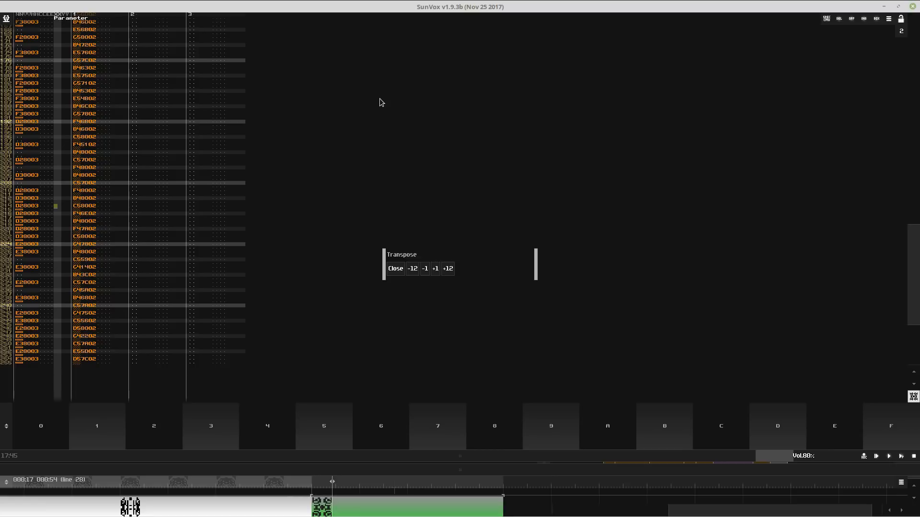
- Close the Transpose window and rearrange the workspace to show both the timeline and the module view
{"action": "key", "text": "space"}
{"action": "left_click_drag", "start_coordinate": [393, 472], "coordinate": [399, 335]}
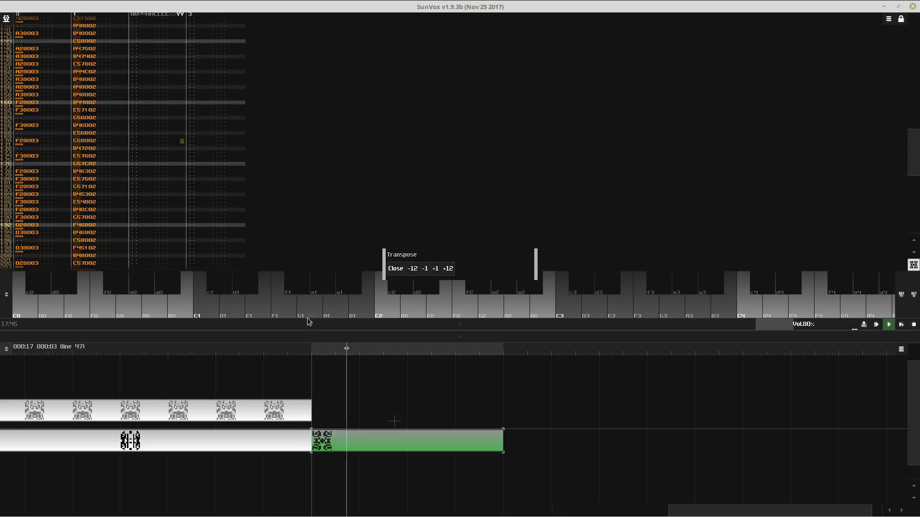
{"action": "left_click_drag", "start_coordinate": [307, 320], "coordinate": [564, 410]}
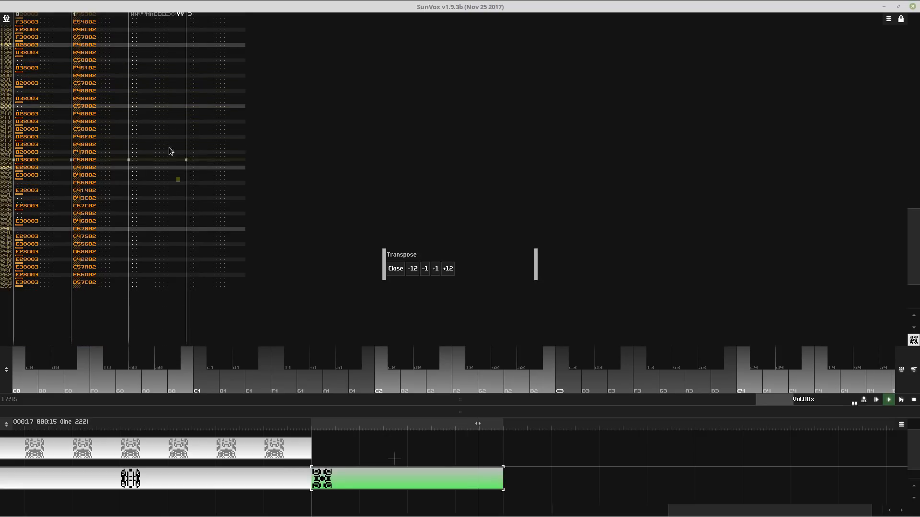
{"action": "left_click", "coordinate": [395, 269]}
{"action": "left_click", "coordinate": [496, 405]}
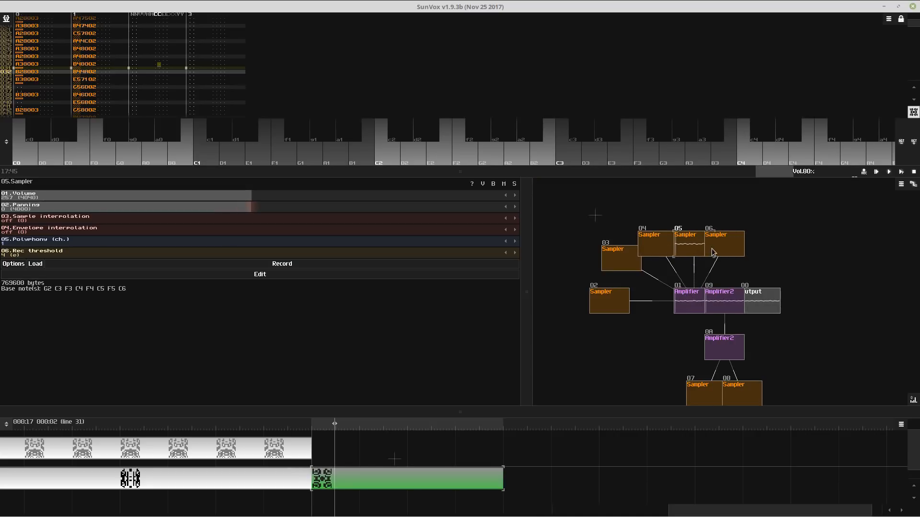
- Audition samplers 06, 04, 07 and 03 in the module view, and select sampler 02
{"action": "left_click", "coordinate": [712, 250]}
{"action": "left_click", "coordinate": [665, 252]}
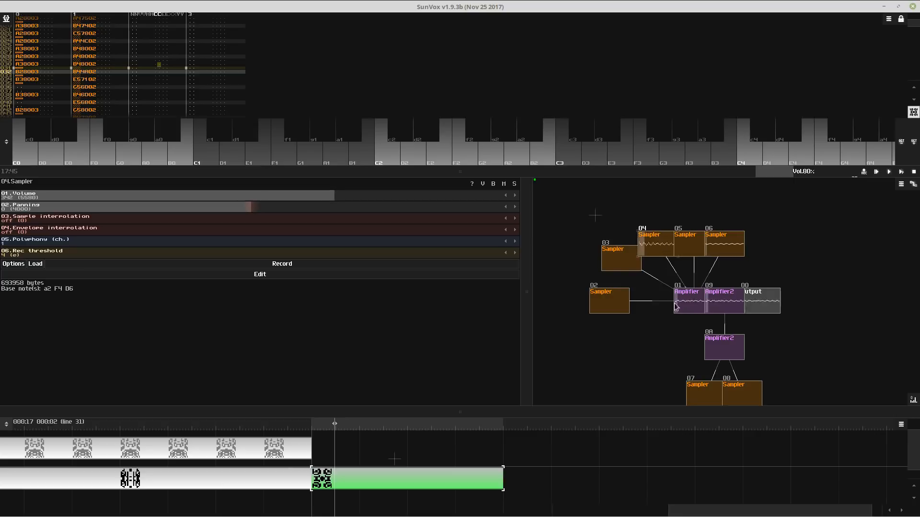
{"action": "left_click", "coordinate": [696, 396]}
{"action": "left_click", "coordinate": [618, 261]}
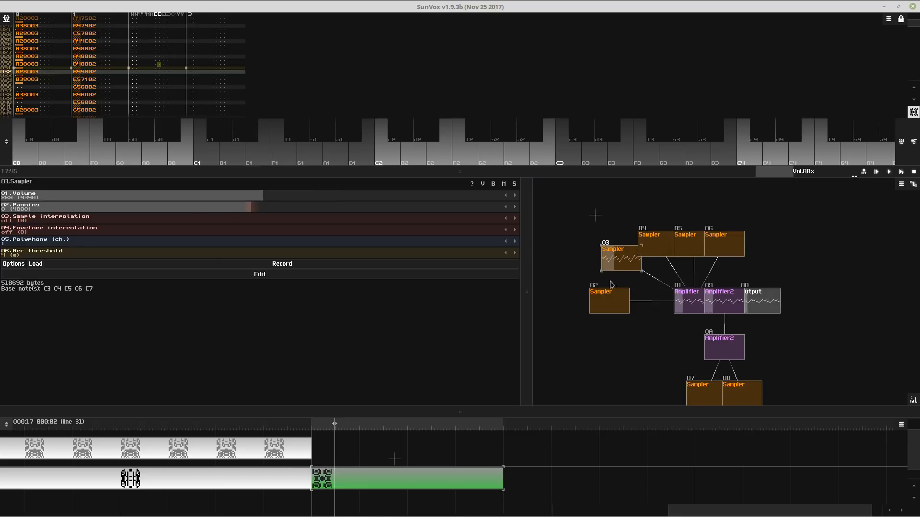
{"action": "left_click", "coordinate": [609, 294]}
{"action": "left_click_drag", "start_coordinate": [628, 357], "coordinate": [640, 311]}
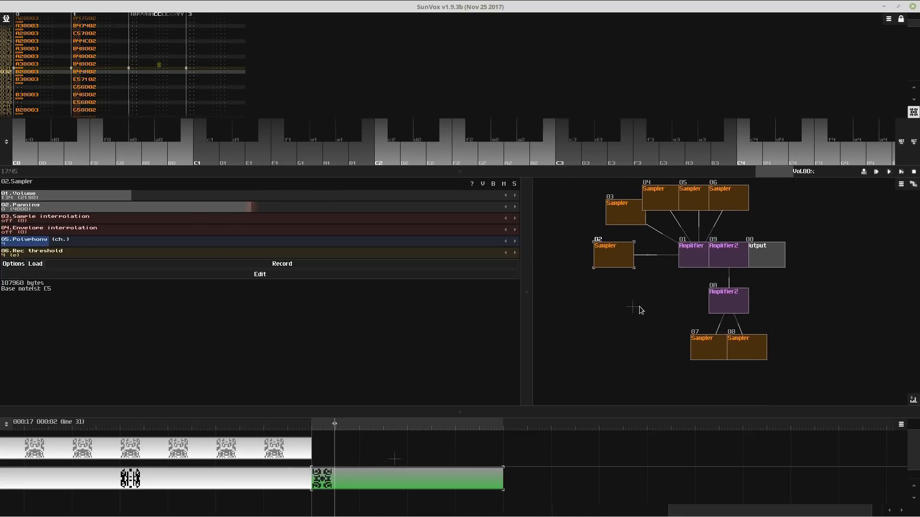
{"action": "key", "text": "Return"}
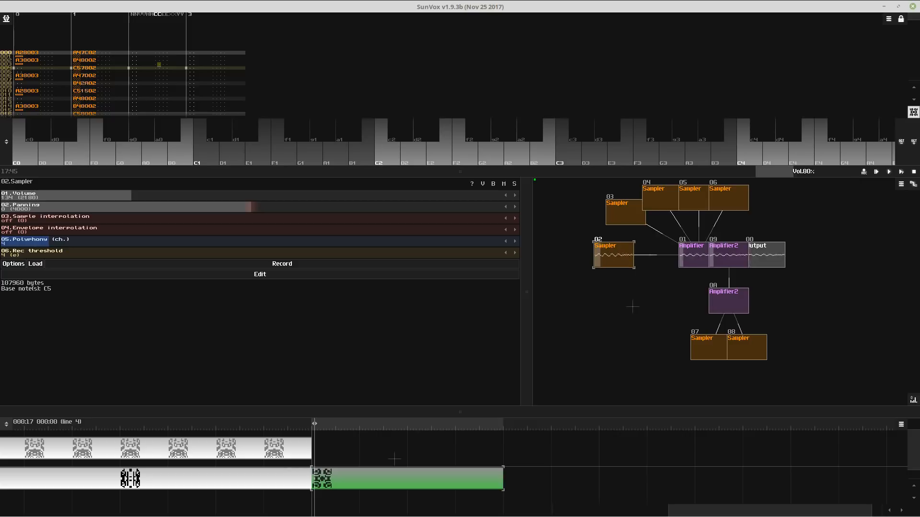
- Shift the on-screen keyboard range up two octaves to start at C2 and play the pattern from the beginning
{"action": "left_click", "coordinate": [914, 142]}
{"action": "left_click", "coordinate": [914, 142]}
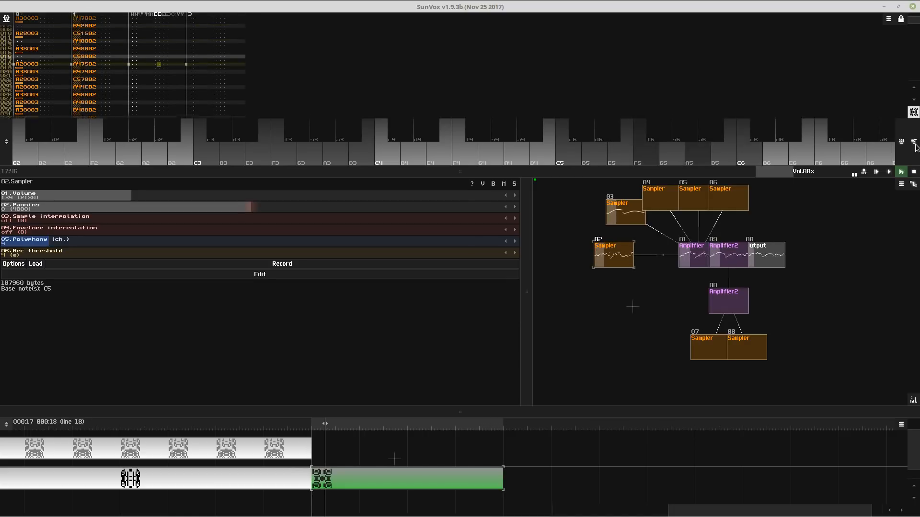
{"action": "key", "text": "F9"}
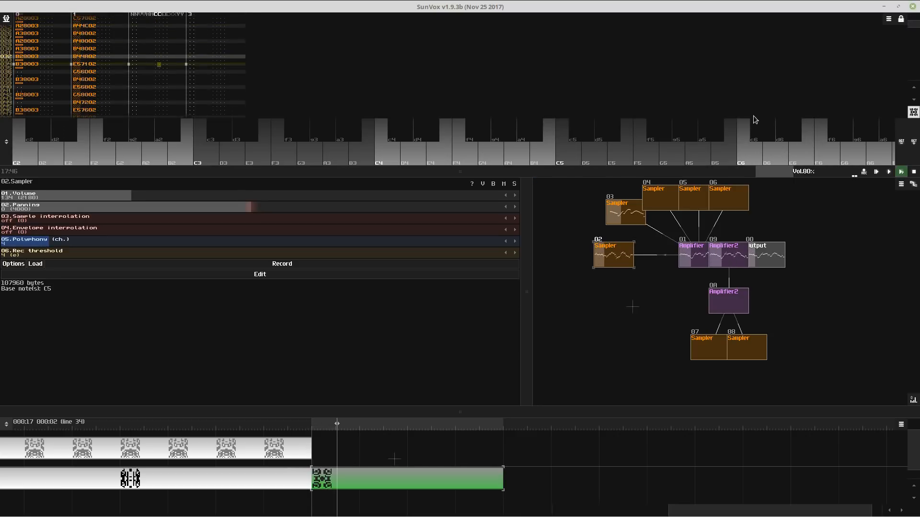
- Enlarge the pattern editor and shift the on-screen keyboard range to start at C2
{"action": "key", "text": "space"}
{"action": "left_click_drag", "start_coordinate": [702, 181], "coordinate": [702, 387]}
{"action": "left_click_drag", "start_coordinate": [781, 318], "coordinate": [799, 72]}
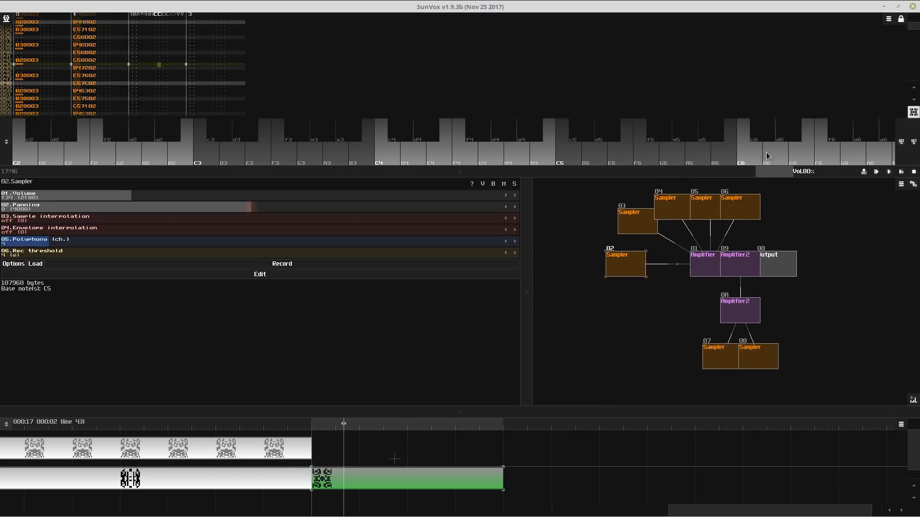
{"action": "left_click_drag", "start_coordinate": [704, 178], "coordinate": [704, 291]}
{"action": "left_click", "coordinate": [910, 249]}
{"action": "left_click", "coordinate": [910, 249]}
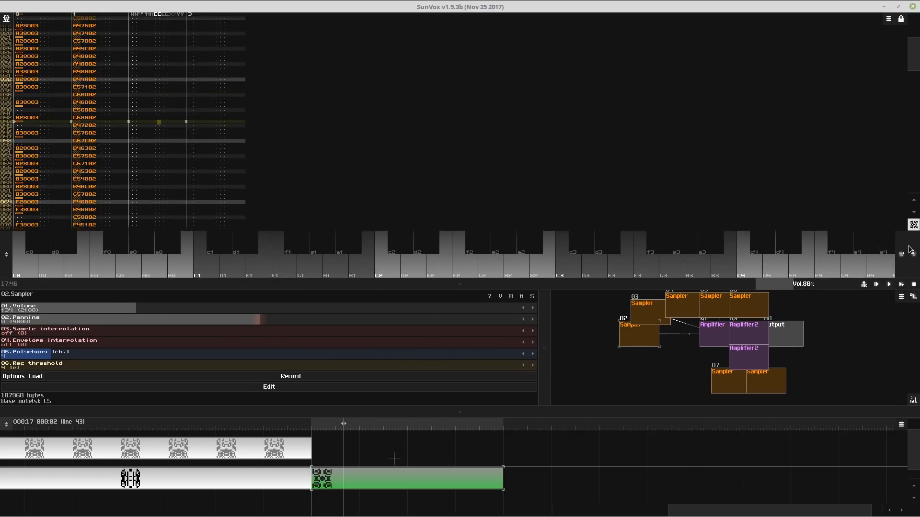
{"action": "left_click", "coordinate": [910, 249]}
{"action": "left_click", "coordinate": [910, 249]}
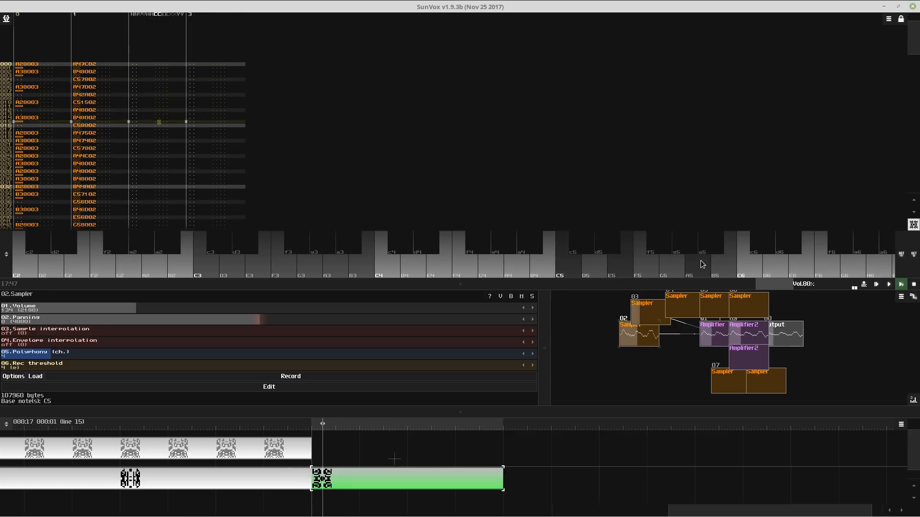
- Enter the sampler 02 chord C5, E5, A5 on line 0 of tracks 2 to 4, and set the pattern to 8 tracks
{"action": "left_click", "coordinate": [164, 61]}
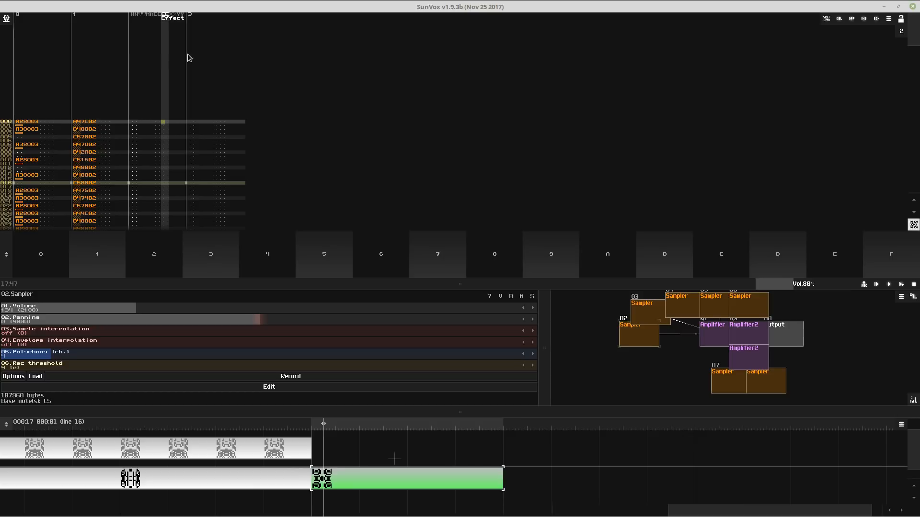
{"action": "left_click", "coordinate": [230, 65]}
{"action": "right_click", "coordinate": [315, 61]}
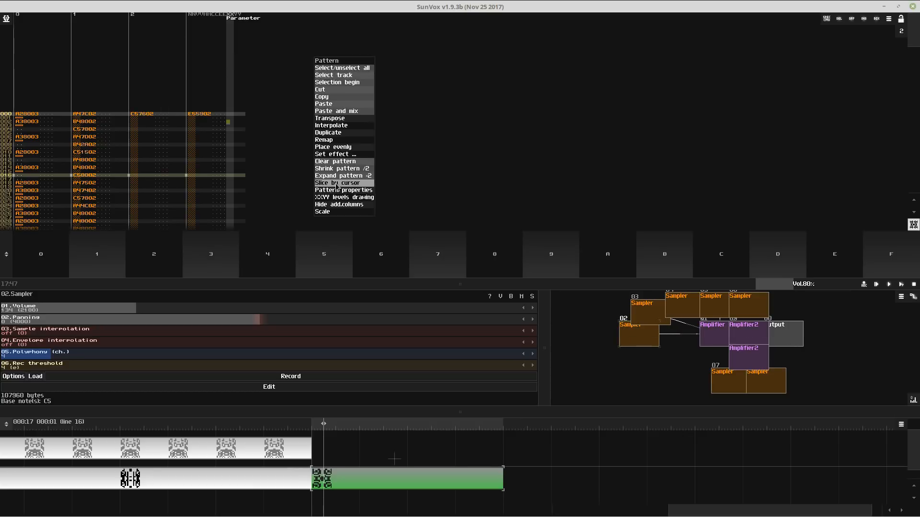
{"action": "left_click", "coordinate": [336, 187]}
{"action": "left_click", "coordinate": [530, 254]}
{"action": "left_click", "coordinate": [530, 254]}
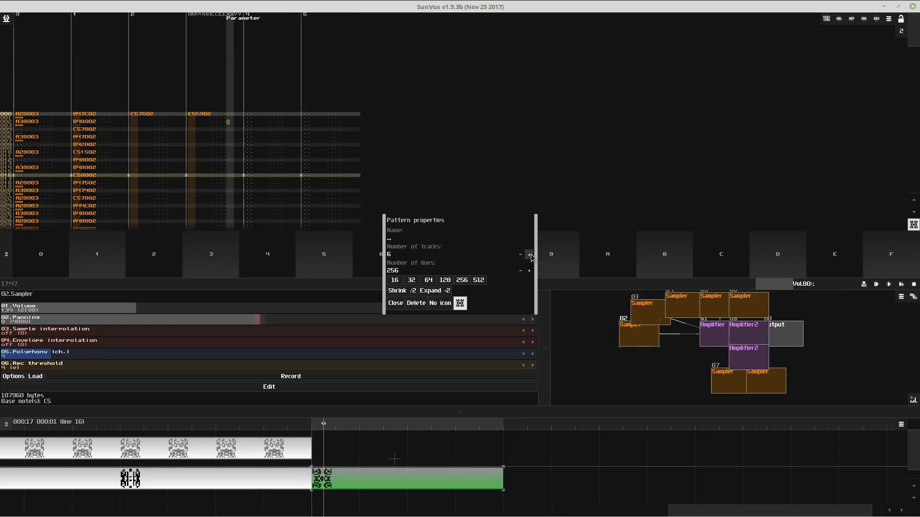
{"action": "left_click", "coordinate": [529, 255]}
{"action": "left_click", "coordinate": [530, 256]}
{"action": "left_click", "coordinate": [289, 106]}
{"action": "key", "text": "space"}
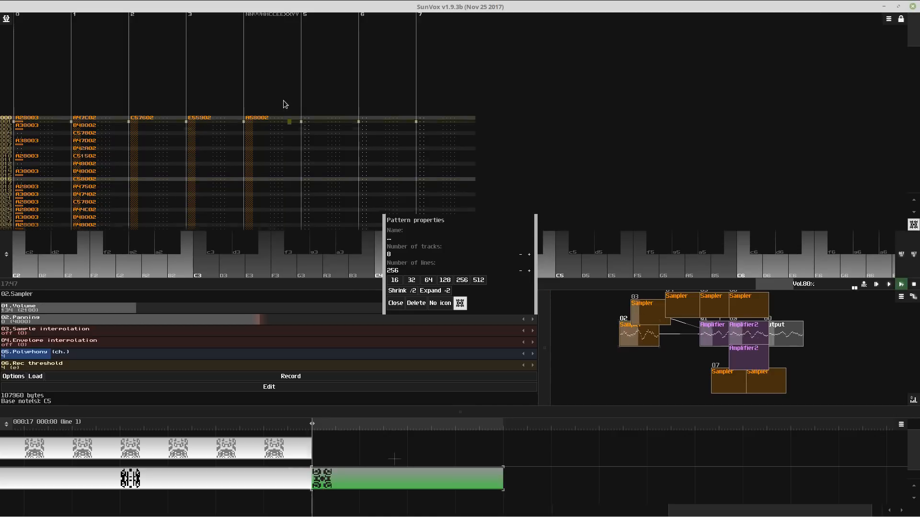
{"action": "left_click", "coordinate": [396, 303]}
- Add note-offs on line 2 of tracks 2 to 4 to cut the chord short, and replay the pattern from the beginning
{"action": "key", "text": "space"}
{"action": "left_click", "coordinate": [134, 55]}
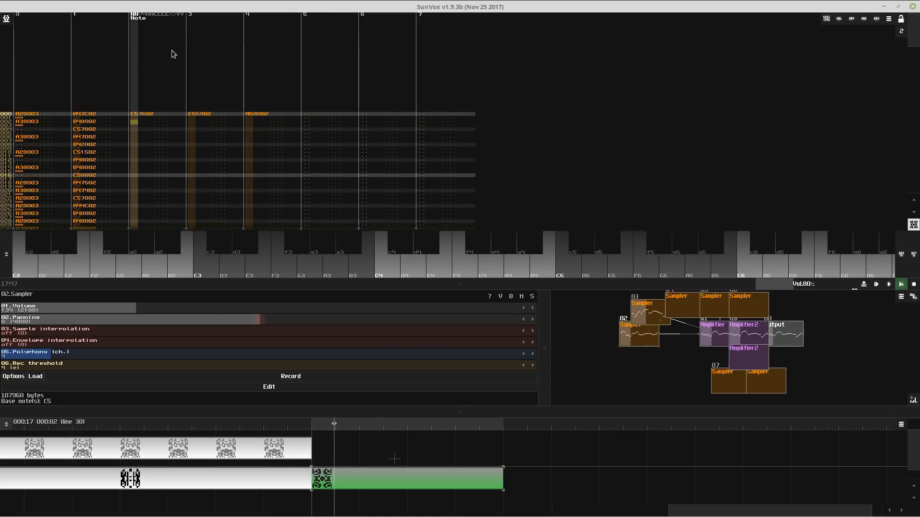
{"action": "key", "text": "grave"}
{"action": "key", "text": "Tab"}
{"action": "key", "text": "grave"}
{"action": "key", "text": "ctrl+z"}
{"action": "key", "text": "Up"}
{"action": "key", "text": "grave"}
{"action": "key", "text": "Tab"}
{"action": "key", "text": "Up"}
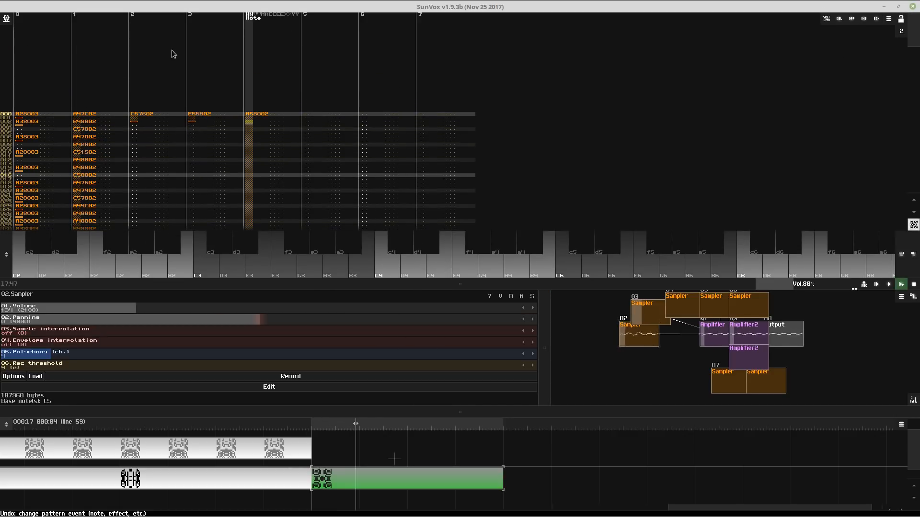
{"action": "key", "text": "grave"}
{"action": "key", "text": "space"}
{"action": "key", "text": "F9"}
{"action": "key", "text": "space"}
{"action": "left_click_drag", "start_coordinate": [144, 107], "coordinate": [268, 112]}
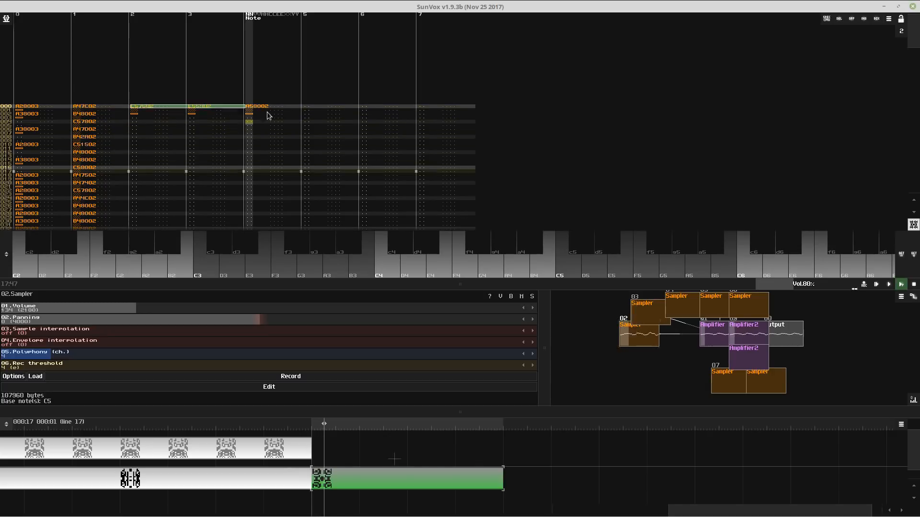
{"action": "left_click", "coordinate": [267, 115]}
{"action": "double_click", "coordinate": [82, 119]}
{"action": "right_click", "coordinate": [96, 117]}
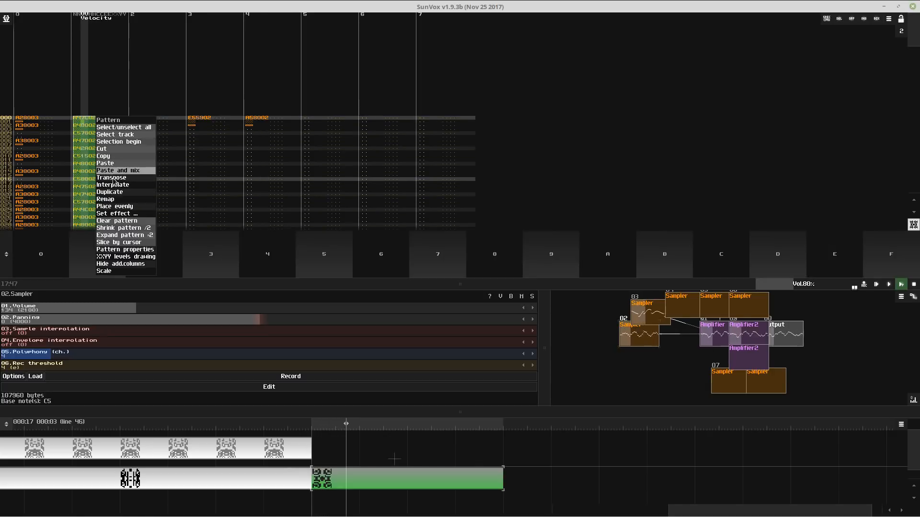
{"action": "left_click", "coordinate": [115, 185]}
{"action": "left_click", "coordinate": [395, 291]}
{"action": "right_click", "coordinate": [329, 130]}
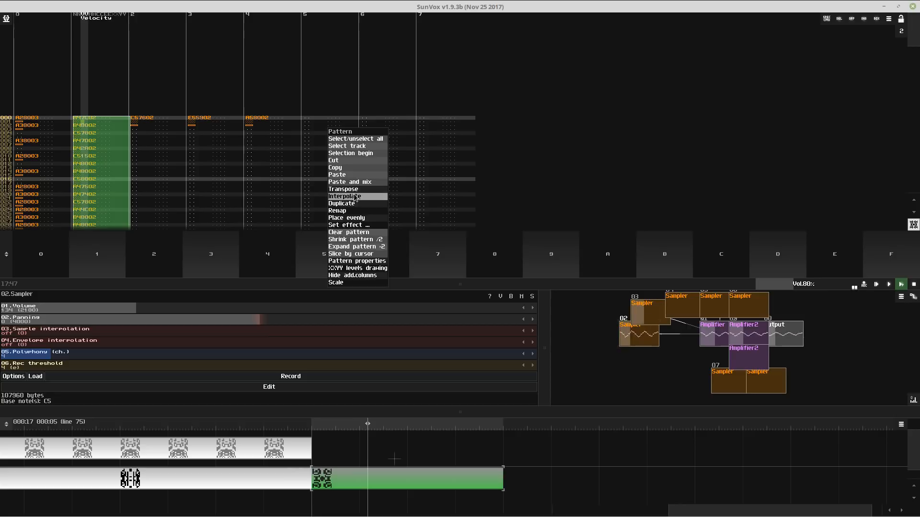
{"action": "left_click", "coordinate": [347, 188]}
{"action": "left_click", "coordinate": [395, 268]}
- Try the chord in tracks 2 to 4 transposed down 12 semitones, and transpose it back up
{"action": "left_click_drag", "start_coordinate": [135, 117], "coordinate": [269, 142]}
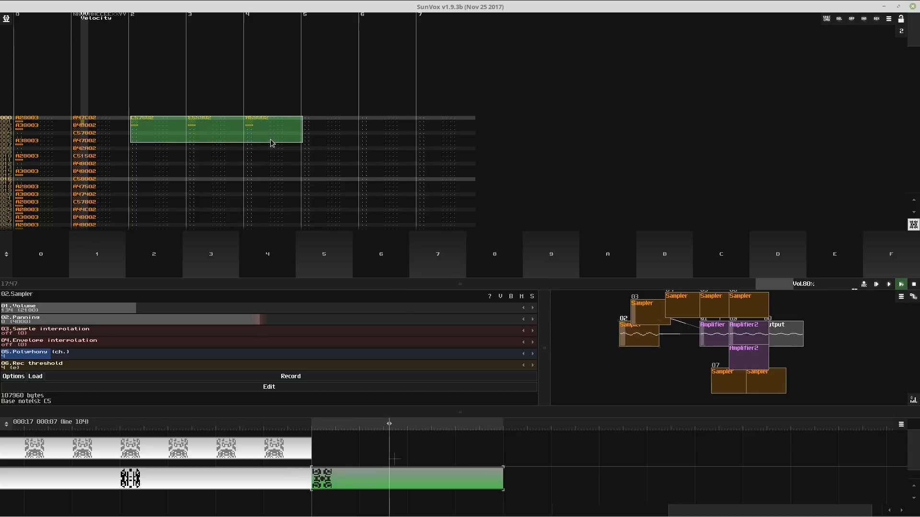
{"action": "right_click", "coordinate": [271, 124]}
{"action": "left_click", "coordinate": [282, 184]}
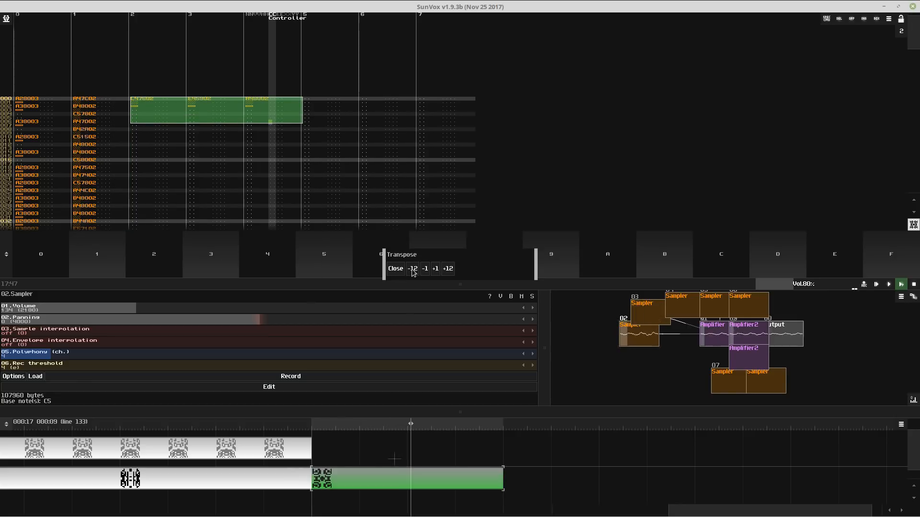
{"action": "left_click", "coordinate": [447, 269]}
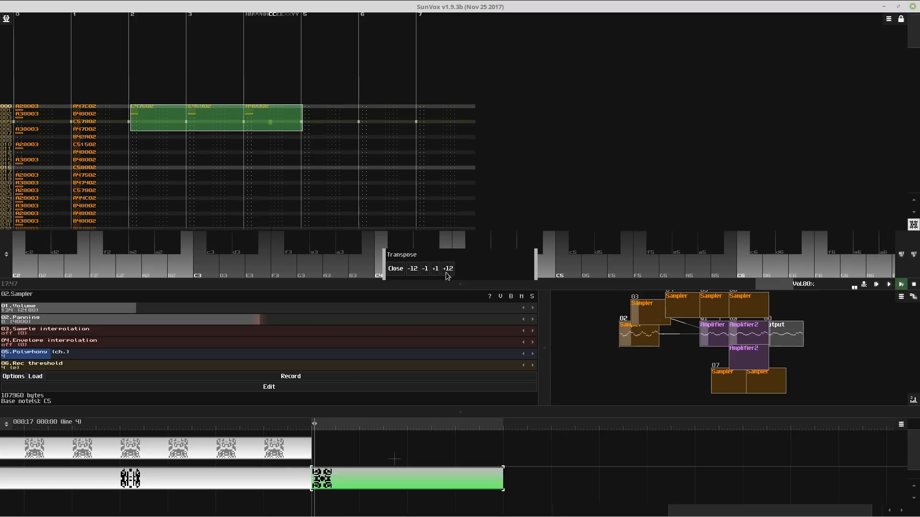
{"action": "left_click", "coordinate": [447, 268]}
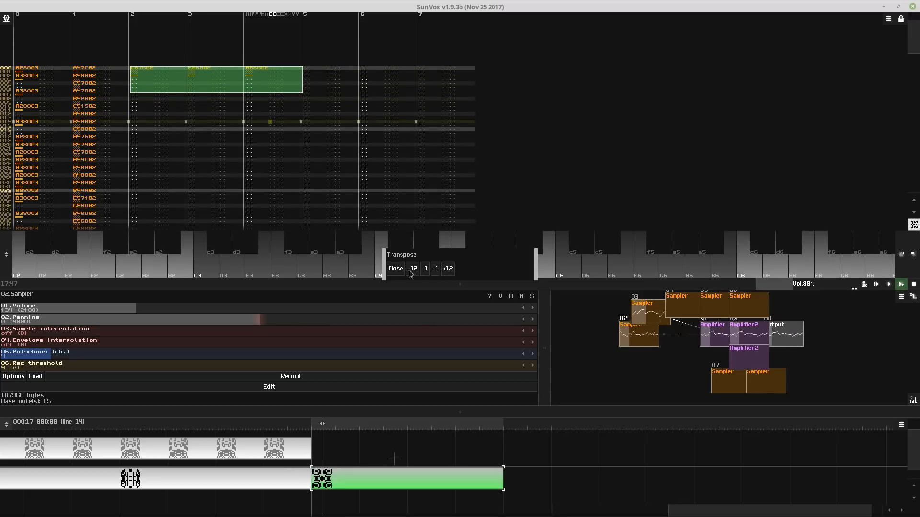
- Transpose the arpeggio in track 1 up 12 semitones
{"action": "double_click", "coordinate": [89, 113]}
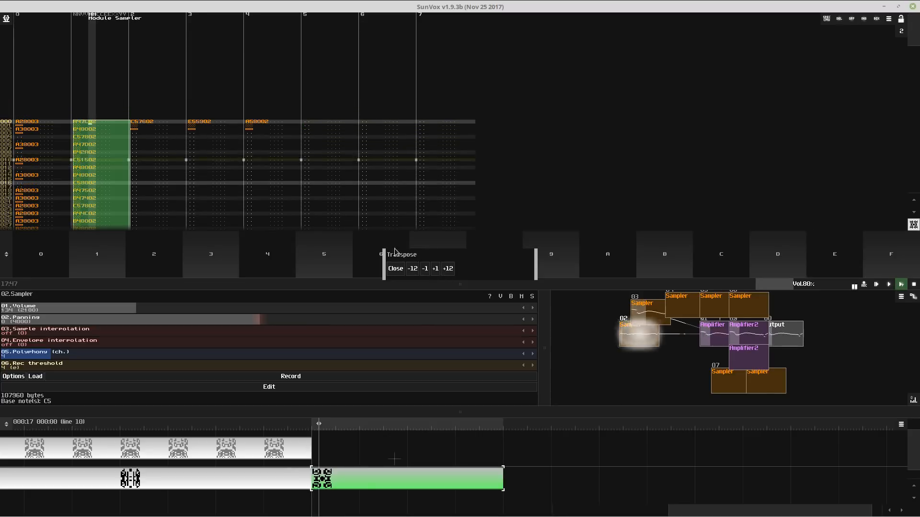
{"action": "left_click", "coordinate": [447, 268]}
- Copy the chord with its note-offs from the start of tracks 2 to 4 and paste it at lines 6, 12 and 18
{"action": "left_click_drag", "start_coordinate": [133, 110], "coordinate": [271, 120]}
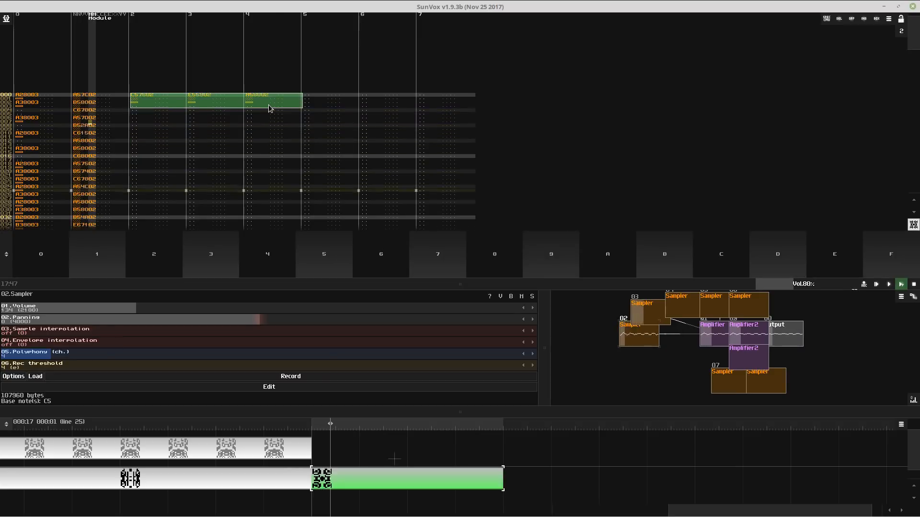
{"action": "key", "text": "ctrl+c"}
{"action": "left_click", "coordinate": [146, 132]}
{"action": "key", "text": "ctrl+v"}
{"action": "left_click", "coordinate": [145, 140]}
{"action": "key", "text": "ctrl+v"}
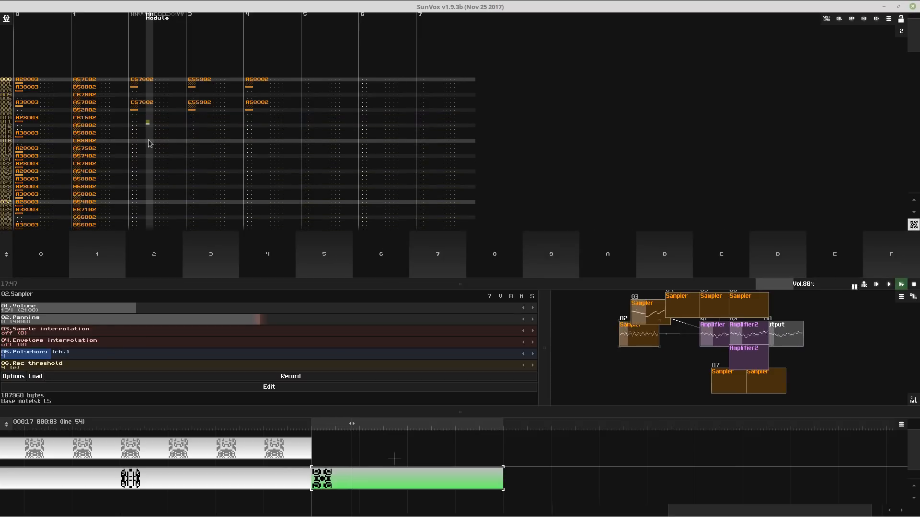
{"action": "key", "text": "space"}
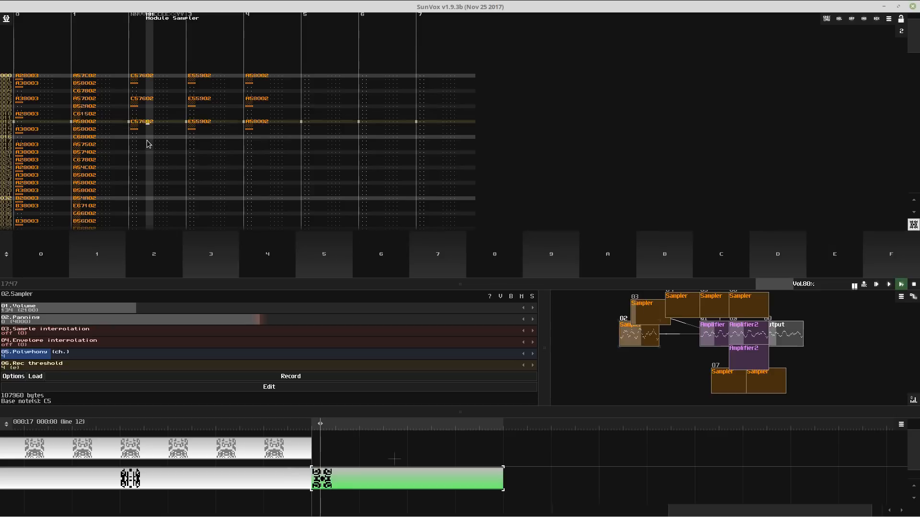
{"action": "key", "text": "ctrl+v"}
{"action": "key", "text": "Down"}
{"action": "key", "text": "Down"}
{"action": "key", "text": "ctrl+v"}
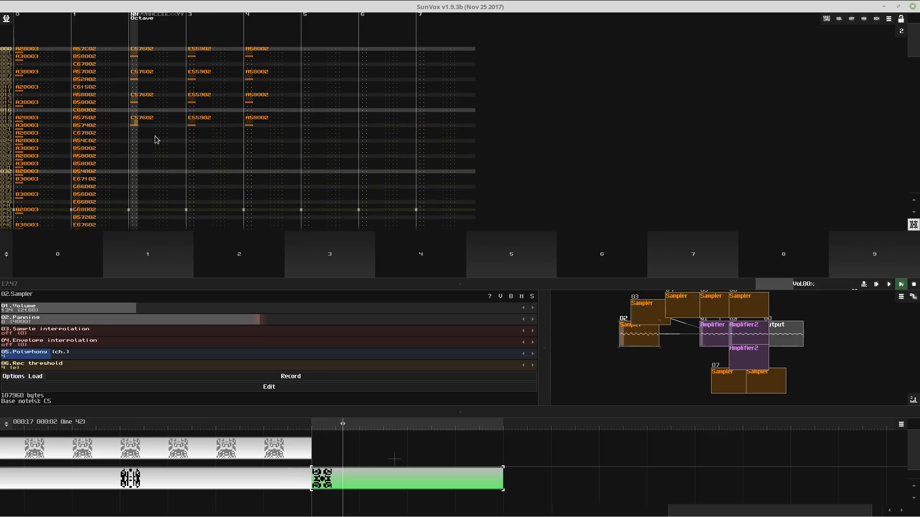
- Paste the chord at lines 20, 24 and 28 of tracks 2 to 4 and replay the pattern from the beginning
{"action": "key", "text": "Down"}
{"action": "key", "text": "Down"}
{"action": "key", "text": "Down"}
{"action": "key", "text": "Down"}
{"action": "key", "text": "ctrl+v"}
{"action": "key", "text": "Down"}
{"action": "key", "text": "Down"}
{"action": "key", "text": "Down"}
{"action": "key", "text": "Down"}
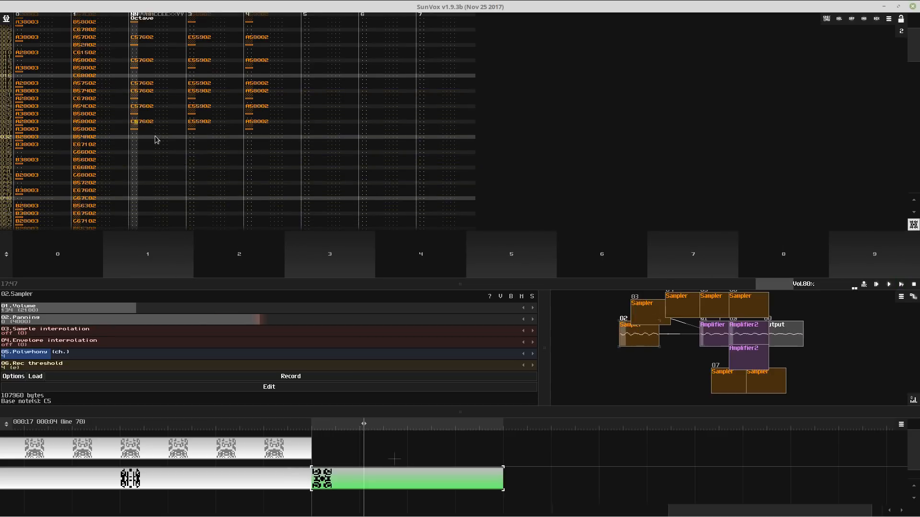
{"action": "key", "text": "space"}
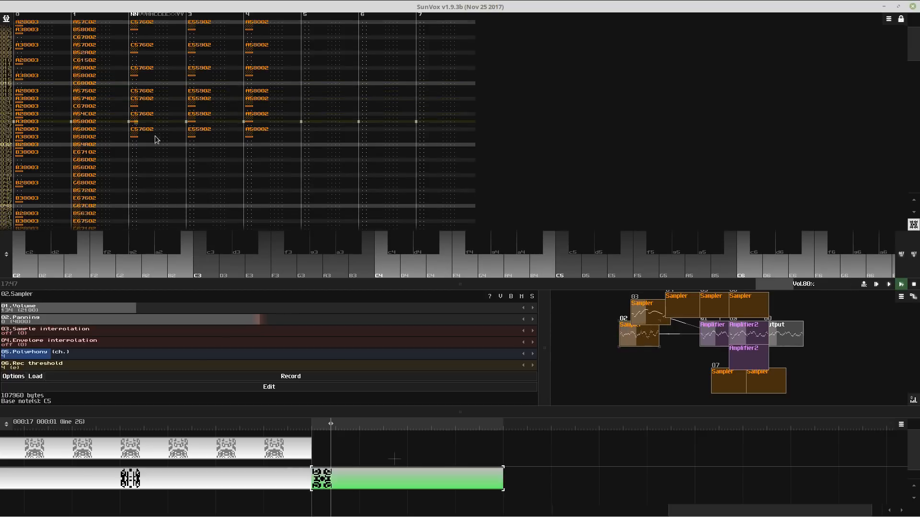
- Try out notes for the next chord at line 32 of track 2 and undo them
{"action": "key", "text": "Escape"}
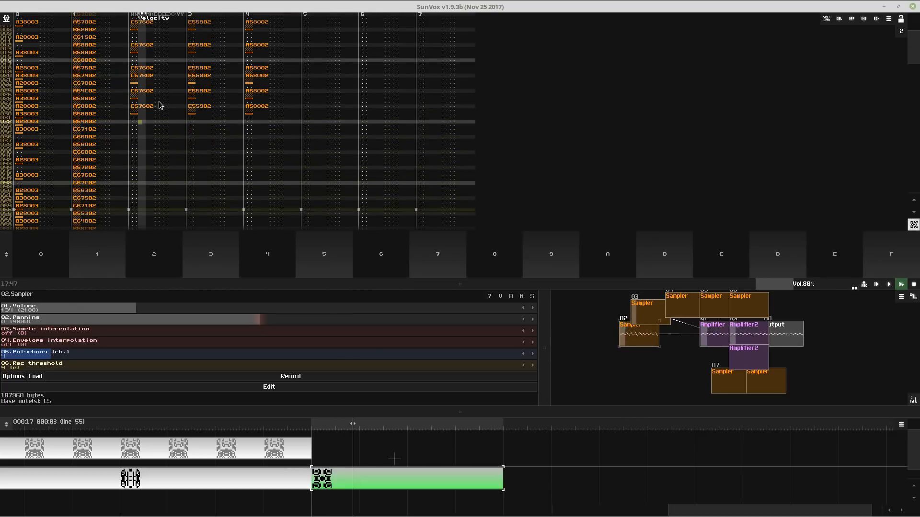
{"action": "key", "text": "m"}
{"action": "key", "text": "n"}
{"action": "key", "text": "ctrl+z"}
{"action": "key", "text": "ctrl+z"}
{"action": "key", "text": "Escape"}
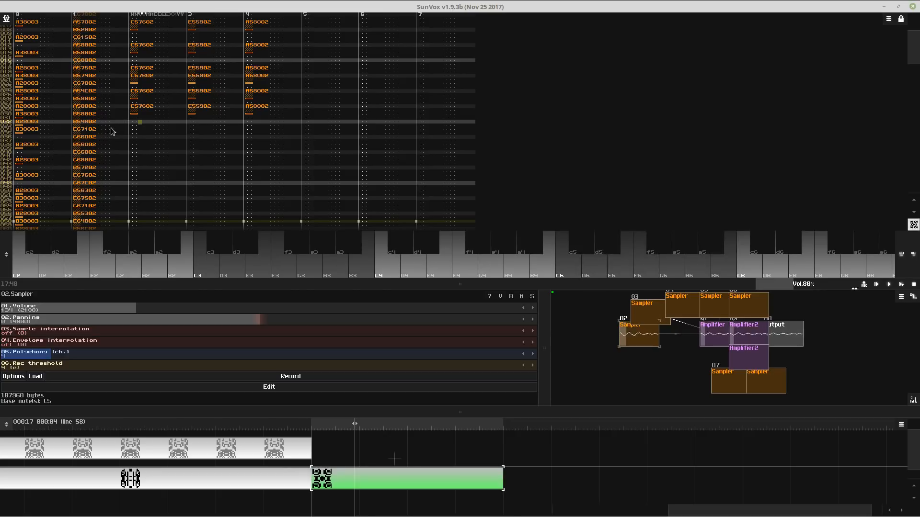
- Enter the sampler 02 chord D5, F5, B5 on line 32 of tracks 2 to 4, deleting the misplaced F5 above it in track 3
{"action": "key", "text": "space"}
{"action": "key", "text": "x"}
{"action": "left_click", "coordinate": [203, 112]}
{"action": "key", "text": "v"}
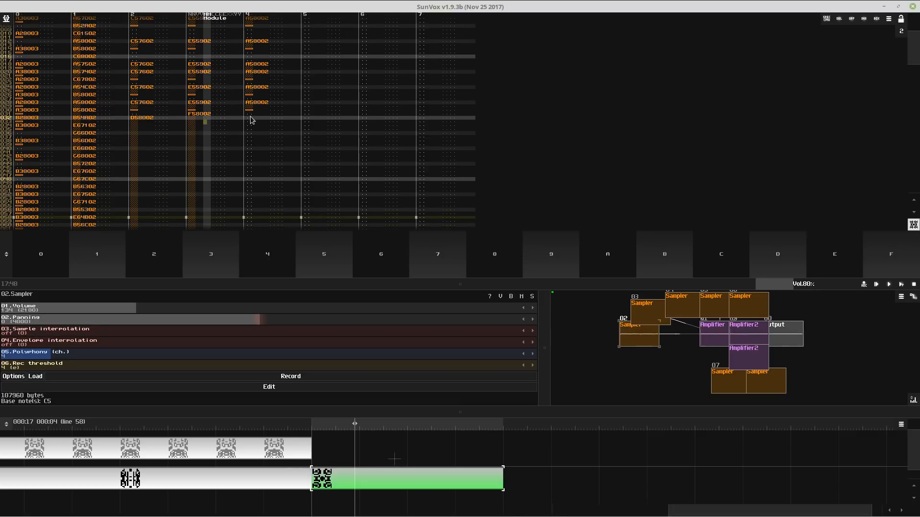
{"action": "left_click", "coordinate": [248, 117]}
{"action": "key", "text": "m"}
{"action": "left_click", "coordinate": [204, 115]}
{"action": "key", "text": "v"}
{"action": "left_click", "coordinate": [204, 111]}
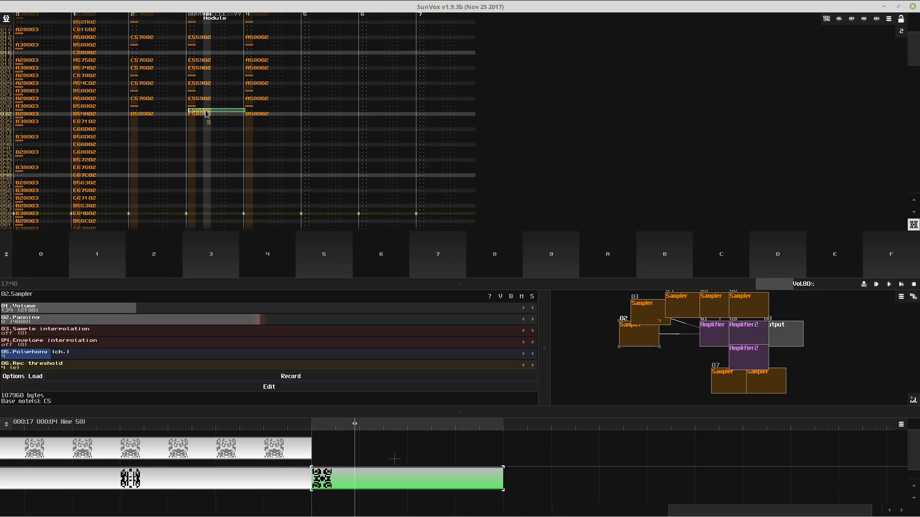
{"action": "key", "text": "Delete"}
- Add note-offs on line 34 of tracks 2 to 4 to cut the D5, F5, B5 chord short
{"action": "left_click", "coordinate": [146, 132]}
{"action": "key", "text": "grave"}
{"action": "key", "text": "Tab"}
{"action": "key", "text": "Up"}
{"action": "key", "text": "grave"}
{"action": "key", "text": "Up"}
{"action": "key", "text": "Up"}
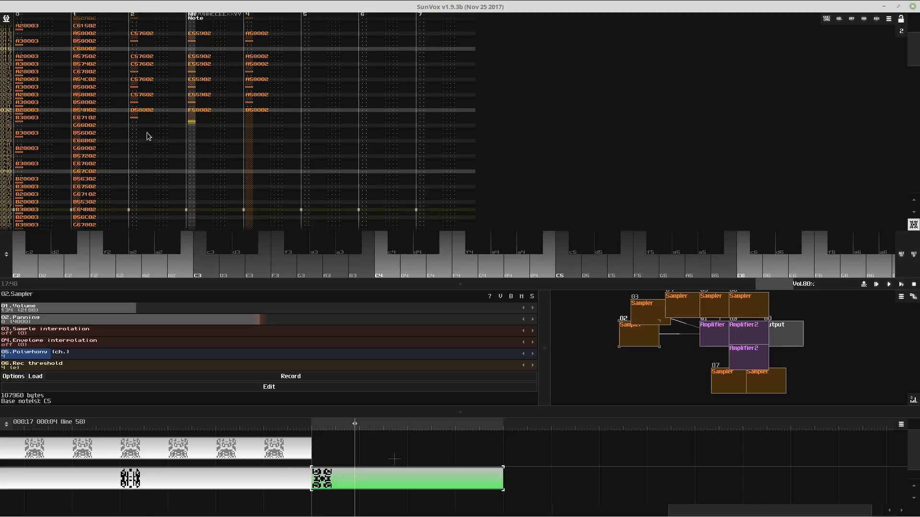
{"action": "key", "text": "ctrl+z"}
{"action": "key", "text": "Up"}
{"action": "key", "text": "grave"}
{"action": "key", "text": "Tab"}
{"action": "key", "text": "Up"}
{"action": "key", "text": "Up"}
{"action": "key", "text": "grave"}
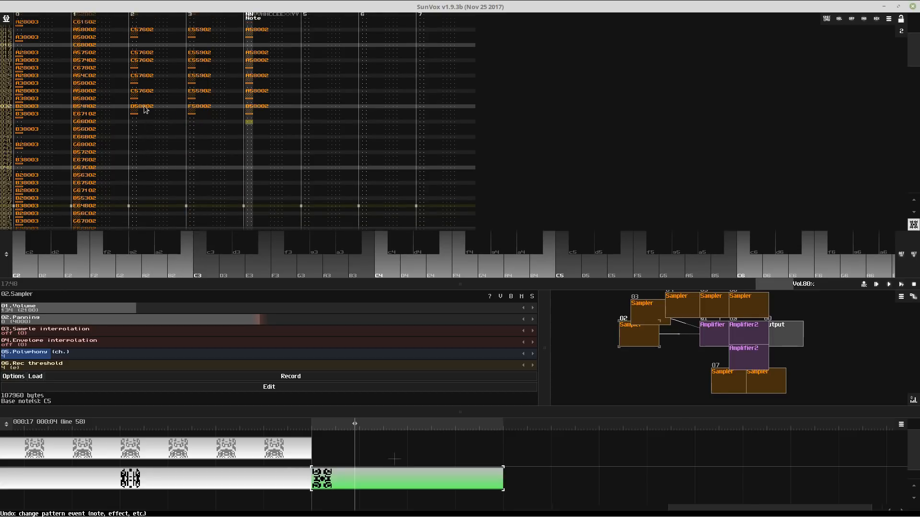
- Copy the D5, F5, B5 chord with its note-offs and paste it at lines 38, 44 and 50 of tracks 2 to 4
{"action": "left_click_drag", "start_coordinate": [143, 105], "coordinate": [270, 120]}
{"action": "left_click", "coordinate": [130, 135]}
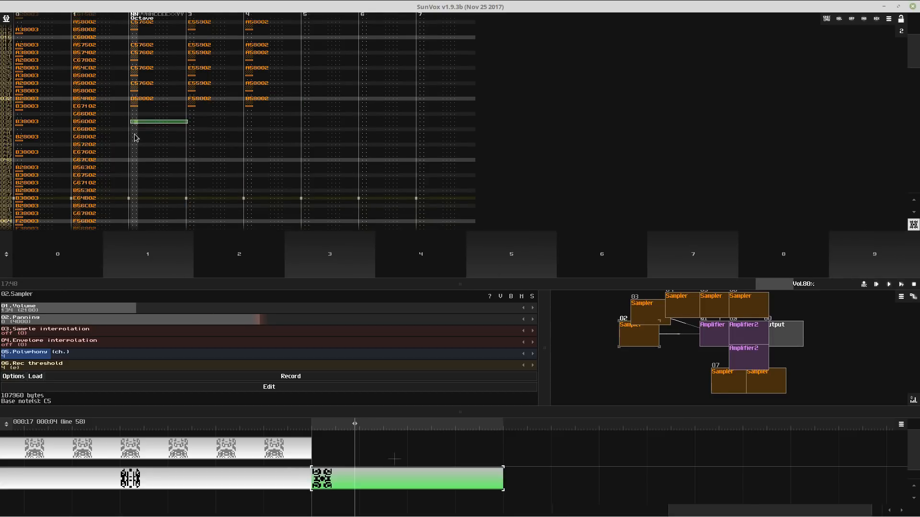
{"action": "left_click", "coordinate": [135, 139]}
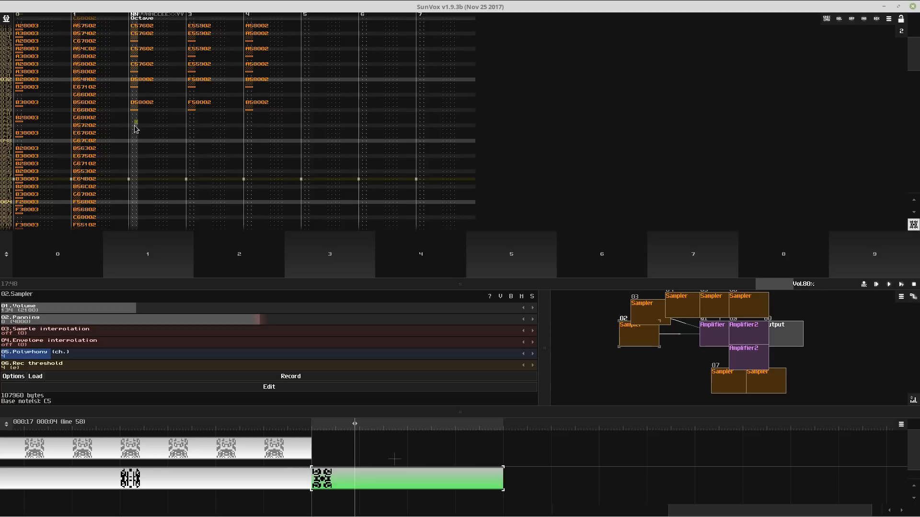
{"action": "key", "text": "ctrl+v"}
{"action": "left_click", "coordinate": [137, 142]}
{"action": "key", "text": "ctrl+v"}
{"action": "key", "text": "ctrl+z"}
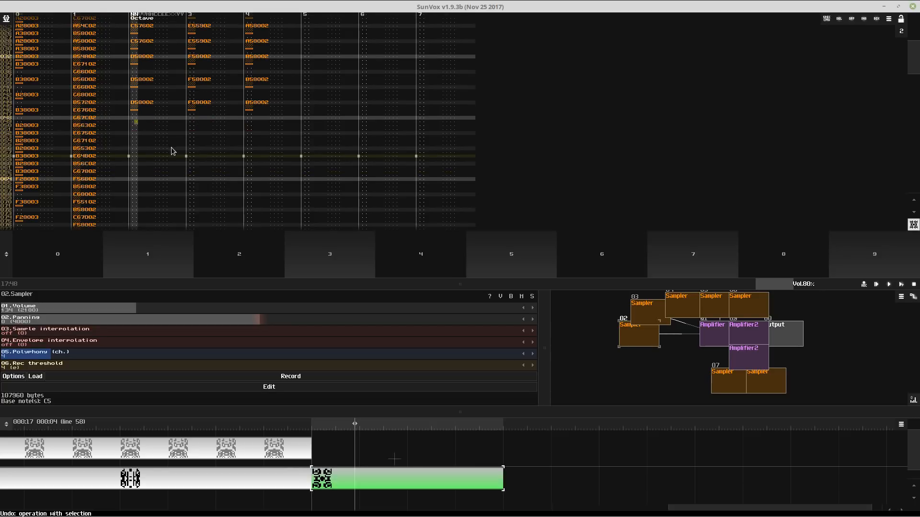
{"action": "key", "text": "Down"}
{"action": "key", "text": "ctrl+v"}
- Try the chord at line 52 of tracks 2 to 4, replay the pattern and undo that paste
{"action": "key", "text": "Down"}
{"action": "key", "text": "Down"}
{"action": "key", "text": "ctrl+v"}
{"action": "key", "text": "Return"}
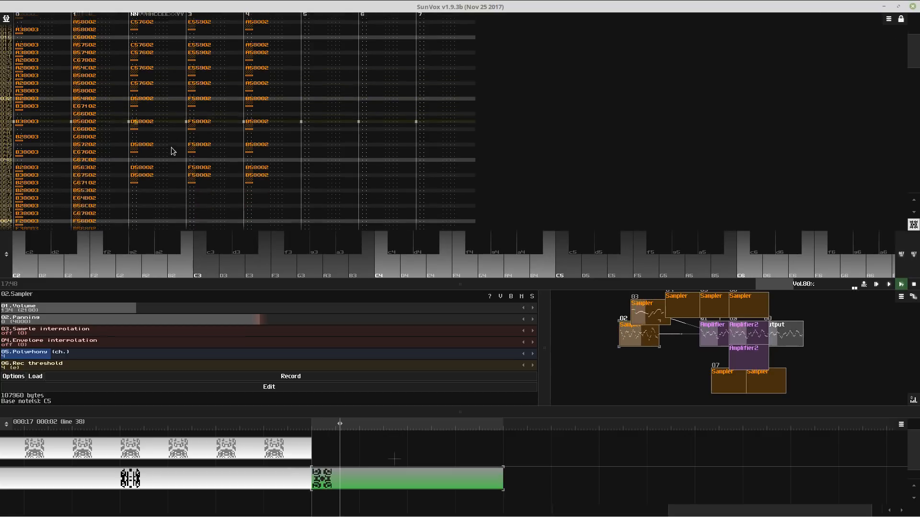
{"action": "key", "text": "space"}
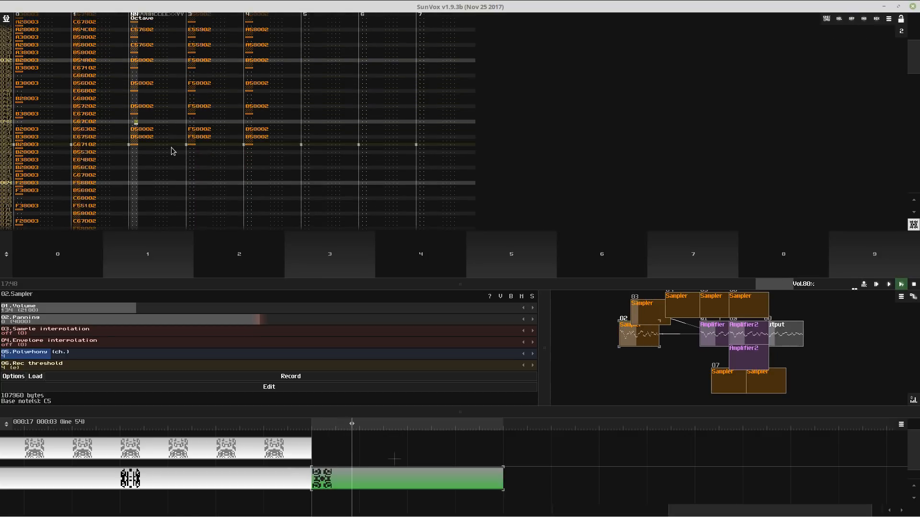
{"action": "left_click", "coordinate": [136, 129]}
{"action": "key", "text": "ctrl+z"}
{"action": "key", "text": "ctrl+z"}
- Paste the D5, F5, B5 chord at lines 56 and 60 of tracks 2 to 4
{"action": "key", "text": "Down"}
{"action": "key", "text": "Down"}
{"action": "key", "text": "Down"}
{"action": "key", "text": "Down"}
{"action": "key", "text": "Down"}
{"action": "key", "text": "Down"}
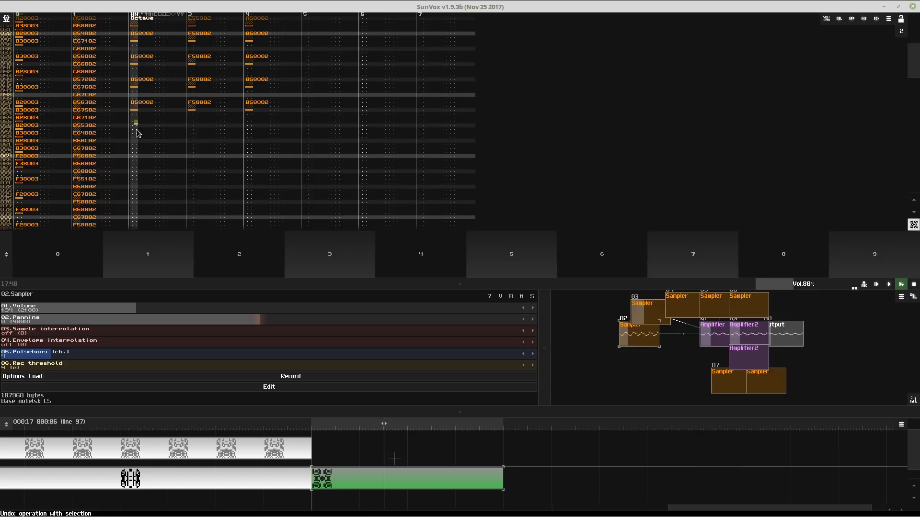
{"action": "key", "text": "ctrl+v"}
{"action": "key", "text": "Down"}
{"action": "key", "text": "Down"}
{"action": "key", "text": "Down"}
{"action": "key", "text": "Down"}
{"action": "key", "text": "ctrl+v"}
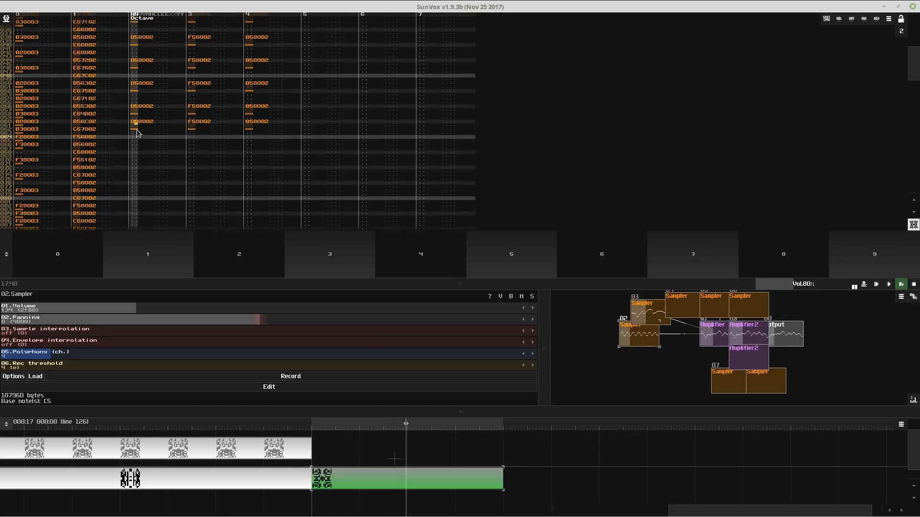
- Transpose the F5 notes on lines 32 to 60 of track 3 down to E5, and paste the D5, F5, B5 chord at line 64
{"action": "left_click_drag", "start_coordinate": [203, 62], "coordinate": [230, 130]}
{"action": "right_click", "coordinate": [231, 135]}
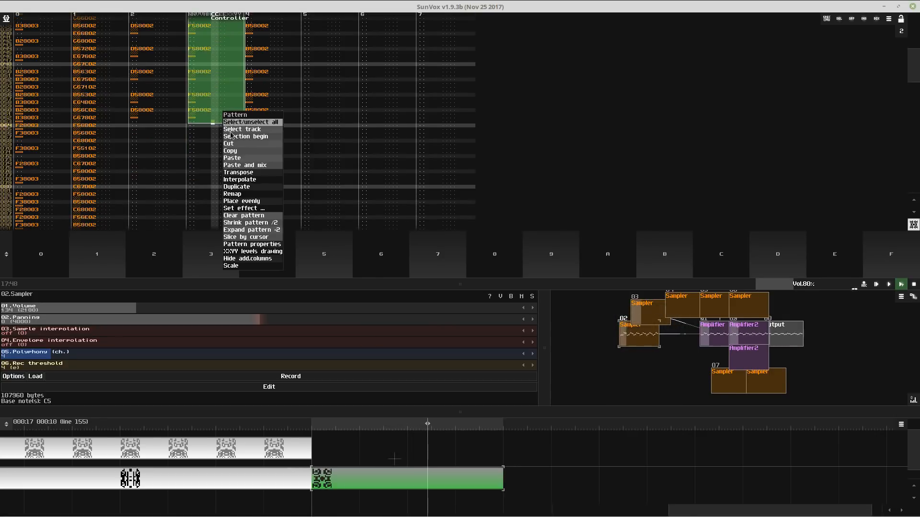
{"action": "left_click", "coordinate": [238, 172]}
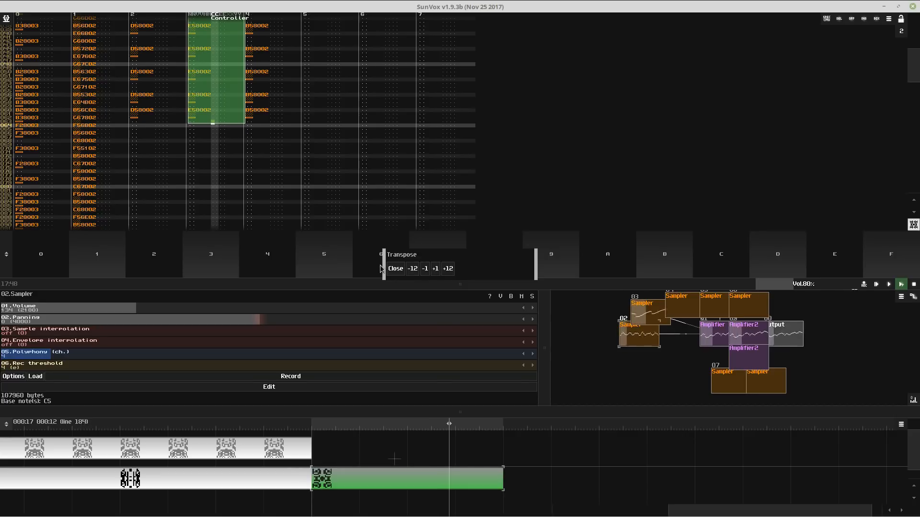
{"action": "left_click", "coordinate": [395, 268]}
{"action": "left_click", "coordinate": [158, 126]}
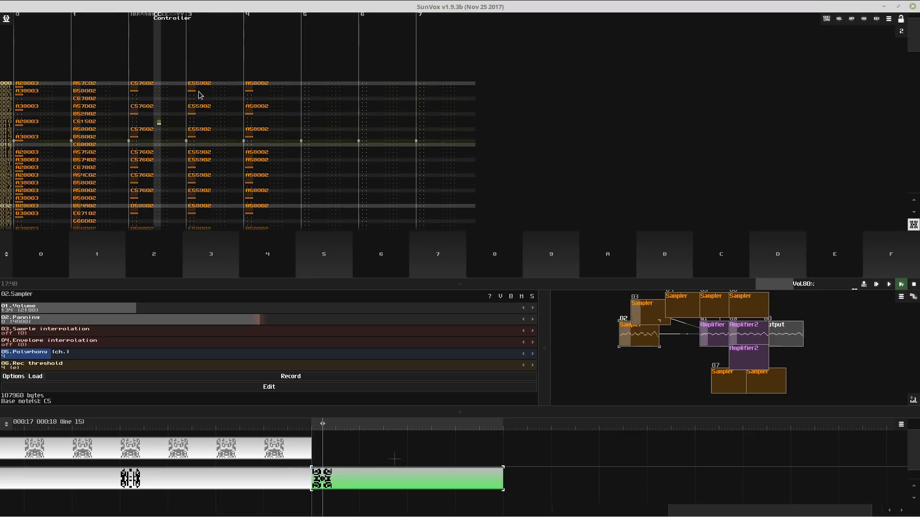
- Stagger the chords by shifting the notes in track 3 down two lines and those in track 4 down four lines, and replay the pattern
{"action": "left_click", "coordinate": [205, 83]}
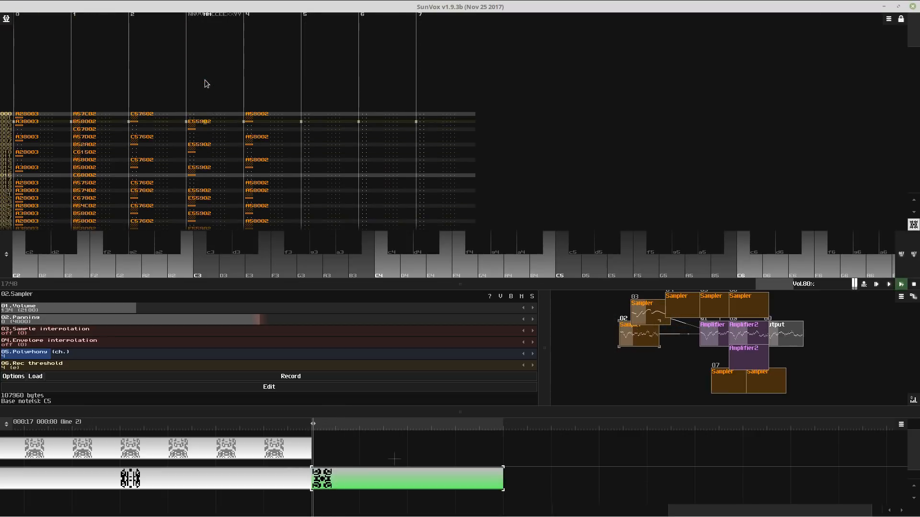
{"action": "left_click", "coordinate": [247, 83]}
{"action": "key", "text": "Insert"}
{"action": "key", "text": "Insert"}
{"action": "key", "text": "Insert"}
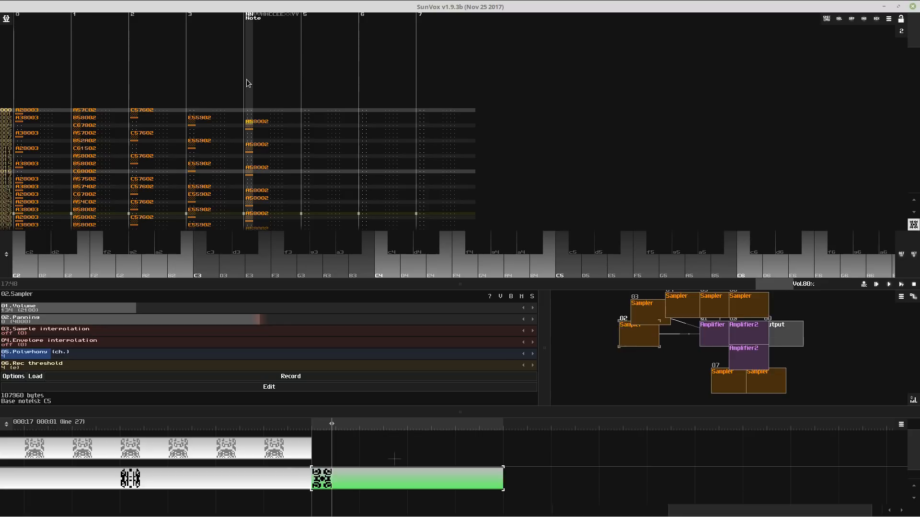
{"action": "key", "text": "Insert"}
{"action": "key", "text": "space"}
{"action": "left_click", "coordinate": [250, 121]}
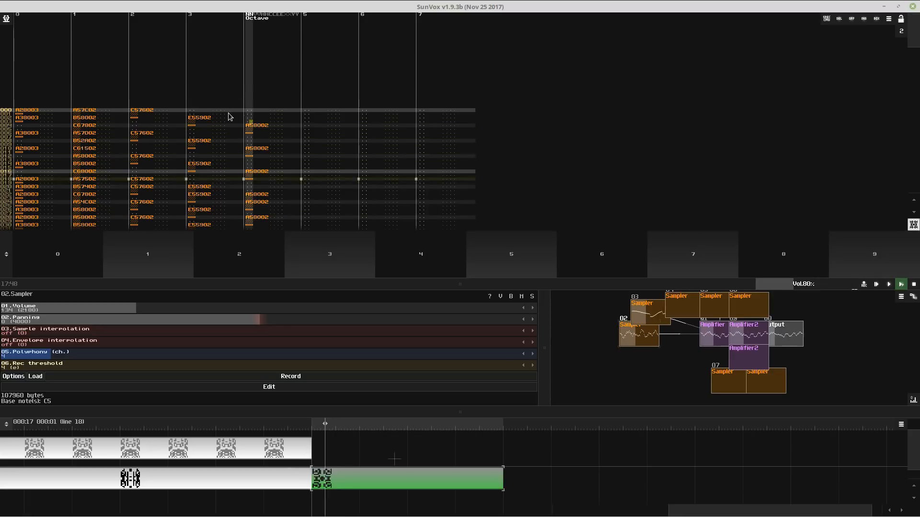
- Tighten the stagger to one line in track 3 and two lines in track 4, and play the pattern past line 64
{"action": "left_click", "coordinate": [199, 111]}
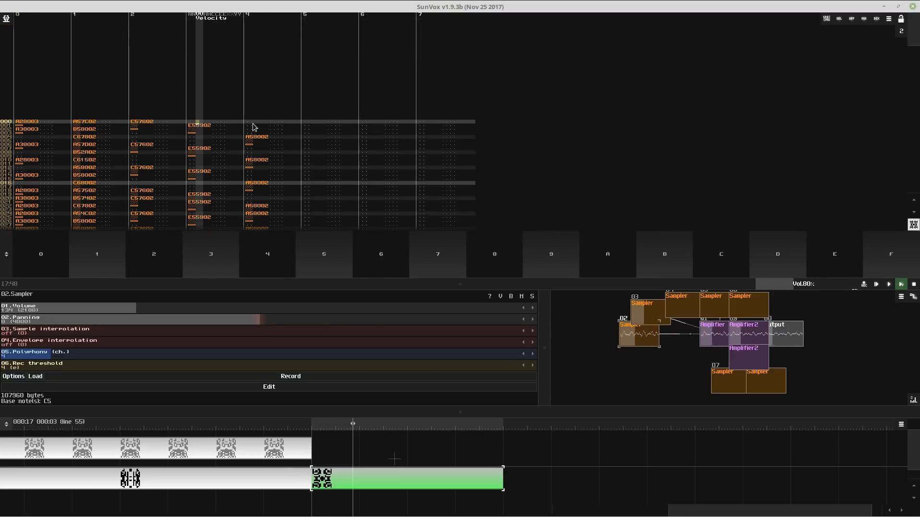
{"action": "left_click", "coordinate": [255, 133]}
{"action": "left_click", "coordinate": [249, 136]}
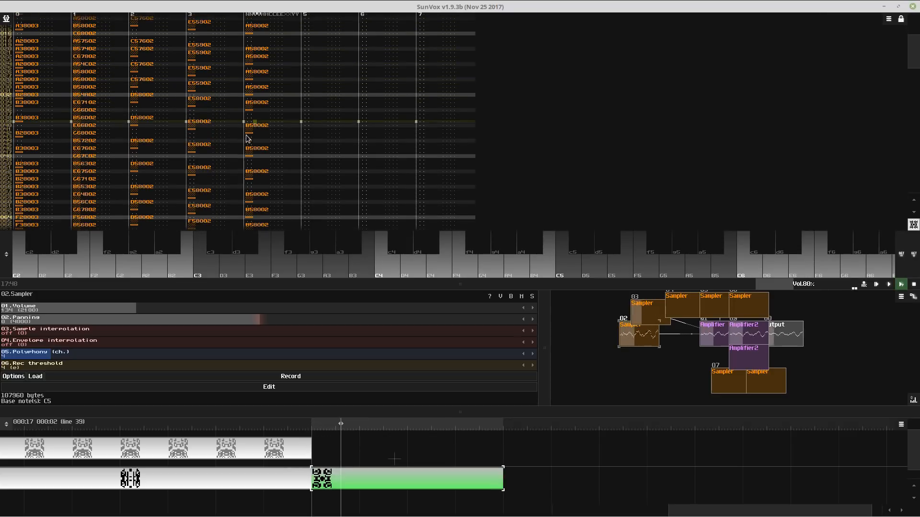
{"action": "key", "text": "Right"}
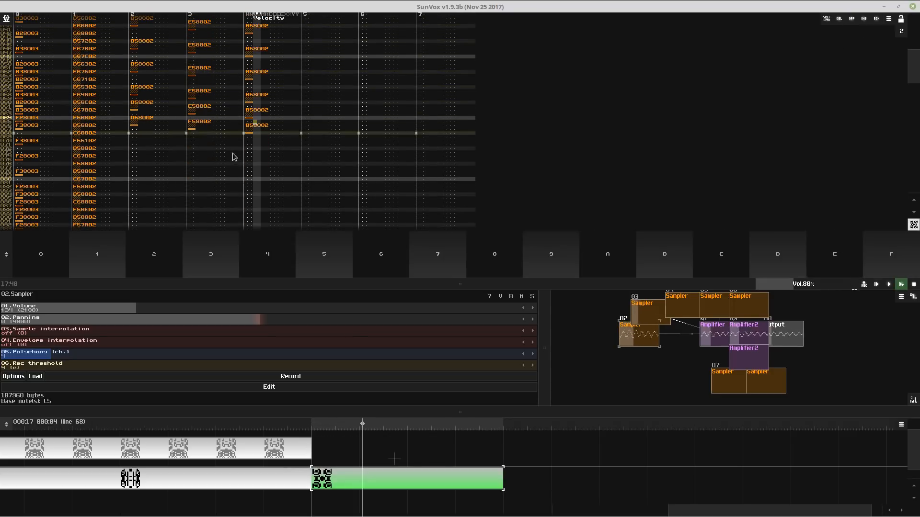
{"action": "key", "text": "Left"}
{"action": "key", "text": "shift+Return"}
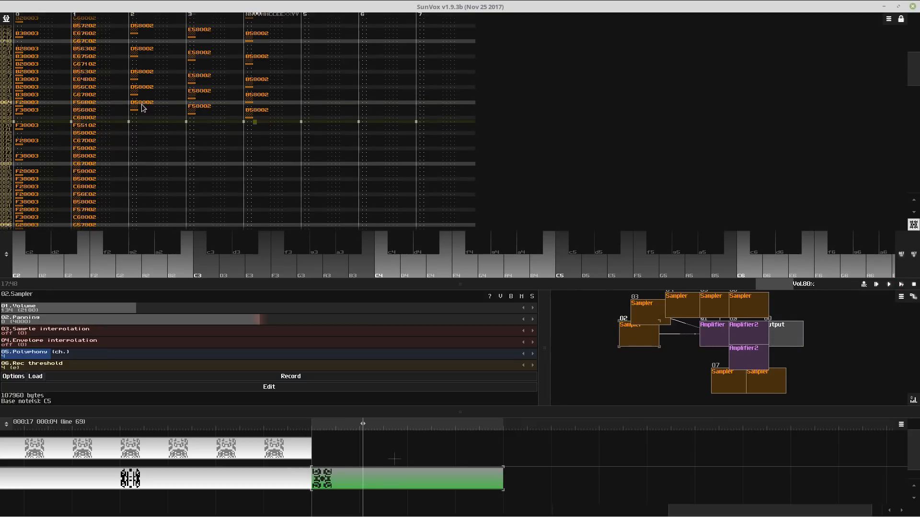
- Change the staggered chord starting at line 64 of tracks 2 to 4 to F5, B5 and C6, using sampler 02
{"action": "left_click", "coordinate": [142, 104]}
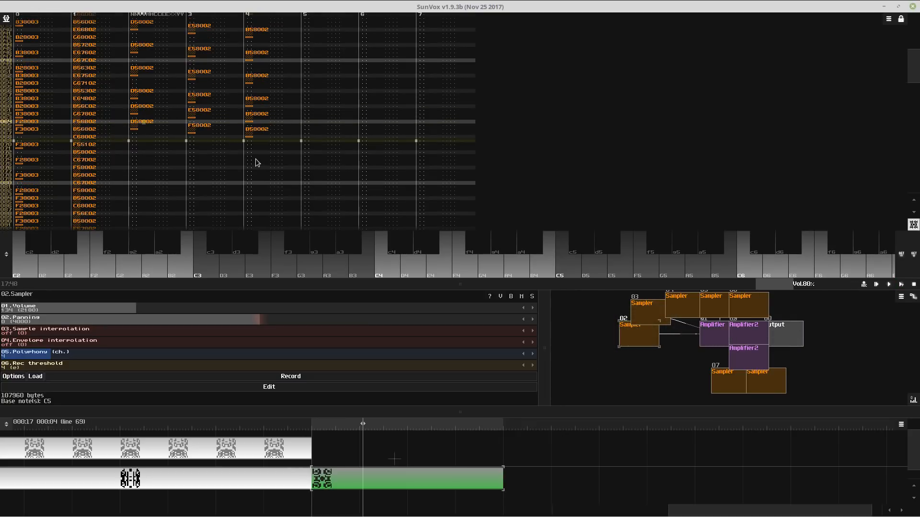
{"action": "key", "text": "v"}
{"action": "key", "text": "space"}
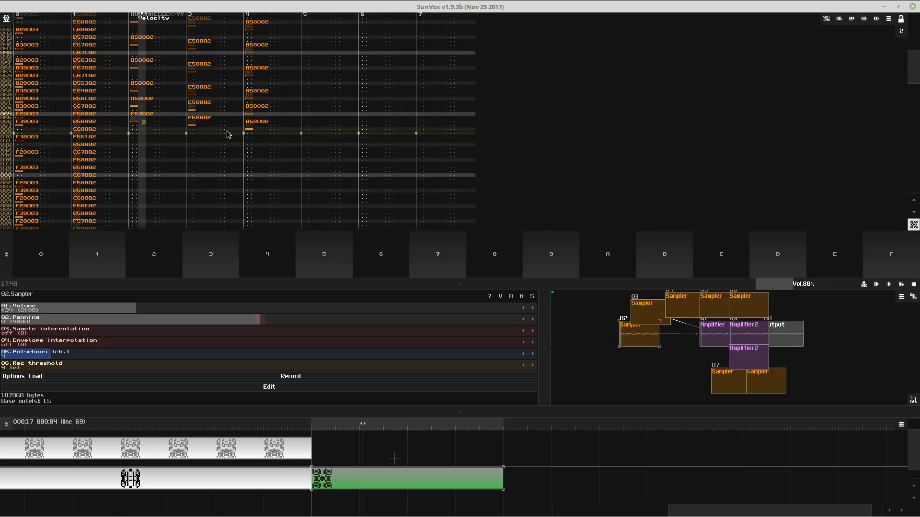
{"action": "left_click", "coordinate": [216, 120]}
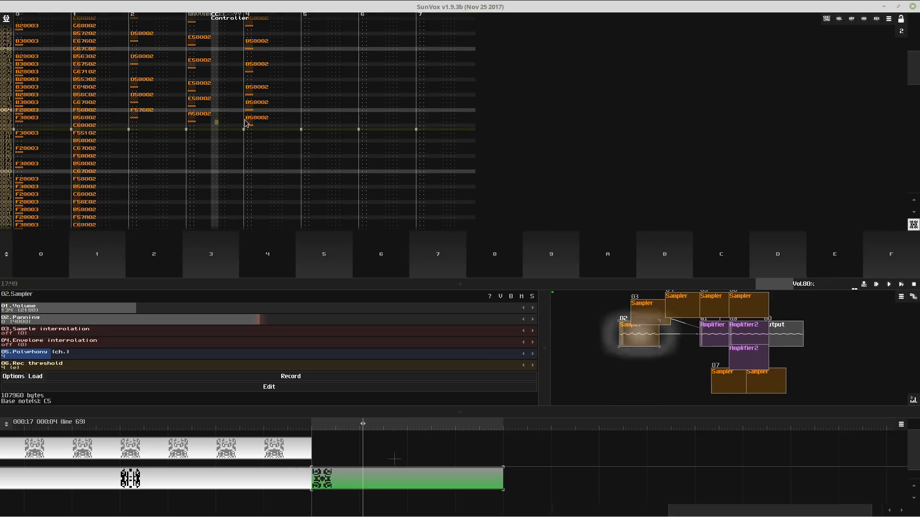
{"action": "left_click", "coordinate": [254, 119]}
{"action": "left_click", "coordinate": [215, 116]}
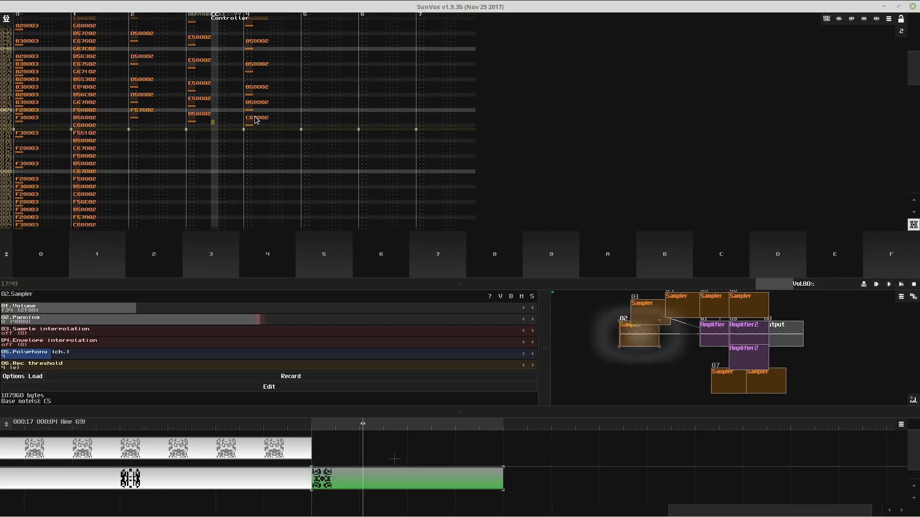
{"action": "left_click", "coordinate": [255, 117]}
- Copy the staggered F5, B5, C6 chord and paste it into tracks 2 to 4 at lines 70 and 76
{"action": "left_click_drag", "start_coordinate": [160, 106], "coordinate": [293, 124]}
{"action": "key", "text": "ctrl+c"}
{"action": "left_click", "coordinate": [137, 130]}
{"action": "key", "text": "ctrl+v"}
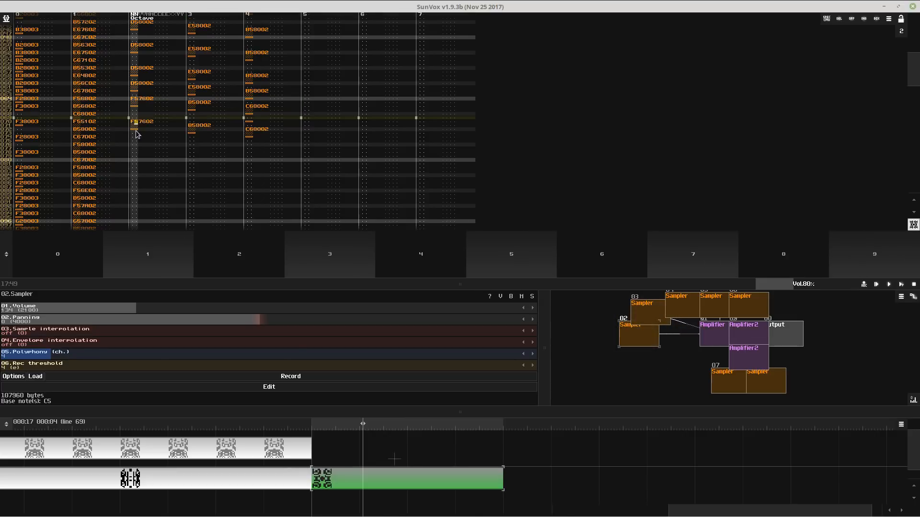
{"action": "left_click", "coordinate": [136, 143]}
{"action": "key", "text": "ctrl+v"}
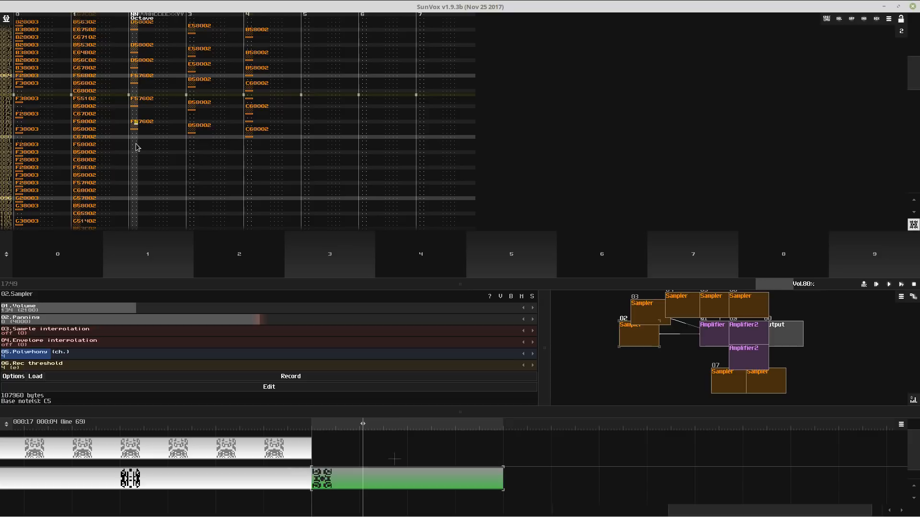
{"action": "left_click", "coordinate": [135, 137]}
{"action": "key", "text": "ctrl+v"}
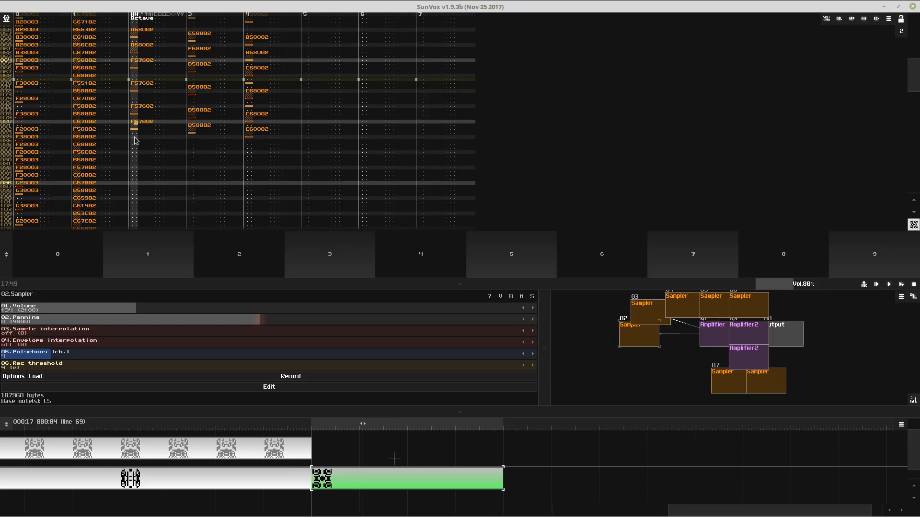
{"action": "left_click", "coordinate": [134, 135]}
{"action": "key", "text": "ctrl+z"}
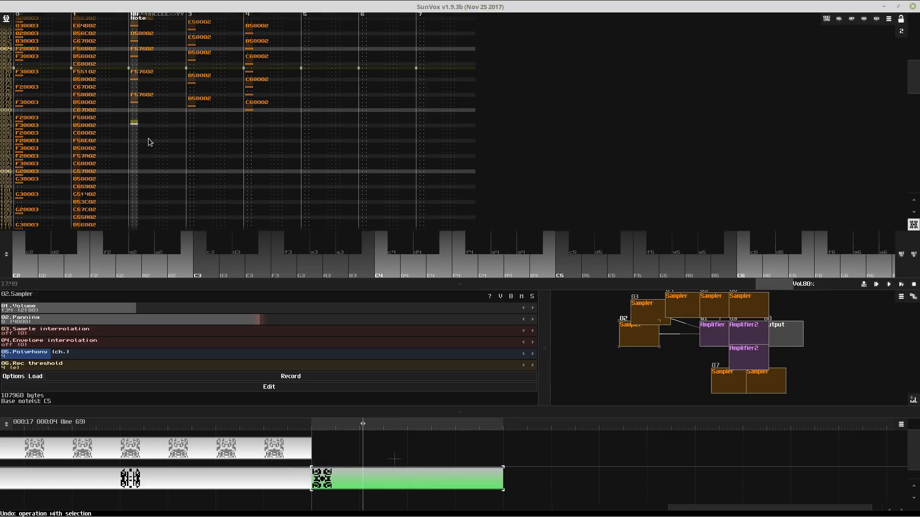
- Paste the staggered F5, B5, C6 chord into tracks 2 to 4 at lines 82, 88, 92 and 96
{"action": "left_click", "coordinate": [149, 140]}
{"action": "scroll", "coordinate": [151, 138], "scroll_direction": "down", "scroll_amount": 4}
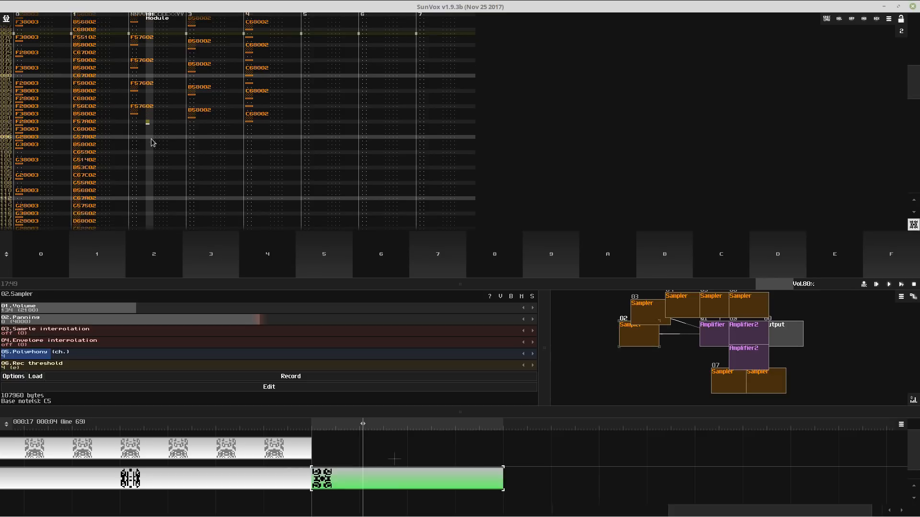
{"action": "key", "text": "ctrl+v"}
{"action": "scroll", "coordinate": [151, 139], "scroll_direction": "down", "scroll_amount": 3}
{"action": "key", "text": "ctrl+v"}
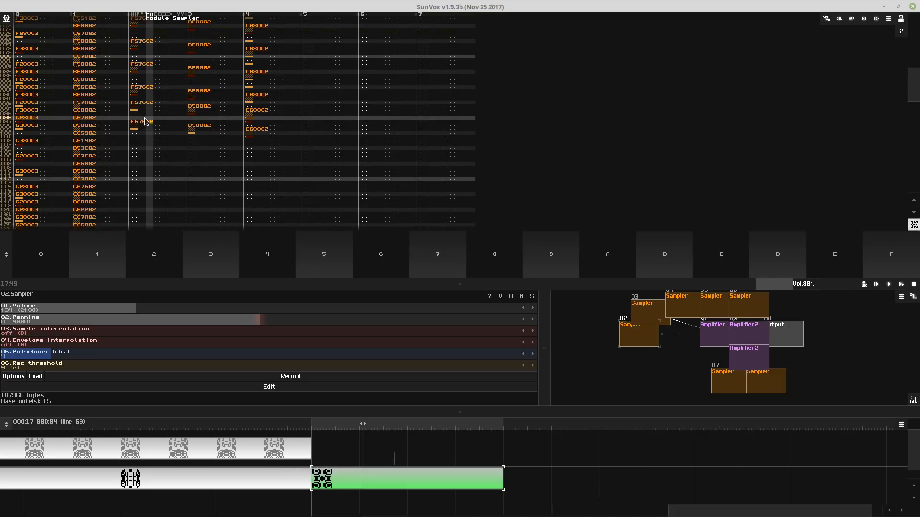
{"action": "key", "text": "ctrl+z"}
{"action": "left_click", "coordinate": [194, 120]}
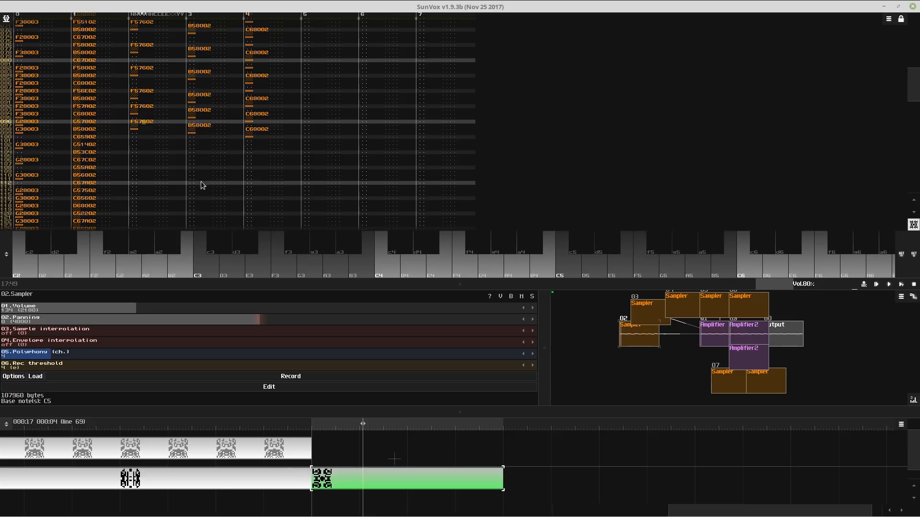
- Audition note combinations on sampler 02 without recording them, and play the pattern from around line 70 to hear the new chords
{"action": "left_click", "coordinate": [238, 15]}
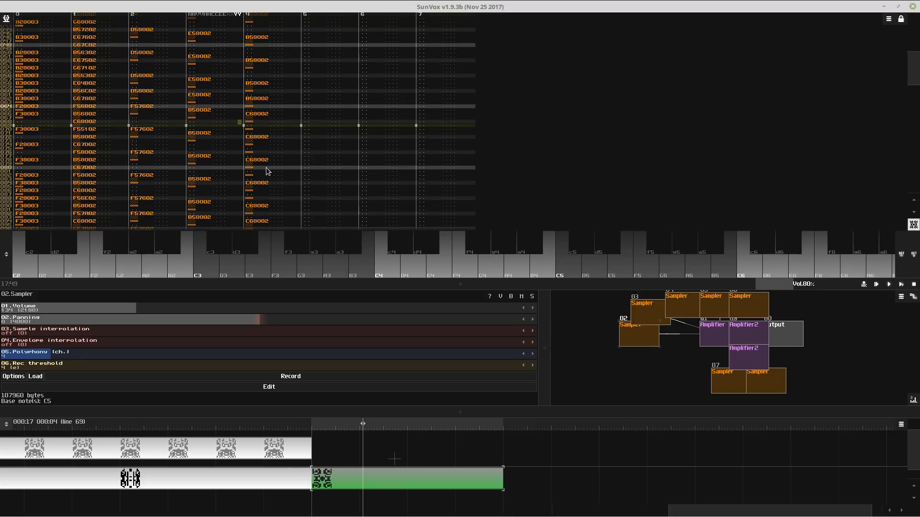
{"action": "key", "text": "v"}
{"action": "key", "text": "m"}
{"action": "key", "text": "q"}
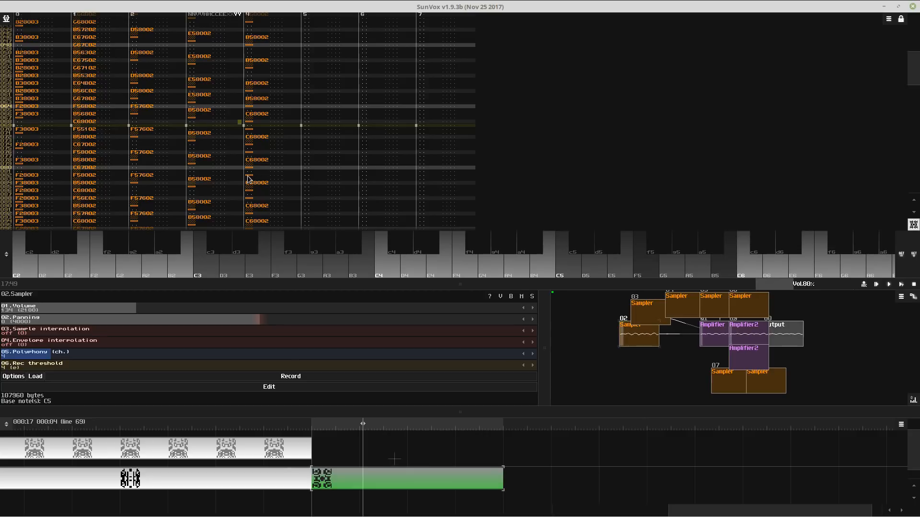
{"action": "key", "text": "v"}
{"action": "key", "text": "m"}
{"action": "key", "text": "q"}
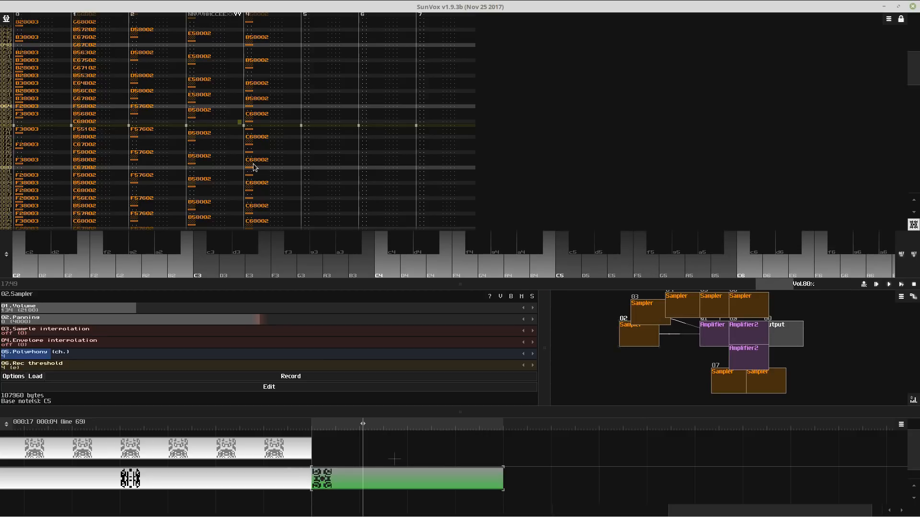
{"action": "key", "text": "v"}
{"action": "key", "text": "x"}
{"action": "key", "text": "c"}
{"action": "key", "text": "m"}
{"action": "key", "text": "x"}
{"action": "key", "text": "c"}
{"action": "key", "text": "z"}
{"action": "key", "text": "v"}
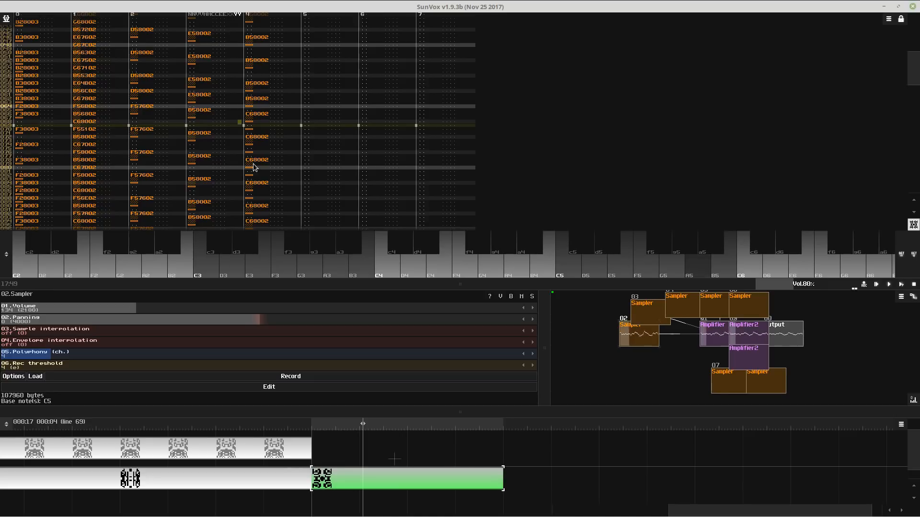
{"action": "key", "text": "shift+space"}
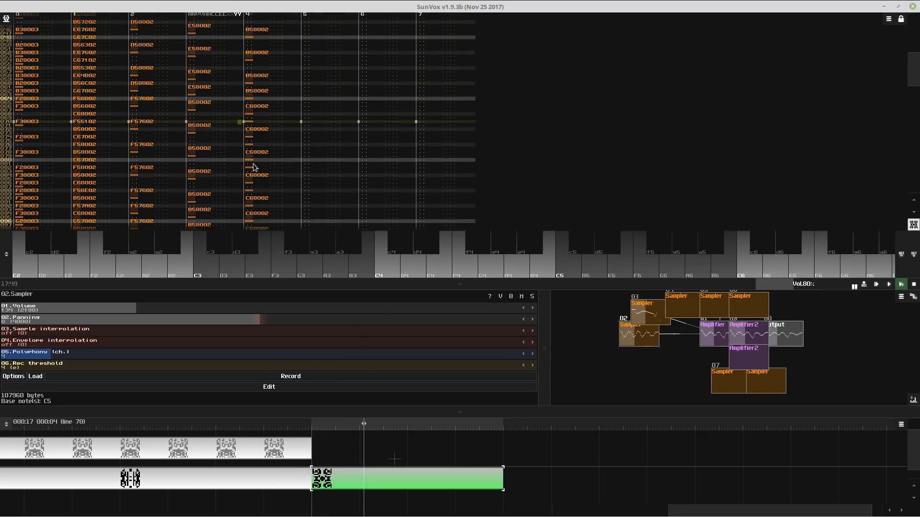
{"action": "left_click", "coordinate": [239, 122]}
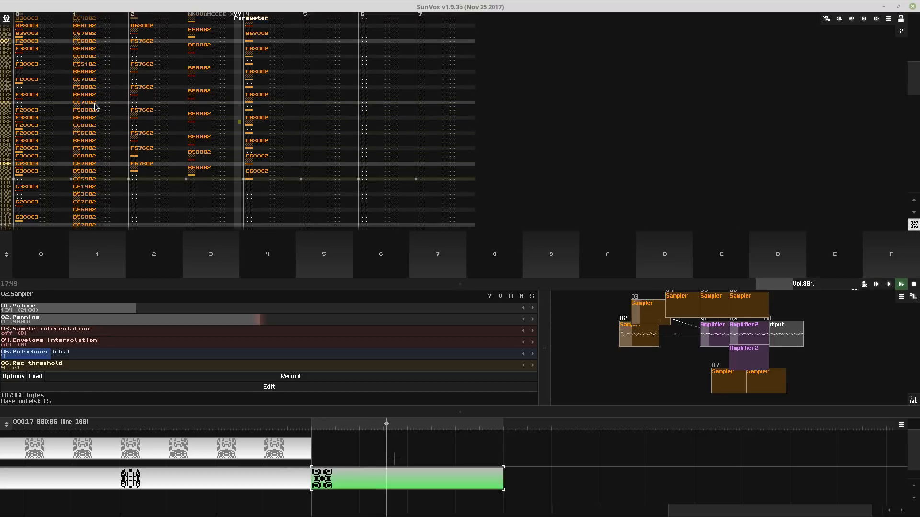
- Transpose all notes in tracks 2, 3 and 4 down one octave
{"action": "right_click", "coordinate": [137, 106]}
{"action": "left_click", "coordinate": [155, 168]}
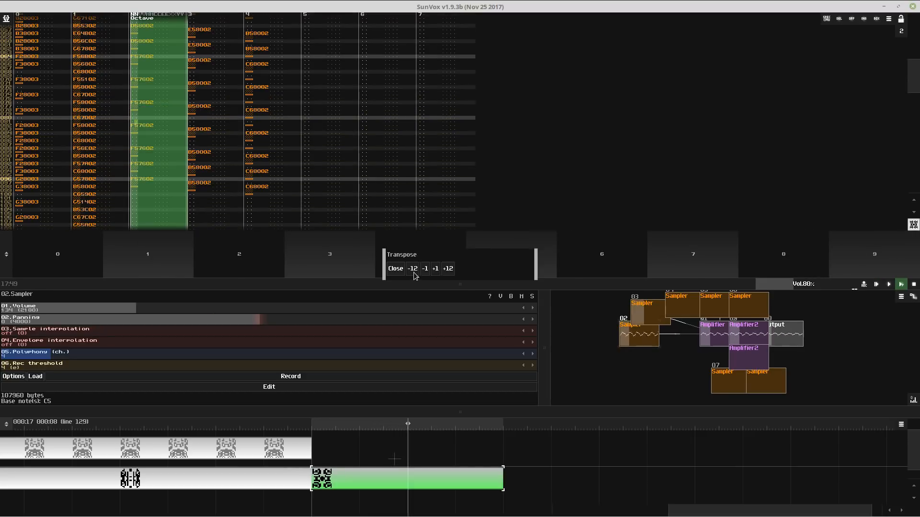
{"action": "left_click", "coordinate": [216, 135]}
{"action": "key", "text": "Tab"}
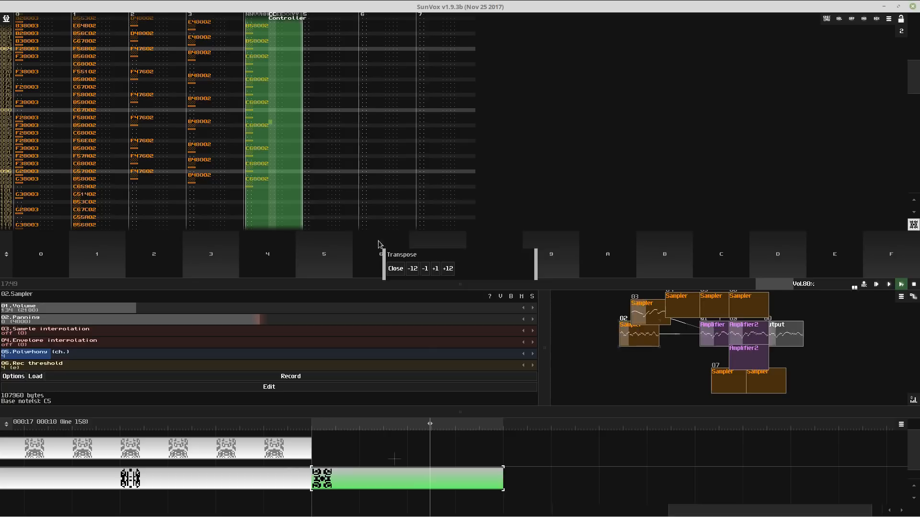
{"action": "left_click", "coordinate": [396, 268]}
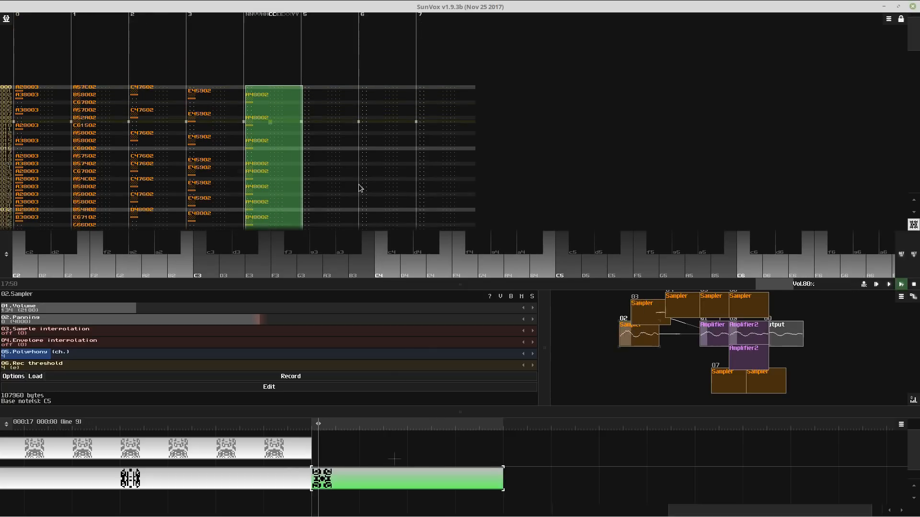
- Transpose the whole pattern up one octave, and lower tracks 0 and 1 by one octave
{"action": "right_click", "coordinate": [86, 56]}
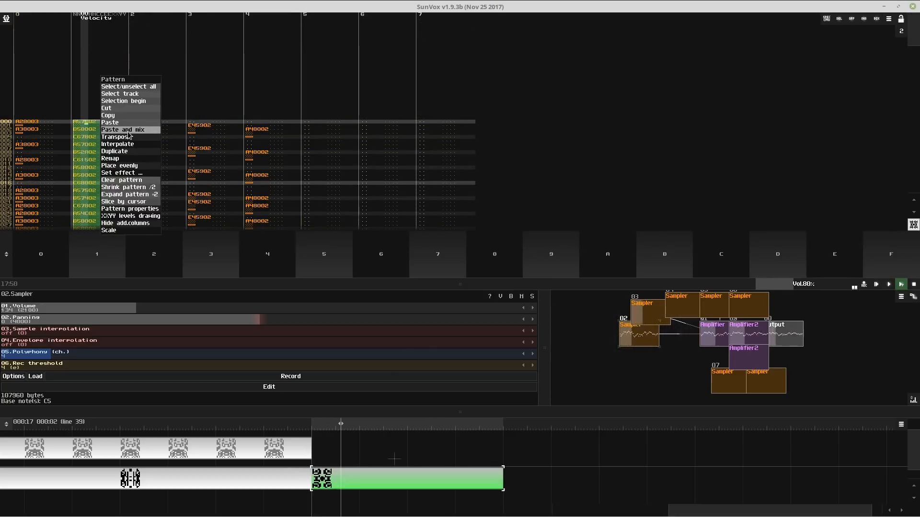
{"action": "left_click", "coordinate": [126, 86]}
{"action": "right_click", "coordinate": [135, 162]}
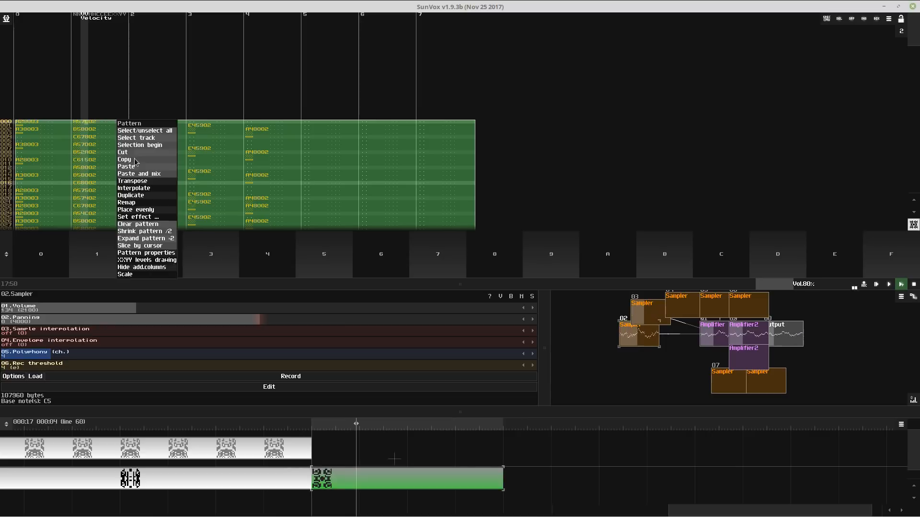
{"action": "left_click", "coordinate": [144, 183]}
{"action": "left_click", "coordinate": [63, 125]}
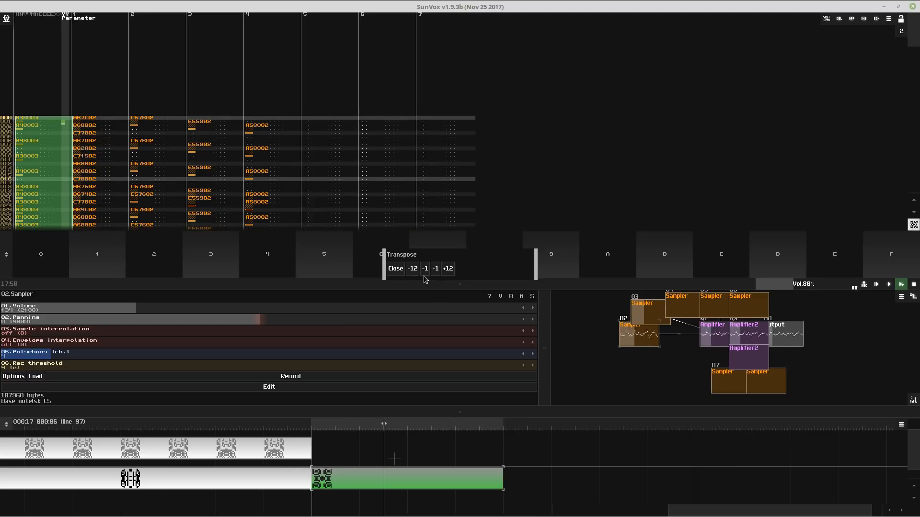
{"action": "left_click", "coordinate": [91, 118]}
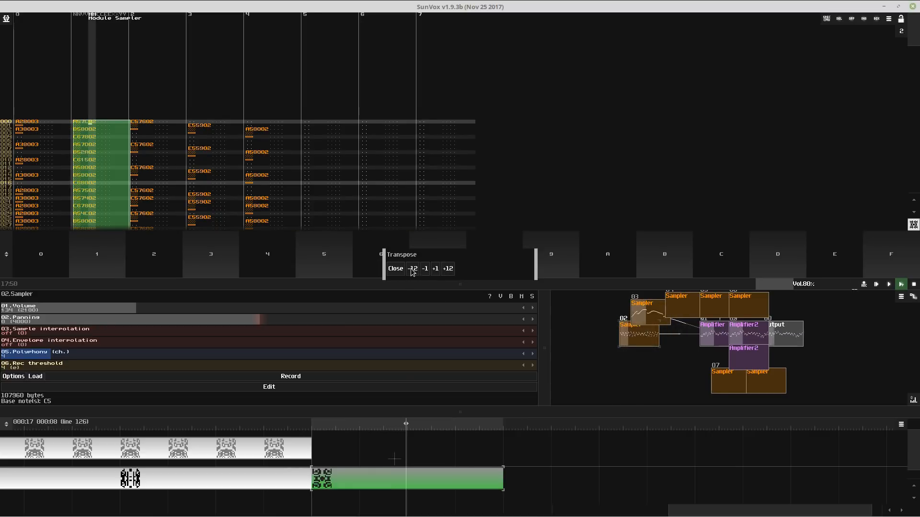
- Replay the opening of the pattern repeatedly from different lines of track 0 to check the arpeggio, bass and chords together
{"action": "left_click", "coordinate": [25, 88]}
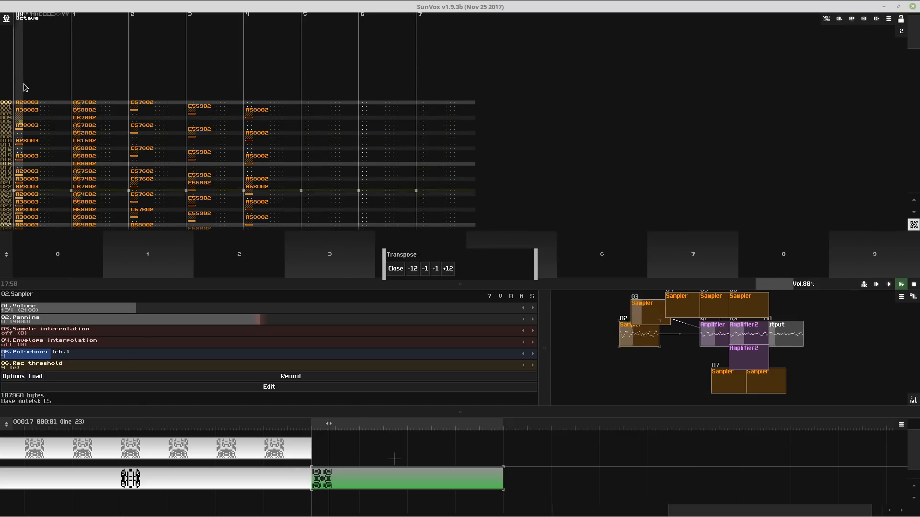
{"action": "key", "text": "Left"}
{"action": "key", "text": "space"}
{"action": "key", "text": "Right"}
{"action": "key", "text": "Up"}
{"action": "key", "text": "Left"}
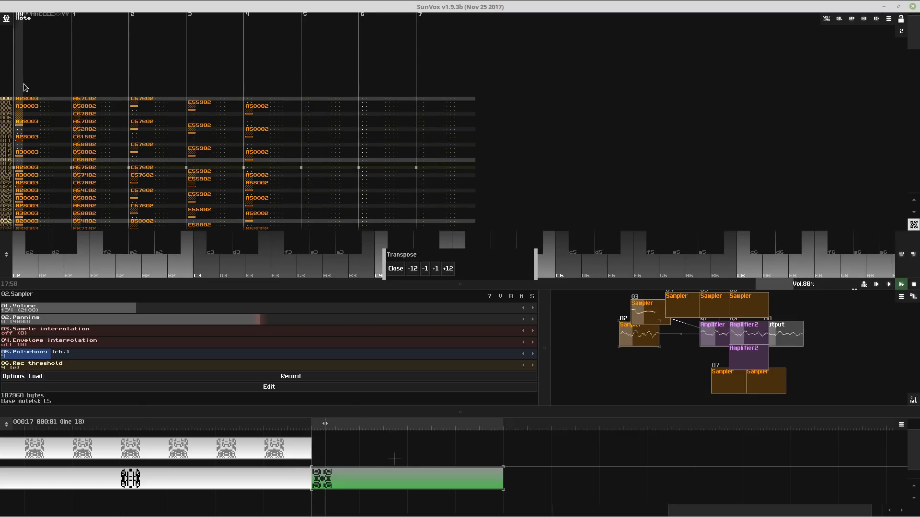
{"action": "key", "text": "Down"}
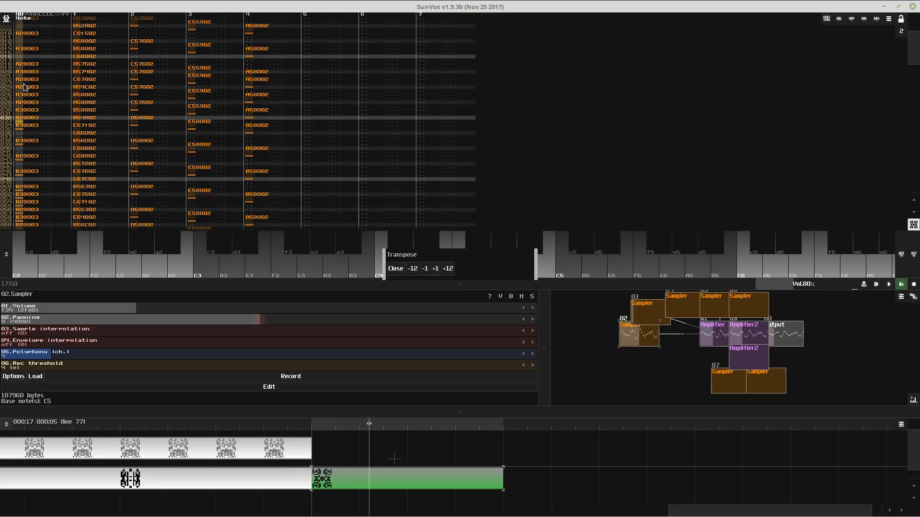
{"action": "key", "text": "space"}
{"action": "key", "text": "space"}
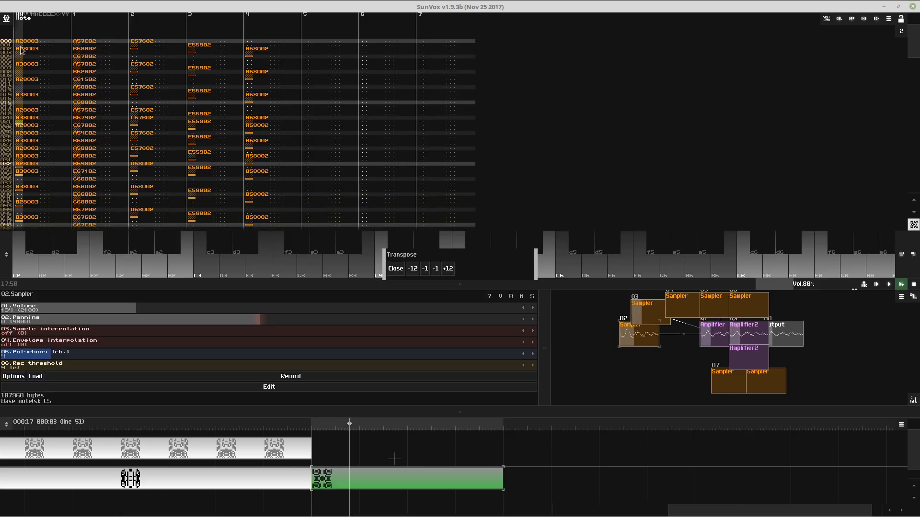
{"action": "left_click", "coordinate": [21, 51]}
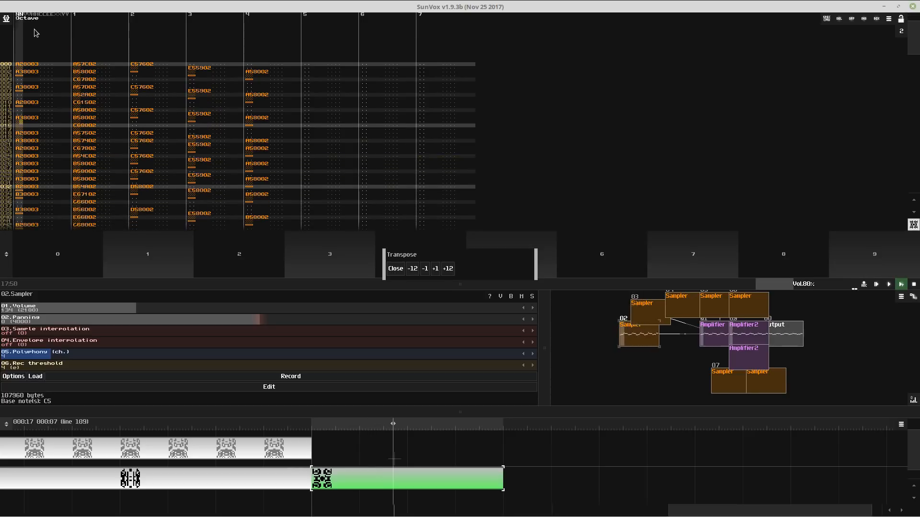
{"action": "key", "text": "F9"}
{"action": "key", "text": "space"}
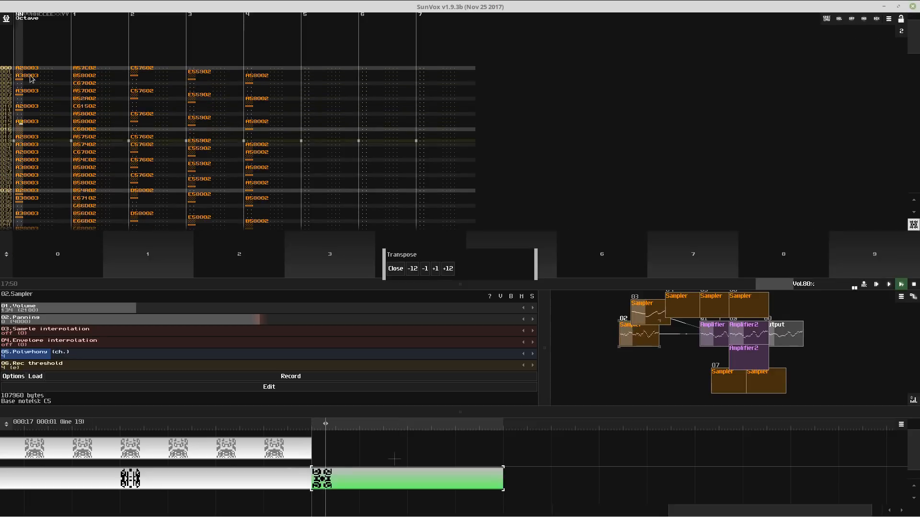
{"action": "key", "text": "space"}
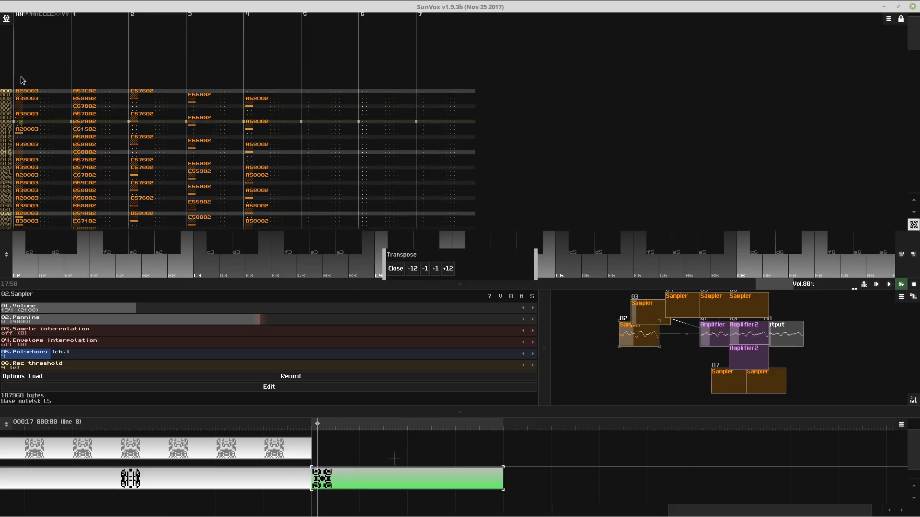
{"action": "key", "text": "space"}
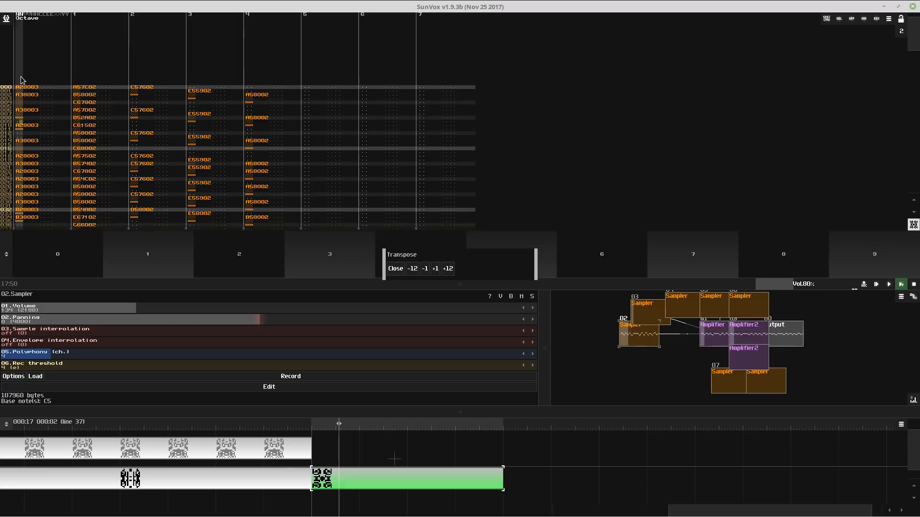
{"action": "key", "text": "F9"}
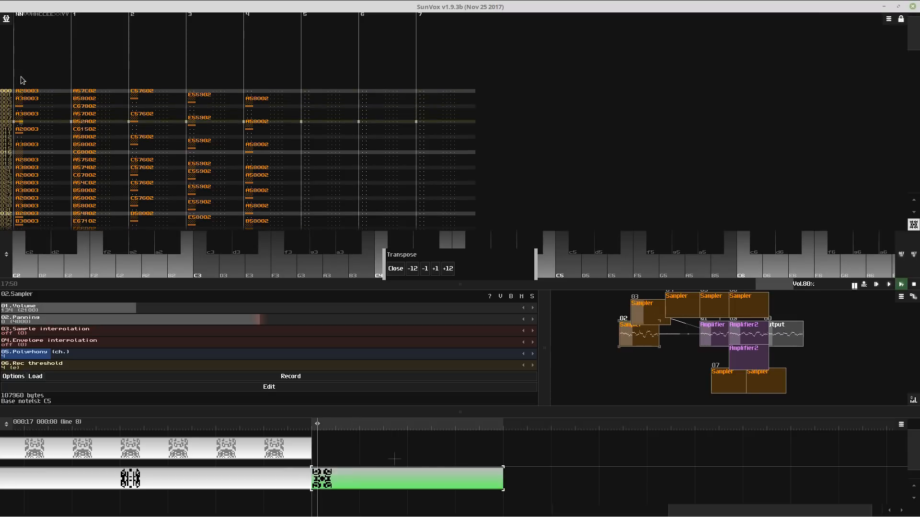
{"action": "key", "text": "space"}
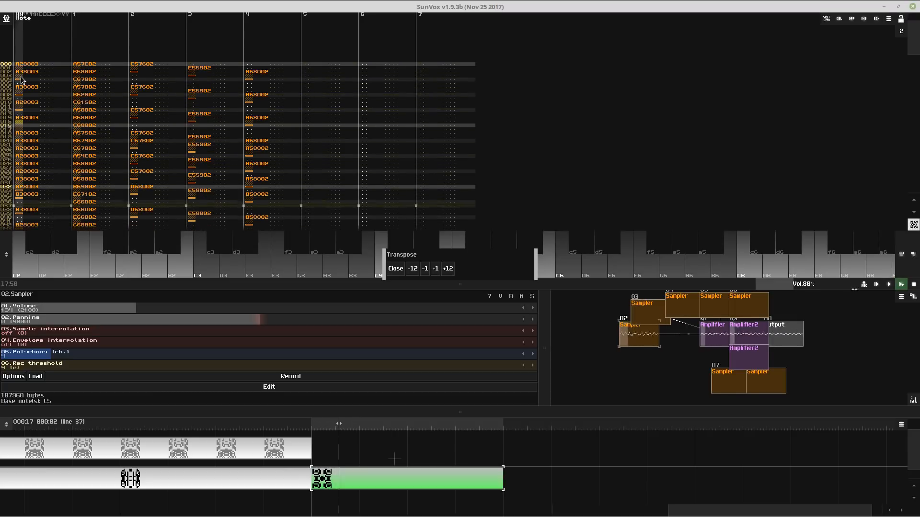
{"action": "key", "text": "F9"}
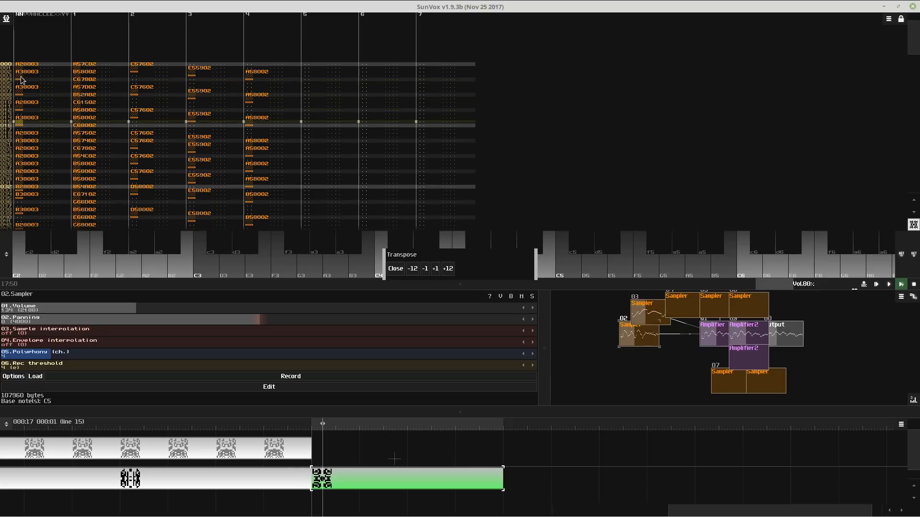
- Play the whole pattern from its opening to hear the arpeggio, bass line and chords together
{"action": "key", "text": "space"}
{"action": "left_click", "coordinate": [27, 134]}
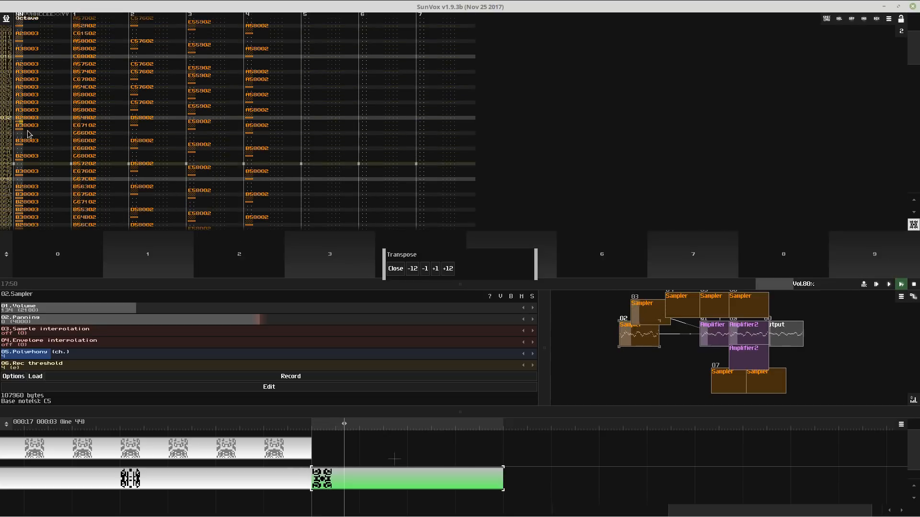
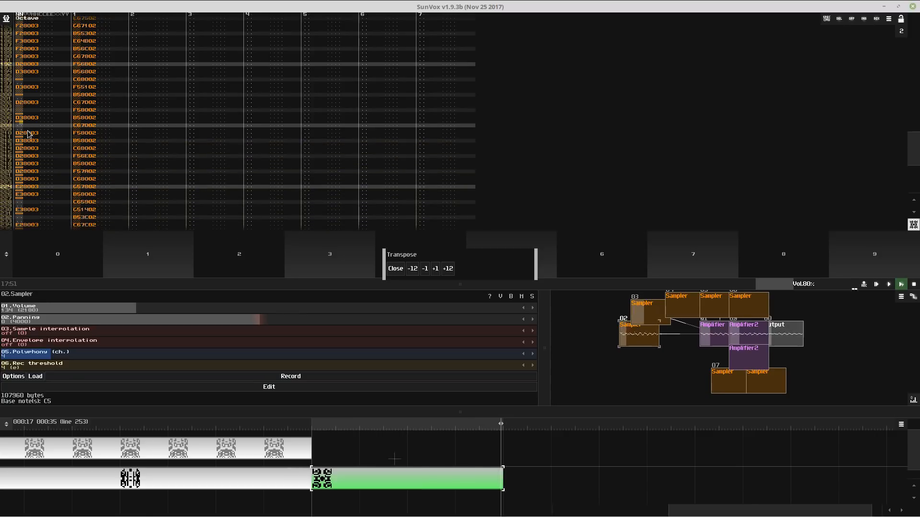
{"action": "key", "text": "ctrl+z"}
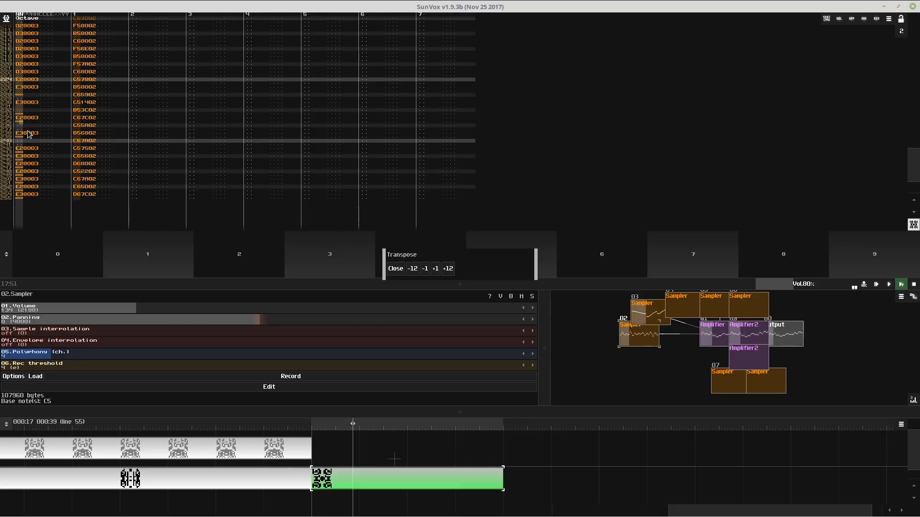
{"action": "key", "text": "ctrl+z"}
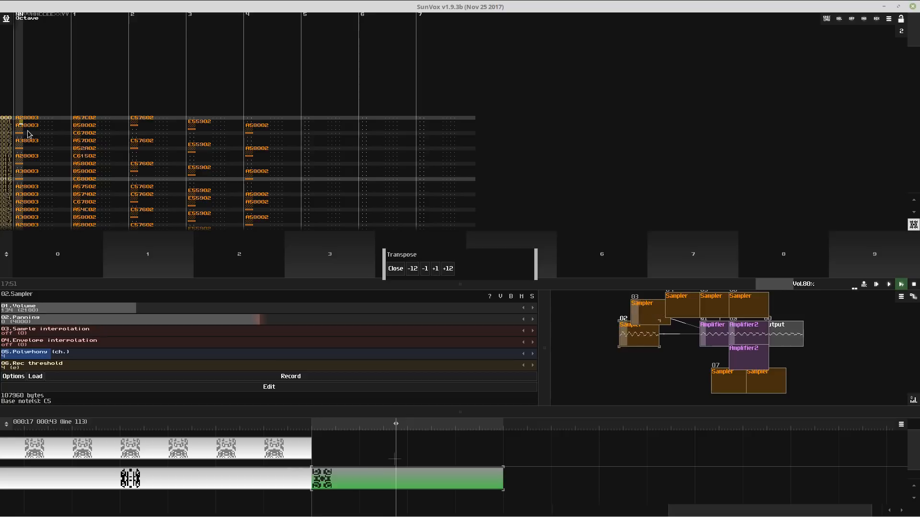
{"action": "key", "text": "space"}
{"action": "left_click", "coordinate": [101, 108]}
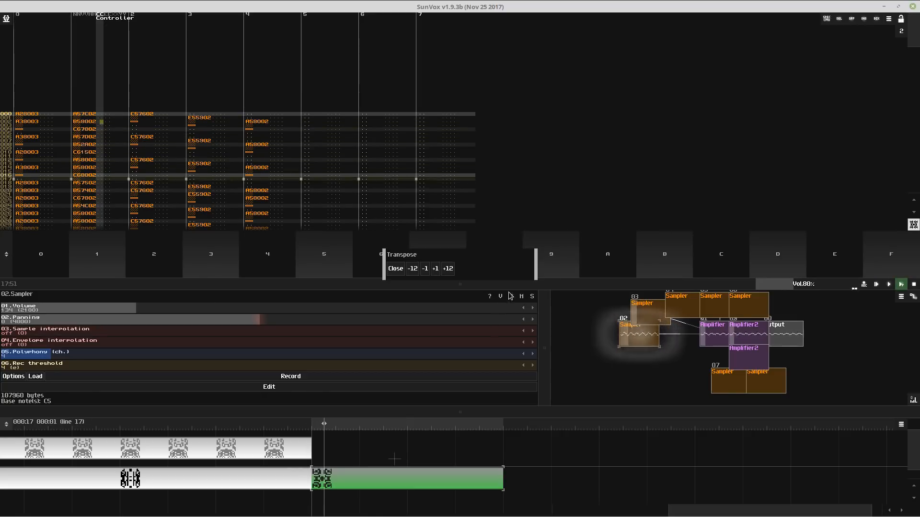
- Paste a spare copy of the pattern on an empty stretch of the timeline, and clear the arpeggio from track 1 of the original
{"action": "key", "text": "ctrl+a"}
{"action": "left_click_drag", "start_coordinate": [511, 223], "coordinate": [508, 147]}
{"action": "scroll", "coordinate": [362, 456], "scroll_direction": "down", "scroll_amount": 2}
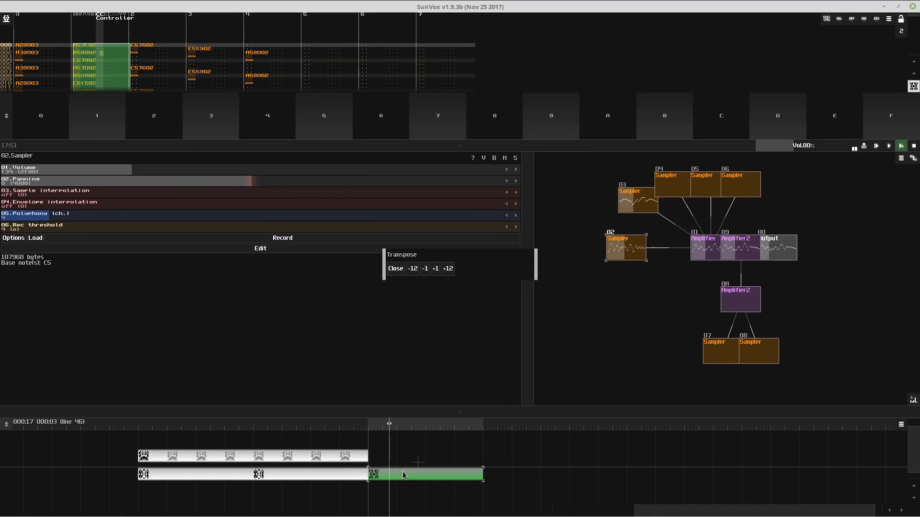
{"action": "left_click", "coordinate": [75, 447]}
{"action": "key", "text": "ctrl+v"}
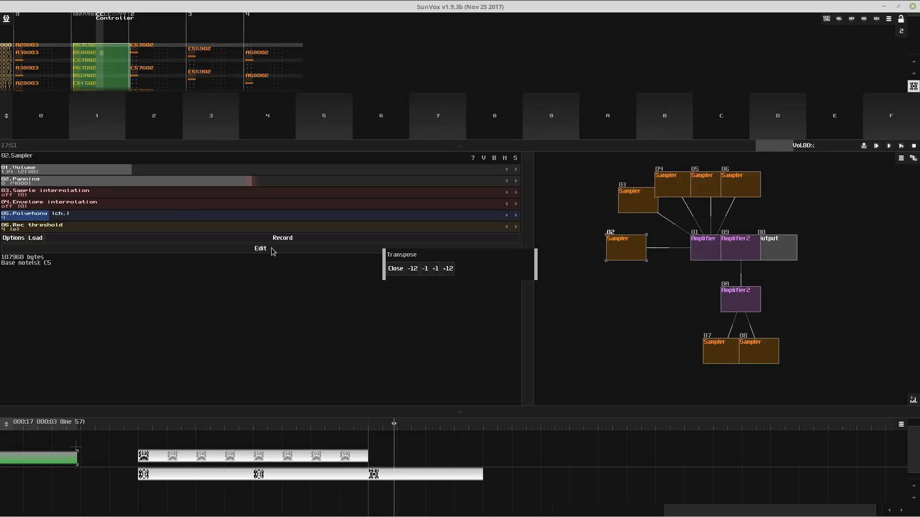
{"action": "left_click", "coordinate": [393, 470]}
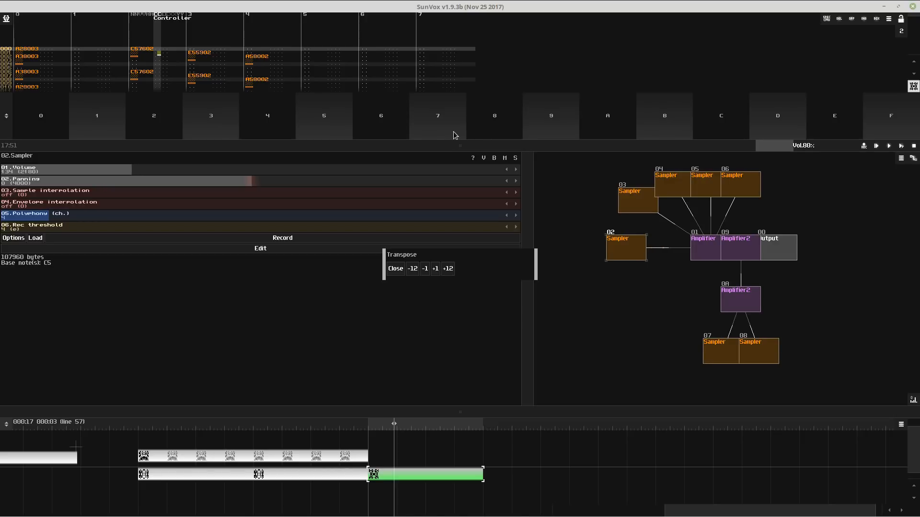
- Close the Transpose window and enlarge the pattern editor while the bass and chords play
{"action": "left_click_drag", "start_coordinate": [460, 145], "coordinate": [470, 464]}
{"action": "scroll", "coordinate": [388, 458], "scroll_direction": "up", "scroll_amount": 2}
{"action": "left_click_drag", "start_coordinate": [388, 459], "coordinate": [494, 476]}
{"action": "left_click_drag", "start_coordinate": [514, 413], "coordinate": [472, 274]}
{"action": "left_click", "coordinate": [395, 269]}
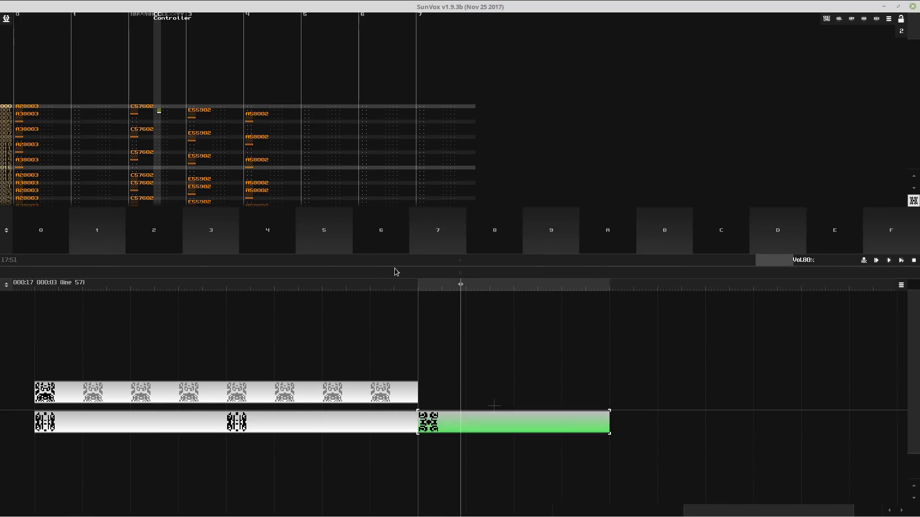
{"action": "key", "text": "space"}
{"action": "left_click_drag", "start_coordinate": [408, 262], "coordinate": [427, 434]}
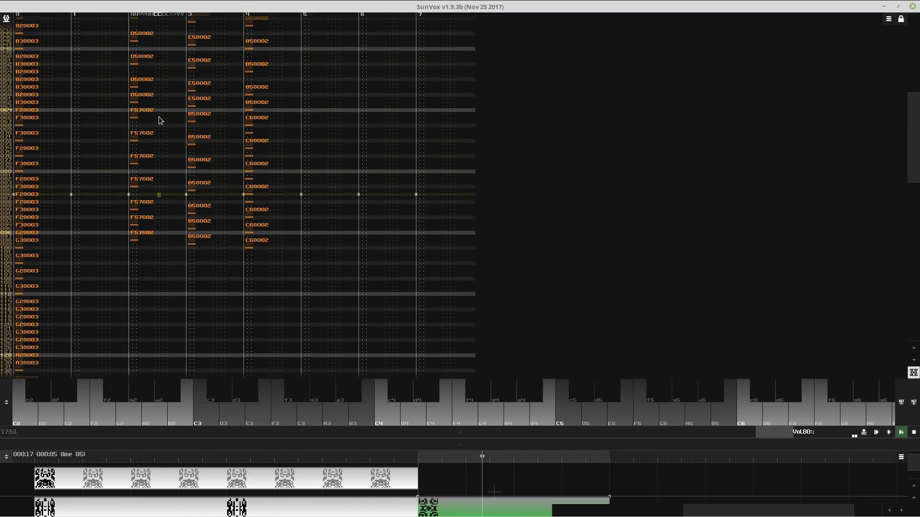
- Transpose the chords from line 64 to about line 100 in tracks 2 to 4 down one octave
{"action": "left_click", "coordinate": [163, 116]}
{"action": "left_click_drag", "start_coordinate": [162, 114], "coordinate": [287, 194]}
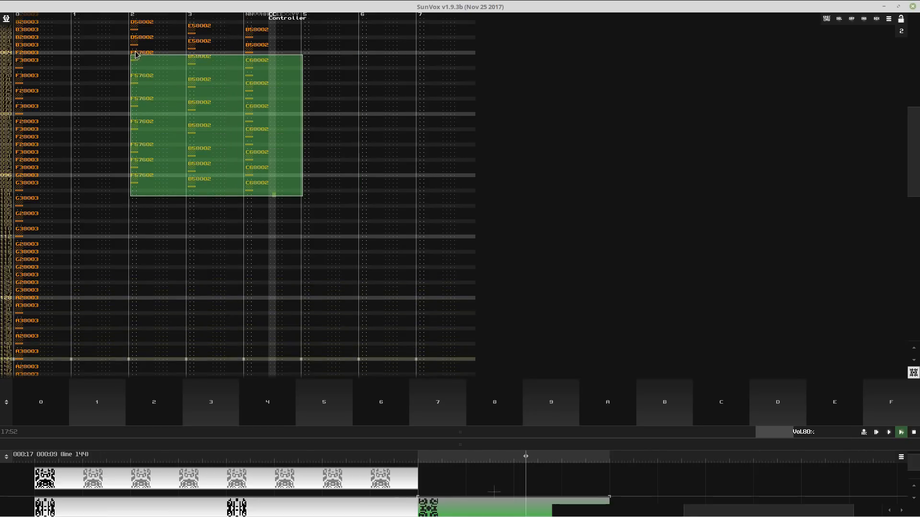
{"action": "right_click", "coordinate": [263, 129]}
{"action": "left_click", "coordinate": [283, 188]}
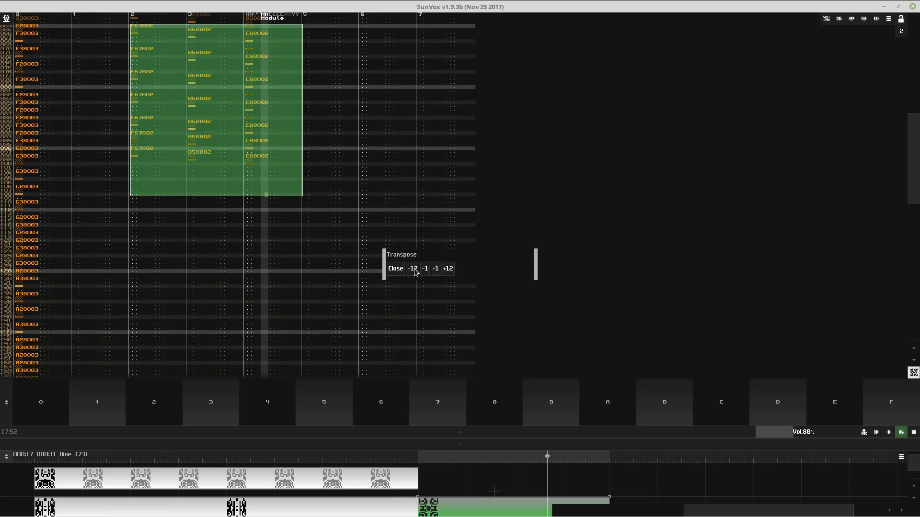
{"action": "left_click", "coordinate": [395, 269]}
- Copy the chords on lines 0 to 31 of tracks 2 to 4 to line 128, and add a note-off at line 160 in track 4
{"action": "left_click_drag", "start_coordinate": [137, 172], "coordinate": [272, 290]}
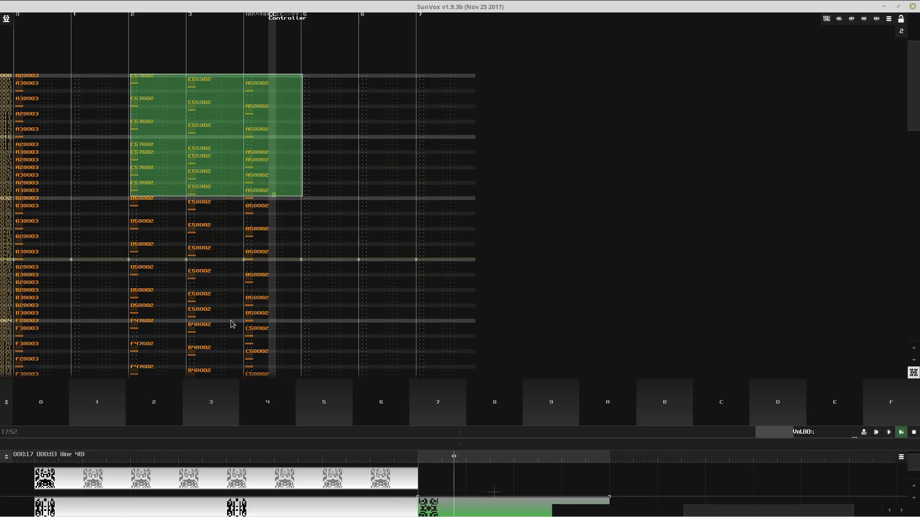
{"action": "scroll", "coordinate": [111, 92], "scroll_direction": "down", "scroll_amount": 5}
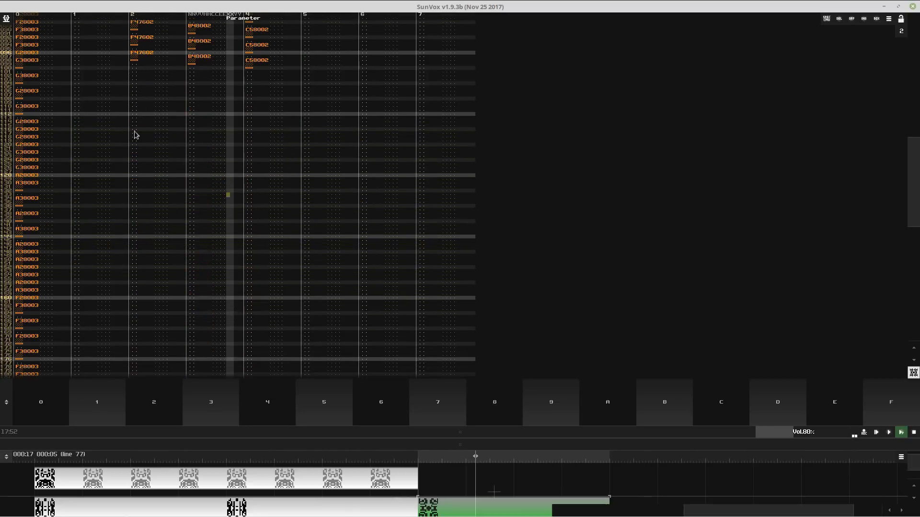
{"action": "left_click", "coordinate": [139, 178]}
{"action": "key", "text": "ctrl+v"}
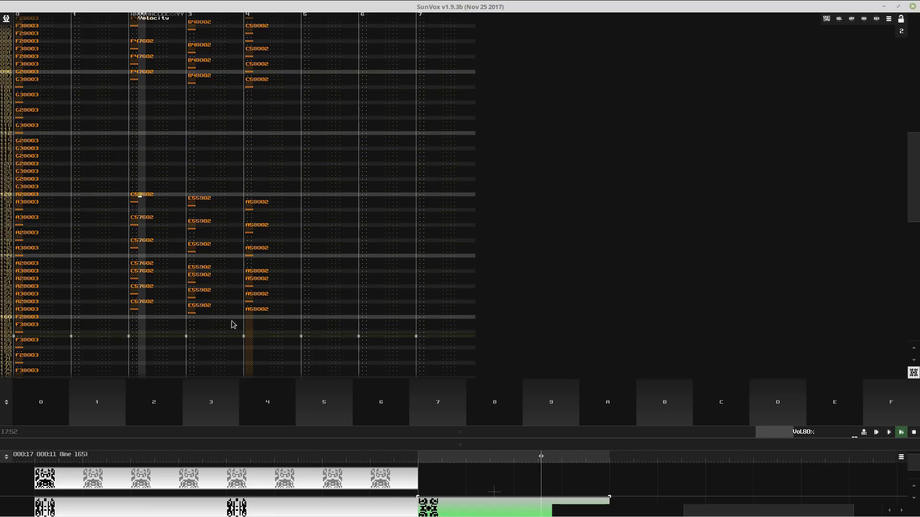
{"action": "left_click", "coordinate": [249, 318]}
{"action": "key", "text": "Caps_Lock"}
{"action": "double_click", "coordinate": [216, 65]}
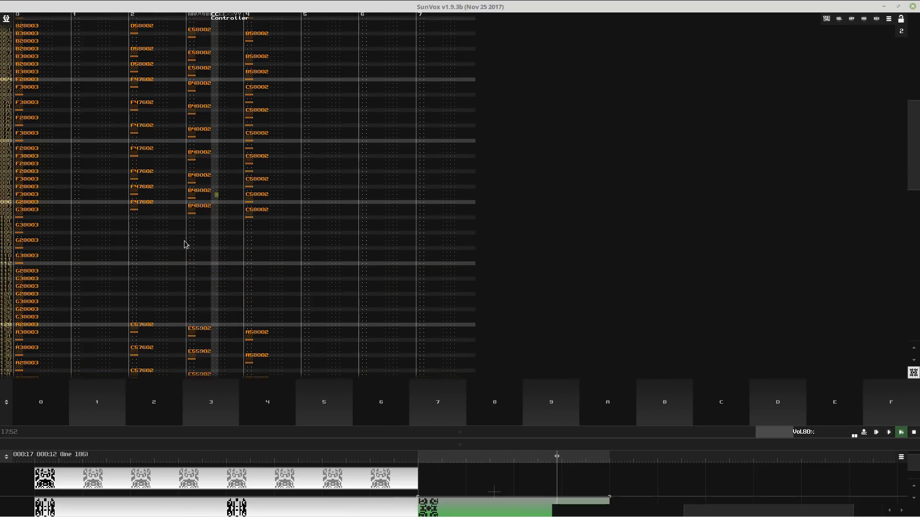
{"action": "left_click", "coordinate": [137, 203]}
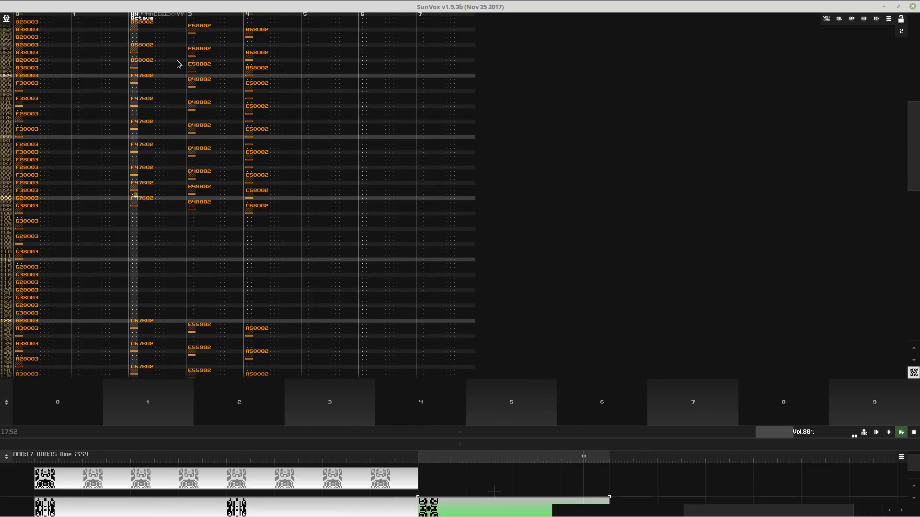
{"action": "type", "text": "56E02"}
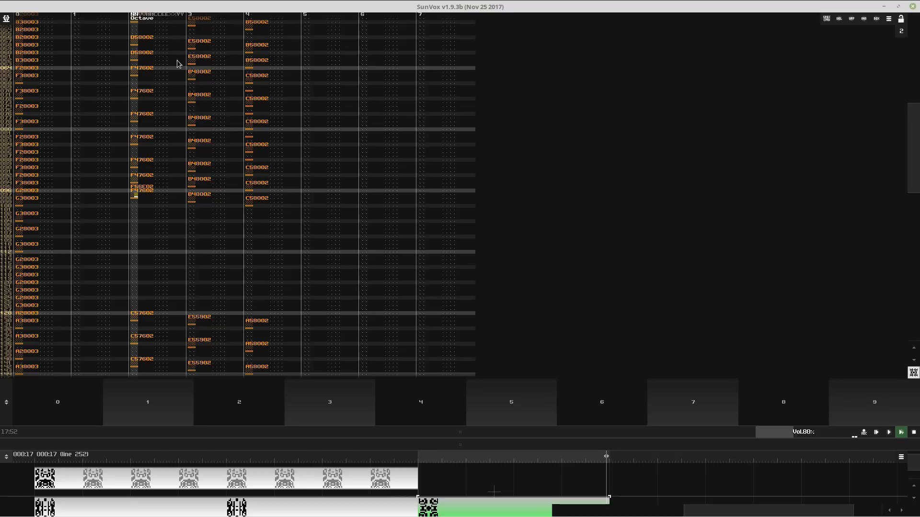
{"action": "key", "text": "ctrl+z"}
- Replace the F4 note at line 96 of track 2 with G4
{"action": "key", "text": "Up"}
{"action": "key", "text": "Up"}
{"action": "key", "text": "Down"}
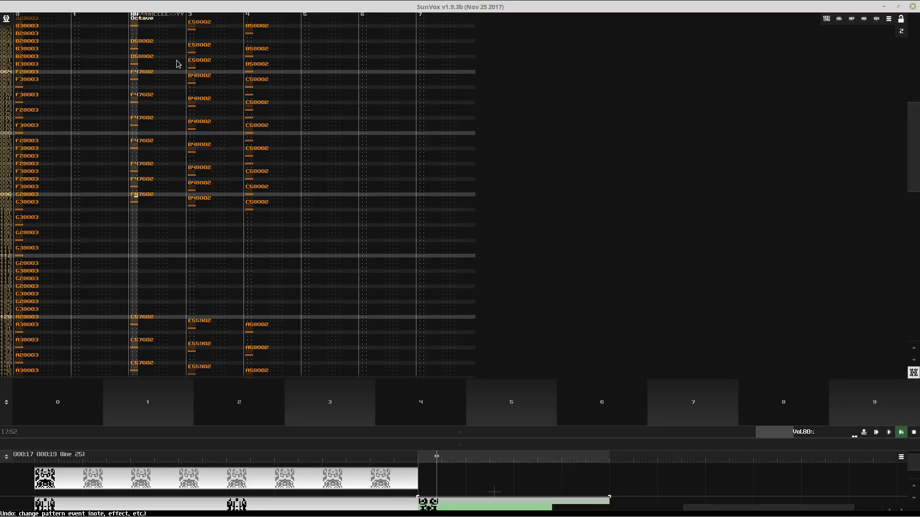
{"action": "key", "text": "t"}
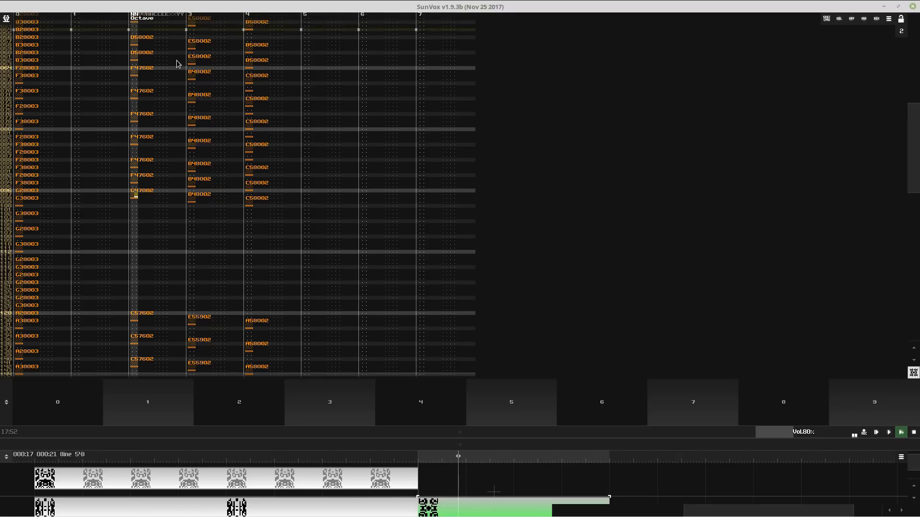
- Copy the staggered chord at line 96 of tracks 2 to 4 and repeat it from lines 102 and 108
{"action": "key", "text": "Right"}
{"action": "key", "text": "Right"}
{"action": "key", "text": "Right"}
{"action": "key", "text": "Right"}
{"action": "key", "text": "Right"}
{"action": "key", "text": "Right"}
{"action": "key", "text": "Right"}
{"action": "key", "text": "Right"}
{"action": "key", "text": "Right"}
{"action": "key", "text": "Right"}
{"action": "key", "text": "Right"}
{"action": "key", "text": "Right"}
{"action": "key", "text": "Right"}
{"action": "key", "text": "Right"}
{"action": "key", "text": "Right"}
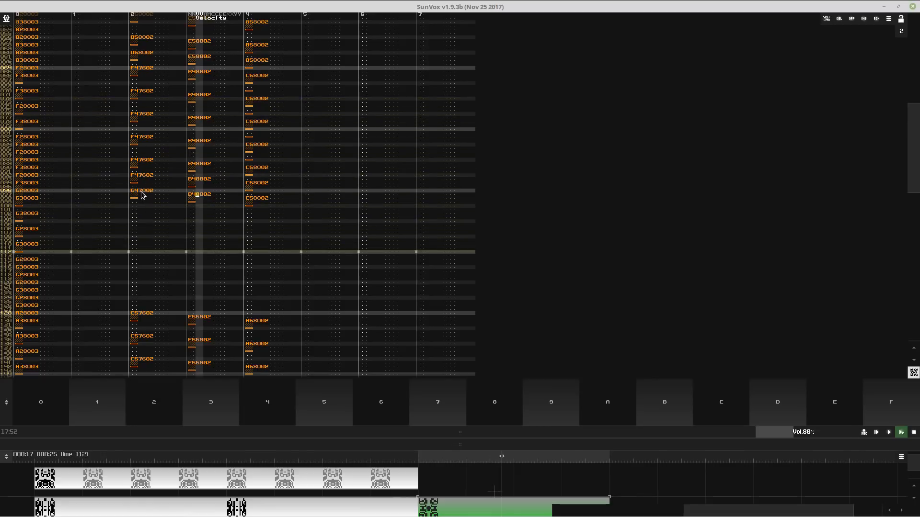
{"action": "left_click_drag", "start_coordinate": [142, 194], "coordinate": [258, 209]}
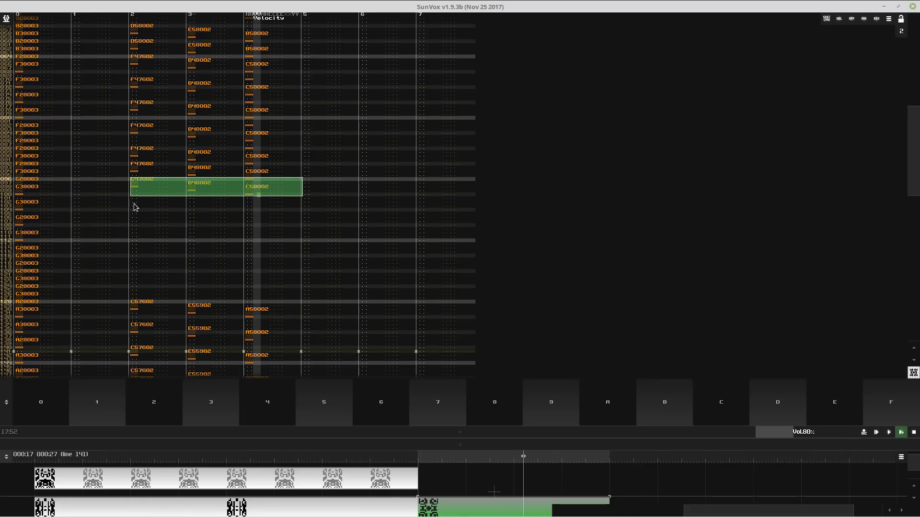
{"action": "left_click", "coordinate": [135, 206]}
{"action": "key", "text": "ctrl+v"}
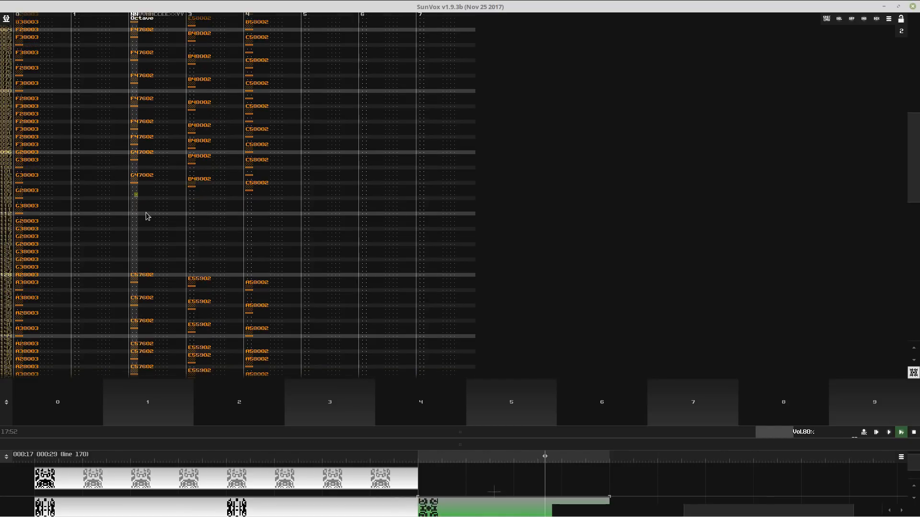
{"action": "key", "text": "ctrl+v"}
{"action": "key", "text": "ctrl+v"}
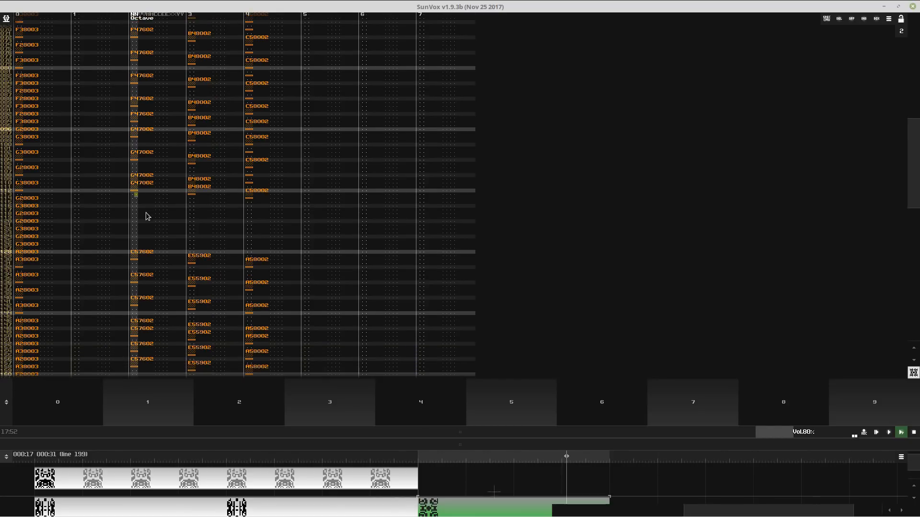
{"action": "key", "text": "ctrl+z"}
{"action": "key", "text": "ctrl+z"}
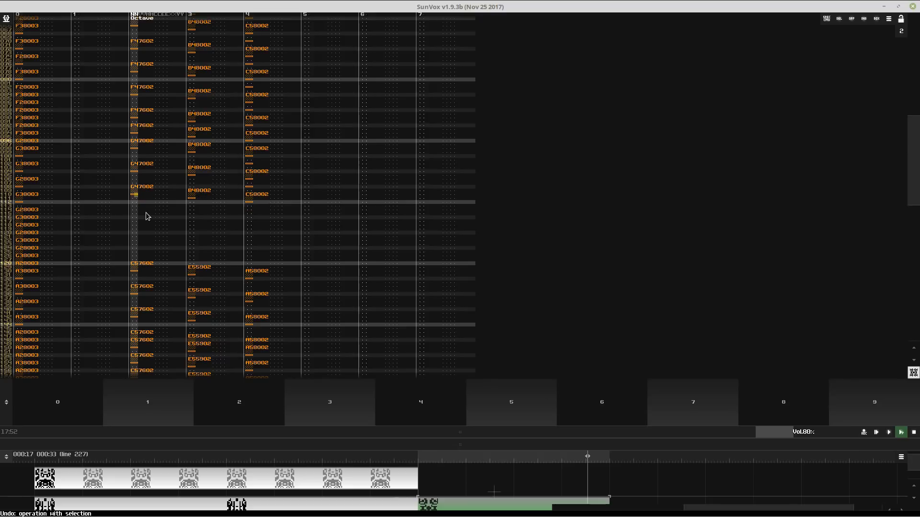
- Insert the copied chord at line 106 in tracks 2 to 4, and fill in C5 at line 108 of track 4
{"action": "key", "text": "Up"}
{"action": "key", "text": "Up"}
{"action": "key", "text": "Up"}
{"action": "key", "text": "Up"}
{"action": "key", "text": "Up"}
{"action": "key", "text": "Up"}
{"action": "key", "text": "Up"}
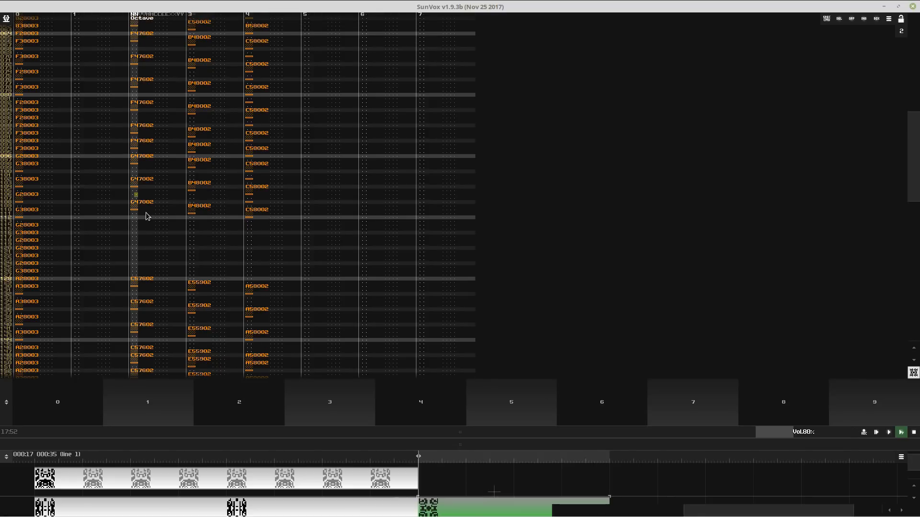
{"action": "key", "text": "ctrl+v"}
{"action": "key", "text": "Down"}
{"action": "key", "text": "Down"}
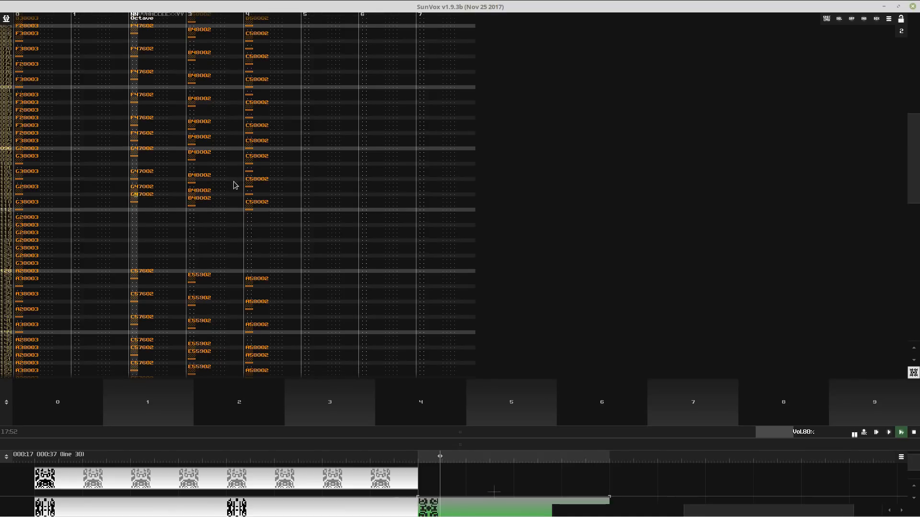
{"action": "left_click", "coordinate": [255, 200]}
{"action": "key", "text": "Left"}
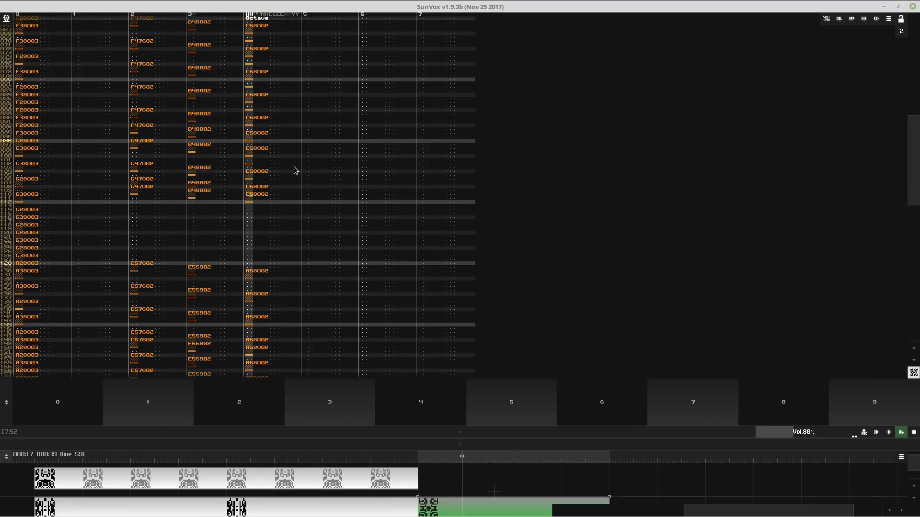
- Try another repeat of the copied G4 chord at line 112 in tracks 2 to 4
{"action": "key", "text": "Left"}
{"action": "key", "text": "Left"}
{"action": "key", "text": "Left"}
{"action": "key", "text": "Left"}
{"action": "key", "text": "Left"}
{"action": "key", "text": "Left"}
{"action": "key", "text": "Left"}
{"action": "key", "text": "Left"}
{"action": "key", "text": "Left"}
{"action": "key", "text": "Left"}
{"action": "key", "text": "Left"}
{"action": "key", "text": "Down"}
{"action": "key", "text": "Down"}
{"action": "key", "text": "Down"}
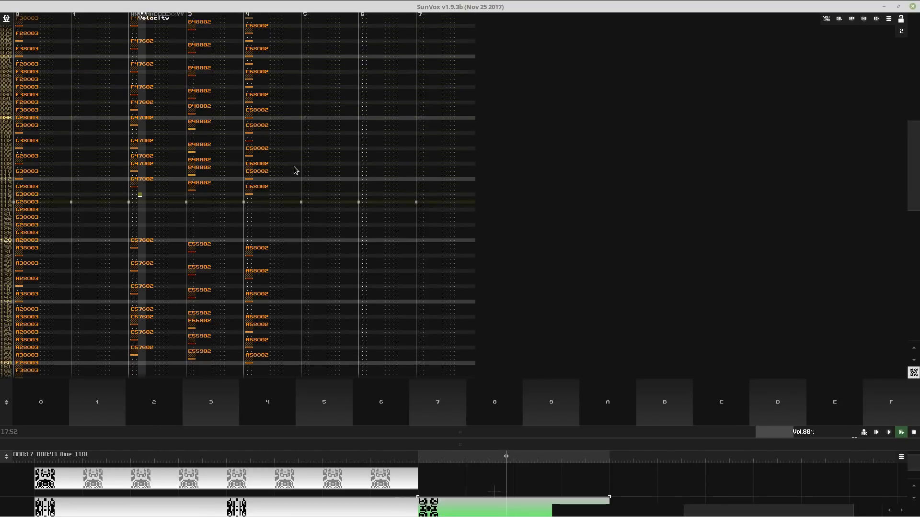
{"action": "key", "text": "ctrl+z"}
- Repeat the G4 chord from lines 114, 120 and 124 in tracks 2 to 4, and re-enter C5 at line 128 of track 2
{"action": "key", "text": "Down"}
{"action": "key", "text": "Down"}
{"action": "key", "text": "Down"}
{"action": "key", "text": "Down"}
{"action": "key", "text": "Down"}
{"action": "key", "text": "Down"}
{"action": "key", "text": "Down"}
{"action": "key", "text": "Down"}
{"action": "key", "text": "Down"}
{"action": "key", "text": "Down"}
{"action": "key", "text": "Down"}
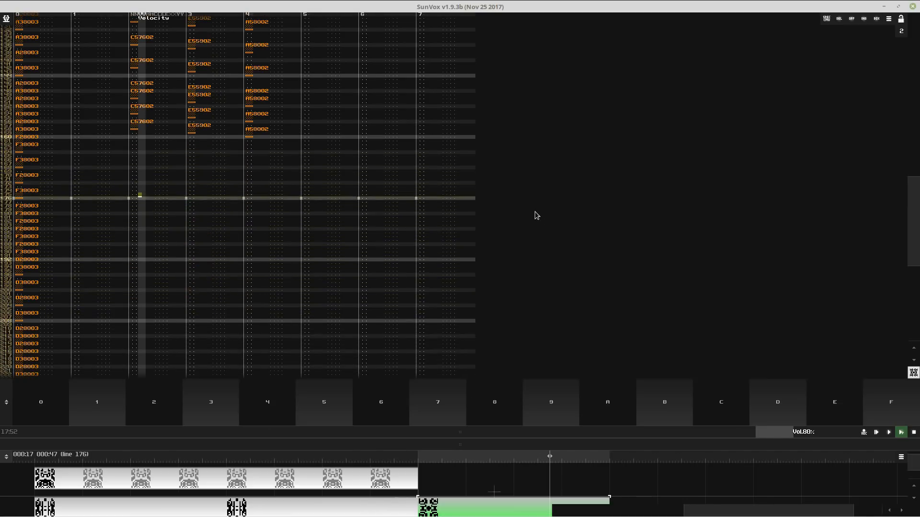
{"action": "key", "text": "ctrl+z"}
{"action": "key", "text": "Down"}
{"action": "key", "text": "Down"}
{"action": "key", "text": "Down"}
{"action": "key", "text": "Down"}
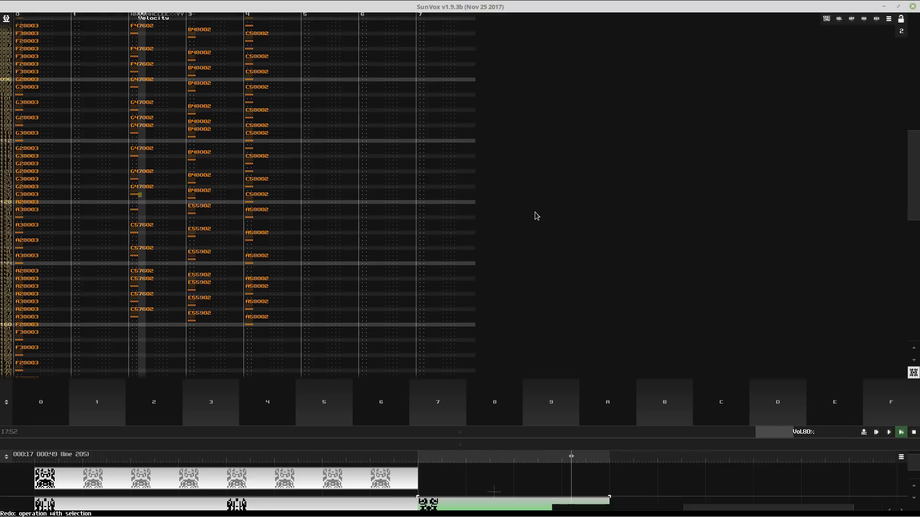
{"action": "key", "text": "q"}
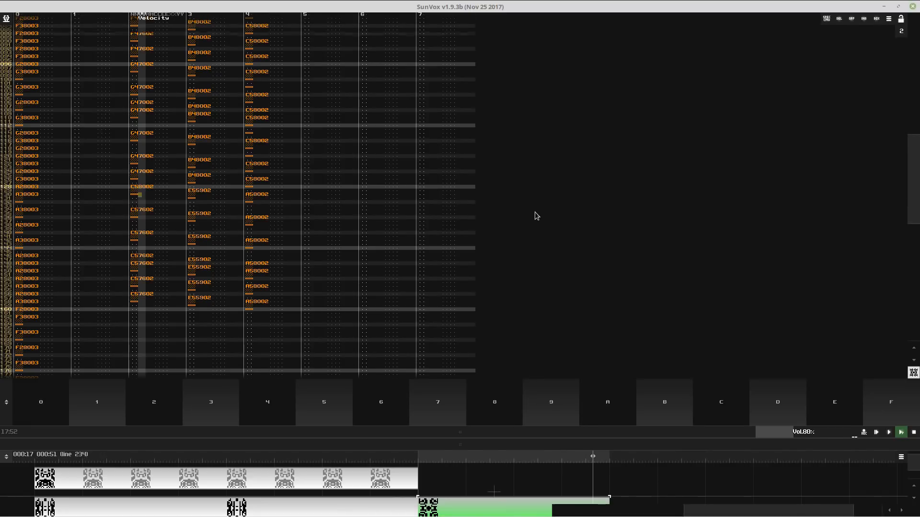
- Copy the chord block in lines 64 to 95 of tracks 2 to 4 and paste it at line 160
{"action": "left_click", "coordinate": [144, 312]}
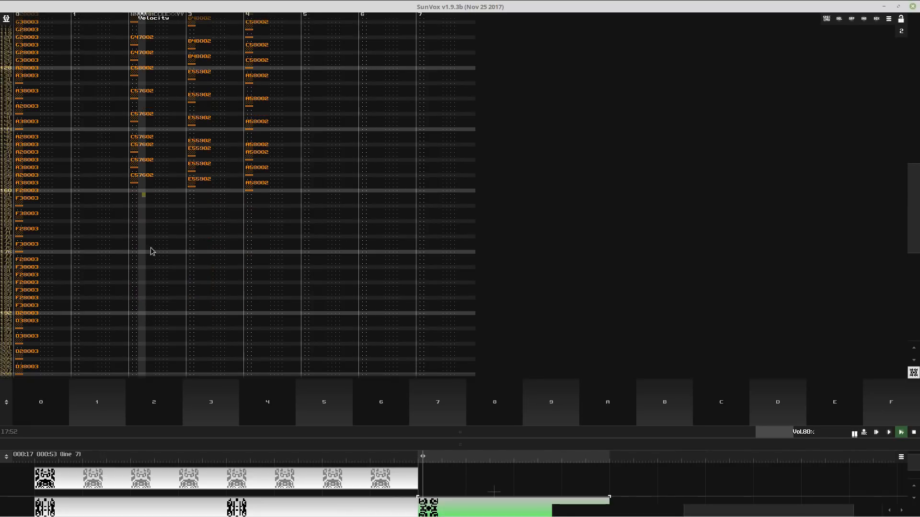
{"action": "key", "text": "space"}
{"action": "key", "text": "space"}
{"action": "left_click", "coordinate": [150, 290]}
{"action": "left_click", "coordinate": [150, 290]}
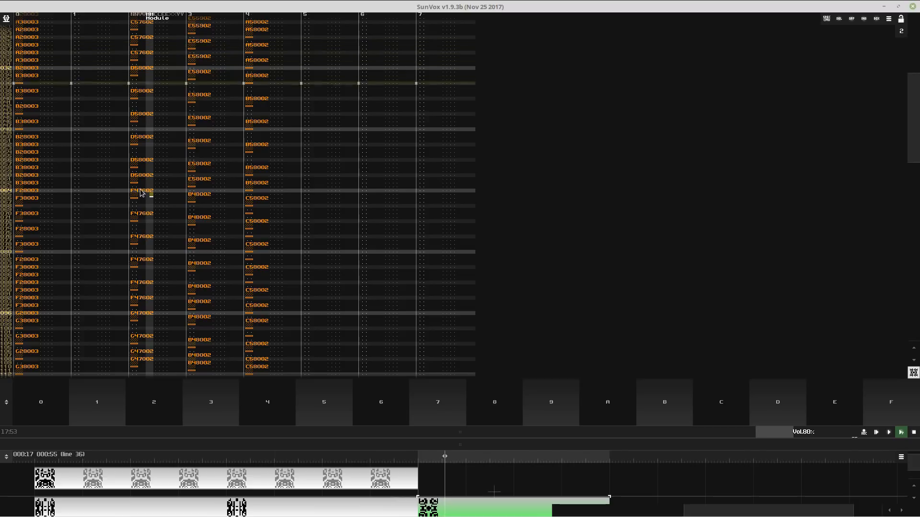
{"action": "left_click_drag", "start_coordinate": [143, 192], "coordinate": [273, 311]}
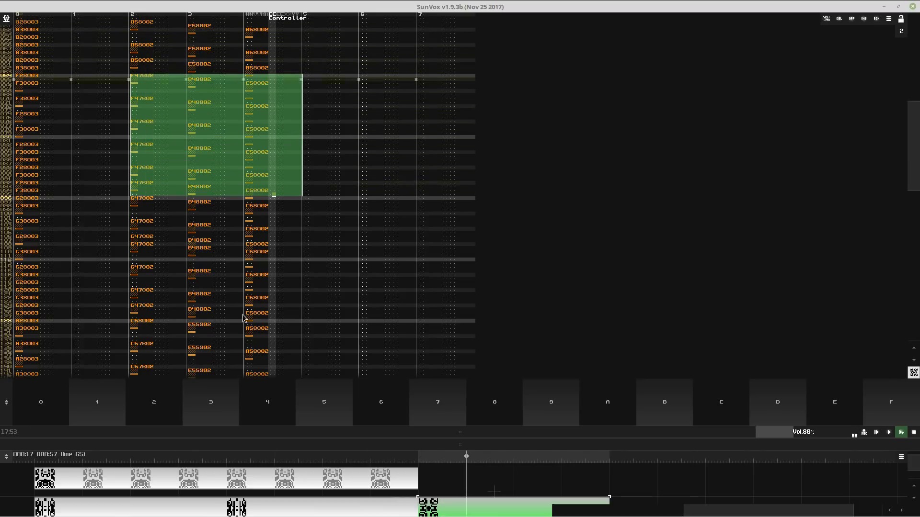
{"action": "left_click", "coordinate": [178, 339]}
{"action": "left_click", "coordinate": [178, 338]}
{"action": "left_click", "coordinate": [138, 162]}
{"action": "key", "text": "ctrl+v"}
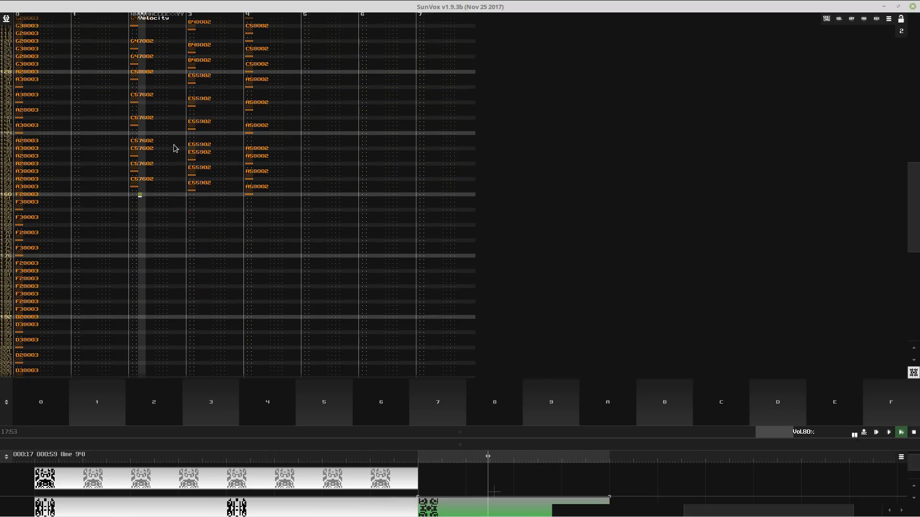
- Paste the same F4 chord block again at line 192 in tracks 2 to 4
{"action": "left_click", "coordinate": [152, 72]}
{"action": "left_click", "coordinate": [153, 72]}
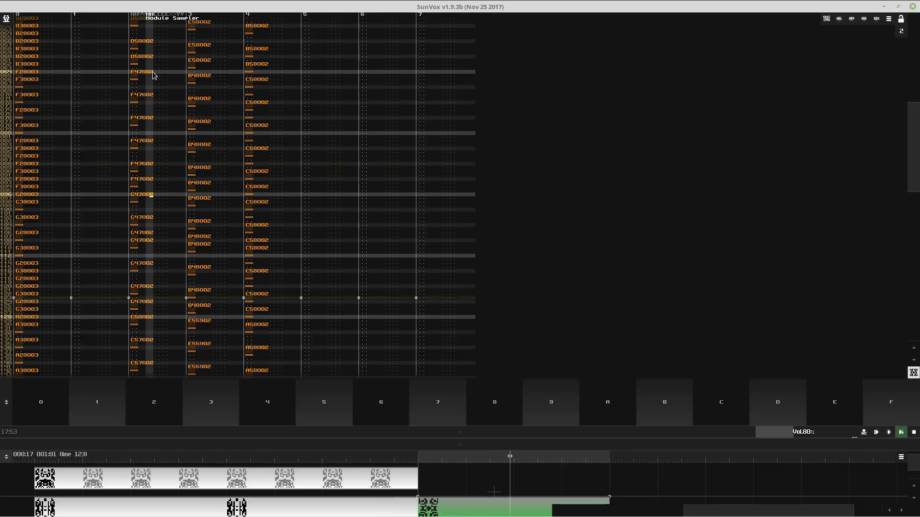
{"action": "left_click", "coordinate": [153, 72]}
{"action": "left_click", "coordinate": [153, 73]}
{"action": "scroll", "coordinate": [161, 258], "scroll_direction": "down", "scroll_amount": 18}
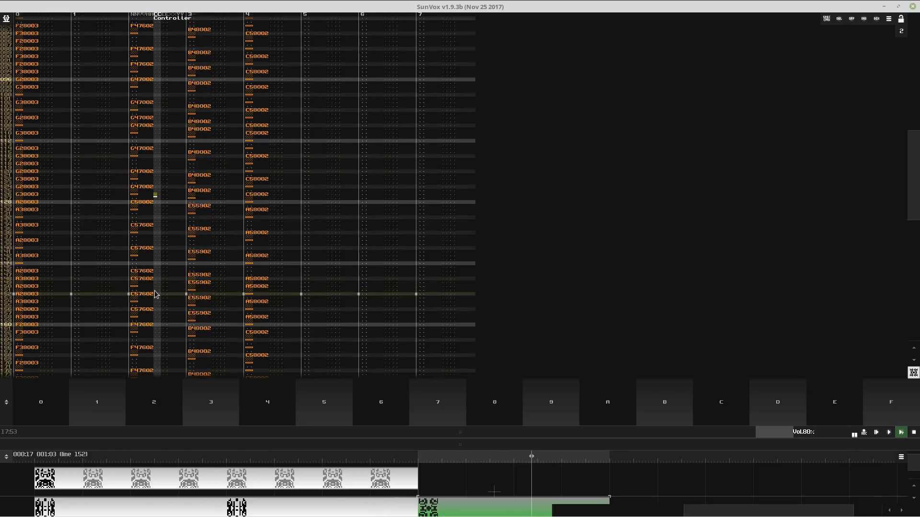
{"action": "left_click", "coordinate": [151, 257]}
{"action": "key", "text": "ctrl+v"}
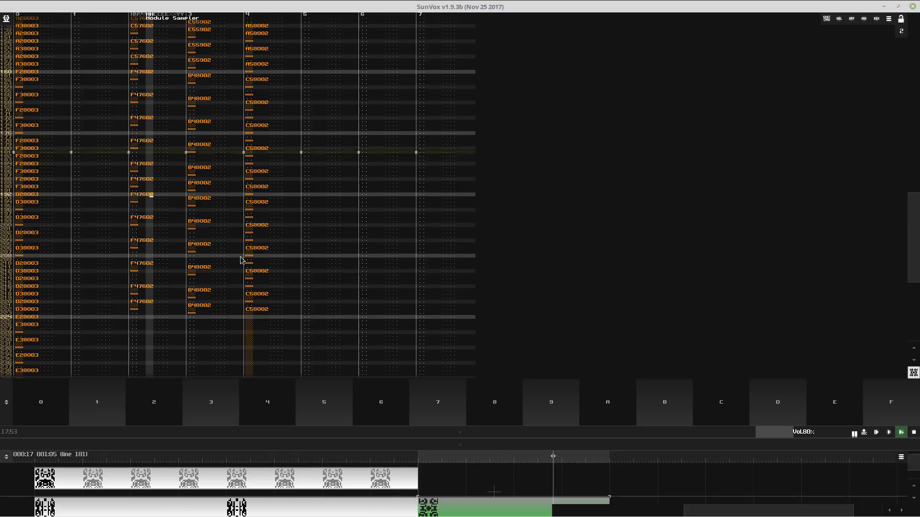
- Stop playback, enter D4 at line 192 of track 2, and audition candidate notes for the rest of the chord
{"action": "key", "text": "space"}
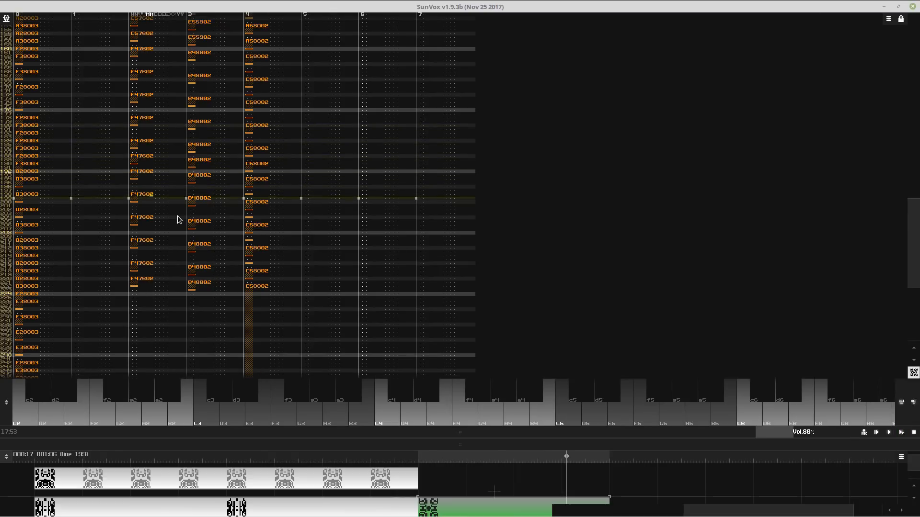
{"action": "key", "text": "space"}
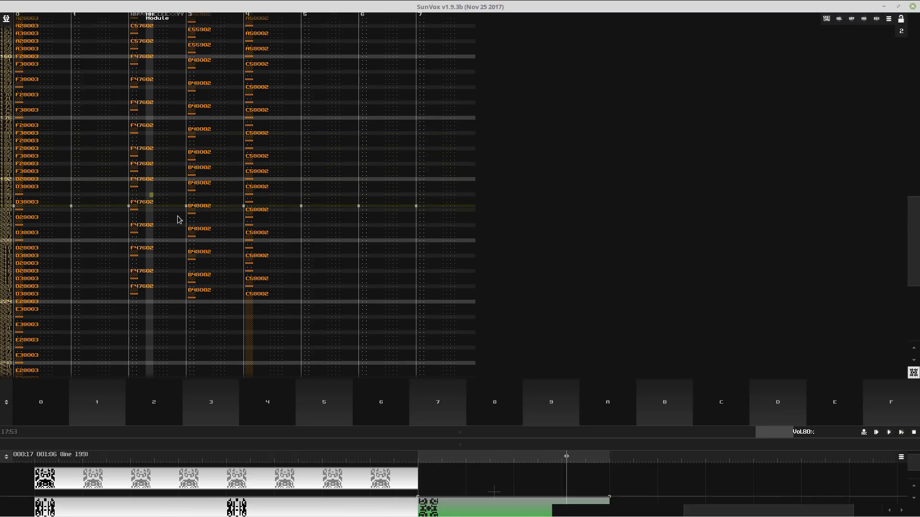
{"action": "key", "text": "m"}
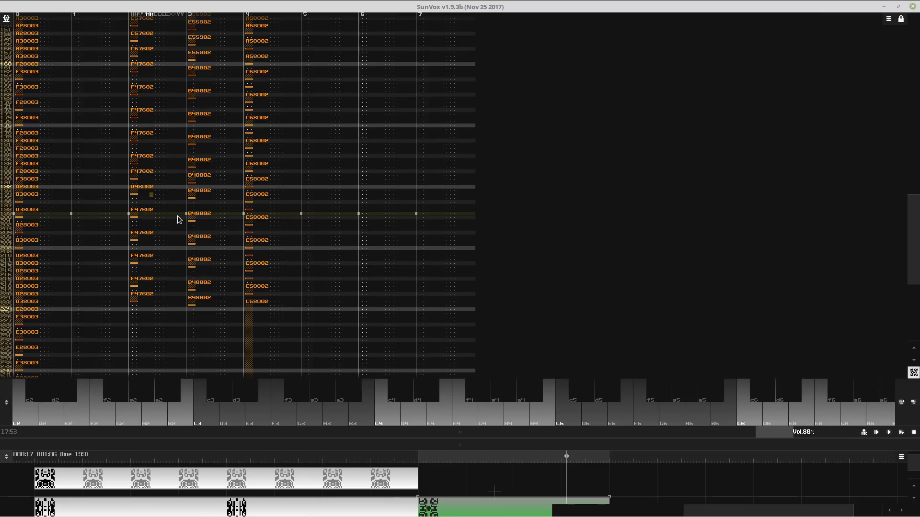
{"action": "key", "text": "v"}
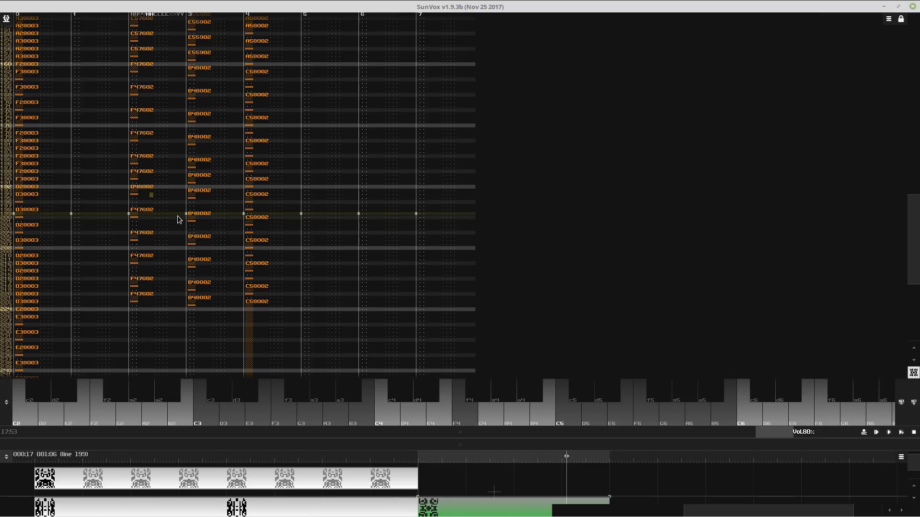
{"action": "key", "text": "m"}
{"action": "key", "text": "comma"}
{"action": "key", "text": "v"}
{"action": "key", "text": "m"}
{"action": "key", "text": "comma"}
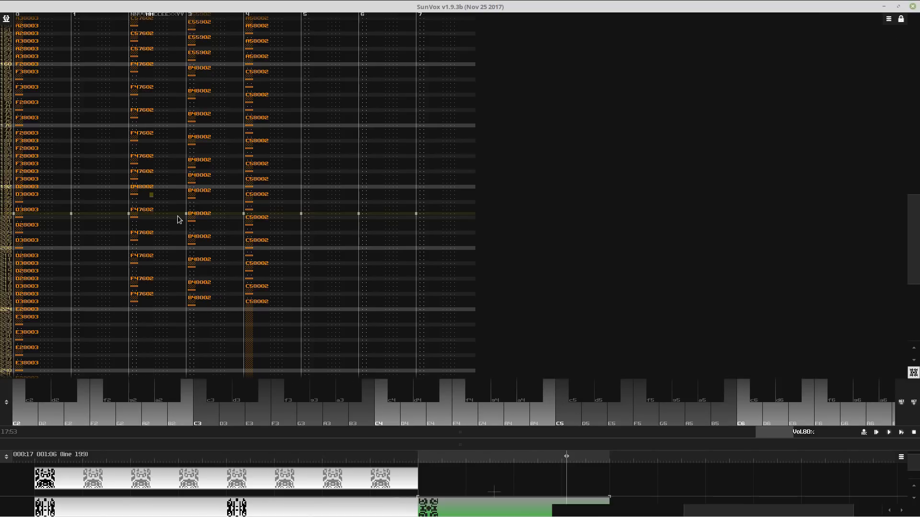
{"action": "key", "text": "m"}
{"action": "key", "text": "b"}
{"action": "key", "text": "x"}
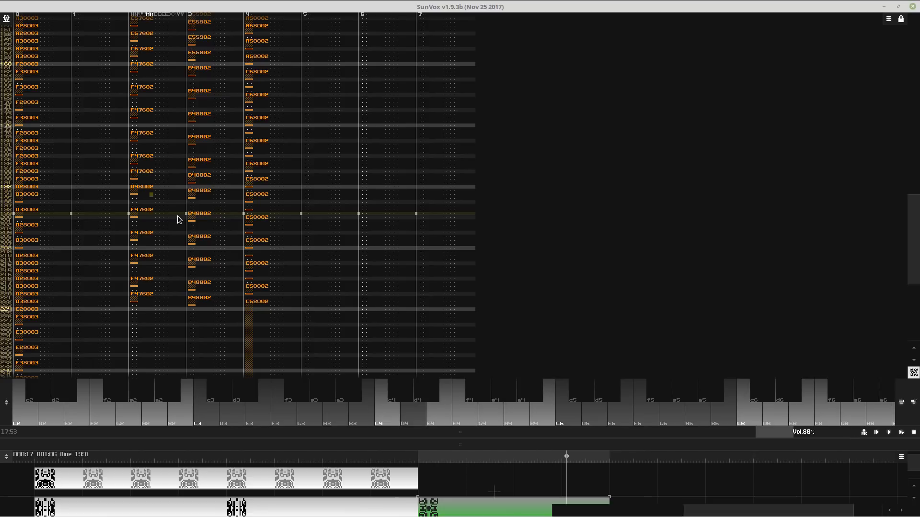
- Complete the staggered chord with G4 at line 193 of track 3 and A4 at line 194 of track 4
{"action": "key", "text": "Right"}
{"action": "key", "text": "Right"}
{"action": "key", "text": "Up"}
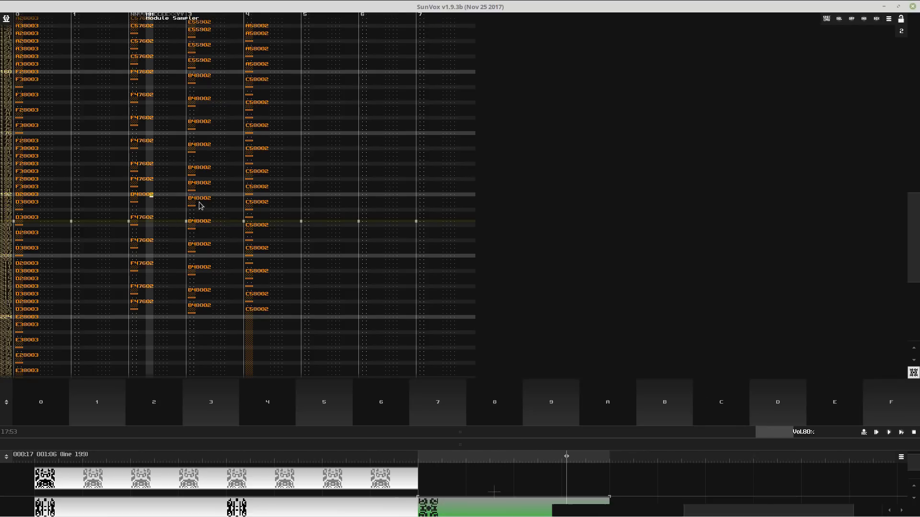
{"action": "left_click", "coordinate": [199, 197]}
{"action": "key", "text": "b"}
{"action": "left_click", "coordinate": [251, 190]}
{"action": "key", "text": "n"}
- Copy the staggered D4 chord at line 192 of tracks 2 to 4 and undo the last selection operation
{"action": "left_click_drag", "start_coordinate": [251, 180], "coordinate": [148, 191]}
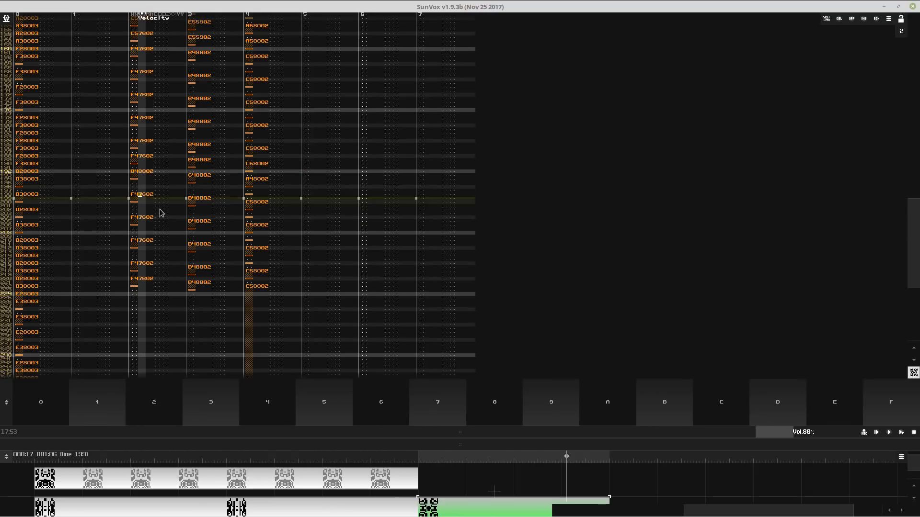
{"action": "key", "text": "ctrl+z"}
{"action": "key", "text": "ctrl+z"}
{"action": "key", "text": "ctrl+z"}
{"action": "key", "text": "ctrl+z"}
{"action": "key", "text": "ctrl+z"}
{"action": "key", "text": "ctrl+z"}
{"action": "key", "text": "ctrl+z"}
{"action": "key", "text": "ctrl+z"}
{"action": "key", "text": "ctrl+z"}
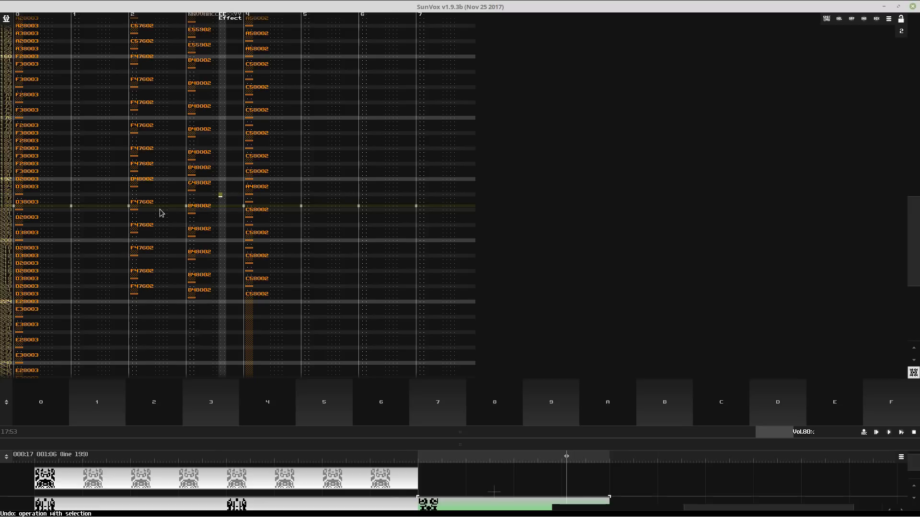
- Repeat the copied D4 chord from lines 198 and 204 in tracks 2 to 4
{"action": "key", "text": "ctrl+z"}
{"action": "key", "text": "ctrl+z"}
{"action": "key", "text": "ctrl+z"}
{"action": "key", "text": "ctrl+z"}
{"action": "key", "text": "ctrl+z"}
{"action": "key", "text": "ctrl+z"}
{"action": "key", "text": "ctrl+z"}
{"action": "key", "text": "ctrl+z"}
{"action": "key", "text": "ctrl+z"}
{"action": "key", "text": "ctrl+z"}
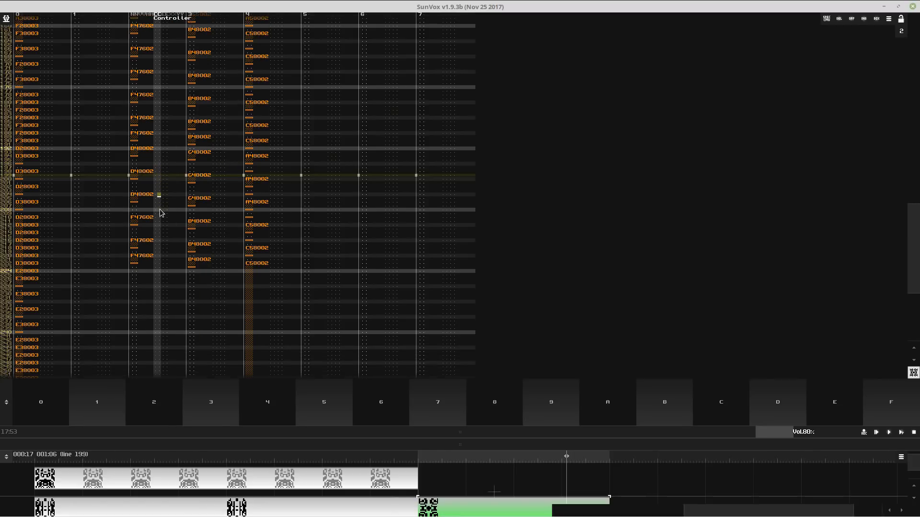
- Repeat the D4 chord from lines 210, 216 and 220 in tracks 2 to 4
{"action": "key", "text": "ctrl+z"}
{"action": "key", "text": "ctrl+z"}
{"action": "key", "text": "ctrl+z"}
{"action": "key", "text": "ctrl+z"}
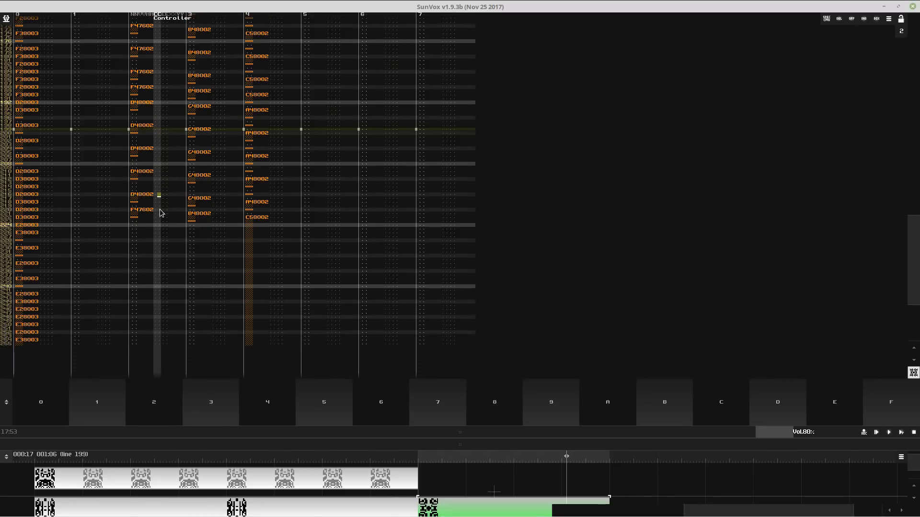
{"action": "left_click", "coordinate": [160, 209]}
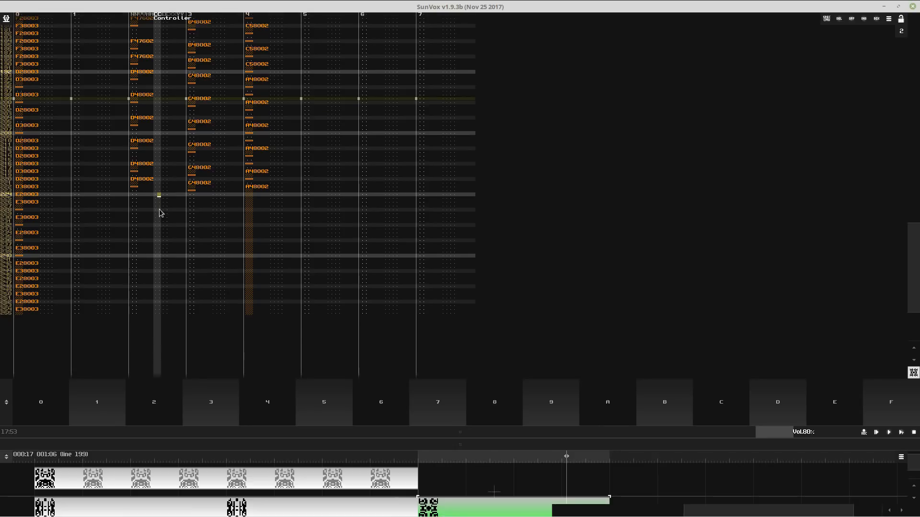
{"action": "left_click", "coordinate": [181, 107]}
{"action": "left_click", "coordinate": [186, 94]}
{"action": "left_click", "coordinate": [187, 93]}
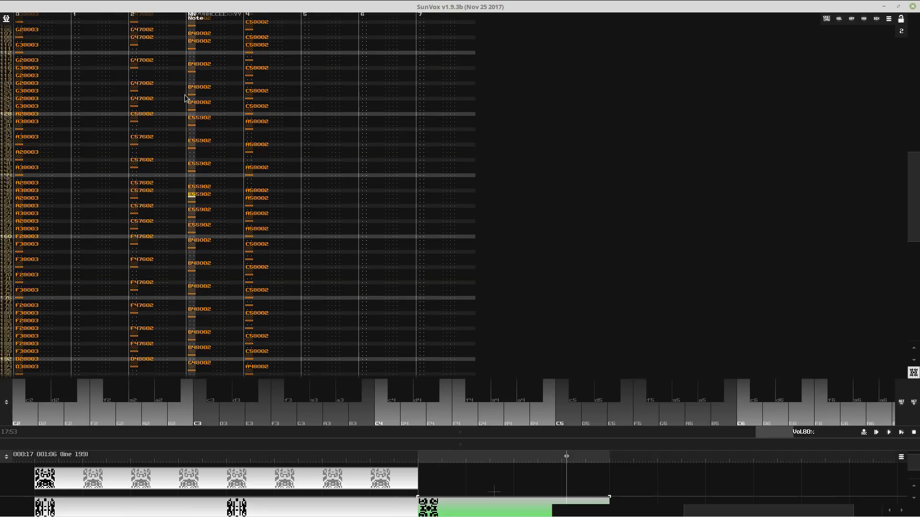
{"action": "left_click", "coordinate": [186, 93]}
{"action": "left_click", "coordinate": [187, 94]}
{"action": "left_click", "coordinate": [186, 94]}
{"action": "left_click", "coordinate": [186, 94]}
{"action": "left_click", "coordinate": [186, 94]}
{"action": "key", "text": "ctrl+y"}
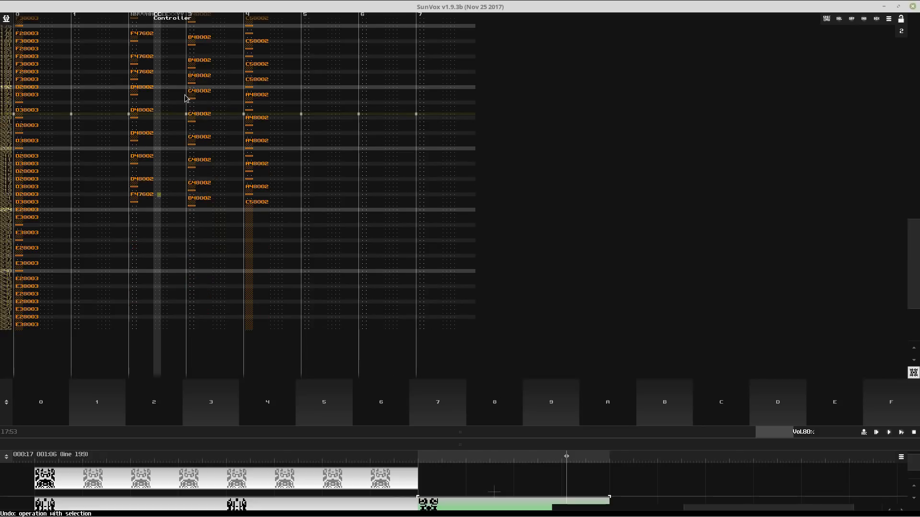
- Copy the D4 chord block in lines 192 to 223 of tracks 2 to 4 and paste it at line 224
{"action": "left_click_drag", "start_coordinate": [182, 98], "coordinate": [273, 206]}
{"action": "scroll", "coordinate": [268, 205], "scroll_direction": "down", "scroll_amount": 1}
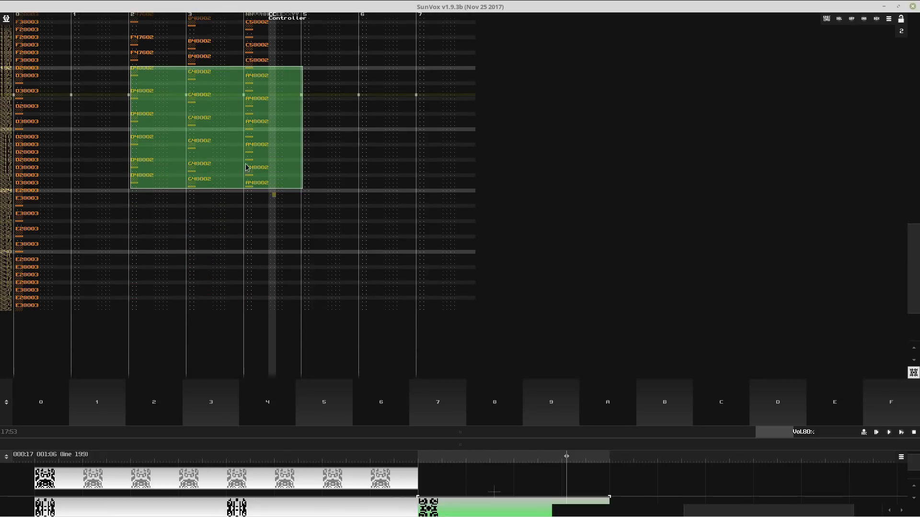
{"action": "key", "text": "ctrl+z"}
{"action": "left_click", "coordinate": [140, 199]}
{"action": "key", "text": "ctrl+v"}
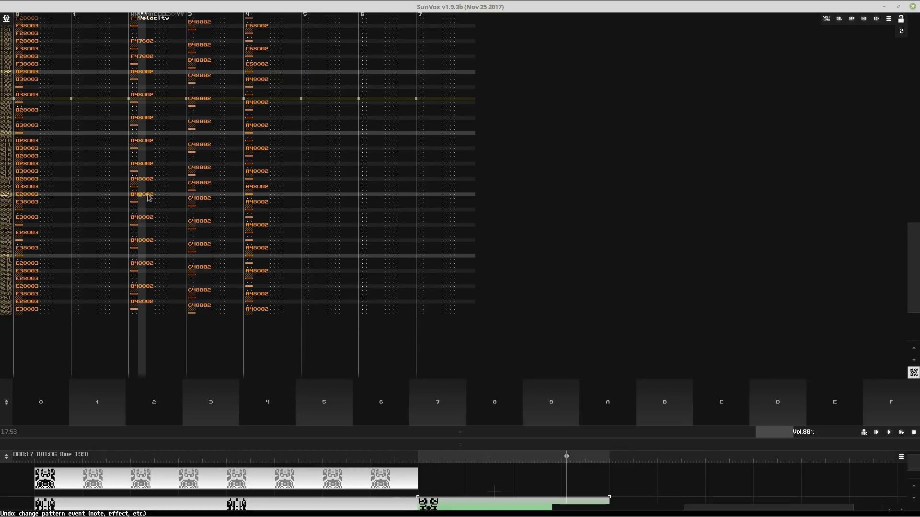
- Change the track 2 notes at lines 224 and 230 to E4
{"action": "mouse_move", "coordinate": [148, 198]}
{"action": "left_mouse_down"}
{"action": "mouse_move", "coordinate": [250, 317]}
{"action": "mouse_move", "coordinate": [151, 196]}
{"action": "left_mouse_up"}
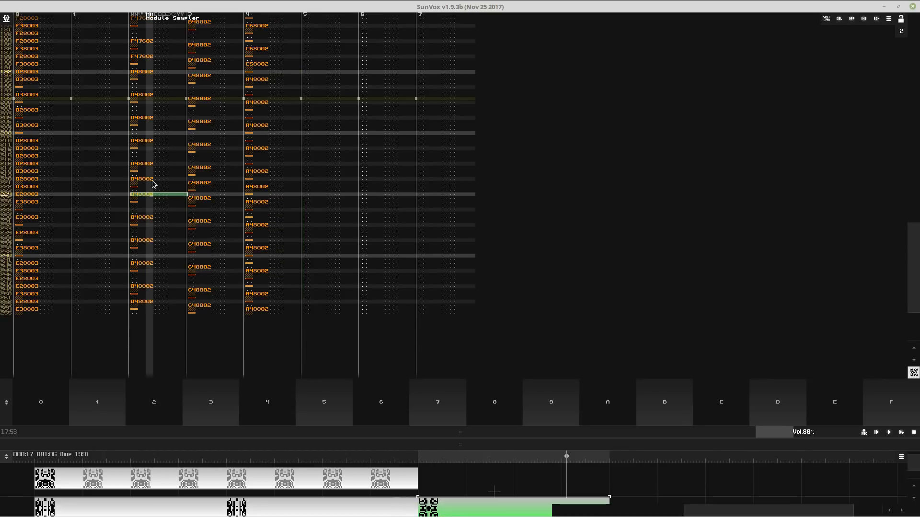
{"action": "key", "text": "e"}
{"action": "left_click", "coordinate": [145, 209]}
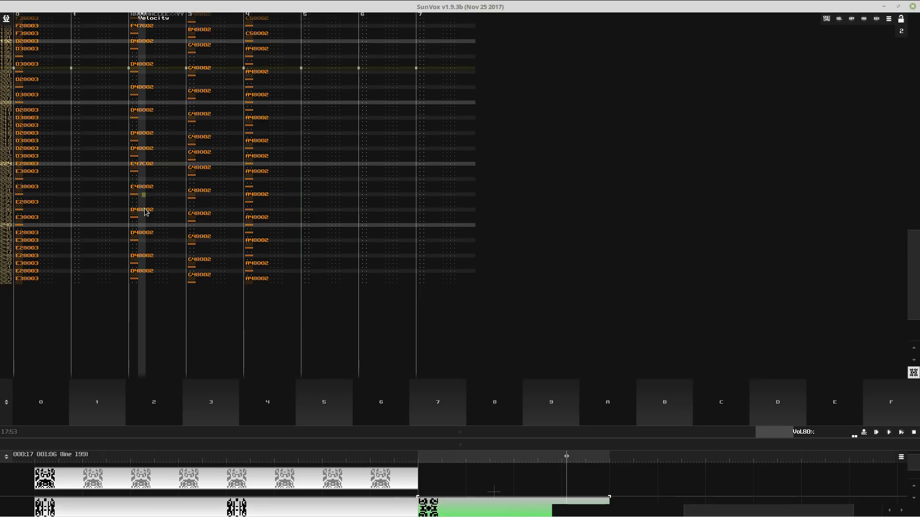
- Change the track 2 notes at lines 236, 242, 248 and 252 to E4
{"action": "left_click", "coordinate": [144, 210]}
{"action": "left_click", "coordinate": [145, 209]}
{"action": "key", "text": "Down"}
{"action": "key", "text": "Down"}
{"action": "key", "text": "Down"}
{"action": "key", "text": "Down"}
{"action": "key", "text": "Down"}
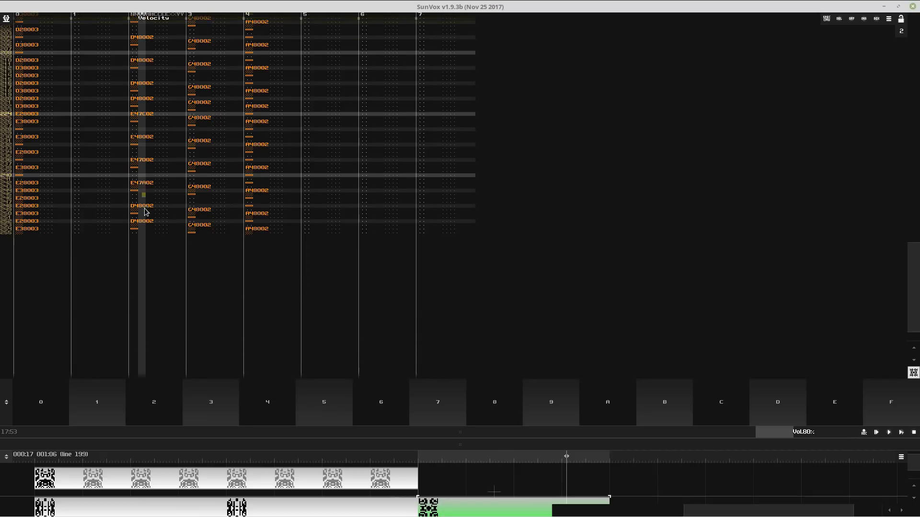
{"action": "key", "text": "Down"}
{"action": "key", "text": "Down"}
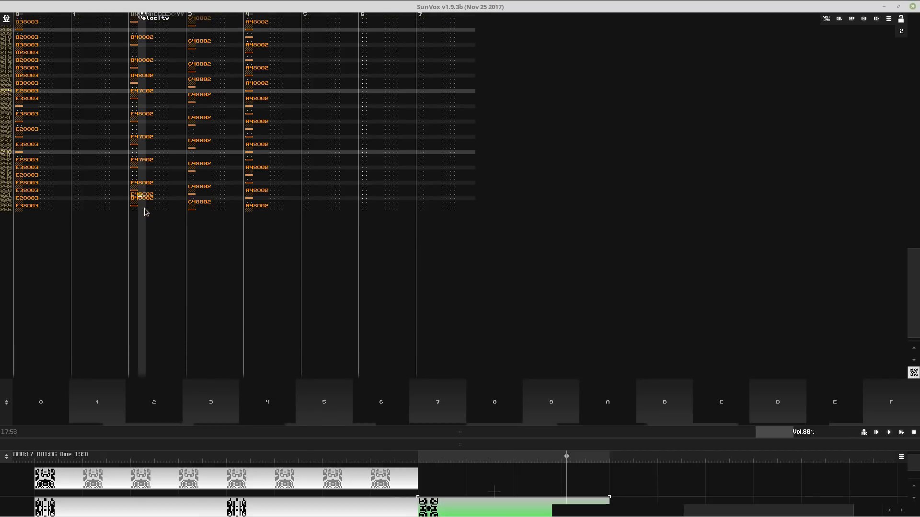
{"action": "key", "text": "Left"}
{"action": "key", "text": "Escape"}
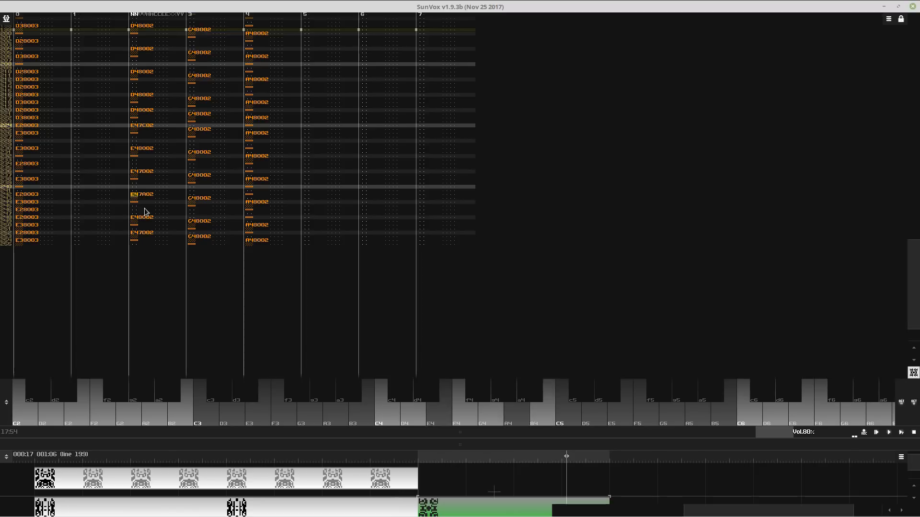
- Enter A4 at line 225 of track 3 and C5 at line 226 of track 4, undoing any stray notes
{"action": "left_click", "coordinate": [146, 211]}
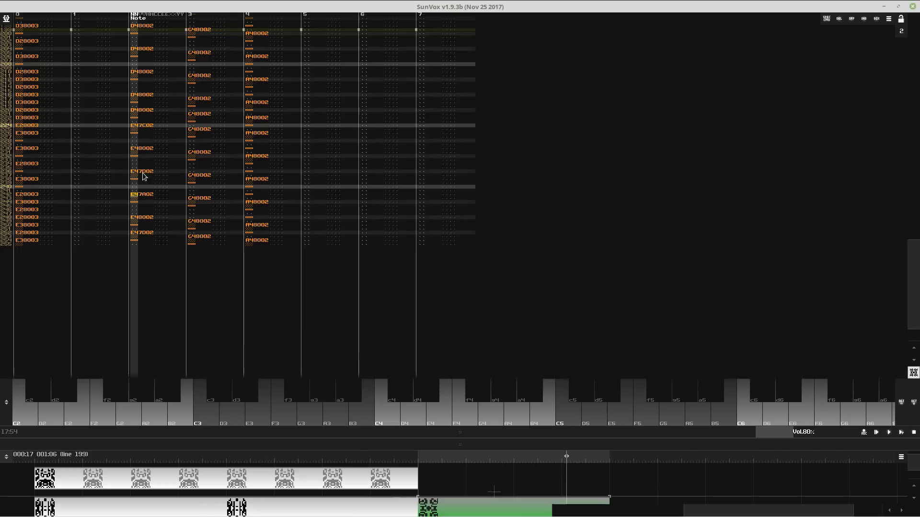
{"action": "left_click", "coordinate": [194, 133]}
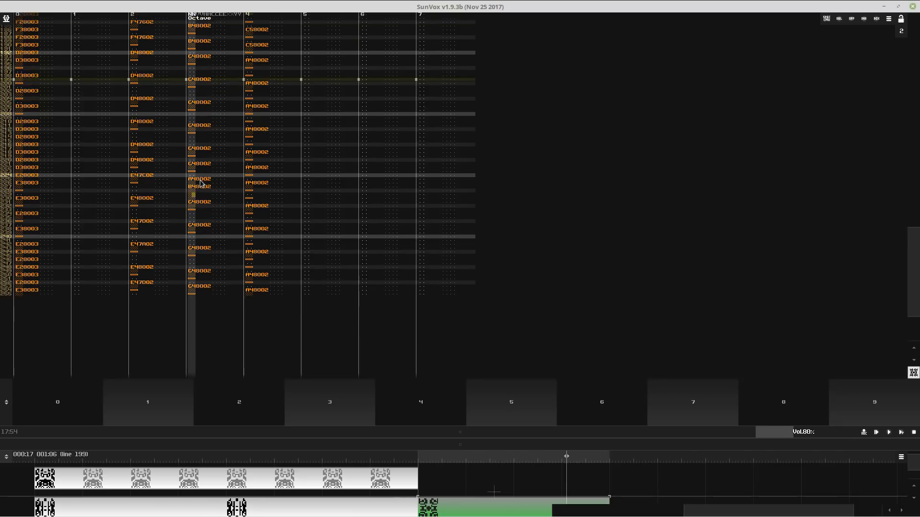
{"action": "key", "text": "ctrl+z"}
{"action": "left_click", "coordinate": [250, 193]}
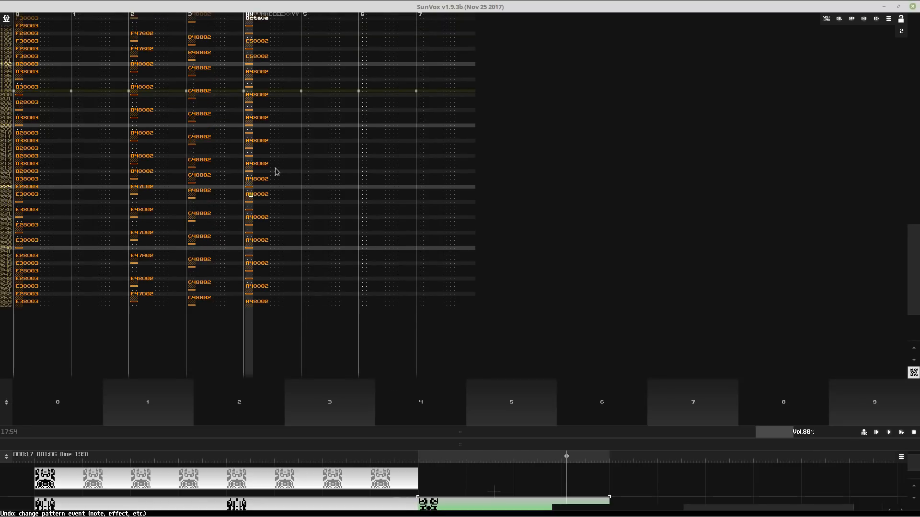
{"action": "key", "text": "q"}
{"action": "key", "text": "m"}
{"action": "key", "text": "ctrl+z"}
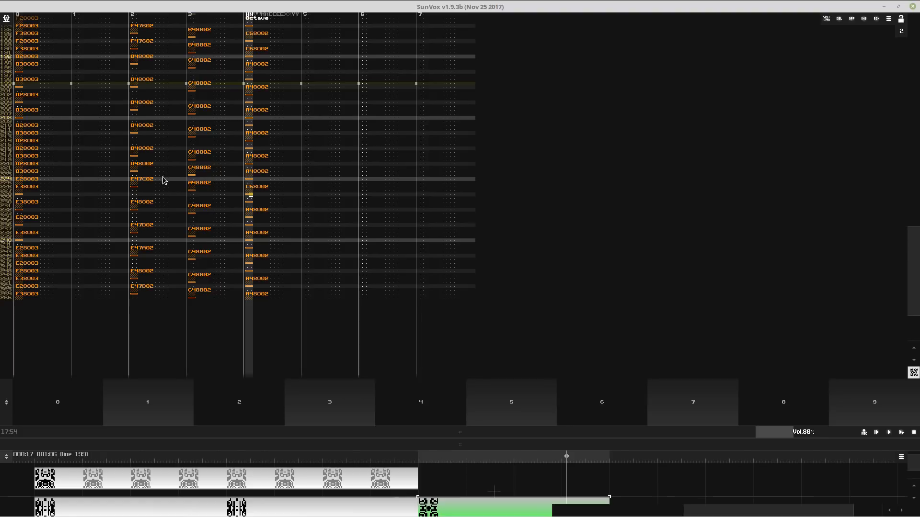
- Copy the staggered E4 chord at line 224 of tracks 2 to 4 and repeat it from lines 230, 236, 242, 248 and 252
{"action": "left_click_drag", "start_coordinate": [162, 181], "coordinate": [263, 189]}
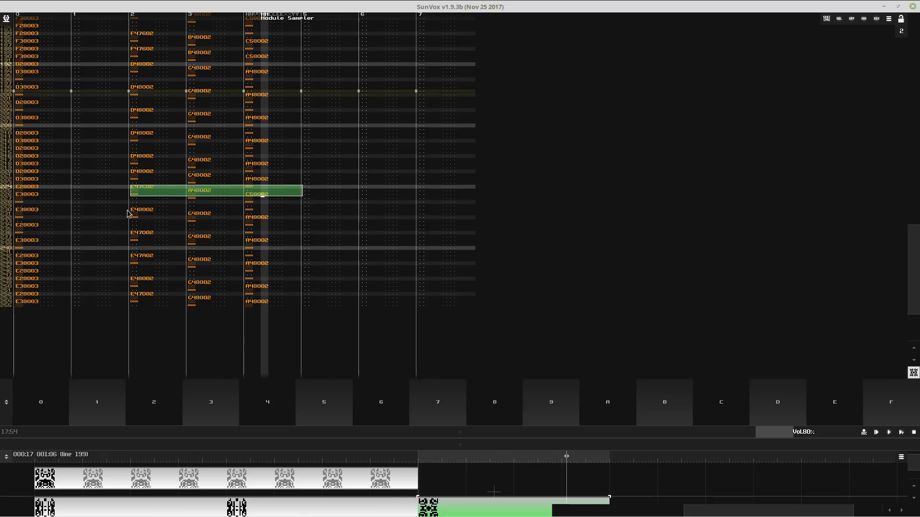
{"action": "key", "text": "ctrl+c"}
{"action": "left_click", "coordinate": [132, 208]}
{"action": "key", "text": "ctrl+v"}
{"action": "left_click", "coordinate": [135, 218]}
{"action": "key", "text": "ctrl+v"}
{"action": "left_click", "coordinate": [135, 218]}
{"action": "key", "text": "ctrl+v"}
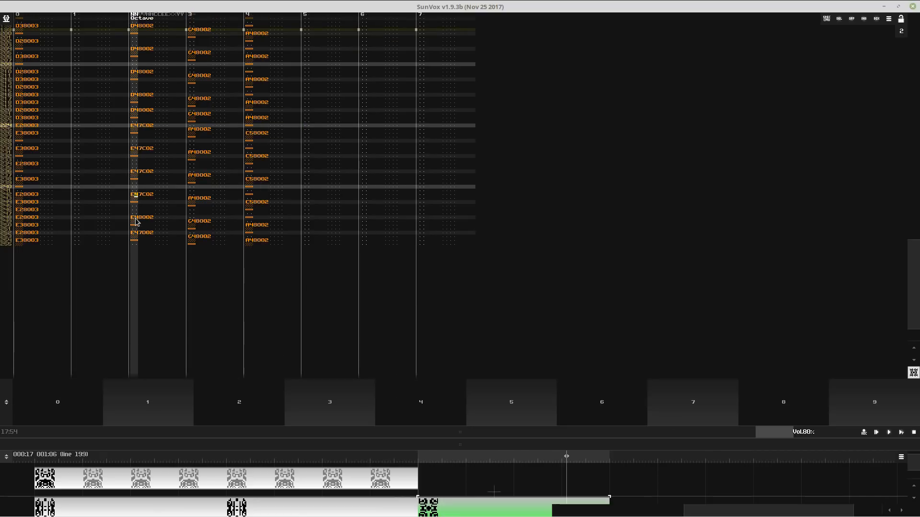
{"action": "left_click", "coordinate": [135, 219]}
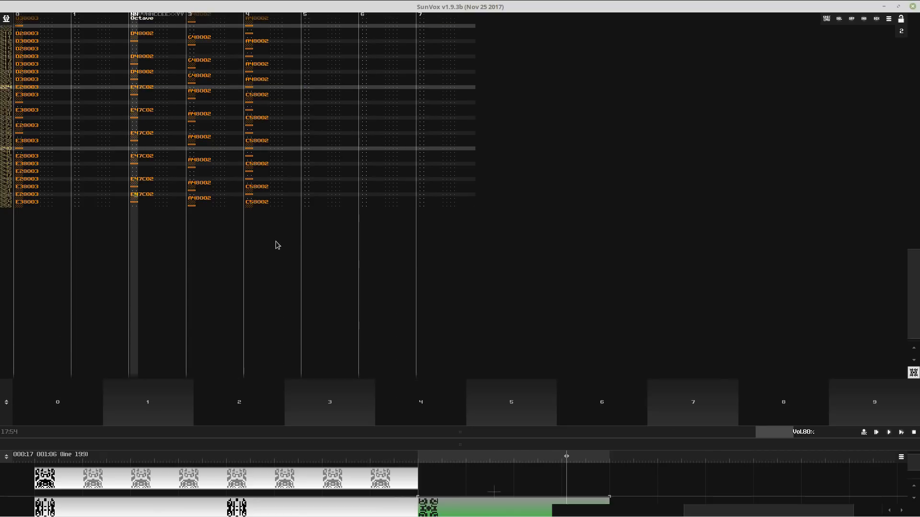
- Play back the finished pattern and save the project
{"action": "key", "text": "space"}
{"action": "left_click_drag", "start_coordinate": [495, 436], "coordinate": [474, 240]}
{"action": "key", "text": "ctrl+s"}
{"action": "key", "text": "Return"}
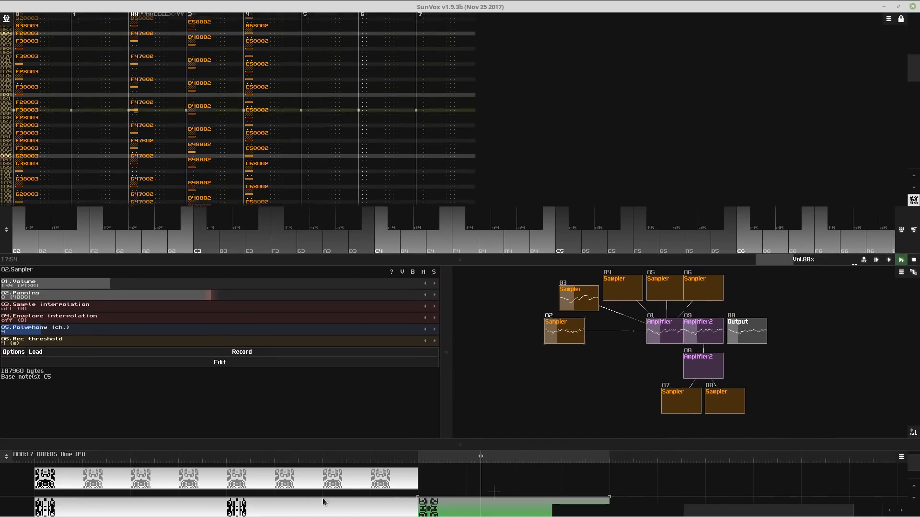
- Extend the percussion row on the timeline with four more clones of its last pattern, covering the length of the new part
{"action": "left_click", "coordinate": [238, 508]}
{"action": "left_click", "coordinate": [183, 501]}
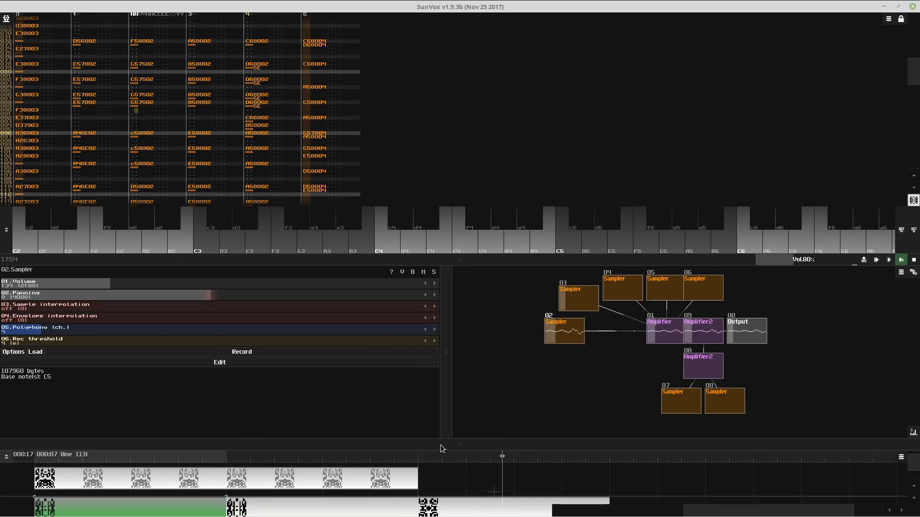
{"action": "left_click_drag", "start_coordinate": [440, 445], "coordinate": [419, 269]}
{"action": "left_click", "coordinate": [405, 393]}
{"action": "key", "text": "ctrl+d"}
{"action": "key", "text": "ctrl+d"}
{"action": "key", "text": "ctrl+d"}
{"action": "key", "text": "ctrl+d"}
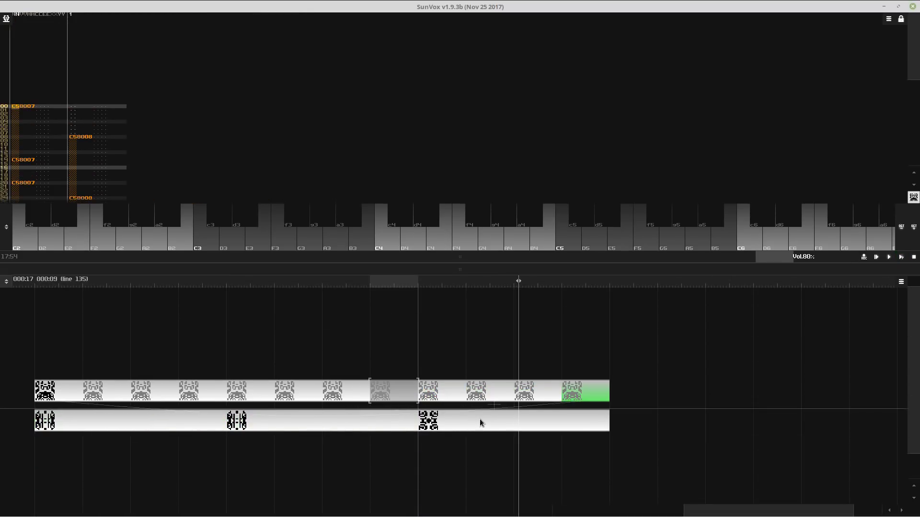
- In the new pattern, shift the tracks 3 and 4 notes up so every chord starts on the same line as track 2
{"action": "left_click", "coordinate": [478, 419]}
{"action": "key", "text": "space"}
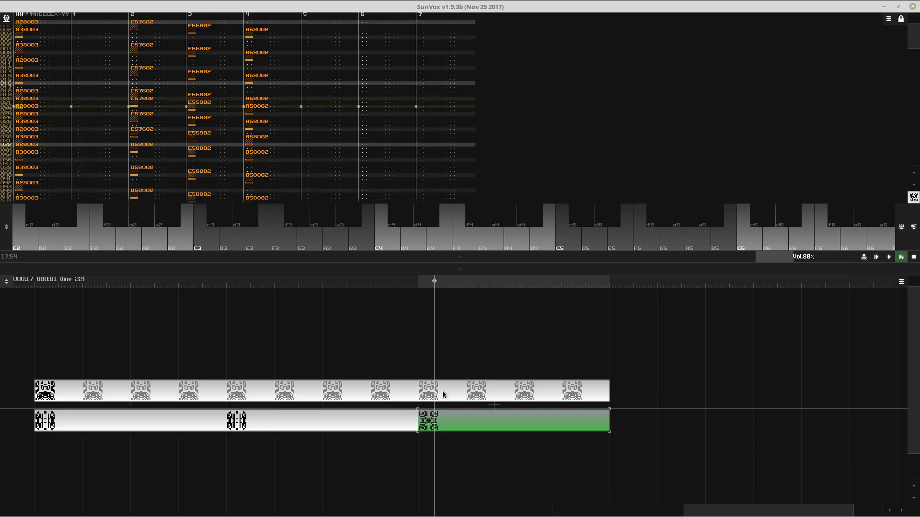
{"action": "left_click", "coordinate": [213, 63]}
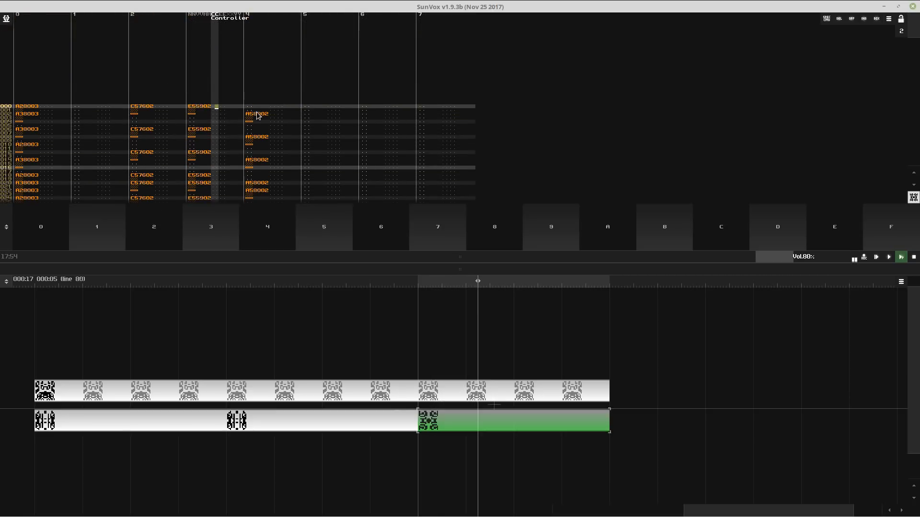
{"action": "left_click", "coordinate": [259, 116]}
{"action": "key", "text": "ctrl+z"}
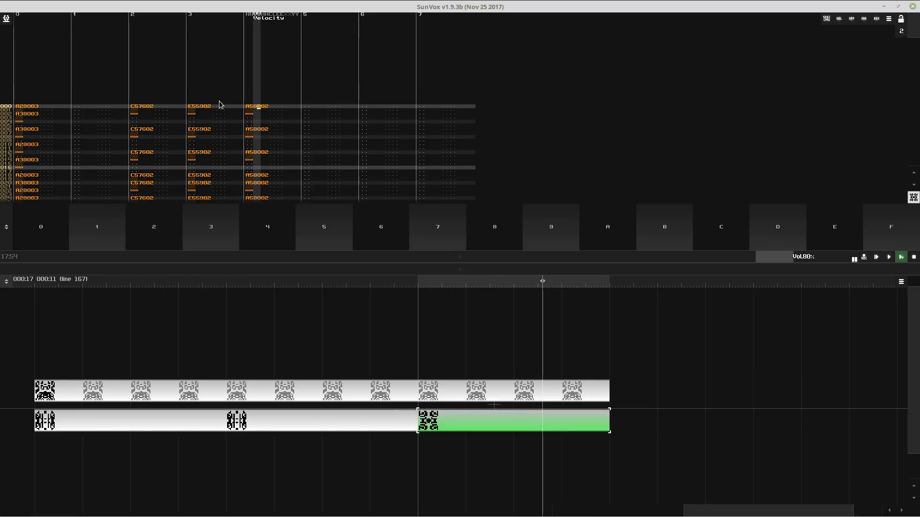
- Copy G4 and A4 from line 216 of tracks 3 and 4 to lines 224, 230, 236, 242, 248 and 252, adding track 4's final note-off
{"action": "left_click", "coordinate": [484, 256]}
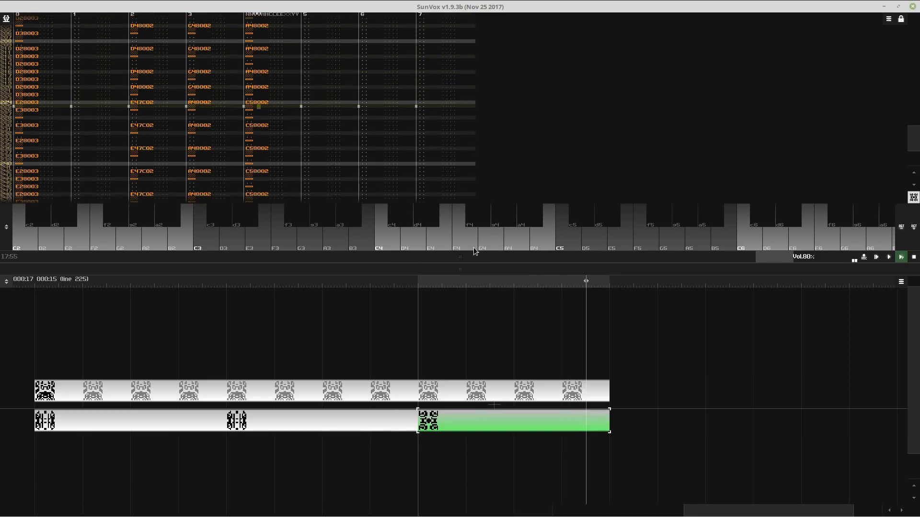
{"action": "key", "text": "space"}
{"action": "scroll", "coordinate": [312, 94], "scroll_direction": "up", "scroll_amount": 2}
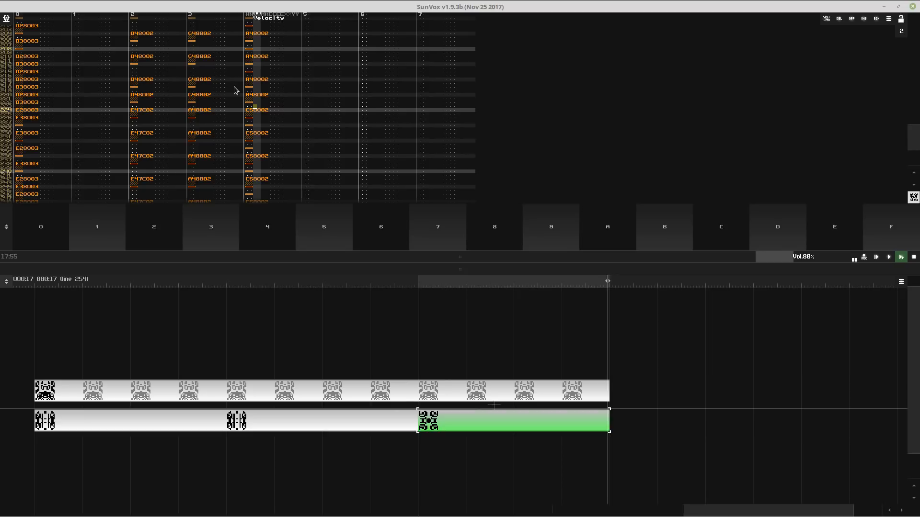
{"action": "left_click_drag", "start_coordinate": [189, 79], "coordinate": [303, 85]}
{"action": "scroll", "coordinate": [217, 115], "scroll_direction": "up", "scroll_amount": 1}
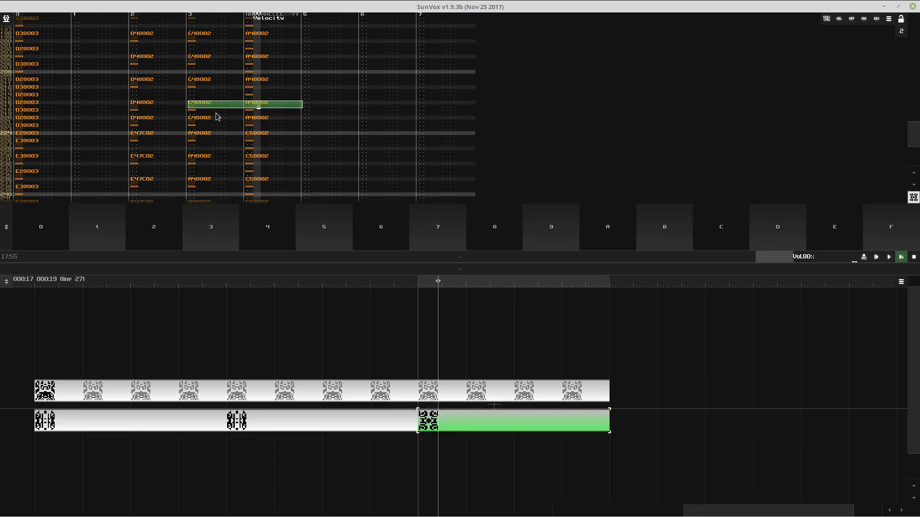
{"action": "left_click_drag", "start_coordinate": [243, 103], "coordinate": [245, 103]}
{"action": "key", "text": "ctrl+c"}
{"action": "left_click", "coordinate": [205, 137]}
{"action": "key", "text": "ctrl+v"}
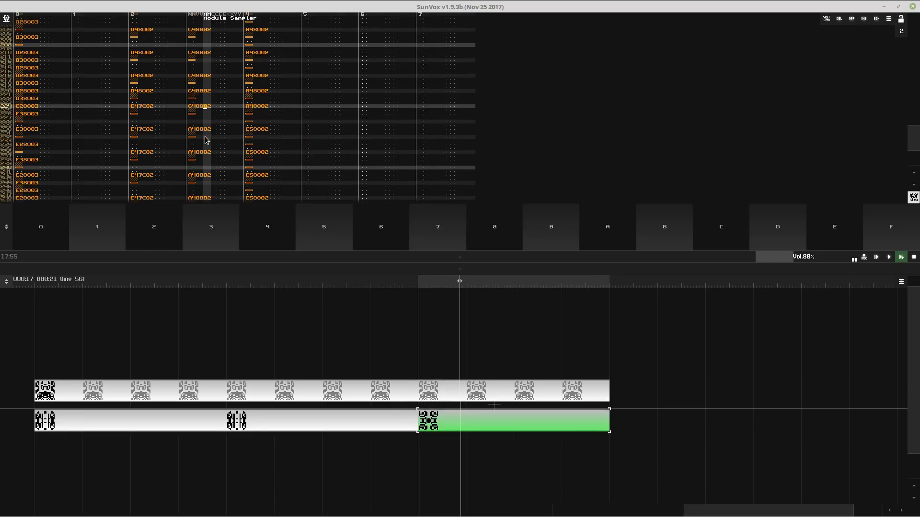
{"action": "left_click", "coordinate": [204, 130]}
{"action": "key", "text": "ctrl+v"}
{"action": "scroll", "coordinate": [205, 132], "scroll_direction": "down", "scroll_amount": 8}
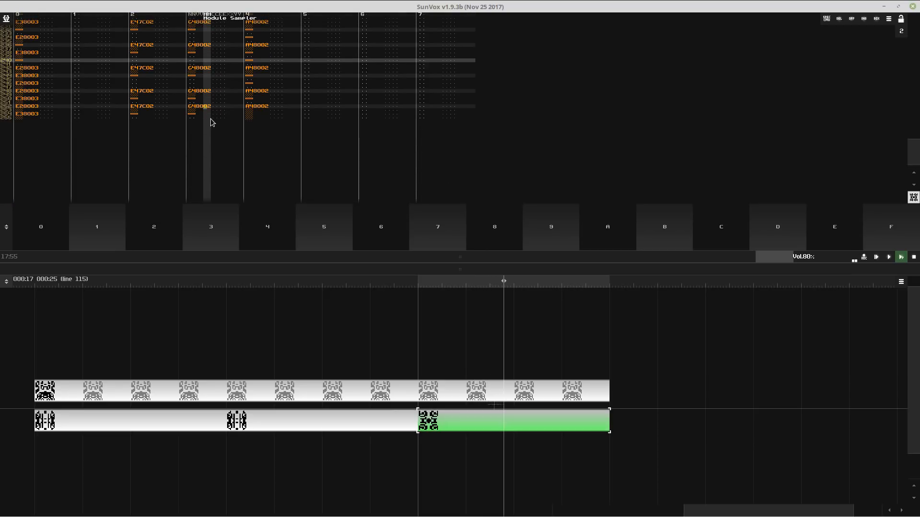
{"action": "left_click", "coordinate": [250, 115]}
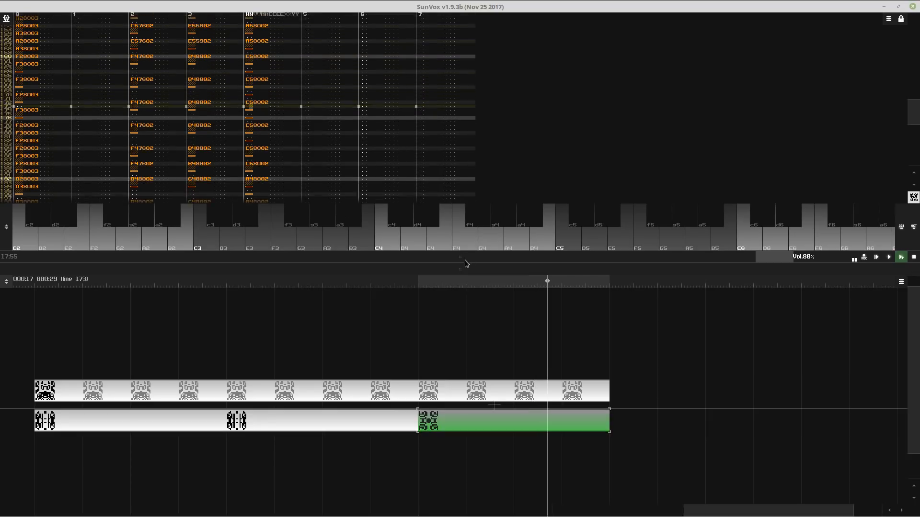
{"action": "left_click_drag", "start_coordinate": [464, 258], "coordinate": [465, 384]}
{"action": "left_click_drag", "start_coordinate": [465, 384], "coordinate": [467, 96]}
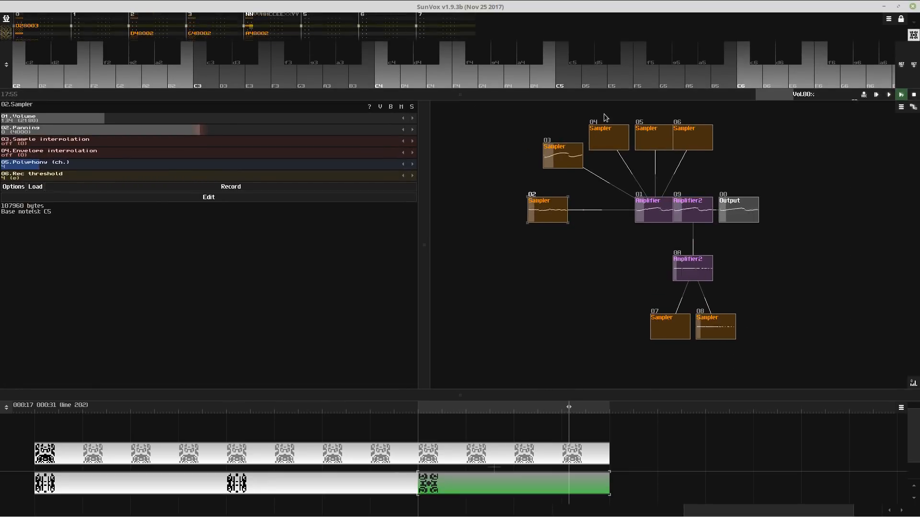
{"action": "left_click_drag", "start_coordinate": [605, 95], "coordinate": [607, 391]}
{"action": "left_click_drag", "start_coordinate": [198, 178], "coordinate": [206, 248]}
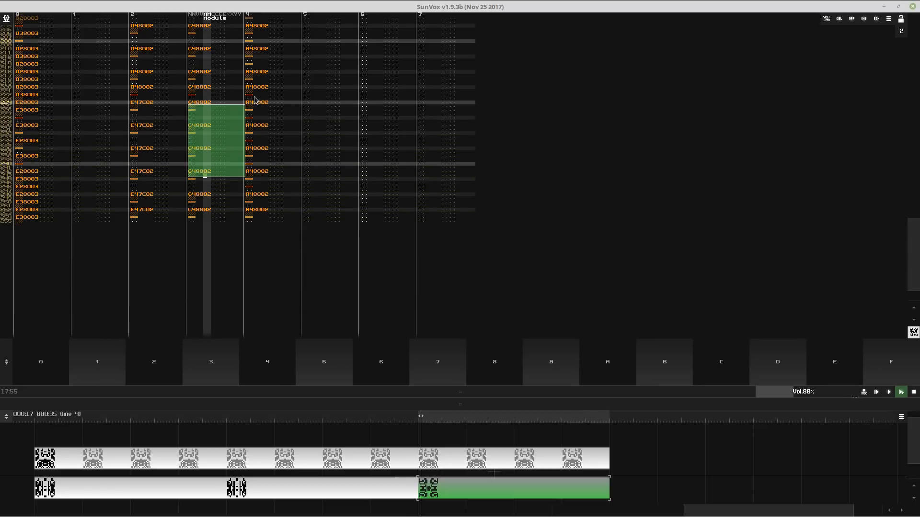
{"action": "key", "text": "space"}
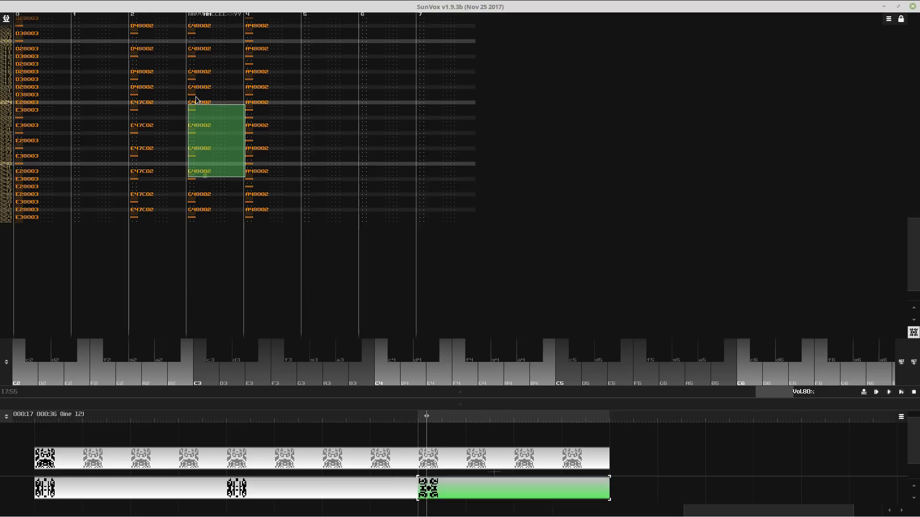
- Try transposing the track 3 G4 notes at lines 192 to 222 and play the pattern
{"action": "scroll", "coordinate": [196, 99], "scroll_direction": "up", "scroll_amount": 3}
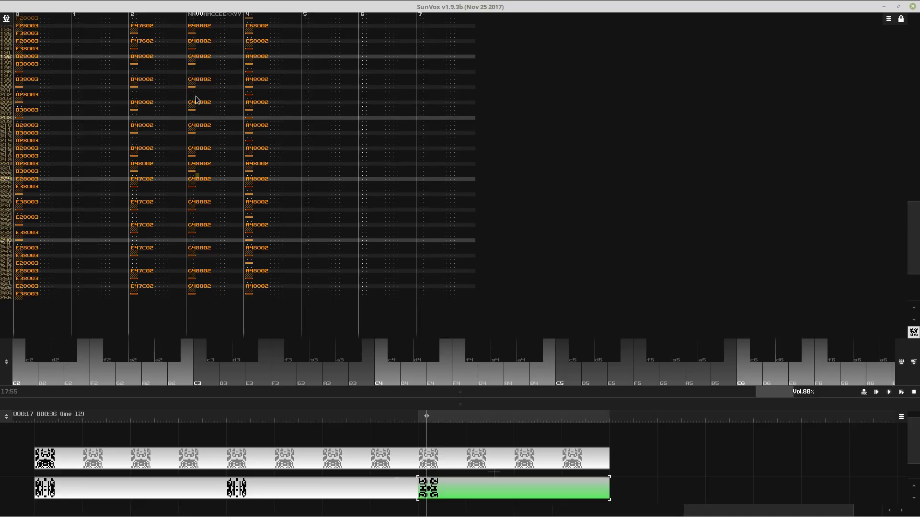
{"action": "left_click_drag", "start_coordinate": [203, 58], "coordinate": [220, 175]}
{"action": "right_click", "coordinate": [235, 171]}
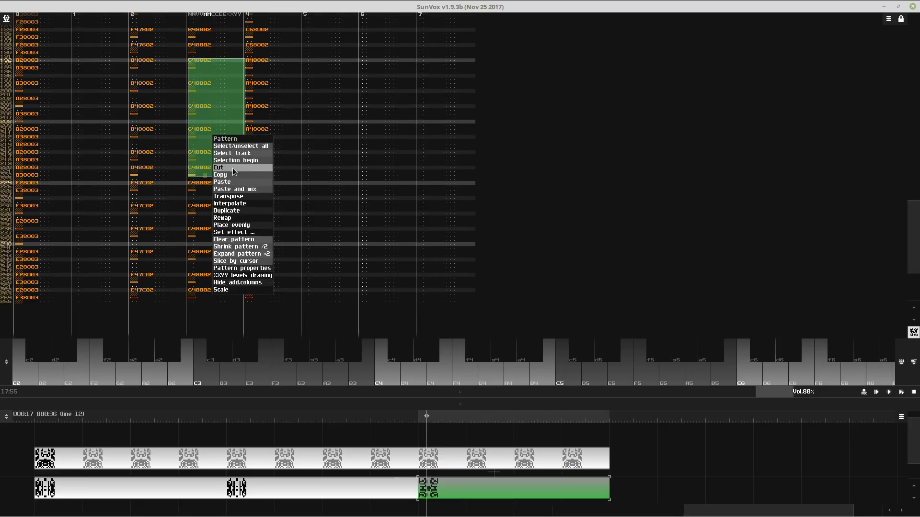
{"action": "left_click", "coordinate": [230, 197]}
{"action": "key", "text": "space"}
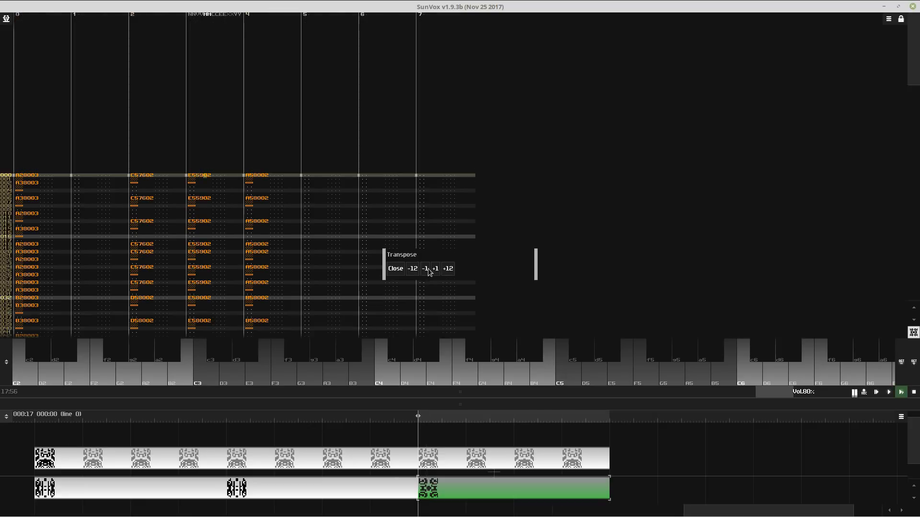
{"action": "left_click", "coordinate": [397, 270]}
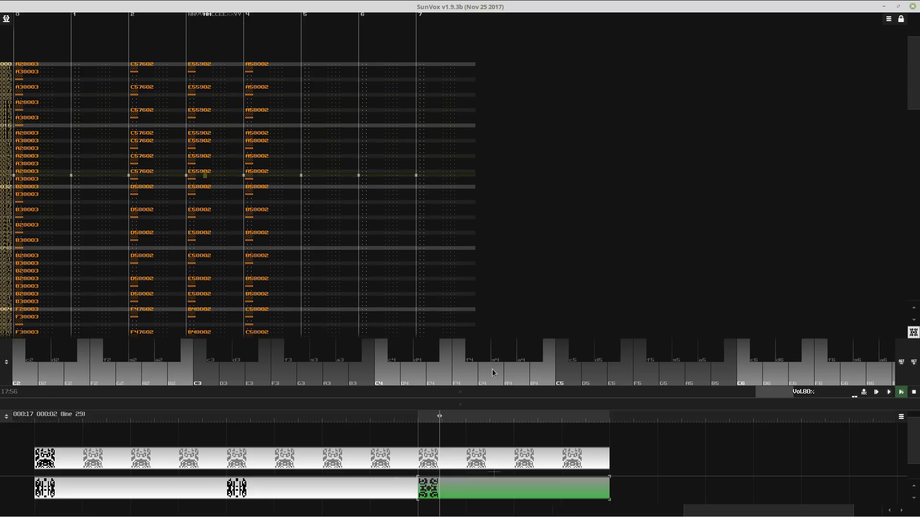
{"action": "left_click_drag", "start_coordinate": [488, 393], "coordinate": [498, 128]}
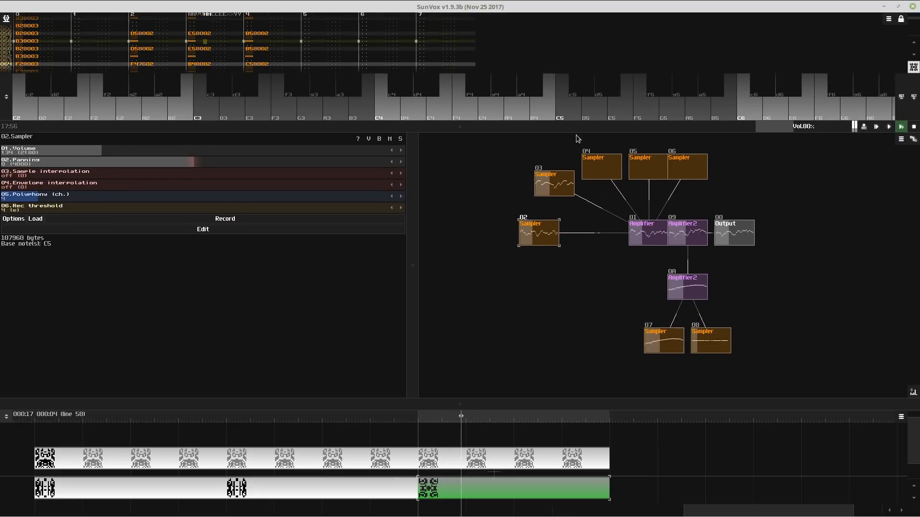
{"action": "left_click_drag", "start_coordinate": [578, 128], "coordinate": [566, 370]}
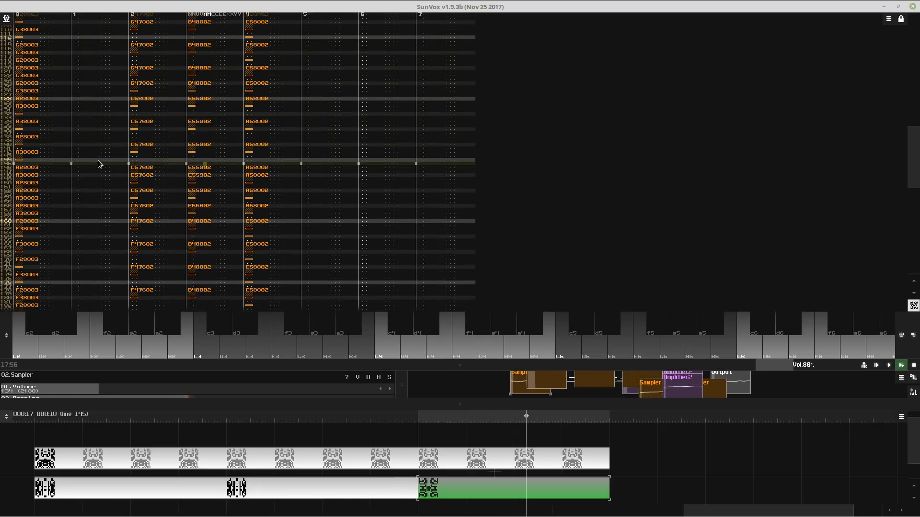
- Copy the chord at line 128 of tracks 2 to 4 and undo the track 3 transposition
{"action": "left_click_drag", "start_coordinate": [137, 60], "coordinate": [281, 65]}
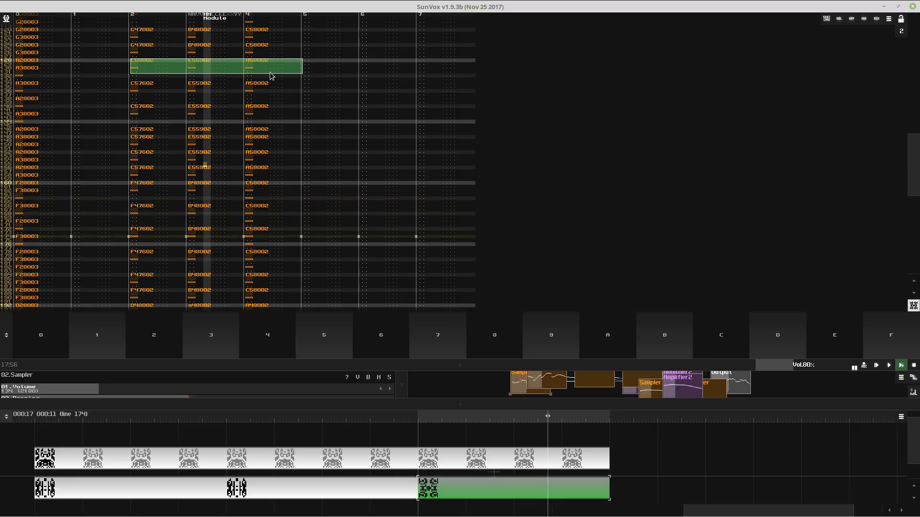
{"action": "scroll", "coordinate": [239, 109], "scroll_direction": "up", "scroll_amount": 5}
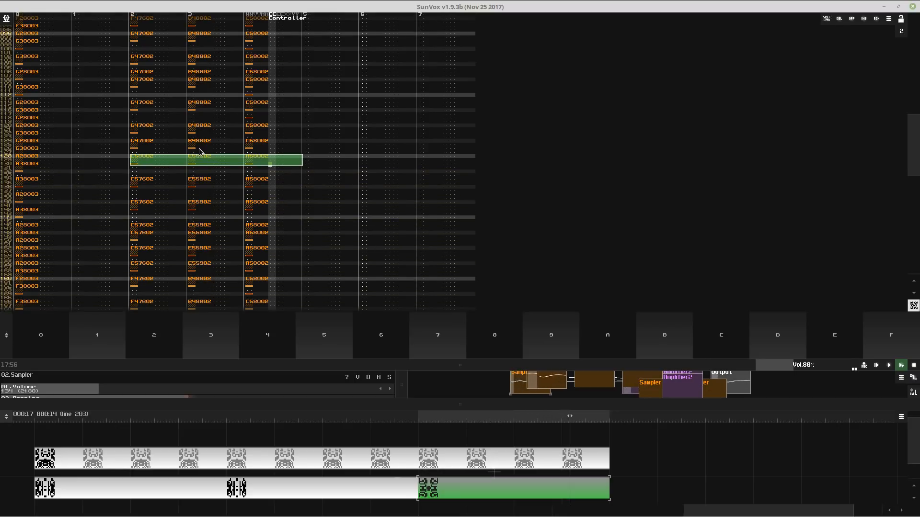
{"action": "key", "text": "ctrl+z"}
{"action": "key", "text": "ctrl+z"}
{"action": "key", "text": "ctrl+y"}
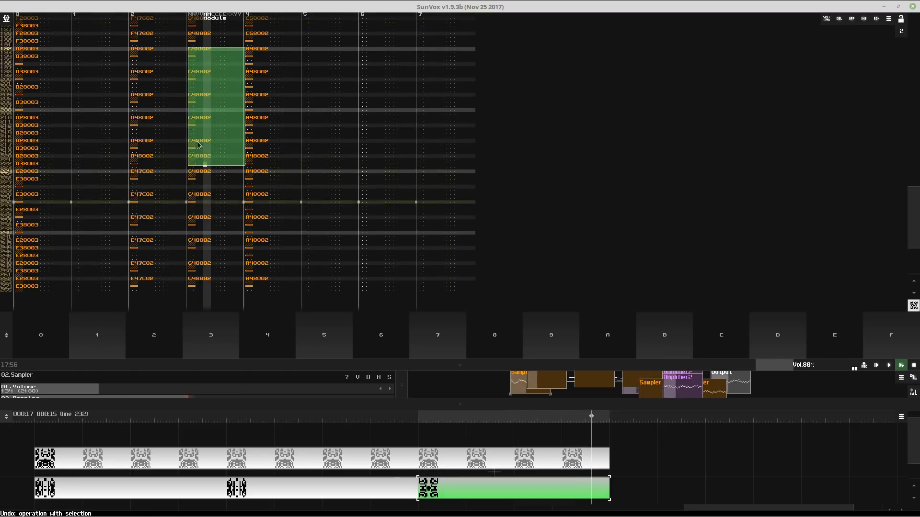
- Examine the chord notes in tracks 2 to 4 from about line 32 to line 190 while the pattern plays
{"action": "left_click", "coordinate": [198, 145]}
{"action": "scroll", "coordinate": [189, 95], "scroll_direction": "up", "scroll_amount": 10}
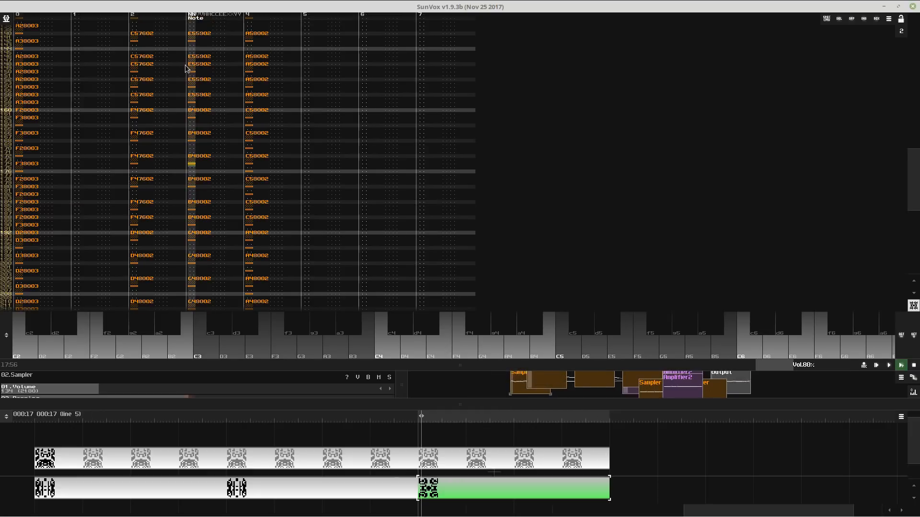
{"action": "scroll", "coordinate": [187, 77], "scroll_direction": "up", "scroll_amount": 18}
{"action": "key", "text": "Left"}
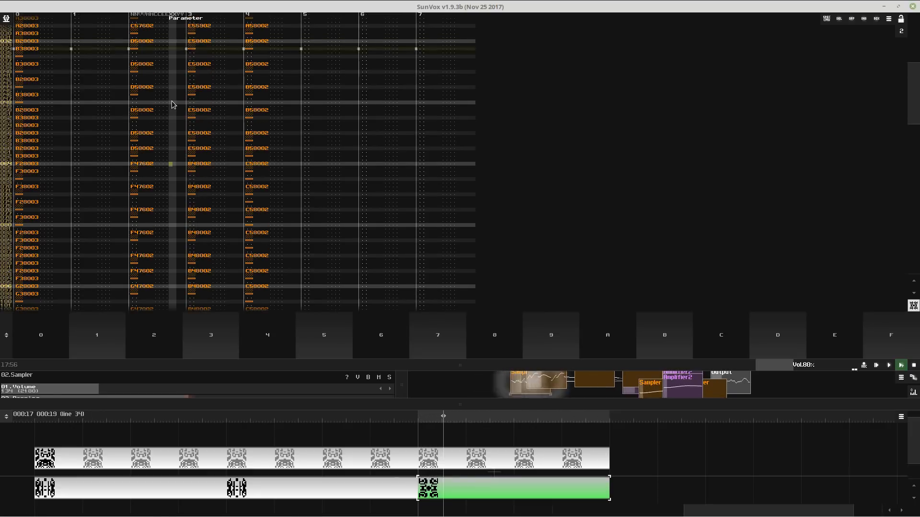
{"action": "key", "text": "Right"}
{"action": "scroll", "coordinate": [179, 197], "scroll_direction": "up", "scroll_amount": 1}
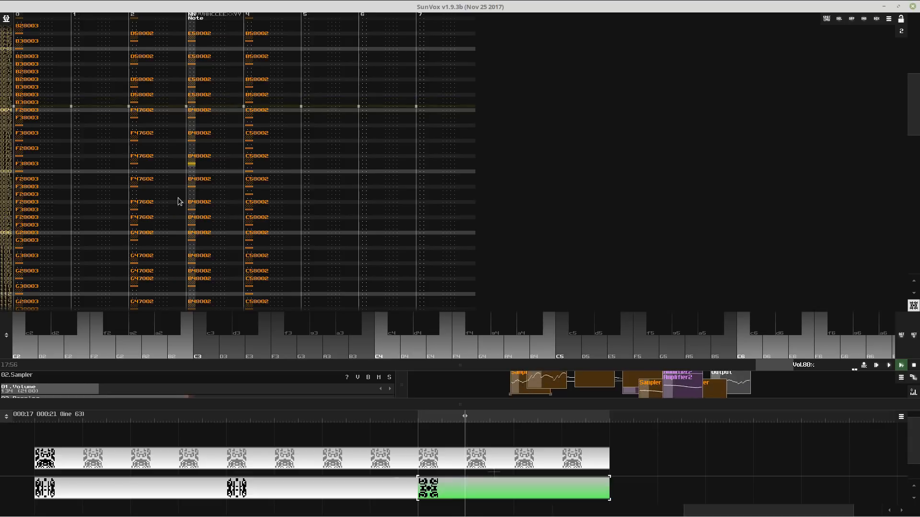
{"action": "key", "text": "Left"}
{"action": "key", "text": "Left"}
{"action": "scroll", "coordinate": [163, 244], "scroll_direction": "down", "scroll_amount": 5}
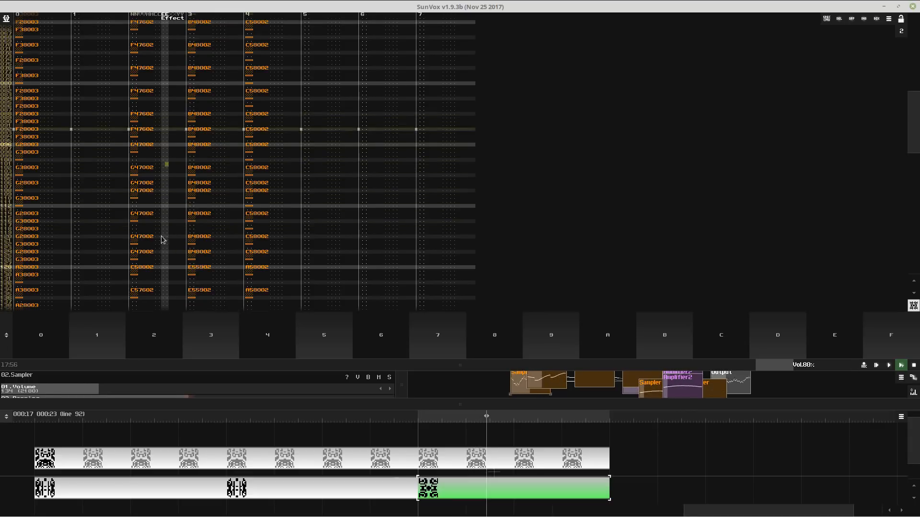
{"action": "left_click", "coordinate": [158, 229]}
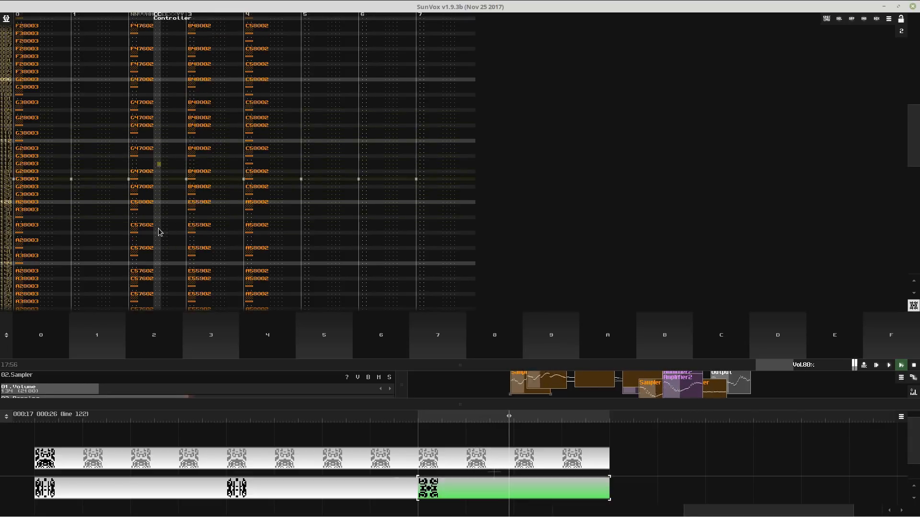
{"action": "left_click", "coordinate": [156, 228]}
{"action": "left_click", "coordinate": [154, 224]}
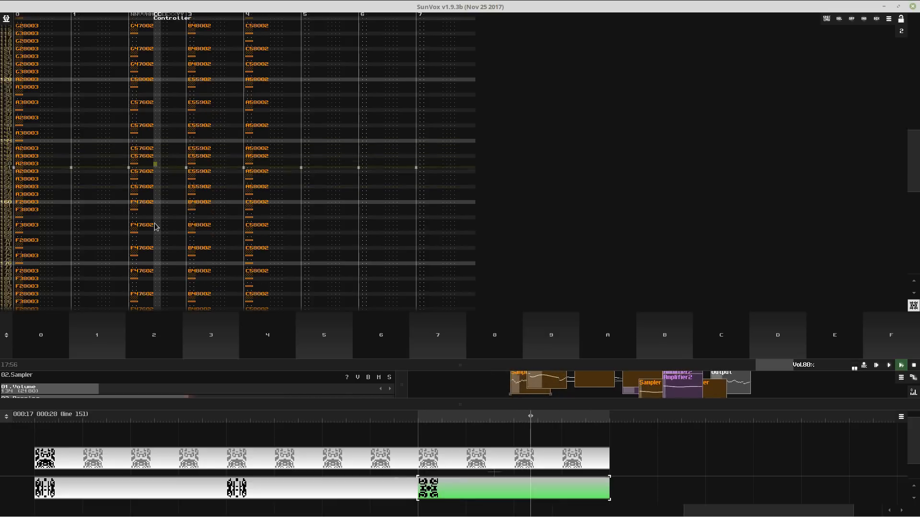
- Try pasting the C5, E5, A5 chord just below line 160 of tracks 2 to 4, and undo the paste
{"action": "scroll", "coordinate": [173, 182], "scroll_direction": "down", "scroll_amount": 3}
{"action": "key", "text": "Left"}
{"action": "key", "text": "Left"}
{"action": "key", "text": "Left"}
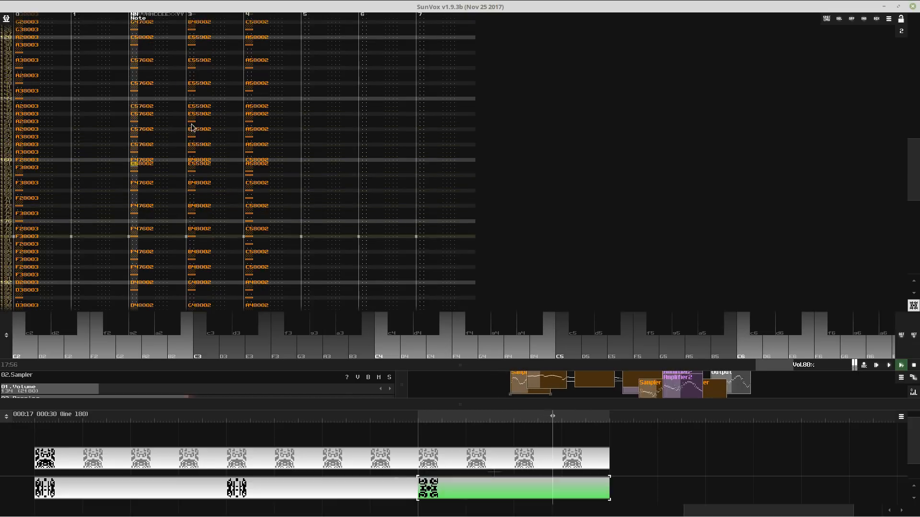
{"action": "key", "text": "ctrl+z"}
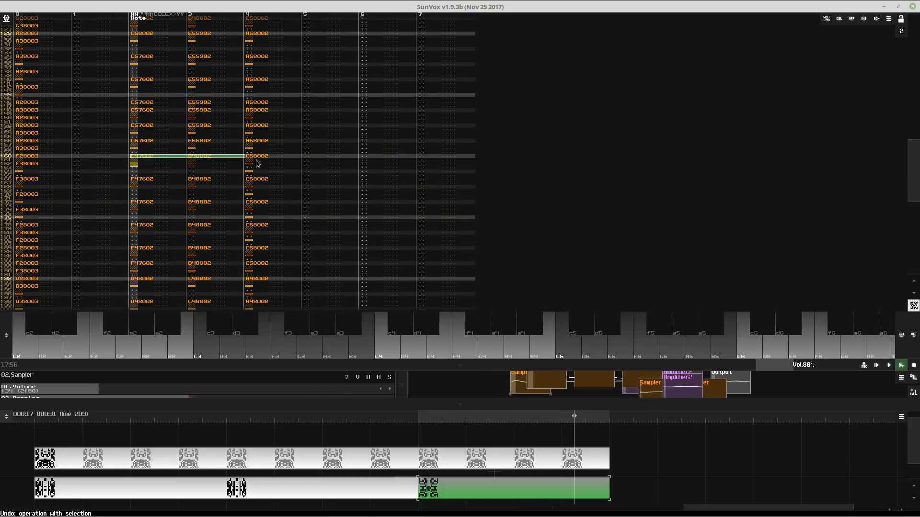
- Copy the F4, B4, C5 chord at line 160 of tracks 2 to 4 and paste it at line 162
{"action": "key", "text": "Right"}
{"action": "key", "text": "ctrl+v"}
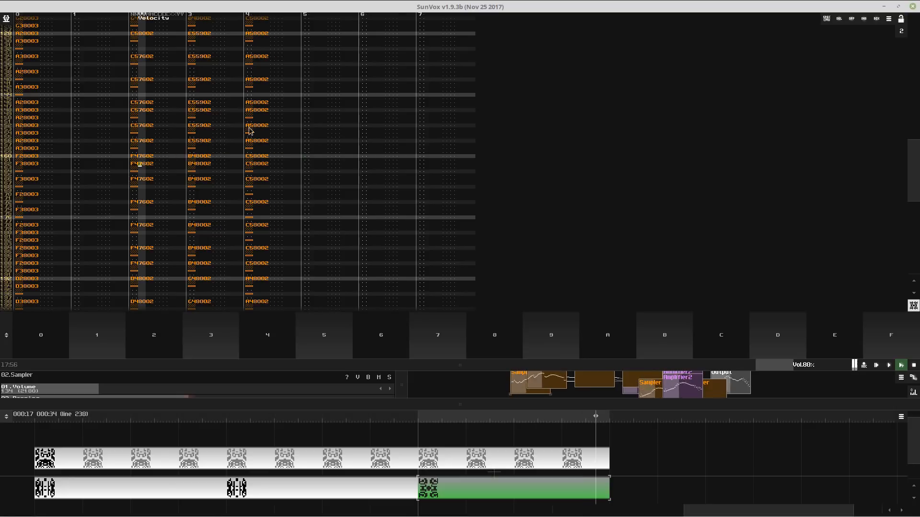
{"action": "key", "text": "space"}
- Select sampler 04 in the module network and bring the pattern back into view
{"action": "left_click_drag", "start_coordinate": [504, 365], "coordinate": [460, 36]}
{"action": "left_click", "coordinate": [550, 141]}
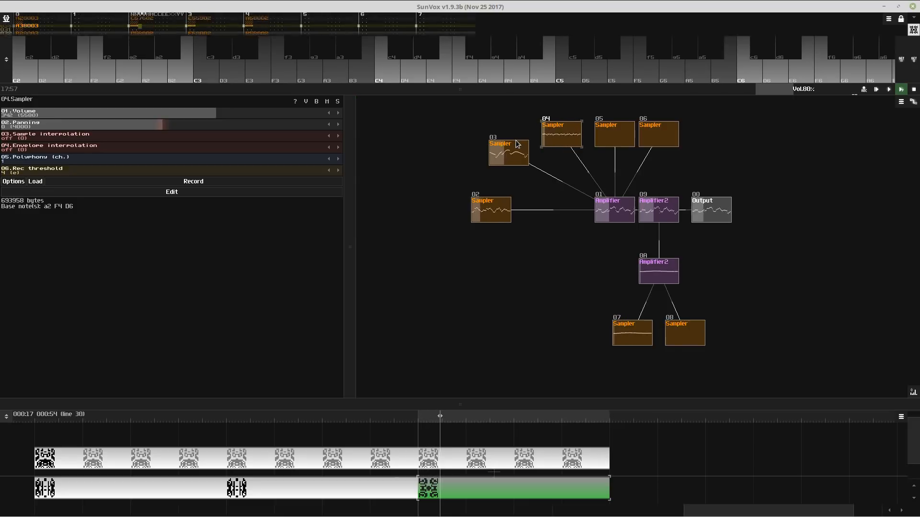
{"action": "left_click_drag", "start_coordinate": [494, 98], "coordinate": [489, 299]}
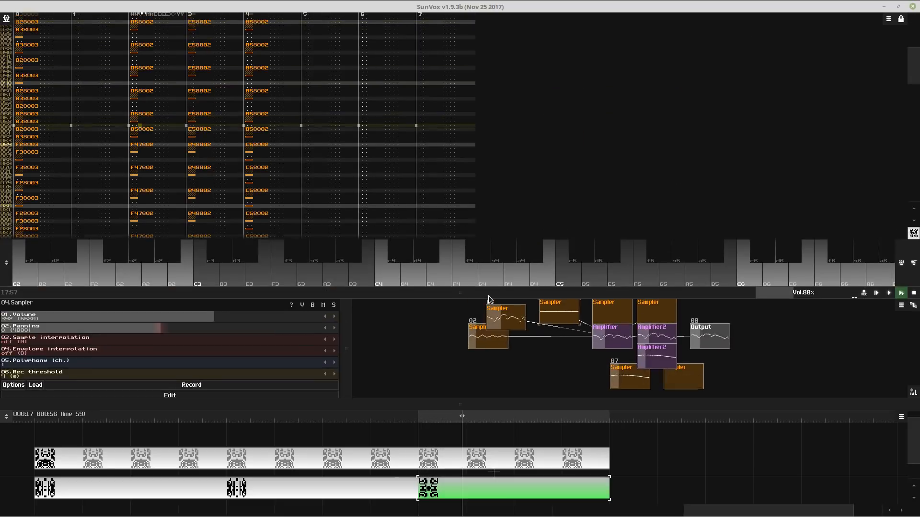
- Play back the 256-line pattern, and restart playback from the beginning of the song
{"action": "key", "text": "space"}
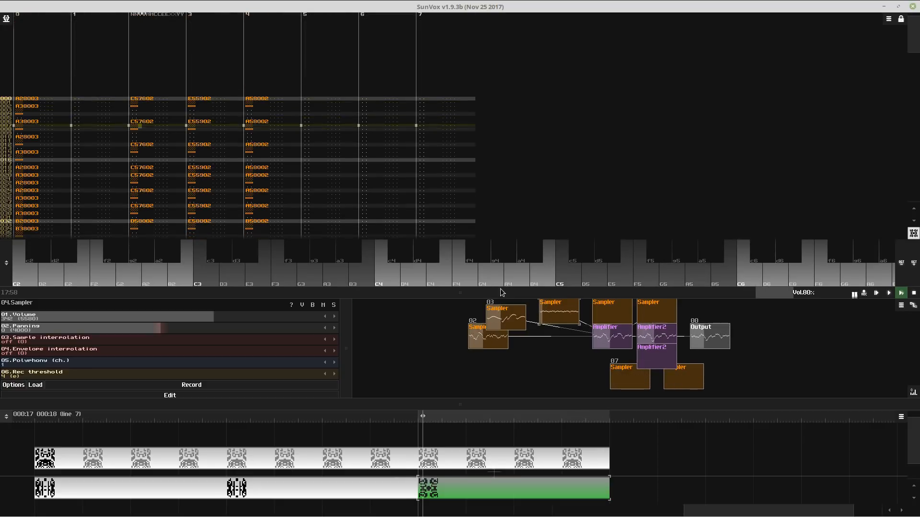
{"action": "key", "text": "space"}
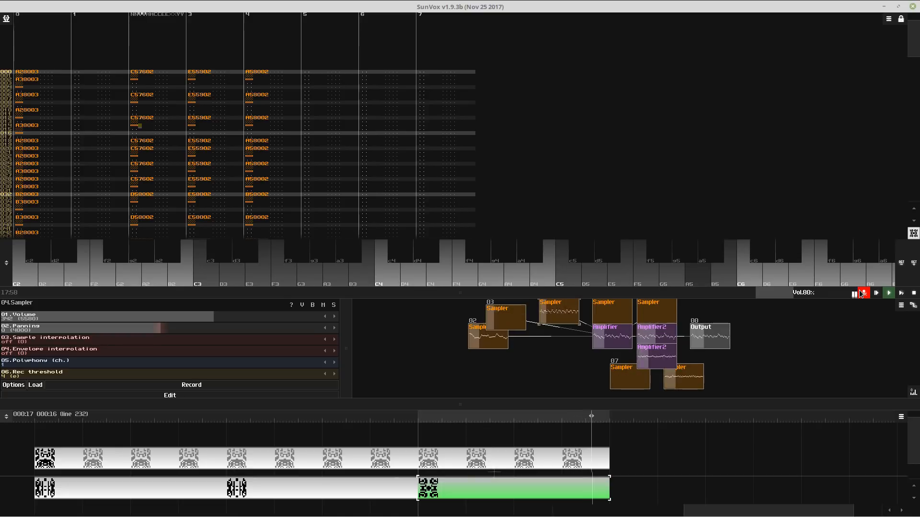
{"action": "left_click", "coordinate": [861, 294]}
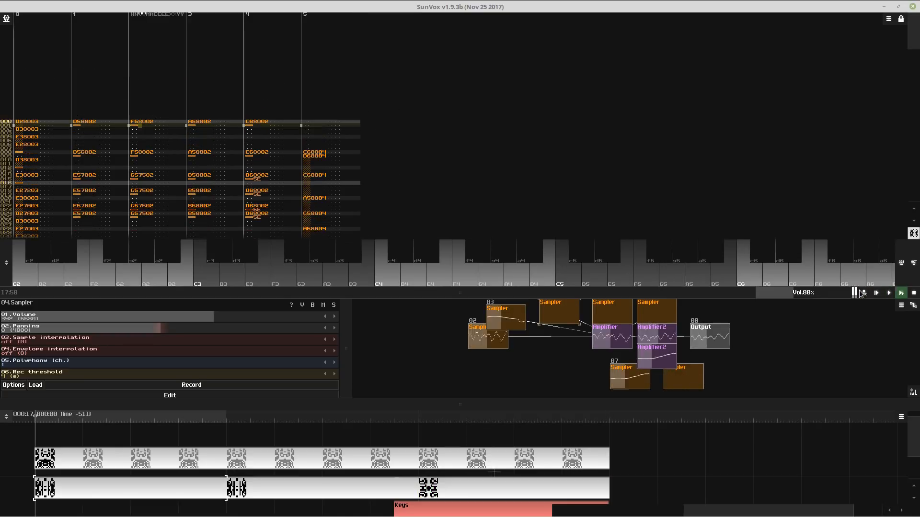
- Slice the Keys pattern at line 32 and delete its first 32 lines
{"action": "left_click", "coordinate": [450, 509]}
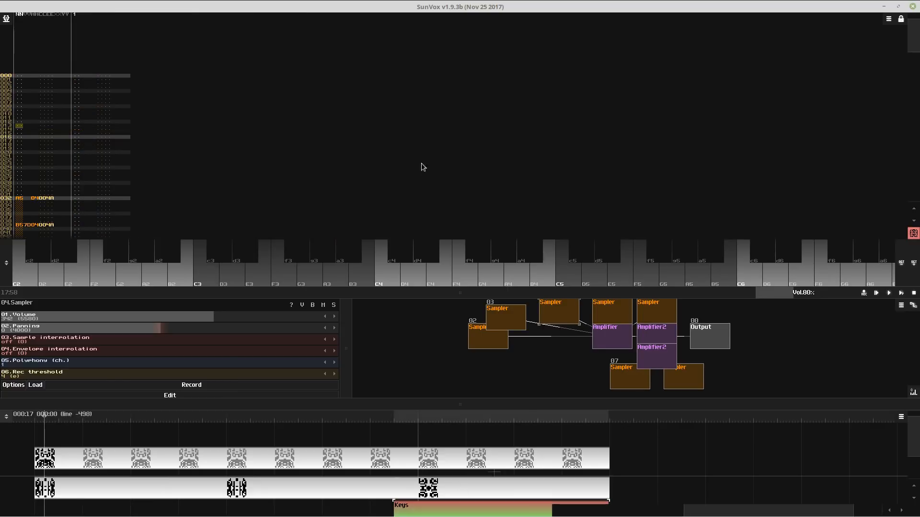
{"action": "scroll", "coordinate": [51, 183], "scroll_direction": "down", "scroll_amount": 5}
{"action": "right_click", "coordinate": [47, 202]}
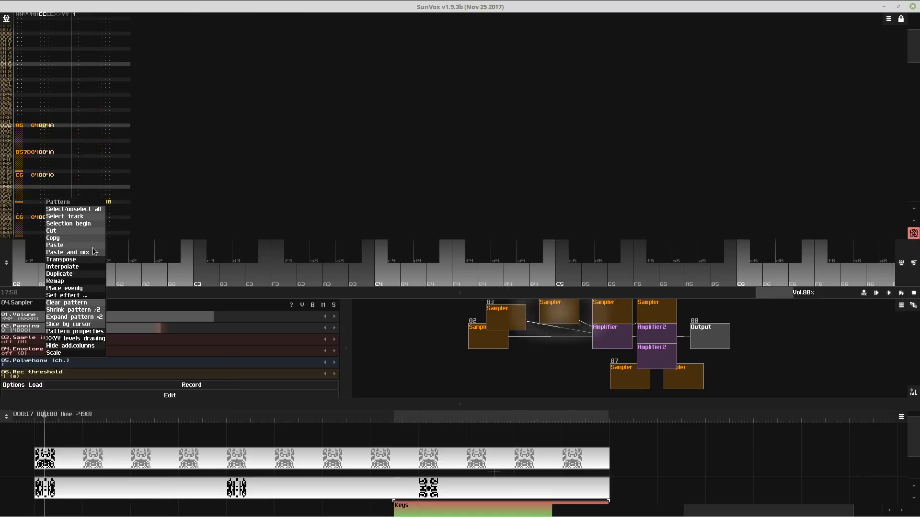
{"action": "left_click", "coordinate": [67, 324]}
{"action": "key", "text": "Delete"}
{"action": "key", "text": "Return"}
- Play the 256-line VillageOfFrigidia pattern and select sampler 05 in the module network
{"action": "left_click", "coordinate": [442, 489]}
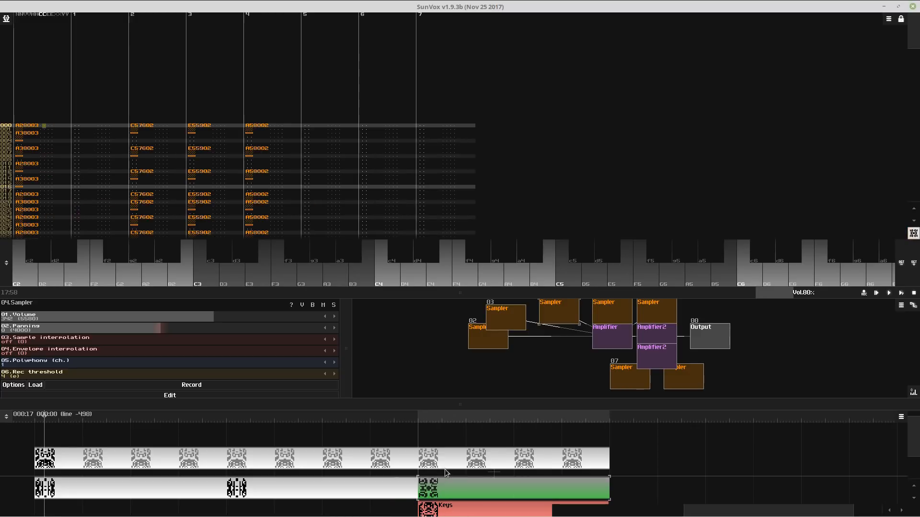
{"action": "key", "text": "space"}
{"action": "left_click", "coordinate": [475, 293]}
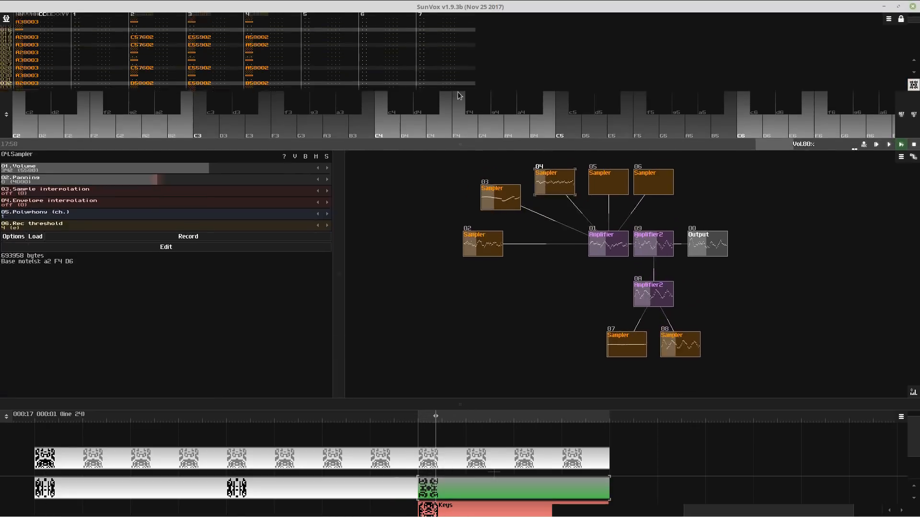
{"action": "left_click", "coordinate": [595, 82]}
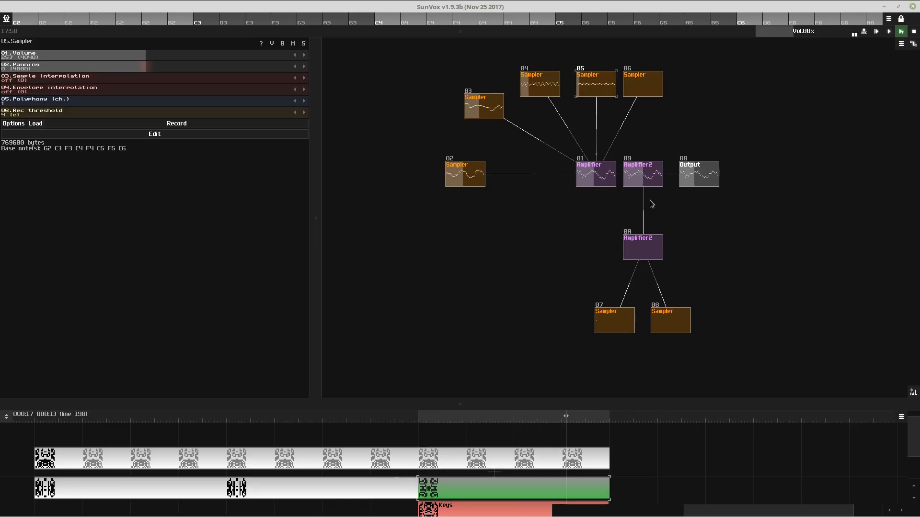
{"action": "left_click_drag", "start_coordinate": [675, 62], "coordinate": [648, 176]}
{"action": "left_click_drag", "start_coordinate": [685, 23], "coordinate": [886, 300]}
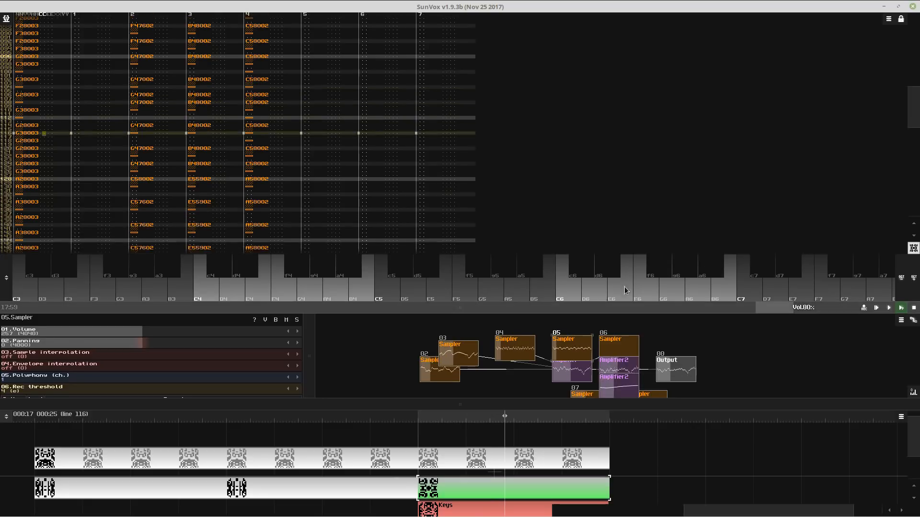
- Select sampler 06 in the module network while the pattern keeps playing
{"action": "left_click_drag", "start_coordinate": [623, 308], "coordinate": [616, 118]}
{"action": "left_click", "coordinate": [612, 235]}
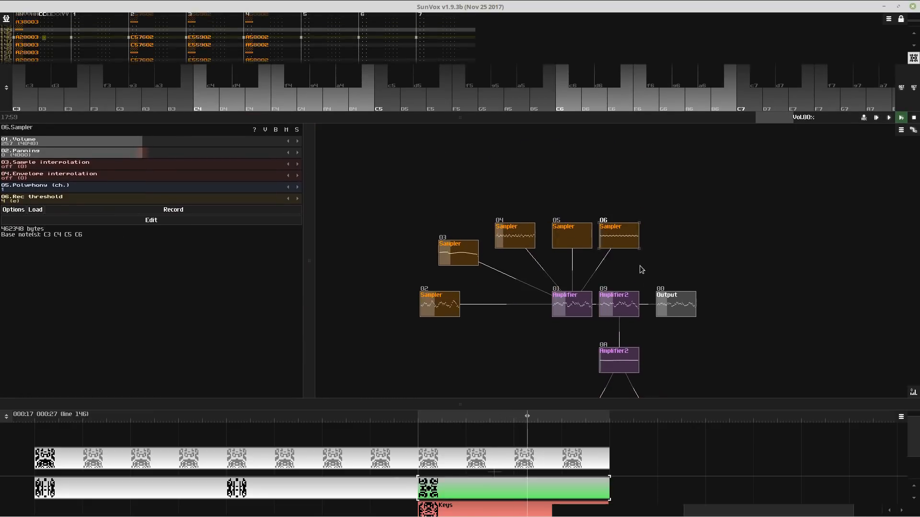
{"action": "left_click_drag", "start_coordinate": [639, 265], "coordinate": [650, 242]}
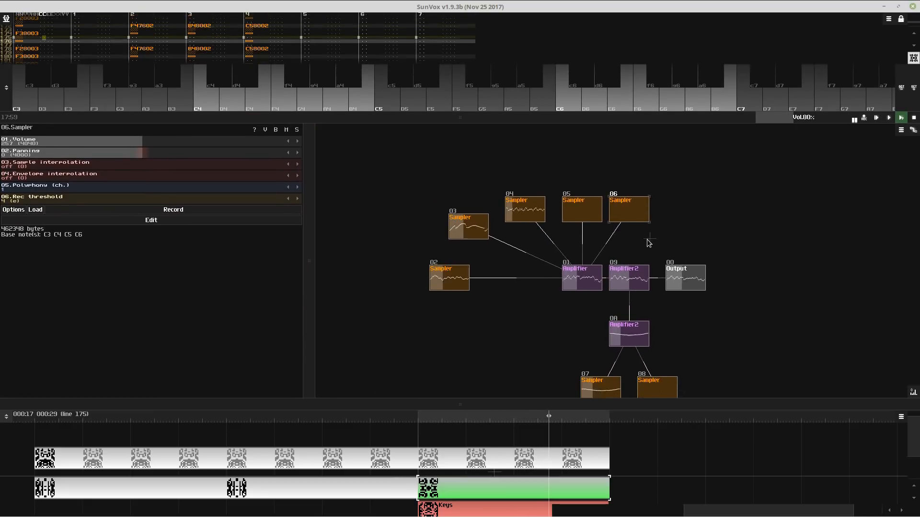
{"action": "left_click_drag", "start_coordinate": [466, 117], "coordinate": [475, 367]}
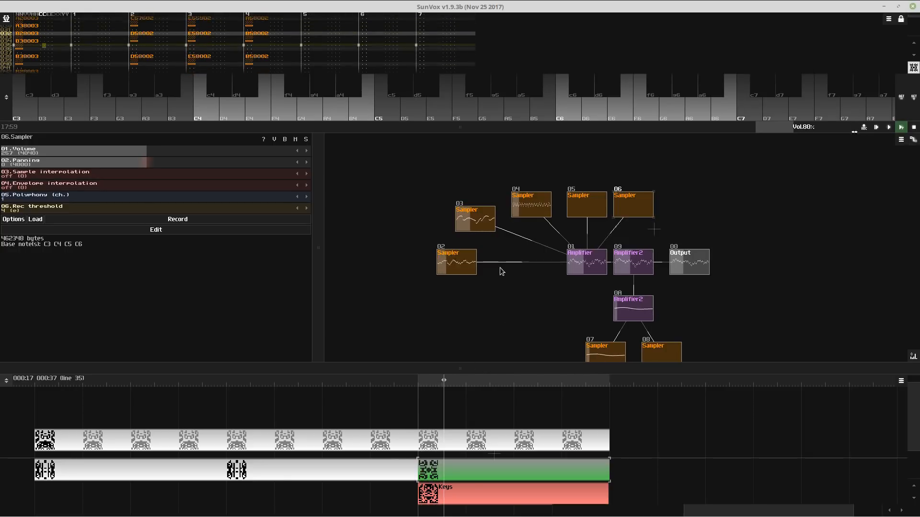
- Mute samplers 03 and 02 to hear the playing pattern without bass and chords, and stop playback
{"action": "left_click", "coordinate": [468, 220]}
{"action": "key", "text": "m"}
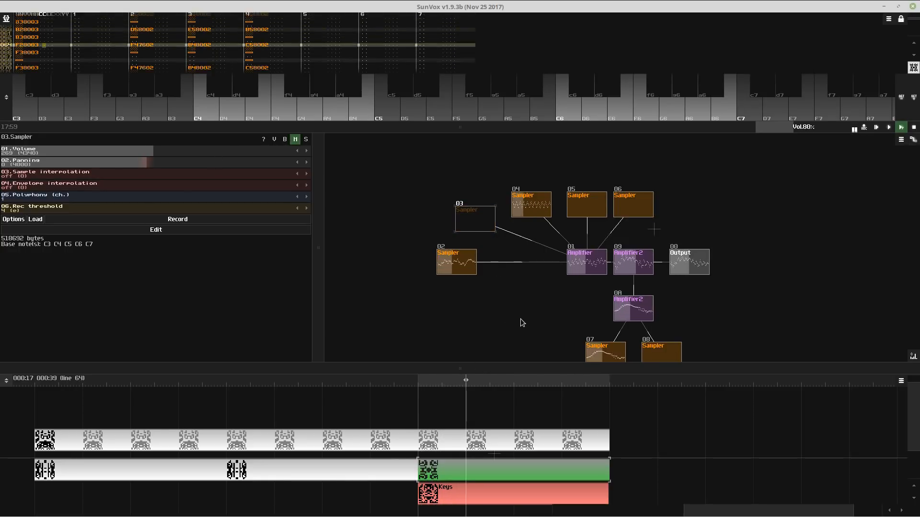
{"action": "left_click", "coordinate": [456, 268]}
{"action": "left_click", "coordinate": [293, 139]}
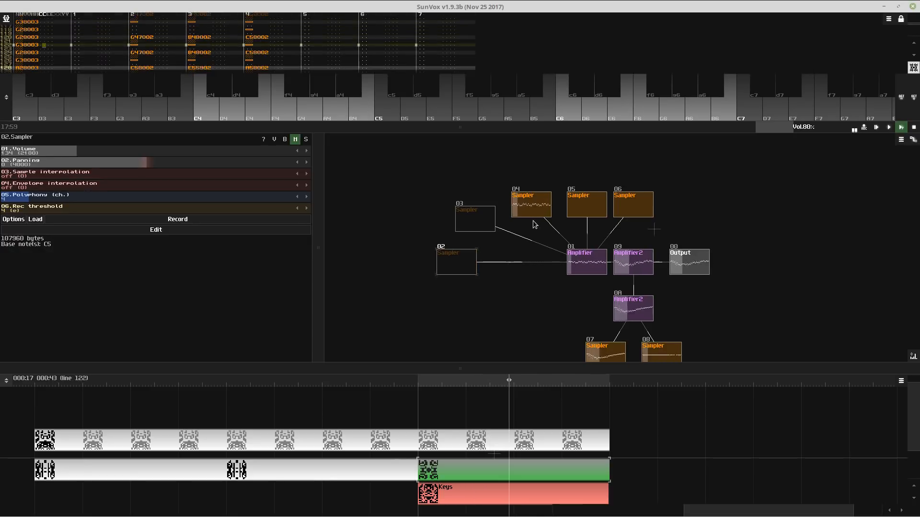
{"action": "key", "text": "space"}
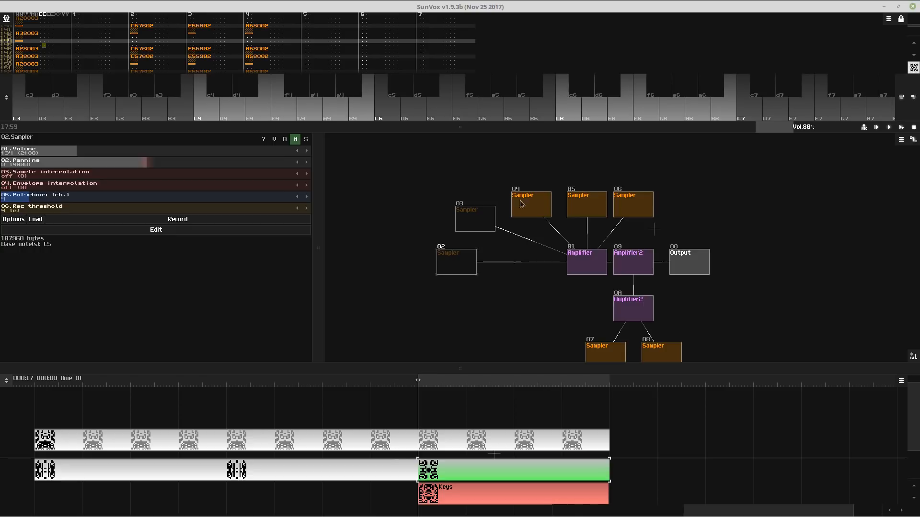
- Examine the chord notes in tracks 2 to 4 from about line 70 to line 170
{"action": "left_click_drag", "start_coordinate": [503, 129], "coordinate": [526, 278]}
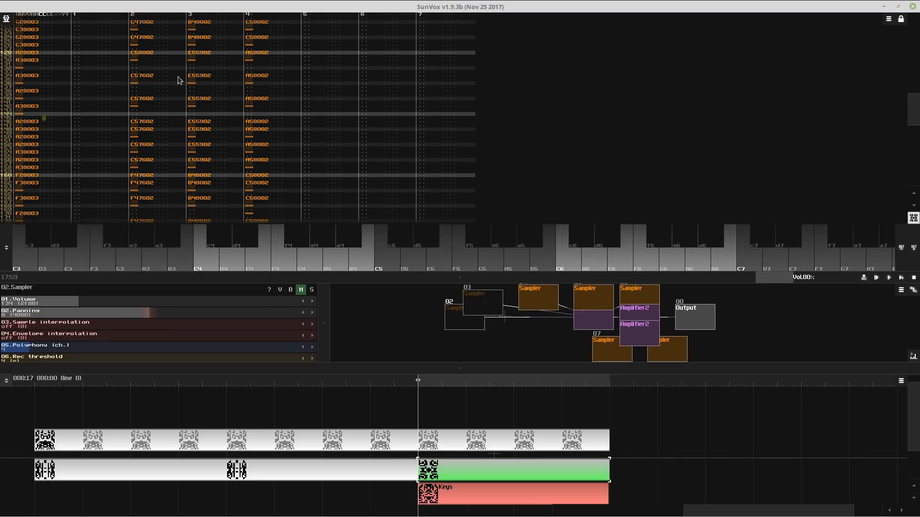
{"action": "triple_click", "coordinate": [161, 52]}
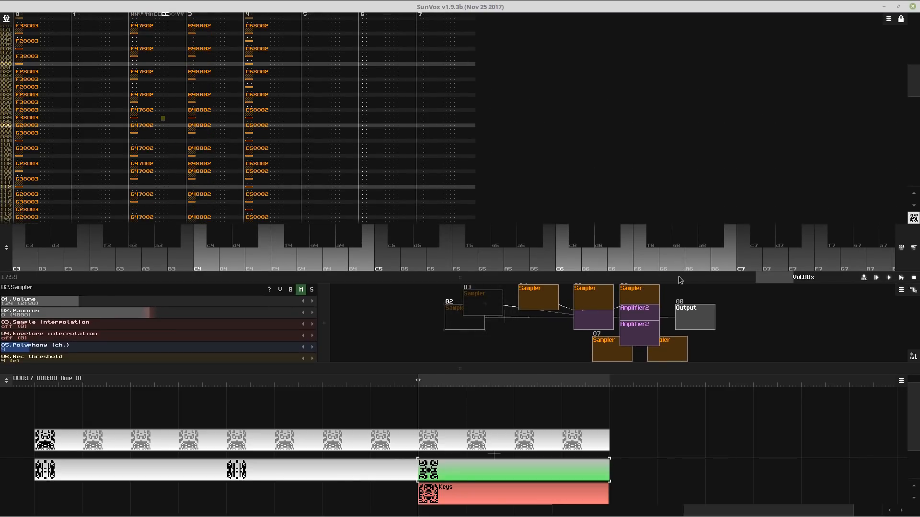
{"action": "left_click_drag", "start_coordinate": [681, 278], "coordinate": [677, 108]}
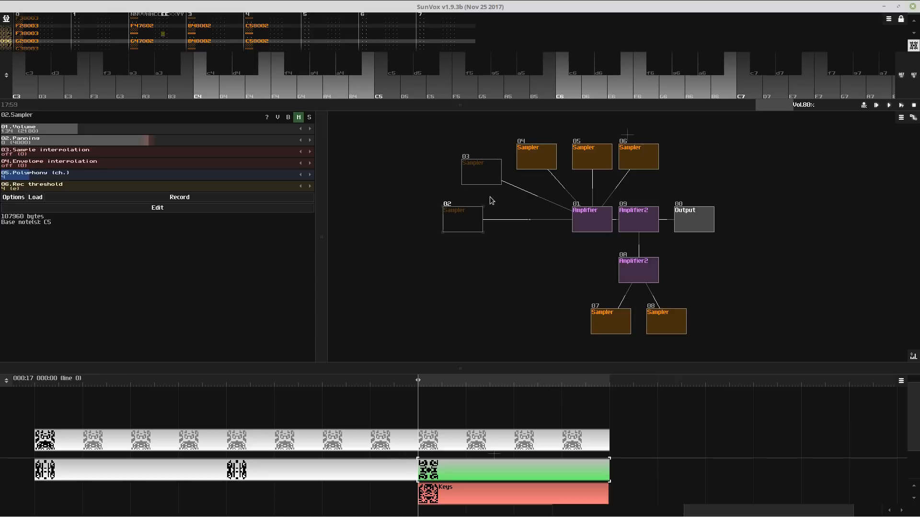
- Unmute samplers 03 and 02 and play the pattern again from its first line
{"action": "left_click", "coordinate": [483, 176]}
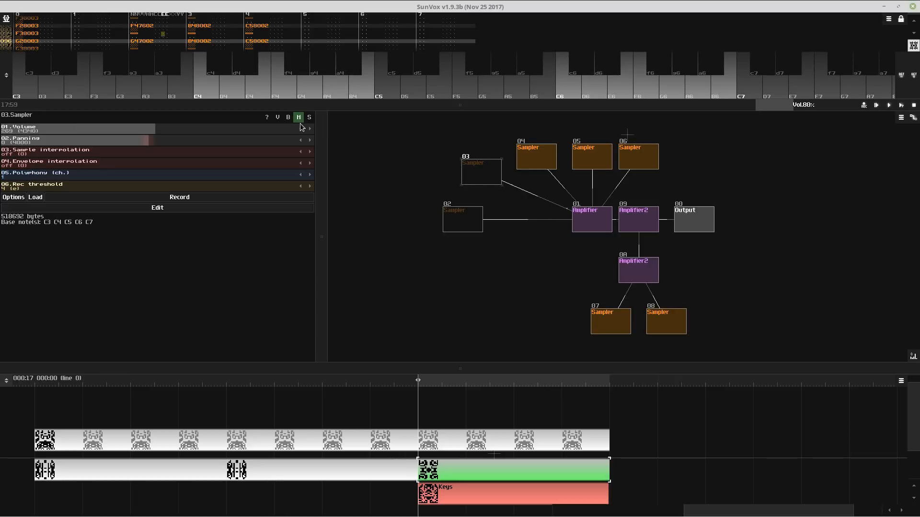
{"action": "left_click", "coordinate": [446, 226]}
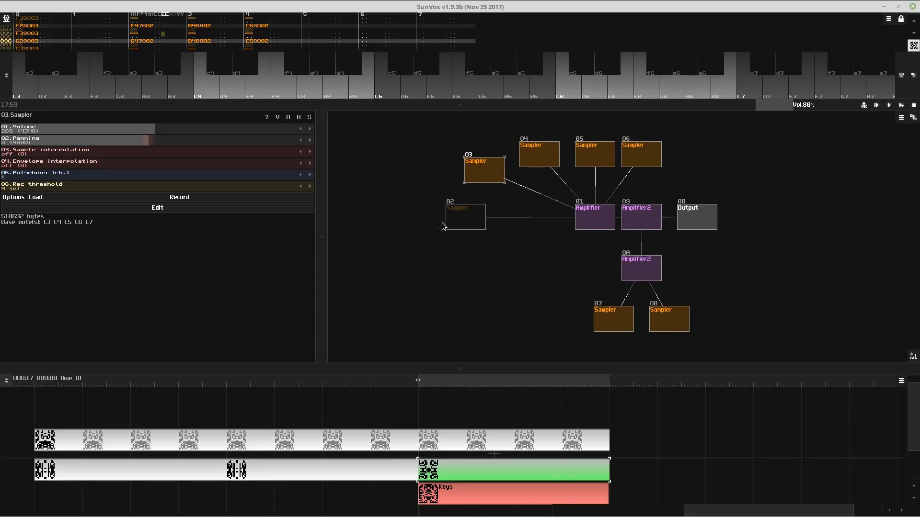
{"action": "left_click", "coordinate": [298, 117]}
{"action": "key", "text": "space"}
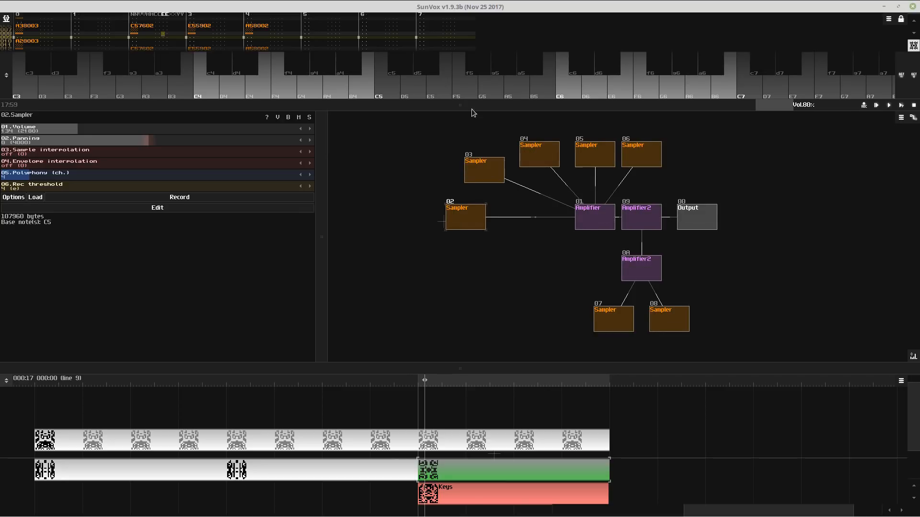
- Enlarge the pattern editor and undo the last clearing of the notes in track 2
{"action": "left_click_drag", "start_coordinate": [472, 110], "coordinate": [457, 252]}
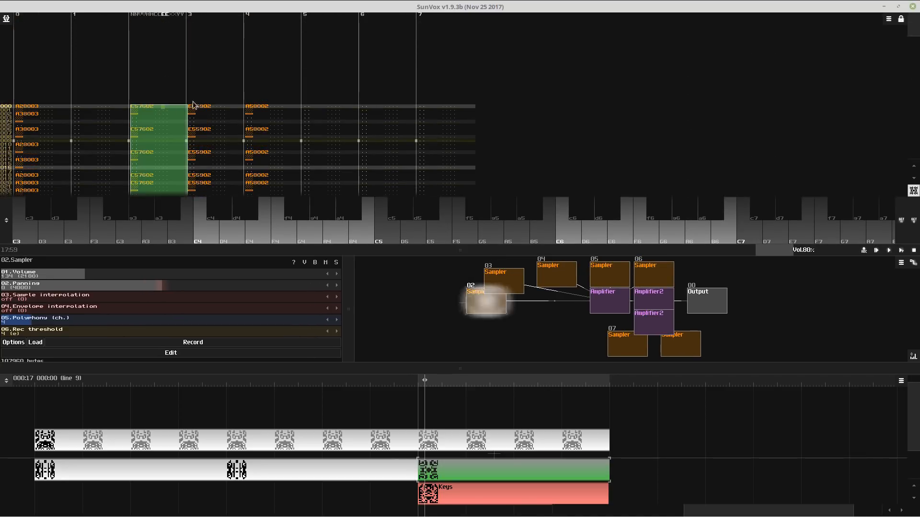
{"action": "left_click", "coordinate": [325, 262]}
{"action": "key", "text": "ctrl+z"}
{"action": "key", "text": "ctrl+z"}
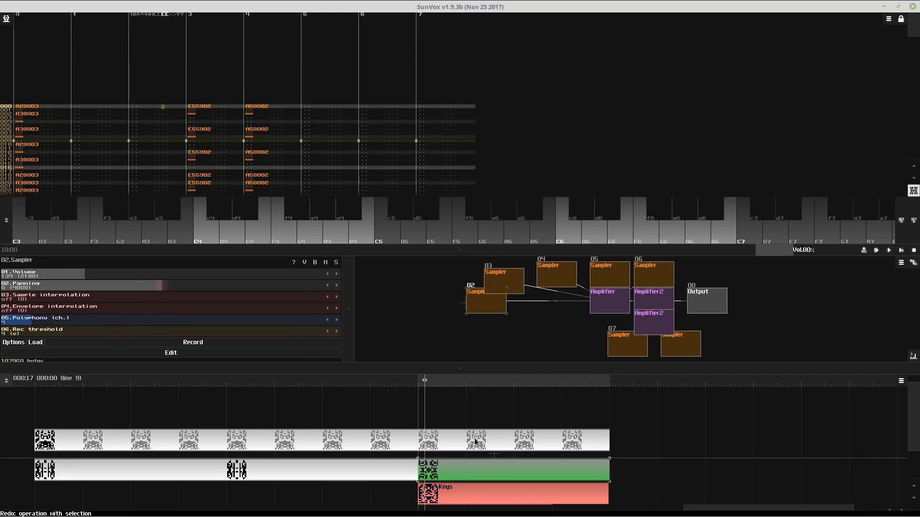
{"action": "key", "text": "ctrl+z"}
- Place a copy of the current pattern in the empty timeline area well before the existing patterns
{"action": "scroll", "coordinate": [478, 464], "scroll_direction": "down", "scroll_amount": 4}
{"action": "scroll", "coordinate": [192, 452], "scroll_direction": "down", "scroll_amount": 1}
{"action": "scroll", "coordinate": [180, 451], "scroll_direction": "down", "scroll_amount": 1}
{"action": "left_click_drag", "start_coordinate": [19, 435], "coordinate": [238, 439]}
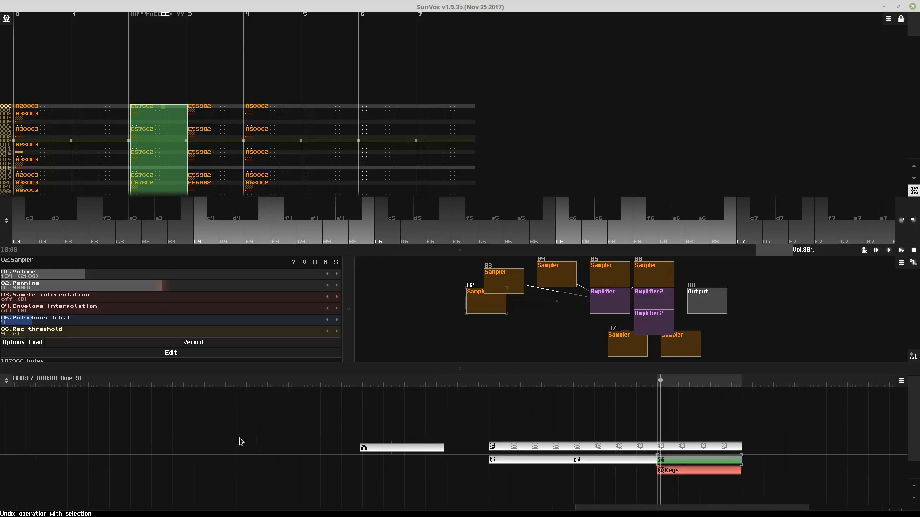
{"action": "double_click", "coordinate": [238, 440]}
{"action": "scroll", "coordinate": [654, 486], "scroll_direction": "up", "scroll_amount": 1}
- Delete all notes from tracks 2, 3, 4 and 0 of the original pattern
{"action": "left_click", "coordinate": [60, 113]}
{"action": "left_click", "coordinate": [160, 111]}
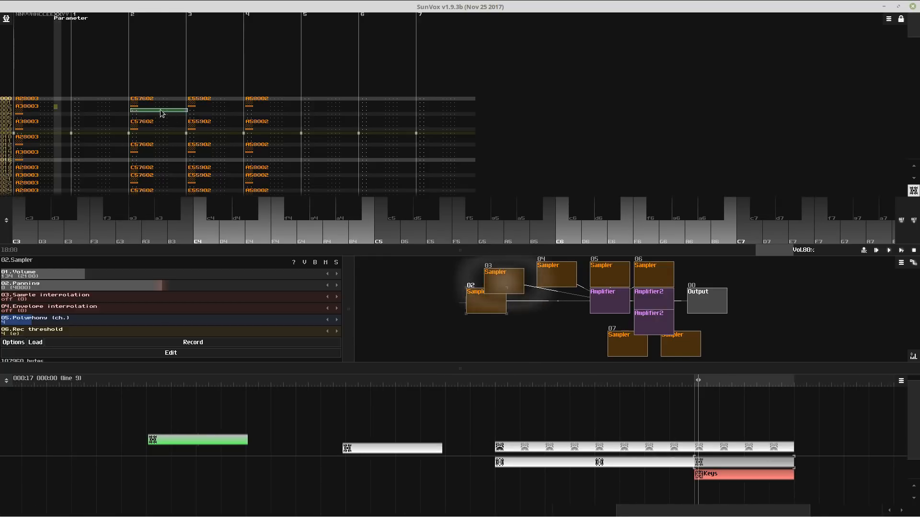
{"action": "key", "text": "ctrl+a"}
{"action": "key", "text": "Delete"}
{"action": "left_click", "coordinate": [201, 100]}
{"action": "key", "text": "ctrl+a"}
{"action": "key", "text": "Delete"}
{"action": "left_click", "coordinate": [272, 98]}
{"action": "key", "text": "ctrl+a"}
{"action": "key", "text": "Delete"}
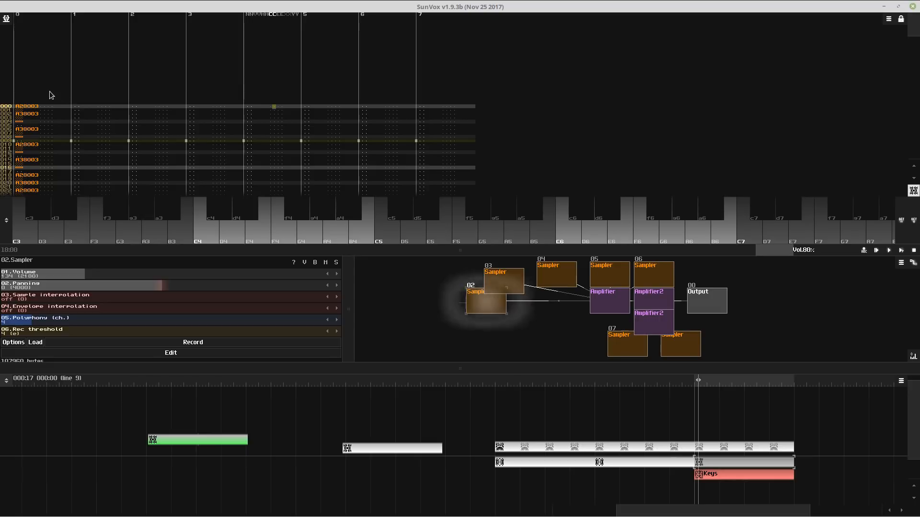
{"action": "left_click", "coordinate": [44, 96]}
{"action": "key", "text": "ctrl+a"}
{"action": "key", "text": "Delete"}
- Shrink the pattern editor to reveal the module graph and select the cleared pattern above Keys on the timeline
{"action": "left_click_drag", "start_coordinate": [478, 250], "coordinate": [503, 113]}
{"action": "left_click_drag", "start_coordinate": [554, 254], "coordinate": [467, 272]}
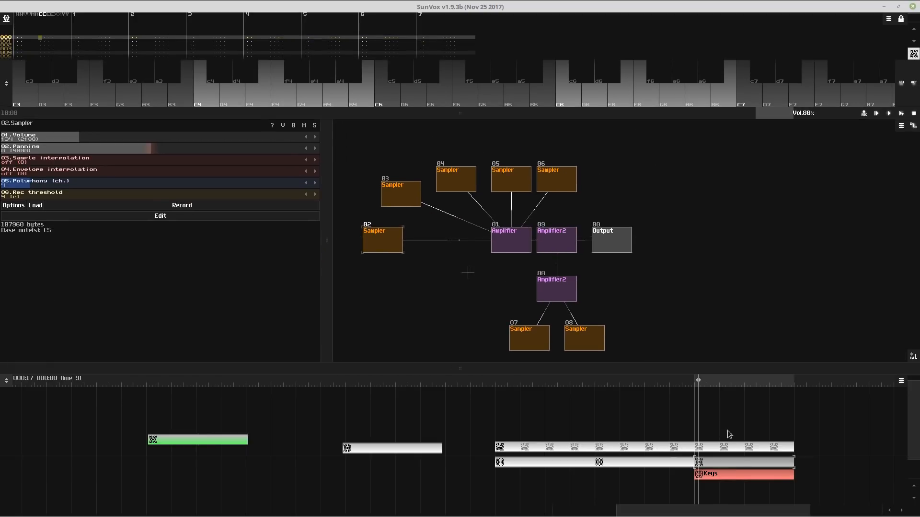
{"action": "scroll", "coordinate": [740, 471], "scroll_direction": "up", "scroll_amount": 2}
{"action": "left_click_drag", "start_coordinate": [763, 473], "coordinate": [420, 442]}
{"action": "left_click", "coordinate": [587, 435]}
- Play back the section with the cleared pattern and audition a few notes on Sampler 02
{"action": "key", "text": "space"}
{"action": "key", "text": "space"}
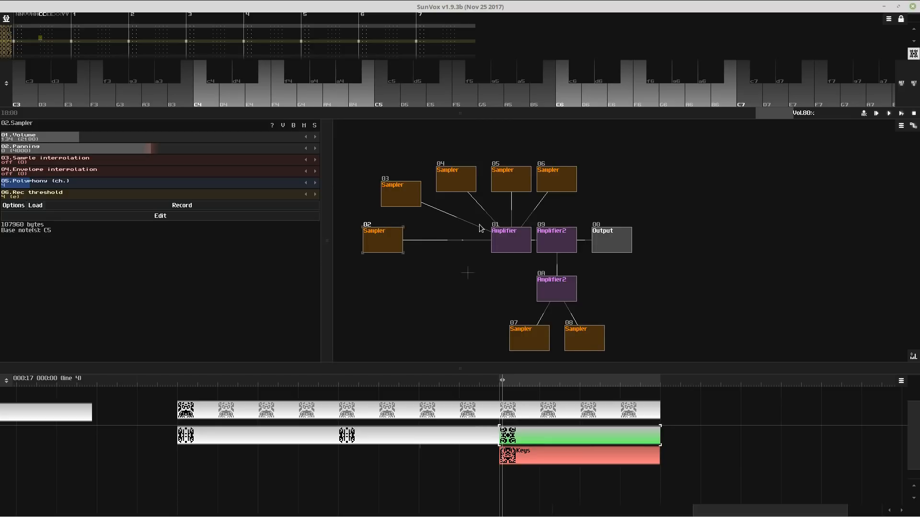
{"action": "key", "text": "space"}
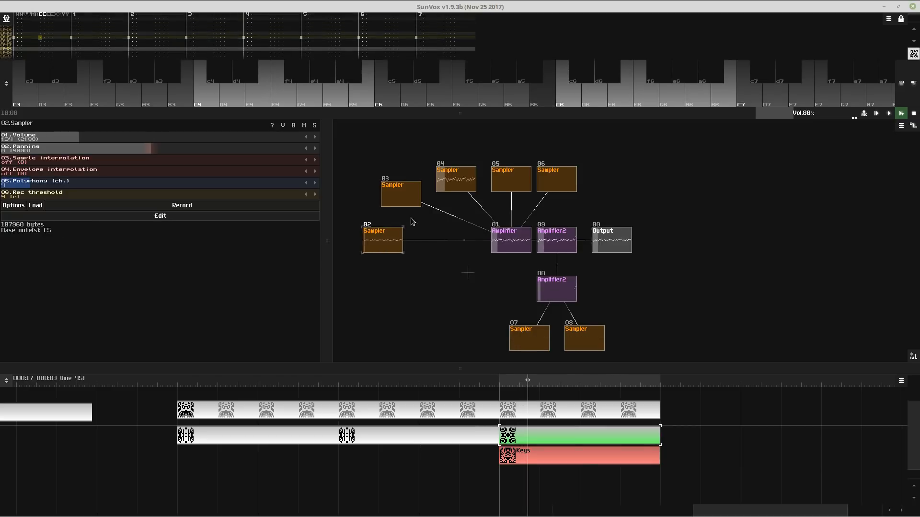
{"action": "key", "text": "space"}
{"action": "key", "text": "b"}
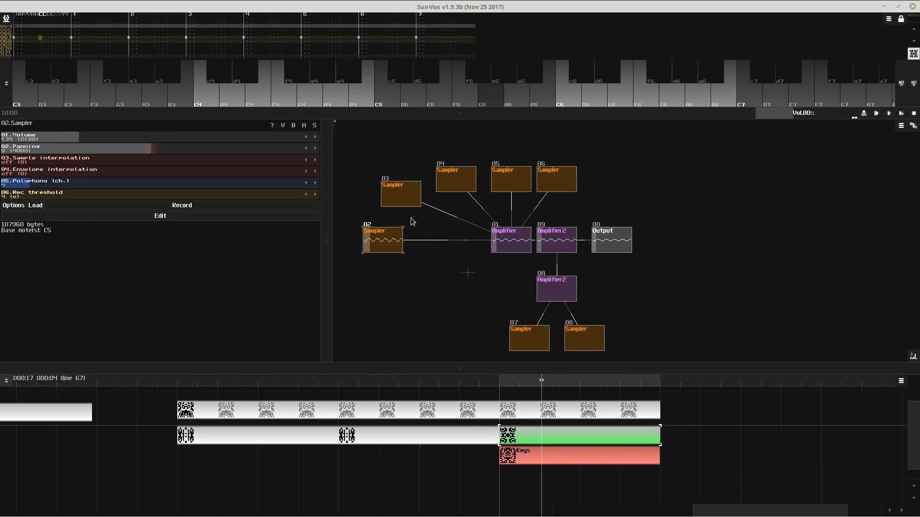
{"action": "key", "text": "n"}
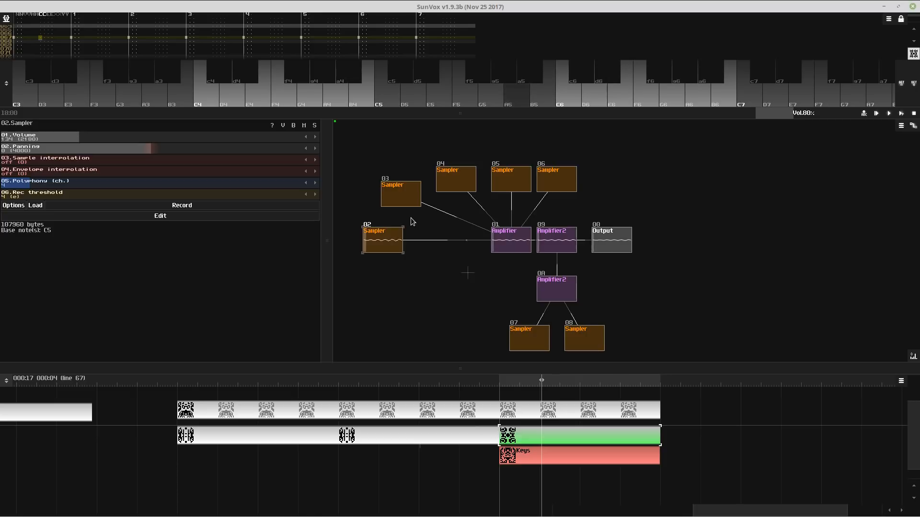
{"action": "key", "text": "n"}
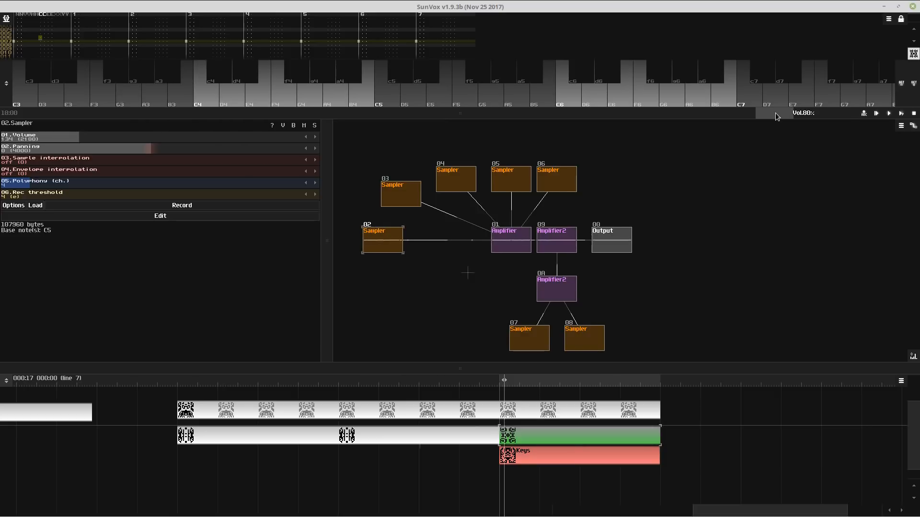
- Enlarge the pattern editor over most of the module area and replay the section with the cleared pattern
{"action": "left_click_drag", "start_coordinate": [611, 120], "coordinate": [617, 316]}
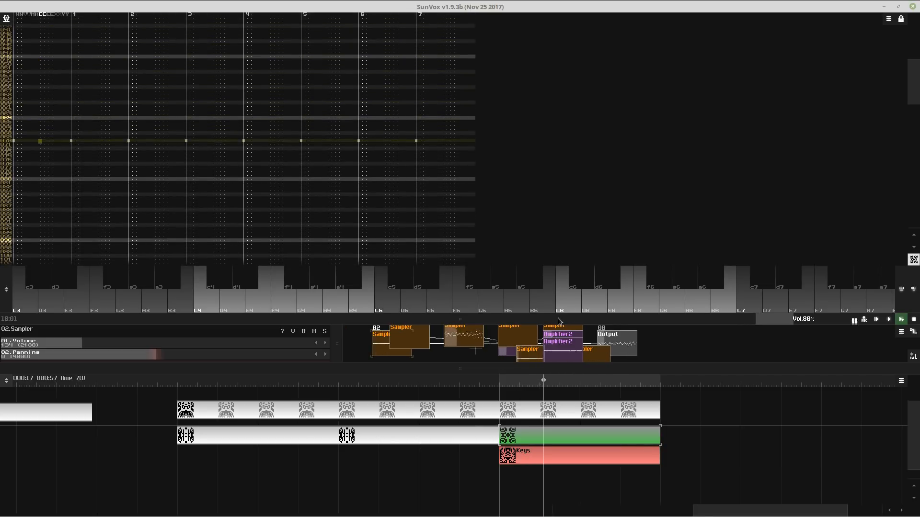
{"action": "key", "text": "Return"}
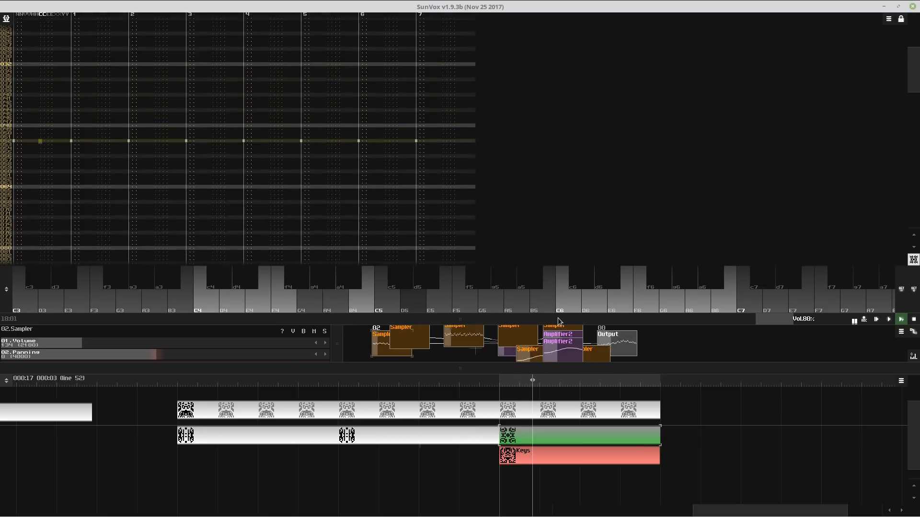
{"action": "key", "text": "Return"}
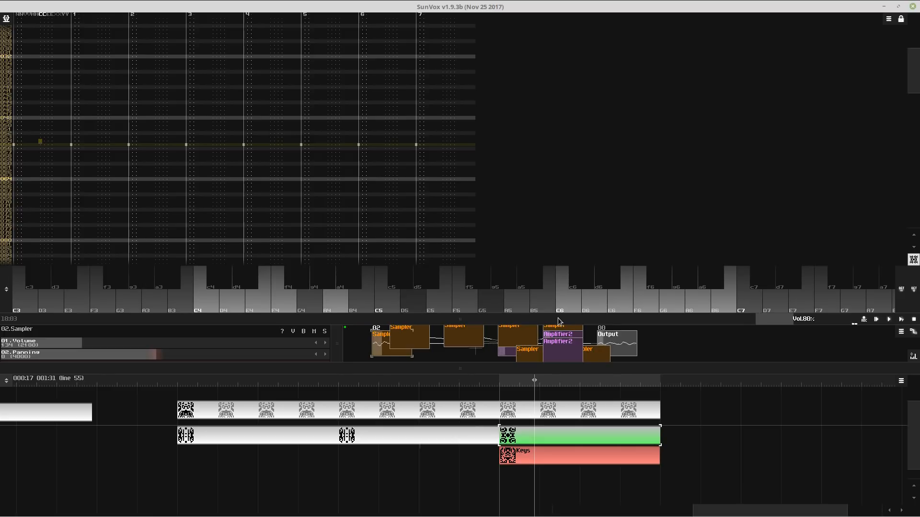
- Collapse the pattern editor to expose the module graph and select Sampler 04 as the instrument
{"action": "left_click_drag", "start_coordinate": [558, 320], "coordinate": [581, 29]}
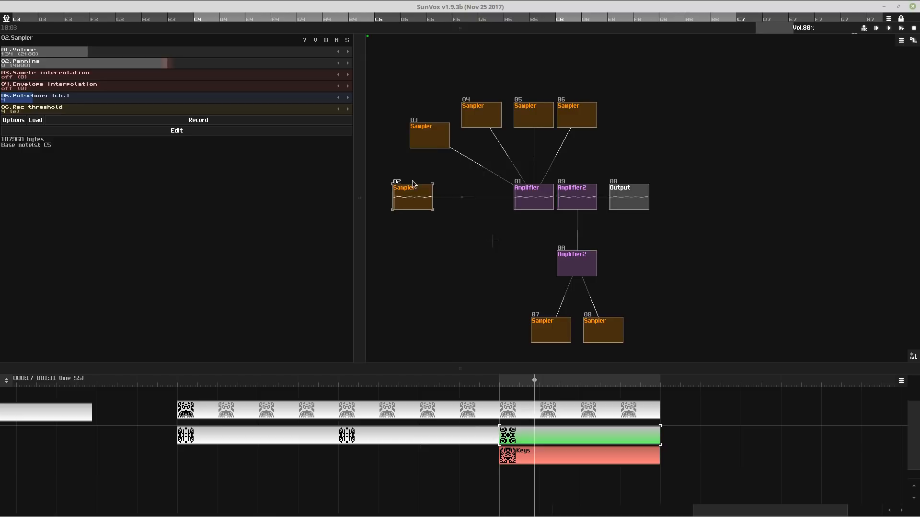
{"action": "left_click", "coordinate": [421, 137]}
{"action": "left_click", "coordinate": [476, 124]}
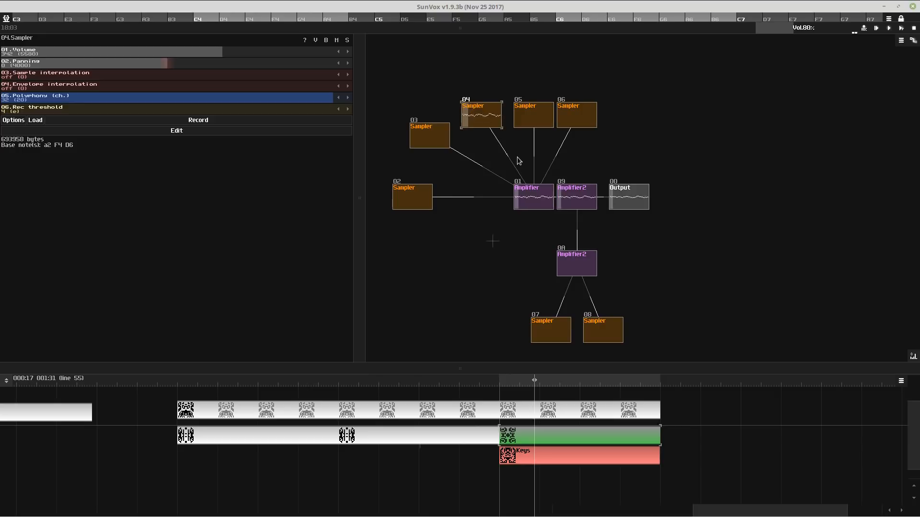
- Enlarge the pattern editor again and fit the whole module graph into the remaining space below it
{"action": "left_click_drag", "start_coordinate": [453, 30], "coordinate": [461, 138]}
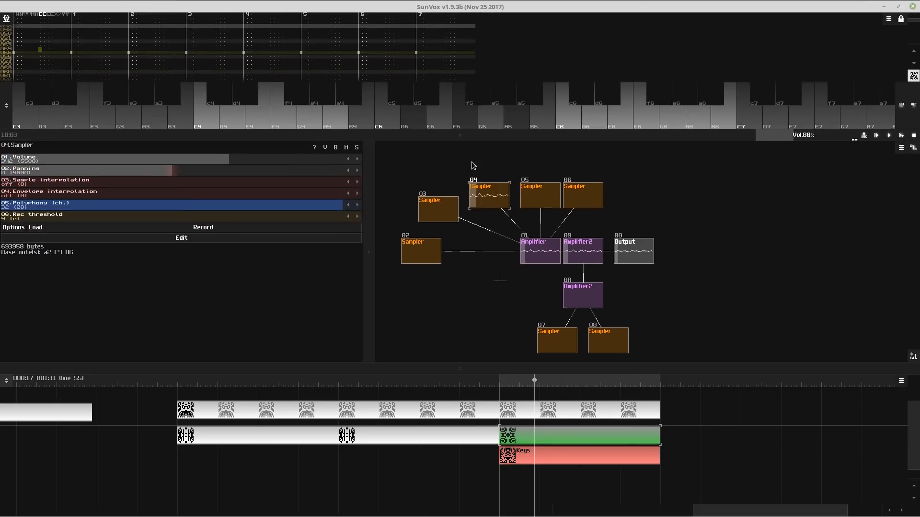
{"action": "scroll", "coordinate": [472, 175], "scroll_direction": "down", "scroll_amount": 1}
{"action": "left_click_drag", "start_coordinate": [473, 181], "coordinate": [546, 177]}
{"action": "scroll", "coordinate": [589, 185], "scroll_direction": "down", "scroll_amount": 3}
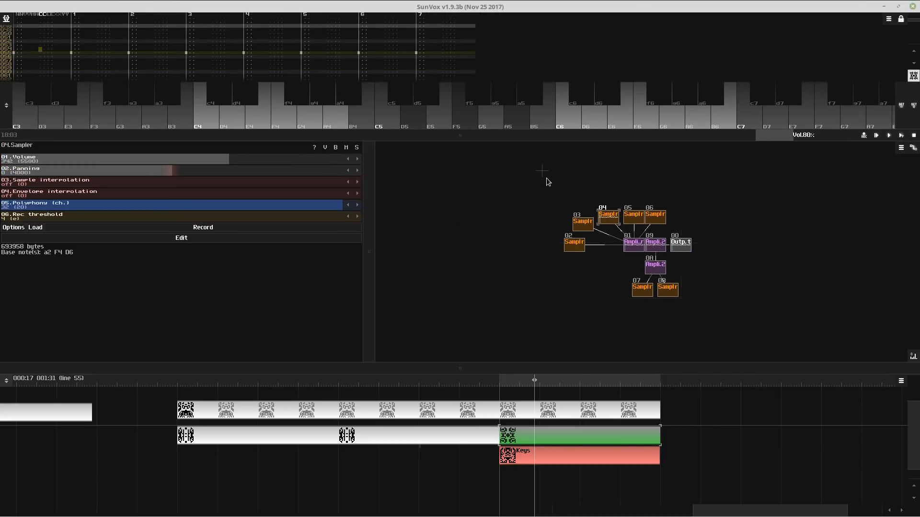
{"action": "scroll", "coordinate": [551, 165], "scroll_direction": "up", "scroll_amount": 2}
{"action": "left_click_drag", "start_coordinate": [558, 136], "coordinate": [560, 226]}
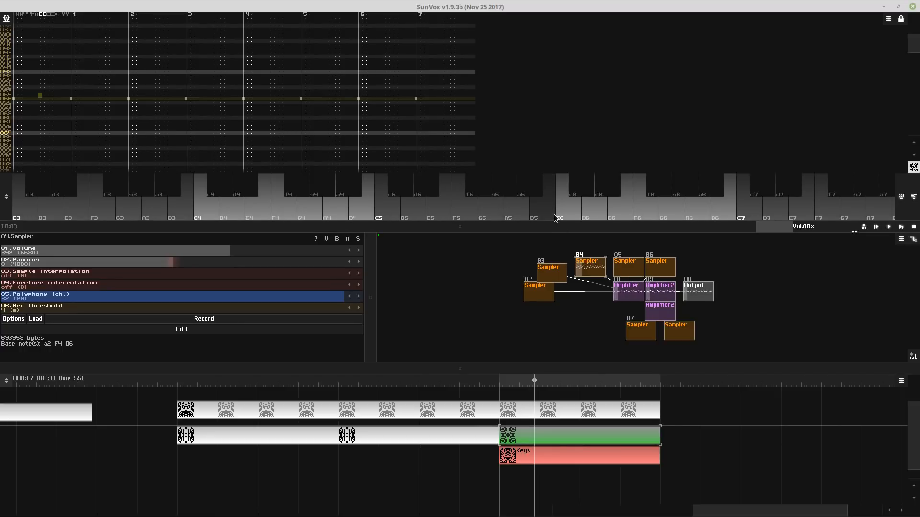
- Audition chords and melody notes on Sampler 04 to try out ideas for a replacement part
{"action": "key", "text": "o"}
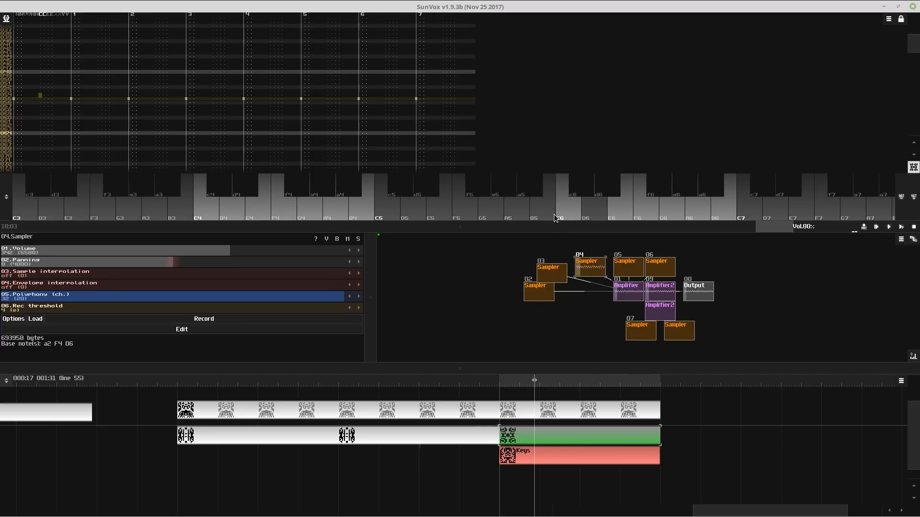
{"action": "key", "text": "p"}
{"action": "key", "text": "m"}
{"action": "key", "text": "w"}
{"action": "key", "text": "r"}
{"action": "key", "text": "y"}
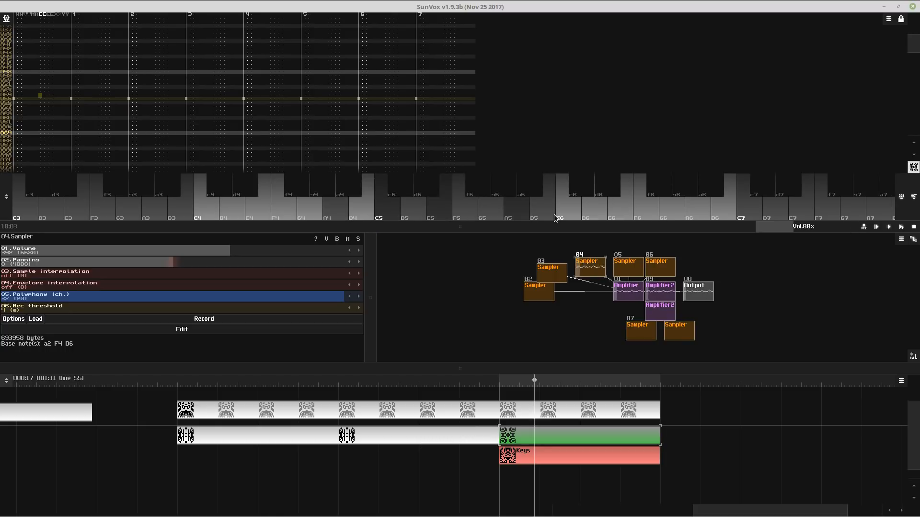
{"action": "key", "text": "n"}
{"action": "key", "text": "e"}
{"action": "key", "text": "y"}
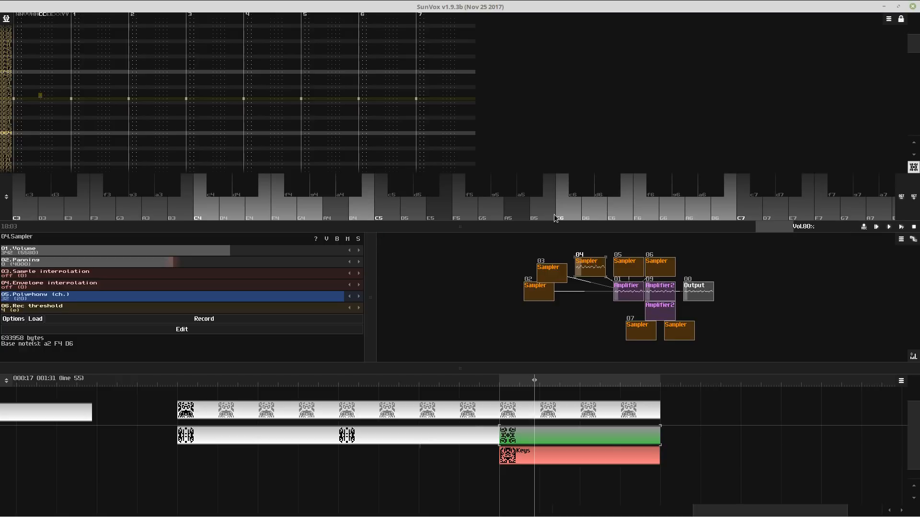
{"action": "key", "text": "n"}
{"action": "key", "text": "w"}
{"action": "key", "text": "y"}
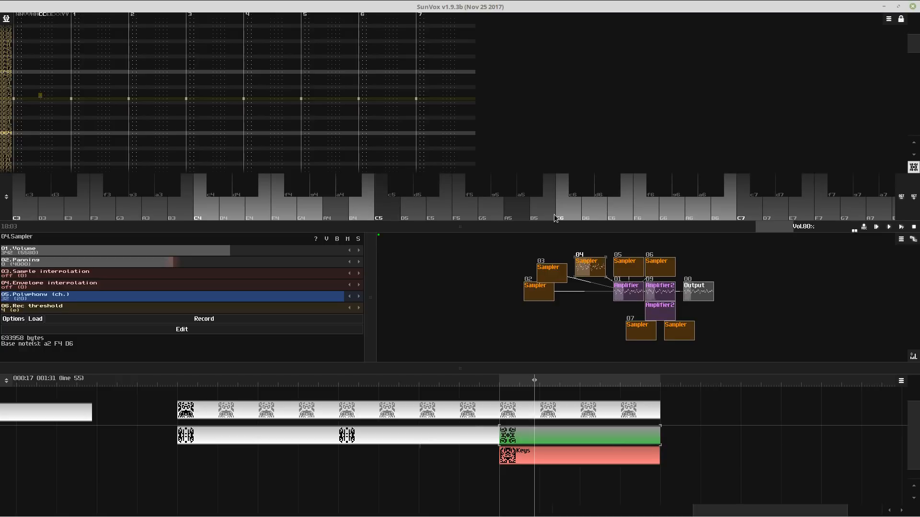
{"action": "key", "text": "y"}
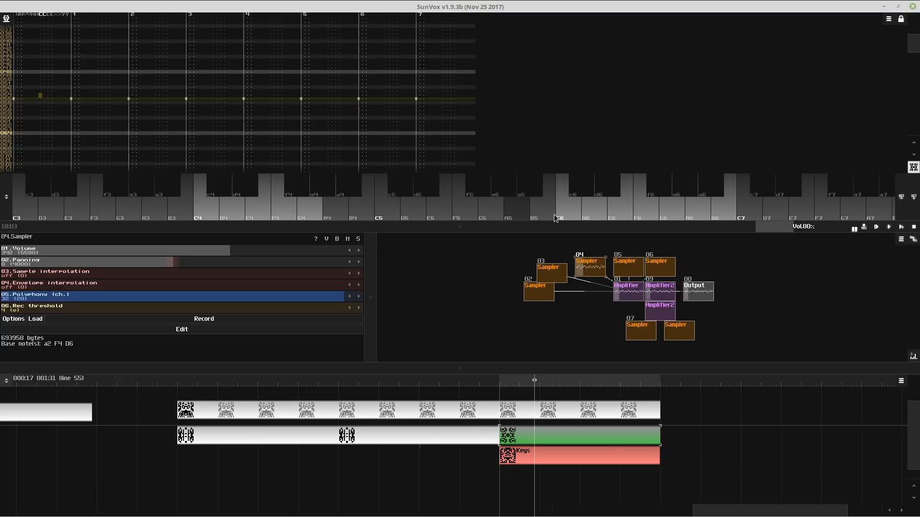
{"action": "key", "text": "y"}
{"action": "key", "text": "n"}
{"action": "key", "text": "y"}
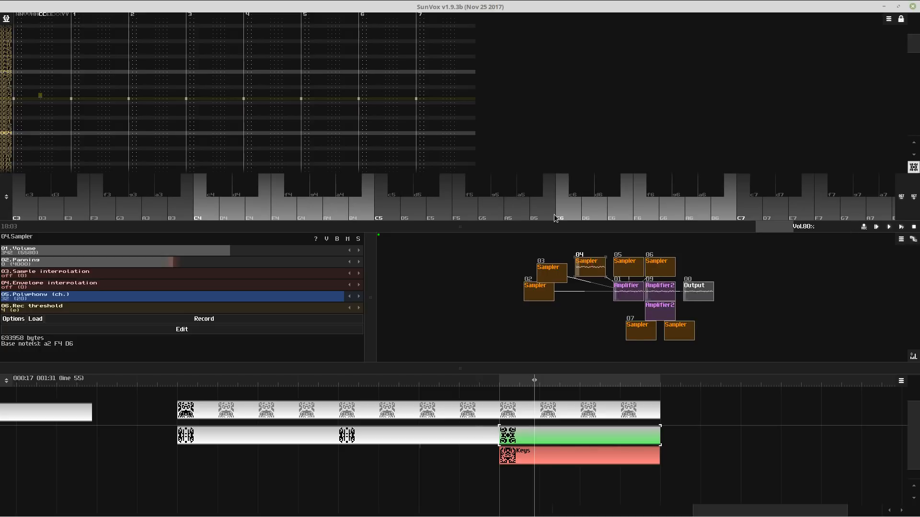
{"action": "key", "text": "m"}
{"action": "key", "text": "y"}
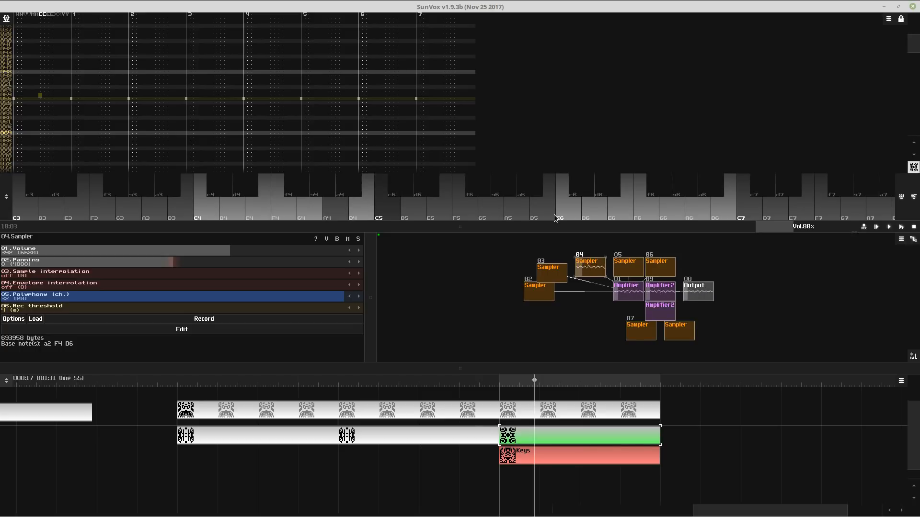
{"action": "key", "text": "q"}
{"action": "key", "text": "n"}
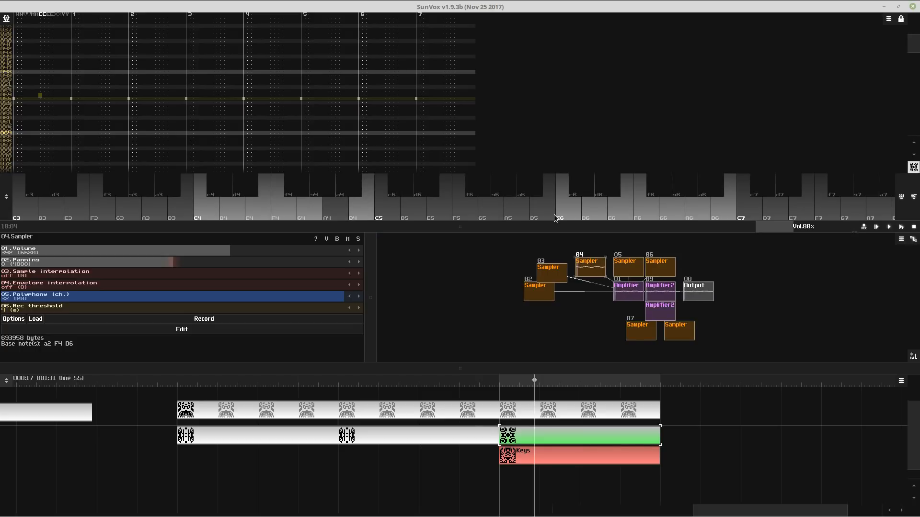
{"action": "key", "text": "n"}
{"action": "key", "text": "q"}
{"action": "key", "text": "e"}
{"action": "key", "text": "y"}
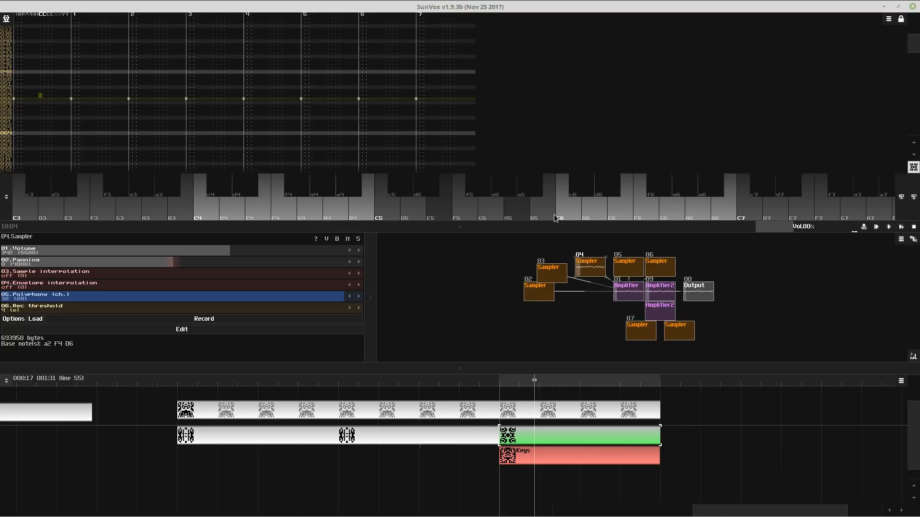
{"action": "key", "text": "n"}
{"action": "key", "text": "2"}
{"action": "key", "text": "e"}
{"action": "key", "text": "y"}
{"action": "key", "text": "n"}
{"action": "key", "text": "e"}
{"action": "key", "text": "y"}
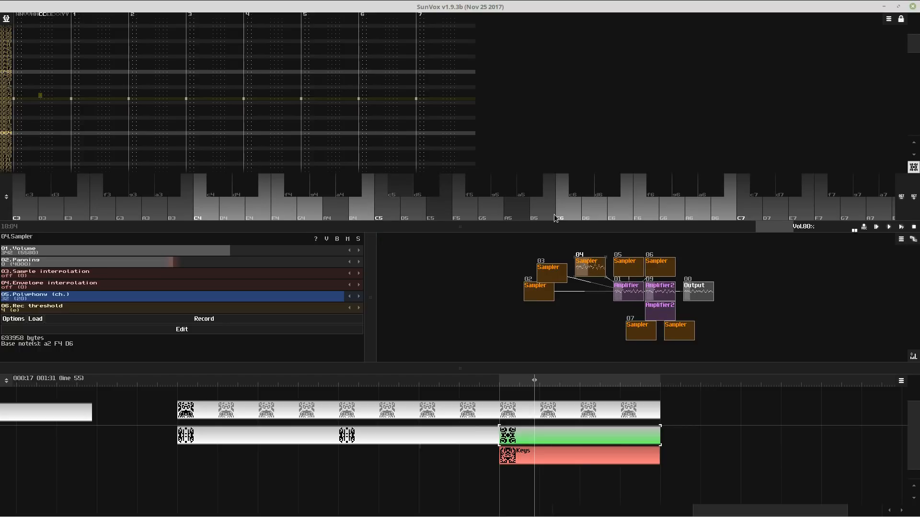
{"action": "key", "text": "n"}
{"action": "key", "text": "2"}
{"action": "key", "text": "e"}
{"action": "key", "text": "y"}
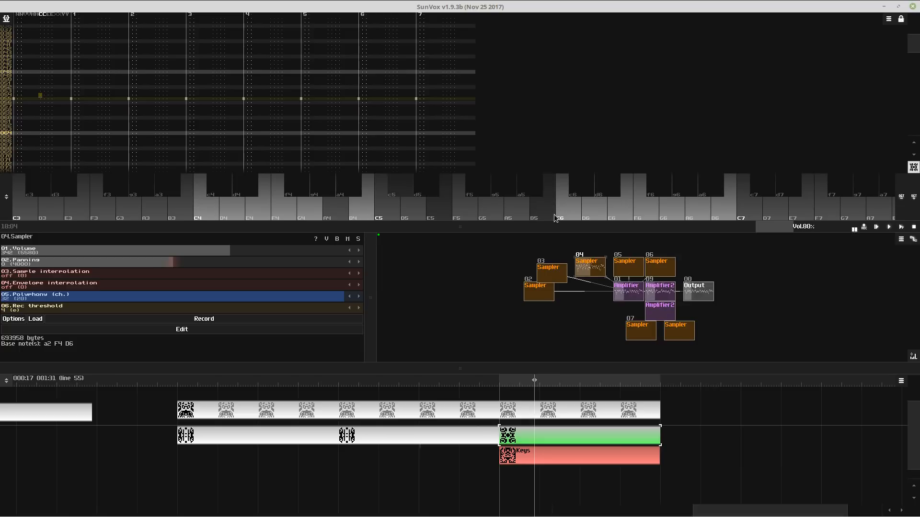
{"action": "key", "text": "9"}
{"action": "key", "text": "9"}
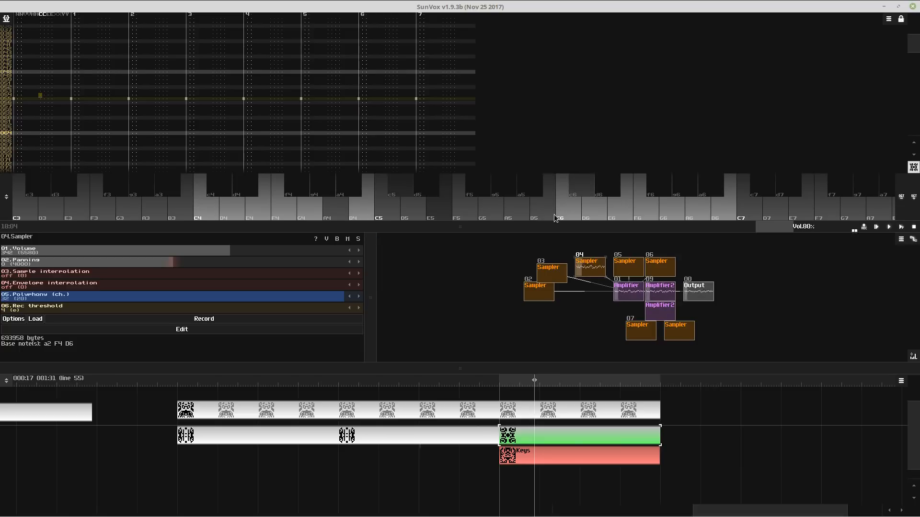
{"action": "key", "text": "m"}
{"action": "key", "text": "w"}
{"action": "key", "text": "r"}
{"action": "key", "text": "p"}
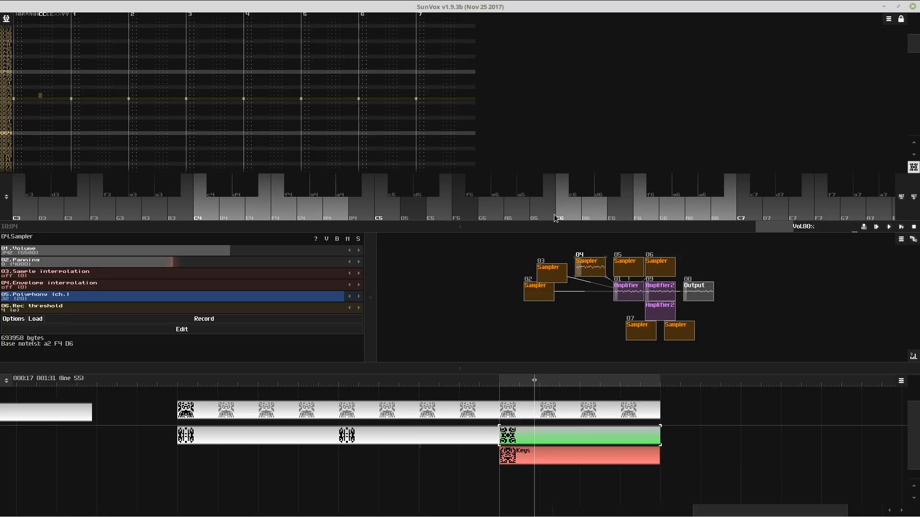
{"action": "key", "text": "n"}
{"action": "key", "text": "e"}
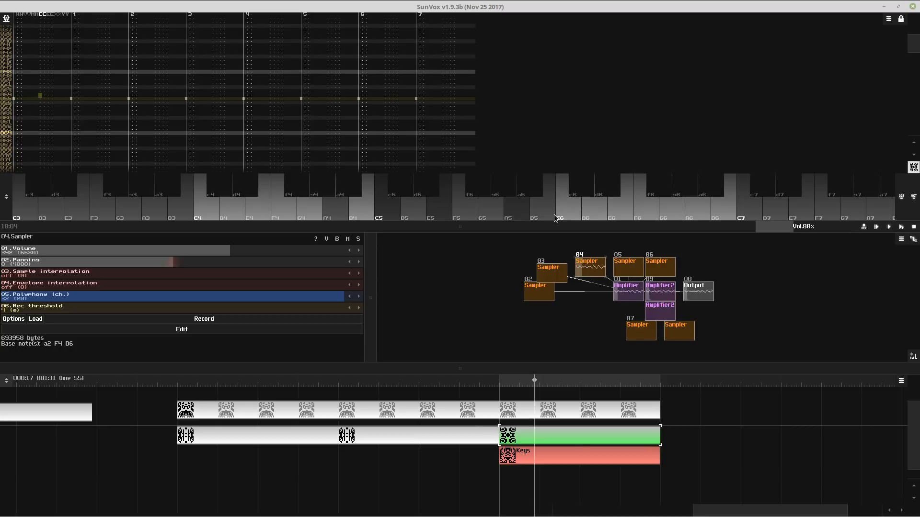
- Restart playback from the beginning of the cleared pattern with Sampler 04 selected
{"action": "key", "text": "Return"}
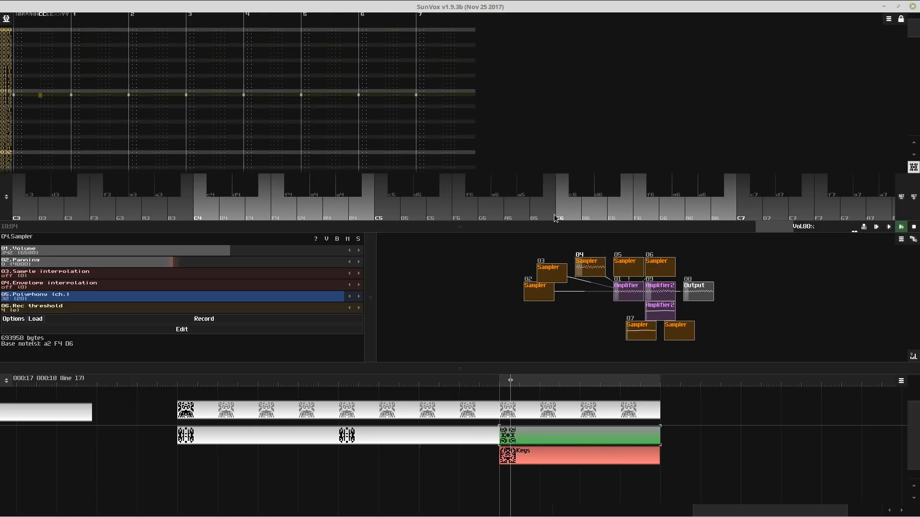
{"action": "key", "text": "Return"}
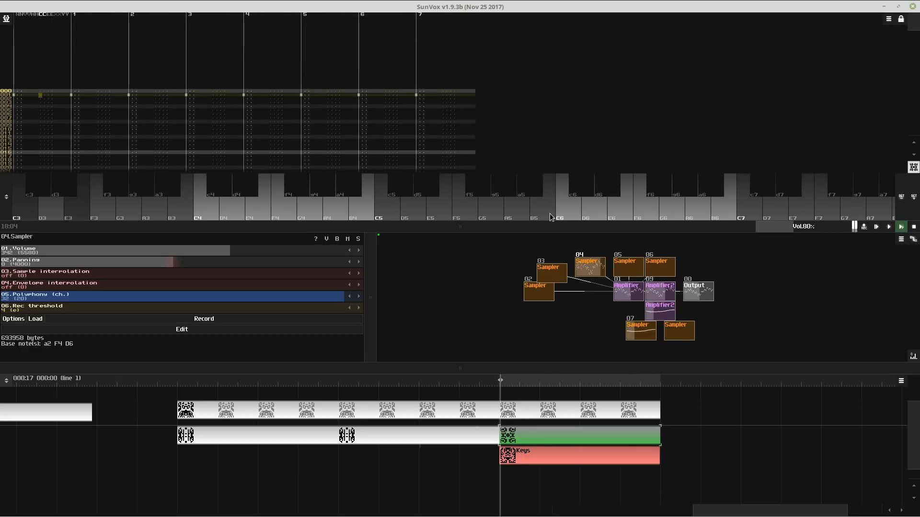
- Shift the note keyboard down two octaves and audition chord ideas on Sampler 04, restarting playback of the empty pattern as needed
{"action": "left_click", "coordinate": [902, 197]}
{"action": "left_click", "coordinate": [902, 197]}
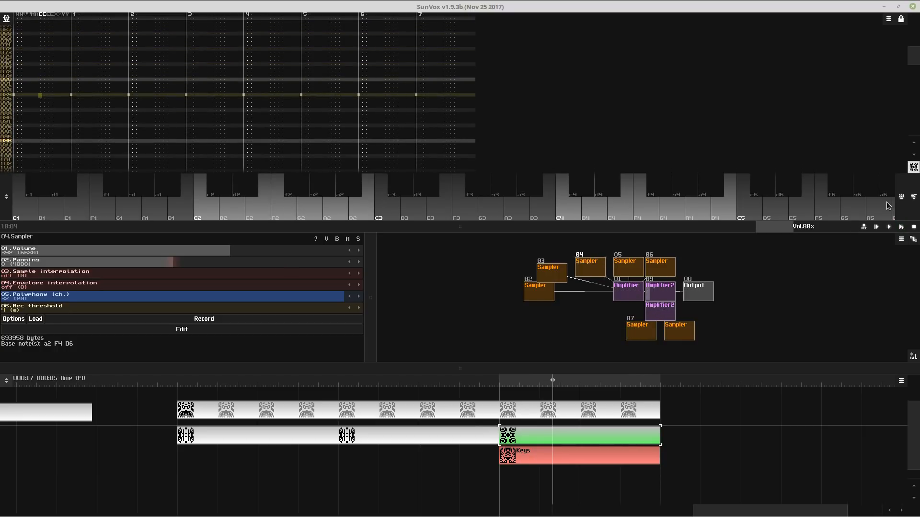
{"action": "key", "text": "Return"}
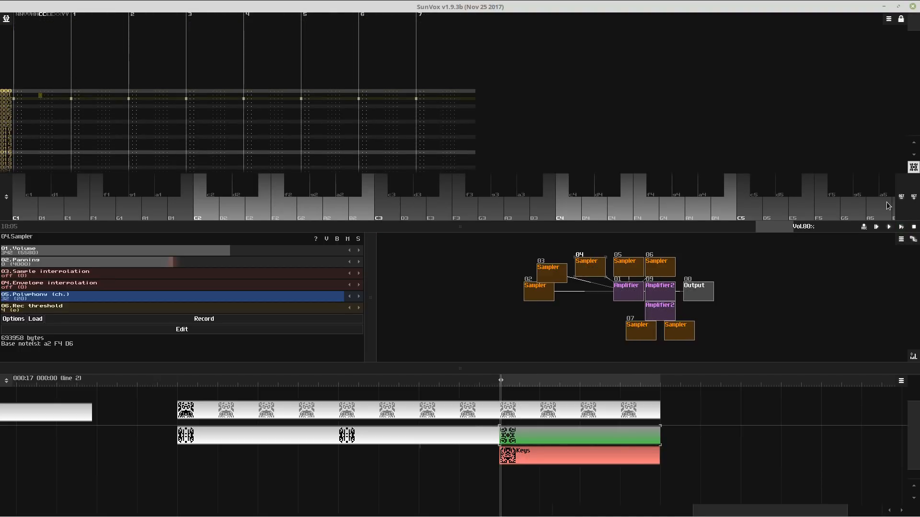
{"action": "key", "text": "space"}
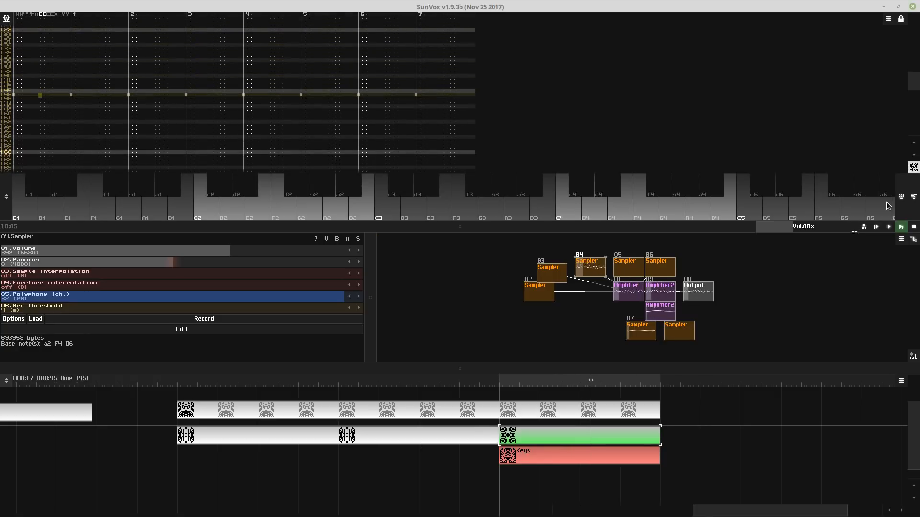
{"action": "key", "text": "space"}
{"action": "key", "text": "space"}
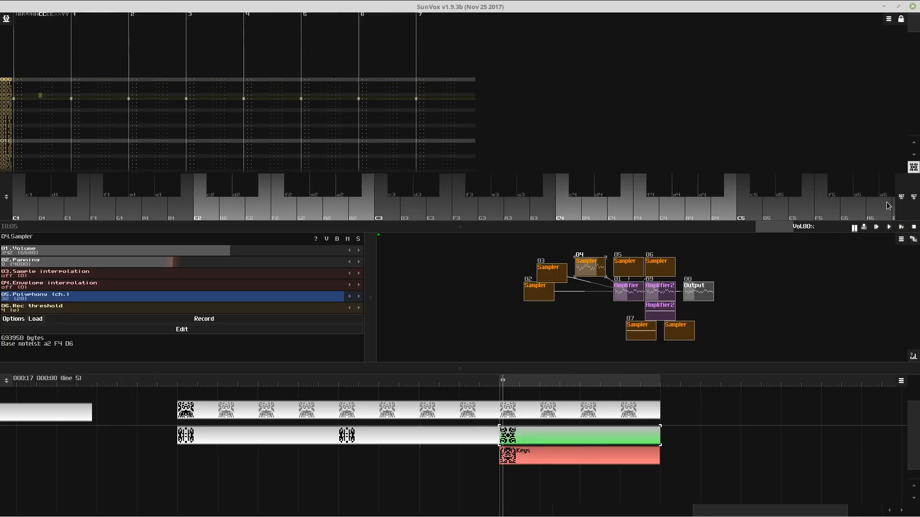
- Enter an A3, C4, E4 chord for Sampler 04 across tracks 1–3 on line 000 and copy it to line 032
{"action": "key", "text": "space"}
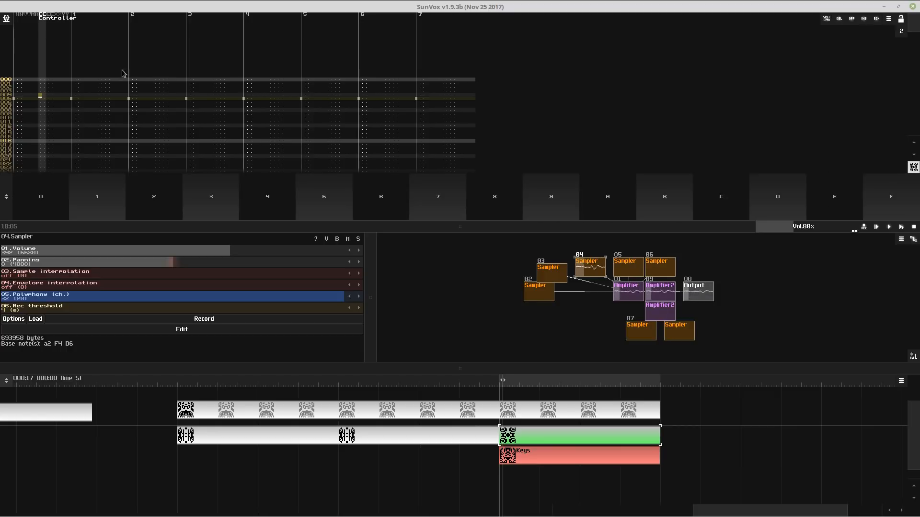
{"action": "left_click", "coordinate": [58, 70]}
{"action": "left_click", "coordinate": [90, 68]}
{"action": "left_click", "coordinate": [146, 62]}
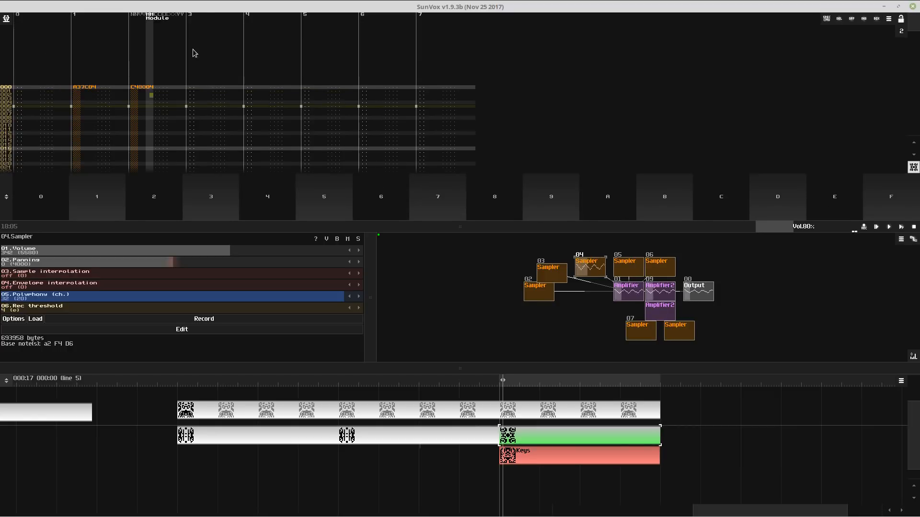
{"action": "left_click", "coordinate": [193, 52]}
{"action": "key", "text": "space"}
{"action": "left_click_drag", "start_coordinate": [195, 73], "coordinate": [46, 67]}
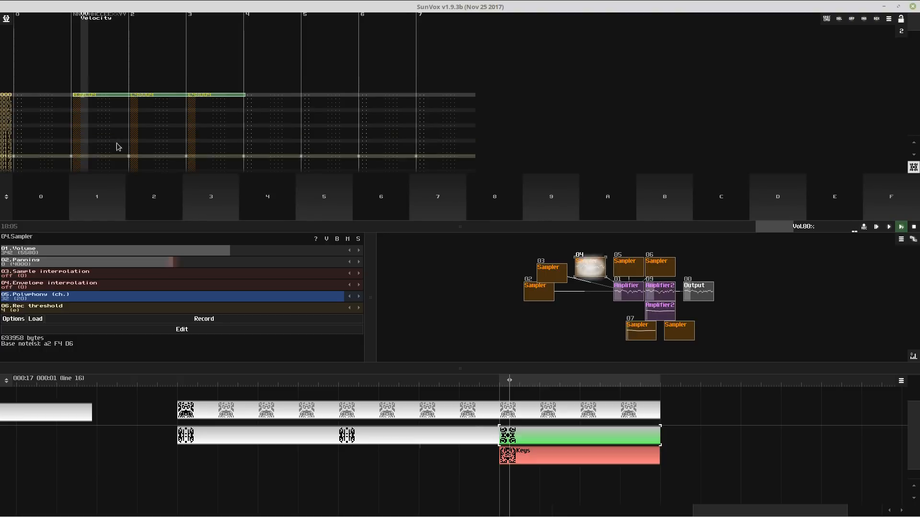
{"action": "left_click", "coordinate": [97, 150]}
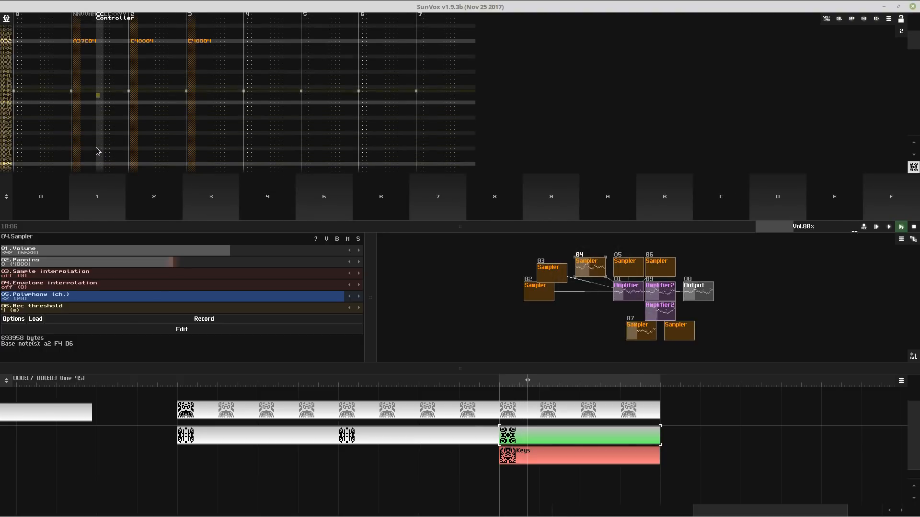
- Enlarge the pattern editor, enter a G3, B3, D4 chord across tracks 1–3 on line 064 and repeat it on line 096
{"action": "left_click", "coordinate": [91, 113]}
{"action": "left_click_drag", "start_coordinate": [294, 228], "coordinate": [355, 406]}
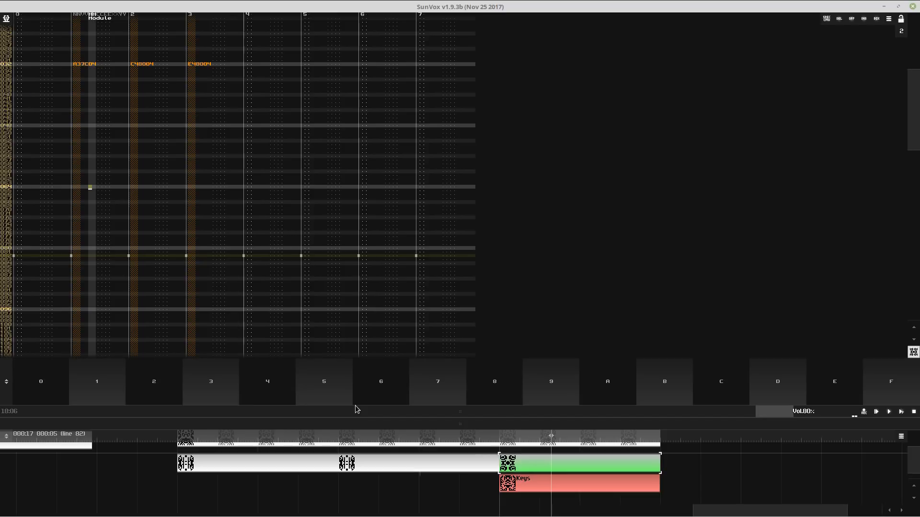
{"action": "left_click", "coordinate": [148, 187]}
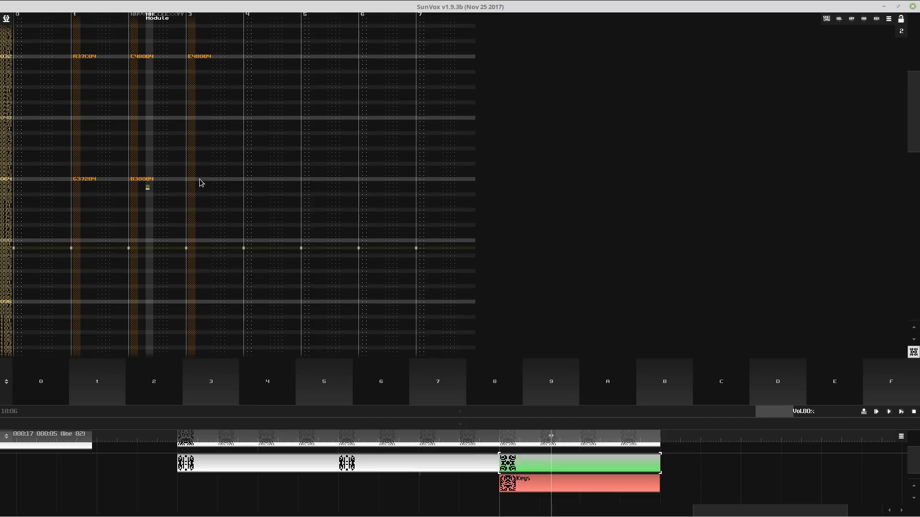
{"action": "left_click_drag", "start_coordinate": [201, 181], "coordinate": [117, 181]}
{"action": "scroll", "coordinate": [113, 315], "scroll_direction": "down", "scroll_amount": 8}
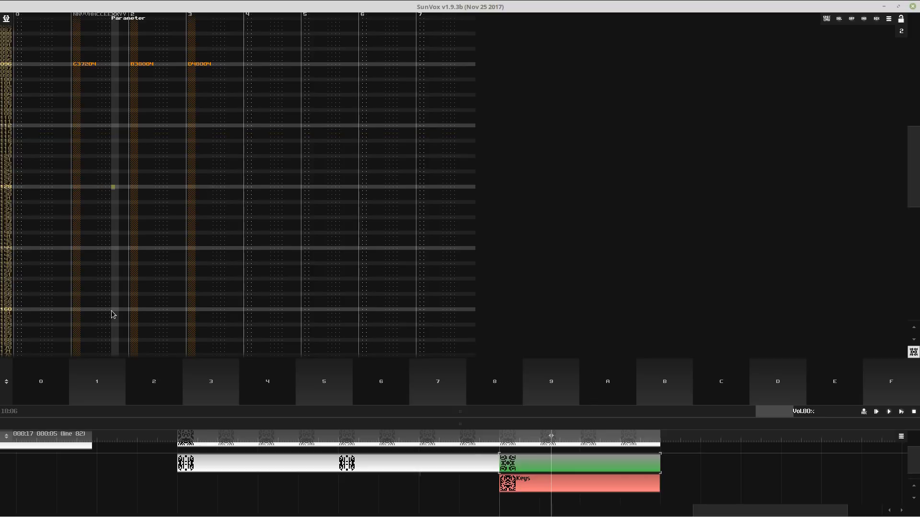
- Enter a D3, F3, A3 chord across tracks 1–3 on line 128, moving the misplaced A3 back onto that line
{"action": "key", "text": "space"}
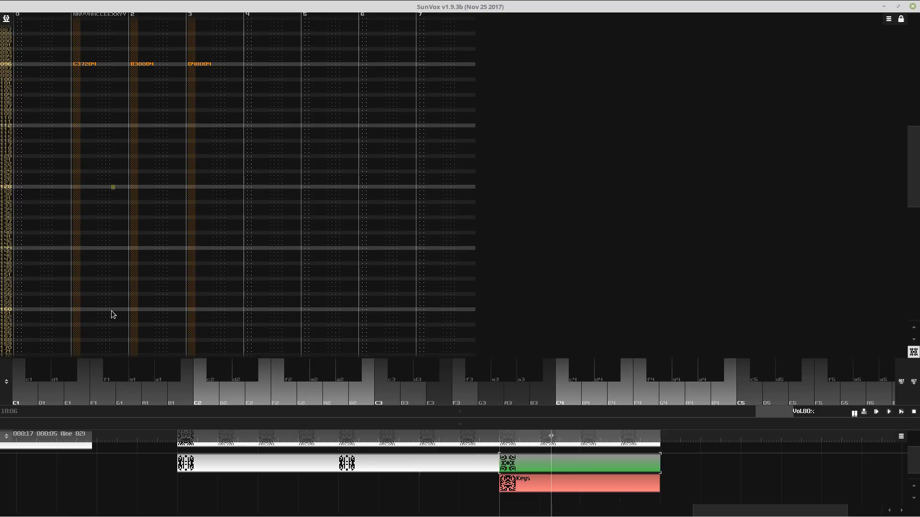
{"action": "key", "text": "space"}
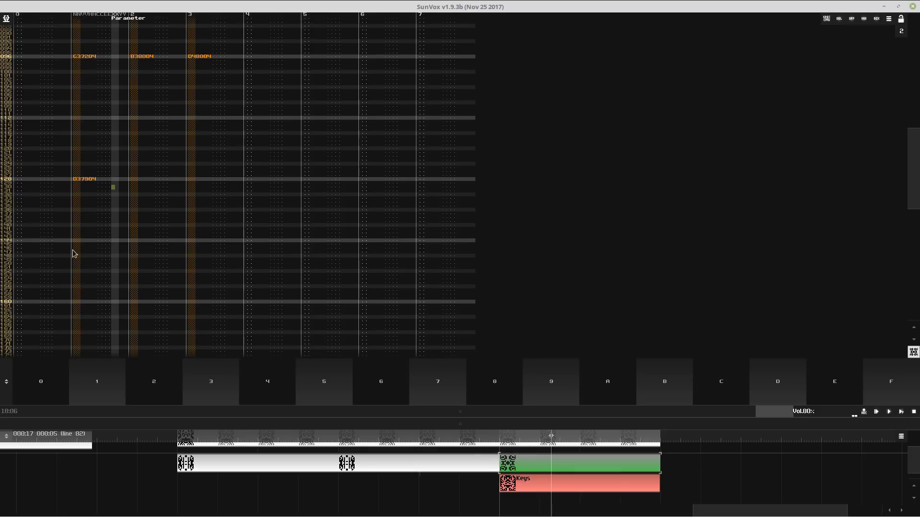
{"action": "left_click", "coordinate": [137, 180]}
{"action": "left_click", "coordinate": [190, 182]}
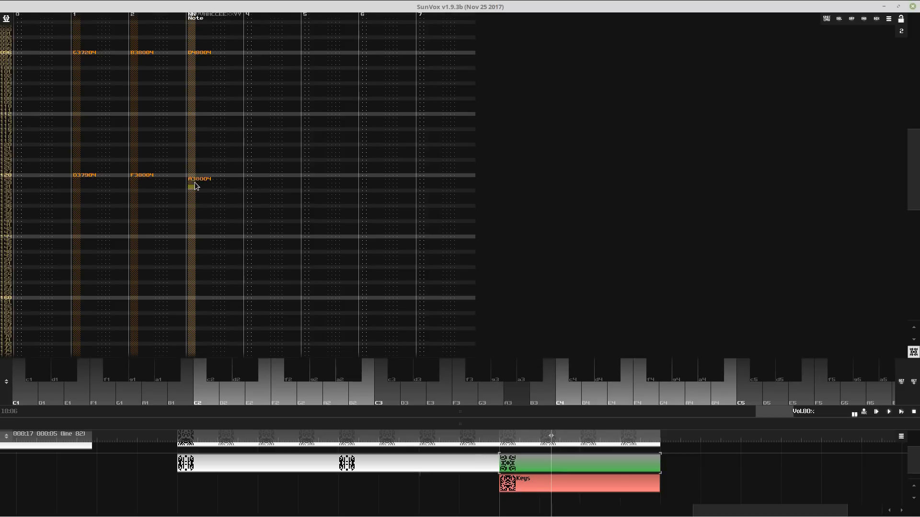
{"action": "left_click", "coordinate": [198, 180]}
{"action": "key", "text": "BackSpace"}
{"action": "left_click_drag", "start_coordinate": [198, 182], "coordinate": [99, 188]}
{"action": "left_click", "coordinate": [84, 311]}
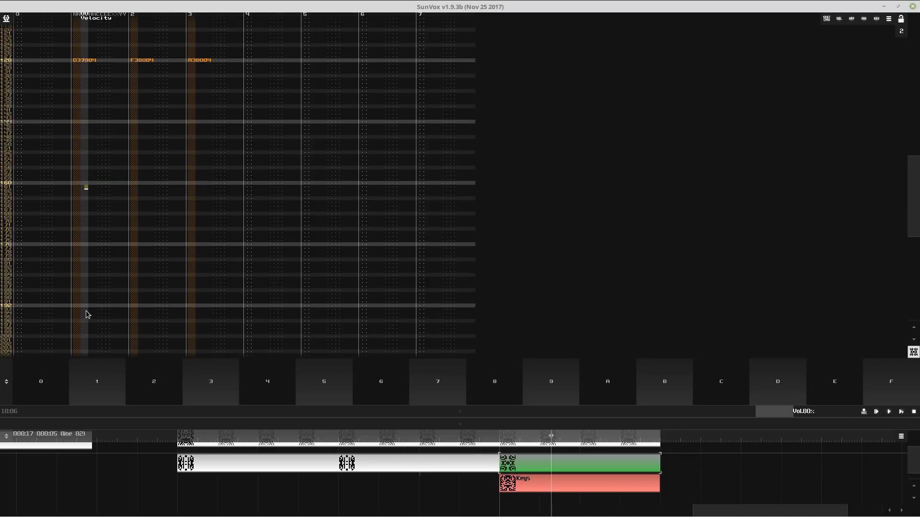
- Enter an E3, G3, B3 chord across tracks 1–3 on line 160 and copy it to line 192
{"action": "key", "text": "Up"}
{"action": "type", "text": "D37904\tF38004\tA38004"}
{"action": "left_click", "coordinate": [131, 184]}
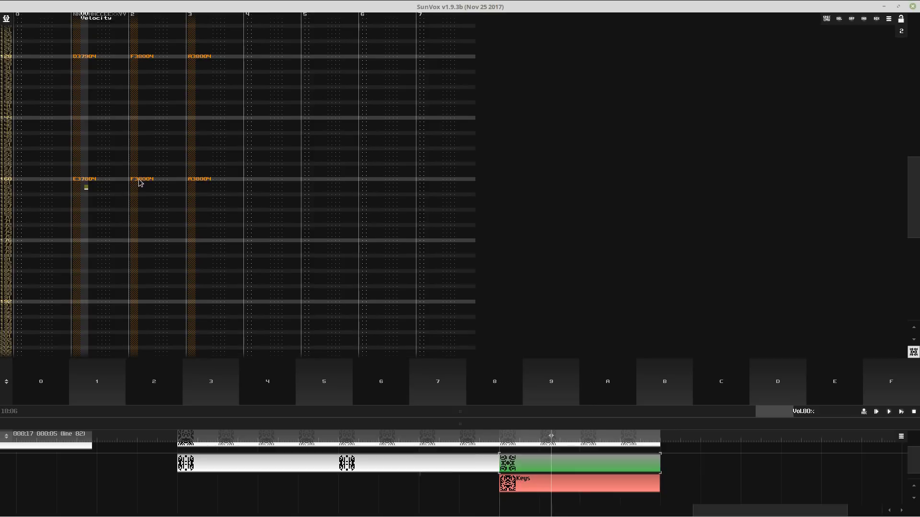
{"action": "left_click", "coordinate": [201, 182]}
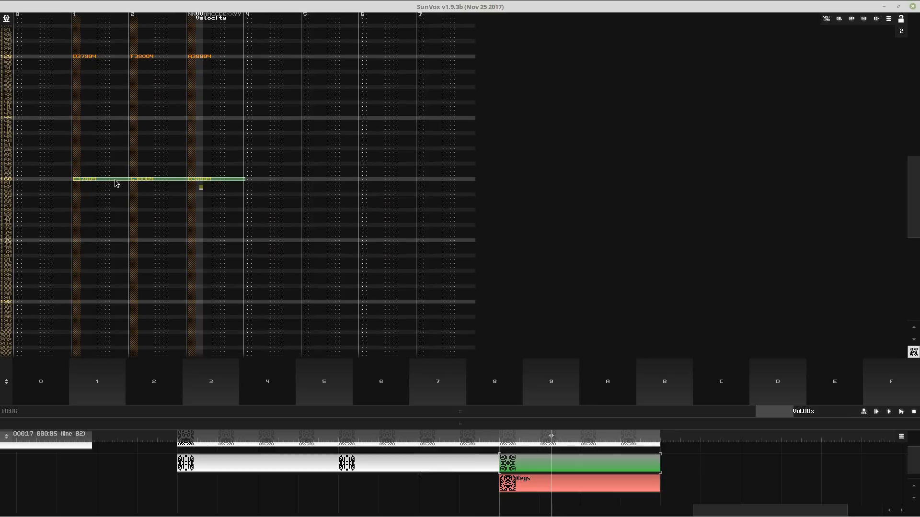
{"action": "left_click", "coordinate": [121, 310]}
{"action": "key", "text": "ctrl+v"}
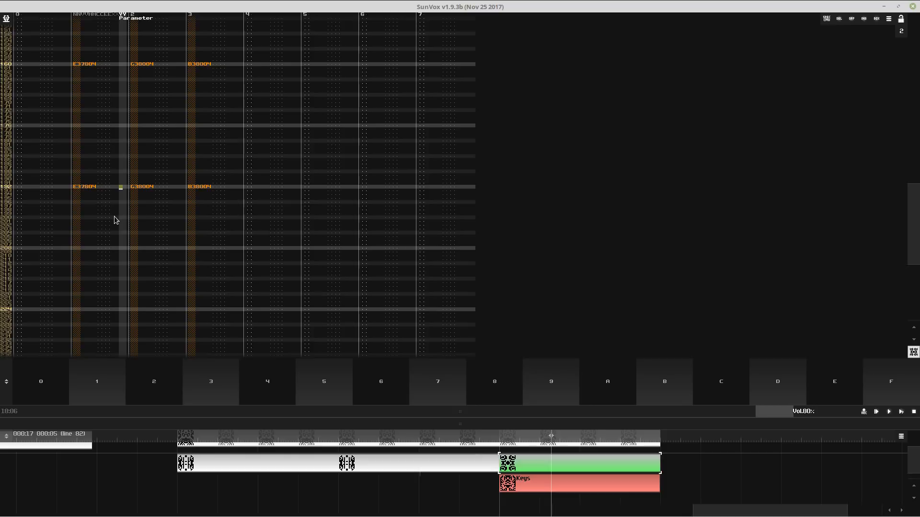
- Replace the copied chord on line 192 with F3, A3 and C4 across tracks 1–3
{"action": "left_click", "coordinate": [151, 182]}
{"action": "left_click", "coordinate": [197, 184]}
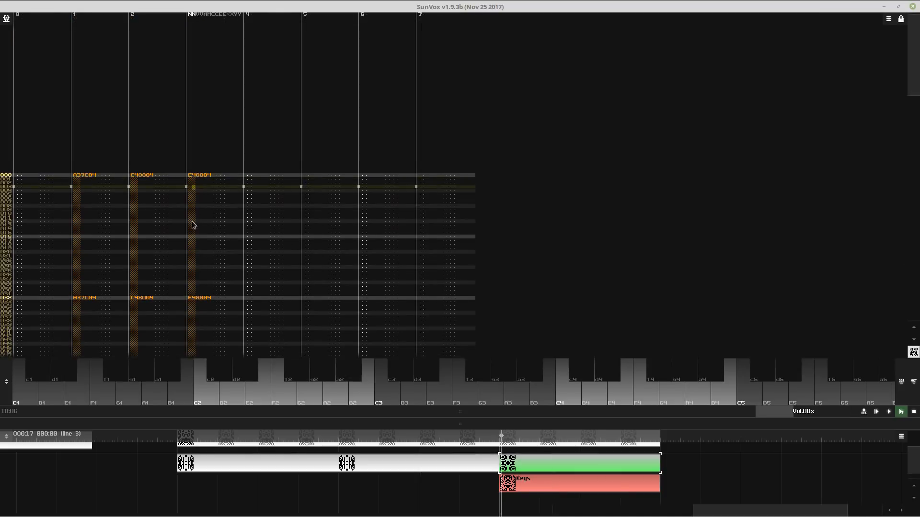
{"action": "key", "text": "ctrl+z"}
{"action": "left_click", "coordinate": [197, 193]}
{"action": "left_click_drag", "start_coordinate": [197, 180], "coordinate": [124, 180]}
- Play back the chords and lower Sampler 04's volume to 232, resizing the pattern editor to reach the module controls
{"action": "key", "text": "space"}
{"action": "left_click_drag", "start_coordinate": [379, 411], "coordinate": [335, 121]}
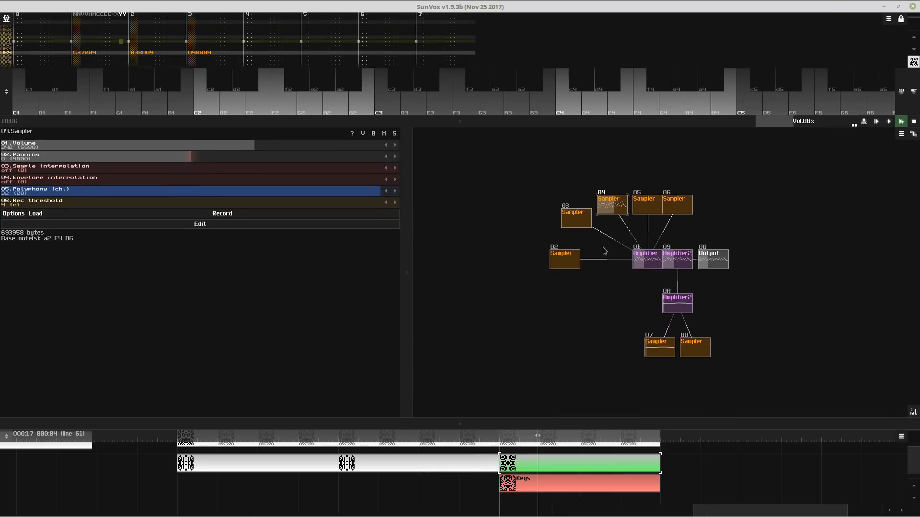
{"action": "left_click_drag", "start_coordinate": [197, 145], "coordinate": [231, 281]}
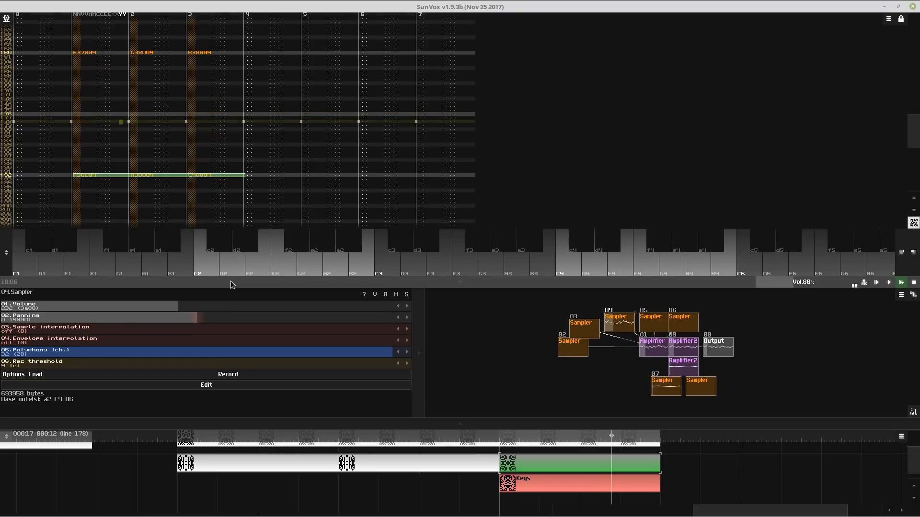
- Select the F3, A3, C4 chord on line 192 for copying and place the cursor around line 224
{"action": "left_click", "coordinate": [219, 123]}
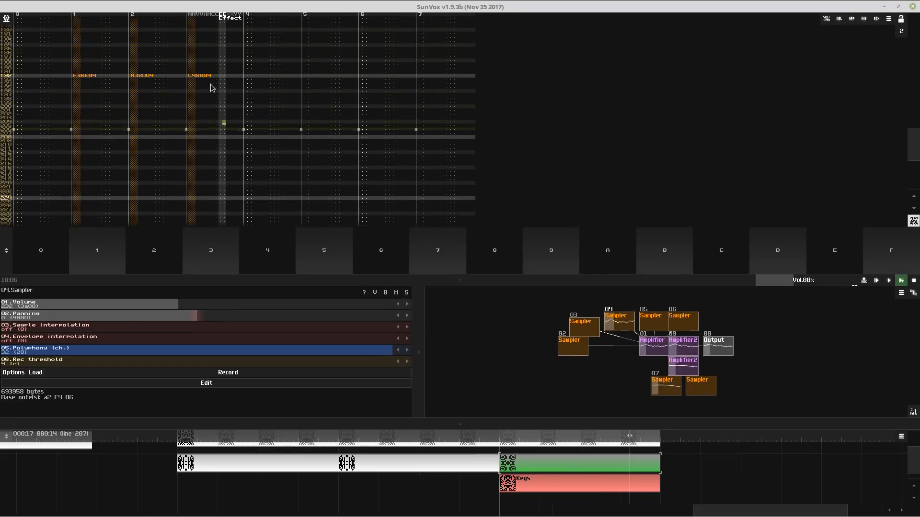
{"action": "left_click_drag", "start_coordinate": [218, 123], "coordinate": [116, 122]}
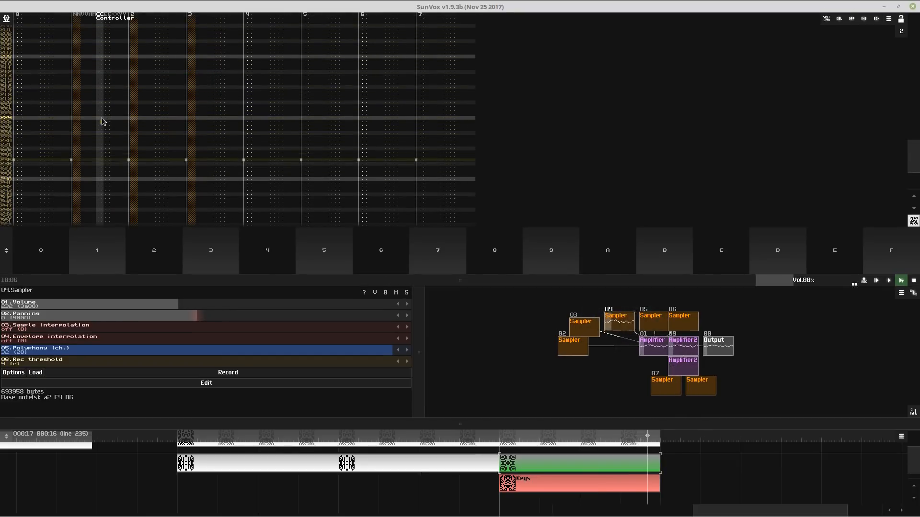
{"action": "left_click", "coordinate": [102, 122]}
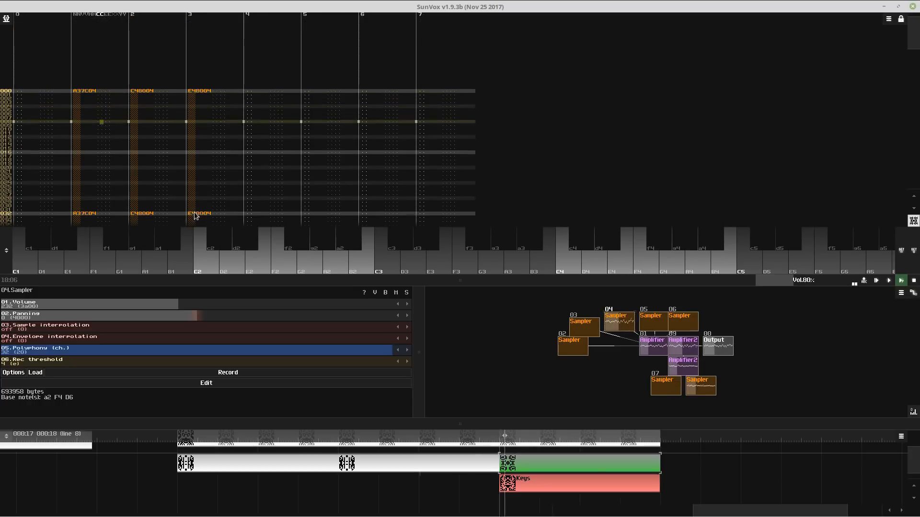
- Inspect the notes of the earlier patterns on the timeline, return to the new chord pattern and play it with editing enabled
{"action": "left_click", "coordinate": [362, 463]}
{"action": "left_click", "coordinate": [302, 462]}
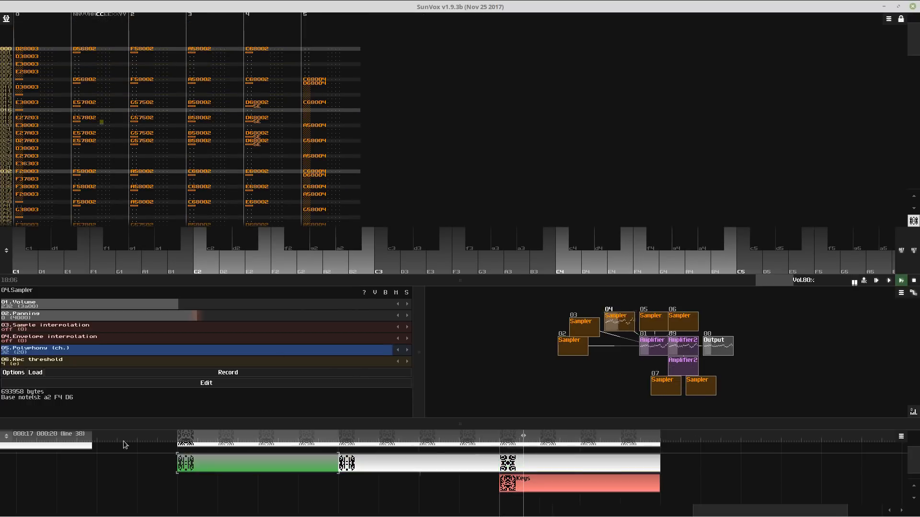
{"action": "left_click_drag", "start_coordinate": [123, 442], "coordinate": [401, 457]}
{"action": "left_click", "coordinate": [337, 454]}
{"action": "left_click_drag", "start_coordinate": [337, 455], "coordinate": [412, 476]}
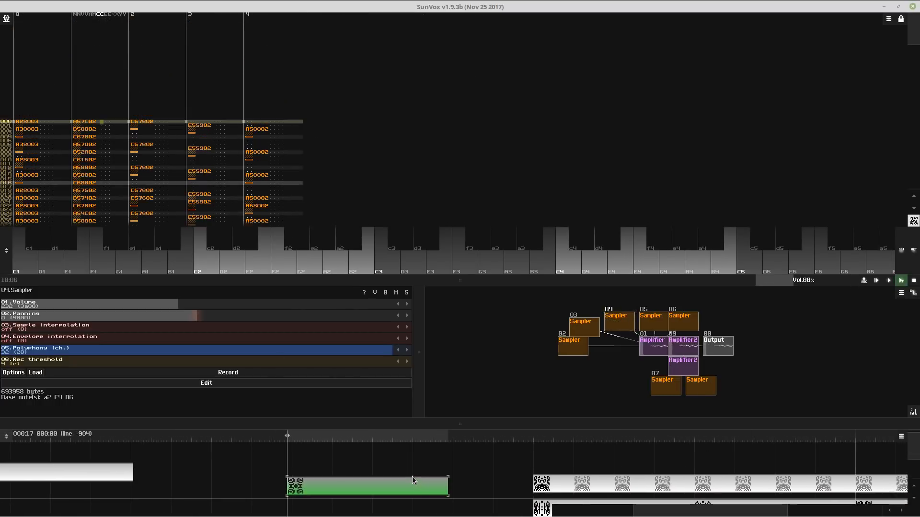
{"action": "left_click_drag", "start_coordinate": [504, 477], "coordinate": [109, 436]}
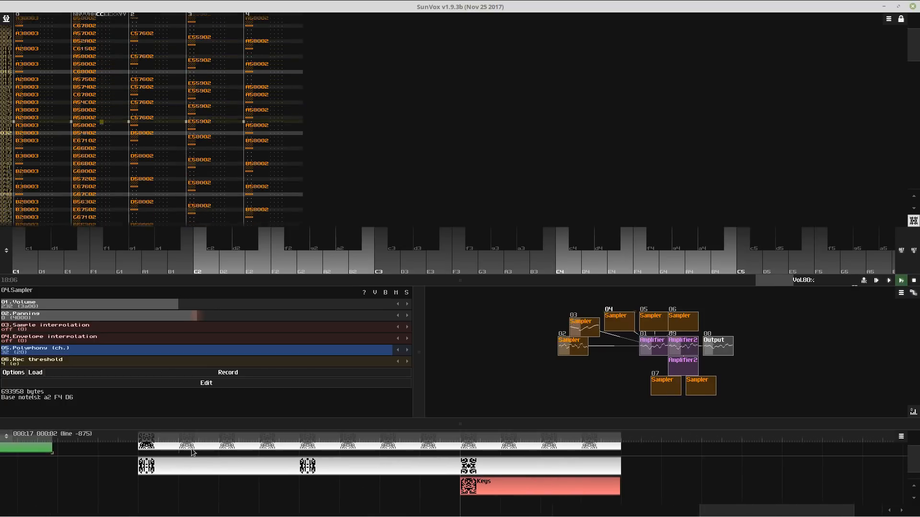
{"action": "left_click", "coordinate": [498, 465]}
{"action": "key", "text": "F9"}
{"action": "key", "text": "space"}
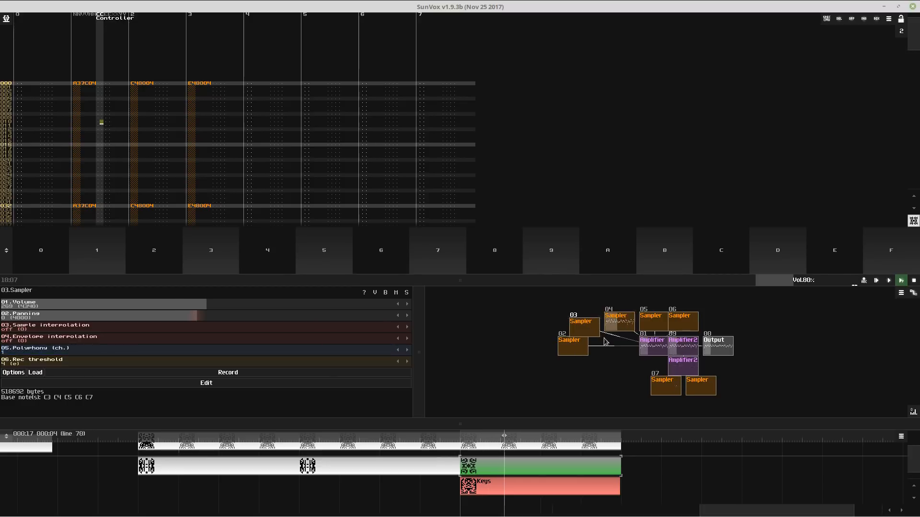
- Open the Keys pattern and select all of its notes
{"action": "left_click", "coordinate": [526, 486]}
{"action": "key", "text": "ctrl+a"}
- Try remapping the selected Keys notes from module 4 to module 5, and undo the remap
{"action": "right_click", "coordinate": [342, 171]}
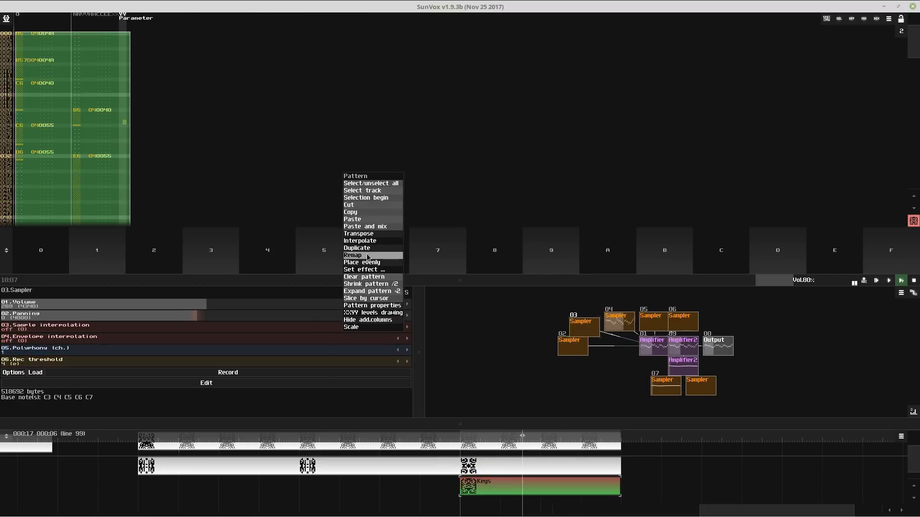
{"action": "left_click", "coordinate": [369, 254]}
{"action": "key", "text": "BackSpace"}
{"action": "type", "text": "5"}
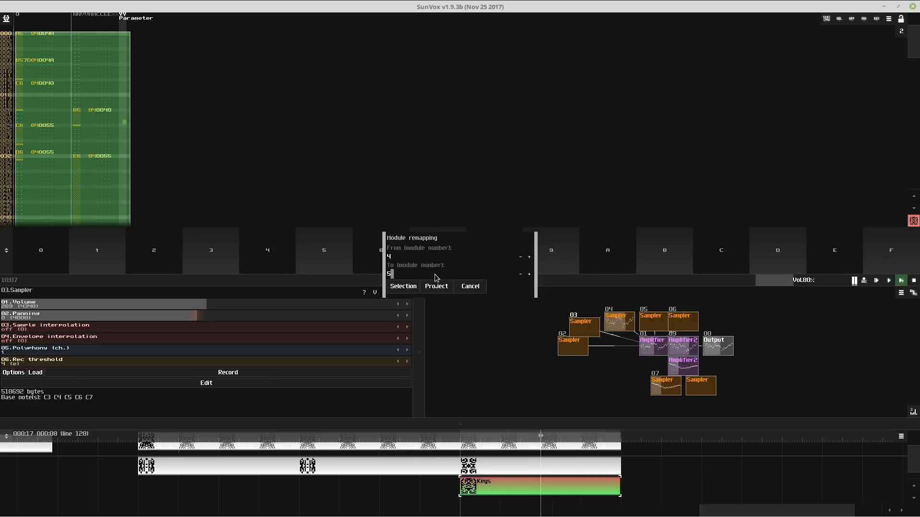
{"action": "left_click", "coordinate": [436, 286]}
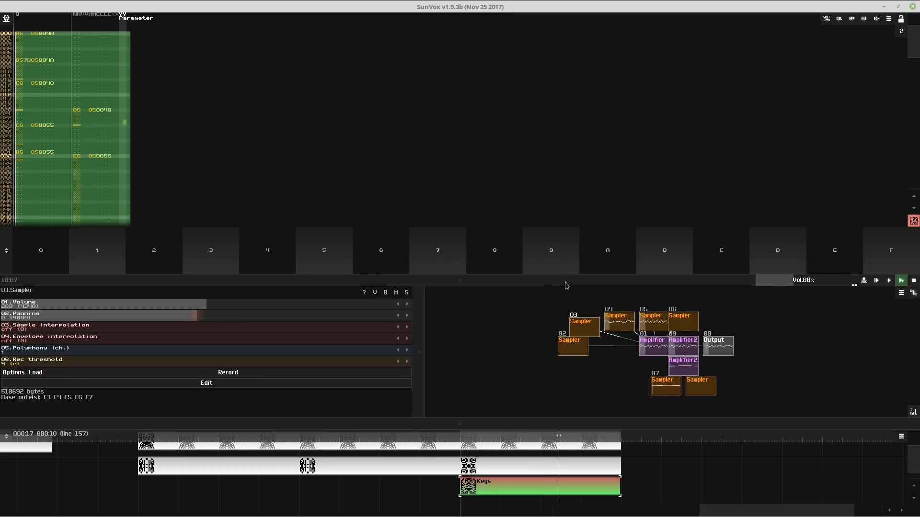
{"action": "key", "text": "ctrl+z"}
- Remap the selected Keys notes from module 4 to module 6 and make Sampler 06 the active module
{"action": "right_click", "coordinate": [513, 174]}
{"action": "left_click", "coordinate": [539, 257]}
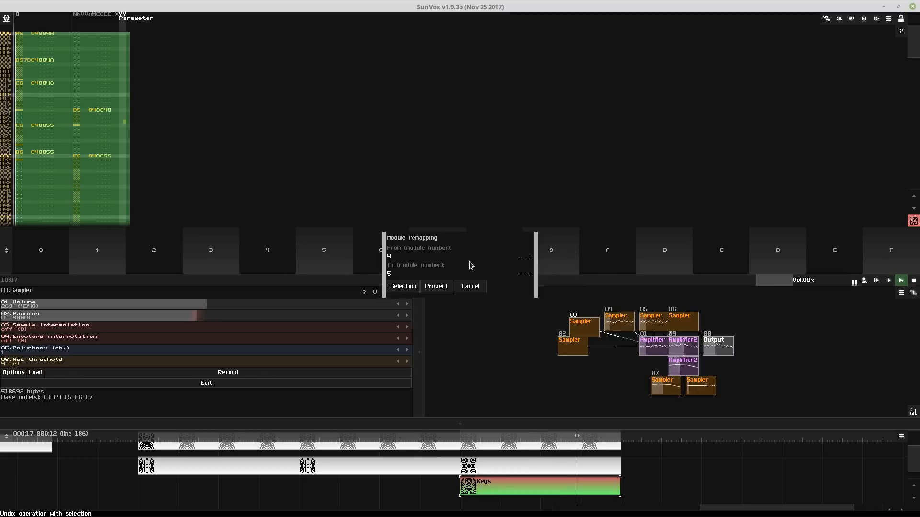
{"action": "key", "text": "BackSpace"}
{"action": "type", "text": "6"}
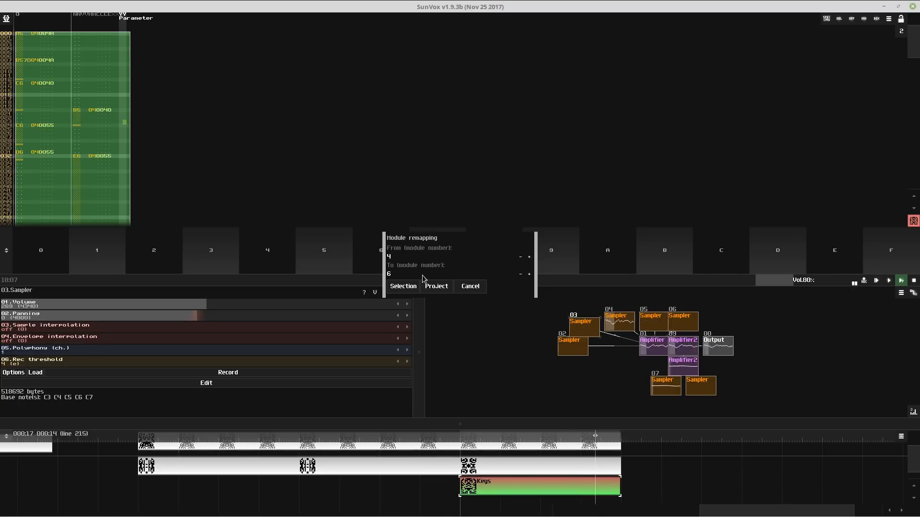
{"action": "left_click", "coordinate": [436, 286]}
{"action": "left_click_drag", "start_coordinate": [688, 281], "coordinate": [670, 260]}
{"action": "left_click", "coordinate": [689, 198]}
- Transpose the selected Keys notes down one octave
{"action": "right_click", "coordinate": [525, 142]}
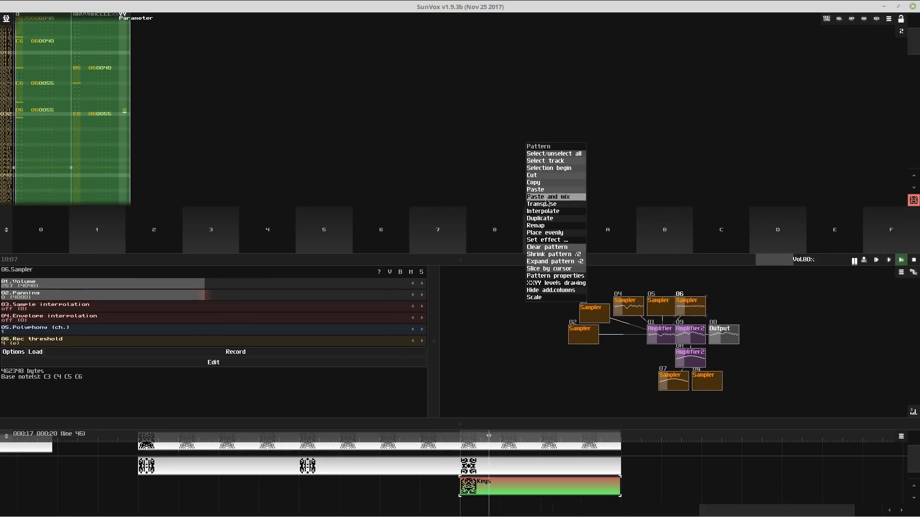
{"action": "left_click", "coordinate": [543, 204]}
{"action": "left_click", "coordinate": [413, 270]}
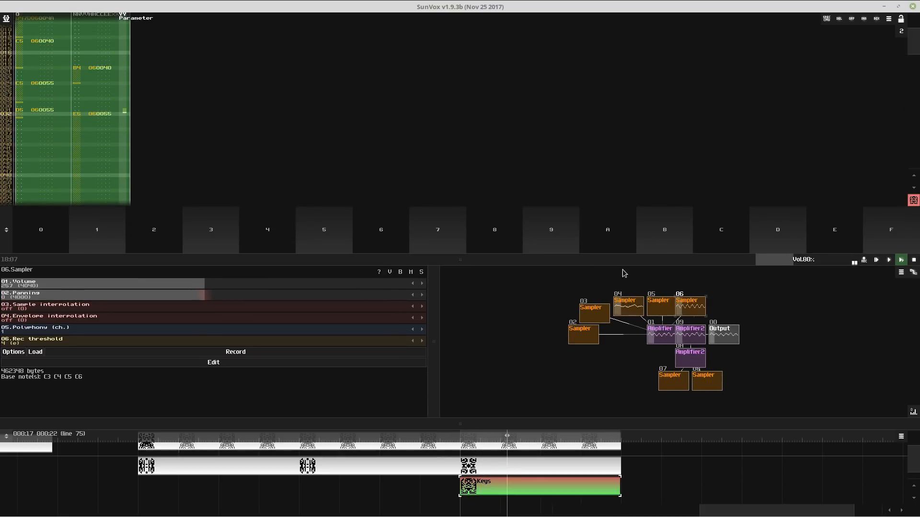
- Open the Sampler 04 chord pattern above the Keys pattern and make Sampler 03 the active module
{"action": "left_click_drag", "start_coordinate": [622, 260], "coordinate": [623, 164]}
{"action": "left_click", "coordinate": [544, 472]}
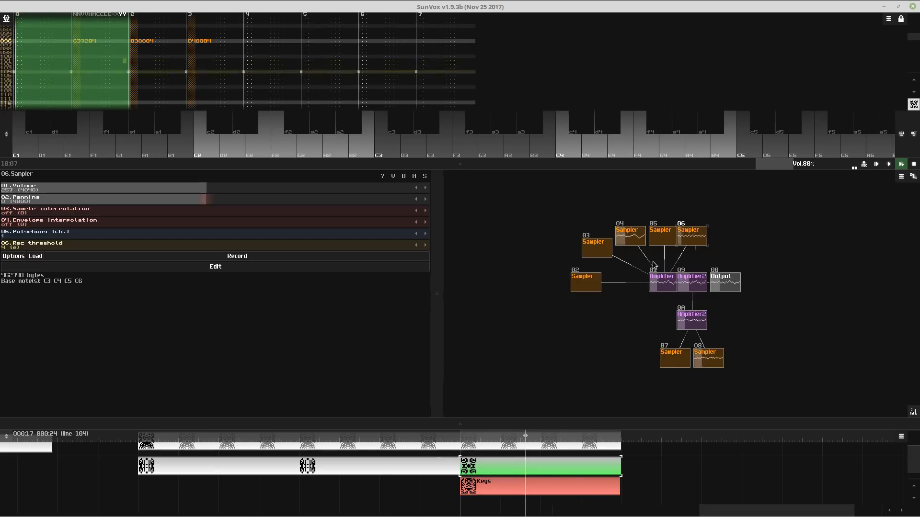
{"action": "left_click", "coordinate": [594, 258]}
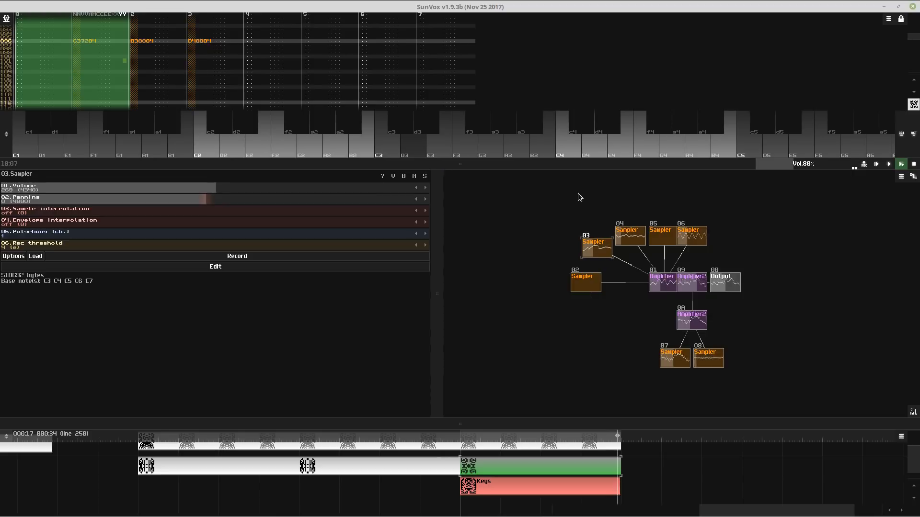
{"action": "left_click_drag", "start_coordinate": [436, 159], "coordinate": [454, 223]}
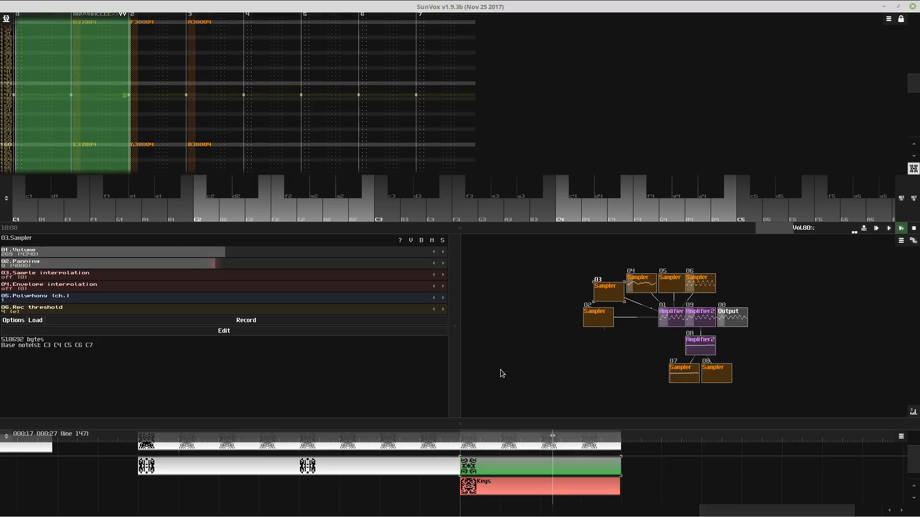
- Enter alternating A2 and A3 notes for Sampler 03 in track 0 at lines 0, 6, 12 and 18, and play them back
{"action": "key", "text": "Return"}
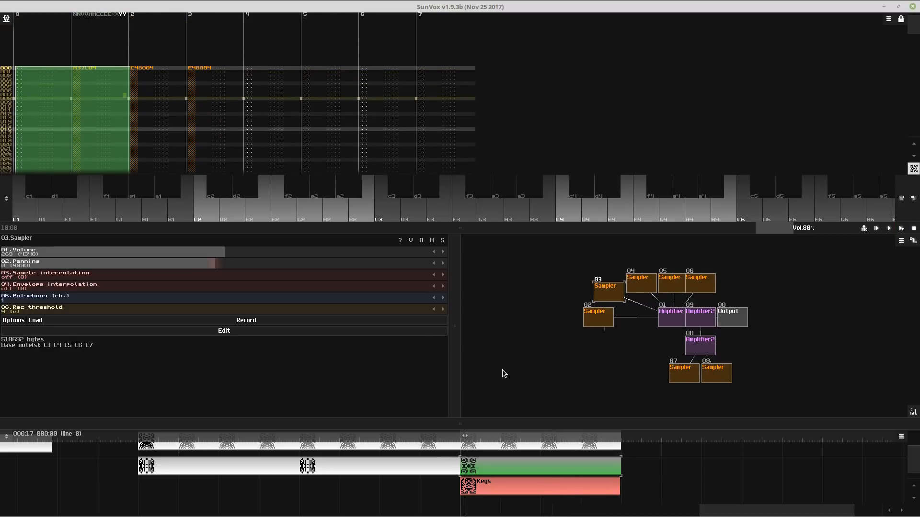
{"action": "key", "text": "space"}
{"action": "left_click", "coordinate": [36, 64]}
{"action": "mouse_move", "coordinate": [55, 3]}
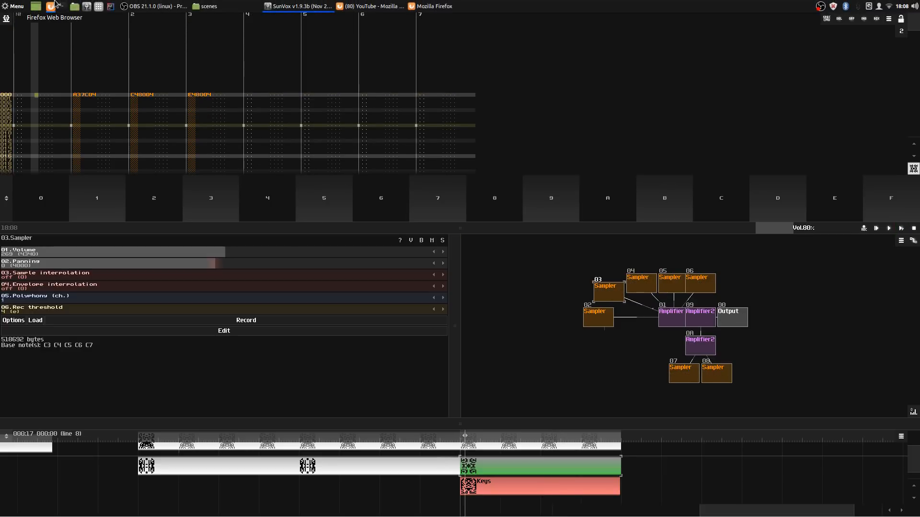
{"action": "left_click", "coordinate": [35, 118]}
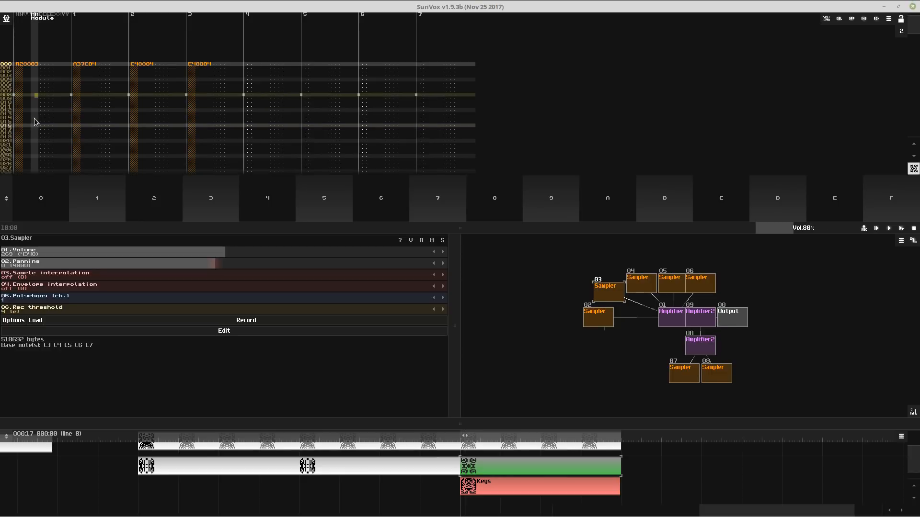
{"action": "left_click", "coordinate": [34, 119]}
{"action": "key", "text": "n"}
{"action": "left_click", "coordinate": [34, 118]}
{"action": "key", "text": "y"}
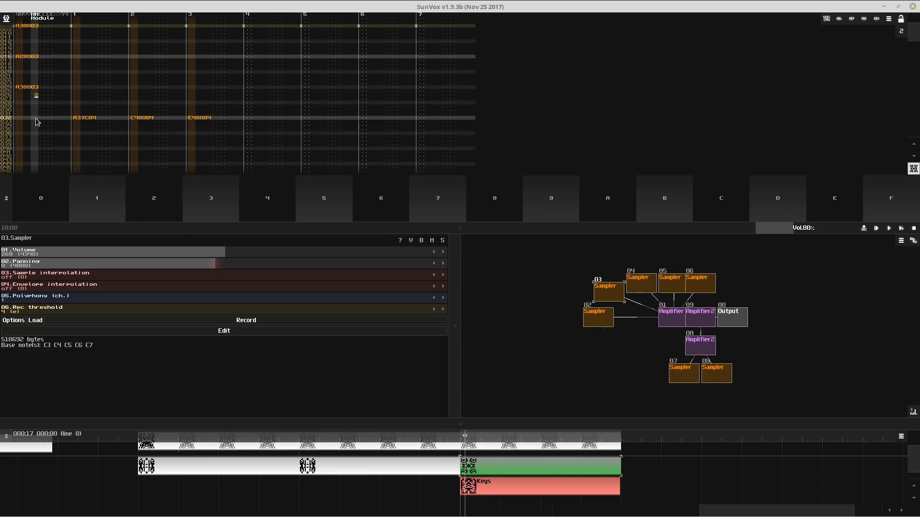
{"action": "key", "text": "Return"}
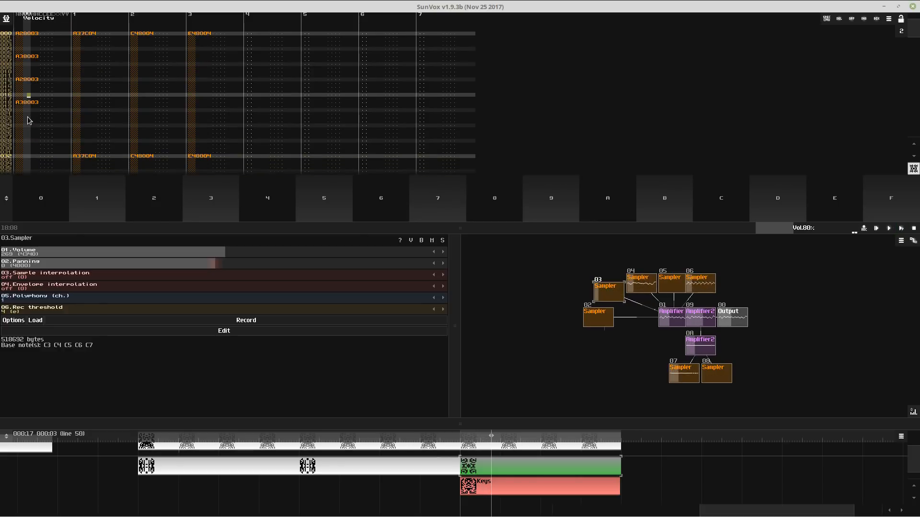
{"action": "key", "text": "Return"}
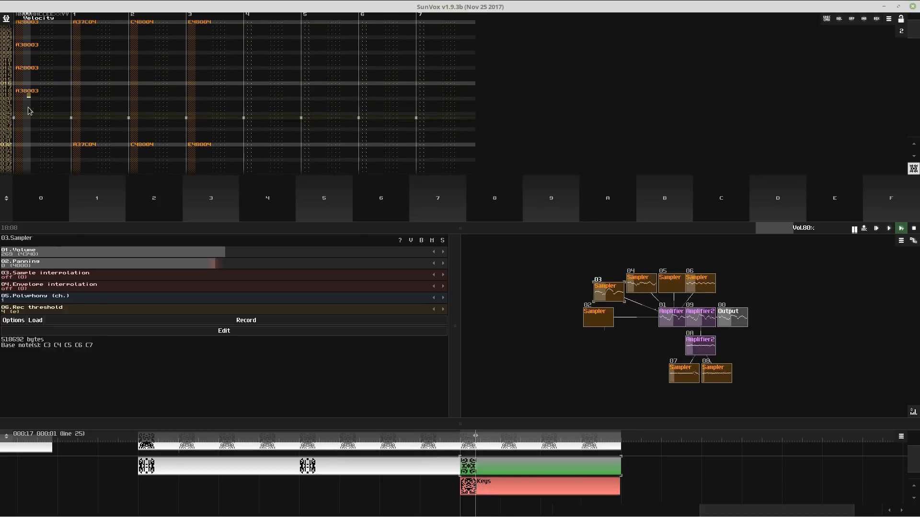
- Stop playback and add A2 notes at lines 24 and 26 and A3 notes at lines 28 and 30 in track 0
{"action": "key", "text": "space"}
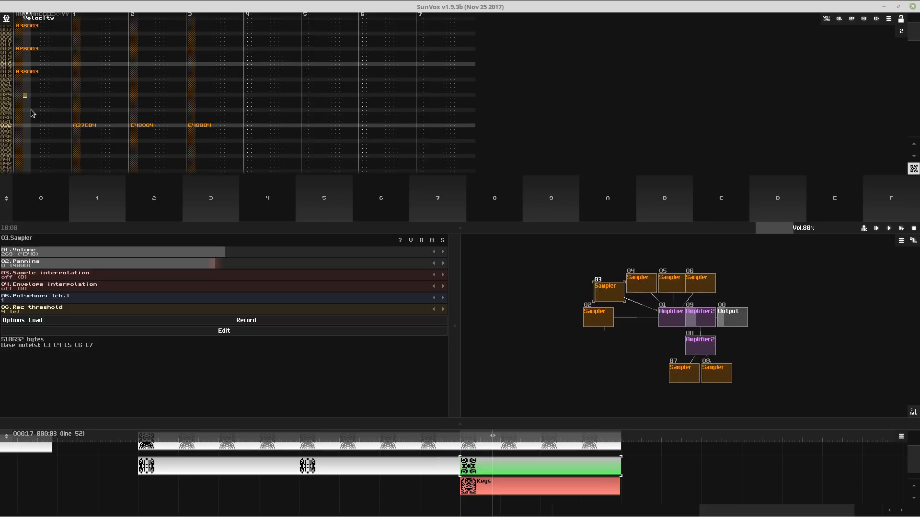
{"action": "key", "text": "n"}
{"action": "key", "text": "n"}
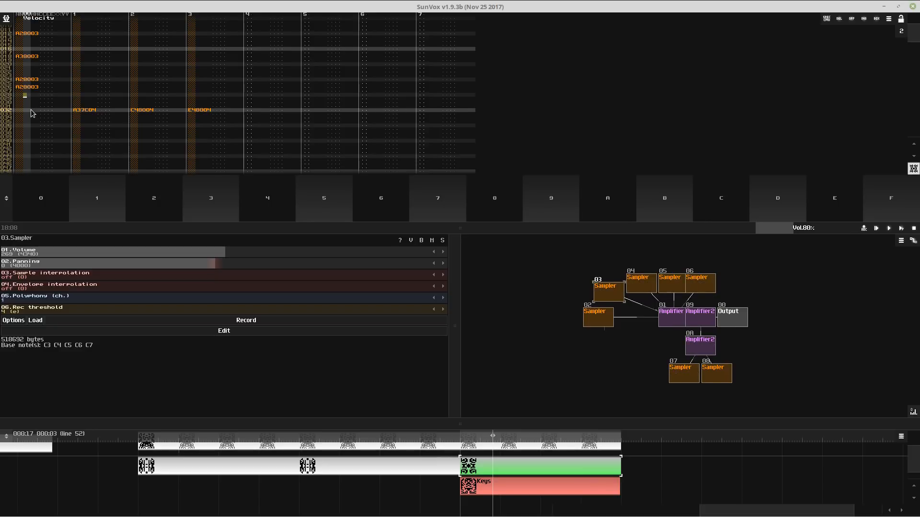
{"action": "key", "text": "y"}
{"action": "key", "text": "y"}
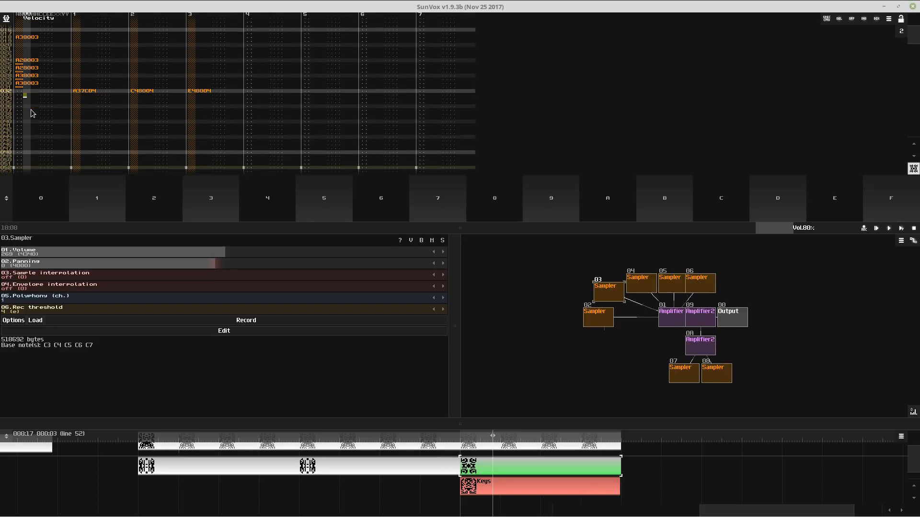
- Copy the 32-line Sampler 03 bass phrase in track 0 and paste it repeatedly through the rest of the pattern
{"action": "scroll", "coordinate": [23, 38], "scroll_direction": "up", "scroll_amount": 5}
{"action": "left_click_drag", "start_coordinate": [22, 36], "coordinate": [37, 124]}
{"action": "left_click", "coordinate": [34, 128]}
{"action": "key", "text": "ctrl+v"}
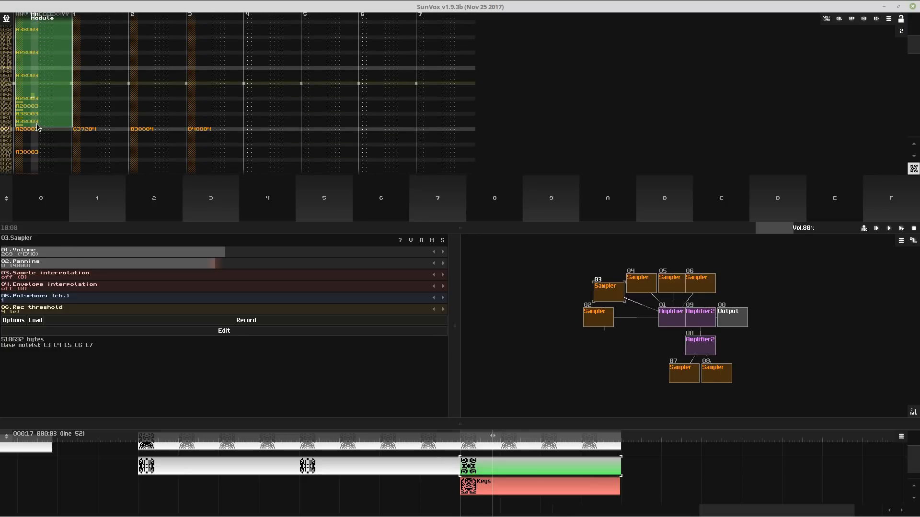
- Enlarge the pattern editor and transpose the track 0 bass notes on lines 64 to 95 down two semitones to G
{"action": "left_click_drag", "start_coordinate": [184, 229], "coordinate": [184, 386]}
{"action": "right_click", "coordinate": [171, 131]}
{"action": "left_click", "coordinate": [201, 153]}
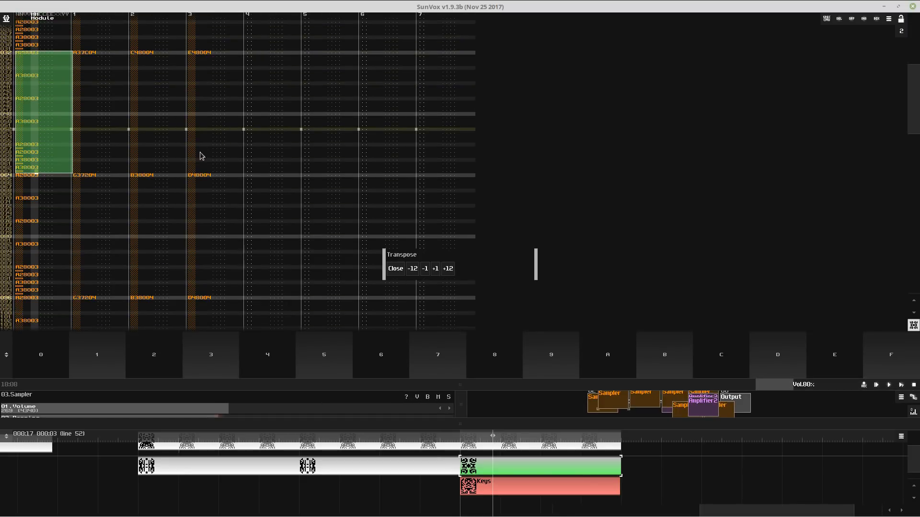
{"action": "left_click_drag", "start_coordinate": [33, 176], "coordinate": [36, 295]}
{"action": "scroll", "coordinate": [227, 267], "scroll_direction": "down", "scroll_amount": 4}
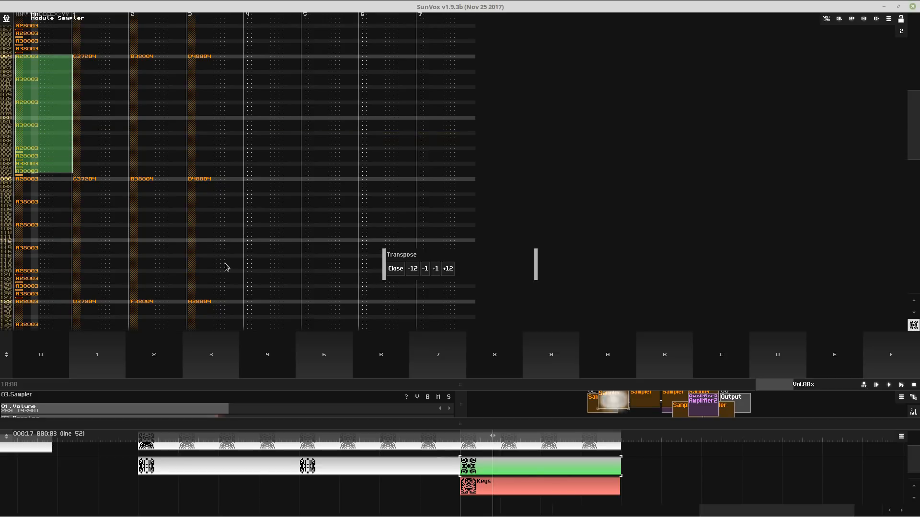
{"action": "left_click", "coordinate": [425, 268]}
{"action": "left_click", "coordinate": [425, 268]}
- Transpose the track 0 bass notes on lines 96 to 127 down two semitones to G
{"action": "left_click_drag", "start_coordinate": [24, 179], "coordinate": [39, 298]}
{"action": "scroll", "coordinate": [239, 288], "scroll_direction": "down", "scroll_amount": 4}
{"action": "left_click", "coordinate": [425, 268]}
{"action": "left_click", "coordinate": [425, 269]}
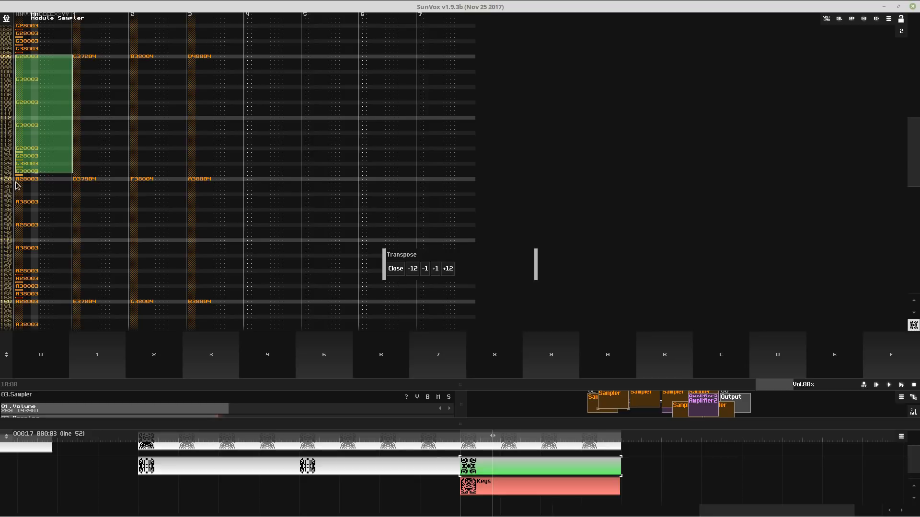
- Transpose the bass notes on lines 128 to 159 down seven semitones to D and copy that phrase to lines 160 to 191
{"action": "left_click_drag", "start_coordinate": [17, 185], "coordinate": [25, 222]}
{"action": "scroll", "coordinate": [21, 283], "scroll_direction": "down", "scroll_amount": 3}
{"action": "scroll", "coordinate": [353, 251], "scroll_direction": "down", "scroll_amount": 2}
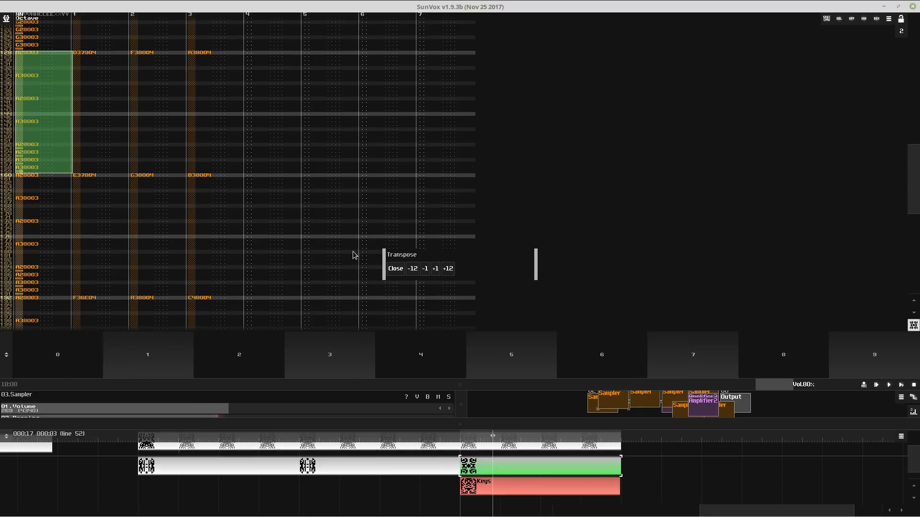
{"action": "left_click", "coordinate": [425, 268]}
{"action": "left_click", "coordinate": [425, 268]}
{"action": "left_click", "coordinate": [425, 268]}
{"action": "left_click", "coordinate": [425, 268]}
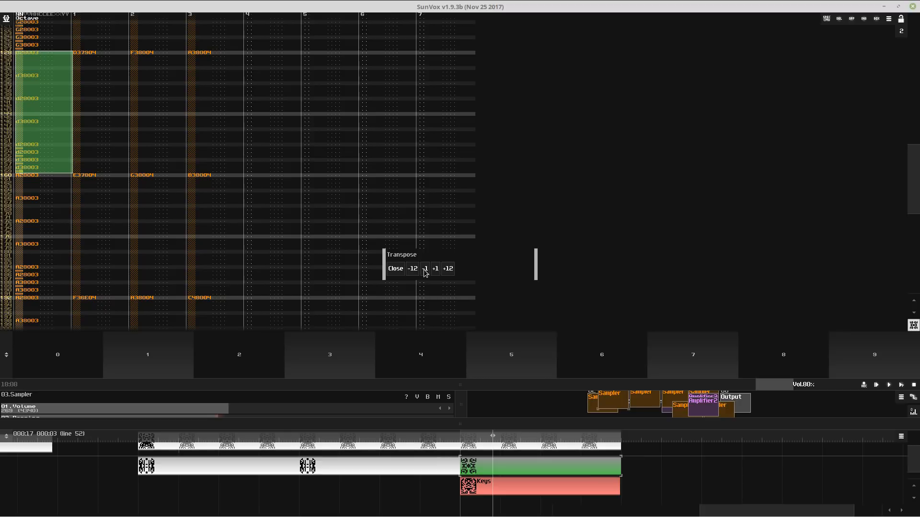
{"action": "left_click", "coordinate": [424, 268]}
{"action": "left_click", "coordinate": [24, 175]}
{"action": "key", "text": "ctrl+v"}
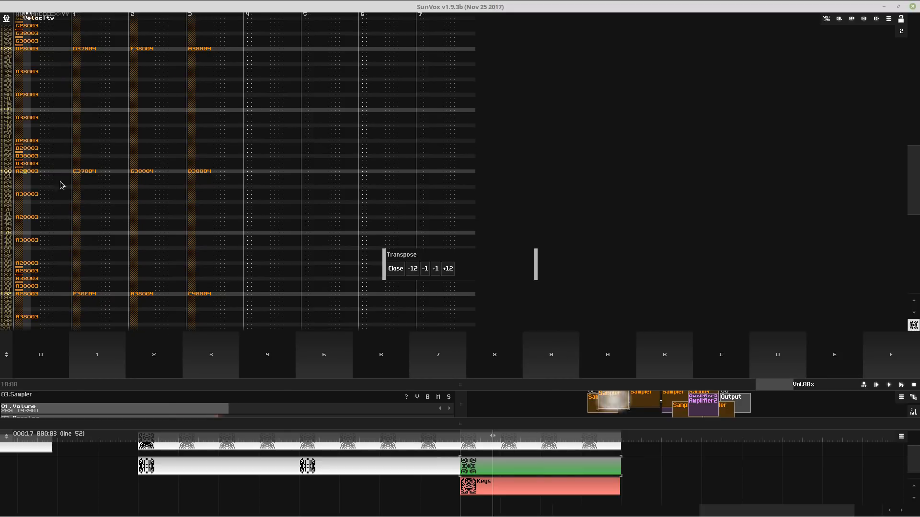
- Transpose the bass notes on lines 192 to 223 down to F, copy them to line 224 onward, and play the pattern
{"action": "left_click_drag", "start_coordinate": [28, 294], "coordinate": [39, 266]}
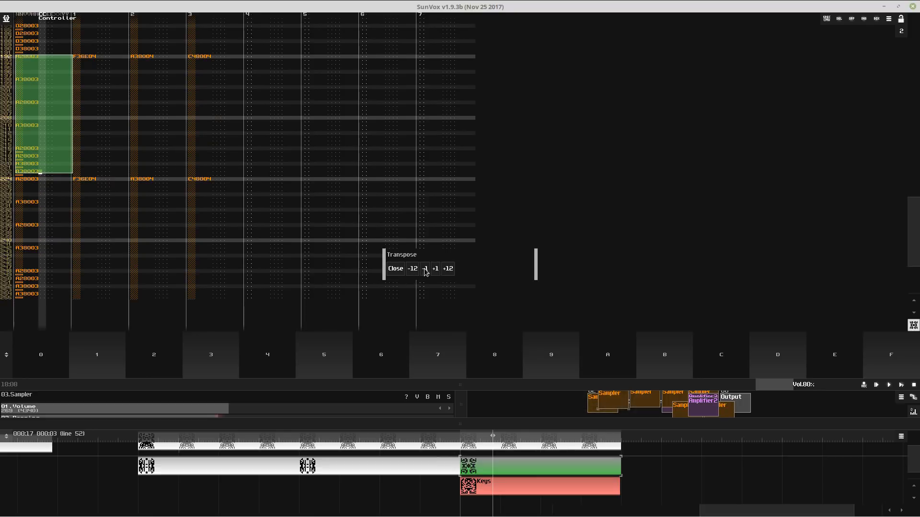
{"action": "left_click", "coordinate": [33, 181]}
{"action": "key", "text": "Return"}
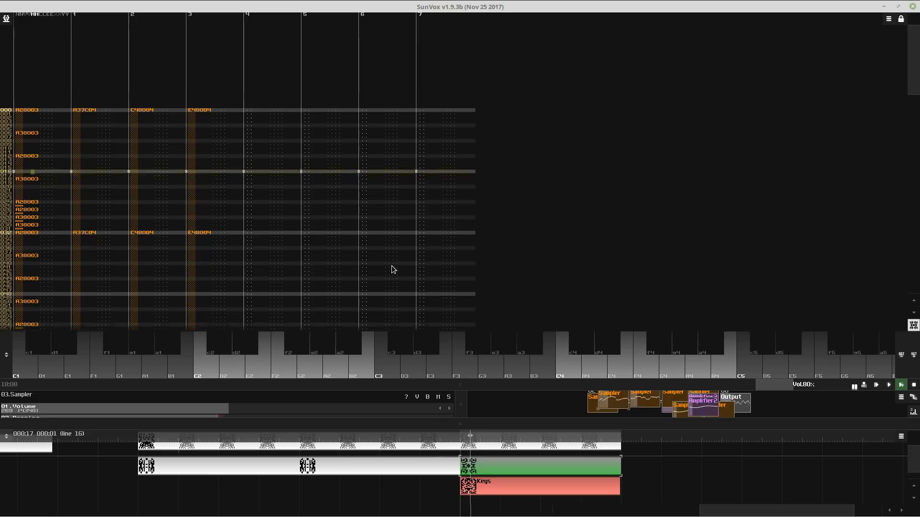
- Set the project tempo to 126 BPM in the project properties
{"action": "left_click_drag", "start_coordinate": [460, 385], "coordinate": [460, 368]}
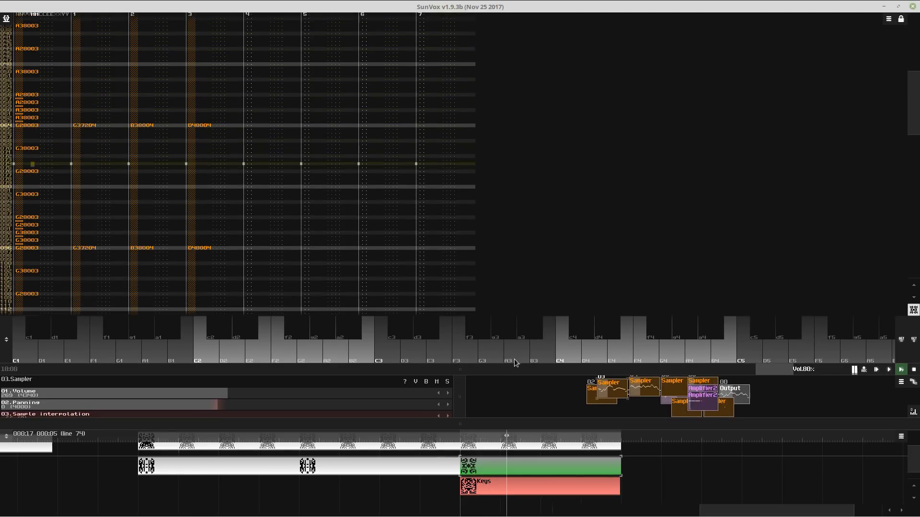
{"action": "left_click_drag", "start_coordinate": [514, 369], "coordinate": [382, 175]}
{"action": "left_click", "coordinate": [6, 18]}
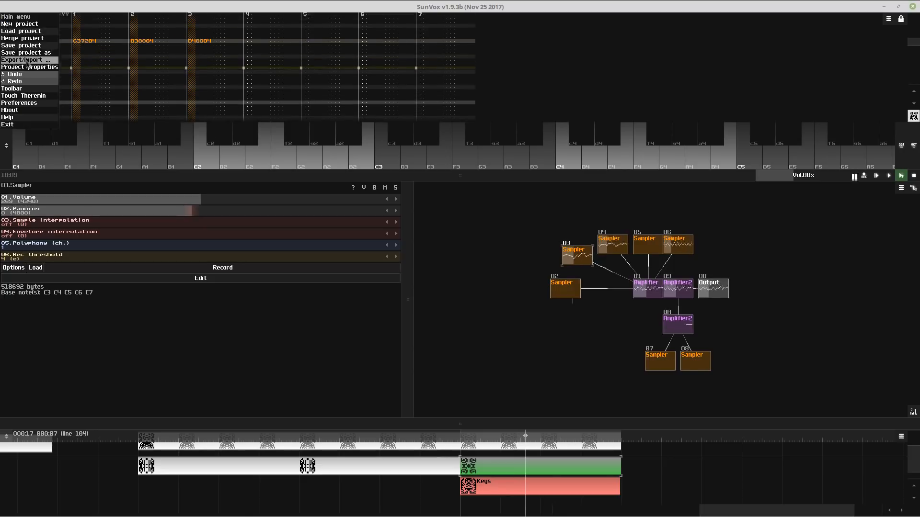
{"action": "left_click", "coordinate": [29, 67]}
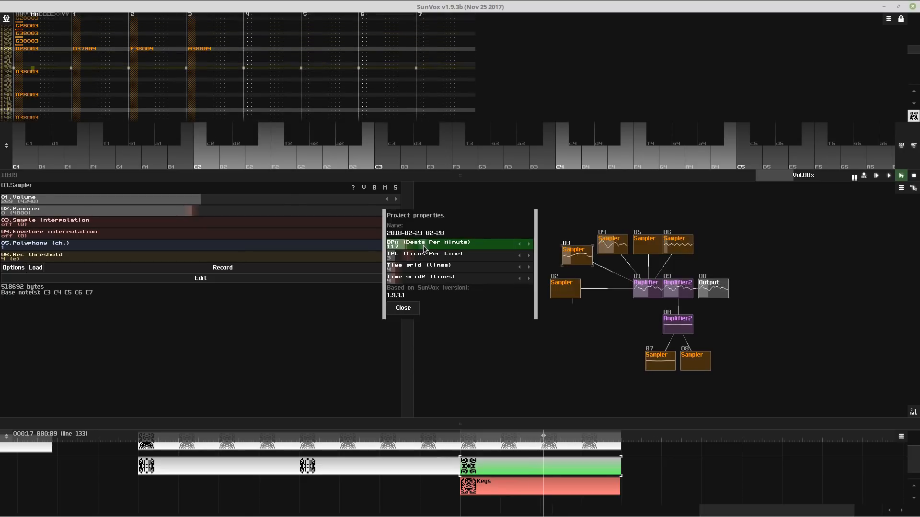
{"action": "left_click_drag", "start_coordinate": [423, 245], "coordinate": [424, 245]}
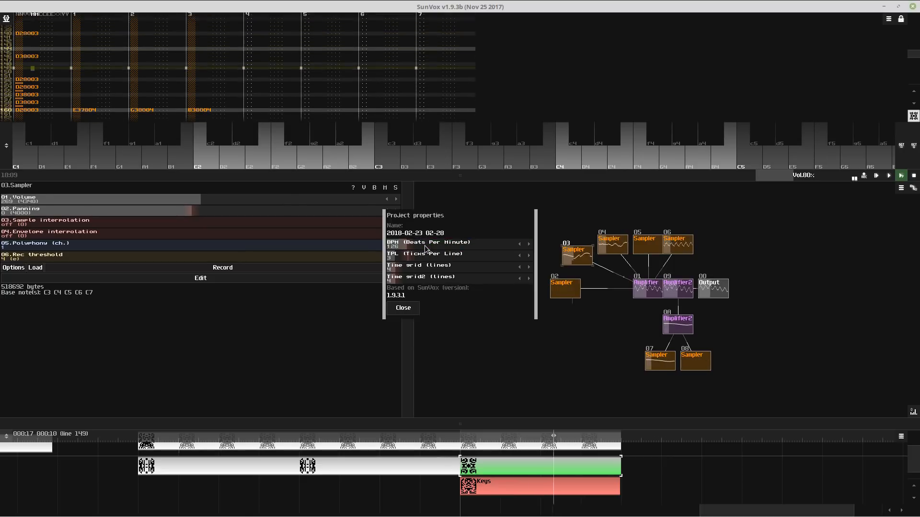
{"action": "left_click", "coordinate": [415, 308]}
- Transpose the track 0 bass notes on lines 160 to 191 up two semitones to E
{"action": "left_click_drag", "start_coordinate": [184, 174], "coordinate": [190, 469]}
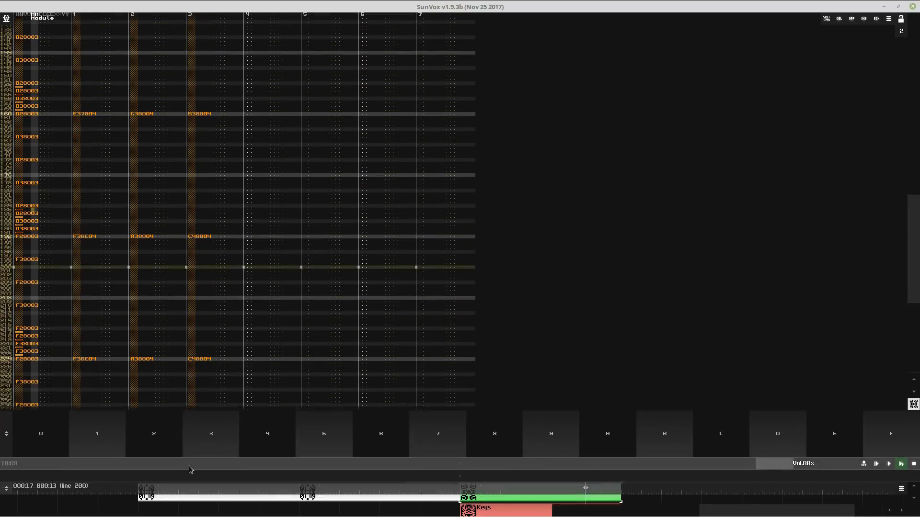
{"action": "left_click_drag", "start_coordinate": [41, 115], "coordinate": [43, 234]}
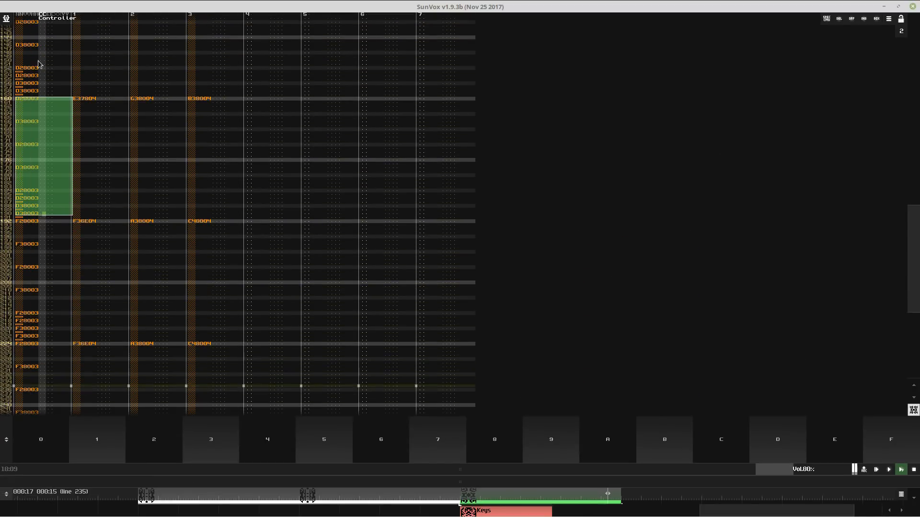
{"action": "right_click", "coordinate": [41, 64]}
{"action": "left_click", "coordinate": [72, 120]}
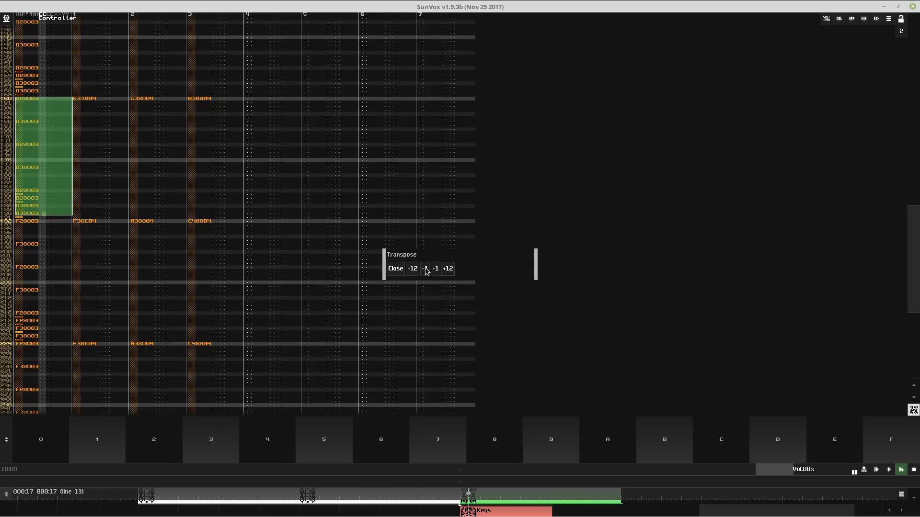
{"action": "left_click", "coordinate": [395, 268]}
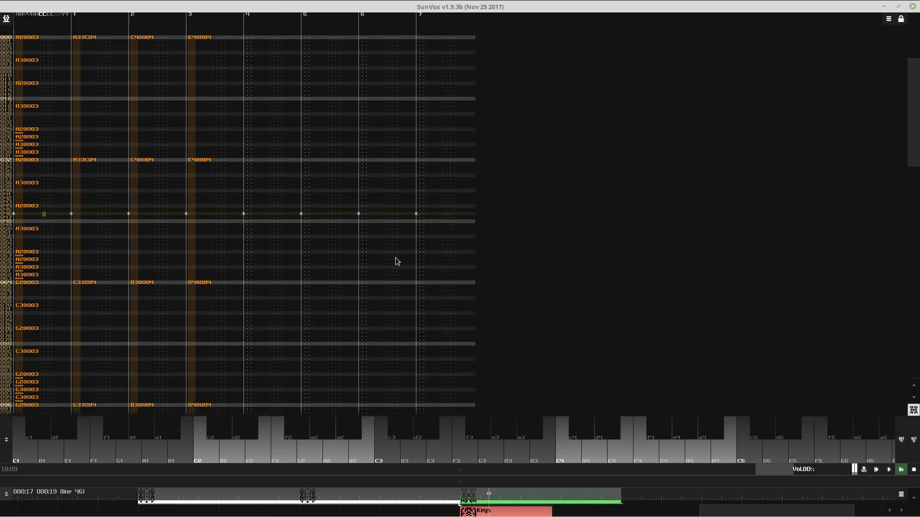
- Duplicate Sampler 05 and connect the copy to Amplifier 01
{"action": "left_click_drag", "start_coordinate": [432, 468], "coordinate": [433, 152]}
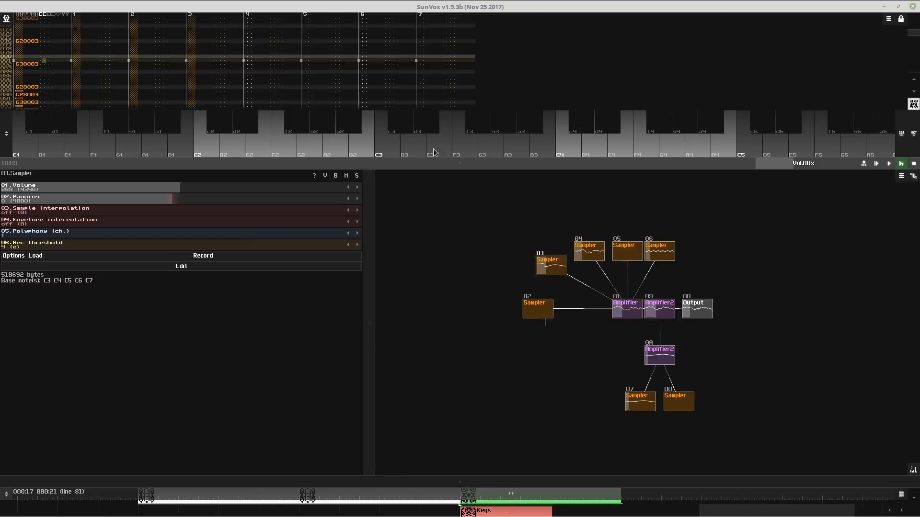
{"action": "left_click", "coordinate": [627, 252]}
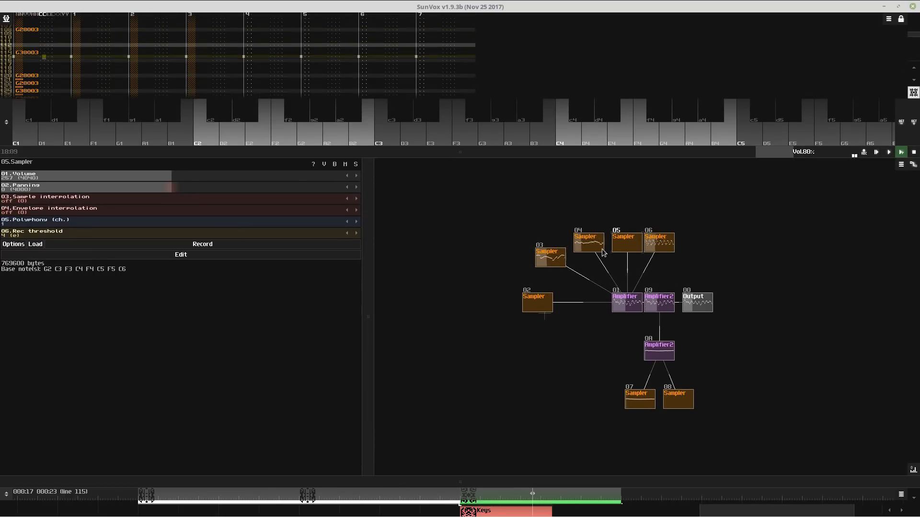
{"action": "scroll", "coordinate": [601, 259], "scroll_direction": "up", "scroll_amount": 2}
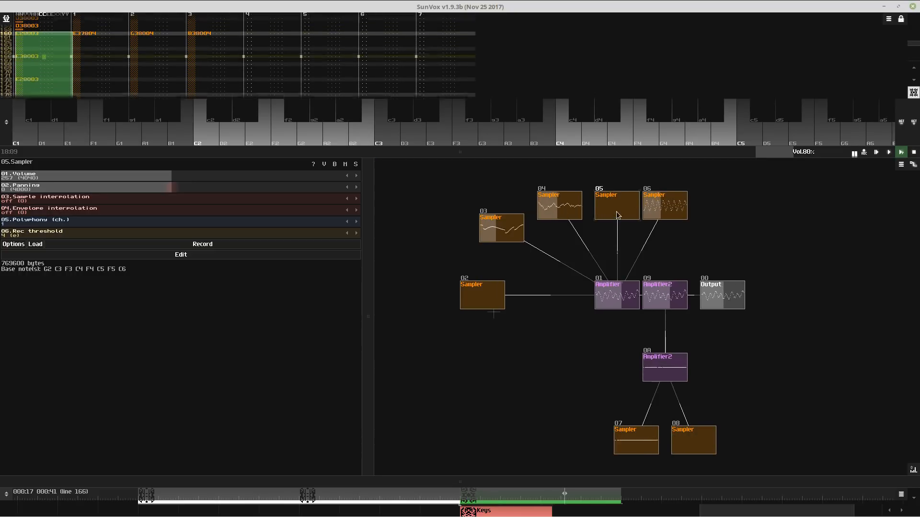
{"action": "left_click", "coordinate": [582, 341]}
{"action": "key", "text": "ctrl+v"}
{"action": "left_click_drag", "start_coordinate": [582, 341], "coordinate": [617, 295]}
- Open the ST-01 folder in the st-xx sample library to find a sample for the duplicated Sampler 0B
{"action": "left_click", "coordinate": [36, 245]}
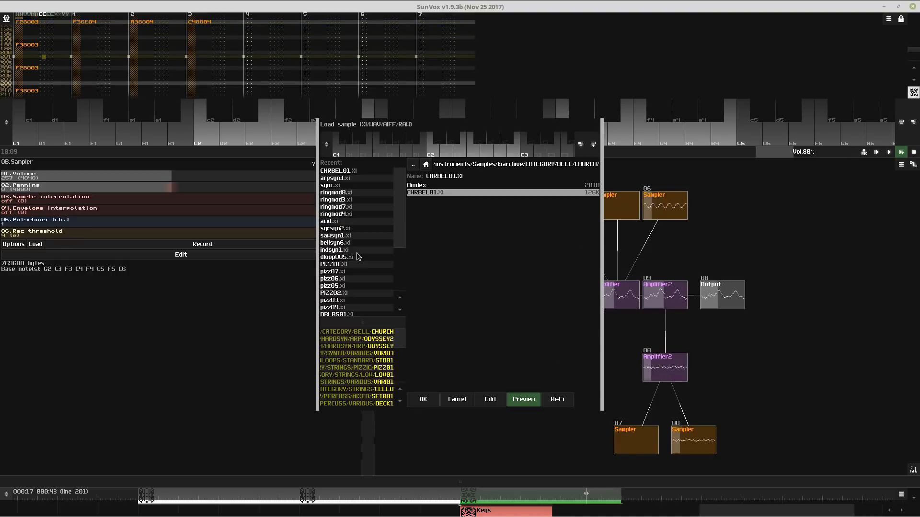
{"action": "left_click", "coordinate": [410, 167]}
{"action": "left_click", "coordinate": [410, 167]}
{"action": "left_click", "coordinate": [410, 167]}
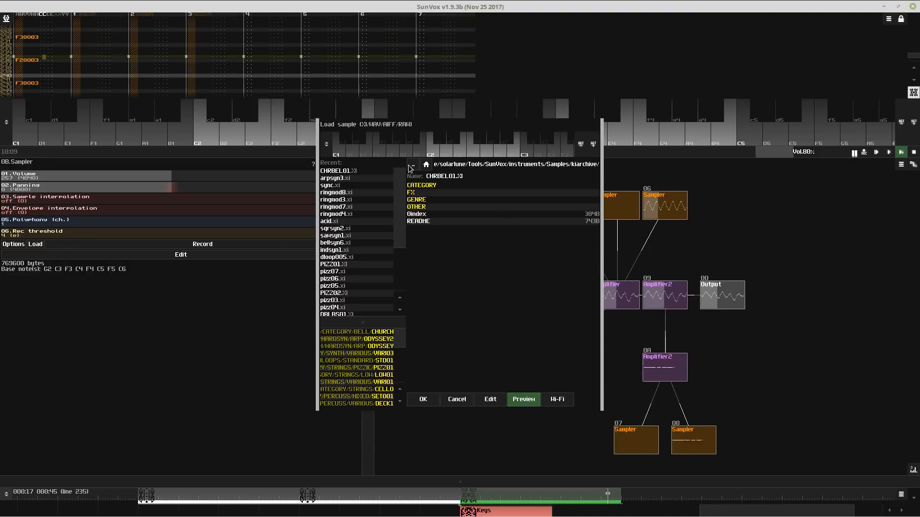
{"action": "left_click", "coordinate": [410, 167]}
{"action": "left_click", "coordinate": [415, 271]}
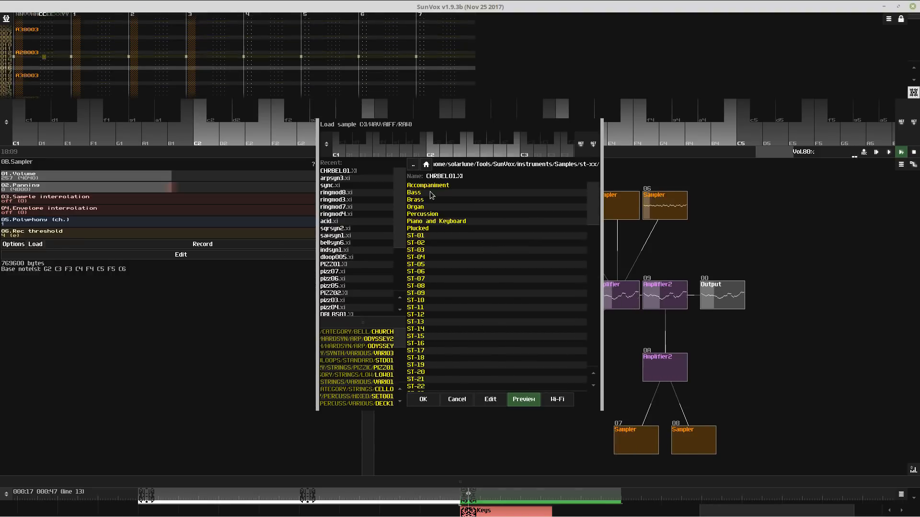
{"action": "left_click", "coordinate": [424, 237]}
- Preview the Asia.wav and Blast.wav samples in the ST-01 folder
{"action": "left_click", "coordinate": [443, 227]}
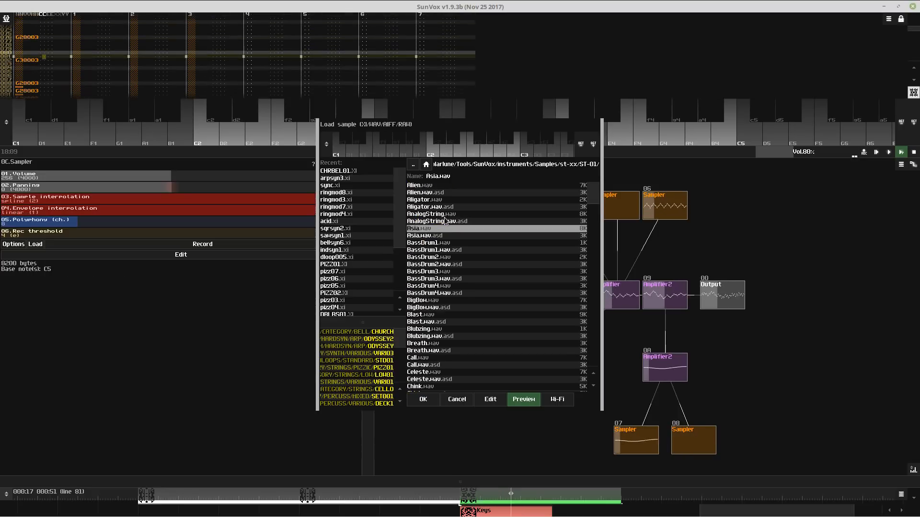
{"action": "left_click", "coordinate": [457, 243]}
{"action": "scroll", "coordinate": [455, 249], "scroll_direction": "down", "scroll_amount": 5}
{"action": "left_click", "coordinate": [443, 278]}
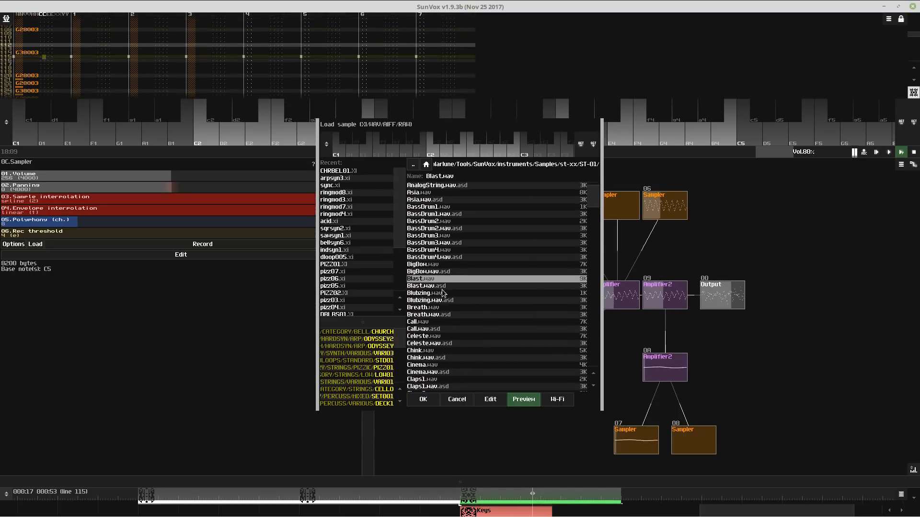
- Return to the ODYSSEY folder through the recent files and audition ringmod3.xi, ringmod4.xi and ringmod6.xi
{"action": "left_click", "coordinate": [360, 209]}
{"action": "left_click", "coordinate": [446, 302]}
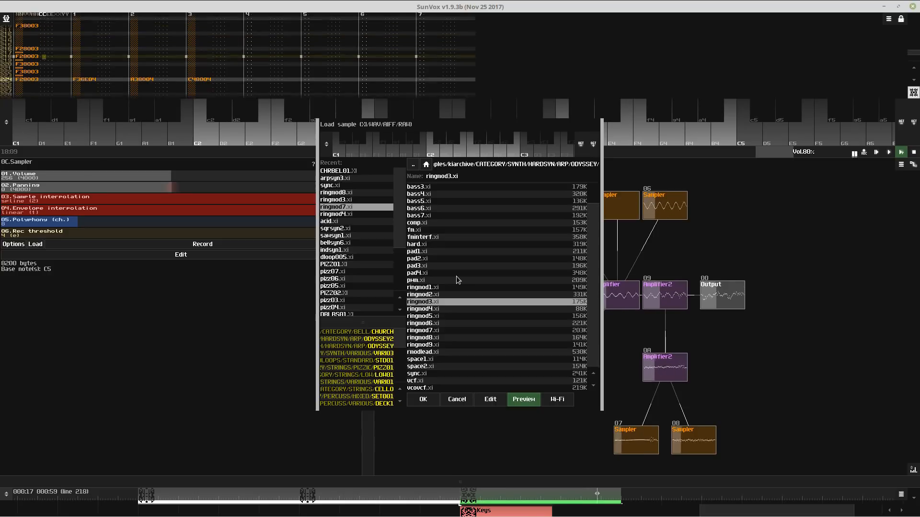
{"action": "left_click", "coordinate": [435, 310]}
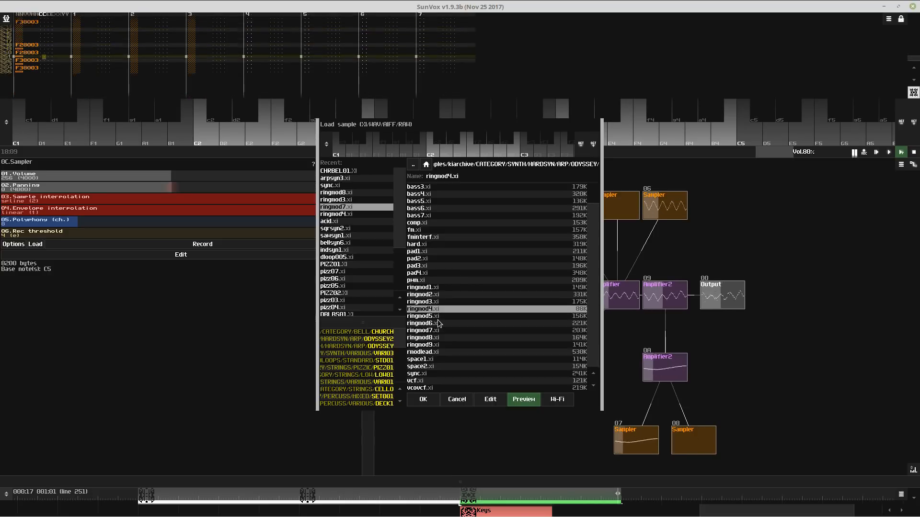
{"action": "double_click", "coordinate": [437, 323]}
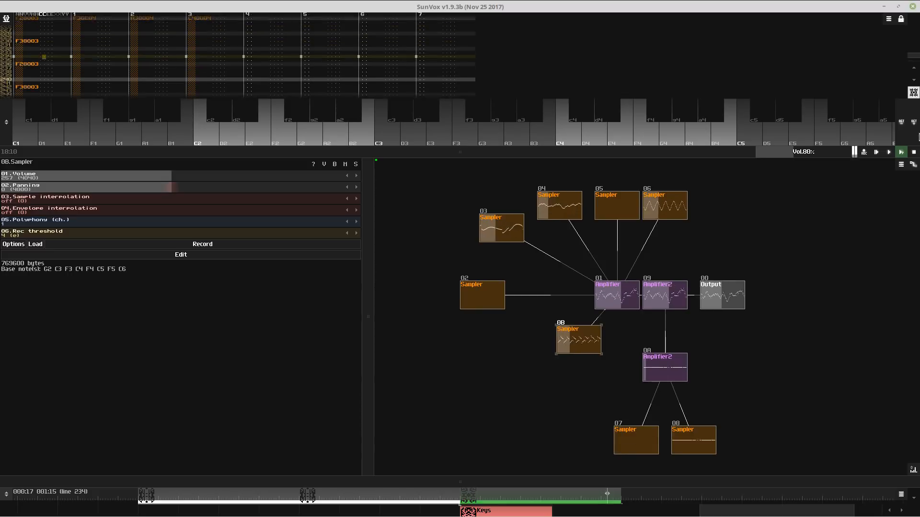
- Shift the on-screen keyboard up four octaves to start at C5 and view the volume envelope of Sampler 0B
{"action": "left_click", "coordinate": [919, 137]}
{"action": "left_click", "coordinate": [918, 137]}
{"action": "left_click", "coordinate": [918, 137]}
{"action": "left_click", "coordinate": [917, 137]}
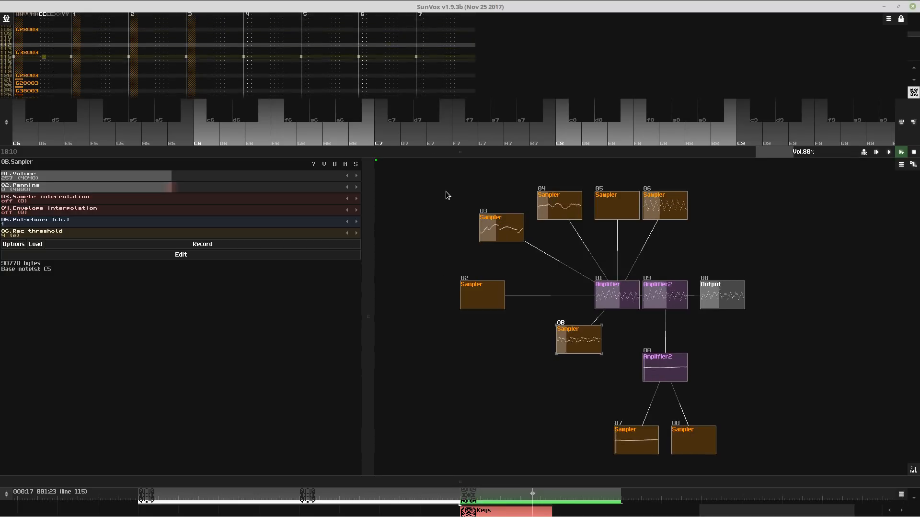
{"action": "left_click", "coordinate": [104, 256]}
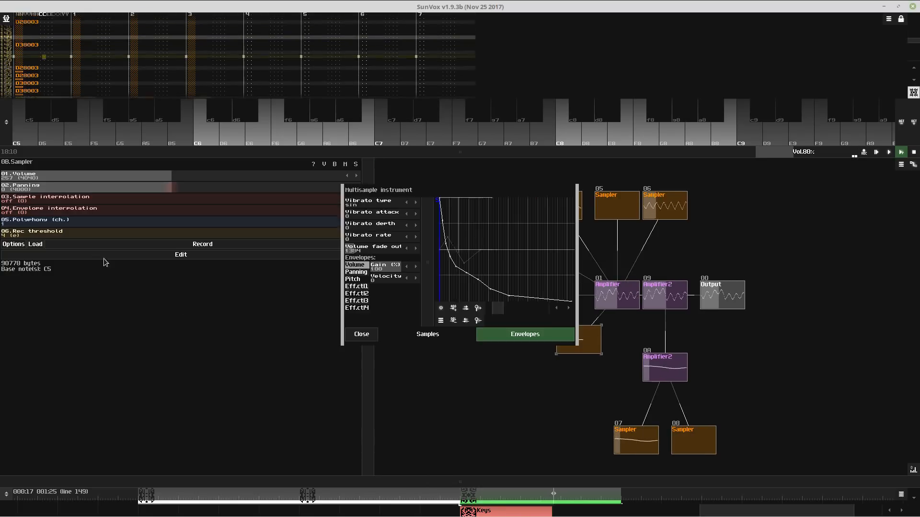
{"action": "left_click", "coordinate": [362, 334]}
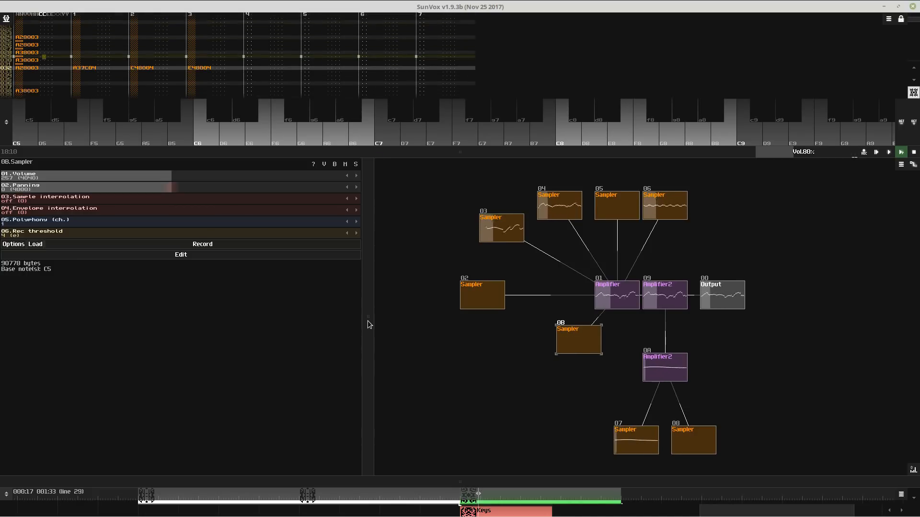
- Enlarge the timeline and delete the four cloned drum patterns above the last section
{"action": "left_click_drag", "start_coordinate": [514, 473], "coordinate": [512, 412]}
{"action": "left_click_drag", "start_coordinate": [511, 485], "coordinate": [515, 341]}
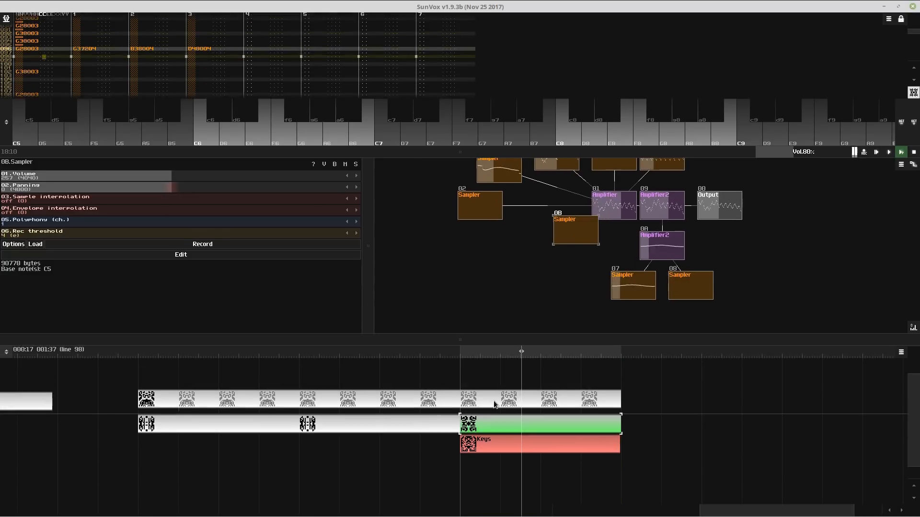
{"action": "left_click", "coordinate": [494, 401]}
{"action": "key", "text": "Delete"}
{"action": "key", "text": "Delete"}
{"action": "key", "text": "Delete"}
{"action": "key", "text": "Delete"}
- Copy the first drum pattern and paste it at the start of the last section, above the chord pattern
{"action": "left_click", "coordinate": [171, 399]}
{"action": "key", "text": "ctrl+c"}
{"action": "key", "text": "ctrl+v"}
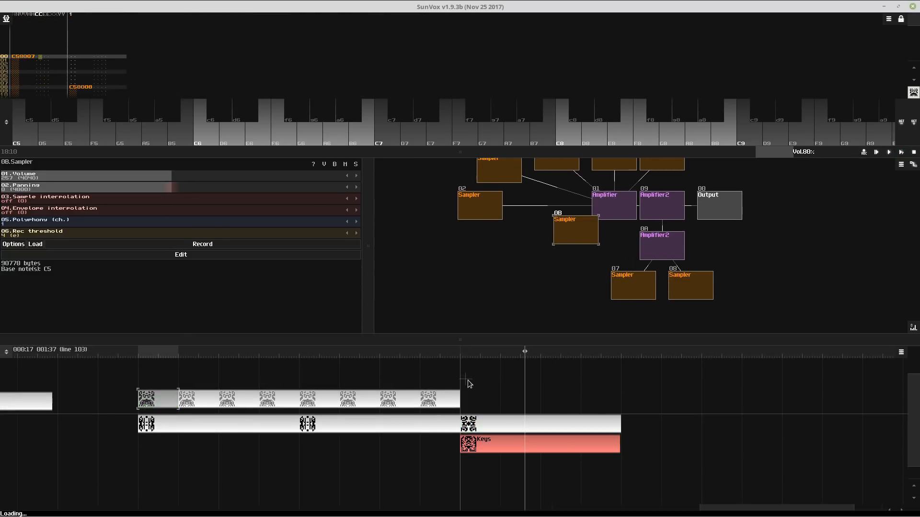
{"action": "left_click_drag", "start_coordinate": [465, 379], "coordinate": [489, 408]}
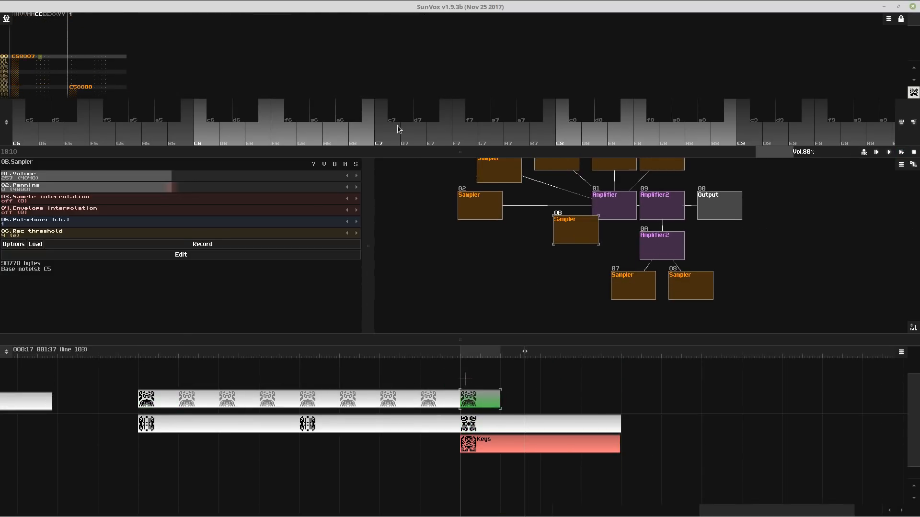
- Enlarge the pattern editor and delete the Sampler 07 kick notes on lines 14 to 32 of track 0
{"action": "left_click_drag", "start_coordinate": [411, 151], "coordinate": [441, 458]}
{"action": "left_click", "coordinate": [38, 221]}
{"action": "left_click", "coordinate": [82, 215]}
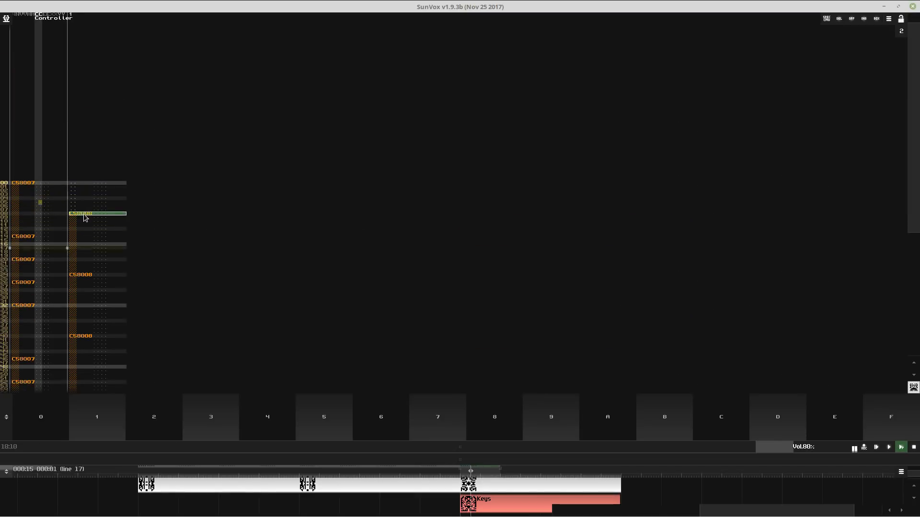
{"action": "left_click", "coordinate": [38, 210]}
{"action": "left_click_drag", "start_coordinate": [34, 229], "coordinate": [32, 285]}
{"action": "key", "text": "Delete"}
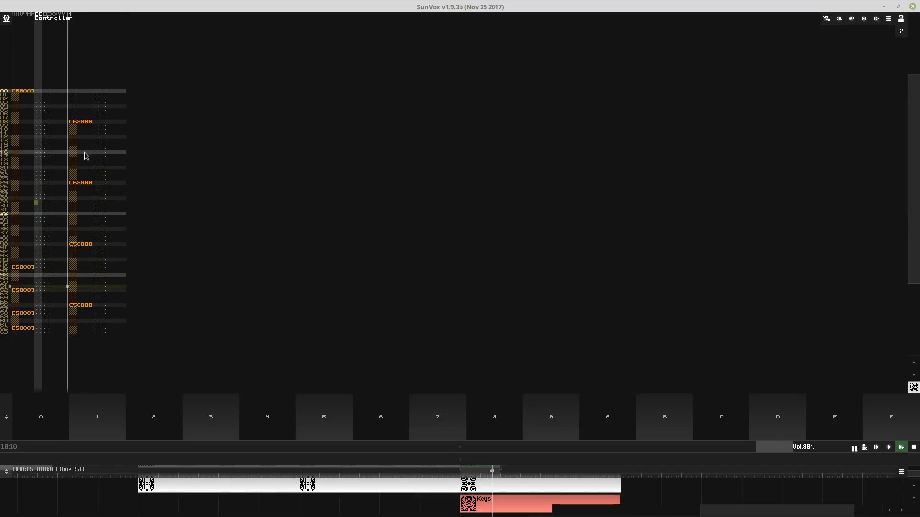
- Move the Sampler 08 note in track 1 from line 8 to line 6
{"action": "left_click", "coordinate": [93, 122]}
{"action": "key", "text": "Delete"}
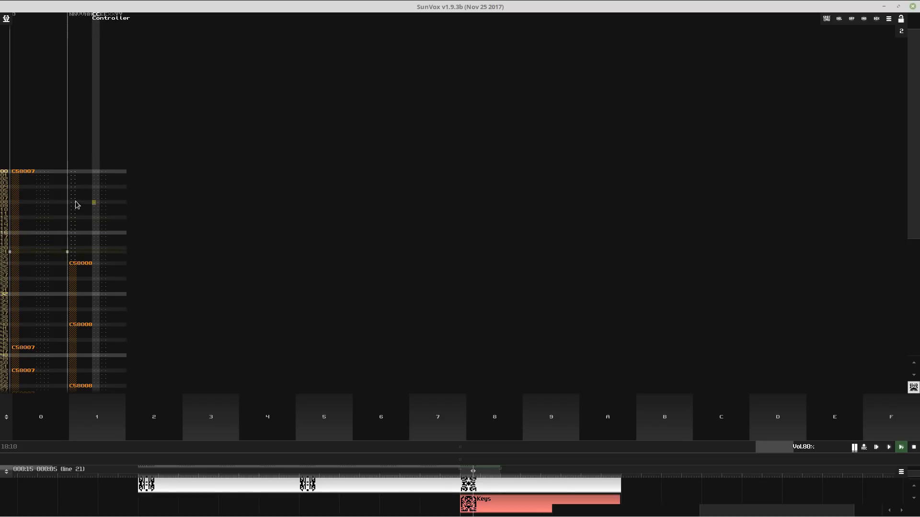
{"action": "key", "text": "ctrl+z"}
- Copy the track 0 kick on line 0 to lines 4, 8 and 12, and repeat lines 0 to 15 of both tracks through the pattern
{"action": "left_click", "coordinate": [27, 223]}
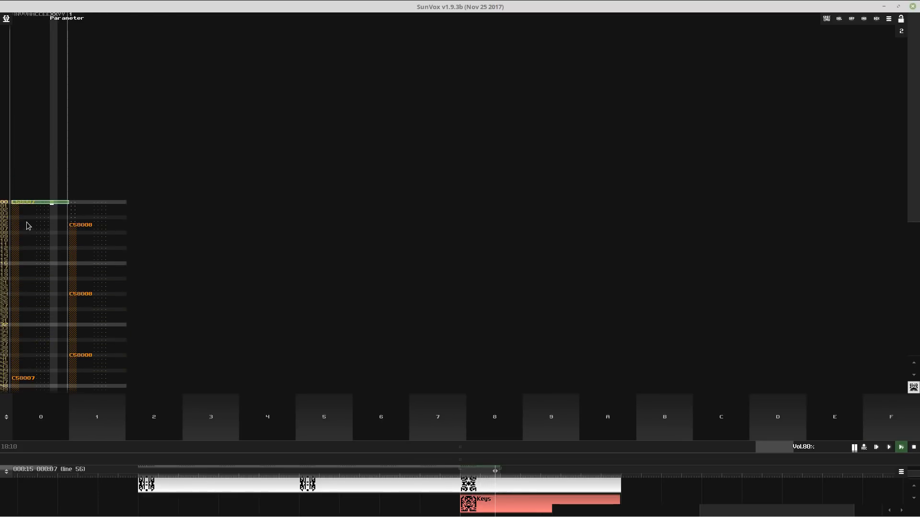
{"action": "key", "text": "ctrl+z"}
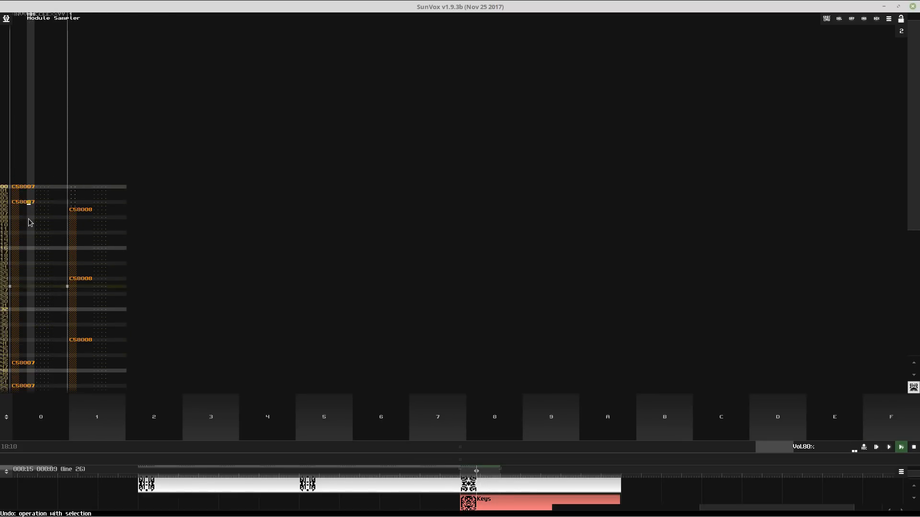
{"action": "key", "text": "q"}
{"action": "key", "text": "q"}
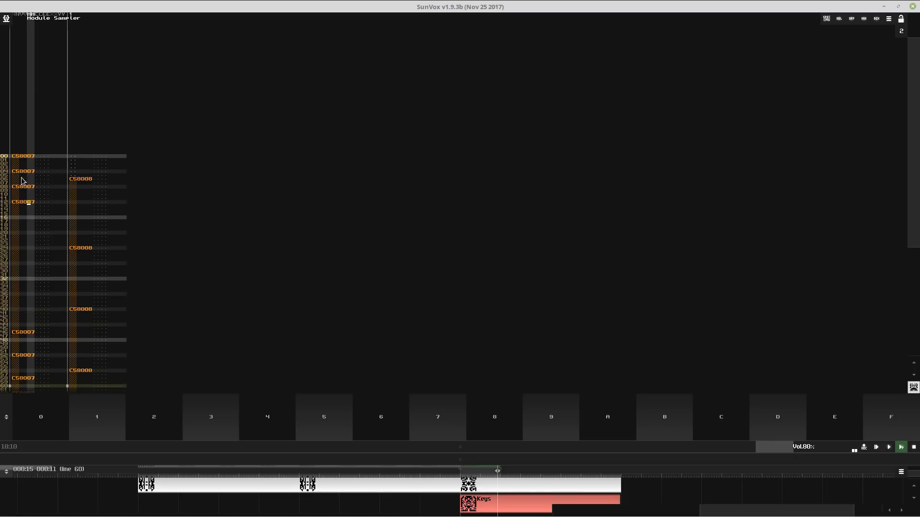
{"action": "left_click_drag", "start_coordinate": [14, 156], "coordinate": [94, 215]}
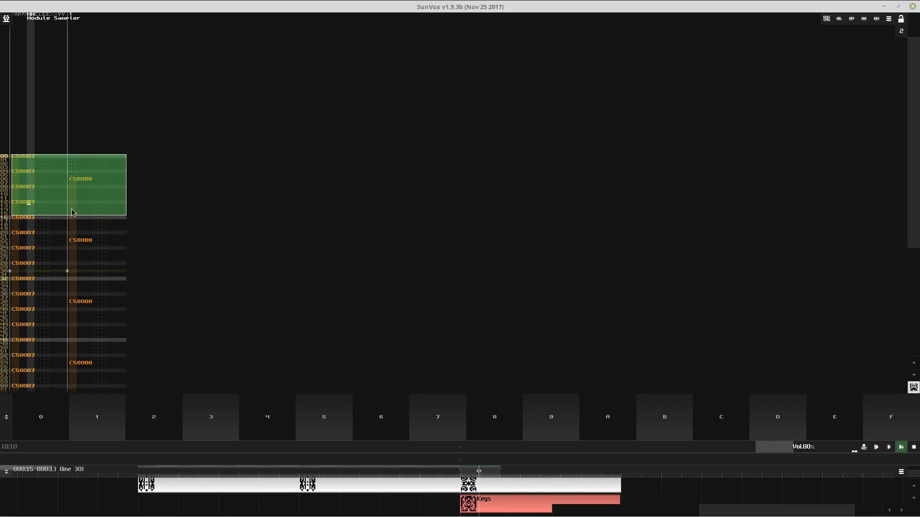
- Move the track 1 note on line 6 to line 8 and delete the track 0 kick on line 8
{"action": "left_click", "coordinate": [82, 179]}
{"action": "key", "text": "Delete"}
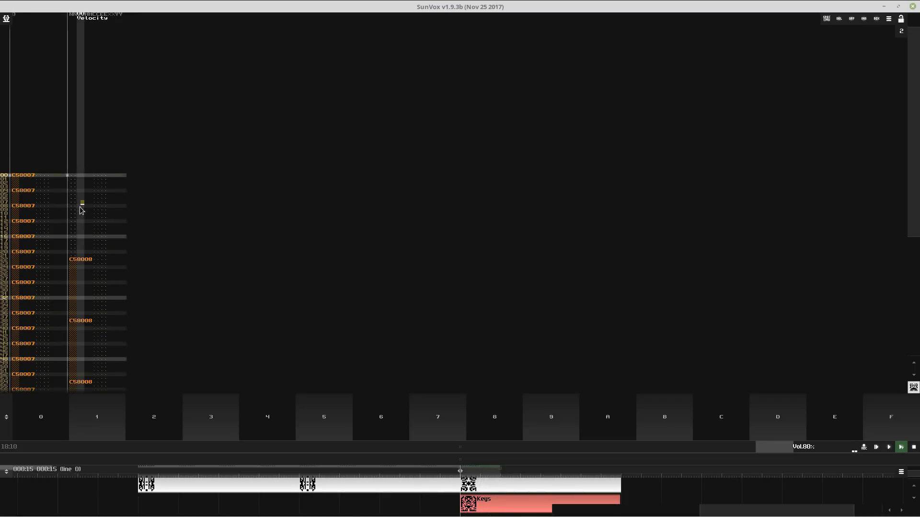
{"action": "key", "text": "ctrl+z"}
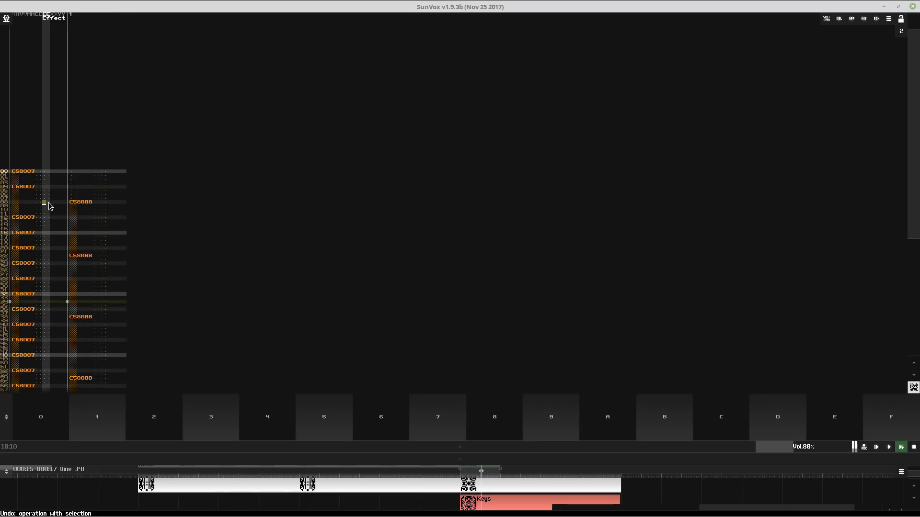
{"action": "left_click", "coordinate": [48, 203]}
{"action": "key", "text": "space"}
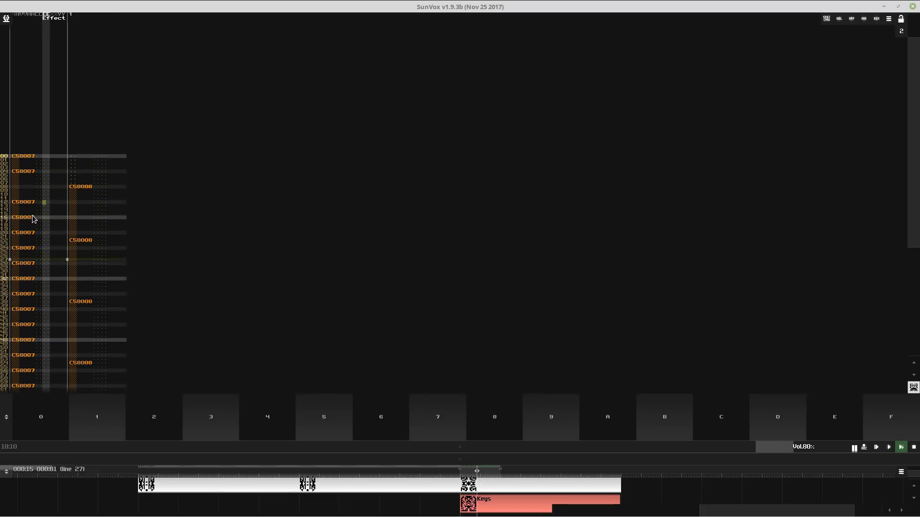
- Delete the track 0 kicks on lines 16 and 24, and move the kick on line 4 to line 6
{"action": "left_click", "coordinate": [34, 218]}
{"action": "left_click", "coordinate": [40, 221]}
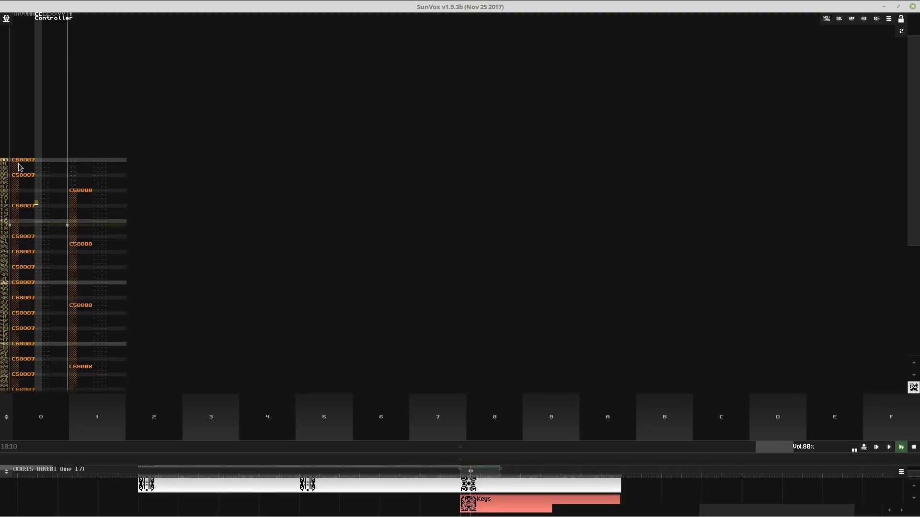
{"action": "key", "text": "space"}
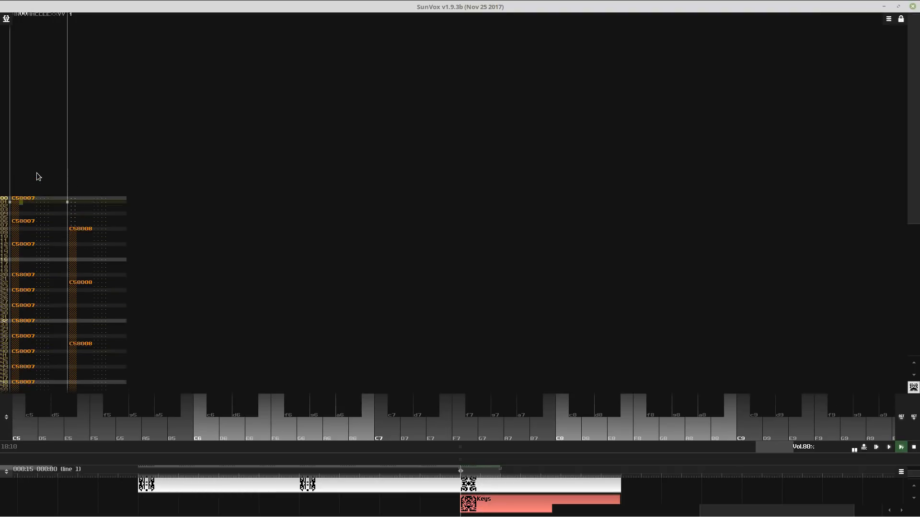
{"action": "key", "text": "space"}
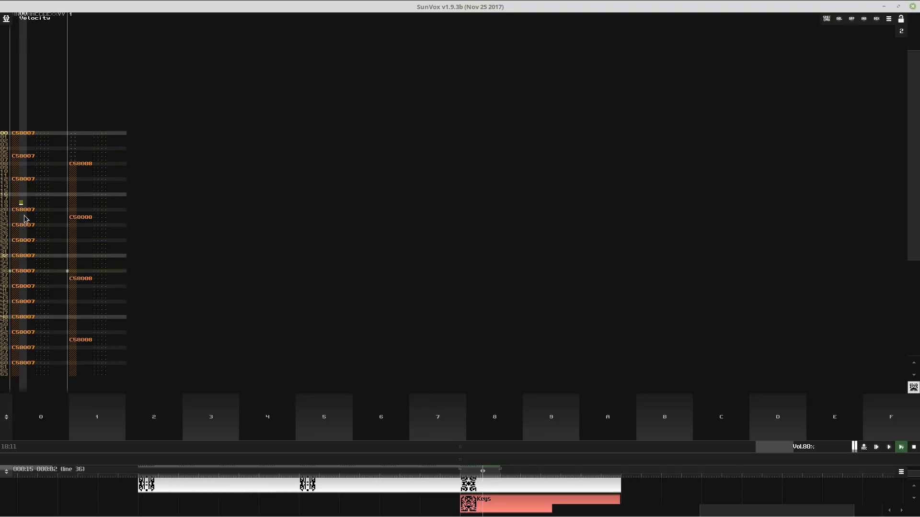
{"action": "left_click", "coordinate": [29, 203]}
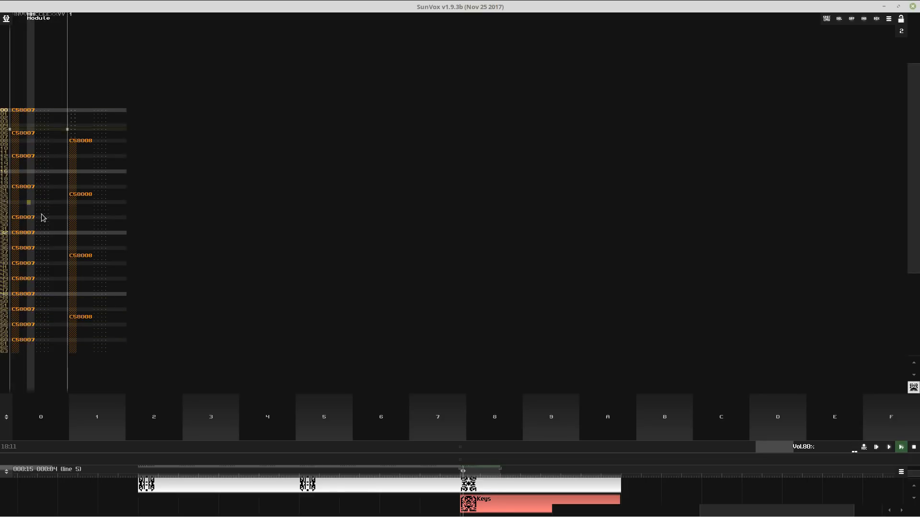
- Move the track 1 note on line 22 to line 24, and try the pattern without the track 0 kick on line 20
{"action": "left_click", "coordinate": [81, 195]}
{"action": "left_click", "coordinate": [78, 210]}
{"action": "key", "text": "ctrl+v"}
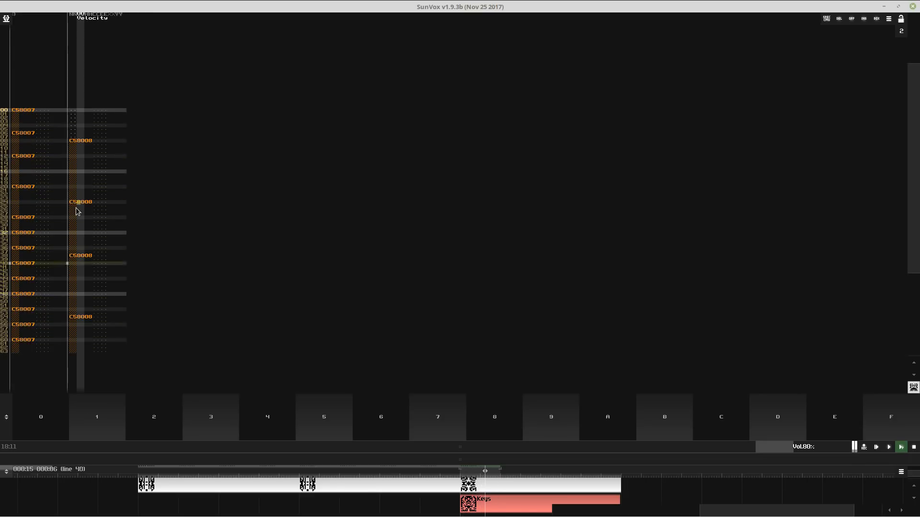
{"action": "left_click", "coordinate": [43, 217]}
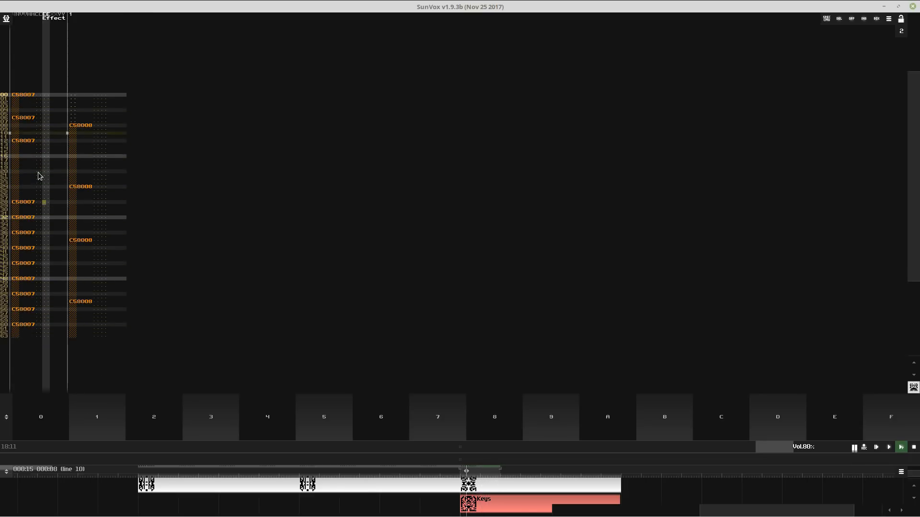
{"action": "key", "text": "ctrl+z"}
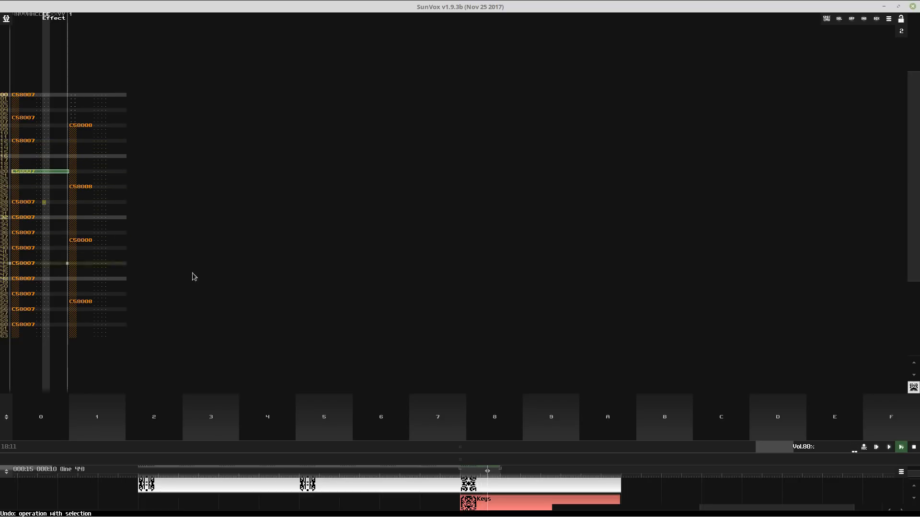
- Copy lines 0 to 31 of tracks 0 and 1 over line 32 onward, and start playing the song
{"action": "left_click_drag", "start_coordinate": [21, 96], "coordinate": [44, 215]}
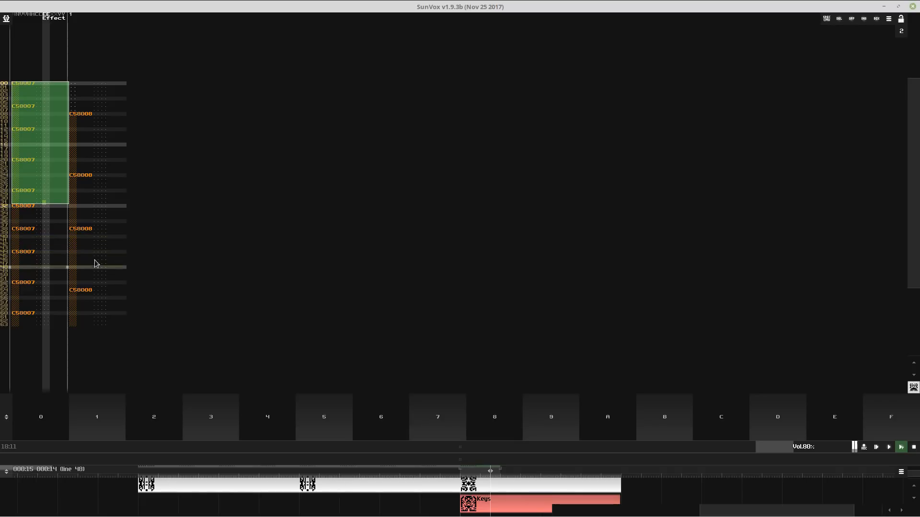
{"action": "left_click_drag", "start_coordinate": [81, 95], "coordinate": [94, 203]}
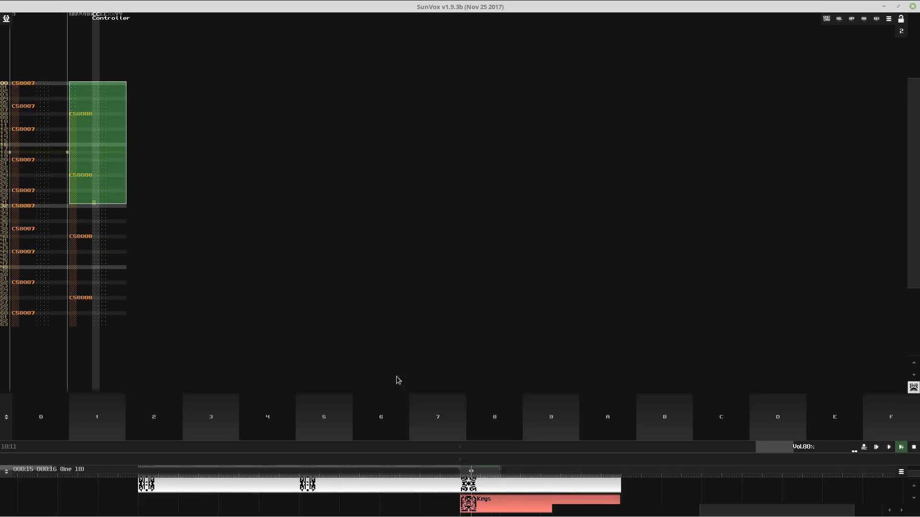
{"action": "left_click", "coordinate": [889, 446]}
- Shrink the pattern editor to reveal the module view, and select the Amplifier 01 module
{"action": "left_click_drag", "start_coordinate": [884, 459], "coordinate": [786, 451]}
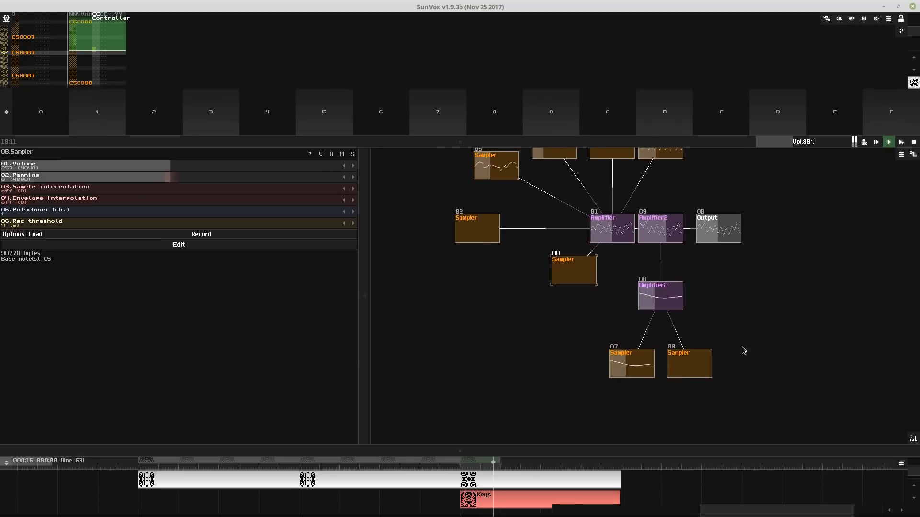
{"action": "left_click_drag", "start_coordinate": [627, 268], "coordinate": [627, 286]}
{"action": "left_click", "coordinate": [592, 248]}
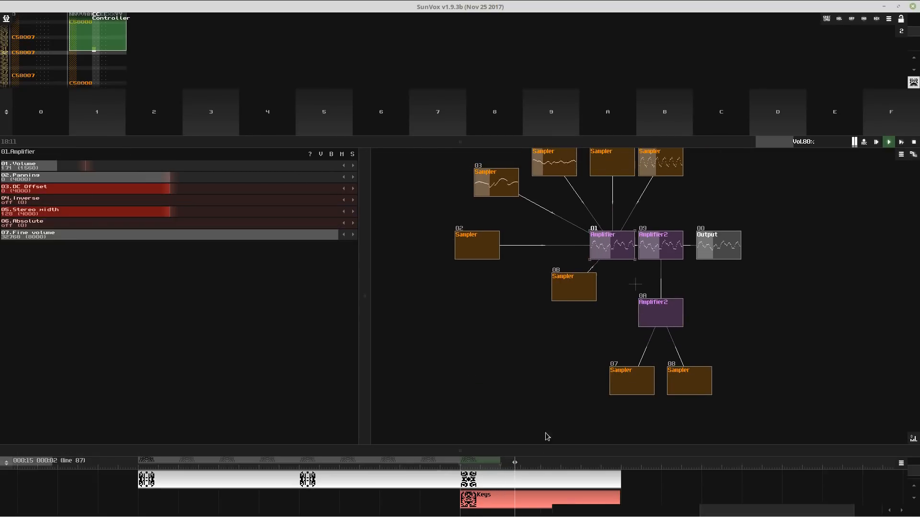
- Enlarge the timeline and select the chord pattern directly above the Keys pattern
{"action": "scroll", "coordinate": [546, 435], "scroll_direction": "down", "scroll_amount": 4}
{"action": "scroll", "coordinate": [507, 411], "scroll_direction": "up", "scroll_amount": 1}
{"action": "left_click_drag", "start_coordinate": [513, 452], "coordinate": [513, 382]}
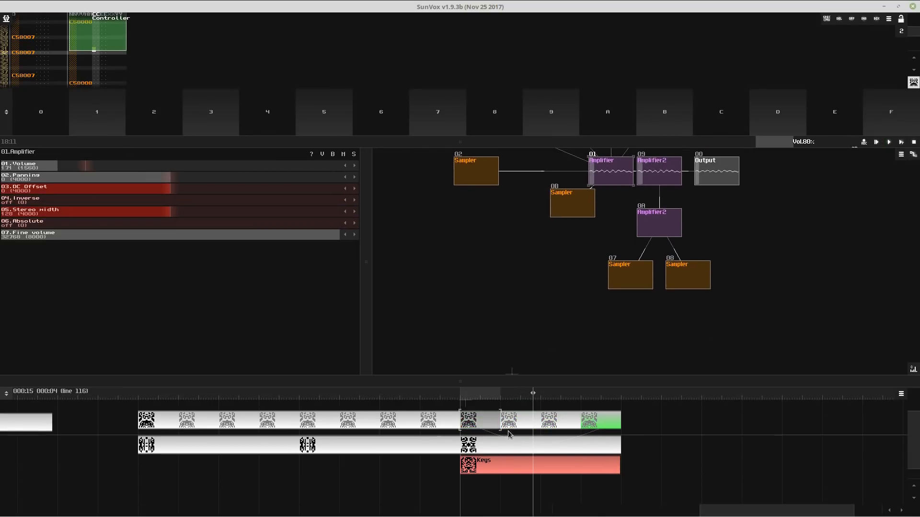
{"action": "left_click", "coordinate": [540, 445]}
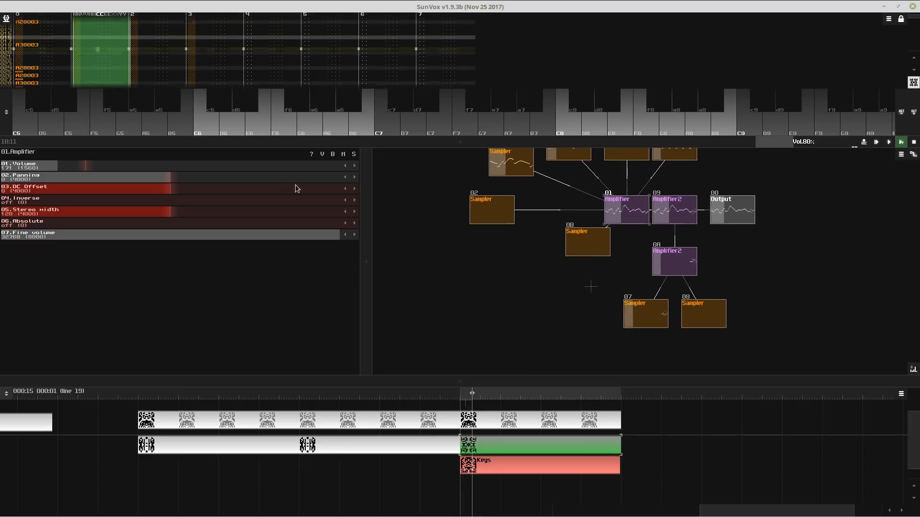
- Adjust the amplifier volume, select Amplifier2 module 09, and make the pattern editor slightly taller
{"action": "left_click_drag", "start_coordinate": [254, 168], "coordinate": [204, 166]}
{"action": "left_click", "coordinate": [673, 211]}
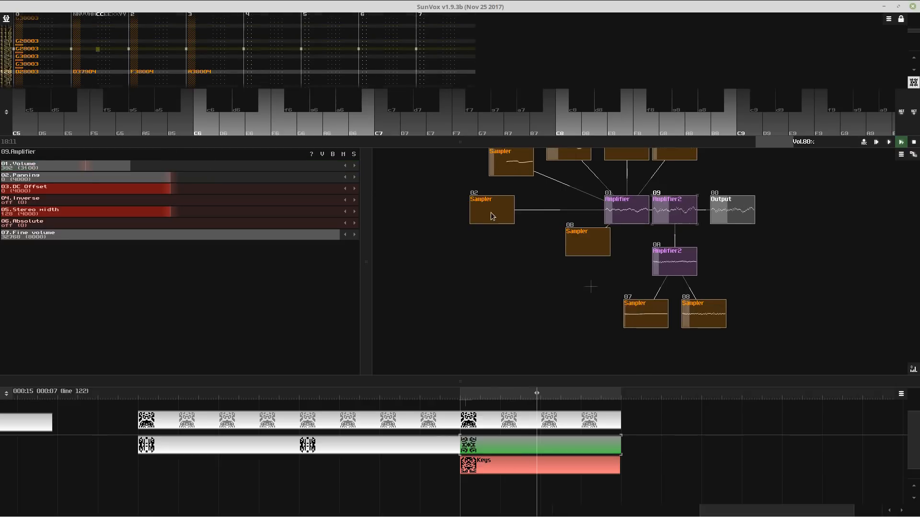
{"action": "left_click_drag", "start_coordinate": [446, 205], "coordinate": [439, 286]}
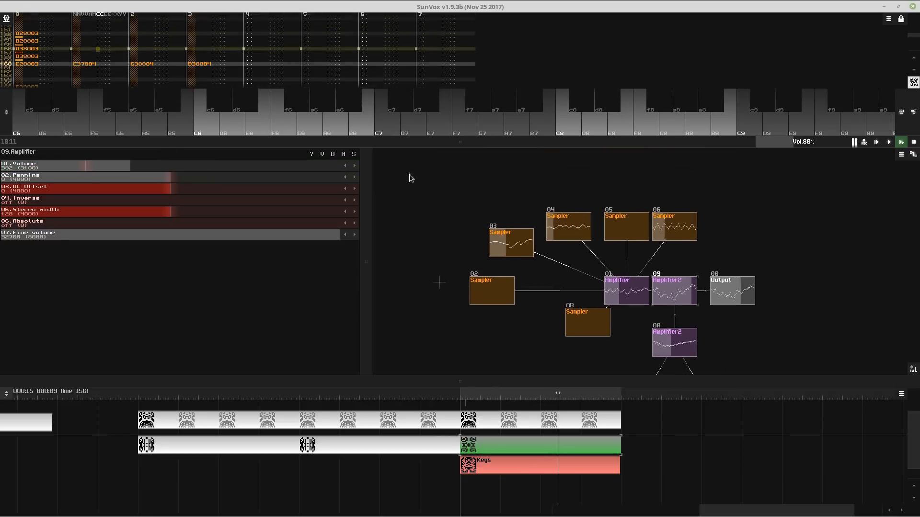
{"action": "mouse_move", "coordinate": [427, 191]}
{"action": "left_mouse_down"}
{"action": "mouse_move", "coordinate": [427, 303]}
{"action": "mouse_move", "coordinate": [431, 174]}
{"action": "left_mouse_up"}
- Set the project tempo to 140 BPM in the project properties
{"action": "left_click", "coordinate": [6, 18]}
{"action": "left_click", "coordinate": [21, 82]}
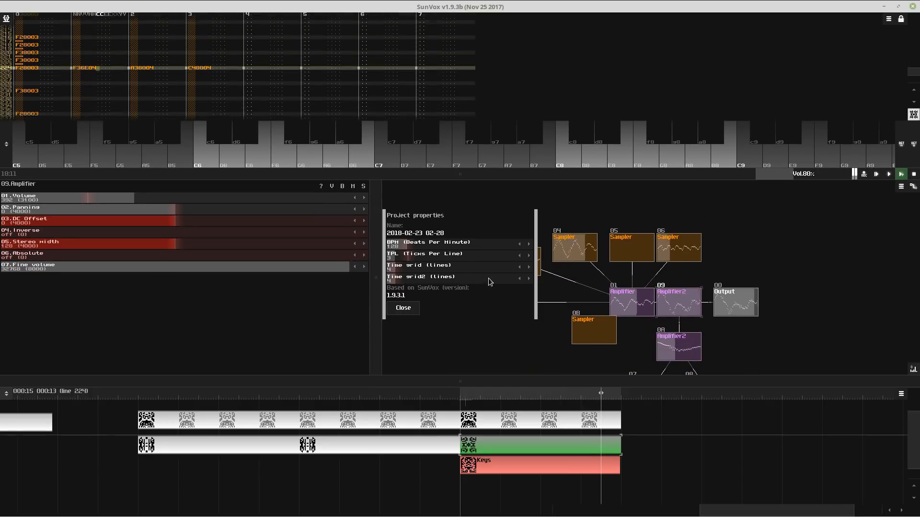
{"action": "left_click_drag", "start_coordinate": [449, 246], "coordinate": [451, 245]}
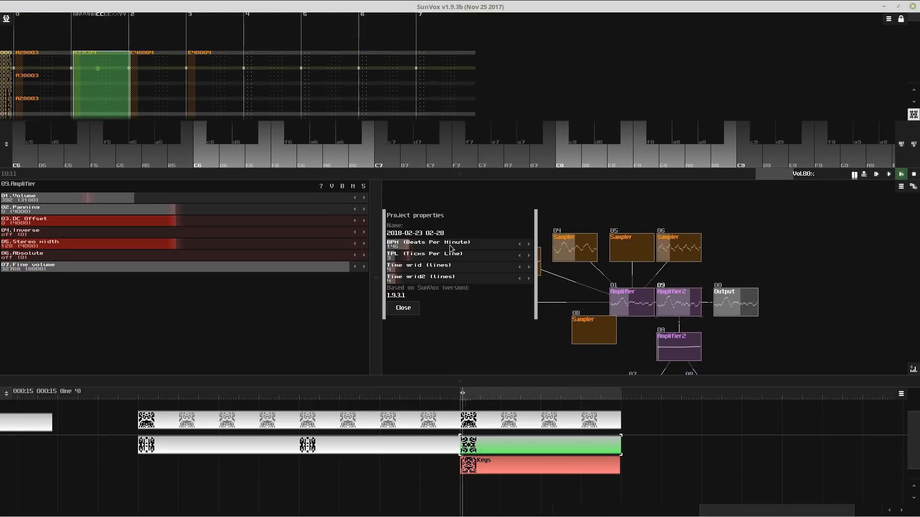
{"action": "left_click", "coordinate": [427, 245]}
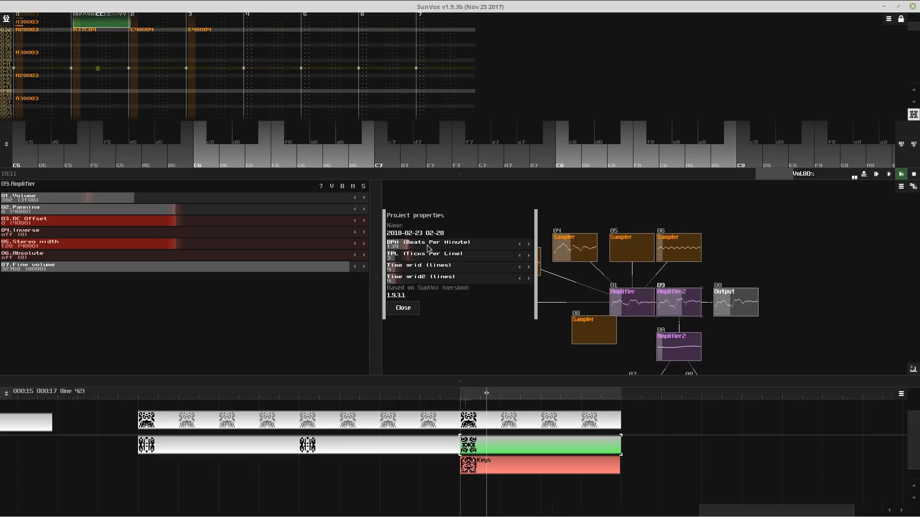
{"action": "left_click", "coordinate": [404, 306]}
{"action": "key", "text": "Escape"}
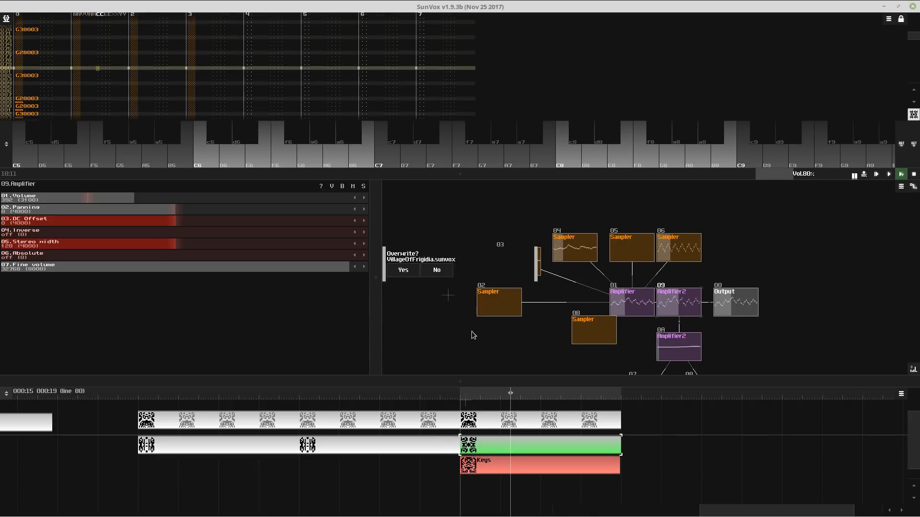
{"action": "key", "text": "Escape"}
- Move Sampler 0B further from the Amplifier, set its polyphony to 32 channels, and restart playback
{"action": "left_click_drag", "start_coordinate": [588, 323], "coordinate": [568, 343]}
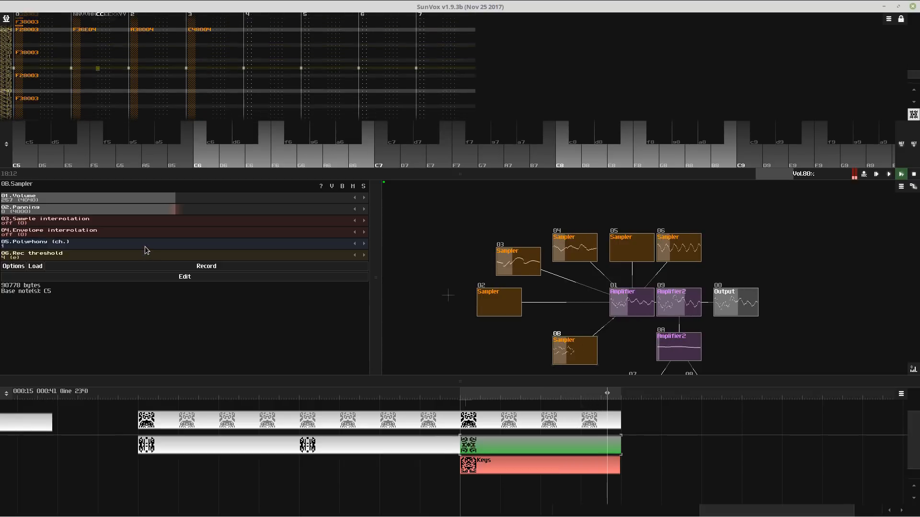
{"action": "left_click_drag", "start_coordinate": [146, 244], "coordinate": [647, 277]}
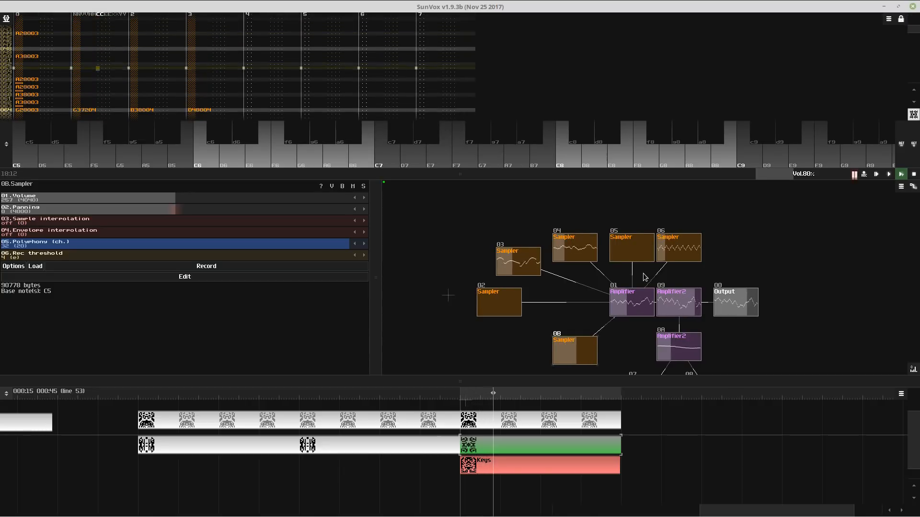
{"action": "key", "text": "space"}
{"action": "key", "text": "space"}
{"action": "key", "text": "space"}
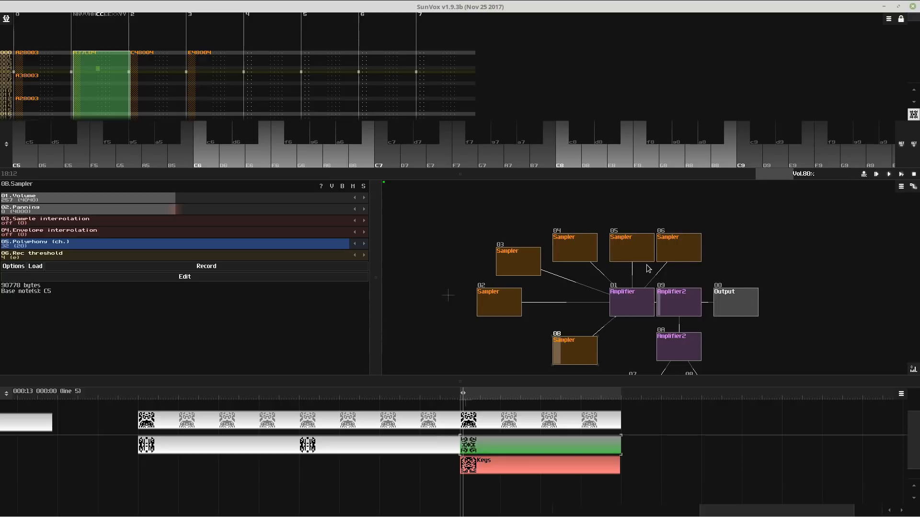
{"action": "key", "text": "space"}
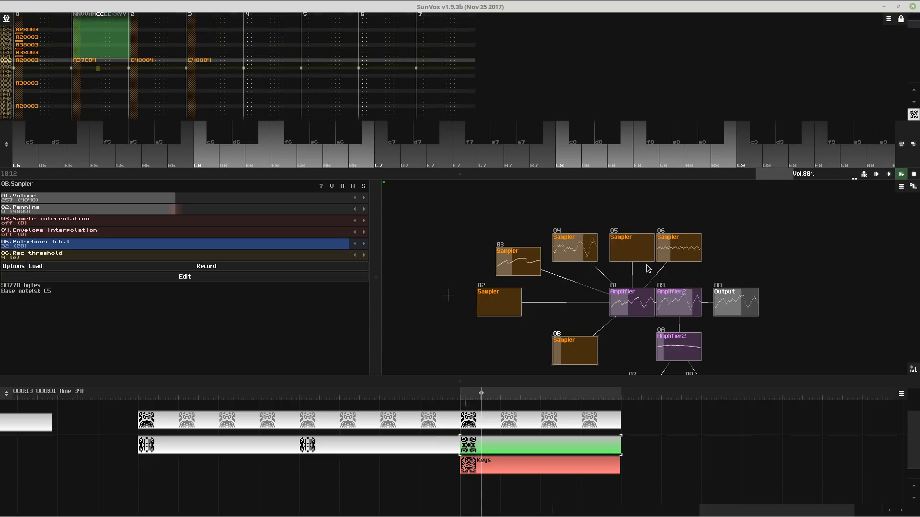
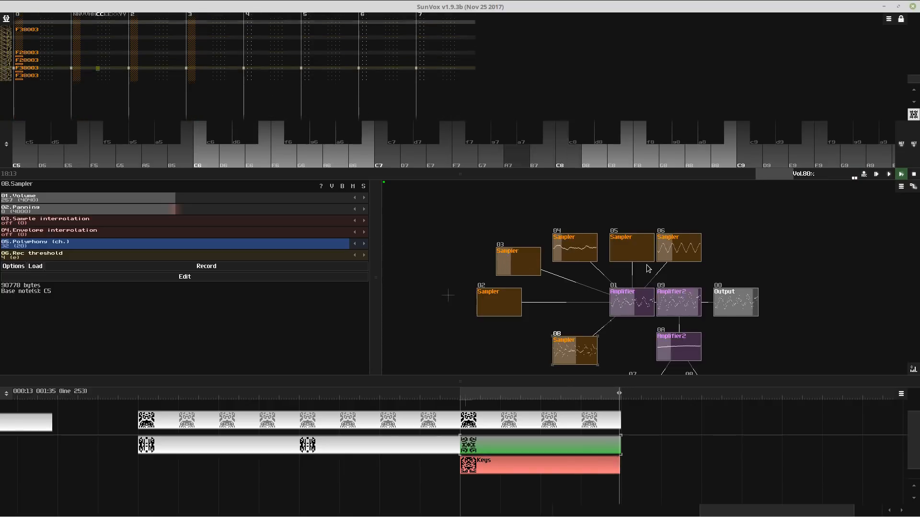
- Set the project tempo to 155 BPM in the project properties
{"action": "left_click", "coordinate": [6, 19]}
{"action": "left_click", "coordinate": [22, 68]}
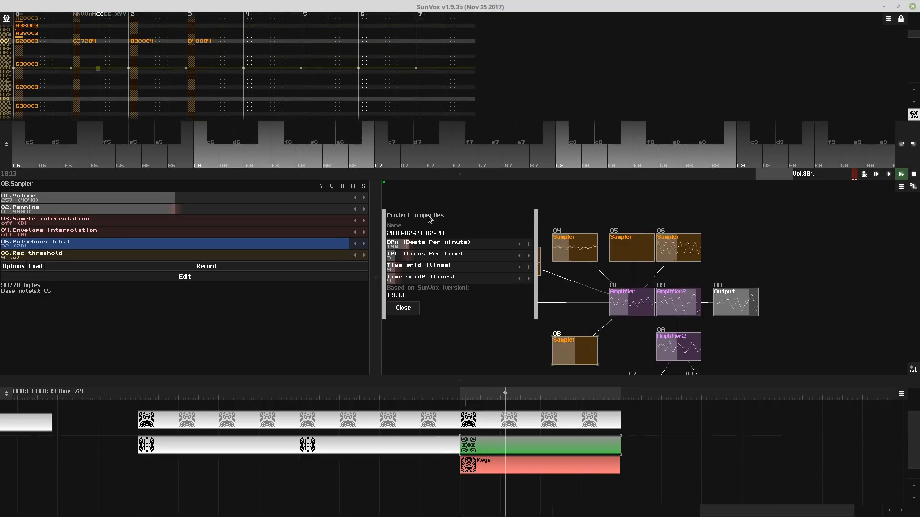
{"action": "left_click_drag", "start_coordinate": [440, 250], "coordinate": [444, 250]}
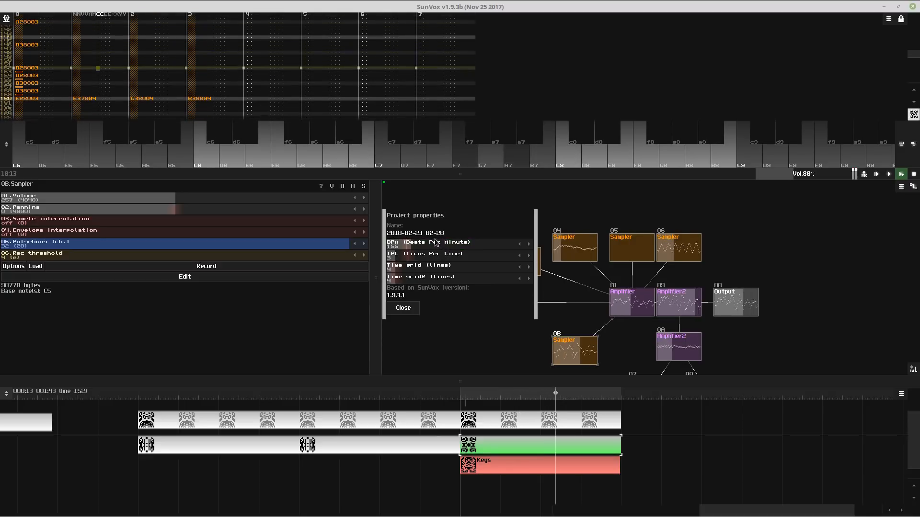
{"action": "left_click", "coordinate": [403, 308]}
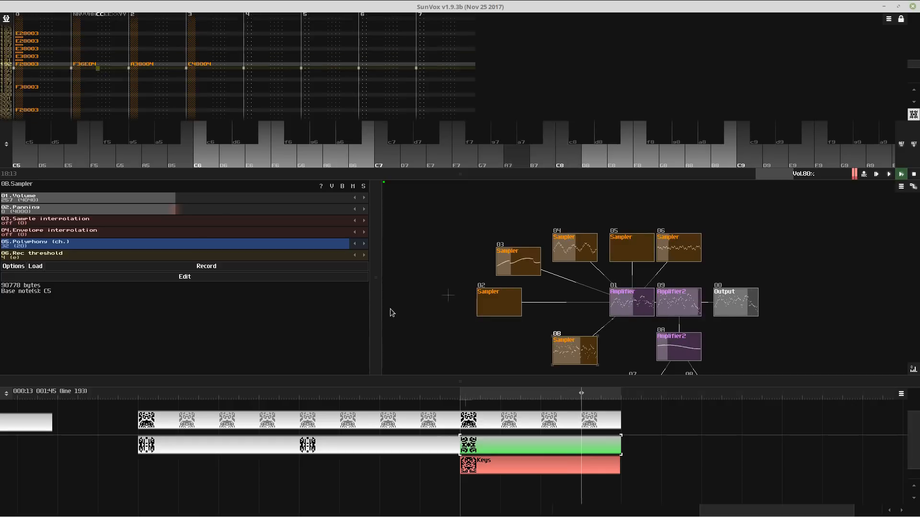
- Audition the samples from ringmod5.xi through space1.xi for Sampler 0B and pick rmodlead.xi
{"action": "left_click", "coordinate": [35, 267]}
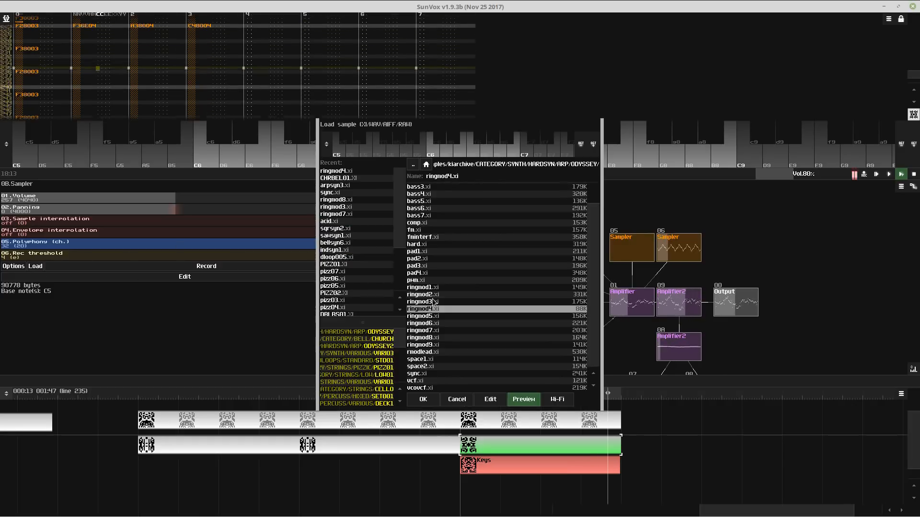
{"action": "key", "text": "Down"}
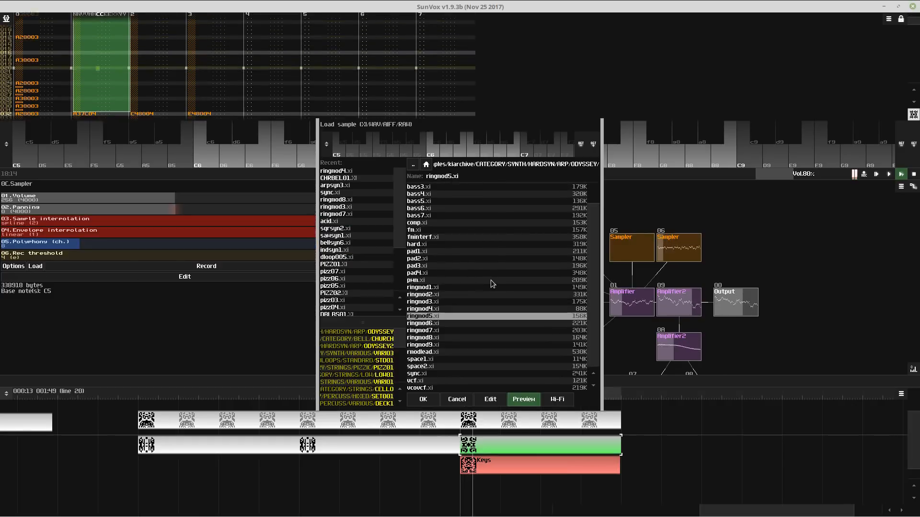
{"action": "key", "text": "Down"}
{"action": "key", "text": "Down"}
{"action": "key", "text": "Down"}
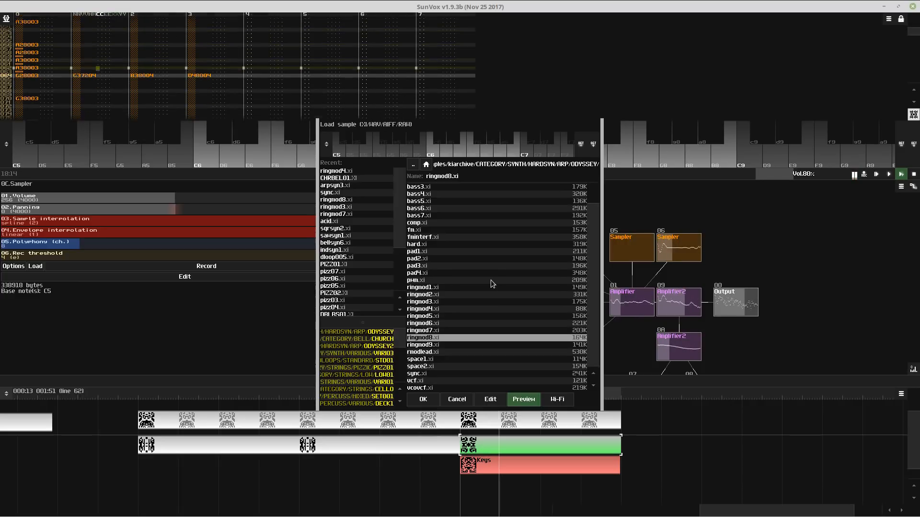
{"action": "key", "text": "Down"}
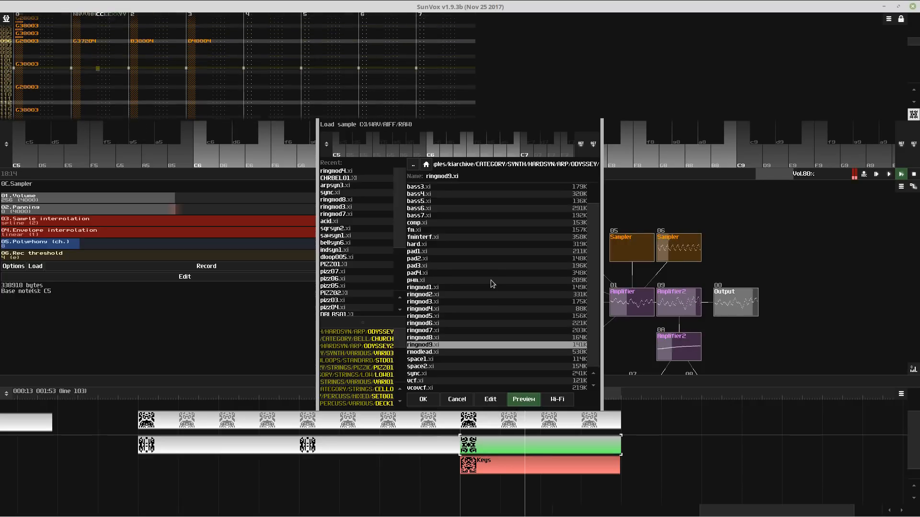
{"action": "key", "text": "Down"}
{"action": "key", "text": "Down"}
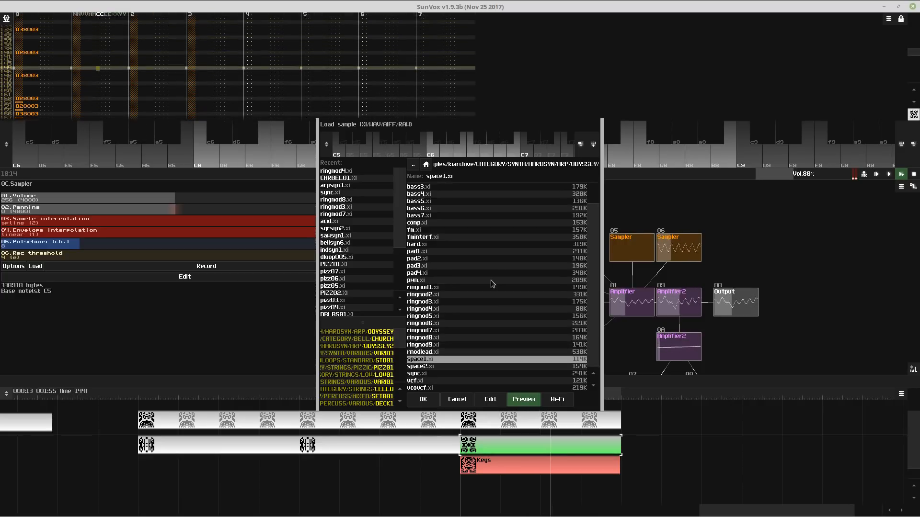
{"action": "key", "text": "Up"}
{"action": "key", "text": "Return"}
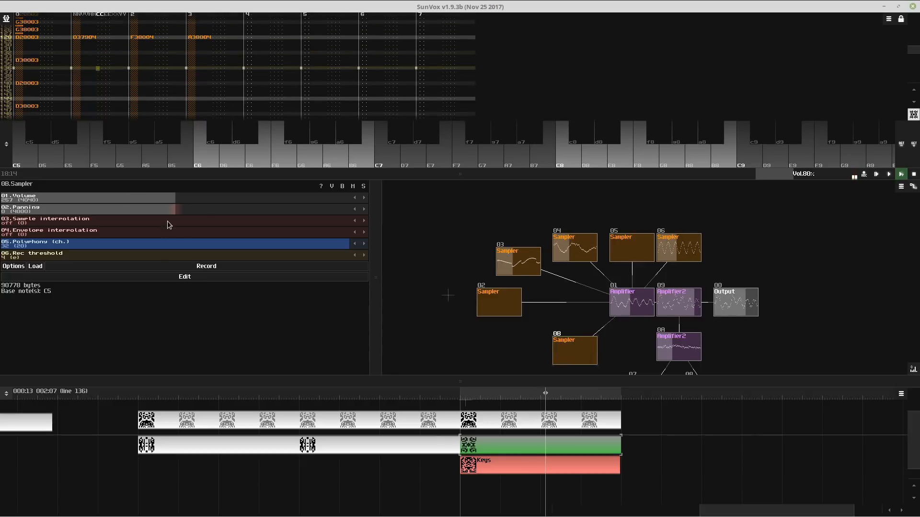
- Set Sampler 0B's volume to 363 and polyphony to 1, and enlarge the pattern editor
{"action": "left_click_drag", "start_coordinate": [190, 198], "coordinate": [268, 200]}
{"action": "left_click_drag", "start_coordinate": [288, 245], "coordinate": [148, 237]}
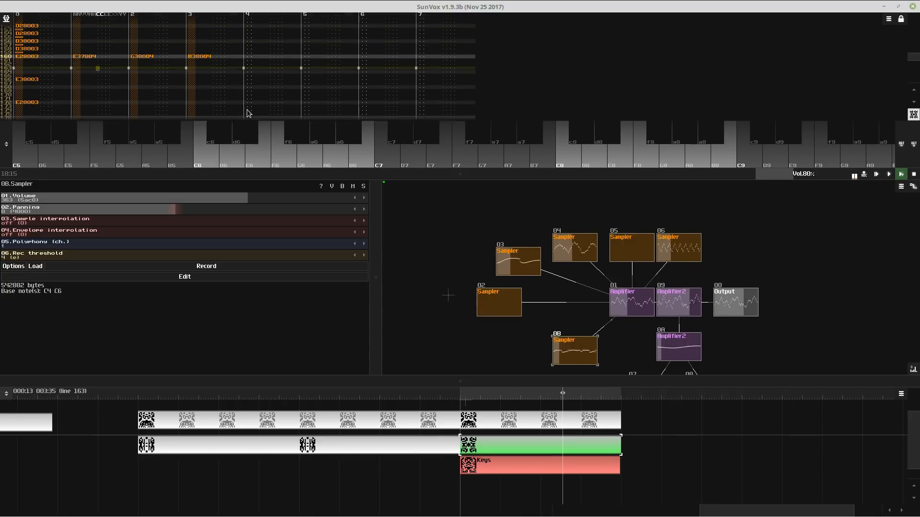
{"action": "key", "text": "space"}
{"action": "left_click_drag", "start_coordinate": [343, 174], "coordinate": [344, 262]}
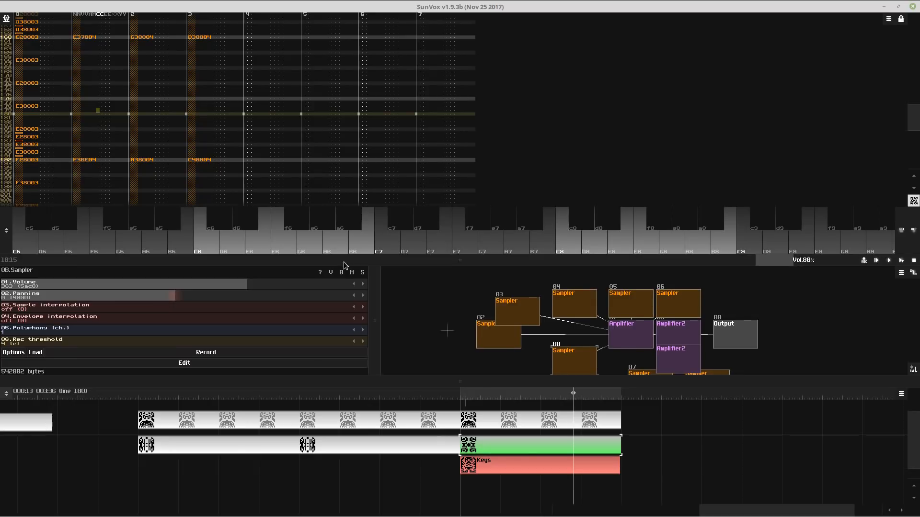
- Clone the section's drum, chord and Keys patterns directly after the section, and delete the cloned Keys pattern
{"action": "key", "text": "space"}
{"action": "left_click", "coordinate": [501, 469]}
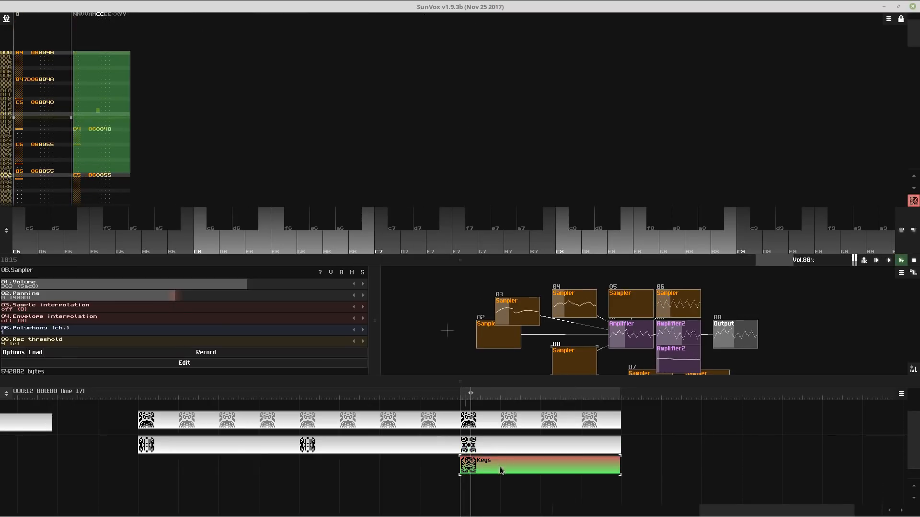
{"action": "mouse_move", "coordinate": [649, 493]}
{"action": "left_mouse_down"}
{"action": "mouse_move", "coordinate": [437, 336]}
{"action": "mouse_move", "coordinate": [446, 341]}
{"action": "left_mouse_up"}
{"action": "key", "text": "ctrl+d"}
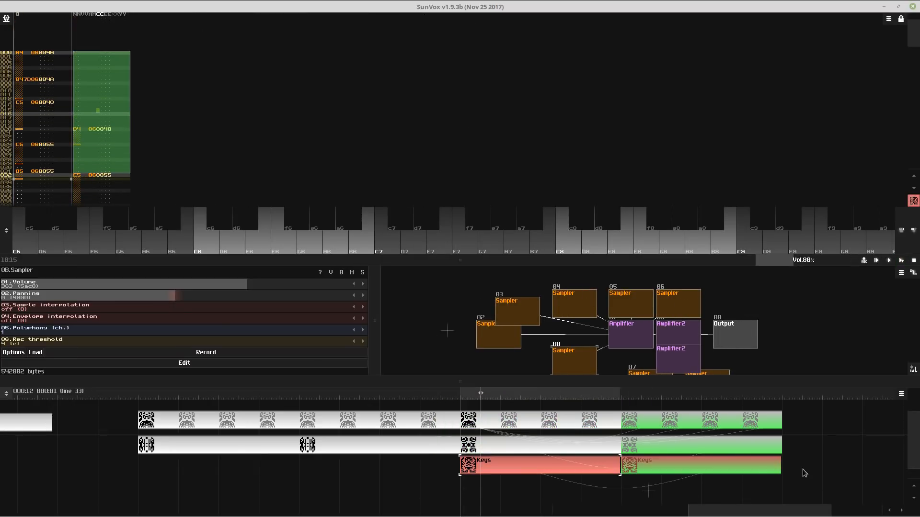
{"action": "left_click_drag", "start_coordinate": [766, 482], "coordinate": [747, 464]}
{"action": "key", "text": "Delete"}
{"action": "key", "text": "Return"}
- Transpose all notes of the remaining Keys pattern up by 12 semitones
{"action": "right_click", "coordinate": [539, 101]}
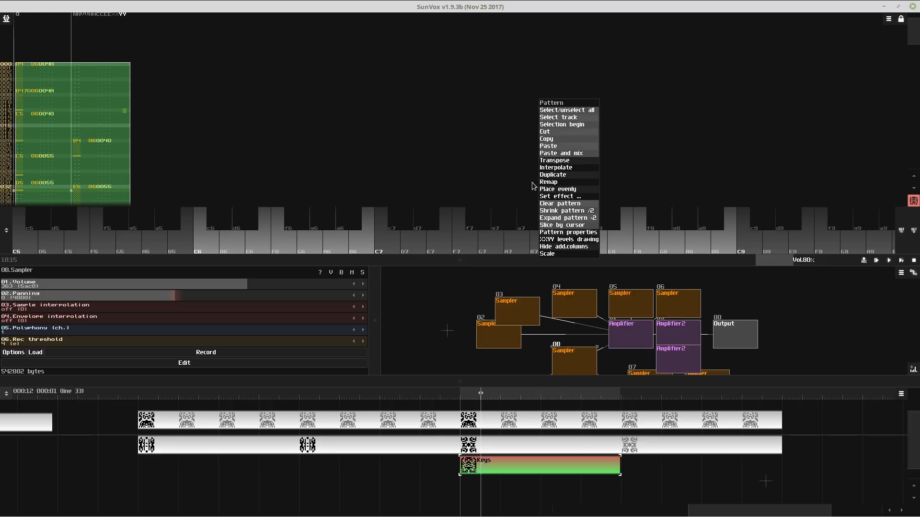
{"action": "left_click", "coordinate": [565, 169]}
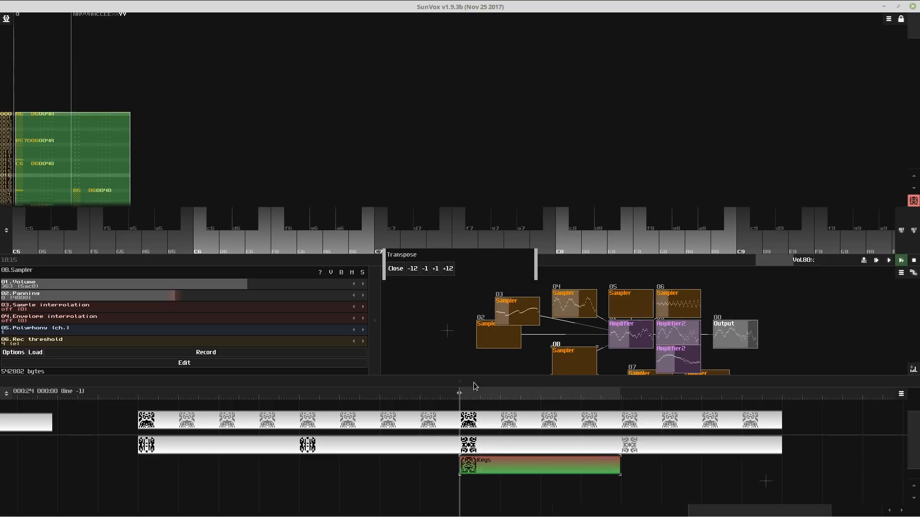
{"action": "left_click", "coordinate": [448, 268]}
{"action": "left_click", "coordinate": [392, 273]}
- Place the cursor on line 0 of track 4 in the chord pattern and enable editing with a step of 4
{"action": "left_click", "coordinate": [479, 446]}
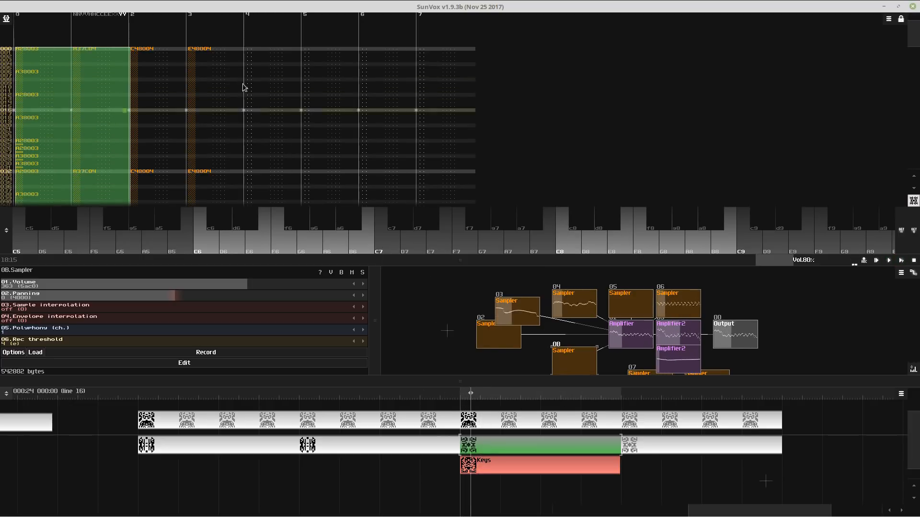
{"action": "left_click", "coordinate": [259, 27]}
{"action": "key", "text": "space"}
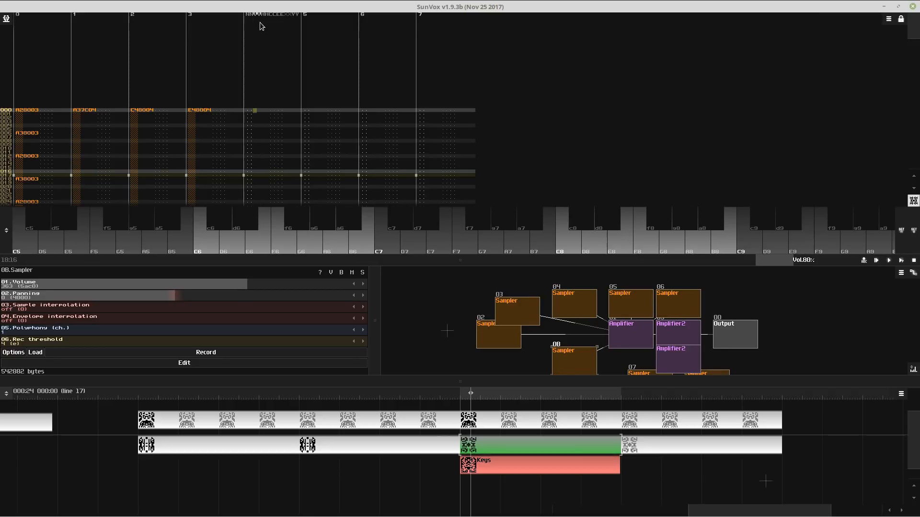
{"action": "key", "text": "z"}
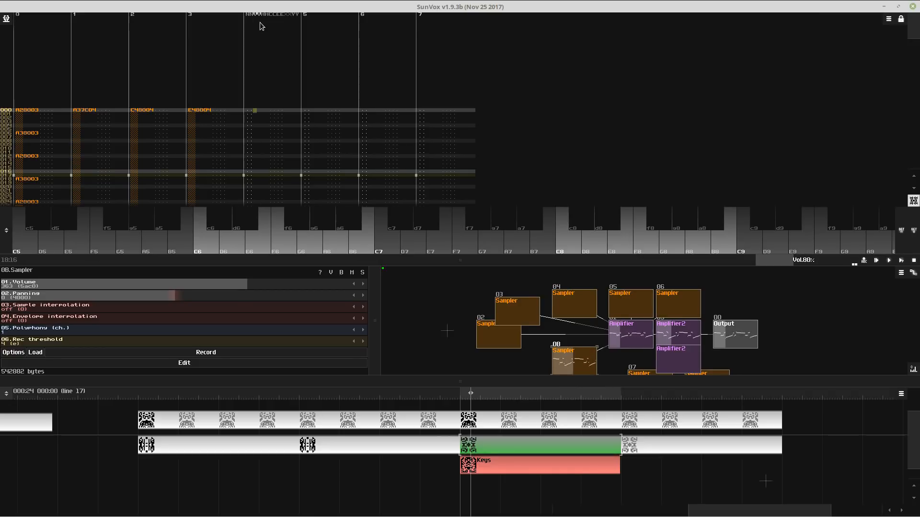
{"action": "key", "text": "space"}
{"action": "key", "text": "4"}
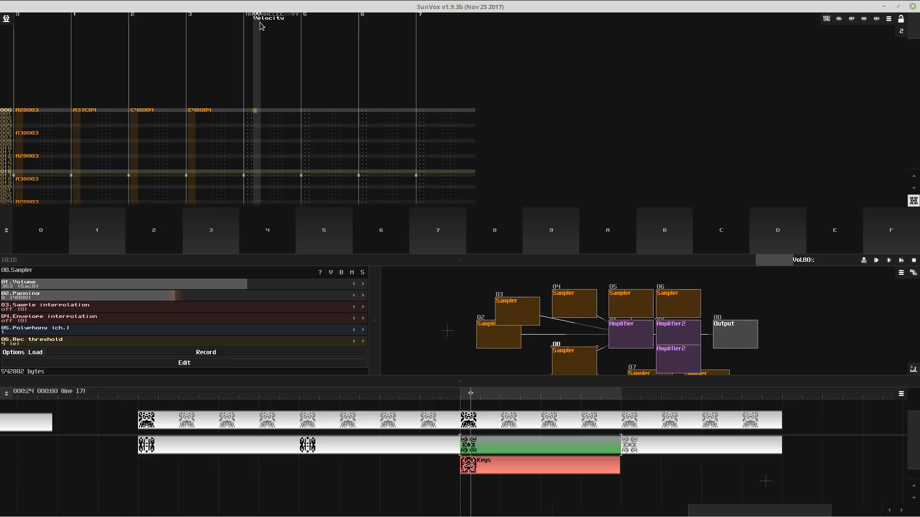
- Try Sampler 0B A3 notes on lines 0, 4 and 8 of track 4, and undo them
{"action": "key", "text": "n"}
{"action": "key", "text": "n"}
{"action": "key", "text": "n"}
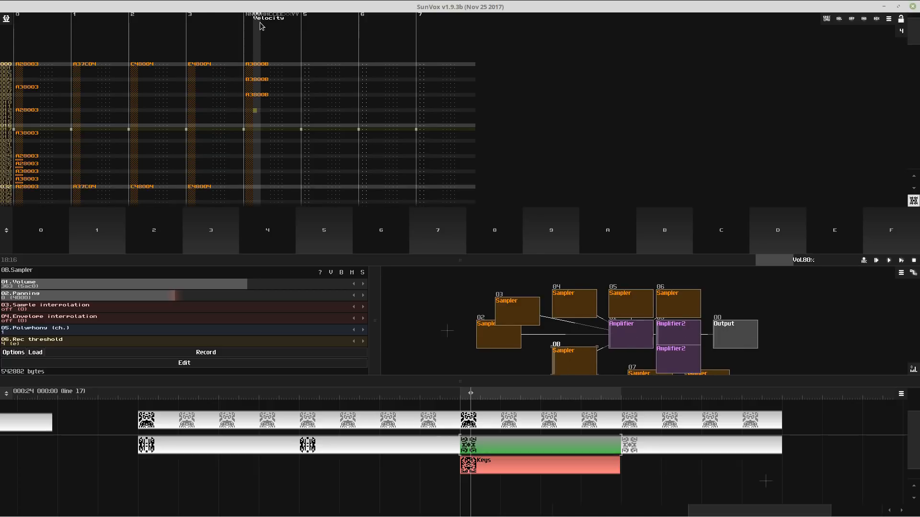
{"action": "key", "text": "F9"}
{"action": "key", "text": "ctrl+z"}
{"action": "key", "text": "ctrl+z"}
{"action": "key", "text": "ctrl+z"}
{"action": "key", "text": "ctrl+z"}
- Try Sampler 0B notes A3, B3 and A3 on lines 2, 6 and 10 of track 4, and undo them
{"action": "key", "text": "Down"}
{"action": "key", "text": "Down"}
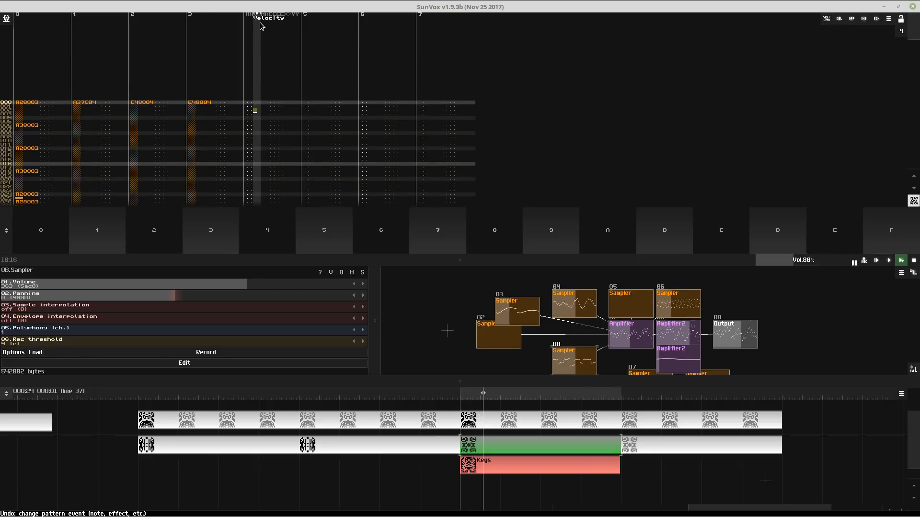
{"action": "key", "text": "n"}
{"action": "key", "text": "m"}
{"action": "key", "text": "ctrl+z"}
{"action": "key", "text": "ctrl+z"}
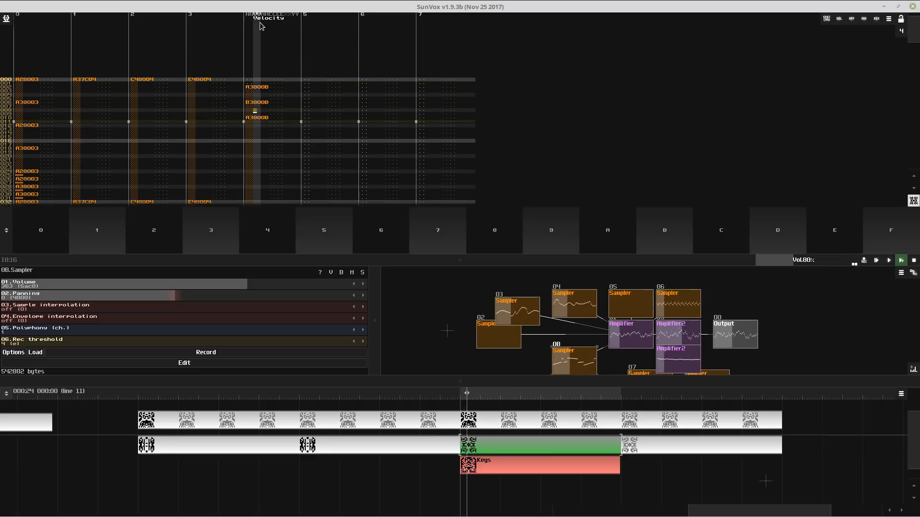
- Enter Sampler 0B notes A3, B3 and A3 on lines 4, 8 and 12 of track 4 in the chord pattern
{"action": "key", "text": "Up"}
{"action": "key", "text": "Up"}
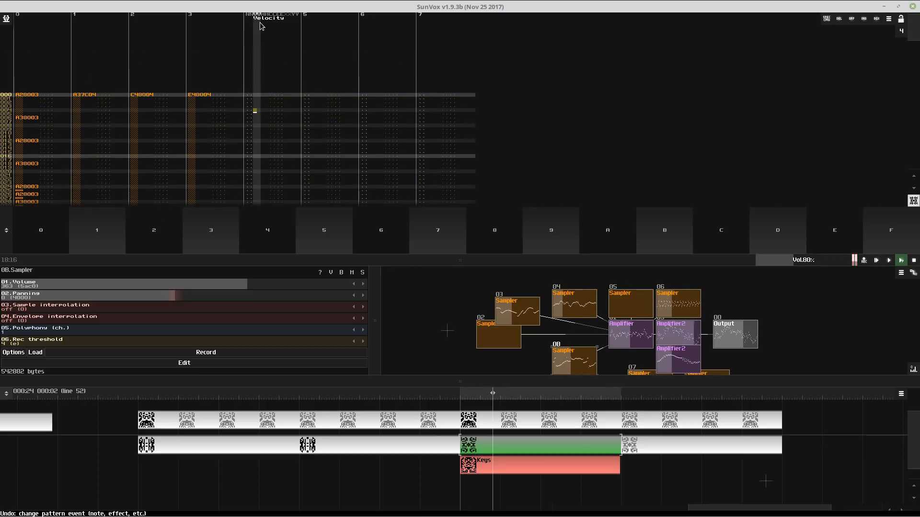
{"action": "key", "text": "n"}
{"action": "key", "text": "m"}
{"action": "key", "text": "n"}
{"action": "key", "text": "F9"}
{"action": "left_click", "coordinate": [260, 26]}
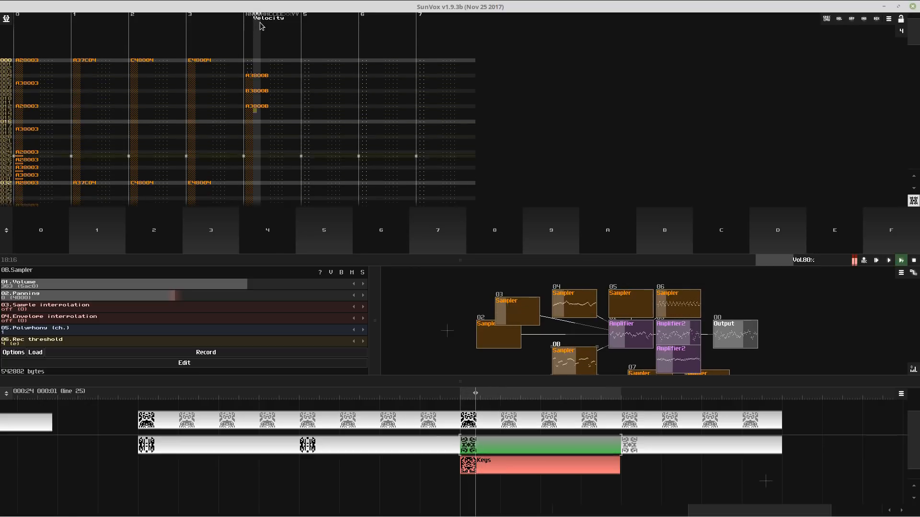
{"action": "key", "text": "ctrl+z"}
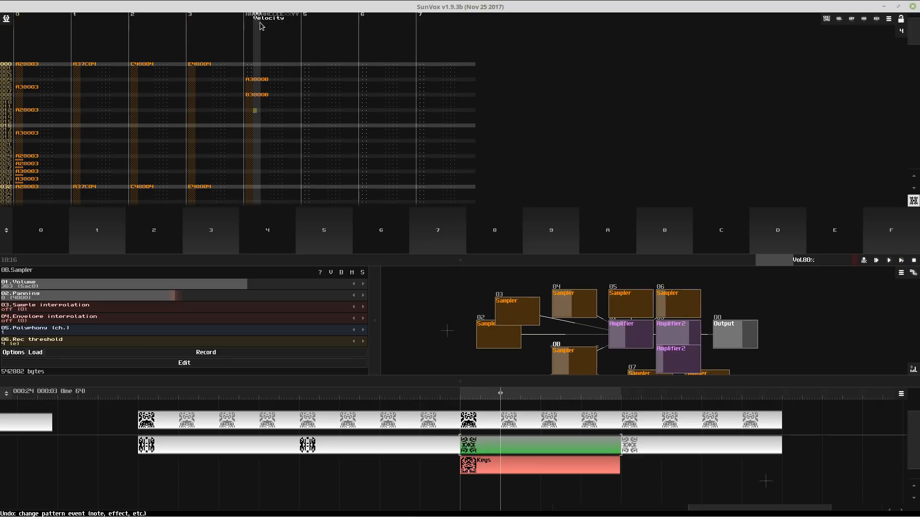
{"action": "key", "text": "space"}
{"action": "key", "text": "space"}
{"action": "key", "text": "n"}
{"action": "key", "text": "space"}
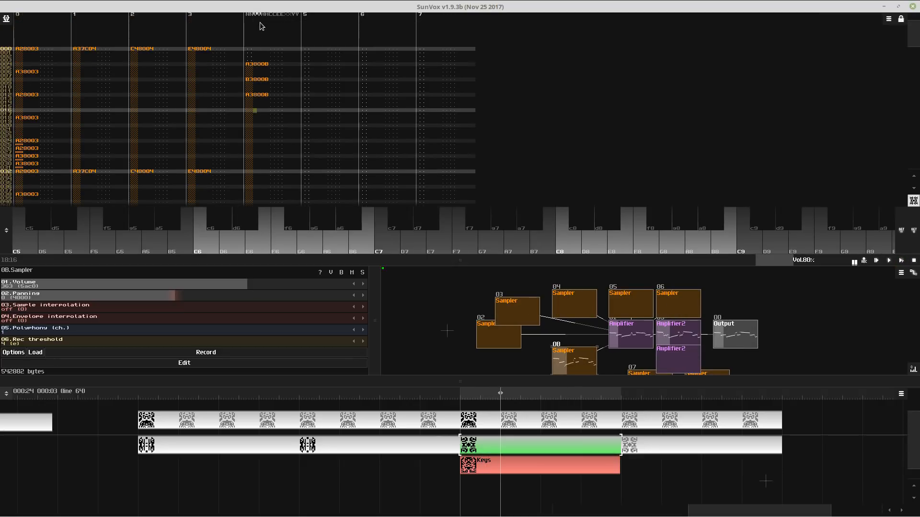
- Continue the lead line from line 16 with B3, C4, B3, C4, D4, C4 and D4 every four lines, and play it back
{"action": "key", "text": "space"}
{"action": "key", "text": "m"}
{"action": "key", "text": "comma"}
{"action": "key", "text": "m"}
{"action": "key", "text": "comma"}
{"action": "key", "text": "period"}
{"action": "key", "text": "comma"}
{"action": "key", "text": "period"}
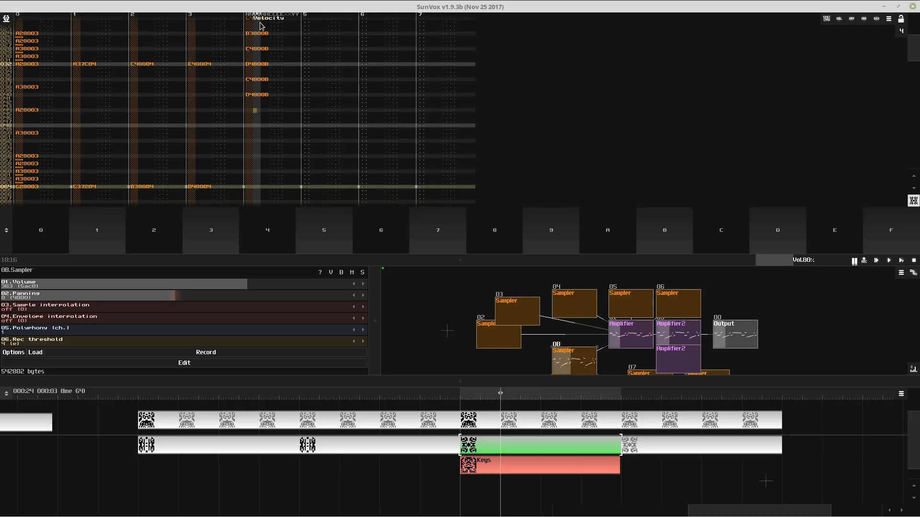
{"action": "key", "text": "Return"}
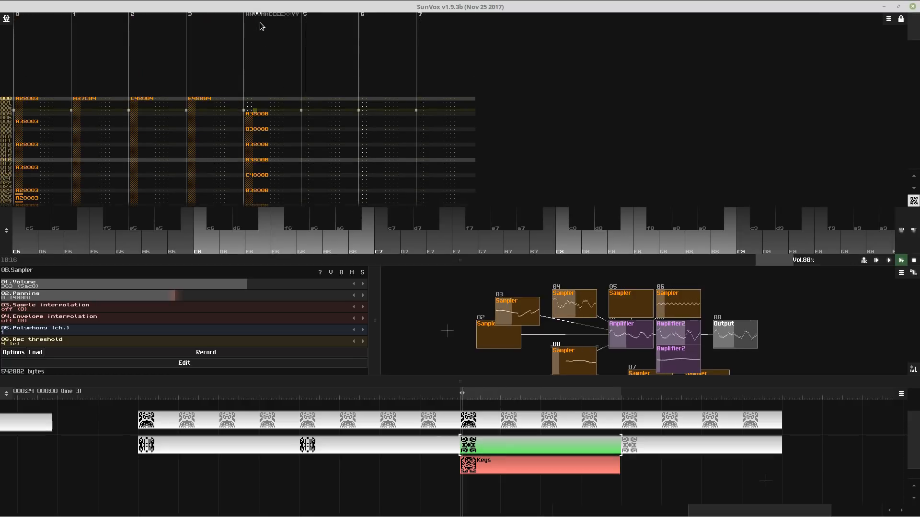
{"action": "key", "text": "space"}
- Try transposing the lead line on track 4 down by 12 semitones
{"action": "left_click", "coordinate": [260, 27]}
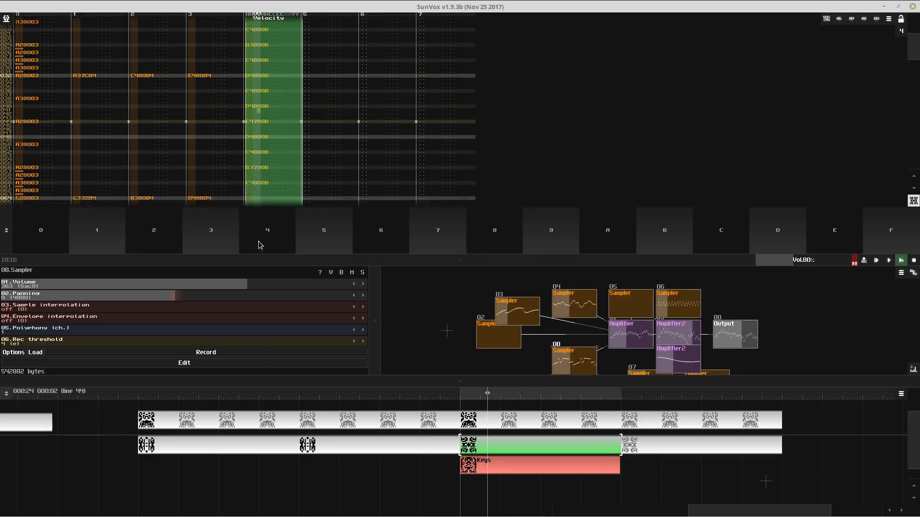
{"action": "right_click", "coordinate": [286, 136]}
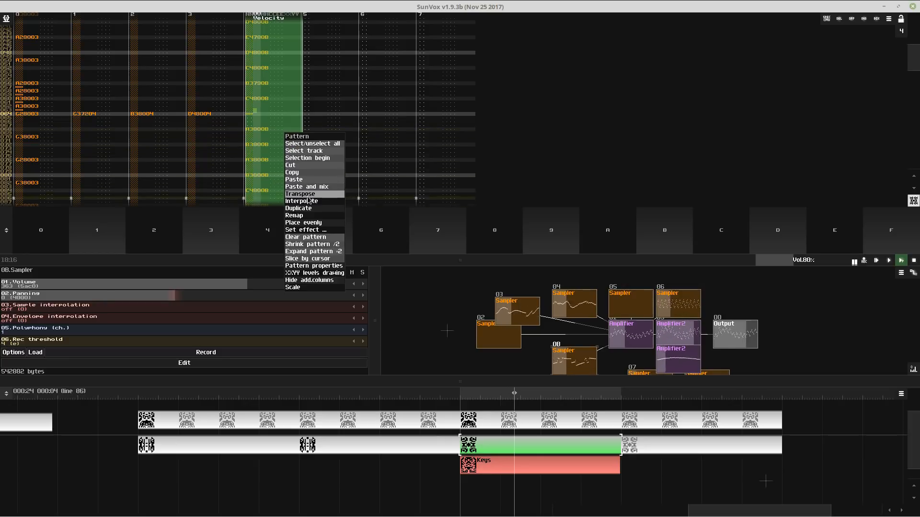
{"action": "left_click", "coordinate": [306, 194]}
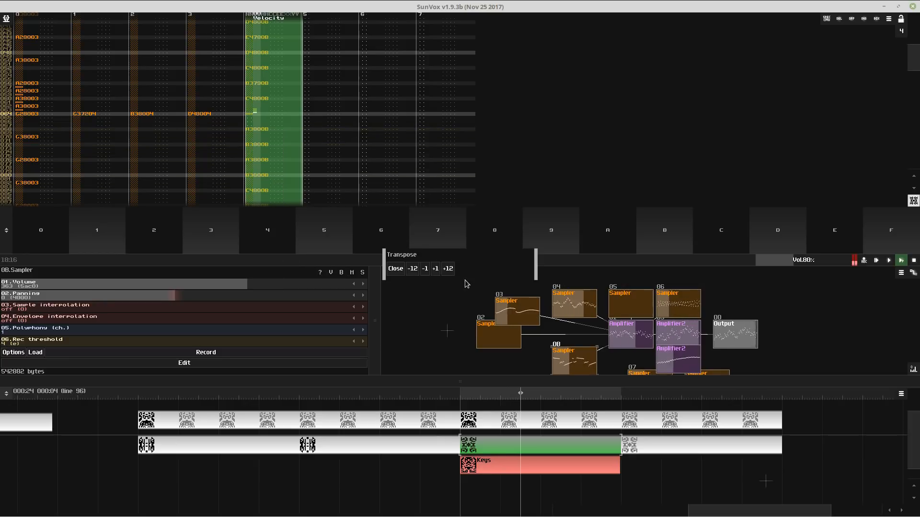
{"action": "left_click", "coordinate": [413, 269]}
{"action": "left_click", "coordinate": [395, 268]}
- Set Sampler 0B's volume to 396 and check its volume envelope in the instrument editor
{"action": "left_click_drag", "start_coordinate": [364, 264], "coordinate": [369, 96]}
{"action": "left_click_drag", "start_coordinate": [295, 121], "coordinate": [77, 257]}
{"action": "left_click", "coordinate": [74, 360]}
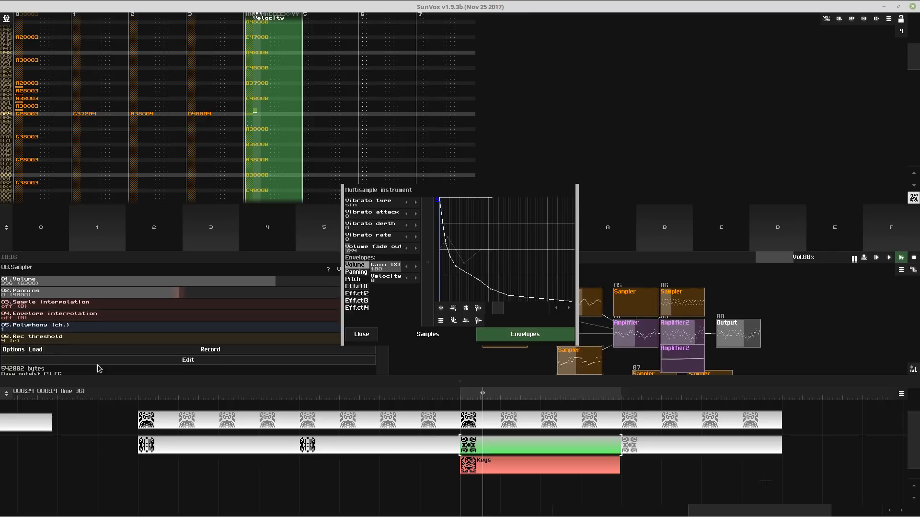
{"action": "left_click", "coordinate": [357, 333]}
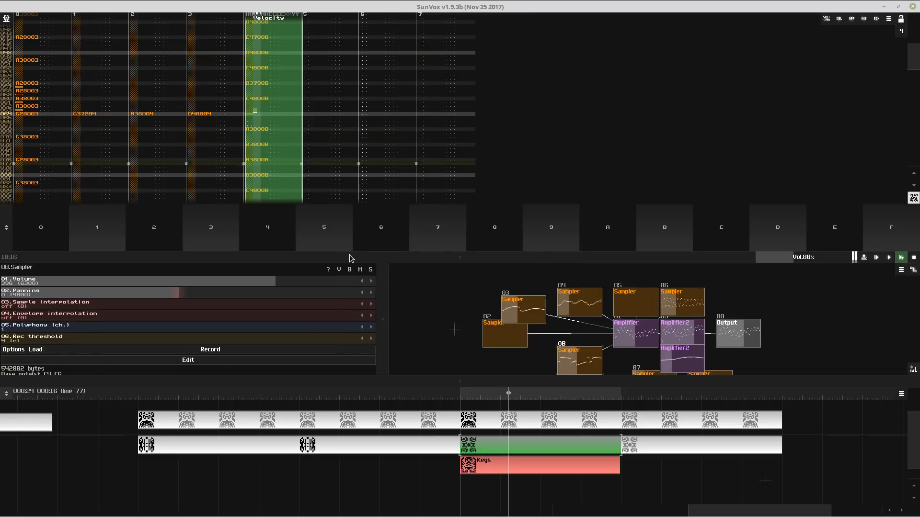
- Transpose the lead line on track 4 up by 12 semitones and enlarge the module area
{"action": "key", "text": "space"}
{"action": "right_click", "coordinate": [279, 134]}
{"action": "left_click", "coordinate": [309, 193]}
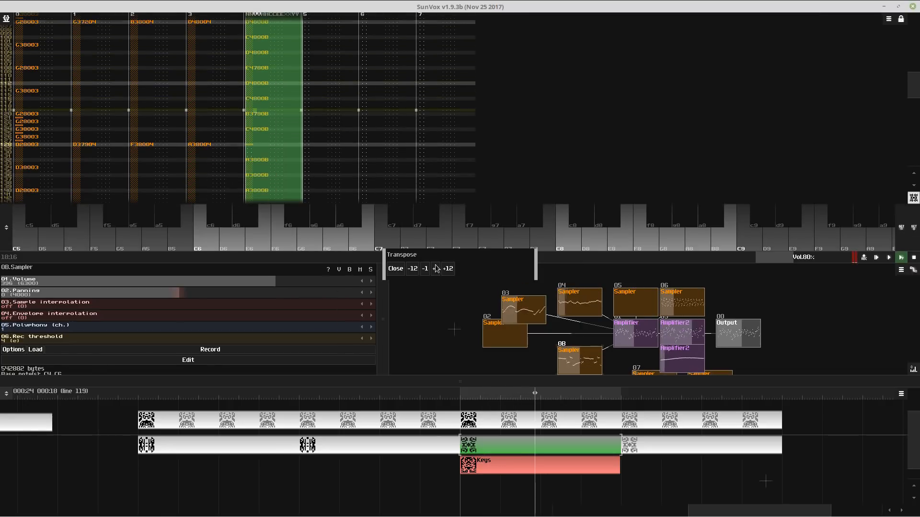
{"action": "left_click", "coordinate": [415, 259]}
{"action": "left_click_drag", "start_coordinate": [414, 258], "coordinate": [244, 138]}
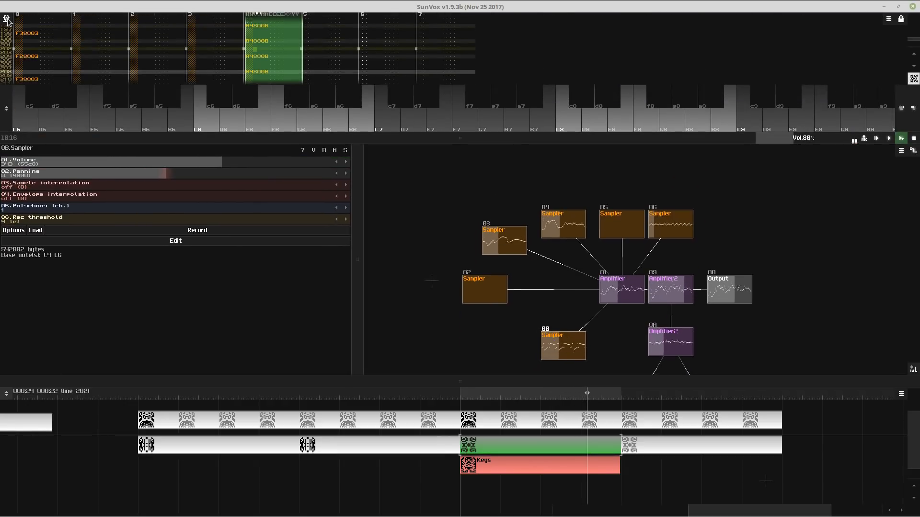
- Set the project tempo to 176 BPM in the project properties
{"action": "left_click", "coordinate": [6, 18]}
{"action": "left_click", "coordinate": [29, 66]}
{"action": "left_click_drag", "start_coordinate": [415, 245], "coordinate": [421, 250]}
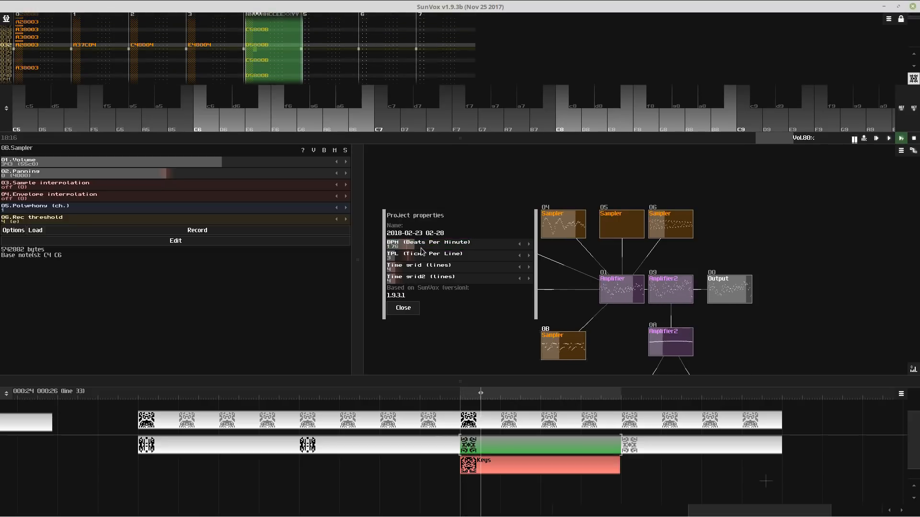
{"action": "left_click", "coordinate": [408, 308]}
- Raise Sampler 04's volume, and set Sampler 03's volume to 346 after listening to it solo
{"action": "left_click", "coordinate": [580, 220]}
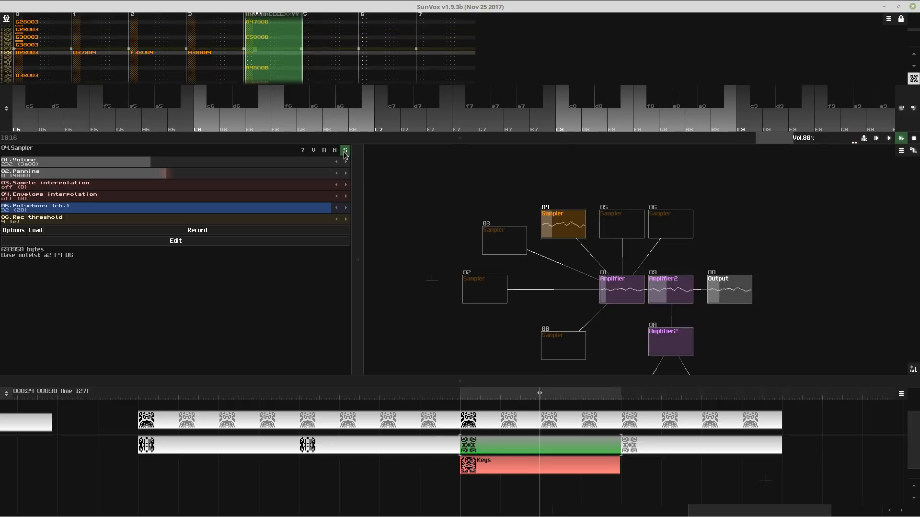
{"action": "left_click_drag", "start_coordinate": [252, 161], "coordinate": [319, 162]}
{"action": "left_click", "coordinate": [516, 241]}
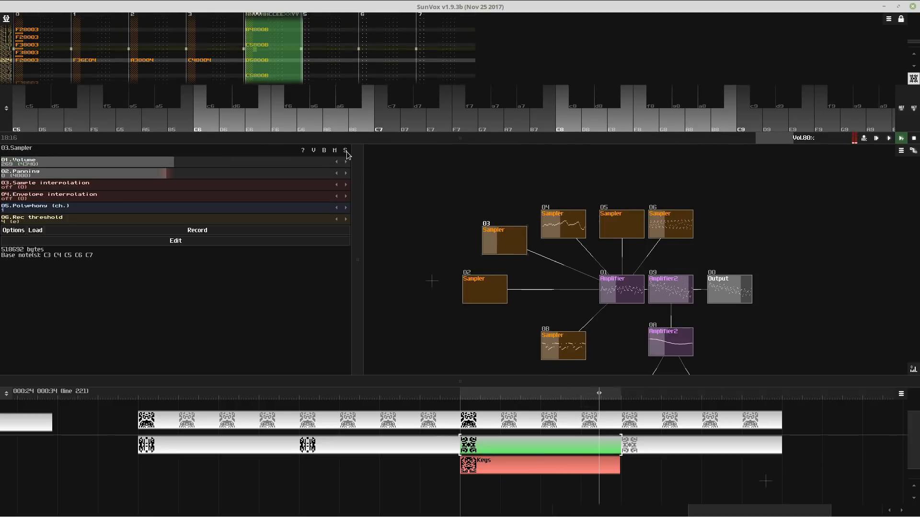
{"action": "left_click", "coordinate": [345, 151]}
{"action": "left_click", "coordinate": [345, 151]}
{"action": "left_click_drag", "start_coordinate": [232, 162], "coordinate": [281, 163]}
- Set the master volume to 62% and select Amplifier 01
{"action": "left_click_drag", "start_coordinate": [779, 137], "coordinate": [775, 137]}
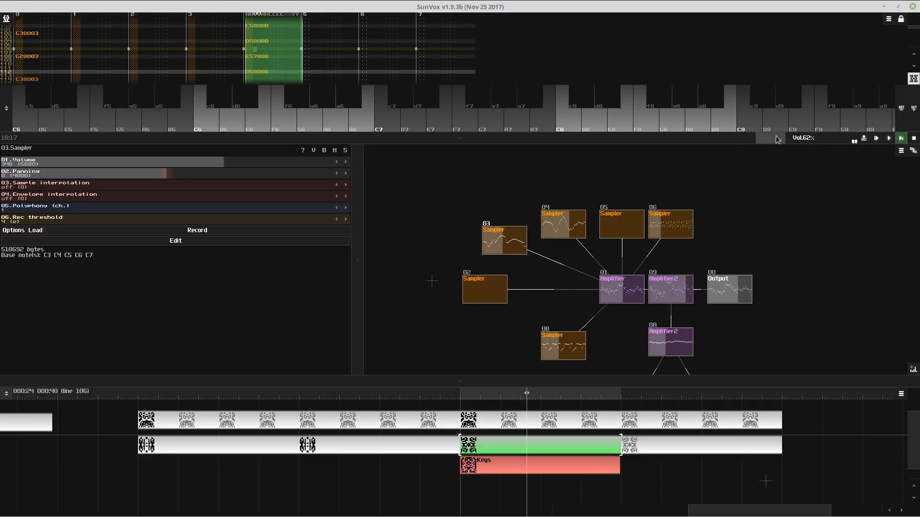
{"action": "left_click_drag", "start_coordinate": [748, 211], "coordinate": [716, 160]}
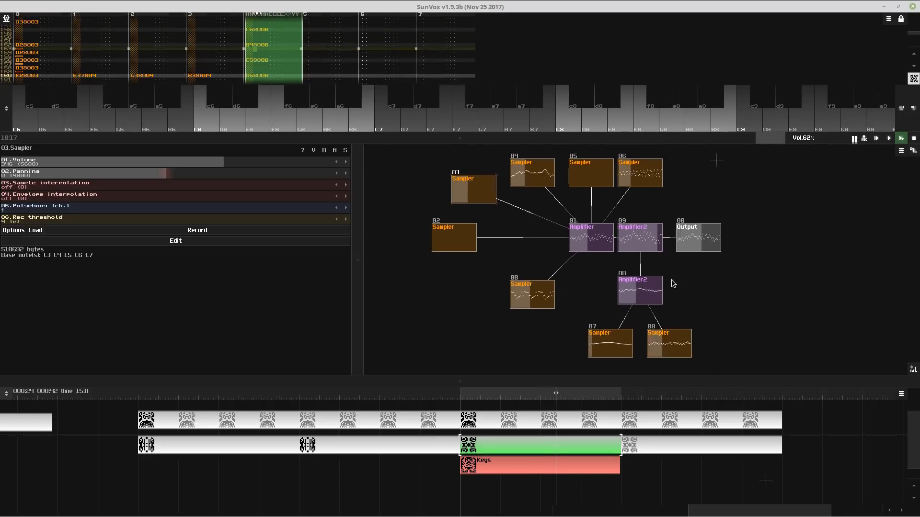
{"action": "left_click", "coordinate": [590, 237]}
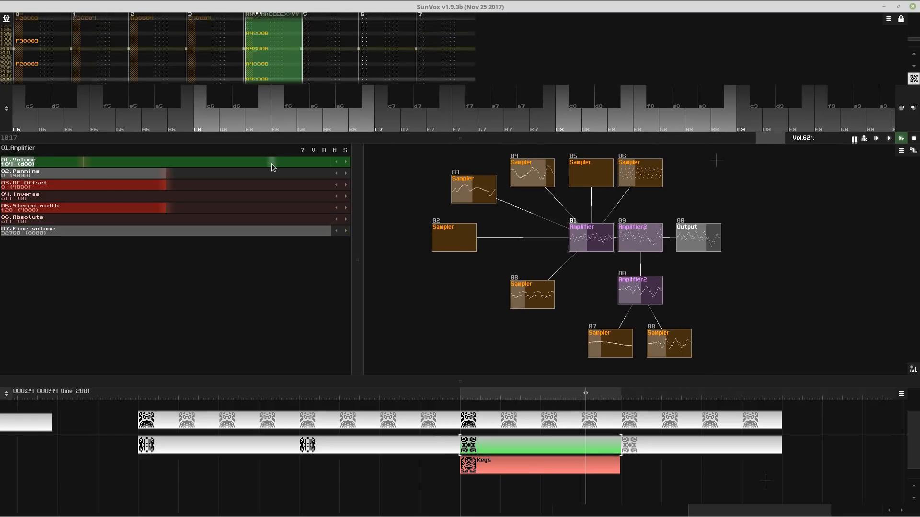
- Listen to Sampler 0B solo and lower its volume to 264
{"action": "left_click", "coordinate": [527, 293]}
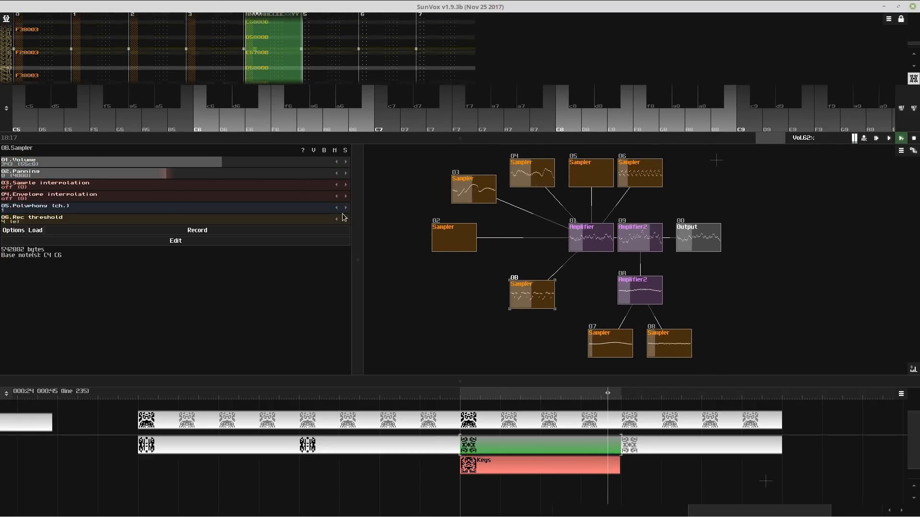
{"action": "left_click", "coordinate": [345, 150]}
{"action": "left_click", "coordinate": [345, 150]}
{"action": "left_click_drag", "start_coordinate": [300, 164], "coordinate": [263, 170]}
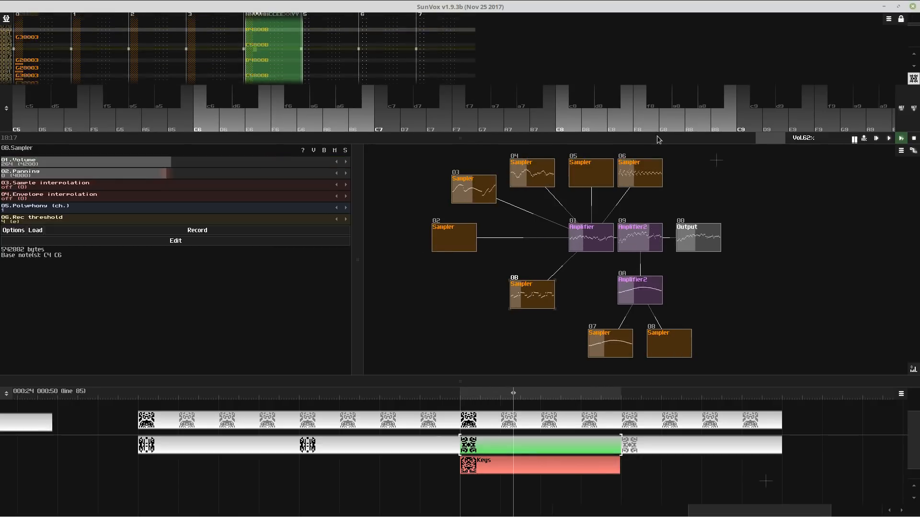
- Replace the cloned chord pattern with an independent copy holding the lead line, and clear track 4 in the original pattern
{"action": "left_click", "coordinate": [636, 176]}
{"action": "left_click", "coordinate": [633, 449]}
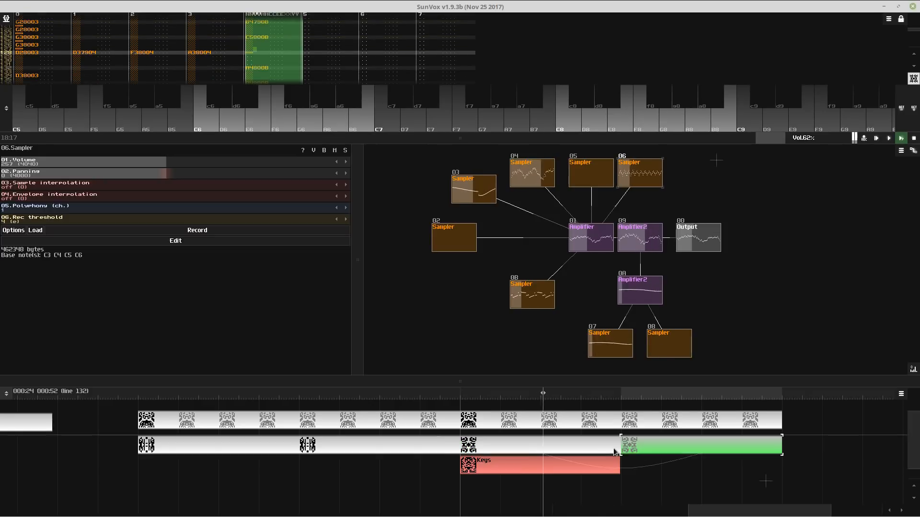
{"action": "key", "text": "Delete"}
{"action": "left_click_drag", "start_coordinate": [602, 441], "coordinate": [761, 438]}
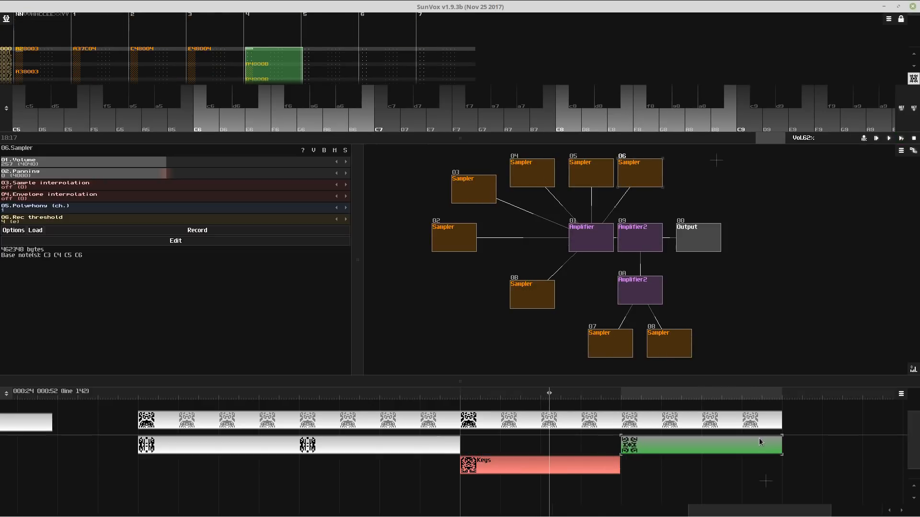
{"action": "key", "text": "space"}
{"action": "key", "text": "ctrl+z"}
{"action": "key", "text": "ctrl+c"}
{"action": "key", "text": "ctrl+v"}
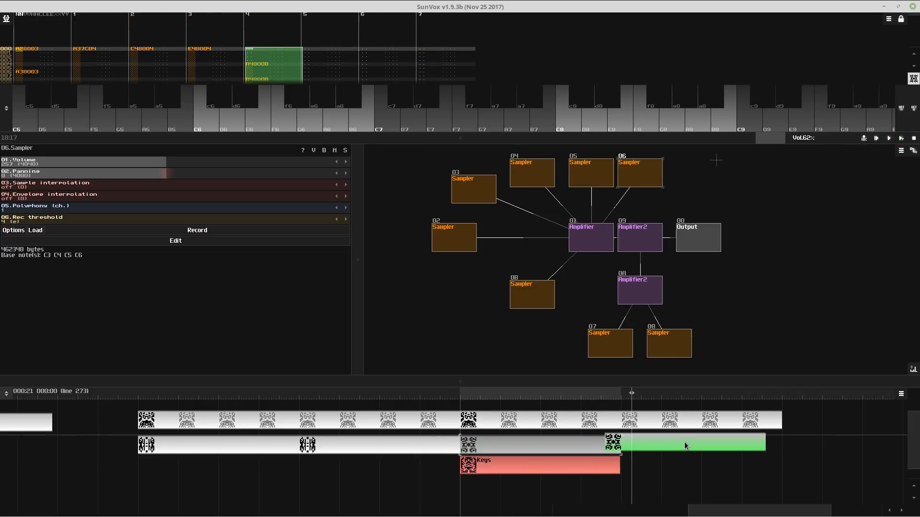
{"action": "left_click", "coordinate": [700, 447]}
{"action": "key", "text": "space"}
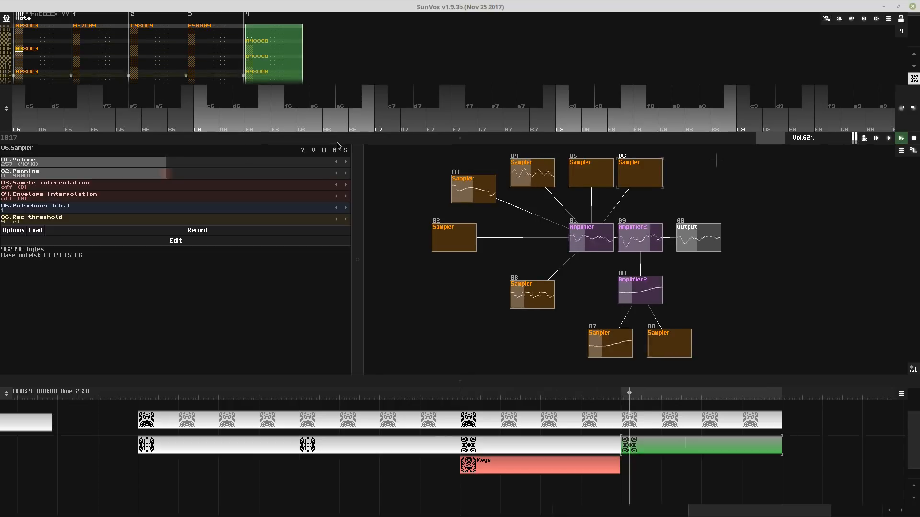
{"action": "left_click", "coordinate": [512, 444]}
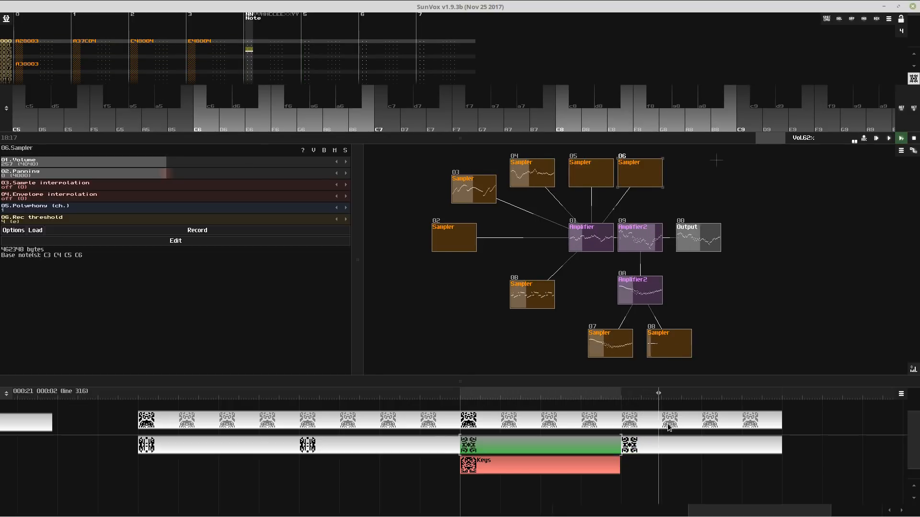
- Transpose the lead line in the copied pattern up by 12 semitones and set Sampler 0B's volume to 283
{"action": "left_click", "coordinate": [670, 444]}
{"action": "left_click", "coordinate": [532, 300]}
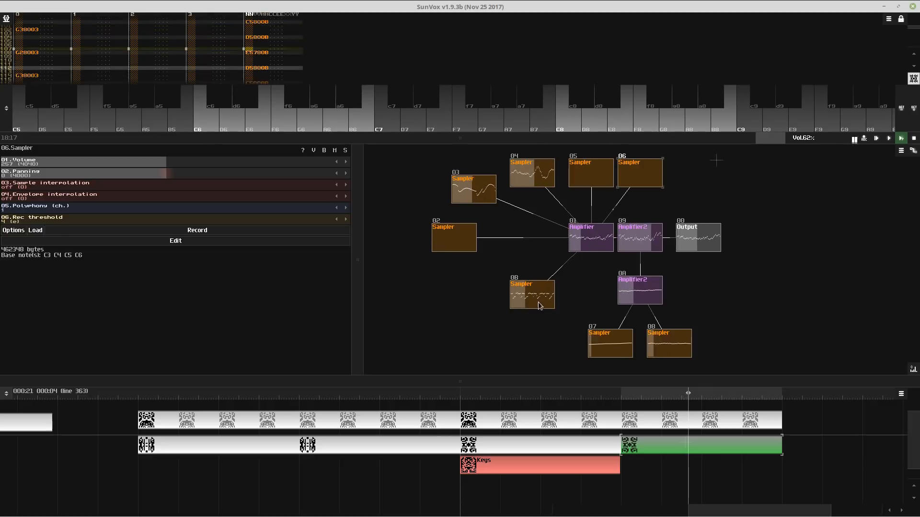
{"action": "left_click", "coordinate": [196, 162]}
{"action": "key", "text": "ctrl+a"}
{"action": "right_click", "coordinate": [288, 72]}
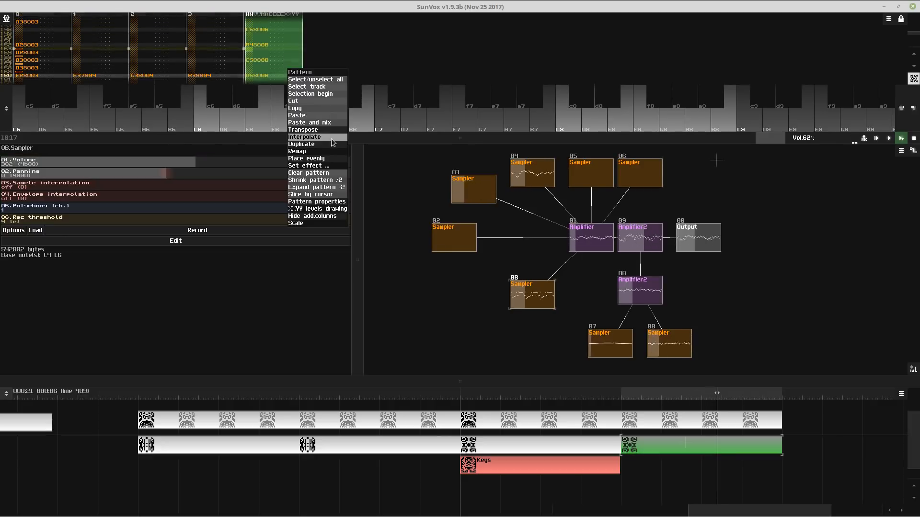
{"action": "left_click", "coordinate": [309, 130]}
{"action": "left_click", "coordinate": [447, 268]}
{"action": "left_click", "coordinate": [395, 268]}
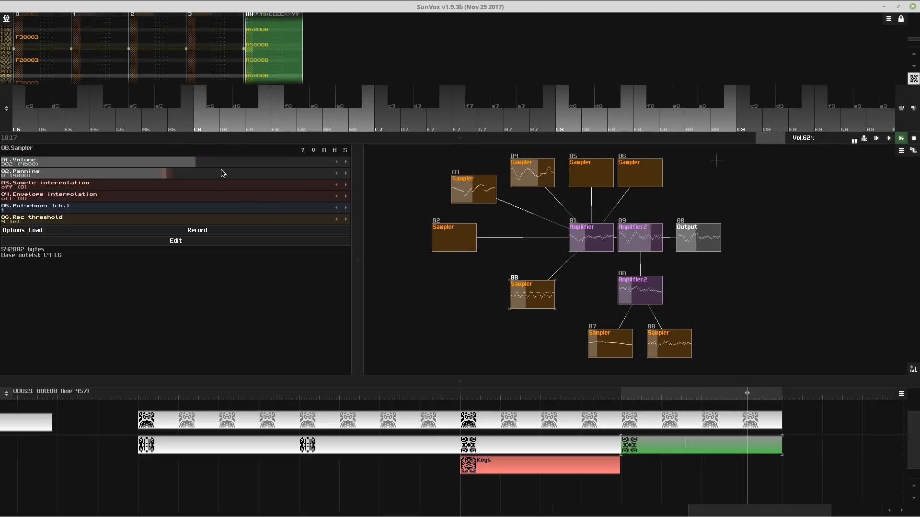
{"action": "mouse_move", "coordinate": [222, 162]}
{"action": "left_mouse_down"}
{"action": "mouse_move", "coordinate": [234, 161]}
{"action": "mouse_move", "coordinate": [213, 165]}
{"action": "left_mouse_up"}
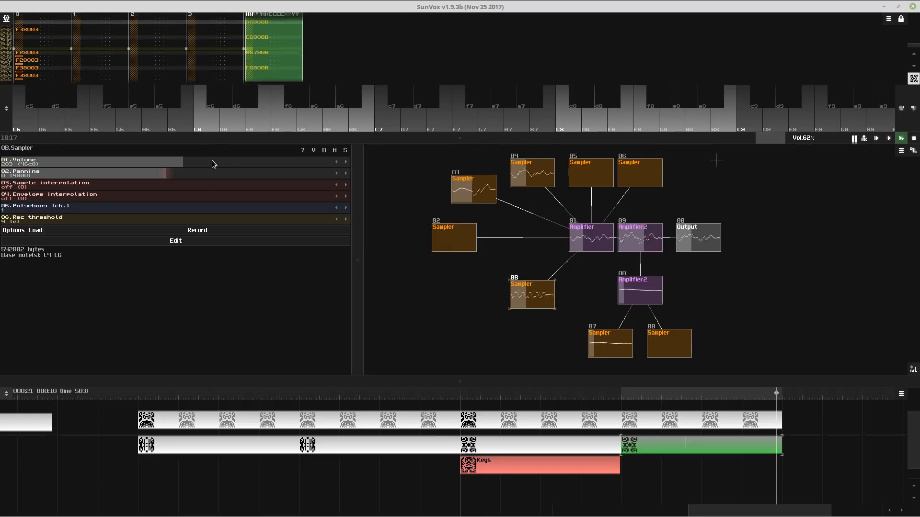
- Add a new Sampler module and connect it to Amplifier2 0A
{"action": "left_click", "coordinate": [696, 296]}
{"action": "key", "text": "ctrl+v"}
{"action": "left_click_drag", "start_coordinate": [697, 300], "coordinate": [600, 296]}
- Open the sample loader for Sampler 0C and browse to the PERCUSS/HIGHHAT/CLOSED folder
{"action": "left_click", "coordinate": [26, 230]}
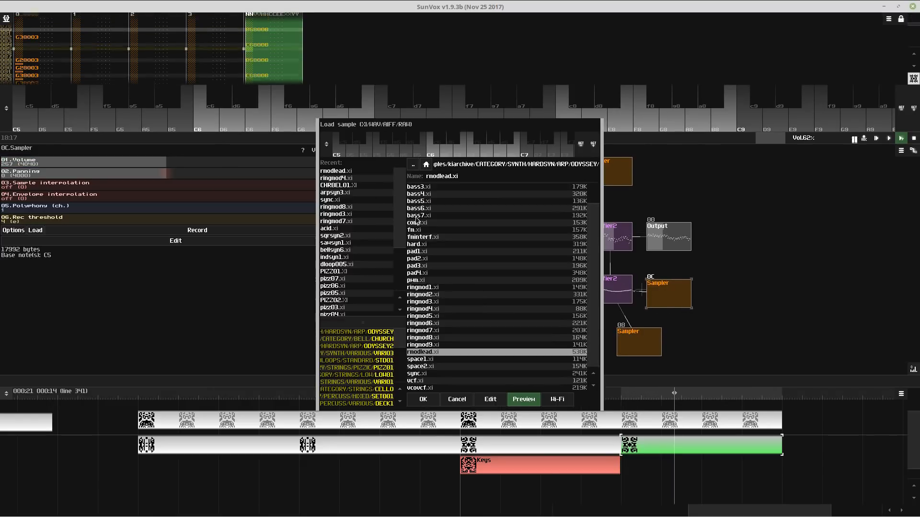
{"action": "left_click", "coordinate": [413, 166]}
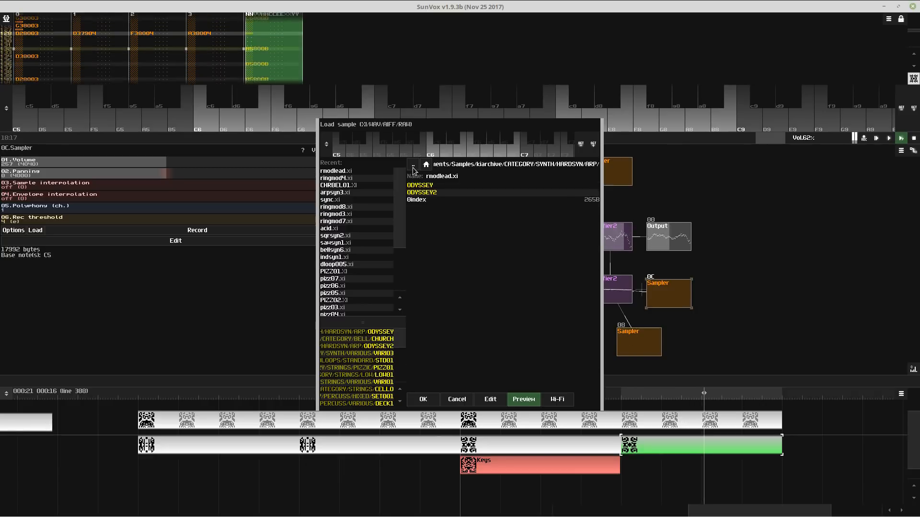
{"action": "left_click", "coordinate": [414, 167]}
{"action": "left_click", "coordinate": [413, 166]}
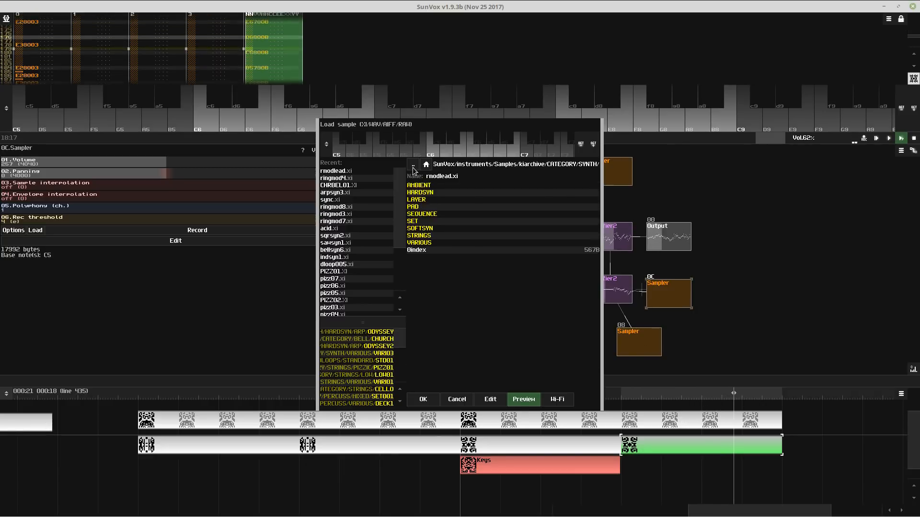
{"action": "left_click", "coordinate": [420, 243]}
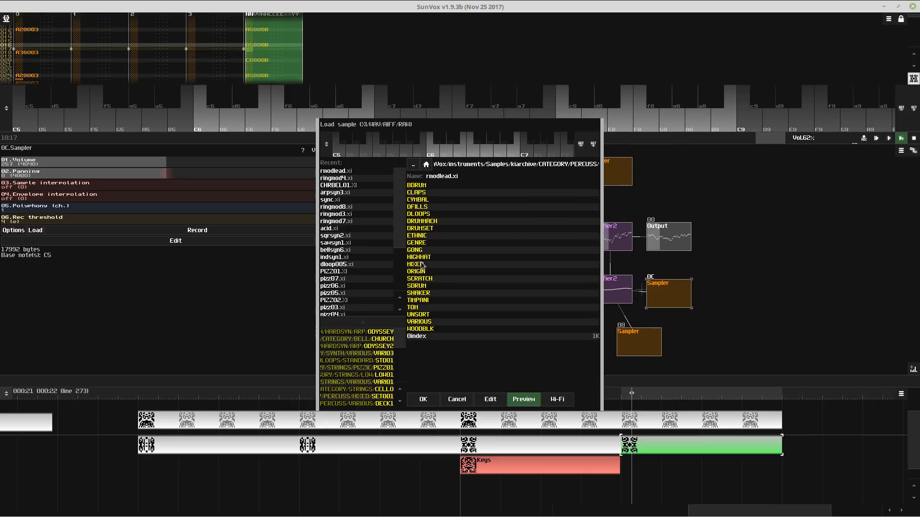
{"action": "left_click", "coordinate": [427, 257]}
{"action": "left_click", "coordinate": [417, 185]}
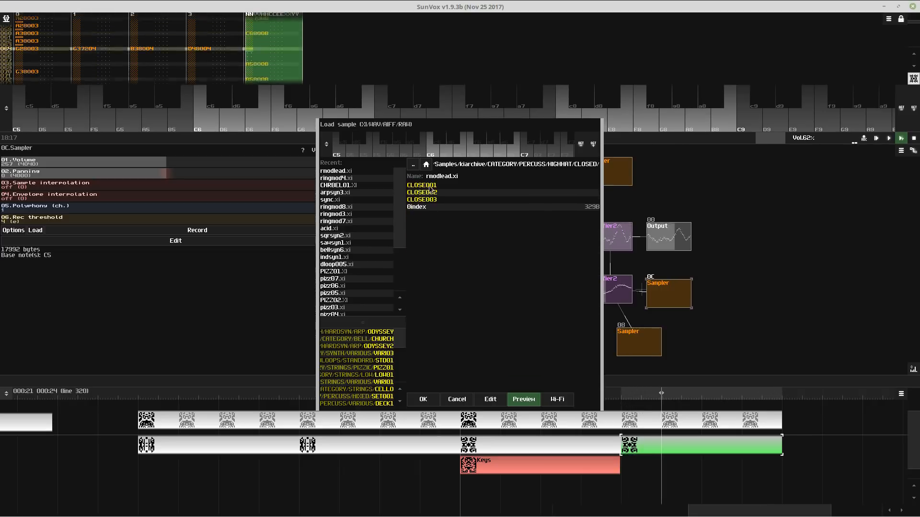
- Preview the closed hi-hats in CLOSE001 and load hhcl005.xi into Sampler 0C
{"action": "left_click", "coordinate": [493, 185]}
{"action": "key", "text": "Down"}
{"action": "key", "text": "Down"}
{"action": "key", "text": "Down"}
{"action": "key", "text": "Down"}
{"action": "key", "text": "Down"}
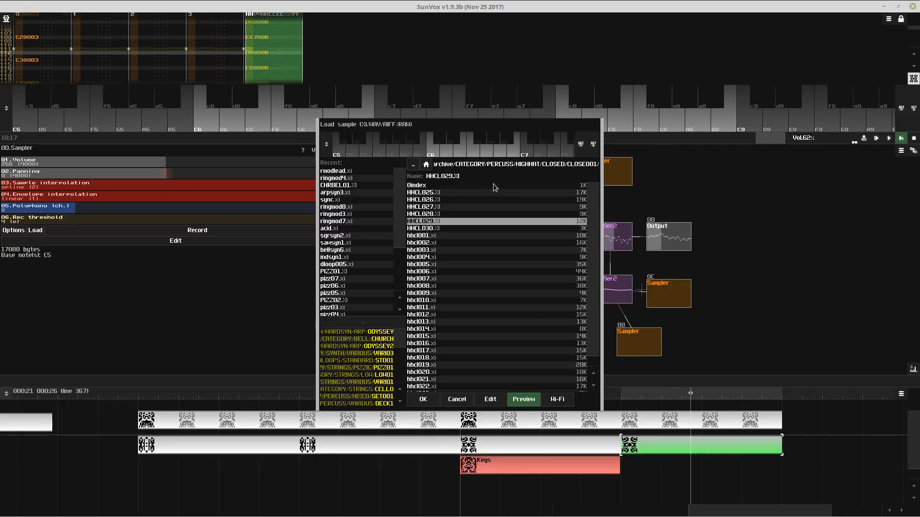
{"action": "key", "text": "Down"}
{"action": "key", "text": "Down"}
{"action": "key", "text": "Down"}
{"action": "key", "text": "Down"}
{"action": "key", "text": "Down"}
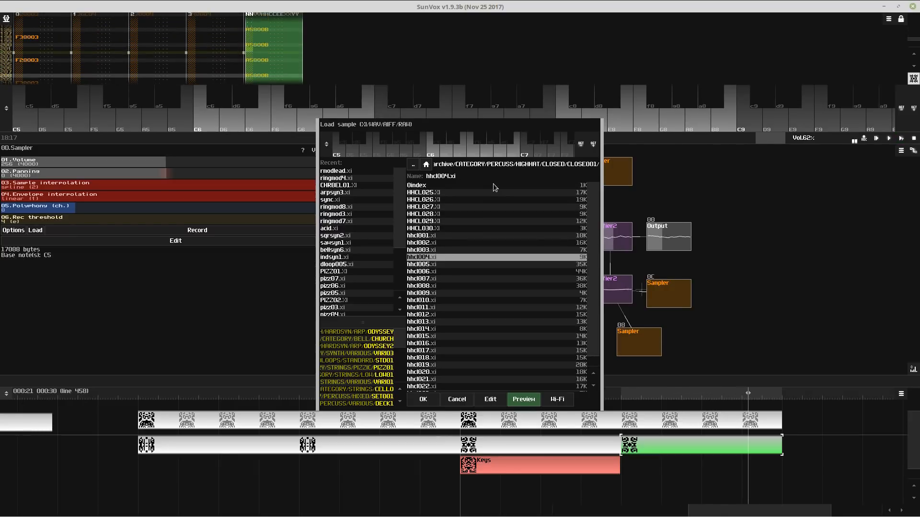
{"action": "key", "text": "Down"}
{"action": "key", "text": "Return"}
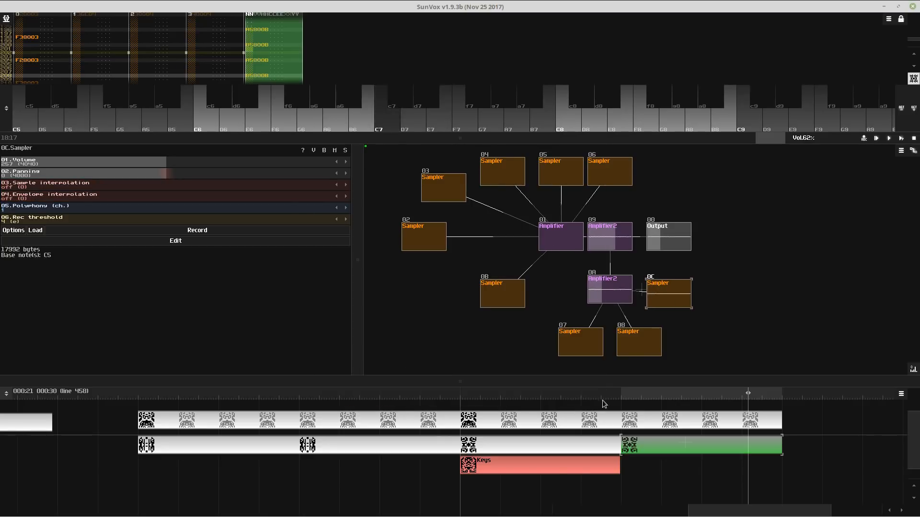
- Enlarge the pattern editor and set the drum pattern's number of tracks to 5
{"action": "left_click", "coordinate": [482, 418]}
{"action": "key", "text": "space"}
{"action": "left_click_drag", "start_coordinate": [402, 140], "coordinate": [402, 395]}
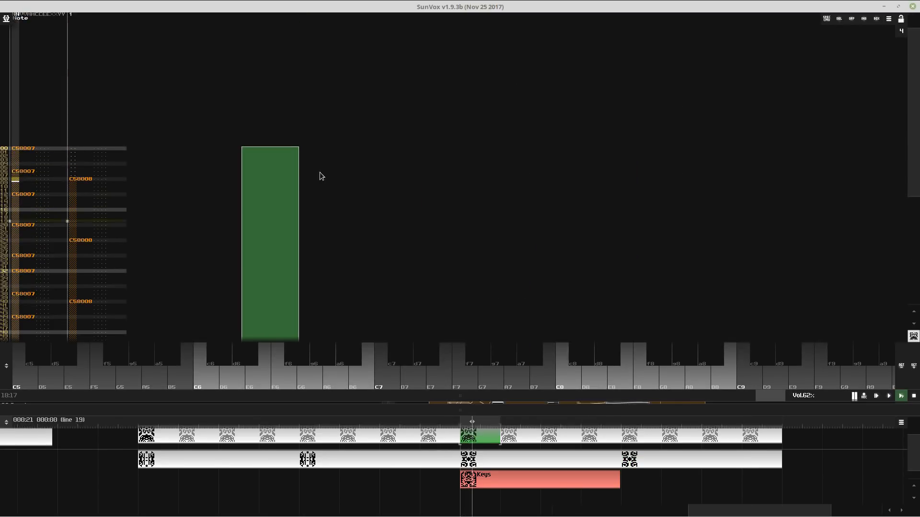
{"action": "right_click", "coordinate": [318, 175]}
{"action": "left_click", "coordinate": [380, 307]}
{"action": "left_click", "coordinate": [529, 255]}
{"action": "left_click", "coordinate": [529, 254]}
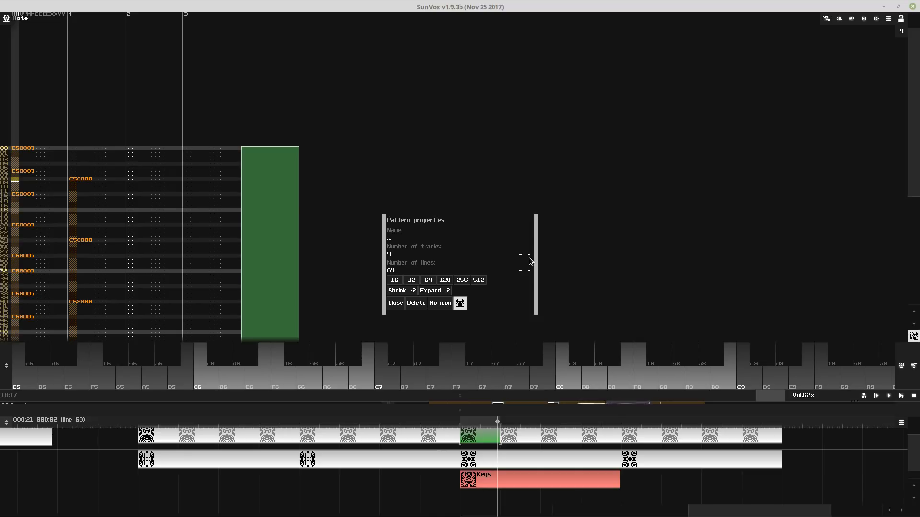
- Enter A6 hi-hat notes for Sampler 0C on track 2 of the drum pattern at lines 4, 10, 18 and 26
{"action": "left_click", "coordinate": [158, 143]}
{"action": "key", "text": "y"}
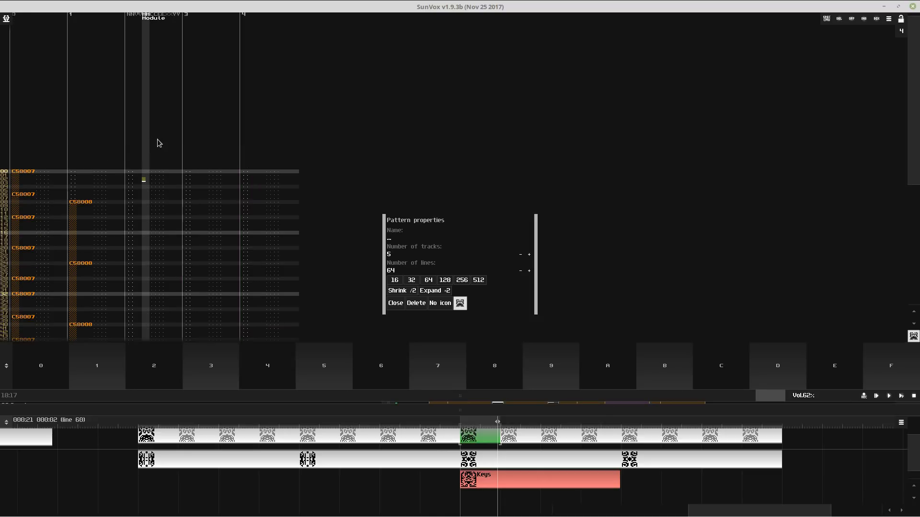
{"action": "key", "text": "Left"}
{"action": "key", "text": "Left"}
{"action": "key", "text": "Insert"}
{"action": "key", "text": "Insert"}
{"action": "key", "text": "Down"}
{"action": "key", "text": "Down"}
{"action": "key", "text": "Down"}
{"action": "key", "text": "Down"}
{"action": "key", "text": "Down"}
{"action": "key", "text": "Down"}
{"action": "key", "text": "Down"}
{"action": "key", "text": "Down"}
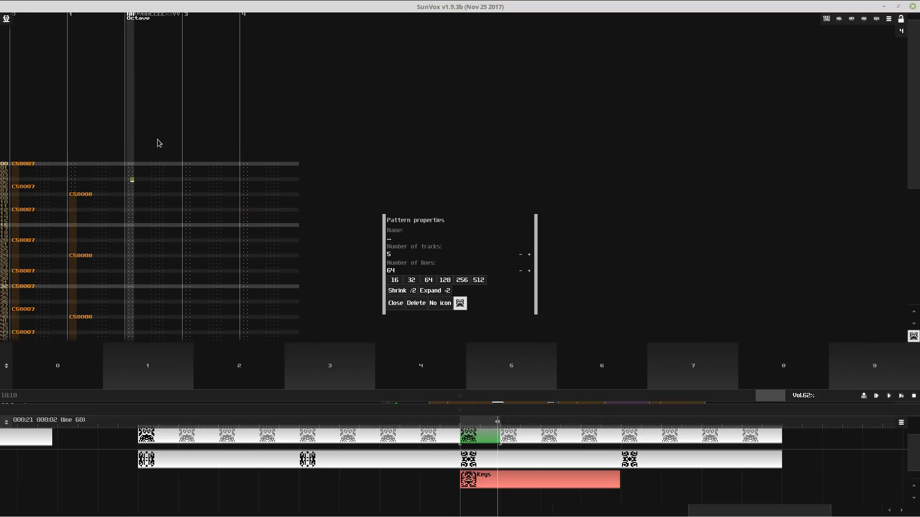
{"action": "key", "text": "y"}
{"action": "key", "text": "Down"}
{"action": "key", "text": "Down"}
{"action": "key", "text": "Down"}
{"action": "key", "text": "Down"}
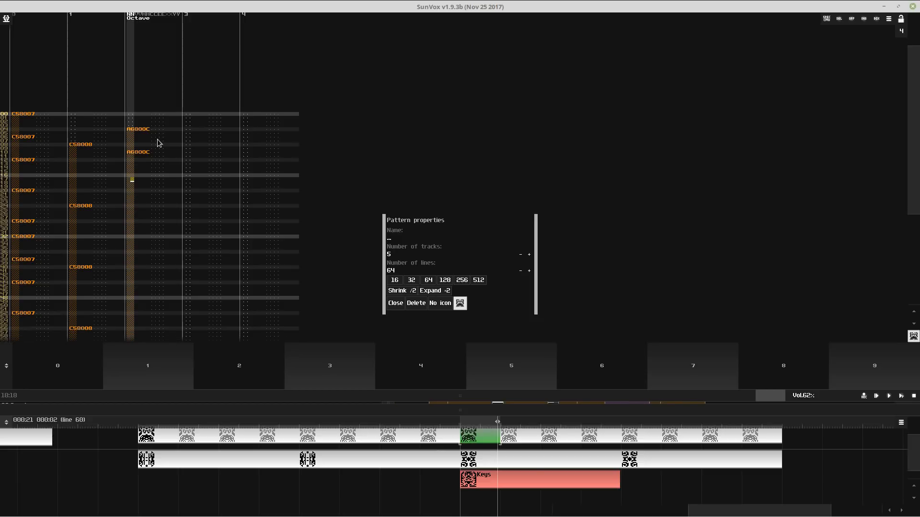
{"action": "key", "text": "y"}
{"action": "key", "text": "Down"}
{"action": "key", "text": "Down"}
{"action": "key", "text": "Down"}
{"action": "key", "text": "Down"}
{"action": "key", "text": "Down"}
{"action": "key", "text": "Down"}
{"action": "key", "text": "Down"}
{"action": "key", "text": "Down"}
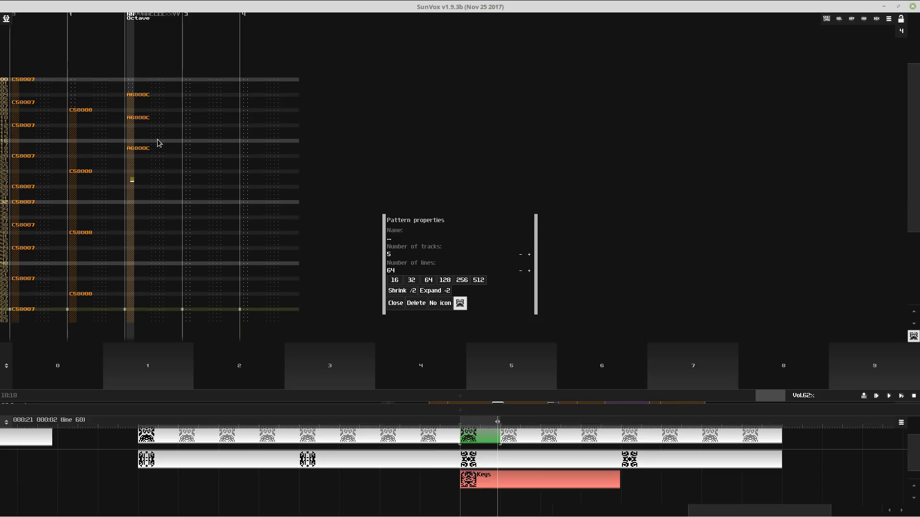
- Play the drum pattern and add A6 hi-hat hits at line 14 and, with velocity 40, at line 16 of track 2
{"action": "key", "text": "space"}
{"action": "key", "text": "space"}
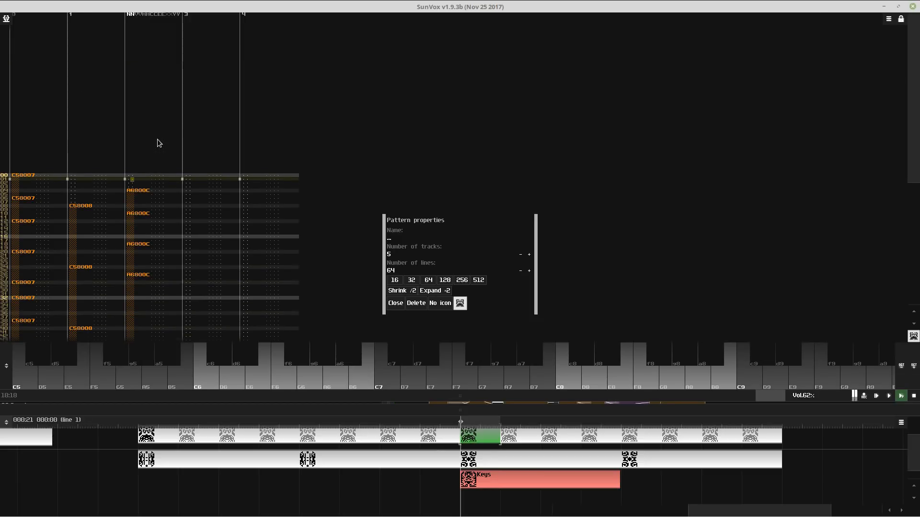
{"action": "key", "text": "space"}
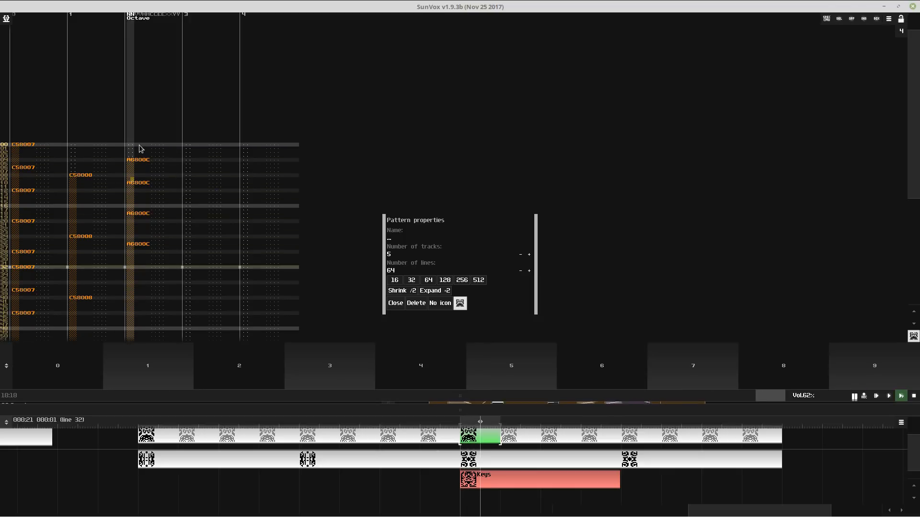
{"action": "left_click", "coordinate": [142, 184]}
{"action": "left_click", "coordinate": [137, 195]}
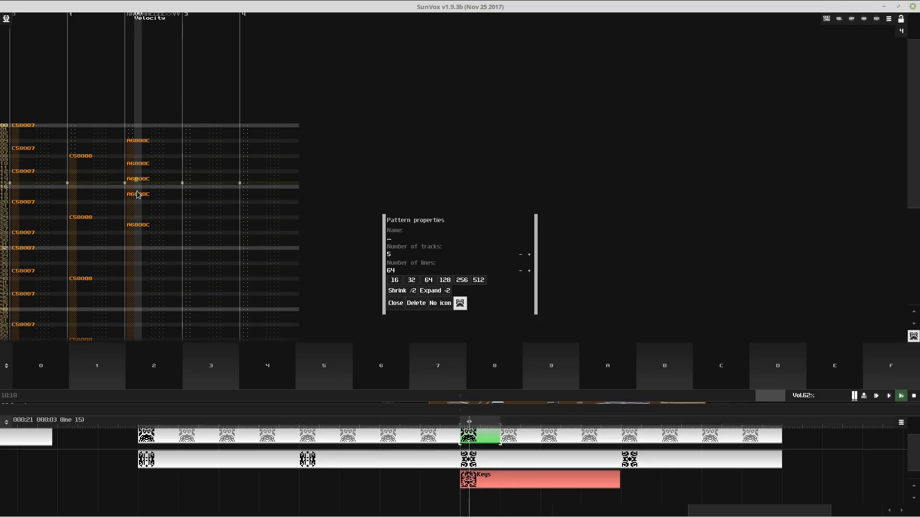
{"action": "left_click", "coordinate": [135, 193]}
{"action": "type", "text": "400C"}
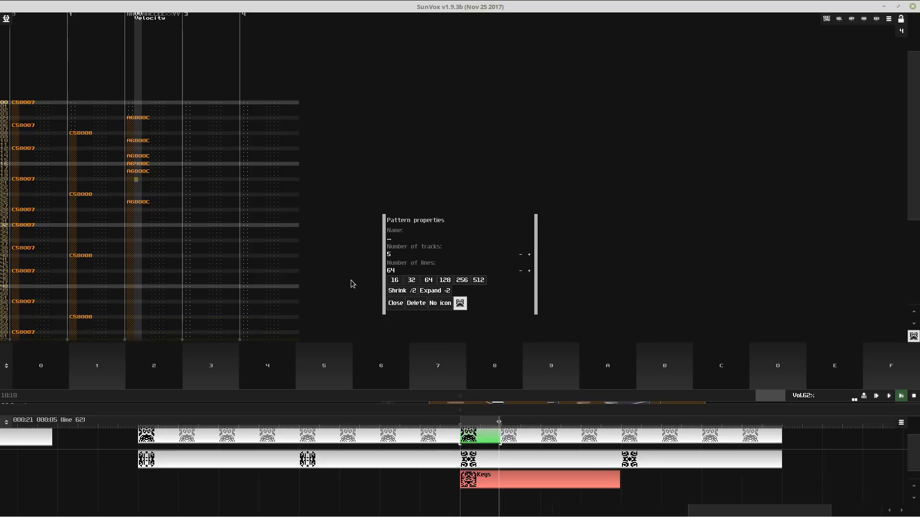
- Close the pattern properties and transpose the hi-hat track down by 12 semitones
{"action": "left_click", "coordinate": [395, 303]}
{"action": "right_click", "coordinate": [222, 162]}
{"action": "left_click", "coordinate": [215, 178]}
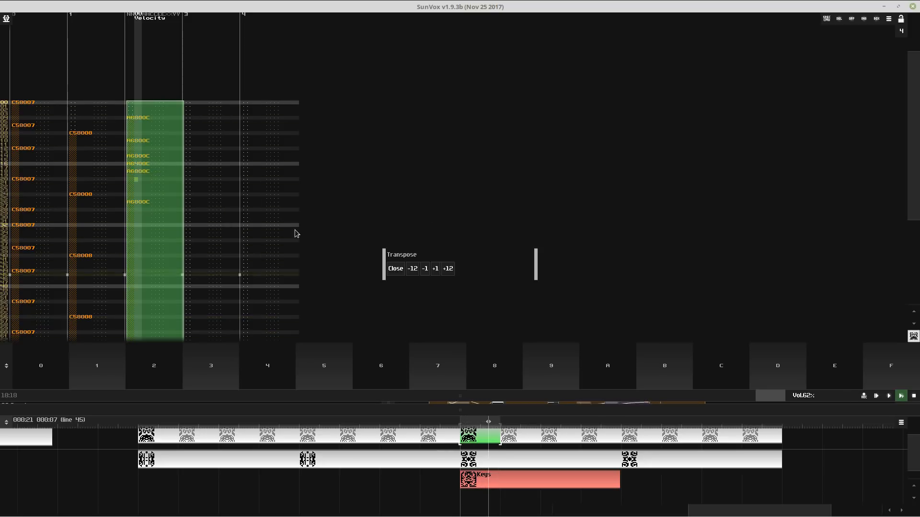
{"action": "left_click", "coordinate": [152, 117]}
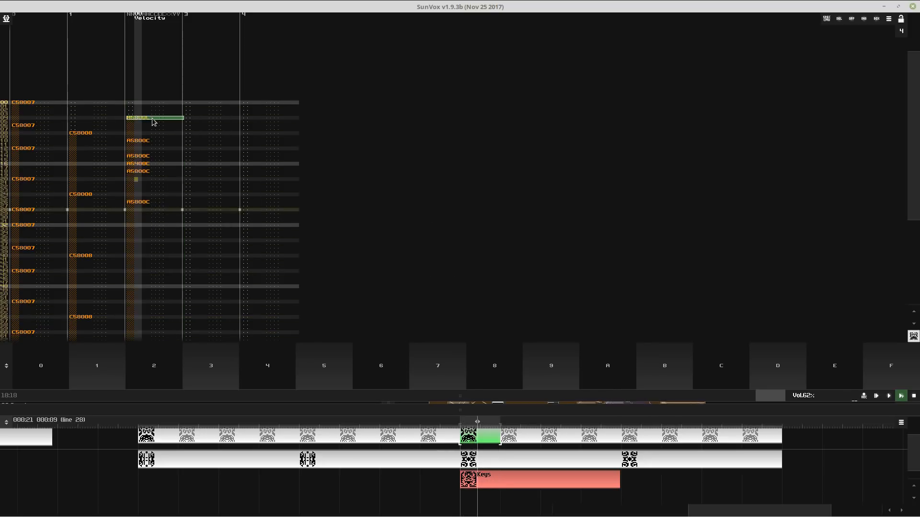
- Add A5 hi-hat hits at lines 22, 30 and, with velocity 40, 31, and copy track 2's first 32 lines into its second half
{"action": "left_click", "coordinate": [137, 249]}
{"action": "key", "text": "ctrl+z"}
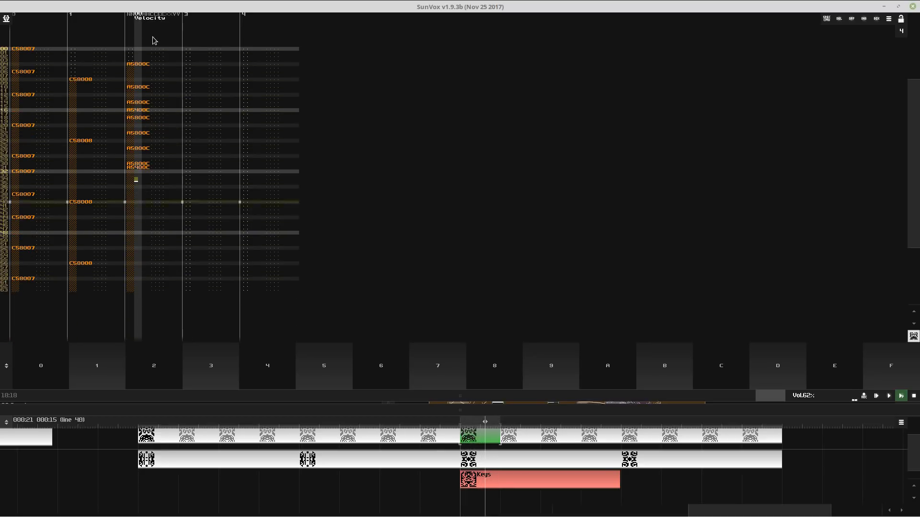
{"action": "left_click_drag", "start_coordinate": [153, 40], "coordinate": [155, 168]}
{"action": "key", "text": "ctrl+d"}
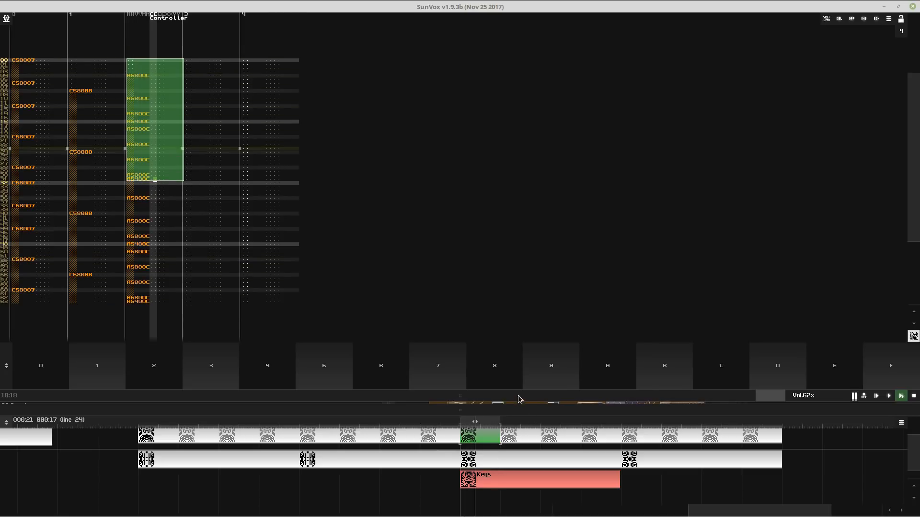
- Bring the module view back and lower Sampler 0C's volume to 140
{"action": "left_click", "coordinate": [520, 399]}
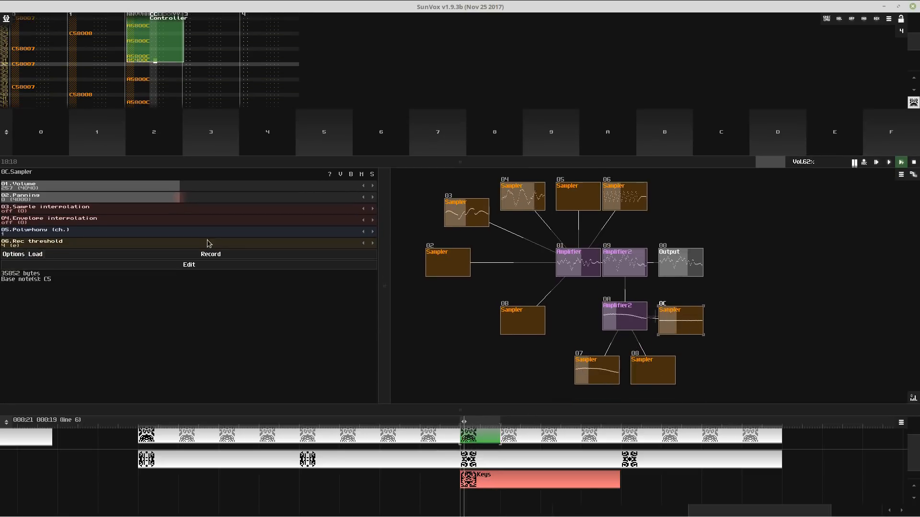
{"action": "left_click", "coordinate": [226, 265]}
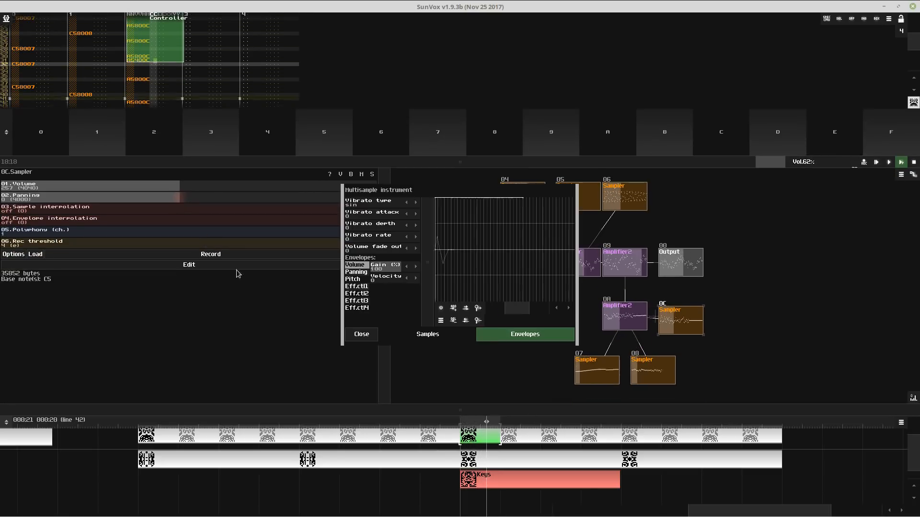
{"action": "left_click", "coordinate": [360, 333]}
{"action": "left_click_drag", "start_coordinate": [134, 193], "coordinate": [107, 193]}
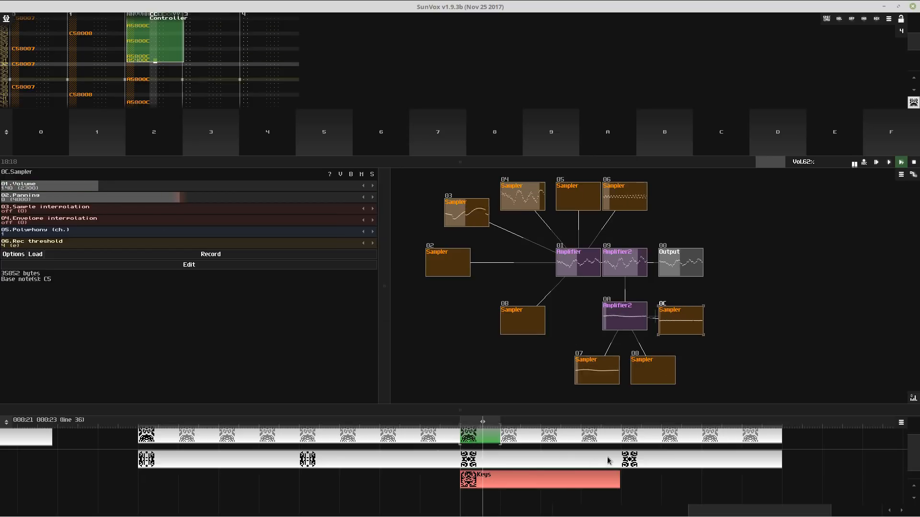
- Play the song from the last chord and lead pattern to hear the hi-hats in context
{"action": "left_click", "coordinate": [607, 461]}
{"action": "left_click", "coordinate": [685, 457]}
{"action": "key", "text": "space"}
{"action": "key", "text": "Escape"}
{"action": "key", "text": "Escape"}
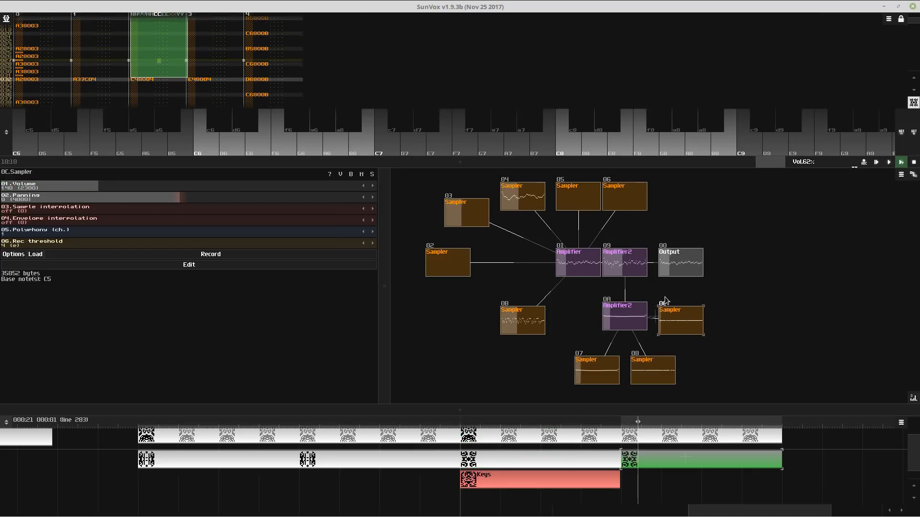
- Move Sampler 0C aside and paste a copy of it below, connected to Amplifier2 0A
{"action": "left_click_drag", "start_coordinate": [665, 301], "coordinate": [705, 324]}
{"action": "key", "text": "ctrl+c"}
{"action": "left_click", "coordinate": [710, 370]}
{"action": "key", "text": "ctrl+v"}
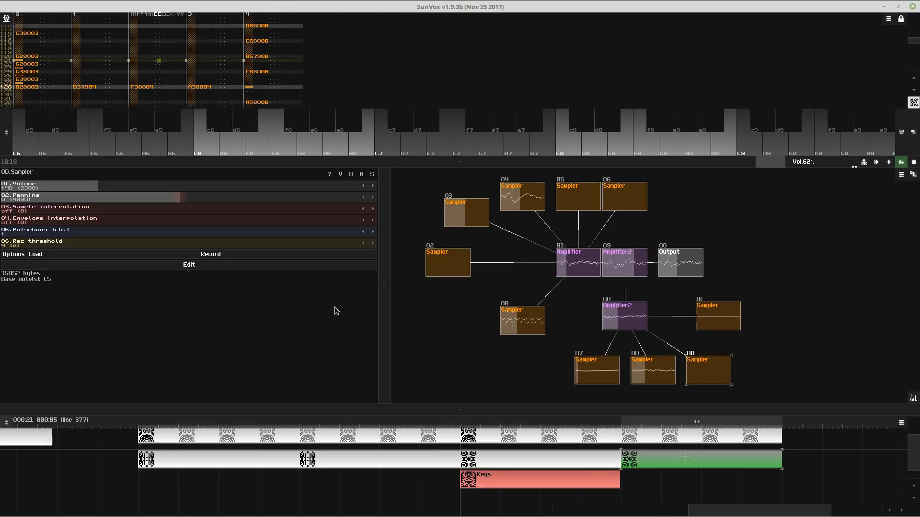
- Preview the electric toms in PERCUSS/TOM/ELECTRIC/STD01 and load etom001m.xi into Sampler 0D
{"action": "left_click", "coordinate": [36, 254]}
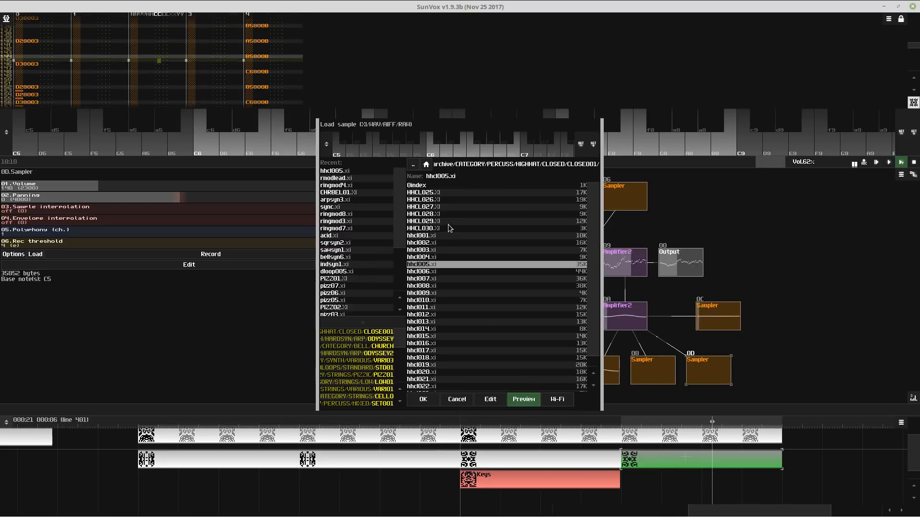
{"action": "left_click", "coordinate": [413, 165]}
{"action": "left_click", "coordinate": [413, 165]}
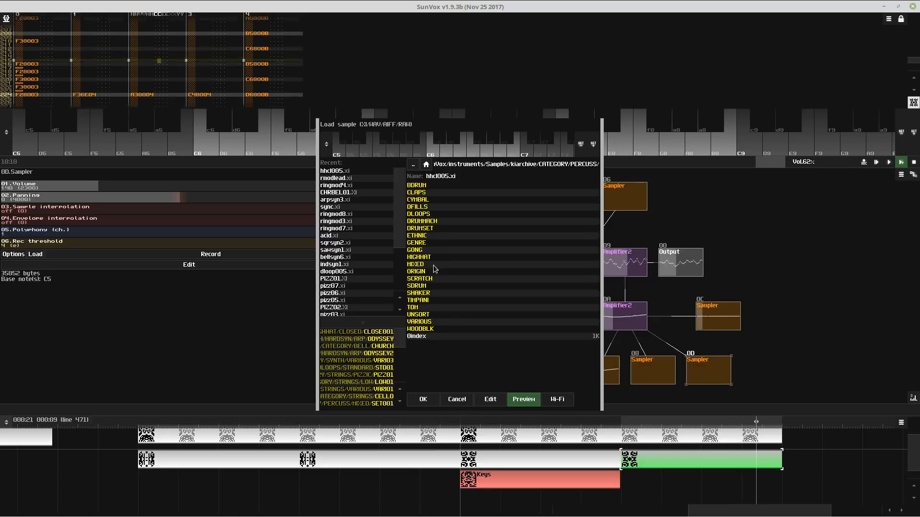
{"action": "left_click", "coordinate": [425, 307]}
{"action": "left_click", "coordinate": [421, 190]}
{"action": "left_click", "coordinate": [421, 189]}
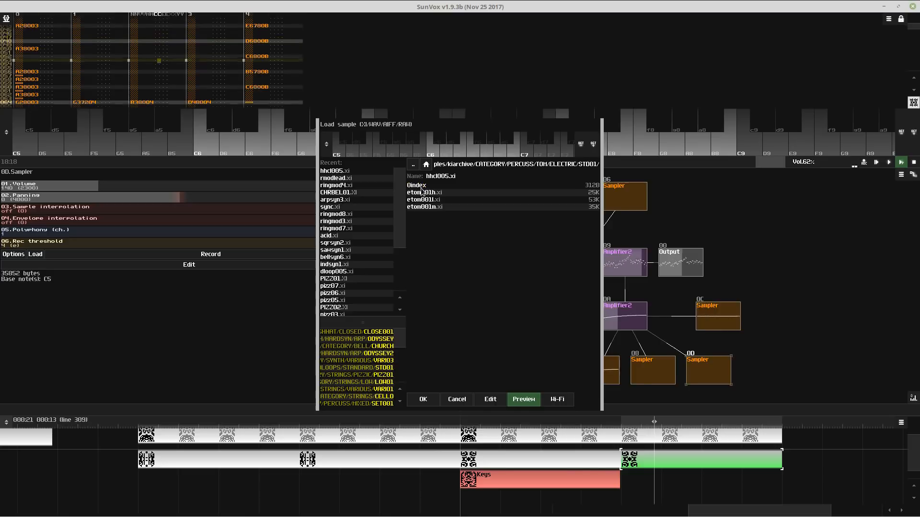
{"action": "left_click", "coordinate": [425, 206]}
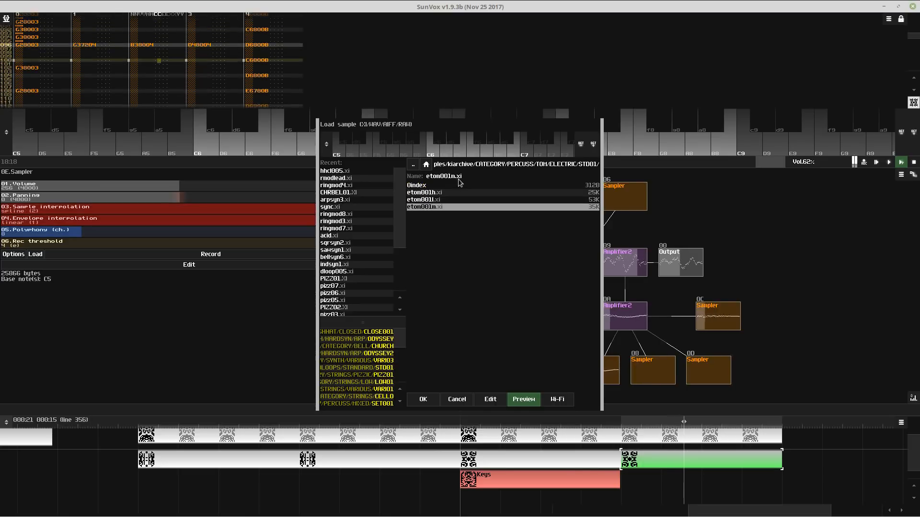
{"action": "key", "text": "Up"}
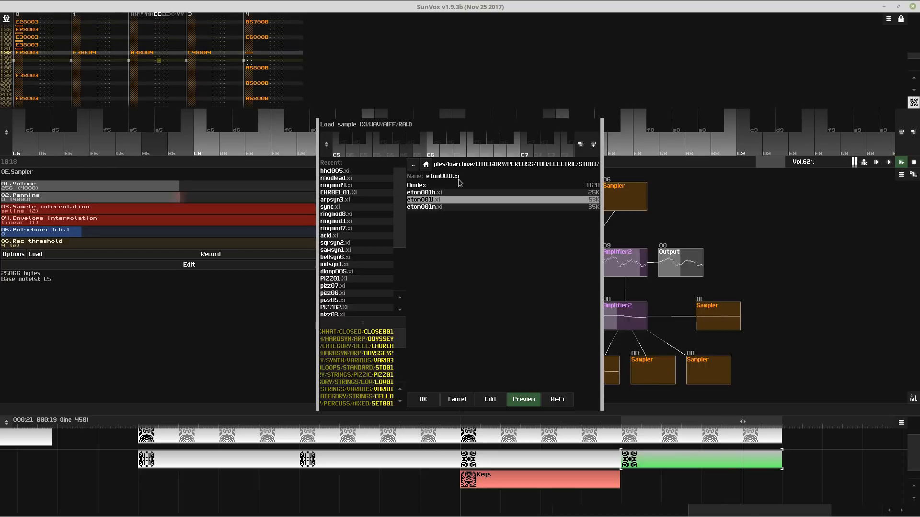
{"action": "key", "text": "Escape"}
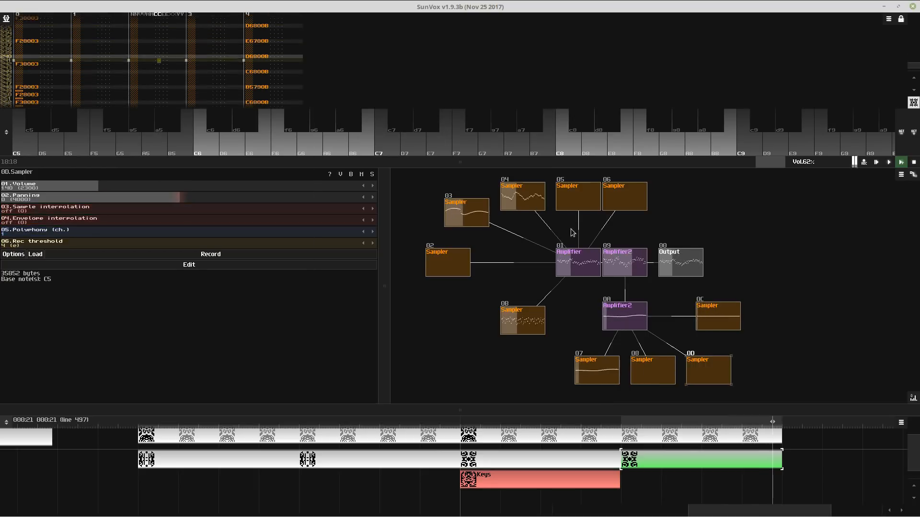
- Try Sampler 0D tom notes in track 3 of the first drum pattern under the last chords, placing A5 on line 6
{"action": "left_click", "coordinate": [641, 439]}
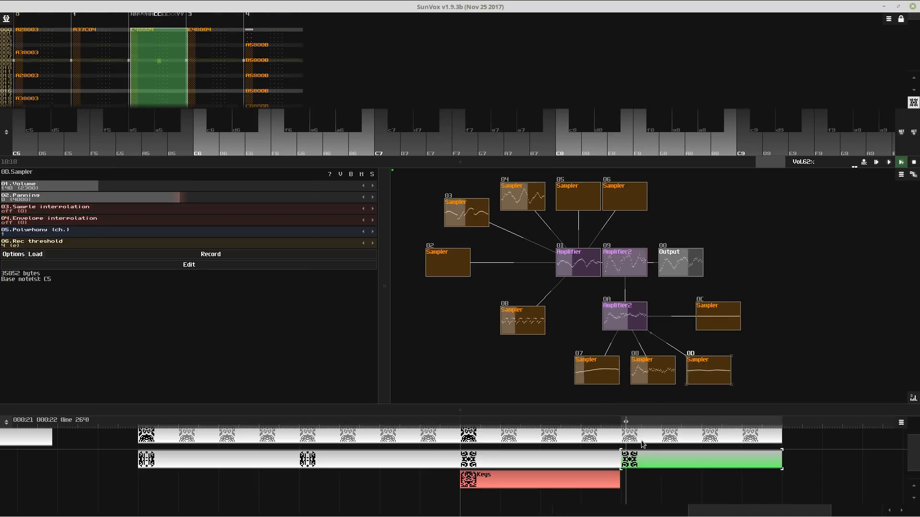
{"action": "left_click", "coordinate": [193, 44]}
{"action": "key", "text": "b"}
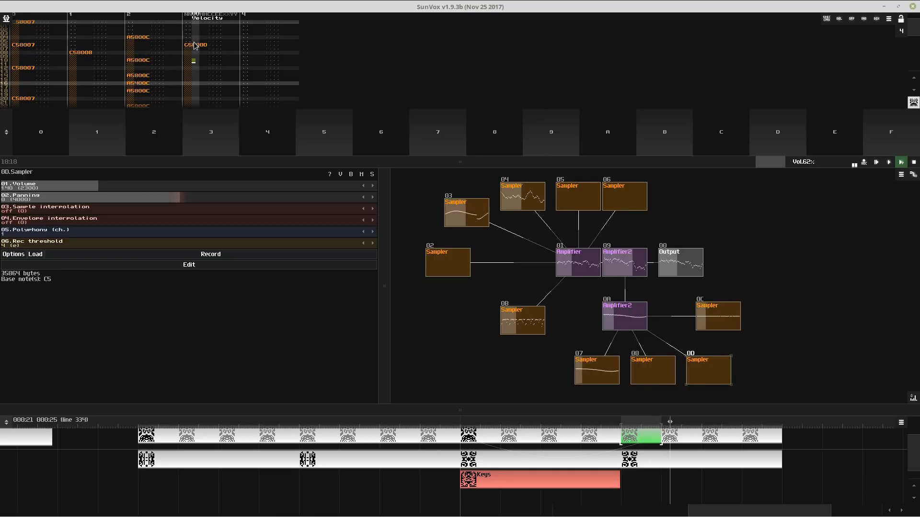
{"action": "key", "text": "Up"}
{"action": "key", "text": "Up"}
{"action": "key", "text": "Up"}
{"action": "key", "text": "Up"}
{"action": "key", "text": "Up"}
{"action": "key", "text": "v"}
{"action": "key", "text": "Left"}
{"action": "key", "text": "Up"}
{"action": "key", "text": "Up"}
{"action": "key", "text": "Up"}
{"action": "key", "text": "n"}
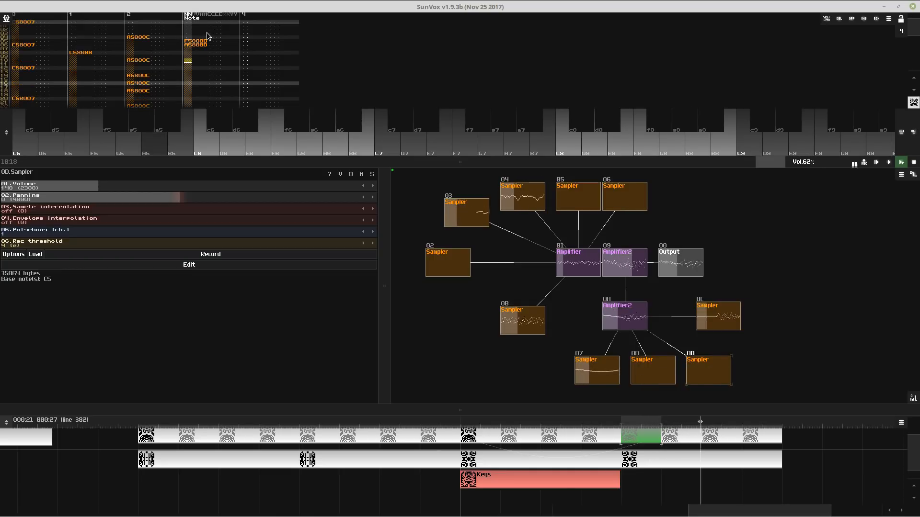
- Delete the extra F5 tom note just above line 6 and replay from the start of the drum pattern
{"action": "key", "text": "Up"}
{"action": "key", "text": "Up"}
{"action": "key", "text": "Up"}
{"action": "key", "text": "Up"}
{"action": "key", "text": "Up"}
{"action": "key", "text": "Delete"}
{"action": "key", "text": "Up"}
{"action": "key", "text": "space"}
{"action": "key", "text": "F9"}
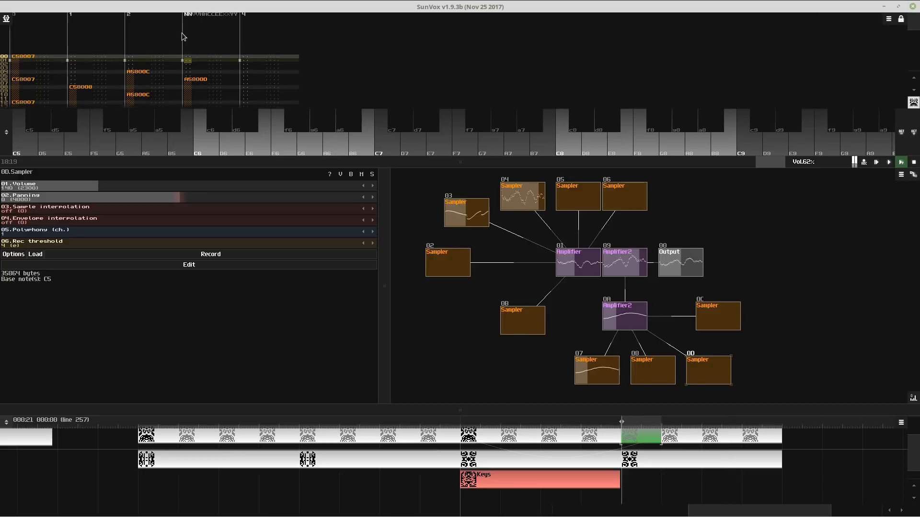
- Copy the A5 tom note from line 6 onto lines 12, 18 and 20 of track 3, with the pattern view enlarged
{"action": "left_click_drag", "start_coordinate": [188, 31], "coordinate": [194, 61]}
{"action": "left_click", "coordinate": [200, 61]}
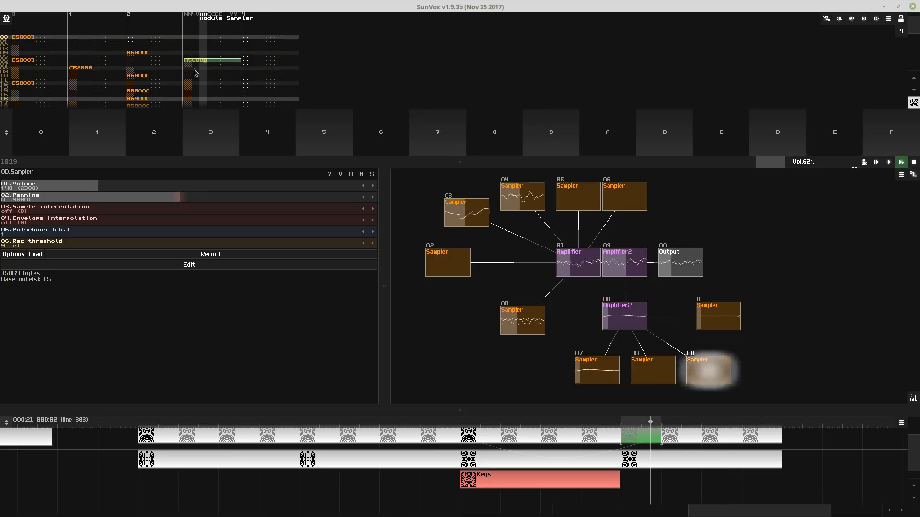
{"action": "left_click", "coordinate": [192, 83]}
{"action": "key", "text": "ctrl+v"}
{"action": "left_click_drag", "start_coordinate": [347, 165], "coordinate": [311, 338]}
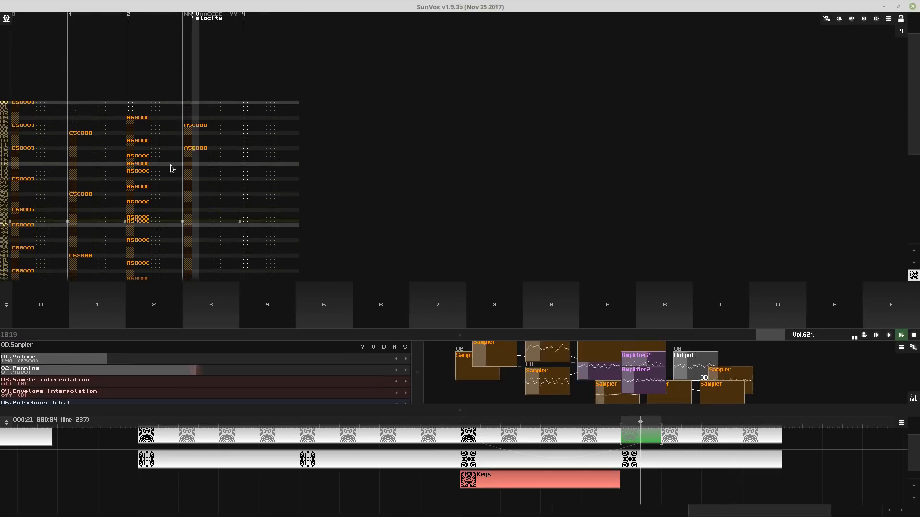
{"action": "left_click", "coordinate": [192, 172]}
{"action": "key", "text": "ctrl+v"}
{"action": "key", "text": "Left"}
{"action": "key", "text": "Down"}
{"action": "key", "text": "Down"}
{"action": "key", "text": "ctrl+v"}
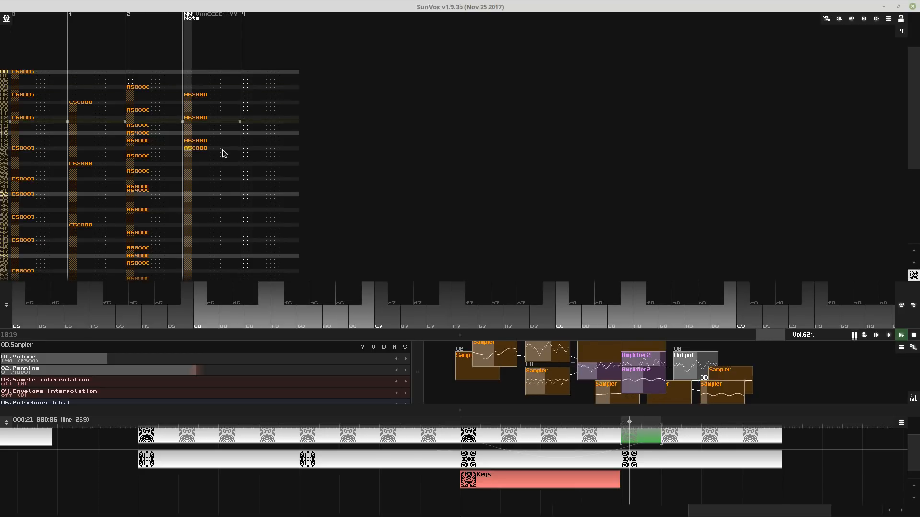
- Paste the A5 tom note onto lines 26 and 28 of track 3
{"action": "key", "text": "Down"}
{"action": "key", "text": "Down"}
{"action": "key", "text": "Down"}
{"action": "key", "text": "Down"}
{"action": "key", "text": "Down"}
{"action": "key", "text": "Down"}
{"action": "key", "text": "ctrl+v"}
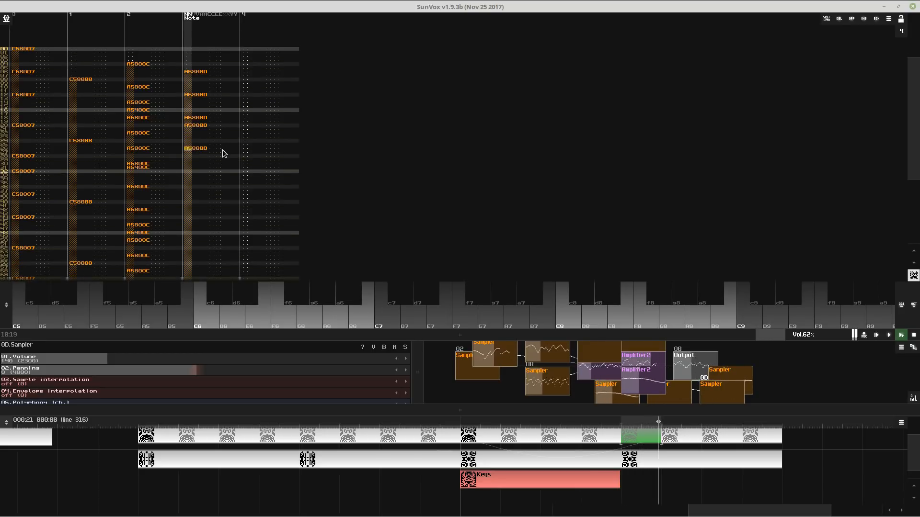
{"action": "key", "text": "Down"}
{"action": "key", "text": "Down"}
{"action": "key", "text": "ctrl+v"}
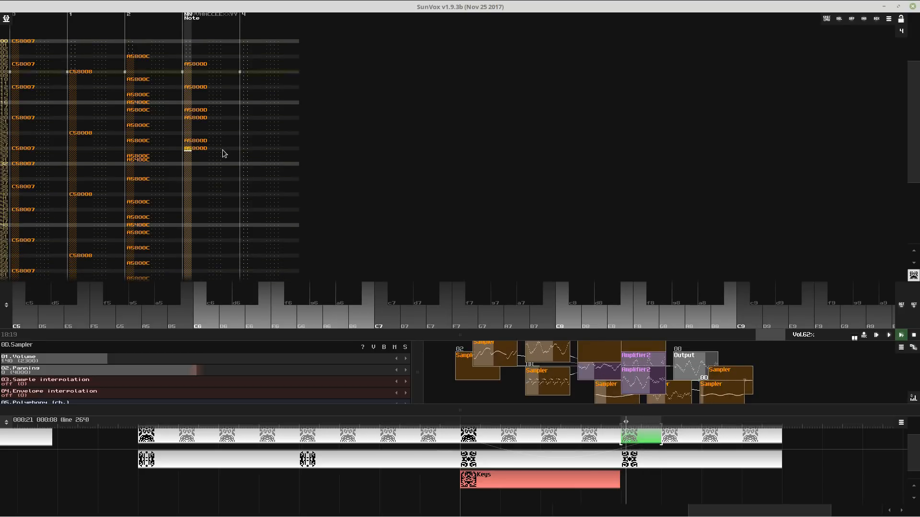
- Remove the tom note on line 18 and add one on line 22, keeping the note on line 20
{"action": "left_click", "coordinate": [203, 112]}
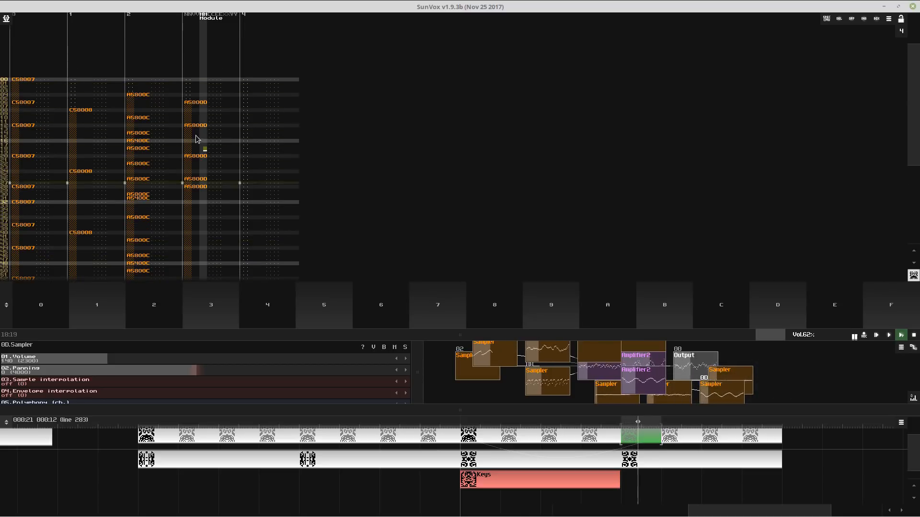
{"action": "key", "text": "Down"}
{"action": "key", "text": "Down"}
{"action": "key", "text": "Down"}
{"action": "key", "text": "ctrl+z"}
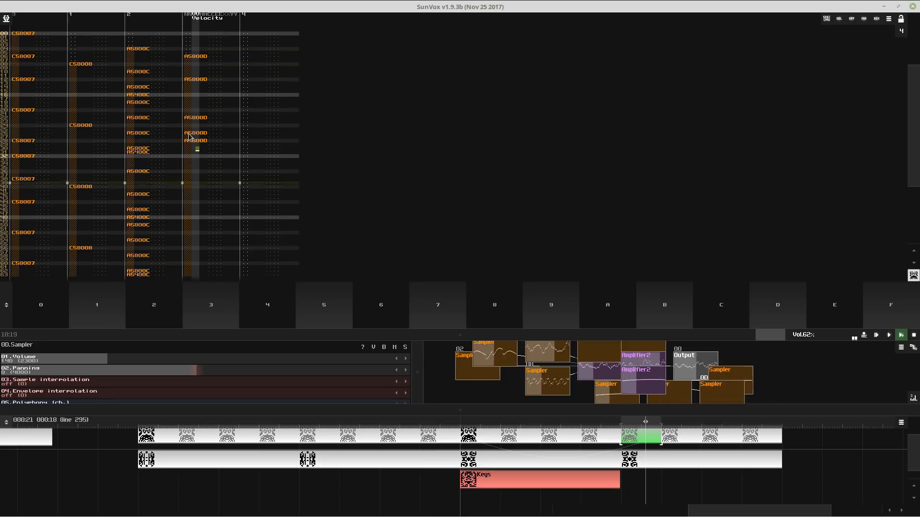
{"action": "key", "text": "ctrl+z"}
- Copy the tom rhythm on lines 0 to 31 of track 3 into the pattern's second half, starting at line 32
{"action": "left_click_drag", "start_coordinate": [207, 96], "coordinate": [209, 192]}
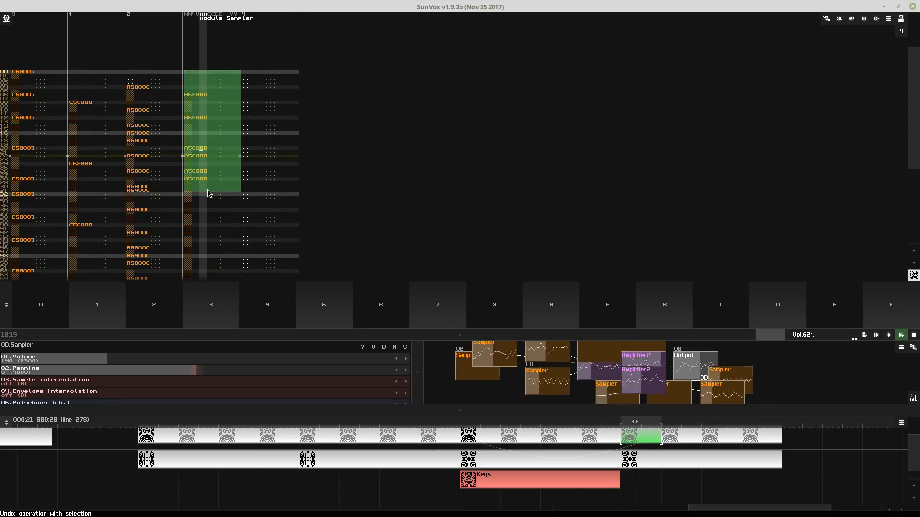
{"action": "key", "text": "ctrl+d"}
{"action": "left_click", "coordinate": [206, 153]}
- Move the tom note on line 52 of track 3 up to line 48
{"action": "left_click", "coordinate": [194, 221]}
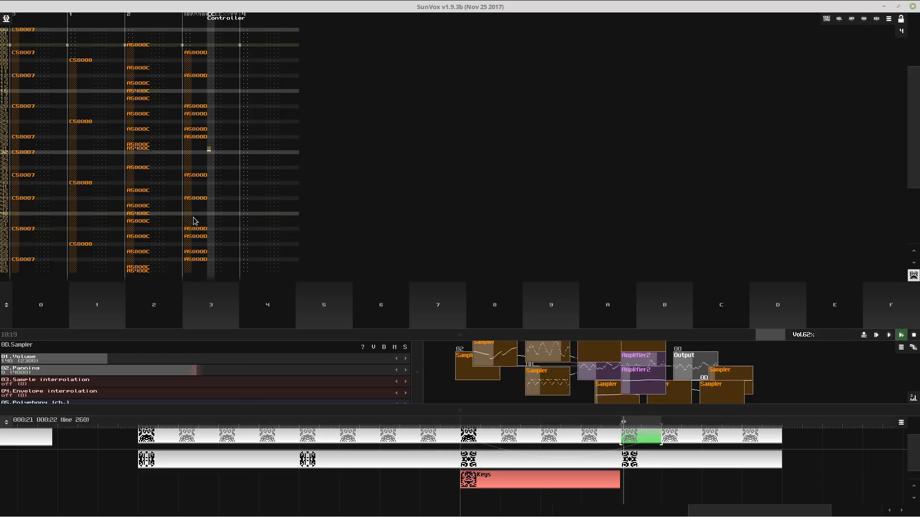
{"action": "left_click", "coordinate": [194, 221]}
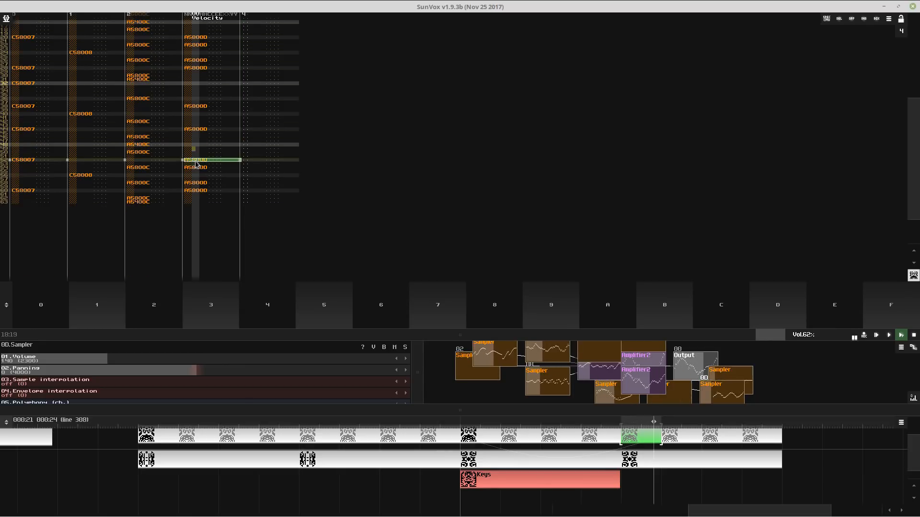
{"action": "left_click", "coordinate": [199, 146]}
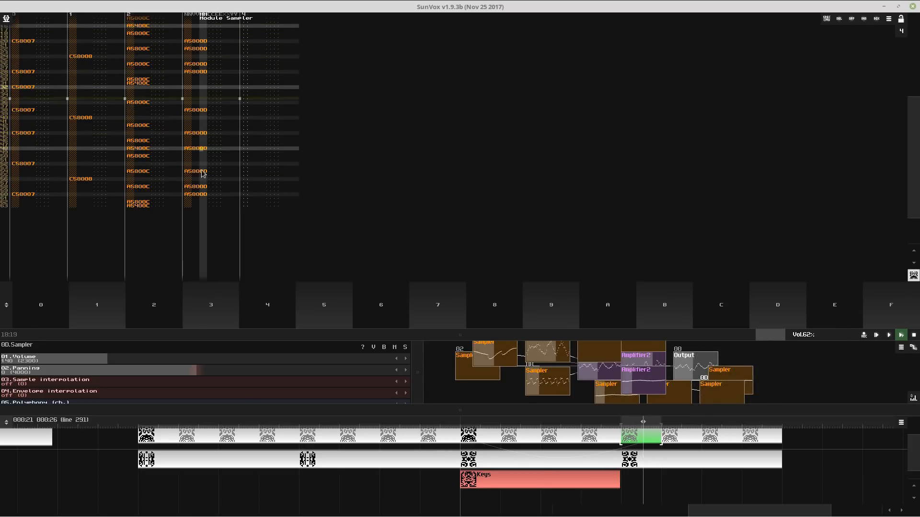
- Try moving the tom note on line 58 up to line 56 and undo the change
{"action": "left_click", "coordinate": [196, 172]}
{"action": "scroll", "coordinate": [192, 159], "scroll_direction": "down", "scroll_amount": 2}
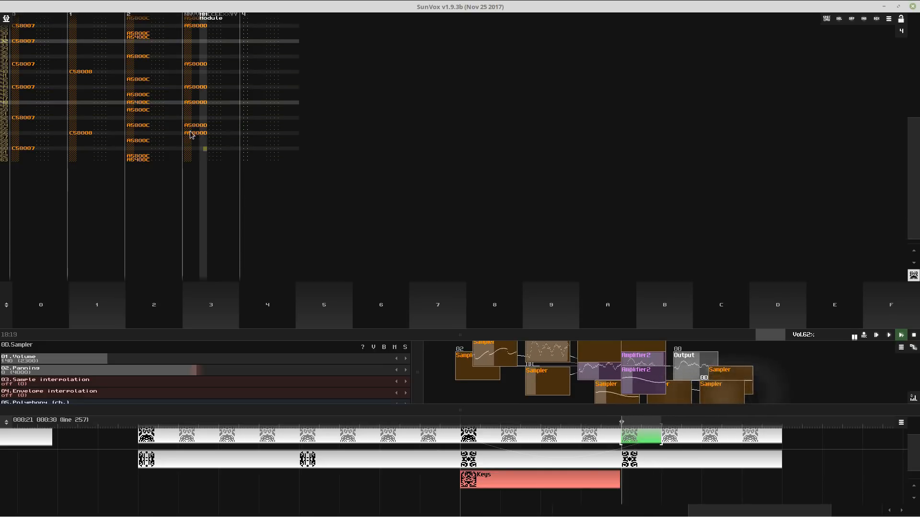
{"action": "key", "text": "ctrl+z"}
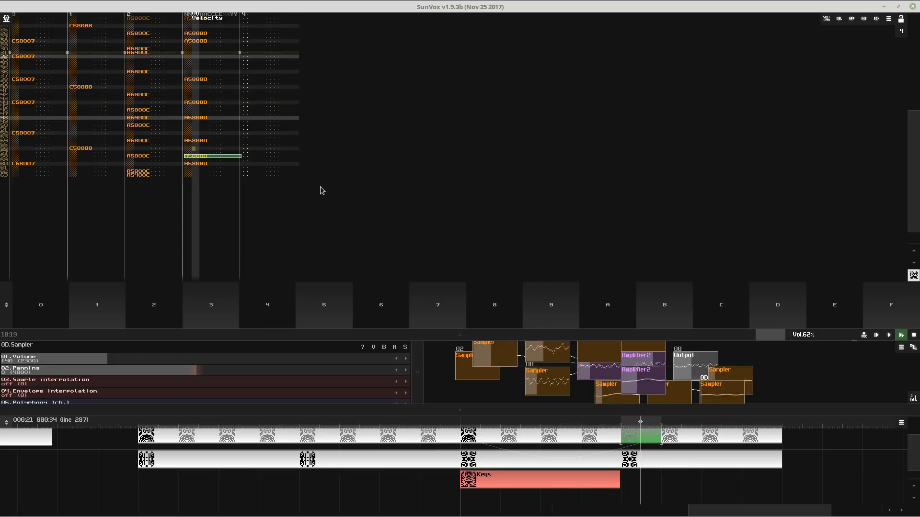
- Select the last chord pattern, bring the module view back, set Sampler 0B's volume to 254 and move the module down
{"action": "left_click", "coordinate": [722, 455]}
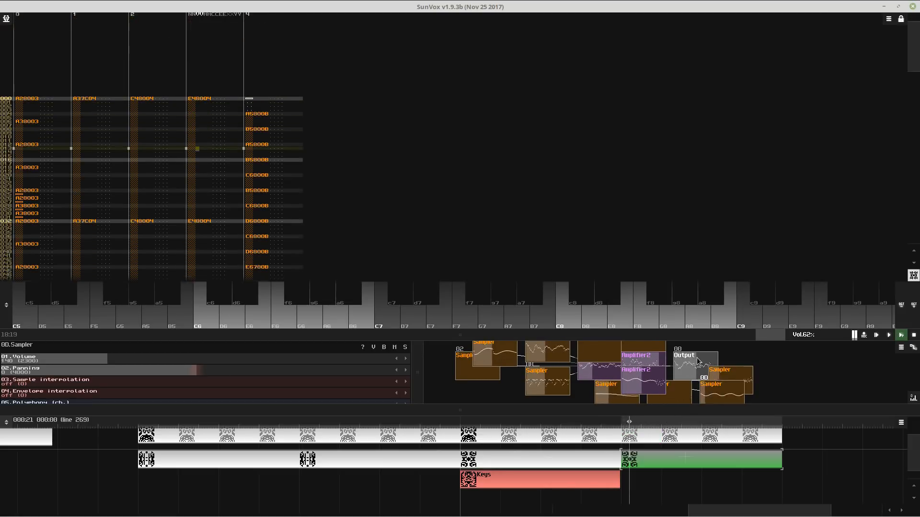
{"action": "left_click_drag", "start_coordinate": [652, 332], "coordinate": [627, 153]}
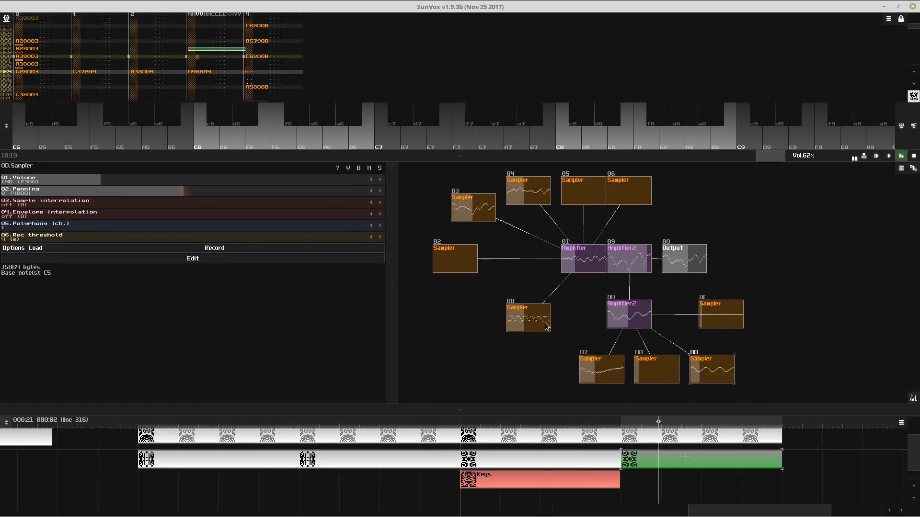
{"action": "left_click", "coordinate": [543, 322]}
{"action": "left_click_drag", "start_coordinate": [264, 182], "coordinate": [247, 183]}
{"action": "left_click_drag", "start_coordinate": [525, 323], "coordinate": [516, 365]}
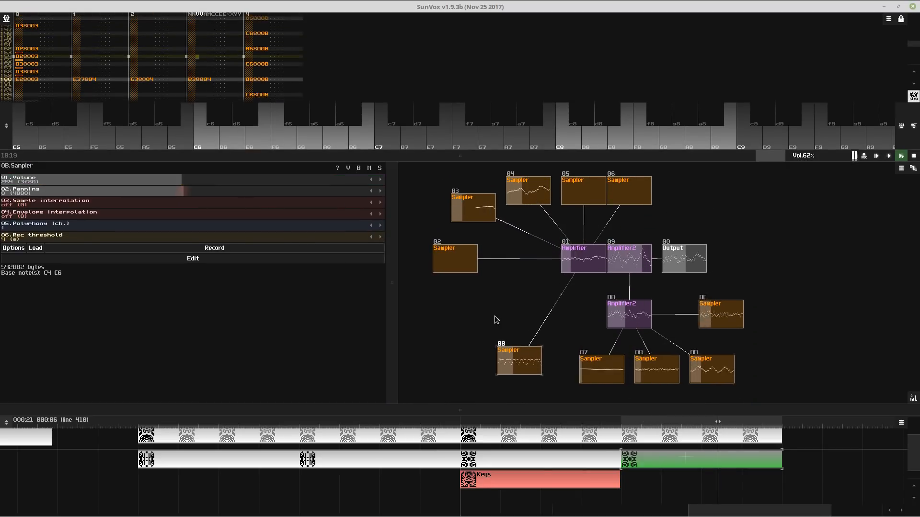
- Paste a copy of Sampler 0B above the original and connect it to Amplifier 01
{"action": "key", "text": "ctrl+c"}
{"action": "key", "text": "ctrl+v"}
{"action": "left_click_drag", "start_coordinate": [493, 315], "coordinate": [578, 265]}
- Browse the PERCUSS sample folders for Sampler 0E without loading anything, and lower Sampler 0D's volume to 137
{"action": "left_click", "coordinate": [35, 248]}
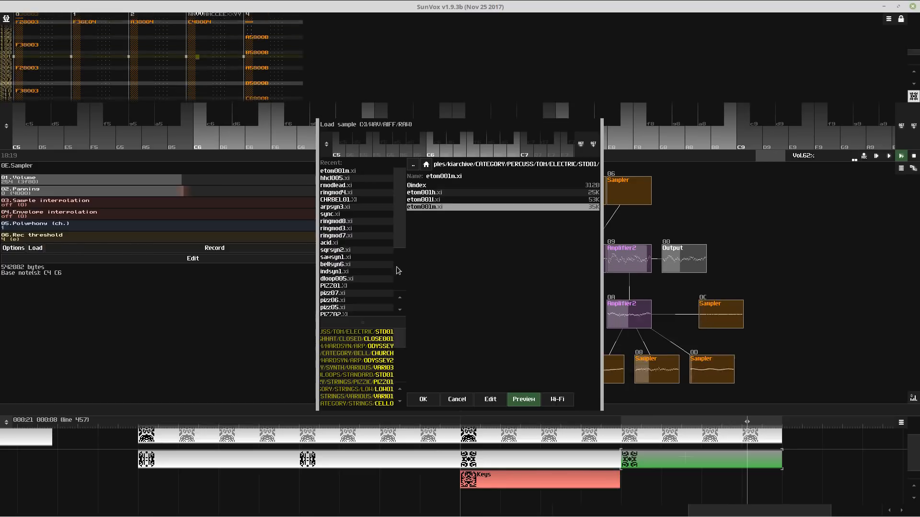
{"action": "left_click", "coordinate": [412, 165]}
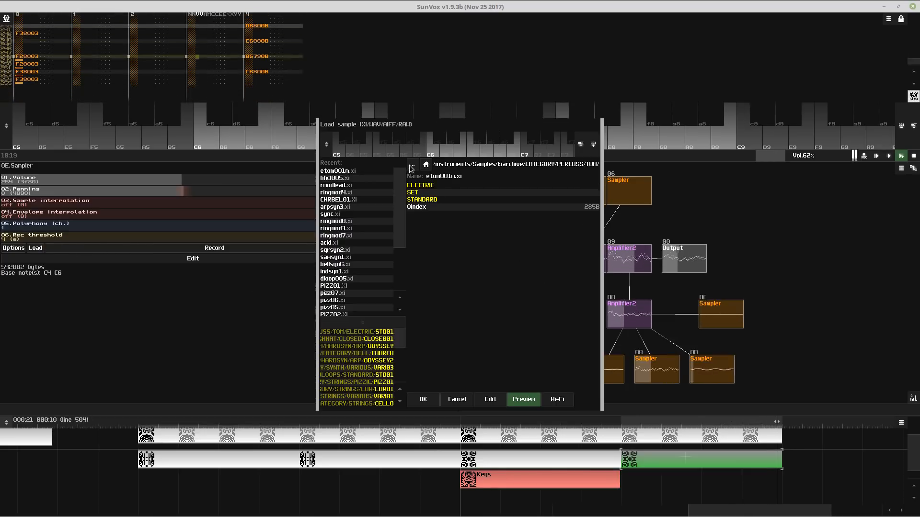
{"action": "left_click_drag", "start_coordinate": [203, 179], "coordinate": [230, 180]}
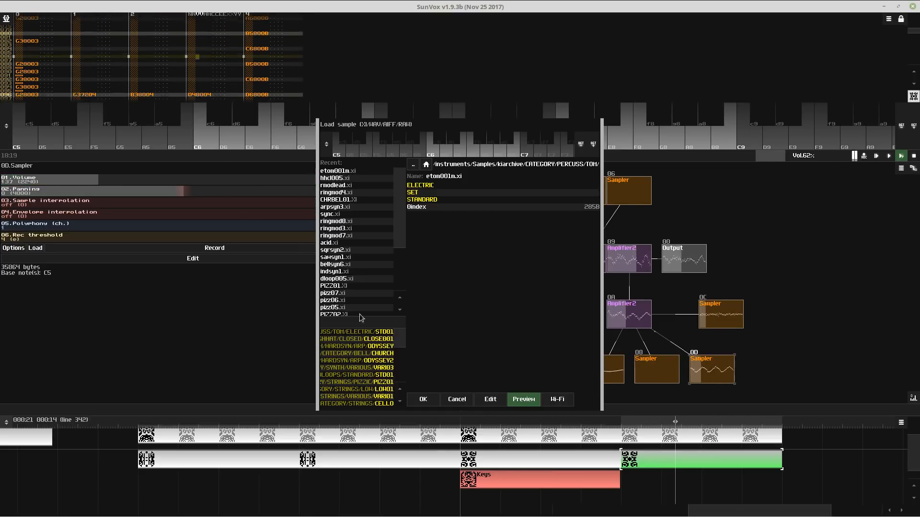
{"action": "left_click", "coordinate": [411, 168]}
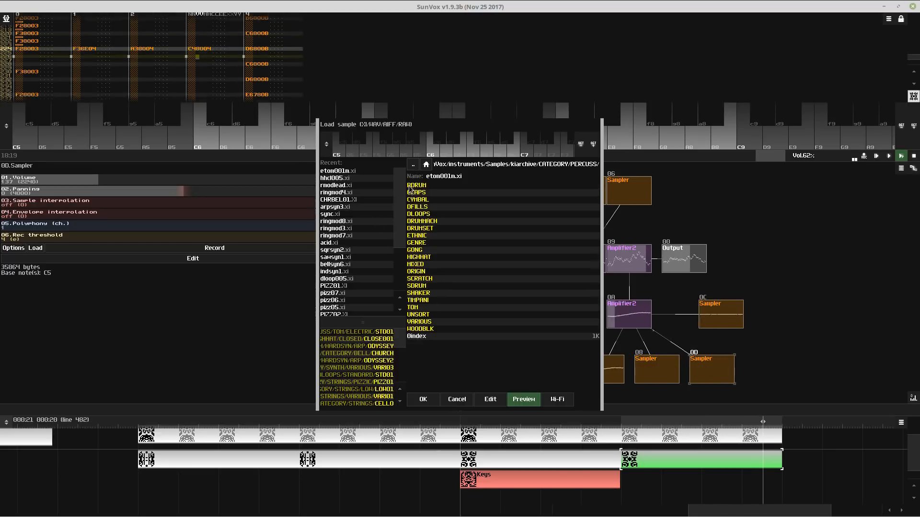
{"action": "left_click", "coordinate": [456, 399]}
- Audition the sounds of Samplers 05, 06 and 02, and stop playback
{"action": "left_click", "coordinate": [626, 194]}
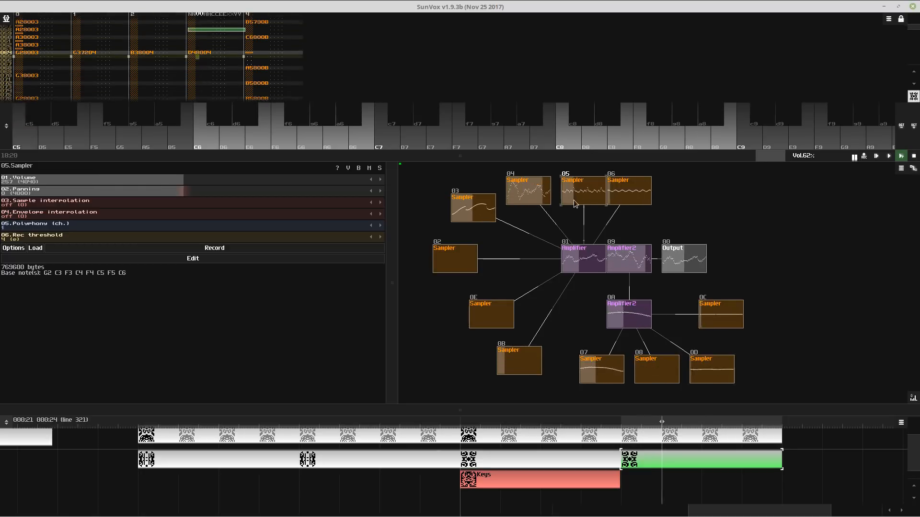
{"action": "left_click", "coordinate": [457, 260]}
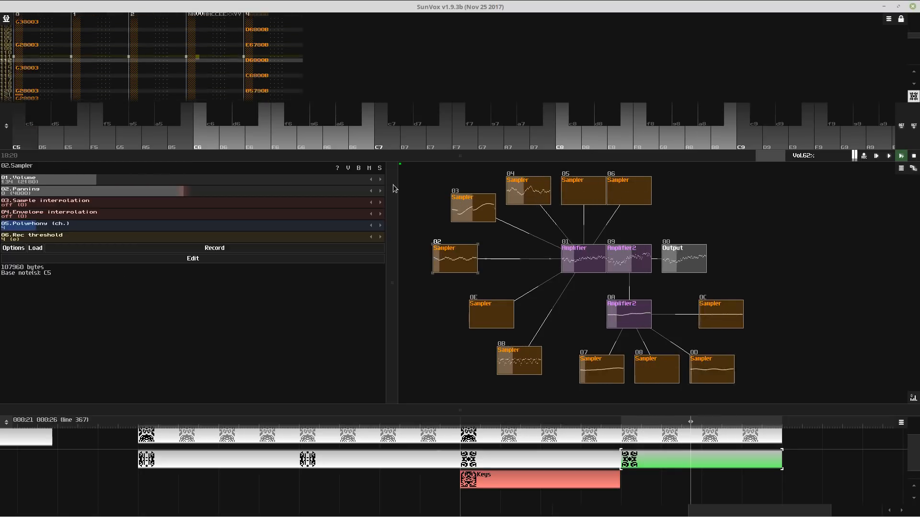
{"action": "key", "text": "space"}
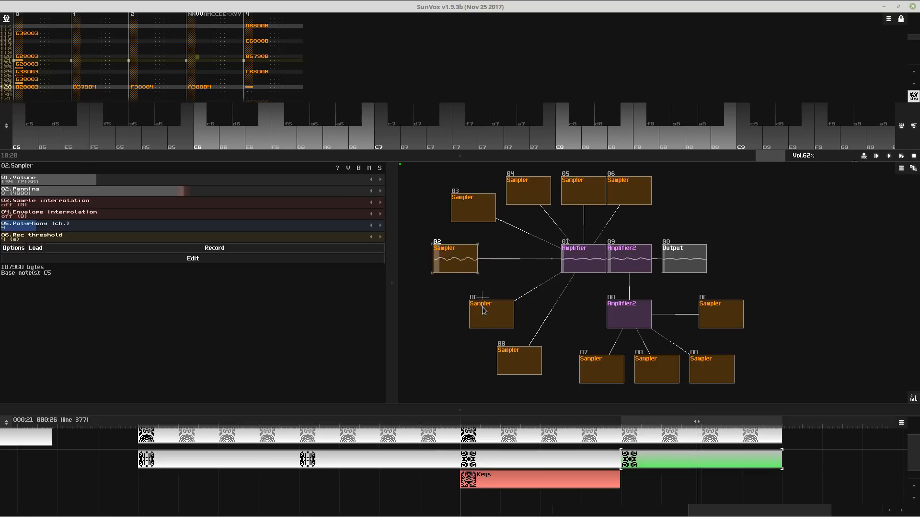
- Restart playback with Sampler 0E selected, enlarge the pattern view and raise Sampler 0E's volume to 311
{"action": "left_click", "coordinate": [511, 326]}
{"action": "key", "text": "space"}
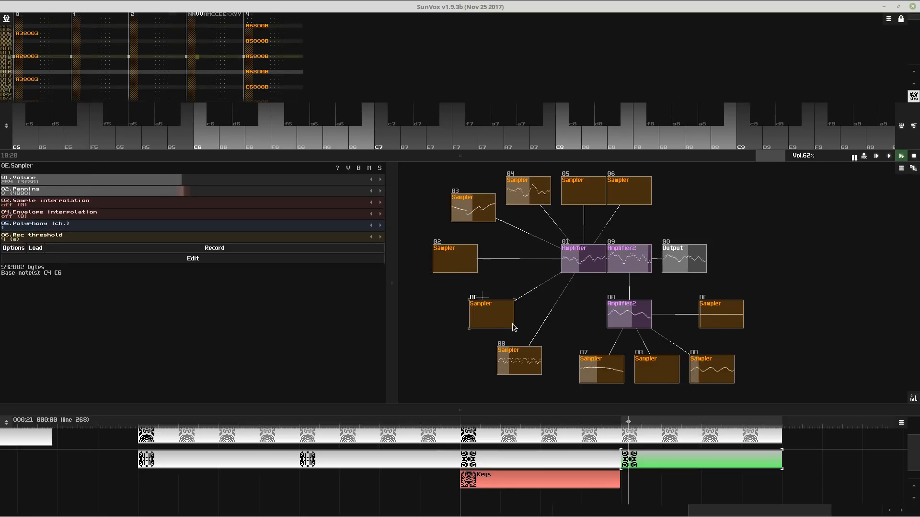
{"action": "left_click_drag", "start_coordinate": [464, 159], "coordinate": [461, 288]}
{"action": "left_click_drag", "start_coordinate": [335, 313], "coordinate": [234, 311]}
- Set the last chord and lead pattern's number of tracks to 8
{"action": "left_click", "coordinate": [548, 466]}
{"action": "left_click", "coordinate": [662, 459]}
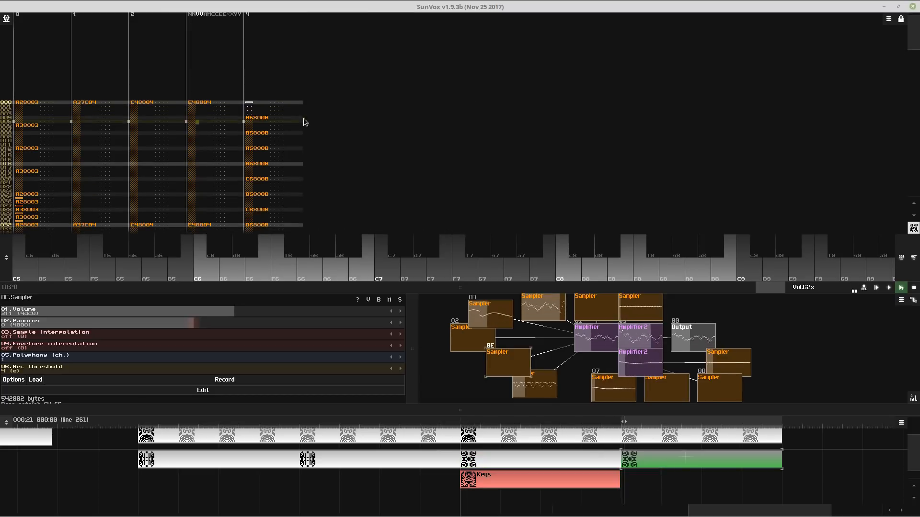
{"action": "right_click", "coordinate": [305, 121]}
{"action": "left_click", "coordinate": [335, 222]}
{"action": "left_click", "coordinate": [528, 255]}
{"action": "left_click", "coordinate": [529, 254]}
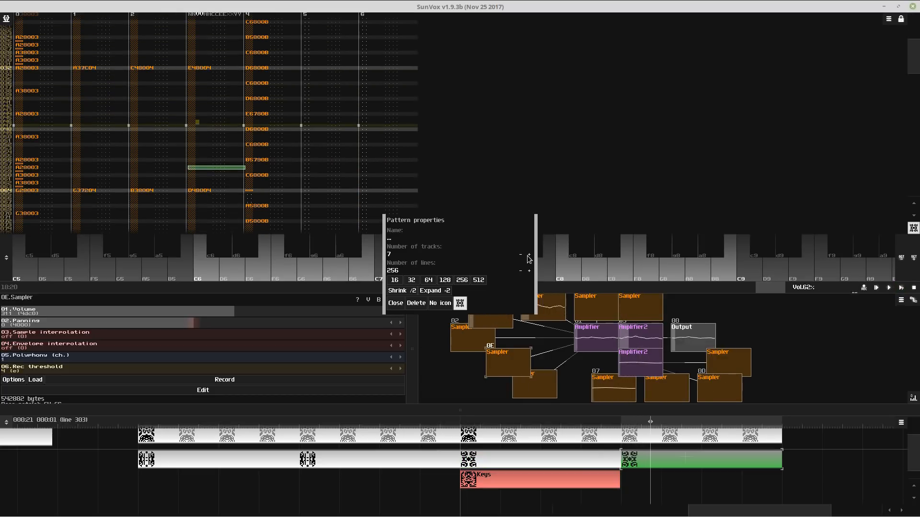
{"action": "left_click", "coordinate": [528, 254]}
{"action": "left_click", "coordinate": [395, 303]}
- Place the cursor on line 0 of the empty track 5 and preview Sampler 0E's sound
{"action": "left_click", "coordinate": [318, 55]}
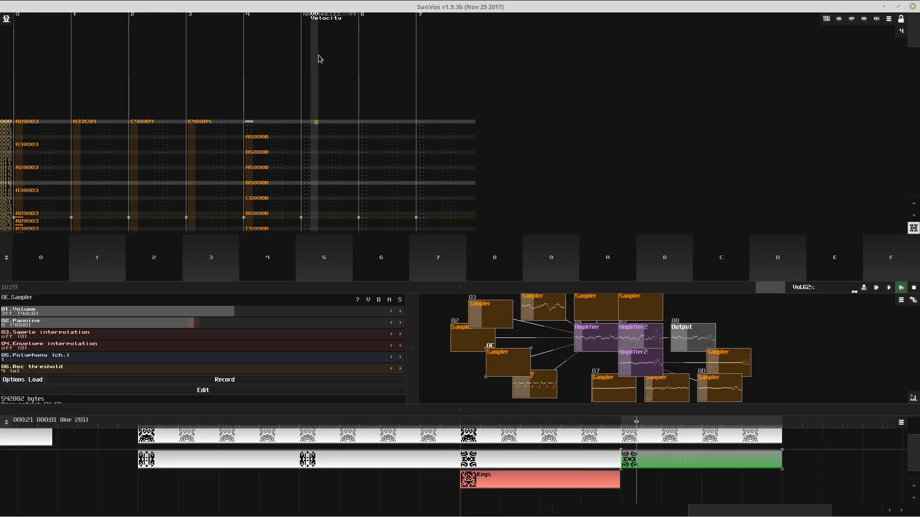
{"action": "key", "text": "z"}
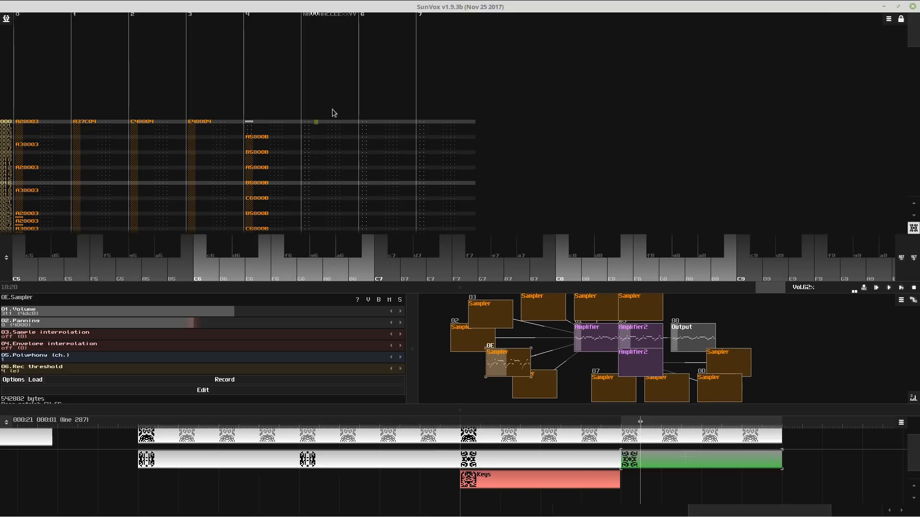
{"action": "key", "text": "z"}
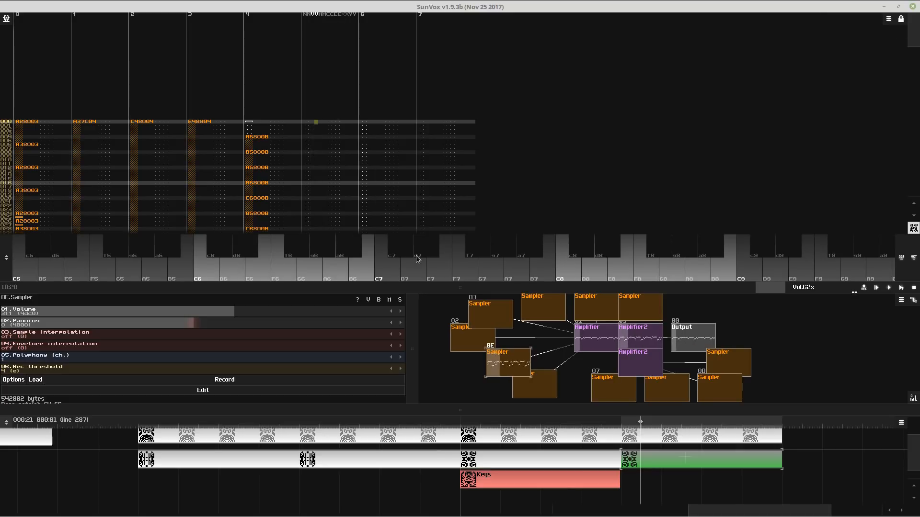
- Bring the module view back, set Sampler 0E's polyphony to 32 channels and preview its sound
{"action": "left_click_drag", "start_coordinate": [421, 290], "coordinate": [421, 126]}
{"action": "left_click", "coordinate": [286, 193]}
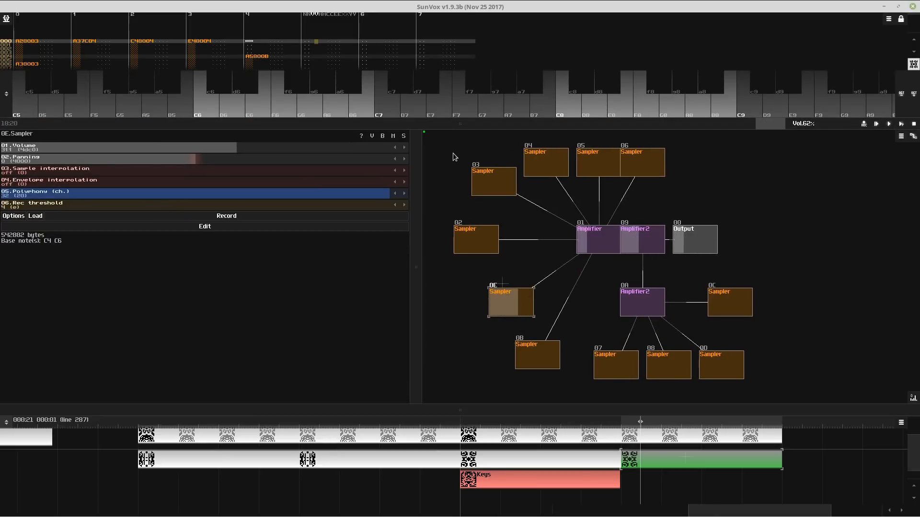
{"action": "key", "text": "b"}
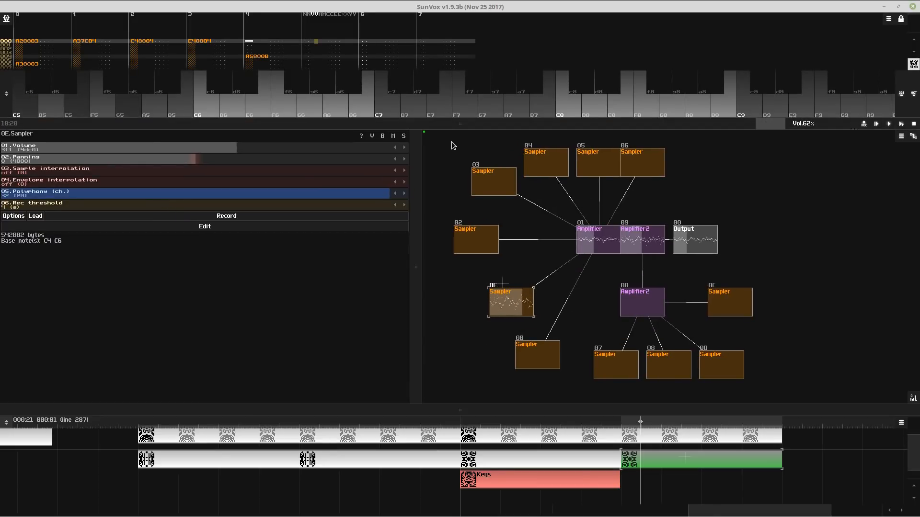
- Preview more Sampler 0E notes, and restart the pattern's playback with edit mode on
{"action": "key", "text": "m"}
{"action": "key", "text": "z"}
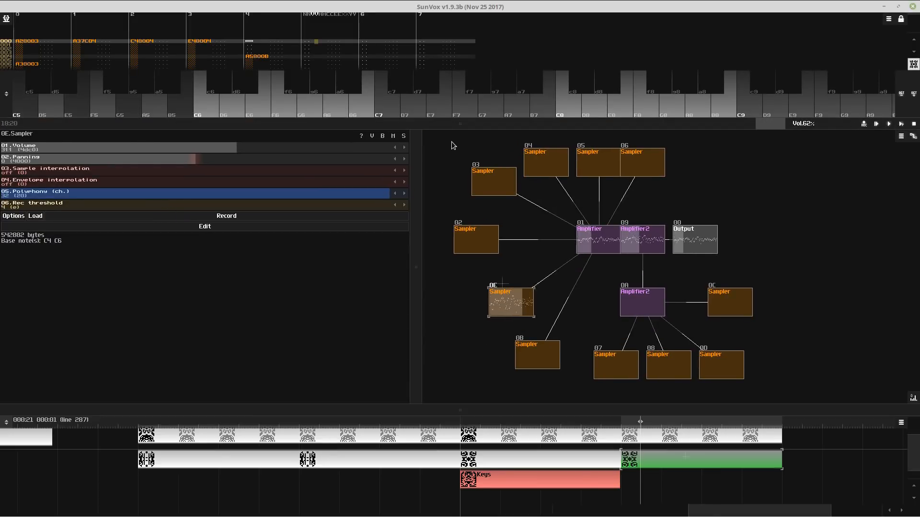
{"action": "key", "text": "space"}
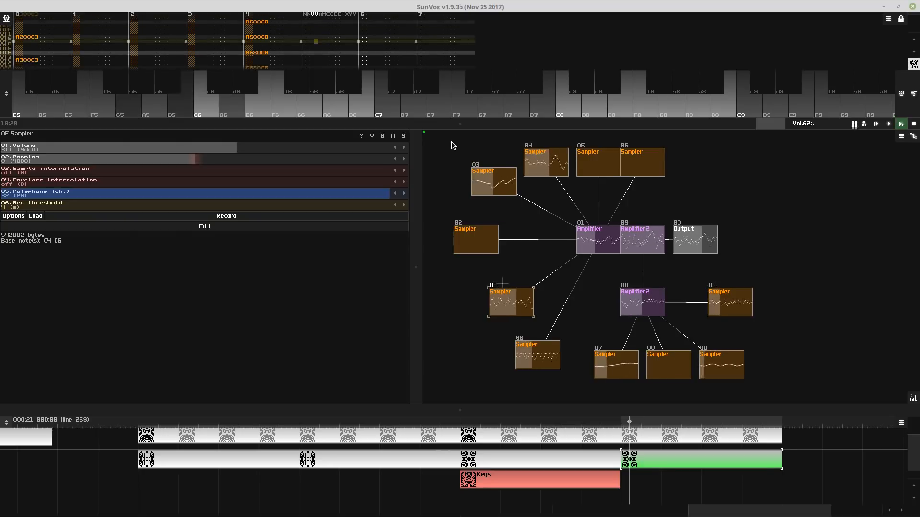
{"action": "key", "text": "F9"}
{"action": "key", "text": "space"}
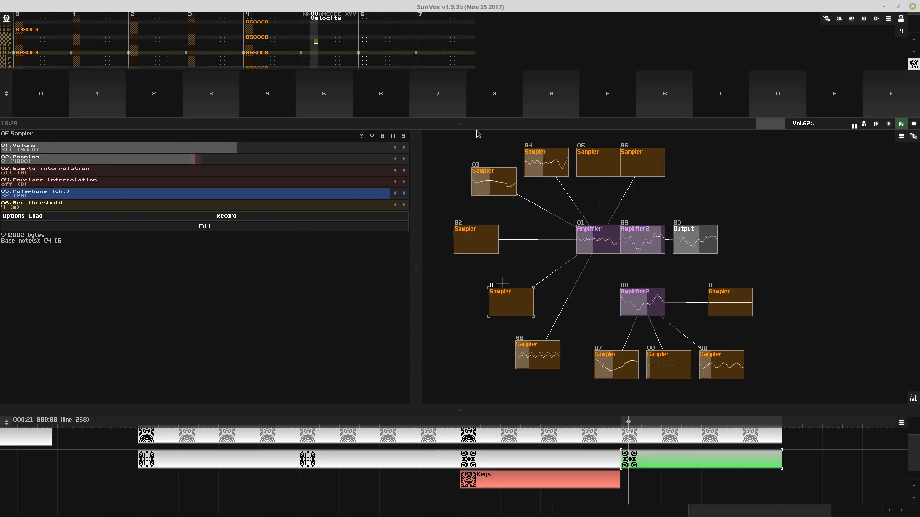
- Enlarge the pattern view and enter Sampler 0E notes A5, C6 and D6 at the start of tracks 5, 6 and 7
{"action": "left_click_drag", "start_coordinate": [470, 124], "coordinate": [463, 309]}
{"action": "left_click", "coordinate": [321, 61]}
{"action": "key", "text": "n"}
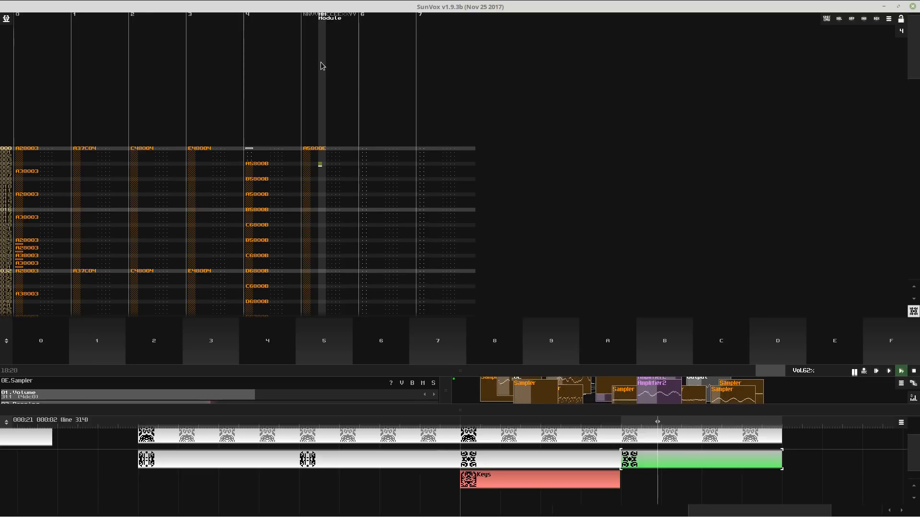
{"action": "key", "text": "Tab"}
{"action": "key", "text": "q"}
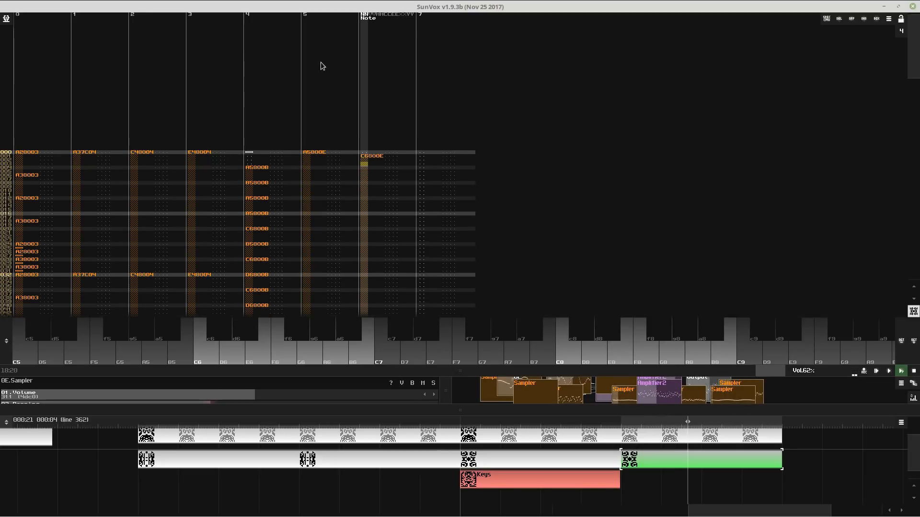
{"action": "left_click", "coordinate": [518, 109]}
{"action": "key", "text": "w"}
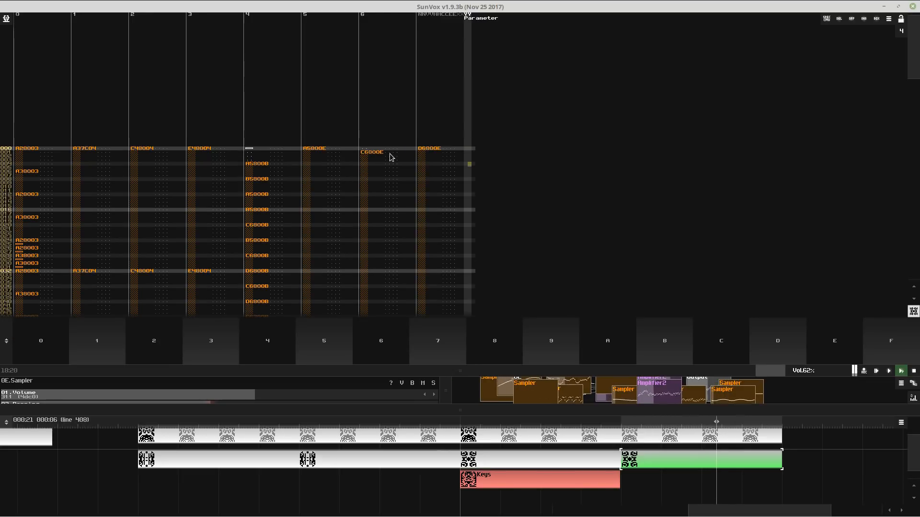
- Align track 6's C6 with line 0 and add note-offs on line 2 of tracks 5 to 7
{"action": "left_click", "coordinate": [390, 153]}
{"action": "key", "text": "BackSpace"}
{"action": "left_click", "coordinate": [320, 170]}
{"action": "key", "text": "Caps_Lock"}
{"action": "key", "text": "Tab"}
{"action": "key", "text": "Tab"}
{"action": "key", "text": "Up"}
{"action": "key", "text": "Up"}
{"action": "key", "text": "Up"}
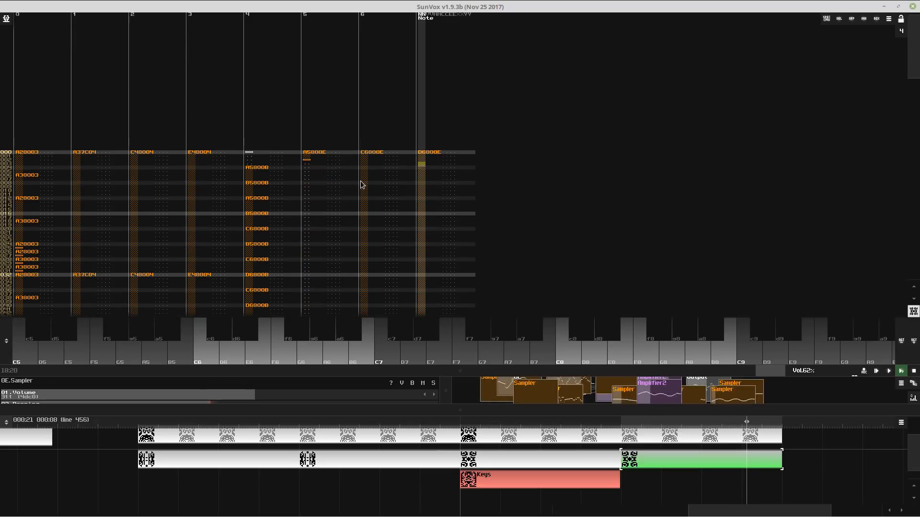
{"action": "key", "text": "Up"}
{"action": "key", "text": "1"}
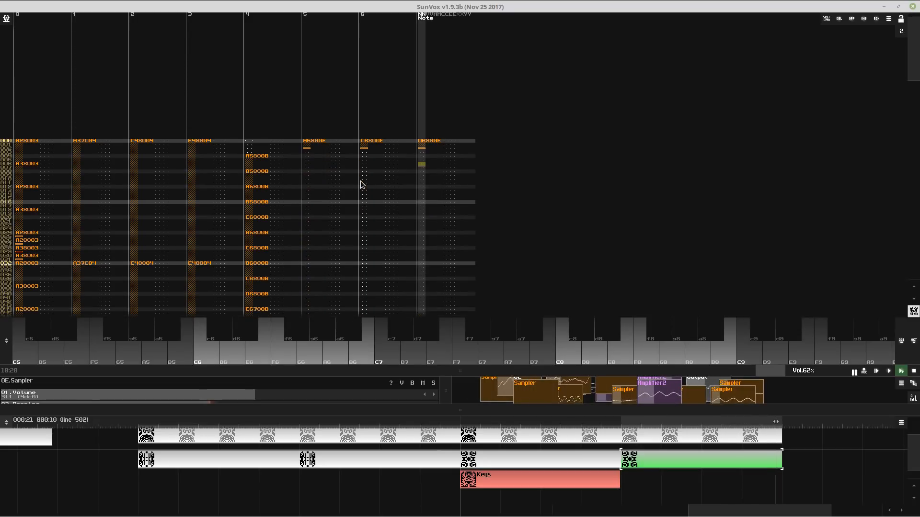
- Copy the line 0 chord with its note-offs on tracks 5 to 7 to lines 6 and 12
{"action": "left_click_drag", "start_coordinate": [443, 142], "coordinate": [330, 144]}
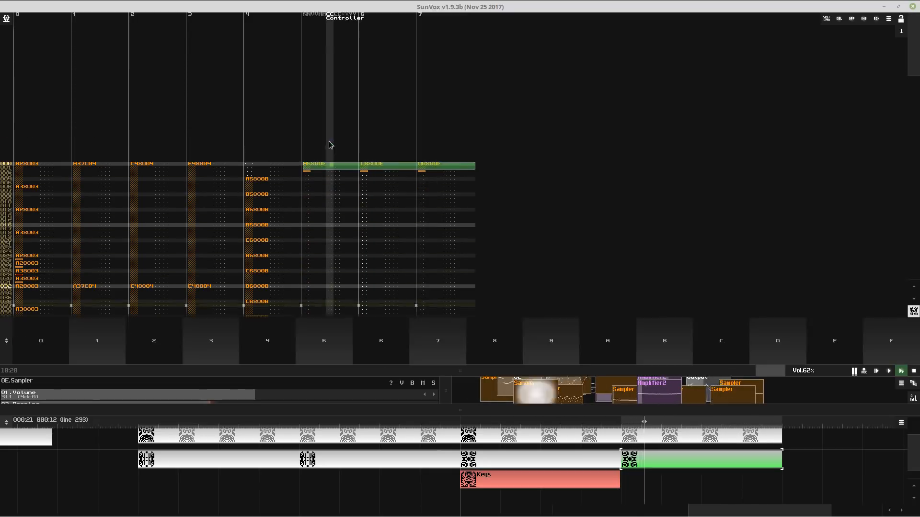
{"action": "key", "text": "ctrl+c"}
{"action": "left_click", "coordinate": [312, 187]}
{"action": "key", "text": "ctrl+v"}
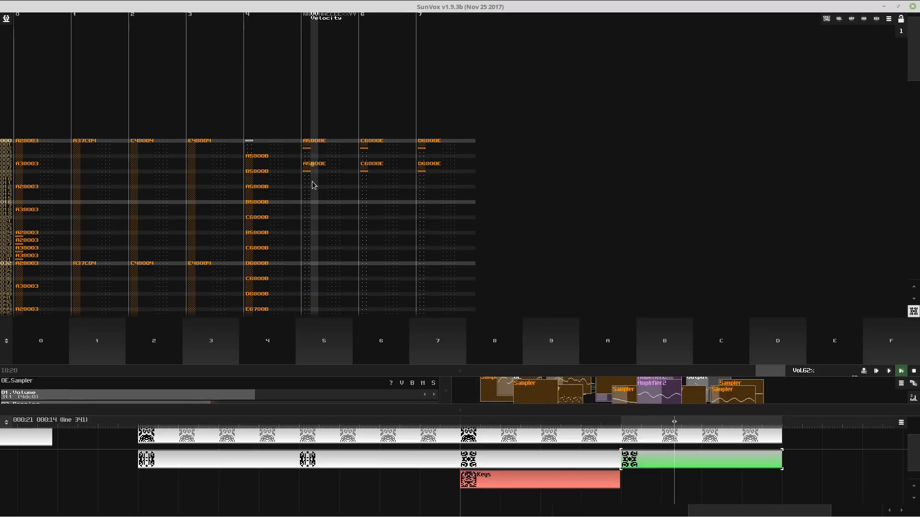
{"action": "left_click", "coordinate": [313, 193]}
{"action": "key", "text": "ctrl+v"}
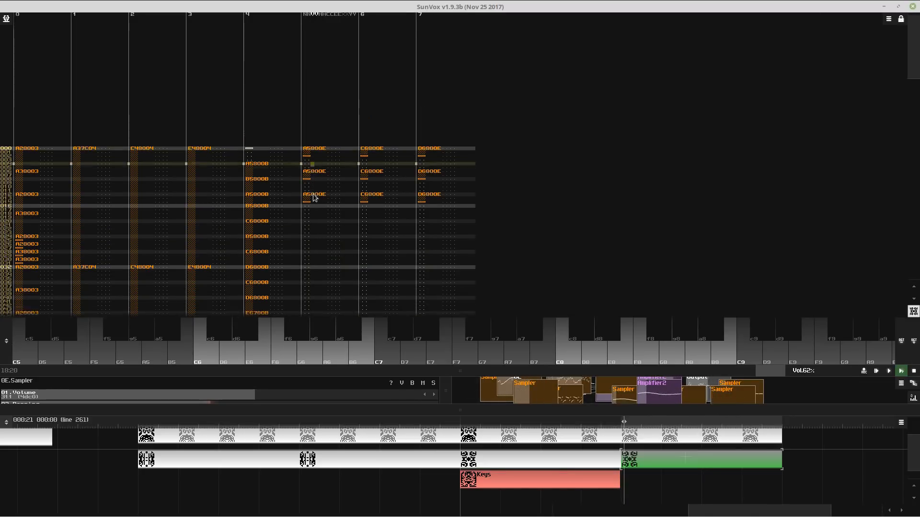
- Paste the chord at line 10 and end it with note-offs on line 11 of tracks 5 to 7
{"action": "left_click", "coordinate": [313, 194]}
{"action": "key", "text": "ctrl+v"}
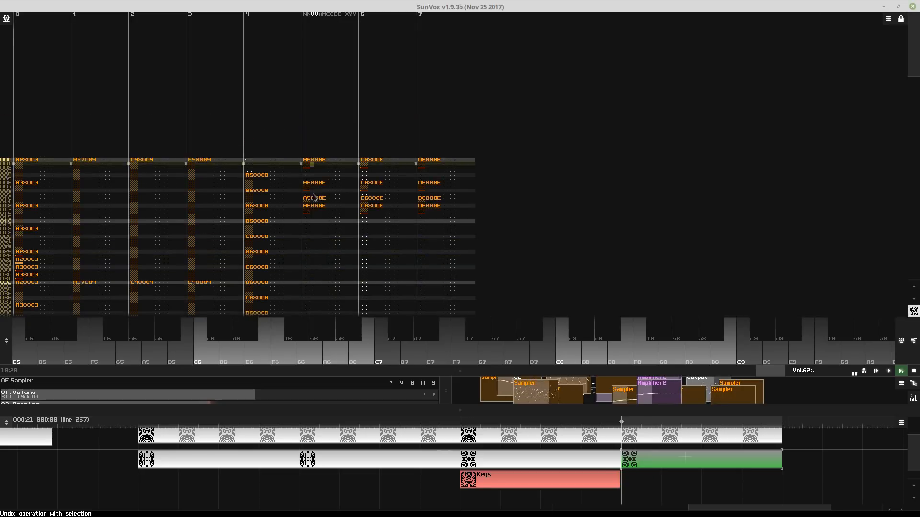
{"action": "left_click", "coordinate": [312, 196]}
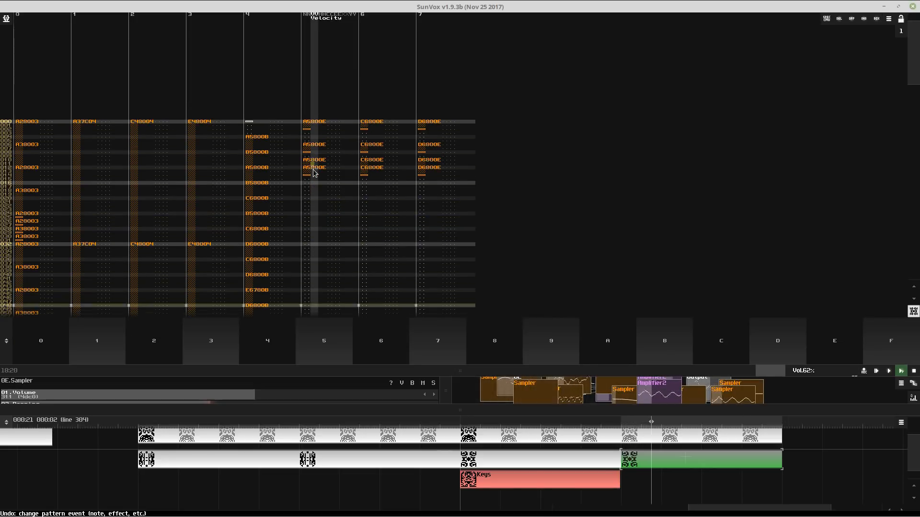
{"action": "key", "text": "Tab"}
{"action": "key", "text": "Tab"}
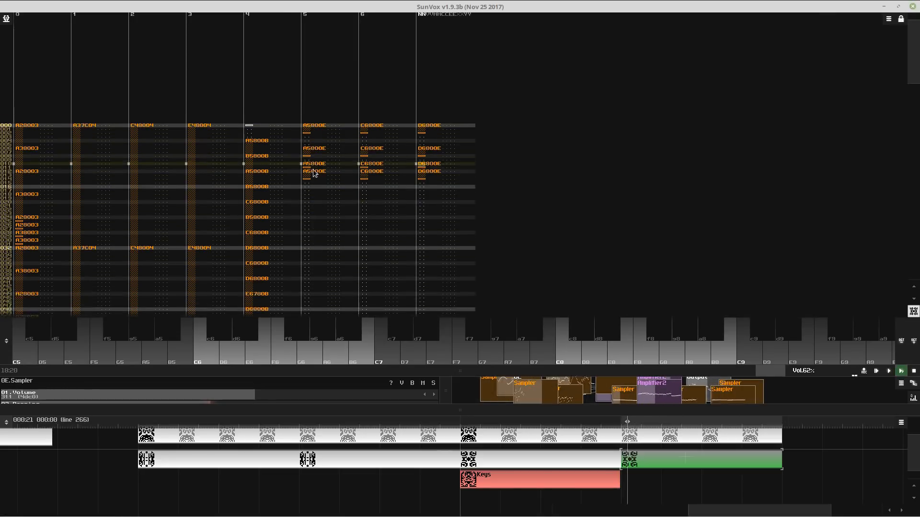
- Copy the short chord from line 10 on tracks 5 to 7 to lines 22 and 28
{"action": "left_click_drag", "start_coordinate": [310, 152], "coordinate": [443, 152]}
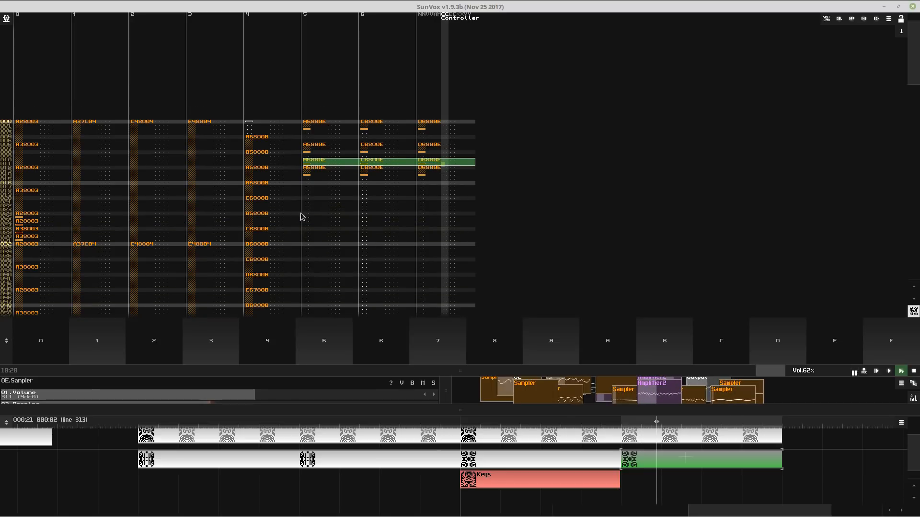
{"action": "left_click", "coordinate": [308, 209]}
{"action": "key", "text": "ctrl+v"}
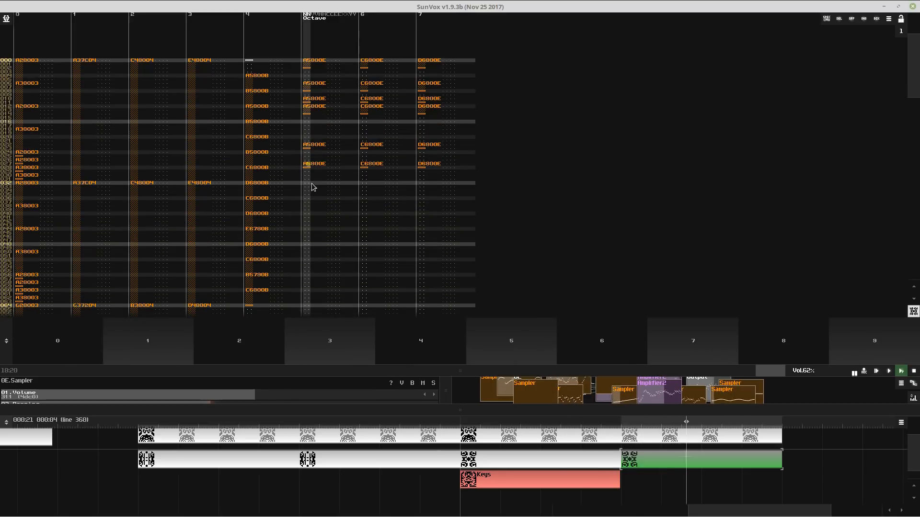
{"action": "key", "text": "ctrl+z"}
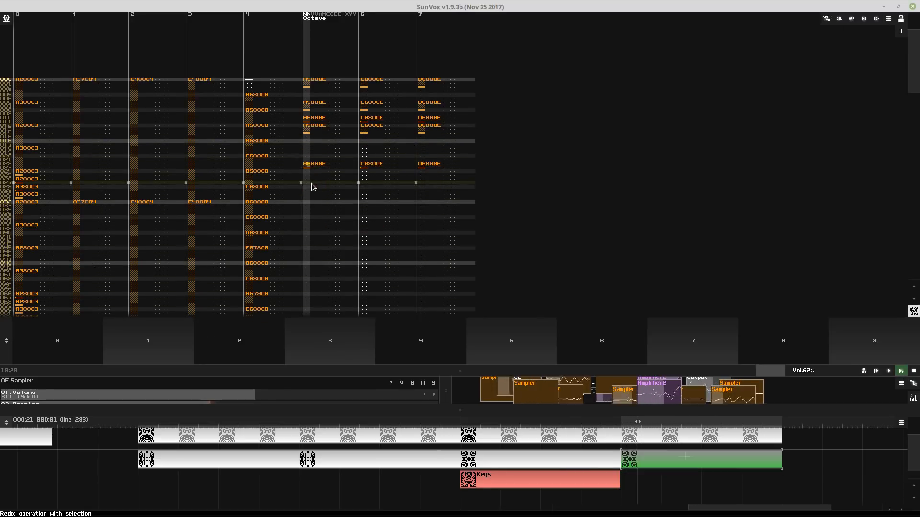
{"action": "key", "text": "ctrl+y"}
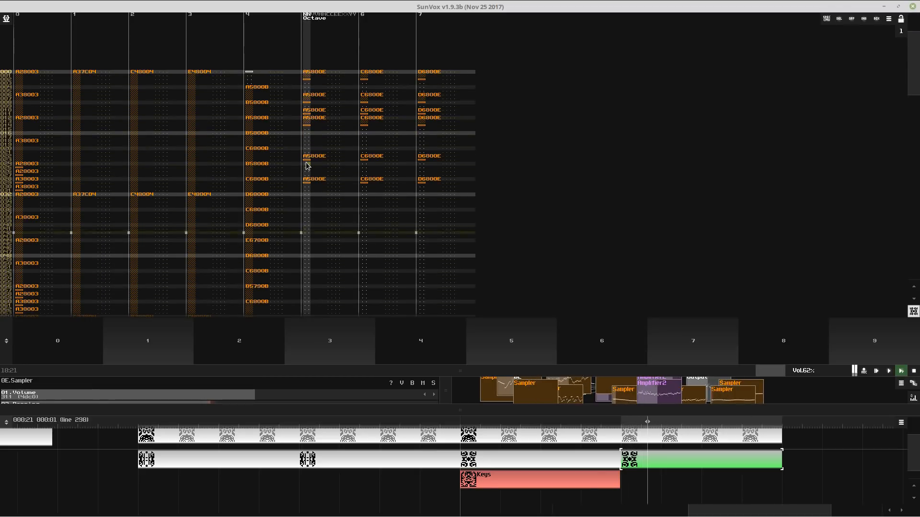
- Move the line 22 chord's note-offs to line 24 and copy the line 28 chord to line 30
{"action": "left_click_drag", "start_coordinate": [306, 164], "coordinate": [431, 164]}
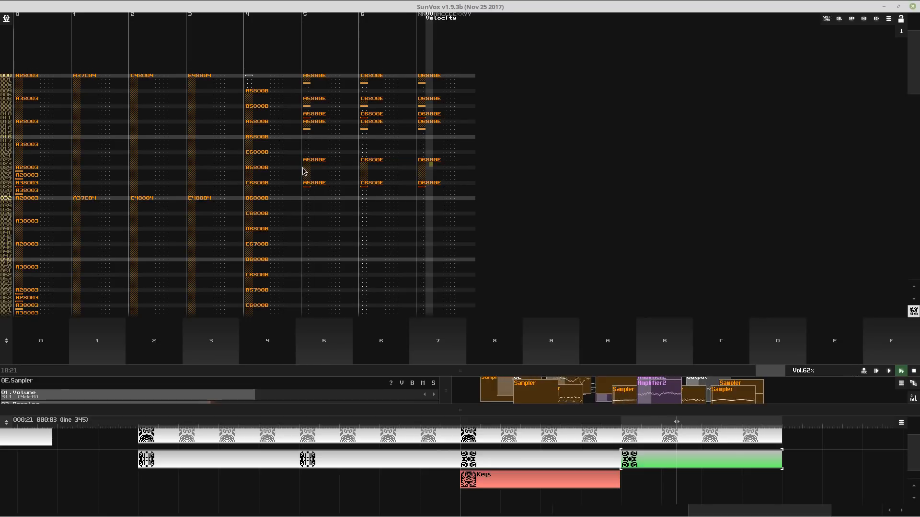
{"action": "left_click", "coordinate": [303, 168]}
{"action": "left_click_drag", "start_coordinate": [470, 187], "coordinate": [469, 184]}
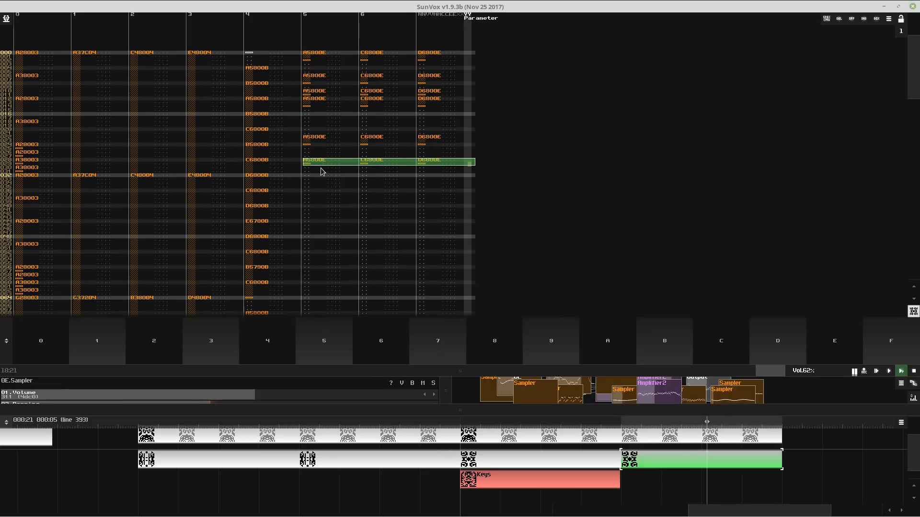
- Copy lines 0 to 31 of tracks 5 to 7 to lines 32 and 64, and save over VillageOfFrigidia.sunvox
{"action": "left_click_drag", "start_coordinate": [306, 52], "coordinate": [469, 177]}
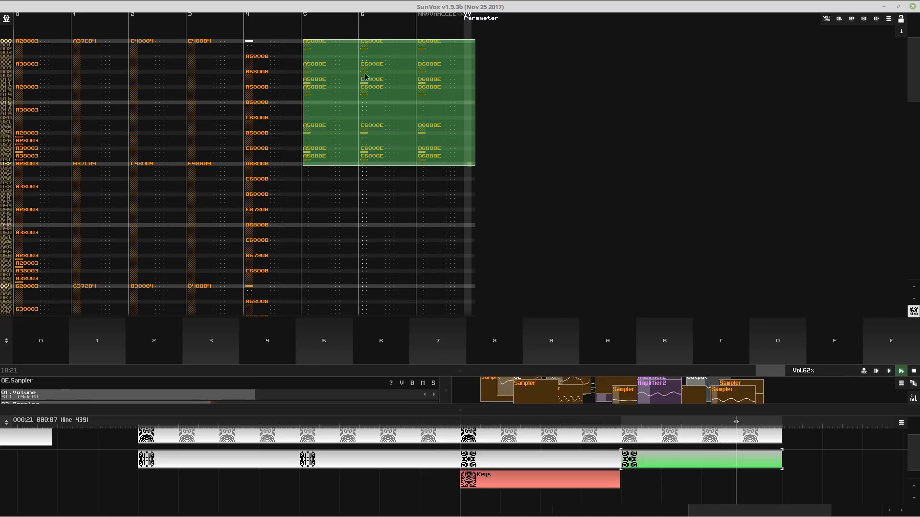
{"action": "left_click_drag", "start_coordinate": [365, 76], "coordinate": [468, 166]}
{"action": "key", "text": "ctrl+e"}
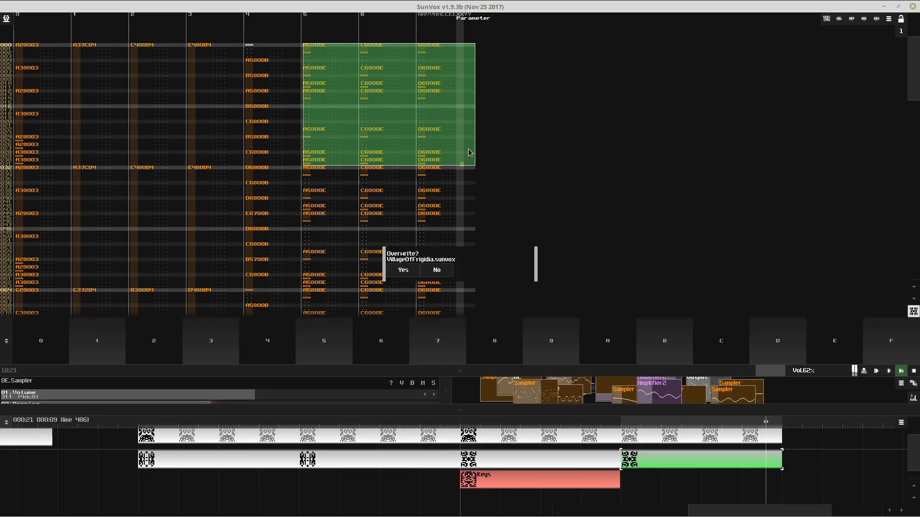
{"action": "key", "text": "Return"}
- Shift the chords from line 22 onward up two lines on tracks 5 to 7, and replay the pattern
{"action": "key", "text": "space"}
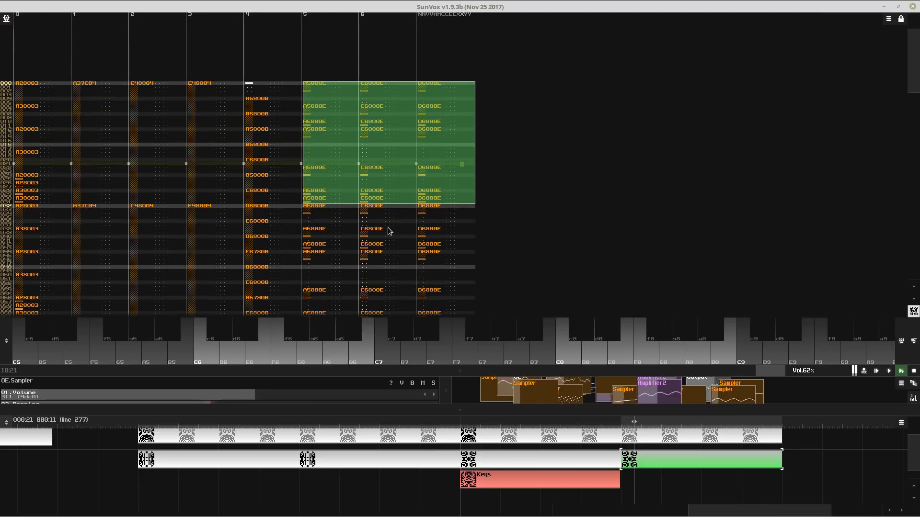
{"action": "left_click", "coordinate": [378, 163]}
{"action": "left_click", "coordinate": [452, 163]}
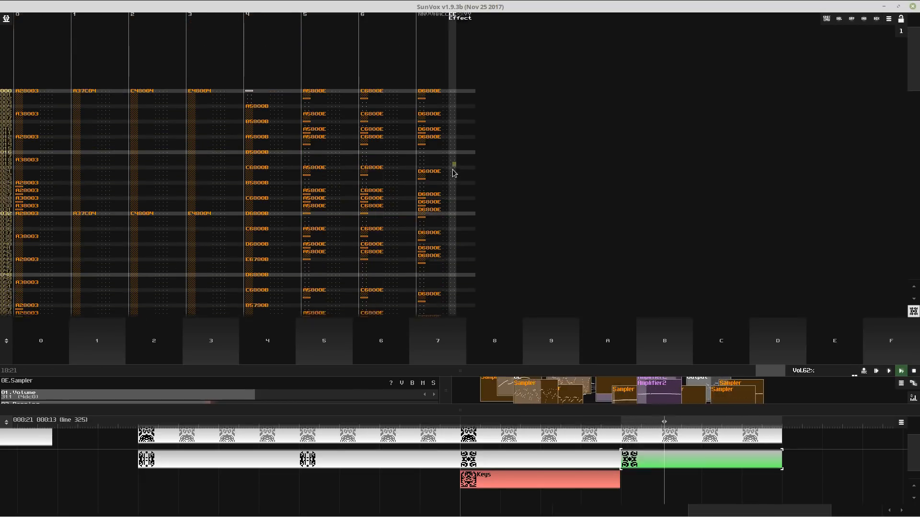
{"action": "key", "text": "F8"}
{"action": "key", "text": "F9"}
{"action": "key", "text": "space"}
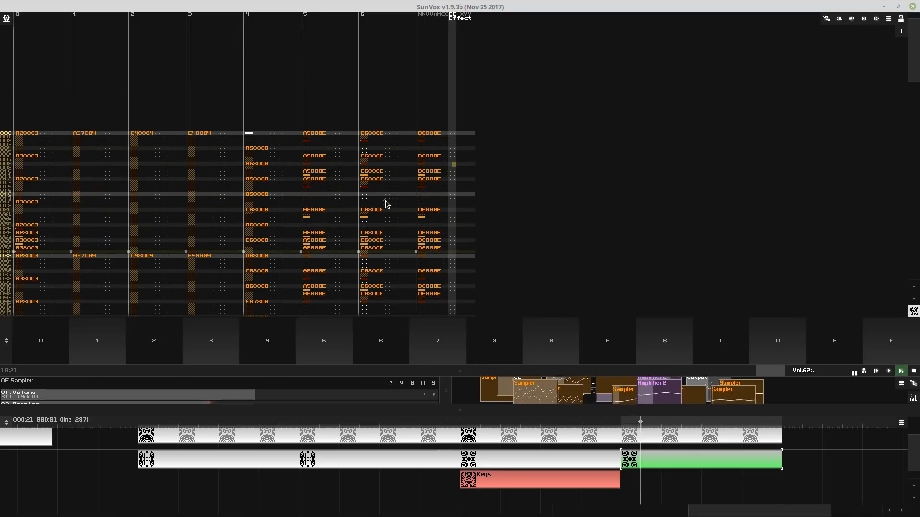
{"action": "key", "text": "space"}
{"action": "key", "text": "ctrl+z"}
{"action": "key", "text": "ctrl+y"}
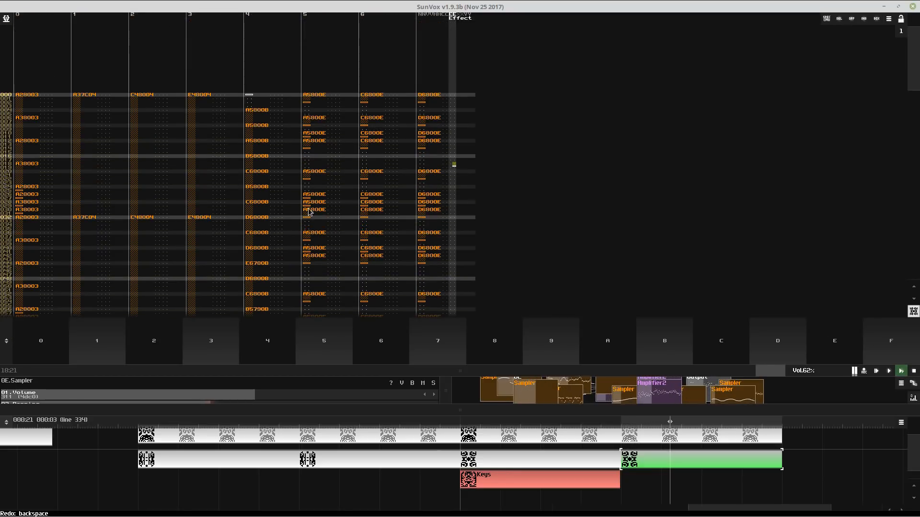
- Insert two empty lines at line 30 on tracks 5, 6 and 7 to realign the repeat with line 32
{"action": "left_click", "coordinate": [309, 209]}
{"action": "key", "text": "Insert"}
{"action": "key", "text": "Insert"}
{"action": "left_click", "coordinate": [373, 157]}
{"action": "key", "text": "Insert"}
{"action": "key", "text": "Insert"}
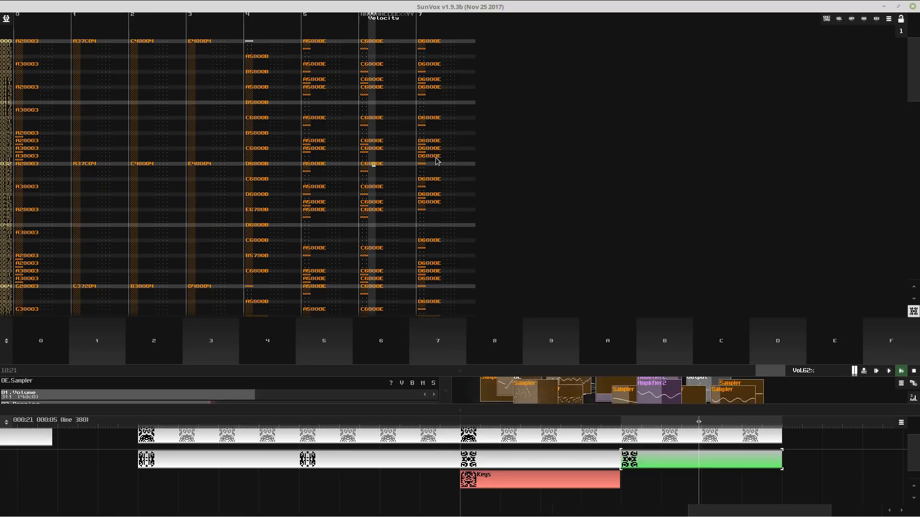
{"action": "left_click", "coordinate": [436, 158]}
{"action": "key", "text": "Insert"}
{"action": "key", "text": "Insert"}
{"action": "key", "text": "space"}
- Remove the line 28 chord from tracks 5 to 7 and copy lines 0 to 31 again to lines 32 and 64
{"action": "left_click_drag", "start_coordinate": [437, 119], "coordinate": [332, 240]}
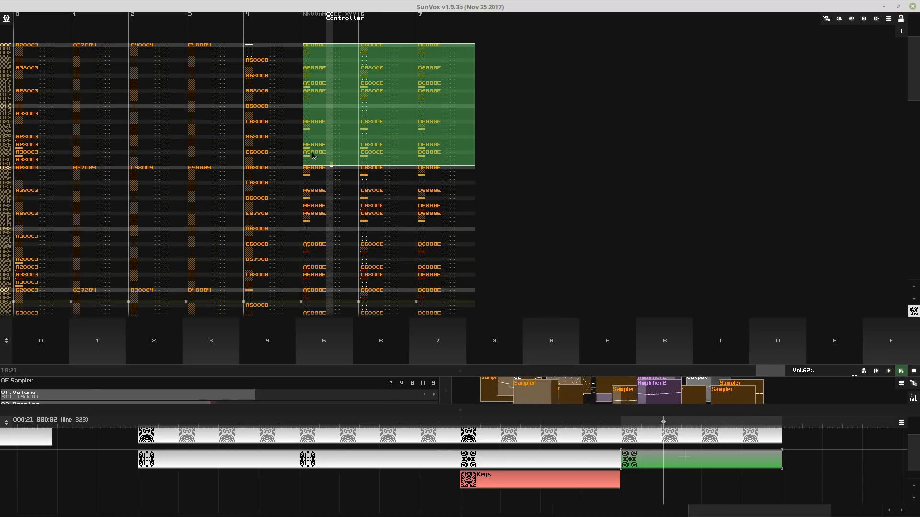
{"action": "left_click_drag", "start_coordinate": [328, 145], "coordinate": [328, 149]}
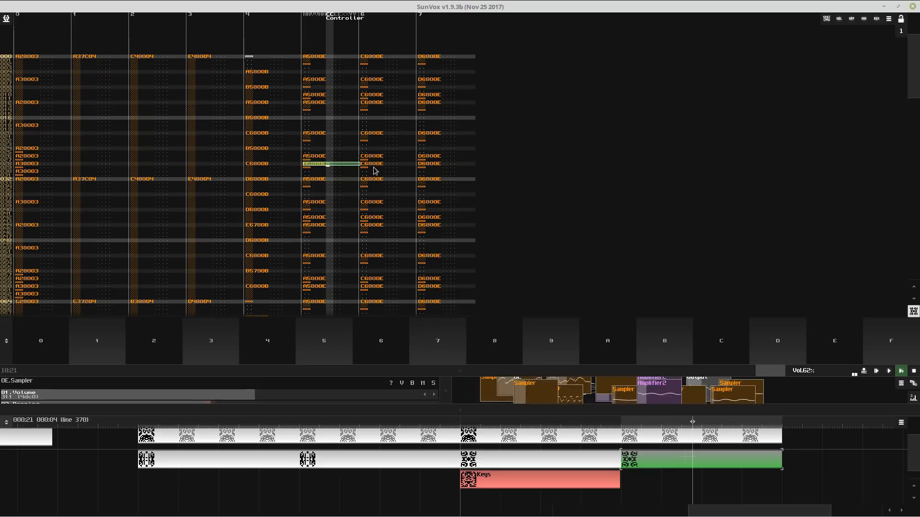
{"action": "left_click", "coordinate": [427, 163]}
{"action": "left_click", "coordinate": [329, 169]}
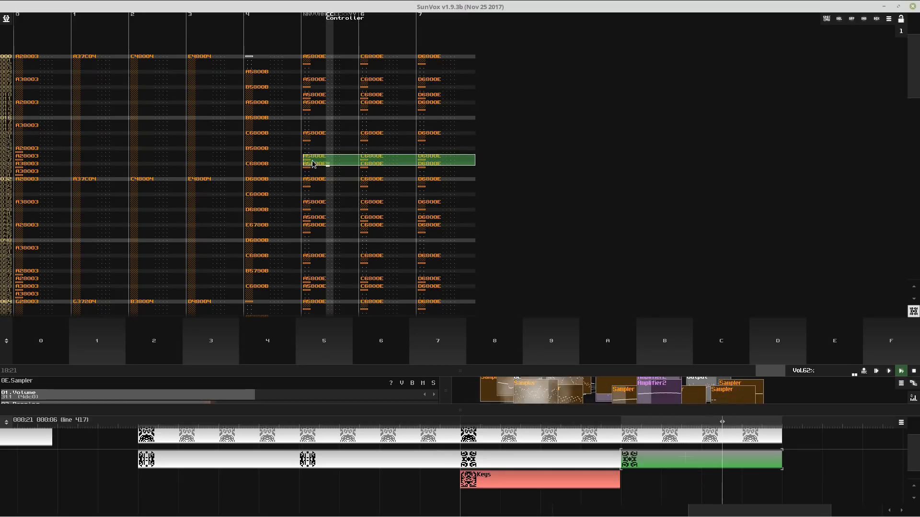
{"action": "left_click_drag", "start_coordinate": [412, 167], "coordinate": [429, 165]}
{"action": "left_click_drag", "start_coordinate": [304, 56], "coordinate": [475, 175]}
{"action": "key", "text": "ctrl+d"}
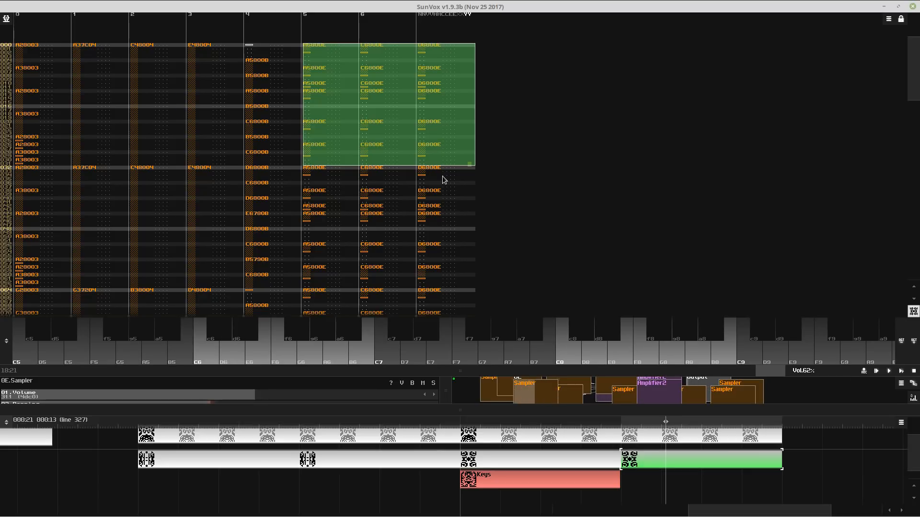
- Change the Sampler 0E chord on line 64 to F5 on track 5 and A5 on track 6
{"action": "left_click", "coordinate": [378, 288]}
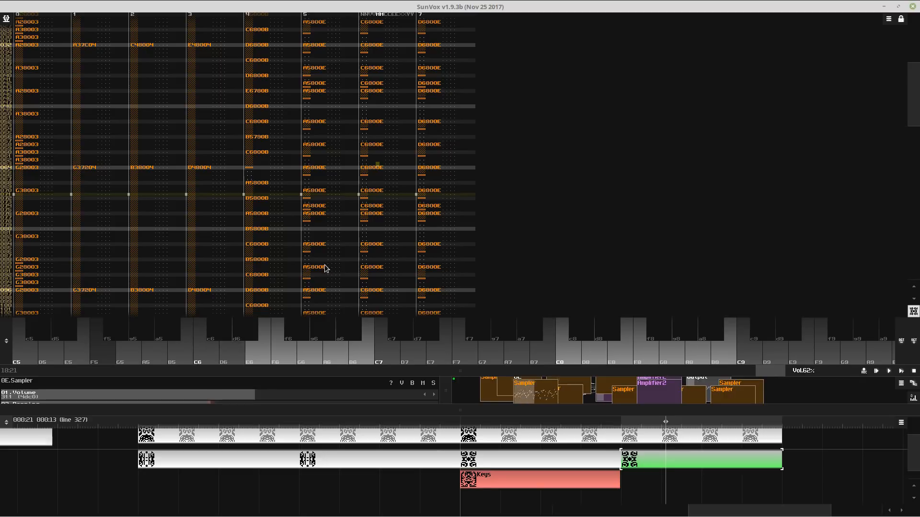
{"action": "key", "text": "space"}
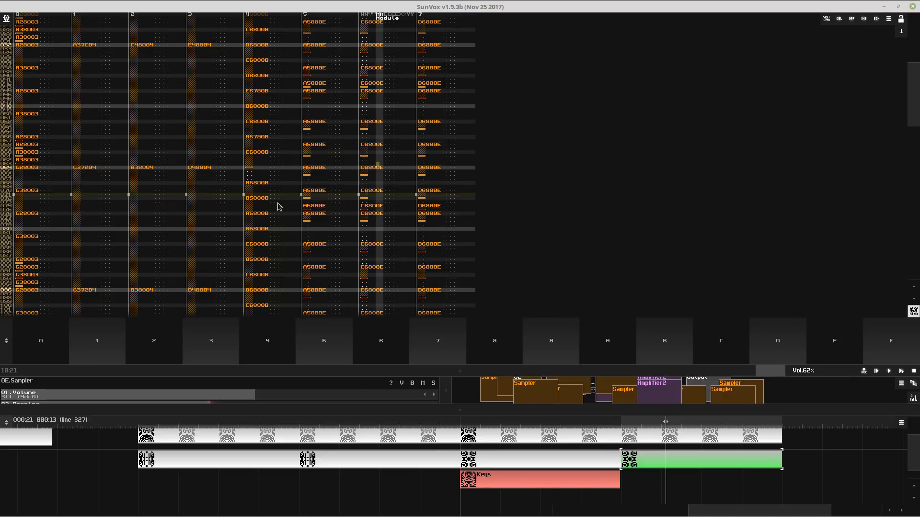
{"action": "left_click", "coordinate": [325, 168]}
{"action": "left_click", "coordinate": [381, 159]}
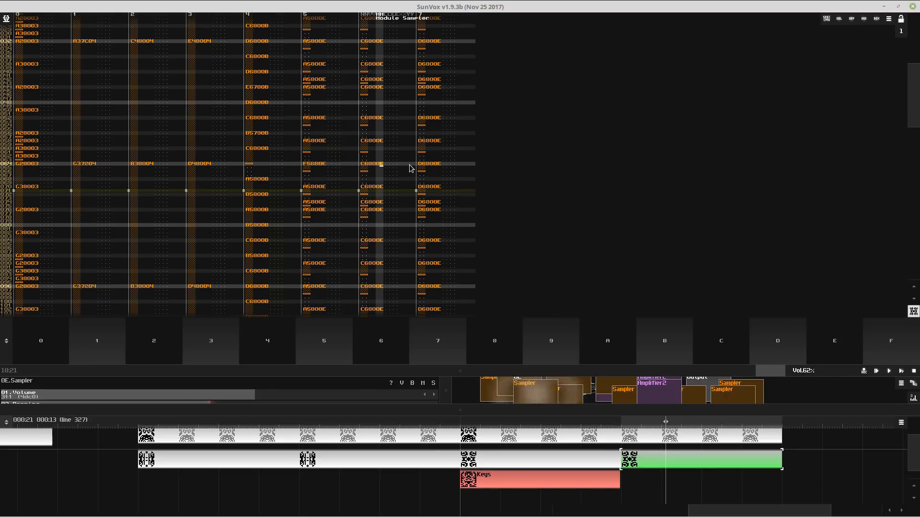
{"action": "left_click", "coordinate": [433, 159]}
{"action": "left_click_drag", "start_coordinate": [433, 159], "coordinate": [474, 165]}
- Copy the line 64 Sampler 0E chord on tracks 5 to 7 onto the chords at lines 70, 74 and 76
{"action": "key", "text": "ctrl+c"}
{"action": "left_click", "coordinate": [311, 178]}
{"action": "key", "text": "ctrl+v"}
{"action": "key", "text": "ctrl+c"}
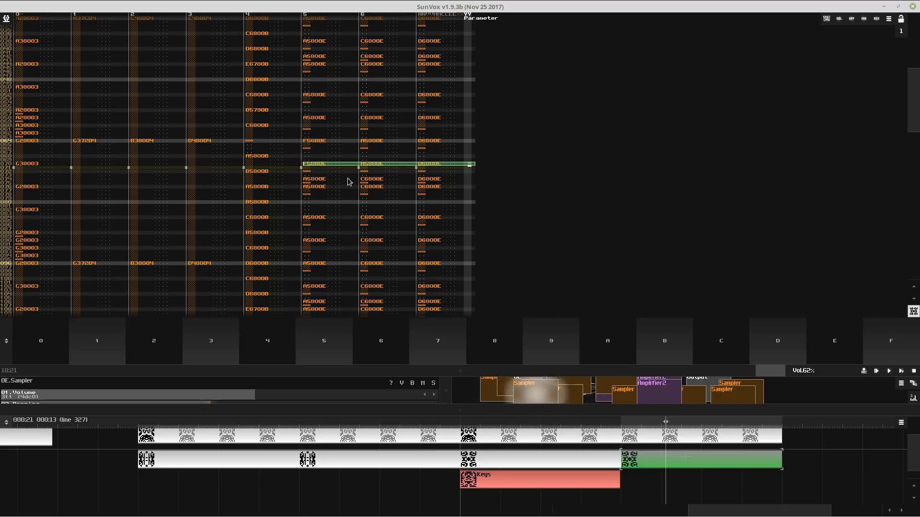
{"action": "left_click", "coordinate": [335, 180]}
{"action": "key", "text": "ctrl+v"}
{"action": "left_click", "coordinate": [312, 172]}
{"action": "key", "text": "ctrl+v"}
- Paste the F5, A5, D6 chord over the Sampler 0E chords at lines 84, 90 and 96
{"action": "left_click", "coordinate": [313, 197]}
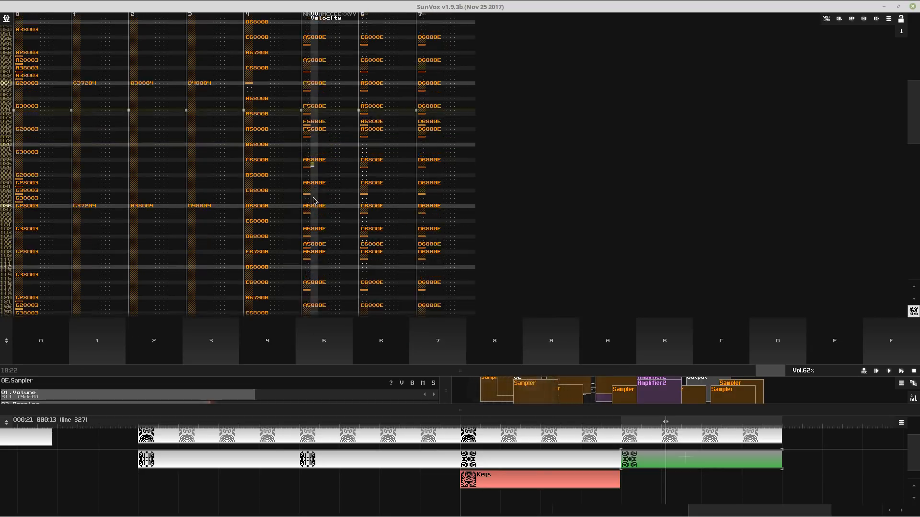
{"action": "key", "text": "ctrl+v"}
{"action": "key", "text": "ctrl+z"}
{"action": "key", "text": "Up"}
{"action": "key", "text": "ctrl+v"}
{"action": "left_click", "coordinate": [329, 191]}
{"action": "key", "text": "ctrl+v"}
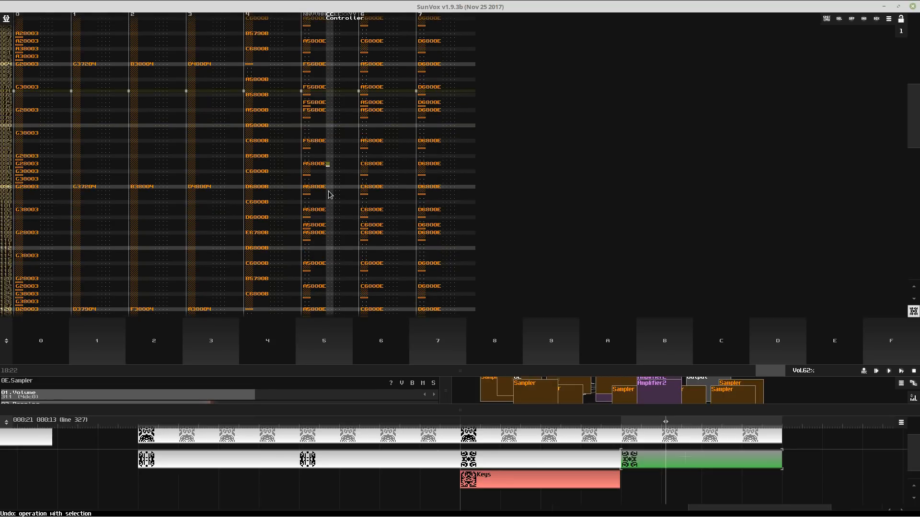
{"action": "left_click", "coordinate": [337, 188]}
{"action": "key", "text": "ctrl+v"}
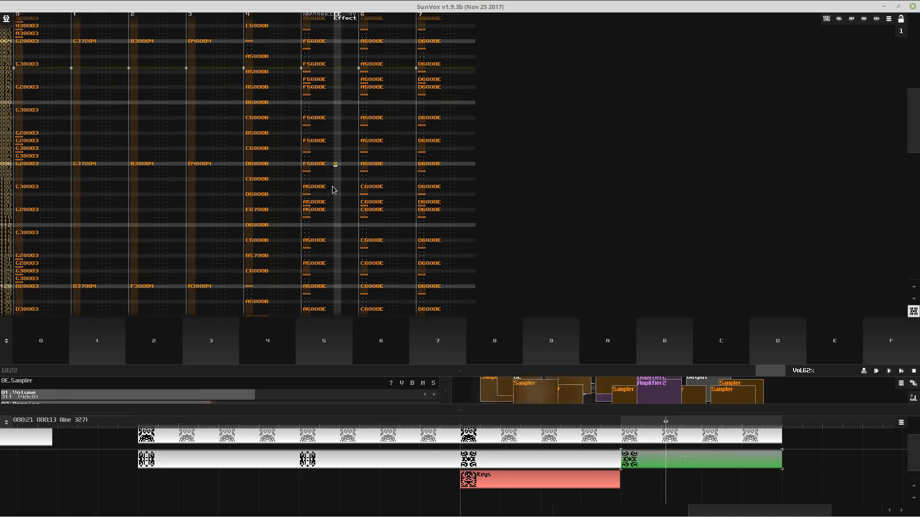
- Paste the same chord over tracks 5 to 7 at lines 102, 106, 108, 116, 122 and 128
{"action": "left_click", "coordinate": [334, 186]}
{"action": "key", "text": "ctrl+v"}
{"action": "left_click", "coordinate": [326, 179]}
{"action": "key", "text": "ctrl+v"}
{"action": "left_click", "coordinate": [325, 178]}
{"action": "key", "text": "ctrl+v"}
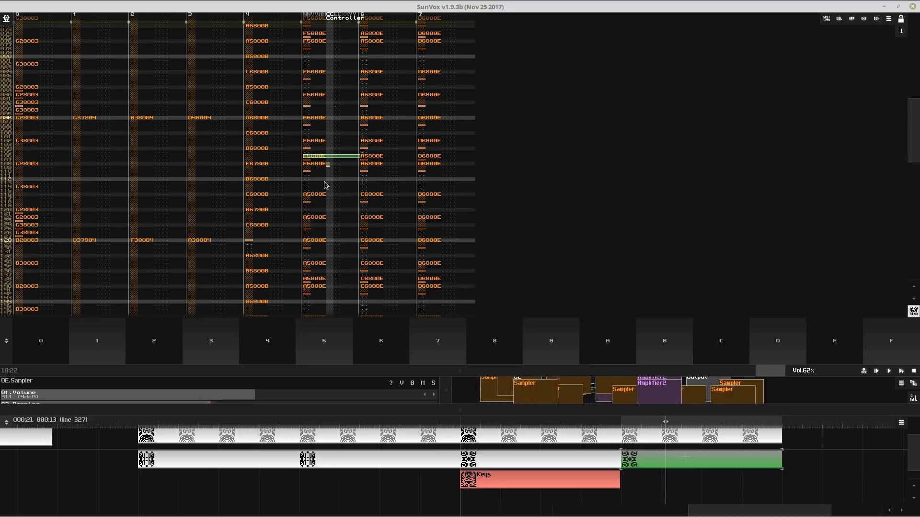
{"action": "left_click", "coordinate": [339, 194]}
{"action": "key", "text": "ctrl+v"}
{"action": "left_click", "coordinate": [344, 197]}
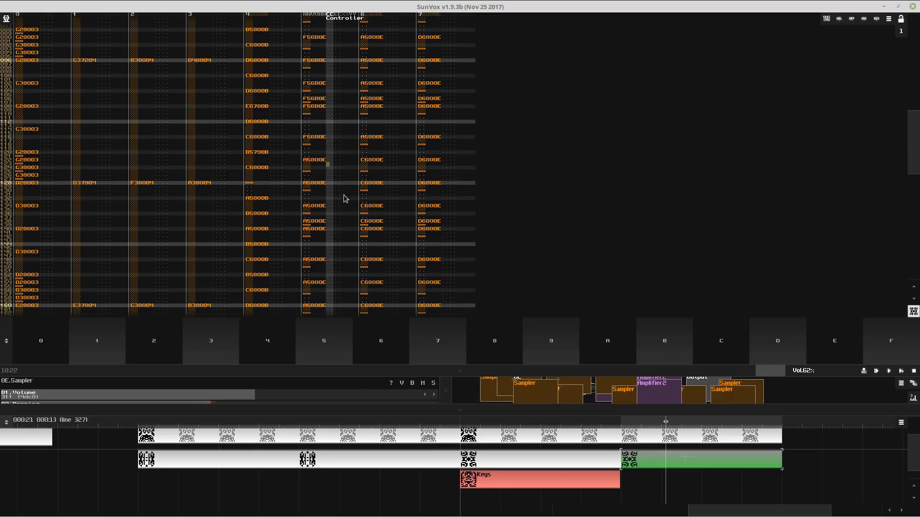
{"action": "key", "text": "ctrl+v"}
{"action": "left_click", "coordinate": [341, 186]}
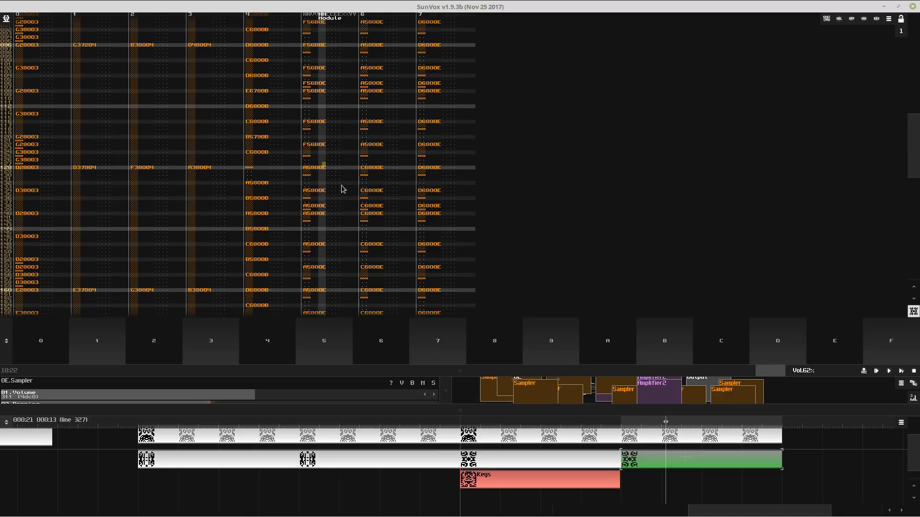
{"action": "key", "text": "ctrl+v"}
- Leave edit mode and audition Sampler 0E note combinations for the chord starting at line 128
{"action": "key", "text": "space"}
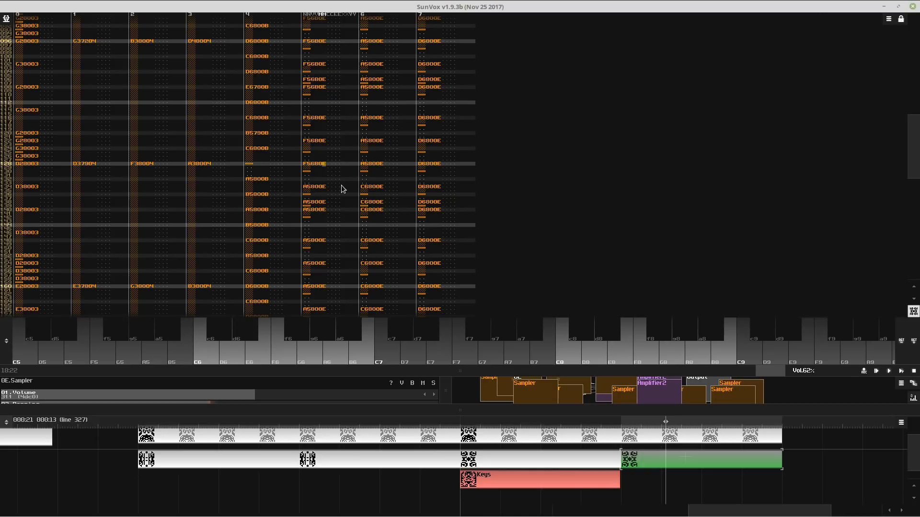
{"action": "key", "text": "v"}
{"action": "key", "text": "n"}
{"action": "key", "text": "w"}
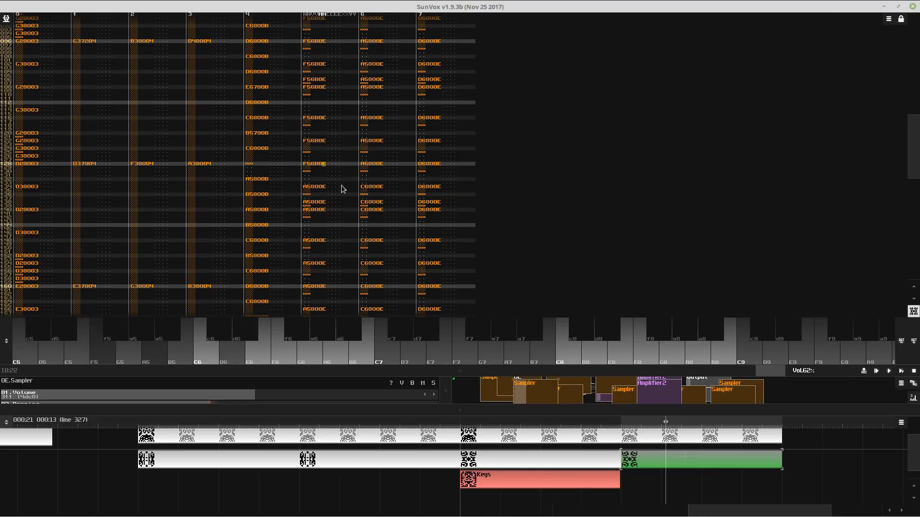
{"action": "key", "text": "w"}
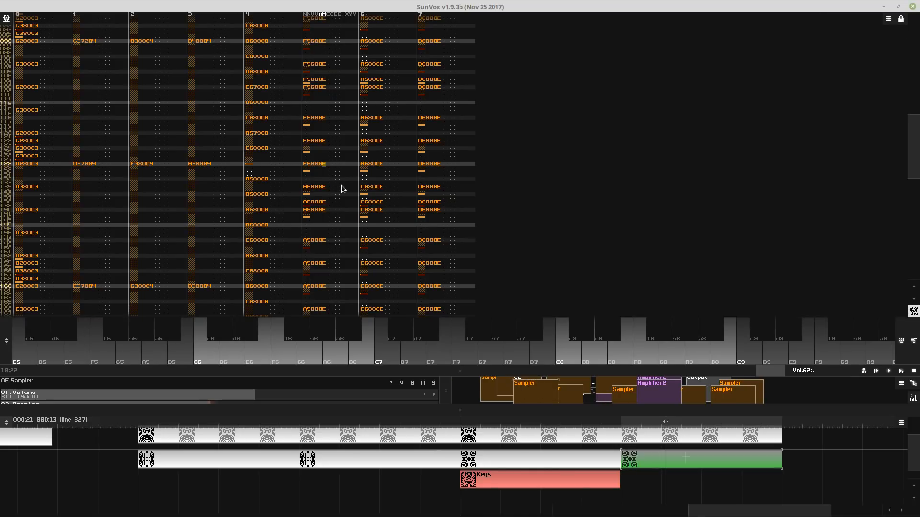
{"action": "key", "text": "v"}
{"action": "key", "text": "m"}
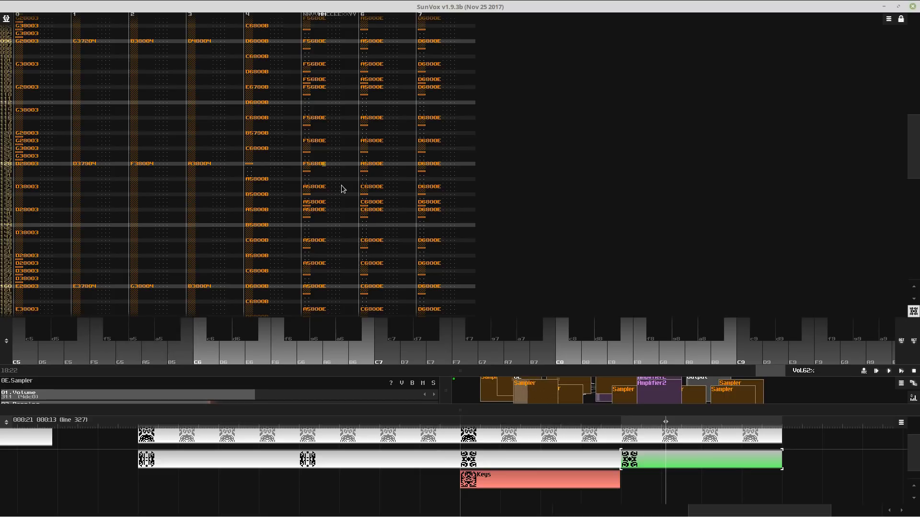
{"action": "key", "text": "c"}
{"action": "key", "text": "b"}
{"action": "key", "text": "q"}
{"action": "key", "text": "c"}
{"action": "key", "text": "b"}
{"action": "key", "text": "w"}
{"action": "key", "text": "c"}
{"action": "key", "text": "b"}
{"action": "key", "text": "m"}
{"action": "key", "text": "m"}
{"action": "key", "text": "c"}
{"action": "key", "text": "v"}
{"action": "key", "text": "n"}
{"action": "key", "text": "m"}
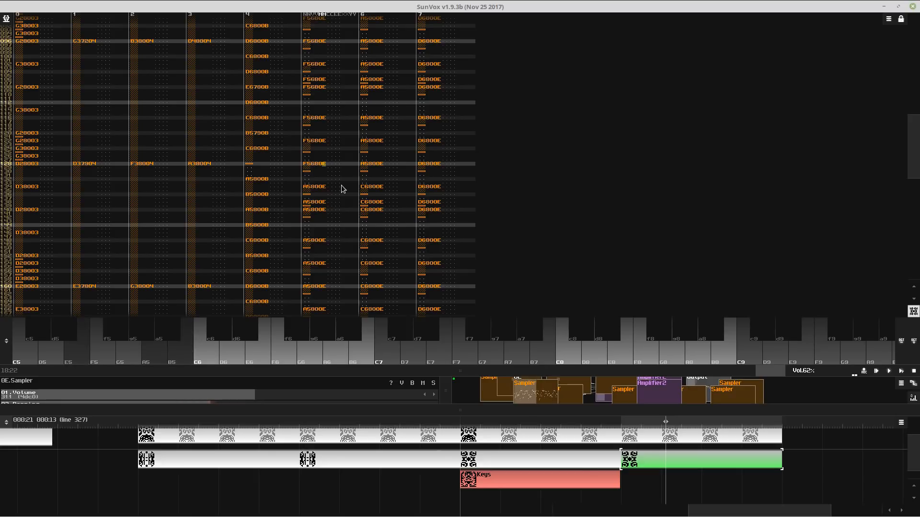
{"action": "key", "text": "c"}
{"action": "key", "text": "n"}
- Resume editing and change the line 128 chord to E5 on track 5 and B5 on track 7, keeping A5 on track 6
{"action": "key", "text": "space"}
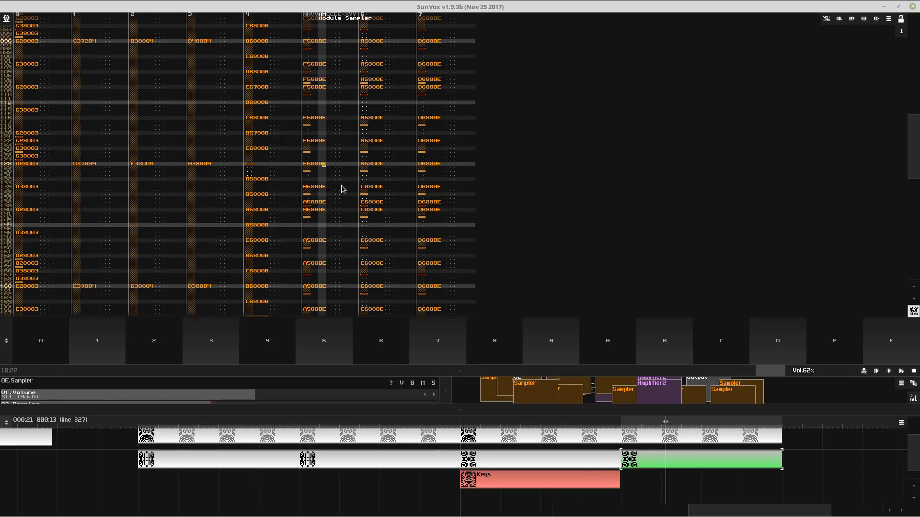
{"action": "key", "text": "c"}
{"action": "left_click_drag", "start_coordinate": [391, 166], "coordinate": [422, 162]}
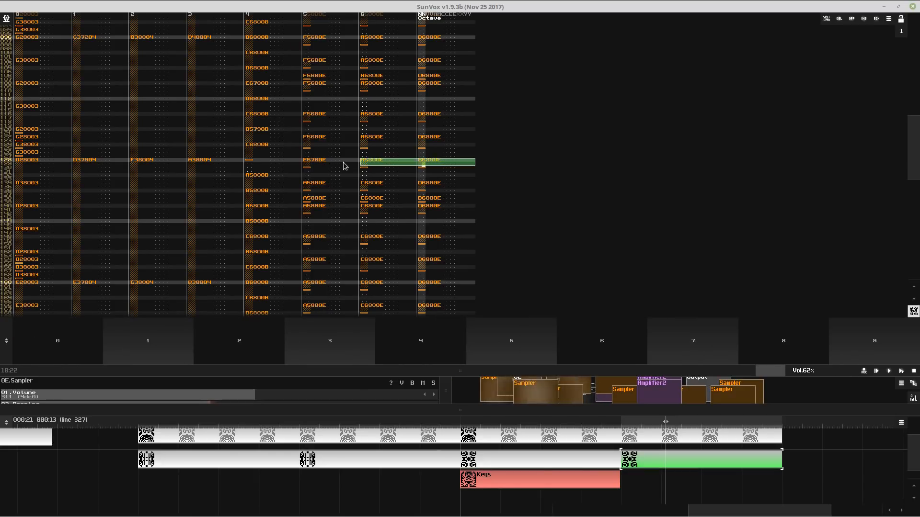
- Copy the line 128 chord on tracks 5 to 7 onto the chords at lines 134, 138, 140, 148 and 154
{"action": "left_click", "coordinate": [341, 165]}
{"action": "left_click", "coordinate": [333, 188]}
{"action": "key", "text": "ctrl+v"}
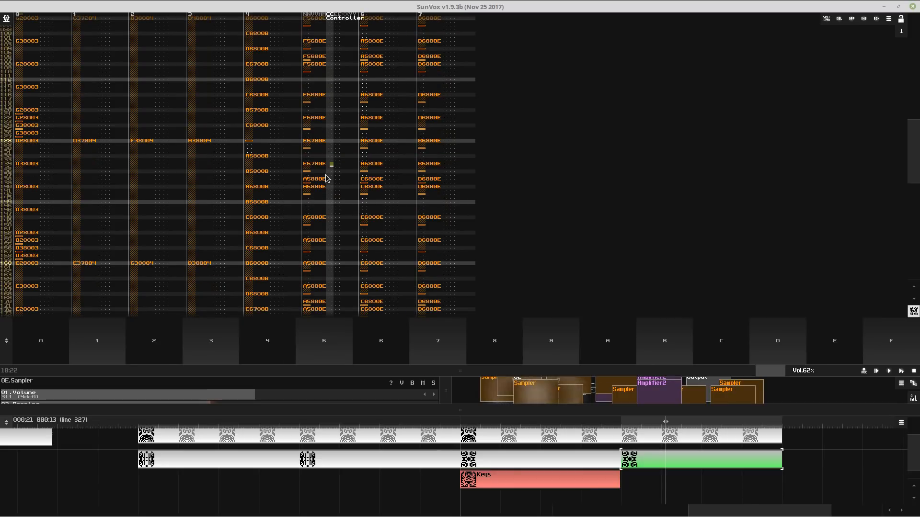
{"action": "left_click", "coordinate": [328, 179]}
{"action": "key", "text": "ctrl+v"}
{"action": "left_click", "coordinate": [324, 172]}
{"action": "key", "text": "ctrl+v"}
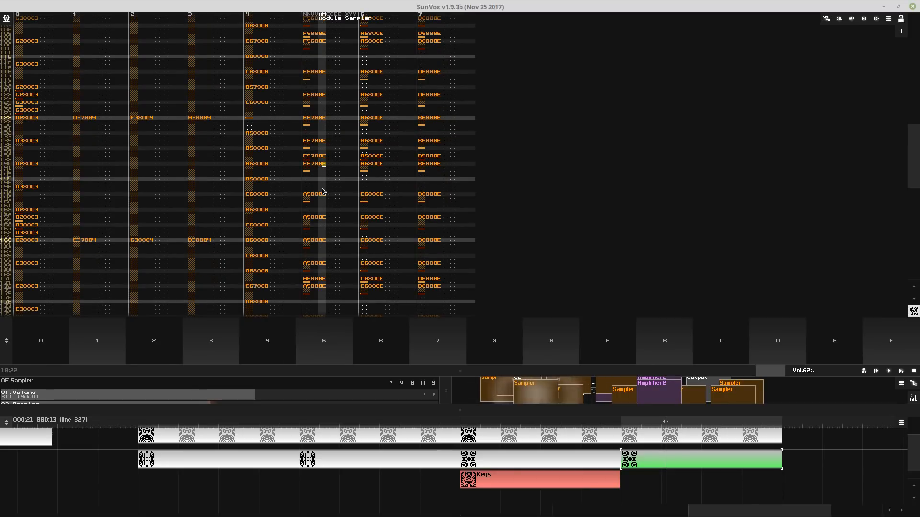
{"action": "left_click", "coordinate": [320, 191]}
{"action": "left_click", "coordinate": [321, 170]}
{"action": "key", "text": "ctrl+v"}
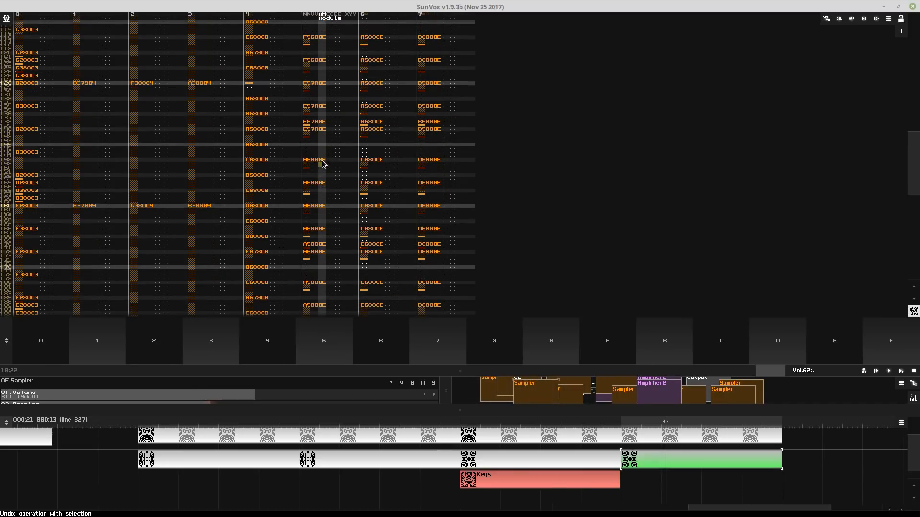
{"action": "left_click", "coordinate": [320, 187]}
{"action": "key", "text": "ctrl+v"}
- Copy the chord block of lines 128 to 159 on tracks 5 to 7 to lines 160, 192 and 224
{"action": "left_click_drag", "start_coordinate": [314, 67], "coordinate": [437, 186]}
{"action": "left_click", "coordinate": [309, 186]}
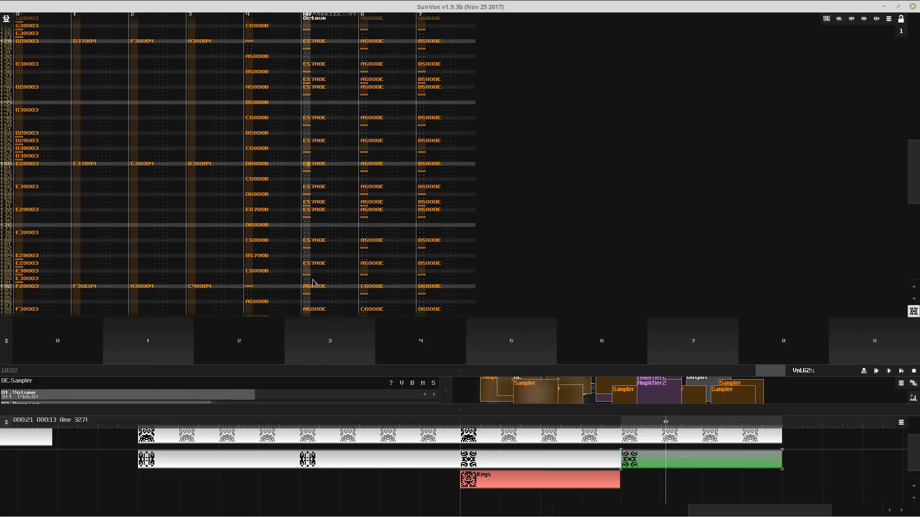
{"action": "left_click", "coordinate": [314, 288]}
{"action": "key", "text": "ctrl+v"}
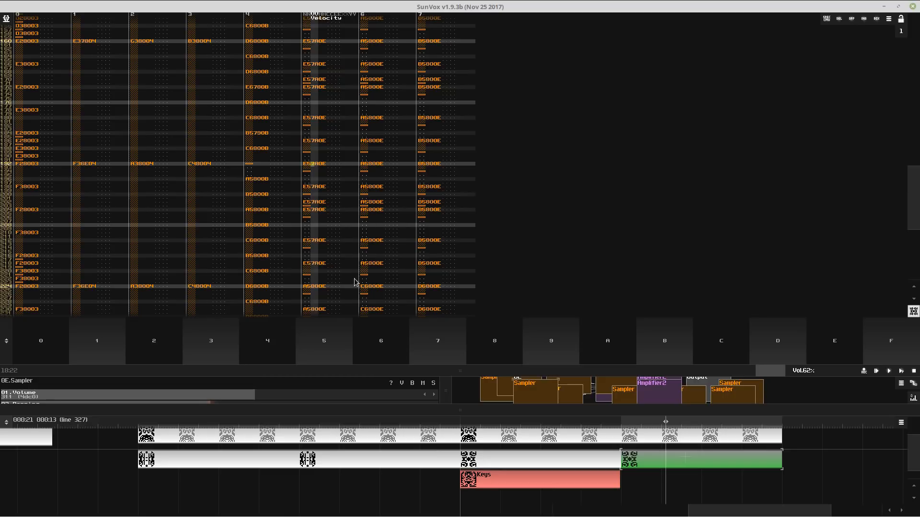
{"action": "left_click", "coordinate": [351, 286]}
{"action": "key", "text": "ctrl+v"}
- Play the pattern with the module view enlarged and lower the volume of Sampler 0E to 237
{"action": "key", "text": "space"}
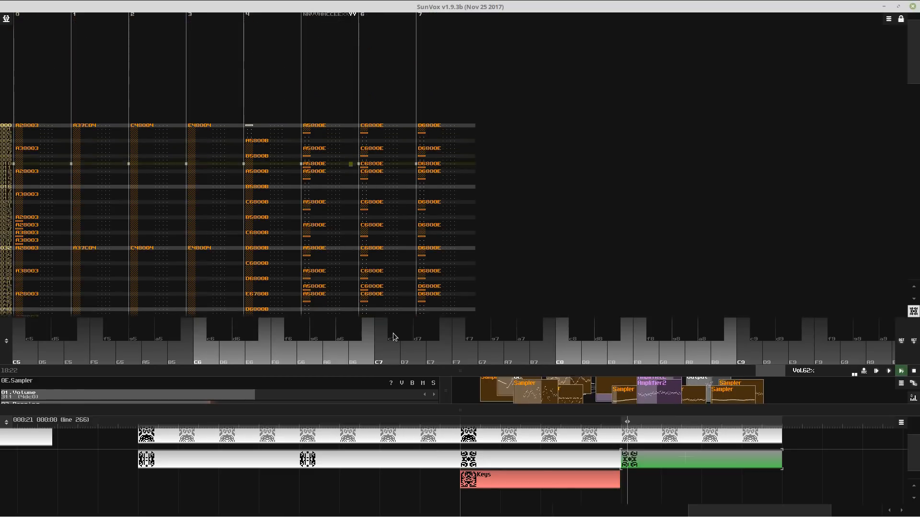
{"action": "left_click_drag", "start_coordinate": [400, 371], "coordinate": [383, 175]}
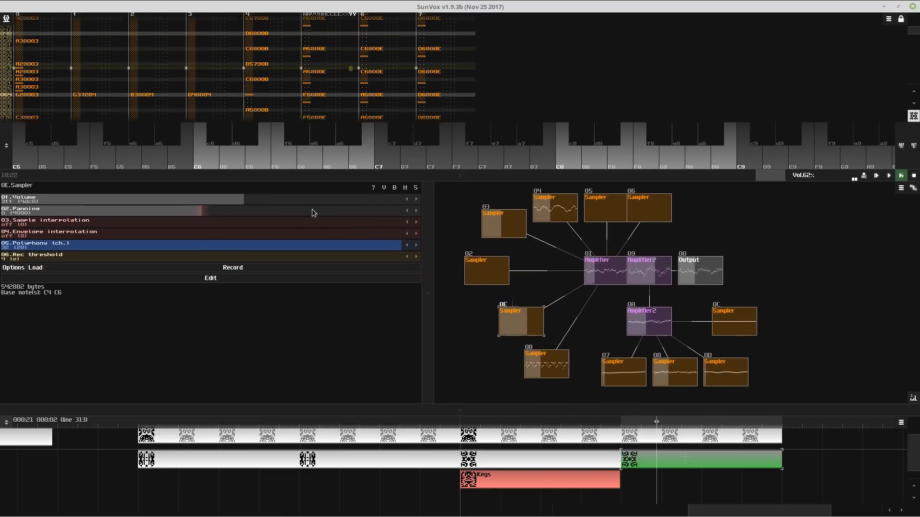
{"action": "left_click_drag", "start_coordinate": [303, 204], "coordinate": [249, 200]}
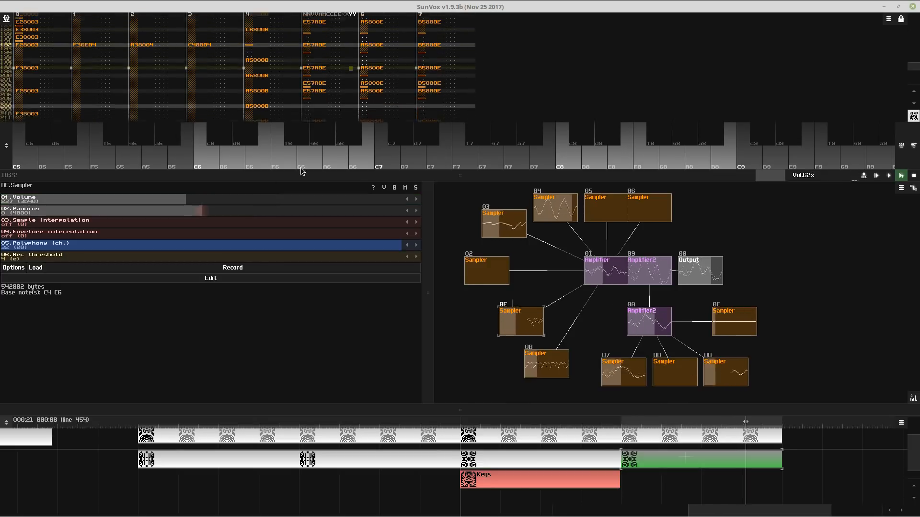
- Add a Delay module and route Sampler 0E through it into Amplifier 01
{"action": "left_click_drag", "start_coordinate": [300, 178], "coordinate": [294, 86]}
{"action": "double_click", "coordinate": [556, 258]}
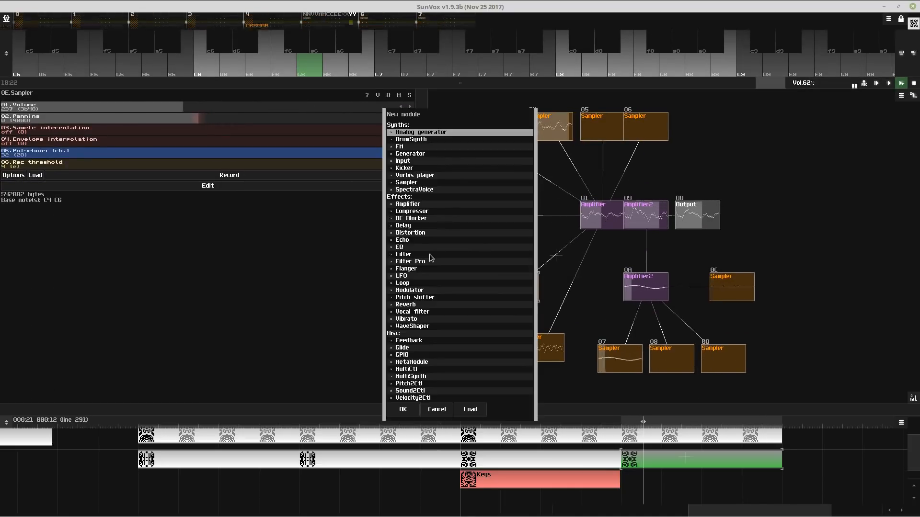
{"action": "left_click", "coordinate": [403, 225]}
{"action": "left_click", "coordinate": [403, 409]}
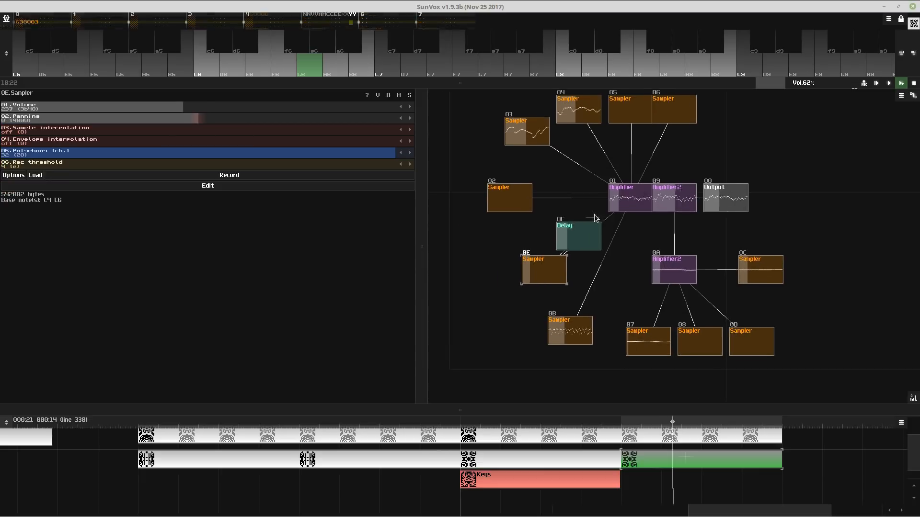
{"action": "left_click_drag", "start_coordinate": [627, 198], "coordinate": [572, 234]}
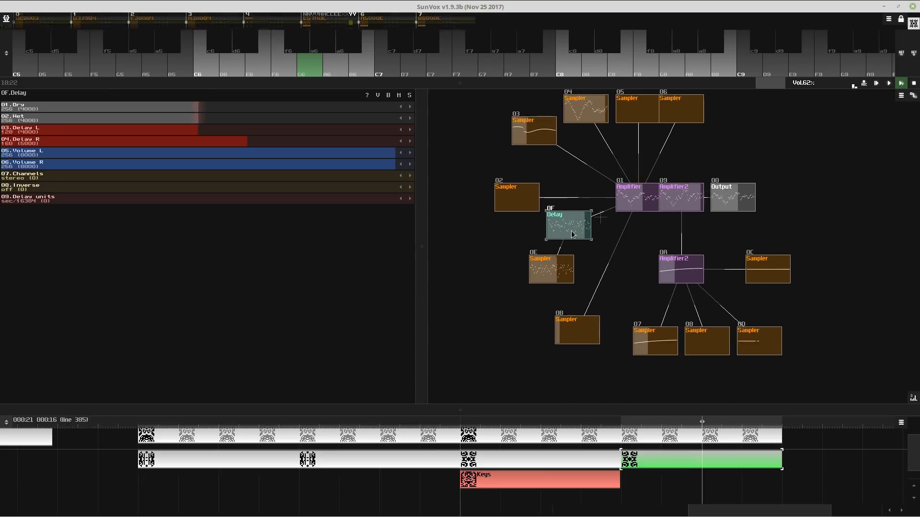
- Set the Delay's Dry and Delay L to 0, its delay units to tick and Delay R to 3
{"action": "left_click_drag", "start_coordinate": [209, 114], "coordinate": [7, 110]}
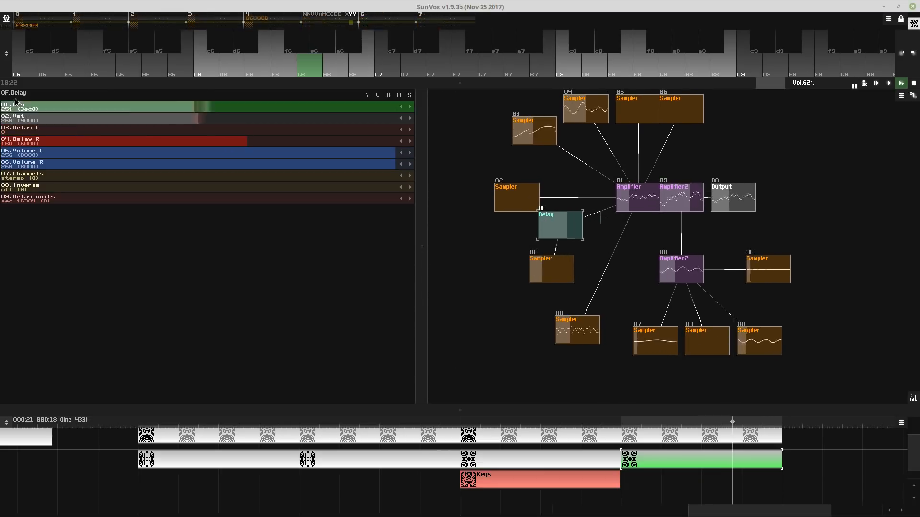
{"action": "left_click_drag", "start_coordinate": [246, 141], "coordinate": [97, 144]}
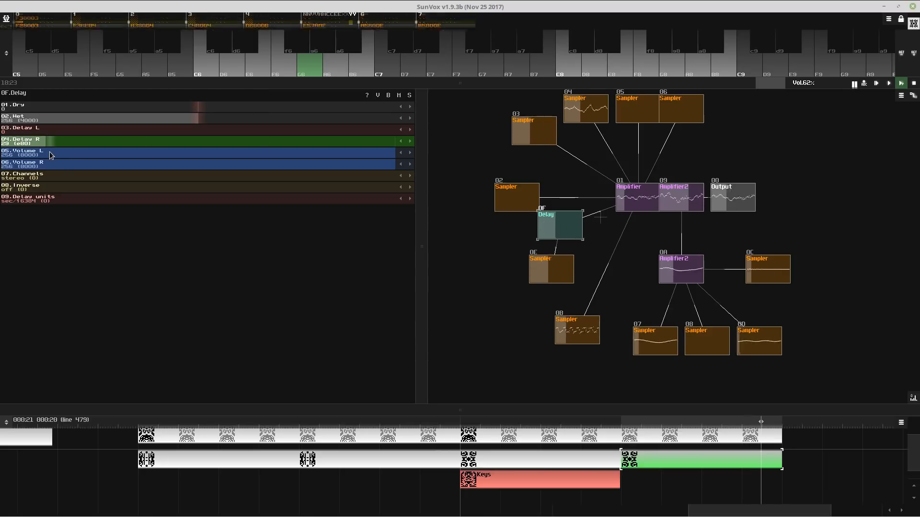
{"action": "left_click_drag", "start_coordinate": [37, 154], "coordinate": [38, 154]}
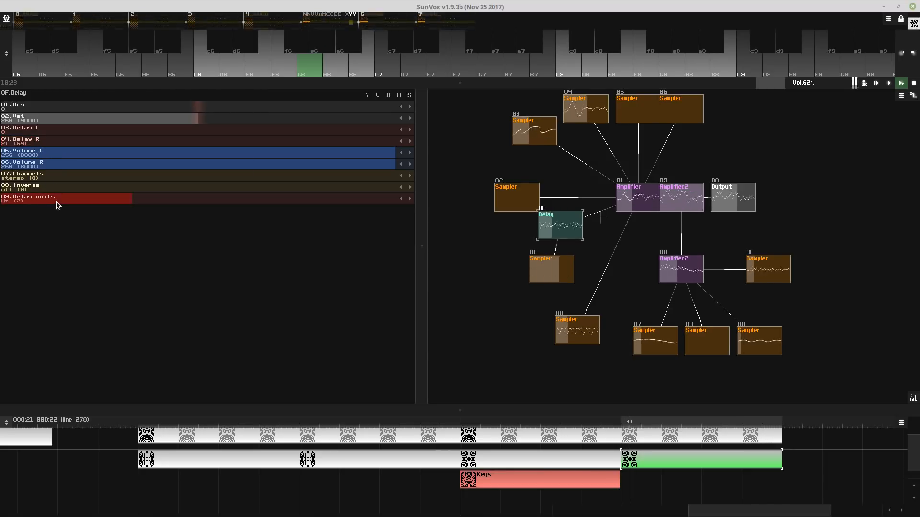
{"action": "scroll", "coordinate": [56, 201], "scroll_direction": "up", "scroll_amount": 2}
{"action": "scroll", "coordinate": [58, 199], "scroll_direction": "down", "scroll_amount": 1}
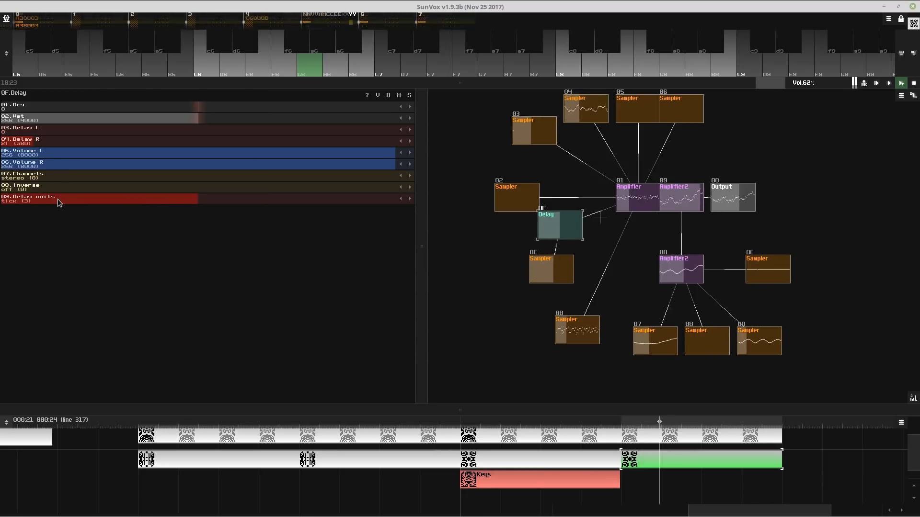
{"action": "left_click_drag", "start_coordinate": [63, 143], "coordinate": [36, 148]}
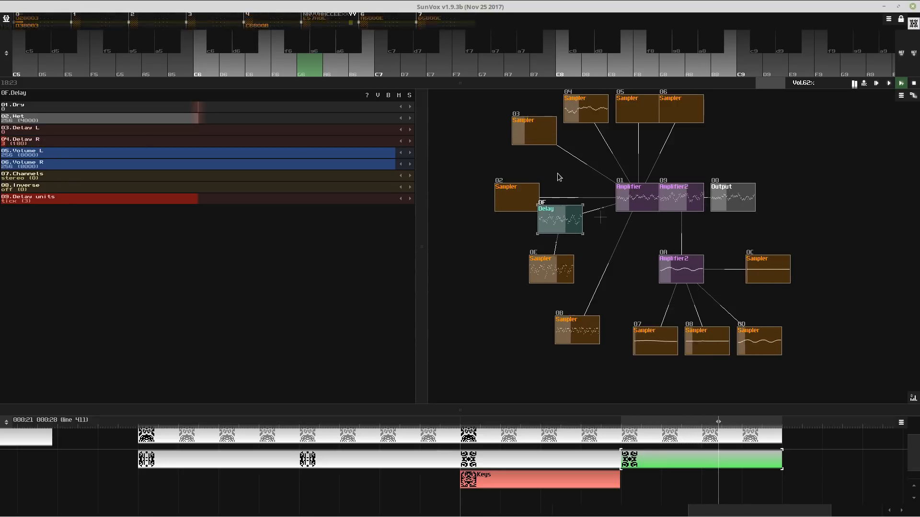
- Audition Sampler 04 in solo and reroute its output through the Delay instead of directly into Amplifier 01
{"action": "left_click", "coordinate": [529, 134]}
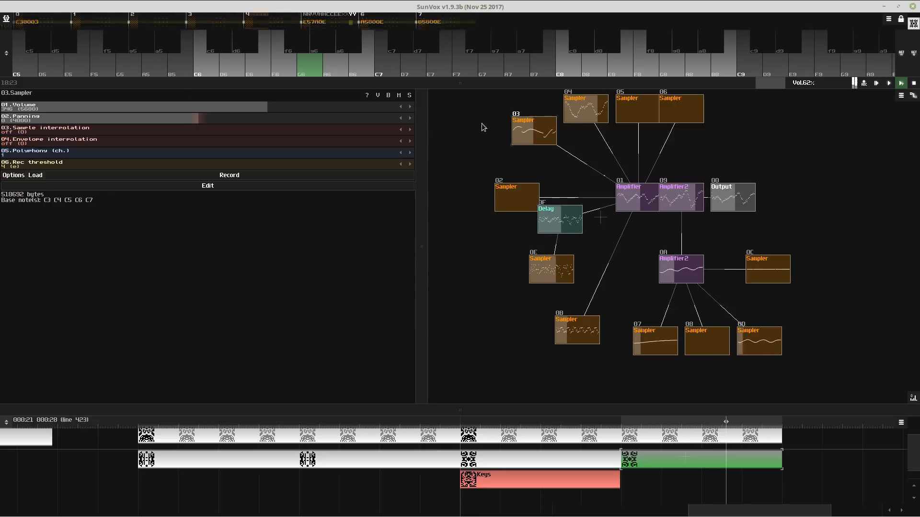
{"action": "left_click", "coordinate": [581, 107]}
{"action": "left_click", "coordinate": [407, 96]}
{"action": "left_click", "coordinate": [408, 97]}
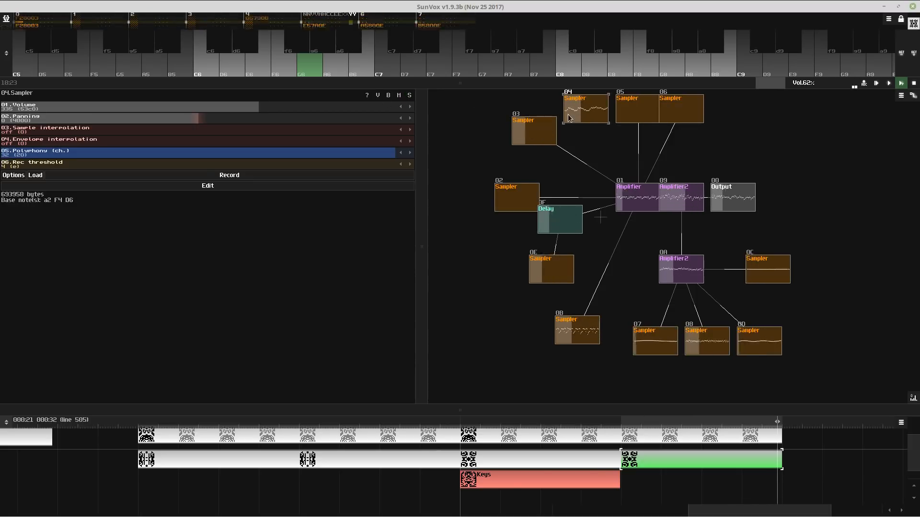
{"action": "left_click_drag", "start_coordinate": [562, 224], "coordinate": [579, 232]}
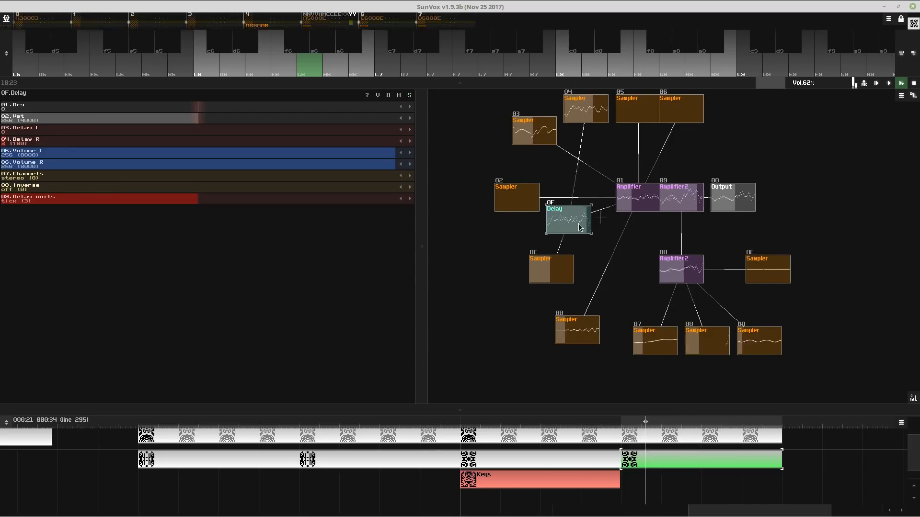
- Rearrange the modules with Sampler 02 above Output, the Delay in its former place and Sampler 0E directly below the Delay
{"action": "left_click_drag", "start_coordinate": [498, 202], "coordinate": [767, 146]}
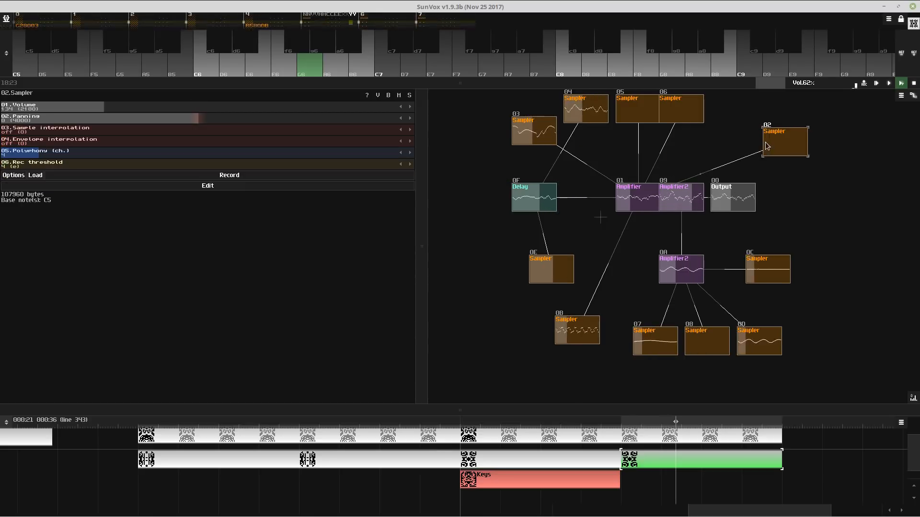
{"action": "left_click_drag", "start_coordinate": [557, 275], "coordinate": [540, 275]}
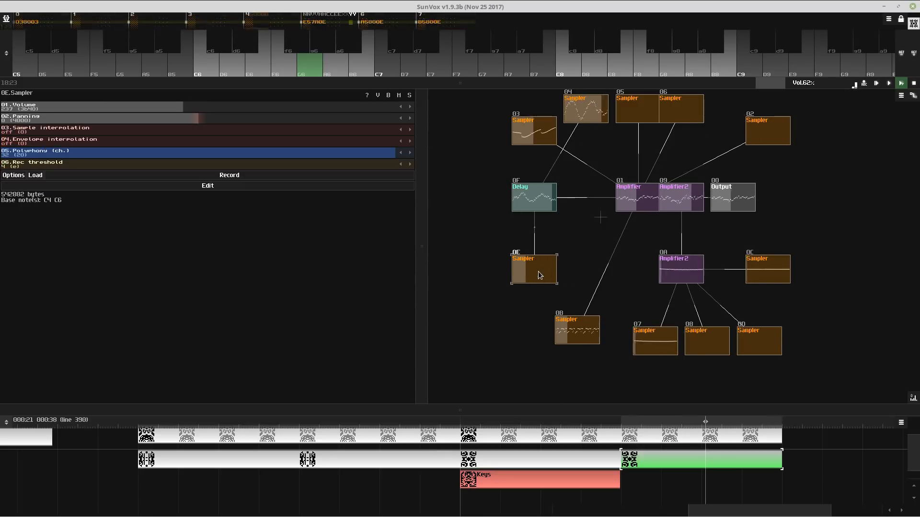
- Replace the chords on tracks 5 to 7 throughout the pattern with repeats of the A5, C6, D6 phrase from its first 32 lines
{"action": "left_click_drag", "start_coordinate": [490, 83], "coordinate": [484, 404]}
{"action": "key", "text": "space"}
{"action": "left_click", "coordinate": [369, 114]}
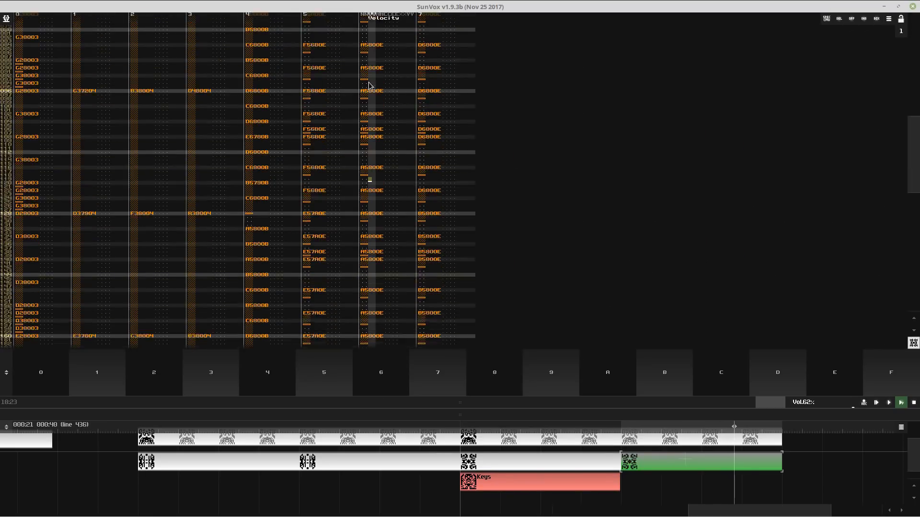
{"action": "left_click", "coordinate": [368, 82]}
{"action": "left_click", "coordinate": [320, 78]}
{"action": "left_click", "coordinate": [318, 68]}
{"action": "left_click_drag", "start_coordinate": [307, 161], "coordinate": [456, 281]}
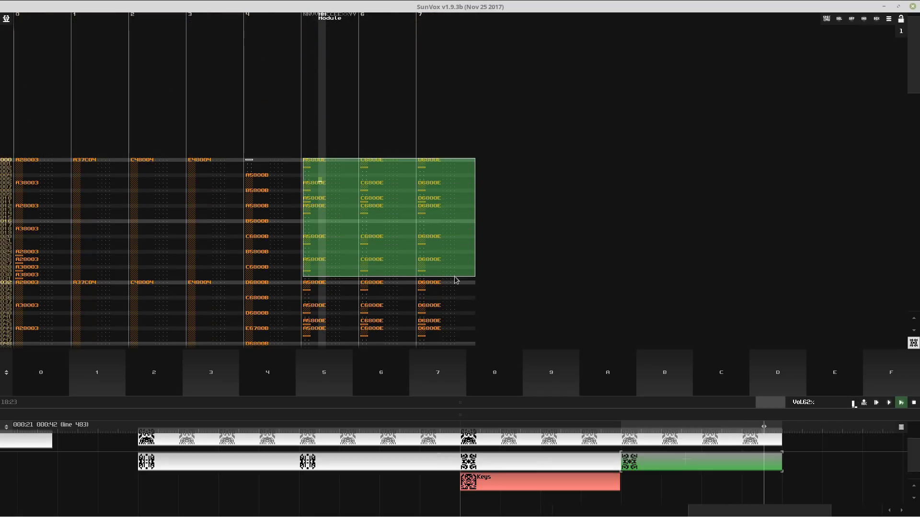
{"action": "key", "text": "space"}
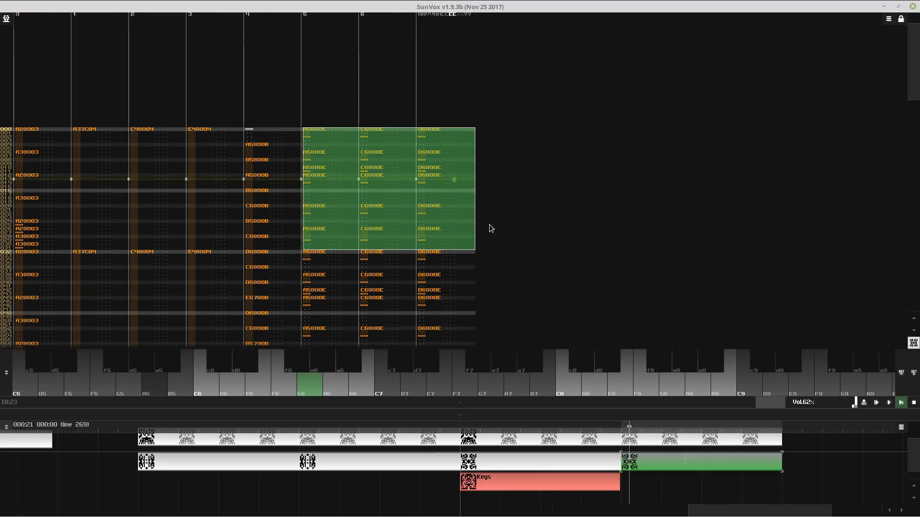
{"action": "key", "text": "space"}
{"action": "key", "text": "n"}
{"action": "key", "text": "ctrl+z"}
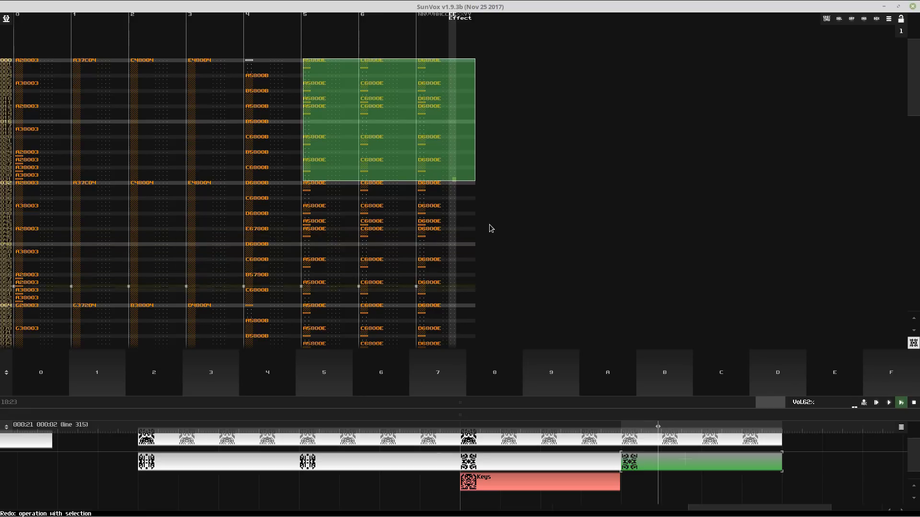
{"action": "key", "text": "space"}
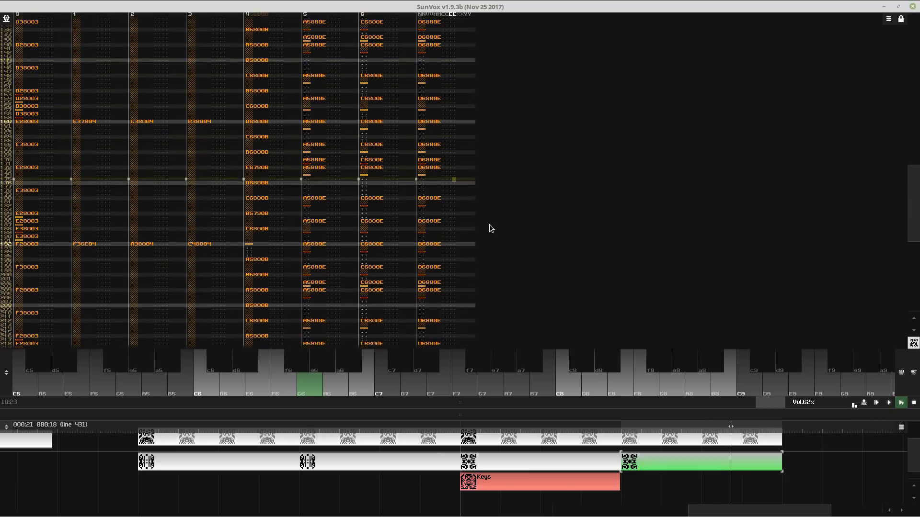
- Lower Sampler 0E's volume, and set the Delay's units to ms with Delay R at 38
{"action": "left_click_drag", "start_coordinate": [481, 400], "coordinate": [460, 250]}
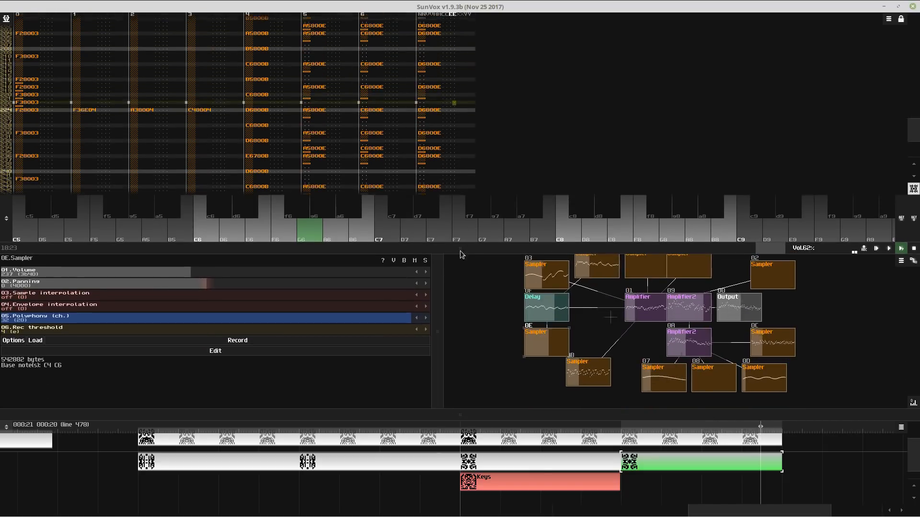
{"action": "left_click_drag", "start_coordinate": [342, 271], "coordinate": [291, 279]}
{"action": "left_click", "coordinate": [546, 307]}
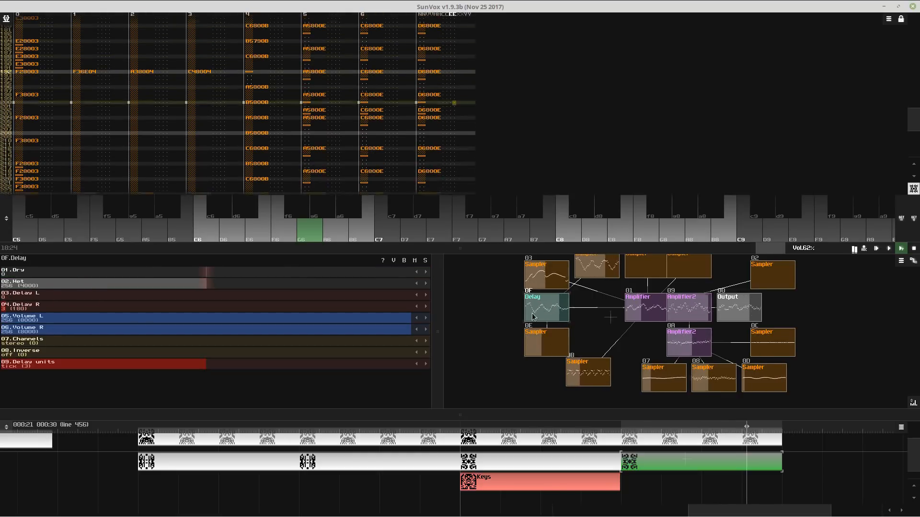
{"action": "scroll", "coordinate": [128, 308], "scroll_direction": "down", "scroll_amount": 1}
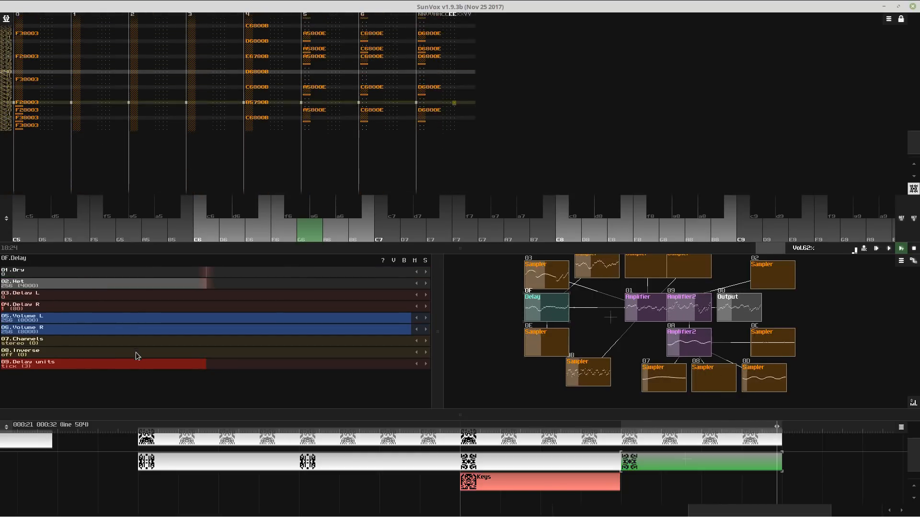
{"action": "scroll", "coordinate": [139, 363], "scroll_direction": "up", "scroll_amount": 1}
{"action": "scroll", "coordinate": [139, 362], "scroll_direction": "down", "scroll_amount": 3}
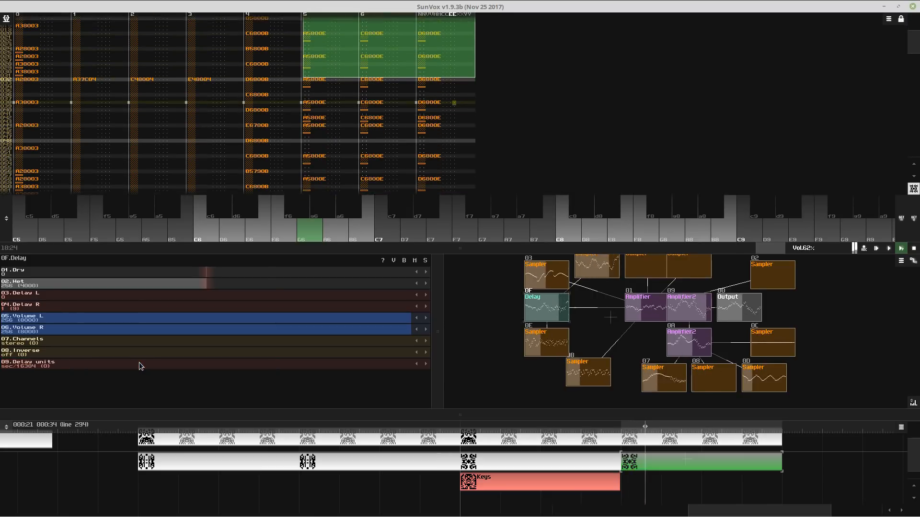
{"action": "mouse_move", "coordinate": [114, 310]}
{"action": "left_mouse_down"}
{"action": "mouse_move", "coordinate": [124, 313]}
{"action": "mouse_move", "coordinate": [109, 310]}
{"action": "left_mouse_up"}
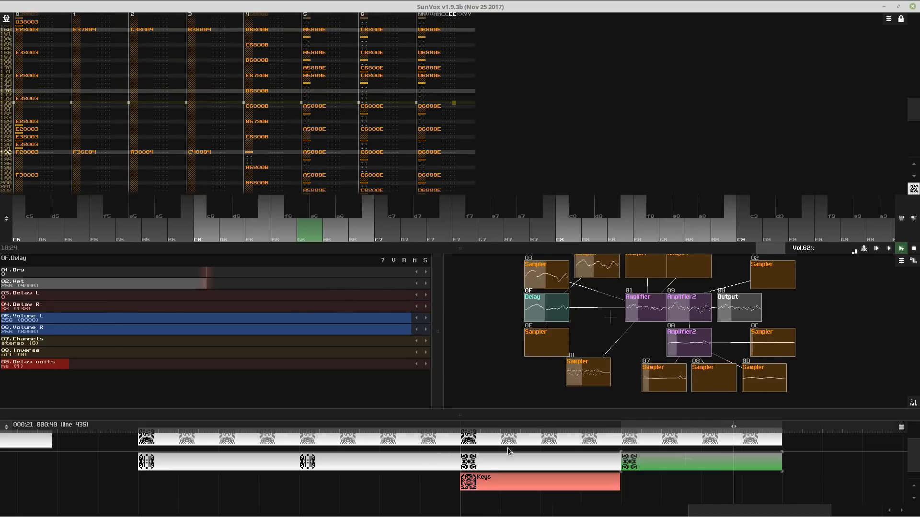
- Open the preceding pattern above Keys for playback and place Sampler 04 directly to the left of the Delay
{"action": "left_click", "coordinate": [498, 461]}
{"action": "left_click_drag", "start_coordinate": [558, 249], "coordinate": [536, 407]}
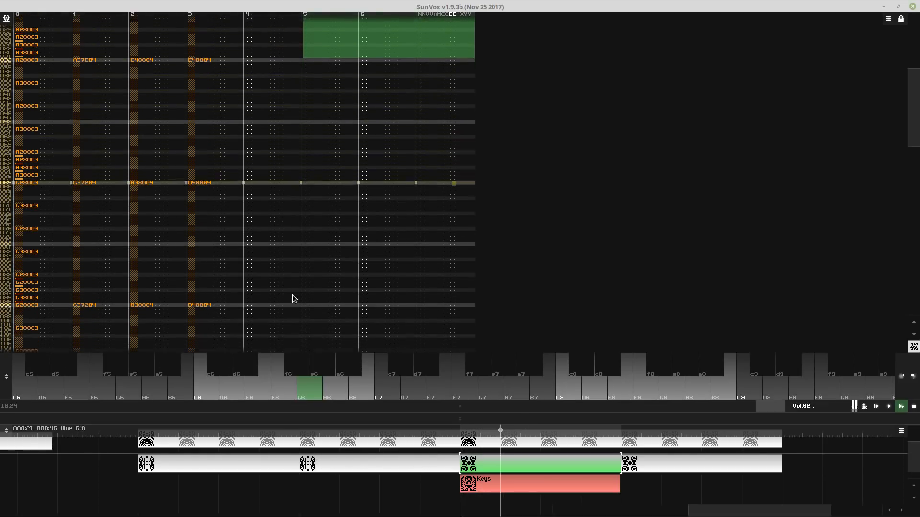
{"action": "left_click_drag", "start_coordinate": [421, 419], "coordinate": [402, 259]}
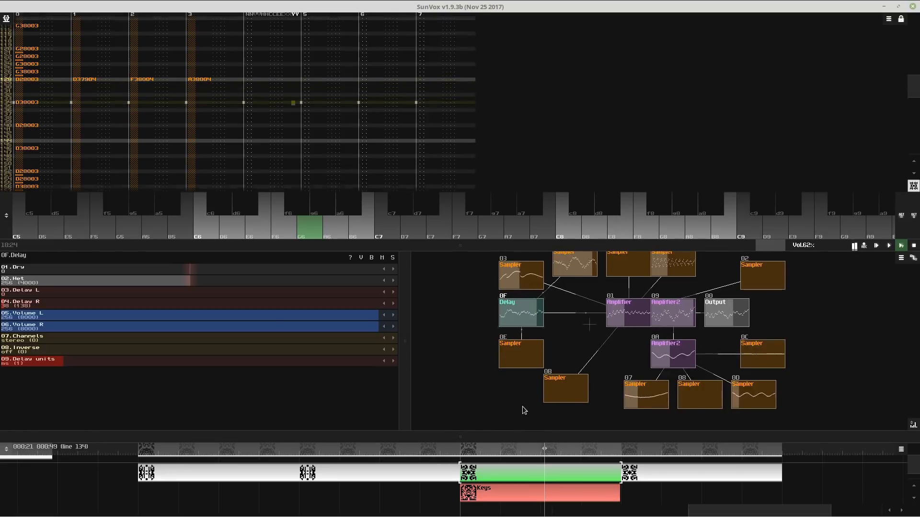
{"action": "left_click_drag", "start_coordinate": [567, 305], "coordinate": [564, 350]}
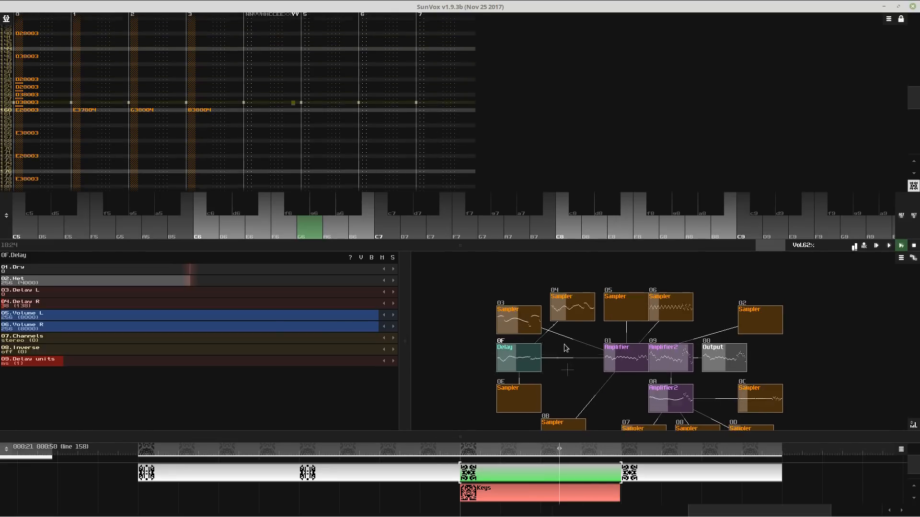
{"action": "left_click", "coordinate": [467, 295]}
{"action": "left_click_drag", "start_coordinate": [465, 292], "coordinate": [449, 362]}
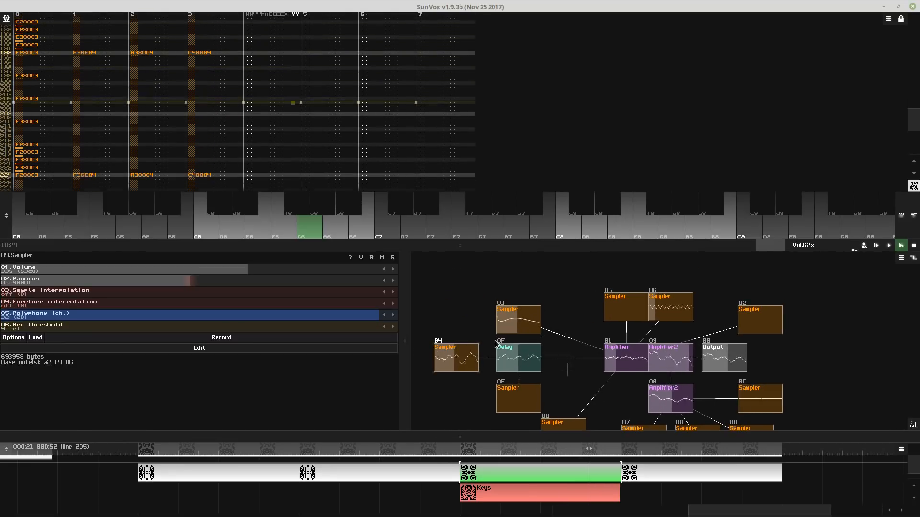
- Place Sampler 06 above and between Samplers 03 and 05, and set its volume to 398
{"action": "left_click_drag", "start_coordinate": [548, 289], "coordinate": [543, 279]}
{"action": "left_click_drag", "start_coordinate": [656, 307], "coordinate": [548, 285]}
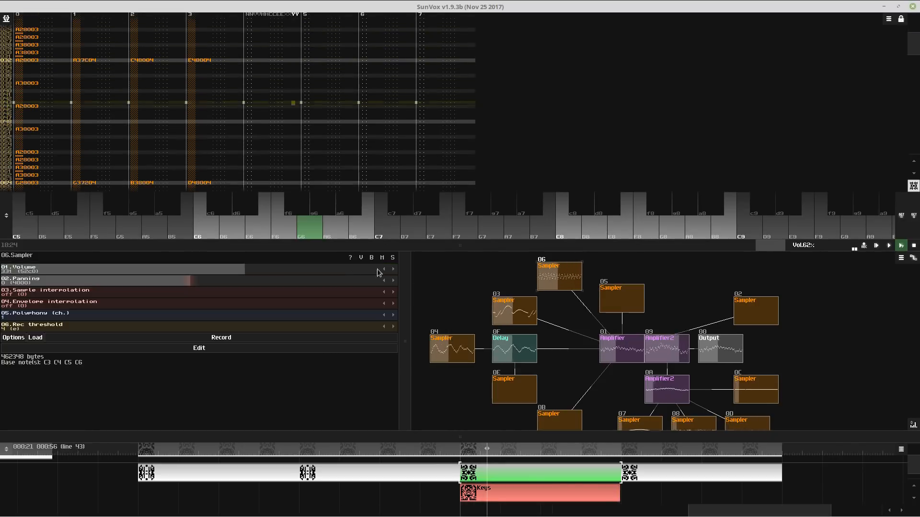
{"action": "left_click_drag", "start_coordinate": [338, 266], "coordinate": [422, 271]}
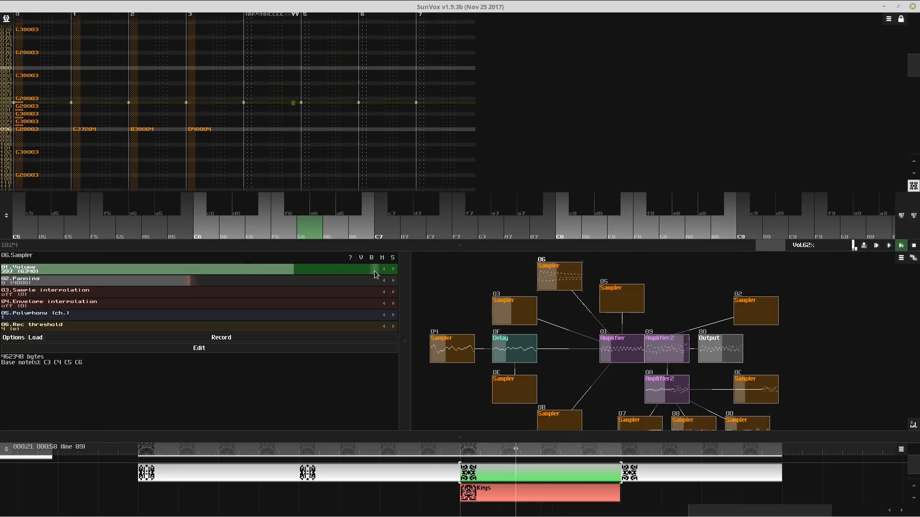
- Audition the last pattern and the two earlier patterns of the section, and enlarge the timeline to view the preceding part of the song
{"action": "left_click", "coordinate": [648, 477]}
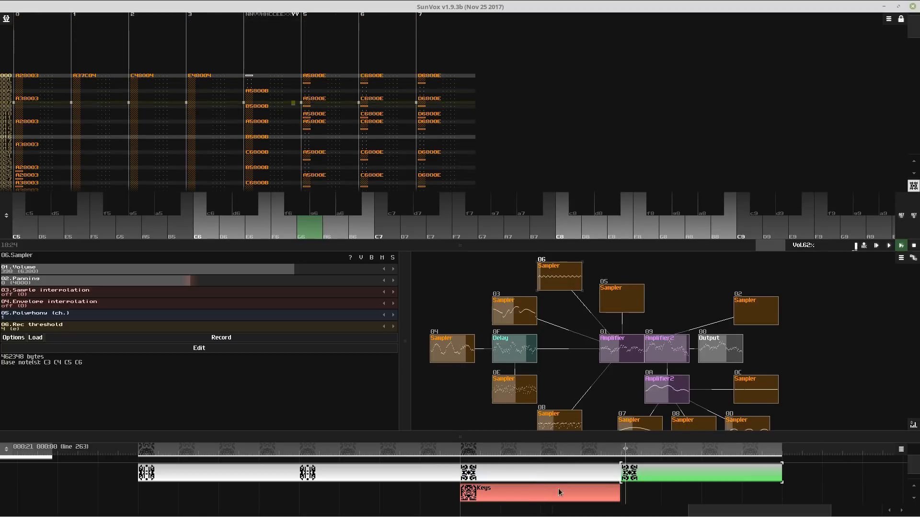
{"action": "left_click", "coordinate": [404, 479]}
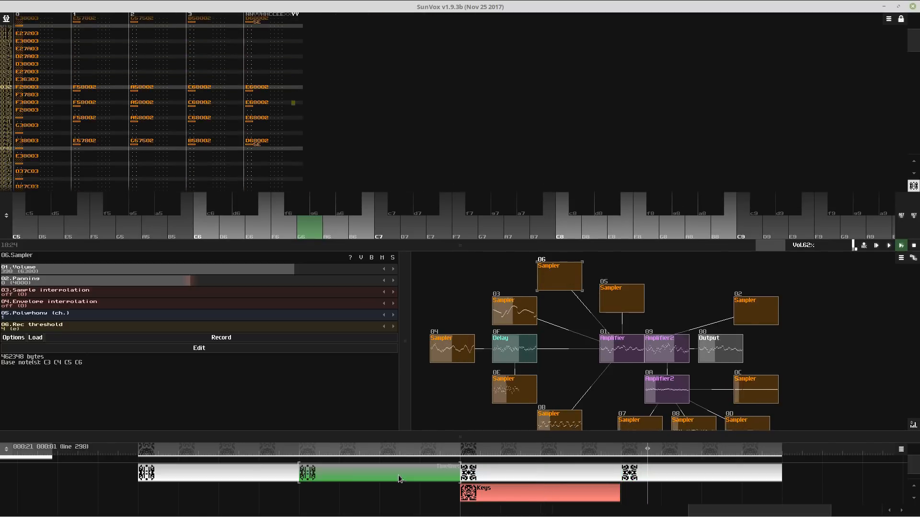
{"action": "left_click", "coordinate": [223, 470]}
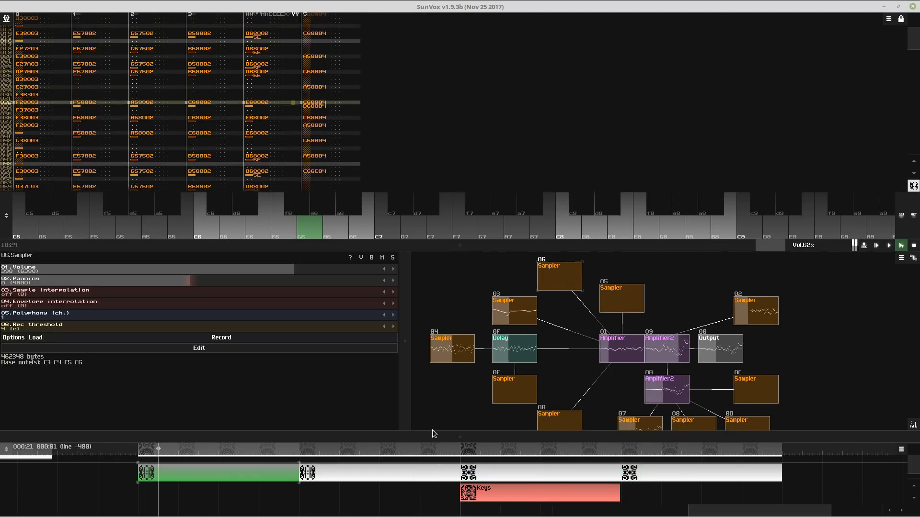
{"action": "left_click_drag", "start_coordinate": [432, 430], "coordinate": [433, 238]}
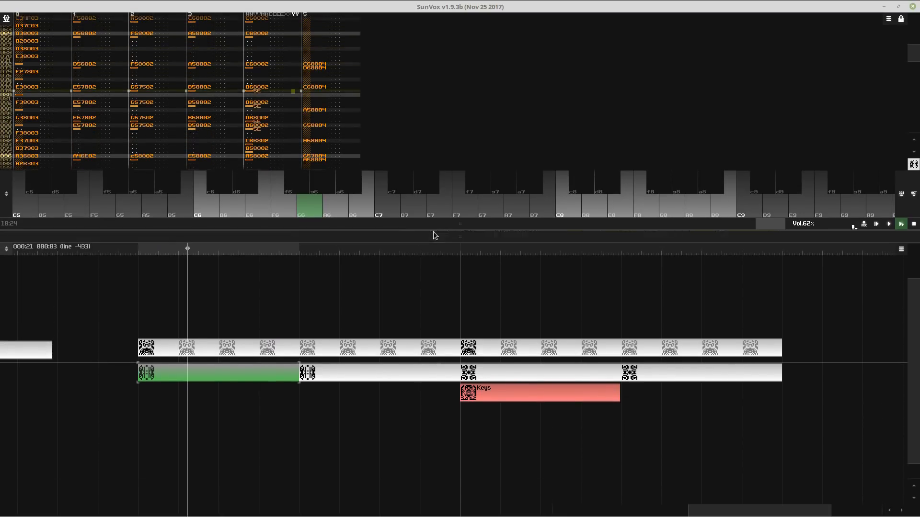
{"action": "left_click", "coordinate": [373, 371]}
{"action": "left_click_drag", "start_coordinate": [270, 359], "coordinate": [524, 388]}
{"action": "left_click", "coordinate": [498, 401]}
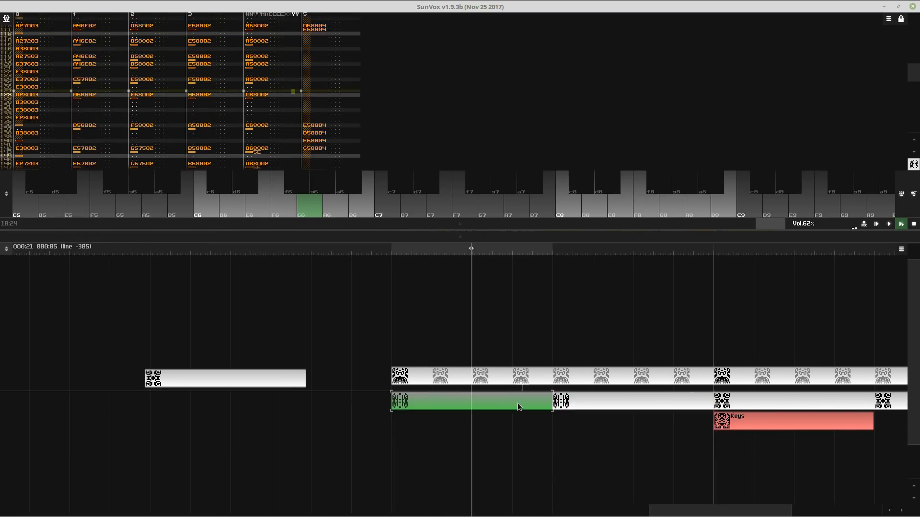
- Inspect the isolated pattern and the song's final patterns on the timeline while playing them
{"action": "left_click", "coordinate": [298, 358]}
{"action": "left_click", "coordinate": [232, 380]}
{"action": "key", "text": "shift+Return"}
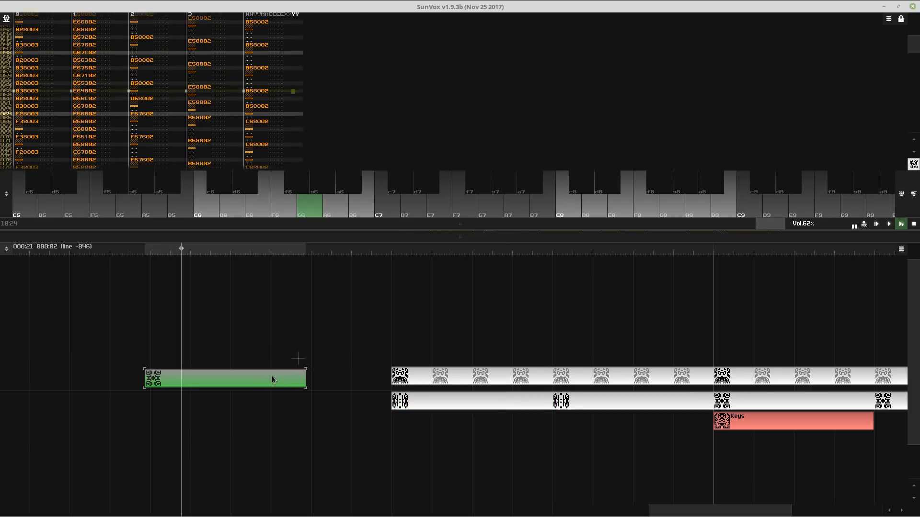
{"action": "left_click", "coordinate": [718, 402]}
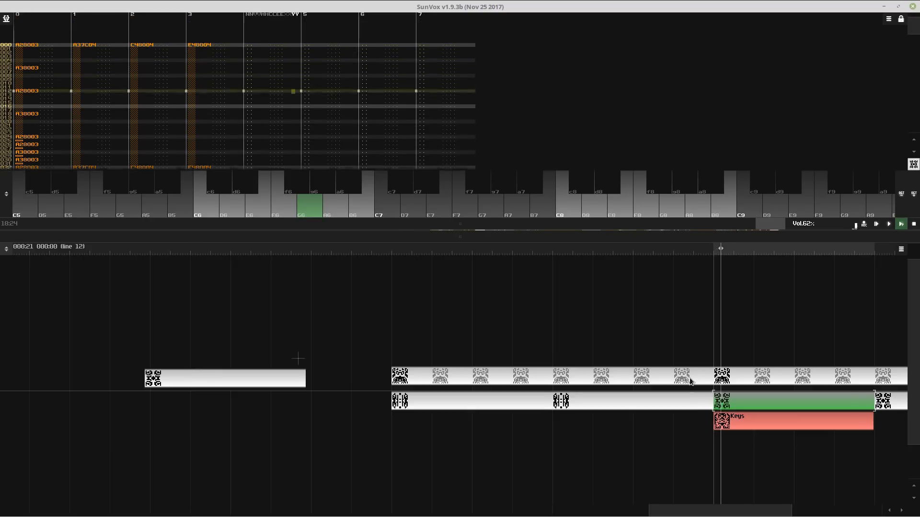
{"action": "left_click", "coordinate": [676, 401]}
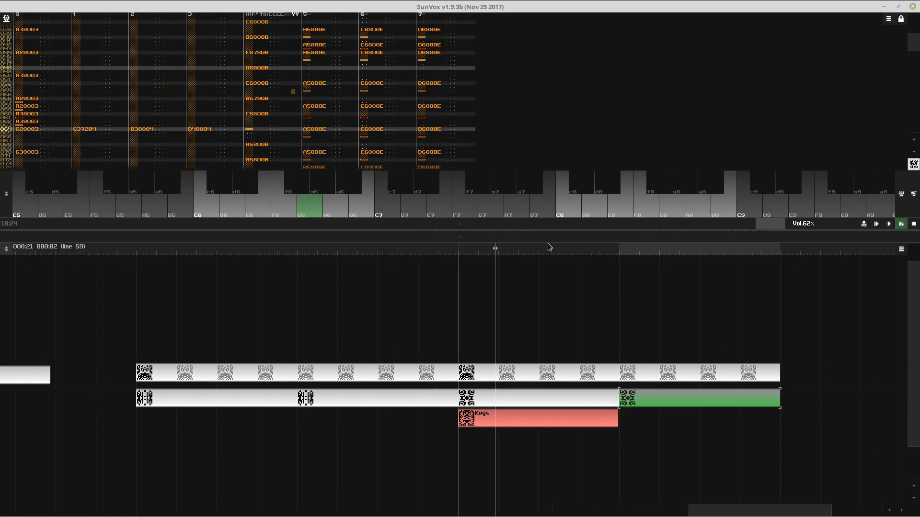
- Bring the module network into view and set the 03 Sampler's volume to 453
{"action": "left_click_drag", "start_coordinate": [547, 238], "coordinate": [554, 413]}
{"action": "left_click_drag", "start_coordinate": [551, 400], "coordinate": [518, 115]}
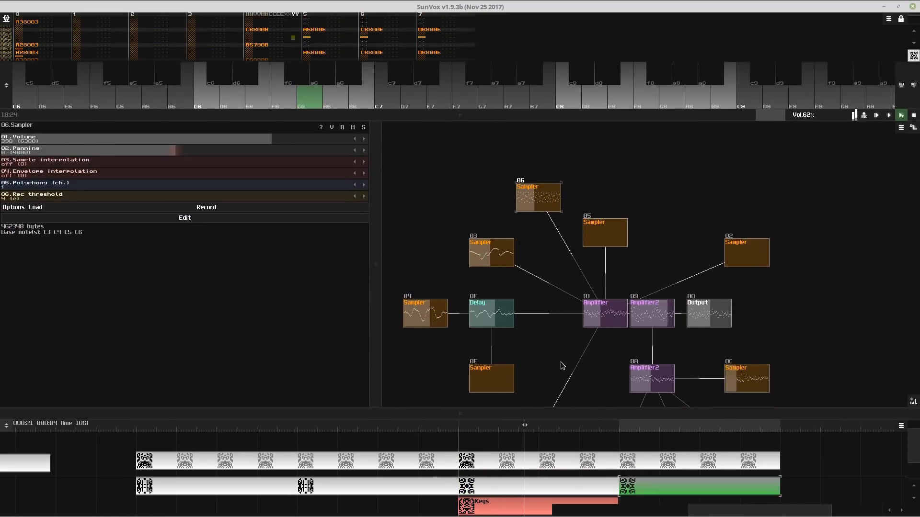
{"action": "left_click_drag", "start_coordinate": [560, 361], "coordinate": [547, 334]}
{"action": "left_click_drag", "start_coordinate": [554, 401], "coordinate": [558, 314]}
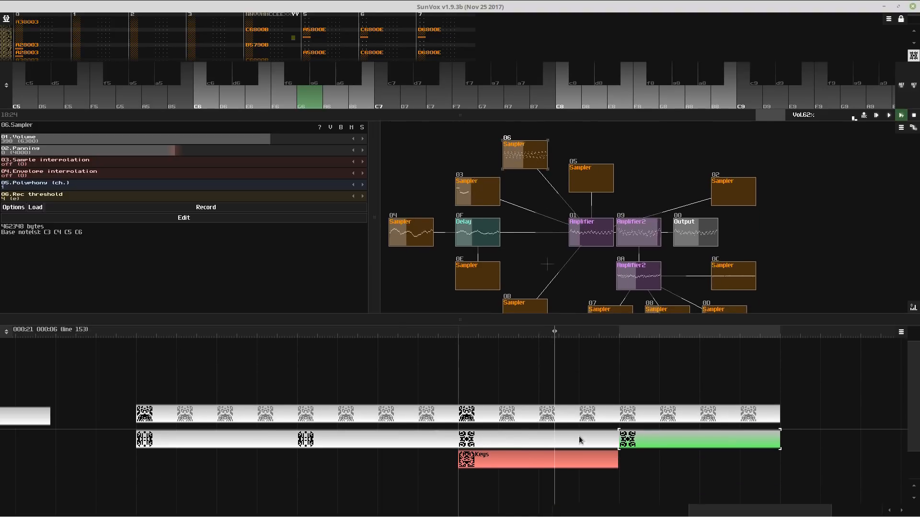
{"action": "left_click", "coordinate": [579, 435]}
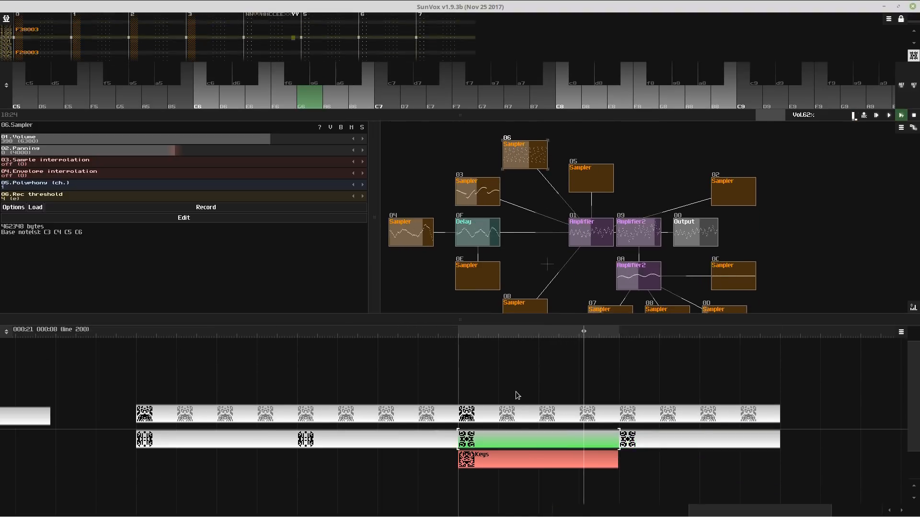
{"action": "left_click", "coordinate": [477, 190]}
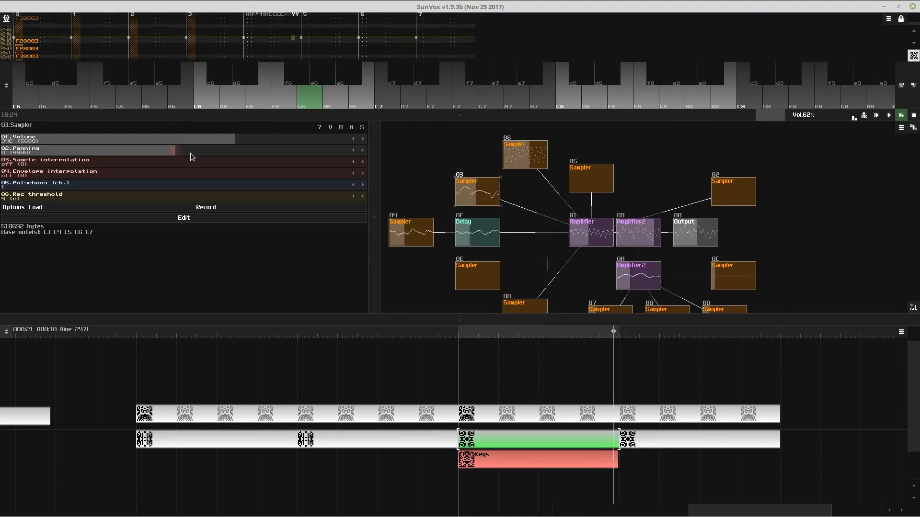
{"action": "left_click_drag", "start_coordinate": [190, 140], "coordinate": [277, 141]}
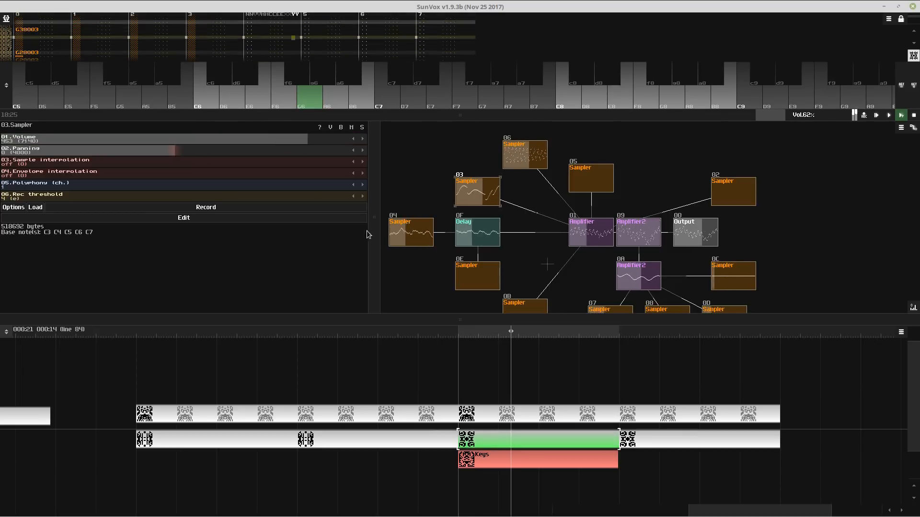
- Enlarge the pattern editor and check the project properties
{"action": "left_click_drag", "start_coordinate": [363, 118], "coordinate": [376, 269]}
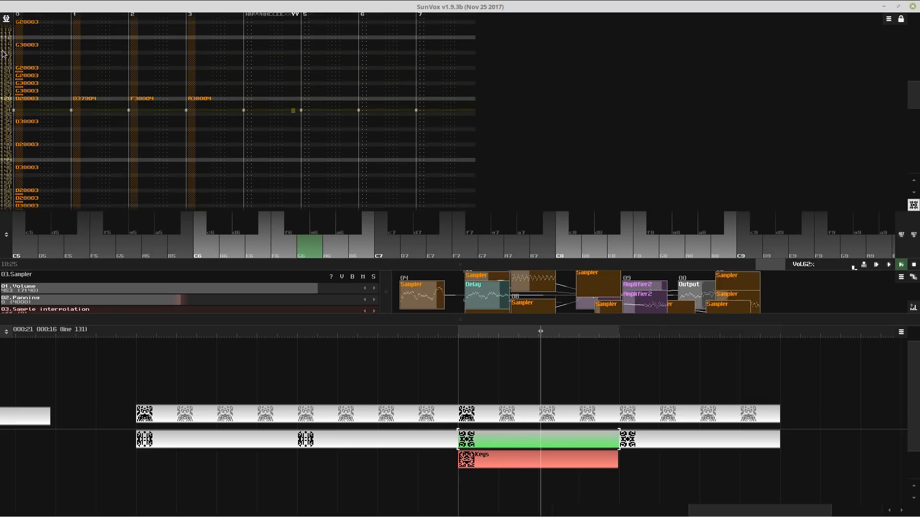
{"action": "left_click", "coordinate": [6, 18]}
{"action": "left_click", "coordinate": [24, 66]}
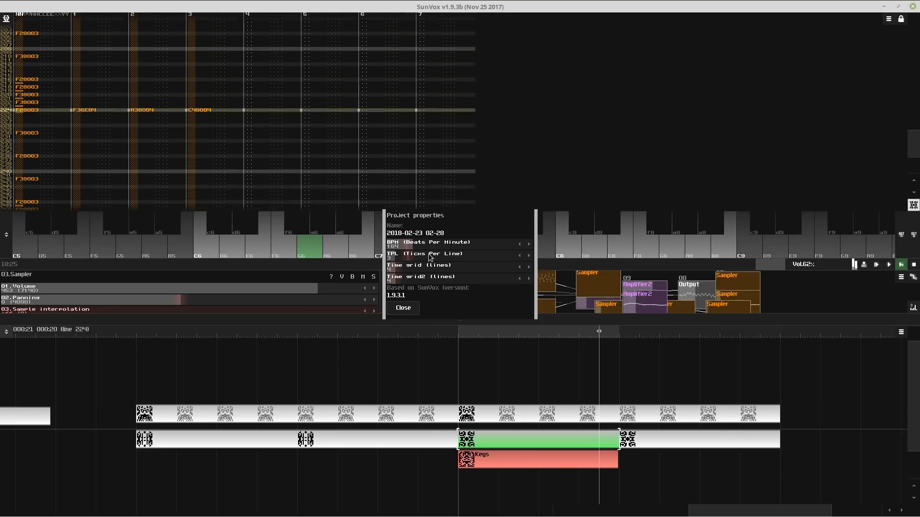
{"action": "left_click", "coordinate": [404, 308]}
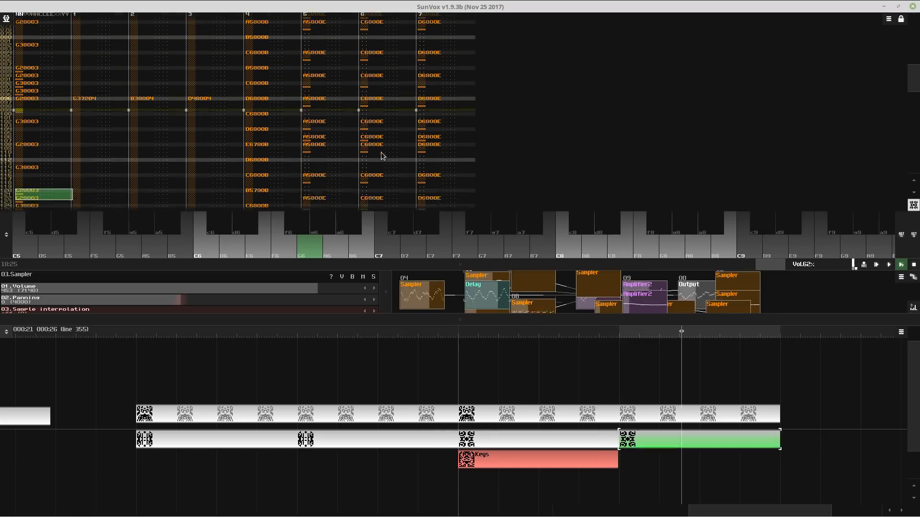
- Look over the earlier patterns on the timeline and play the song's last pattern
{"action": "left_click_drag", "start_coordinate": [393, 209], "coordinate": [407, 119]}
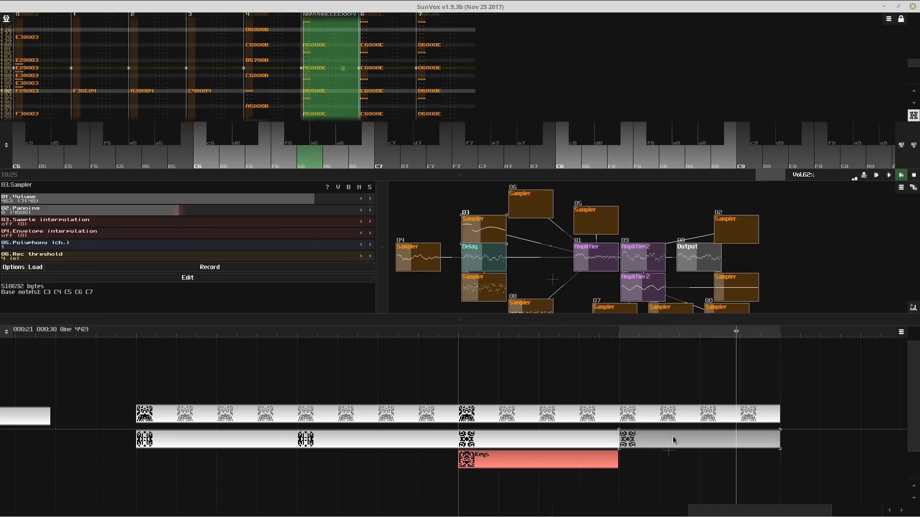
{"action": "scroll", "coordinate": [483, 415], "scroll_direction": "down", "scroll_amount": 2}
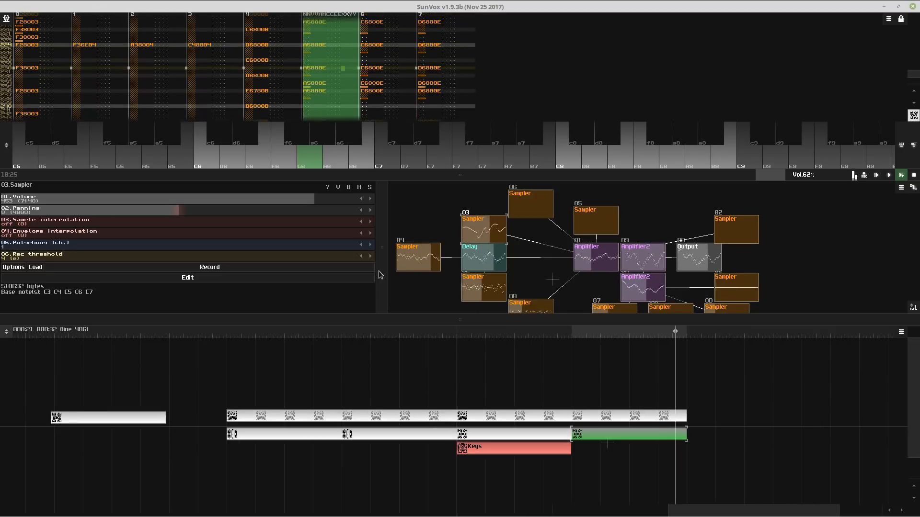
{"action": "scroll", "coordinate": [389, 394], "scroll_direction": "left", "scroll_amount": 4}
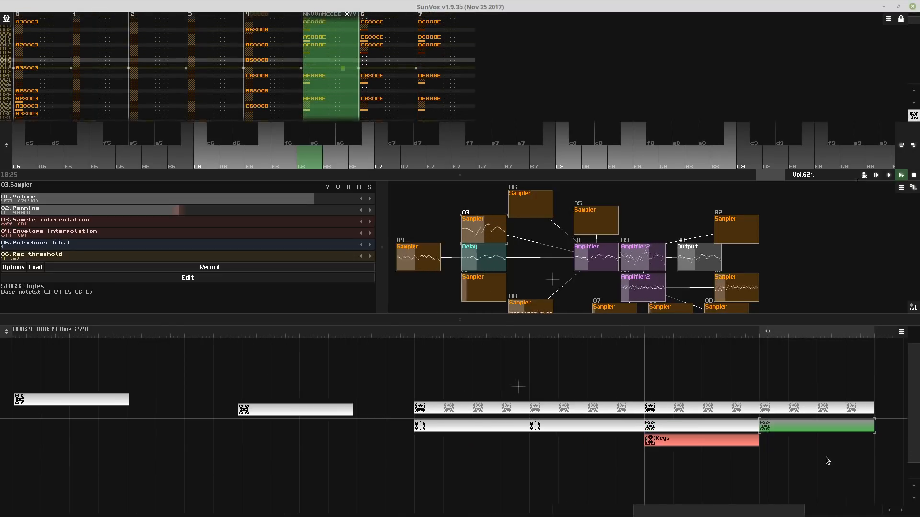
{"action": "left_click", "coordinate": [237, 363]}
{"action": "left_click_drag", "start_coordinate": [233, 364], "coordinate": [78, 364]}
{"action": "left_click_drag", "start_coordinate": [274, 372], "coordinate": [508, 394]}
{"action": "left_click_drag", "start_coordinate": [312, 387], "coordinate": [99, 376]}
{"action": "left_click_drag", "start_coordinate": [594, 409], "coordinate": [201, 407]}
{"action": "left_click", "coordinate": [644, 447]}
{"action": "key", "text": "space"}
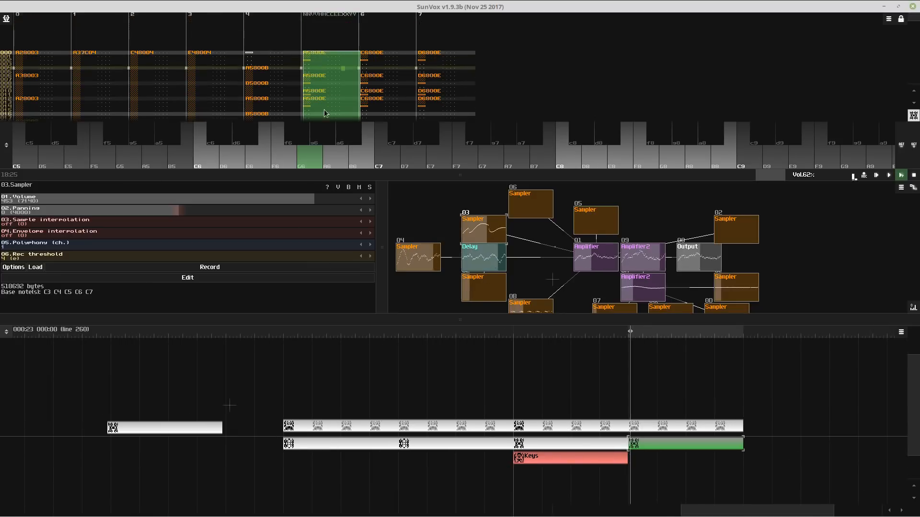
- Clear all the notes from tracks 5, 6 and 7 of the last pattern
{"action": "key", "text": "Delete"}
{"action": "left_click", "coordinate": [385, 75]}
{"action": "key", "text": "ctrl+a"}
{"action": "key", "text": "Delete"}
{"action": "left_click", "coordinate": [486, 69]}
{"action": "key", "text": "ctrl+a"}
{"action": "key", "text": "Delete"}
{"action": "key", "text": "space"}
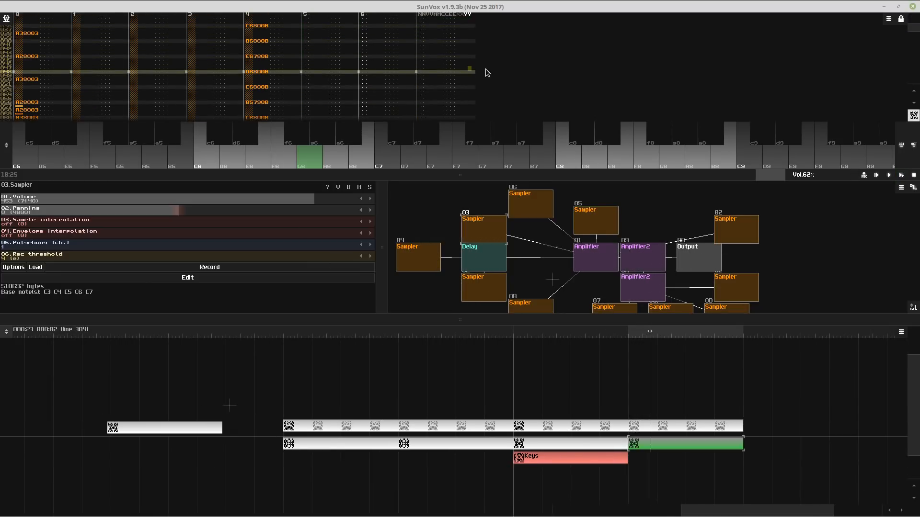
- Play the last pattern and audition samplers 05, 02 and 0E over it
{"action": "key", "text": "space"}
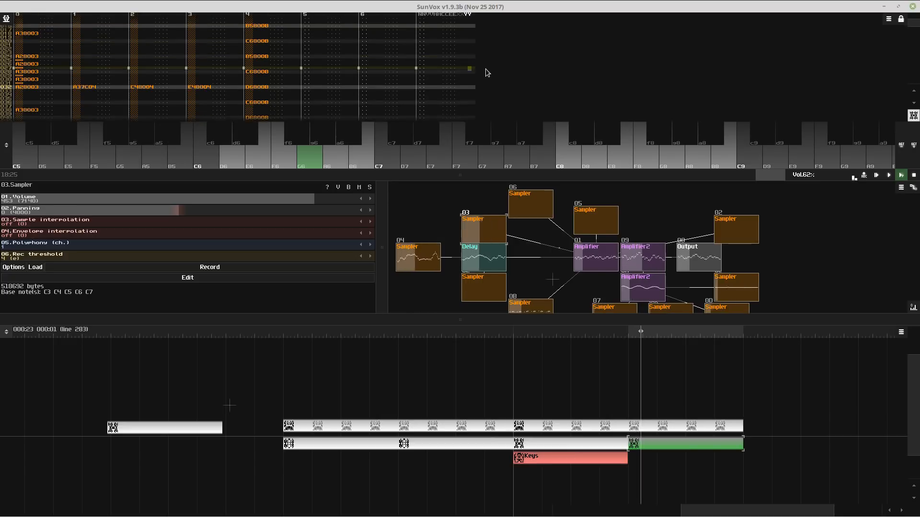
{"action": "left_click", "coordinate": [527, 154]}
{"action": "left_click", "coordinate": [596, 220]}
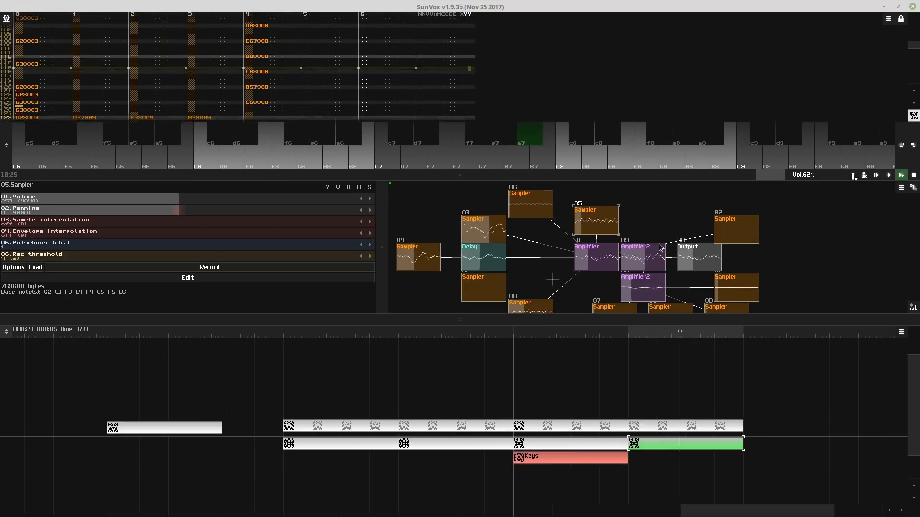
{"action": "left_click", "coordinate": [736, 230]}
{"action": "key", "text": "ctrl+z"}
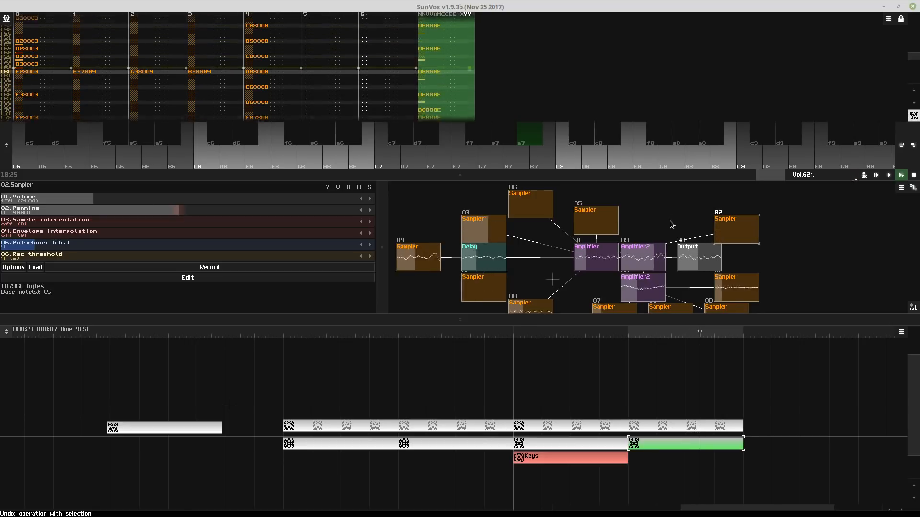
{"action": "key", "text": "ctrl+y"}
{"action": "left_click", "coordinate": [498, 283]}
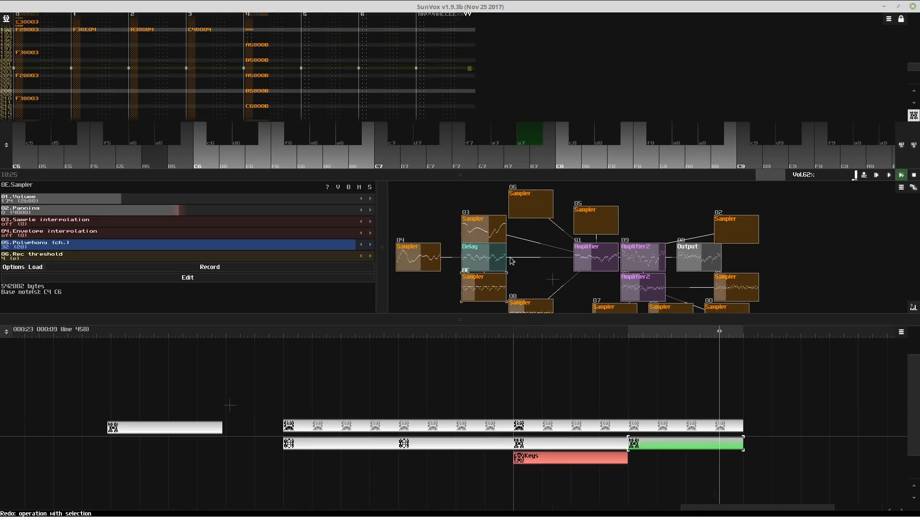
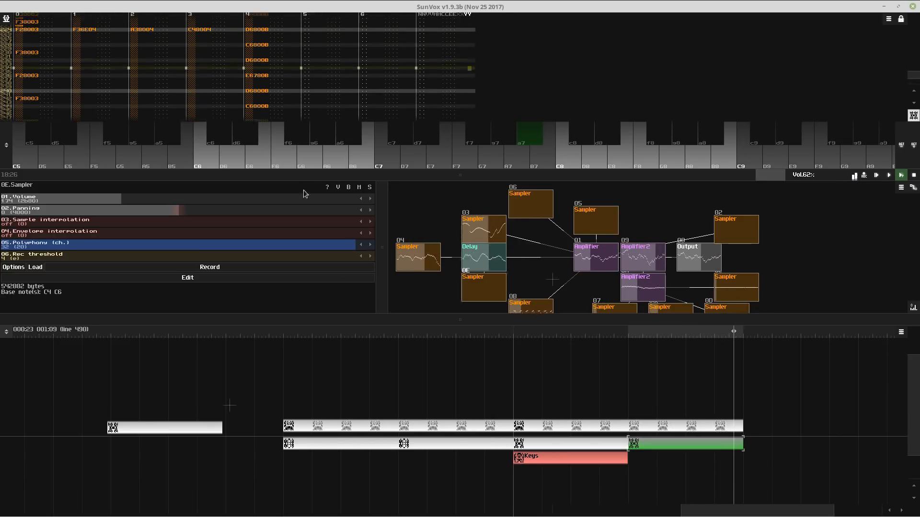
- Try to transpose track 4's notes in the last pattern down one octave
{"action": "left_click_drag", "start_coordinate": [768, 391], "coordinate": [600, 501]}
{"action": "right_click", "coordinate": [257, 93]}
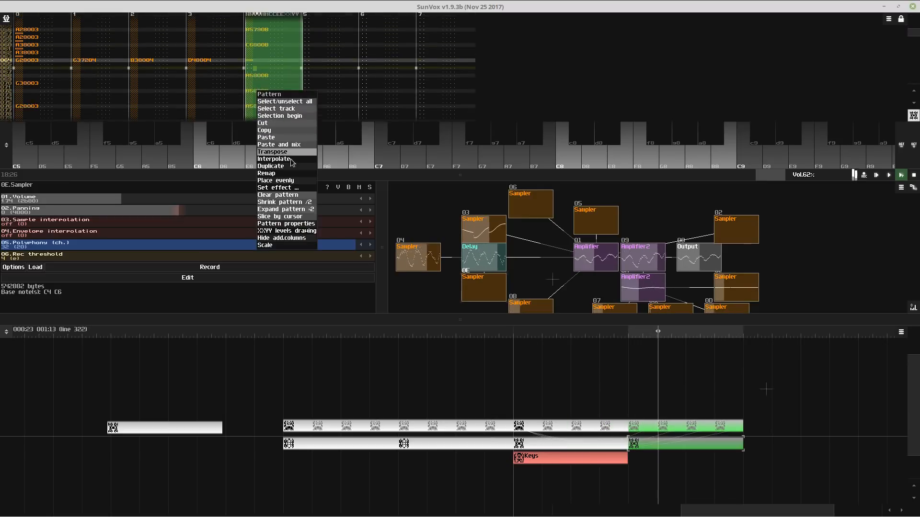
{"action": "left_click", "coordinate": [290, 152]}
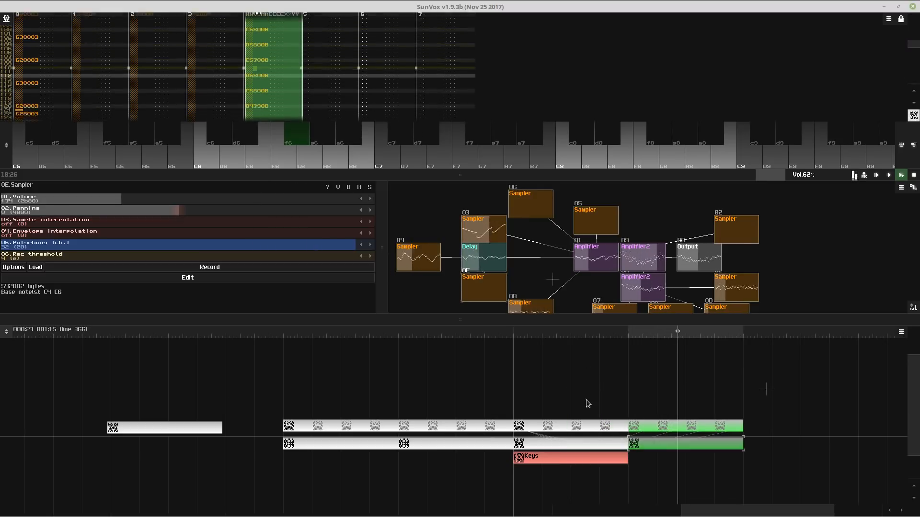
{"action": "key", "text": "ctrl+z"}
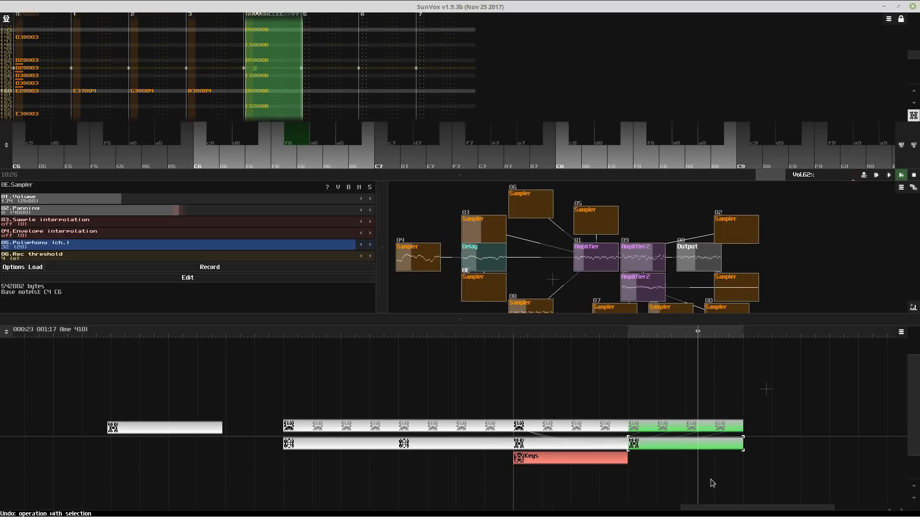
{"action": "key", "text": "Return"}
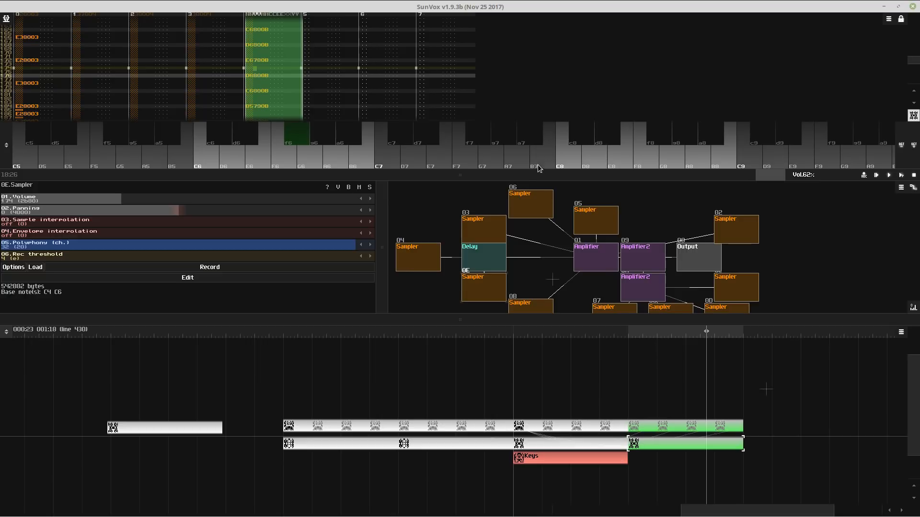
- Clear track 4's notes, listen to the pattern without them, and undo the clearing
{"action": "left_click_drag", "start_coordinate": [544, 181], "coordinate": [544, 289]}
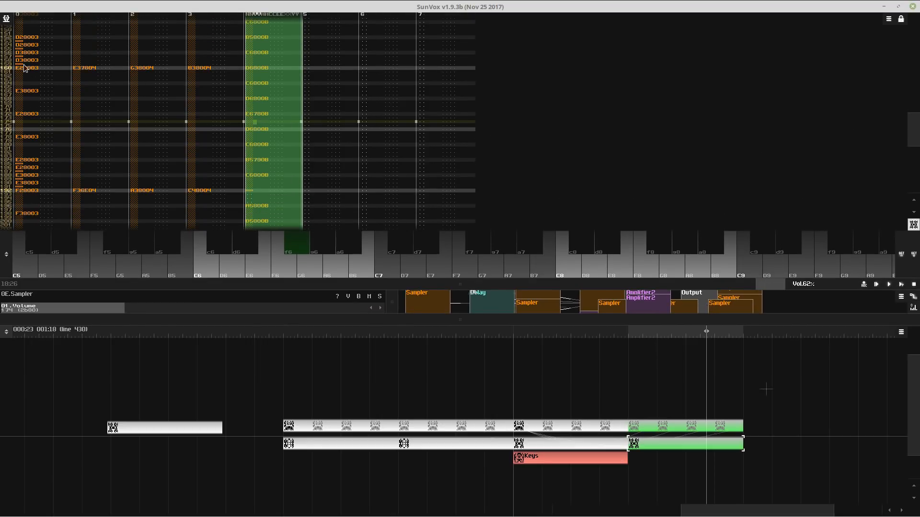
{"action": "key", "text": "Delete"}
{"action": "key", "text": "F9"}
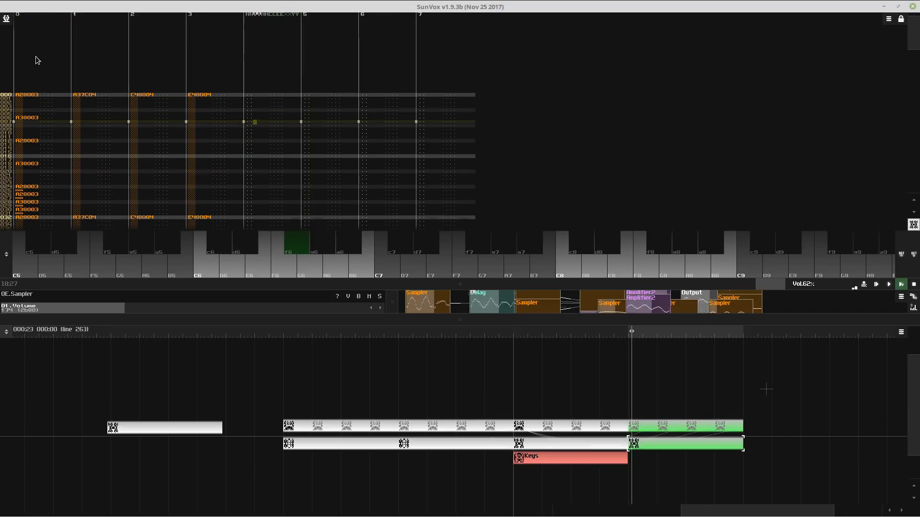
{"action": "key", "text": "ctrl+z"}
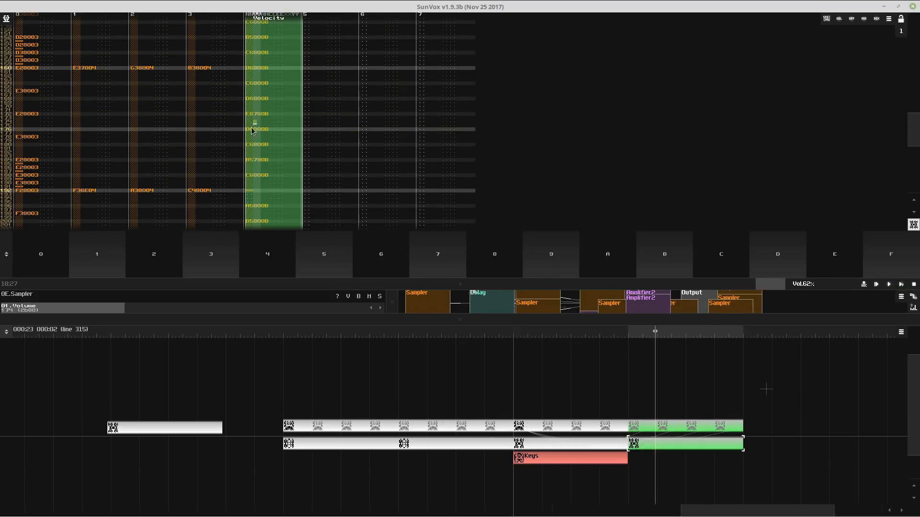
{"action": "key", "text": "Return"}
- Transpose track 4's notes in the last pattern by -12 and play the pattern
{"action": "right_click", "coordinate": [276, 182]}
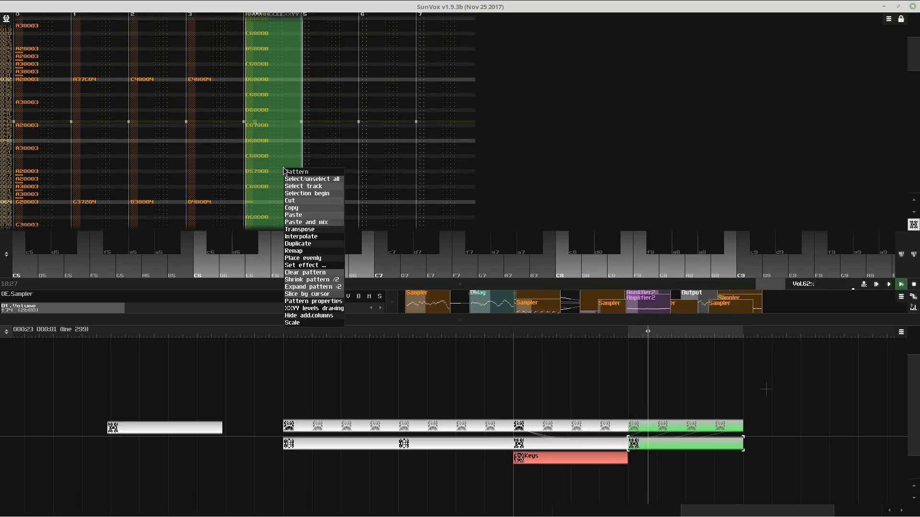
{"action": "left_click", "coordinate": [269, 154]}
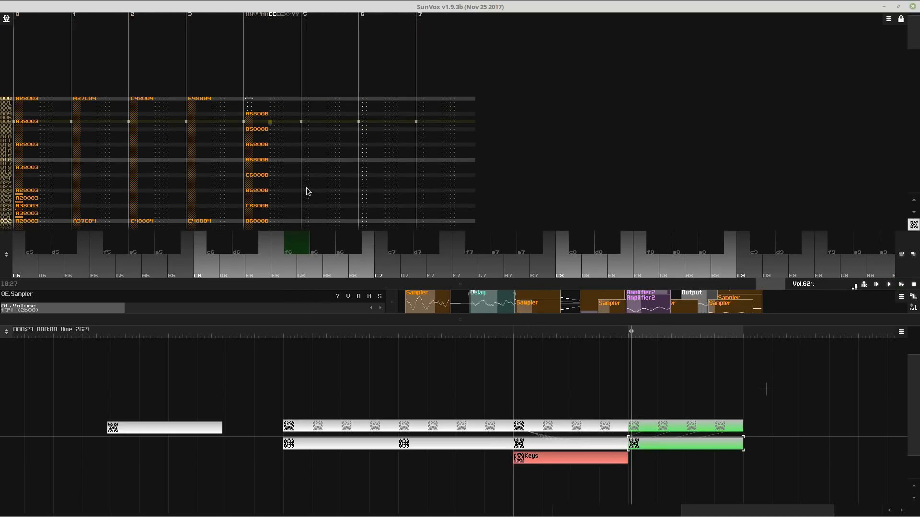
{"action": "right_click", "coordinate": [285, 150]}
{"action": "left_click", "coordinate": [303, 209]}
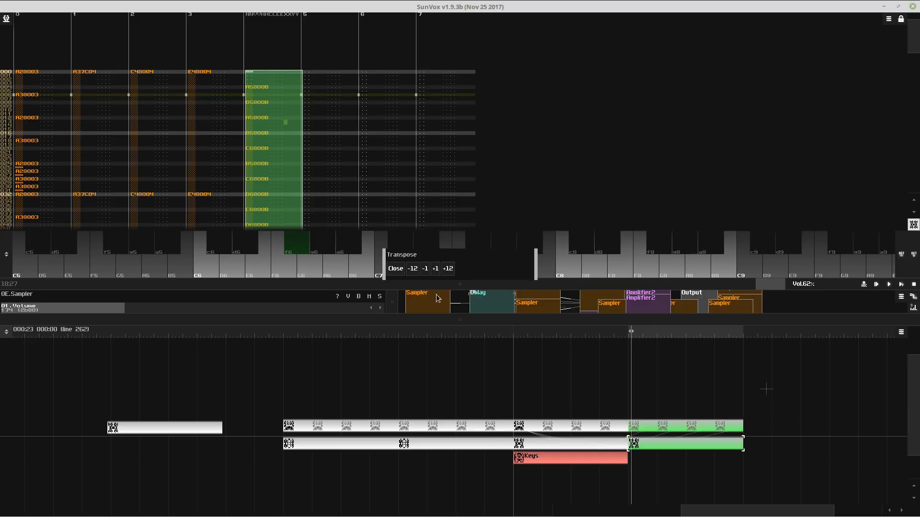
{"action": "left_click", "coordinate": [413, 269]}
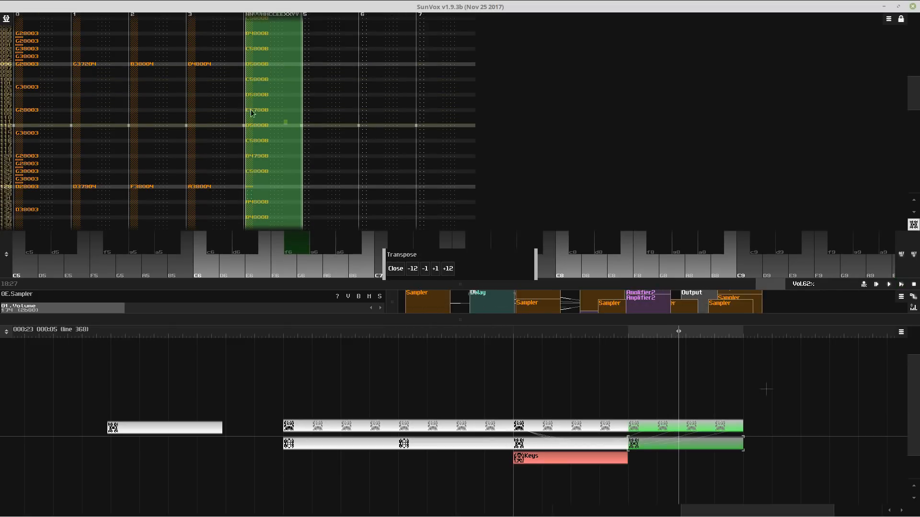
{"action": "key", "text": "space"}
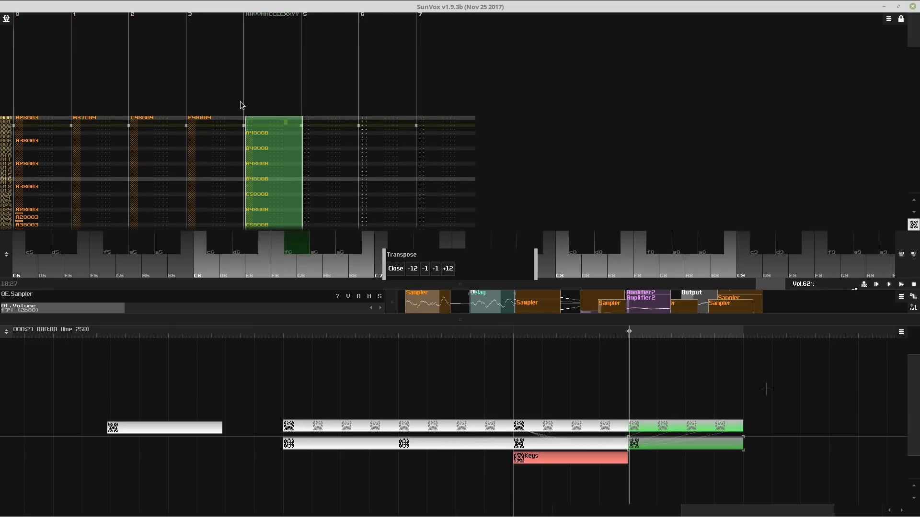
- Clear the bass notes from track 0 of the last pattern and play it
{"action": "double_click", "coordinate": [51, 116]}
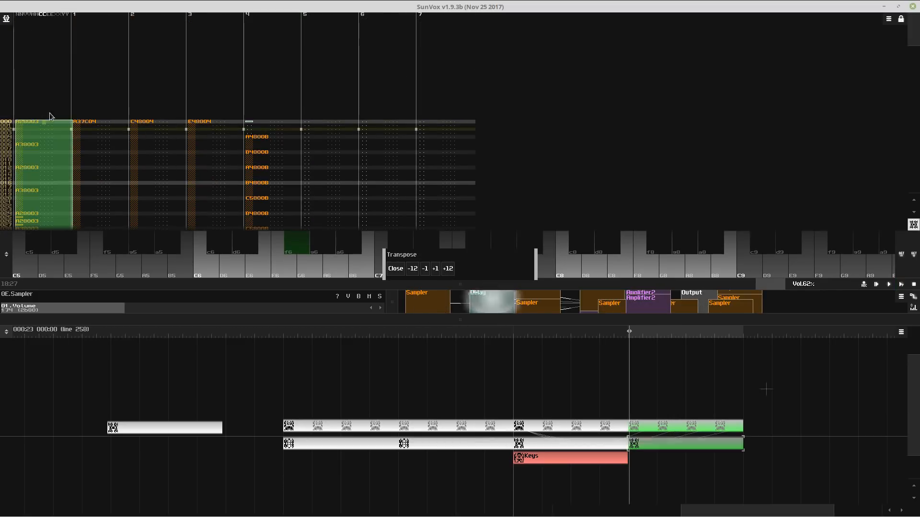
{"action": "key", "text": "space"}
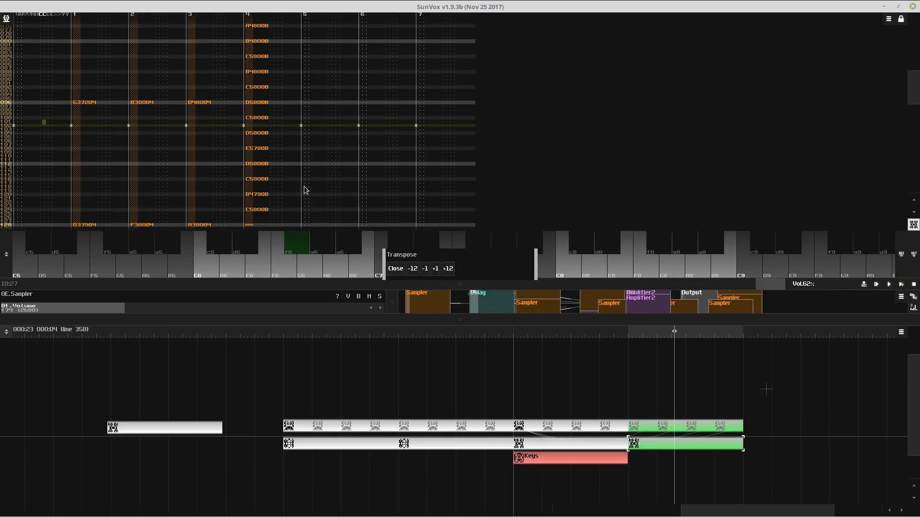
- Undo the clearing of track 0's bass notes, play the last pattern without chord tracks 1 to 3, and restore those tracks
{"action": "key", "text": "space"}
{"action": "key", "text": "ctrl+z"}
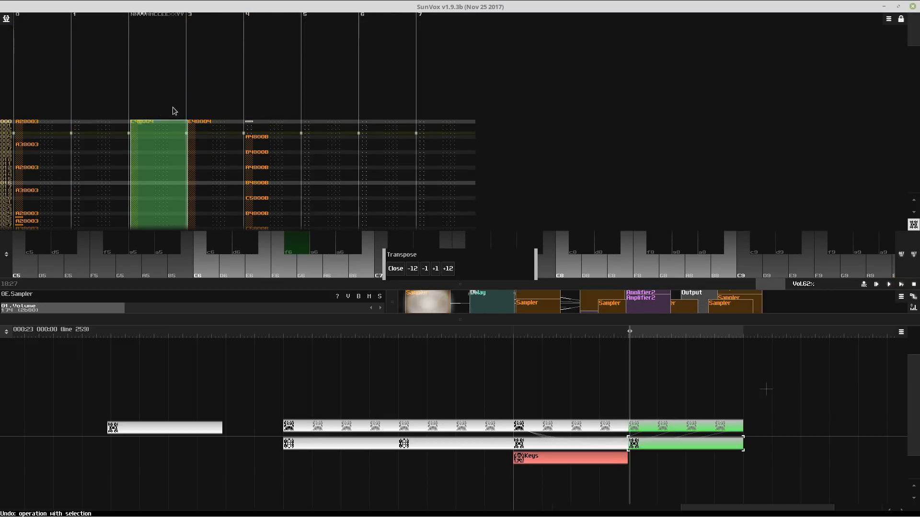
{"action": "key", "text": "space"}
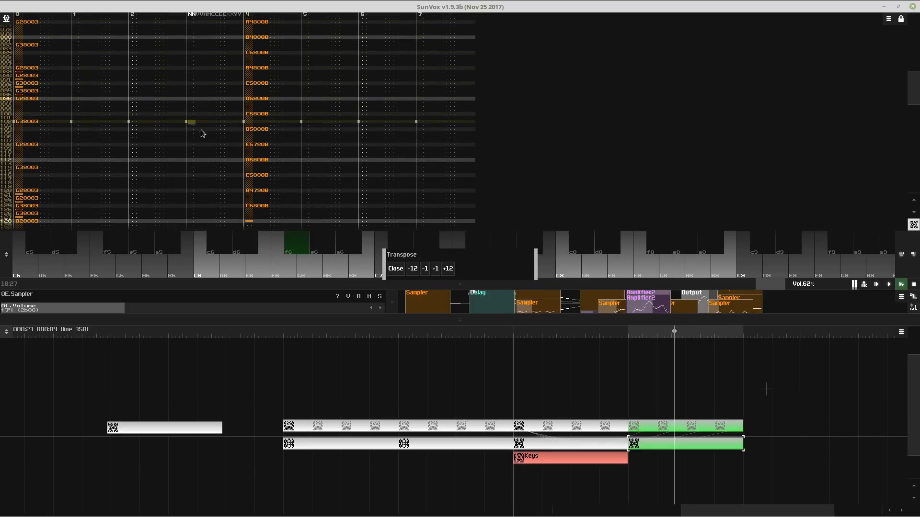
{"action": "key", "text": "ctrl+z"}
{"action": "key", "text": "ctrl+z"}
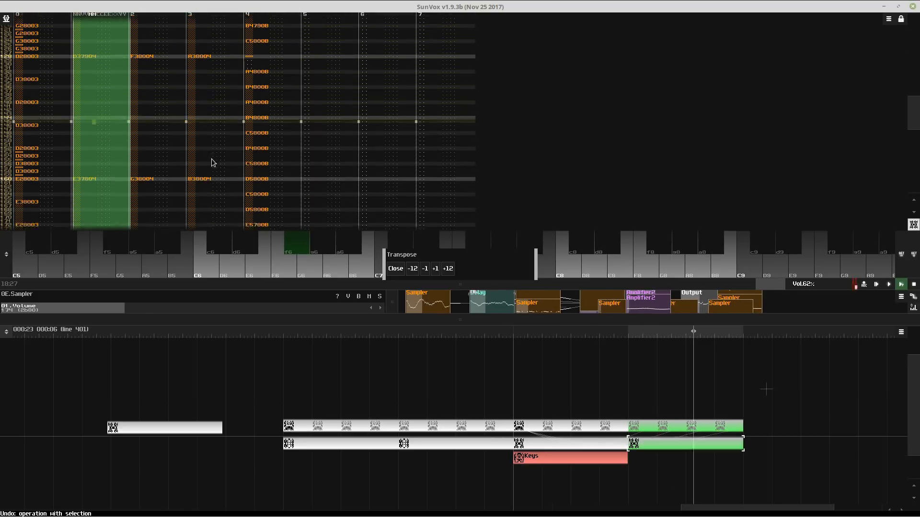
- Paste a copy of the last pattern and place it in the empty timeline area before the song
{"action": "left_click", "coordinate": [645, 402]}
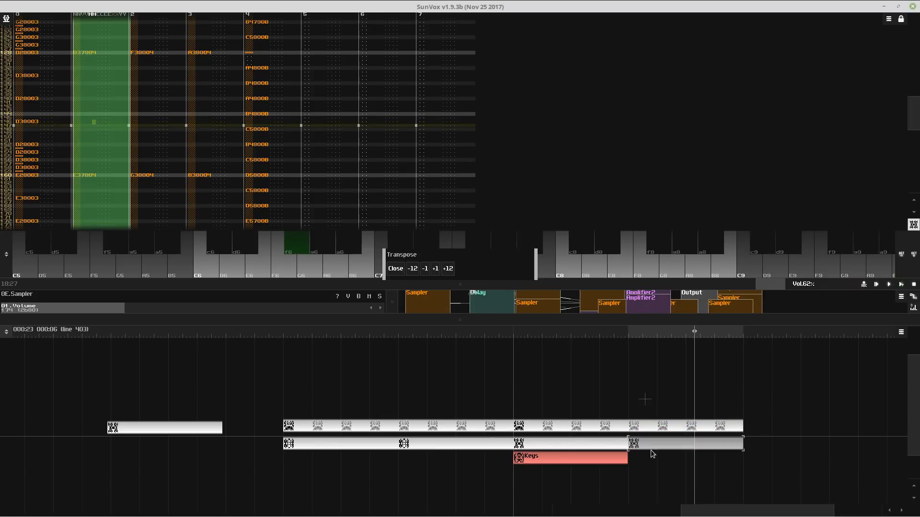
{"action": "left_click", "coordinate": [343, 354]}
{"action": "key", "text": "ctrl+v"}
{"action": "left_click_drag", "start_coordinate": [344, 353], "coordinate": [197, 385]}
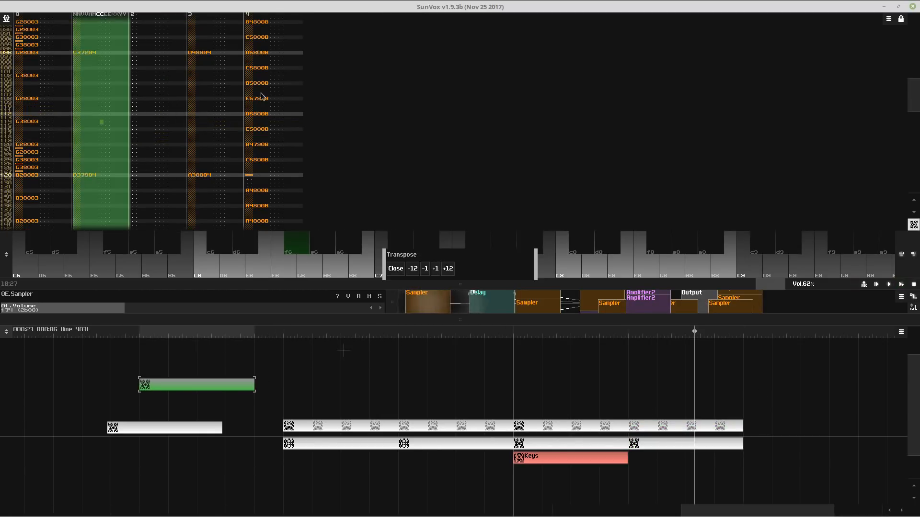
- Play the last pattern, close the Transpose window and look through the other patterns back to the farthest spare one
{"action": "left_click", "coordinate": [650, 451]}
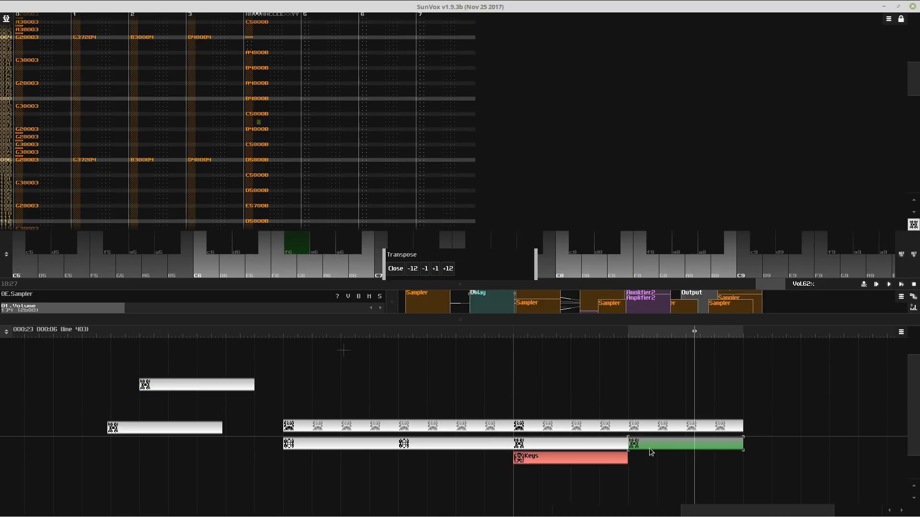
{"action": "key", "text": "space"}
{"action": "left_click", "coordinate": [396, 268]}
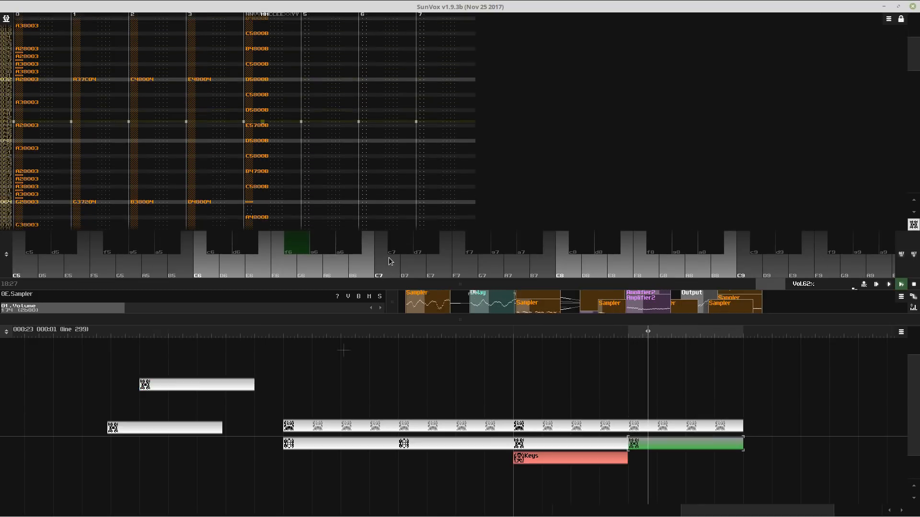
{"action": "left_click", "coordinate": [555, 445]}
{"action": "left_click", "coordinate": [399, 446]}
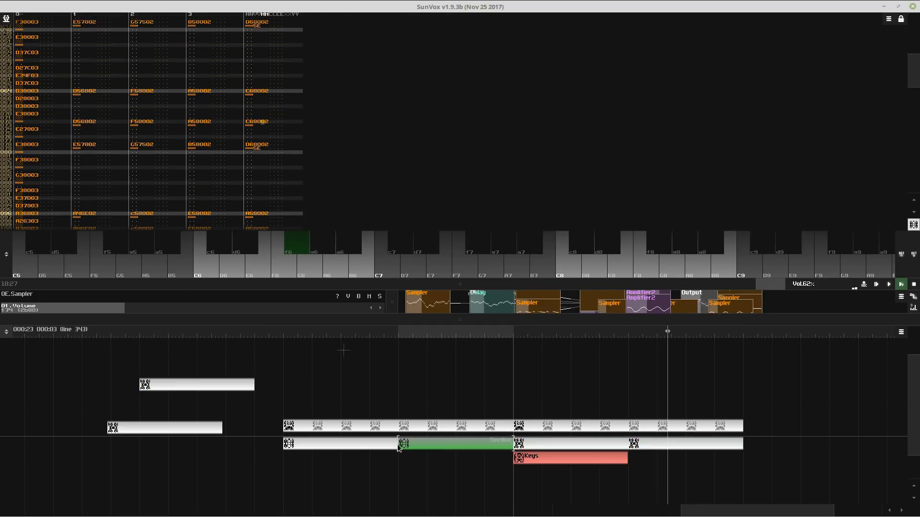
{"action": "left_click", "coordinate": [368, 444]}
{"action": "left_click", "coordinate": [191, 431]}
{"action": "left_click_drag", "start_coordinate": [244, 421], "coordinate": [417, 410]}
{"action": "scroll", "coordinate": [217, 415], "scroll_direction": "down", "scroll_amount": 1}
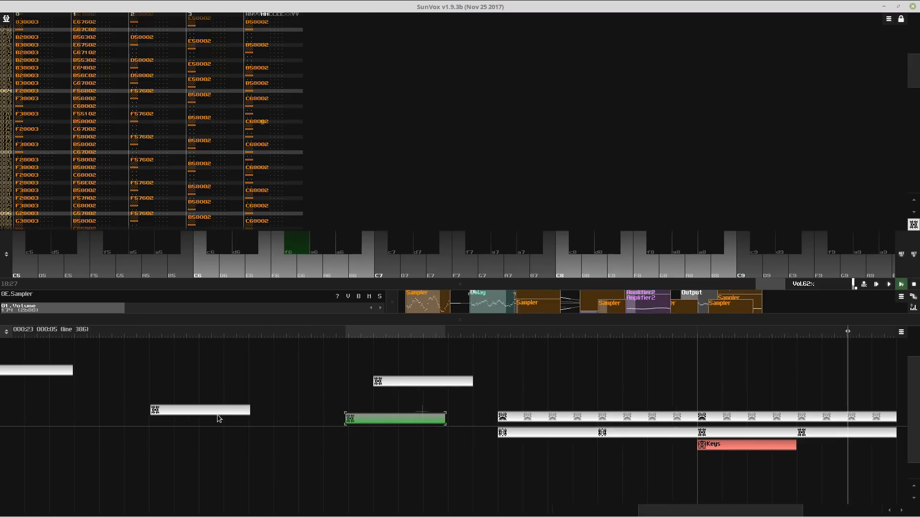
{"action": "left_click", "coordinate": [219, 419]}
{"action": "left_click", "coordinate": [216, 410]}
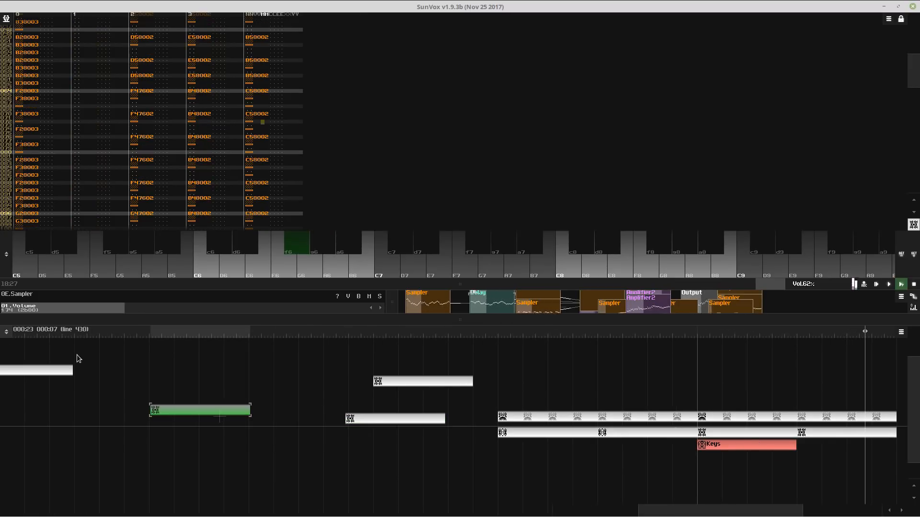
{"action": "left_click", "coordinate": [59, 371]}
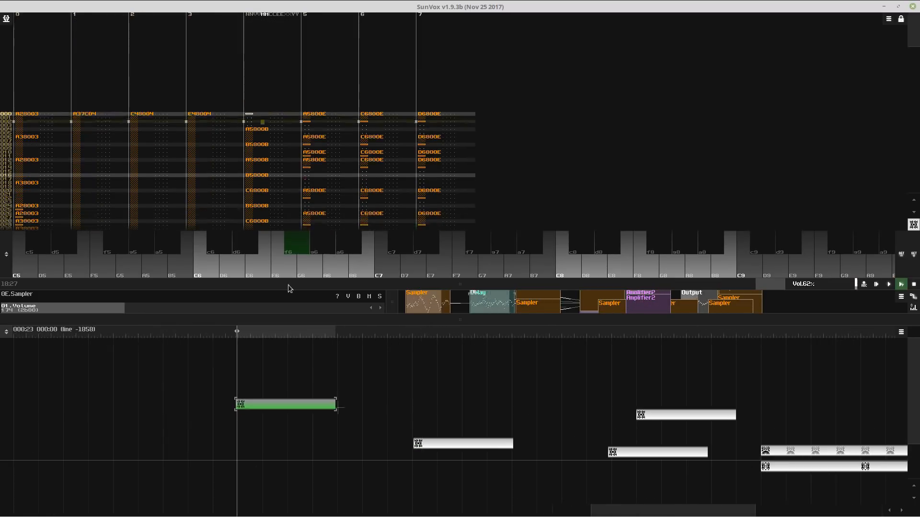
- Replace the song's last pattern with the spare eight-track version and play it
{"action": "left_click_drag", "start_coordinate": [307, 85], "coordinate": [491, 248]}
{"action": "left_click_drag", "start_coordinate": [848, 490], "coordinate": [671, 446]}
{"action": "left_click_drag", "start_coordinate": [868, 423], "coordinate": [744, 424]}
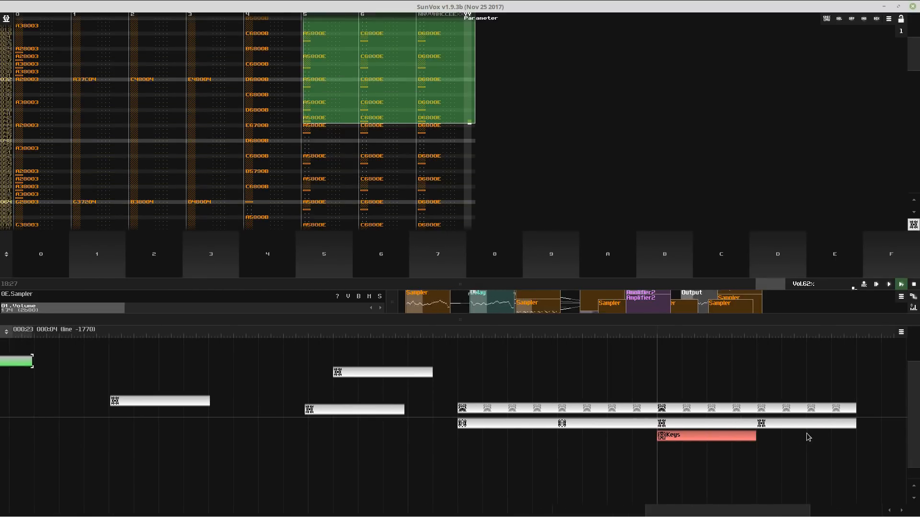
{"action": "left_click", "coordinate": [807, 435]}
{"action": "left_click", "coordinate": [805, 425]}
{"action": "scroll", "coordinate": [757, 433], "scroll_direction": "down", "scroll_amount": 3}
{"action": "key", "text": "Delete"}
{"action": "left_click_drag", "start_coordinate": [221, 389], "coordinate": [672, 398]}
{"action": "scroll", "coordinate": [661, 438], "scroll_direction": "up", "scroll_amount": 4}
{"action": "scroll", "coordinate": [660, 439], "scroll_direction": "up", "scroll_amount": 1}
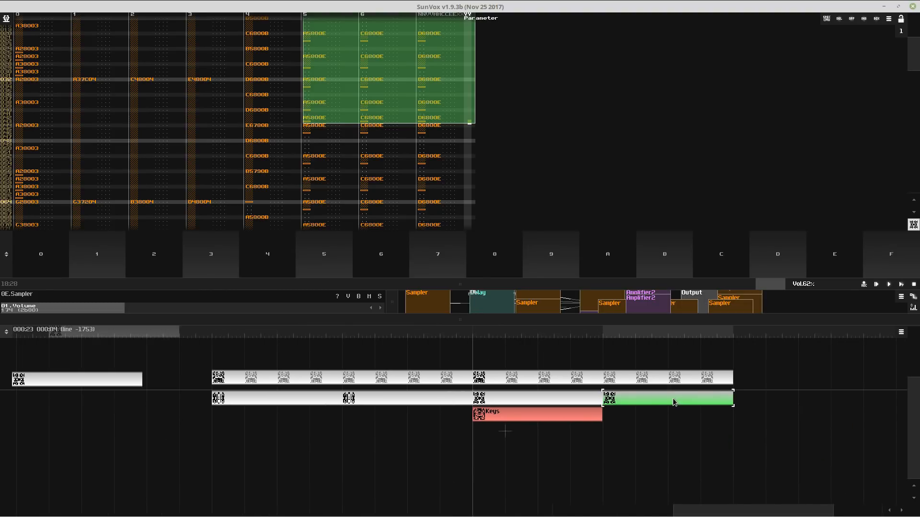
{"action": "key", "text": "space"}
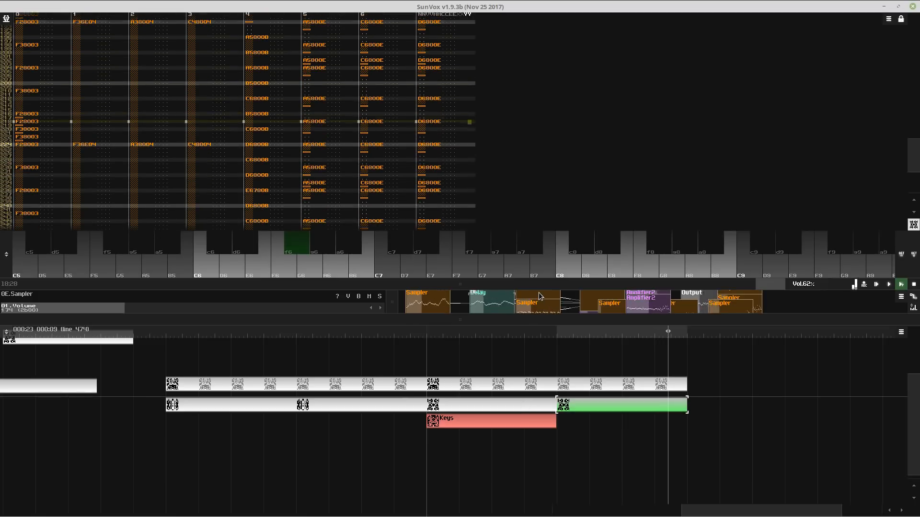
- Play the section with the Keys pattern and try transposing all of the Keys notes by -12
{"action": "left_click", "coordinate": [530, 407]}
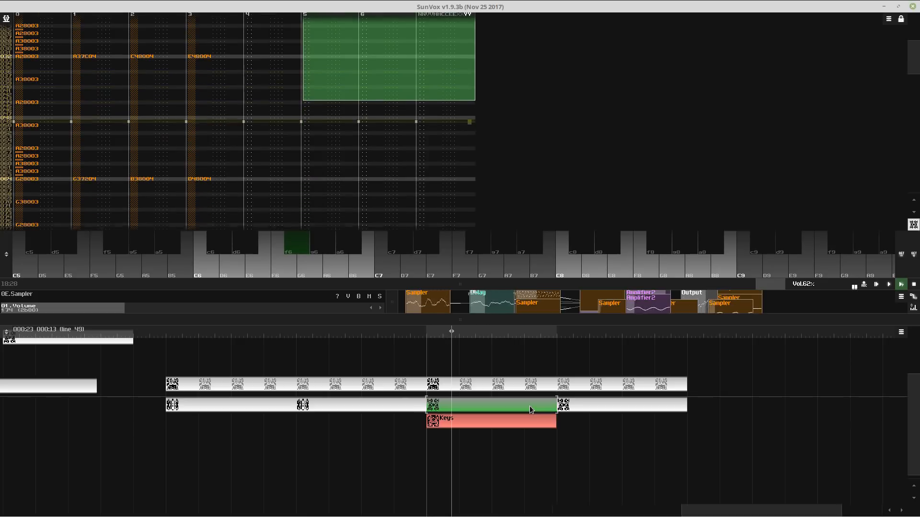
{"action": "left_click", "coordinate": [525, 418]}
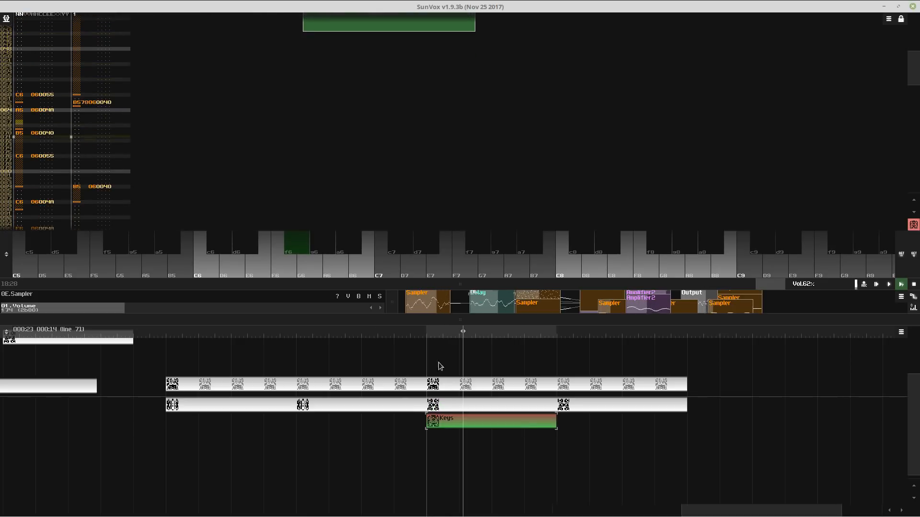
{"action": "right_click", "coordinate": [325, 170]}
{"action": "left_click", "coordinate": [383, 267]}
{"action": "left_click", "coordinate": [412, 268]}
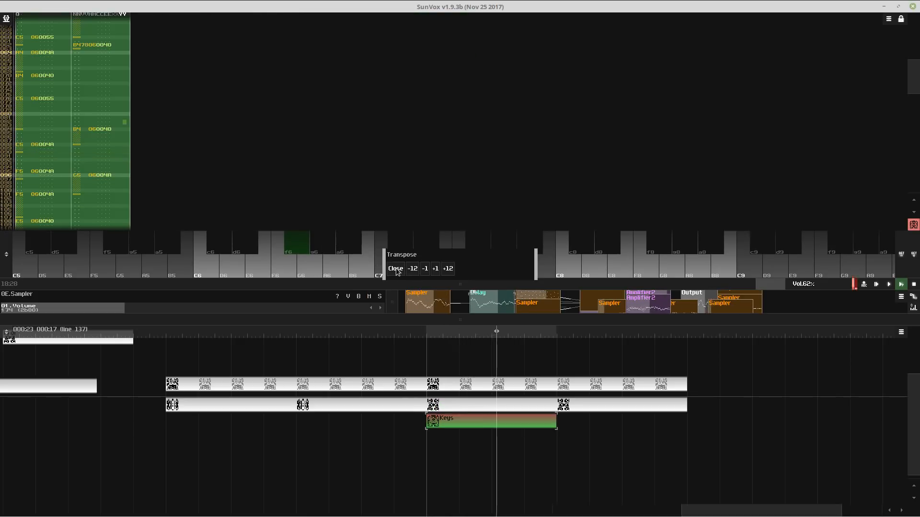
{"action": "left_click", "coordinate": [396, 269]}
- Enlarge the module view, then set Sampler 04's volume to 380 and Sampler 06's volume to 445
{"action": "left_click_drag", "start_coordinate": [448, 284], "coordinate": [448, 126]}
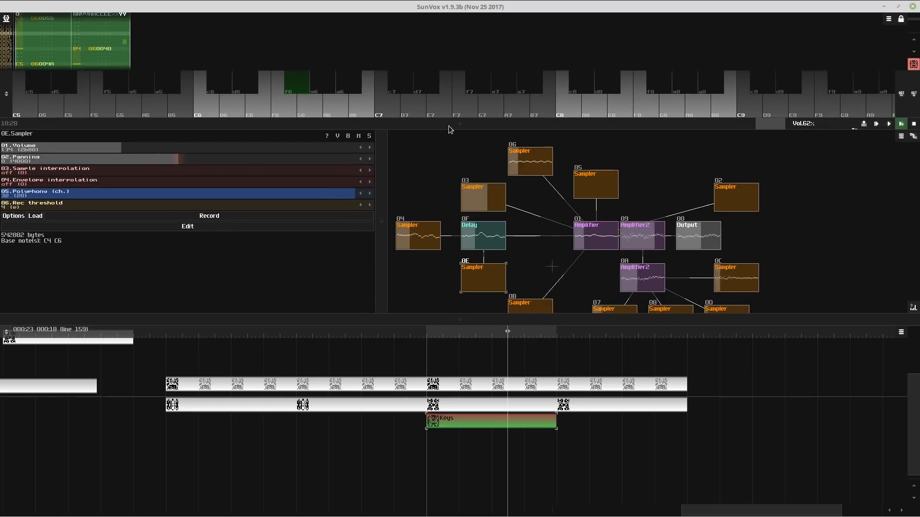
{"action": "left_click", "coordinate": [428, 241]}
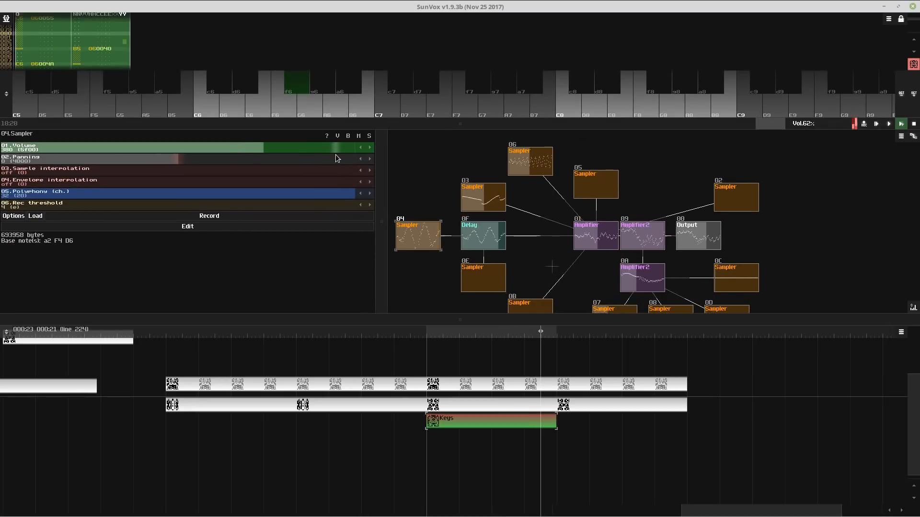
{"action": "mouse_move", "coordinate": [336, 154]}
{"action": "left_mouse_down"}
{"action": "mouse_move", "coordinate": [448, 155]}
{"action": "mouse_move", "coordinate": [283, 177]}
{"action": "mouse_move", "coordinate": [319, 150]}
{"action": "left_mouse_up"}
{"action": "left_click", "coordinate": [530, 161]}
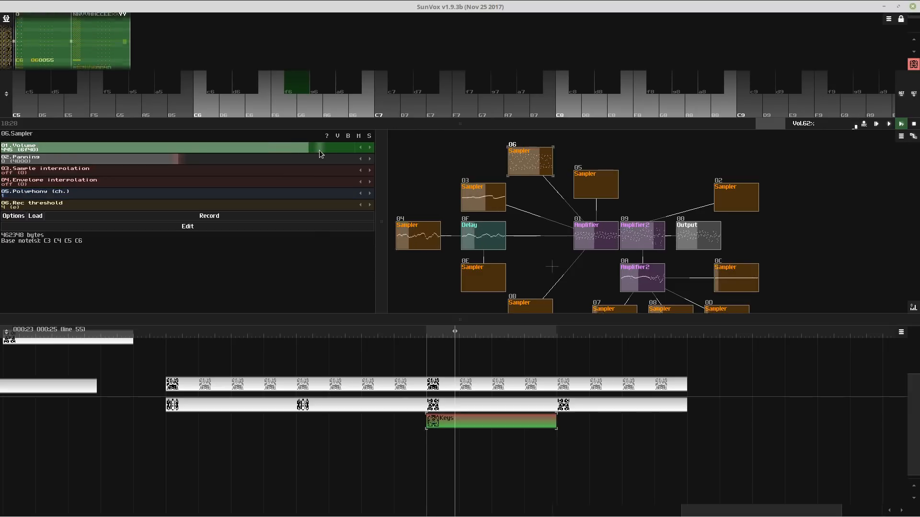
- Enlarge the pattern editor and set the Keys pattern's number of lines to 256
{"action": "left_click", "coordinate": [602, 411]}
{"action": "double_click", "coordinate": [602, 411]}
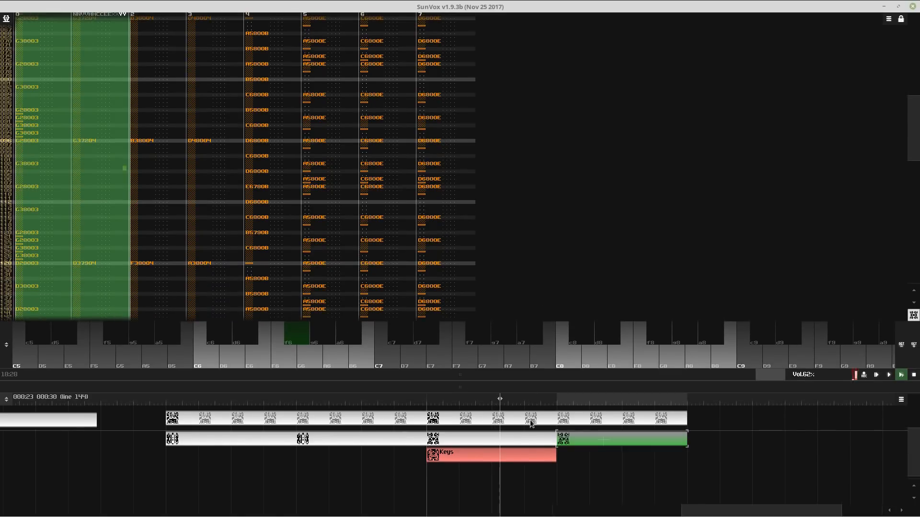
{"action": "left_click", "coordinate": [520, 441]}
{"action": "left_click", "coordinate": [532, 455]}
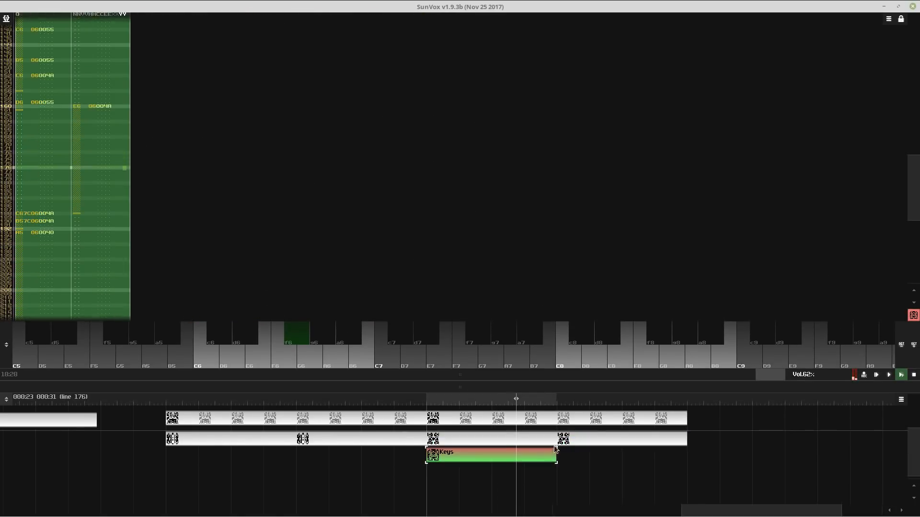
{"action": "left_click", "coordinate": [599, 435]}
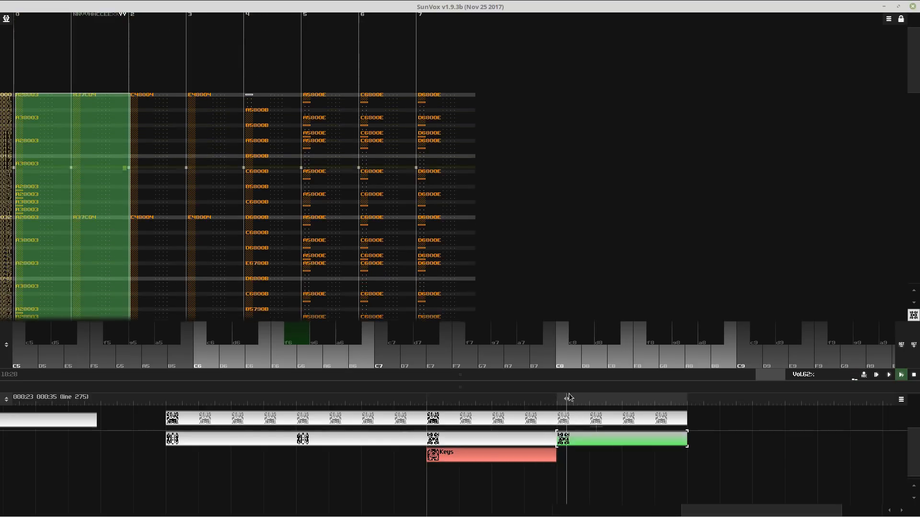
{"action": "scroll", "coordinate": [612, 463], "scroll_direction": "up", "scroll_amount": 2}
{"action": "left_click", "coordinate": [613, 459]}
{"action": "right_click", "coordinate": [590, 346]}
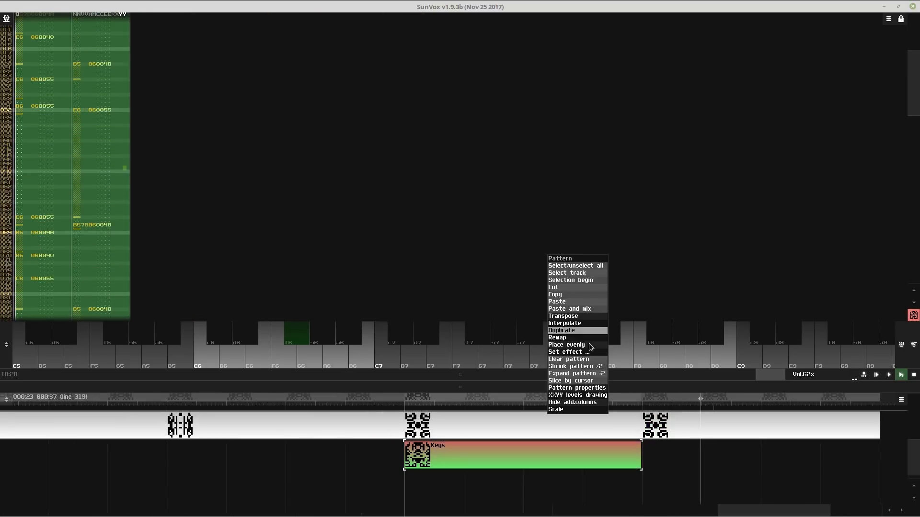
{"action": "left_click", "coordinate": [576, 387]}
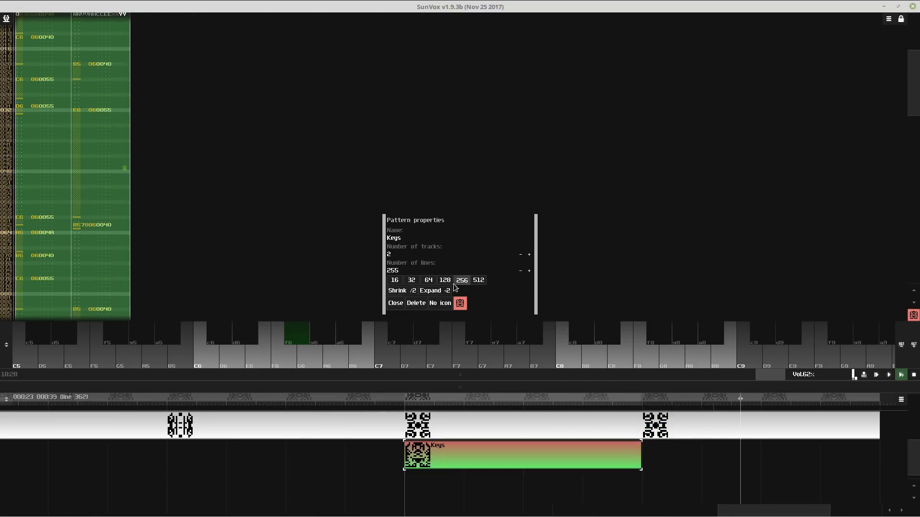
{"action": "left_click", "coordinate": [455, 283]}
{"action": "left_click", "coordinate": [401, 301]}
{"action": "left_click_drag", "start_coordinate": [558, 457], "coordinate": [559, 457]}
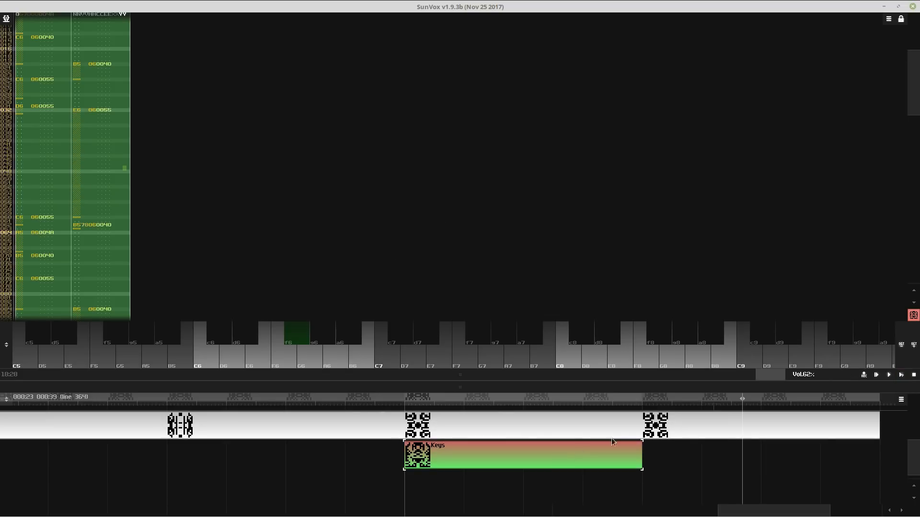
- Play the last pattern, duplicate Sampler 05 in the enlarged module view, and connect the copy to Amplifier 01
{"action": "left_click", "coordinate": [658, 426]}
{"action": "left_click", "coordinate": [901, 374]}
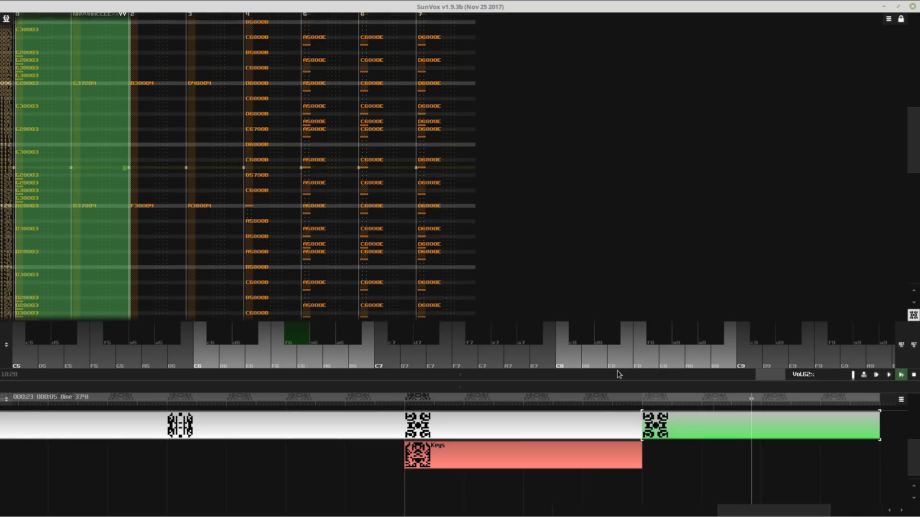
{"action": "left_click_drag", "start_coordinate": [618, 375], "coordinate": [547, 10]}
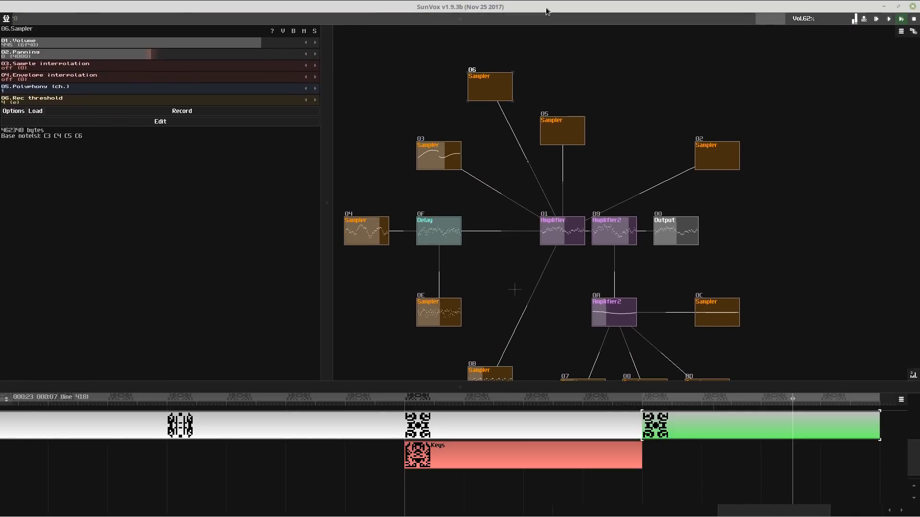
{"action": "left_click", "coordinate": [581, 139]}
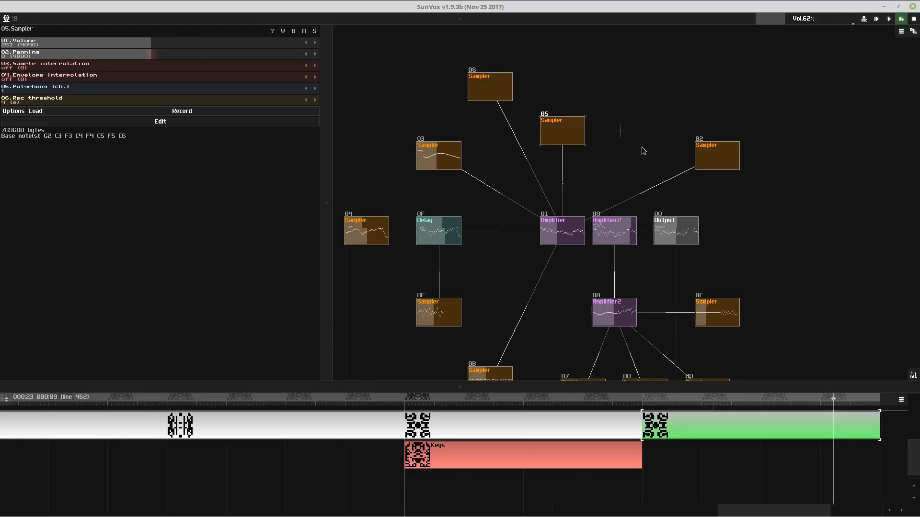
{"action": "left_click_drag", "start_coordinate": [642, 147], "coordinate": [653, 152]}
{"action": "left_click_drag", "start_coordinate": [645, 148], "coordinate": [574, 233]}
- Preview the ringmod4, ringmod7, ringmod6 and ringmod9 instruments from the ODYSSEY folder for the duplicated sampler, and close the sample browser
{"action": "left_click", "coordinate": [40, 112]}
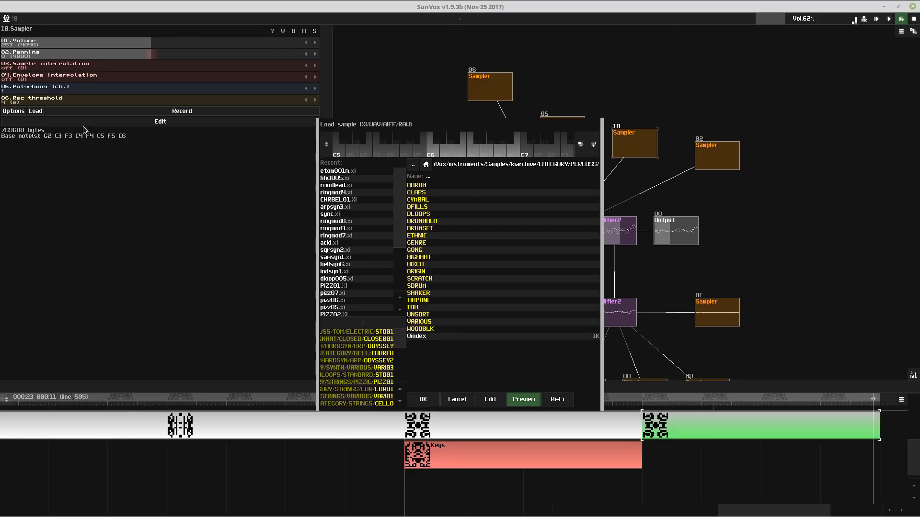
{"action": "left_click", "coordinate": [359, 193]}
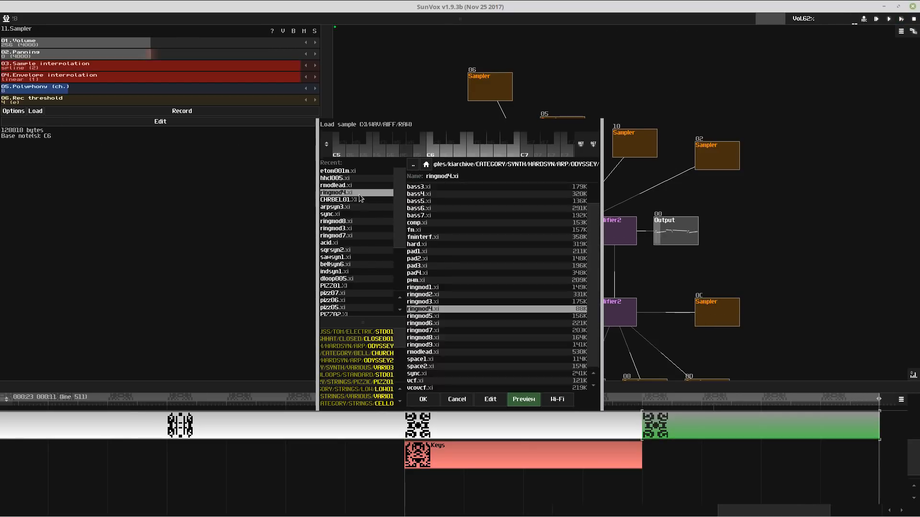
{"action": "left_click", "coordinate": [455, 330]}
{"action": "left_click", "coordinate": [453, 323]}
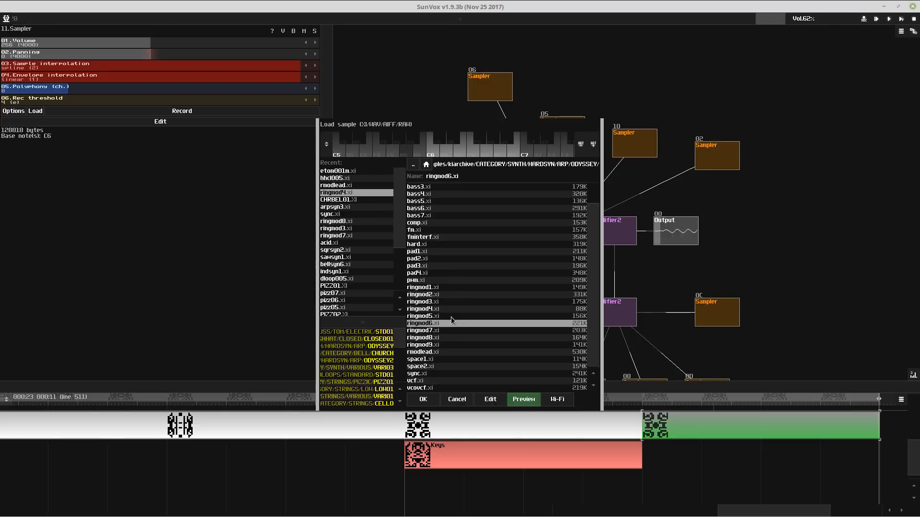
{"action": "left_click", "coordinate": [449, 345]}
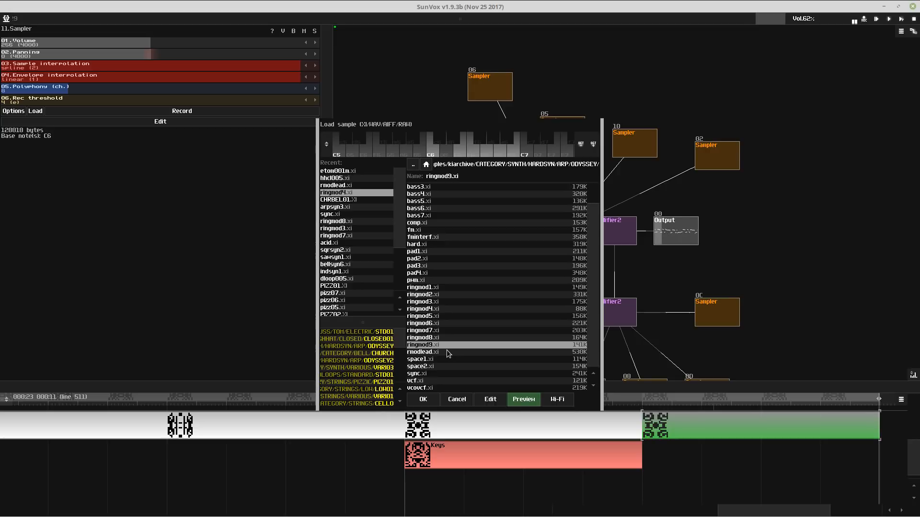
{"action": "key", "text": "Escape"}
- Play the last pattern, preview the fm, fminterf, hard and pad1 to pad3 instruments from the ODYSSEY folder, and close the sample browser
{"action": "key", "text": "space"}
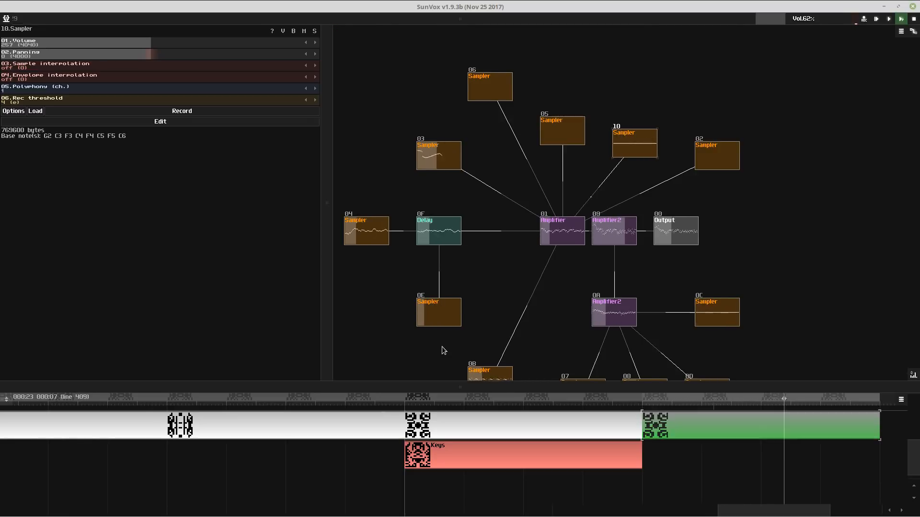
{"action": "left_click", "coordinate": [35, 110]}
{"action": "left_click", "coordinate": [437, 230]}
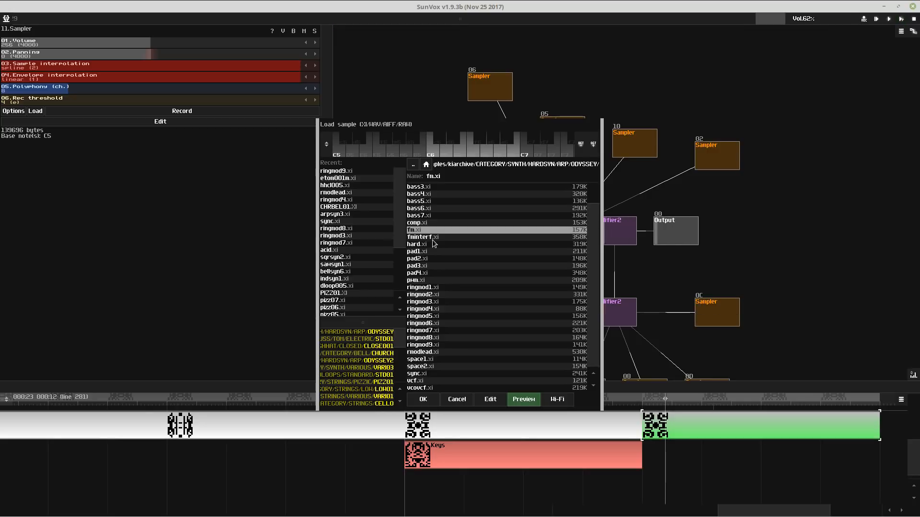
{"action": "key", "text": "Down"}
{"action": "key", "text": "Down"}
{"action": "key", "text": "Down"}
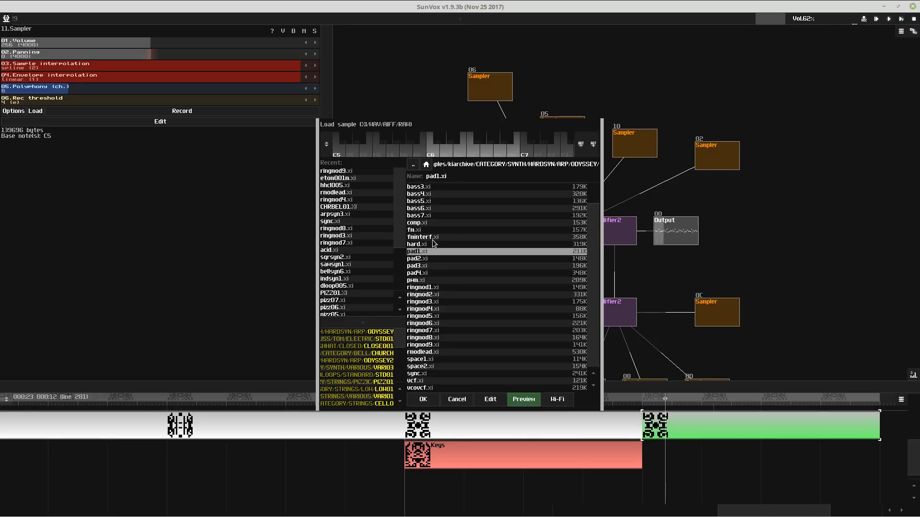
{"action": "key", "text": "Down"}
{"action": "key", "text": "Down"}
{"action": "key", "text": "Up"}
{"action": "key", "text": "Return"}
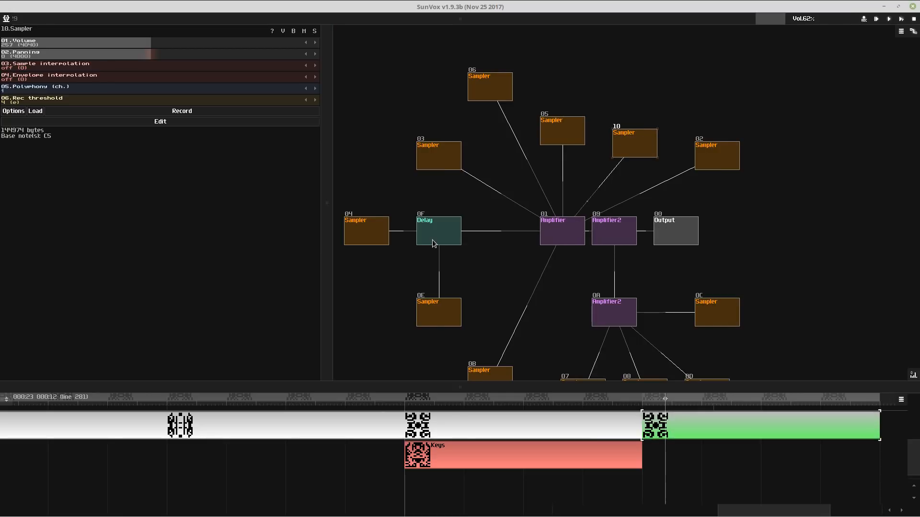
- Play the last pattern and set Sampler 10's volume to 361
{"action": "key", "text": "space"}
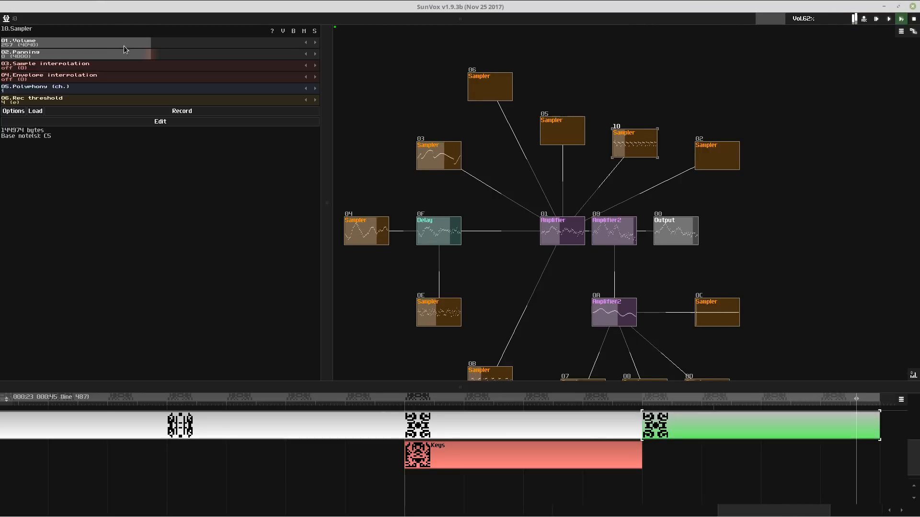
{"action": "left_click_drag", "start_coordinate": [124, 45], "coordinate": [190, 47]}
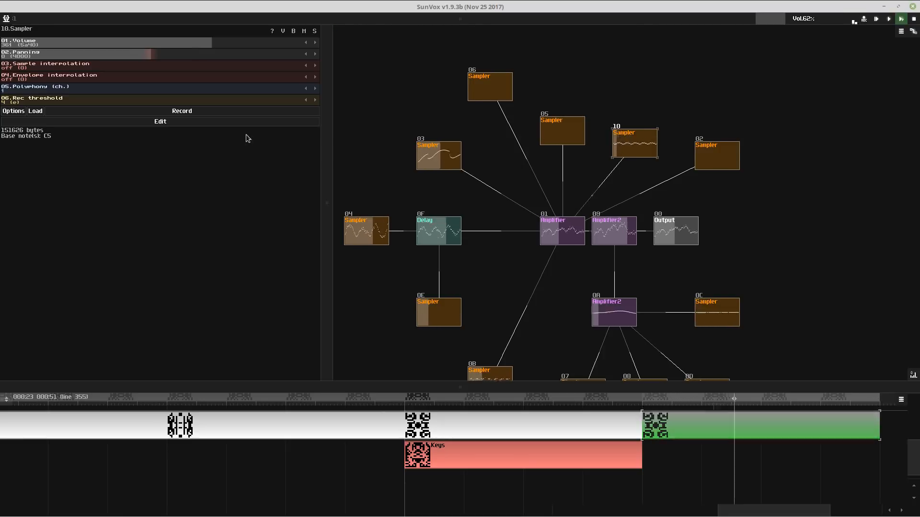
- Enlarge the pattern editor and transpose the notes of track 4 on lines 128 to 191 up by 12 semitones
{"action": "left_click_drag", "start_coordinate": [334, 19], "coordinate": [328, 357]}
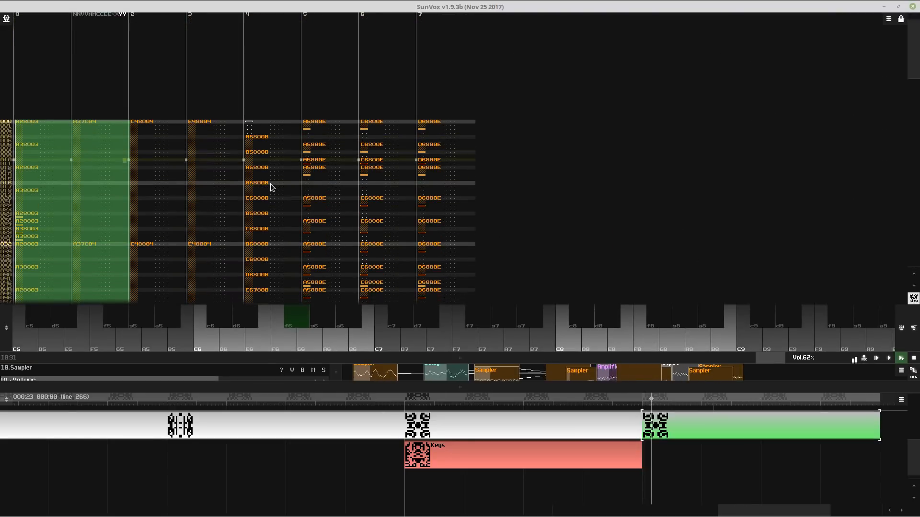
{"action": "left_click", "coordinate": [287, 191]}
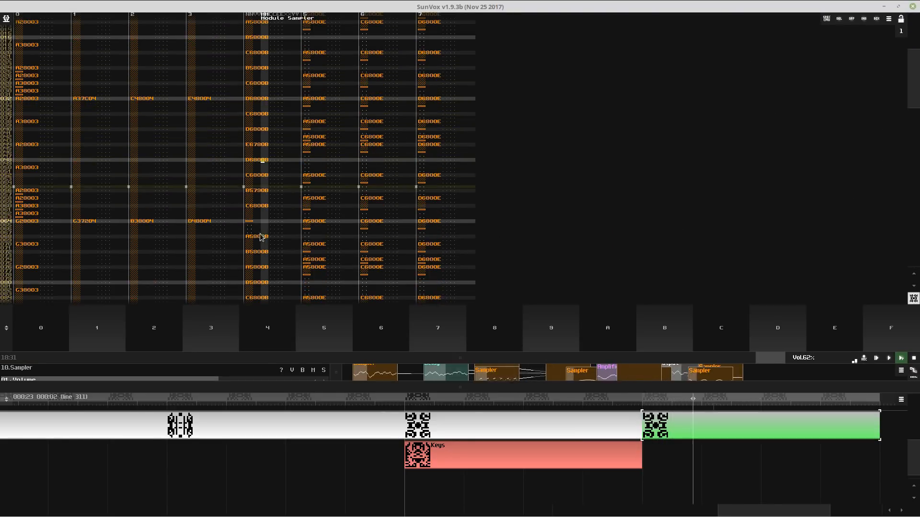
{"action": "left_click_drag", "start_coordinate": [258, 149], "coordinate": [288, 194]}
{"action": "right_click", "coordinate": [287, 194]}
{"action": "left_click", "coordinate": [290, 195]}
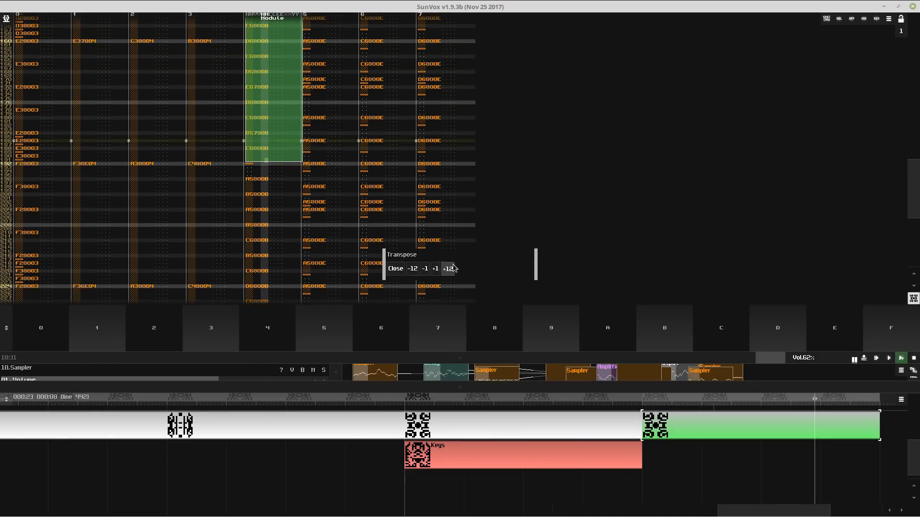
- Delete the notes of track 4 from after line 192 to the pattern's end and close the Transpose dialog
{"action": "left_click_drag", "start_coordinate": [263, 164], "coordinate": [281, 354]}
{"action": "key", "text": "Delete"}
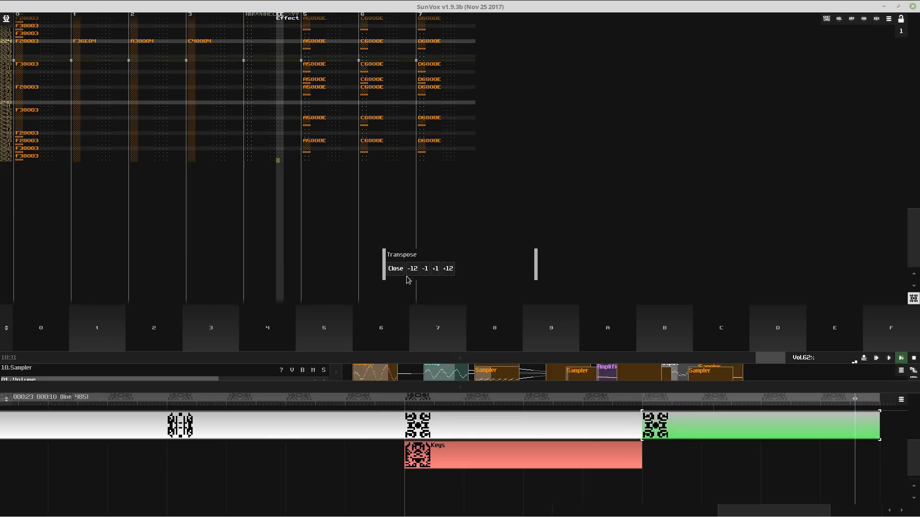
{"action": "left_click", "coordinate": [396, 269]}
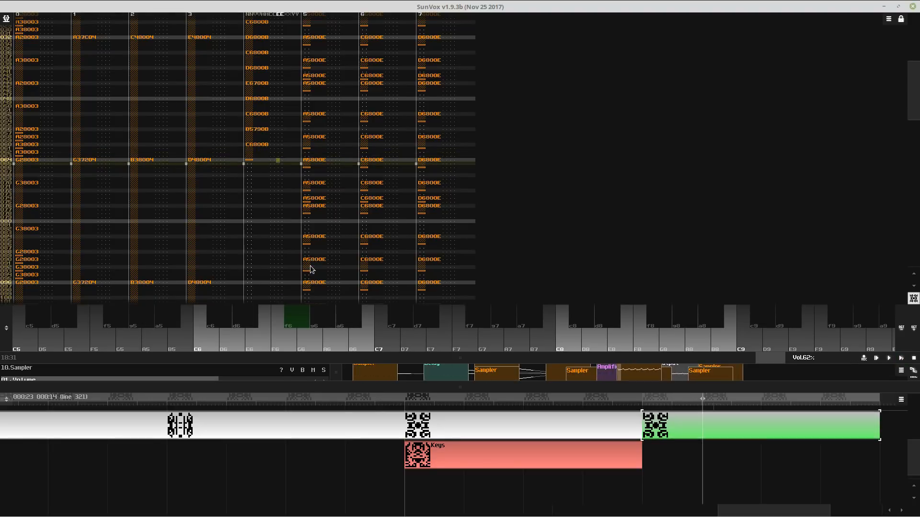
- Enter a Sampler 10 melody in track 4 from line 64 to line 96, add a note-off at line 112 and play the pattern
{"action": "key", "text": "space"}
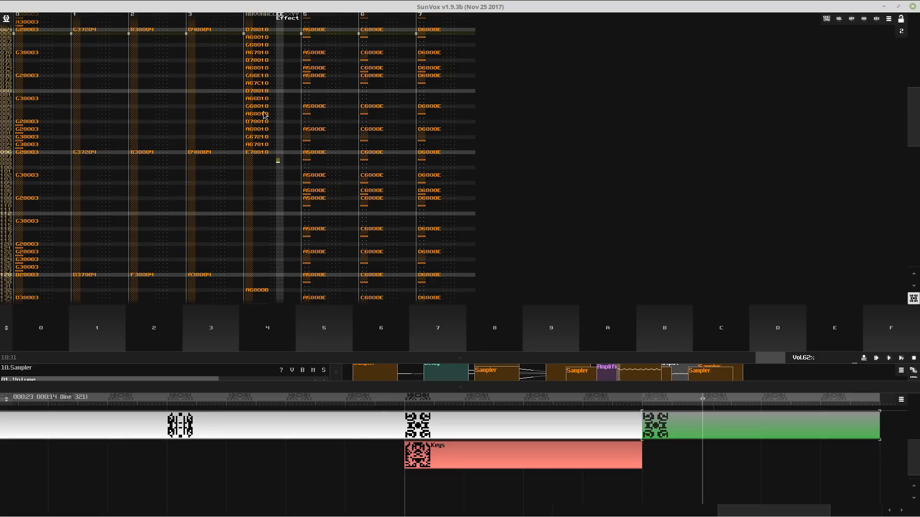
{"action": "left_click", "coordinate": [253, 215]}
{"action": "key", "text": "Caps_Lock"}
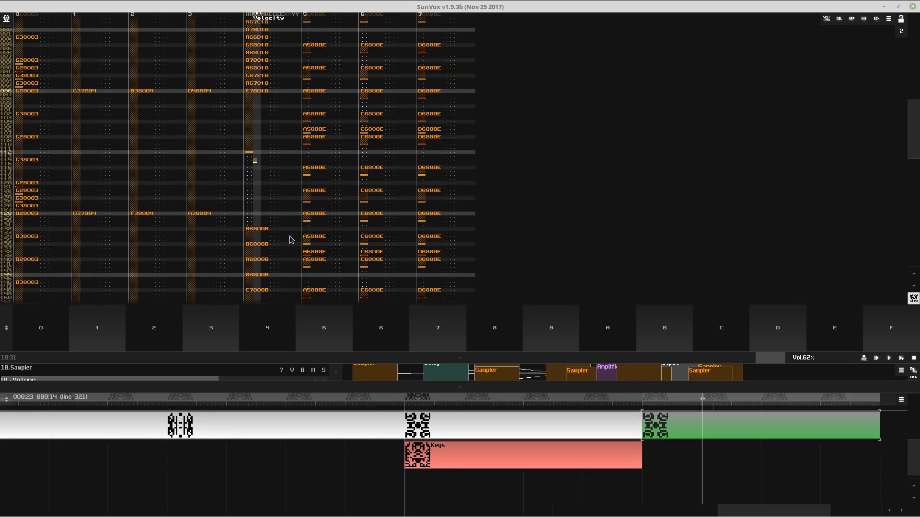
{"action": "key", "text": "ctrl+Return"}
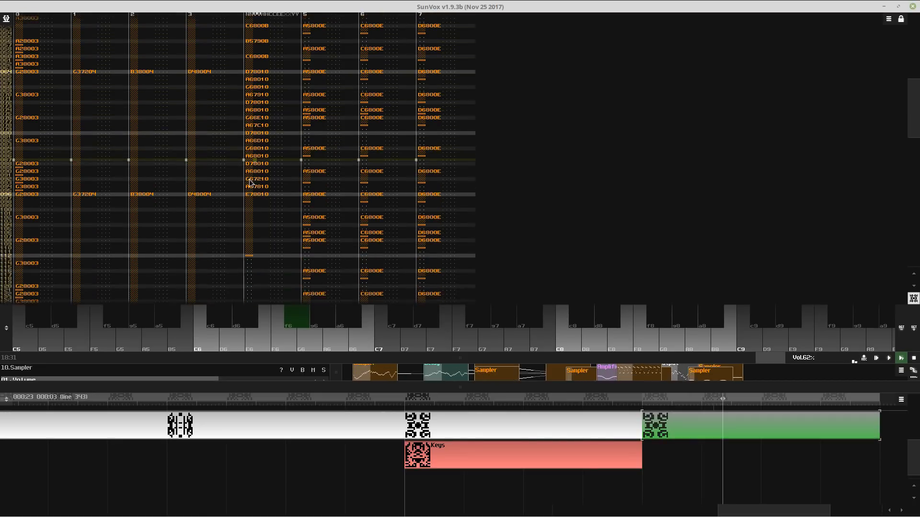
- Repeat the opening Sampler 10 phrase in track 4 so the melody runs to line 112, and undo the extra repetition at line 96
{"action": "left_click", "coordinate": [257, 43]}
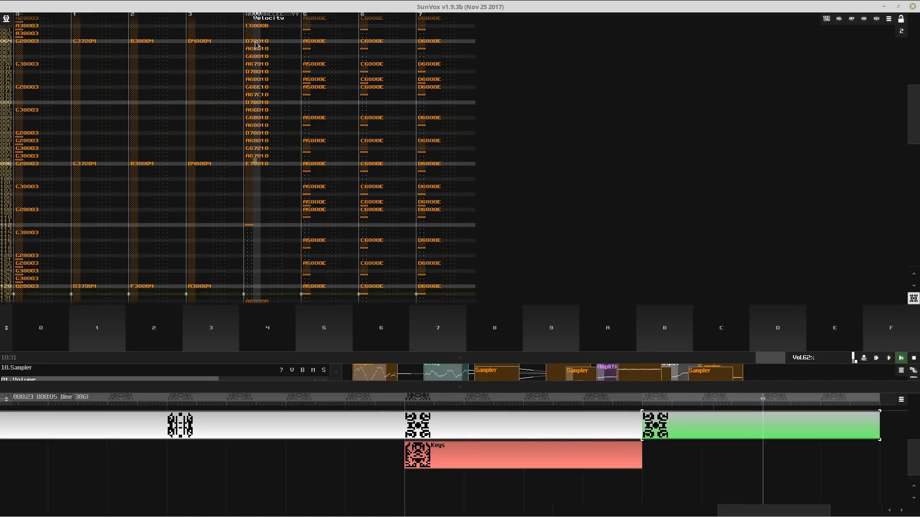
{"action": "left_click_drag", "start_coordinate": [257, 43], "coordinate": [255, 158]}
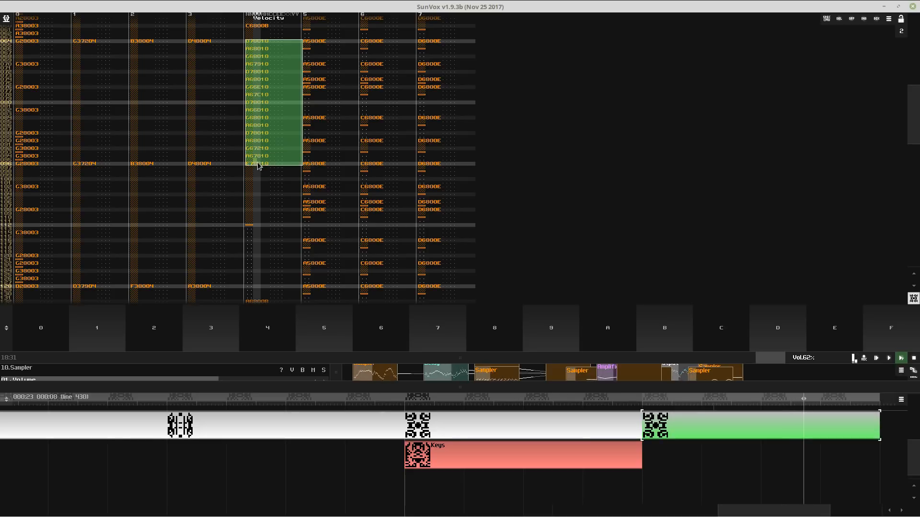
{"action": "left_click", "coordinate": [257, 163]}
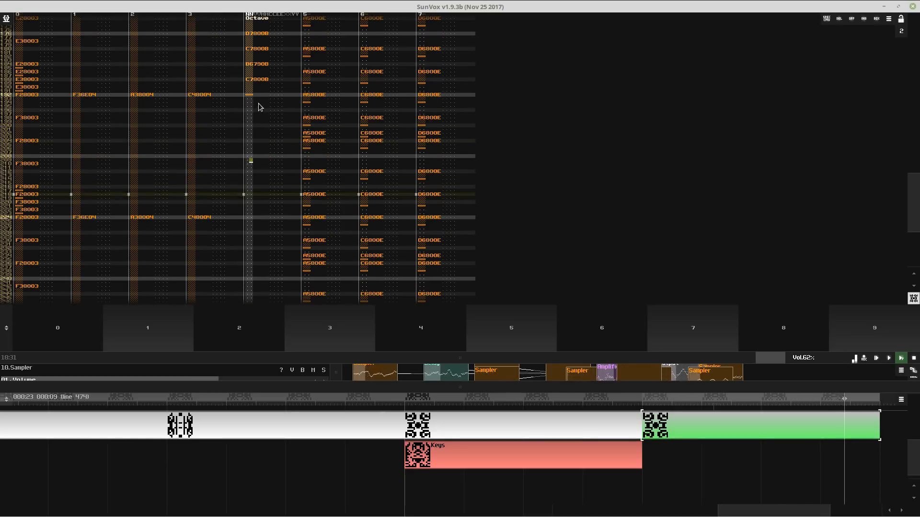
{"action": "key", "text": "ctrl+y"}
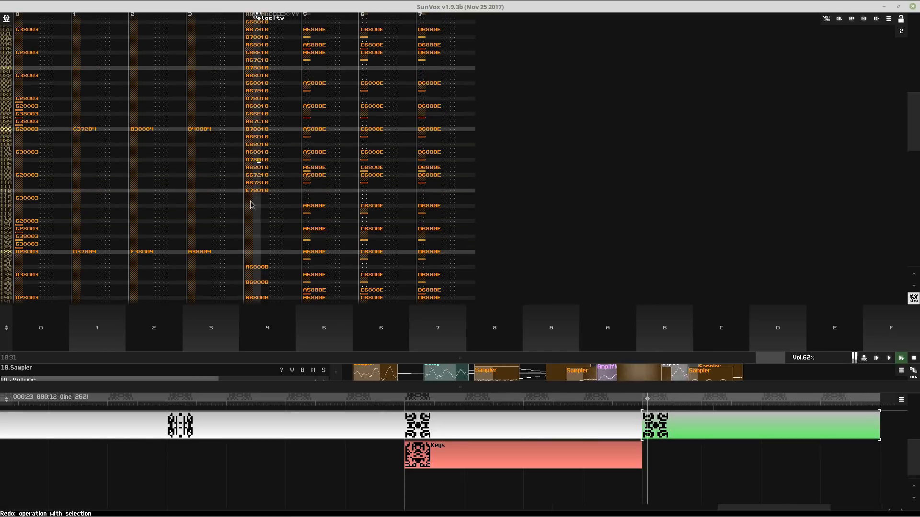
{"action": "left_click", "coordinate": [249, 131]}
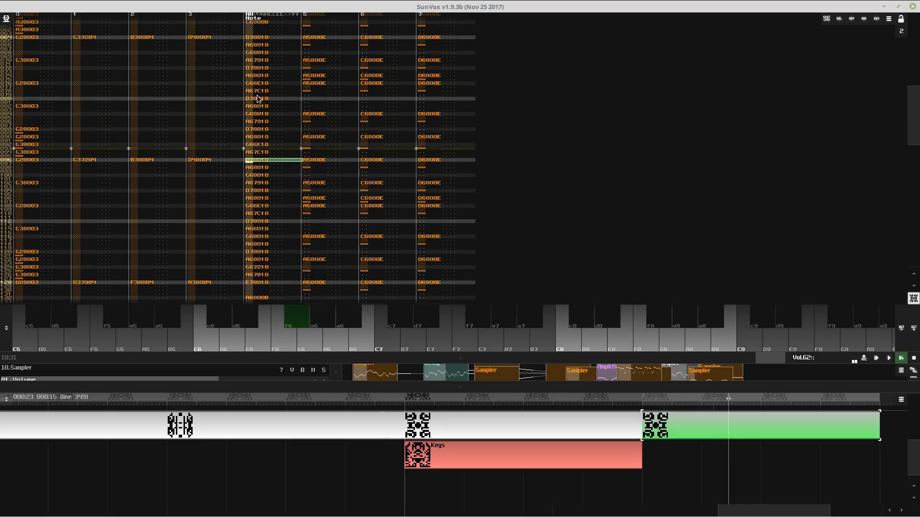
{"action": "key", "text": "ctrl+z"}
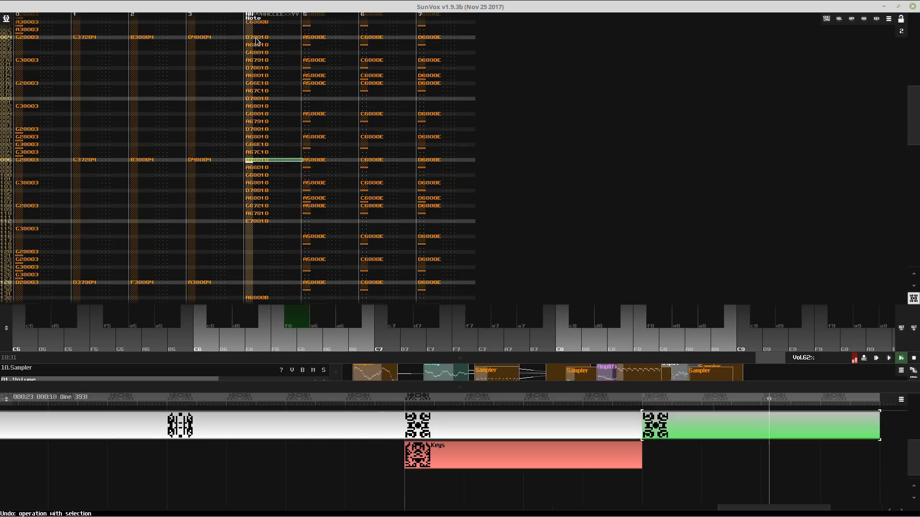
- Set the first velocity digits of track 4's Sampler 10 notes from line 64 in four-note groups of 1, 2, 3, 4, 5 and 6
{"action": "left_click", "coordinate": [255, 37]}
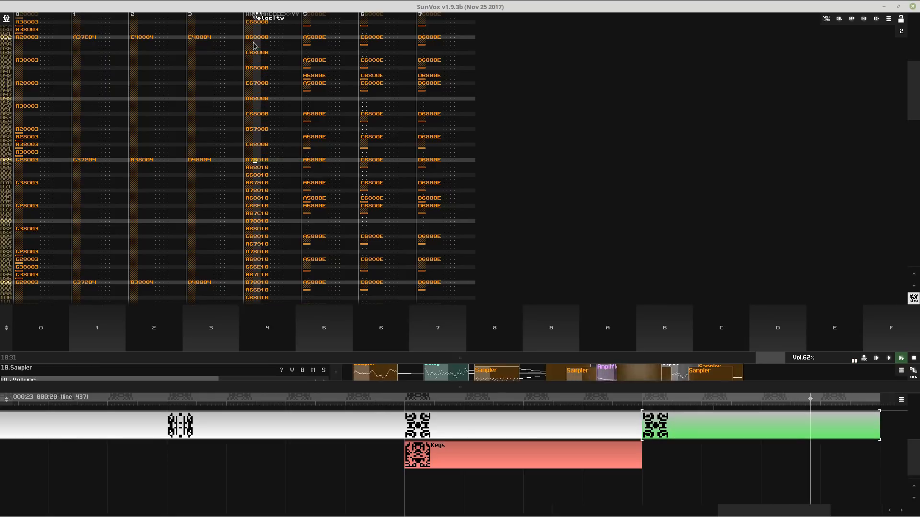
{"action": "key", "text": "1"}
{"action": "key", "text": "1"}
{"action": "key", "text": "1"}
{"action": "key", "text": "1"}
{"action": "key", "text": "2"}
{"action": "key", "text": "2"}
{"action": "key", "text": "2"}
{"action": "key", "text": "2"}
{"action": "key", "text": "3"}
{"action": "key", "text": "3"}
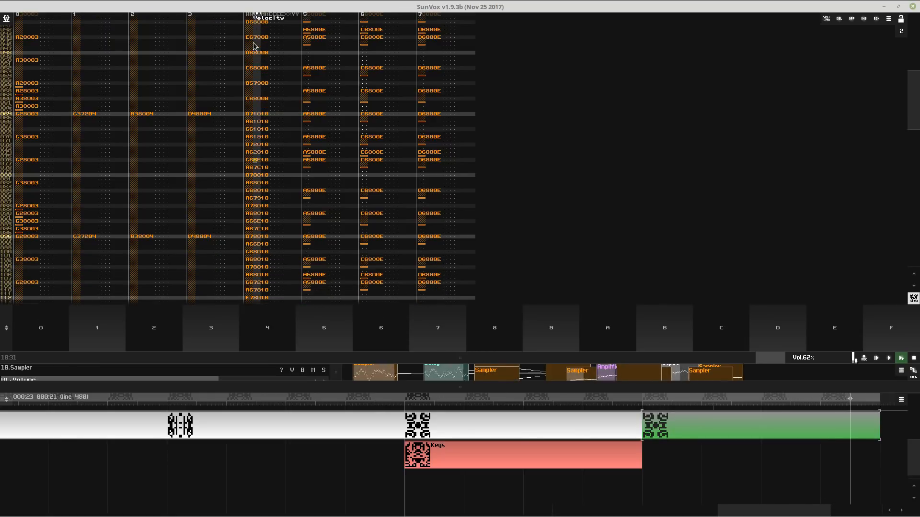
{"action": "key", "text": "3"}
{"action": "key", "text": "3"}
{"action": "key", "text": "4"}
{"action": "key", "text": "4"}
{"action": "key", "text": "4"}
{"action": "key", "text": "4"}
{"action": "key", "text": "5"}
{"action": "key", "text": "5"}
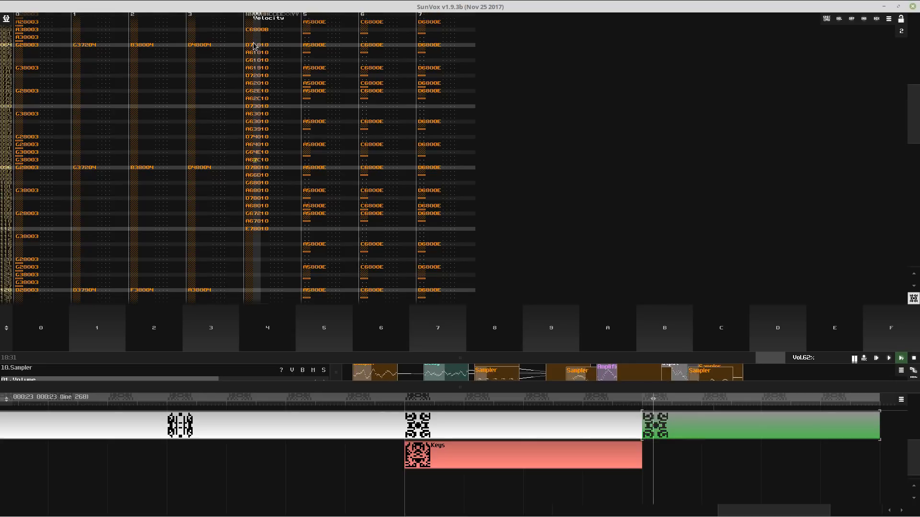
{"action": "key", "text": "5"}
{"action": "key", "text": "5"}
{"action": "key", "text": "6"}
{"action": "key", "text": "6"}
{"action": "key", "text": "6"}
{"action": "key", "text": "6"}
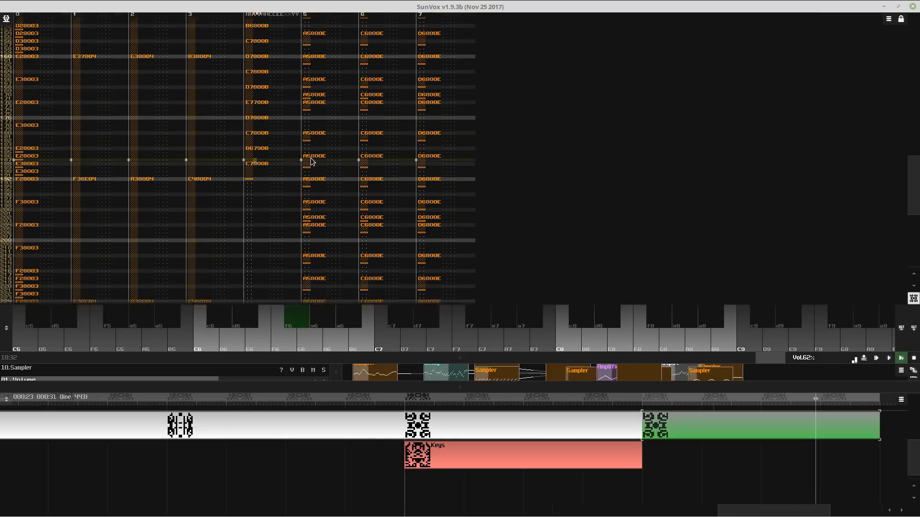
- Enter a Sampler 10 melody in track 4 on lines 192 to 222, select it and play the pattern
{"action": "key", "text": "Up"}
{"action": "key", "text": "Up"}
{"action": "key", "text": "Up"}
{"action": "key", "text": "Up"}
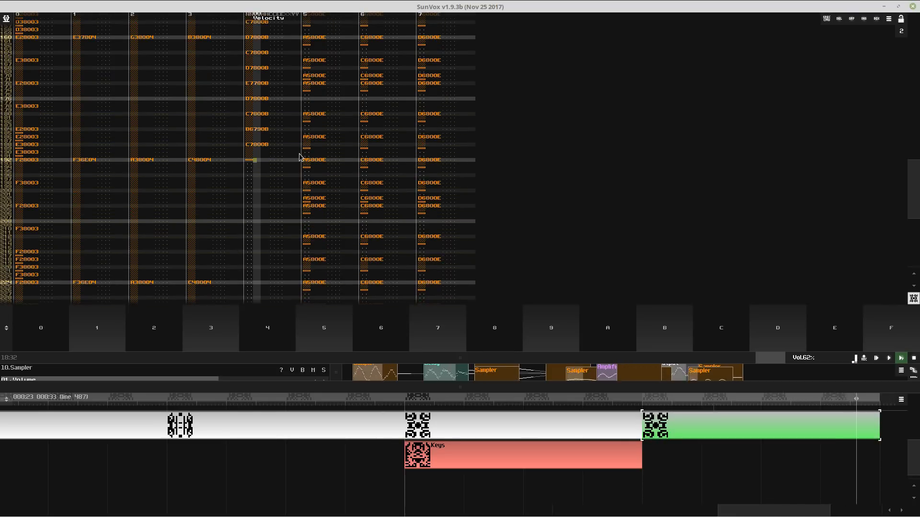
{"action": "key", "text": "space"}
{"action": "key", "text": "space"}
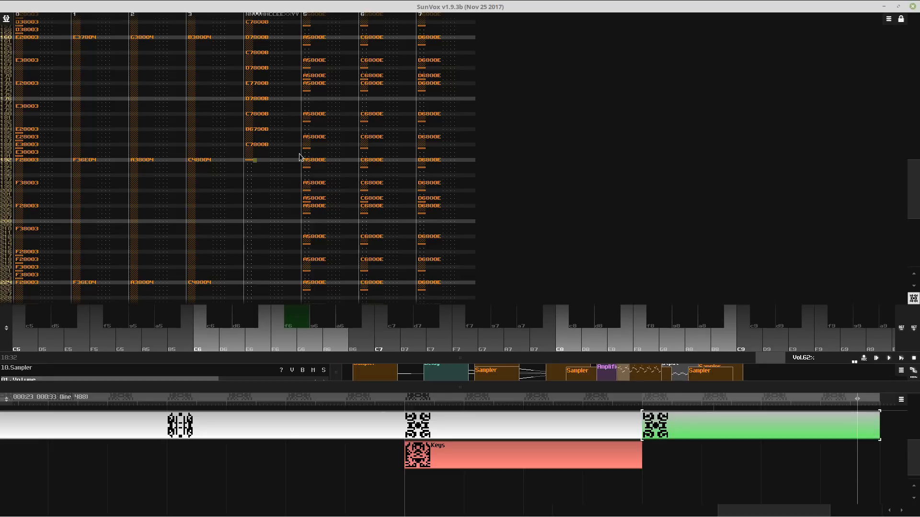
{"action": "key", "text": "Right"}
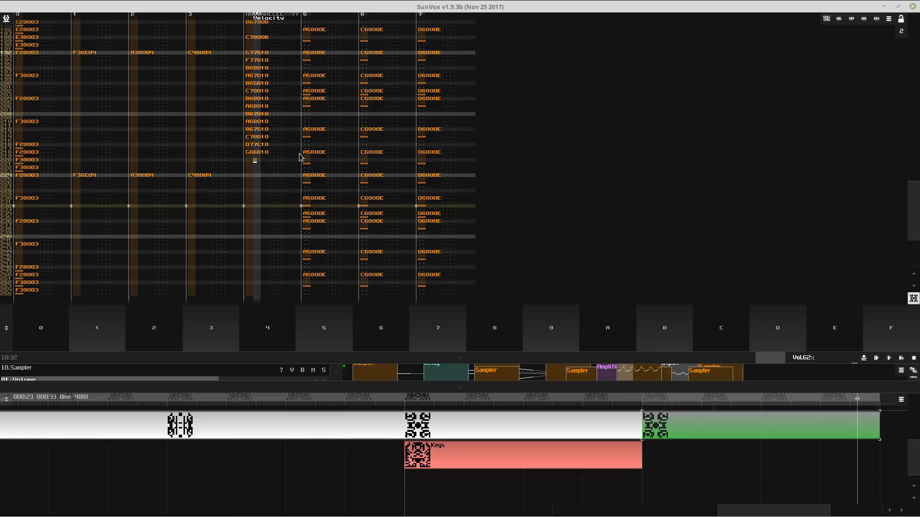
{"action": "key", "text": "F9"}
{"action": "key", "text": "ctrl+z"}
{"action": "key", "text": "ctrl+y"}
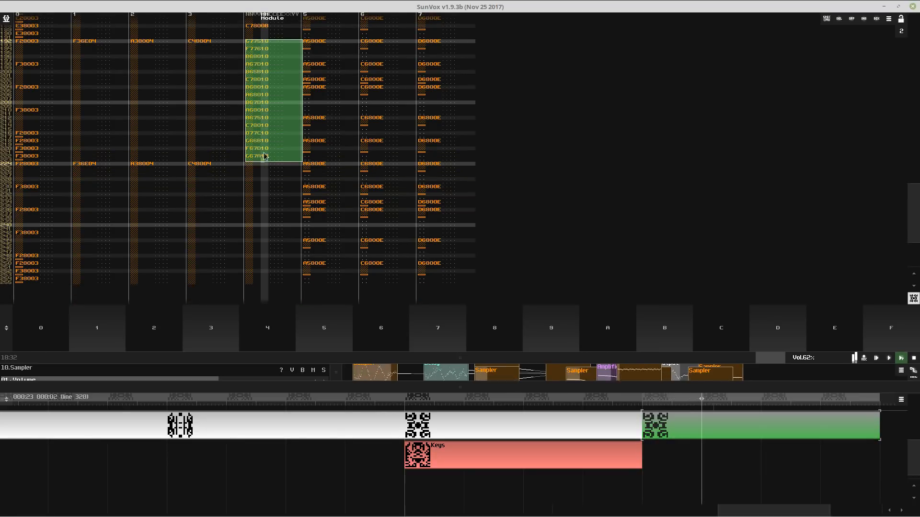
{"action": "key", "text": "Return"}
{"action": "key", "text": "space"}
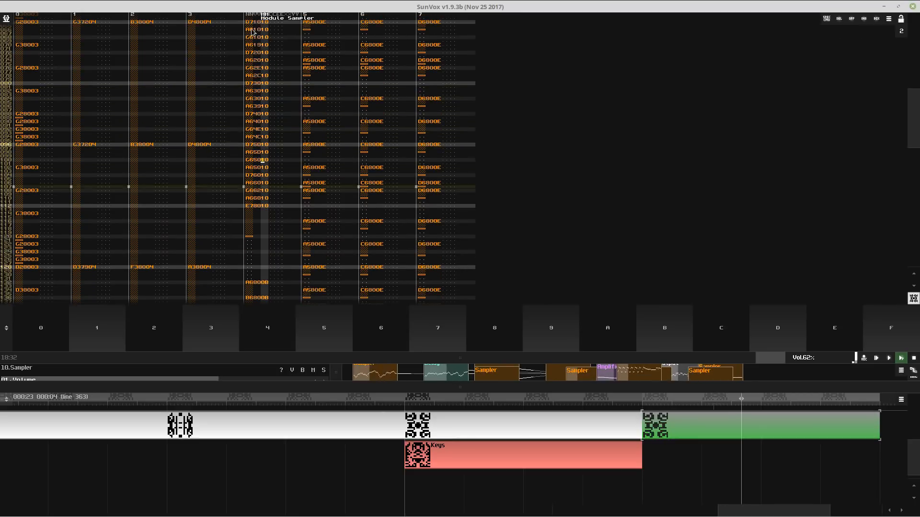
- Rewrite the first velocity digits of track 4's notes on lines 64 to 110 in four-note groups of 4, 5, 6, 7, 8 and 8
{"action": "left_click", "coordinate": [256, 22]}
{"action": "type", "text": "444455555"}
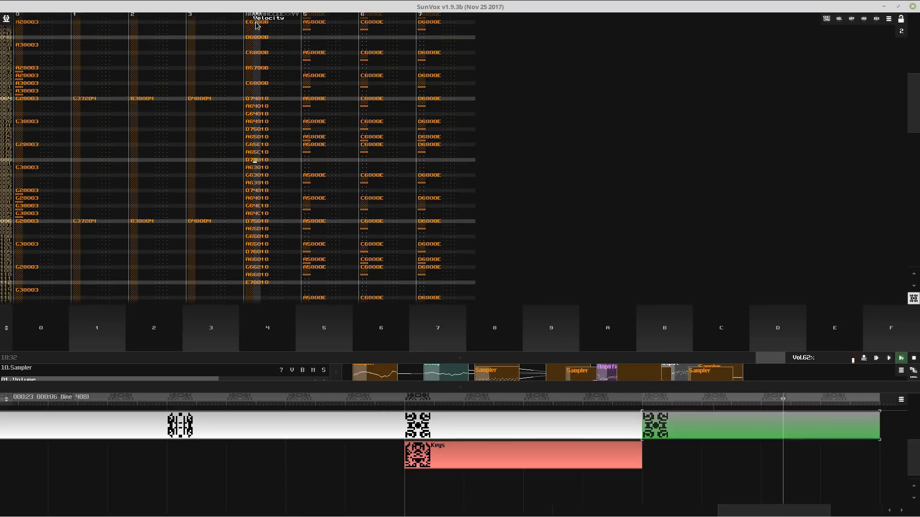
{"action": "key", "text": "Up"}
{"action": "key", "text": "Up"}
{"action": "type", "text": "666665"}
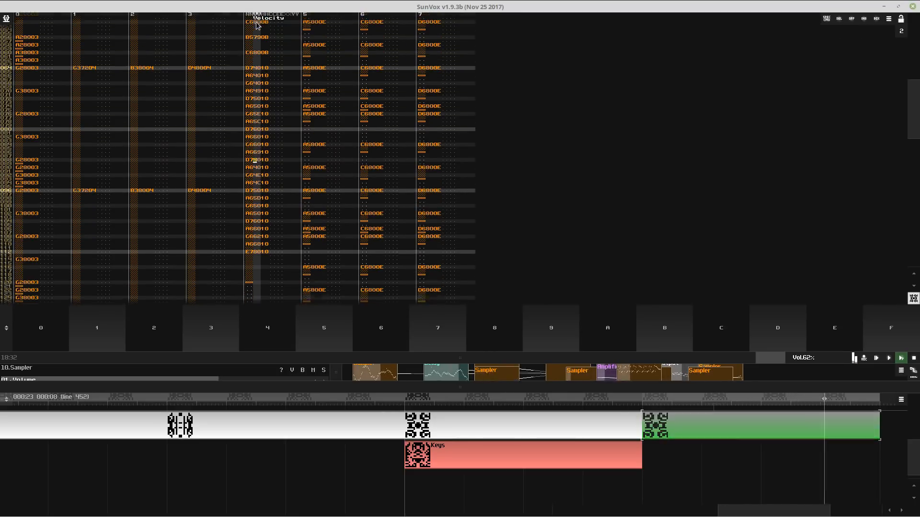
{"action": "key", "text": "Up"}
{"action": "key", "text": "Up"}
{"action": "key", "text": "Up"}
{"action": "key", "text": "Up"}
{"action": "type", "text": "77778888"}
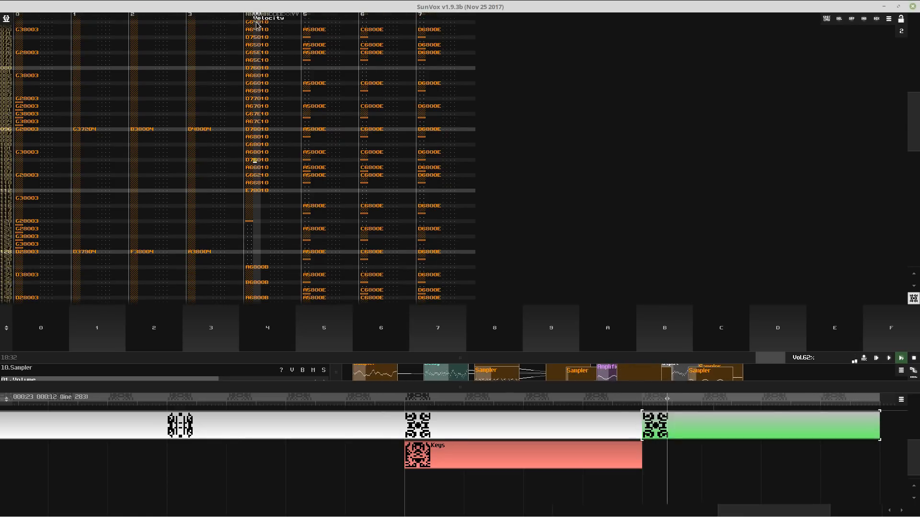
{"action": "type", "text": "8888"}
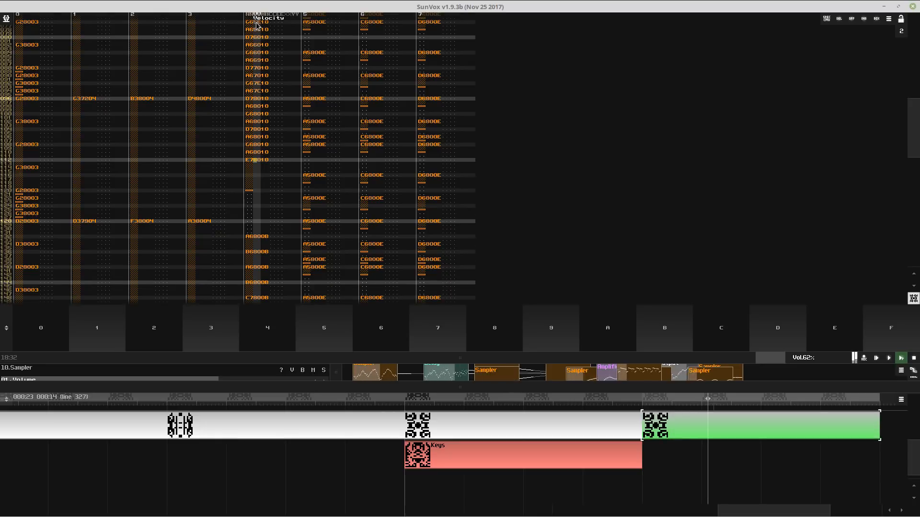
- Save the song and add a note-off at line 112 of track 1
{"action": "key", "text": "ctrl+s"}
{"action": "key", "text": "Return"}
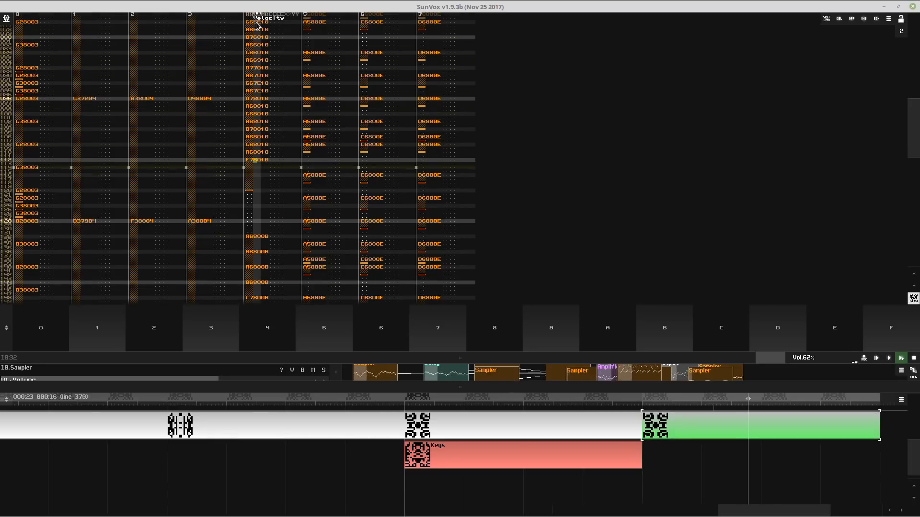
{"action": "key", "text": "ctrl+z"}
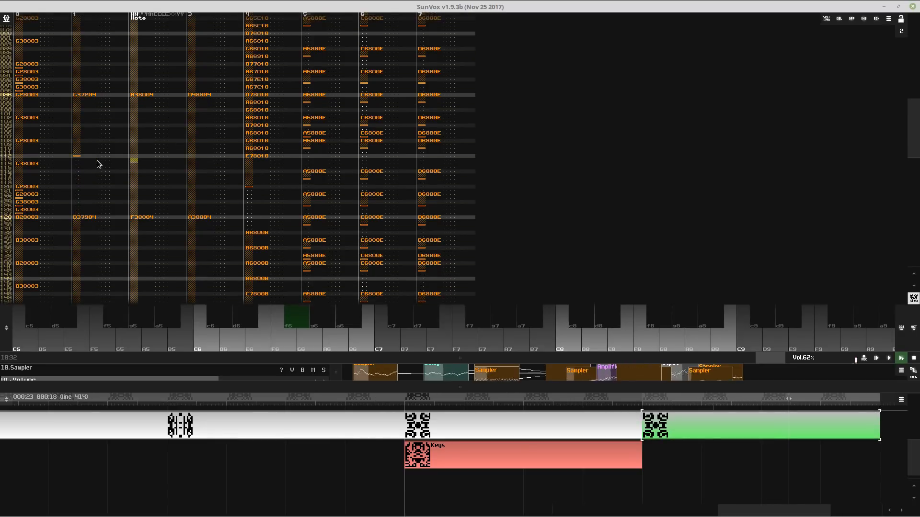
- Add note-offs at line 112 of tracks 2 and 3 and set the octave of track 4's note there to 8
{"action": "key", "text": "Tab"}
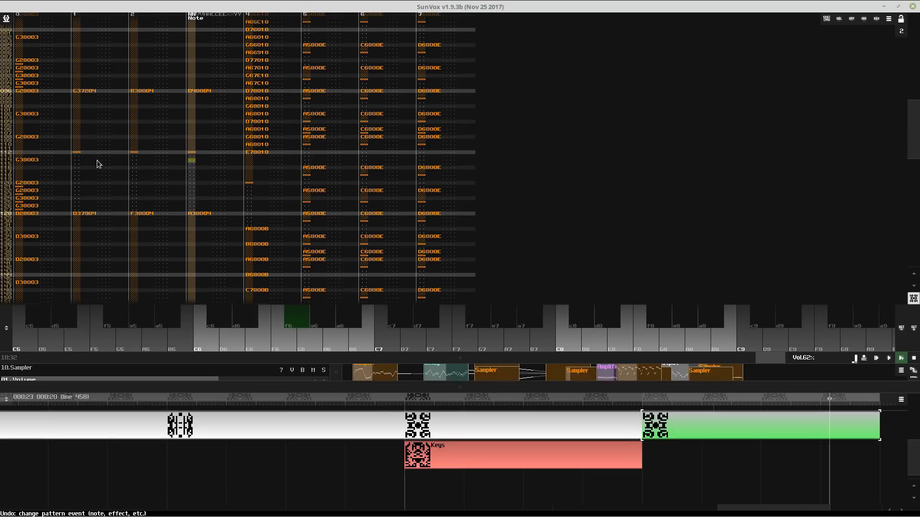
{"action": "key", "text": "Tab"}
{"action": "key", "text": "Right"}
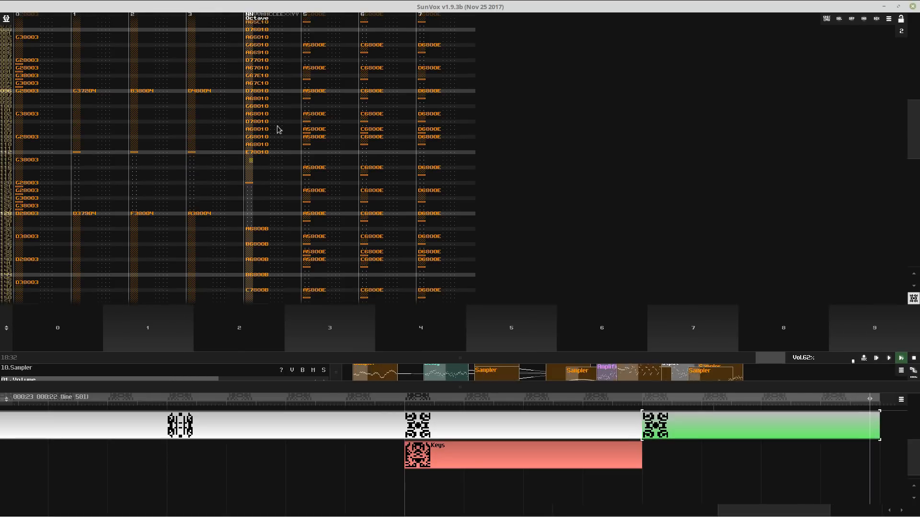
{"action": "key", "text": "8"}
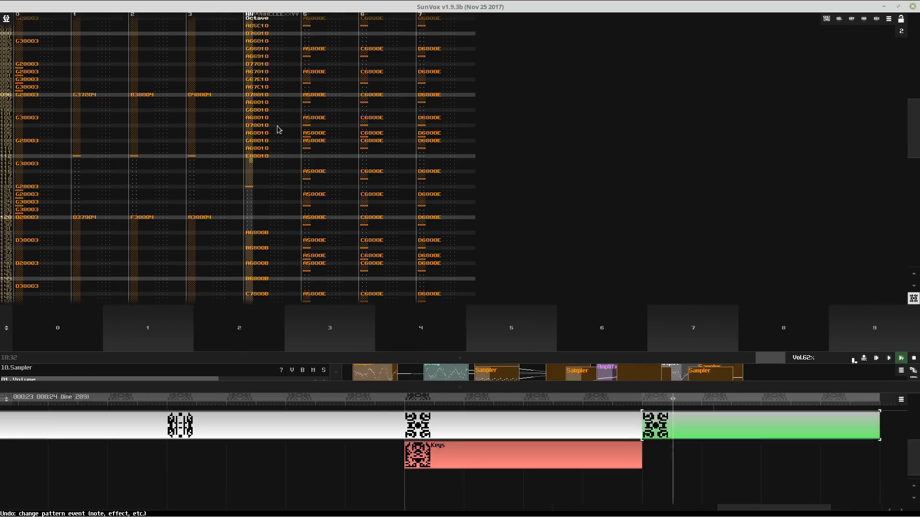
- Clear lines 113 to 127 in tracks 5 to 7 and track 0, with a note-off at line 112 of track 0
{"action": "left_click_drag", "start_coordinate": [307, 160], "coordinate": [468, 216]}
{"action": "key", "text": "Delete"}
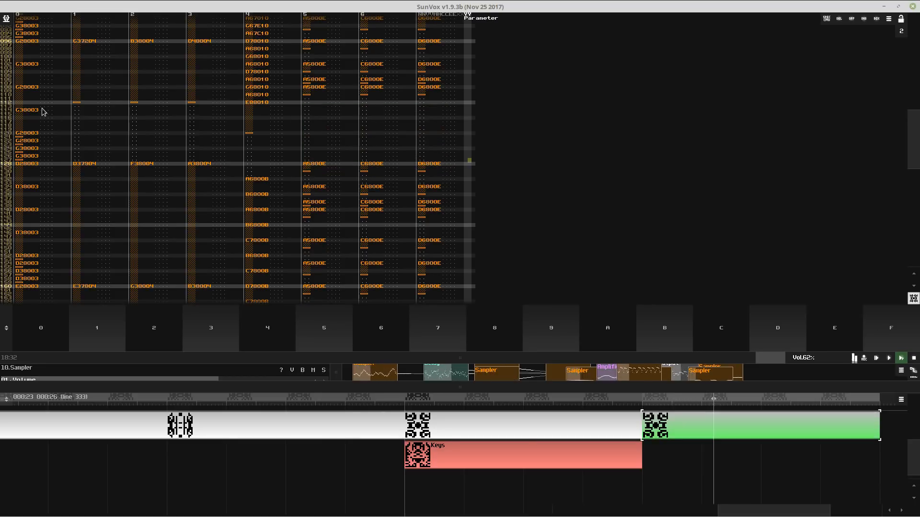
{"action": "left_click_drag", "start_coordinate": [34, 159], "coordinate": [34, 198]}
{"action": "key", "text": "Delete"}
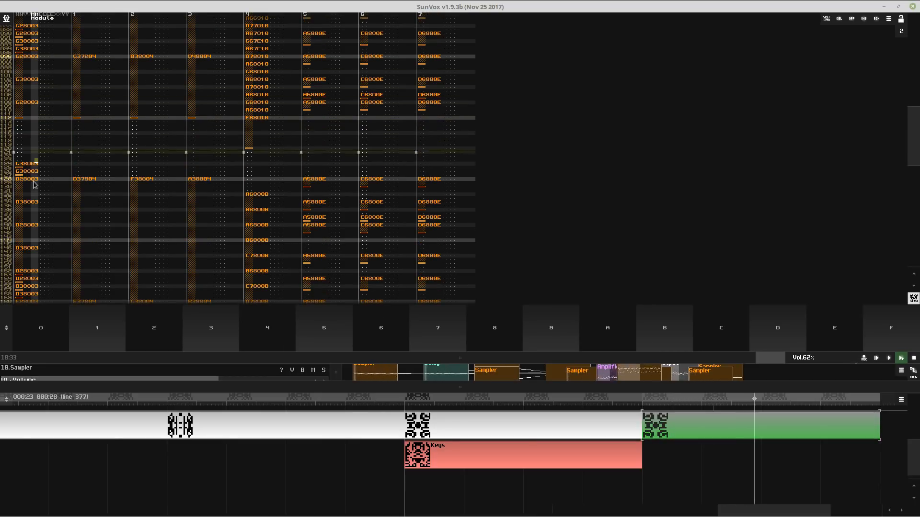
{"action": "left_click_drag", "start_coordinate": [34, 156], "coordinate": [36, 176]}
{"action": "key", "text": "Delete"}
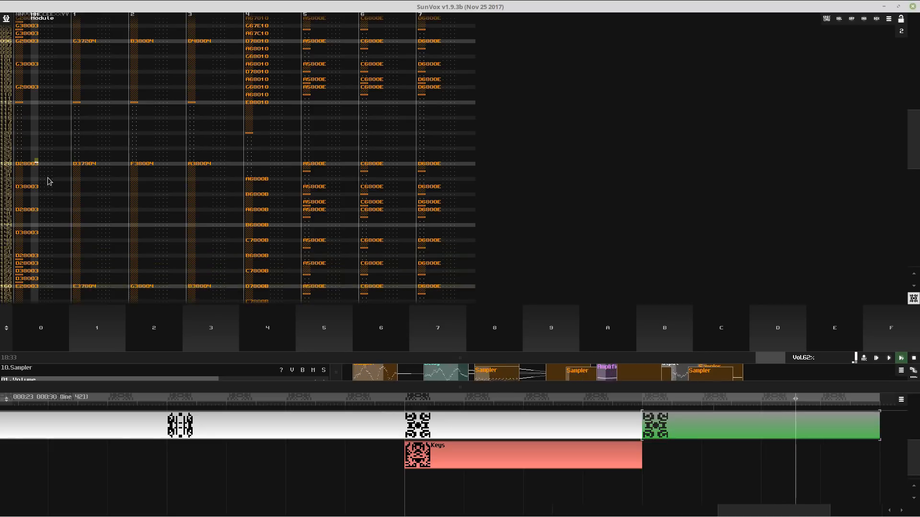
{"action": "key", "text": "space"}
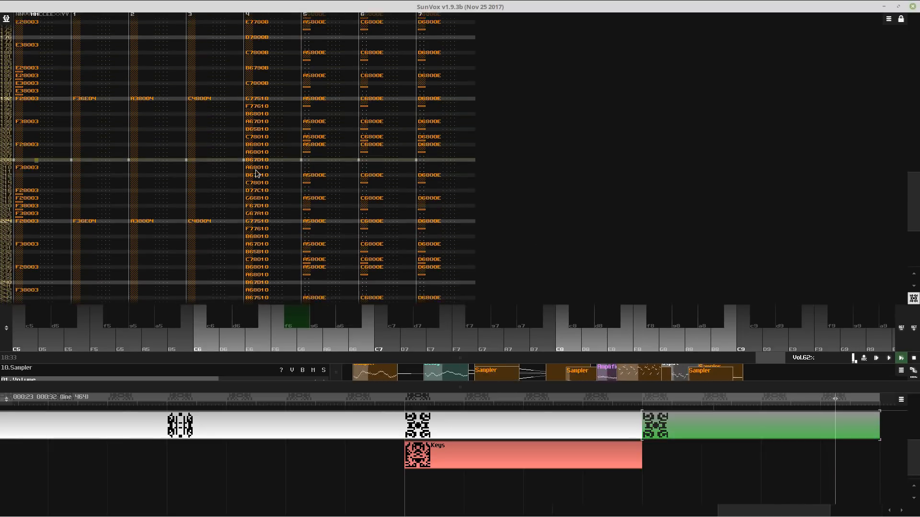
- Expand the pattern to double length and copy track 4's stretched Sampler 10 melody
{"action": "key", "text": "space"}
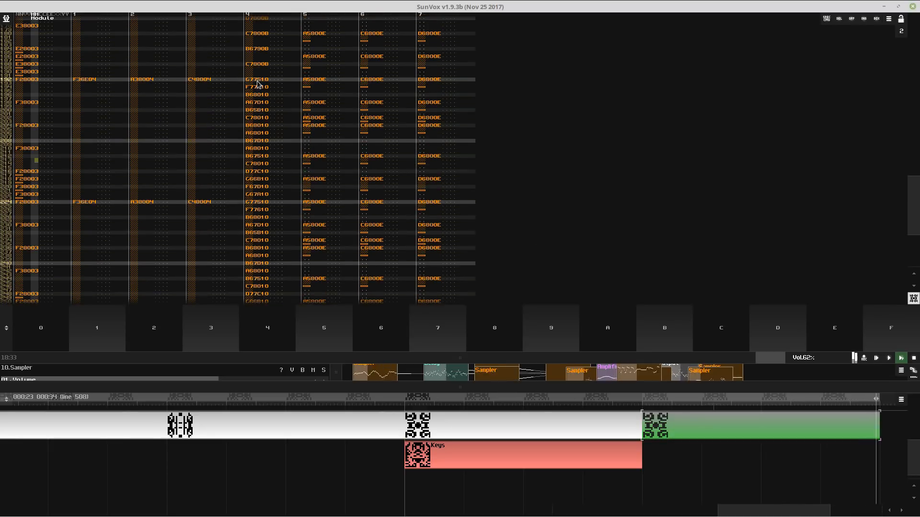
{"action": "right_click", "coordinate": [257, 82]}
{"action": "left_click", "coordinate": [283, 200]}
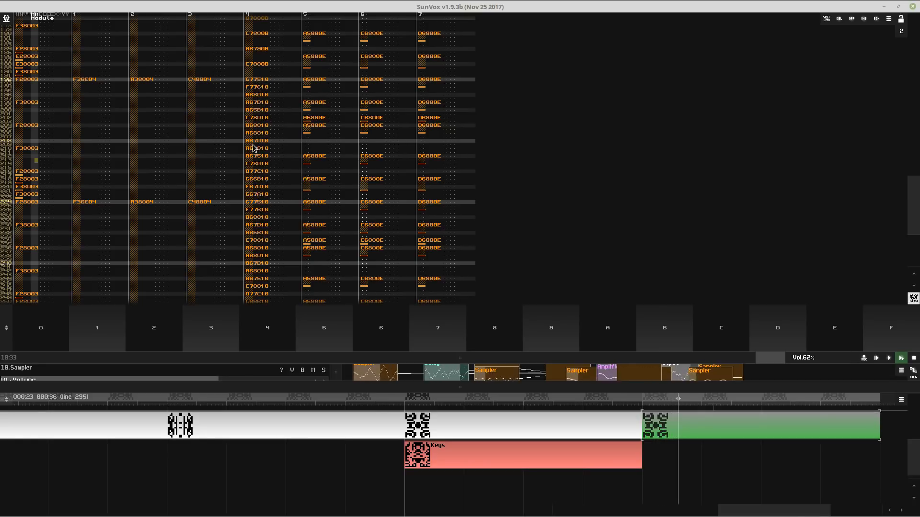
{"action": "left_click", "coordinate": [251, 29]}
{"action": "key", "text": "End"}
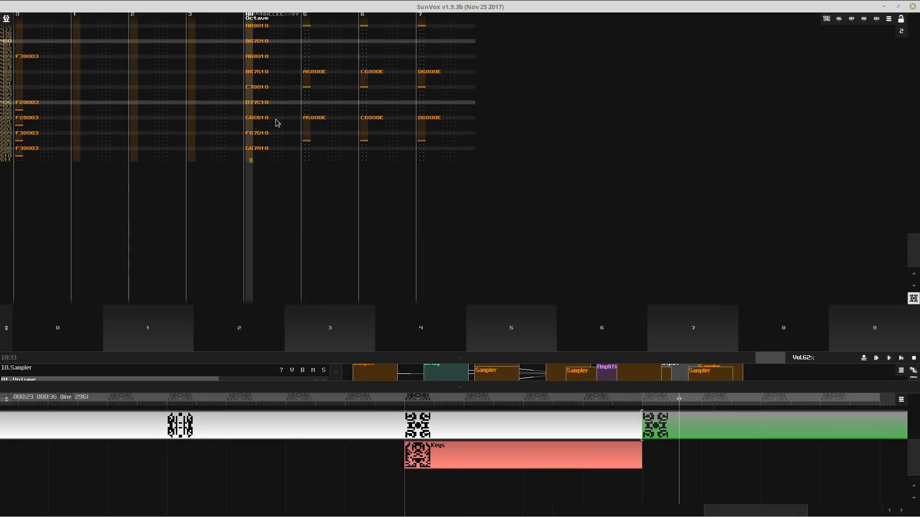
{"action": "left_click", "coordinate": [267, 88]}
{"action": "left_click", "coordinate": [267, 88]}
{"action": "left_click_drag", "start_coordinate": [255, 65], "coordinate": [270, 372]}
- Undo the pattern expansion, paste the stretched melody into track 4 from line 192 and play the pattern
{"action": "key", "text": "ctrl+z"}
{"action": "left_click", "coordinate": [257, 143]}
{"action": "scroll", "coordinate": [260, 92], "scroll_direction": "down", "scroll_amount": 12}
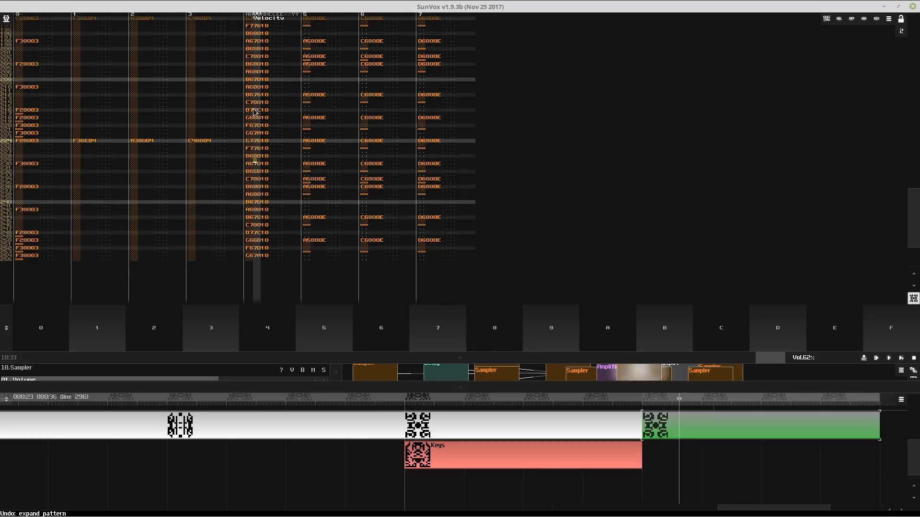
{"action": "key", "text": "Return"}
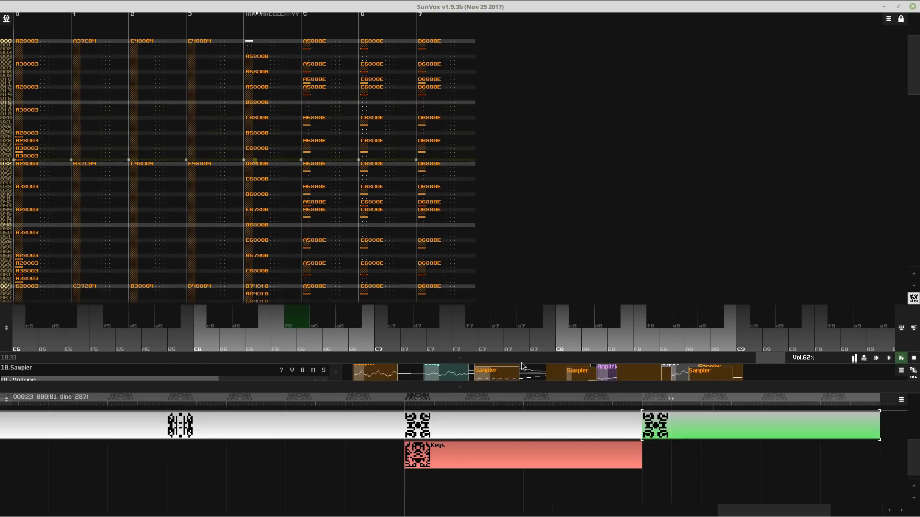
- Set the volume of Sampler 0B to 313 and the volume of Sampler 10 to 411
{"action": "left_click_drag", "start_coordinate": [509, 358], "coordinate": [509, 149]}
{"action": "left_click", "coordinate": [491, 360]}
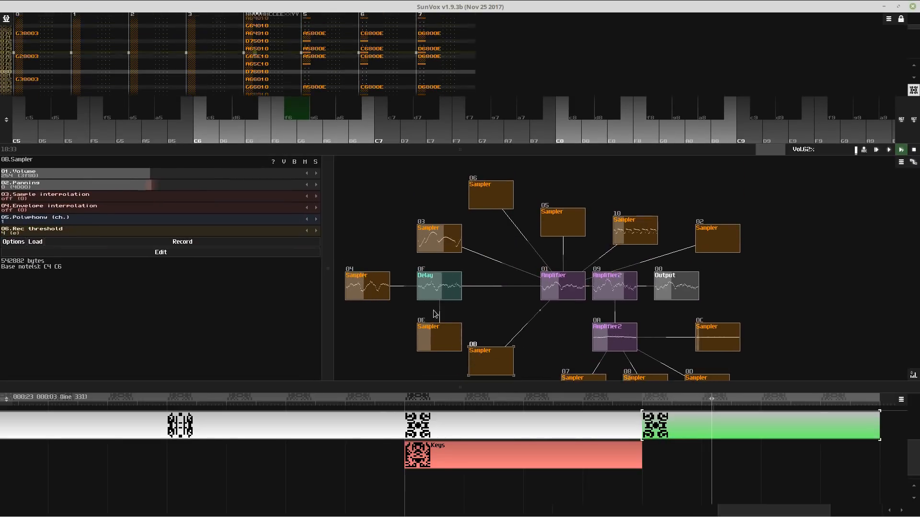
{"action": "mouse_move", "coordinate": [237, 172]}
{"action": "left_mouse_down"}
{"action": "mouse_move", "coordinate": [272, 178]}
{"action": "mouse_move", "coordinate": [227, 174]}
{"action": "left_mouse_up"}
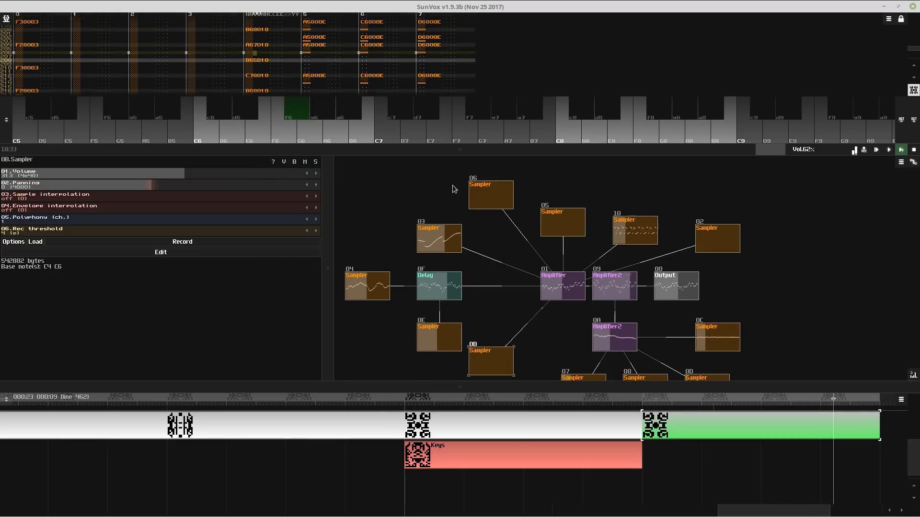
{"action": "left_click", "coordinate": [635, 230]}
{"action": "left_click_drag", "start_coordinate": [272, 177], "coordinate": [298, 173]}
- Save the song over VillageOfFrigidia.sunvox and give the pattern editor more room
{"action": "key", "text": "ctrl+s"}
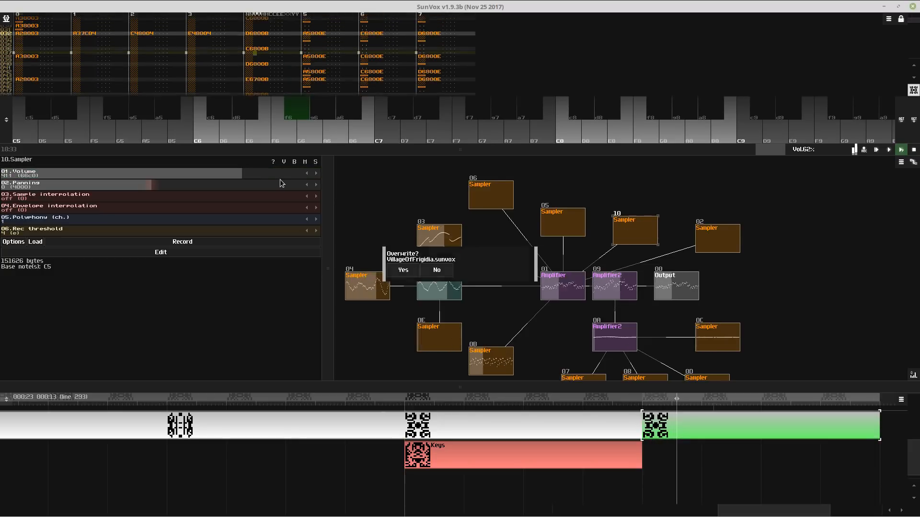
{"action": "key", "text": "Return"}
{"action": "left_click_drag", "start_coordinate": [310, 153], "coordinate": [326, 283]}
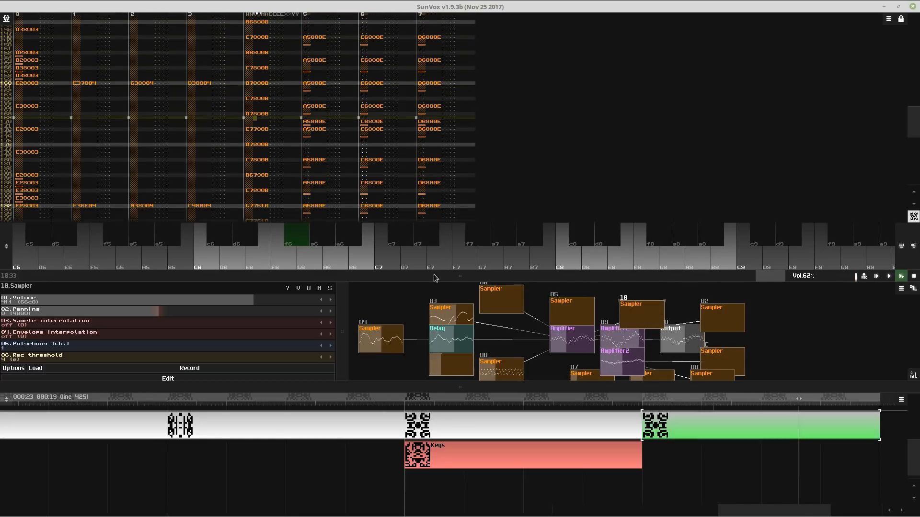
- Select the pattern directly above the Keys pattern in the timeline and save the song again, overwriting the file
{"action": "left_click_drag", "start_coordinate": [435, 278], "coordinate": [479, 177]}
{"action": "left_click", "coordinate": [516, 431]}
{"action": "key", "text": "ctrl+s"}
{"action": "key", "text": "Return"}
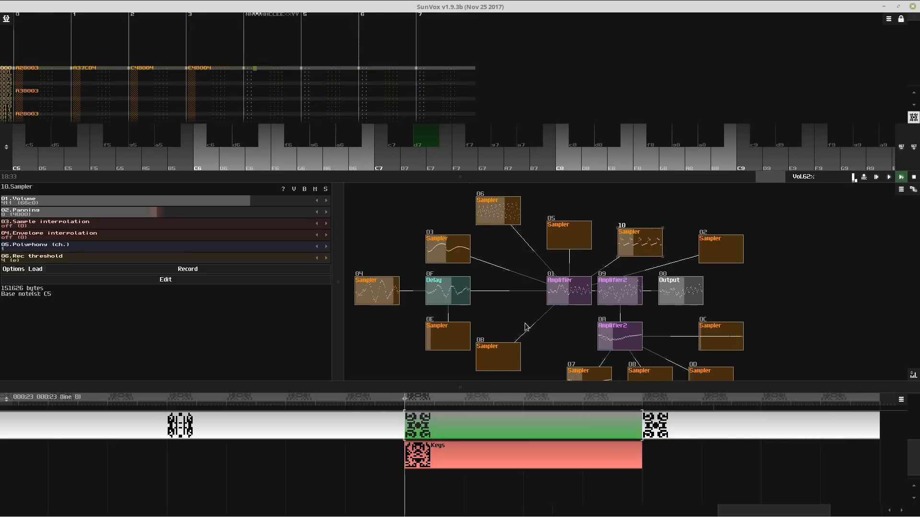
{"action": "left_click_drag", "start_coordinate": [480, 178], "coordinate": [446, 460]}
{"action": "left_click", "coordinate": [397, 259]}
{"action": "key", "text": "ctrl+s"}
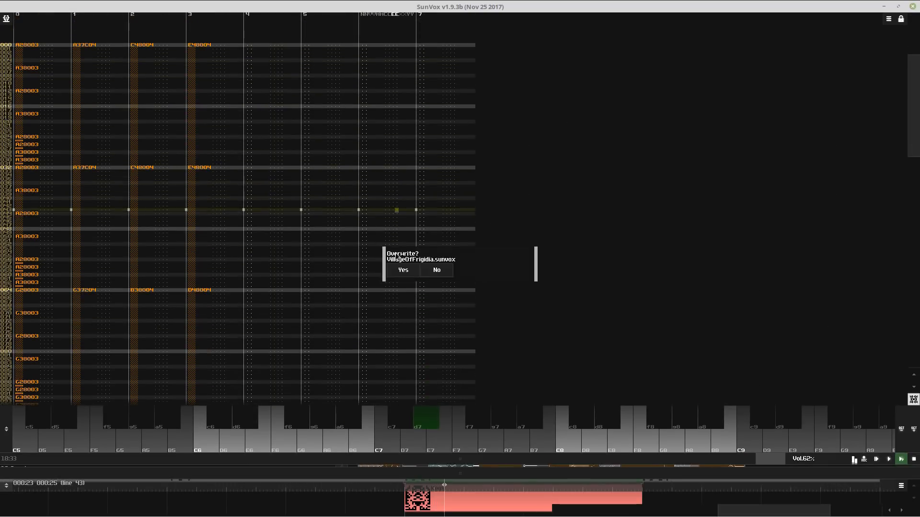
{"action": "key", "text": "Return"}
- Place an independent copy of the last section's drum pattern at the Keys pattern's start and clear only its track 2
{"action": "left_click", "coordinate": [506, 323]}
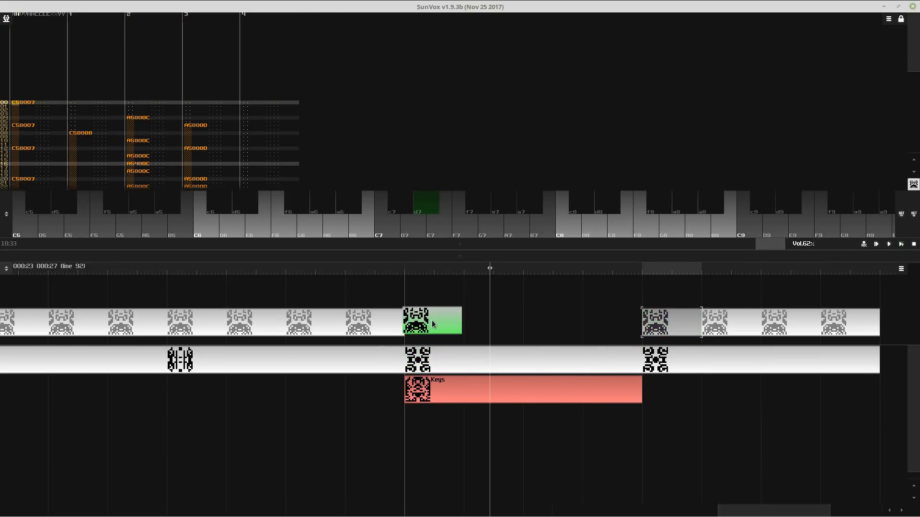
{"action": "key", "text": "F11"}
{"action": "double_click", "coordinate": [198, 120]}
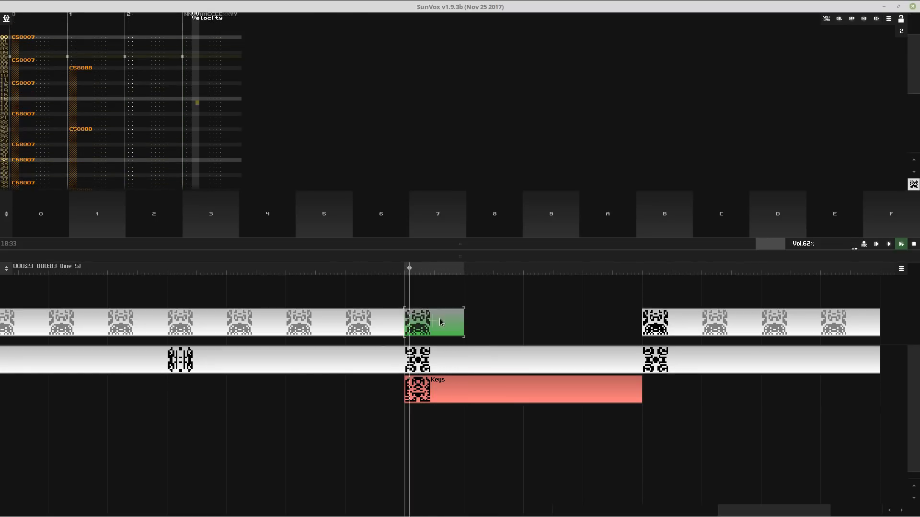
{"action": "key", "text": "ctrl+z"}
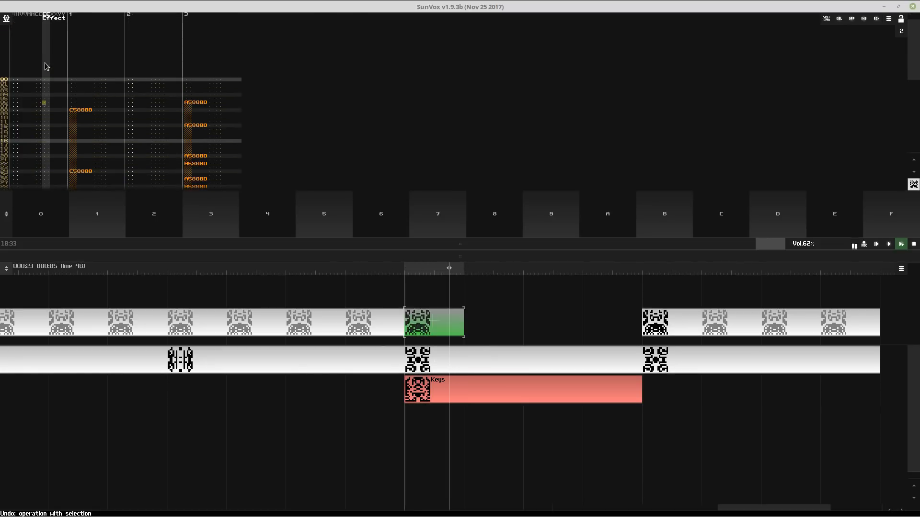
{"action": "key", "text": "ctrl+z"}
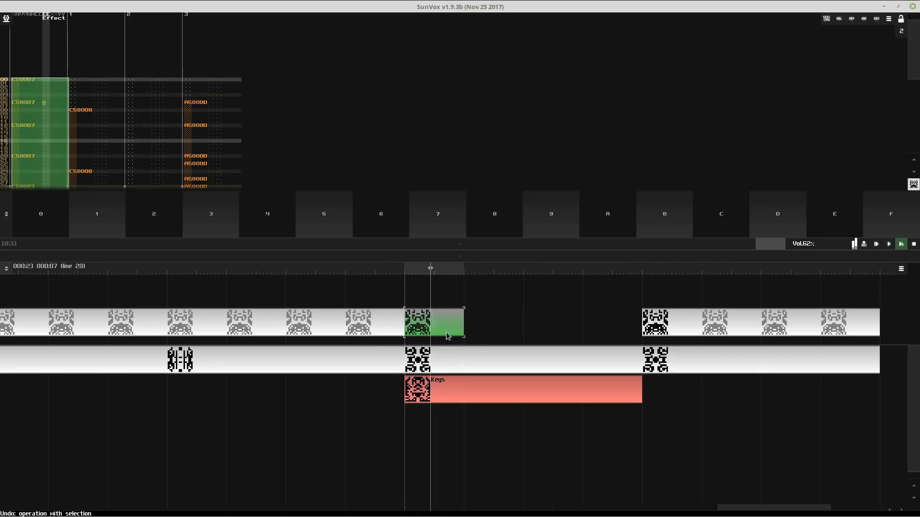
- Clone the edited drum pattern three times to fill the section above the Keys pattern
{"action": "key", "text": "ctrl+d"}
{"action": "key", "text": "ctrl+d"}
{"action": "key", "text": "ctrl+d"}
- Transpose all notes of the last two chord patterns and the Keys pattern up three semitones
{"action": "left_click", "coordinate": [501, 364]}
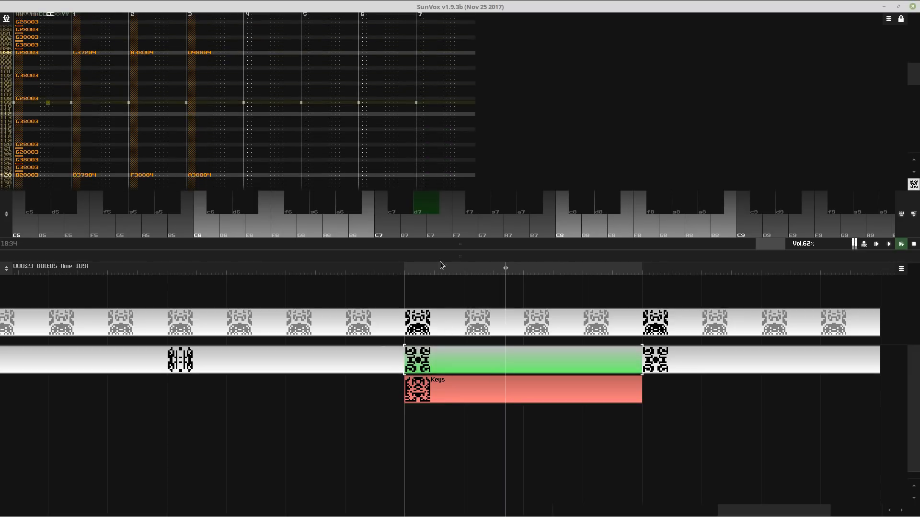
{"action": "right_click", "coordinate": [415, 150]}
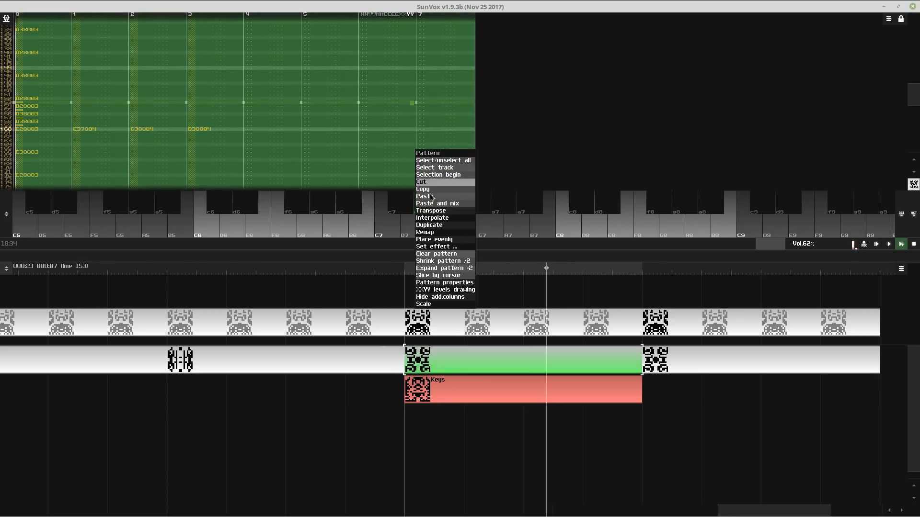
{"action": "left_click", "coordinate": [432, 214]}
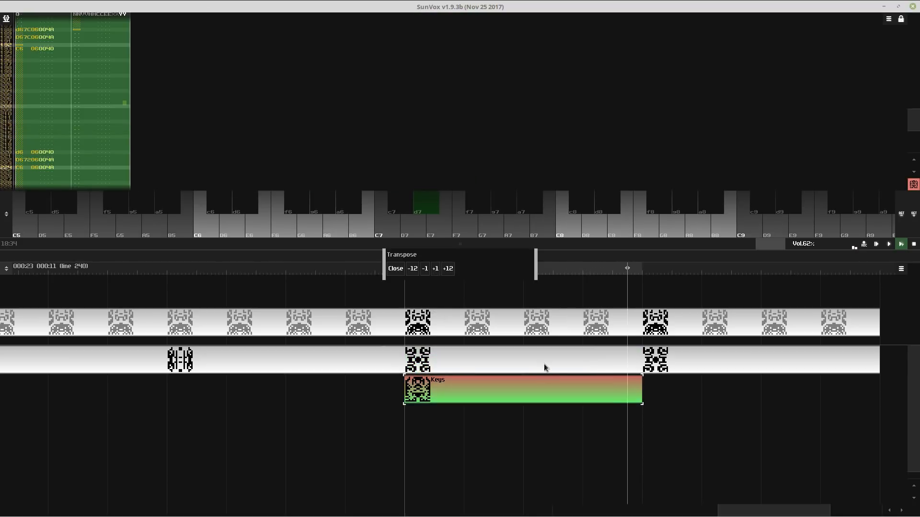
{"action": "left_click", "coordinate": [544, 363]}
{"action": "left_click", "coordinate": [686, 364]}
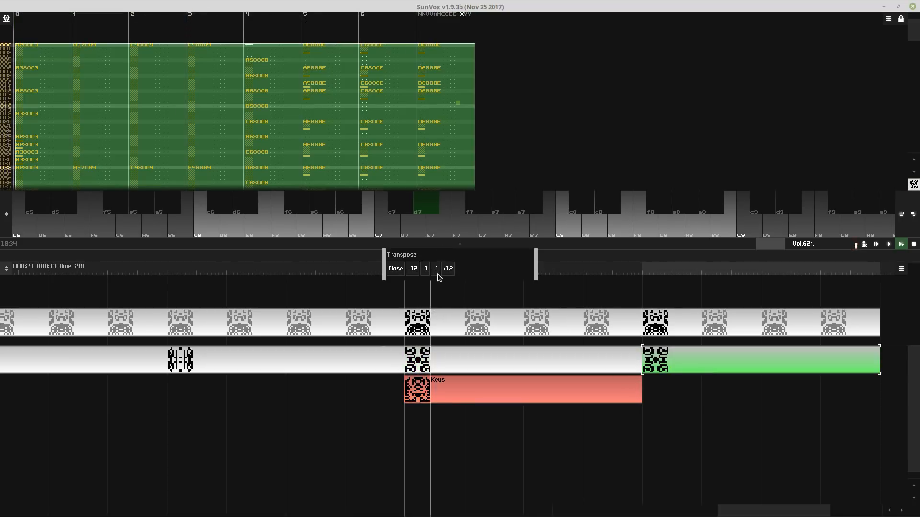
{"action": "left_click", "coordinate": [437, 268]}
{"action": "left_click", "coordinate": [396, 269]}
- Select the last pattern and copy the chord on line 32 of tracks 1 to 3, undoing the stray edit
{"action": "left_click", "coordinate": [496, 352]}
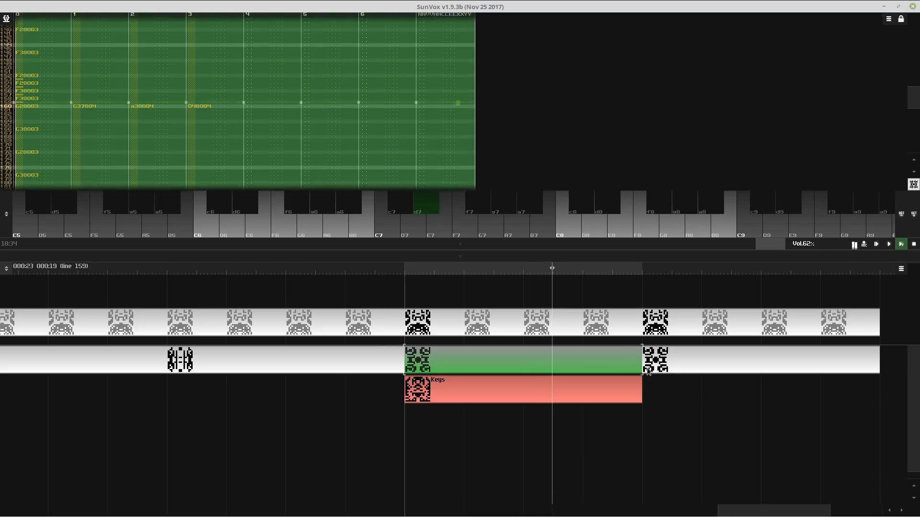
{"action": "left_click", "coordinate": [627, 331]}
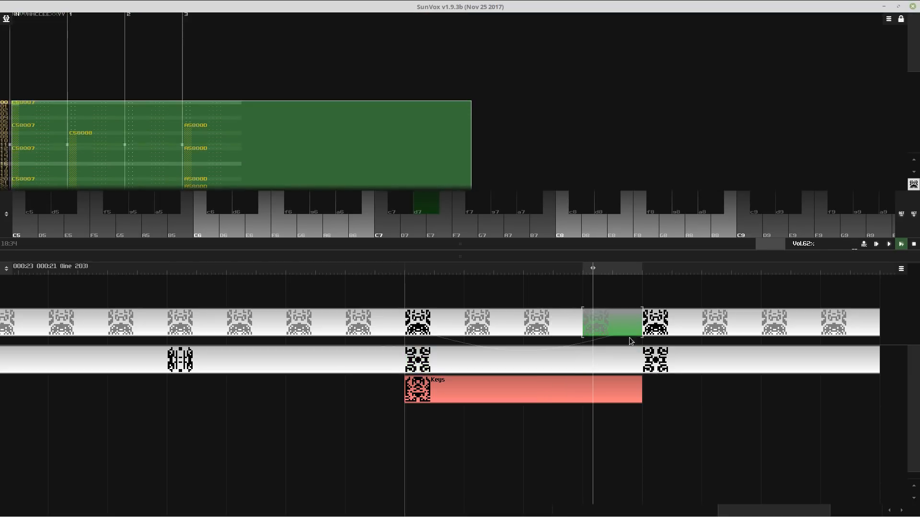
{"action": "left_click", "coordinate": [670, 350]}
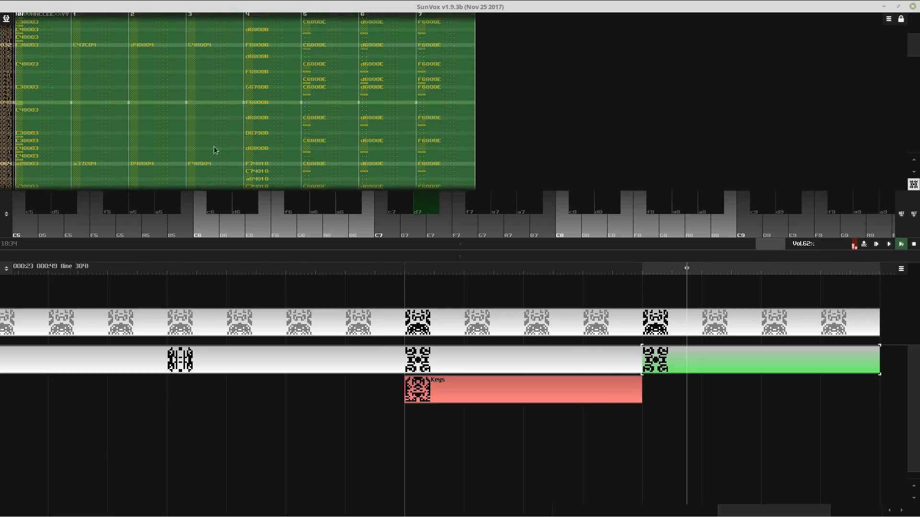
{"action": "left_click", "coordinate": [177, 42]}
{"action": "left_click", "coordinate": [178, 37]}
{"action": "left_click", "coordinate": [178, 37]}
{"action": "left_click_drag", "start_coordinate": [202, 47], "coordinate": [116, 42]}
{"action": "key", "text": "ctrl+z"}
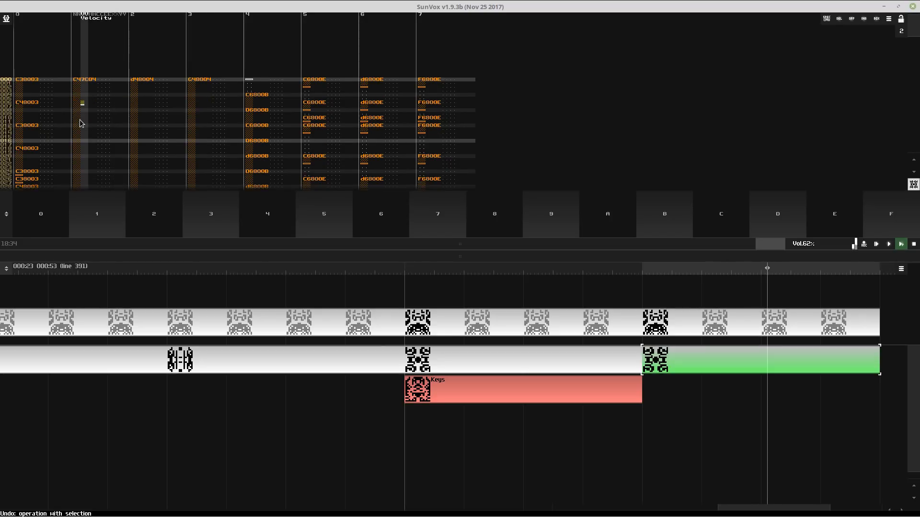
- Paste the C4, d4, G4 chord into tracks 1 to 3 on lines 10, 12 and 18
{"action": "key", "text": "Up"}
{"action": "key", "text": "Down"}
{"action": "key", "text": "Up"}
{"action": "key", "text": "Down"}
{"action": "key", "text": "Down"}
{"action": "key", "text": "Down"}
{"action": "key", "text": "Down"}
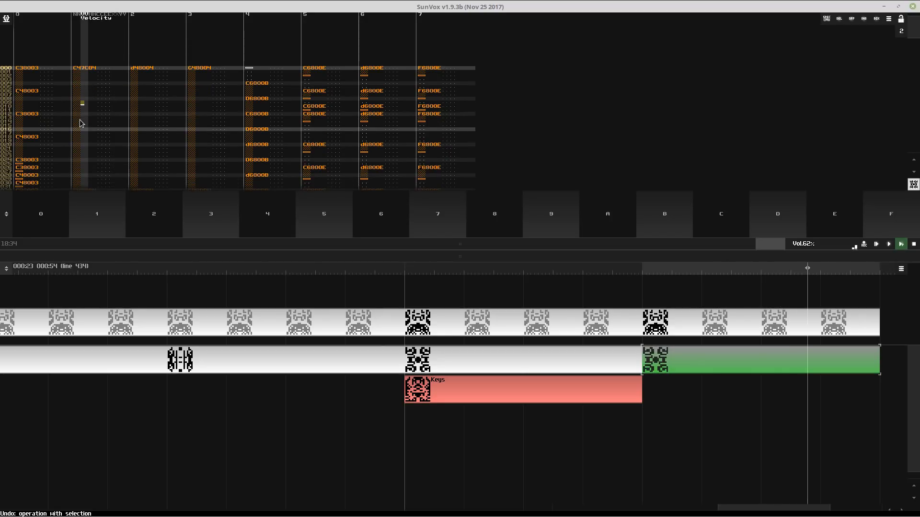
{"action": "type", "text": "C47C04\td48004\tG48004"}
{"action": "key", "text": "Down"}
{"action": "key", "text": "ctrl+v"}
{"action": "key", "text": "Down"}
{"action": "key", "text": "Down"}
{"action": "key", "text": "Down"}
{"action": "key", "text": "Down"}
{"action": "key", "text": "Down"}
{"action": "key", "text": "Down"}
{"action": "key", "text": "ctrl+v"}
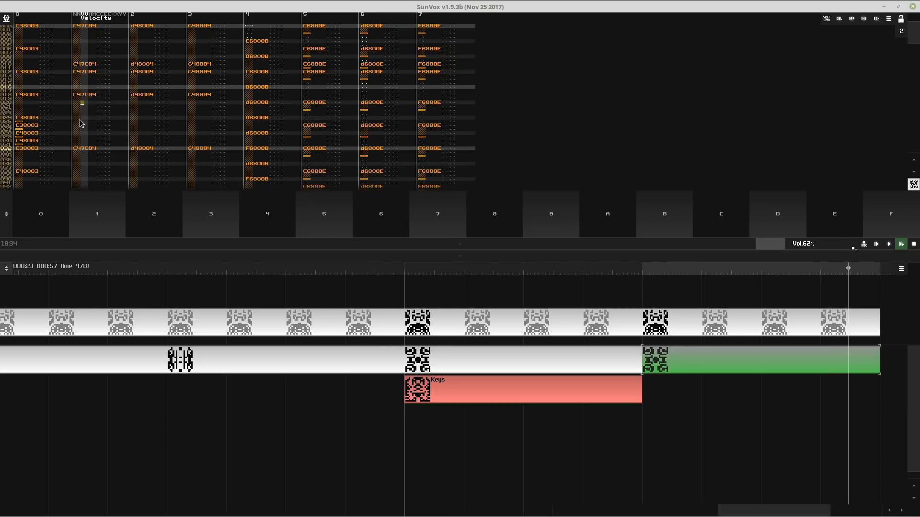
- Paste the same chord into tracks 1 to 3 on lines 24 and 28
{"action": "key", "text": "Down"}
{"action": "key", "text": "Down"}
{"action": "key", "text": "Down"}
{"action": "key", "text": "Down"}
{"action": "key", "text": "Down"}
{"action": "key", "text": "Down"}
{"action": "key", "text": "ctrl+v"}
{"action": "key", "text": "Down"}
{"action": "key", "text": "Down"}
{"action": "key", "text": "Down"}
{"action": "key", "text": "Down"}
{"action": "key", "text": "ctrl+v"}
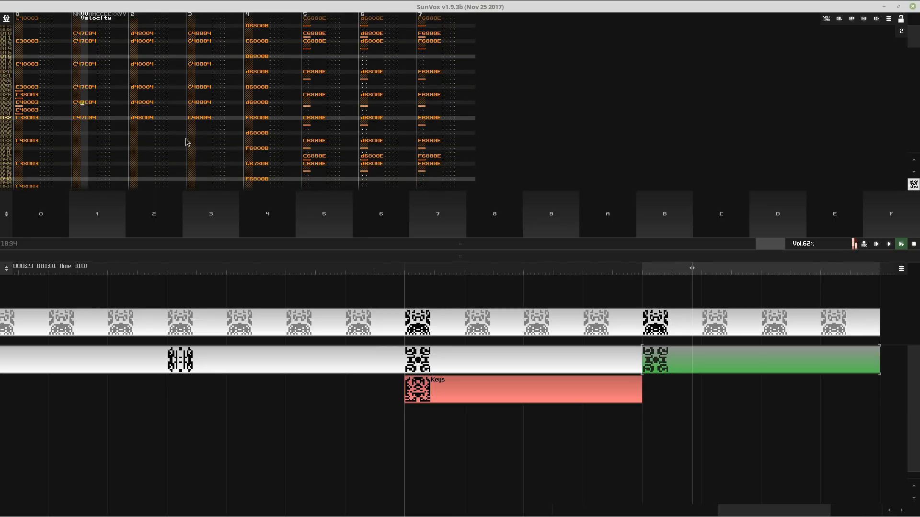
- Copy the chord rhythm on lines 0 to 31 of tracks 1 to 3 and paste it from line 32
{"action": "key", "text": "F11"}
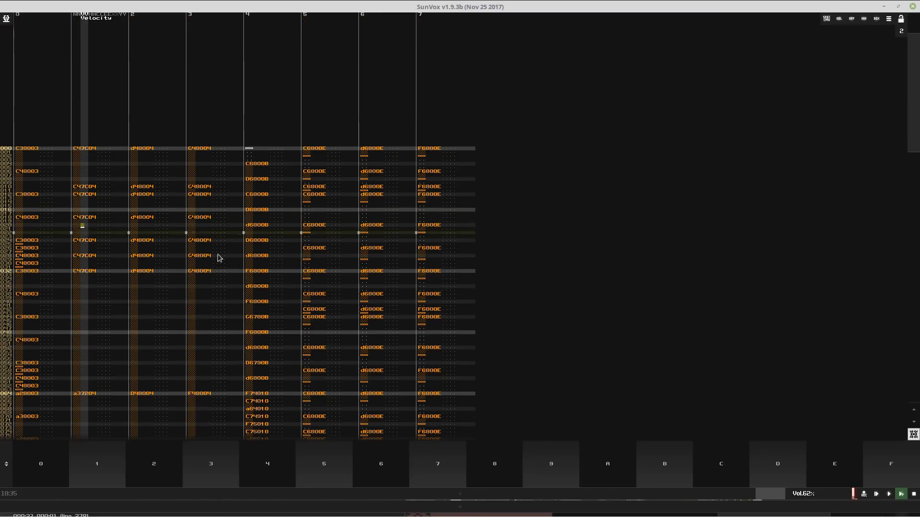
{"action": "left_click_drag", "start_coordinate": [230, 149], "coordinate": [79, 274]}
{"action": "key", "text": "ctrl+c"}
{"action": "left_click", "coordinate": [77, 271]}
{"action": "key", "text": "ctrl+v"}
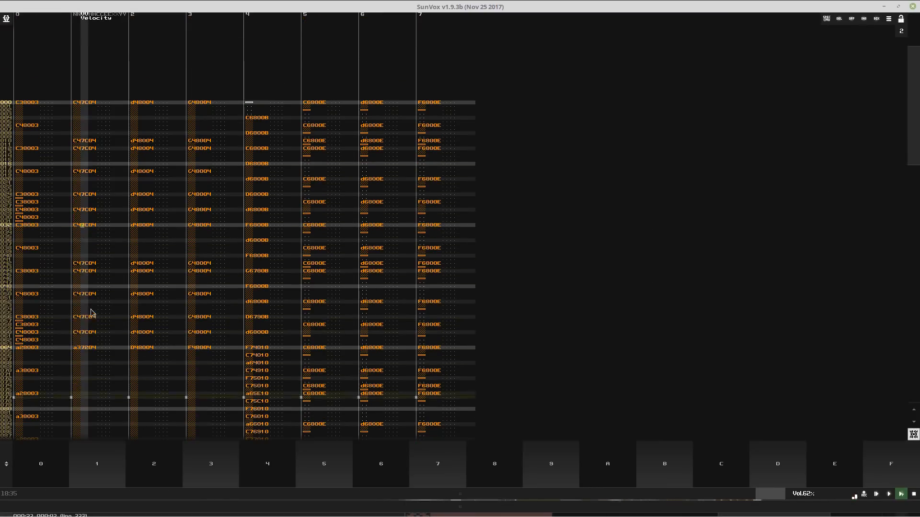
- Copy the a3, D4, F4 chord on line 64 of tracks 1 to 3 and paste it on lines 70, 74 and 76
{"action": "left_click", "coordinate": [211, 355]}
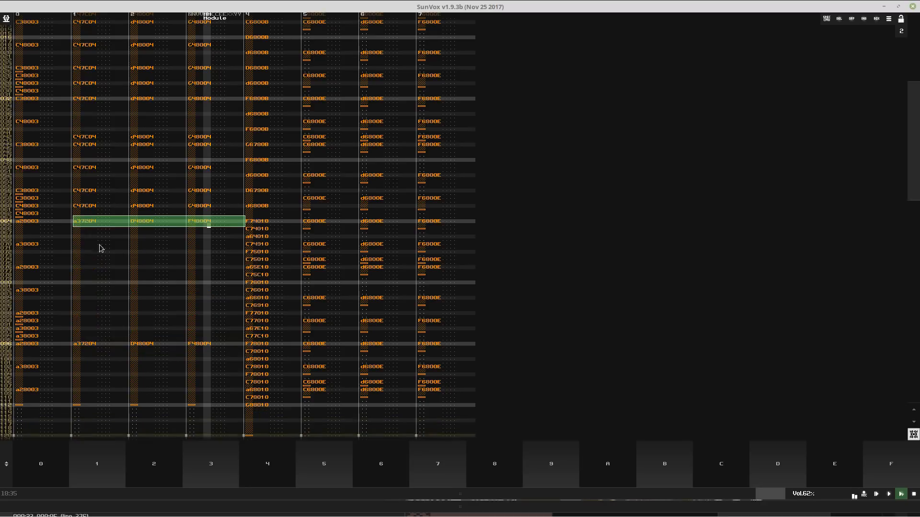
{"action": "left_click", "coordinate": [109, 228]}
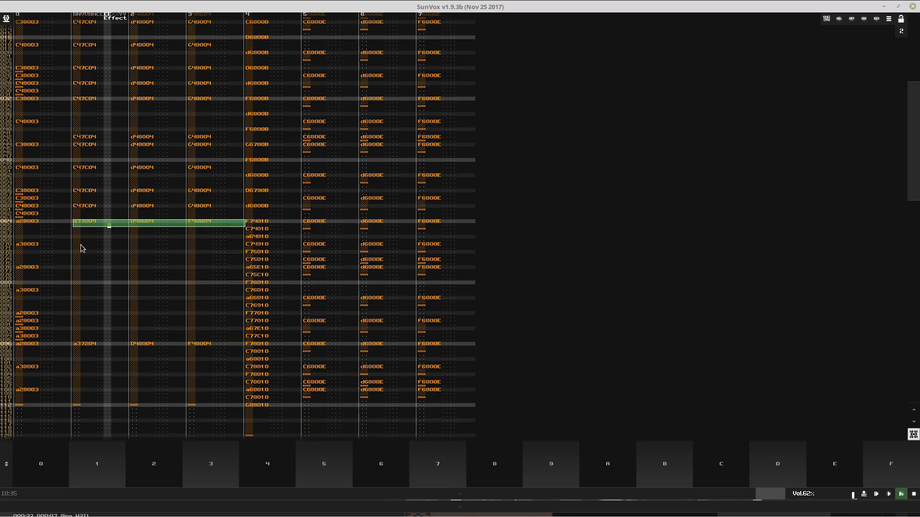
{"action": "key", "text": "ctrl+c"}
{"action": "left_click", "coordinate": [81, 245]}
{"action": "key", "text": "ctrl+v"}
{"action": "left_click", "coordinate": [81, 242]}
{"action": "key", "text": "ctrl+v"}
{"action": "key", "text": "Down"}
{"action": "key", "text": "Down"}
{"action": "key", "text": "ctrl+v"}
- Paste the same a3, D4, F4 chord into tracks 1 to 3 on lines 82, 88 and 92
{"action": "key", "text": "Down"}
{"action": "key", "text": "Down"}
{"action": "key", "text": "Down"}
{"action": "key", "text": "Down"}
{"action": "key", "text": "Down"}
{"action": "key", "text": "Down"}
{"action": "key", "text": "Down"}
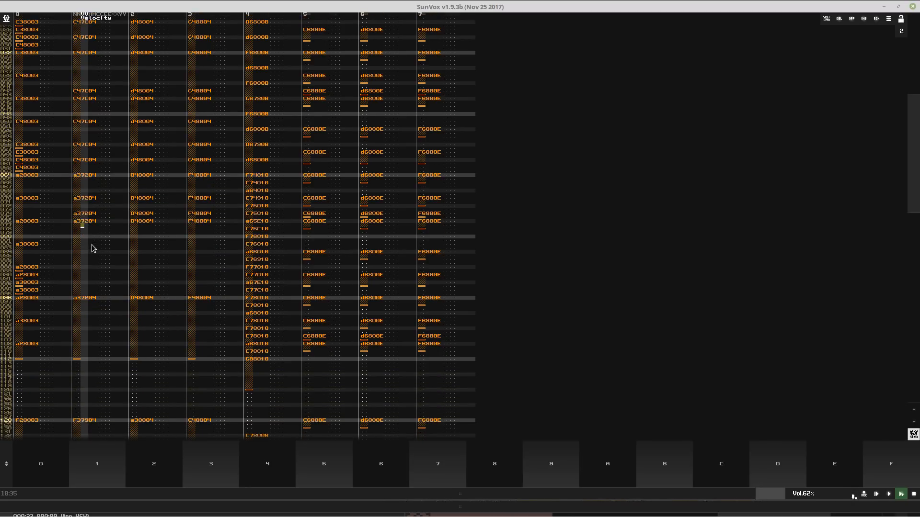
{"action": "key", "text": "ctrl+v"}
{"action": "key", "text": "Down"}
{"action": "key", "text": "Down"}
{"action": "key", "text": "Down"}
{"action": "key", "text": "Down"}
{"action": "key", "text": "Down"}
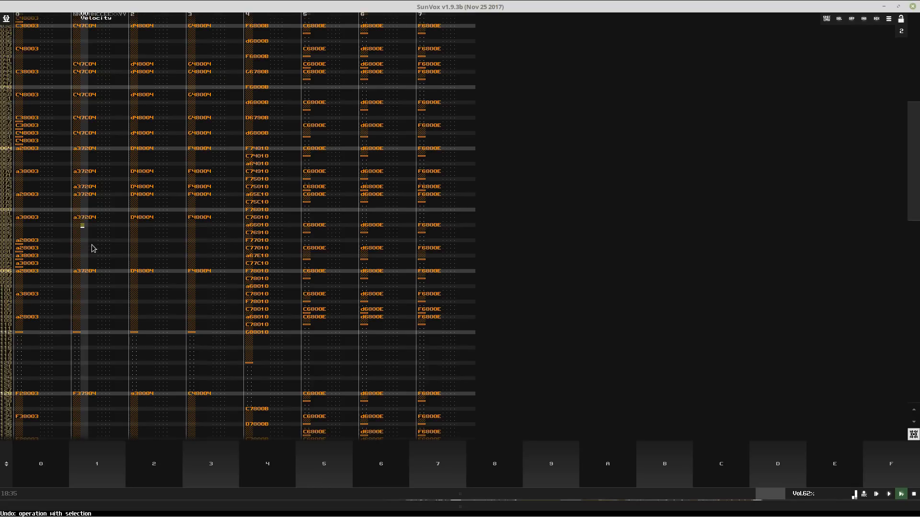
{"action": "key", "text": "ctrl+v"}
{"action": "key", "text": "Down"}
{"action": "key", "text": "Down"}
{"action": "key", "text": "Down"}
{"action": "key", "text": "Down"}
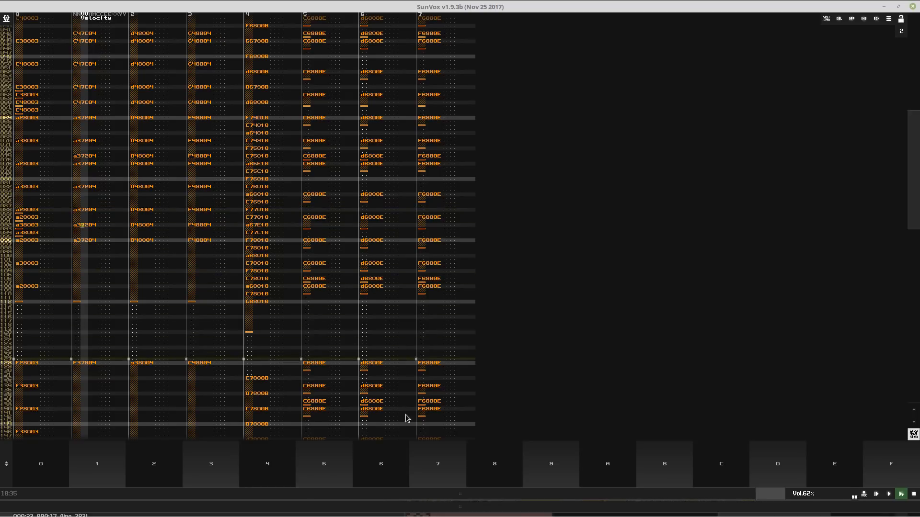
- Bring back the module view and solo samplers 0E and 0B in turn to audition them
{"action": "left_click", "coordinate": [423, 500]}
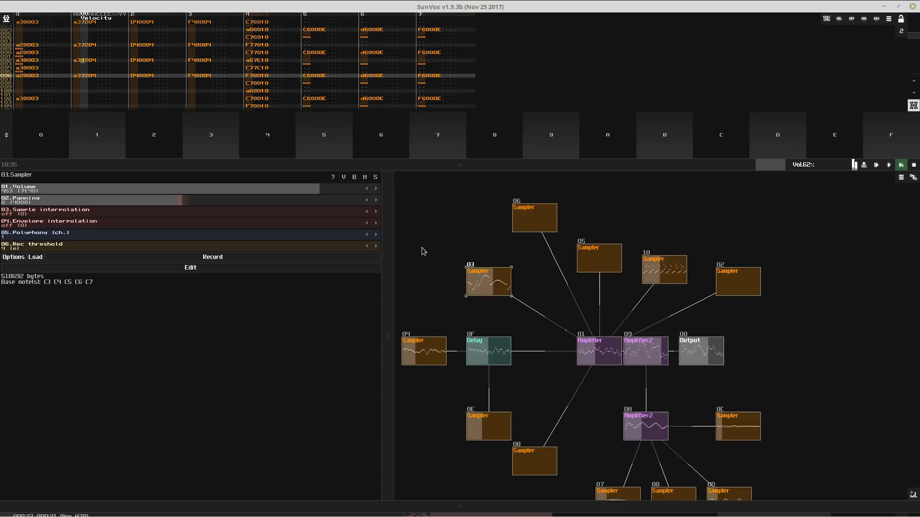
{"action": "left_click", "coordinate": [496, 432]}
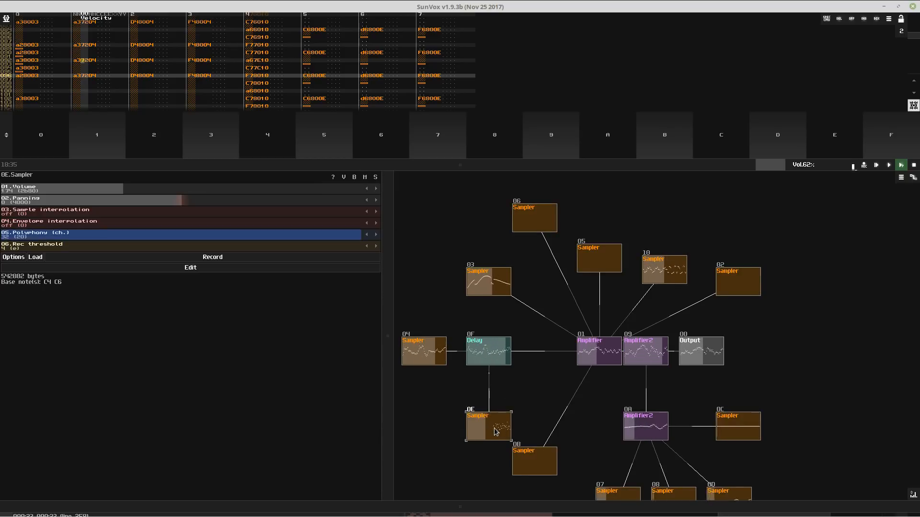
{"action": "left_click", "coordinate": [375, 177]}
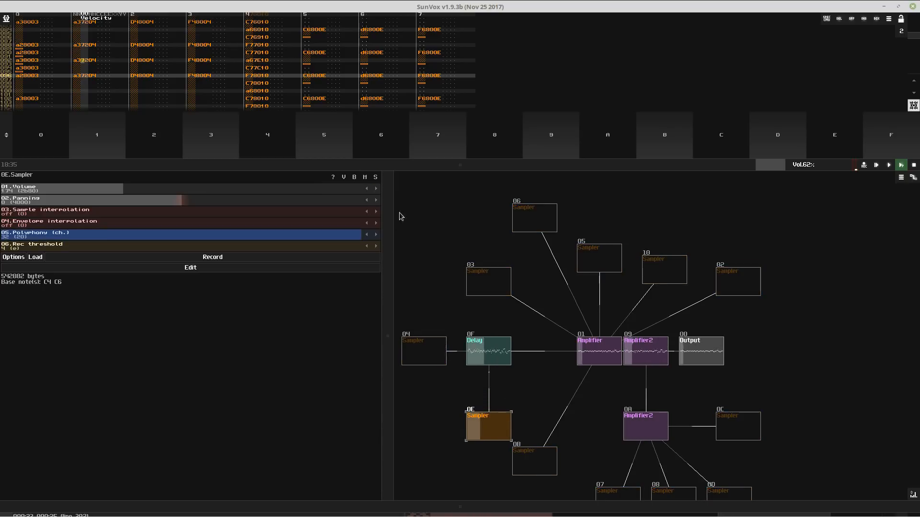
{"action": "left_click_drag", "start_coordinate": [534, 459], "coordinate": [534, 453]}
{"action": "left_click", "coordinate": [375, 178]}
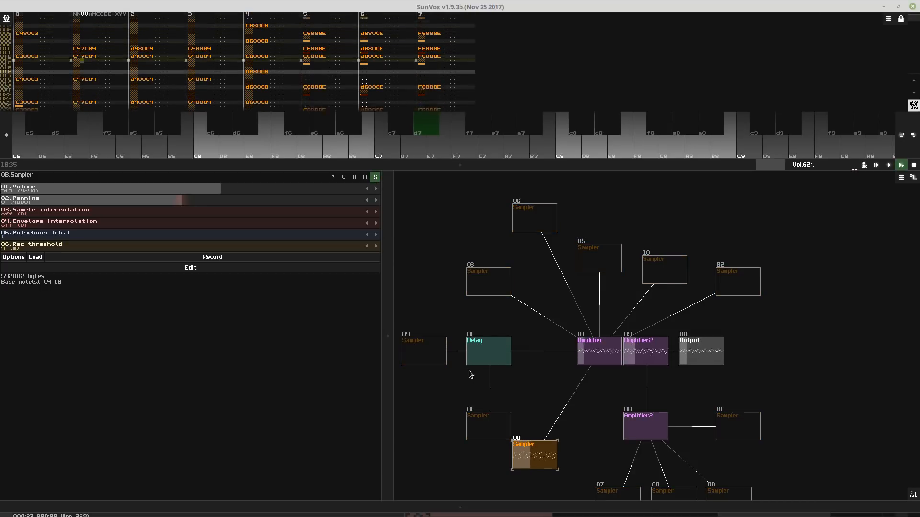
- Solo only sampler 04 and set its polyphony to 3 channels
{"action": "left_click", "coordinate": [431, 354]}
{"action": "left_click", "coordinate": [377, 178]}
{"action": "right_click", "coordinate": [425, 218]}
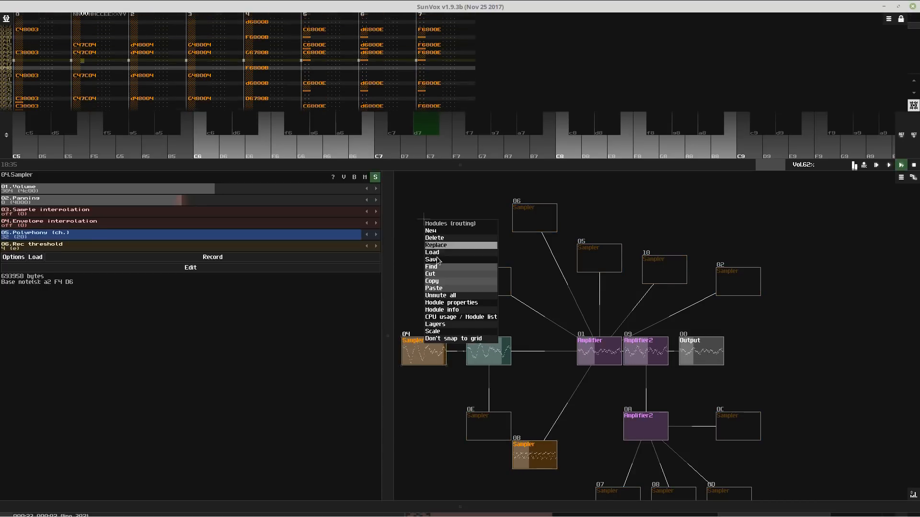
{"action": "left_click", "coordinate": [438, 296]}
{"action": "left_click", "coordinate": [376, 177]}
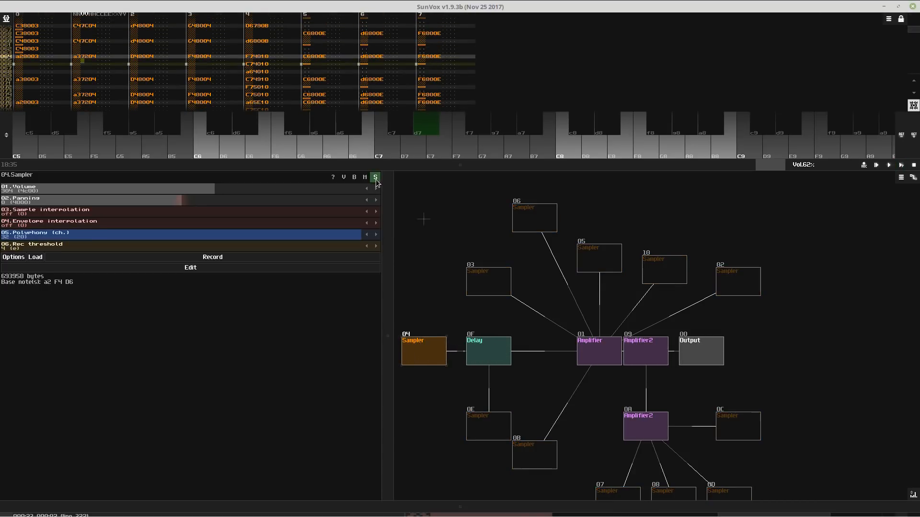
{"action": "left_click", "coordinate": [165, 235]}
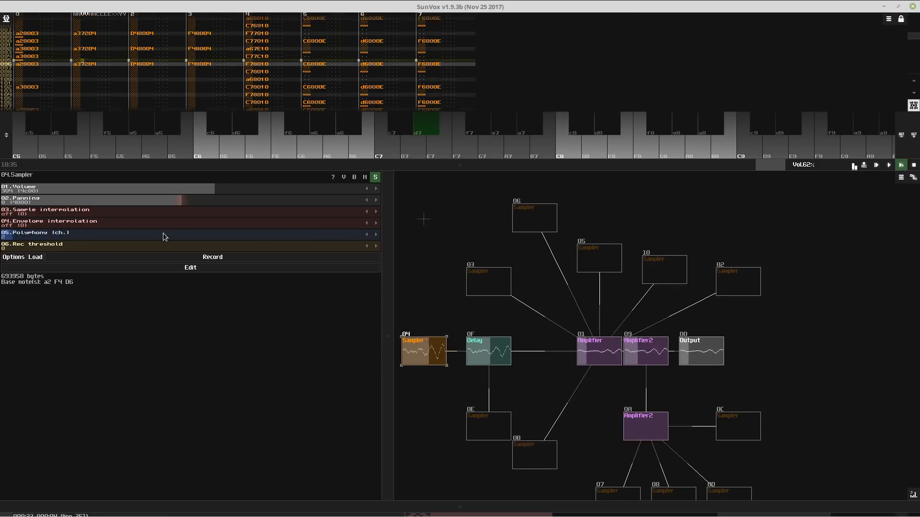
- Select the last pattern in the timeline, unmute all modules and enlarge the pattern editor
{"action": "left_click_drag", "start_coordinate": [470, 506], "coordinate": [461, 290]}
{"action": "left_click", "coordinate": [443, 373]}
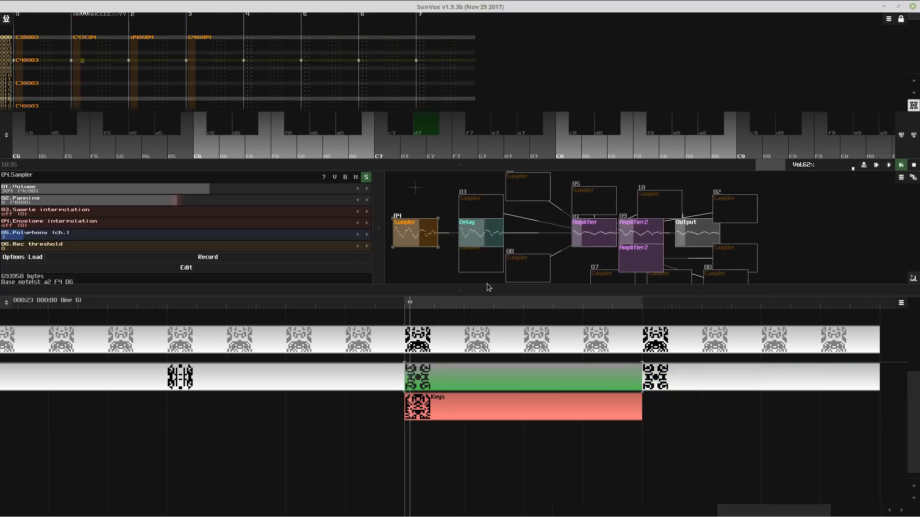
{"action": "left_click", "coordinate": [731, 372]}
{"action": "right_click", "coordinate": [450, 206]}
{"action": "left_click", "coordinate": [465, 277]}
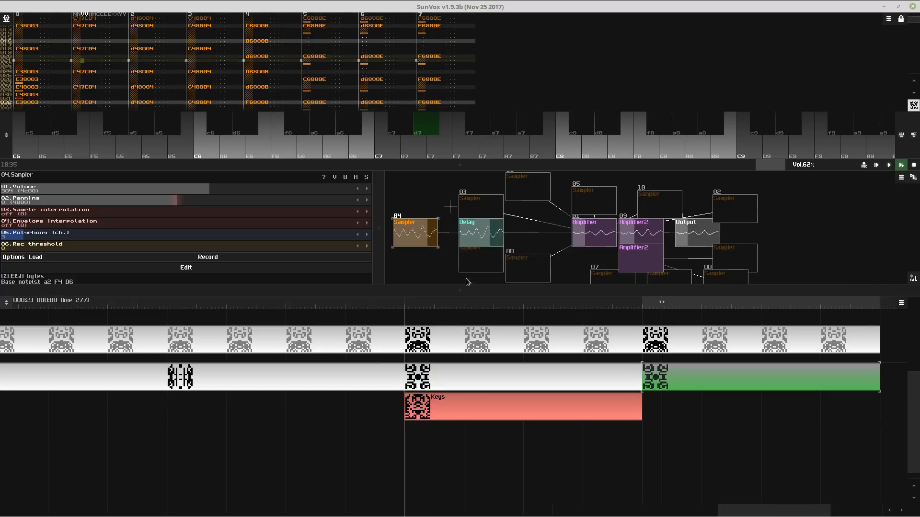
{"action": "left_click_drag", "start_coordinate": [410, 167], "coordinate": [410, 429]}
- Try transposing the chords in the first part of tracks 1 to 3 up by 12 semitones
{"action": "key", "text": "space"}
{"action": "left_click", "coordinate": [75, 66]}
{"action": "left_click", "coordinate": [83, 43]}
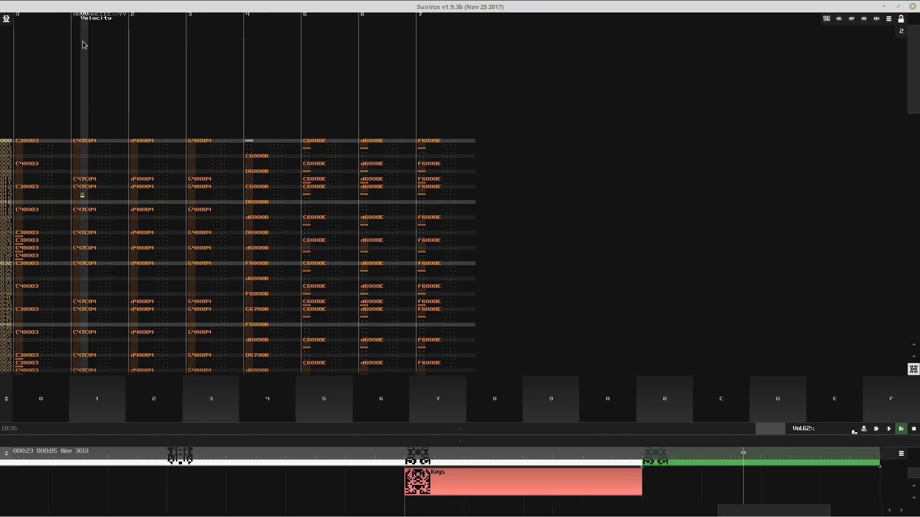
{"action": "left_click_drag", "start_coordinate": [84, 45], "coordinate": [223, 194]}
{"action": "right_click", "coordinate": [245, 219]}
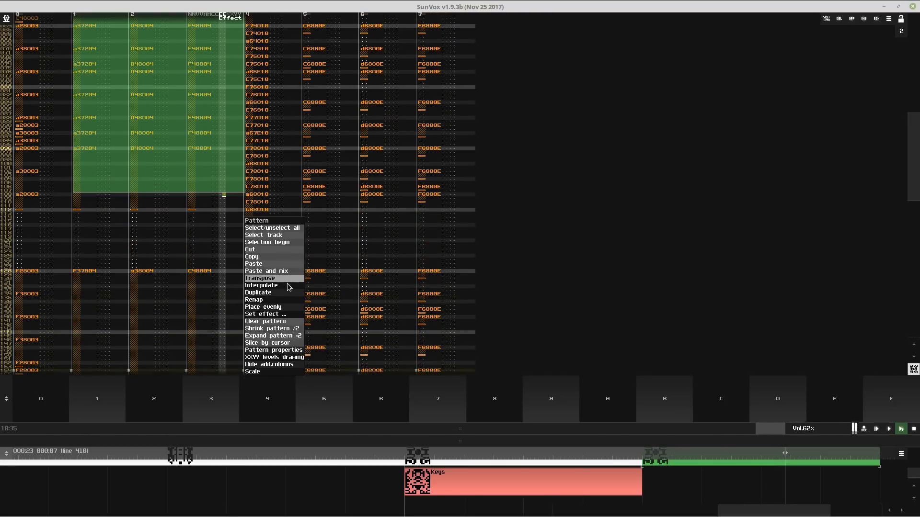
{"action": "left_click", "coordinate": [294, 278]}
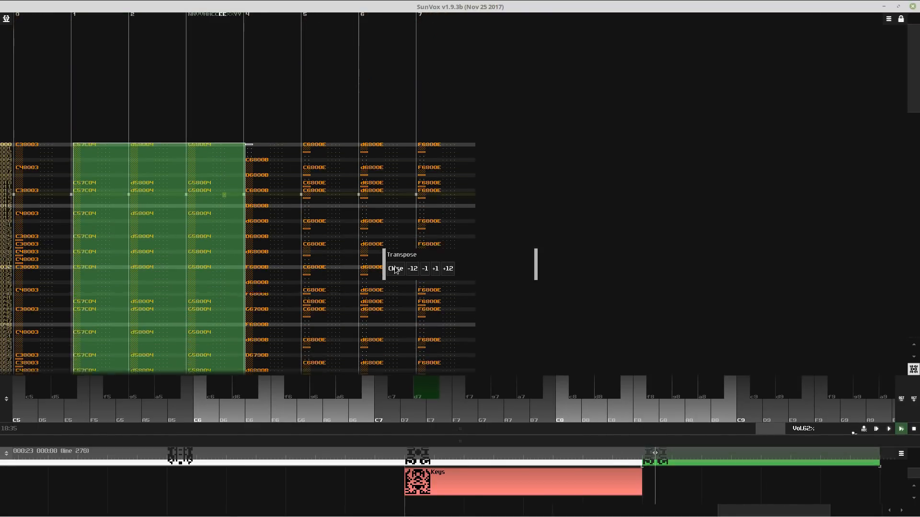
{"action": "left_click", "coordinate": [396, 270]}
{"action": "key", "text": "ctrl+z"}
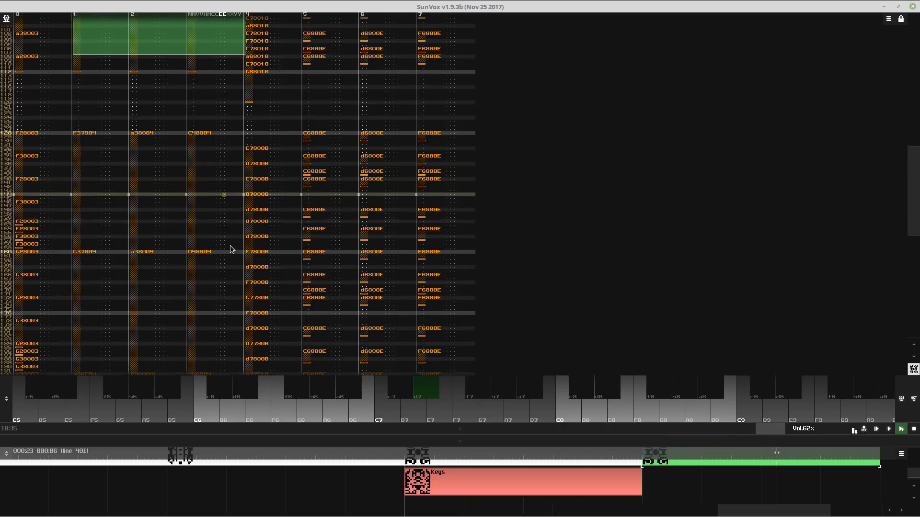
- Copy the chord on line 128 of tracks 1 to 3 and paste it on lines 140 and 152
{"action": "key", "text": "space"}
{"action": "left_click", "coordinate": [93, 74]}
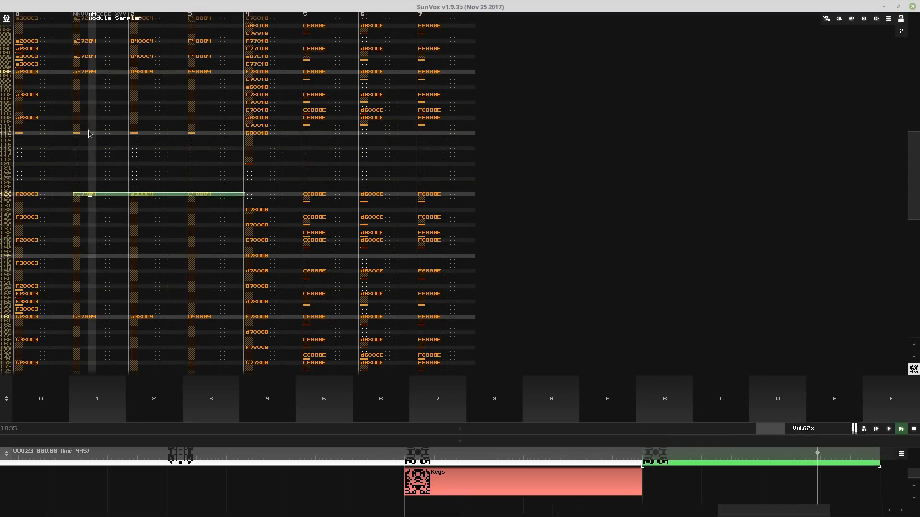
{"action": "left_click", "coordinate": [76, 242]}
{"action": "key", "text": "ctrl+v"}
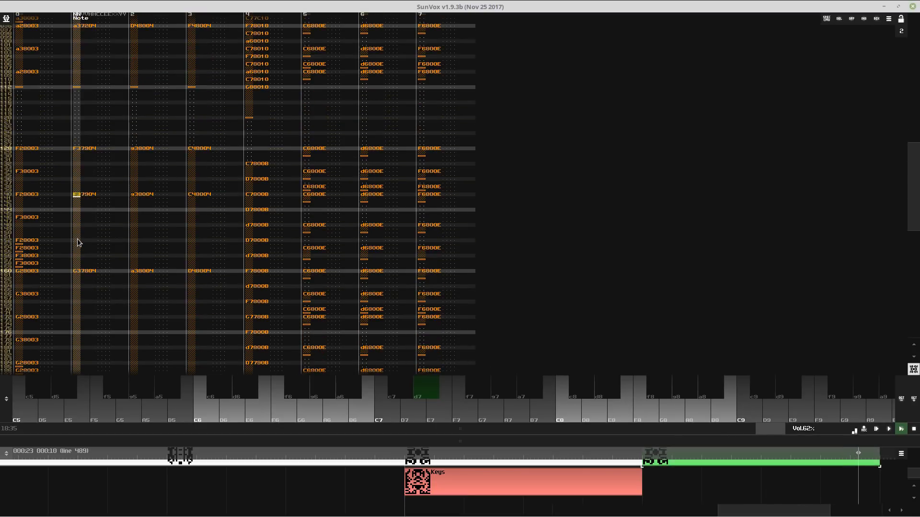
{"action": "left_click", "coordinate": [78, 242]}
{"action": "key", "text": "ctrl+v"}
- Copy the chord on line 160 of tracks 1 to 3 and paste it on lines 172 and 184
{"action": "left_click", "coordinate": [214, 226]}
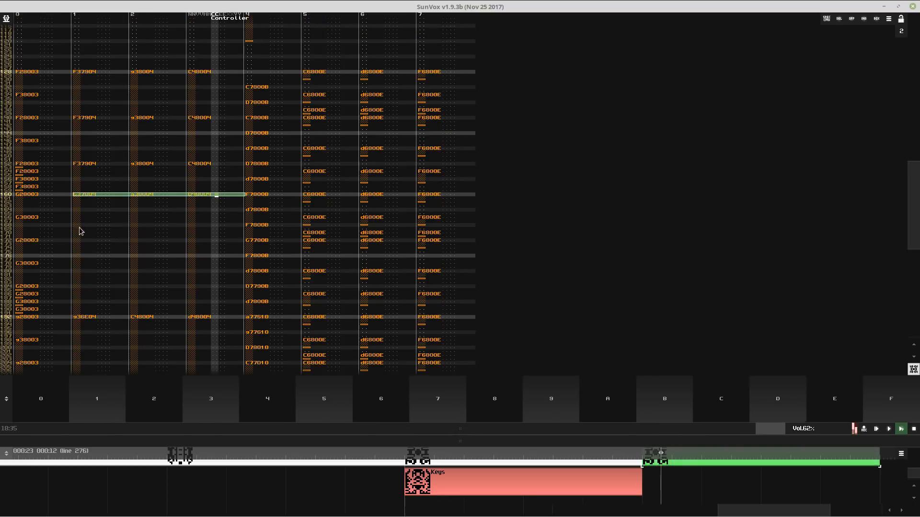
{"action": "left_click", "coordinate": [80, 244]}
{"action": "key", "text": "ctrl+v"}
{"action": "left_click", "coordinate": [80, 244]}
{"action": "key", "text": "ctrl+v"}
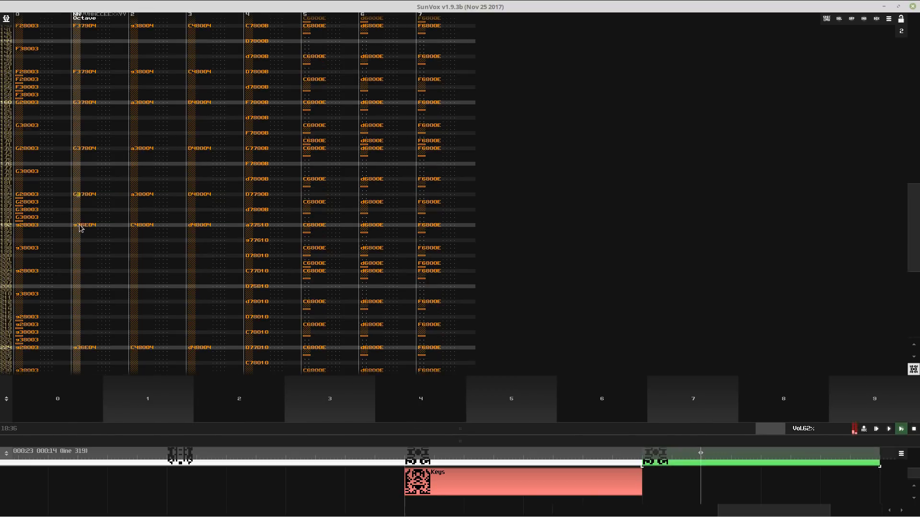
- Copy the chord on line 192 of tracks 1 to 3 and paste it on lines 204 and 216
{"action": "left_click", "coordinate": [225, 231]}
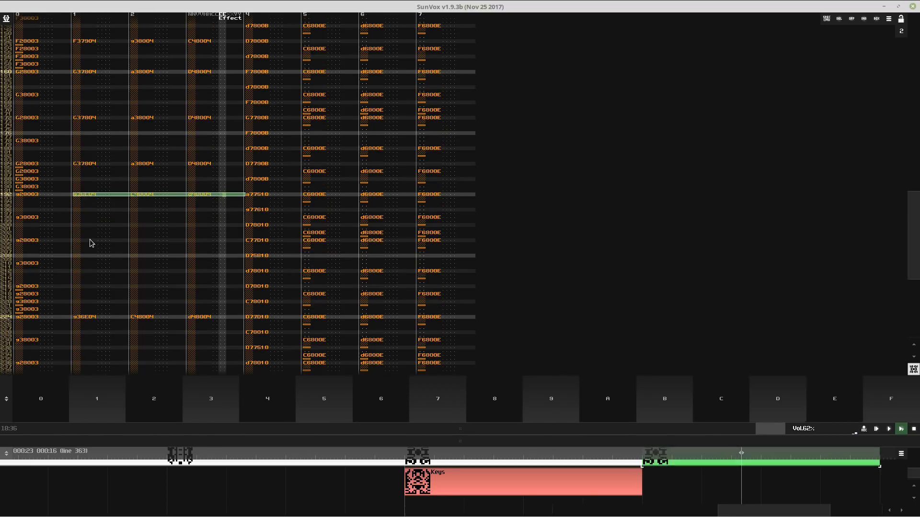
{"action": "left_click", "coordinate": [91, 239]}
{"action": "key", "text": "ctrl+v"}
{"action": "left_click", "coordinate": [90, 239]}
{"action": "key", "text": "ctrl+v"}
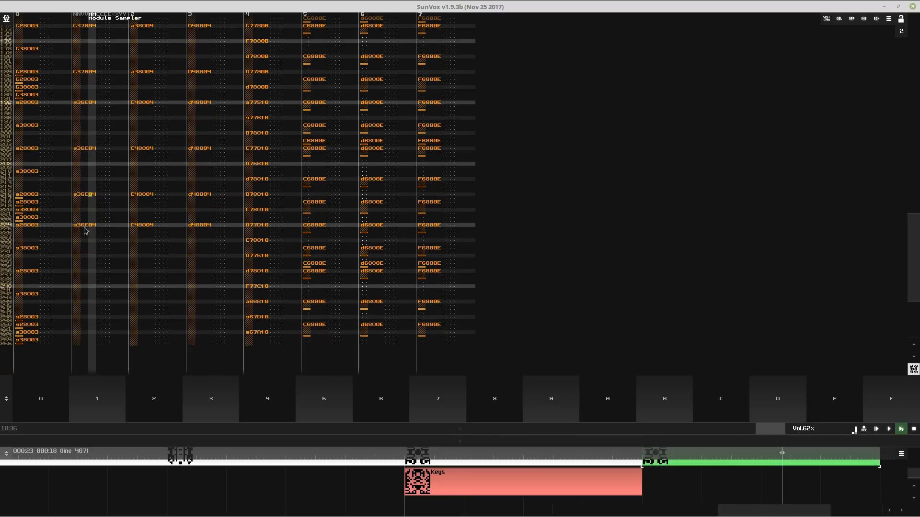
- Copy the chord on line 224 of tracks 1 to 3 and paste it on lines 236 and 248
{"action": "left_click_drag", "start_coordinate": [84, 230], "coordinate": [200, 230]}
{"action": "left_click", "coordinate": [80, 242]}
{"action": "key", "text": "ctrl+v"}
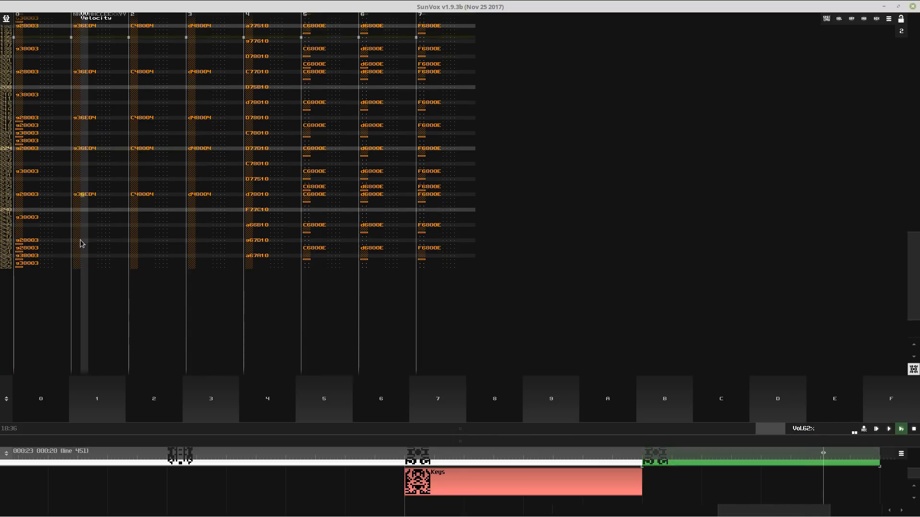
{"action": "left_click", "coordinate": [82, 243]}
{"action": "key", "text": "ctrl+v"}
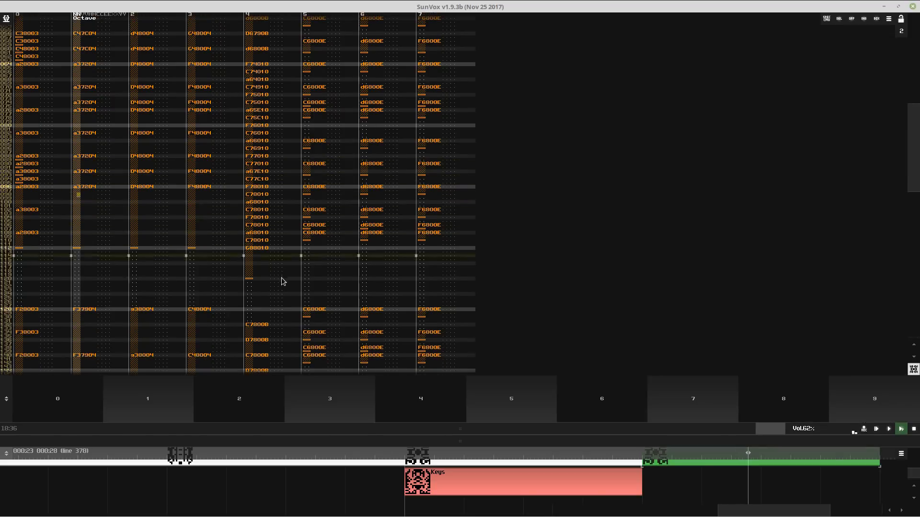
- Try entering effect 02 on lines 120 and 122 of track 4
{"action": "left_click", "coordinate": [282, 282]}
{"action": "type", "text": "22"}
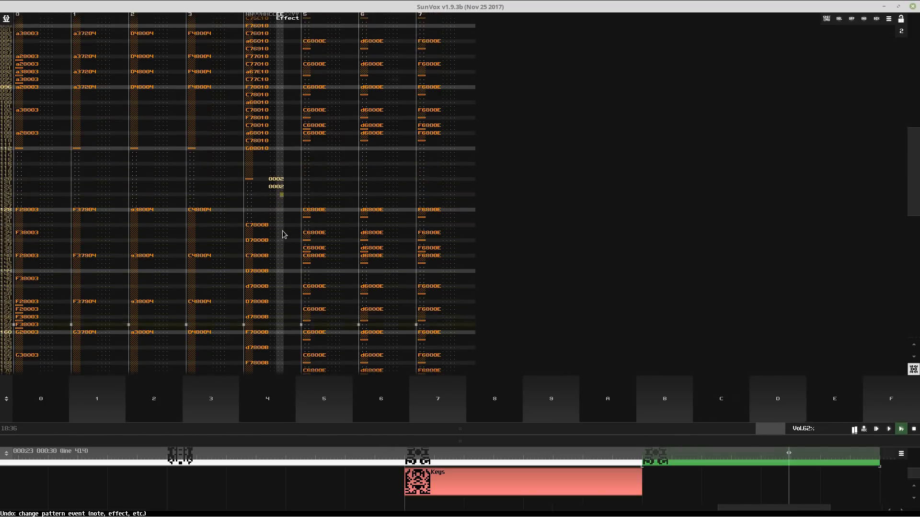
{"action": "key", "text": "ctrl+z"}
{"action": "key", "text": "ctrl+z"}
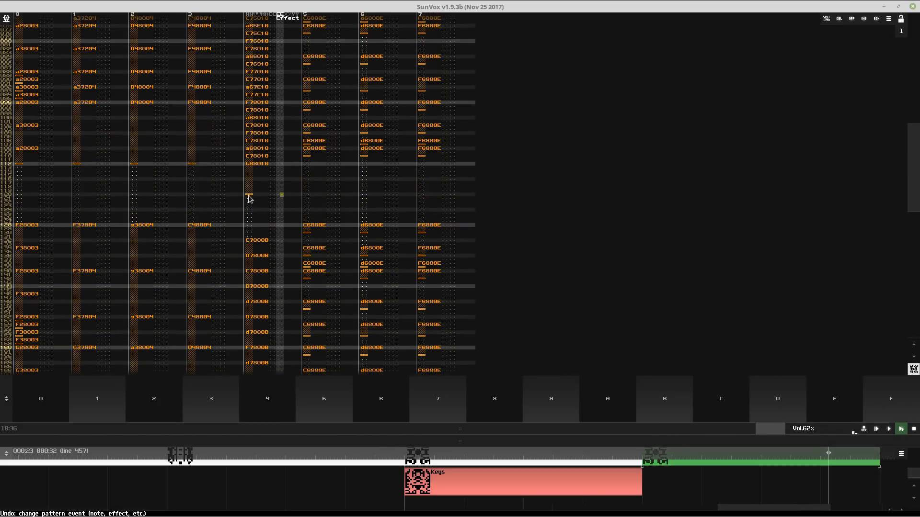
- Enter effect 02, Slide pitch down, on every line from 120 to 131 of track 4
{"action": "left_click", "coordinate": [263, 195]}
{"action": "left_click", "coordinate": [282, 195]}
{"action": "type", "text": "222222222222"}
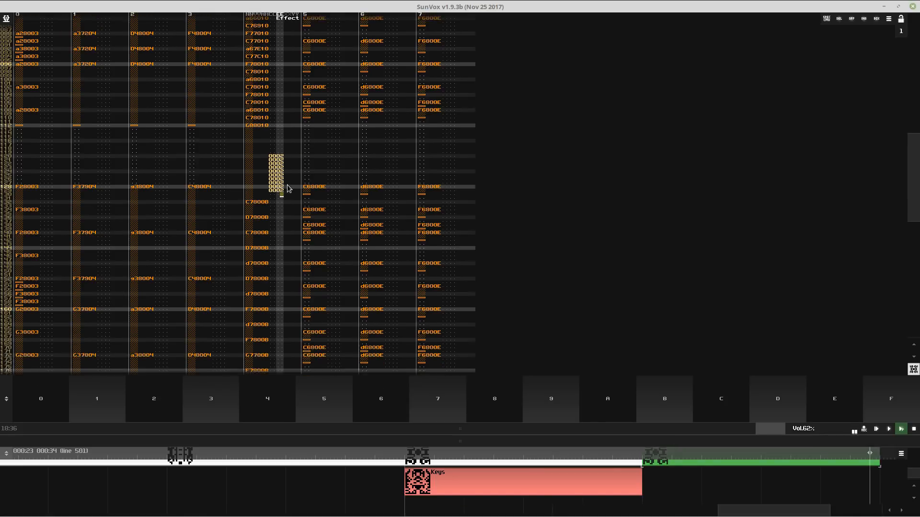
- Try slide speed parameters 0040 and 0020 on line 120 of track 4, auditioning them in playback
{"action": "left_click", "coordinate": [261, 149]}
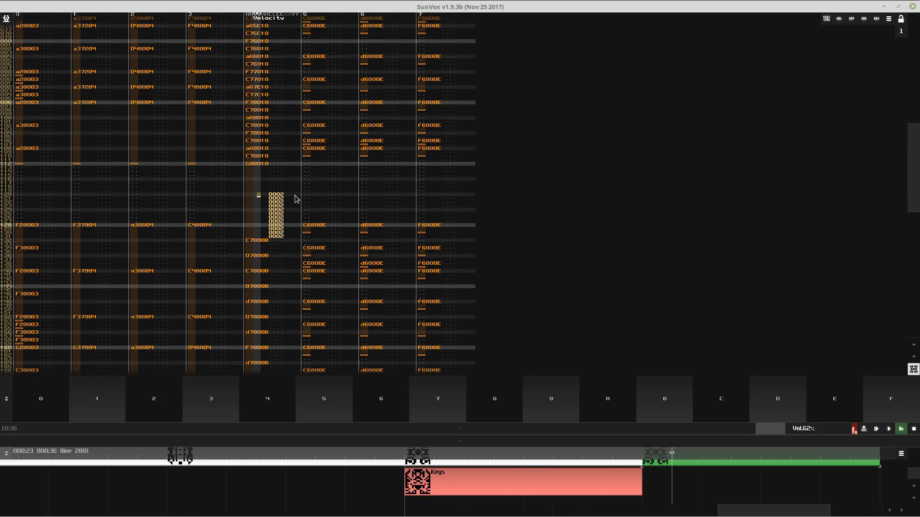
{"action": "left_click", "coordinate": [295, 195]}
{"action": "type", "text": "0040"}
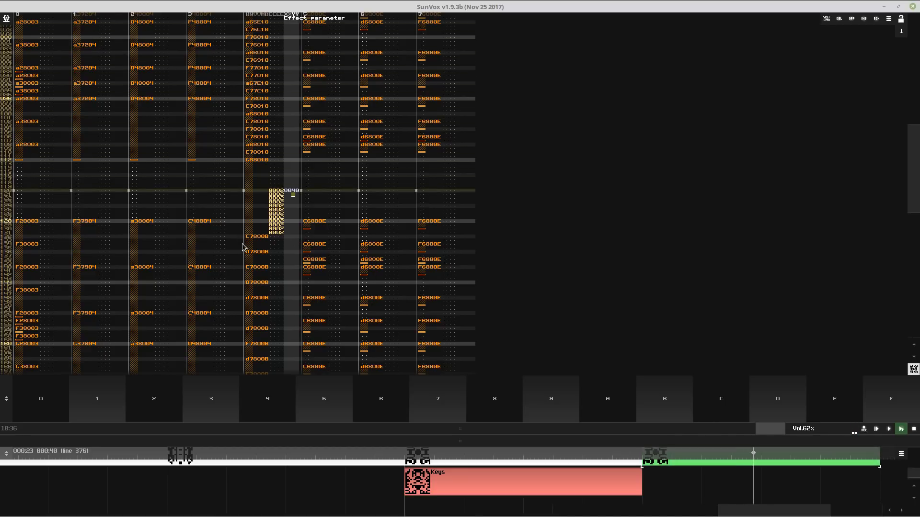
{"action": "key", "text": "ctrl+z"}
{"action": "key", "text": "ctrl+z"}
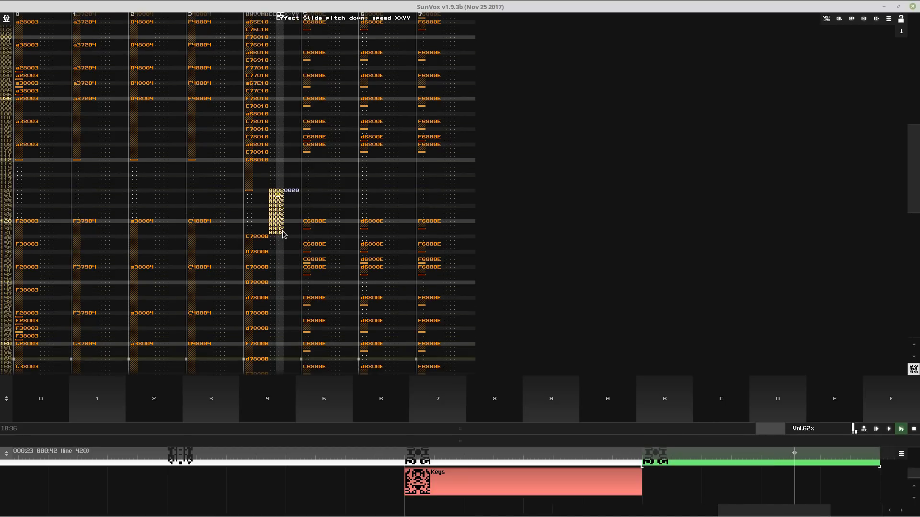
{"action": "key", "text": "F9"}
{"action": "key", "text": "space"}
{"action": "key", "text": "ctrl+y"}
{"action": "key", "text": "ctrl+y"}
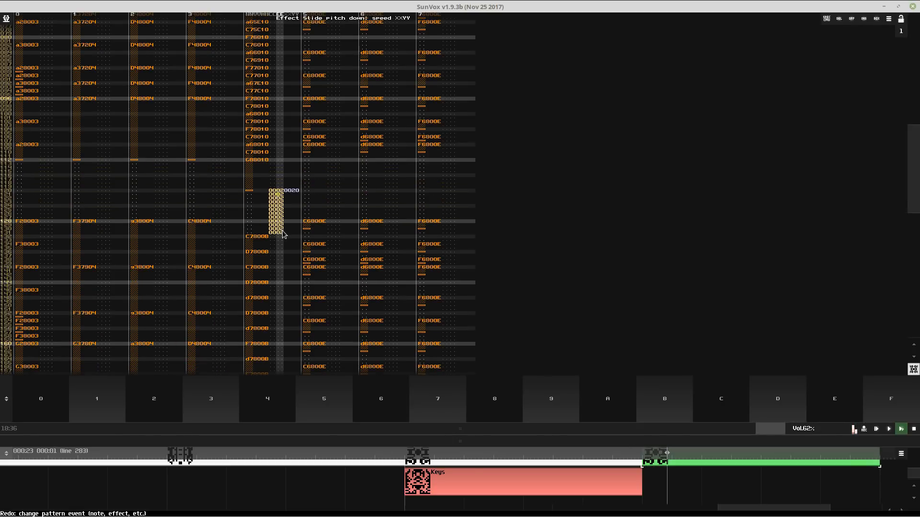
{"action": "key", "text": "space"}
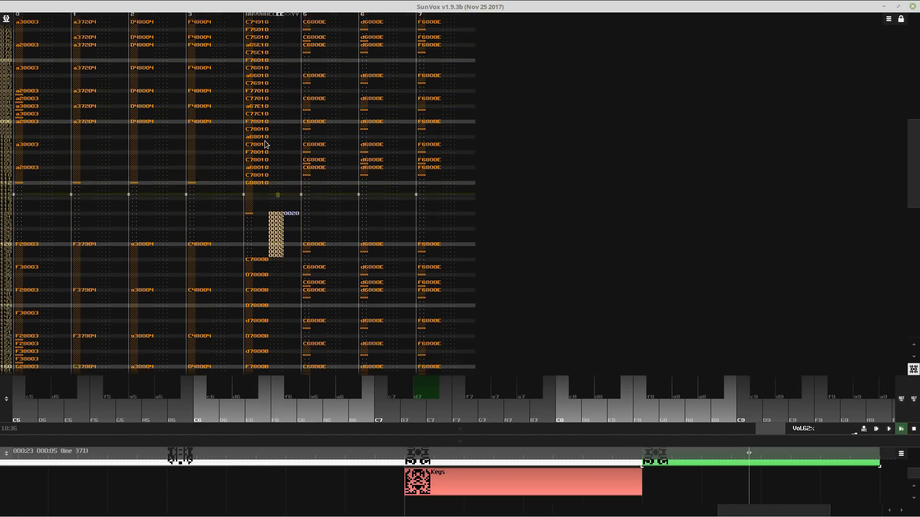
{"action": "key", "text": "space"}
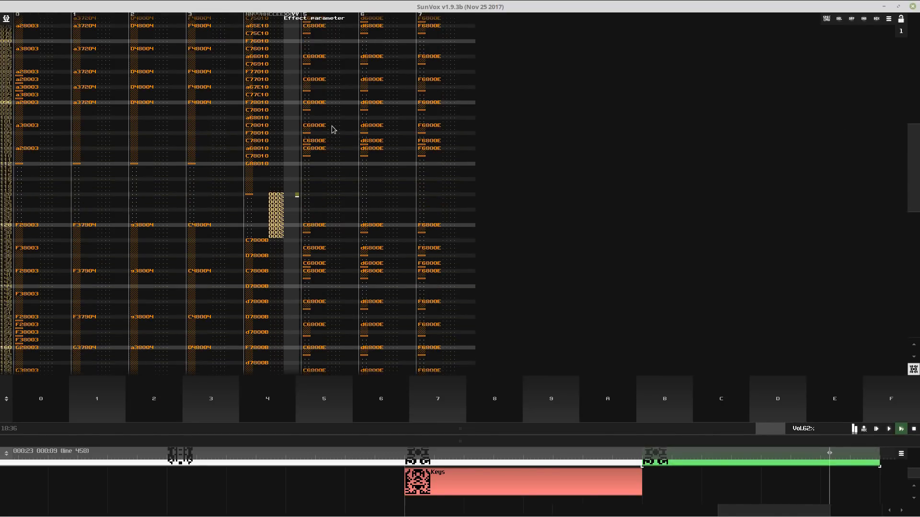
- Save the song, overwriting VillageOfFrigidia.sunvox
{"action": "key", "text": "space"}
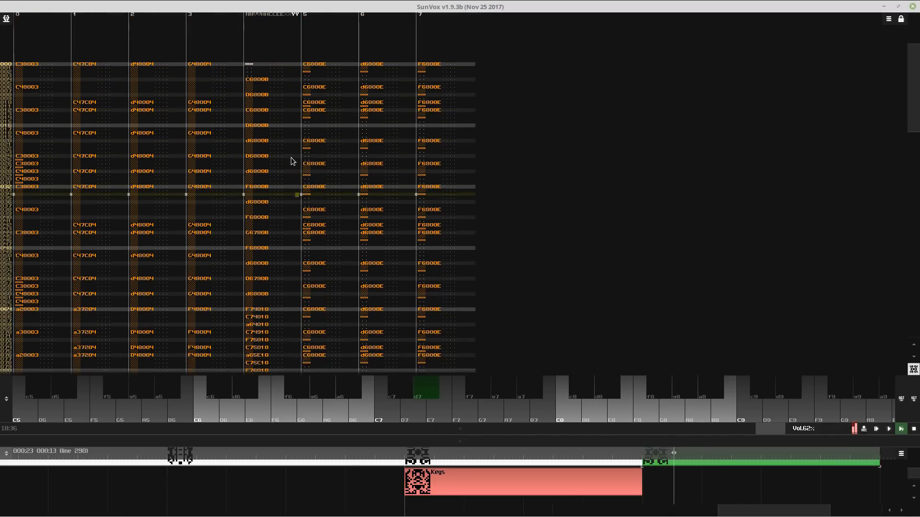
{"action": "key", "text": "ctrl+s"}
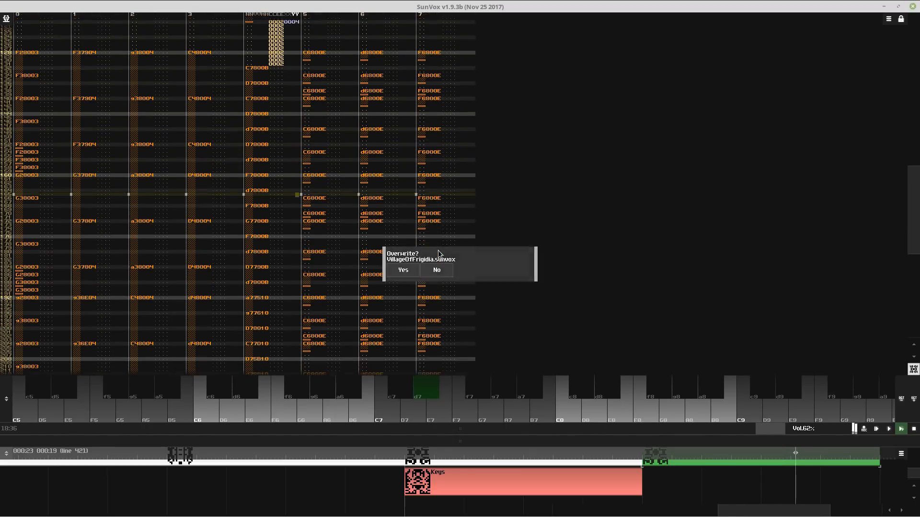
{"action": "key", "text": "Return"}
- Try transposing all the notes of track 4 down an octave, and undo it
{"action": "right_click", "coordinate": [262, 192]}
{"action": "left_click", "coordinate": [280, 210]}
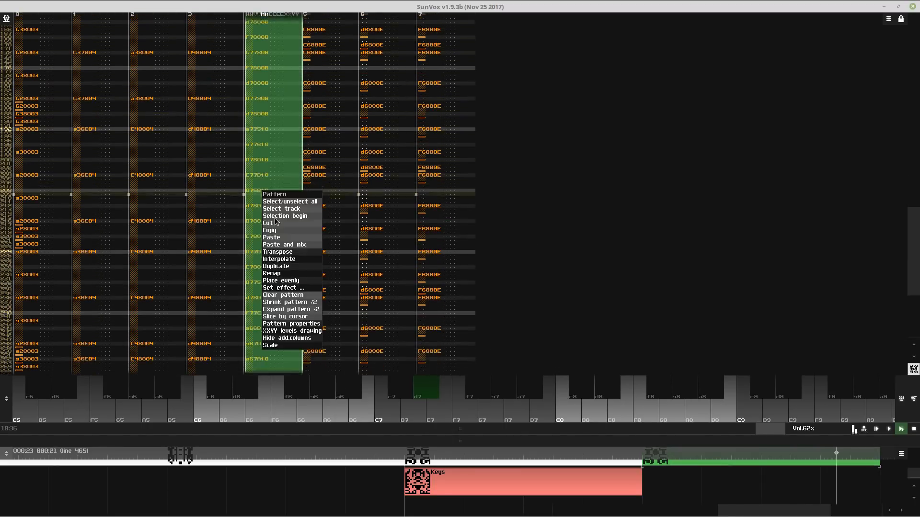
{"action": "left_click", "coordinate": [277, 251]}
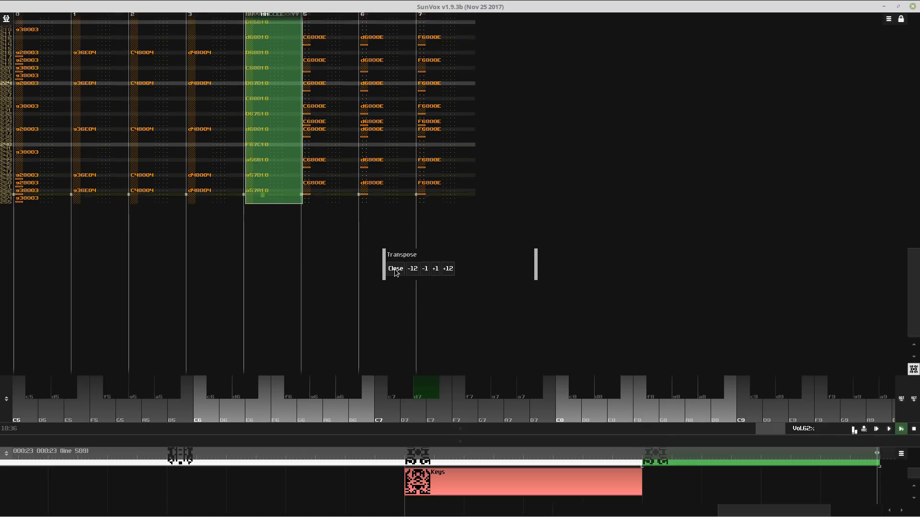
{"action": "left_click", "coordinate": [396, 268]}
{"action": "key", "text": "ctrl+z"}
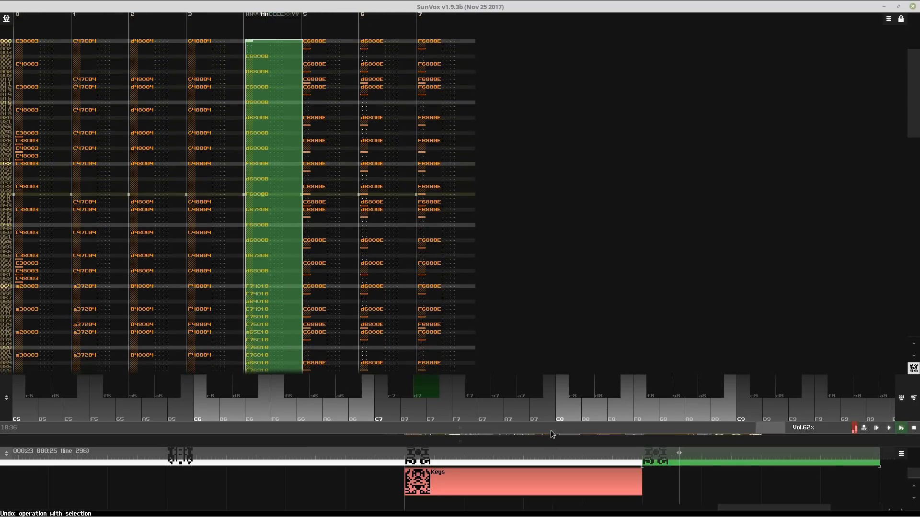
- Enlarge the timeline area below the pattern editor and leave the whole pattern deselected
{"action": "left_click_drag", "start_coordinate": [551, 440], "coordinate": [542, 341]}
{"action": "key", "text": "ctrl+a"}
{"action": "right_click", "coordinate": [438, 152]}
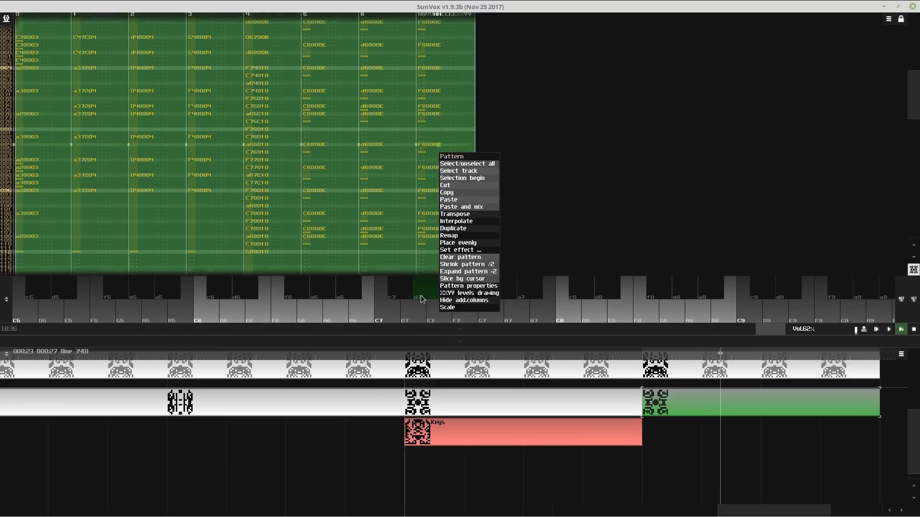
{"action": "left_click", "coordinate": [382, 232]}
{"action": "left_click", "coordinate": [382, 232]}
{"action": "key", "text": "Escape"}
{"action": "key", "text": "Escape"}
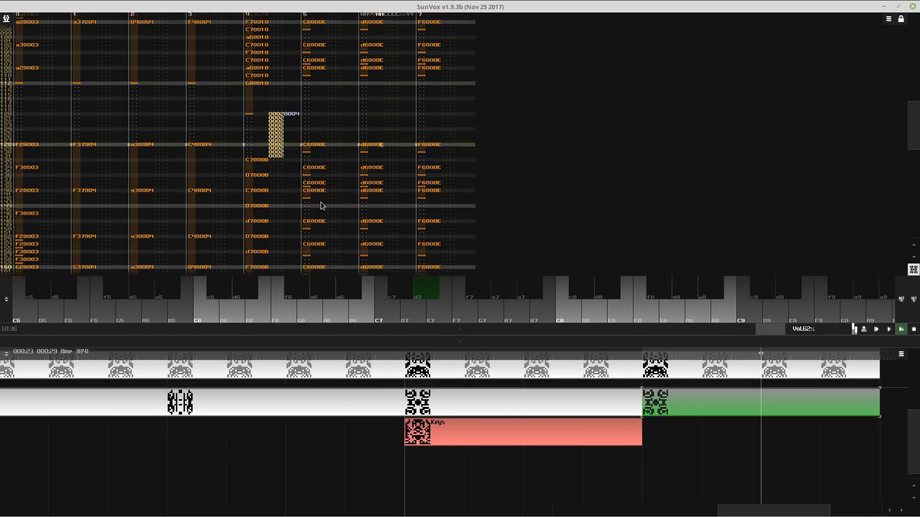
- Try shifting the melody note on line 20 to line 18 and the one on line 24 to line 22 in track 4
{"action": "key", "text": "F11"}
{"action": "key", "text": "space"}
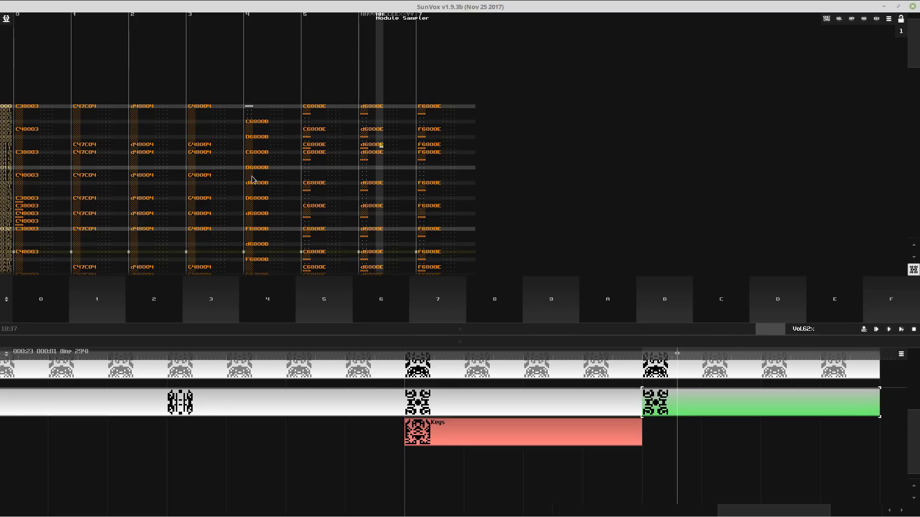
{"action": "left_click", "coordinate": [251, 175]}
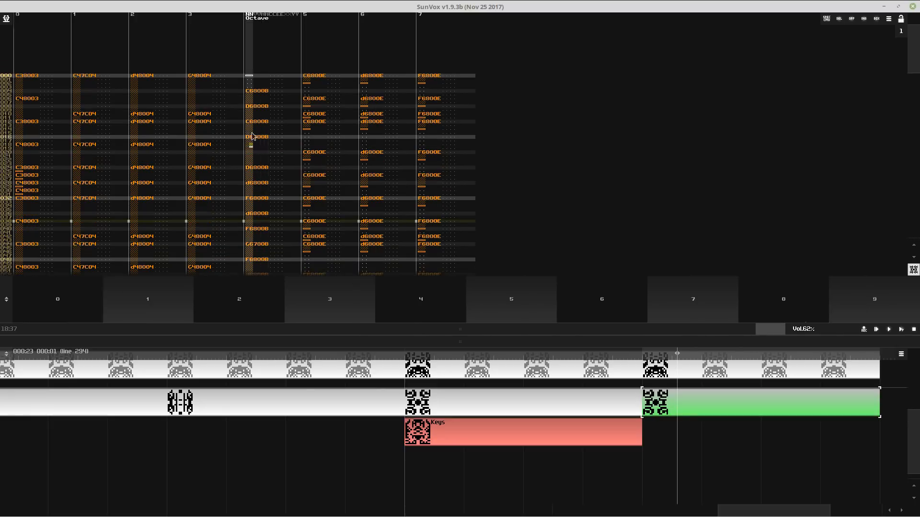
{"action": "key", "text": "space"}
{"action": "left_click", "coordinate": [250, 141]}
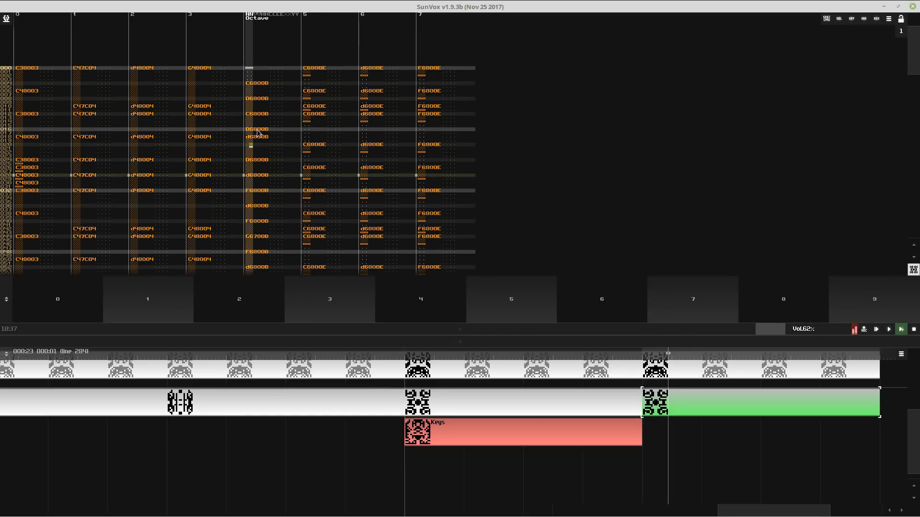
{"action": "key", "text": "ctrl+z"}
{"action": "left_click", "coordinate": [256, 144]}
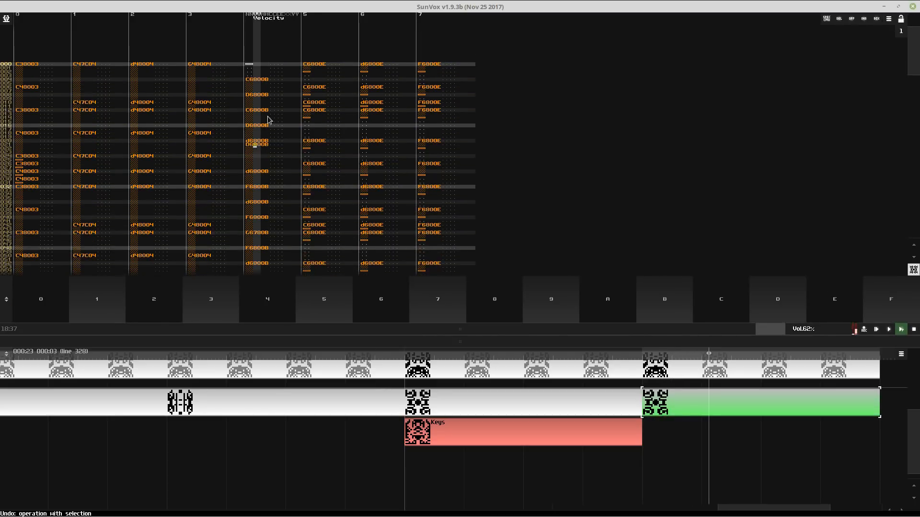
{"action": "key", "text": "w"}
{"action": "key", "text": "space"}
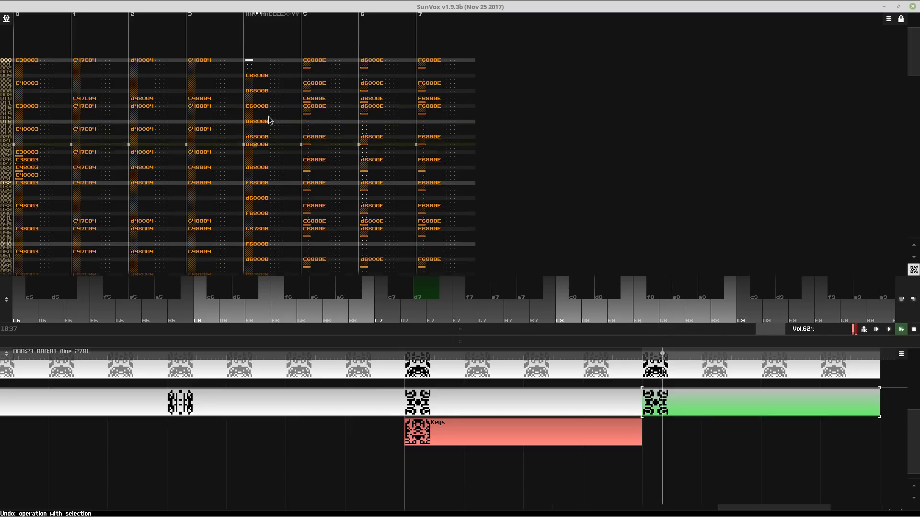
{"action": "key", "text": "ctrl+z"}
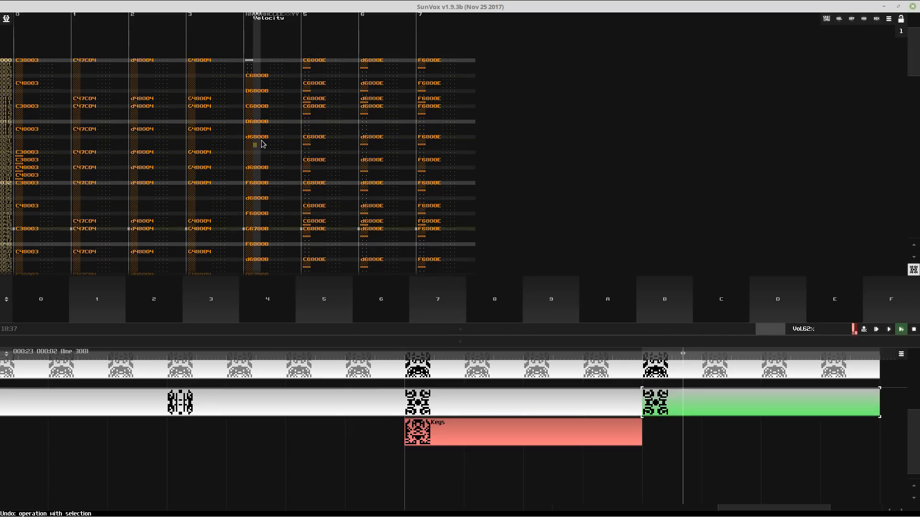
- Rework lines 24 to 32 of track 4 with note-offs on lines 24 and 32 and the F6 note on line 28
{"action": "left_click", "coordinate": [253, 186]}
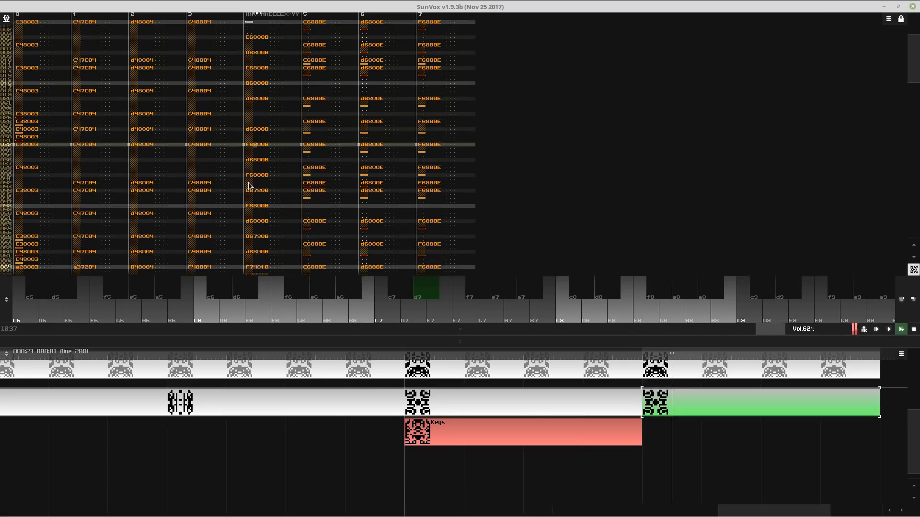
{"action": "key", "text": "space"}
{"action": "key", "text": "ctrl+y"}
{"action": "left_click", "coordinate": [261, 178]}
{"action": "key", "text": "Delete"}
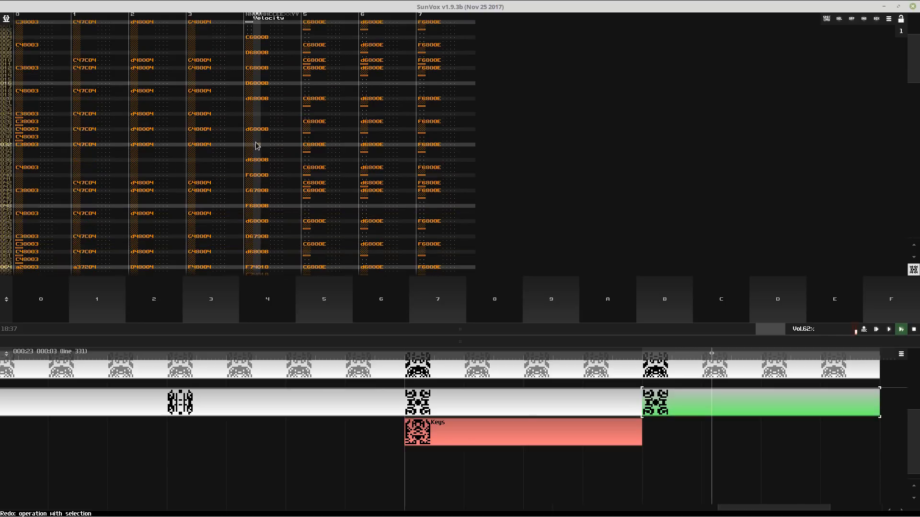
{"action": "key", "text": "ctrl+z"}
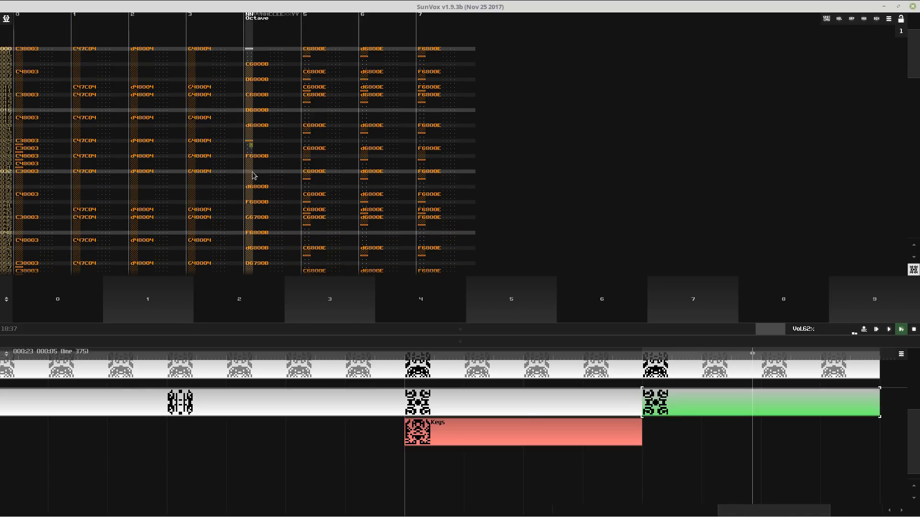
{"action": "left_click", "coordinate": [254, 174]}
{"action": "key", "text": "space"}
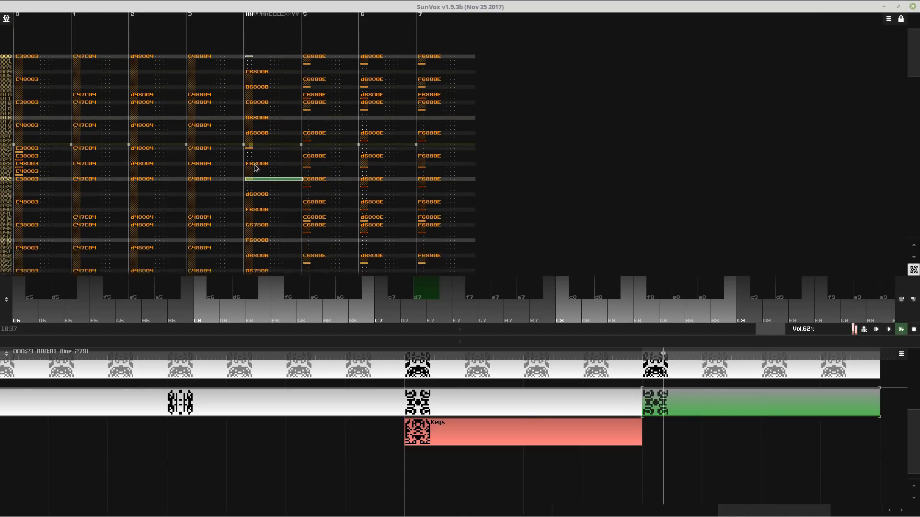
- Set the pattern's number of tracks to 12
{"action": "key", "text": "space"}
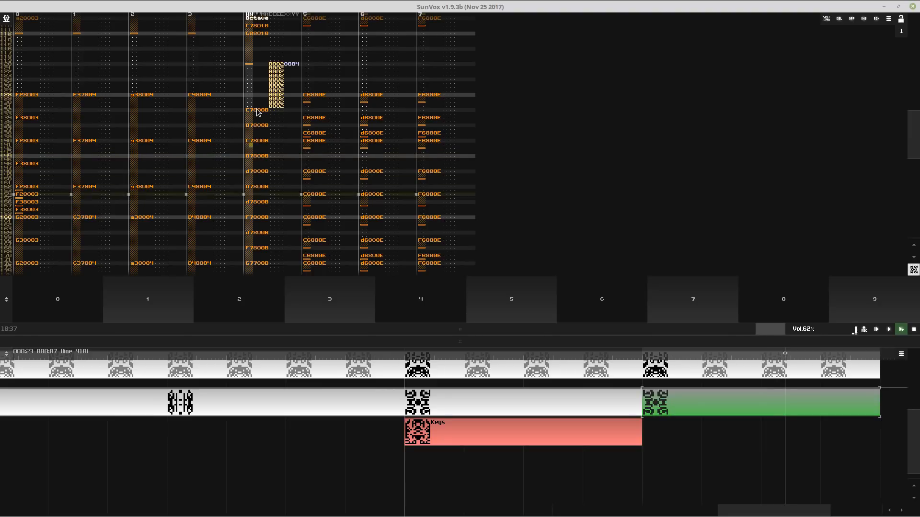
{"action": "left_click_drag", "start_coordinate": [258, 112], "coordinate": [273, 161]}
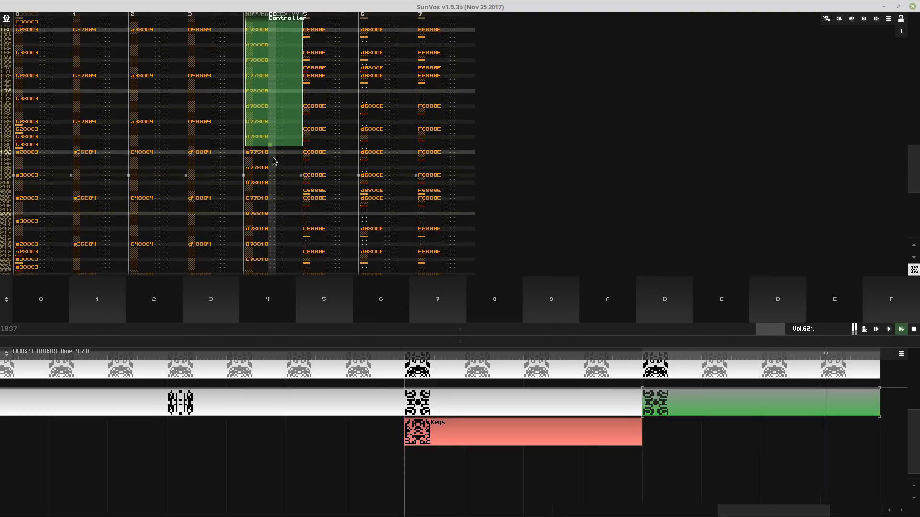
{"action": "right_click", "coordinate": [274, 161]}
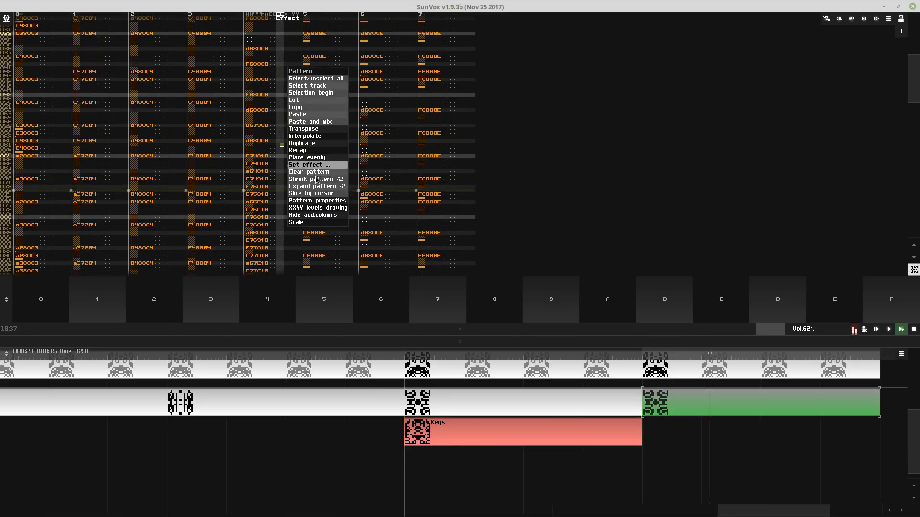
{"action": "left_click", "coordinate": [323, 201]}
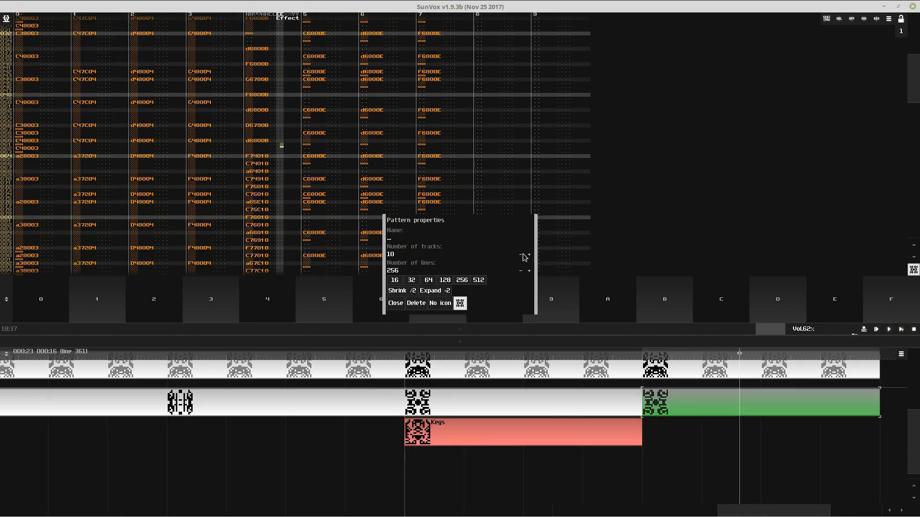
{"action": "left_click", "coordinate": [401, 305]}
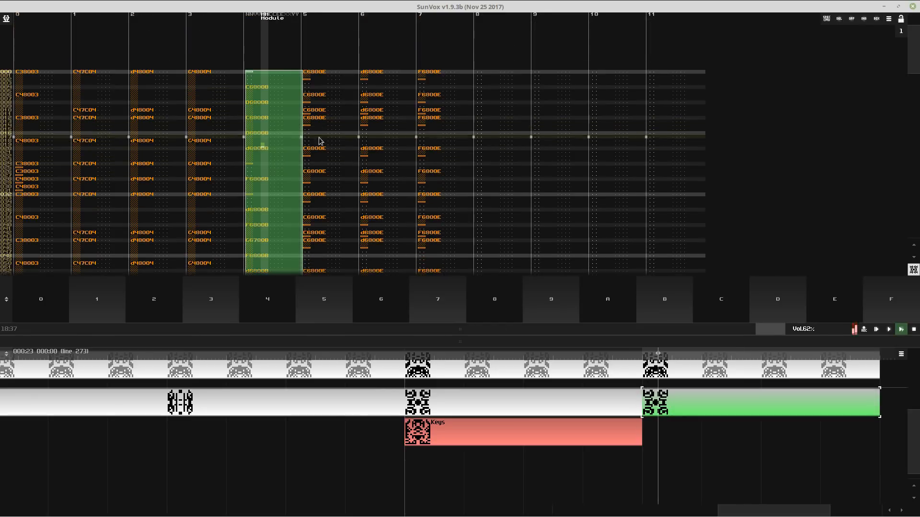
- Paste the copy of track 4 into track 8 from line 0 and delete its notes on lines 0 to 63
{"action": "left_click", "coordinate": [476, 62]}
{"action": "key", "text": "ctrl+v"}
{"action": "left_click", "coordinate": [485, 217]}
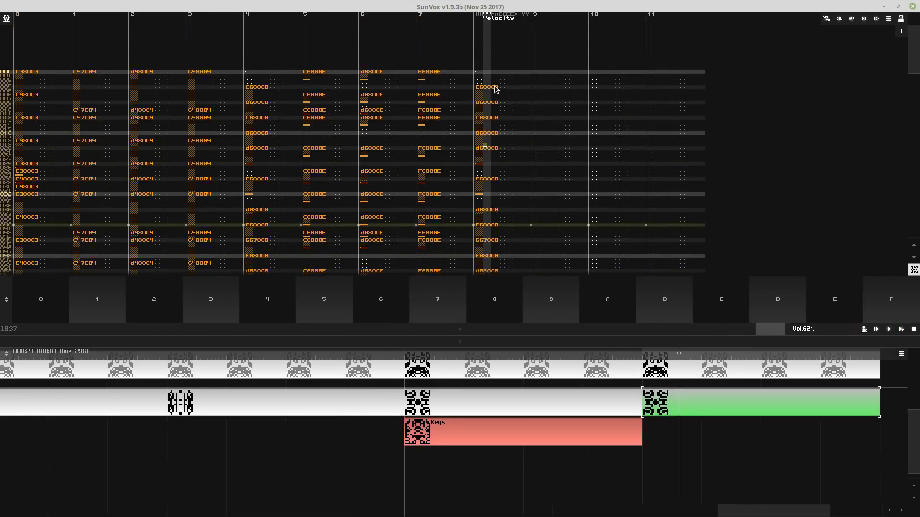
{"action": "left_click_drag", "start_coordinate": [488, 71], "coordinate": [493, 185]}
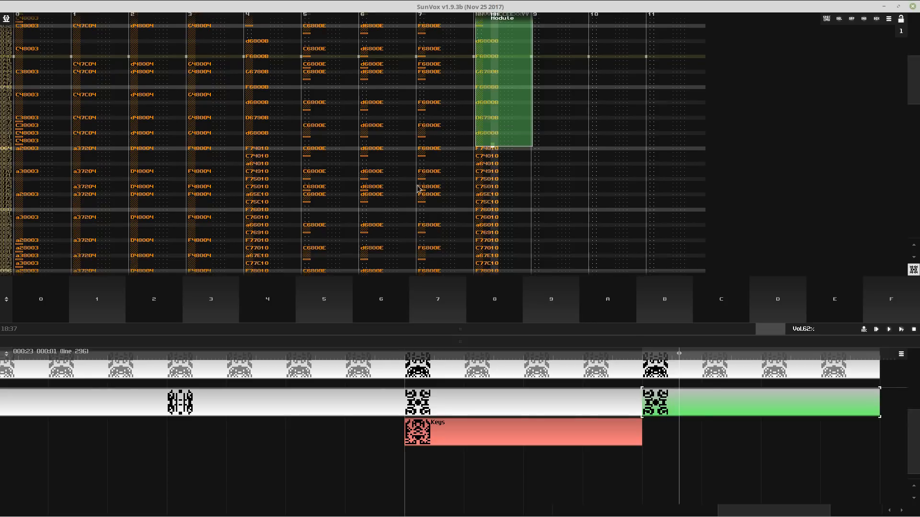
{"action": "key", "text": "Delete"}
- Enter a note-off on line 64 of track 4 and delete the melody after it up to line 191
{"action": "left_click", "coordinate": [254, 149]}
{"action": "key", "text": "Caps_Lock"}
{"action": "left_click_drag", "start_coordinate": [255, 147], "coordinate": [267, 242]}
{"action": "key", "text": "Delete"}
{"action": "scroll", "coordinate": [477, 240], "scroll_direction": "down", "scroll_amount": 5}
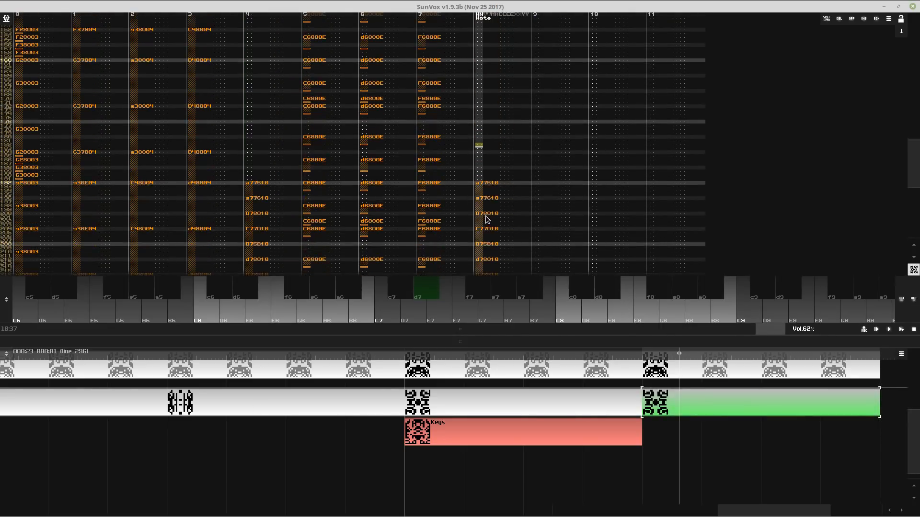
- Try deleting the notes from line 192 to the end of track 8, and undo it
{"action": "left_click_drag", "start_coordinate": [487, 86], "coordinate": [486, 203]}
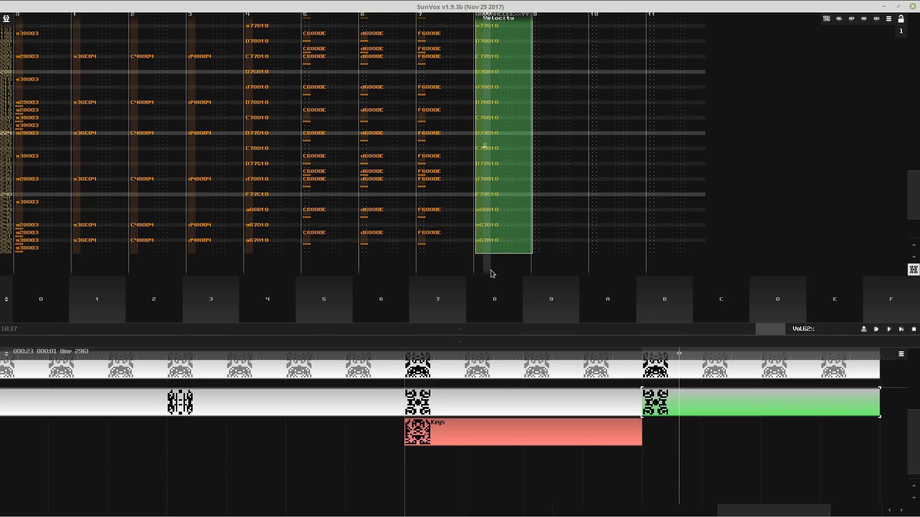
{"action": "left_click_drag", "start_coordinate": [490, 273], "coordinate": [484, 209]}
{"action": "key", "text": "Delete"}
{"action": "key", "text": "Return"}
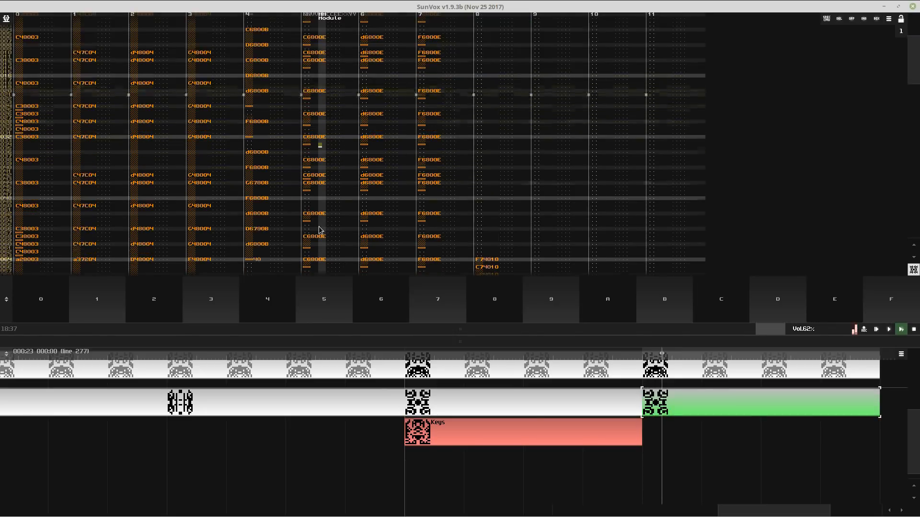
{"action": "key", "text": "ctrl+z"}
- Delete the remaining notes from line 192 to the end of track 4 and audition the pattern
{"action": "double_click", "coordinate": [282, 45]}
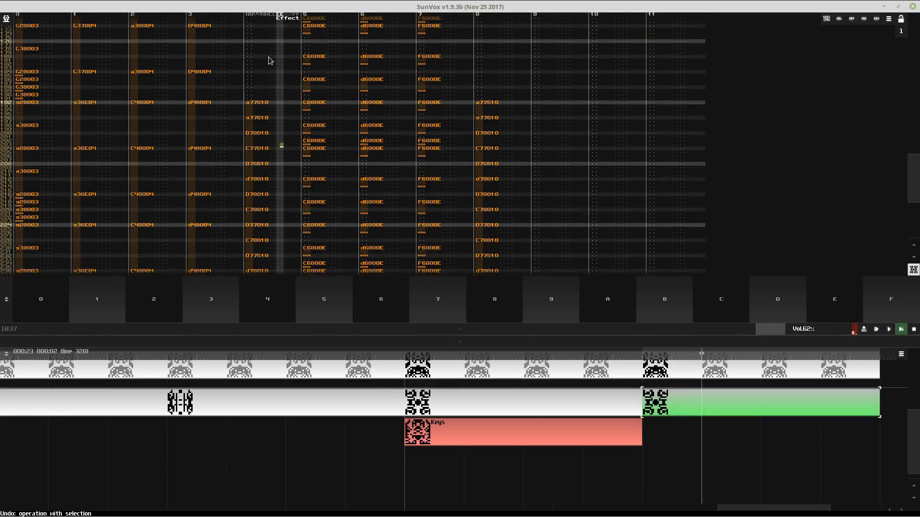
{"action": "left_click_drag", "start_coordinate": [268, 80], "coordinate": [281, 161]}
{"action": "key", "text": "Delete"}
{"action": "left_click", "coordinate": [290, 45]}
{"action": "left_click", "coordinate": [289, 45]}
{"action": "left_click", "coordinate": [289, 45]}
{"action": "left_click", "coordinate": [288, 46]}
{"action": "left_click", "coordinate": [288, 45]}
{"action": "left_click", "coordinate": [288, 45]}
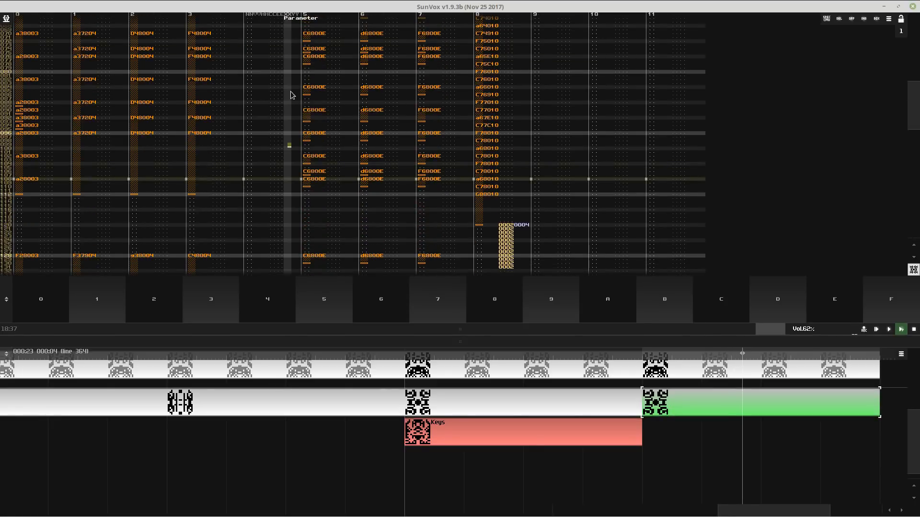
{"action": "key", "text": "Return"}
{"action": "key", "text": "space"}
{"action": "key", "text": "Return"}
- Enter note C6 with velocity 80 and module 0B on line 68 of track 4, and a note-off on line 76
{"action": "left_click_drag", "start_coordinate": [466, 328], "coordinate": [460, 354]}
{"action": "left_click", "coordinate": [508, 293]}
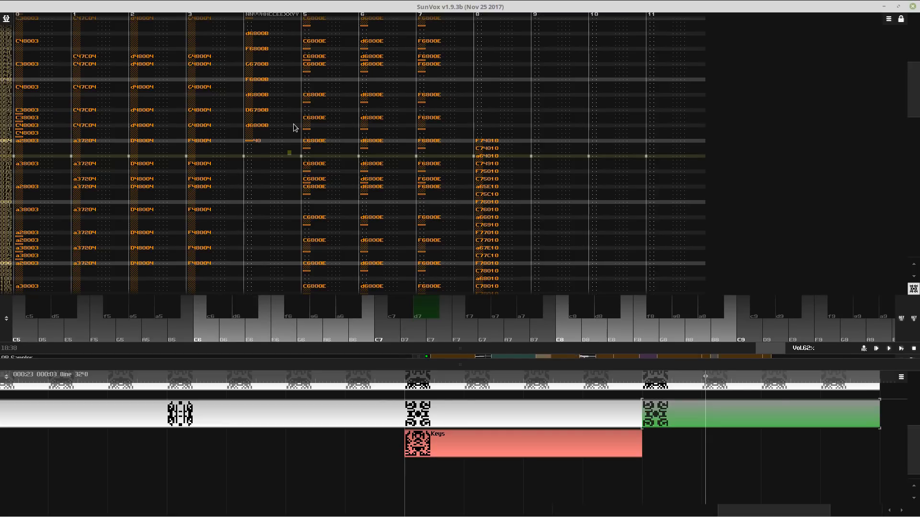
{"action": "left_click", "coordinate": [263, 153]}
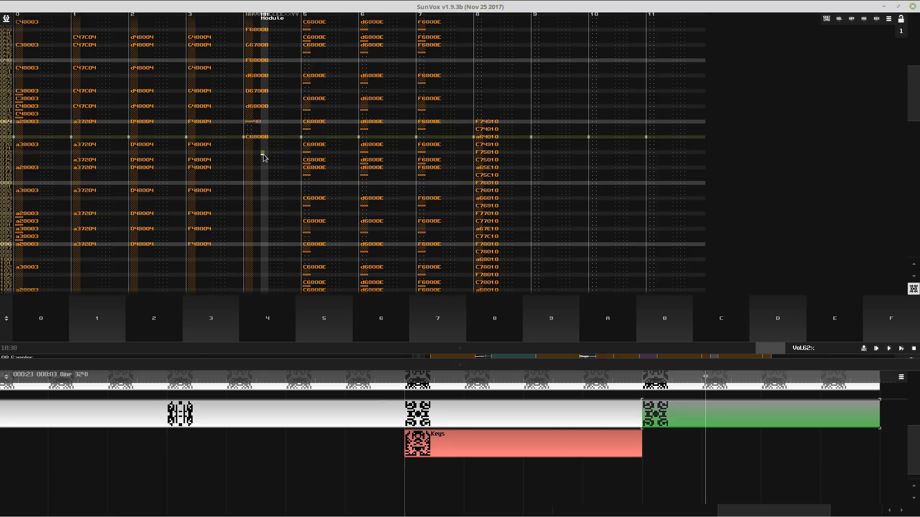
{"action": "key", "text": "Caps_Lock"}
{"action": "key", "text": "Up"}
{"action": "key", "text": "ctrl+z"}
{"action": "key", "text": "Down"}
{"action": "key", "text": "Down"}
{"action": "key", "text": "Down"}
{"action": "key", "text": "Right"}
{"action": "key", "text": "Right"}
{"action": "key", "text": "Right"}
{"action": "key", "text": "Down"}
{"action": "key", "text": "Caps_Lock"}
- Enter effect 02 on lines 72 to 75 of track 4
{"action": "key", "text": "Up"}
{"action": "key", "text": "Up"}
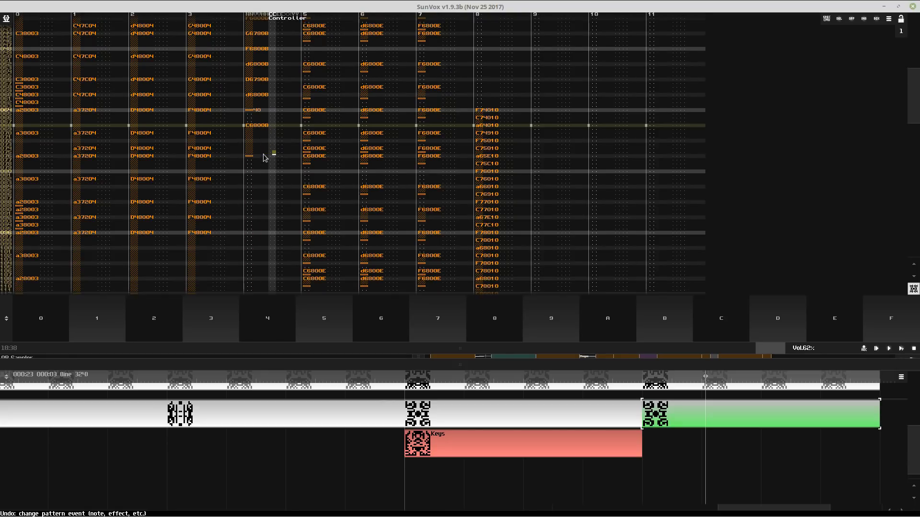
{"action": "key", "text": "Up"}
{"action": "key", "text": "Up"}
{"action": "key", "text": "Up"}
{"action": "key", "text": "Right"}
{"action": "key", "text": "Right"}
{"action": "type", "text": "2222"}
- Set the effect parameter to 0040 on line 72 of track 4 and audition the slide in playback
{"action": "key", "text": "Up"}
{"action": "key", "text": "Up"}
{"action": "key", "text": "Up"}
{"action": "key", "text": "Right"}
{"action": "key", "text": "Right"}
{"action": "key", "text": "Right"}
{"action": "key", "text": "Up"}
{"action": "type", "text": "4"}
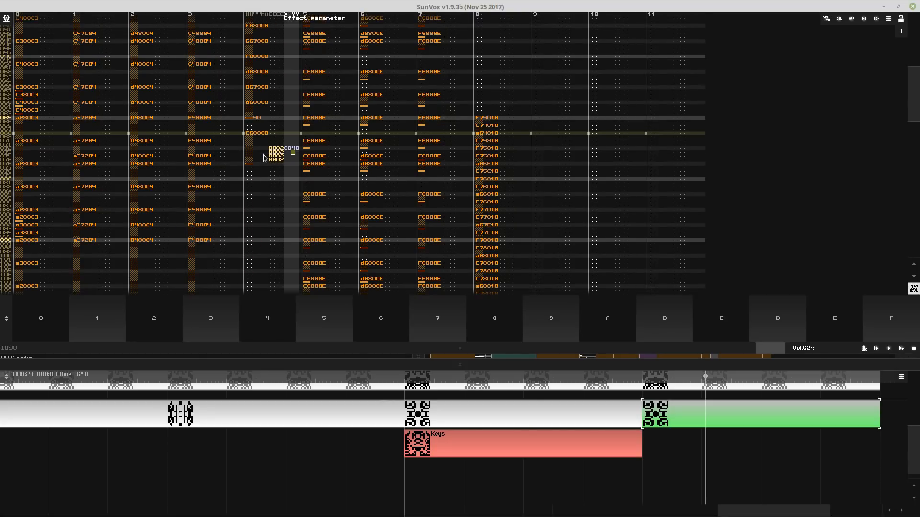
{"action": "key", "text": "space"}
{"action": "key", "text": "F9"}
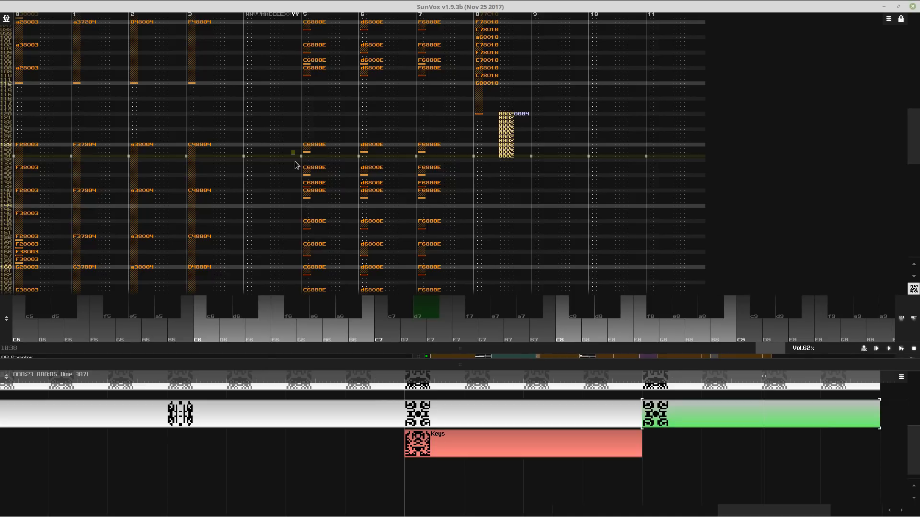
{"action": "key", "text": "shift+Return"}
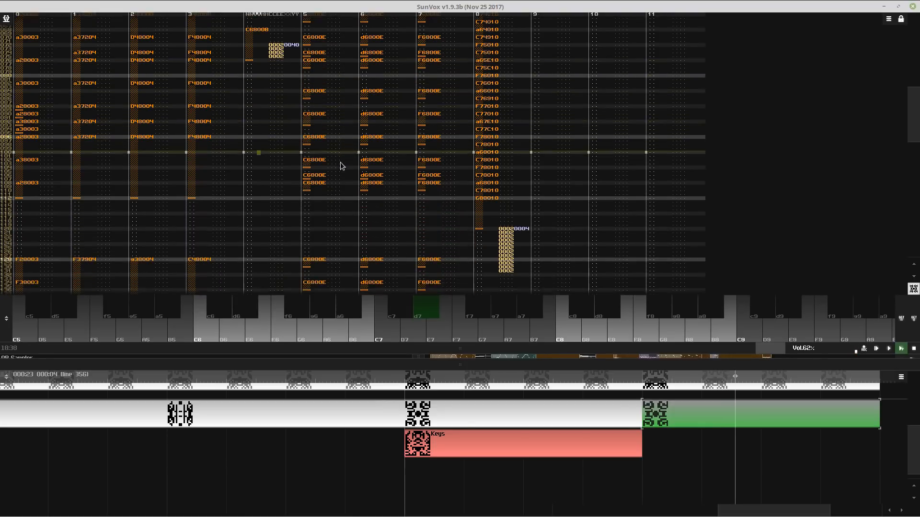
- Enter module 0B notes a6, G6, F6, d6, D6, d6, F6 and a note-off at four-line intervals on lines 128 to 156 of track 4
{"action": "key", "text": "space"}
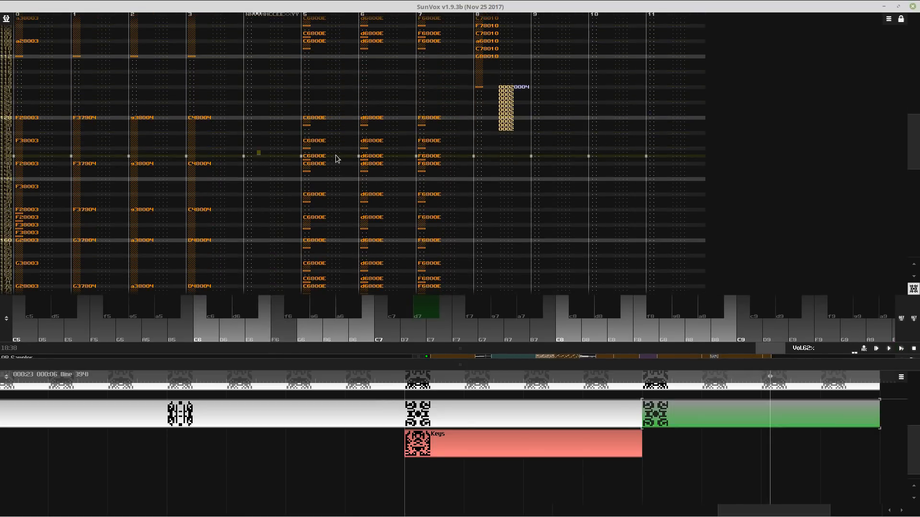
{"action": "key", "text": "space"}
{"action": "left_click", "coordinate": [278, 116]}
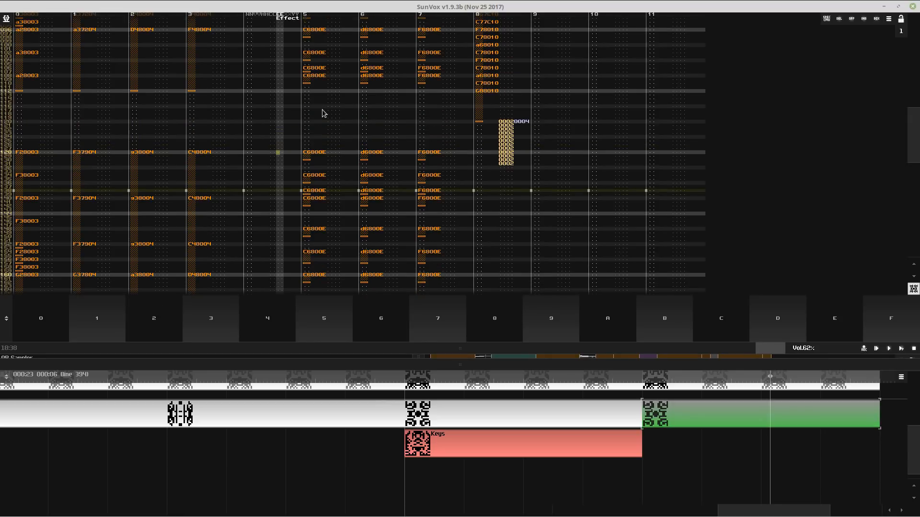
{"action": "key", "text": "Left"}
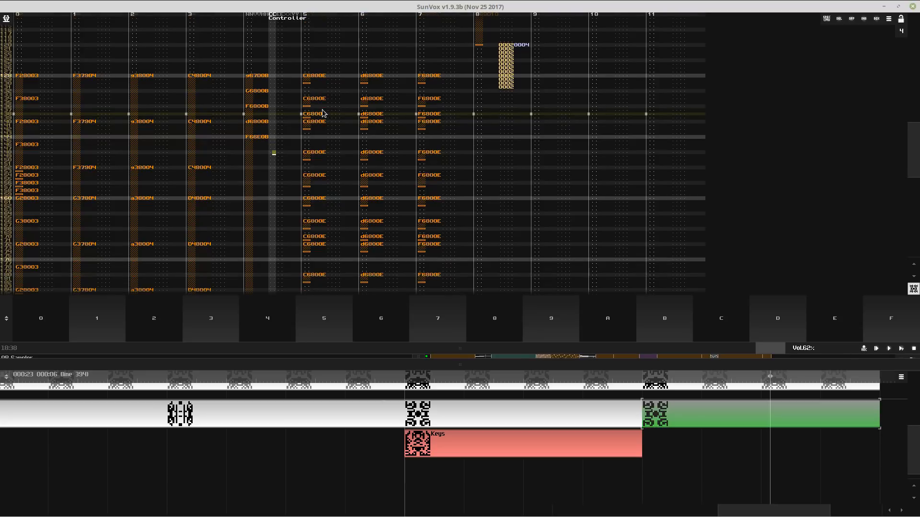
{"action": "key", "text": "ctrl+z"}
{"action": "key", "text": "ctrl+z"}
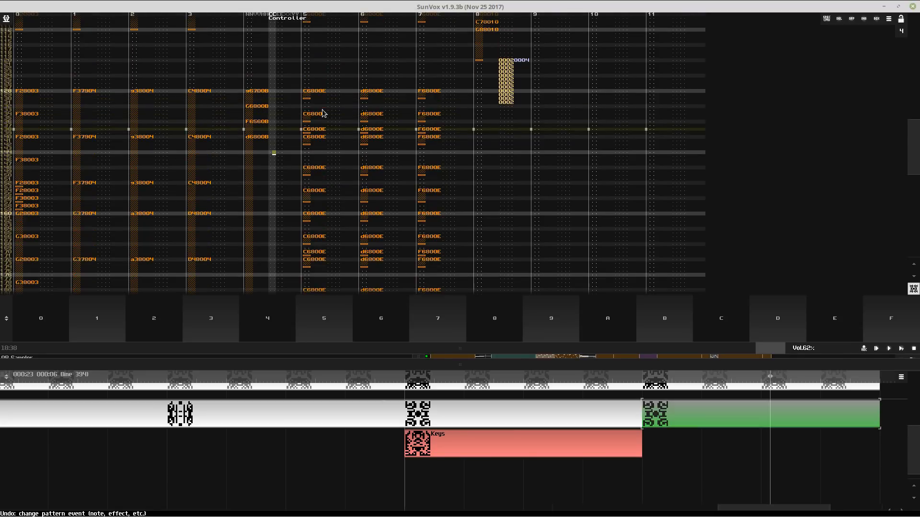
{"action": "key", "text": "Caps_Lock"}
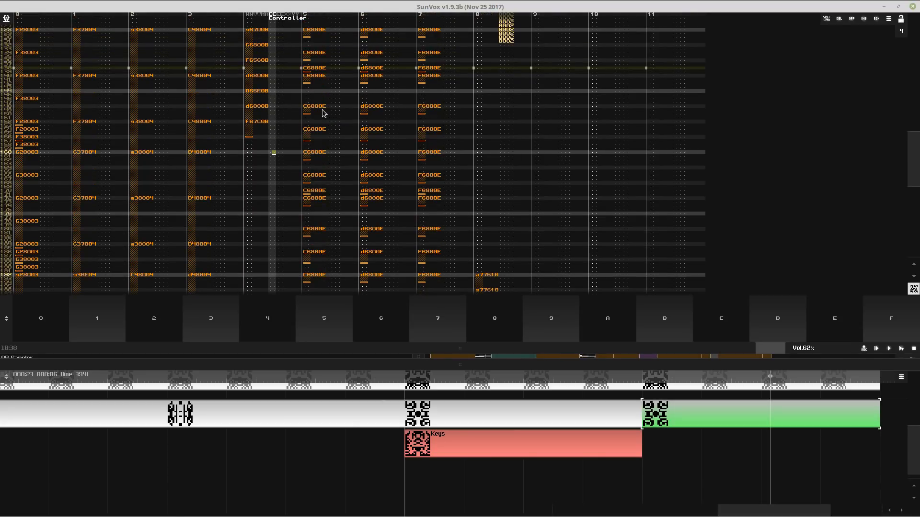
{"action": "key", "text": "ctrl+z"}
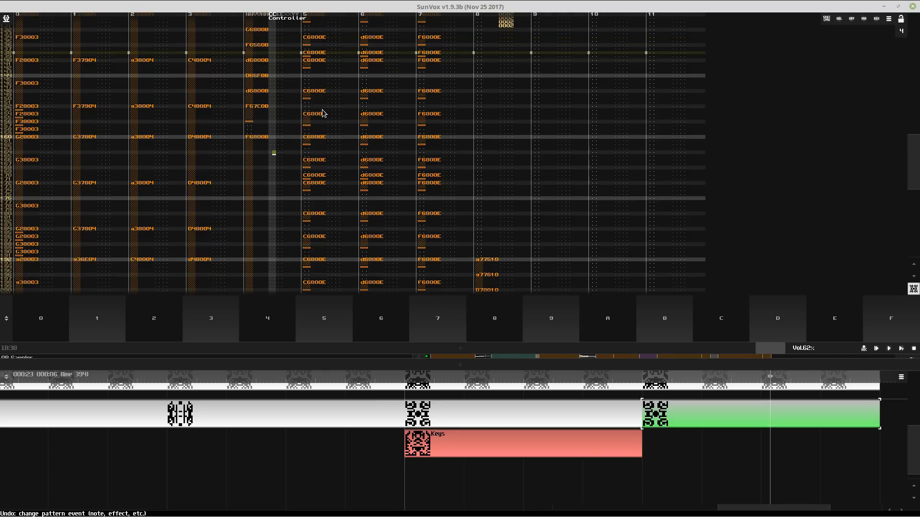
{"action": "key", "text": "t"}
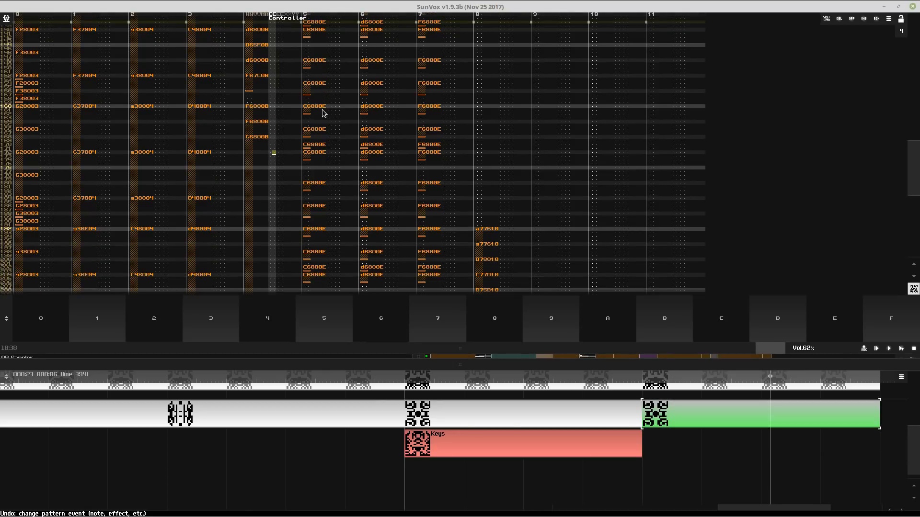
{"action": "key", "text": "r"}
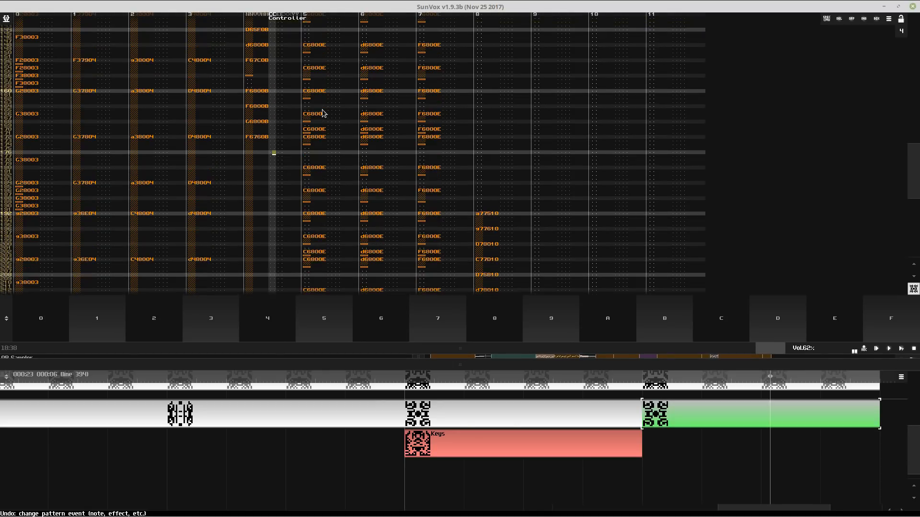
{"action": "key", "text": "w"}
{"action": "key", "text": "ctrl+z"}
{"action": "key", "text": "w"}
{"action": "key", "text": "ctrl+z"}
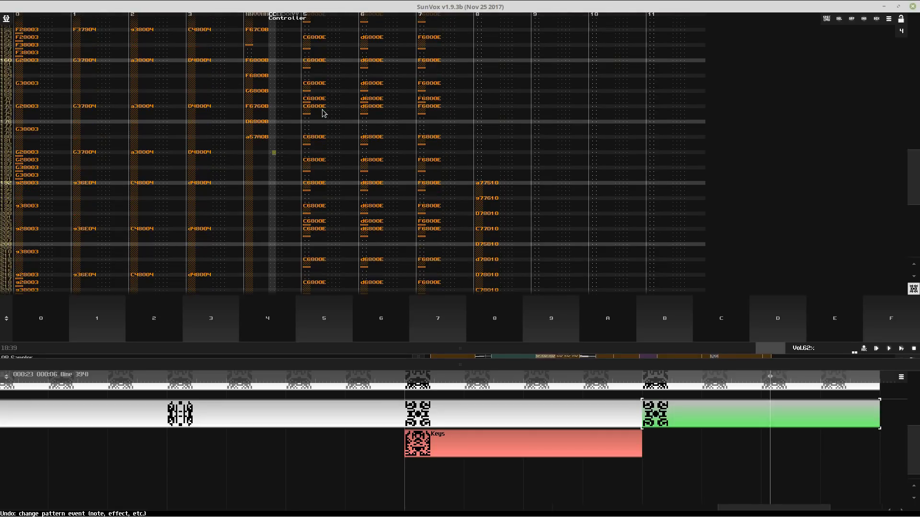
{"action": "key", "text": "j"}
{"action": "key", "text": "j"}
{"action": "key", "text": "w"}
{"action": "key", "text": "q"}
{"action": "key", "text": "1"}
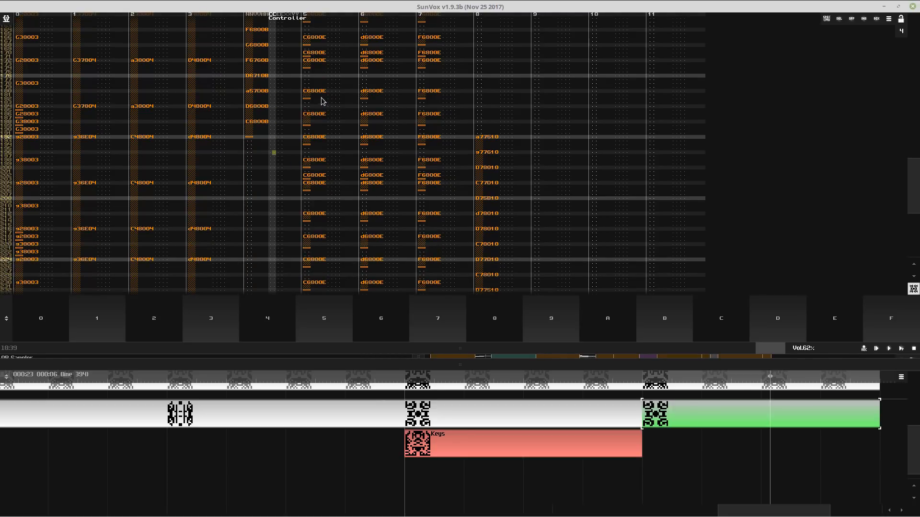
{"action": "key", "text": "ctrl+z"}
{"action": "key", "text": "ctrl+z"}
{"action": "key", "text": "ctrl+z"}
{"action": "key", "text": "ctrl+z"}
{"action": "key", "text": "ctrl+z"}
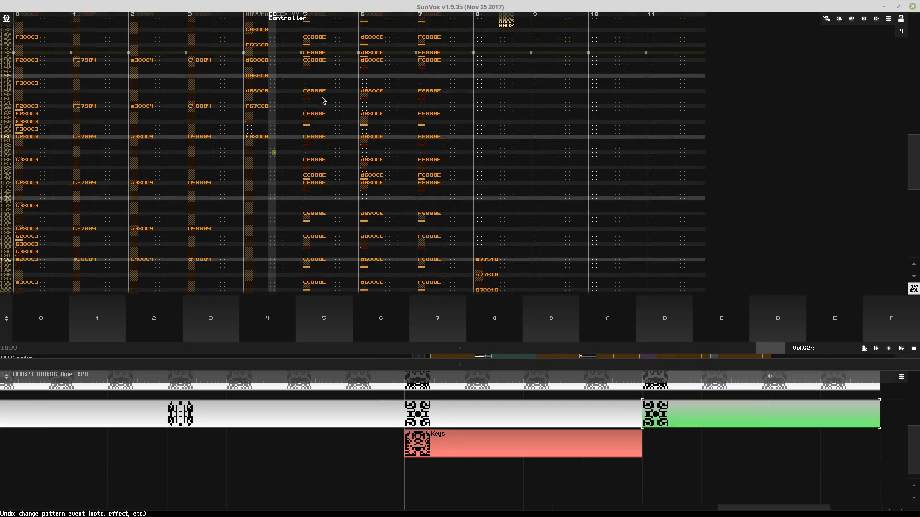
{"action": "key", "text": "ctrl+z"}
- Audition the pattern and shift track 4's new phrase four lines down so it starts on line 132
{"action": "key", "text": "space"}
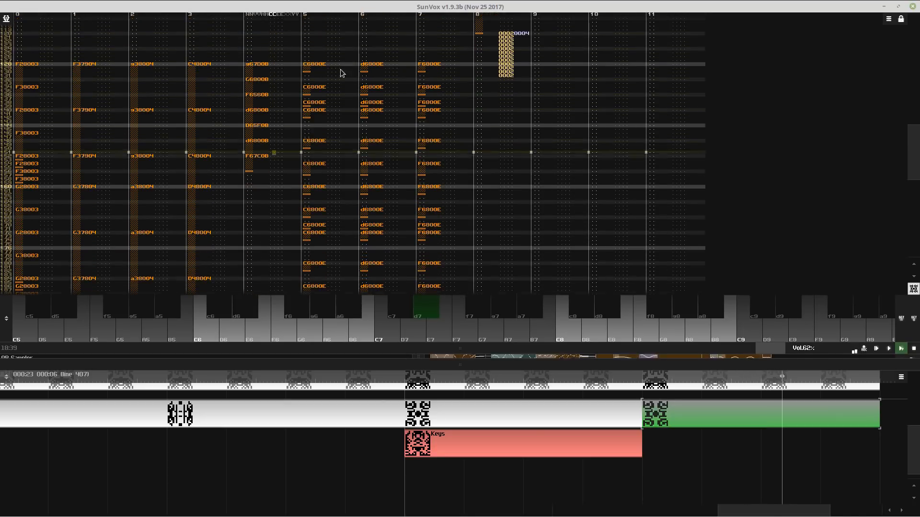
{"action": "left_click", "coordinate": [285, 51]}
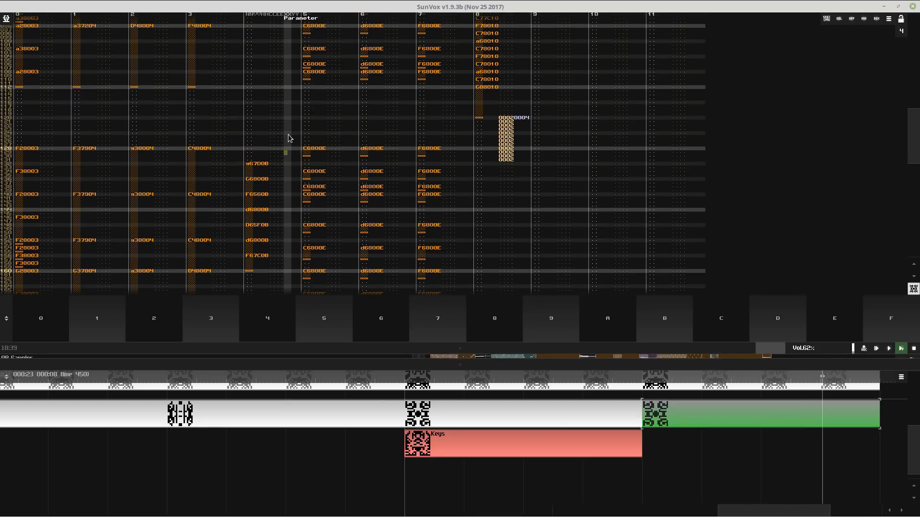
- Solo Sampler 04 to check its sound, end the solo, and set its volume to 211
{"action": "key", "text": "F9"}
{"action": "left_click_drag", "start_coordinate": [581, 350], "coordinate": [566, 148]}
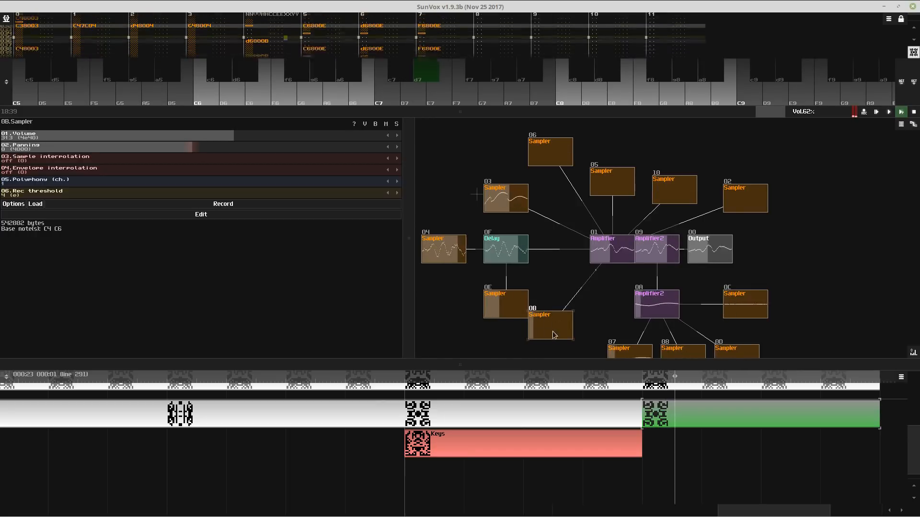
{"action": "key", "text": "F9"}
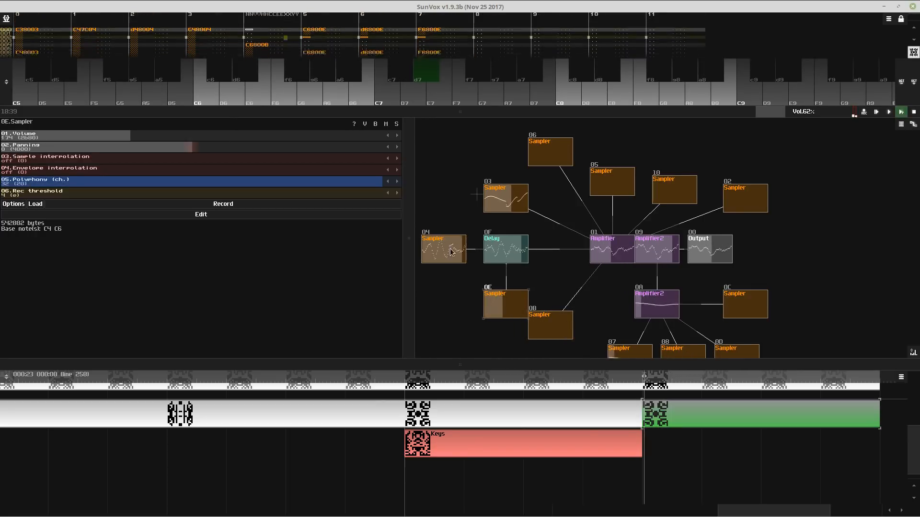
{"action": "left_click", "coordinate": [396, 125]}
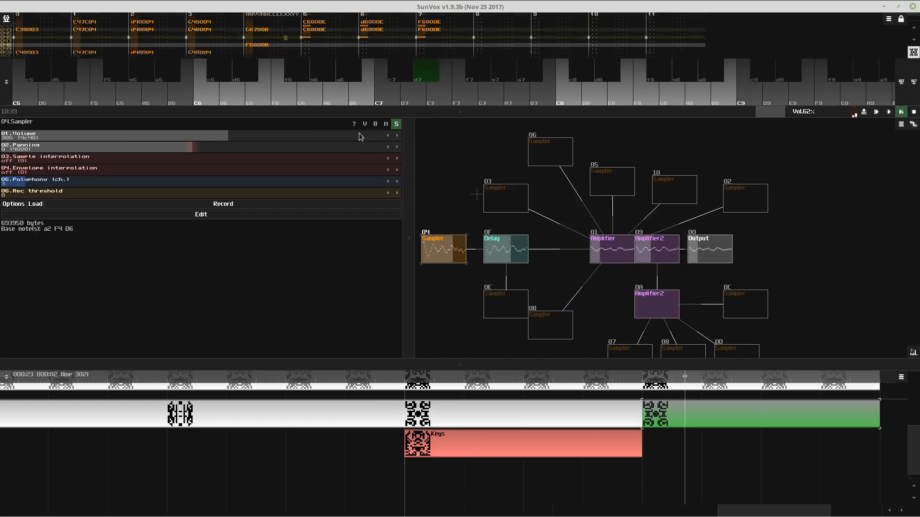
{"action": "left_click", "coordinate": [397, 125]}
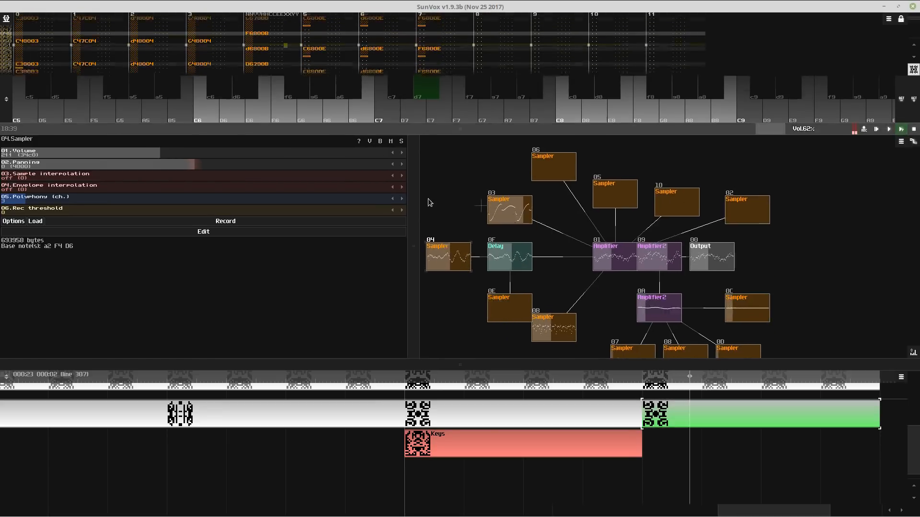
- Set the volume of Sampler 0B to 355 and enlarge the pattern editor again
{"action": "key", "text": "F1"}
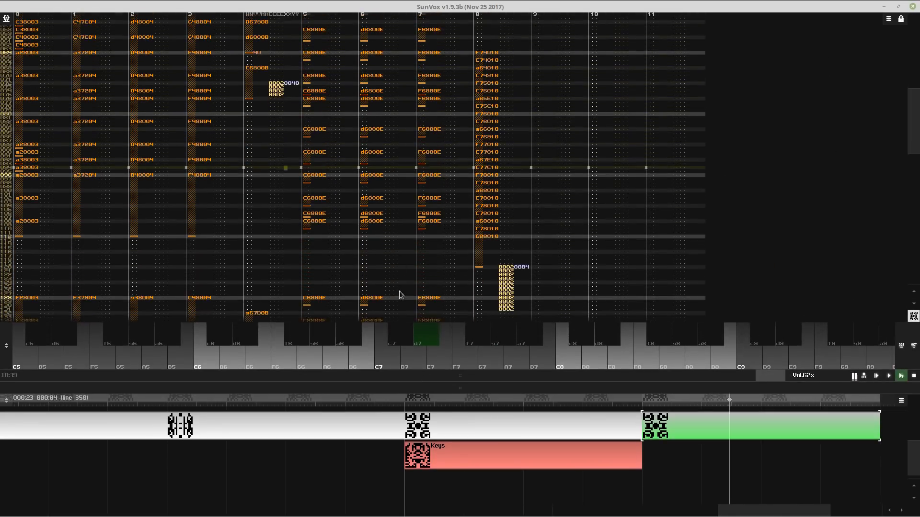
{"action": "left_click", "coordinate": [446, 378]}
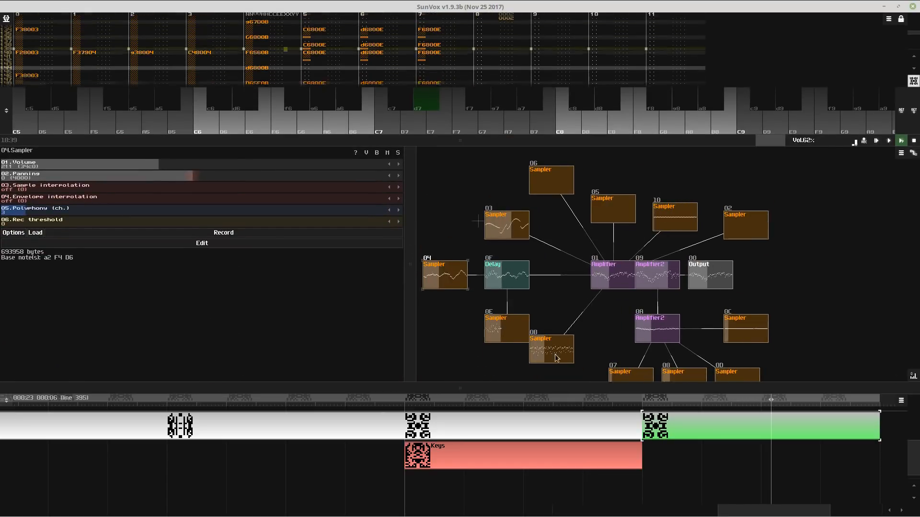
{"action": "left_click_drag", "start_coordinate": [532, 352], "coordinate": [542, 357]}
{"action": "left_click_drag", "start_coordinate": [235, 166], "coordinate": [298, 194]}
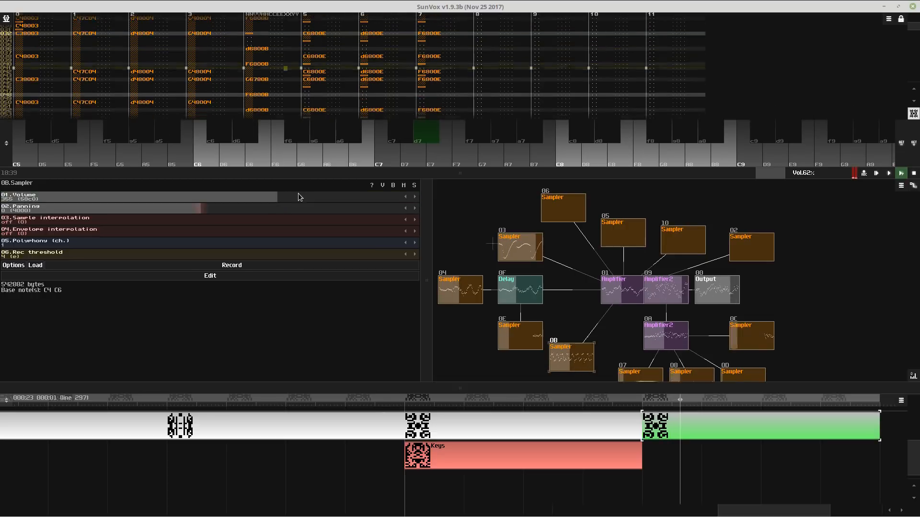
{"action": "left_click_drag", "start_coordinate": [854, 172], "coordinate": [854, 186]}
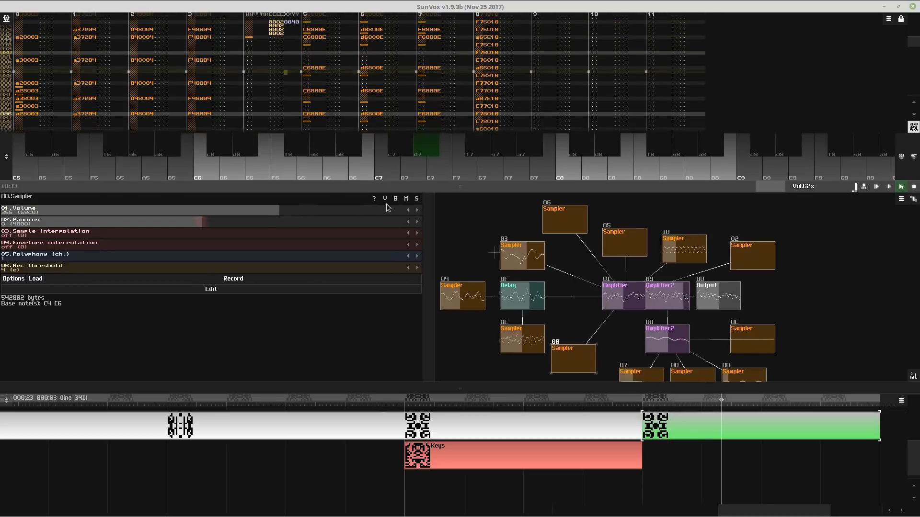
{"action": "left_click_drag", "start_coordinate": [386, 208], "coordinate": [394, 397]}
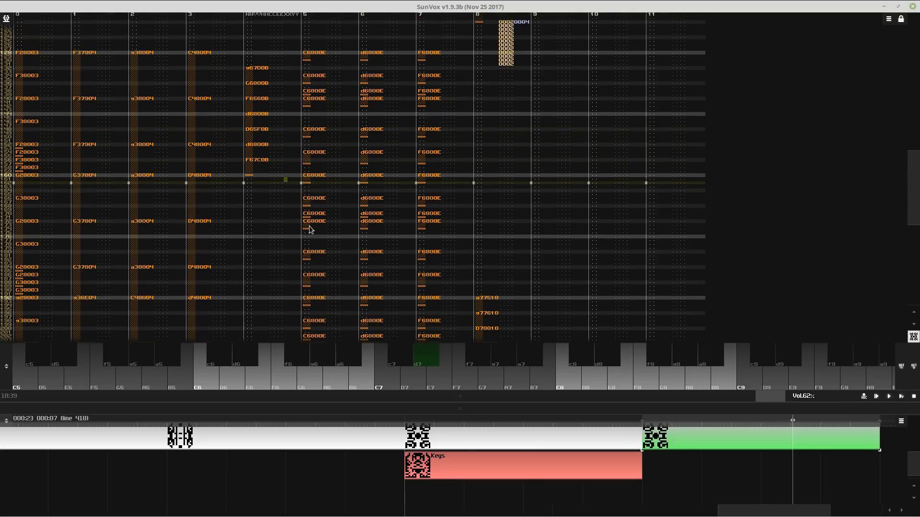
- Enter module 0B notes G6 on lines 164 and 172, d6 on 176 and D6 on 180 of track 4, with a note-off on 168
{"action": "left_click", "coordinate": [265, 192]}
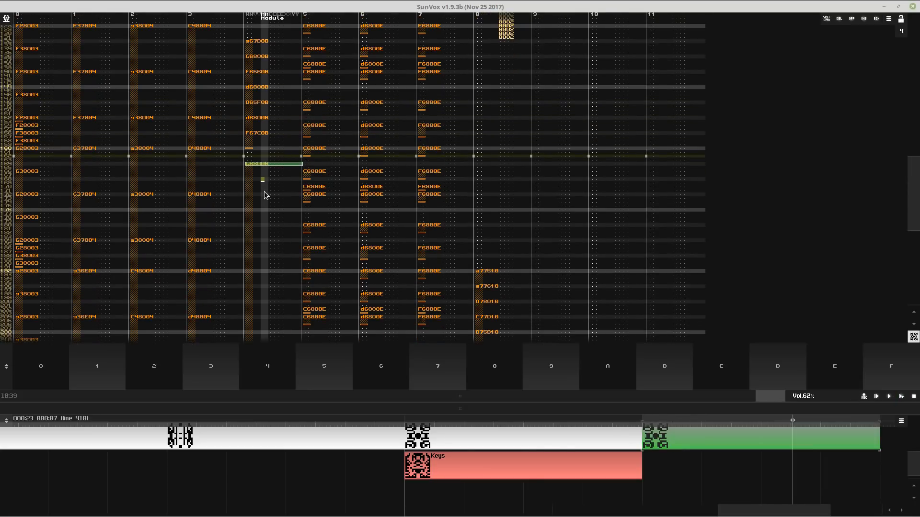
{"action": "scroll", "coordinate": [264, 191], "scroll_direction": "down", "scroll_amount": 3}
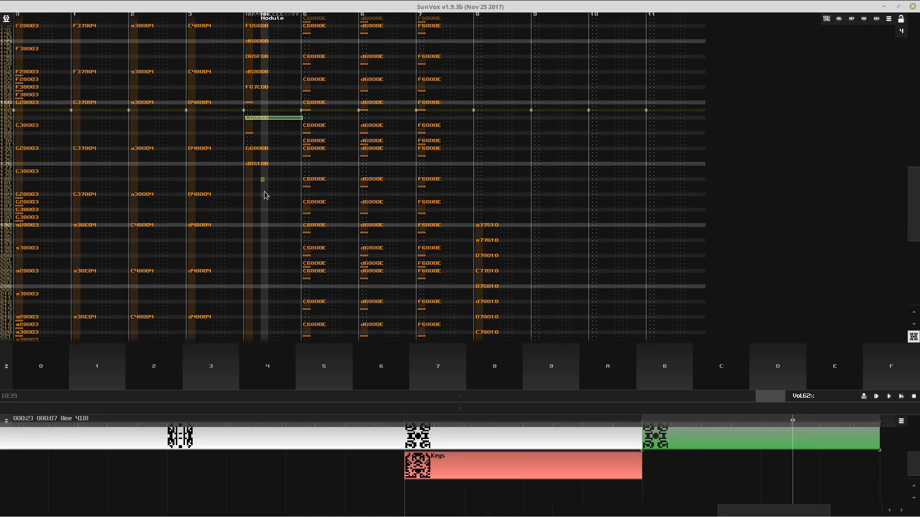
{"action": "key", "text": "w"}
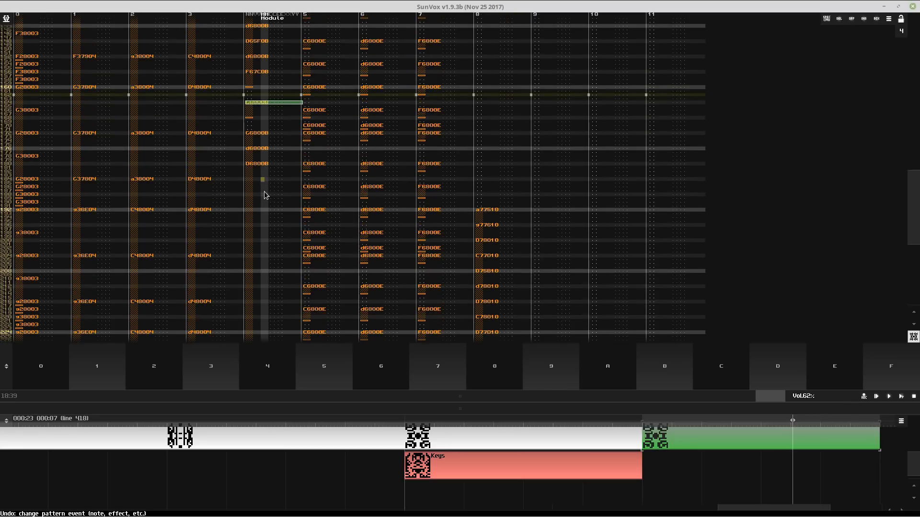
- Enter D6 on line 184, d6 on 188 and C6 on 196 of track 4, with note-offs on lines 192 and 200, and audition
{"action": "key", "text": "w"}
{"action": "key", "text": "3"}
{"action": "key", "text": "1"}
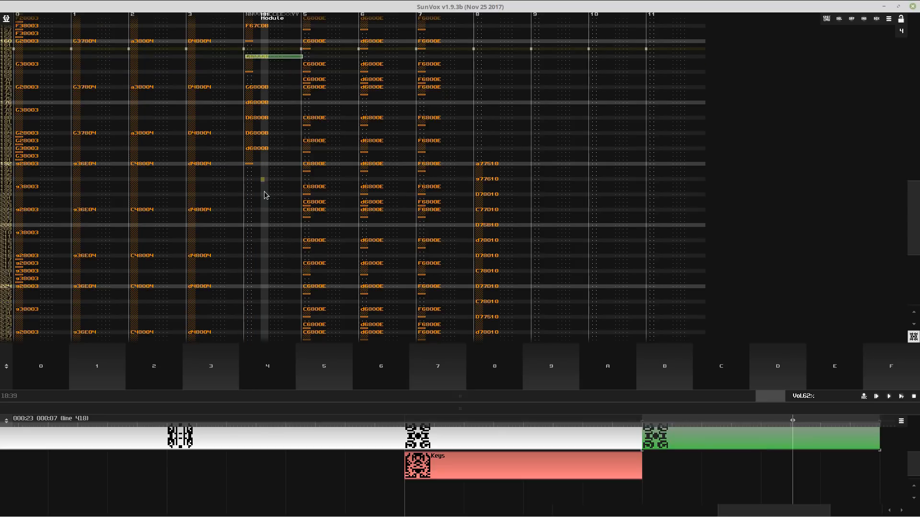
{"action": "key", "text": "q"}
{"action": "key", "text": "1"}
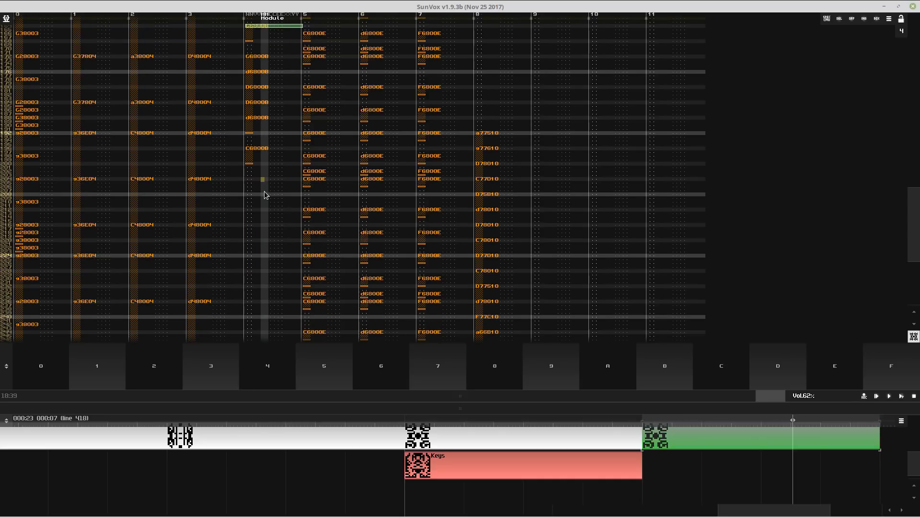
{"action": "left_click", "coordinate": [252, 97]}
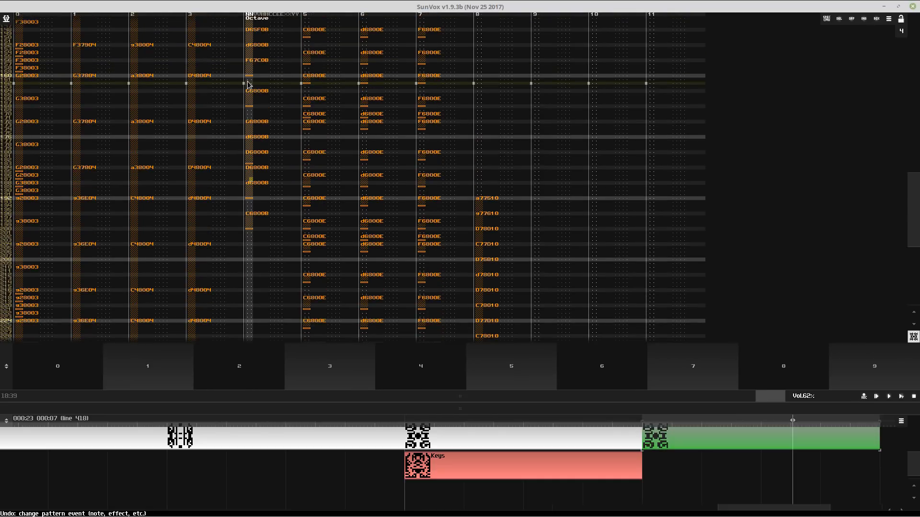
{"action": "key", "text": "space"}
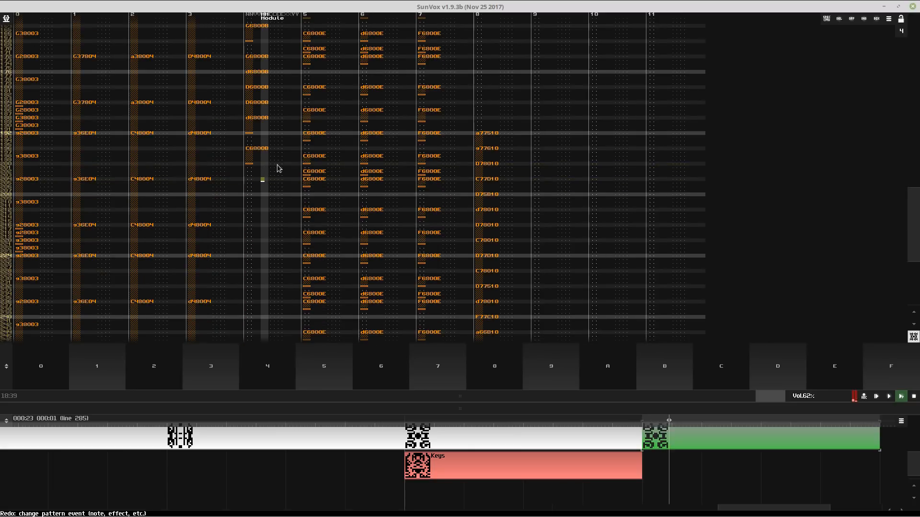
{"action": "left_click", "coordinate": [277, 164]}
{"action": "key", "text": "ctrl+y"}
{"action": "key", "text": "2"}
{"action": "key", "text": "2"}
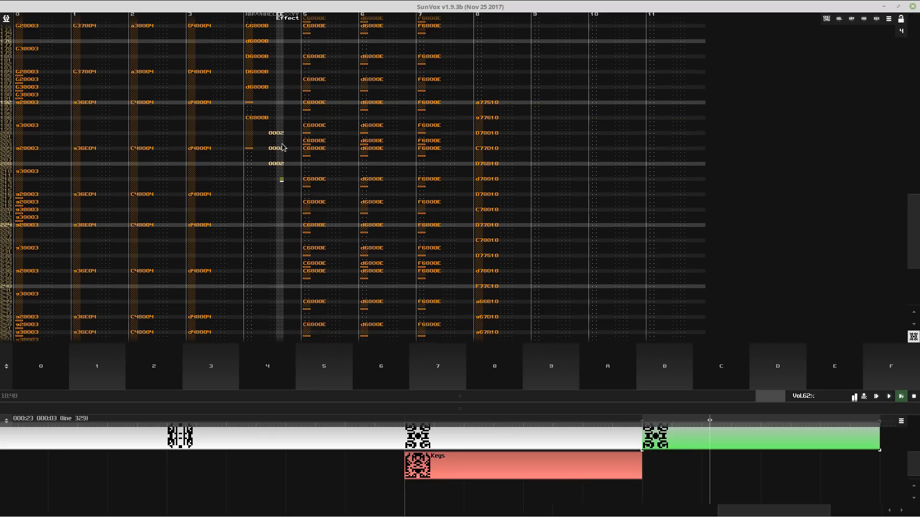
{"action": "key", "text": "ctrl+z"}
{"action": "key", "text": "ctrl+z"}
- Set the edit step to 1 and enter effect 02 on lines 200 to 206 of track 4
{"action": "key", "text": "ctrl+1"}
{"action": "key", "text": "2"}
{"action": "key", "text": "2"}
{"action": "key", "text": "2"}
{"action": "key", "text": "2"}
{"action": "key", "text": "2"}
{"action": "key", "text": "2"}
{"action": "key", "text": "2"}
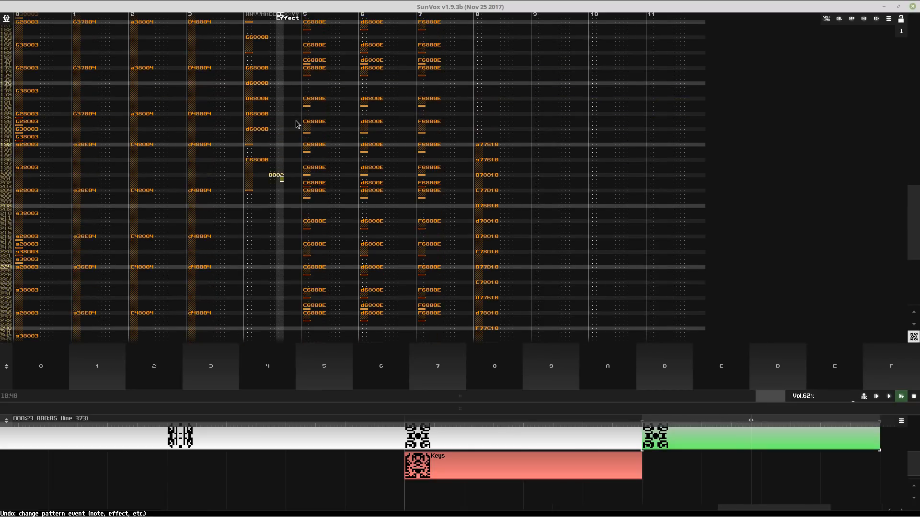
- Move the final note-off to line 208 of track 4 and extend effect 02 through line 208
{"action": "left_click", "coordinate": [250, 165]}
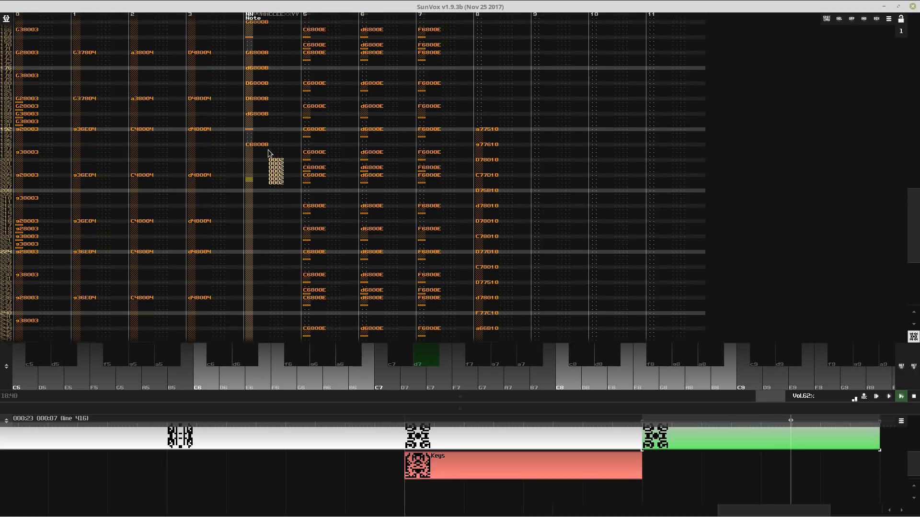
{"action": "left_click", "coordinate": [288, 152]}
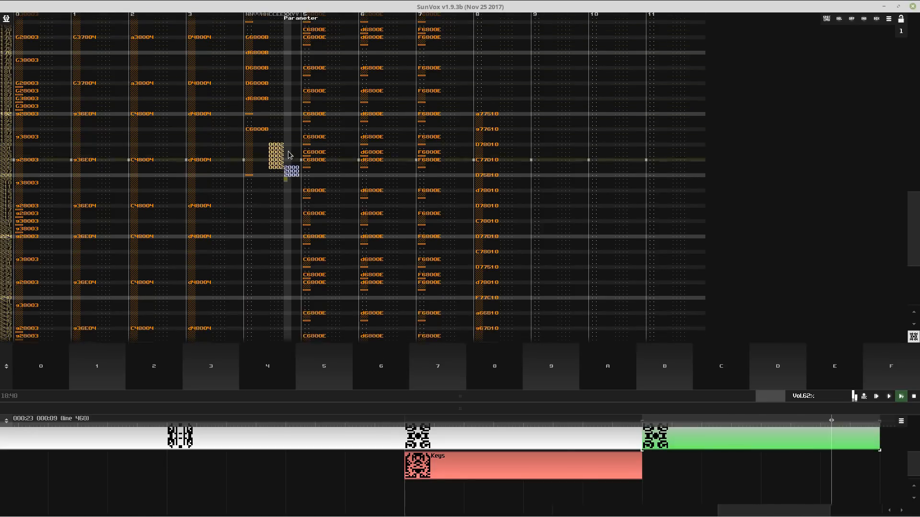
{"action": "key", "text": "2"}
{"action": "key", "text": "2"}
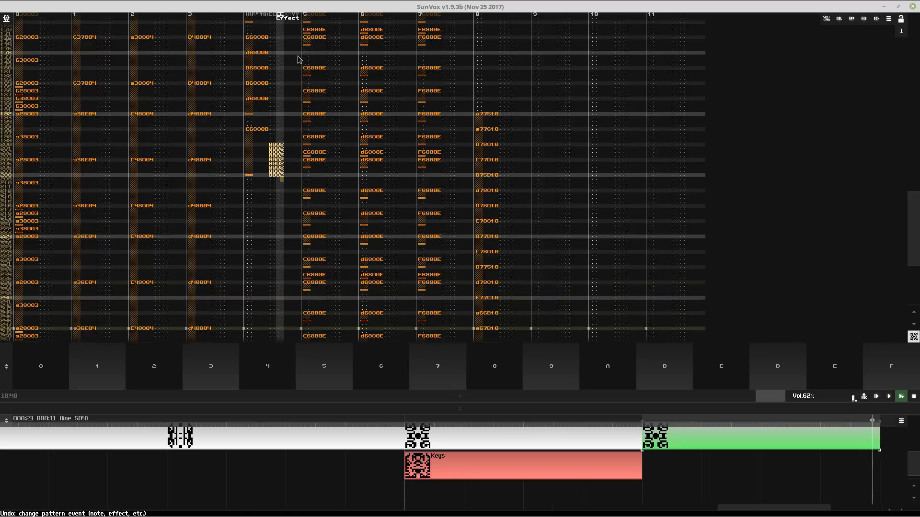
{"action": "left_click", "coordinate": [290, 85]}
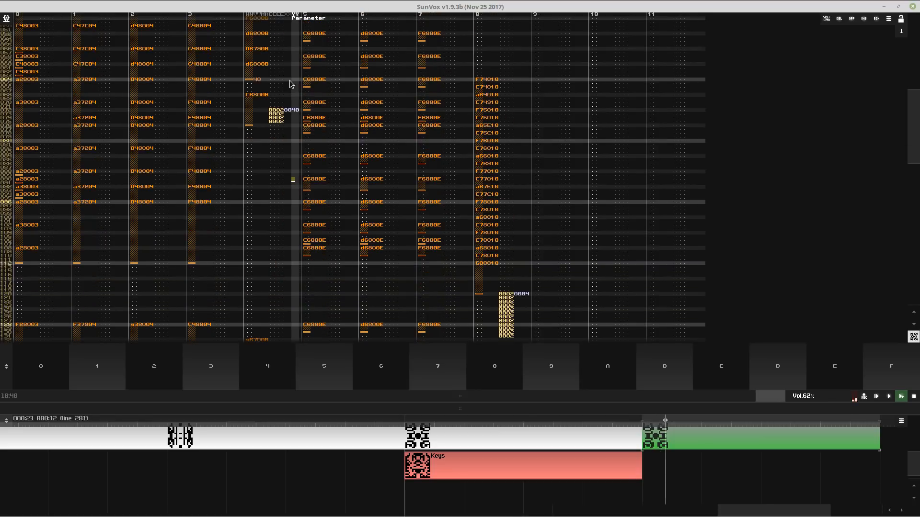
- Set line 72's effect parameter to 0020 on track 4, extending effect 02 and the note-off to line 80
{"action": "left_click", "coordinate": [293, 110]}
{"action": "type", "text": "2"}
{"action": "key", "text": "Down"}
{"action": "key", "text": "Down"}
{"action": "key", "text": "Down"}
{"action": "key", "text": "Left"}
{"action": "key", "text": "Left"}
{"action": "key", "text": "Left"}
{"action": "type", "text": "222"}
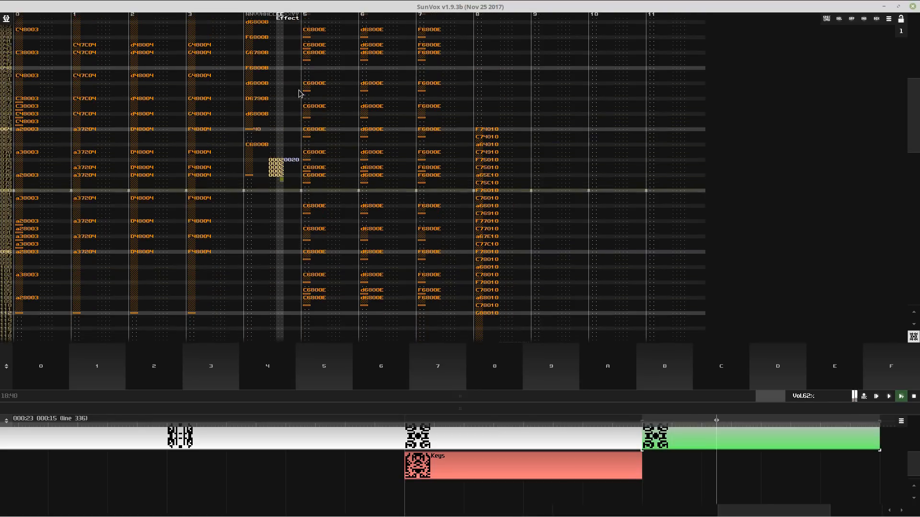
{"action": "type", "text": "22"}
{"action": "left_click", "coordinate": [249, 179]}
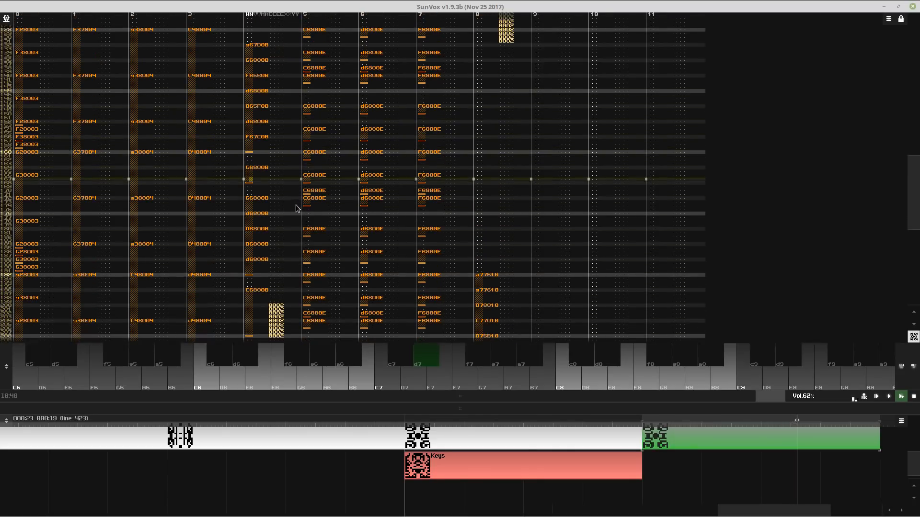
{"action": "key", "text": "space"}
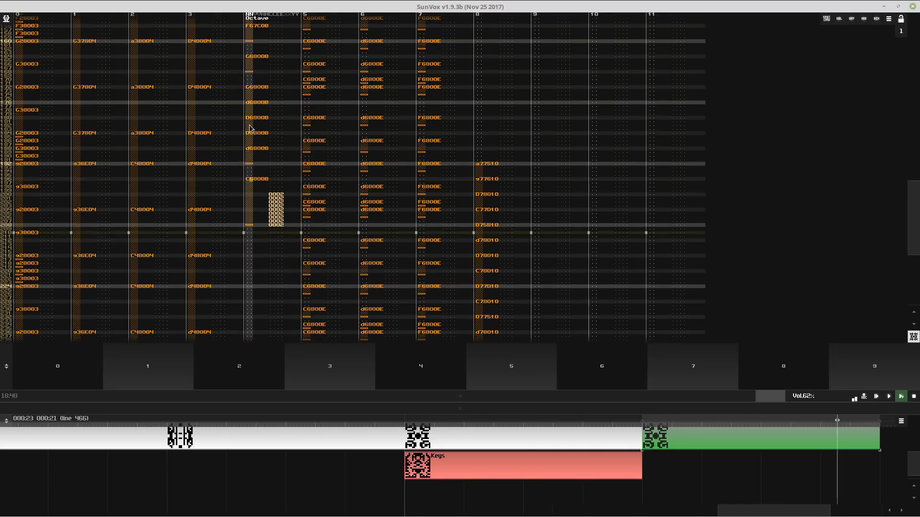
- On track 8, move the a7 note from line 192 to 188 and enter effect 04 on lines 192 to 195, starting with parameter 1040
{"action": "scroll", "coordinate": [288, 120], "scroll_direction": "up", "scroll_amount": 3}
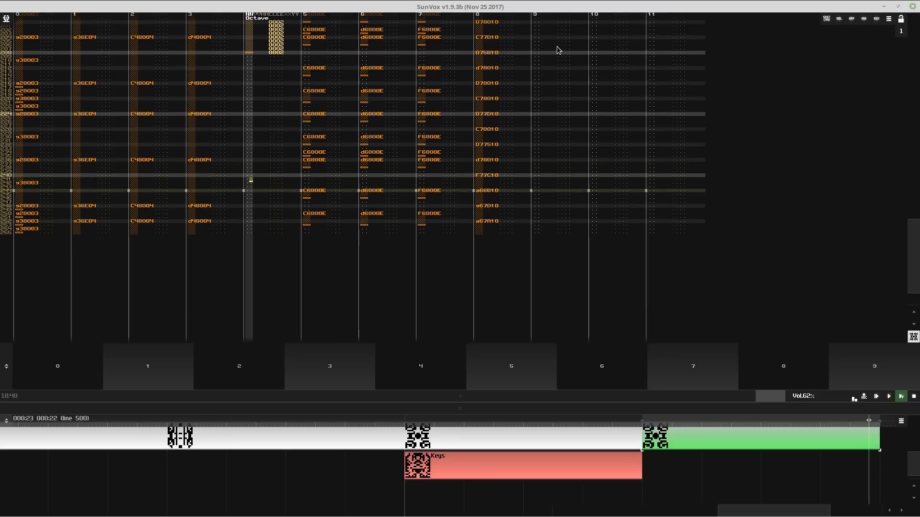
{"action": "left_click", "coordinate": [488, 45]}
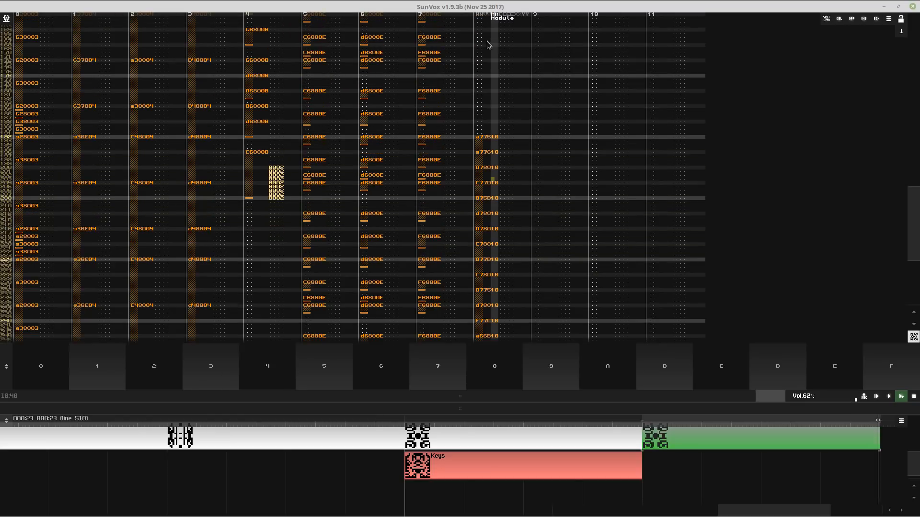
{"action": "left_click", "coordinate": [485, 137]}
{"action": "key", "text": "ctrl+c"}
{"action": "scroll", "coordinate": [490, 176], "scroll_direction": "up", "scroll_amount": 1}
{"action": "key", "text": "ctrl+v"}
{"action": "left_click", "coordinate": [496, 196]}
{"action": "scroll", "coordinate": [503, 188], "scroll_direction": "down", "scroll_amount": 1}
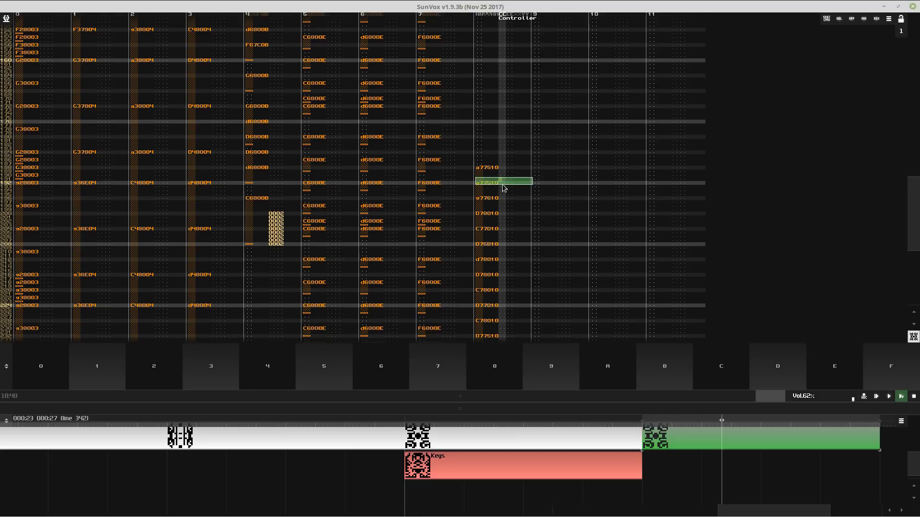
{"action": "key", "text": "ctrl+v"}
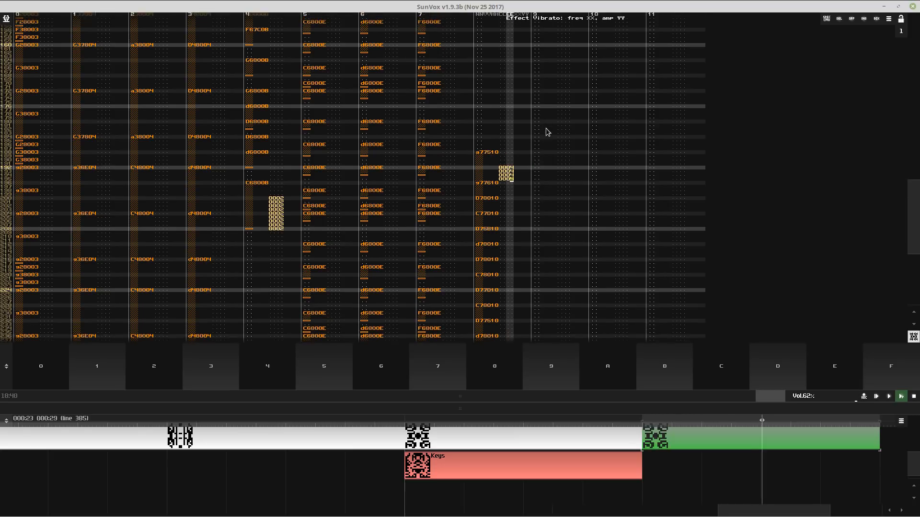
{"action": "type", "text": "1040"}
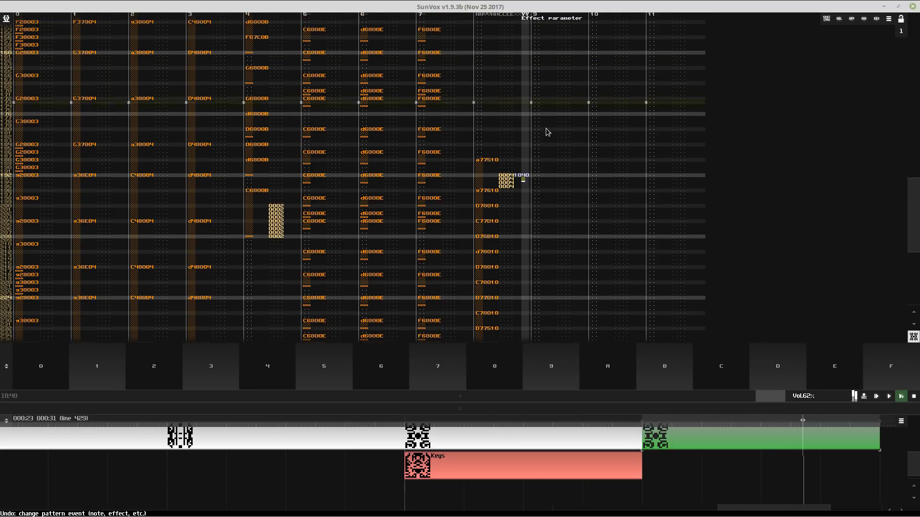
- Try moving track 8's C7 note from line 220 to 216 and entering effect 04 on lines 220 to 223
{"action": "scroll", "coordinate": [477, 163], "scroll_direction": "down", "scroll_amount": 8}
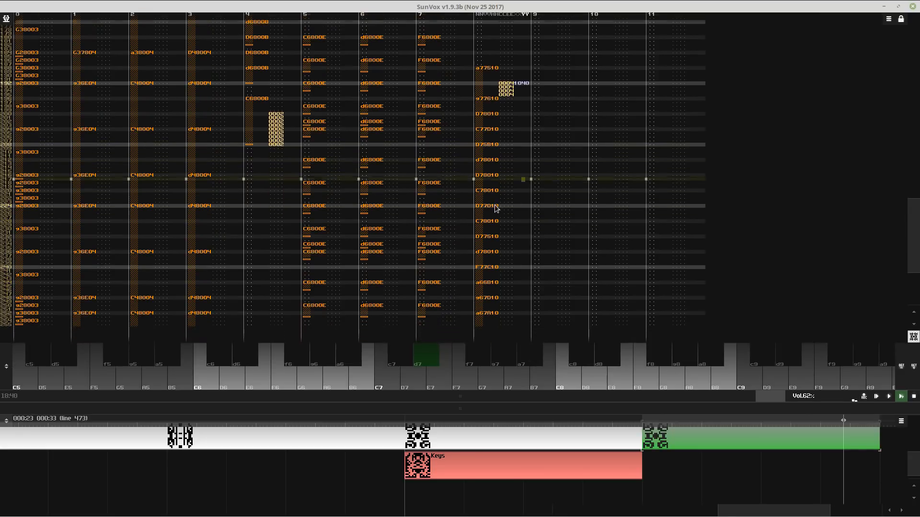
{"action": "left_click", "coordinate": [480, 164]}
{"action": "scroll", "coordinate": [493, 172], "scroll_direction": "up", "scroll_amount": 2}
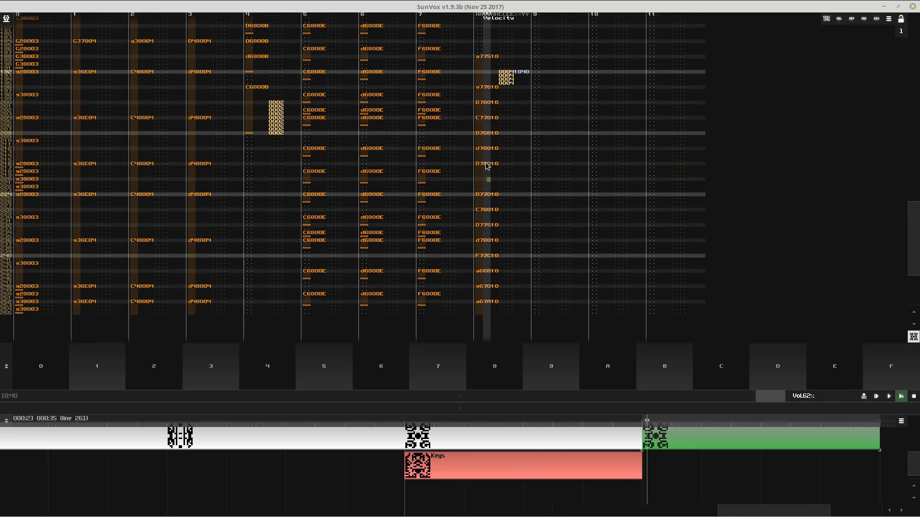
{"action": "left_click", "coordinate": [513, 195]}
{"action": "type", "text": "4444"}
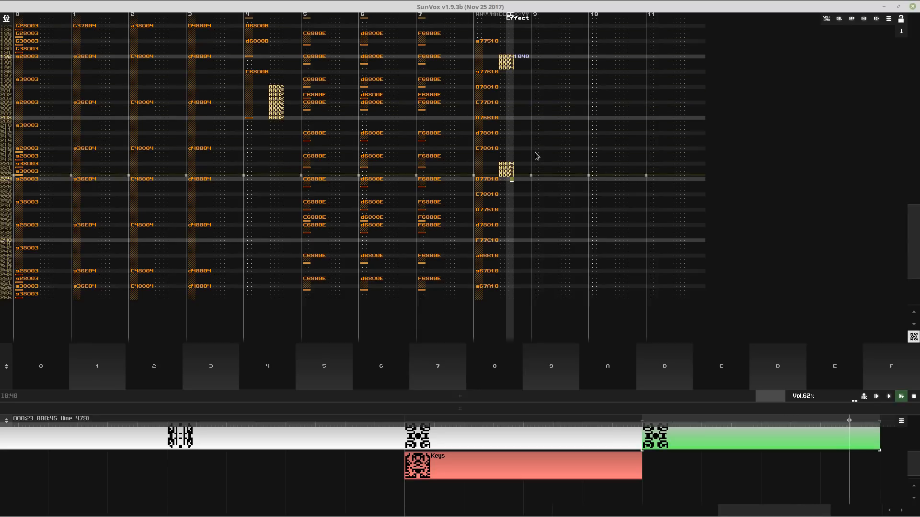
- Undo the C7 note move and the effect 04 entries on lines 220 to 223 of track 8
{"action": "key", "text": "ctrl+z"}
{"action": "key", "text": "ctrl+z"}
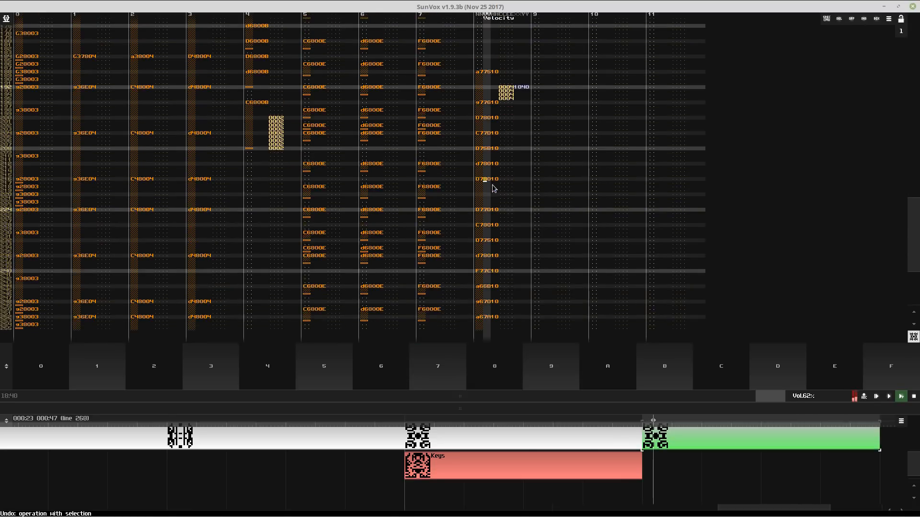
{"action": "key", "text": "ctrl+z"}
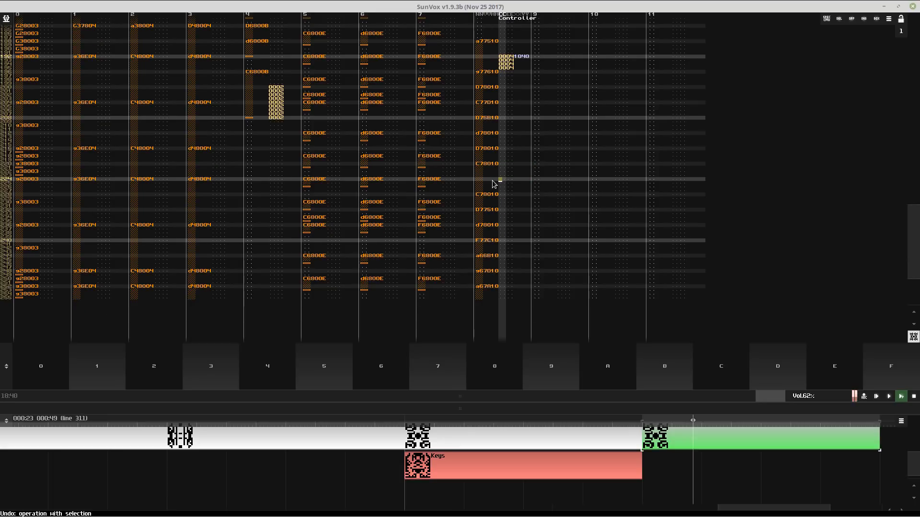
- Move track 8's D7 note from line 224 to 222 and enter effect 04 on lines 226 and 227
{"action": "key", "text": "ctrl+z"}
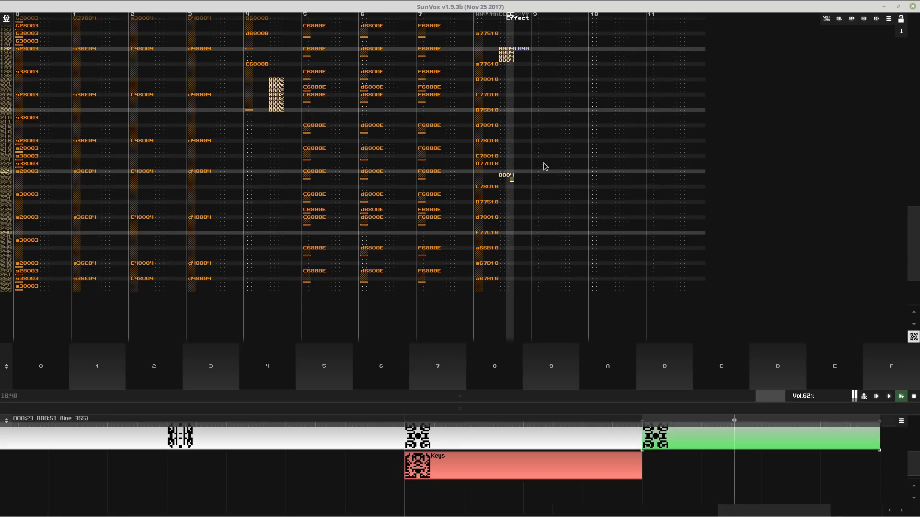
{"action": "key", "text": "ctrl+z"}
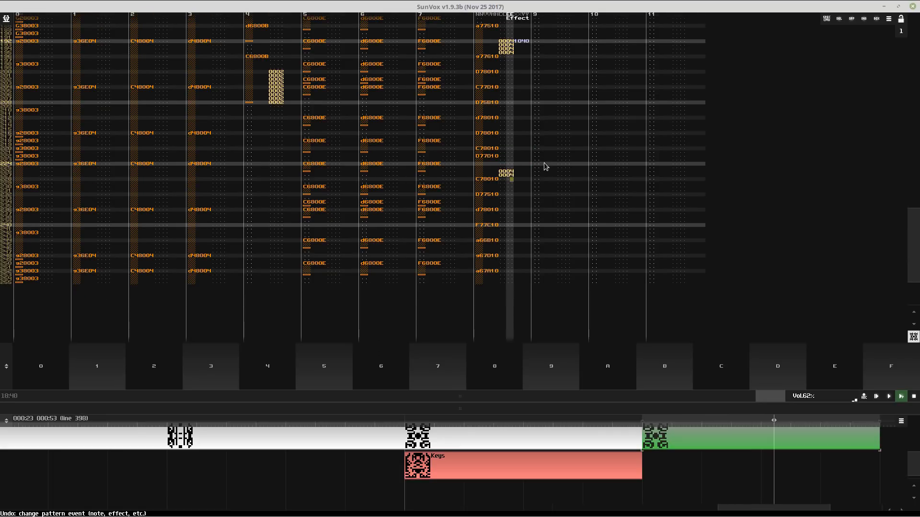
{"action": "key", "text": "ctrl+z"}
- Transpose the closing phrase of track 8, from line 188 to the pattern's end, by +12
{"action": "left_click", "coordinate": [527, 134]}
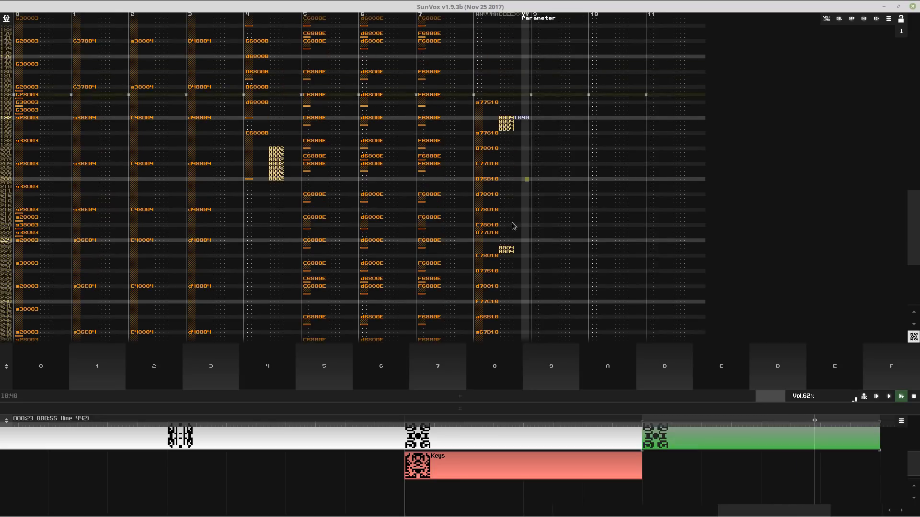
{"action": "left_click", "coordinate": [512, 236]}
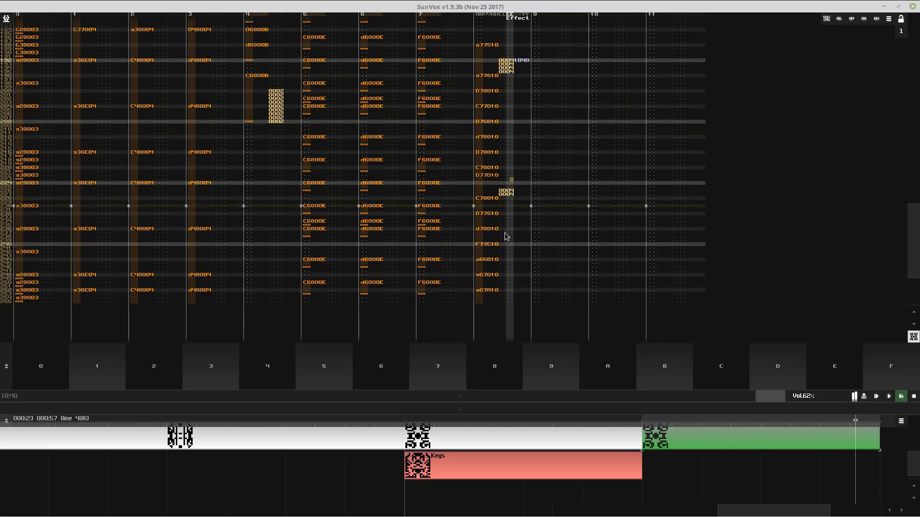
{"action": "double_click", "coordinate": [509, 213]}
{"action": "right_click", "coordinate": [508, 213]}
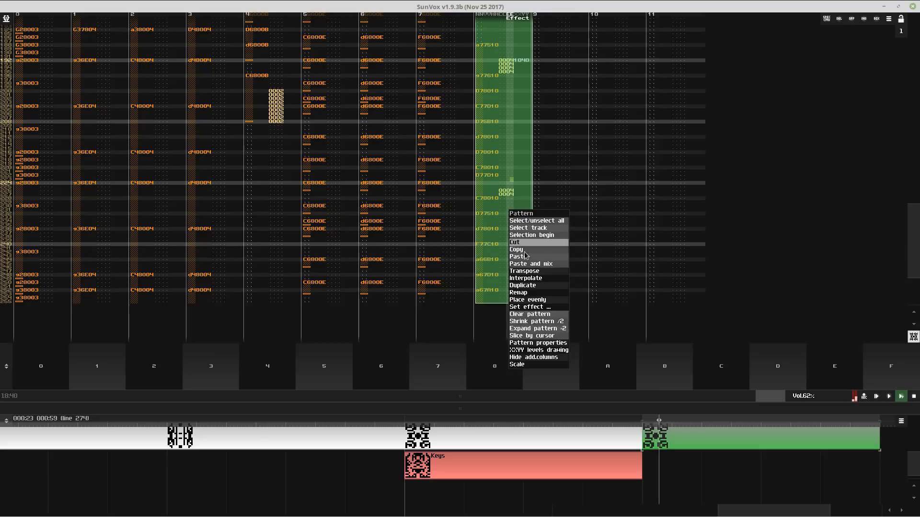
{"action": "left_click", "coordinate": [524, 271]}
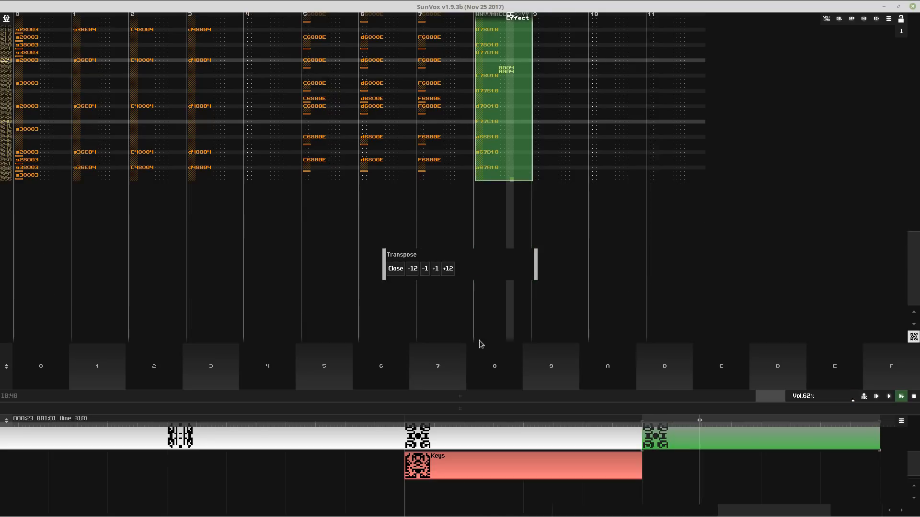
{"action": "left_click", "coordinate": [397, 269]}
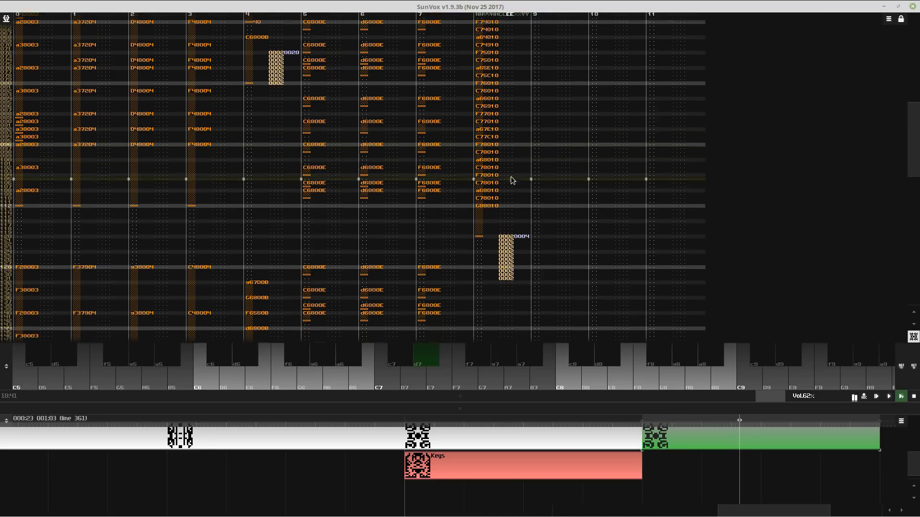
- Enter effect 04 on lines 116 to 119 of track 8, with parameter 1040 on line 116
{"action": "left_click", "coordinate": [537, 187]}
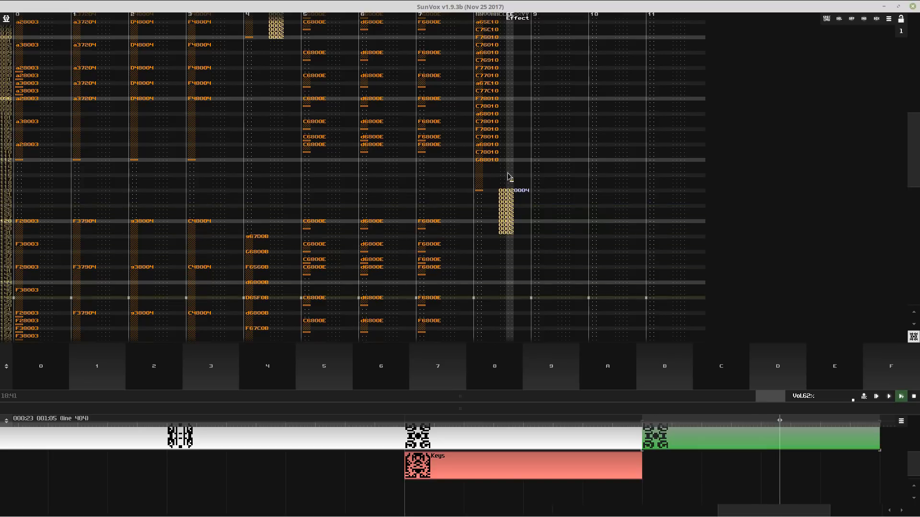
{"action": "type", "text": "4444"}
{"action": "left_click", "coordinate": [520, 161]}
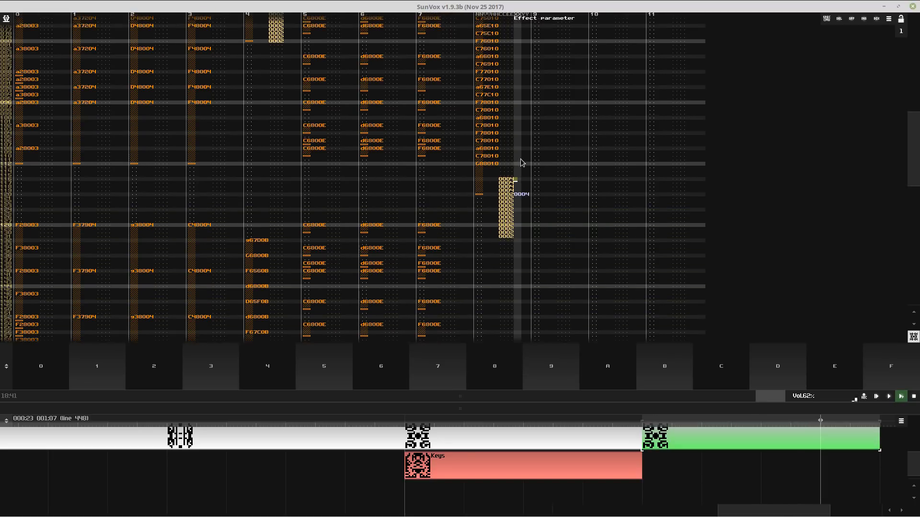
{"action": "type", "text": "1040"}
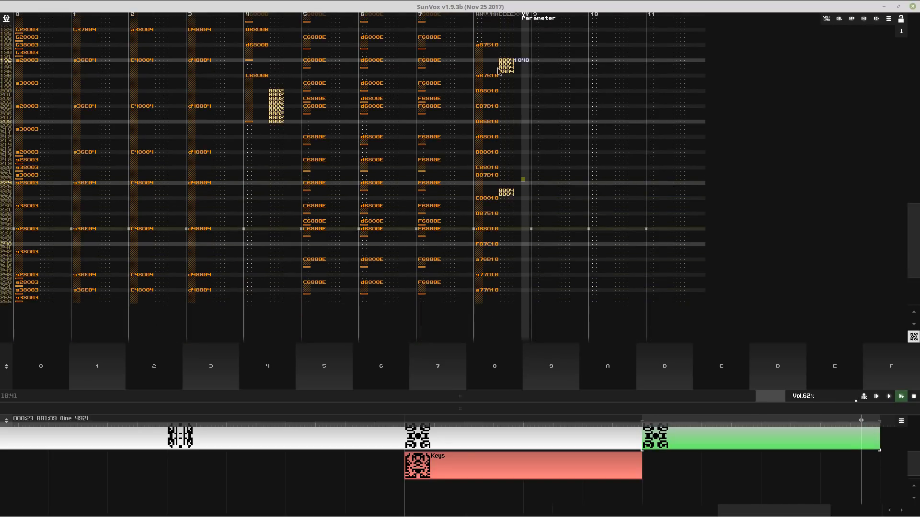
{"action": "double_click", "coordinate": [499, 60]}
{"action": "right_click", "coordinate": [518, 141]}
{"action": "left_click", "coordinate": [519, 208]}
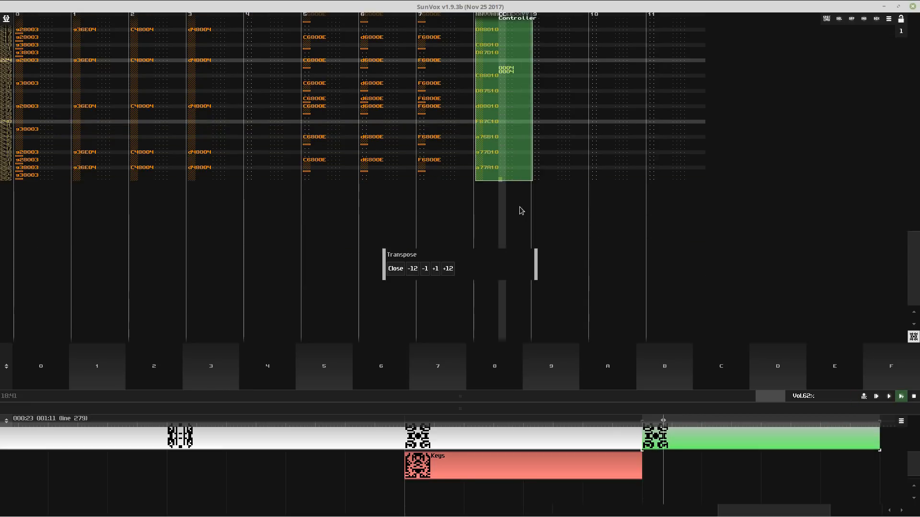
{"action": "left_click", "coordinate": [396, 269]}
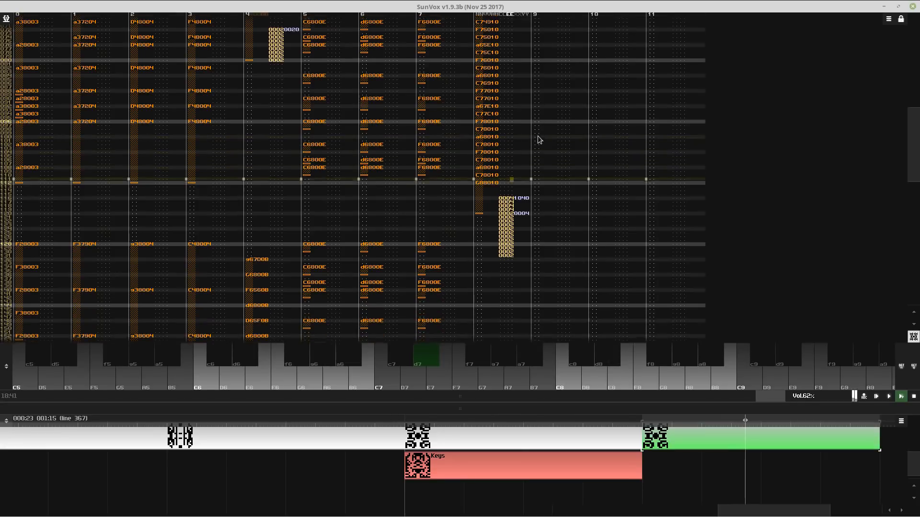
- Enlarge the timeline and convert the drum pattern clone starting at song line 320 into an independent pattern
{"action": "left_click_drag", "start_coordinate": [683, 399], "coordinate": [686, 229]}
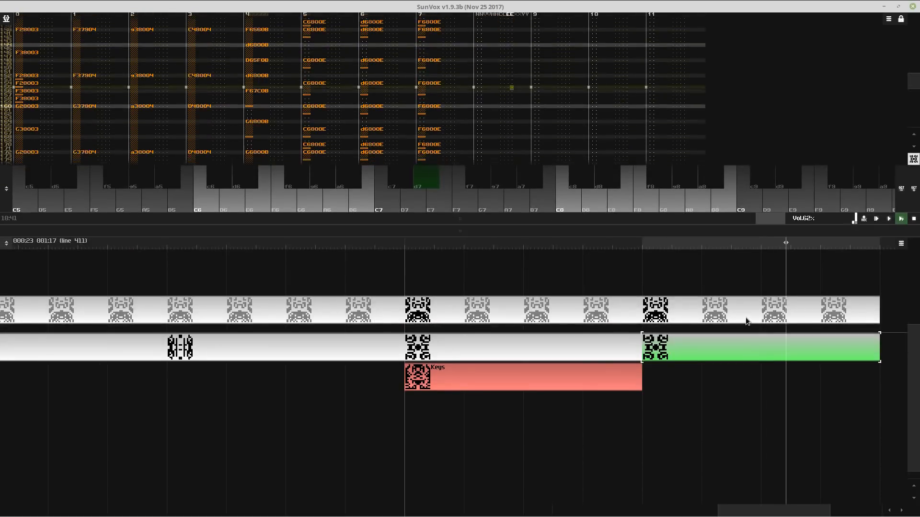
{"action": "left_click_drag", "start_coordinate": [689, 312], "coordinate": [731, 309]}
{"action": "key", "text": "F10"}
{"action": "left_click", "coordinate": [203, 132]}
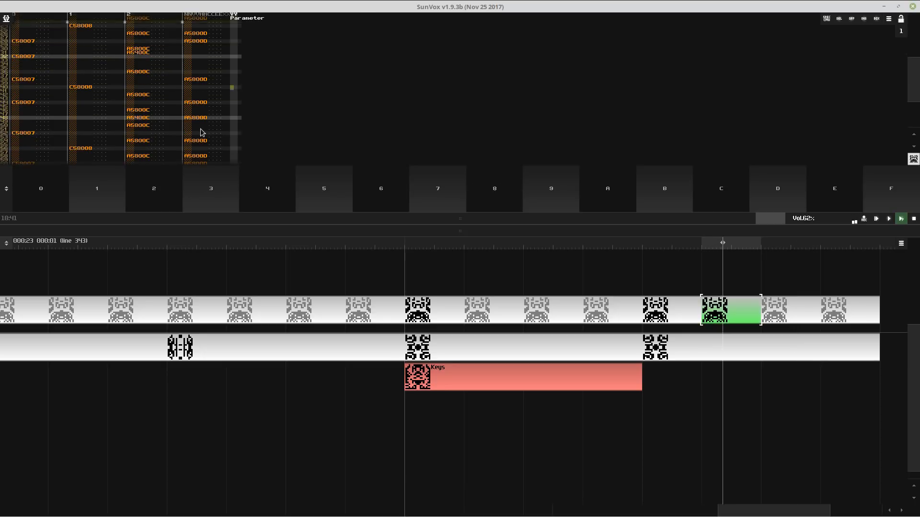
- Delete the drum hits after line 48 on tracks 0 to 2, leaving one module 0D hit on line 56 of track 3
{"action": "scroll", "coordinate": [131, 109], "scroll_direction": "down", "scroll_amount": 5}
{"action": "left_click_drag", "start_coordinate": [132, 95], "coordinate": [4, 157]}
{"action": "key", "text": "Delete"}
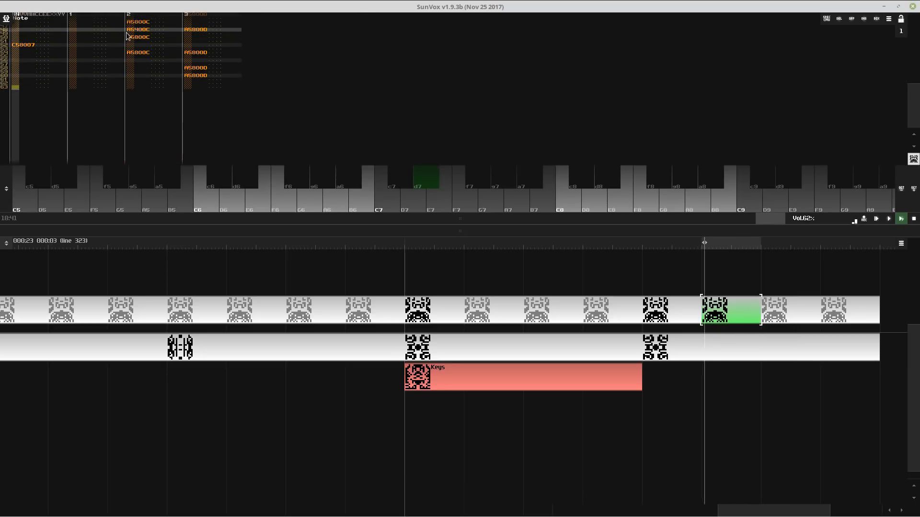
{"action": "left_click_drag", "start_coordinate": [128, 34], "coordinate": [66, 61]}
{"action": "left_click_drag", "start_coordinate": [189, 102], "coordinate": [202, 120]}
{"action": "key", "text": "Delete"}
- Copy the module 0D hit from line 56 of track 3 and paste it on lines 49 and 57
{"action": "left_click_drag", "start_coordinate": [193, 60], "coordinate": [201, 61]}
{"action": "key", "text": "ctrl+c"}
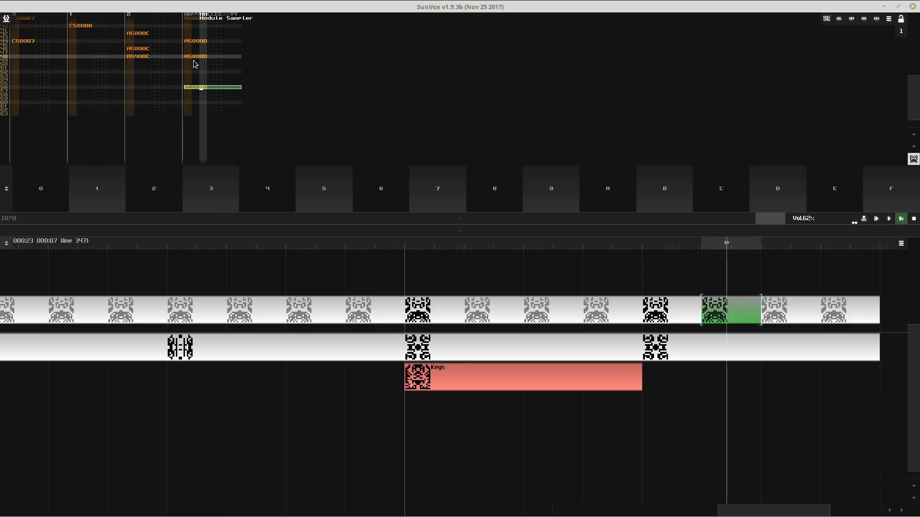
{"action": "left_click", "coordinate": [194, 61]}
{"action": "key", "text": "ctrl+v"}
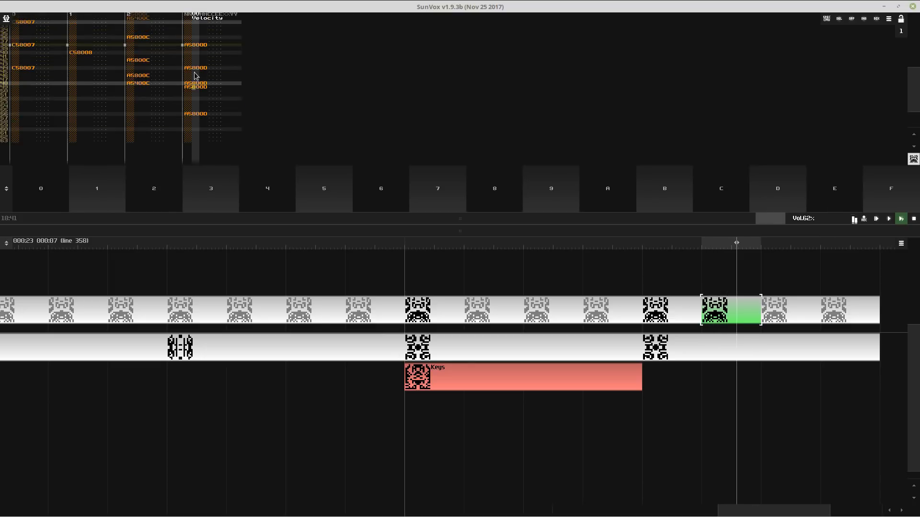
{"action": "left_click", "coordinate": [193, 117]}
{"action": "key", "text": "ctrl+v"}
- Paste another module 0D hit on line 60 of track 3, undoing its placement on line 62
{"action": "key", "text": "Down"}
{"action": "key", "text": "Down"}
{"action": "key", "text": "Down"}
{"action": "key", "text": "Down"}
{"action": "key", "text": "Down"}
{"action": "key", "text": "ctrl+v"}
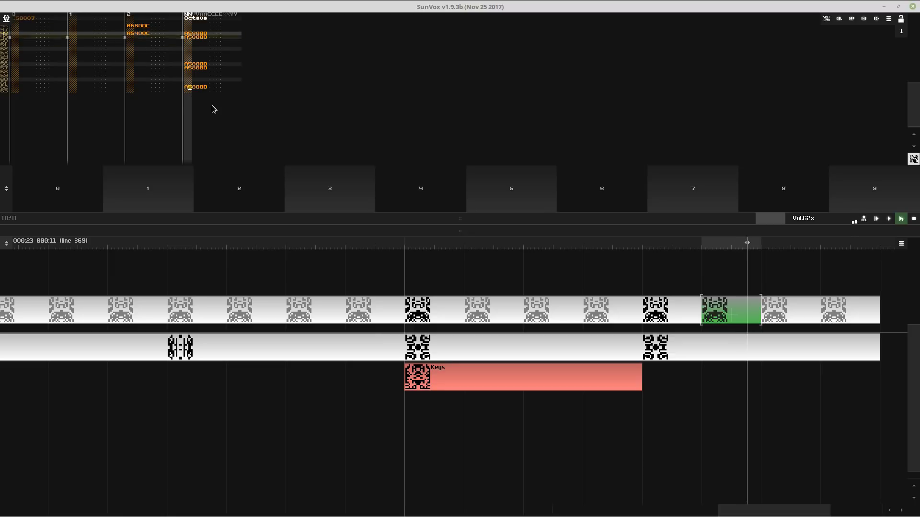
{"action": "key", "text": "ctrl+z"}
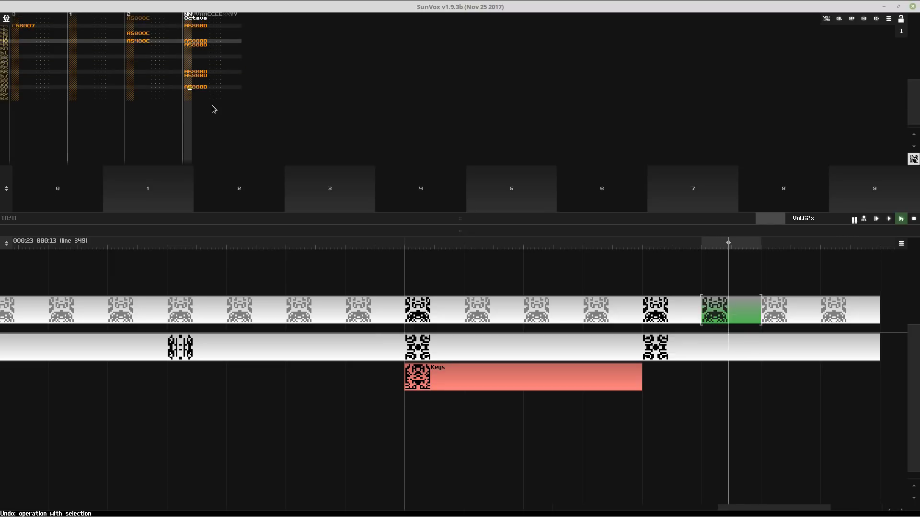
- Select the last melody pattern in the timeline and resize the panes to reveal the module network
{"action": "left_click", "coordinate": [814, 347]}
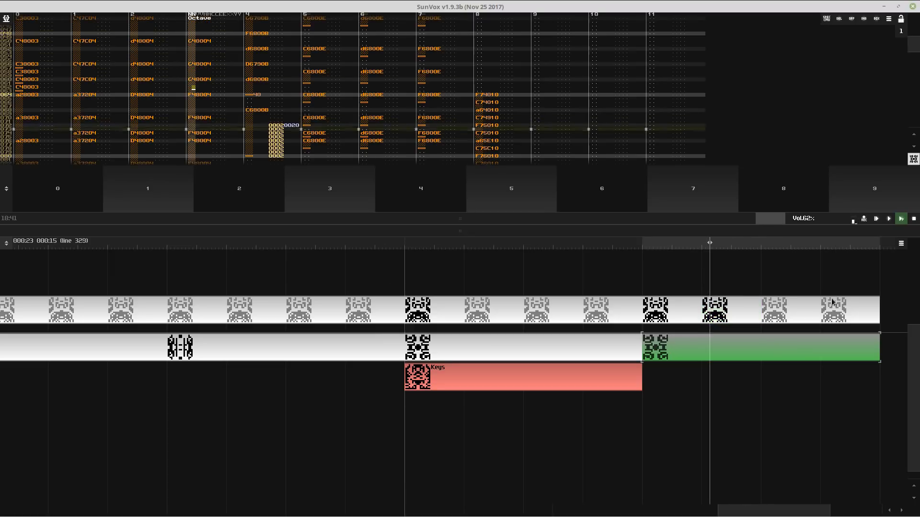
{"action": "left_click_drag", "start_coordinate": [604, 231], "coordinate": [605, 345]}
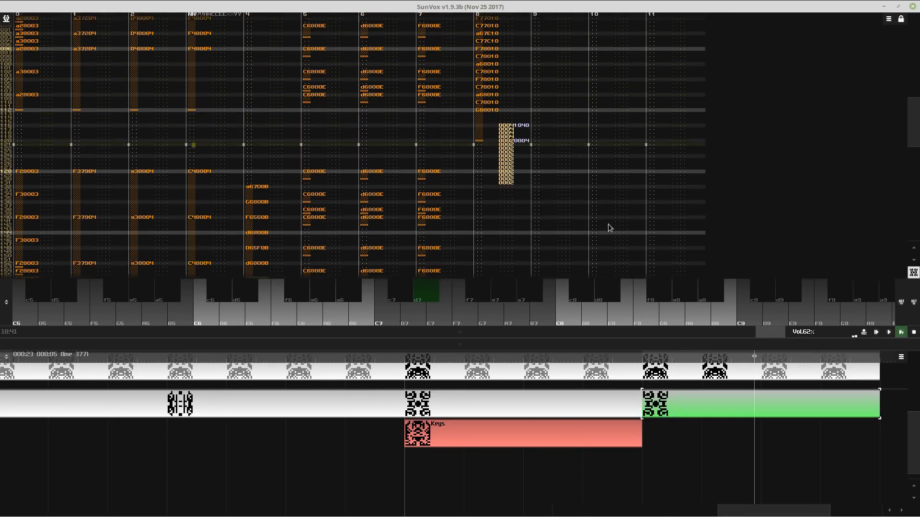
{"action": "left_click_drag", "start_coordinate": [608, 334], "coordinate": [605, 91]}
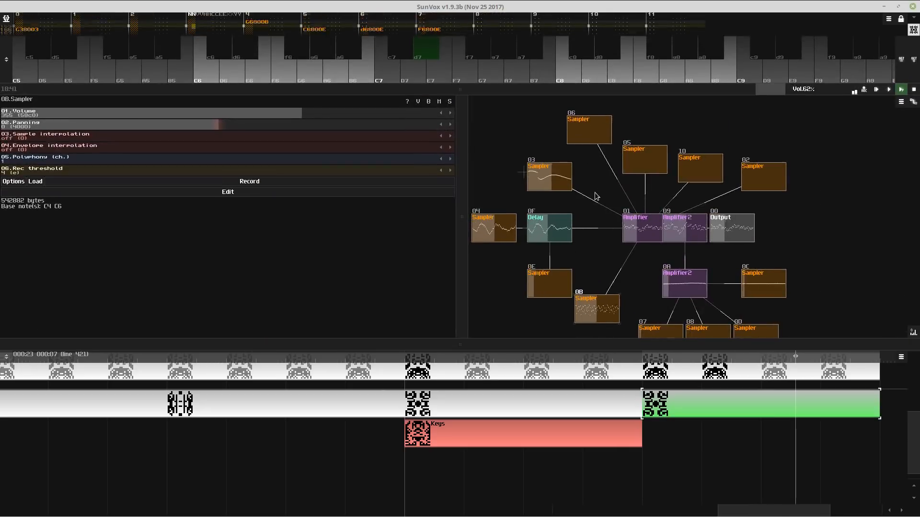
- Move sampler module 0B up and to the right, and set sampler module 03's volume to 449
{"action": "left_click_drag", "start_coordinate": [595, 294], "coordinate": [611, 269]}
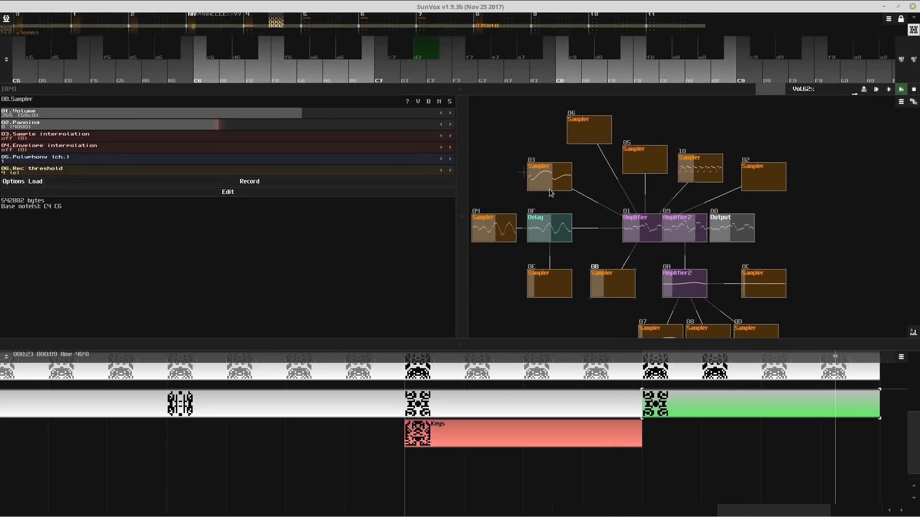
{"action": "left_click", "coordinate": [549, 175]}
{"action": "mouse_move", "coordinate": [380, 113]}
{"action": "left_mouse_down"}
{"action": "mouse_move", "coordinate": [363, 114]}
{"action": "mouse_move", "coordinate": [382, 114]}
{"action": "left_mouse_up"}
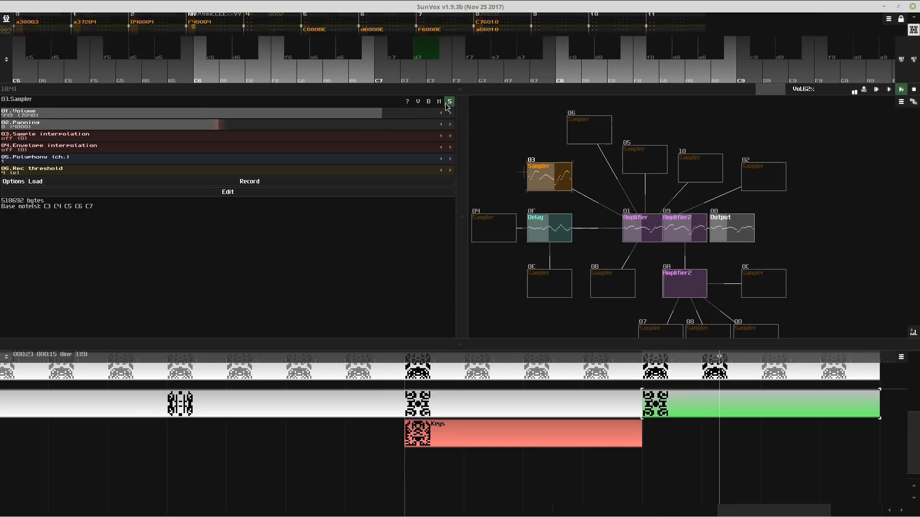
- Rename sampler module 03 as Bass
{"action": "double_click", "coordinate": [541, 184]}
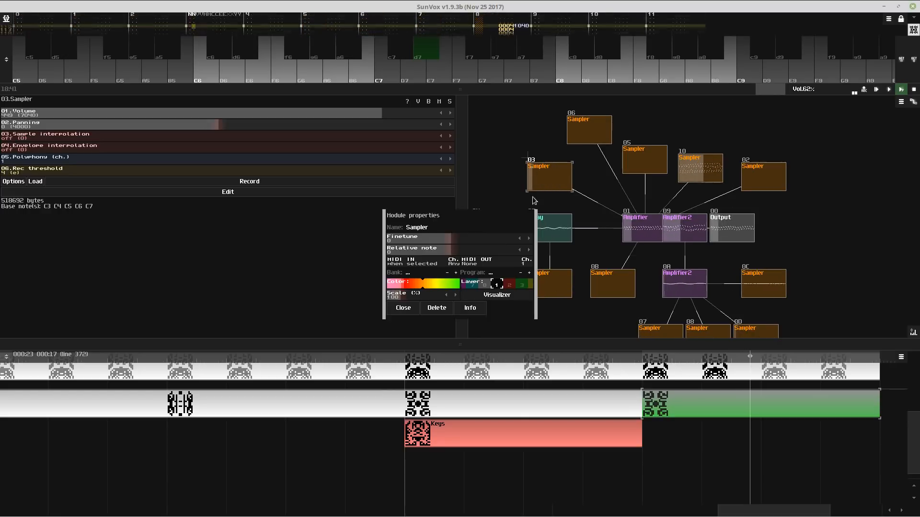
{"action": "left_click", "coordinate": [519, 229]}
{"action": "left_click", "coordinate": [527, 228]}
{"action": "type", "text": "Bass"}
{"action": "left_click", "coordinate": [403, 312]}
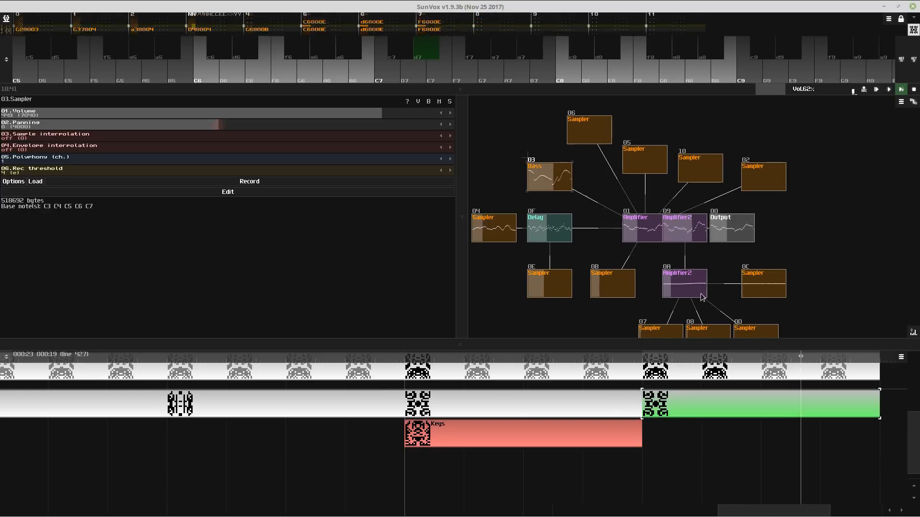
- Set sampler module 0C's volume to 118
{"action": "left_click", "coordinate": [776, 285]}
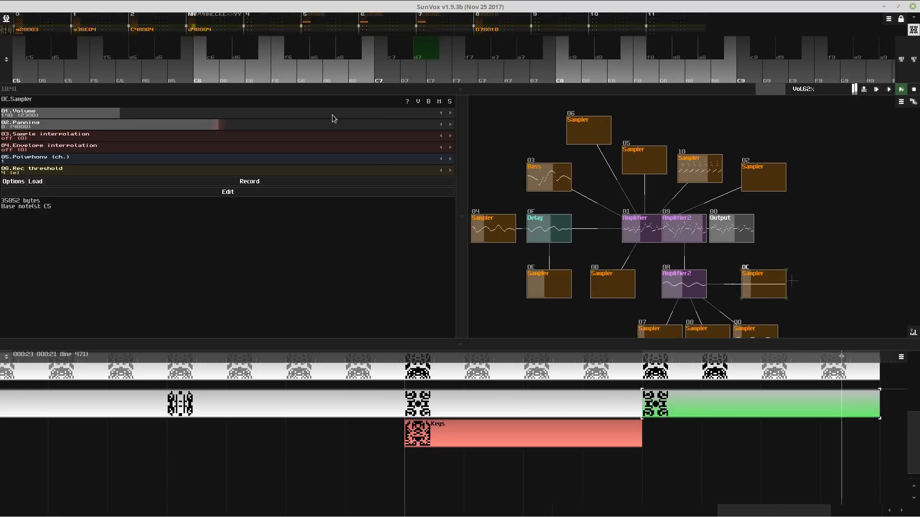
{"action": "left_click_drag", "start_coordinate": [812, 316], "coordinate": [816, 280]}
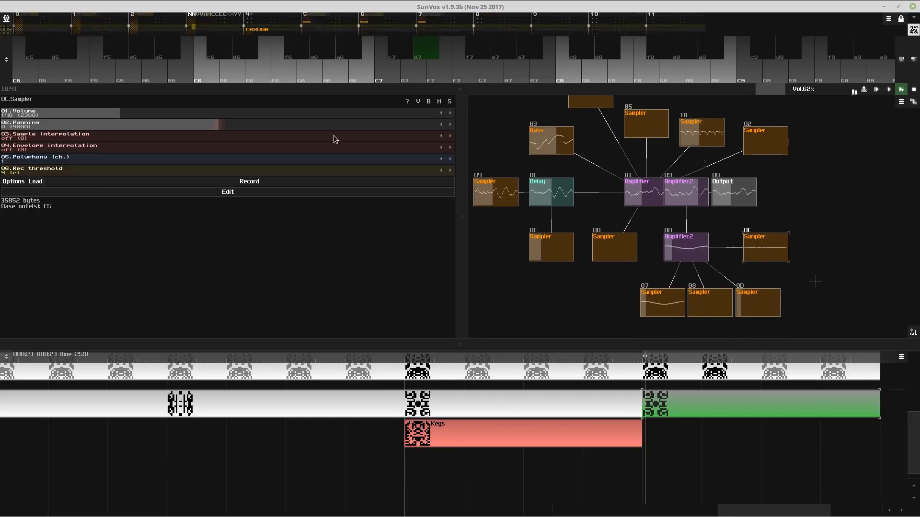
{"action": "left_click_drag", "start_coordinate": [418, 113], "coordinate": [398, 115]}
{"action": "left_click_drag", "start_coordinate": [593, 210], "coordinate": [622, 231]}
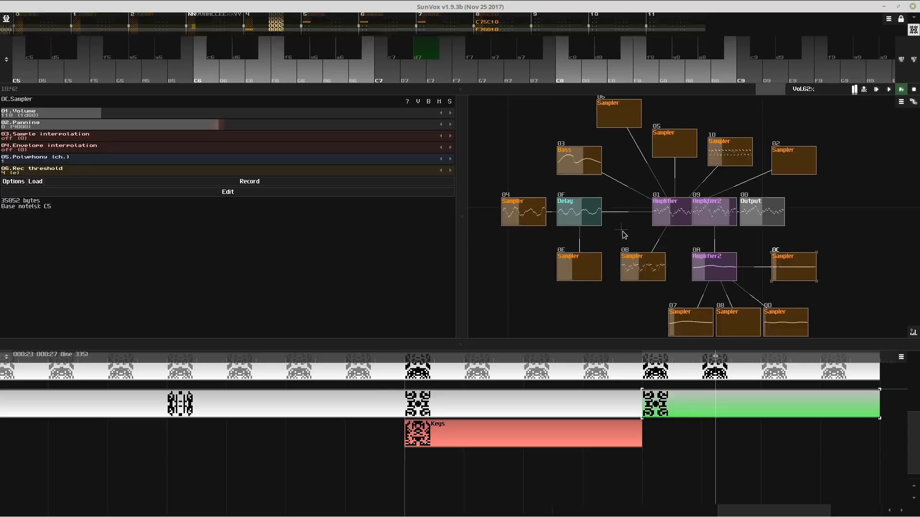
- Set sampler module 0E's volume to 150 and rename the module as Alert
{"action": "left_click", "coordinate": [576, 272]}
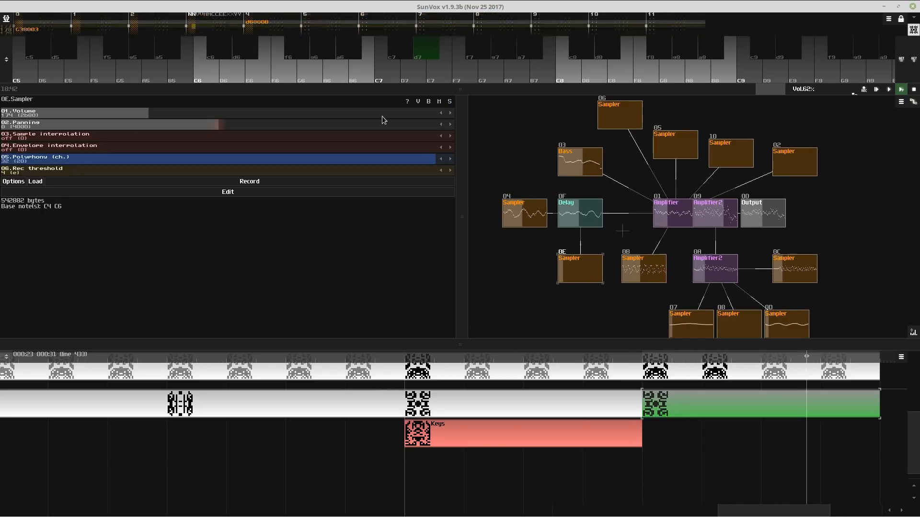
{"action": "left_click_drag", "start_coordinate": [381, 116], "coordinate": [362, 111]}
{"action": "double_click", "coordinate": [572, 262]}
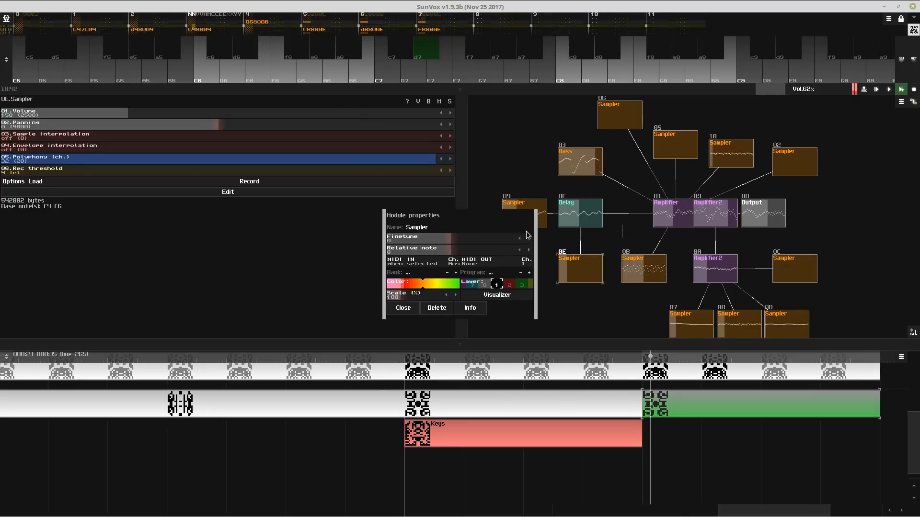
{"action": "left_click", "coordinate": [529, 228]}
{"action": "type", "text": "Alert"}
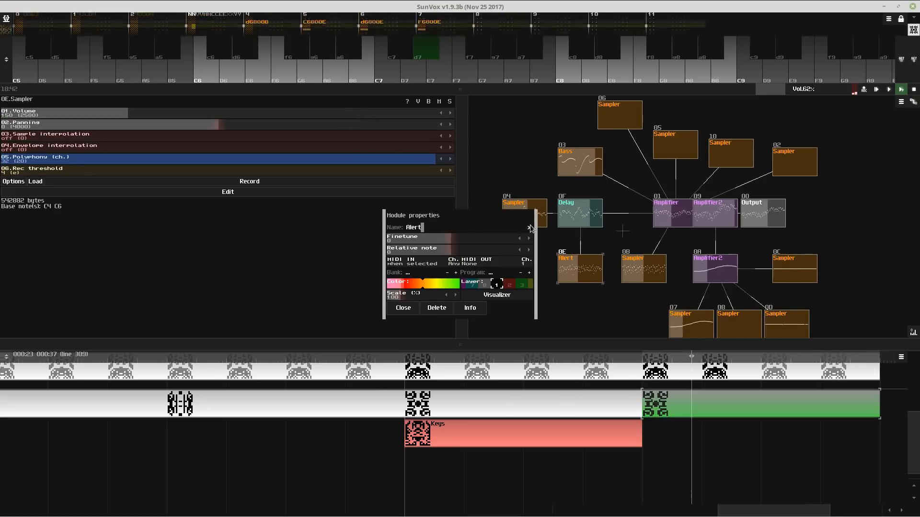
{"action": "key", "text": "Return"}
- Start saving the project over VillageOfFrigidia.sunvox and decline the overwrite
{"action": "key", "text": "ctrl+s"}
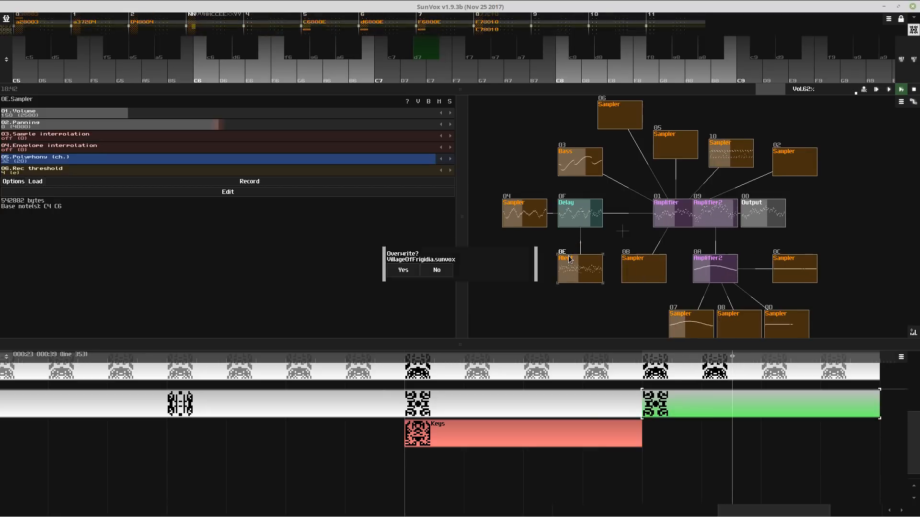
{"action": "left_click", "coordinate": [436, 267]}
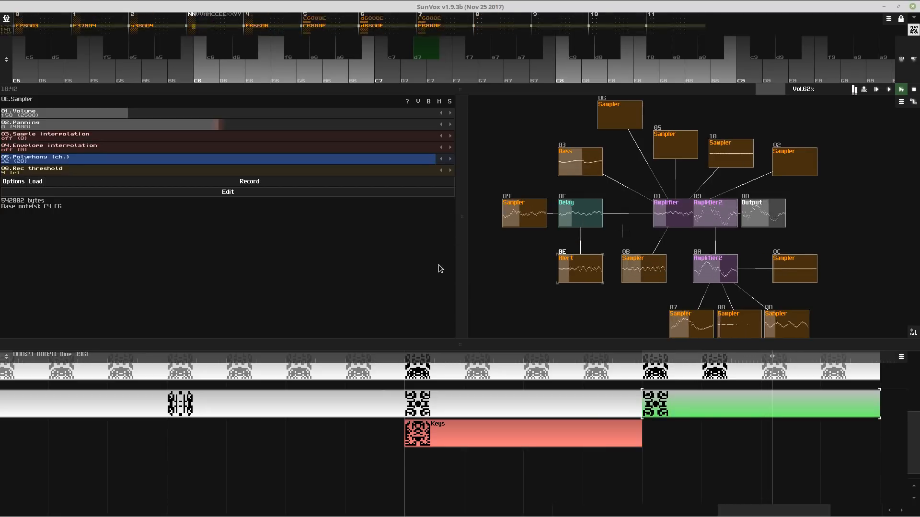
- Enlarge the pattern editor and undo the last selection operation in the last melody pattern
{"action": "left_click_drag", "start_coordinate": [499, 89], "coordinate": [505, 371]}
{"action": "key", "text": "space"}
{"action": "key", "text": "ctrl+z"}
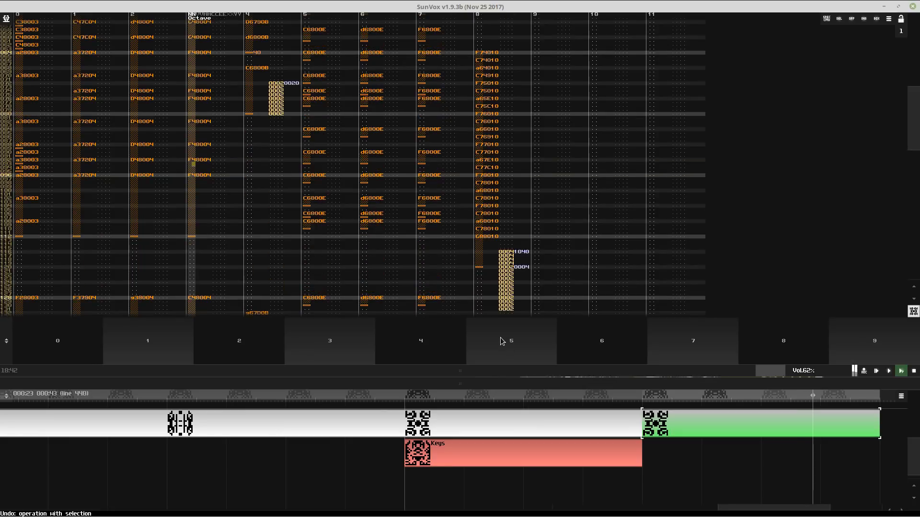
{"action": "key", "text": "space"}
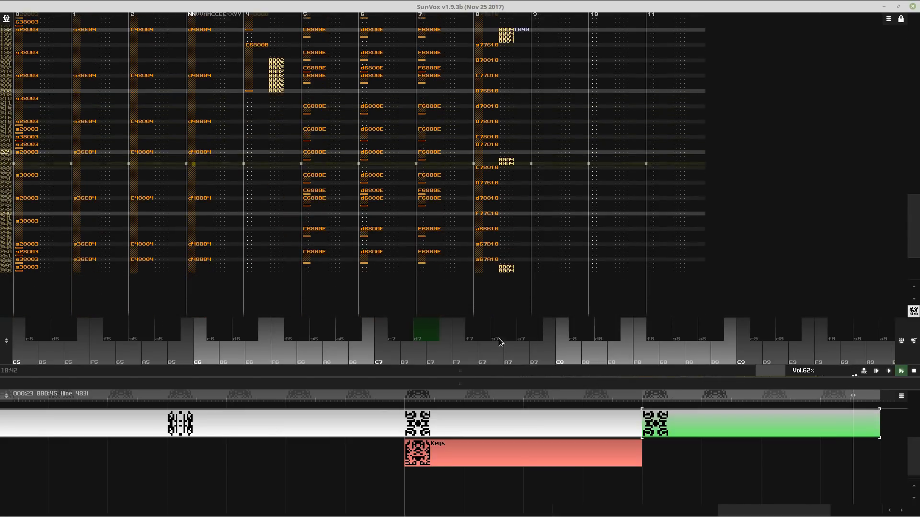
- Select the melody pattern directly above Keys and rename sampler module 06 as Whistle
{"action": "left_click_drag", "start_coordinate": [457, 382], "coordinate": [448, 287]}
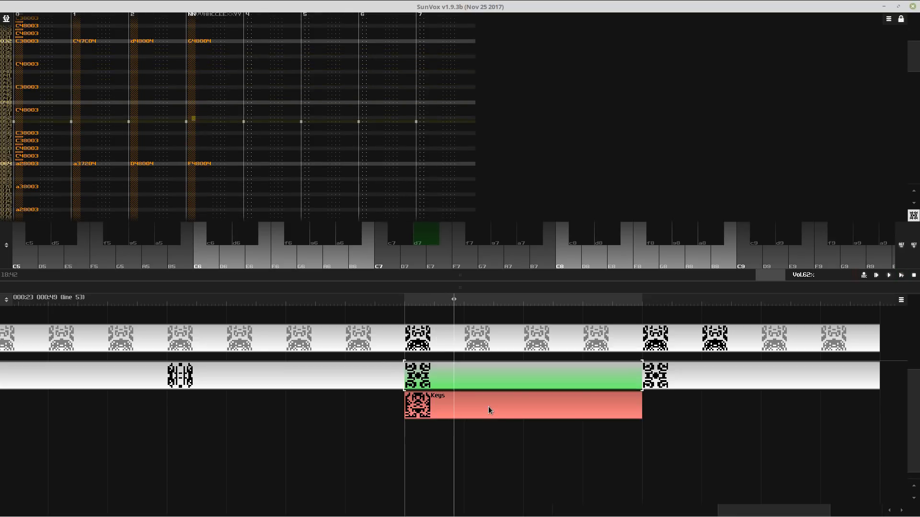
{"action": "key", "text": "F11"}
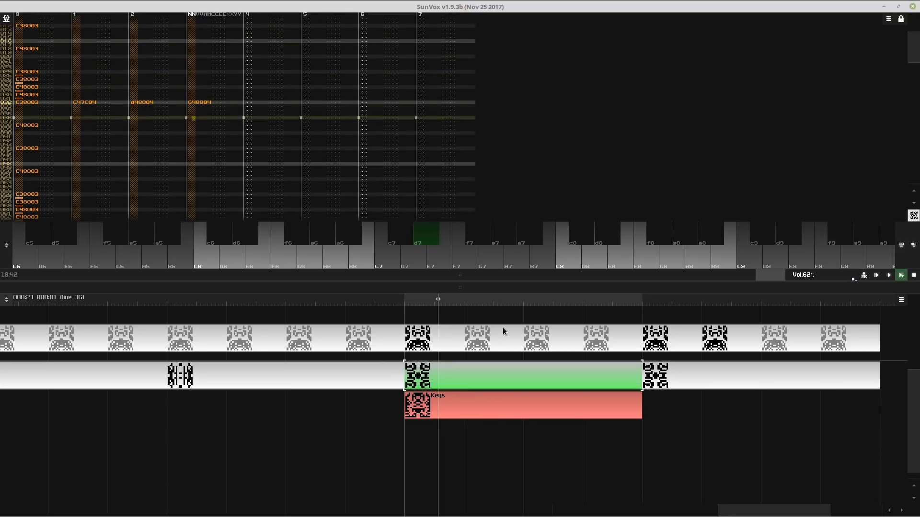
{"action": "left_click_drag", "start_coordinate": [502, 276], "coordinate": [501, 89]}
{"action": "left_click", "coordinate": [625, 123]}
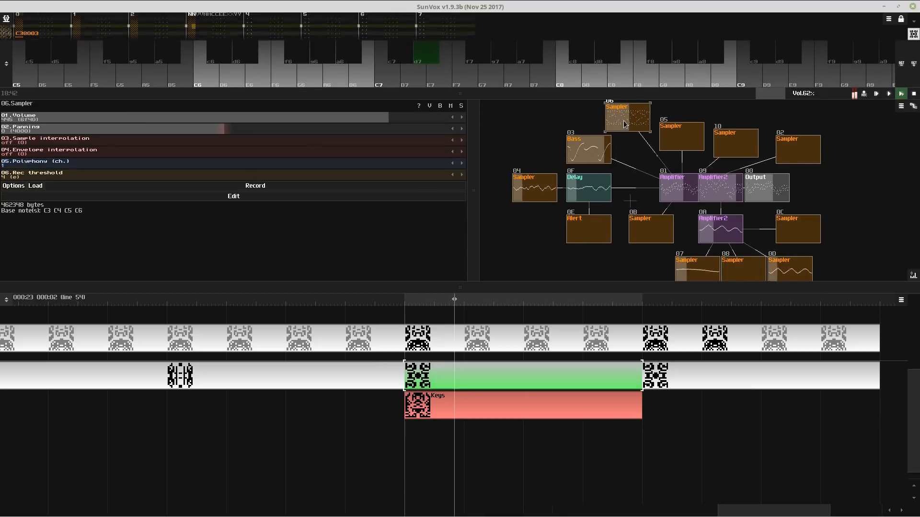
{"action": "left_click", "coordinate": [625, 123]}
{"action": "left_click", "coordinate": [529, 228]}
{"action": "type", "text": "Whi"}
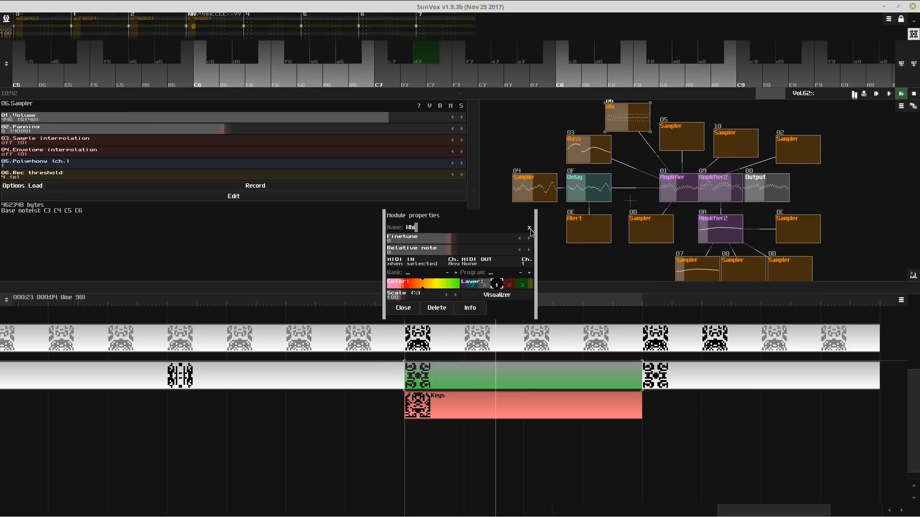
{"action": "type", "text": "stle"}
{"action": "key", "text": "Return"}
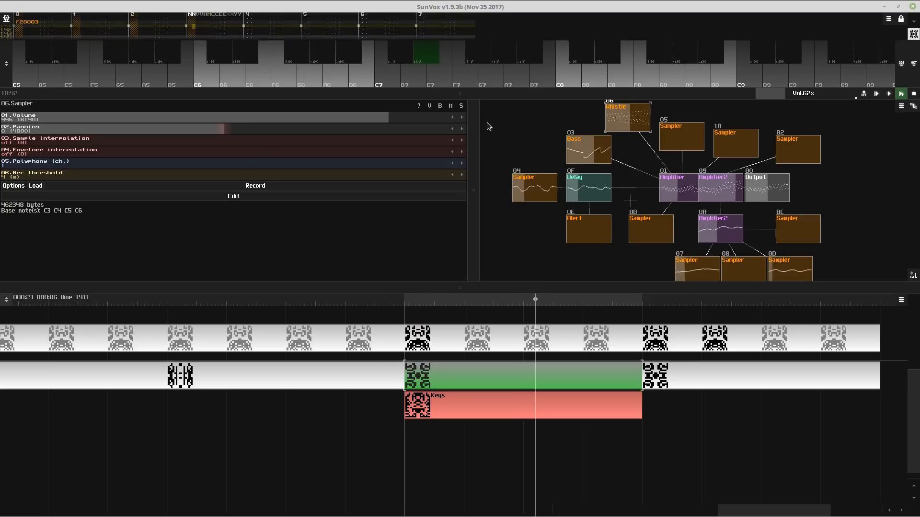
- Transpose all the notes in the Keys pattern
{"action": "left_click_drag", "start_coordinate": [495, 93], "coordinate": [507, 338]}
{"action": "left_click", "coordinate": [488, 448]}
{"action": "right_click", "coordinate": [359, 180]}
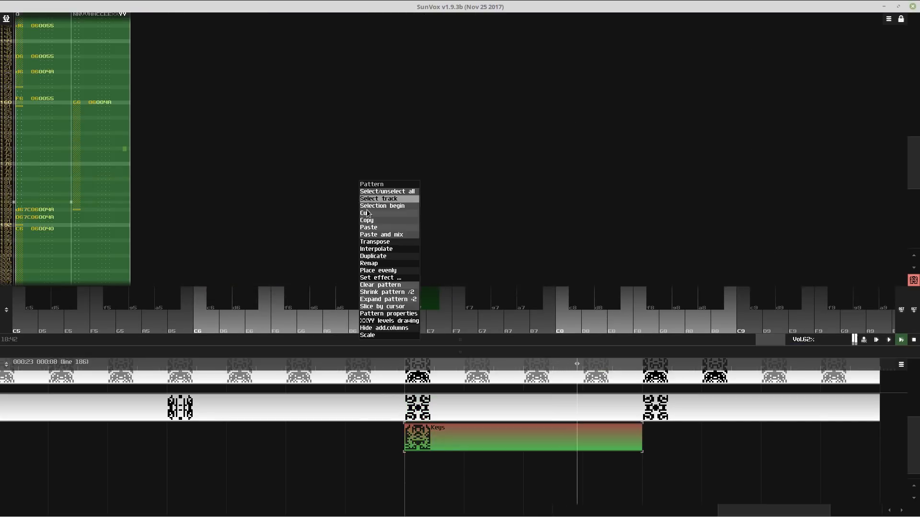
{"action": "left_click", "coordinate": [377, 242]}
{"action": "left_click", "coordinate": [411, 270]}
{"action": "left_click", "coordinate": [400, 270]}
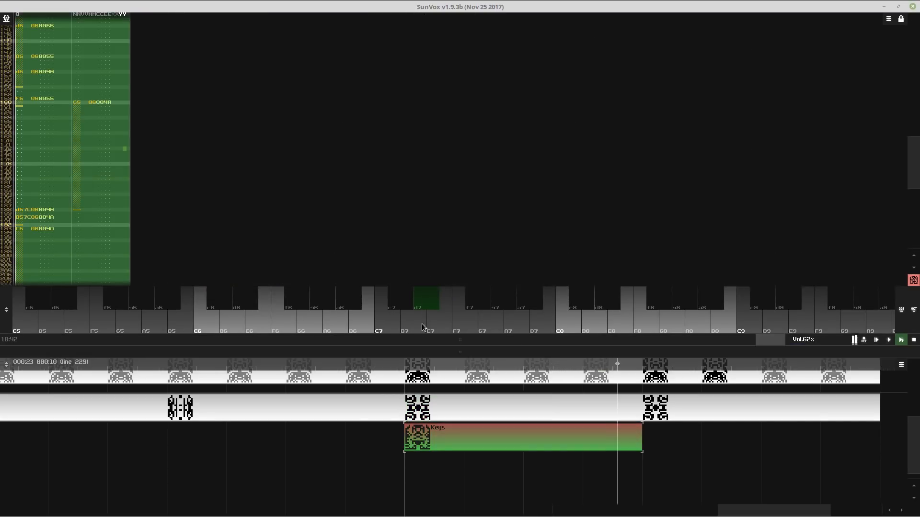
- Set the Whistle module's volume to 451 and move sampler module 05 upward in the module network
{"action": "left_click_drag", "start_coordinate": [422, 340], "coordinate": [399, 115]}
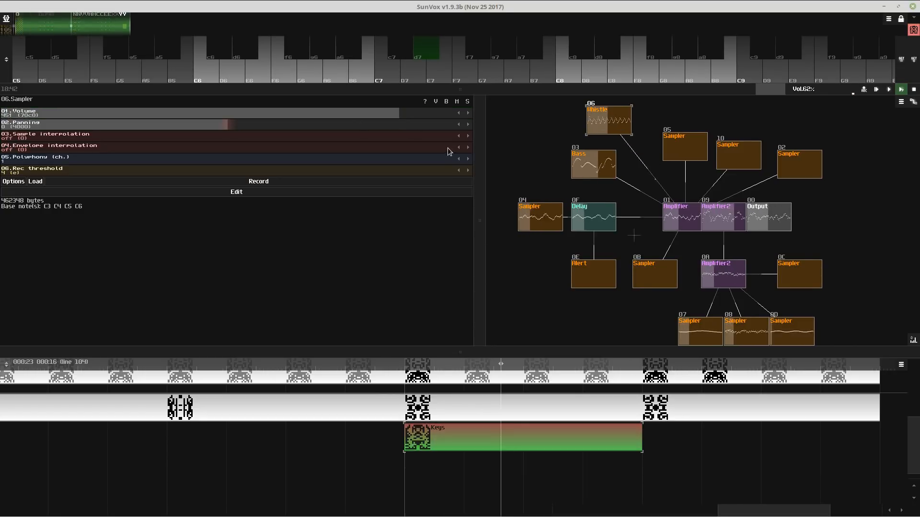
{"action": "left_click_drag", "start_coordinate": [685, 146], "coordinate": [692, 109]}
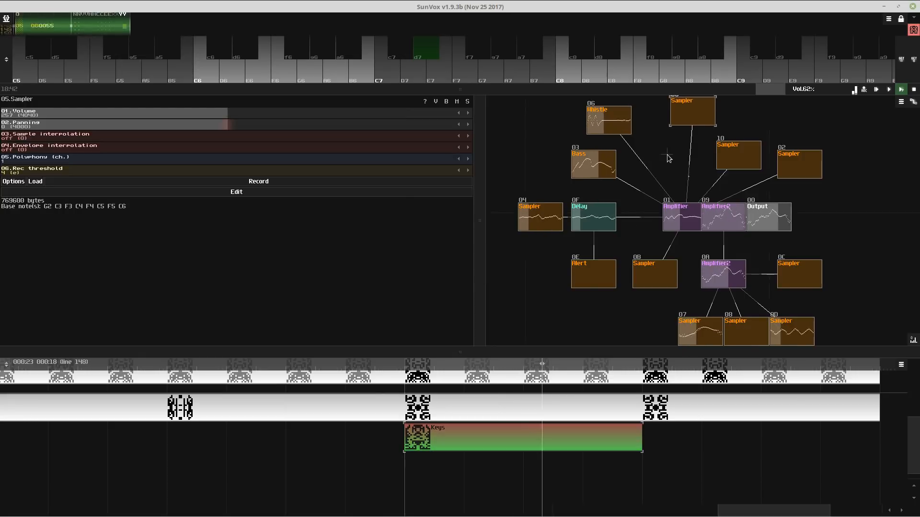
- Add an Analog generator linked to Amplifier 01 and set its waveform to square
{"action": "double_click", "coordinate": [668, 158]}
{"action": "double_click", "coordinate": [485, 134]}
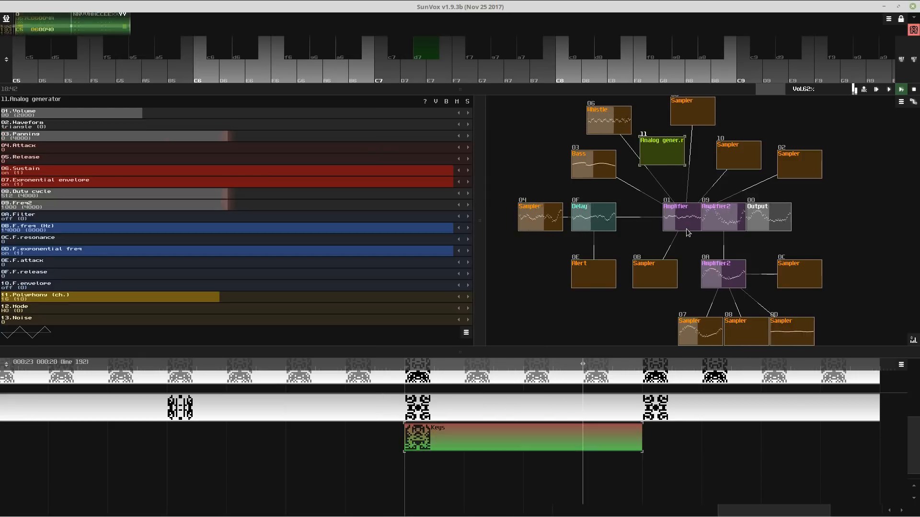
{"action": "left_click", "coordinate": [182, 123]}
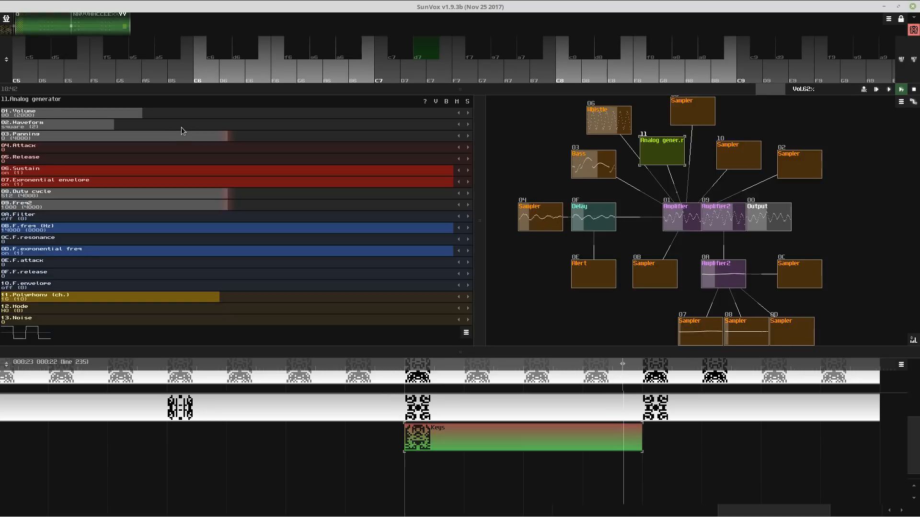
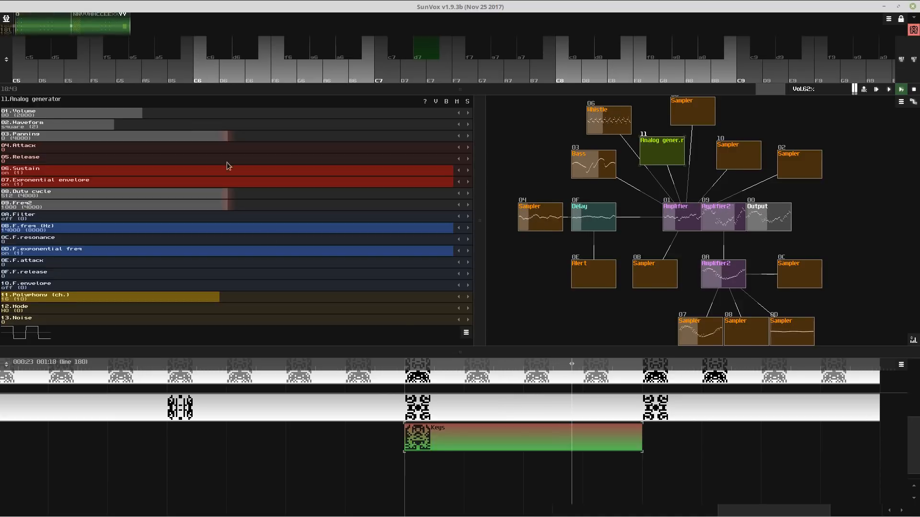
- Save the project over its existing file and open the drum pattern at the start of the Keys section for editing
{"action": "key", "text": "ctrl+s"}
{"action": "left_click", "coordinate": [403, 270]}
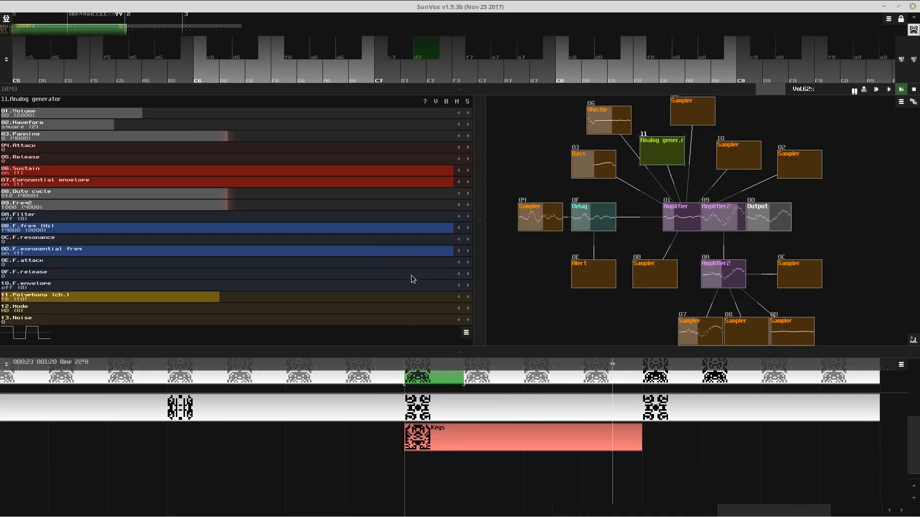
{"action": "key", "text": "space"}
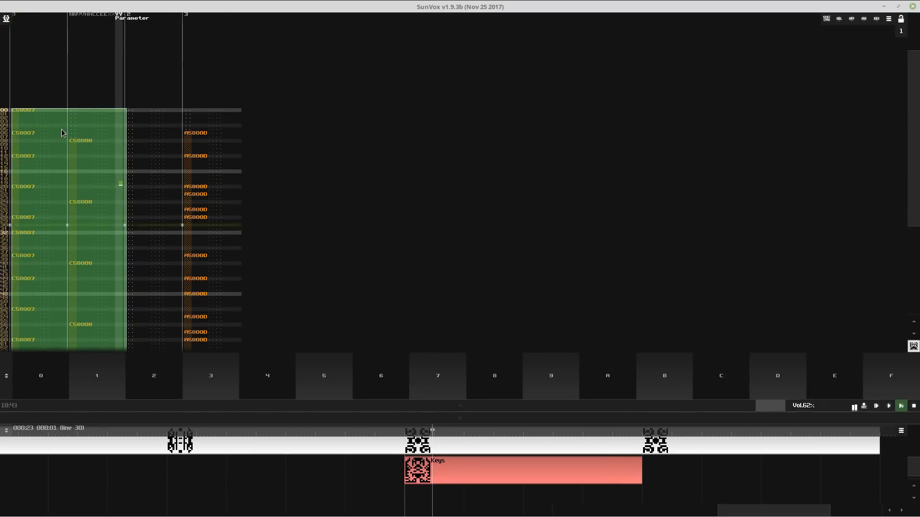
- Remove the module 07 hit on line 6 of track 0 and all module 0D hits from track 3
{"action": "left_click", "coordinate": [53, 137]}
{"action": "key", "text": "space"}
{"action": "key", "text": "F9"}
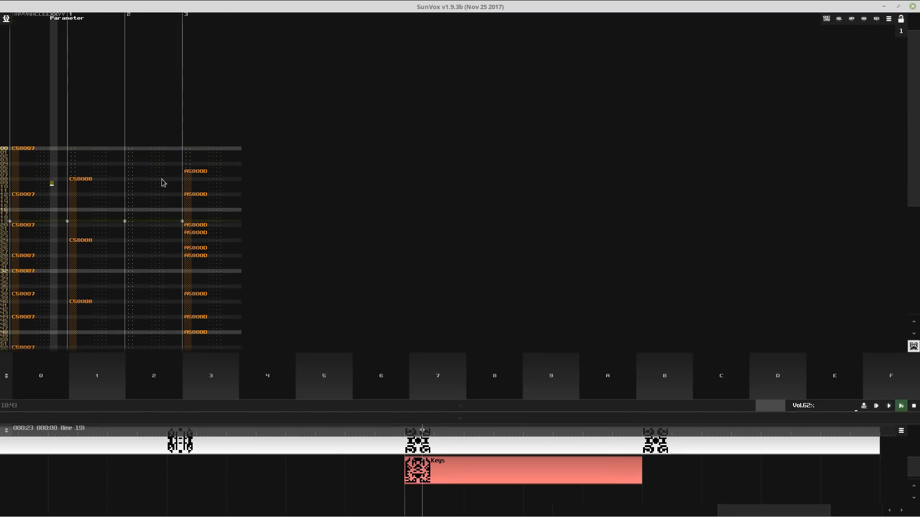
{"action": "left_click_drag", "start_coordinate": [187, 180], "coordinate": [209, 240]}
- Thin out the module 07 hits on track 0, keeping only those on lines 0, 12, 20, 32, 44 and 52
{"action": "left_click", "coordinate": [43, 144]}
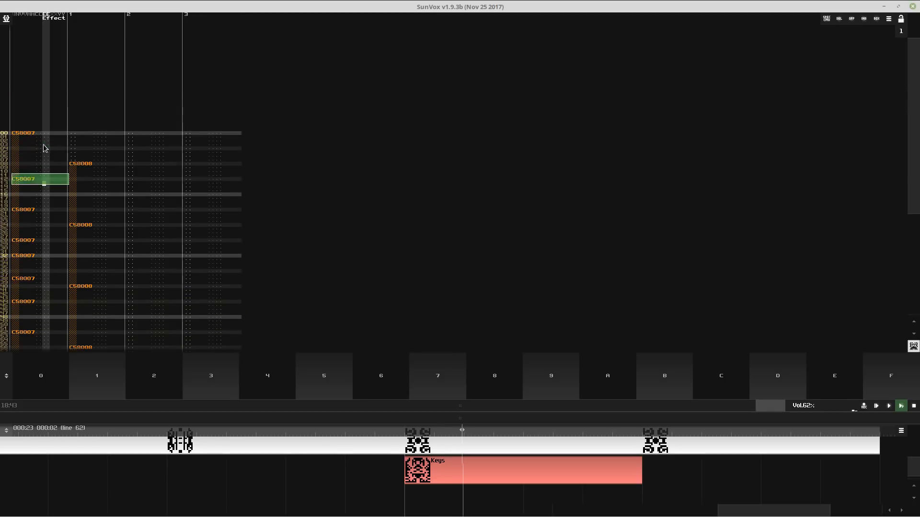
{"action": "key", "text": "ctrl+v"}
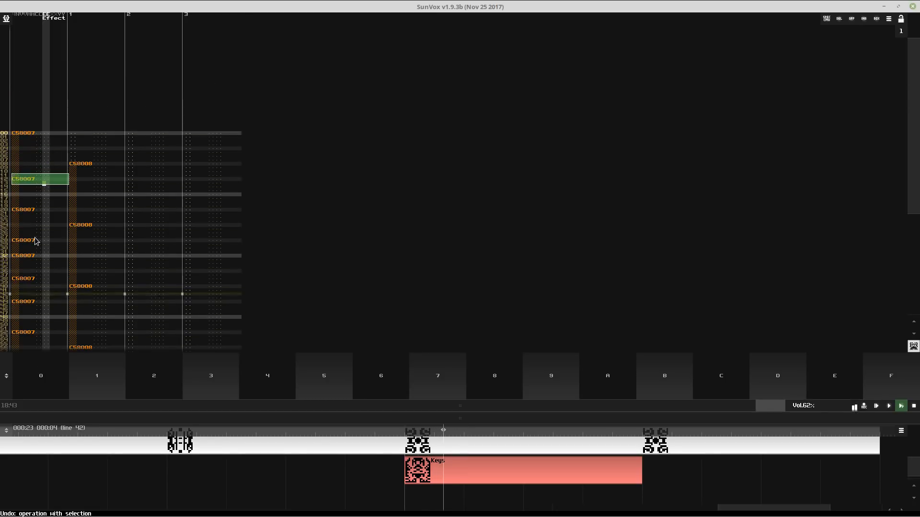
{"action": "left_click_drag", "start_coordinate": [38, 66], "coordinate": [40, 184]}
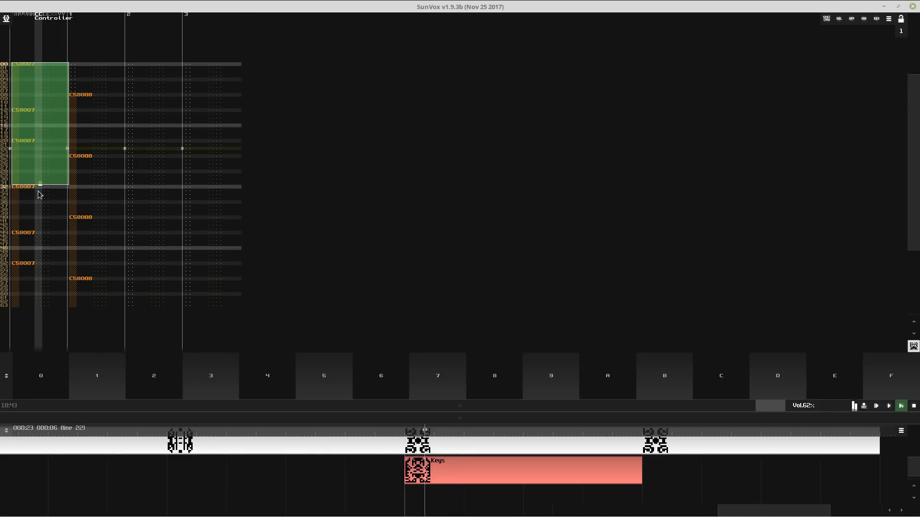
- Reselect the drum pattern and copy the module 08 hit from line 56 of track 1 to line 60
{"action": "left_click", "coordinate": [457, 450]}
{"action": "scroll", "coordinate": [499, 481], "scroll_direction": "up", "scroll_amount": 1}
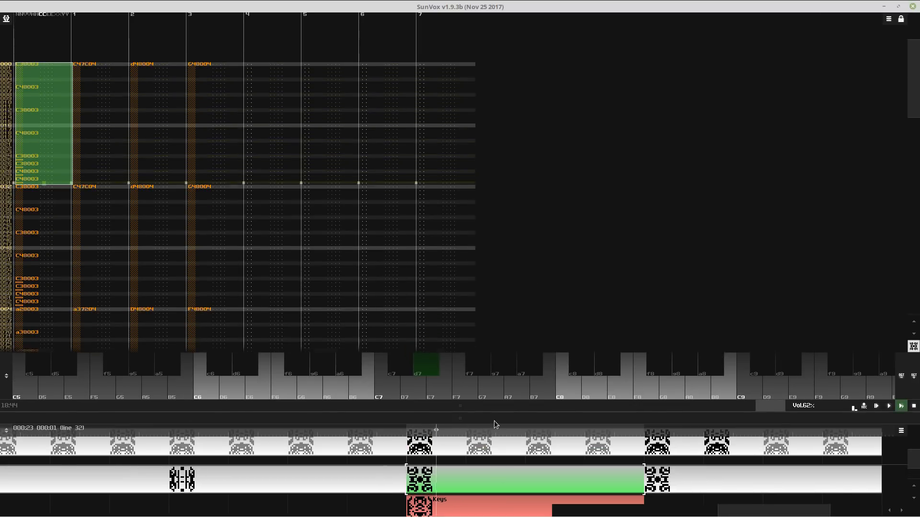
{"action": "left_click_drag", "start_coordinate": [493, 420], "coordinate": [494, 337]}
{"action": "left_click", "coordinate": [455, 393]}
{"action": "left_click", "coordinate": [93, 178]}
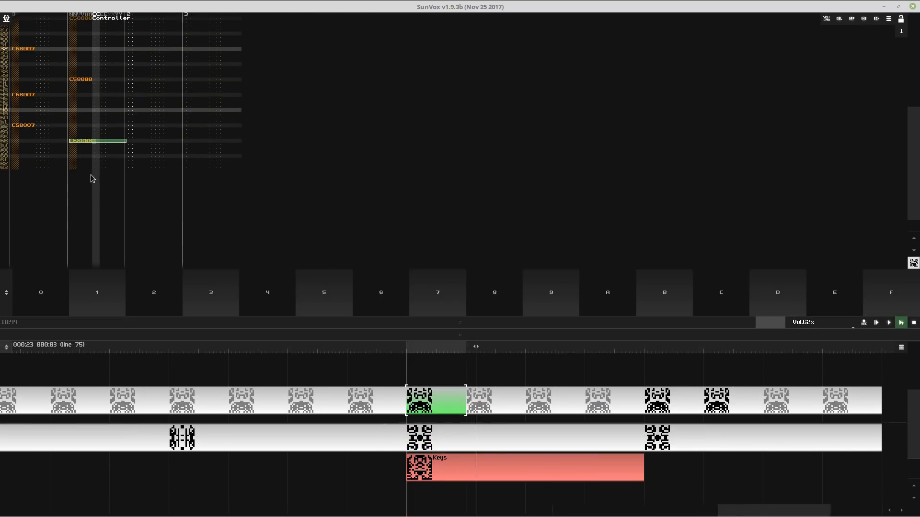
{"action": "key", "text": "Escape"}
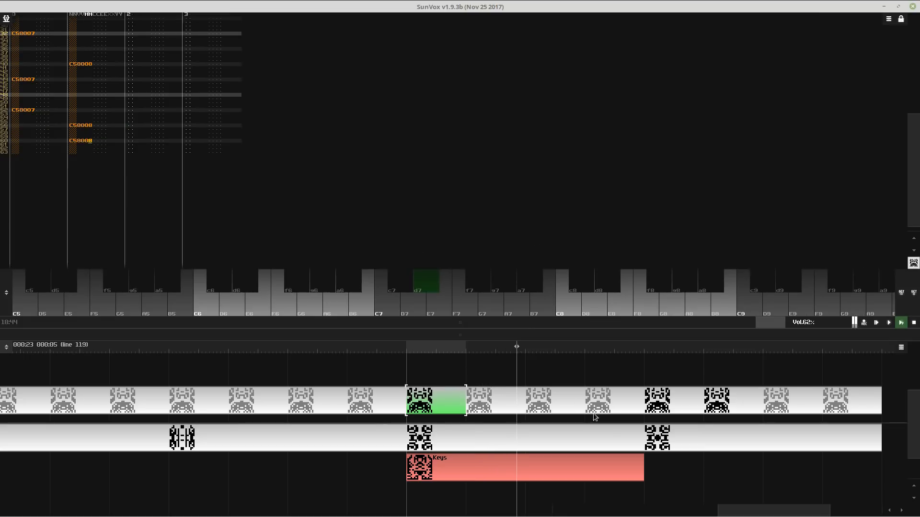
- Transpose tracks 5 to 7 of the melody pattern following the Keys section down by 12 semitones
{"action": "left_click", "coordinate": [611, 432]}
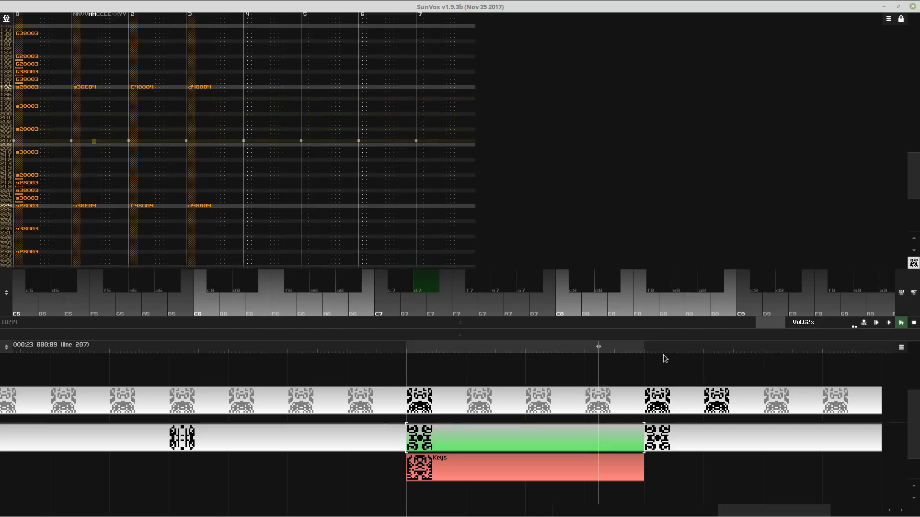
{"action": "left_click", "coordinate": [665, 431]}
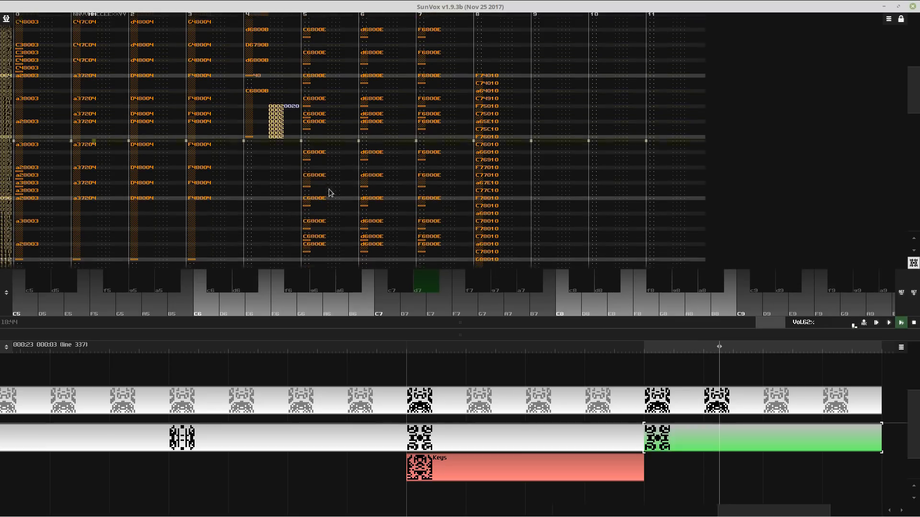
{"action": "double_click", "coordinate": [329, 192]}
{"action": "right_click", "coordinate": [335, 194]}
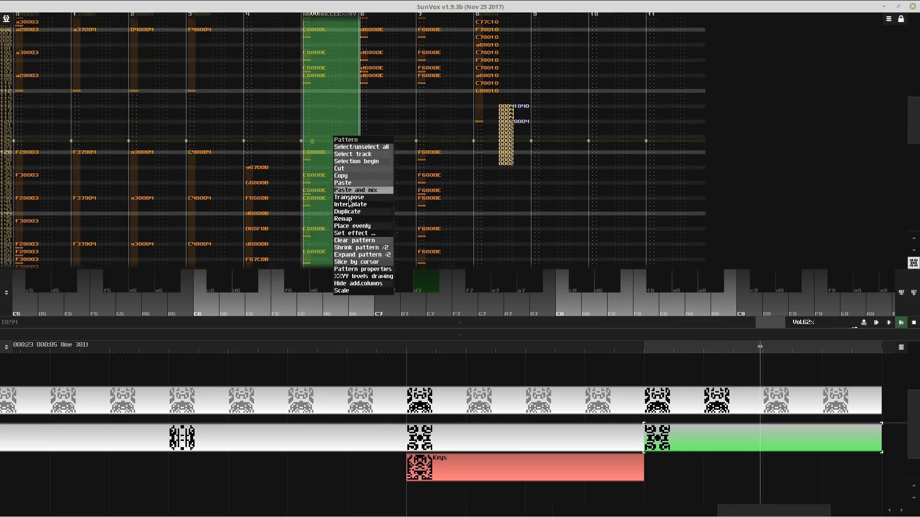
{"action": "left_click", "coordinate": [349, 198]}
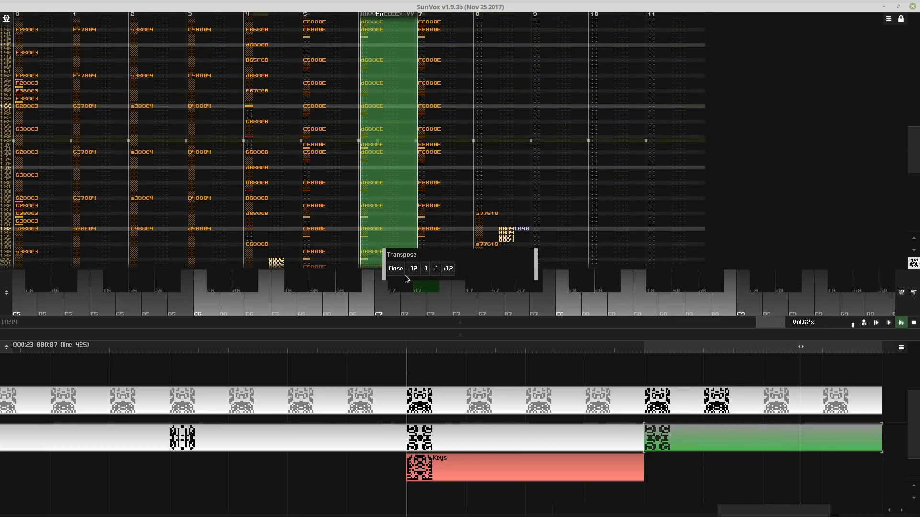
{"action": "left_click", "coordinate": [413, 268]}
{"action": "key", "text": "ctrl+Right"}
{"action": "left_click", "coordinate": [413, 269]}
{"action": "left_click", "coordinate": [396, 268]}
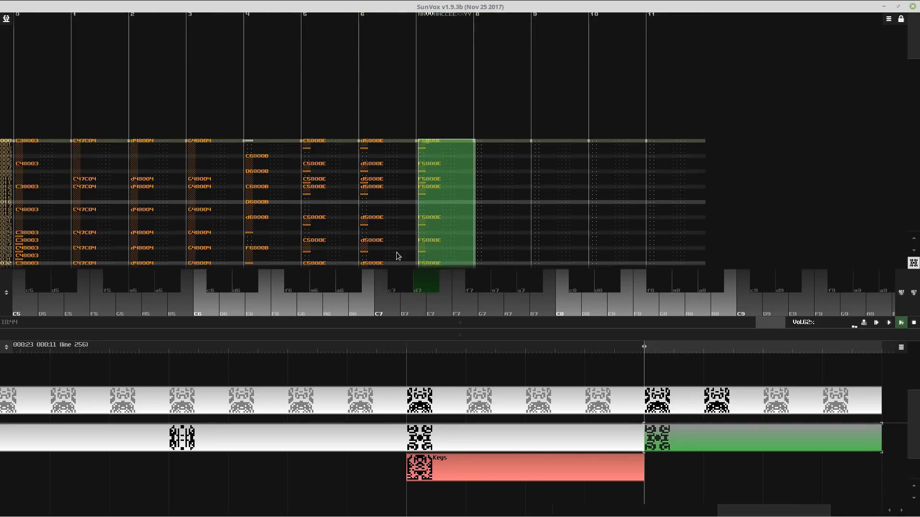
- Clear all module 0E notes from tracks 5, 6 and 7 of the last melody pattern
{"action": "key", "text": "ctrl+x"}
{"action": "key", "text": "shift+Tab"}
{"action": "key", "text": "ctrl+a"}
{"action": "key", "text": "ctrl+x"}
{"action": "key", "text": "shift+Tab"}
{"action": "key", "text": "ctrl+a"}
{"action": "key", "text": "ctrl+x"}
{"action": "key", "text": "space"}
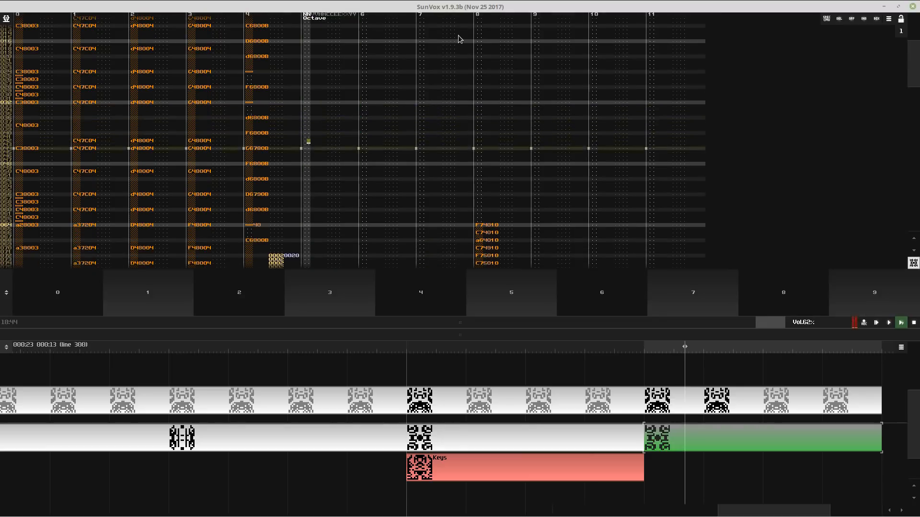
- Move the pitch-slide effects with code 0002 on lines 120 to 131 from track 8 to track 9
{"action": "left_click", "coordinate": [490, 35]}
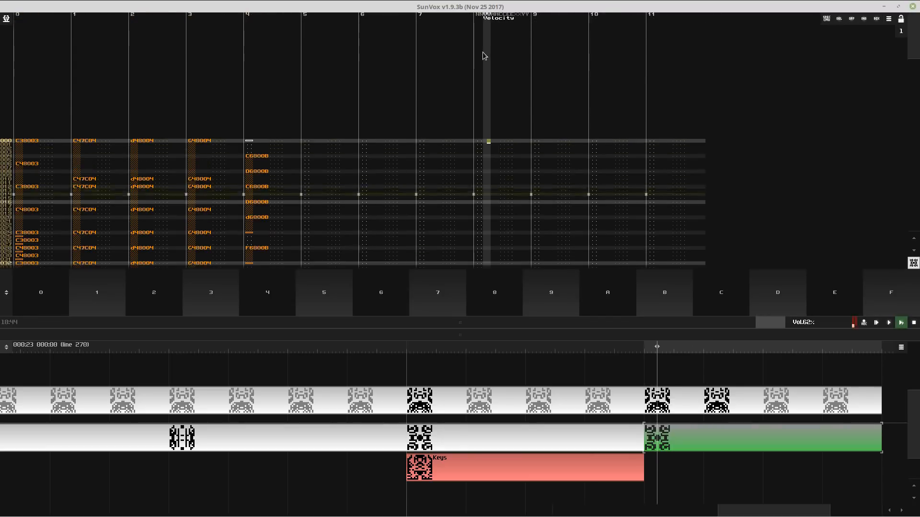
{"action": "scroll", "coordinate": [485, 56], "scroll_direction": "up", "scroll_amount": 1}
{"action": "key", "text": "space"}
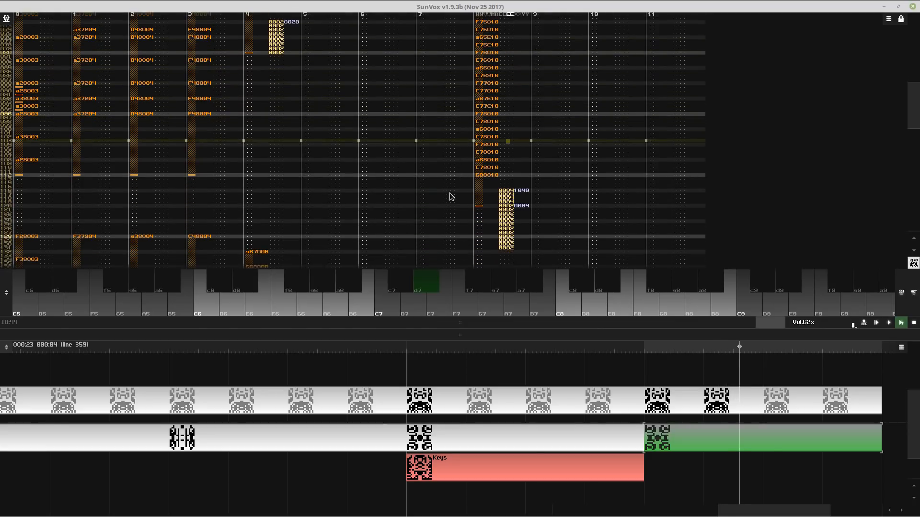
{"action": "key", "text": "space"}
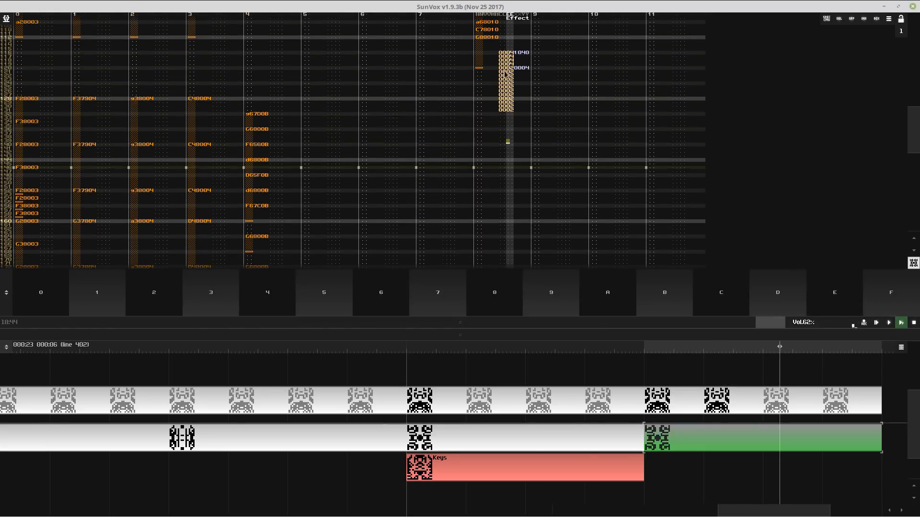
{"action": "left_click_drag", "start_coordinate": [513, 70], "coordinate": [563, 94]}
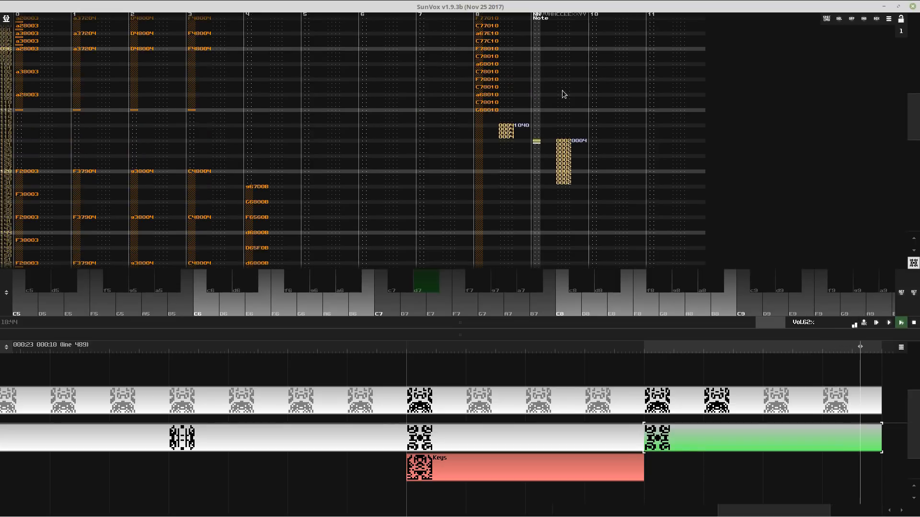
- Extend the 04 vibrato effect on track 8 through lines 120 to 128 and place a note off on line 124
{"action": "key", "text": "Down"}
{"action": "key", "text": "Left"}
{"action": "key", "text": "Left"}
{"action": "key", "text": "Left"}
{"action": "key", "text": "Down"}
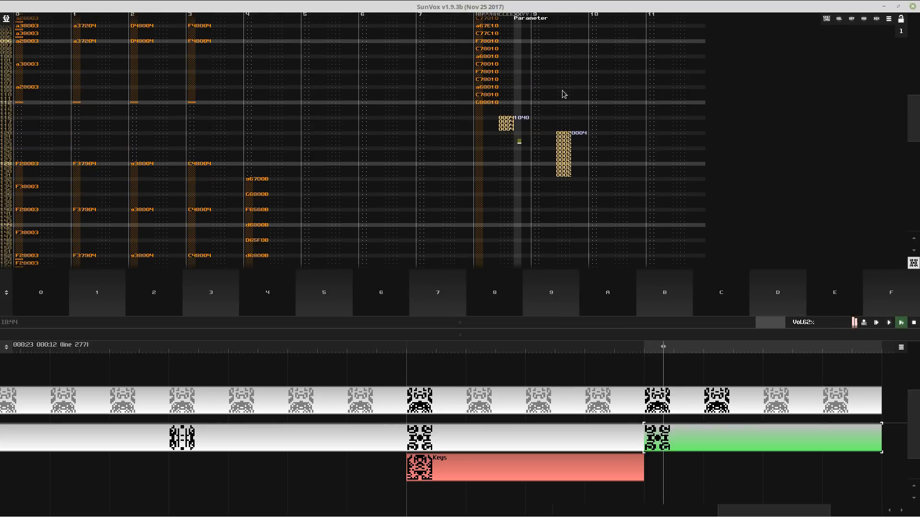
{"action": "key", "text": "Up"}
{"action": "key", "text": "Up"}
{"action": "key", "text": "Left"}
{"action": "key", "text": "Left"}
{"action": "type", "text": "4"}
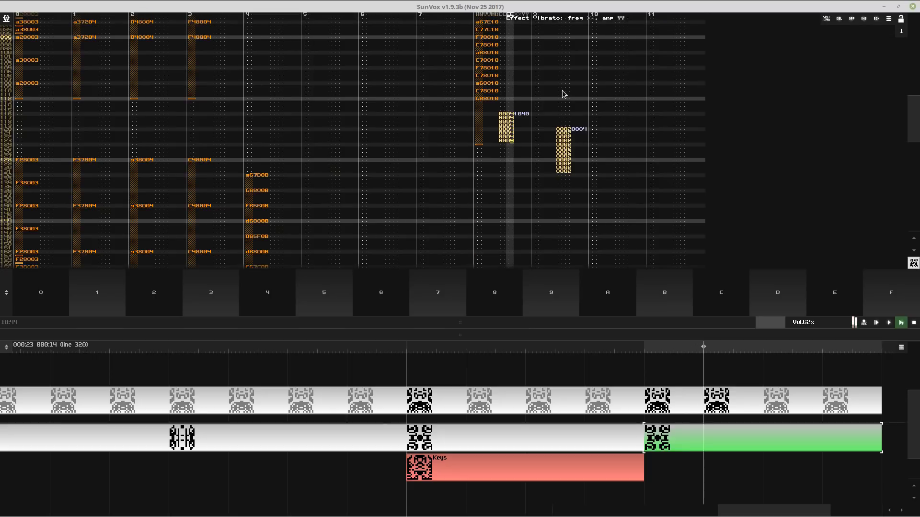
{"action": "type", "text": "44444444"}
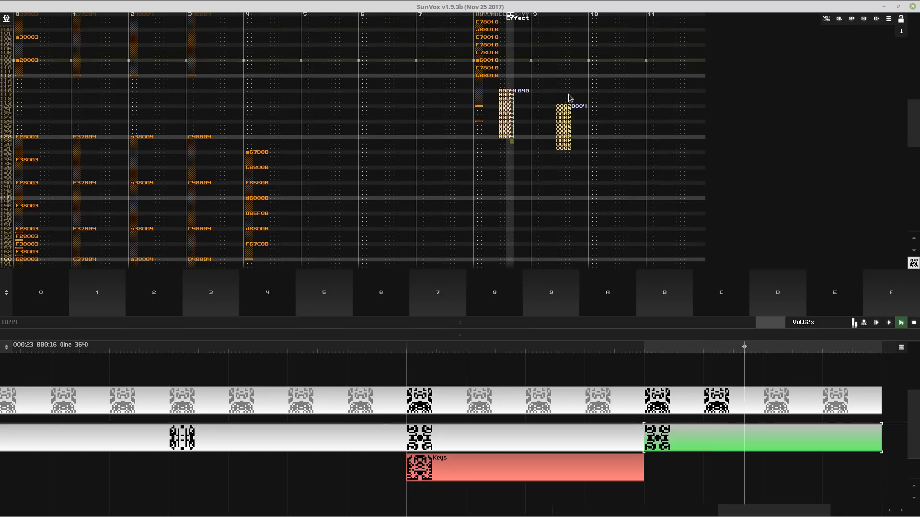
- Enter the previous-track command on lines 120 to 128 of track 9, beside the slide effects
{"action": "left_click", "coordinate": [551, 111]}
{"action": "key", "text": "Up"}
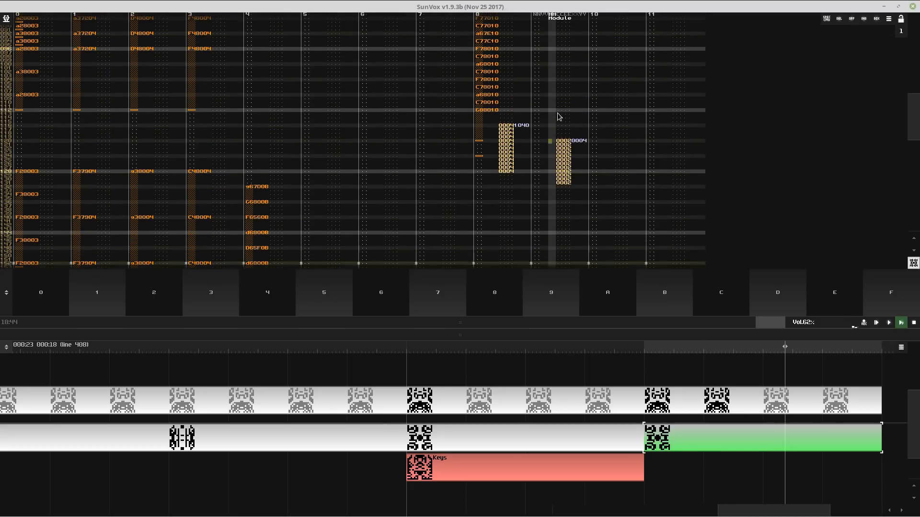
{"action": "key", "text": "shift+t"}
{"action": "key", "text": "shift+t"}
{"action": "key", "text": "shift+t"}
{"action": "key", "text": "shift+t"}
{"action": "key", "text": "shift+t"}
{"action": "key", "text": "shift+t"}
{"action": "key", "text": "shift+t"}
{"action": "key", "text": "shift+t"}
{"action": "key", "text": "shift+t"}
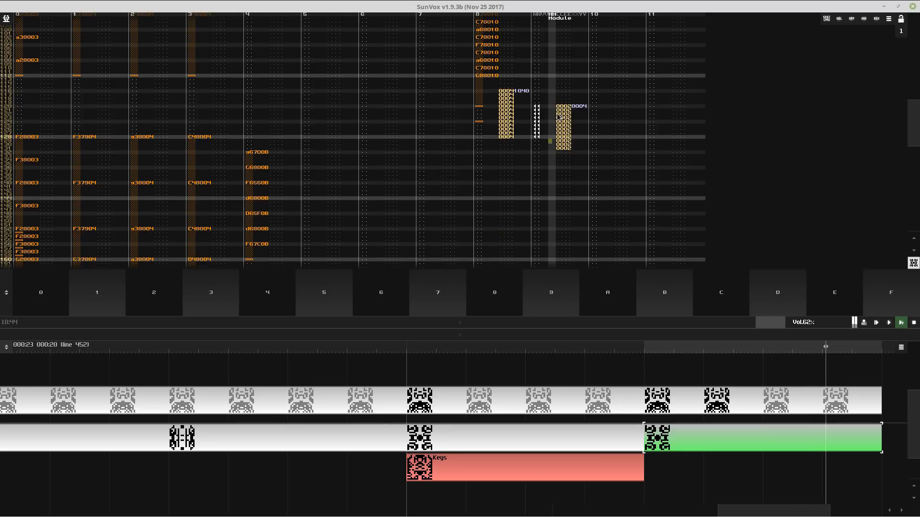
- Trim the effects on tracks 8 and 9 to end at line 127, and save the project
{"action": "left_click_drag", "start_coordinate": [522, 139], "coordinate": [533, 149]}
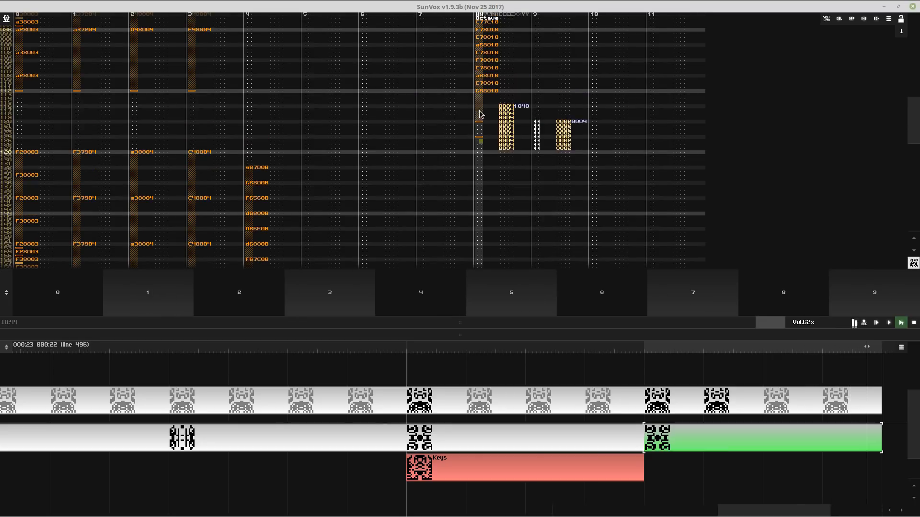
{"action": "key", "text": "ctrl+s"}
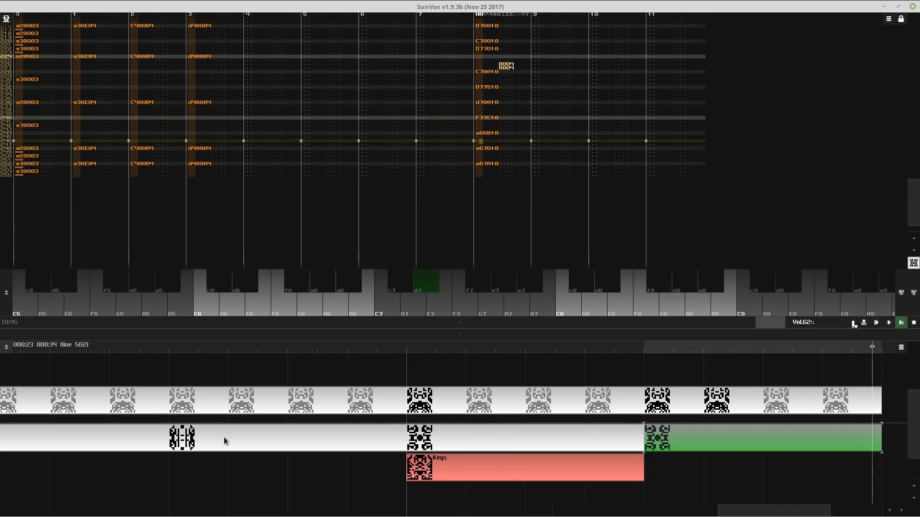
- Enlarge the timeline area and move the Keys section with all its melody and drum patterns away from the preceding section
{"action": "left_click", "coordinate": [223, 437]}
{"action": "left_click", "coordinate": [438, 435]}
{"action": "key", "text": "space"}
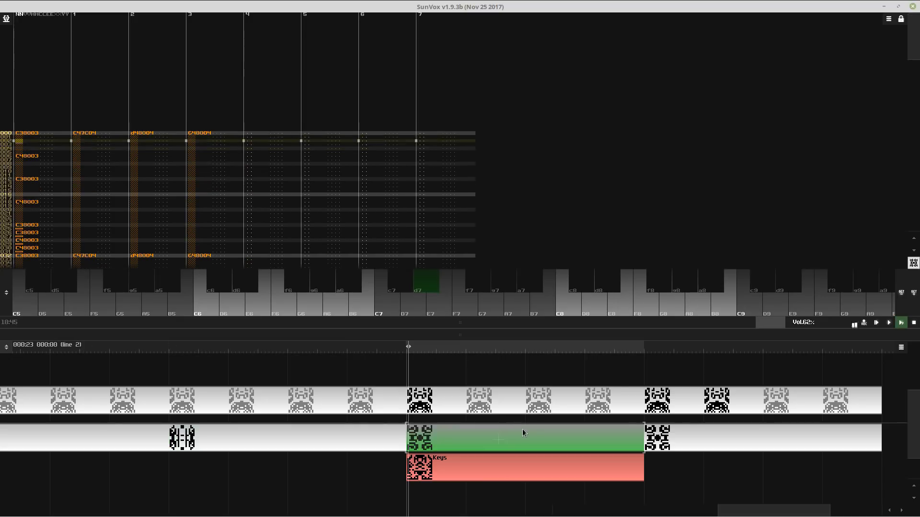
{"action": "left_click_drag", "start_coordinate": [589, 334], "coordinate": [595, 233]}
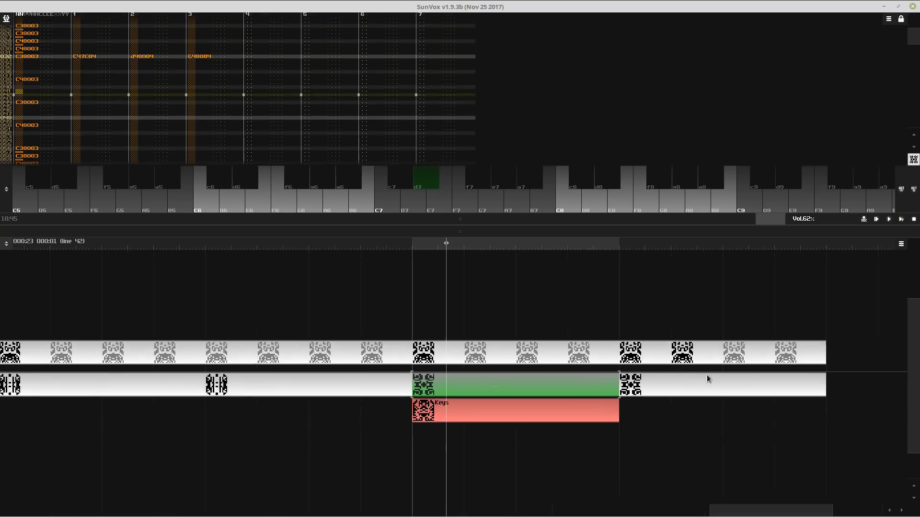
{"action": "scroll", "coordinate": [737, 359], "scroll_direction": "down", "scroll_amount": 3}
{"action": "left_click_drag", "start_coordinate": [763, 332], "coordinate": [436, 416]}
{"action": "left_click_drag", "start_coordinate": [479, 389], "coordinate": [721, 395]}
{"action": "left_click_drag", "start_coordinate": [469, 344], "coordinate": [592, 387]}
{"action": "left_click_drag", "start_coordinate": [683, 350], "coordinate": [903, 444]}
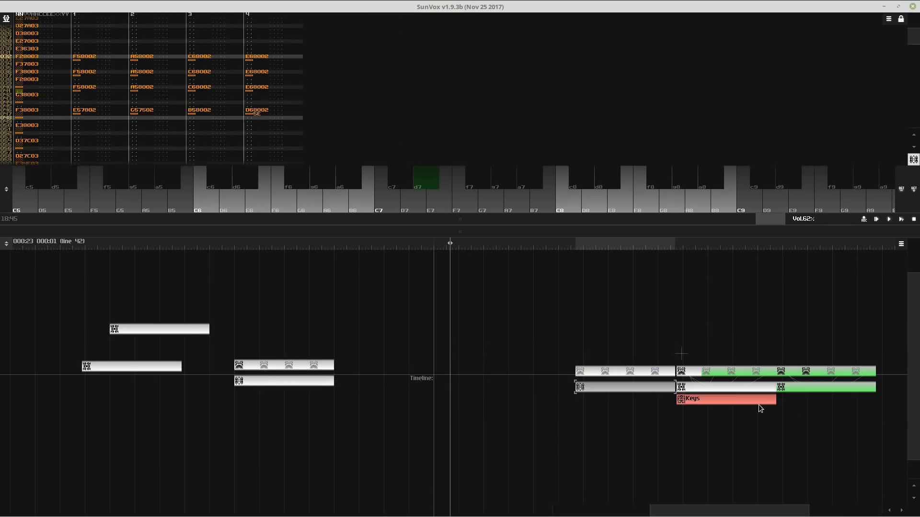
{"action": "left_click_drag", "start_coordinate": [665, 326], "coordinate": [886, 426]}
{"action": "left_click_drag", "start_coordinate": [743, 388], "coordinate": [909, 390]}
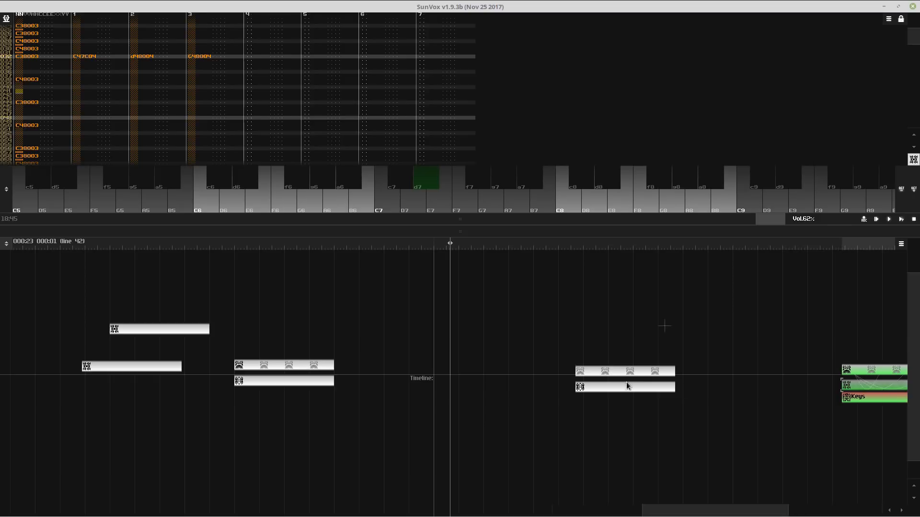
- Expand the melody pattern just before the moved Keys section to twice its length
{"action": "left_click", "coordinate": [626, 386]}
{"action": "right_click", "coordinate": [502, 97]}
{"action": "left_click", "coordinate": [529, 215]}
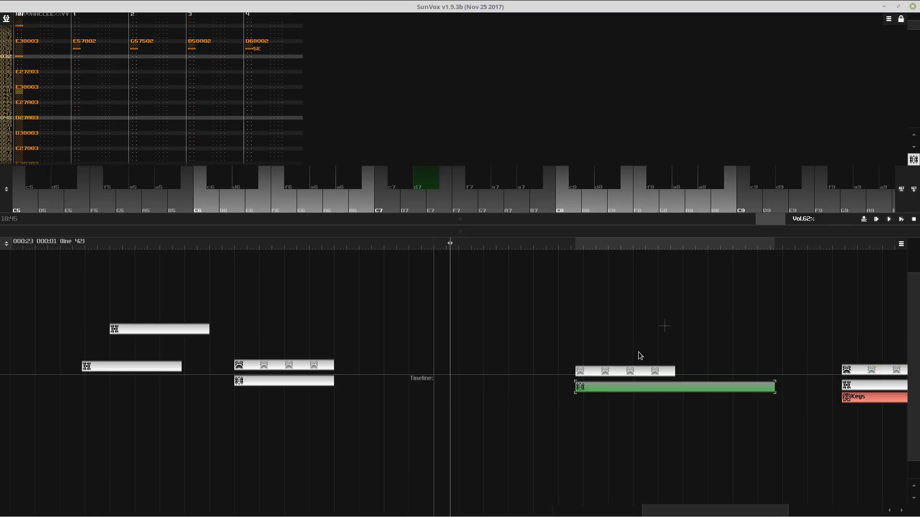
- Clone the drum pattern to span the whole expanded melody pattern and play the result
{"action": "left_click", "coordinate": [659, 370]}
{"action": "key", "text": "ctrl+d"}
{"action": "key", "text": "ctrl+z"}
{"action": "left_click", "coordinate": [662, 386]}
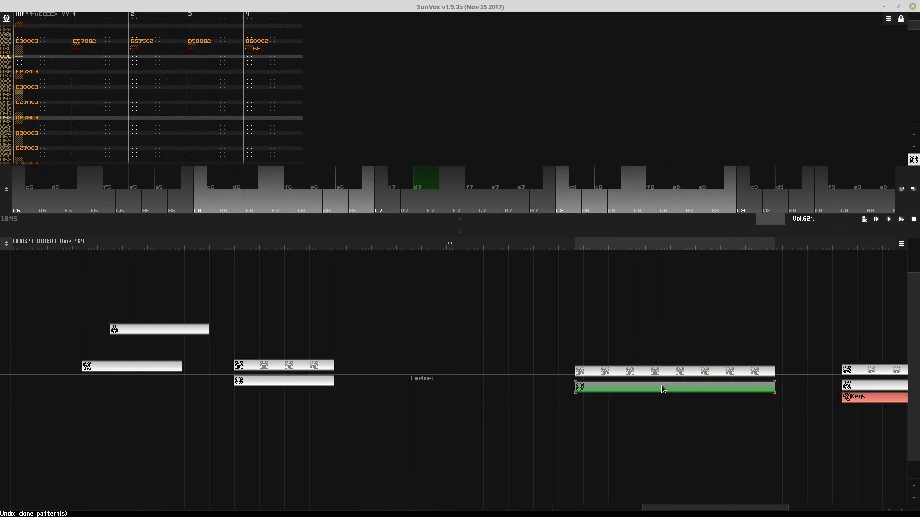
{"action": "key", "text": "F11"}
- Delete the cloned drum patterns over the expanded melody and in the first section, keeping only the original drum pattern
{"action": "left_click", "coordinate": [612, 371]}
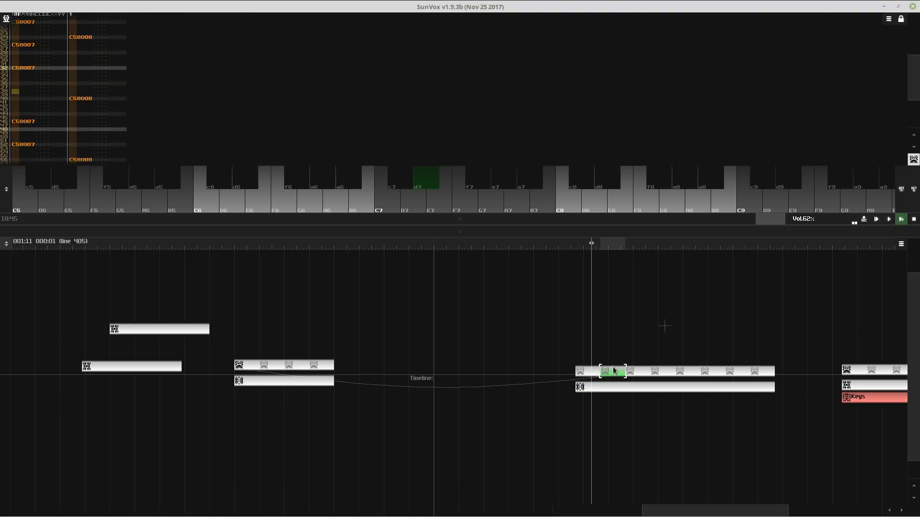
{"action": "left_click_drag", "start_coordinate": [594, 343], "coordinate": [811, 394]}
{"action": "key", "text": "Delete"}
{"action": "left_click", "coordinate": [249, 365]}
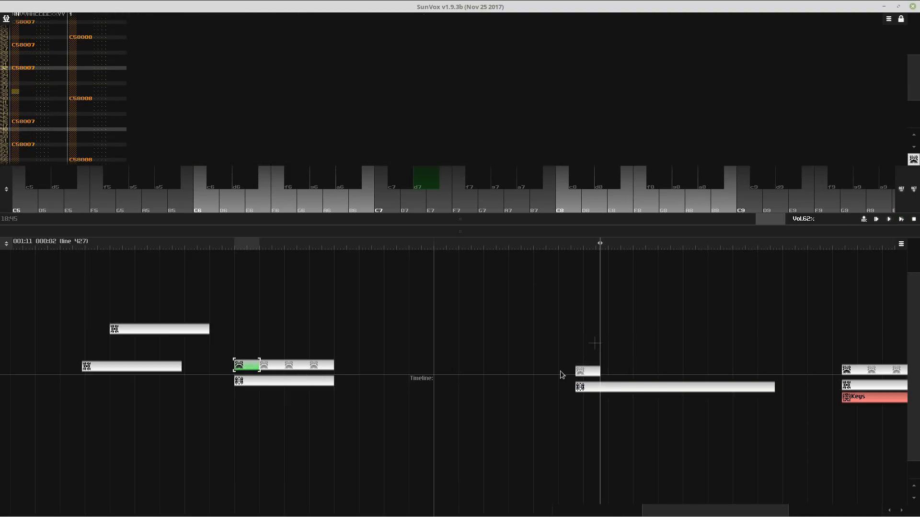
{"action": "left_click", "coordinate": [311, 365]}
{"action": "key", "text": "Delete"}
{"action": "key", "text": "Delete"}
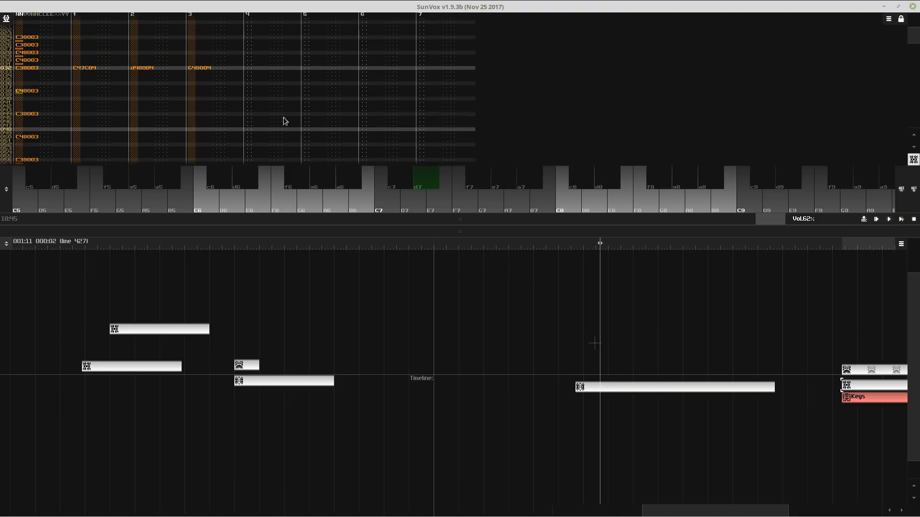
- Expand the first section's drum pattern and melody pattern to twice their length
{"action": "left_click", "coordinate": [249, 366]}
{"action": "right_click", "coordinate": [281, 152]}
{"action": "left_click", "coordinate": [311, 214]}
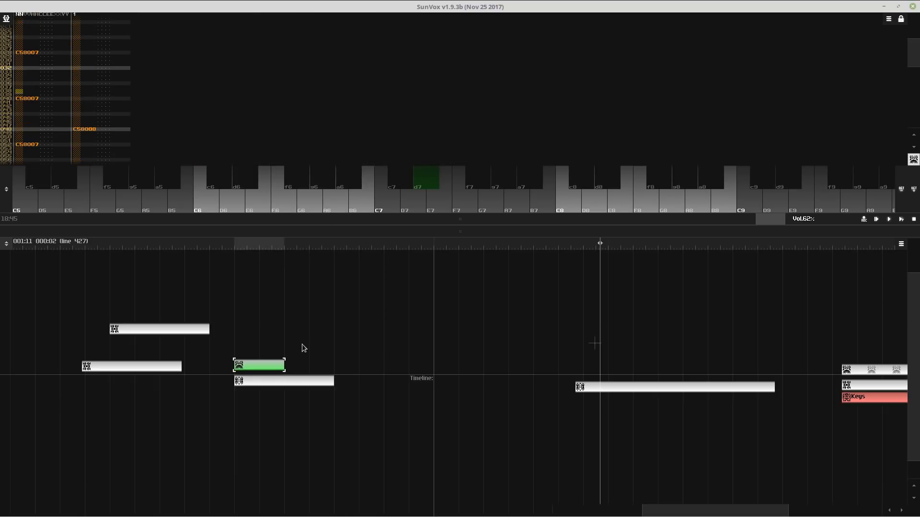
{"action": "left_click", "coordinate": [302, 380]}
{"action": "right_click", "coordinate": [287, 156]}
{"action": "left_click", "coordinate": [339, 218]}
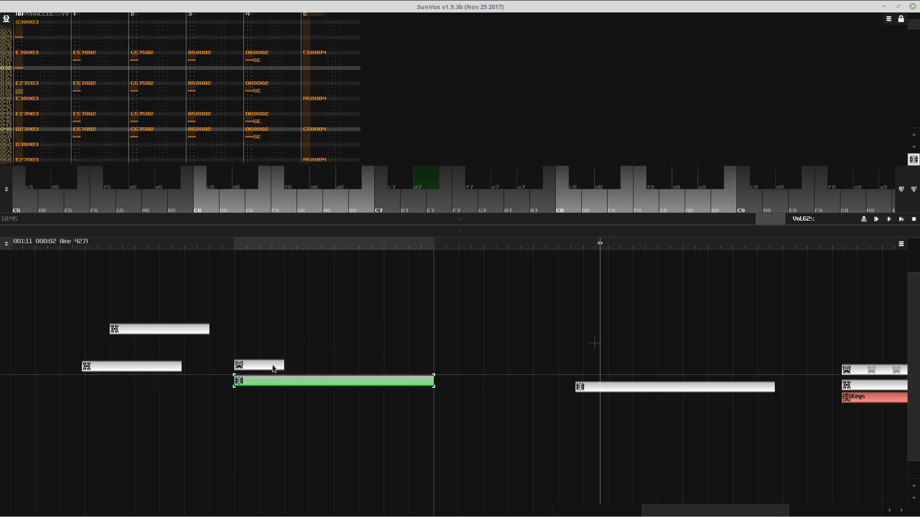
- Clone the expanded drum pattern across both melody patterns, placing the second melody directly after the first and removing the surplus clone
{"action": "left_click", "coordinate": [276, 367]}
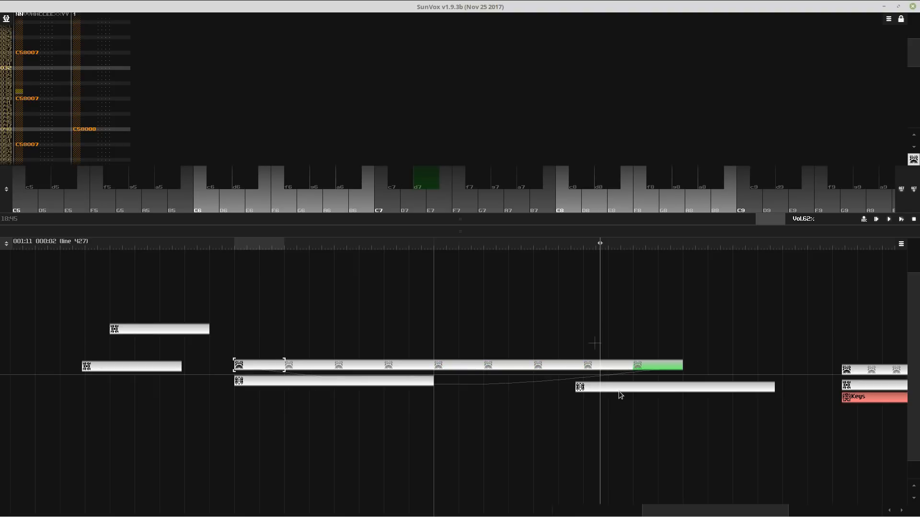
{"action": "left_click_drag", "start_coordinate": [634, 389], "coordinate": [494, 383]}
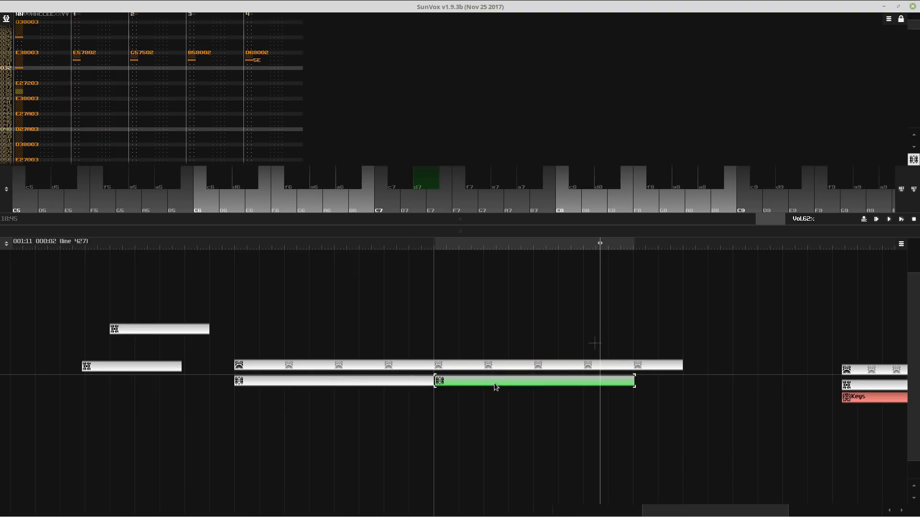
{"action": "left_click", "coordinate": [658, 365]}
{"action": "key", "text": "Delete"}
- Play the expanded patterns and review the BPM and TPL settings in the project properties
{"action": "left_click", "coordinate": [620, 382]}
{"action": "key", "text": "space"}
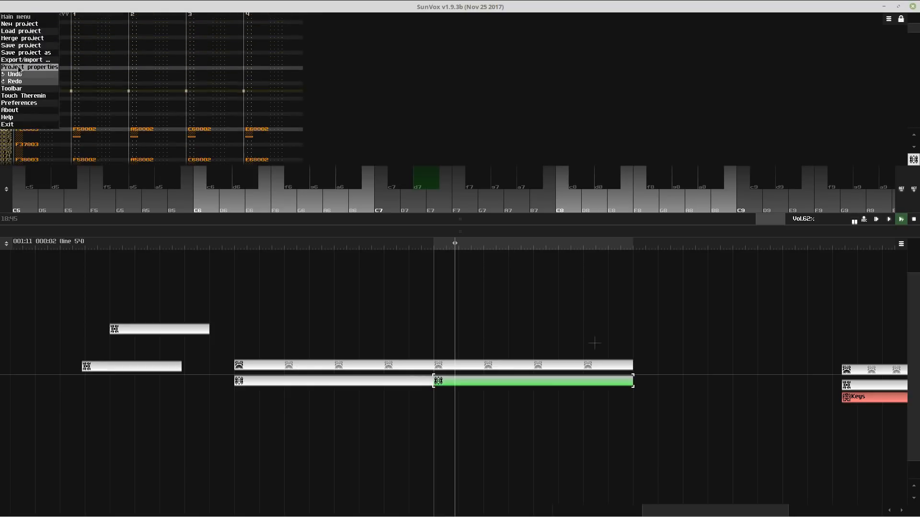
{"action": "left_click", "coordinate": [19, 68]}
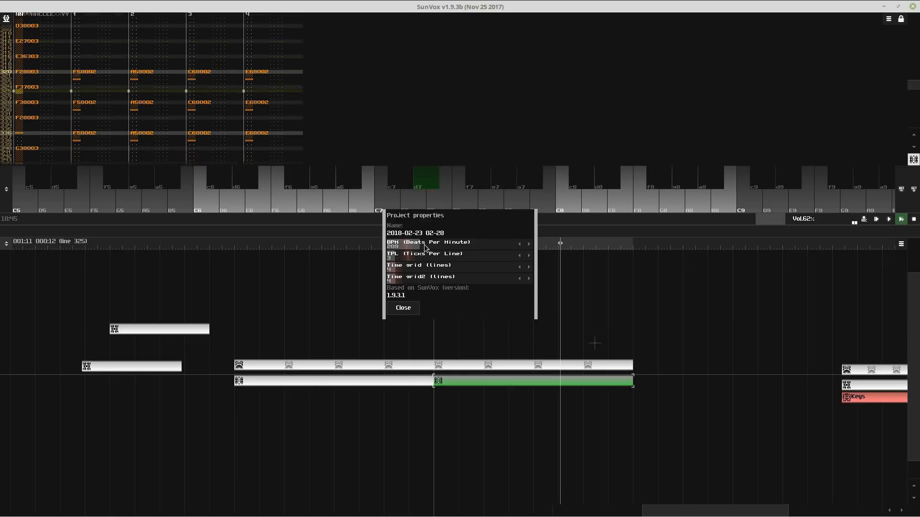
{"action": "left_click", "coordinate": [401, 381]}
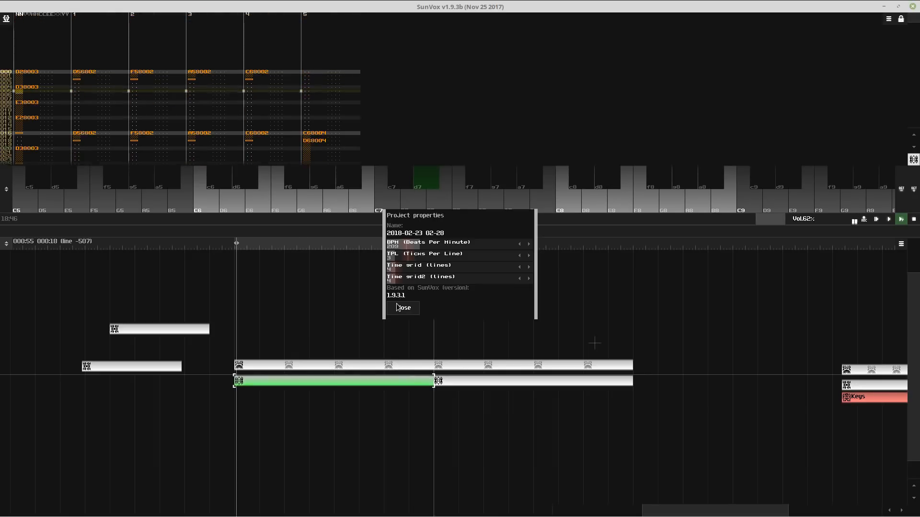
{"action": "left_click", "coordinate": [397, 307]}
- Undo the cloning, moving and expanding of the first section's patterns, and the removal of its drum clones
{"action": "key", "text": "ctrl+z"}
{"action": "key", "text": "ctrl+z"}
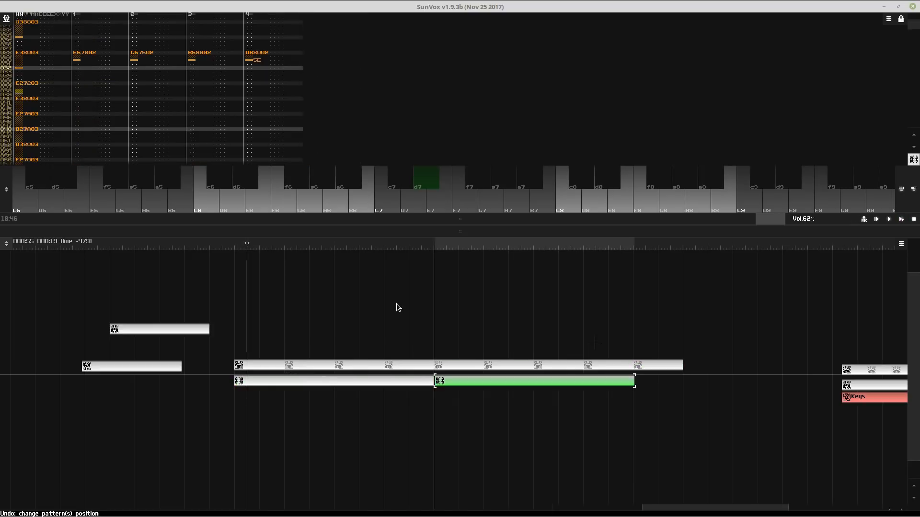
{"action": "key", "text": "ctrl+z"}
{"action": "key", "text": "ctrl+z"}
{"action": "key", "text": "ctrl+z"}
{"action": "key", "text": "ctrl+z"}
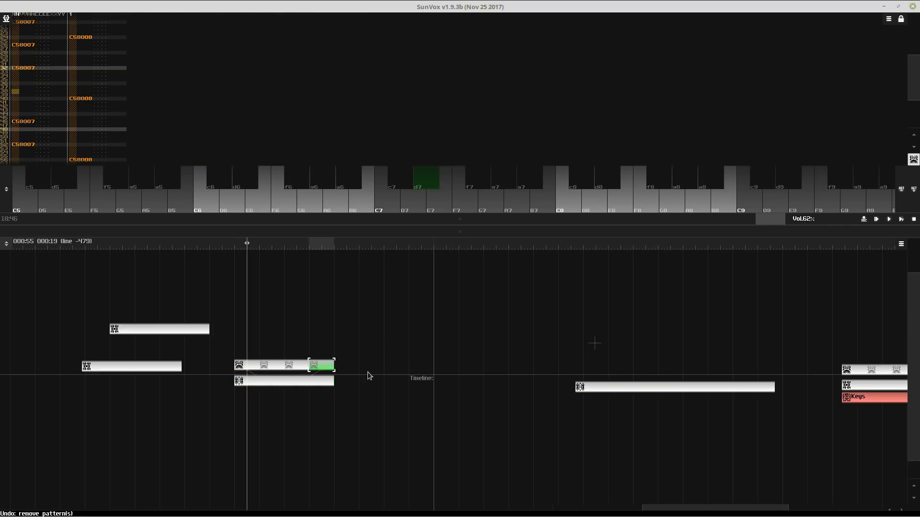
- Undo the remaining pattern removals and section moves on the timeline, and save the project over VillageOfFrigidia.sunvox
{"action": "key", "text": "ctrl+z"}
{"action": "key", "text": "ctrl+z"}
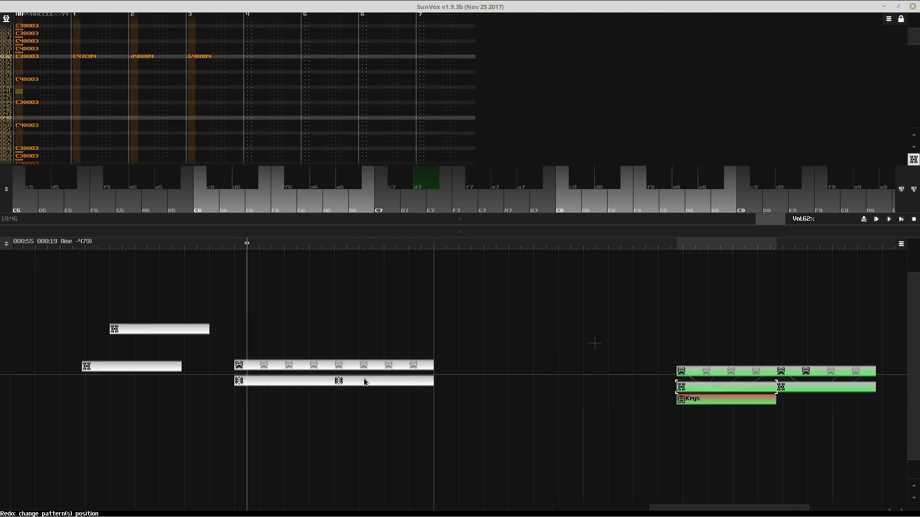
{"action": "key", "text": "ctrl+z"}
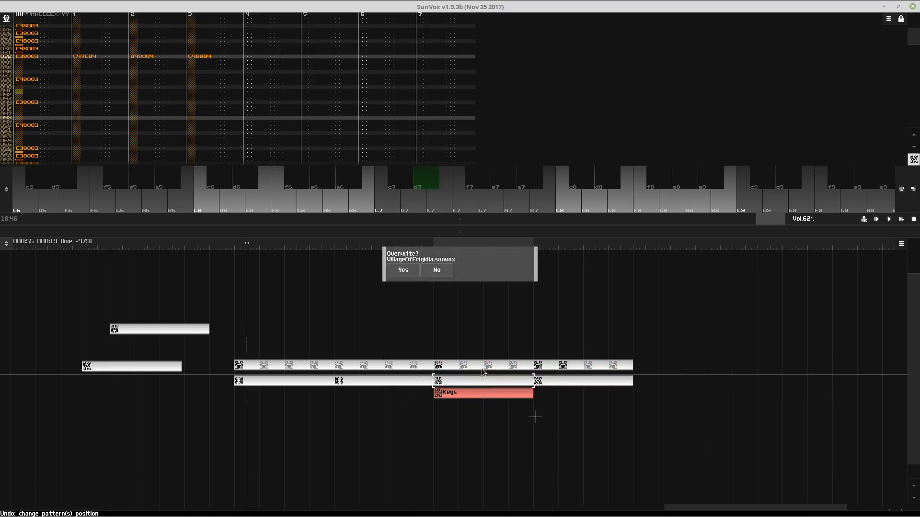
{"action": "left_click", "coordinate": [409, 277]}
- Play from the melody pattern above Keys, set the project tempo to 164 BPM, and open the last melody pattern
{"action": "left_click", "coordinate": [493, 379]}
{"action": "key", "text": "shift+Return"}
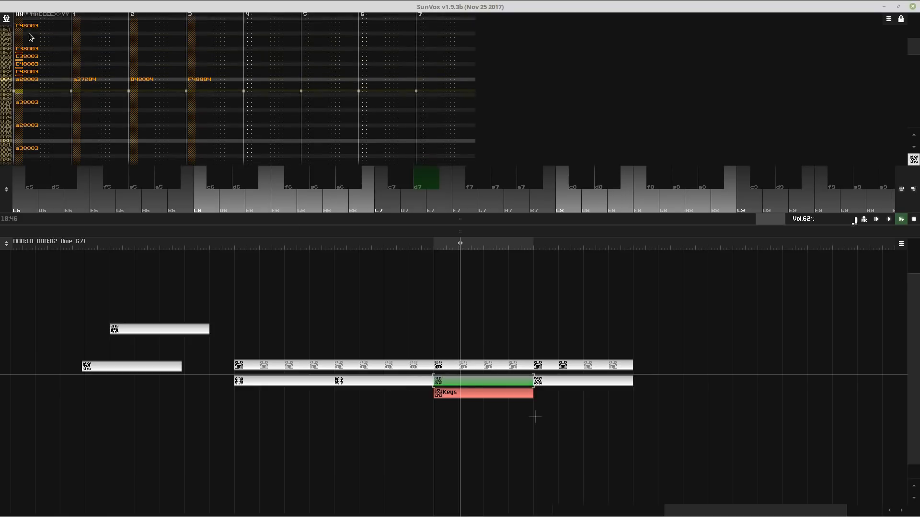
{"action": "left_click", "coordinate": [5, 19]}
{"action": "left_click", "coordinate": [20, 69]}
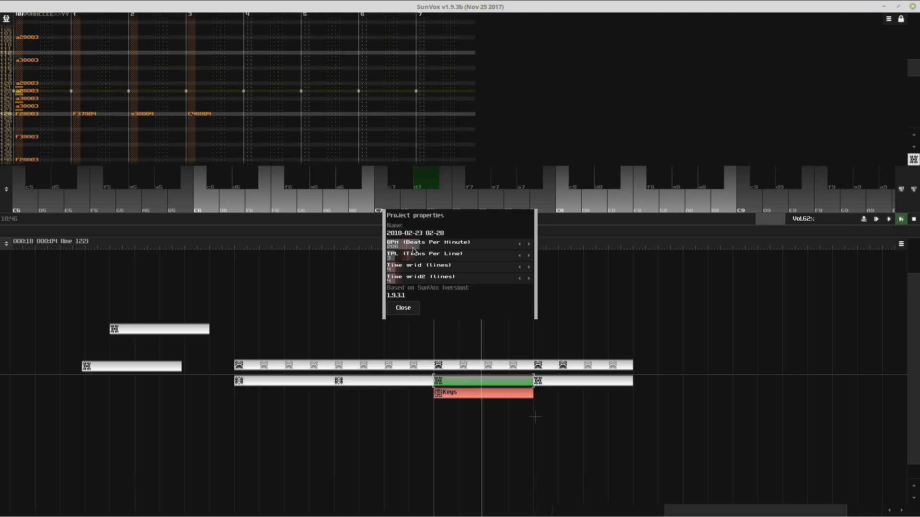
{"action": "scroll", "coordinate": [415, 247], "scroll_direction": "up", "scroll_amount": 11}
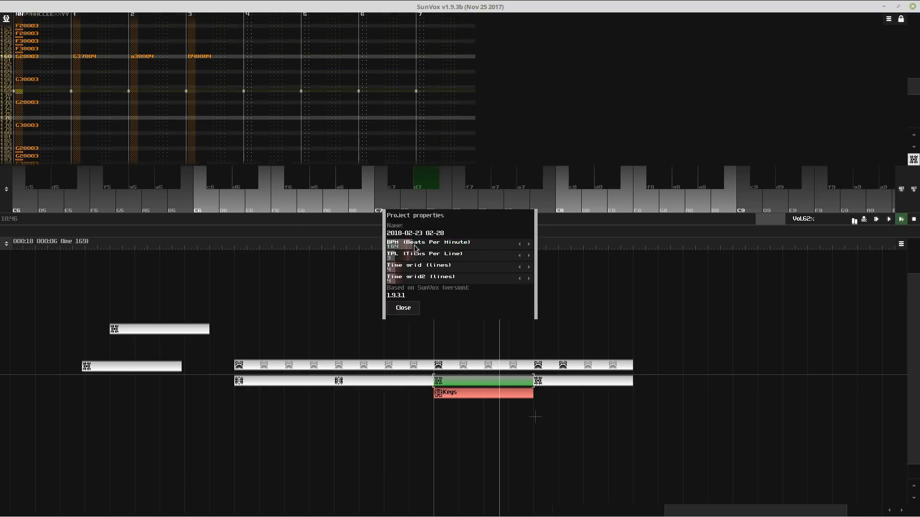
{"action": "left_click", "coordinate": [403, 307]}
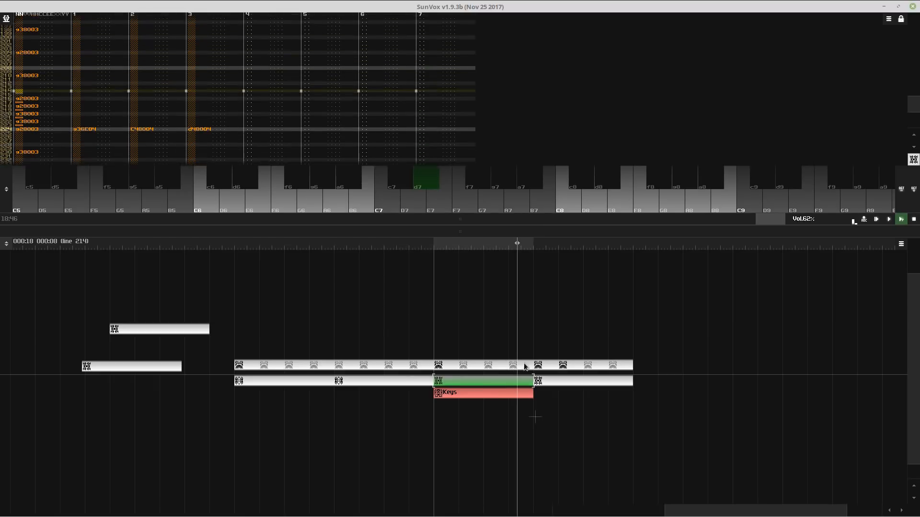
{"action": "left_click", "coordinate": [562, 381]}
{"action": "scroll", "coordinate": [599, 373], "scroll_direction": "up", "scroll_amount": 2}
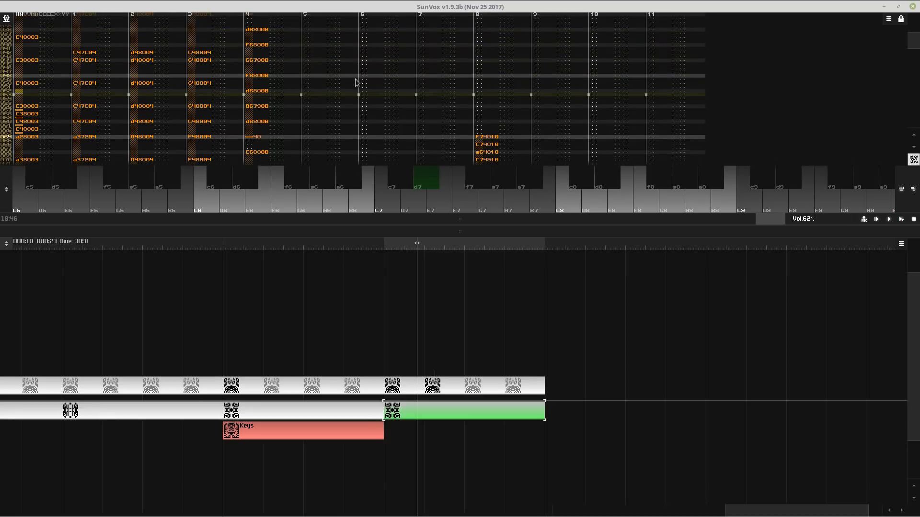
- Browse the list of saved projects in the Wave folder without loading any of them
{"action": "left_click", "coordinate": [5, 19]}
{"action": "left_click", "coordinate": [28, 32]}
{"action": "scroll", "coordinate": [499, 216], "scroll_direction": "up", "scroll_amount": 15}
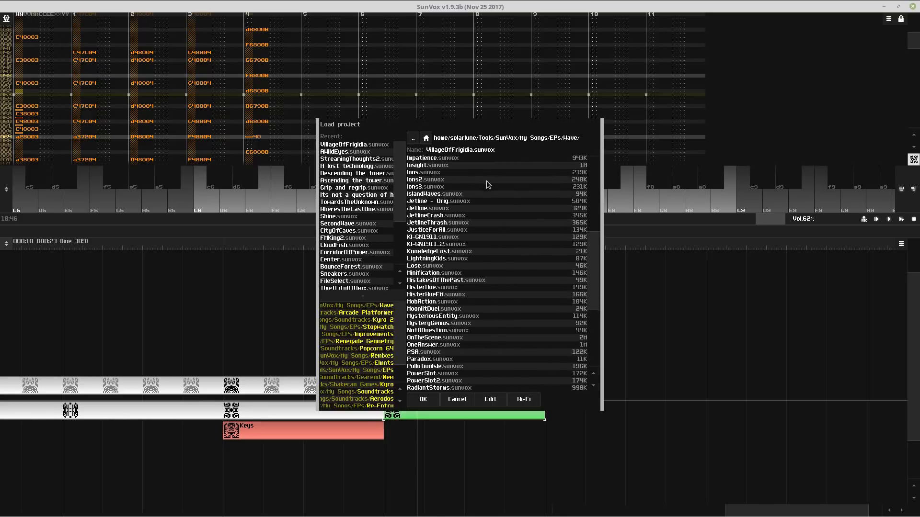
{"action": "scroll", "coordinate": [468, 219], "scroll_direction": "up", "scroll_amount": 3}
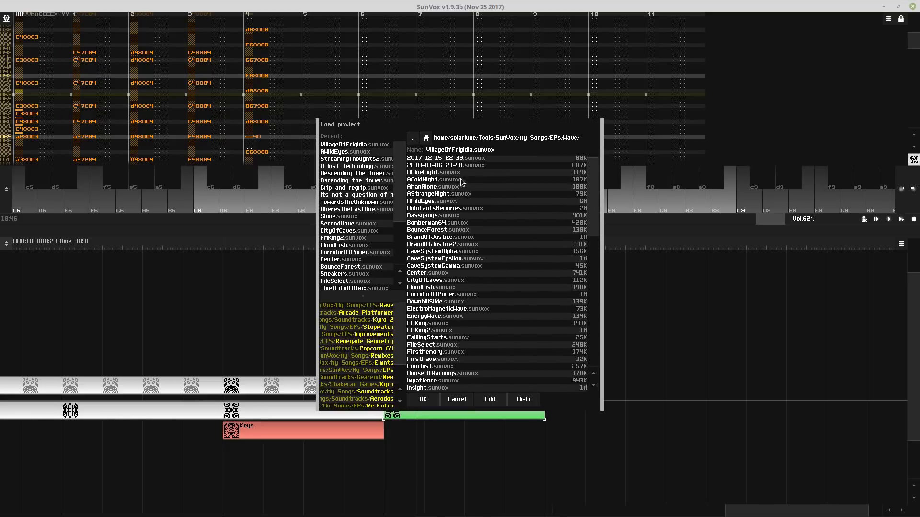
{"action": "left_click_drag", "start_coordinate": [595, 168], "coordinate": [572, 412]}
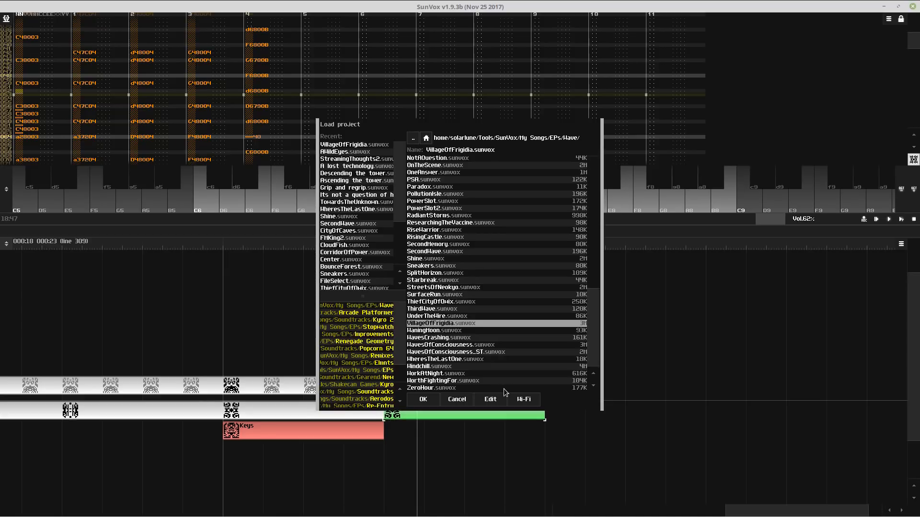
{"action": "left_click", "coordinate": [466, 399]}
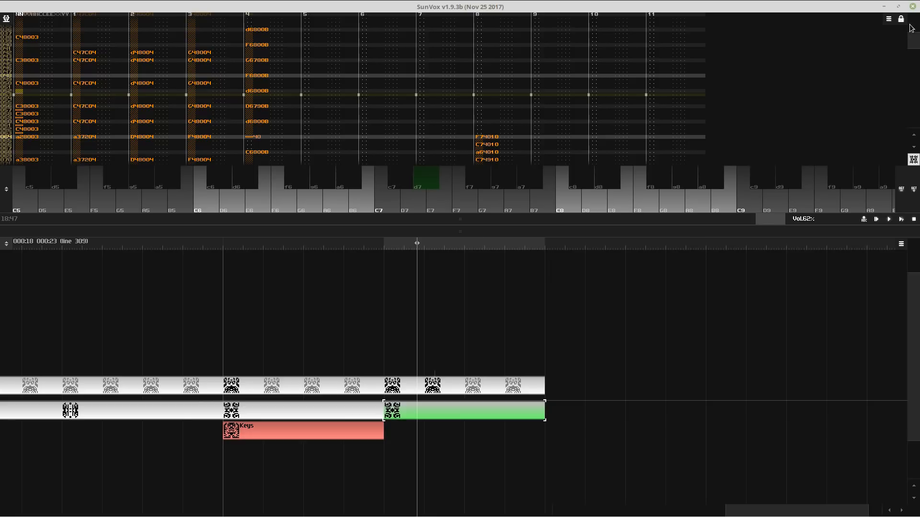
- Close SunVox and minimize the file manager window to reach the desktop
{"action": "left_click", "coordinate": [913, 7]}
{"action": "key", "text": "Return"}
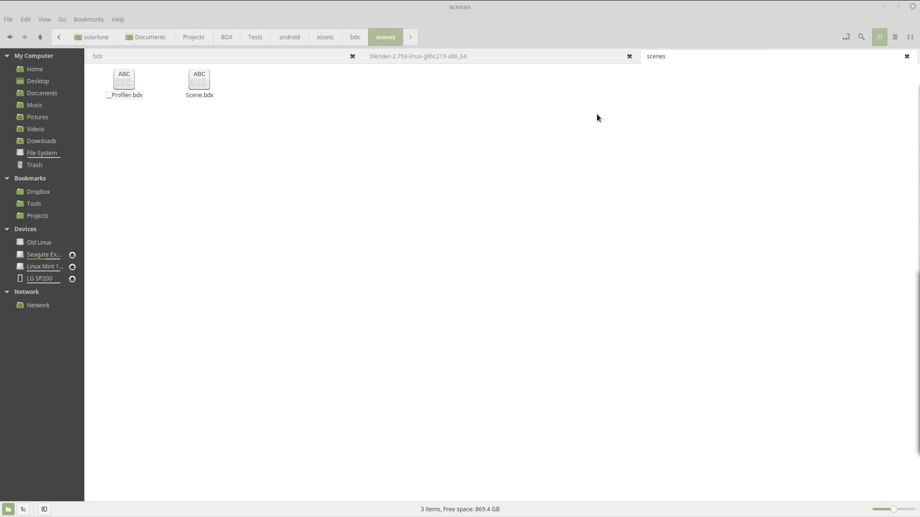
{"action": "left_click", "coordinate": [884, 6]}
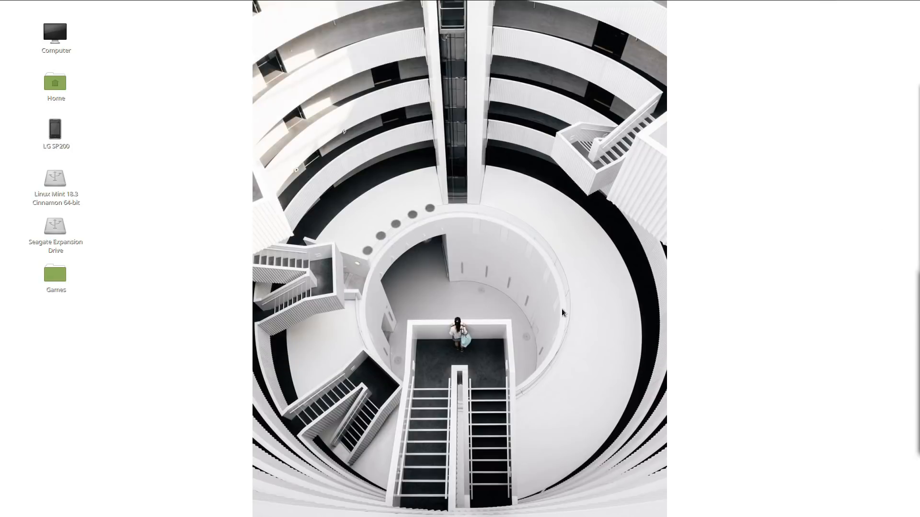